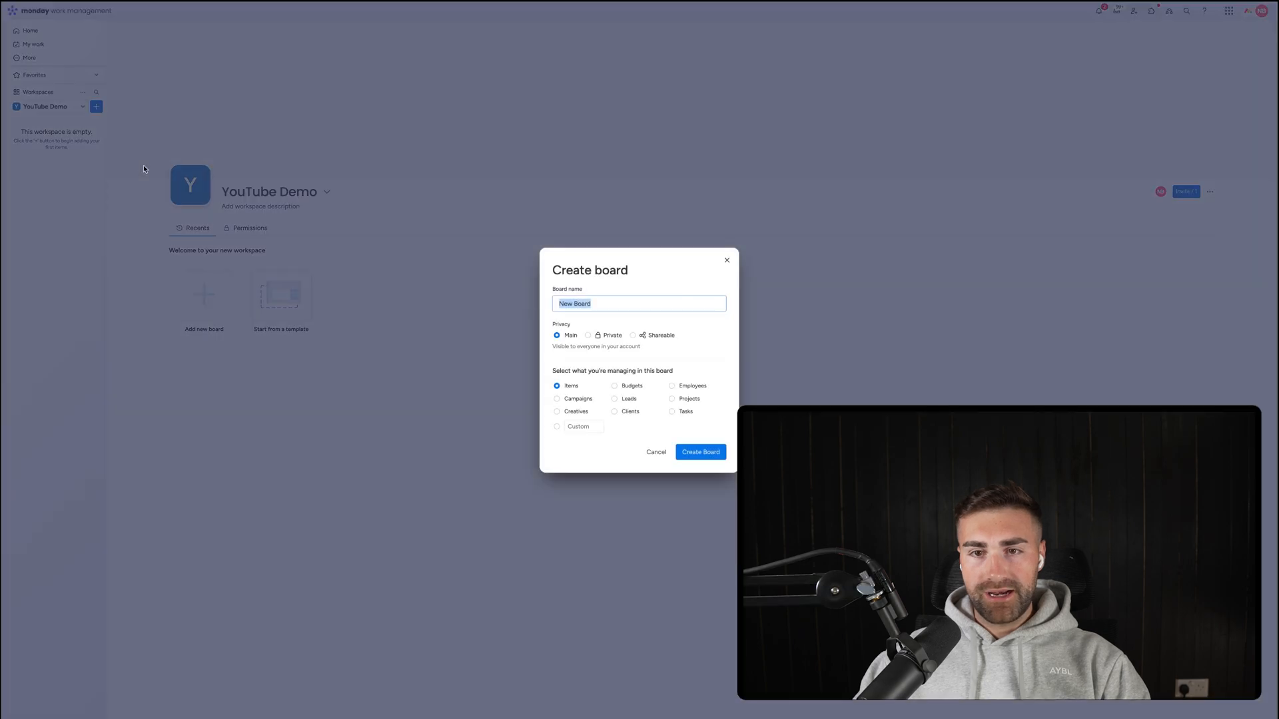
Create the Candidates board with the custom item name 'Candidates'.
type("Candidates")
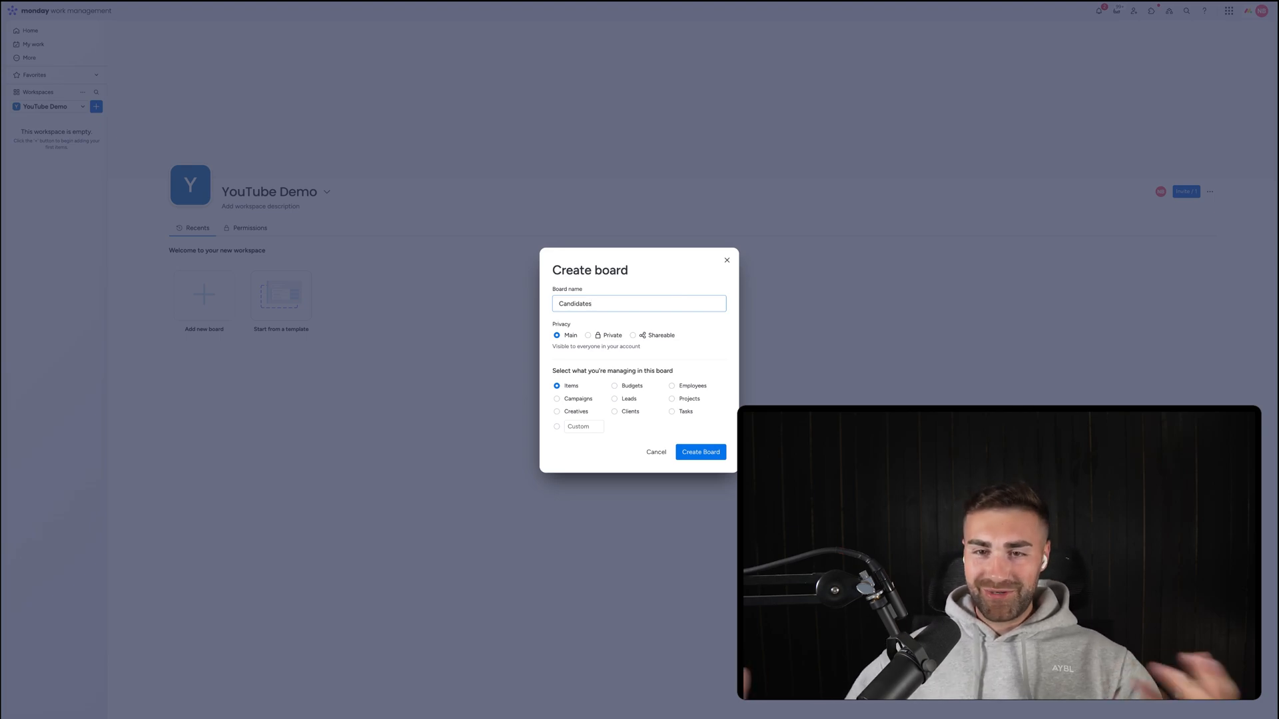
left_click(558, 325)
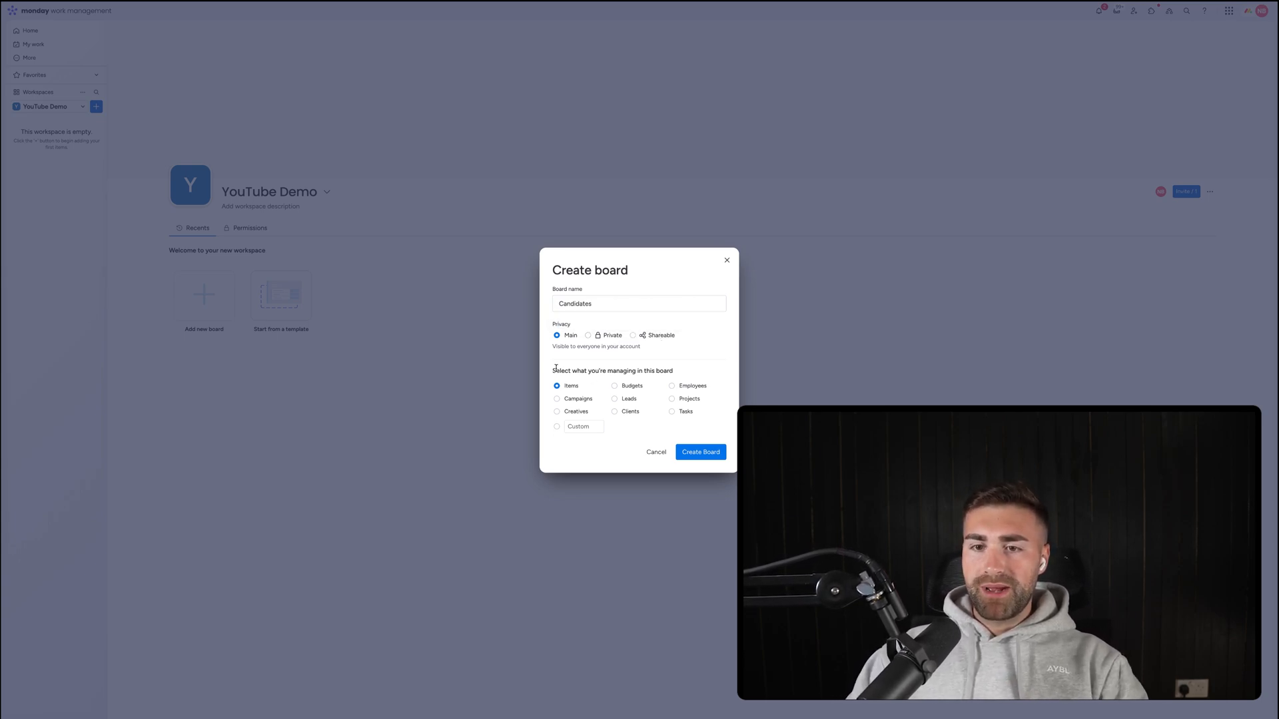
left_click_drag(556, 368, 633, 379)
left_click(634, 379)
left_click(574, 427)
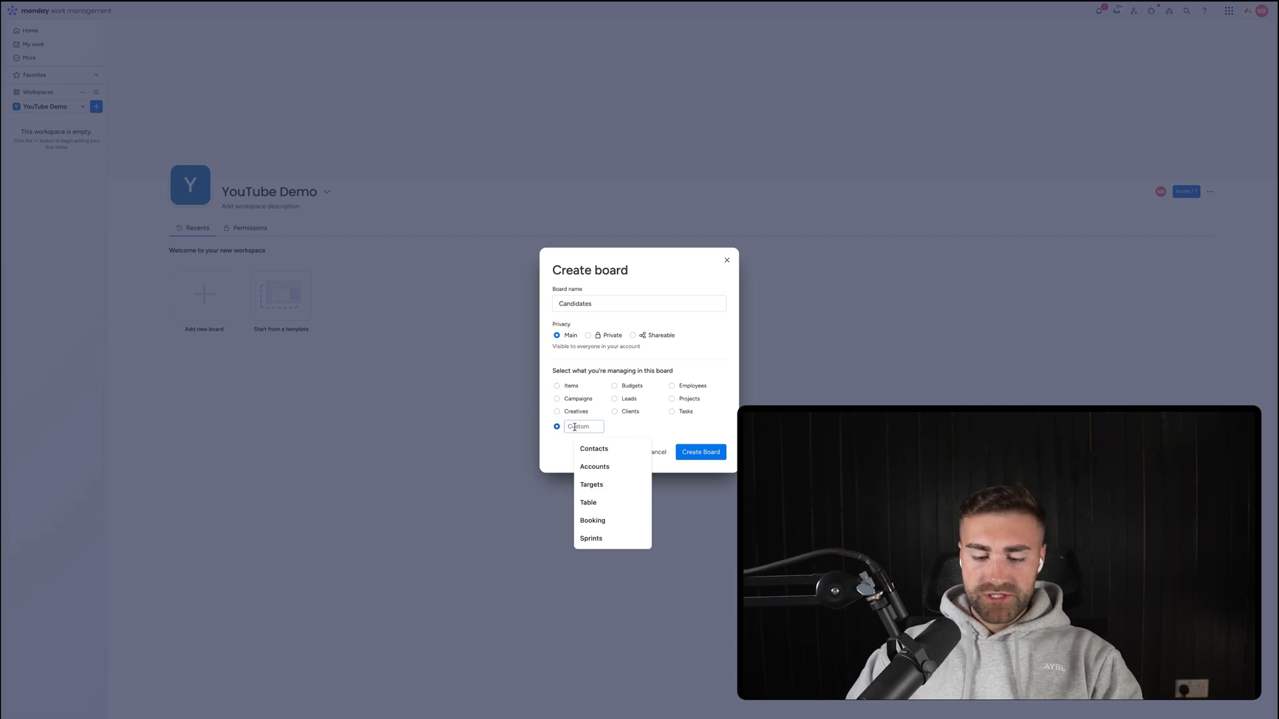
type("Candidates")
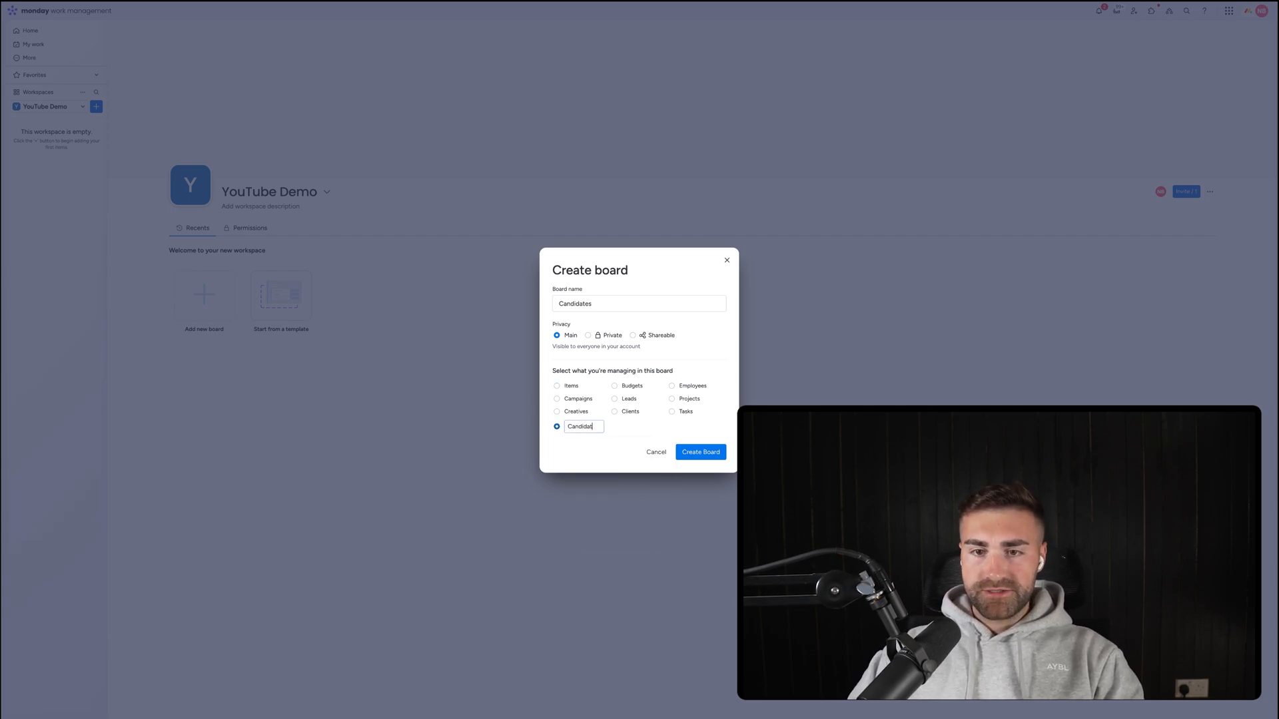
left_click(711, 456)
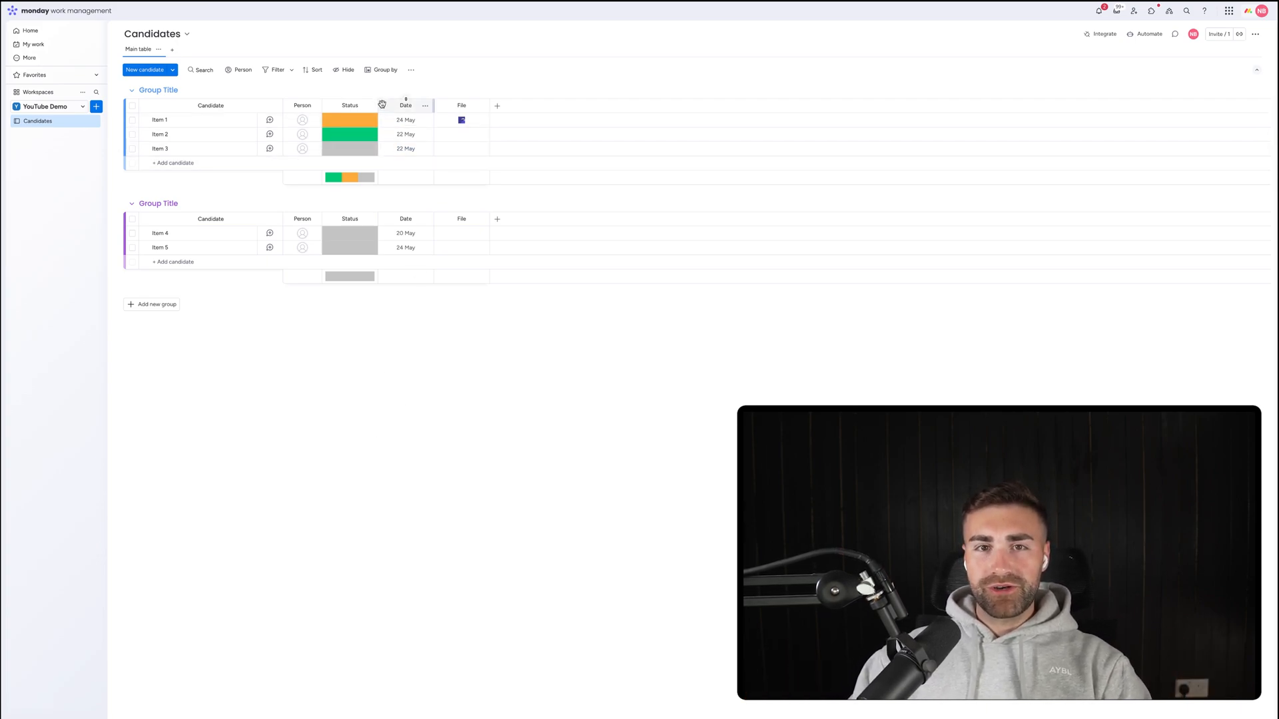
Move the Date column to the right of File and rename it Date Created.
left_click_drag(383, 107, 463, 107)
left_click(461, 105)
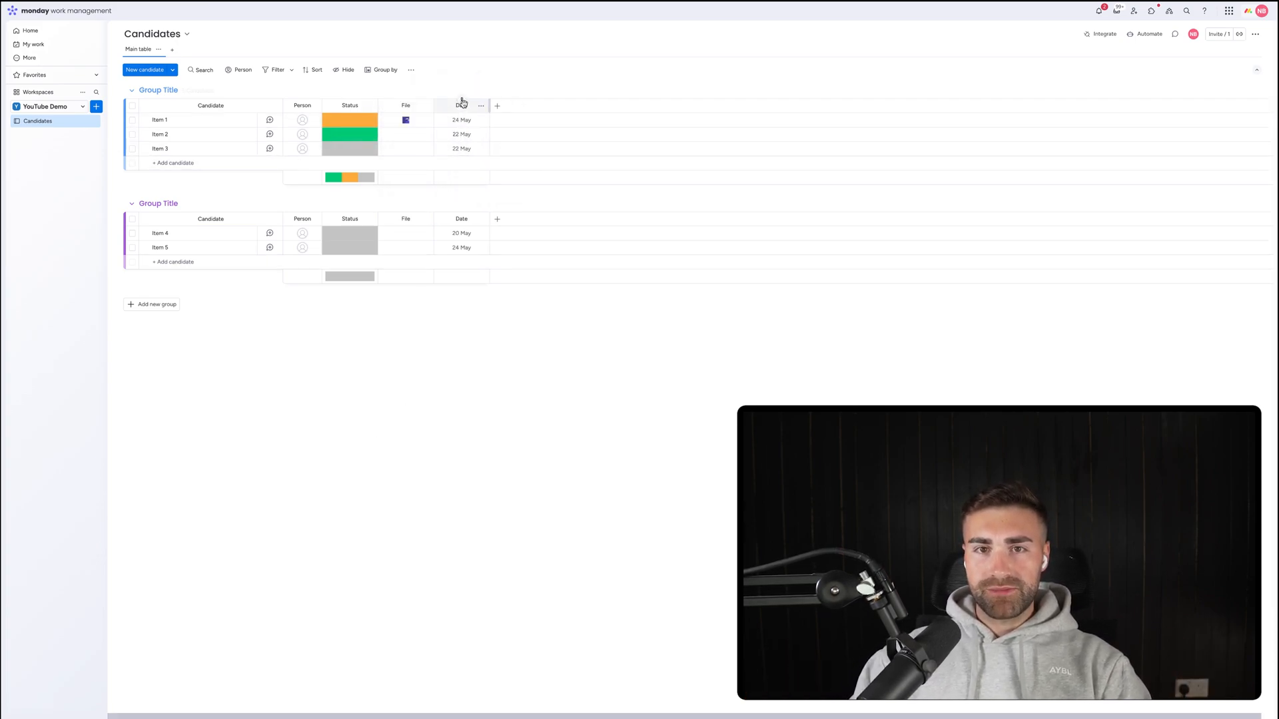
type("Crate")
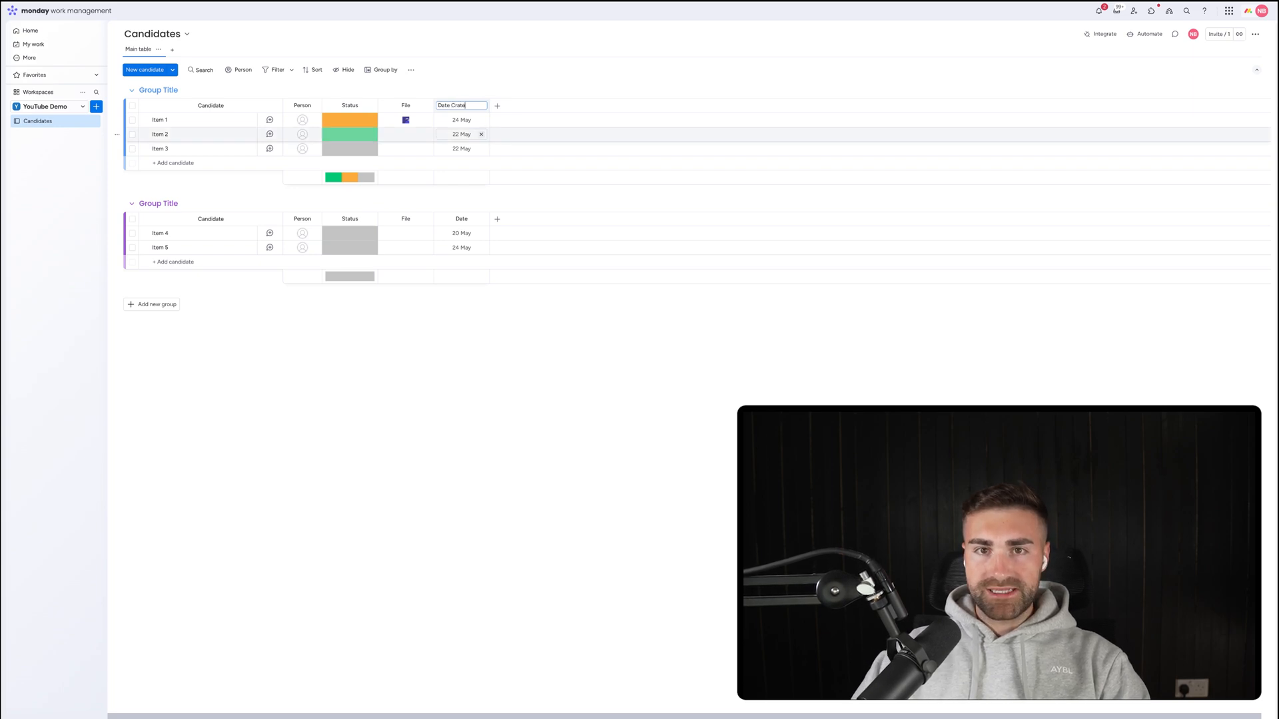
type("deated")
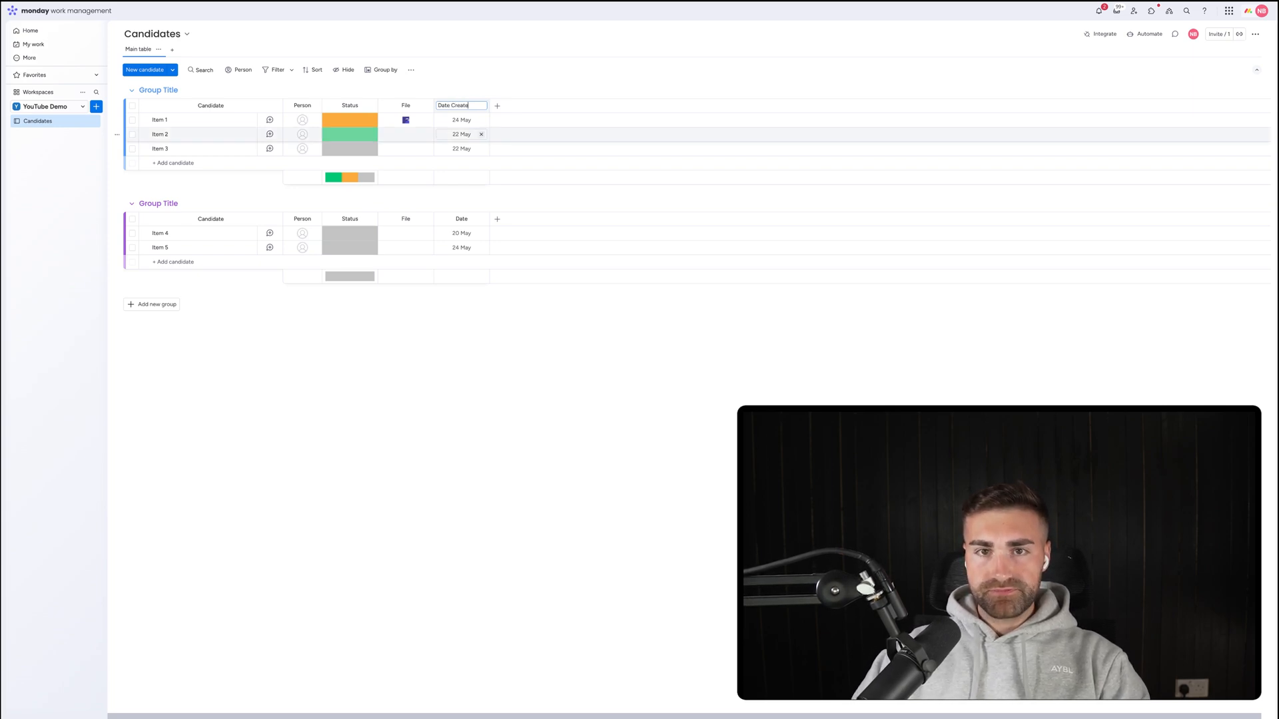
key("Return")
Restrict who can edit the Date Created column.
left_click(482, 106)
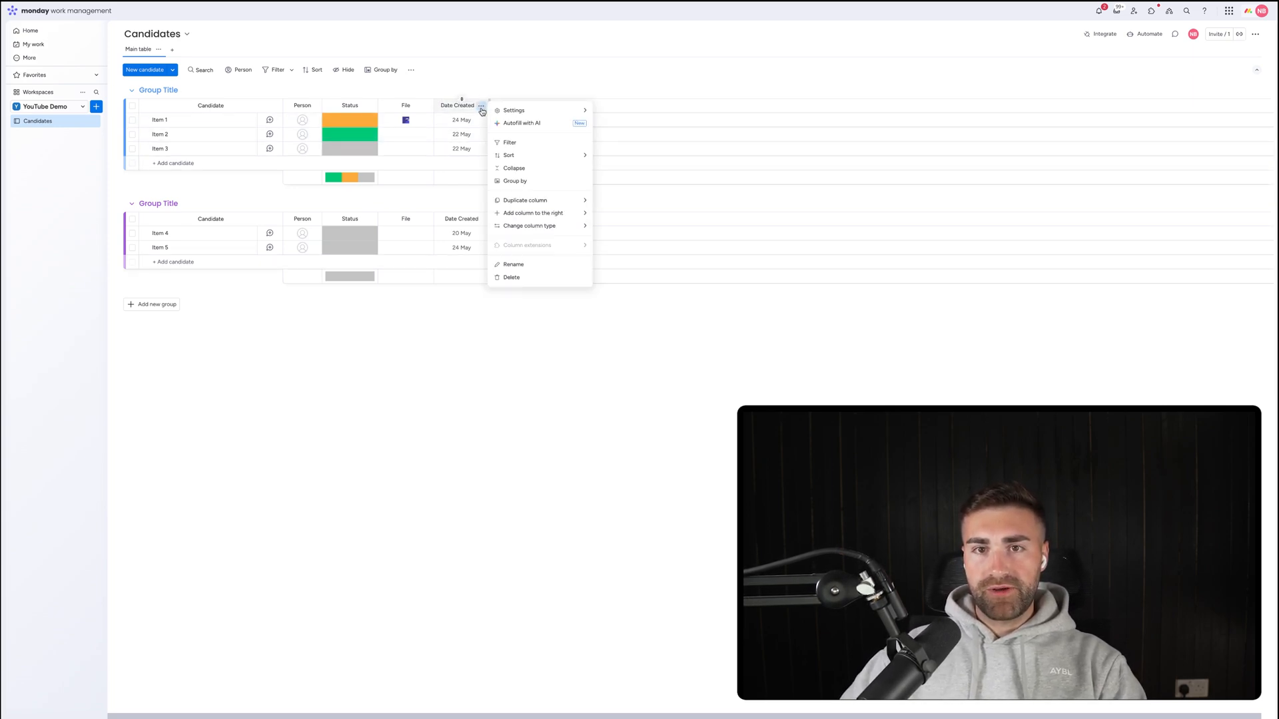
mouse_move(520, 110)
left_click(655, 177)
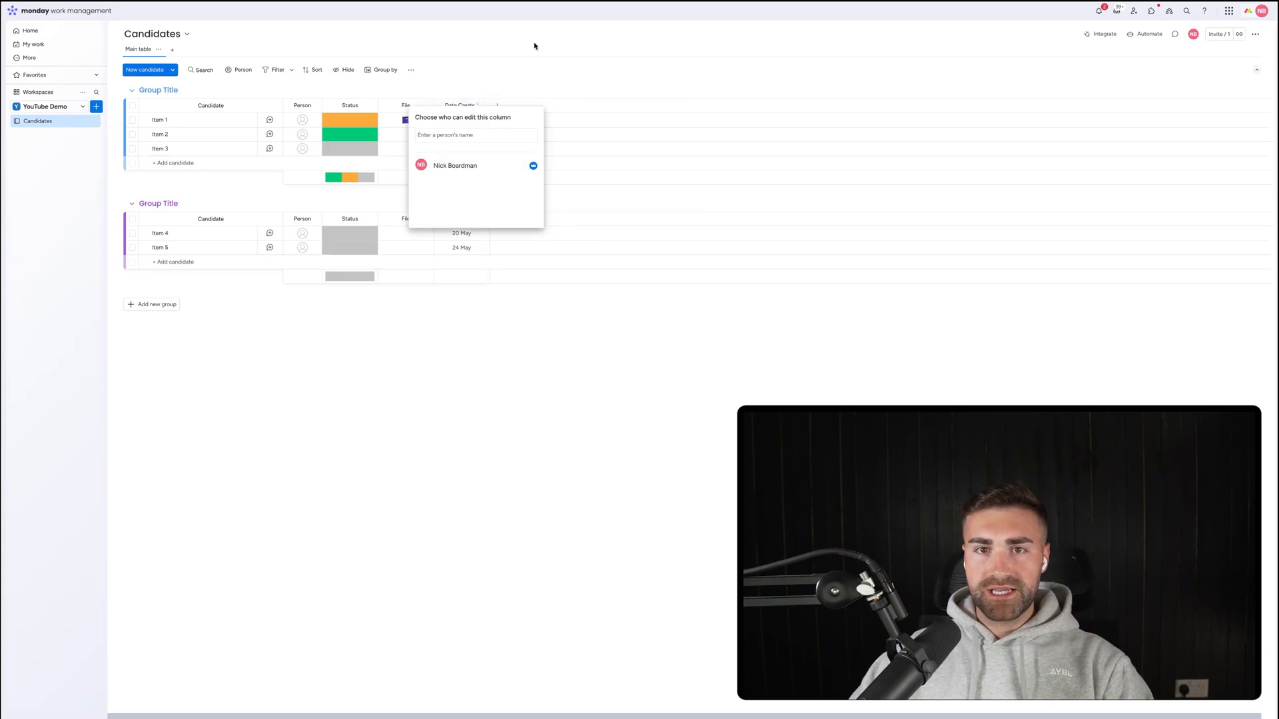
left_click(625, 114)
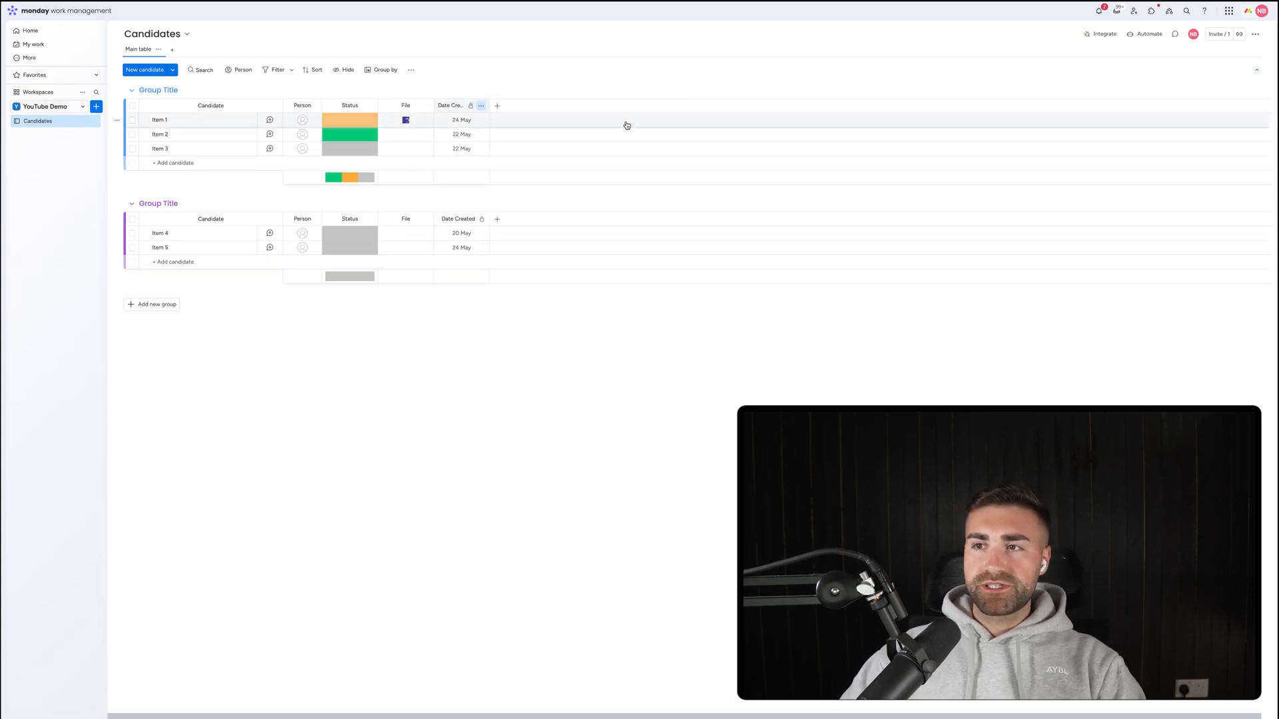
Build an automation from scratch: when an item is created, set Date Created to today.
left_click(1145, 35)
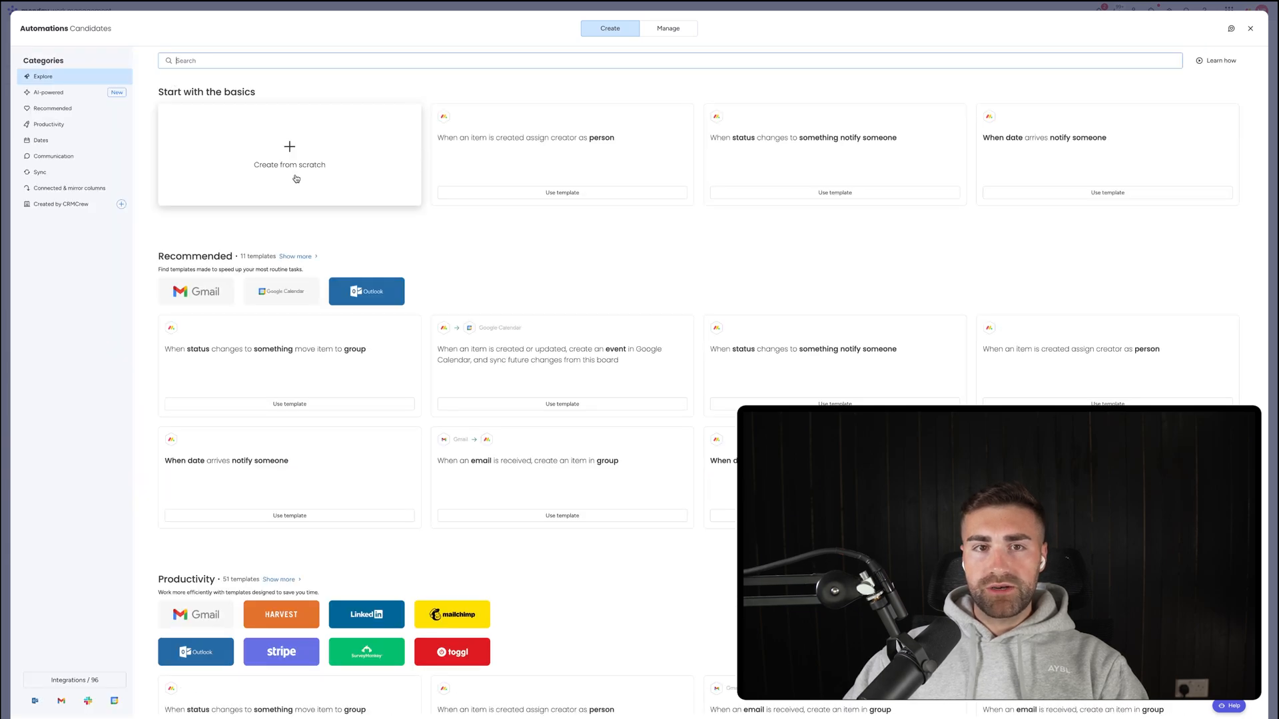
left_click(300, 169)
left_click(272, 82)
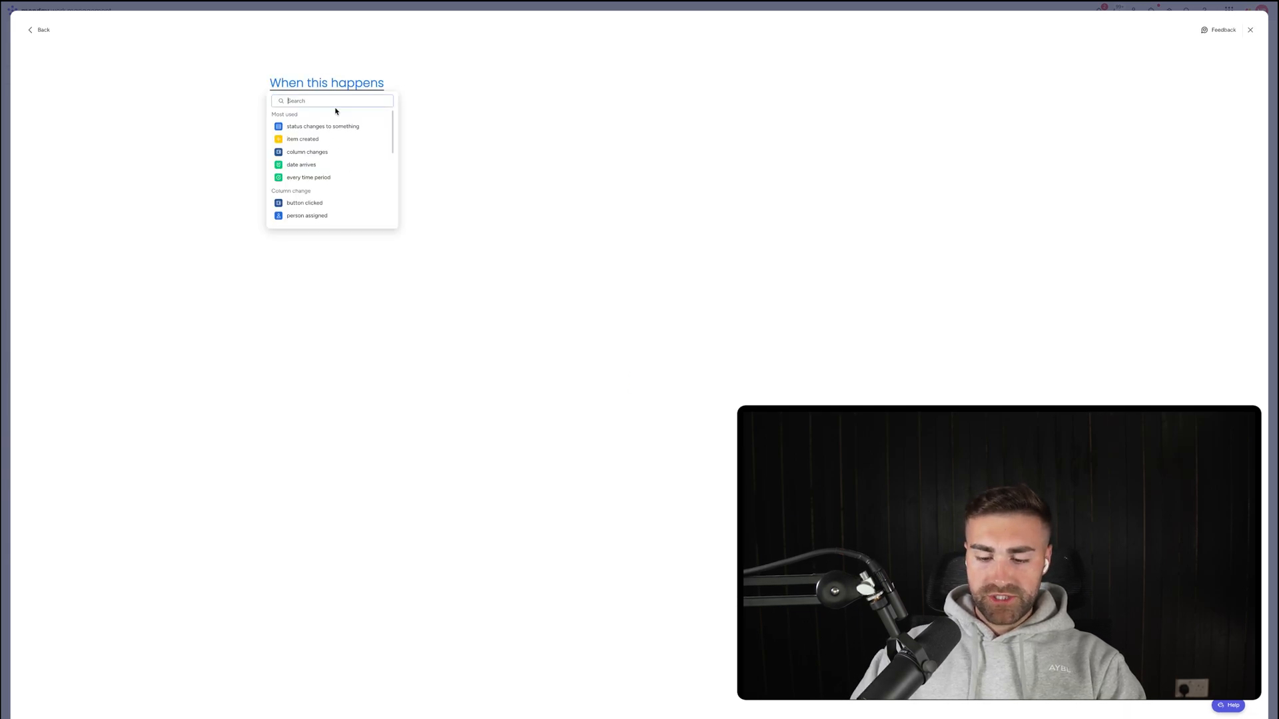
type("item")
left_click(342, 127)
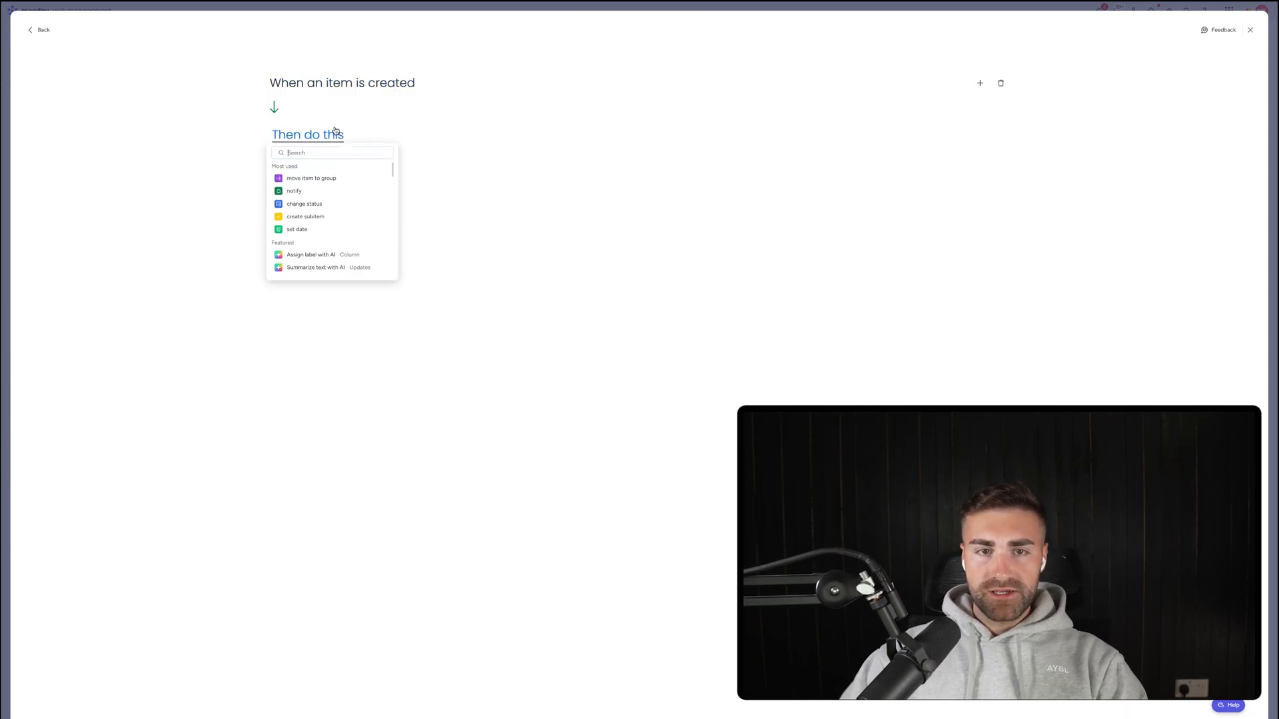
type("set date")
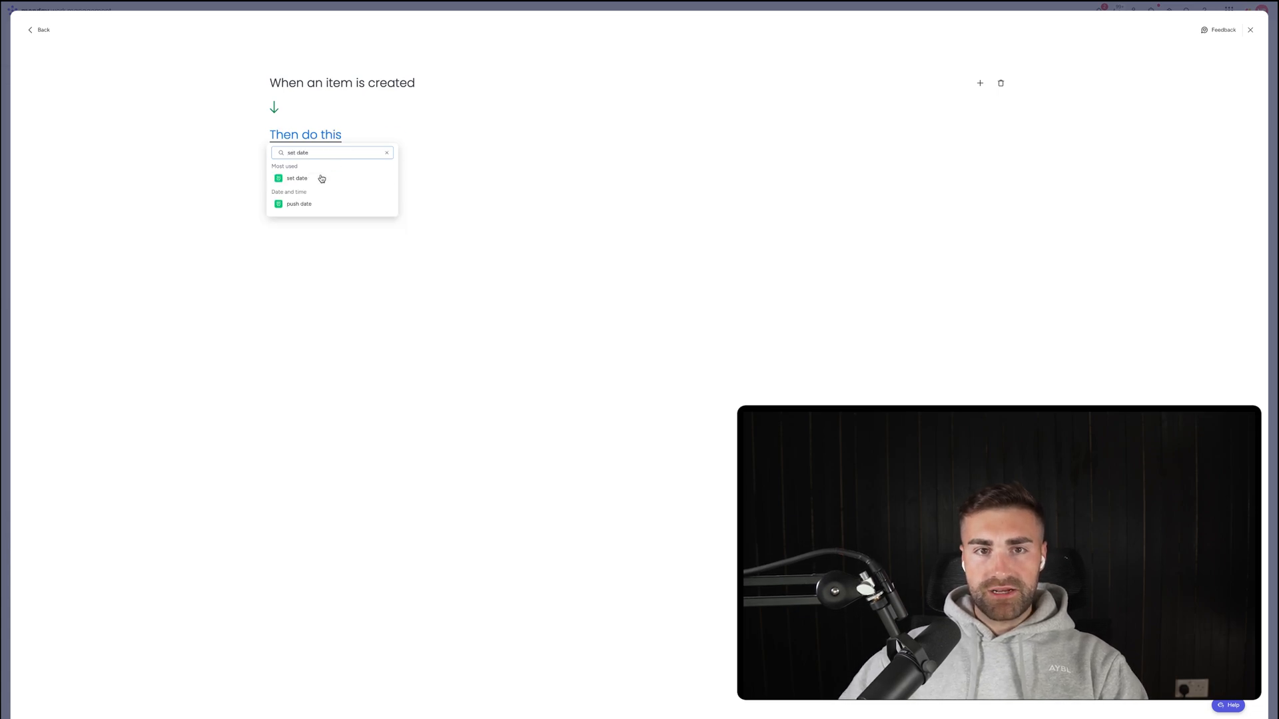
left_click(319, 177)
left_click(334, 136)
left_click(347, 165)
left_click(311, 172)
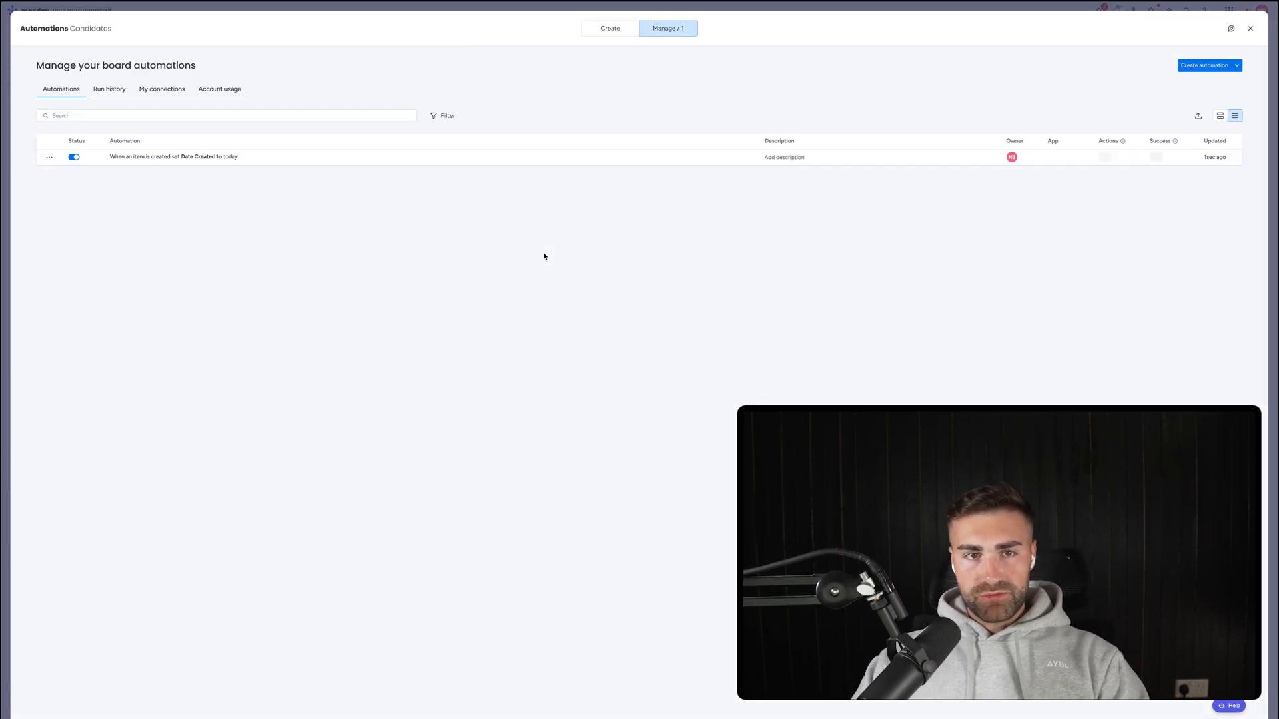
key("Escape")
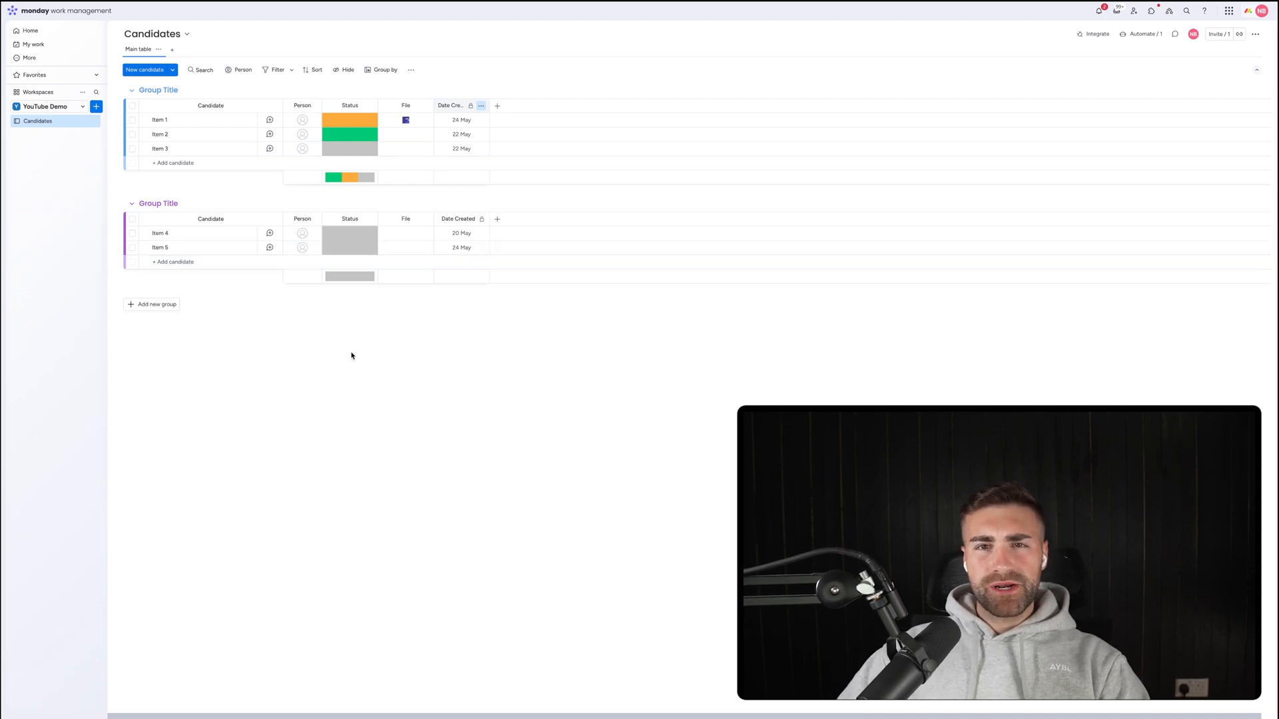
Add a Date column after Date Created and name it Date Closed.
left_click(497, 107)
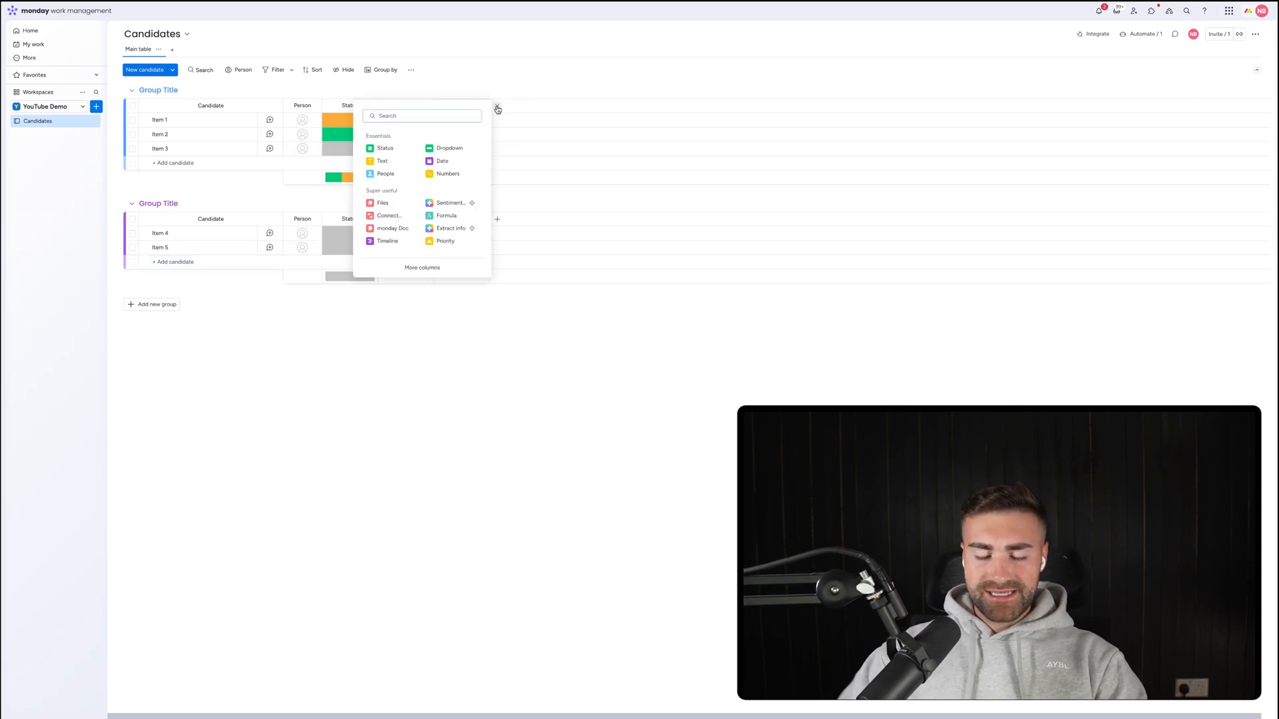
type("date")
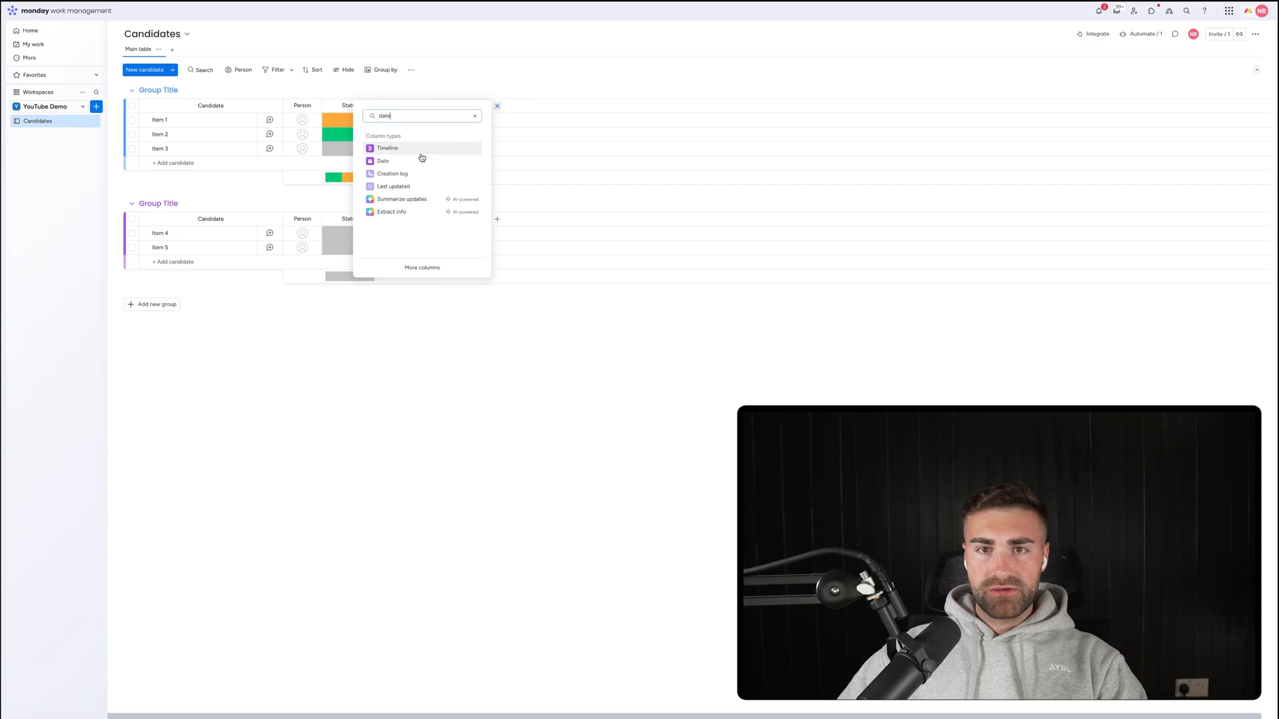
left_click(420, 161)
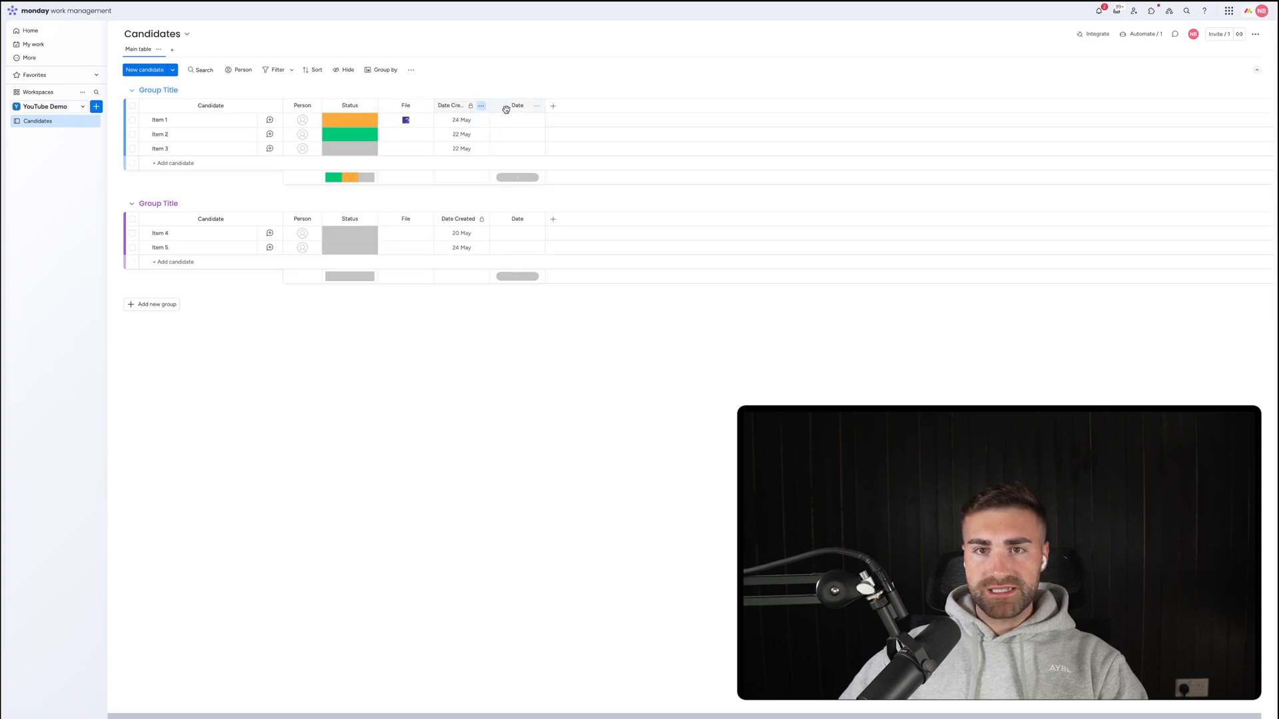
left_click(514, 105)
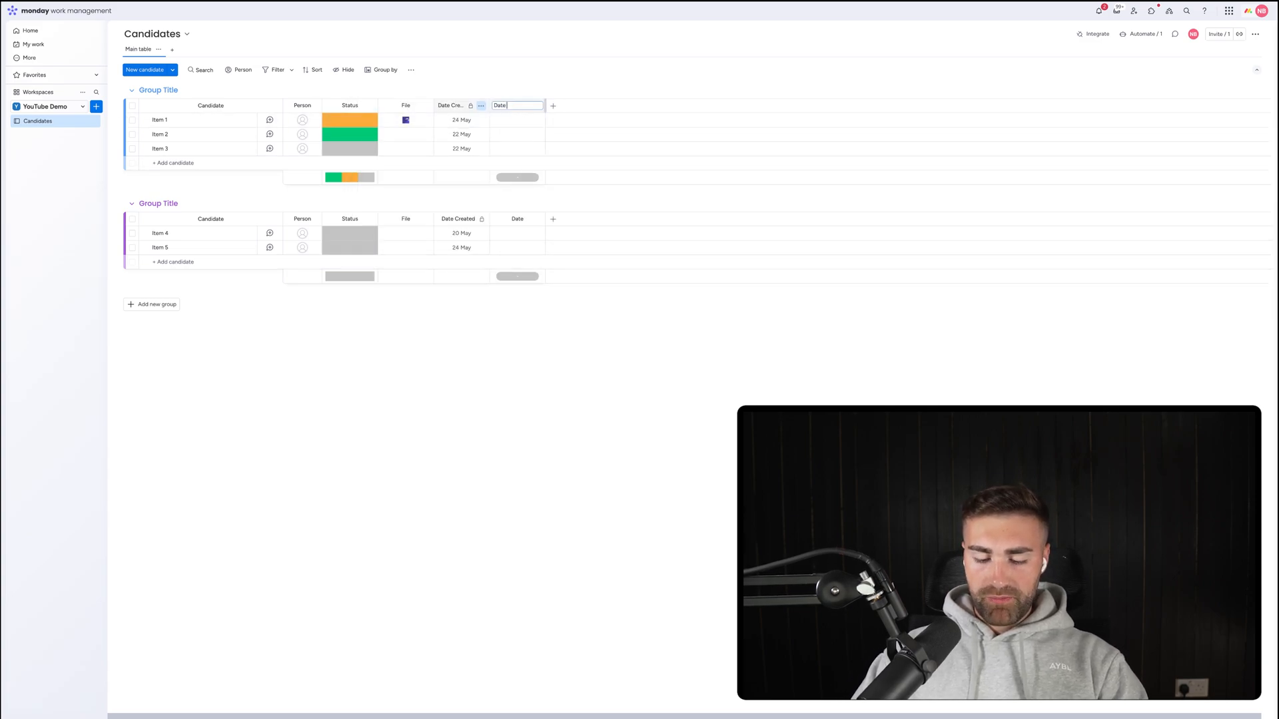
type("Hired")
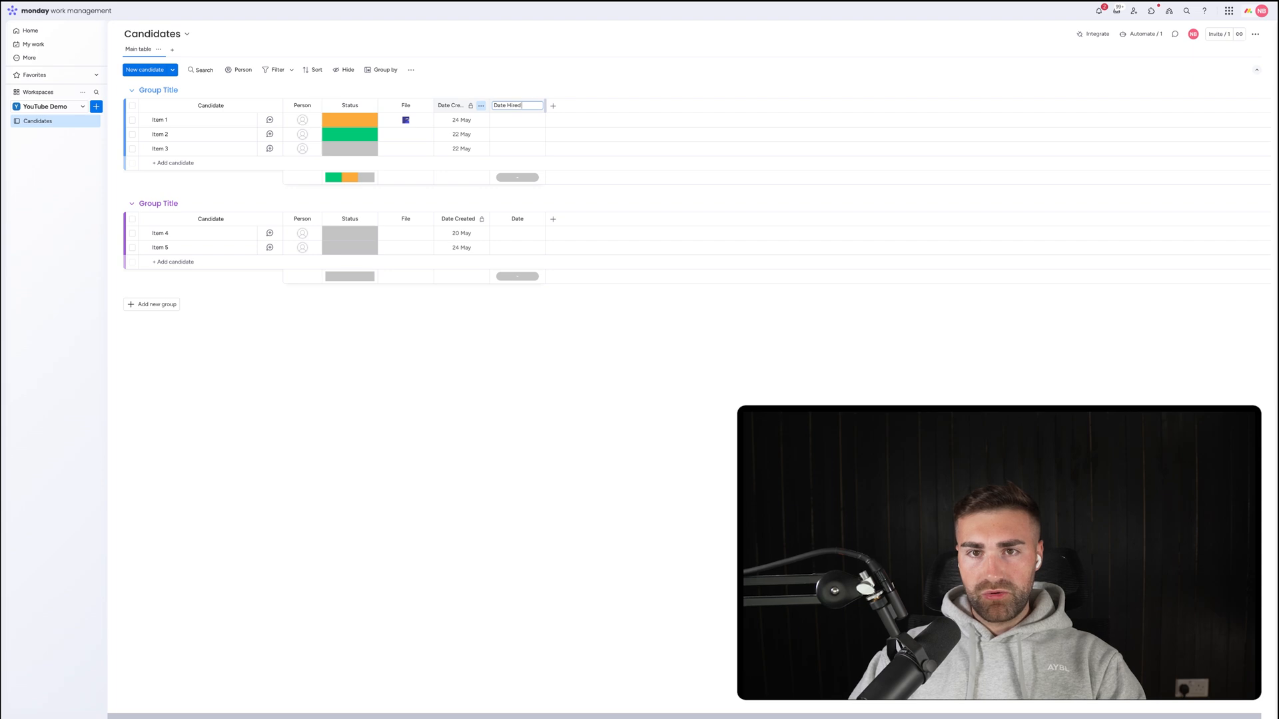
type("lose")
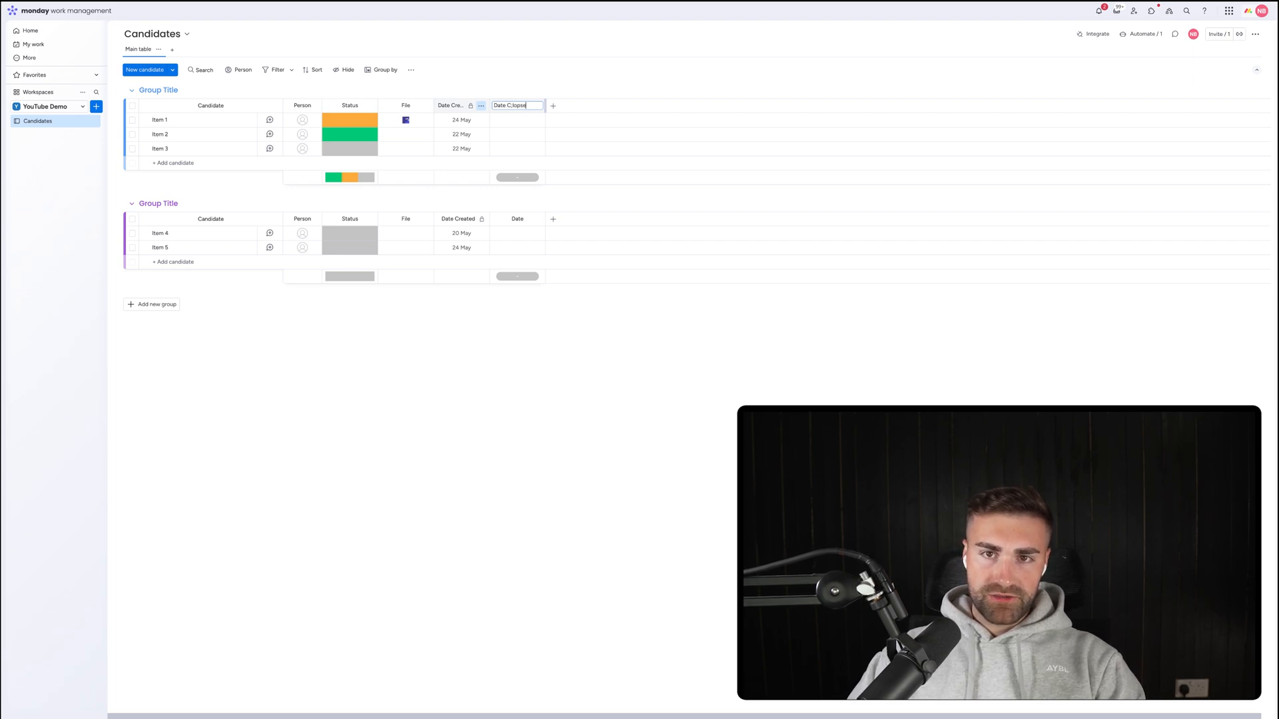
type("losed")
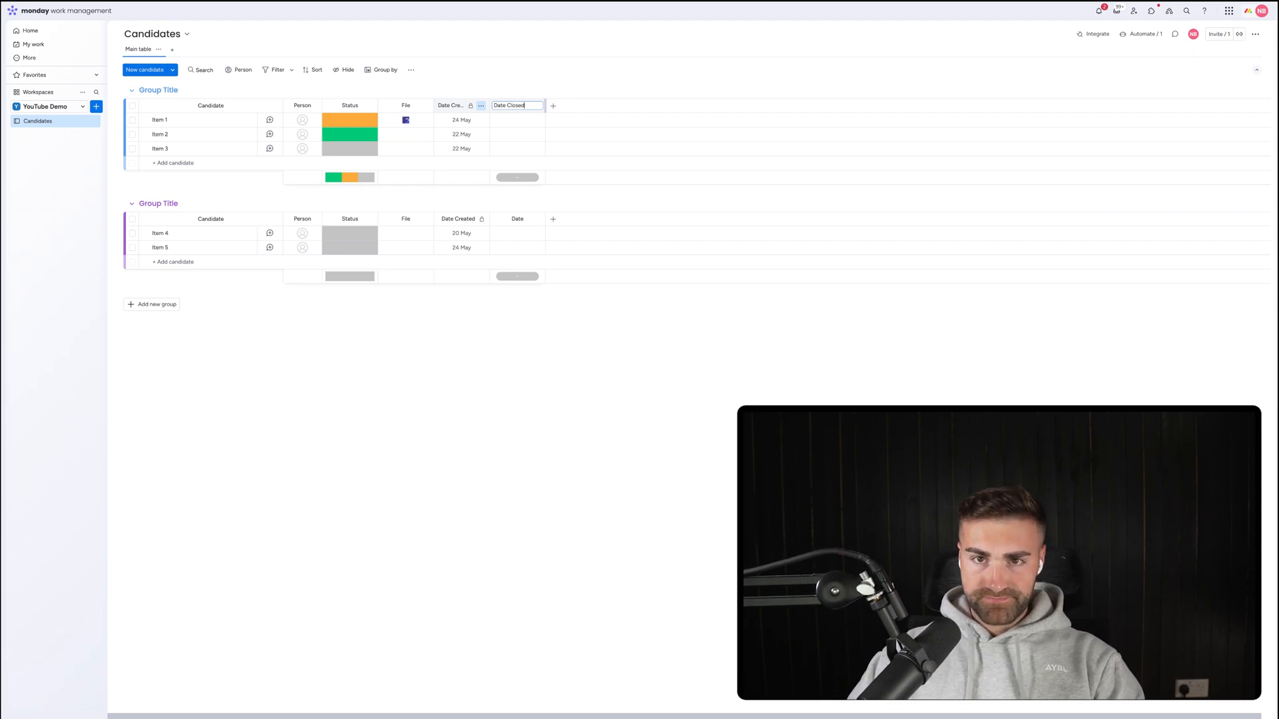
key("Return")
Hide the Date Closed column summary and restrict its editing.
left_click(536, 106)
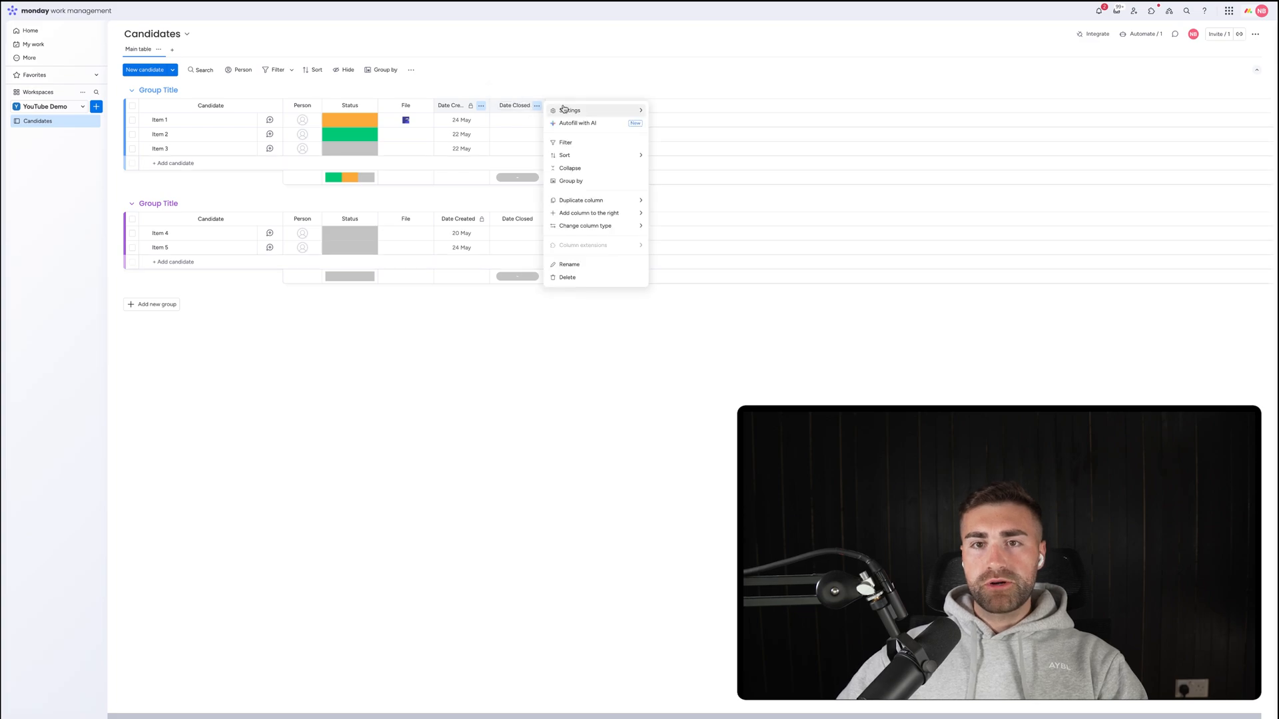
mouse_move(587, 124)
left_click(698, 211)
left_click(543, 108)
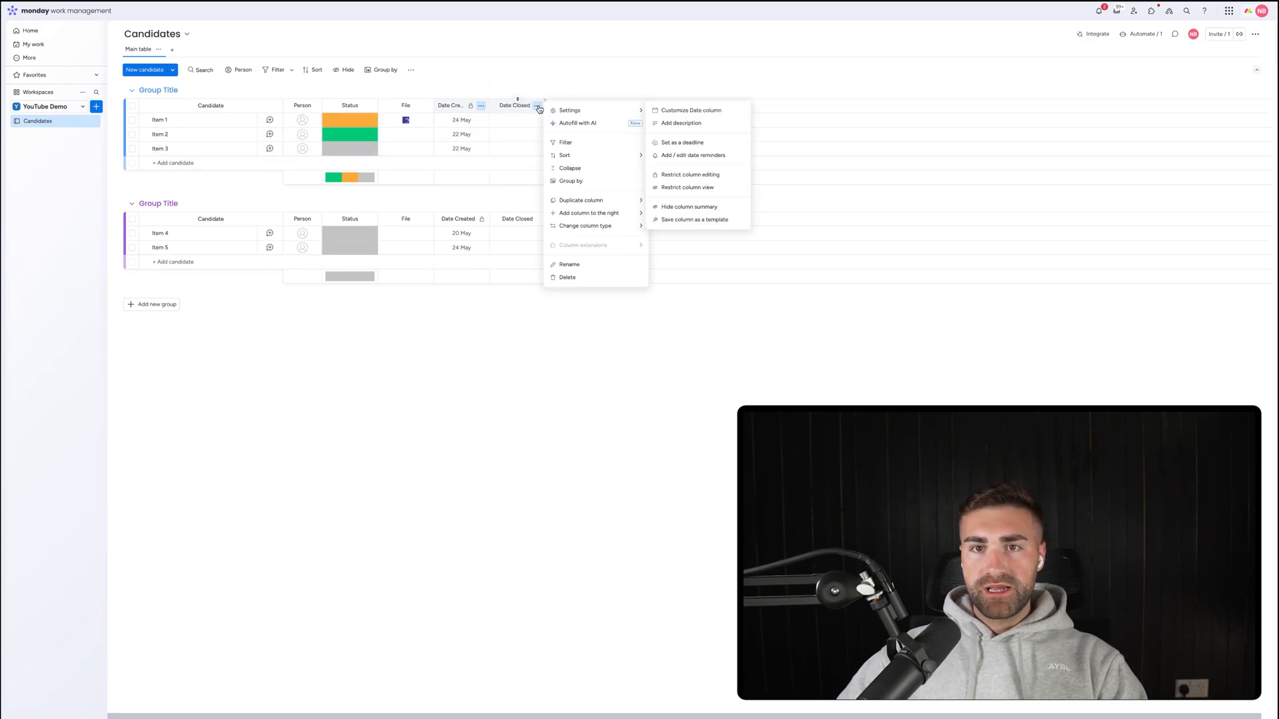
left_click(669, 189)
left_click(626, 125)
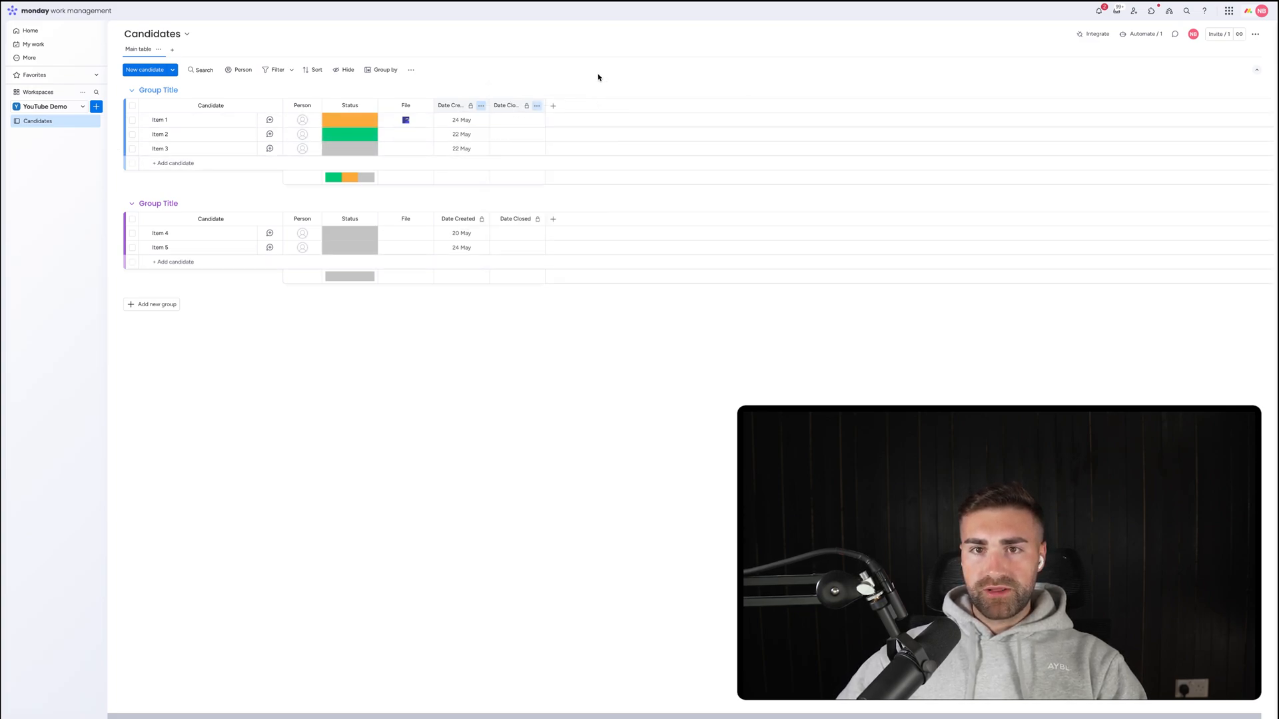
Add a Formula column after Date Closed.
left_click(554, 108)
type("form")
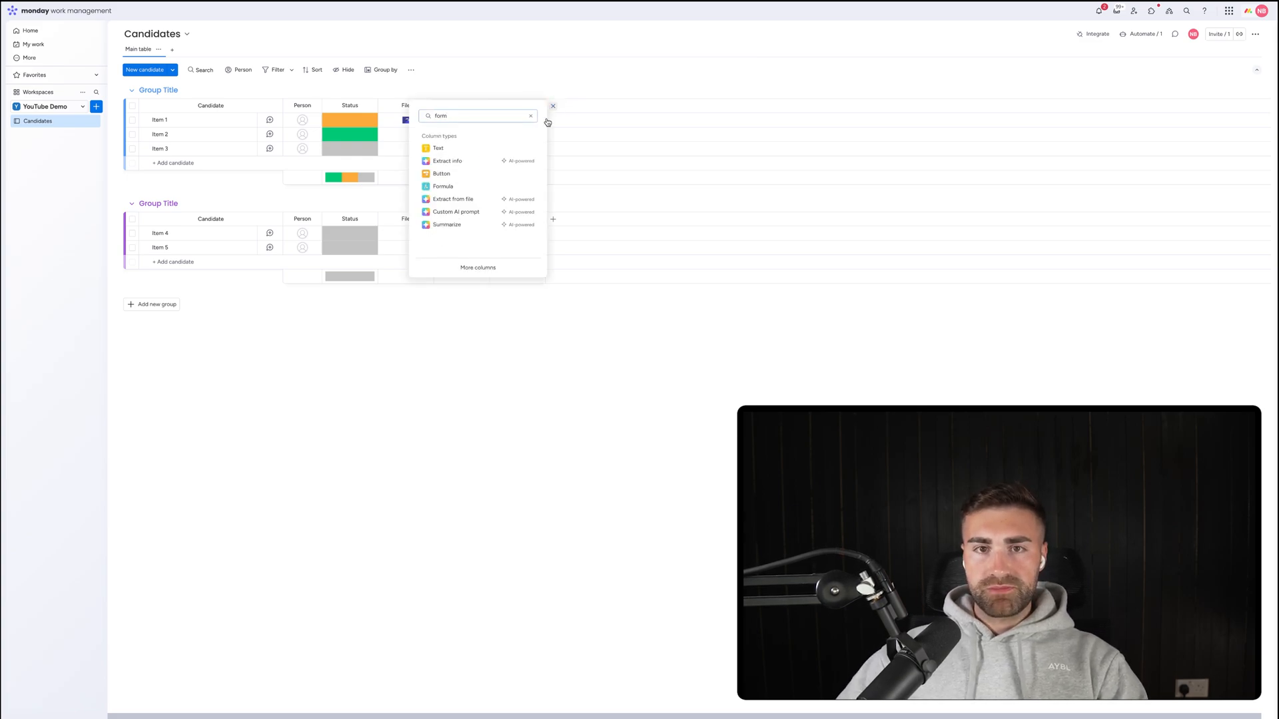
left_click(459, 186)
Have the AI assistant write a days-between Date Created and Date Closed formula, and apply it.
left_click(585, 121)
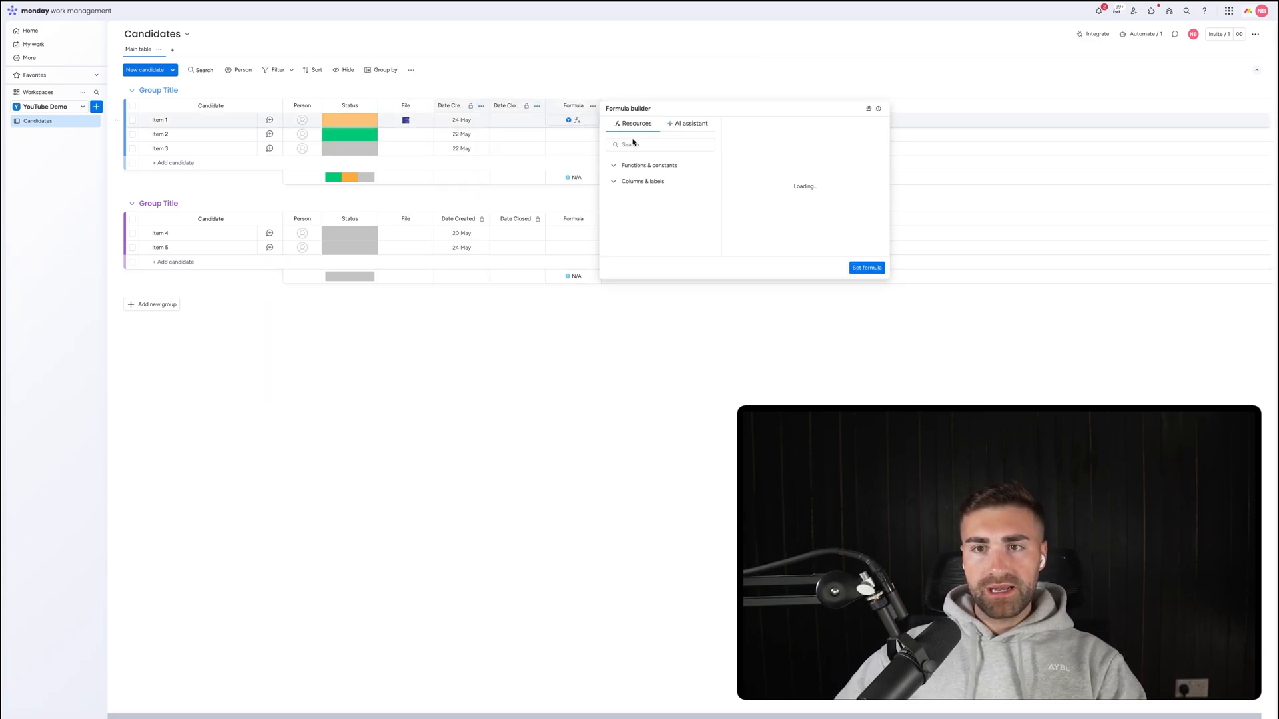
left_click(689, 124)
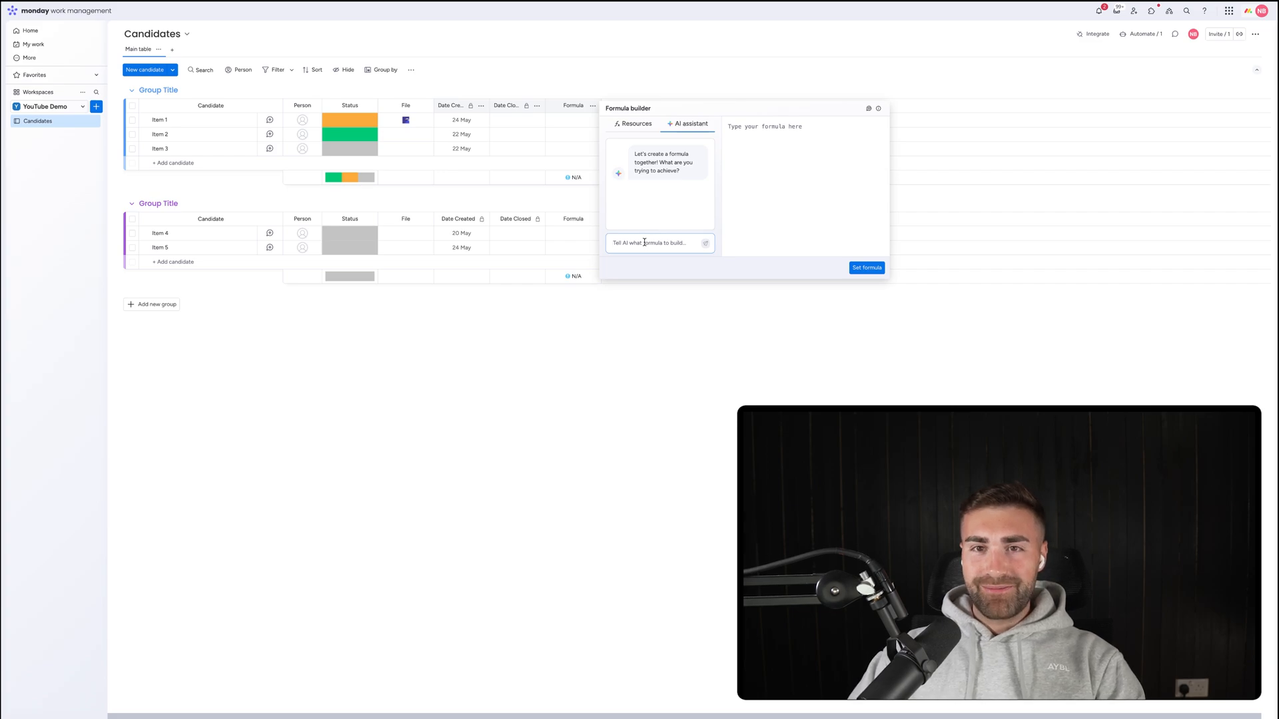
left_click(645, 243)
type("give me")
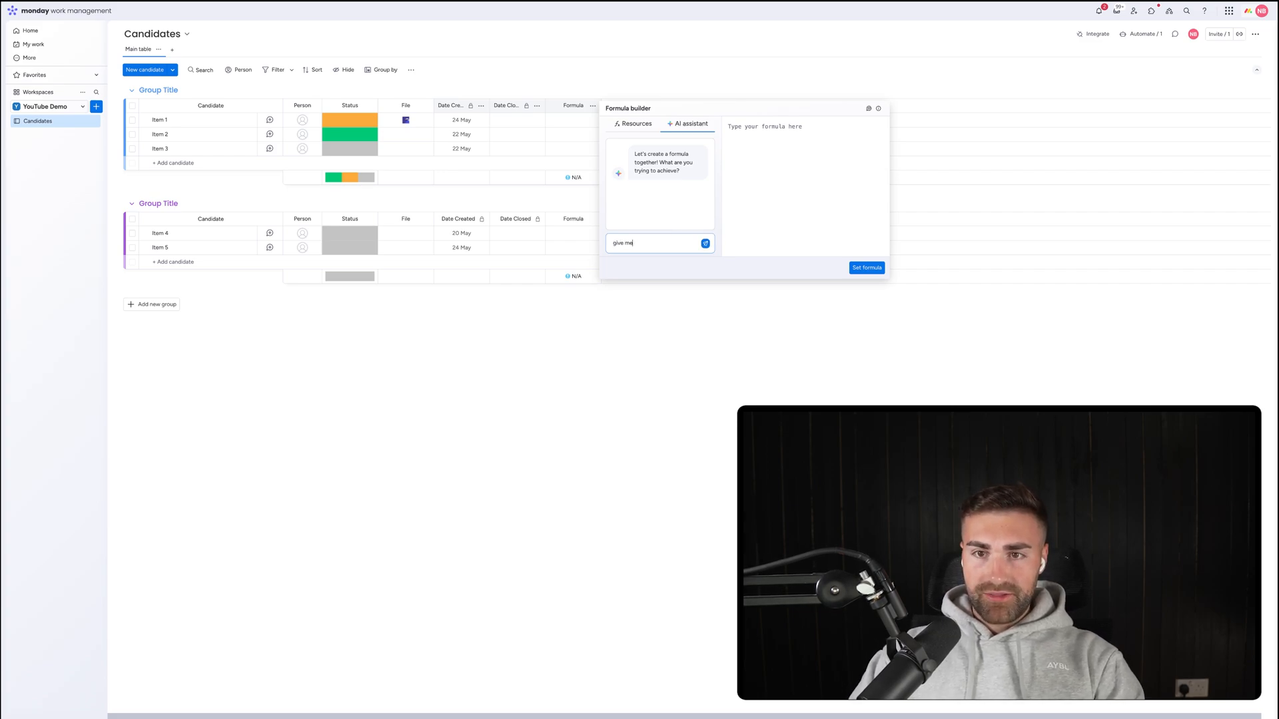
type(" the difference")
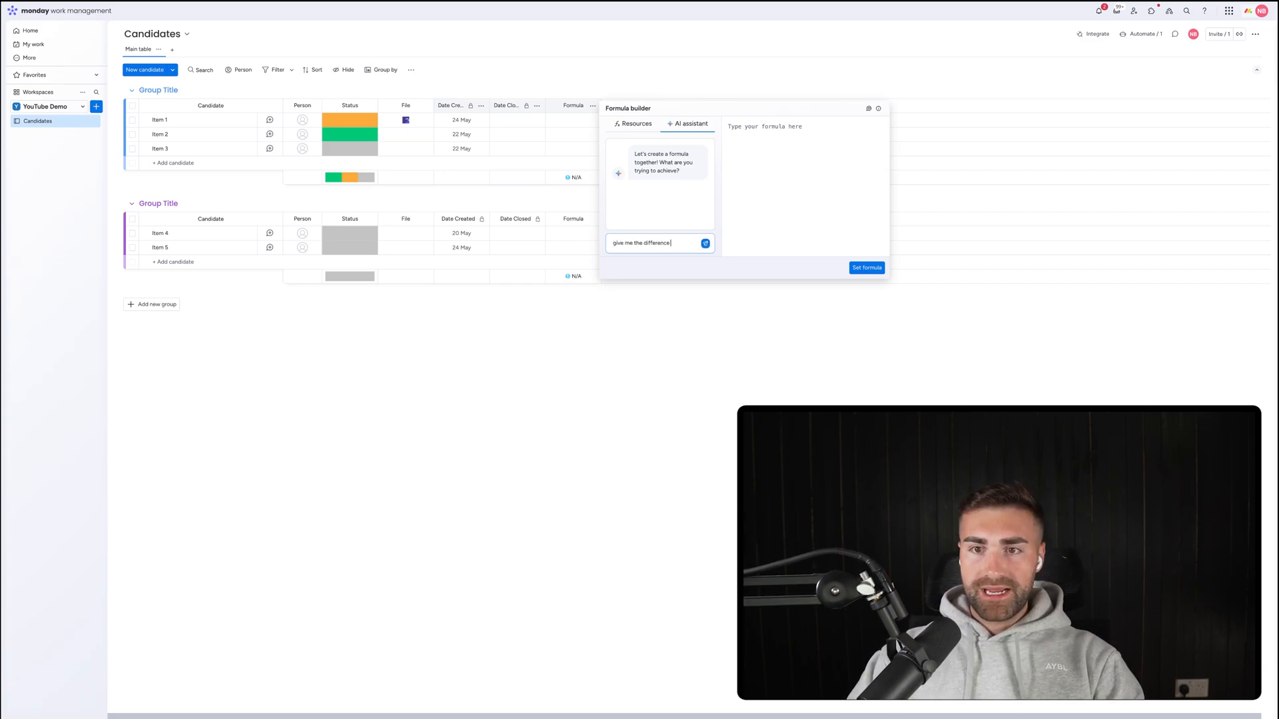
type(" in days")
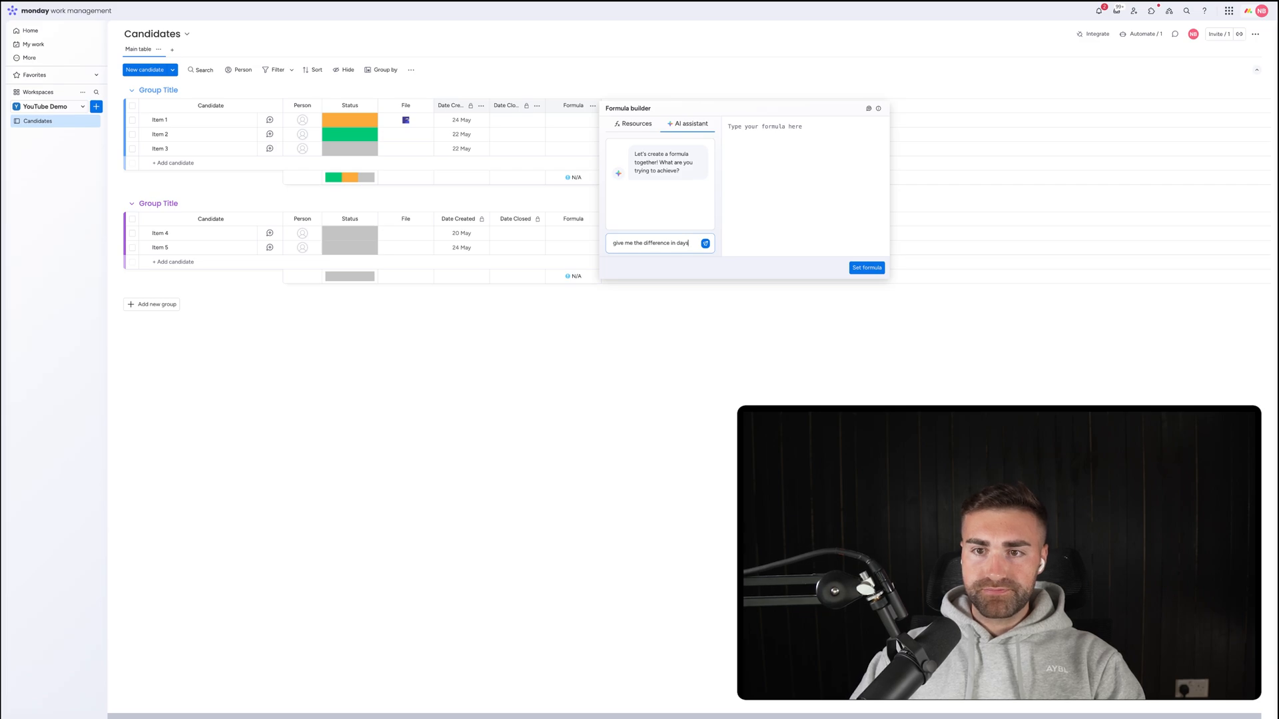
type(" between the date")
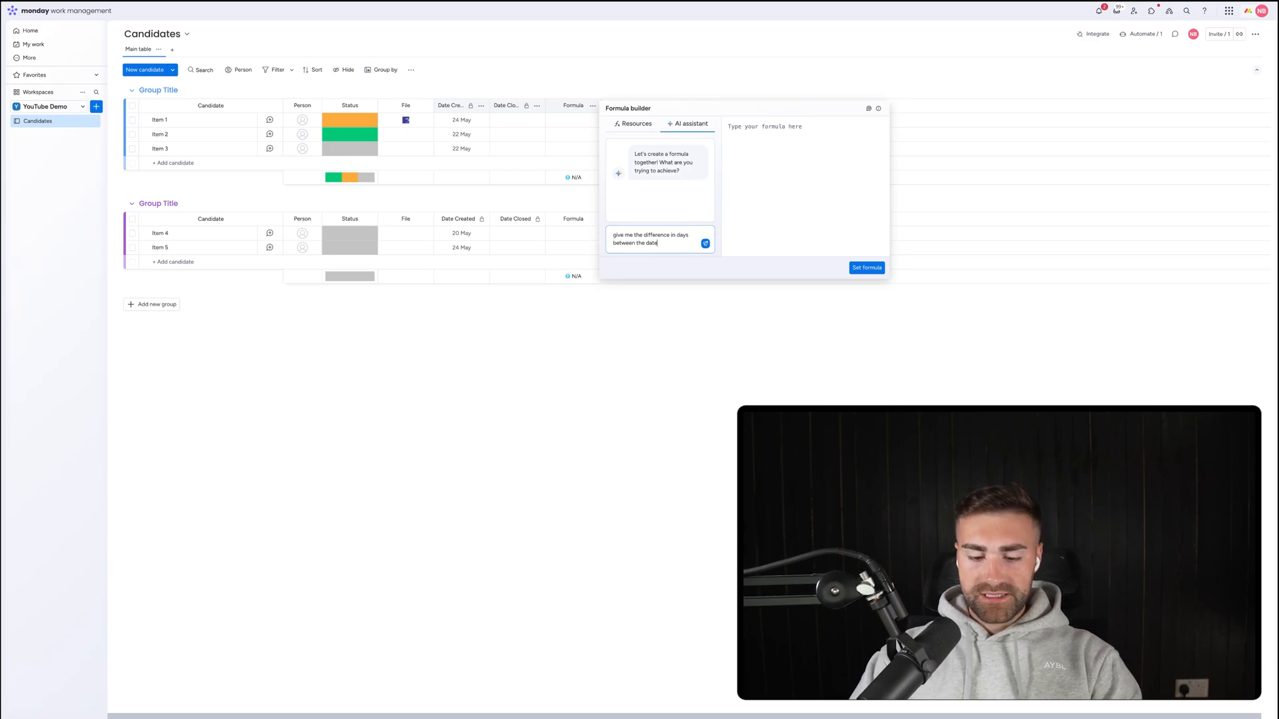
type(" created and the d")
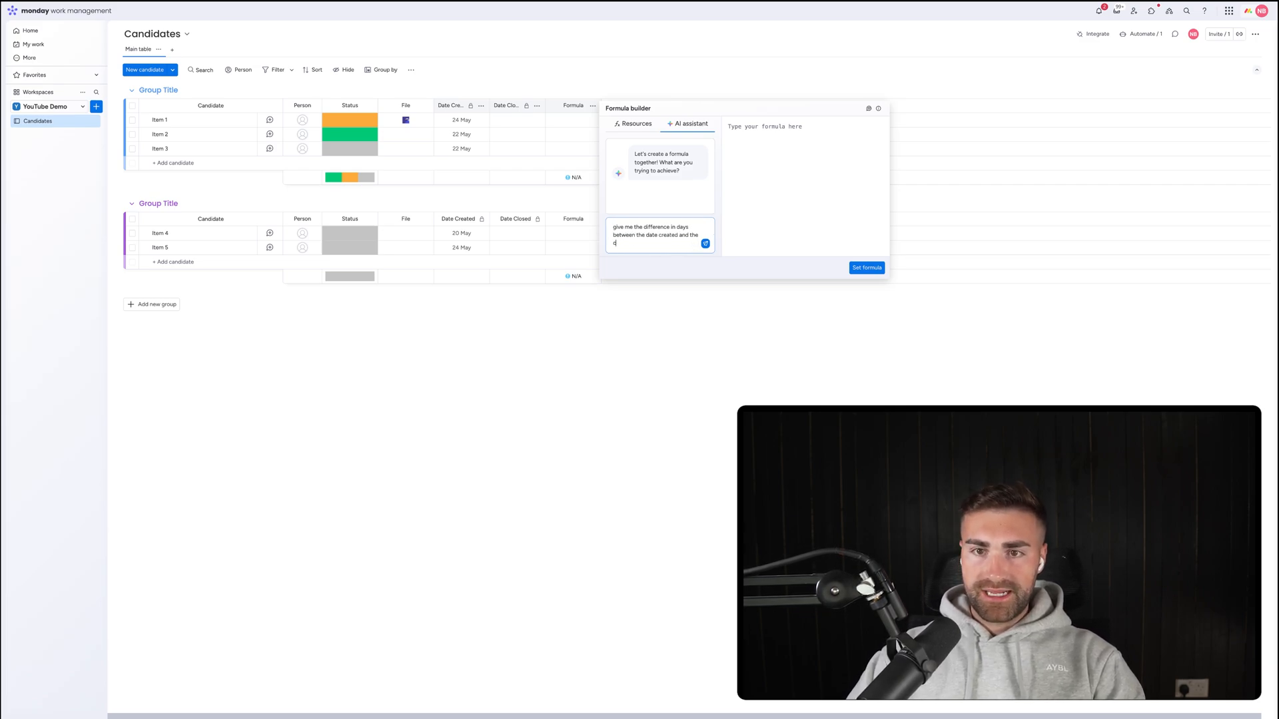
type("ate closed columns")
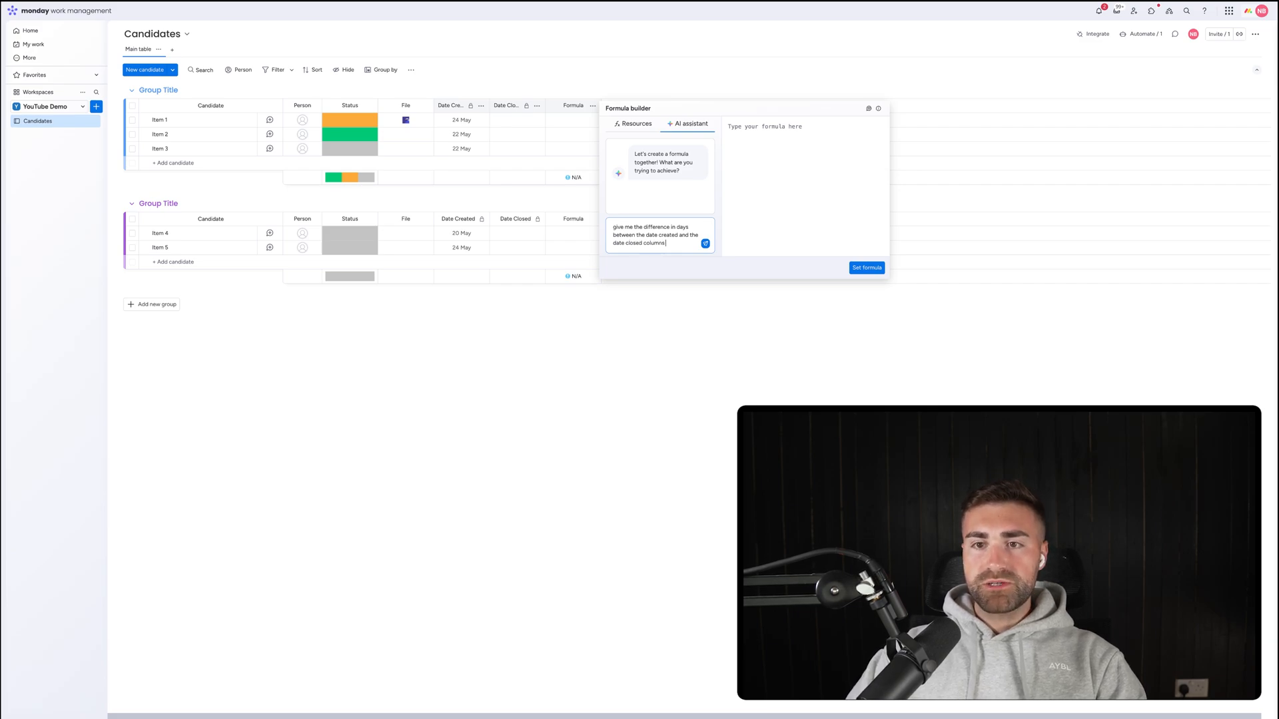
key("Return")
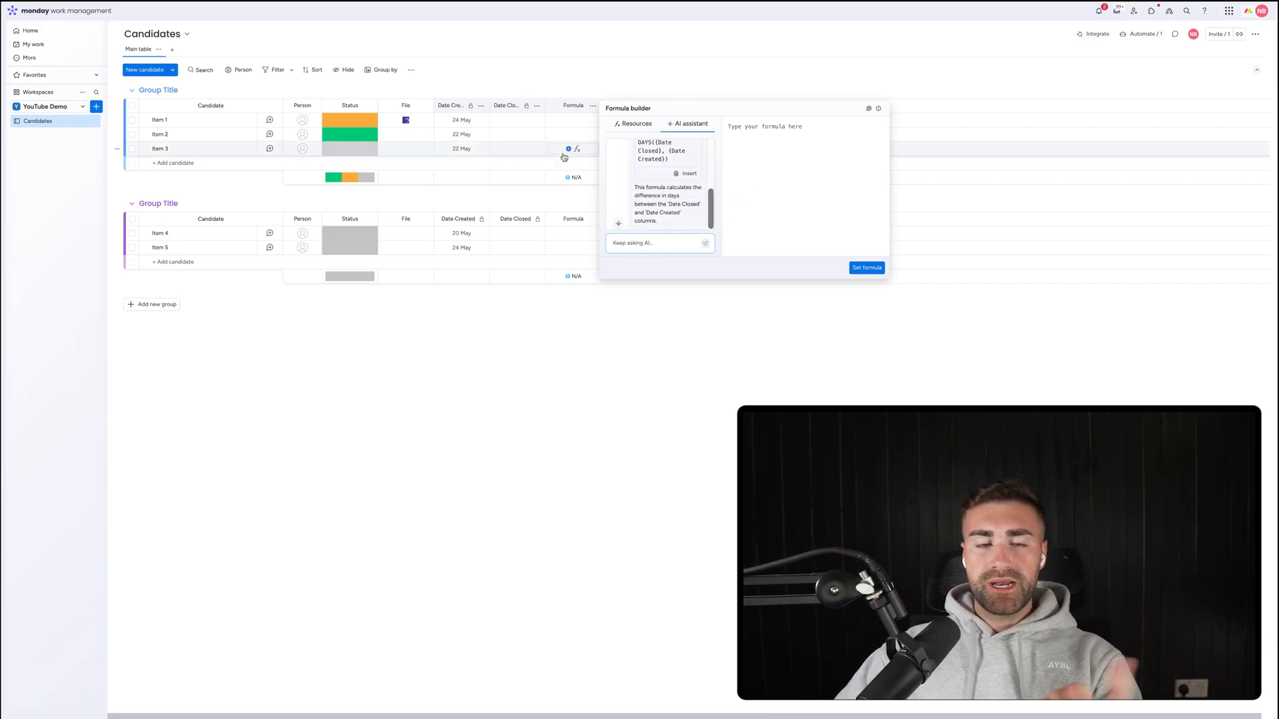
left_click(685, 174)
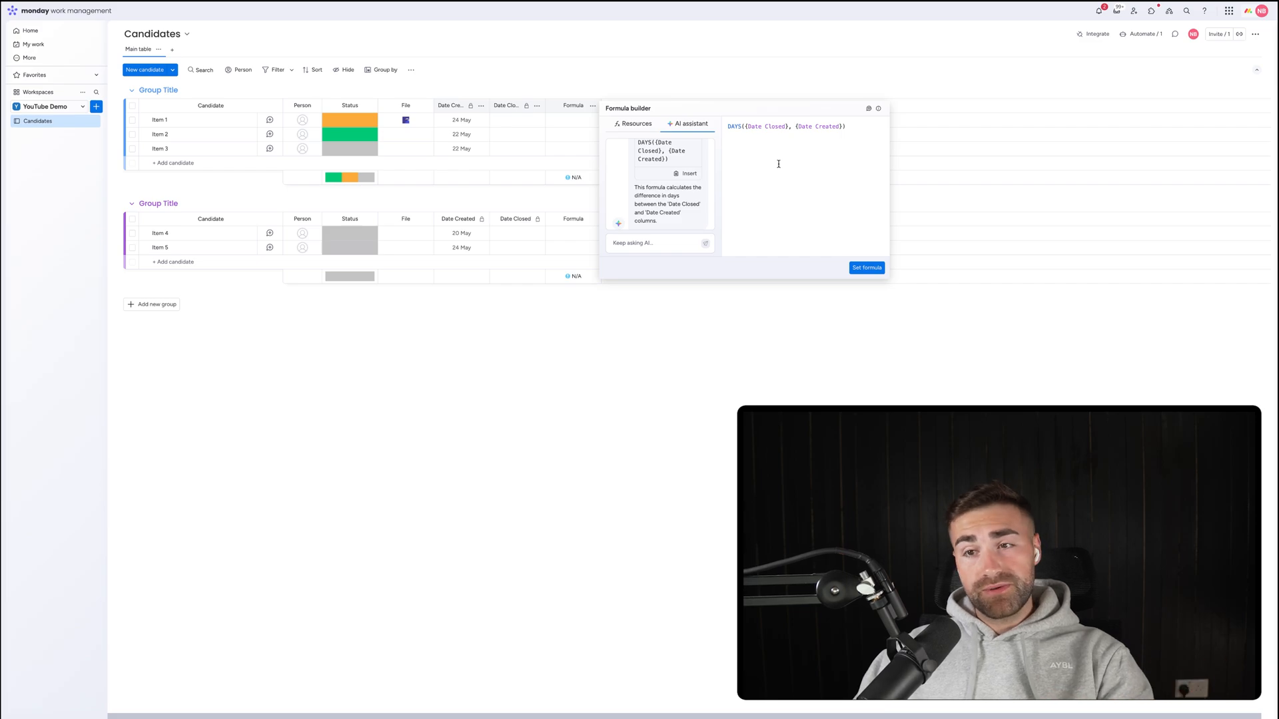
left_click(868, 267)
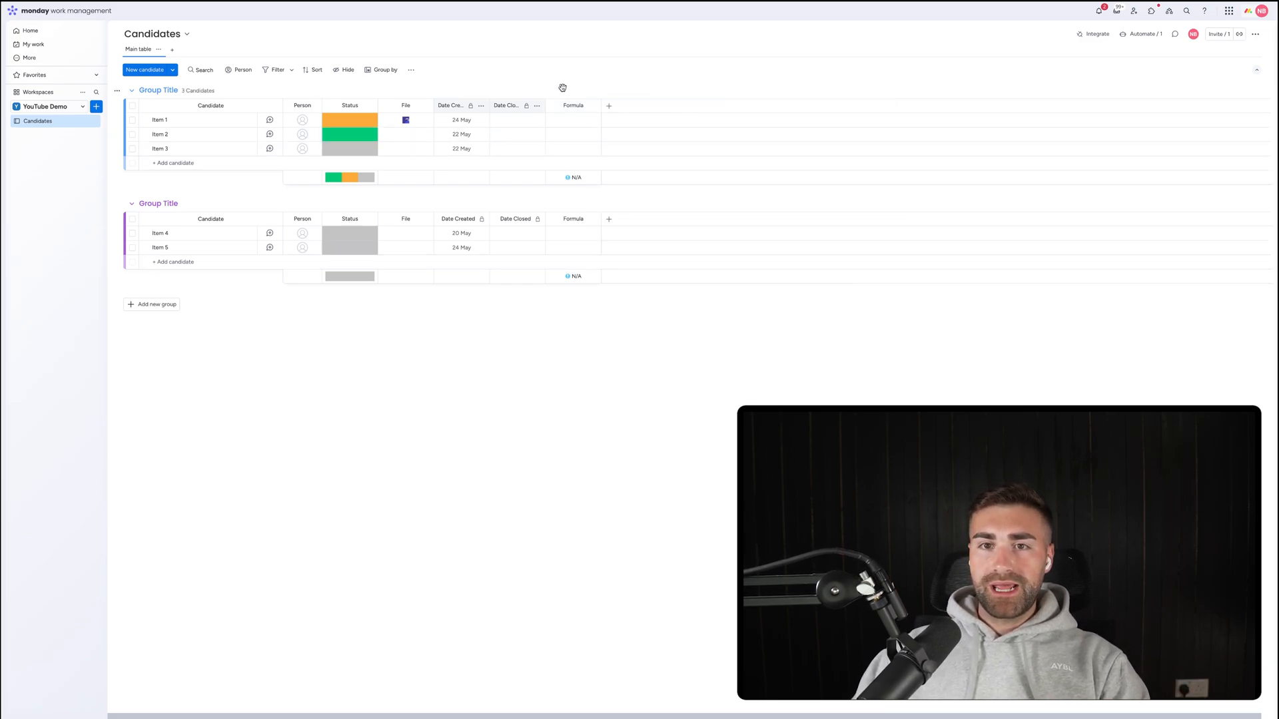
Rename the formula column TTC and hide its column summary.
left_click(573, 105)
type("TTC")
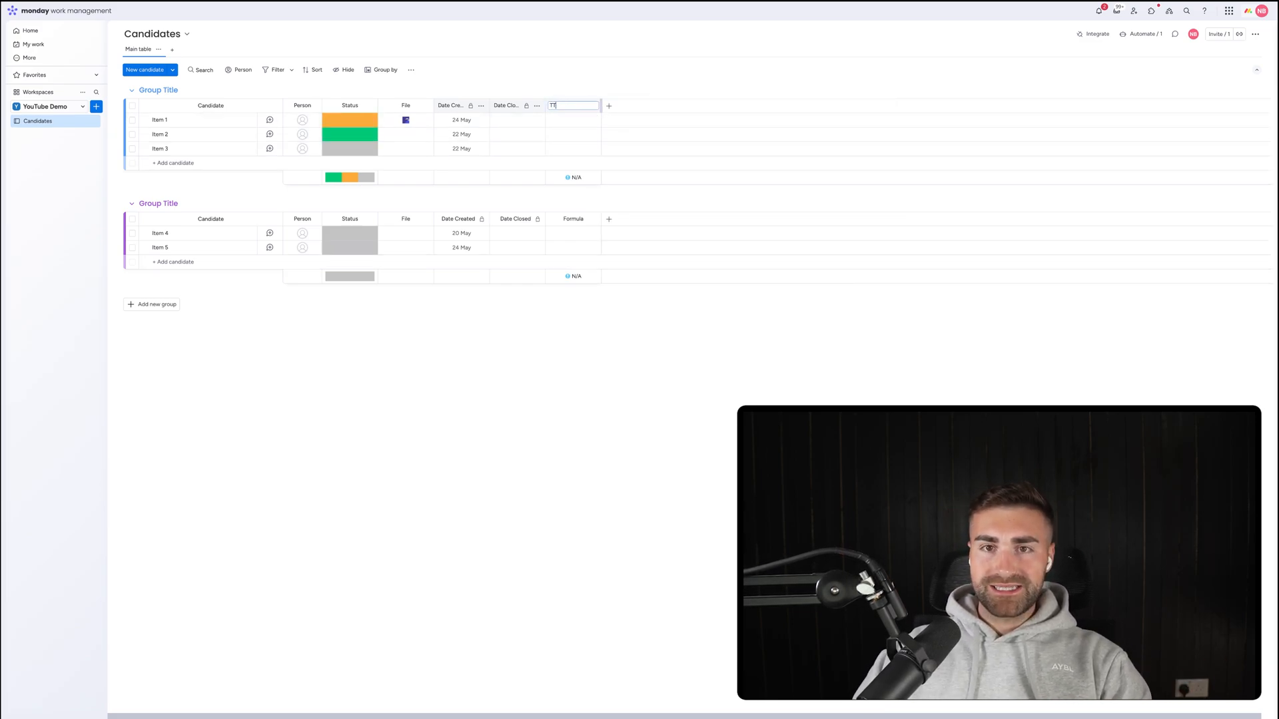
key("Return")
left_click(593, 106)
mouse_move(681, 114)
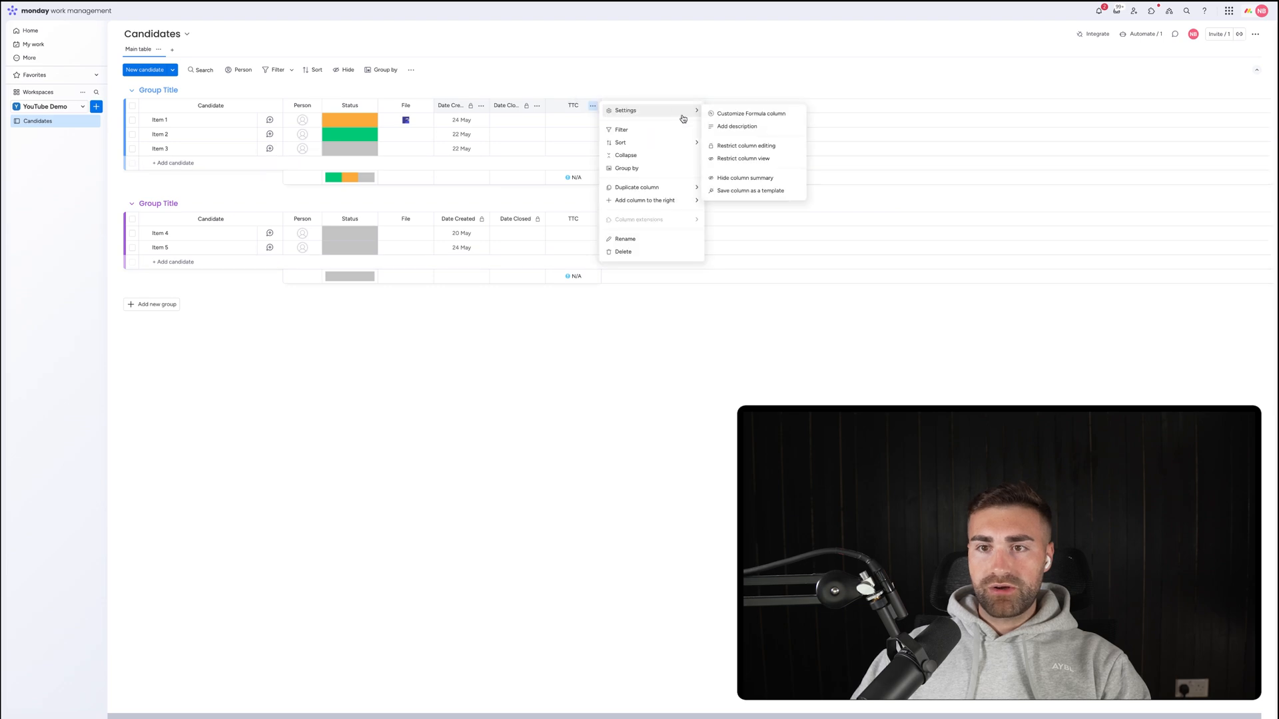
left_click(725, 178)
Restrict who can edit the TTC column.
left_click(593, 106)
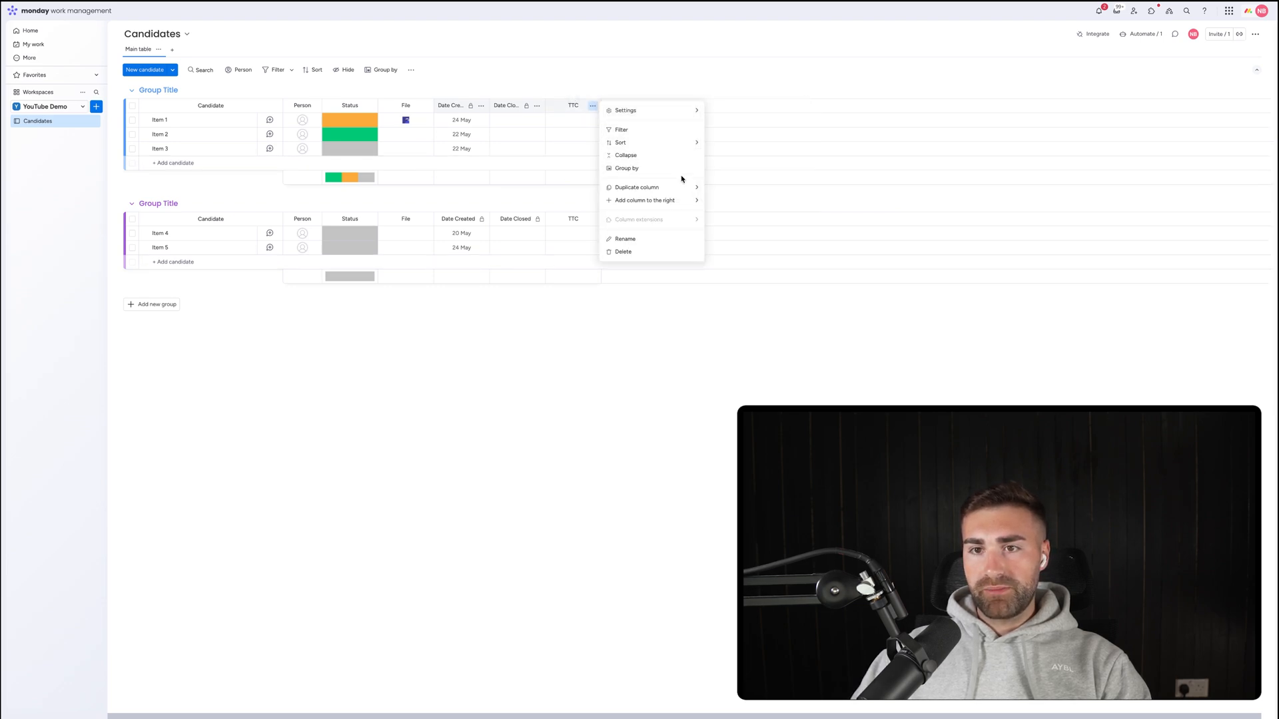
mouse_move(633, 110)
left_click(739, 145)
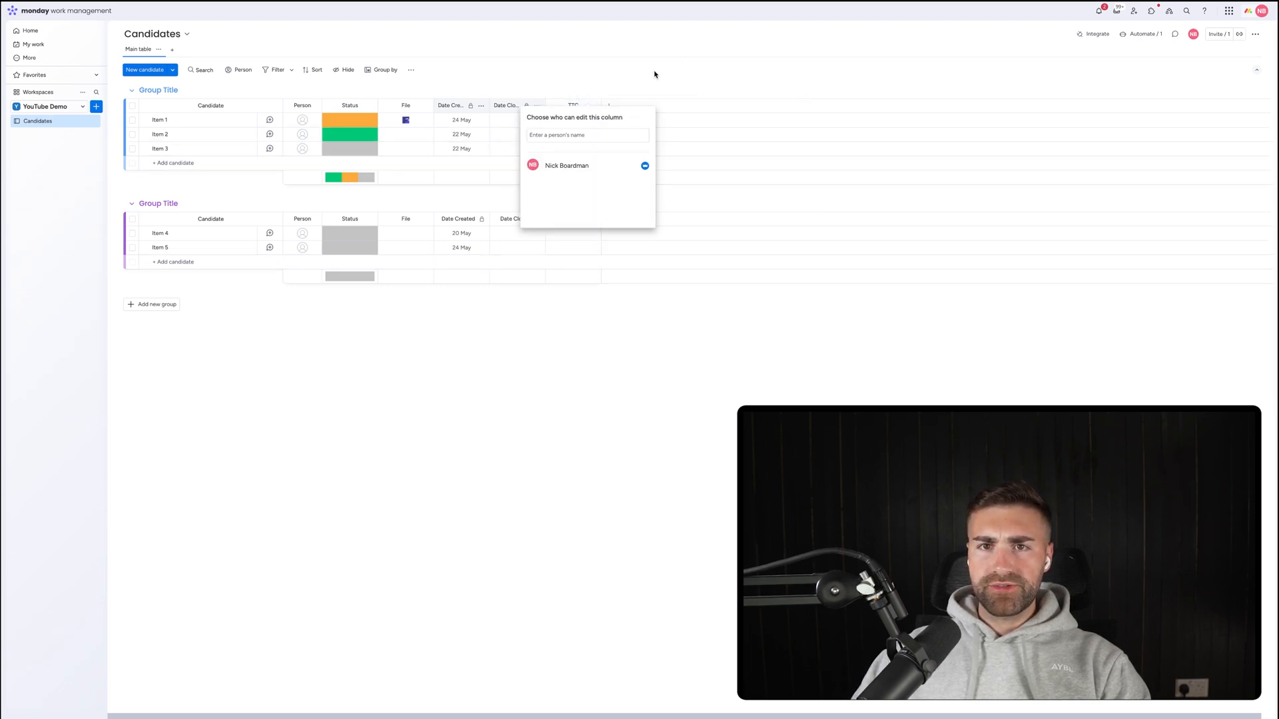
left_click(654, 73)
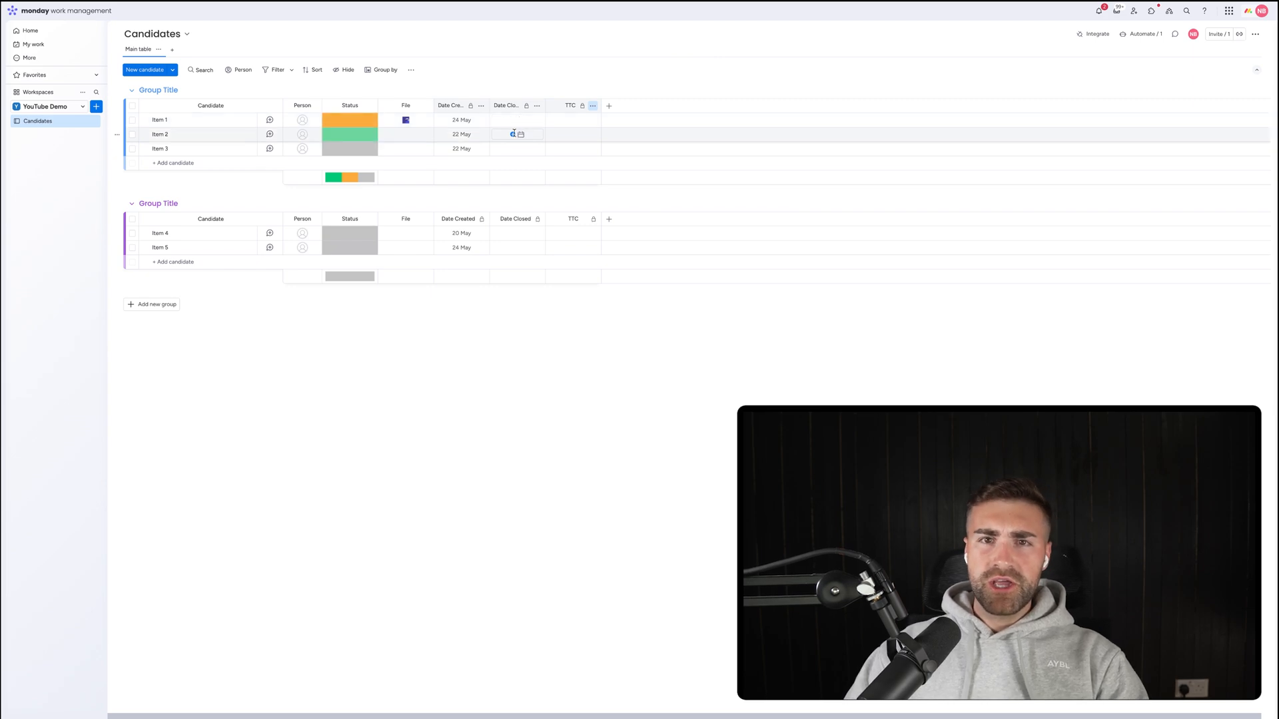
Set Item 2's Date Closed to 23 May, narrow TTC, and start editing Status labels.
left_click(517, 134)
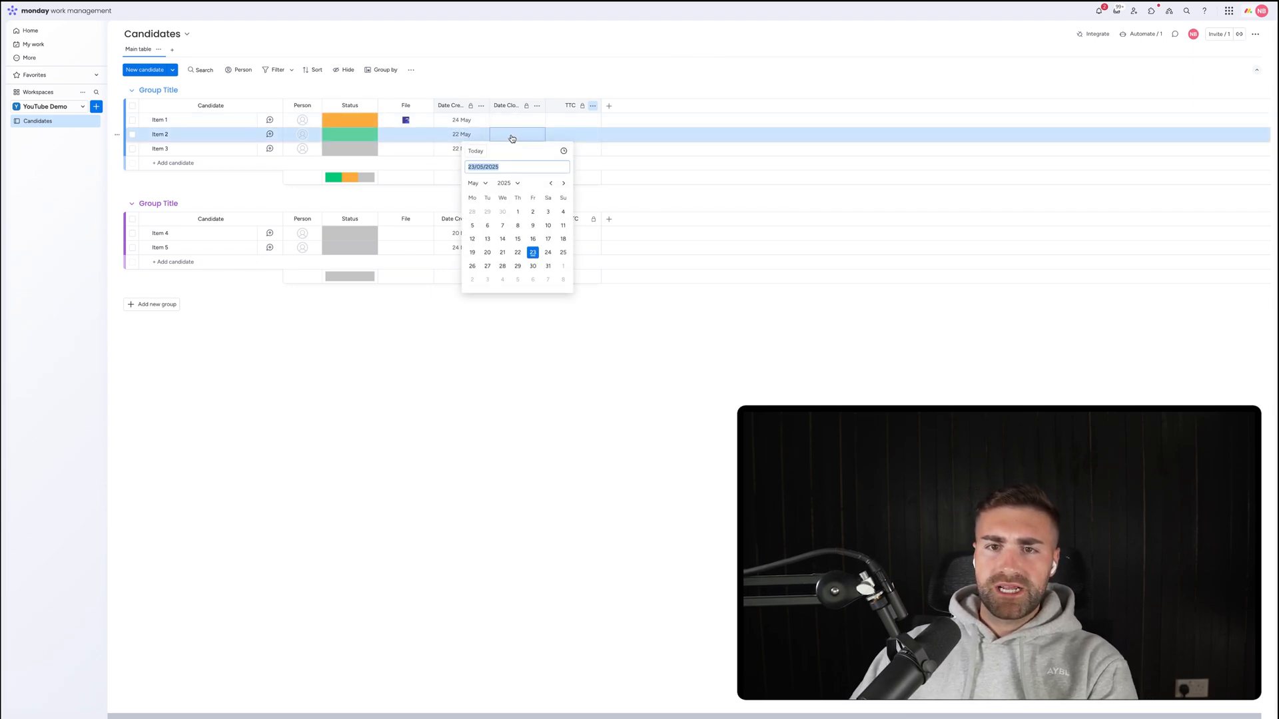
left_click(532, 255)
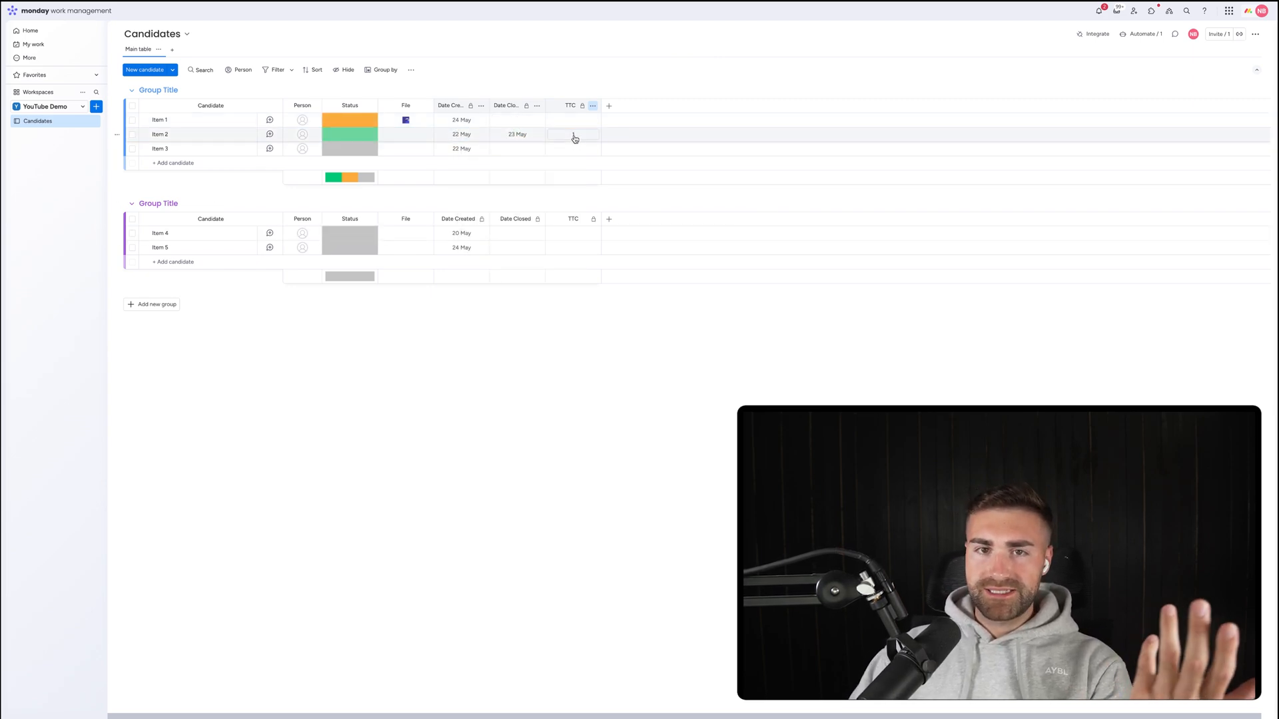
left_click_drag(597, 101, 569, 103)
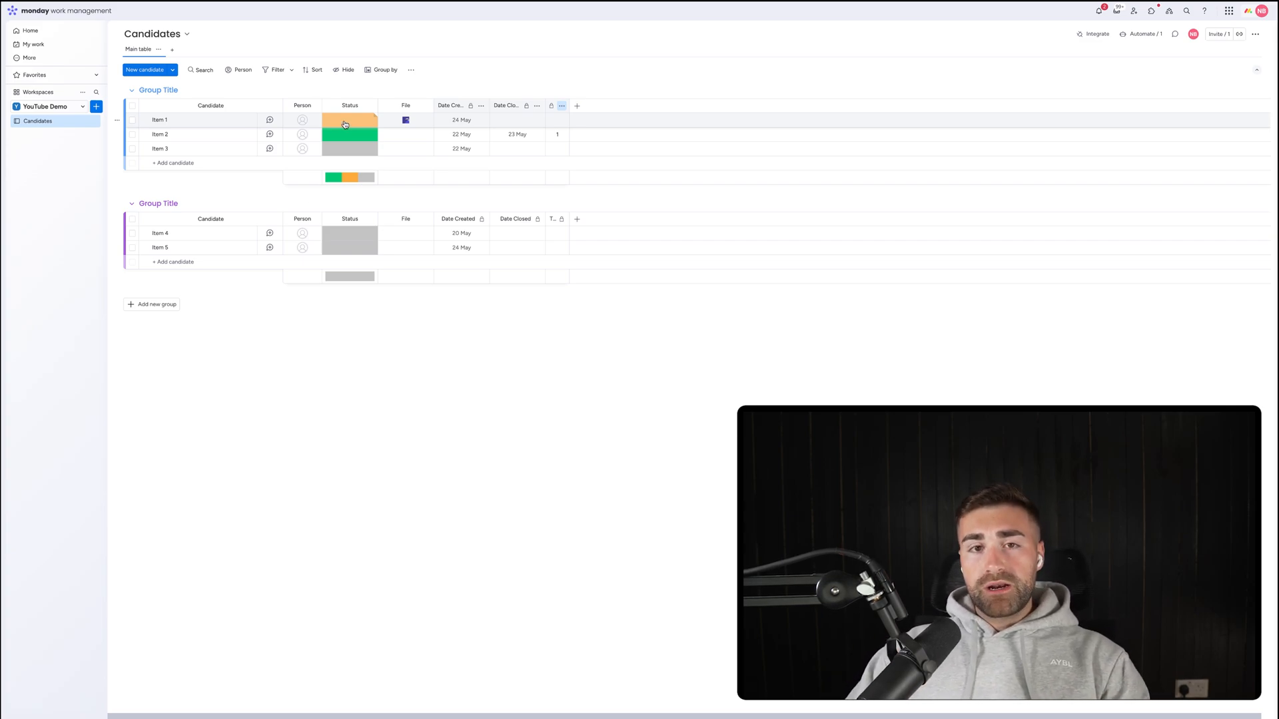
left_click(344, 125)
left_click(349, 187)
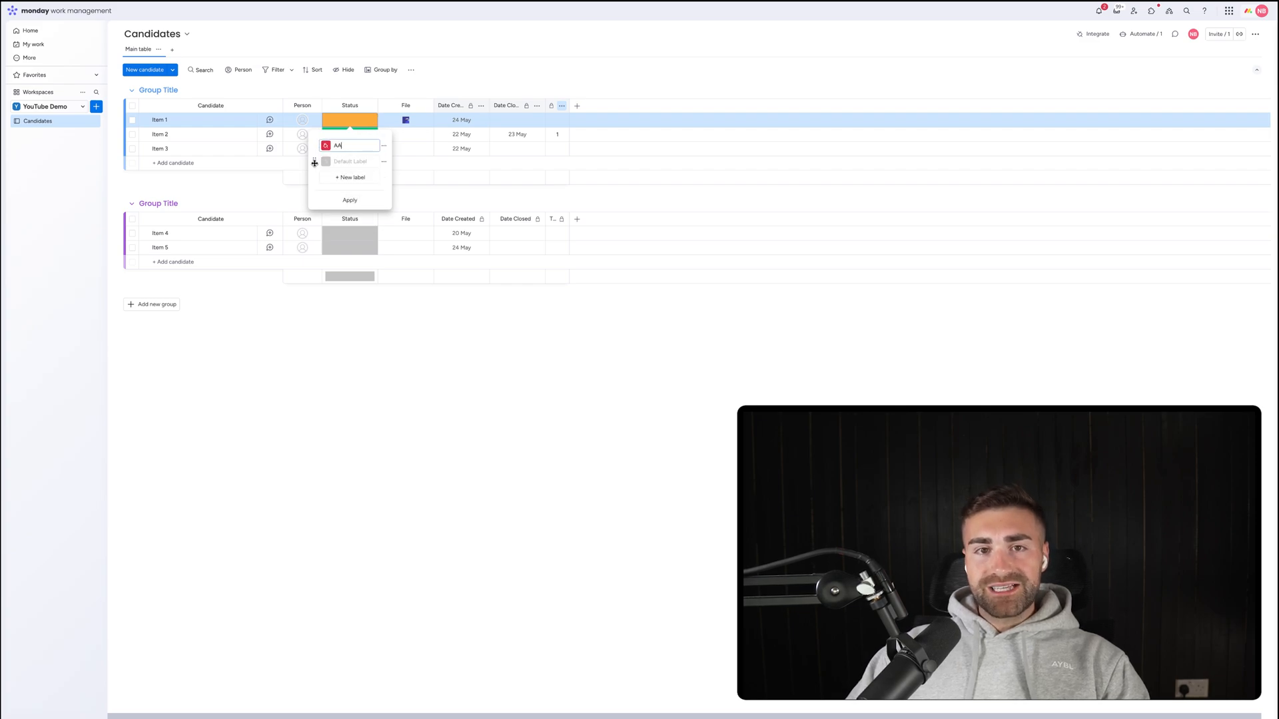
Move the default status label to the top as New and rename the next label Rejected.
left_click_drag(315, 162, 316, 145)
left_click(349, 144)
type("New")
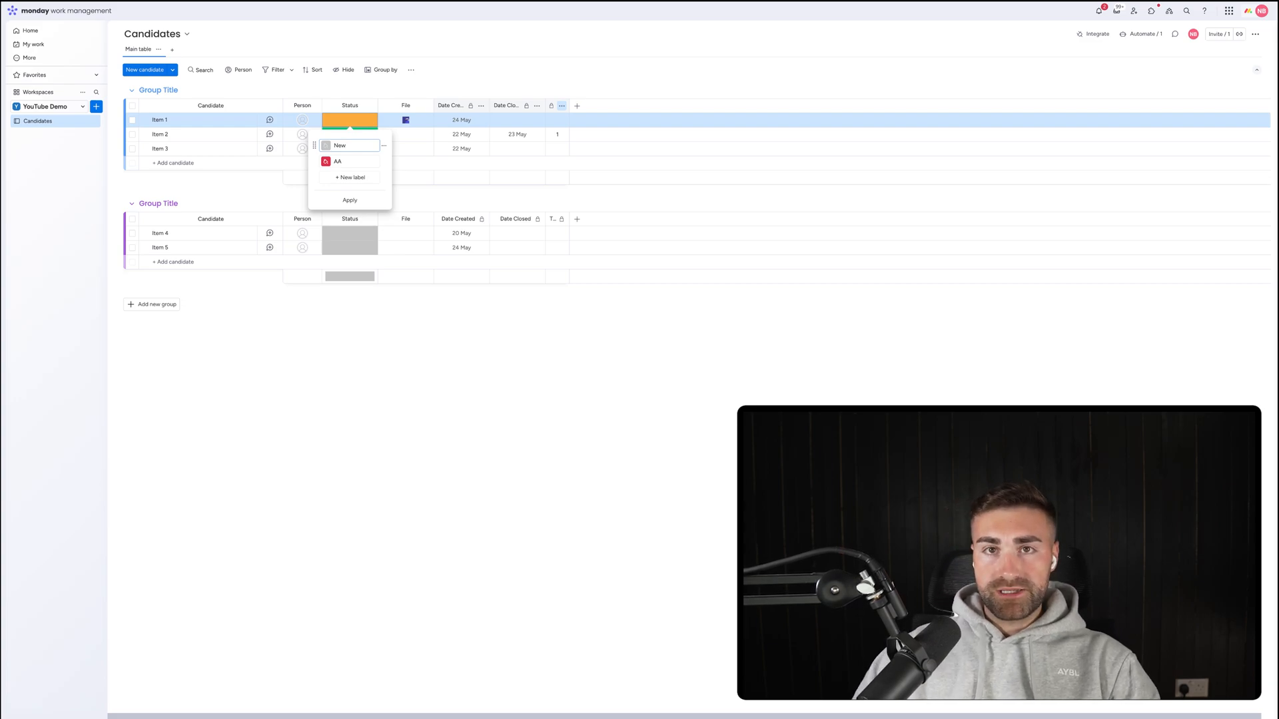
left_click(351, 159)
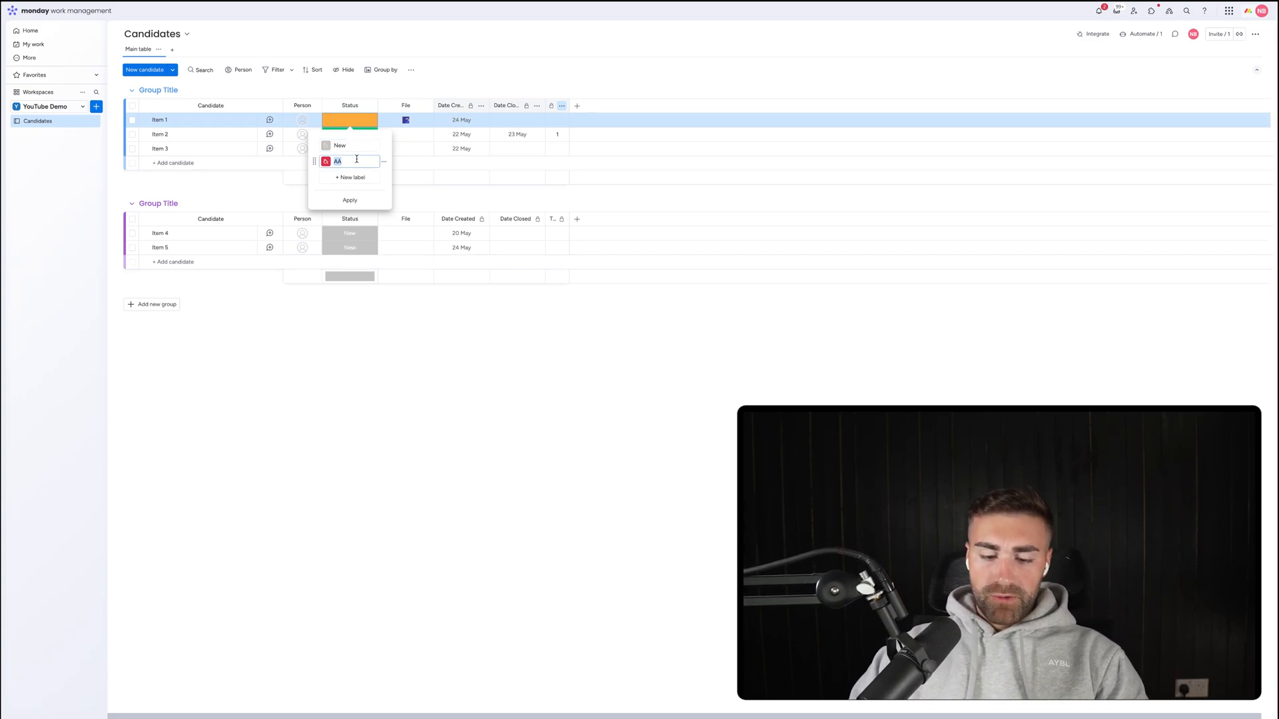
type("Rejected")
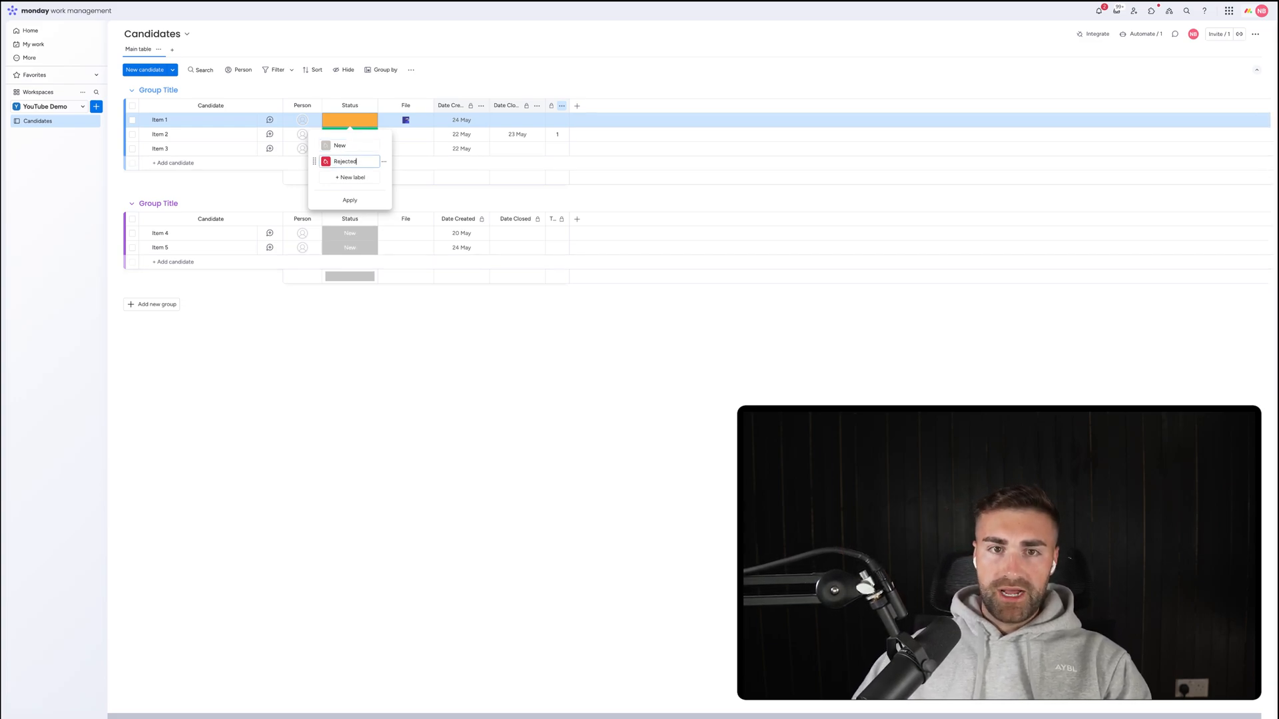
Add a CV Screened status label above Rejected.
left_click(357, 177)
left_click(344, 181)
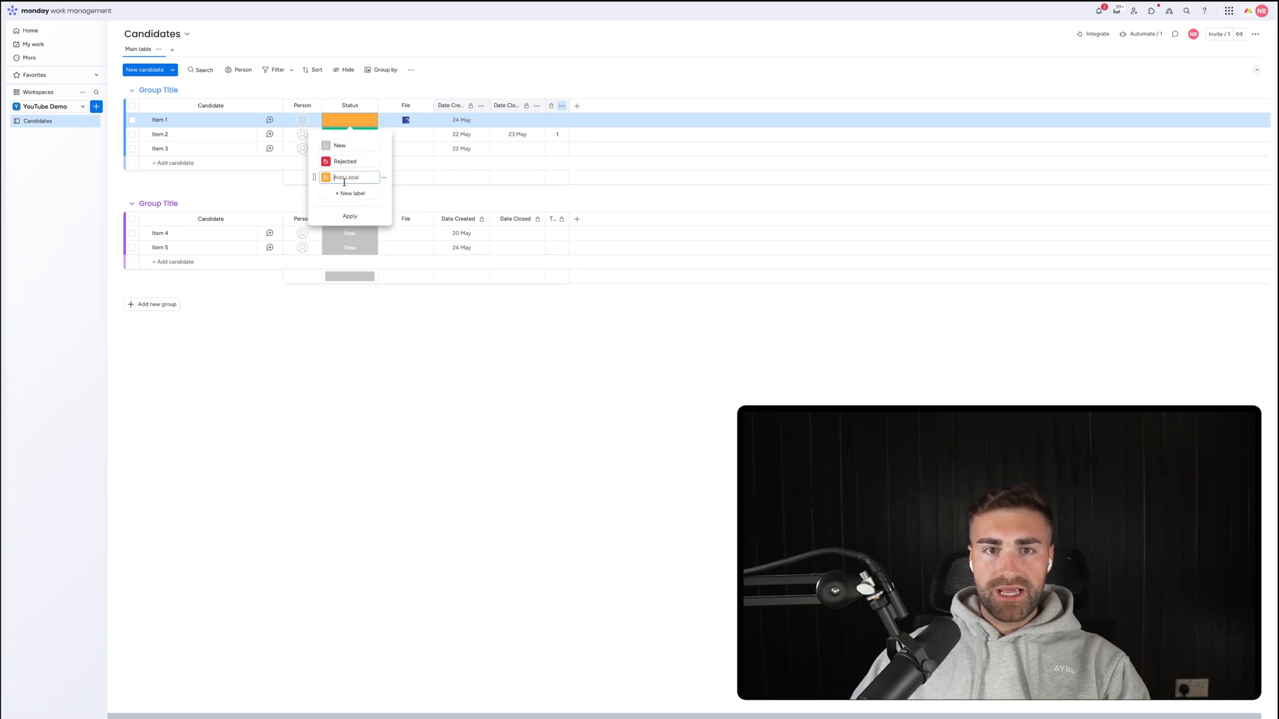
left_click_drag(315, 177, 315, 161)
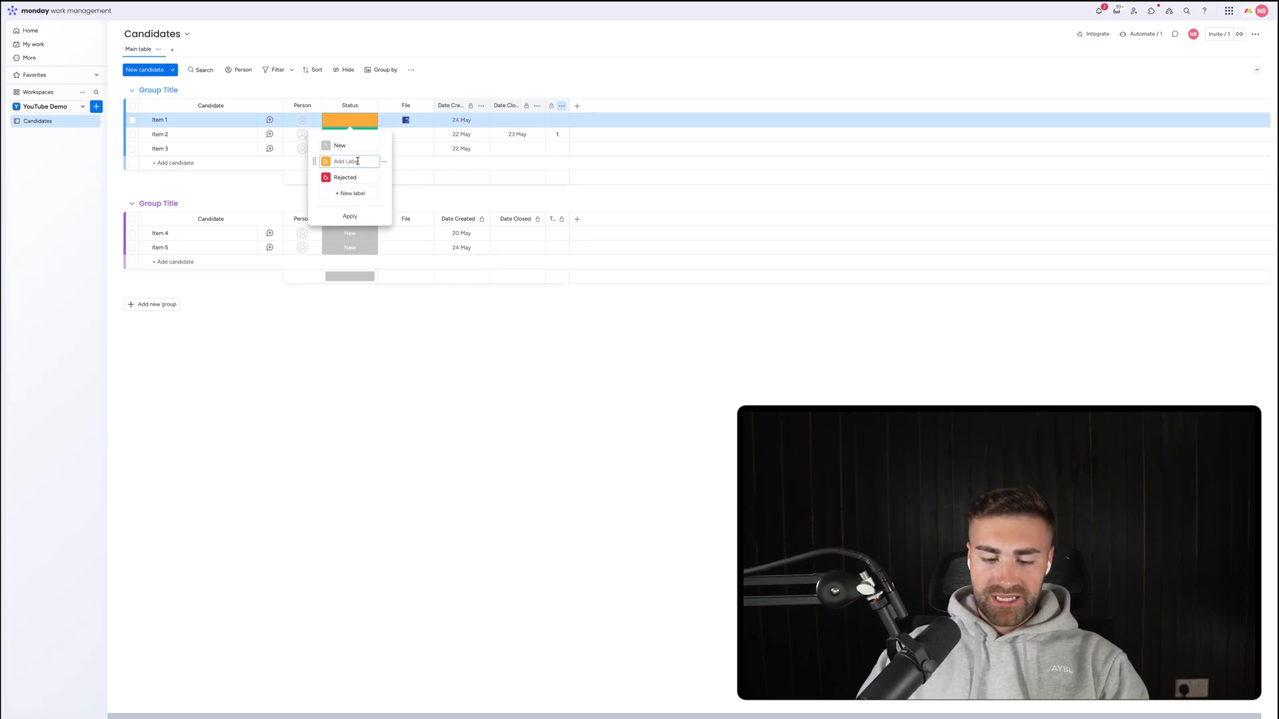
type("Cv Screened")
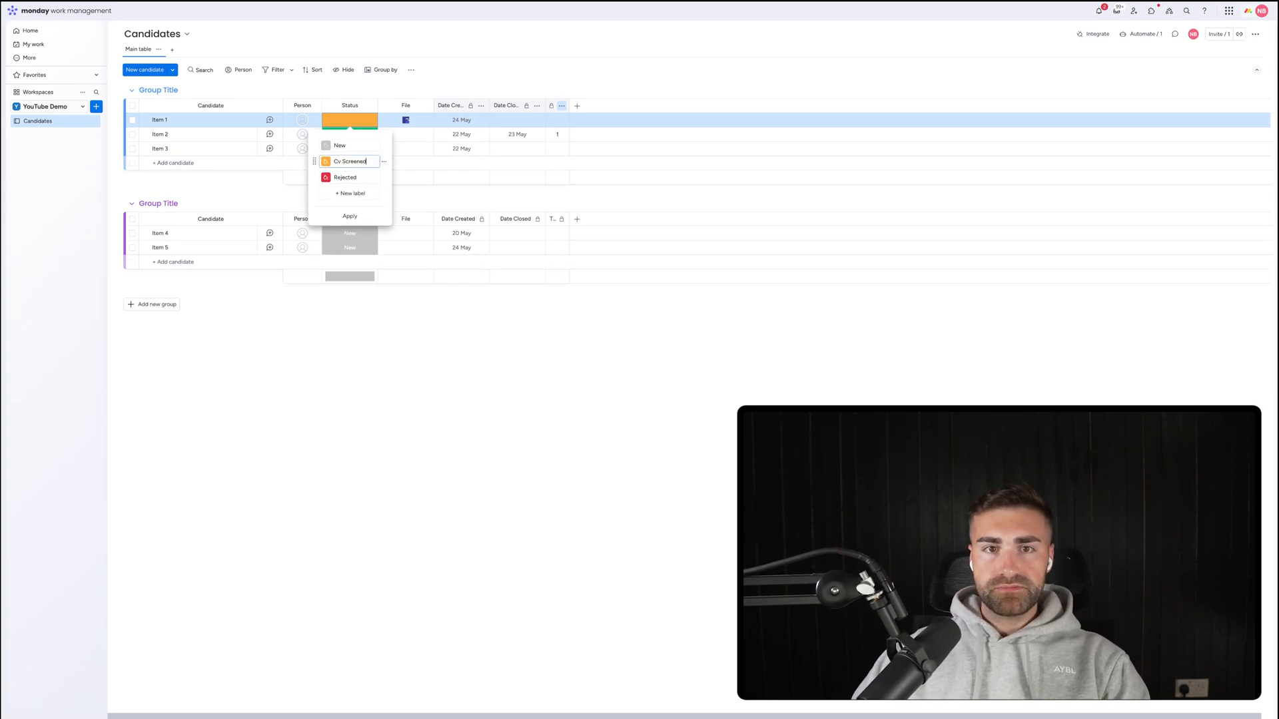
key("super+BackSpace")
type("c")
key("BackSpace")
type("CV")
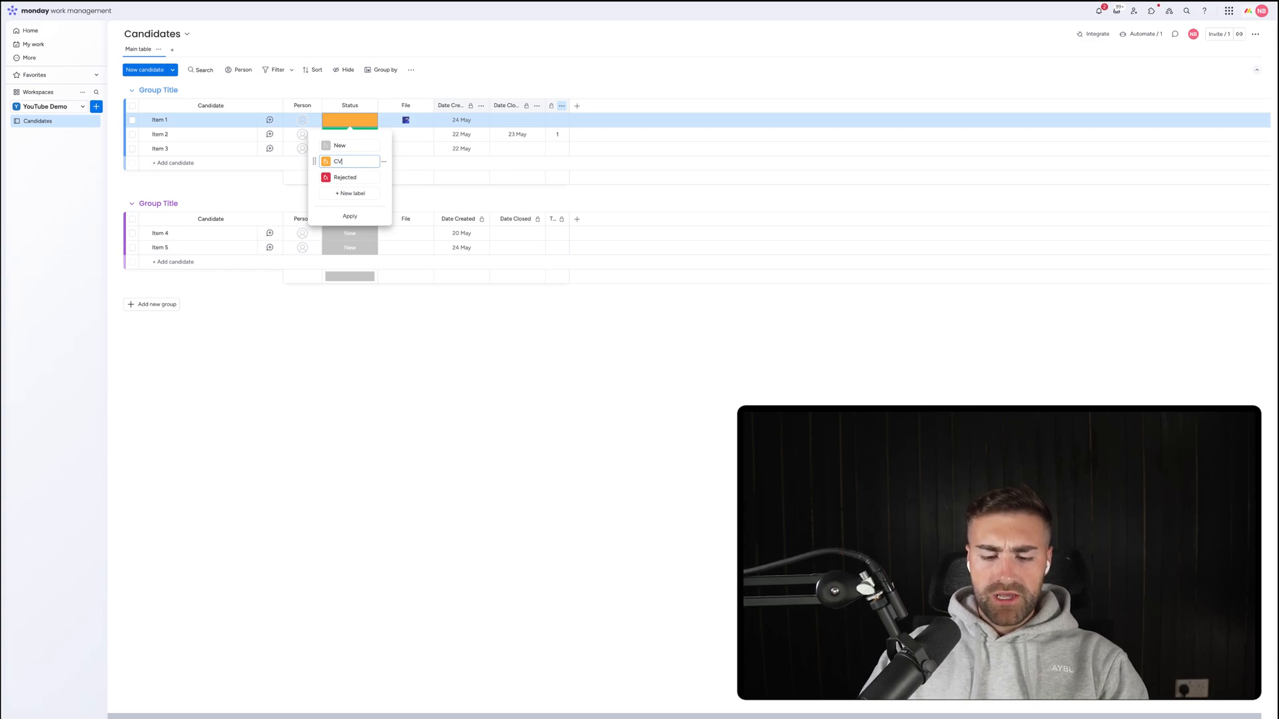
type(" Screened")
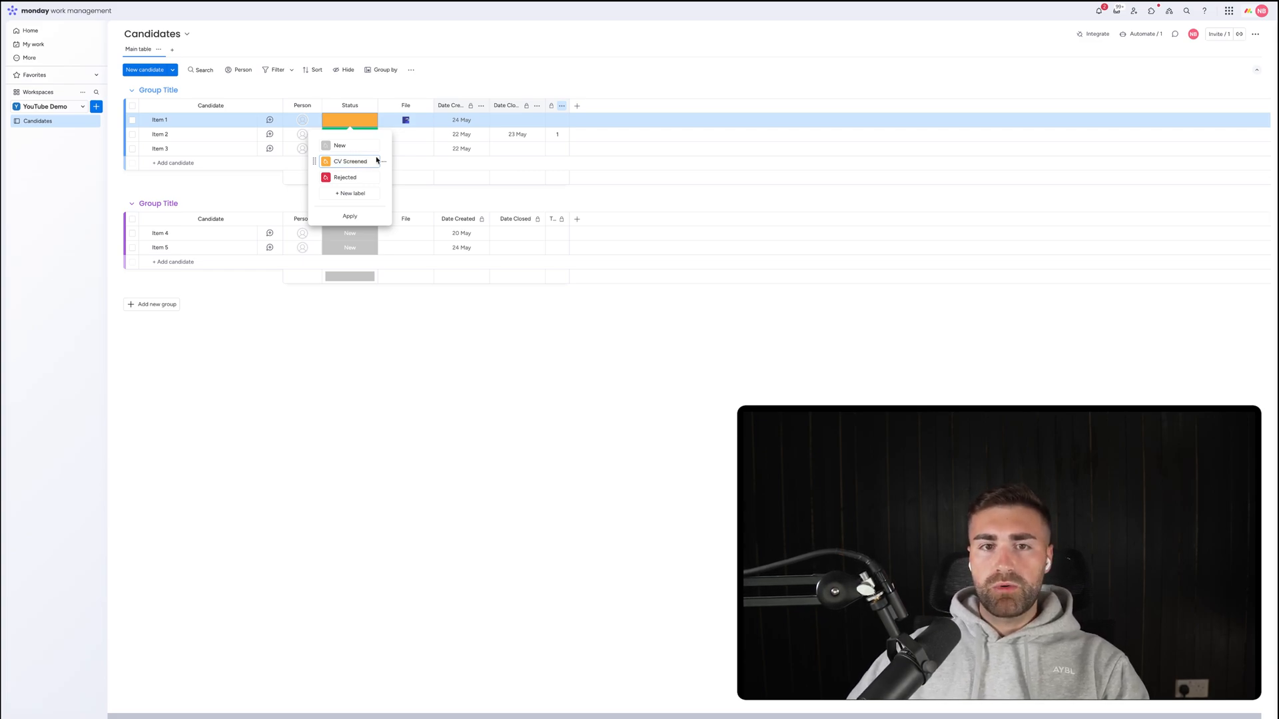
left_click(345, 193)
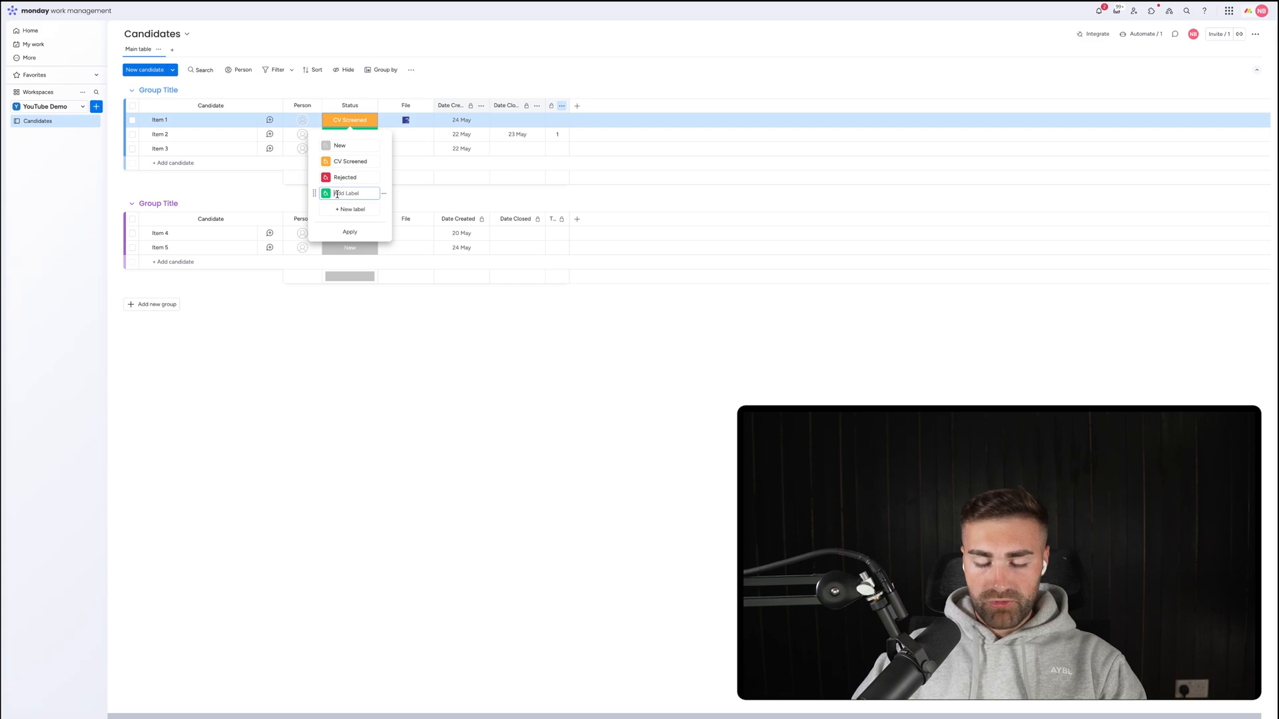
Add Accepted, Interview #1 and Interview #2 labels, then move Rejected and Accepted to the end.
type("Accepted")
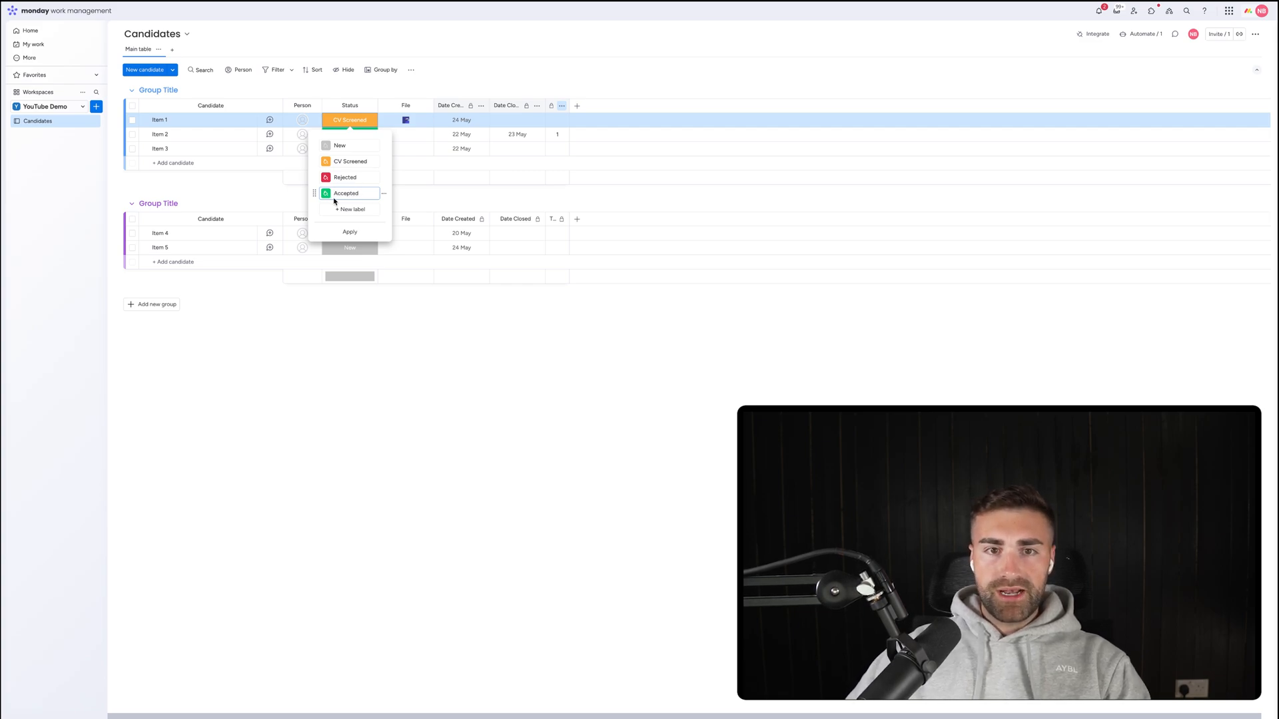
left_click(336, 208)
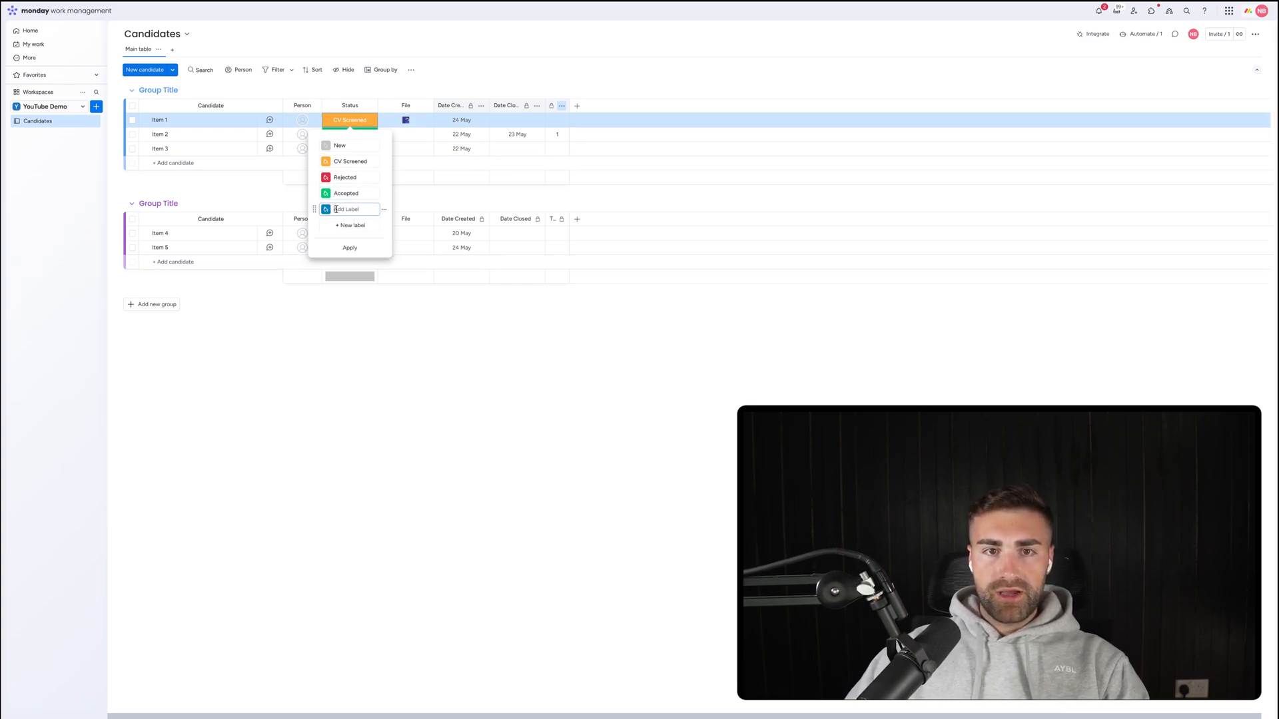
type("Intervi")
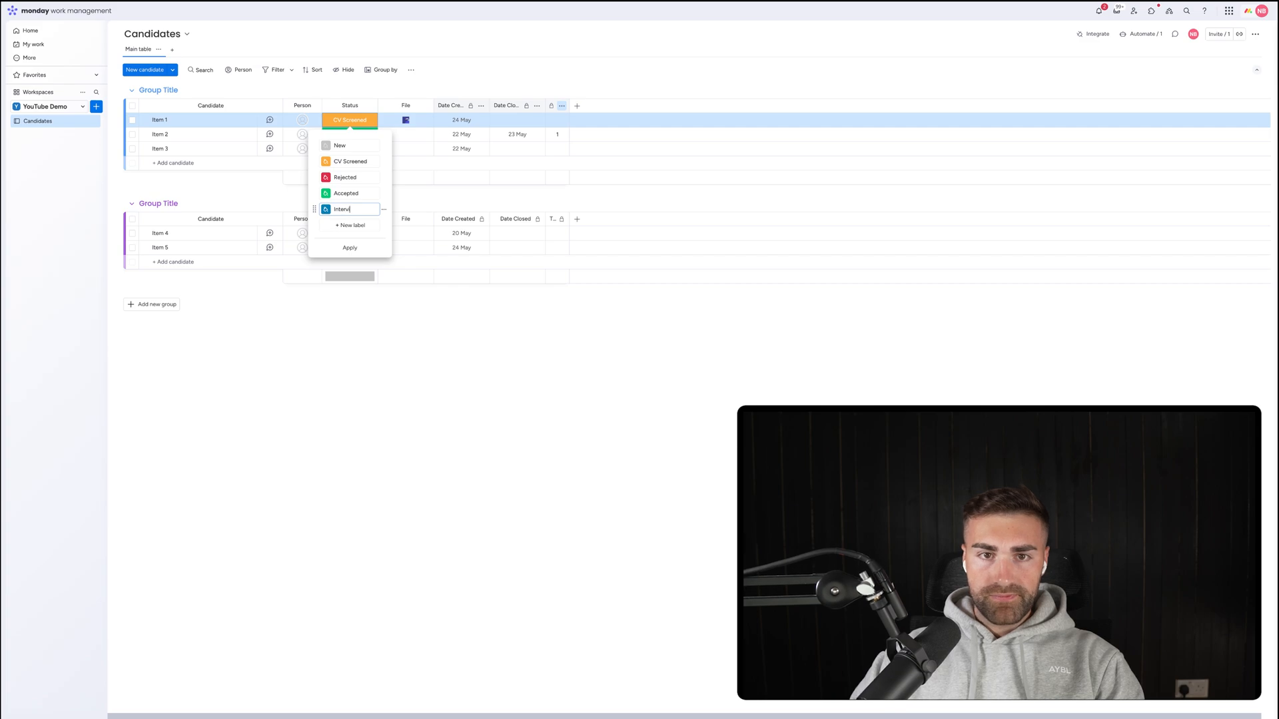
type("ew #1")
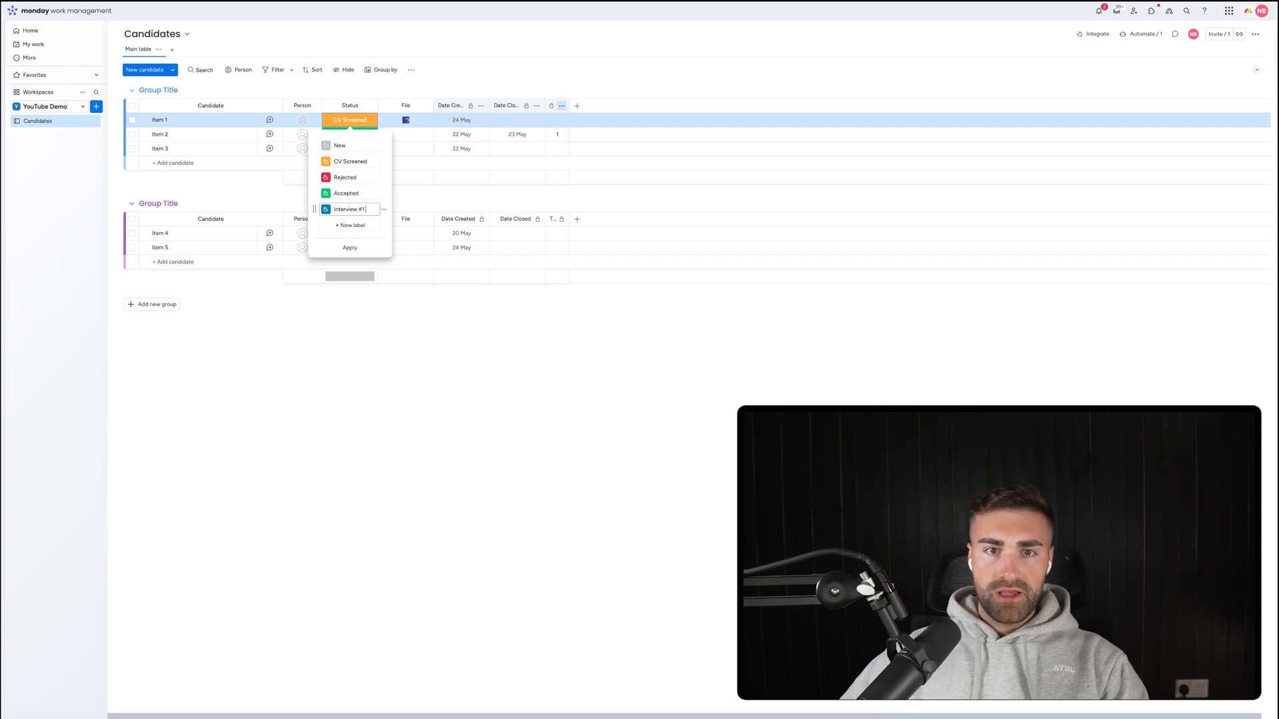
left_click(333, 226)
type("Interview #2")
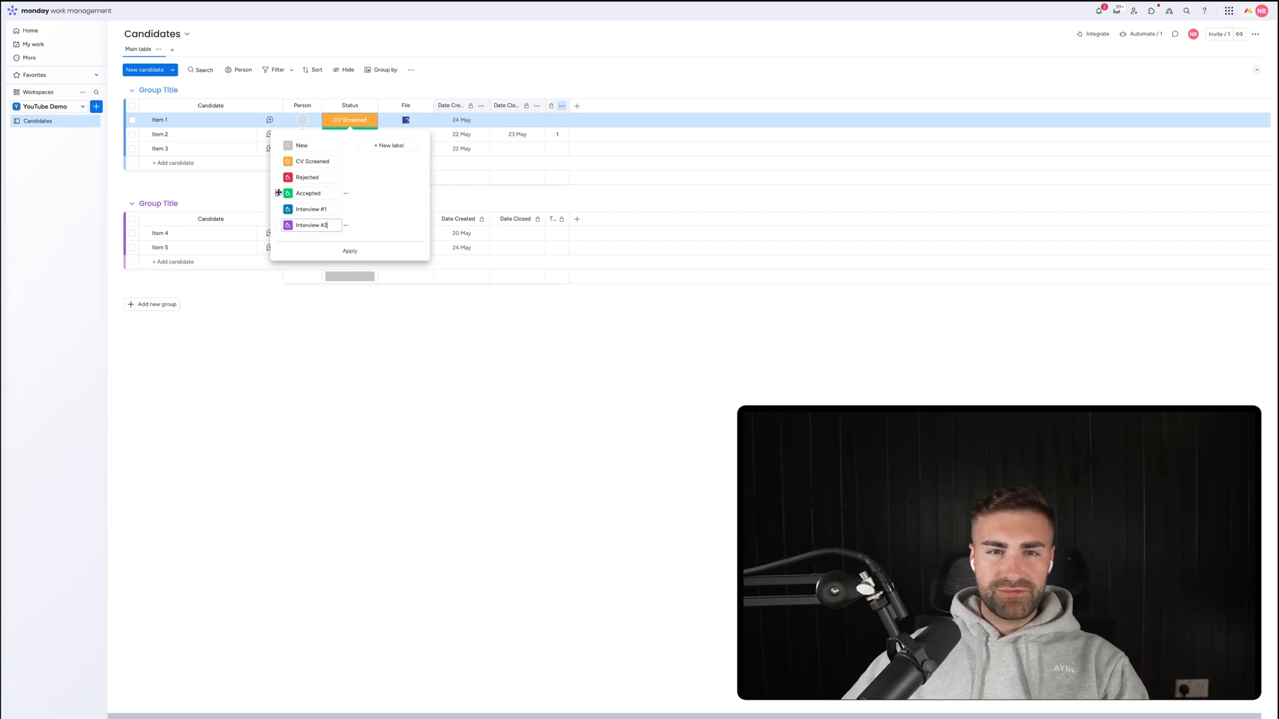
left_click_drag(277, 193, 278, 225)
left_click_drag(275, 175, 276, 209)
left_click(389, 146)
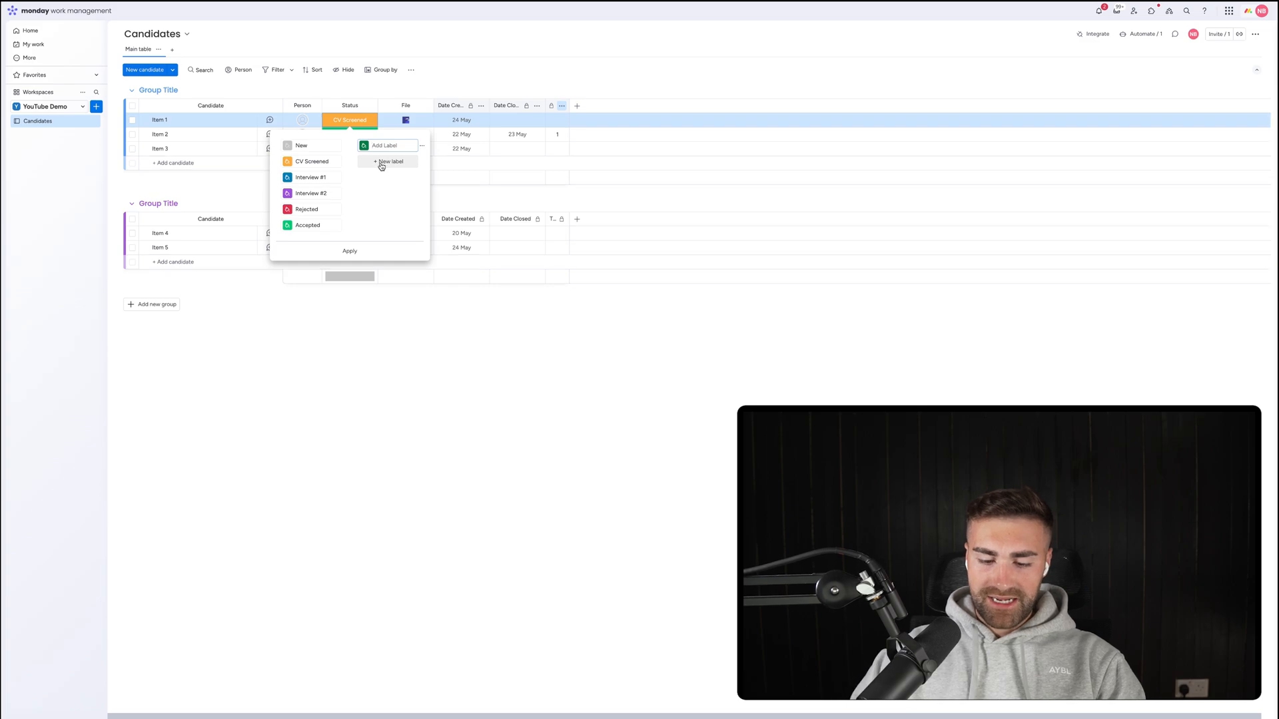
Add an In Contract status label placed before Accepted, which stays last.
type("In Contract")
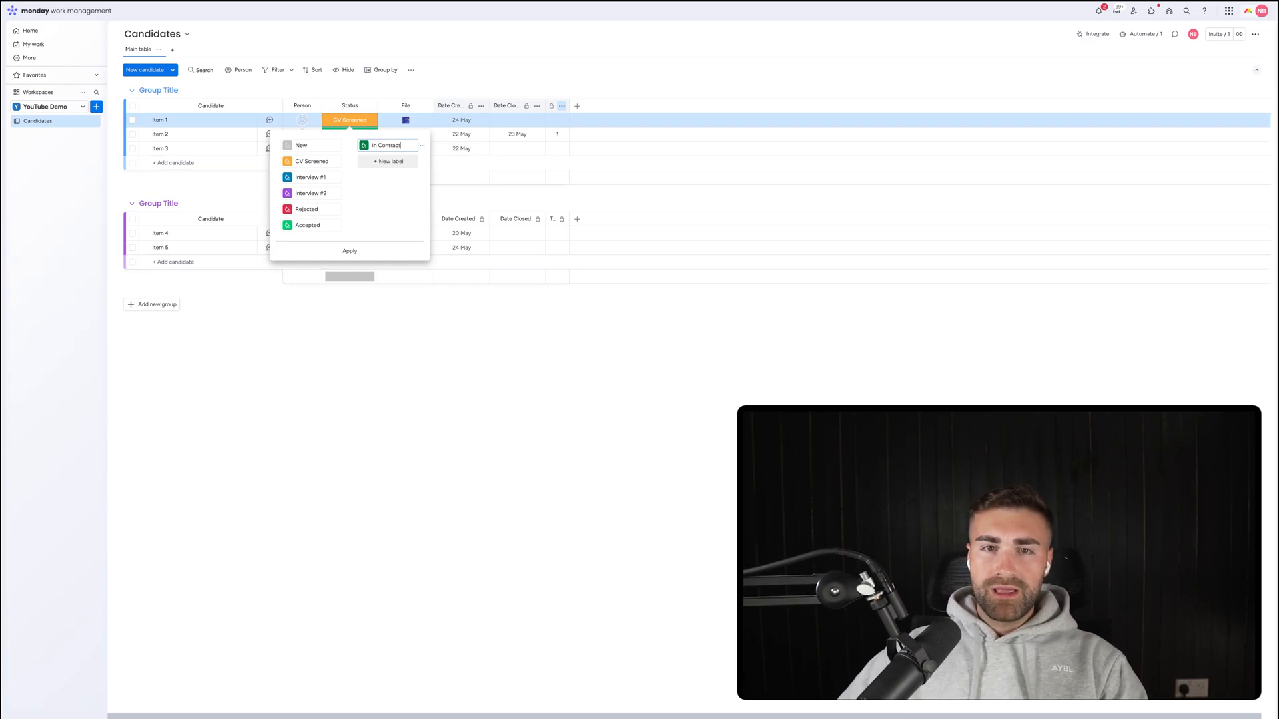
left_click_drag(354, 145, 307, 214)
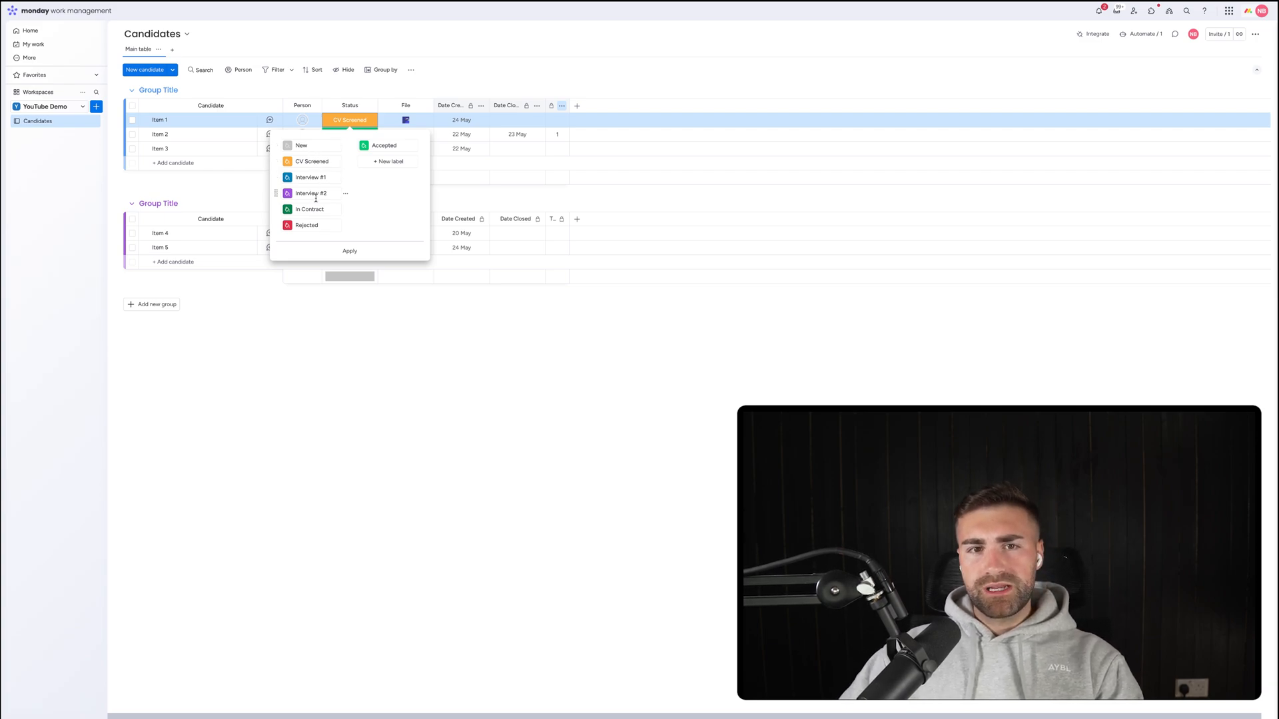
left_click_drag(365, 145, 308, 225)
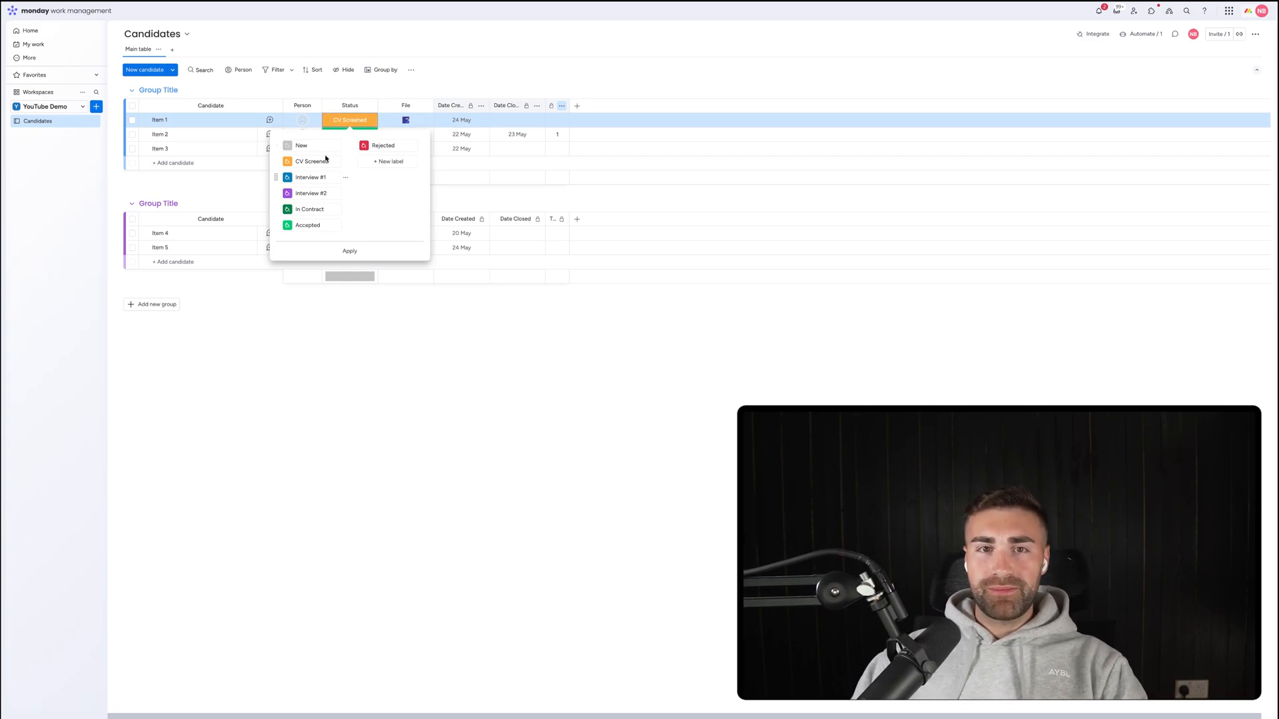
Recolour the CV Screened label red-orange and apply the label changes.
left_click(293, 165)
left_click(328, 179)
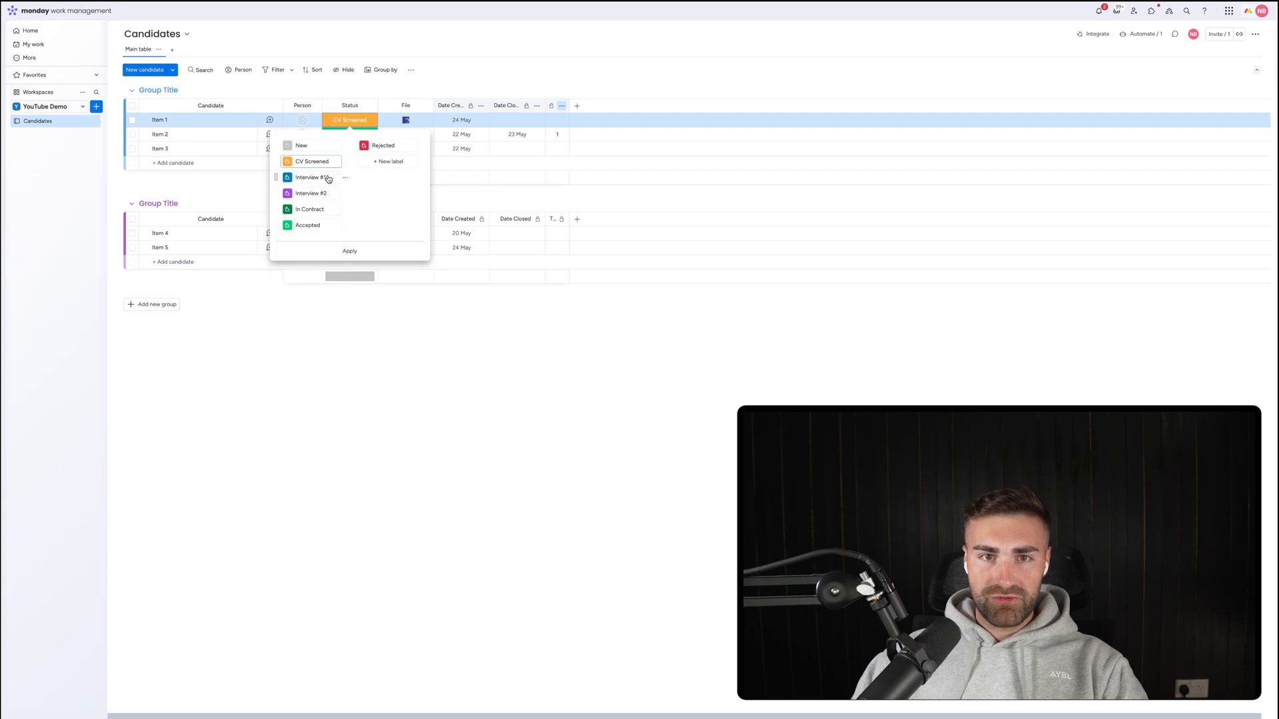
left_click(288, 162)
left_click(338, 237)
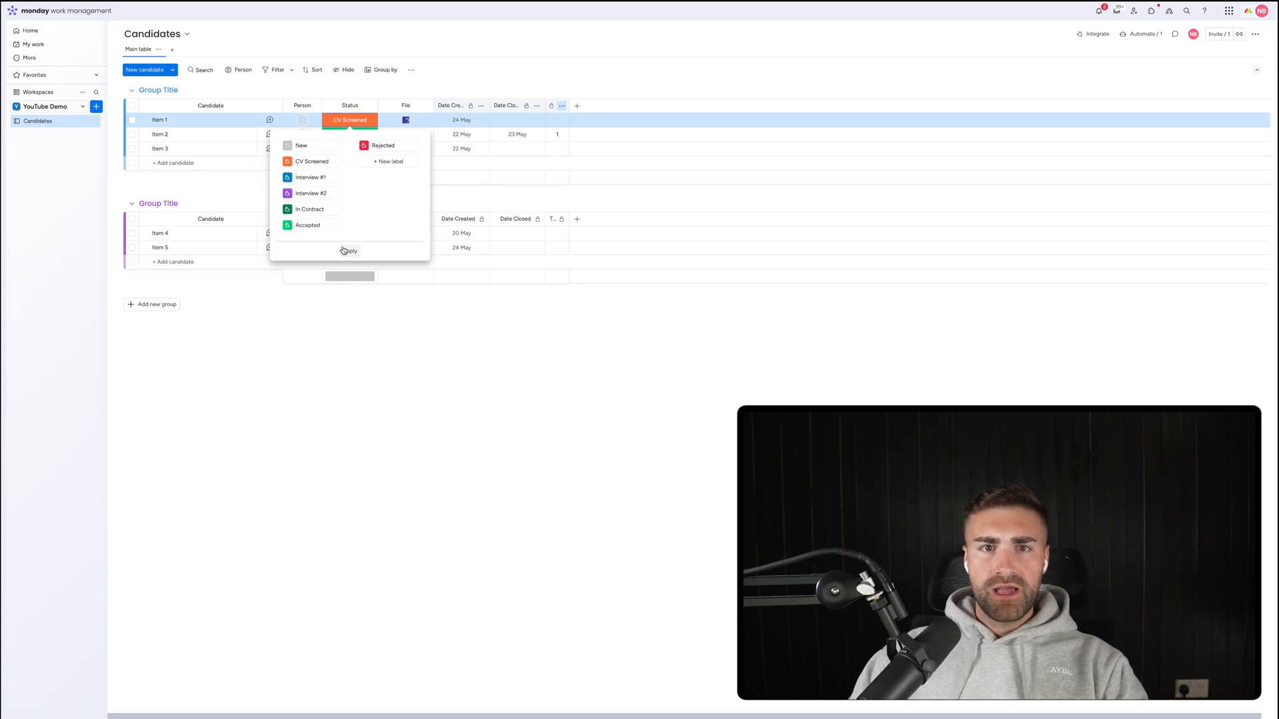
left_click(349, 250)
left_click(157, 178)
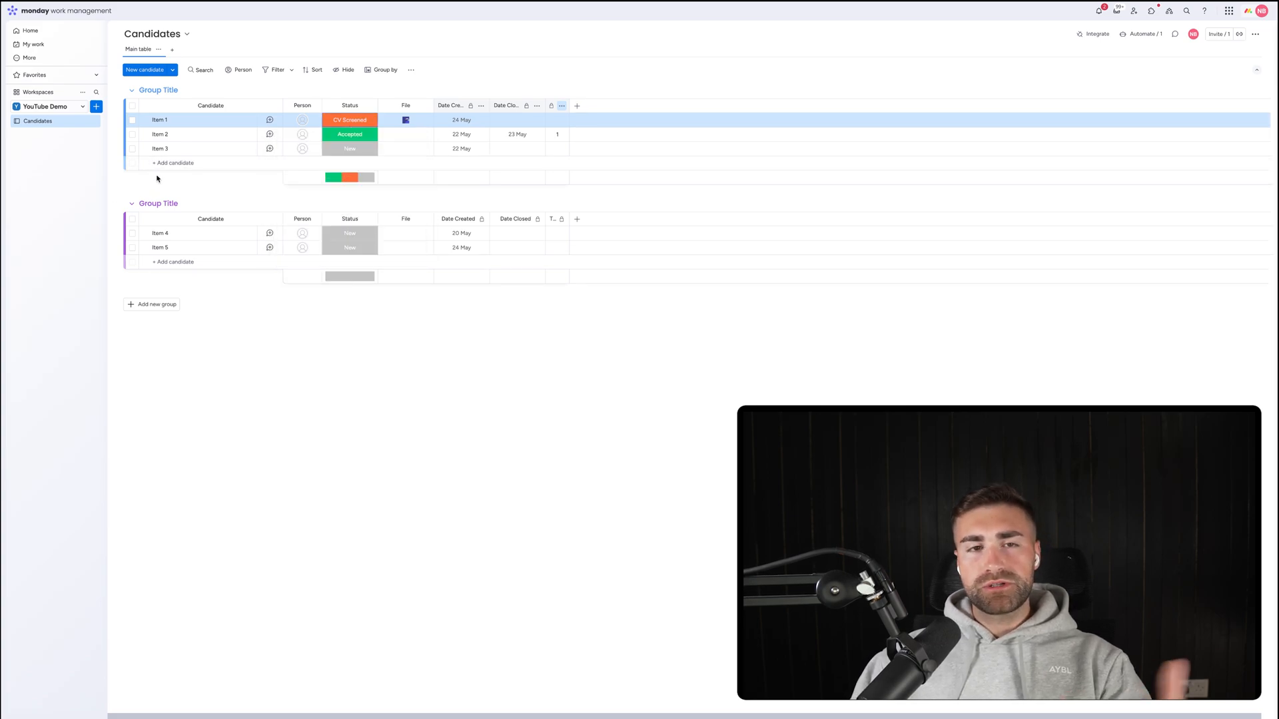
Rename the first two groups New (dark grey) and CV Screened (orange).
left_click(171, 90)
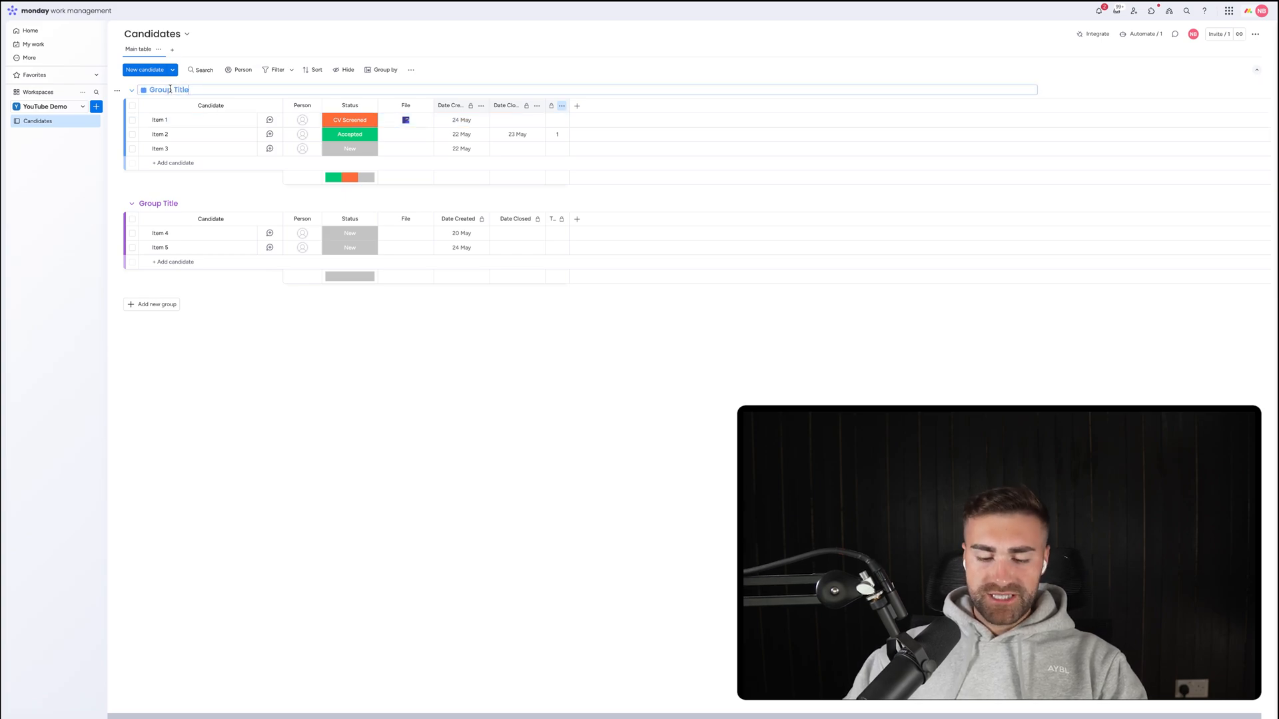
key("super+a")
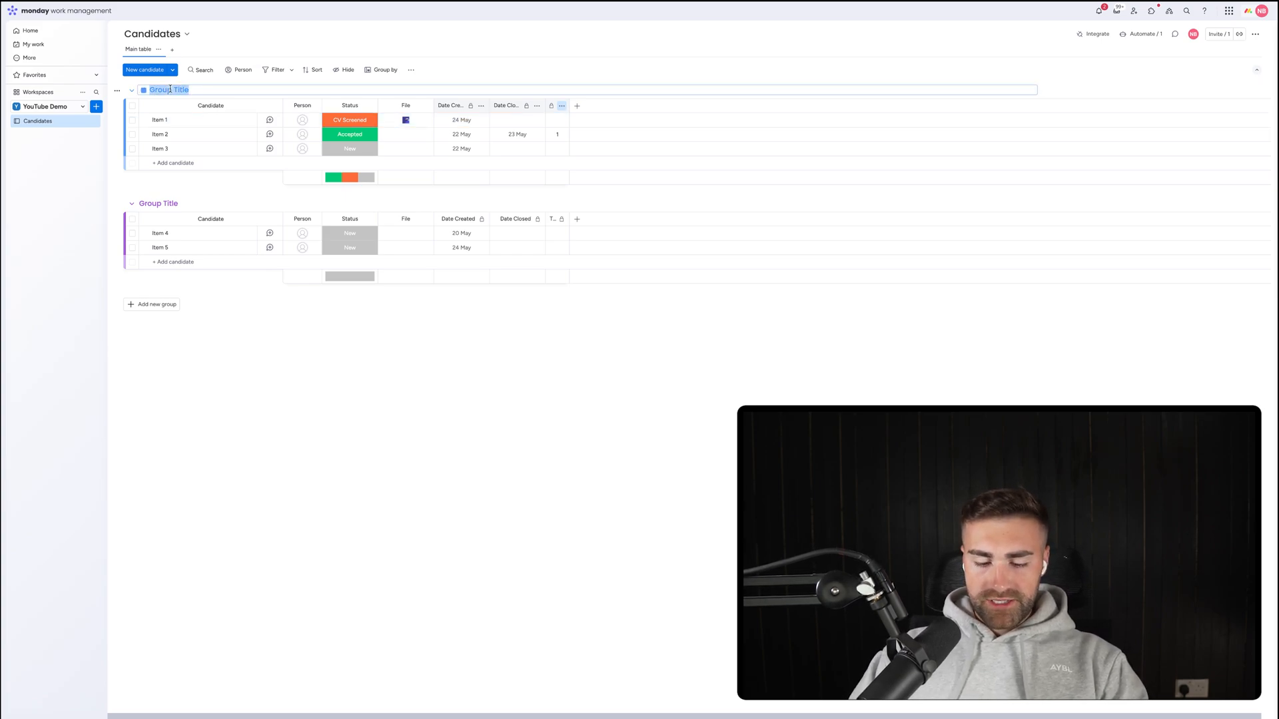
type("New")
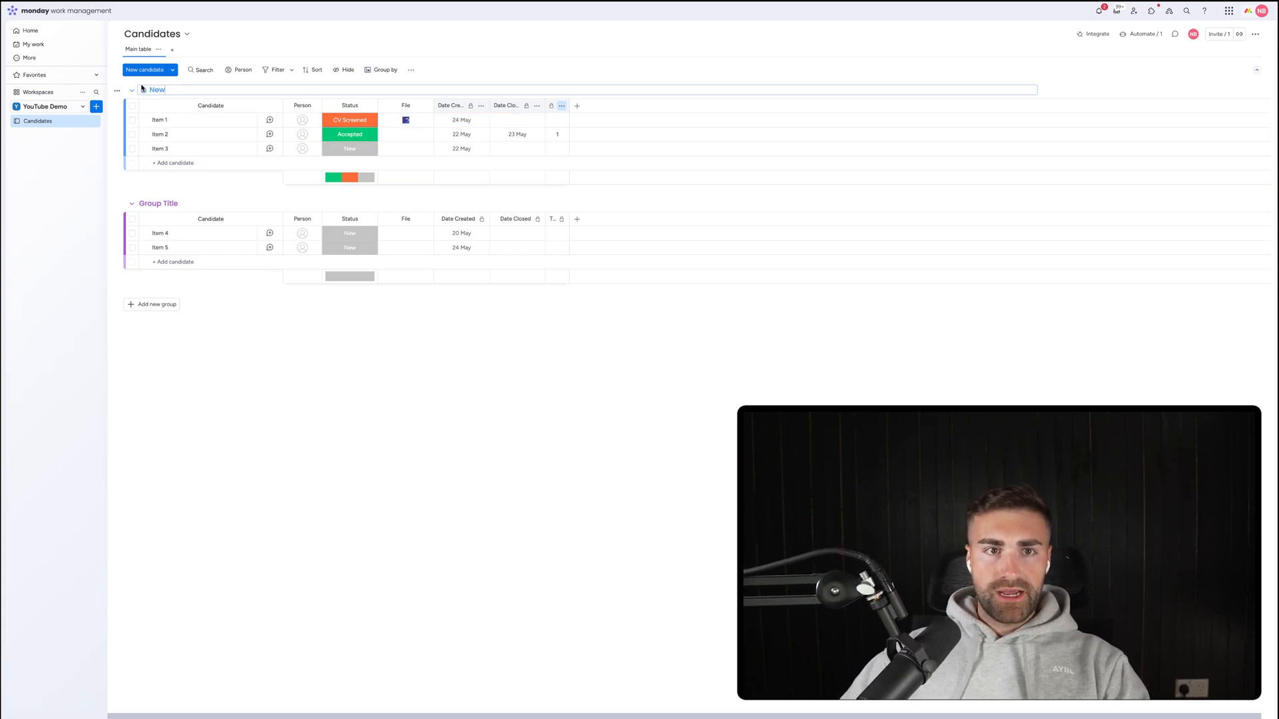
left_click(143, 91)
left_click(171, 146)
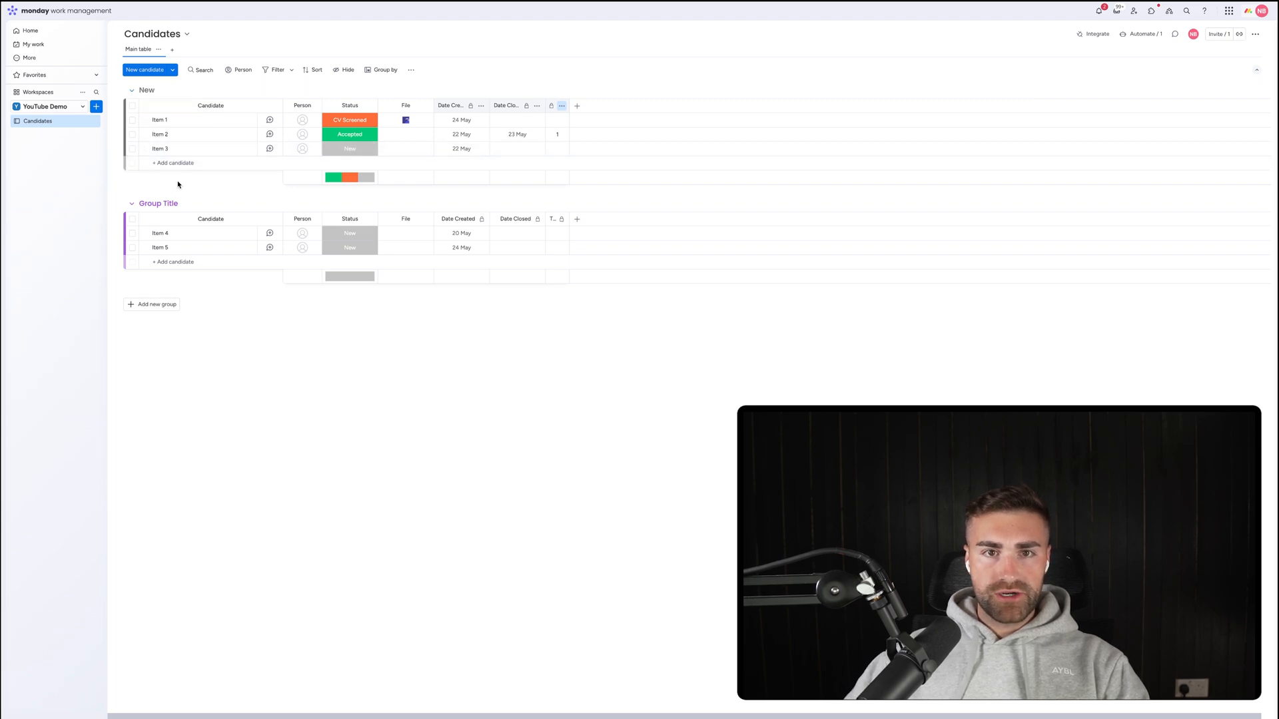
left_click(159, 203)
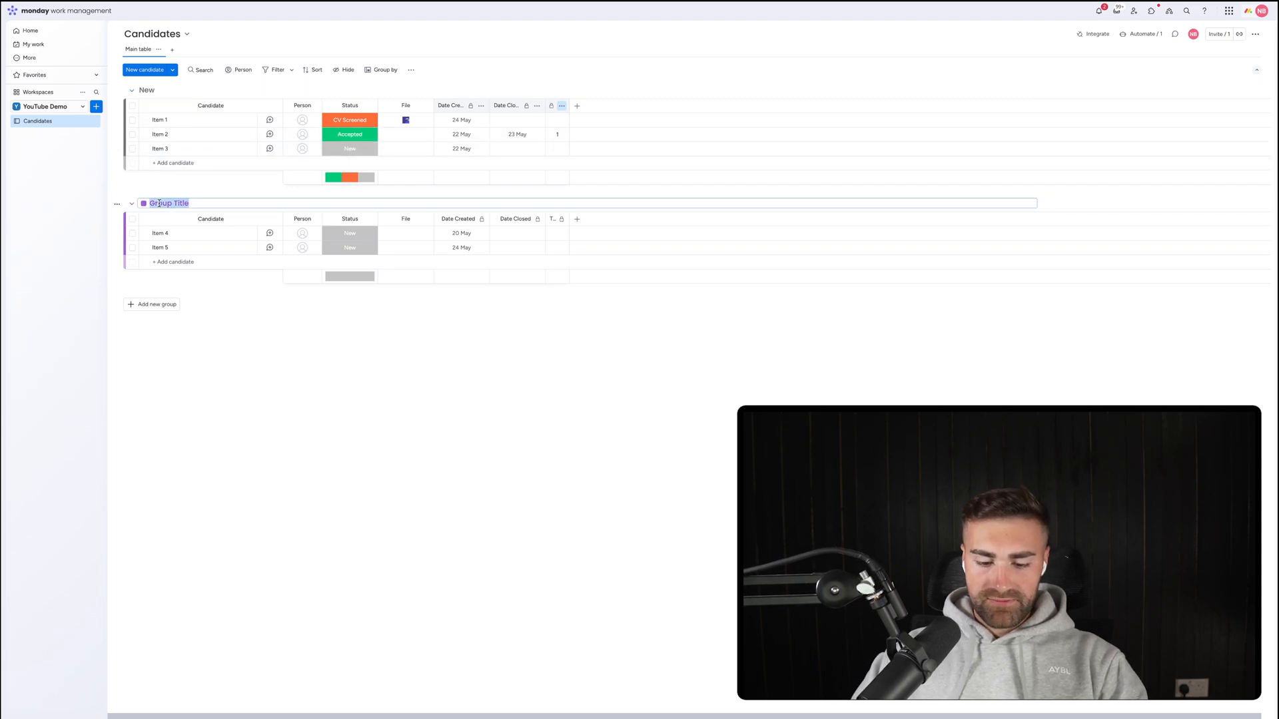
type("CV Screened")
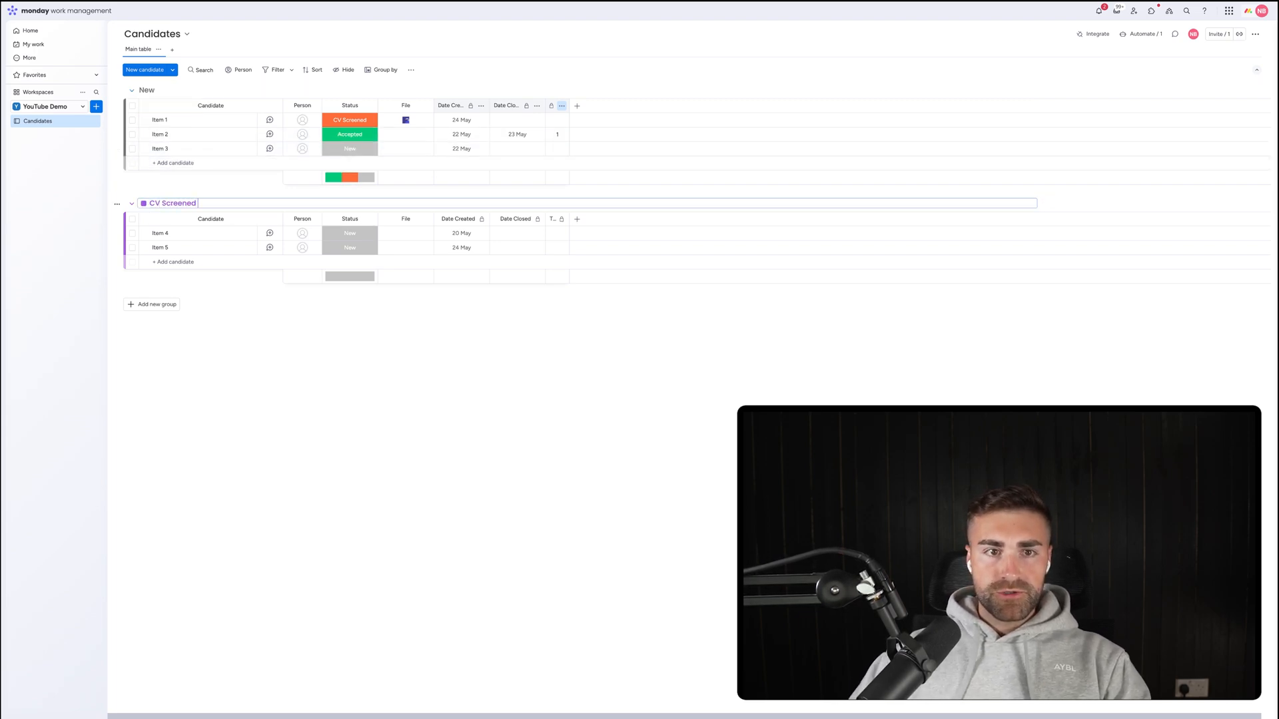
left_click(143, 204)
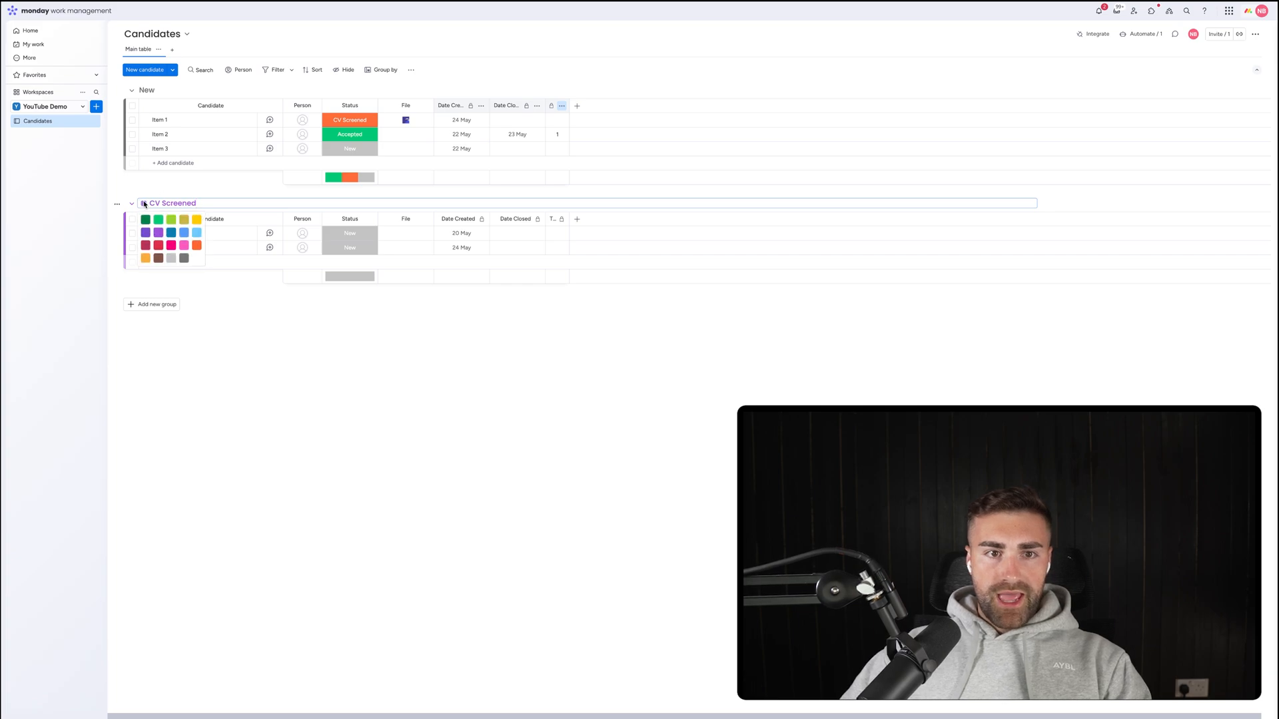
left_click(196, 245)
Add an Interview #1 group in blue and an Interview #2 group in purple.
left_click(166, 304)
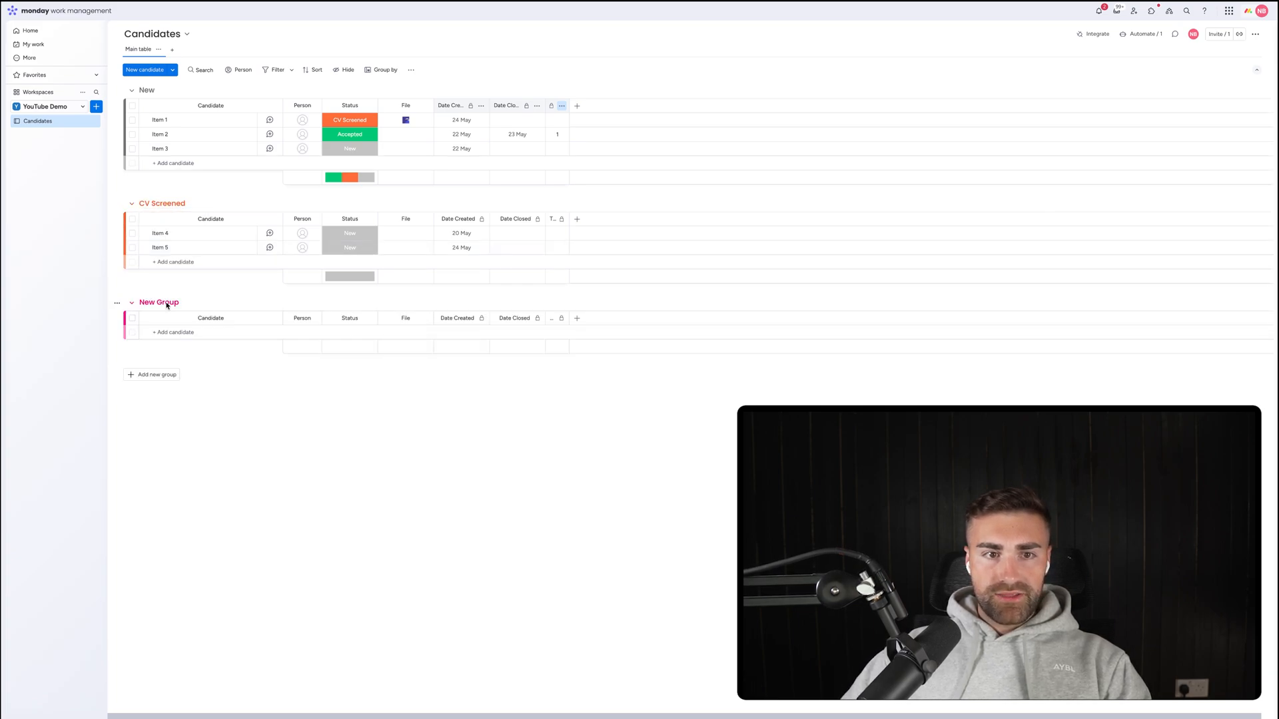
left_click(166, 304)
type("Inte")
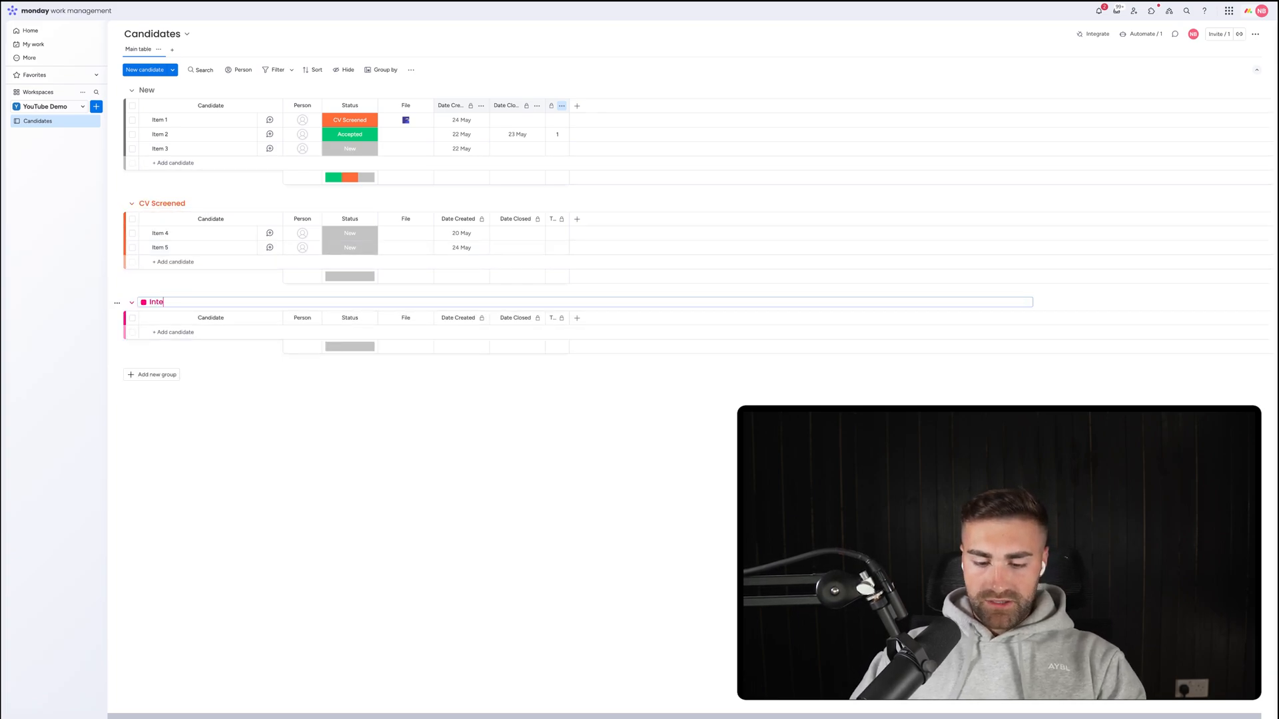
type("rview #1")
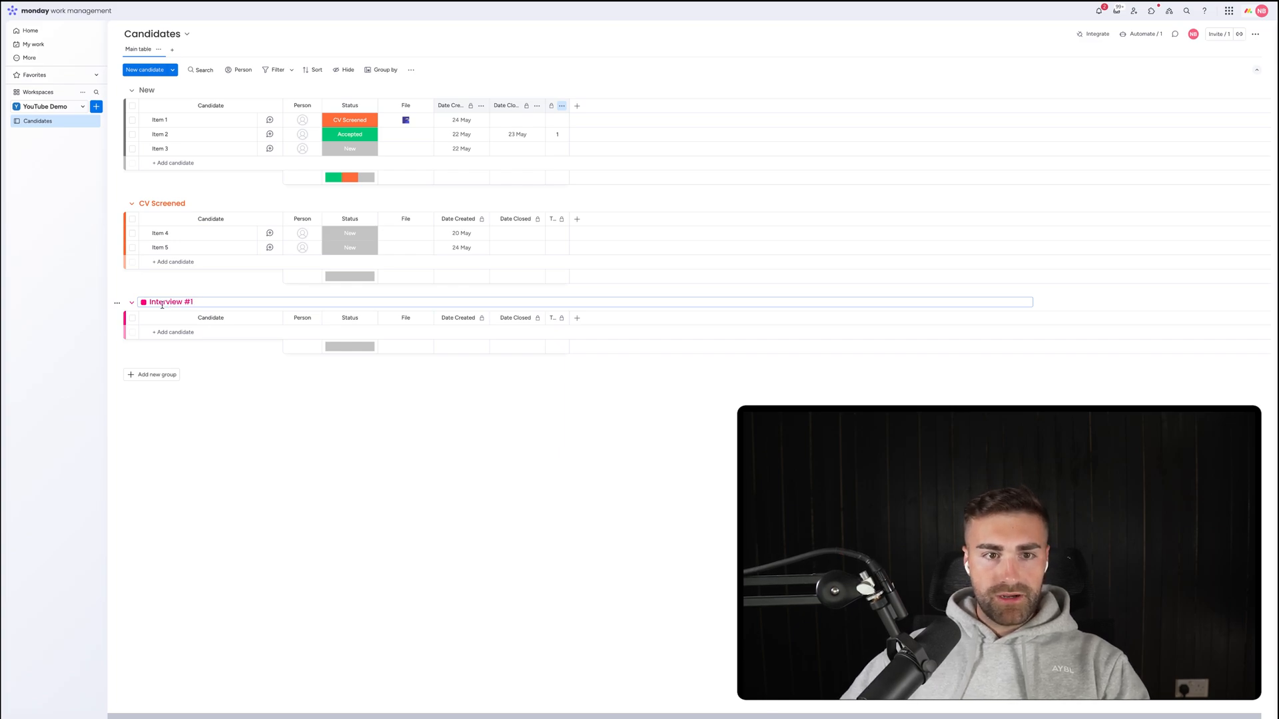
left_click(144, 302)
left_click(168, 334)
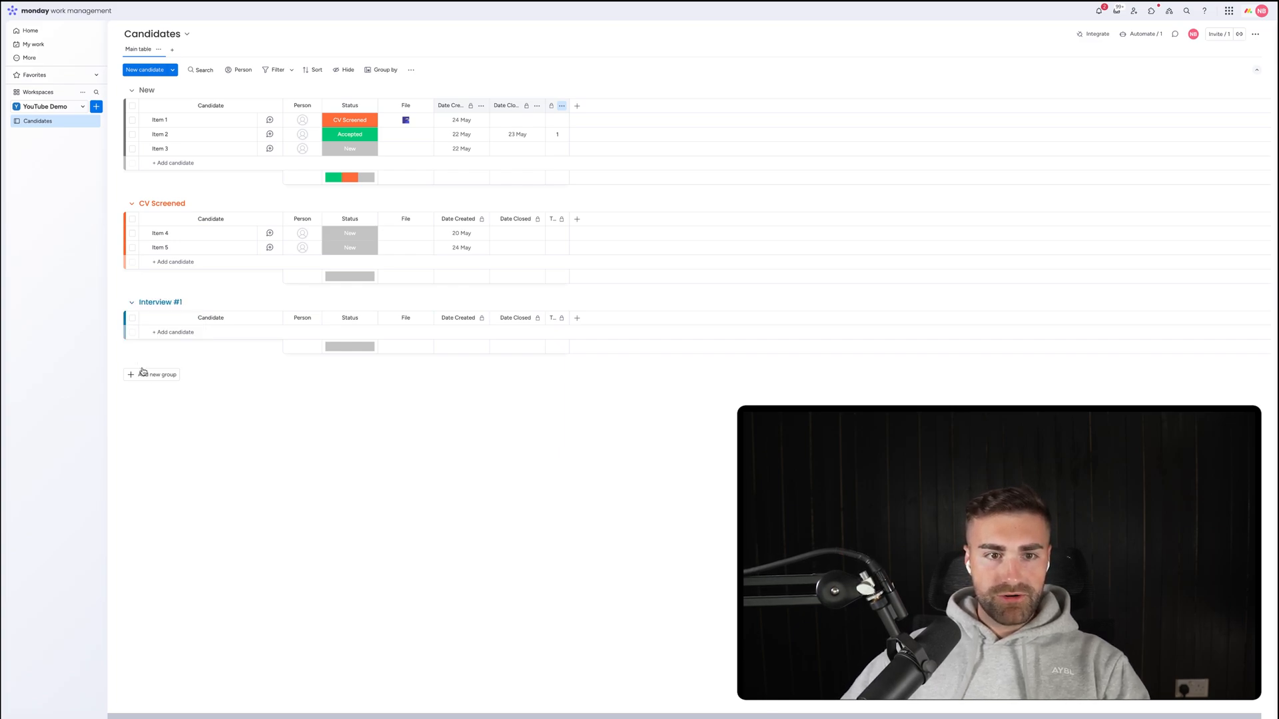
left_click(142, 371)
left_click(342, 124)
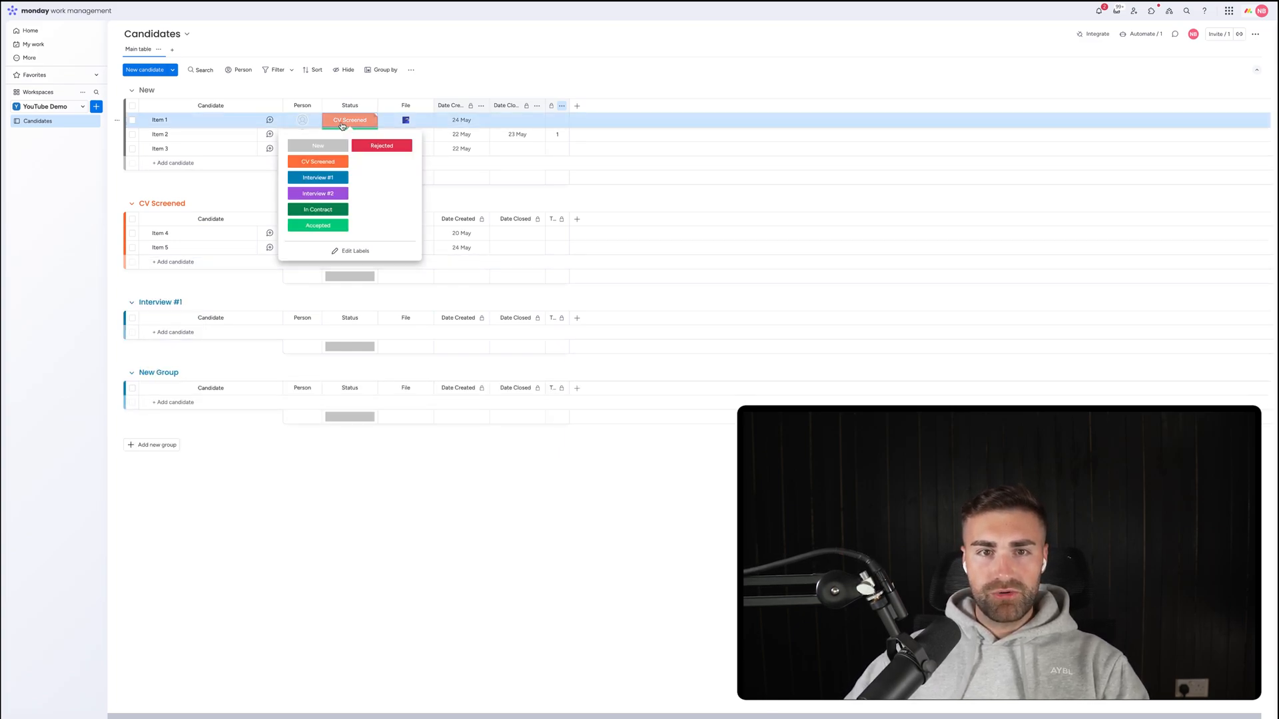
left_click(164, 372)
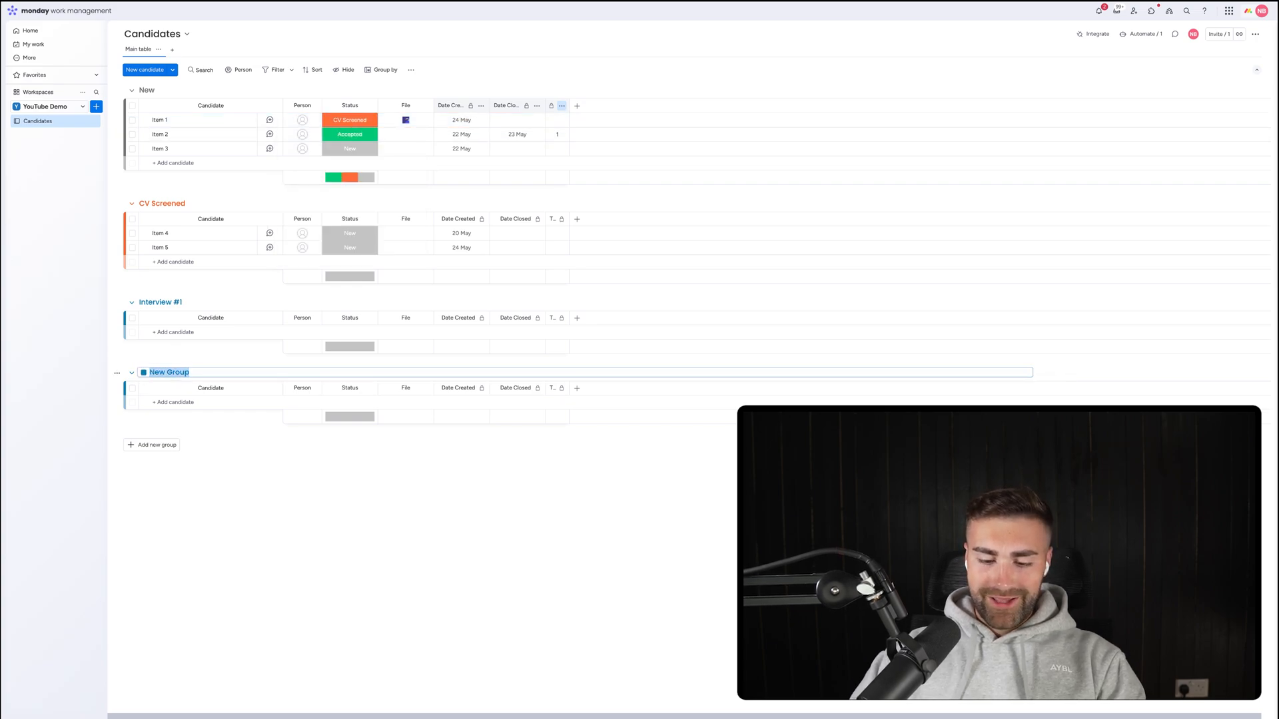
type("Interview #2")
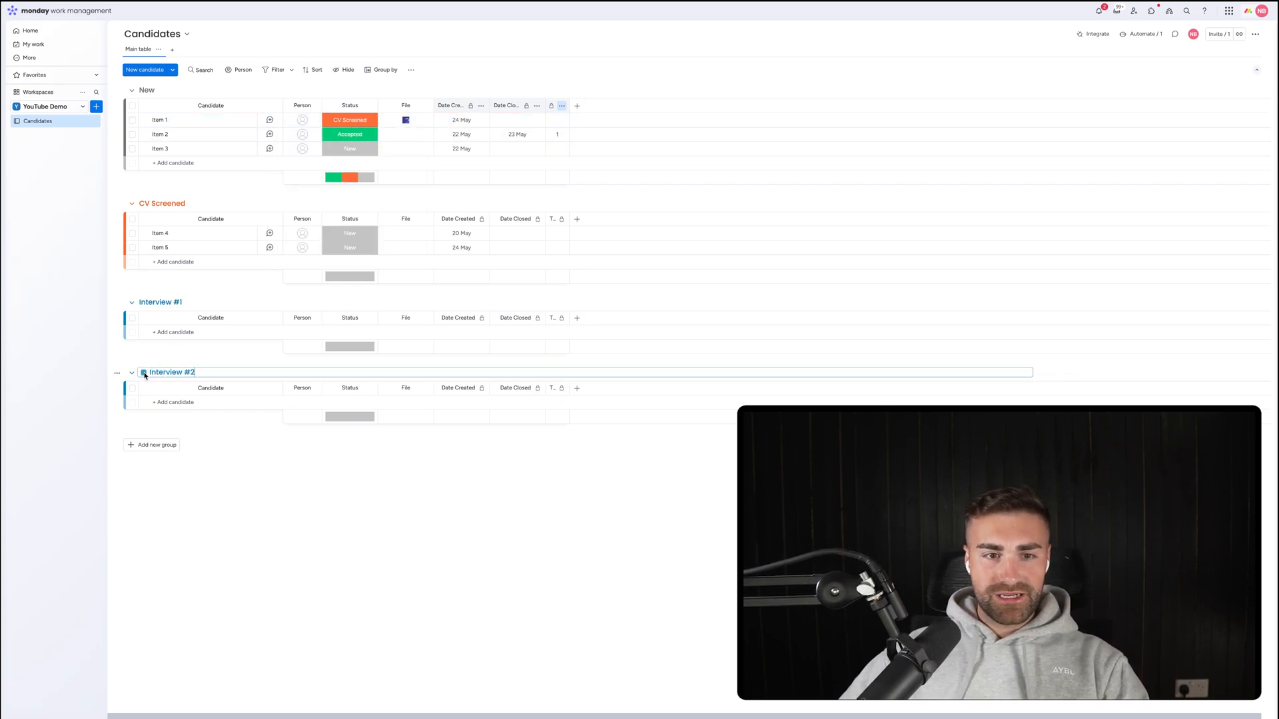
left_click(144, 373)
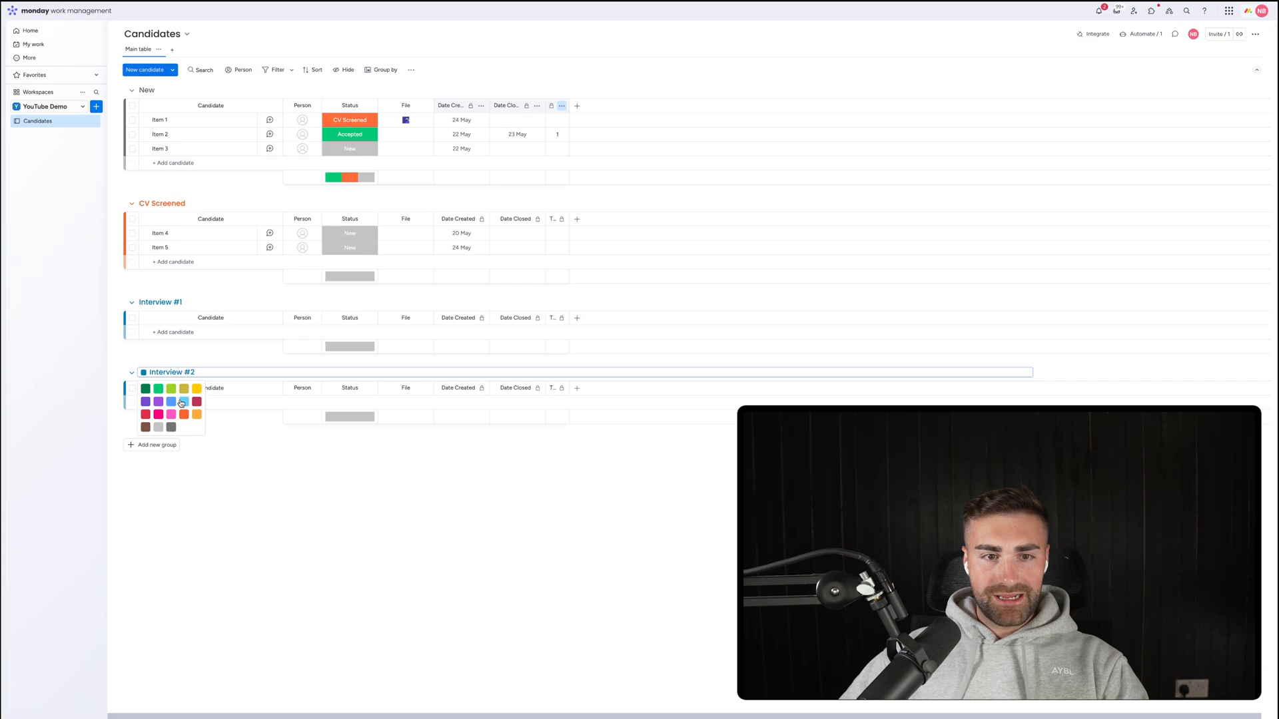
left_click(160, 409)
left_click(357, 152)
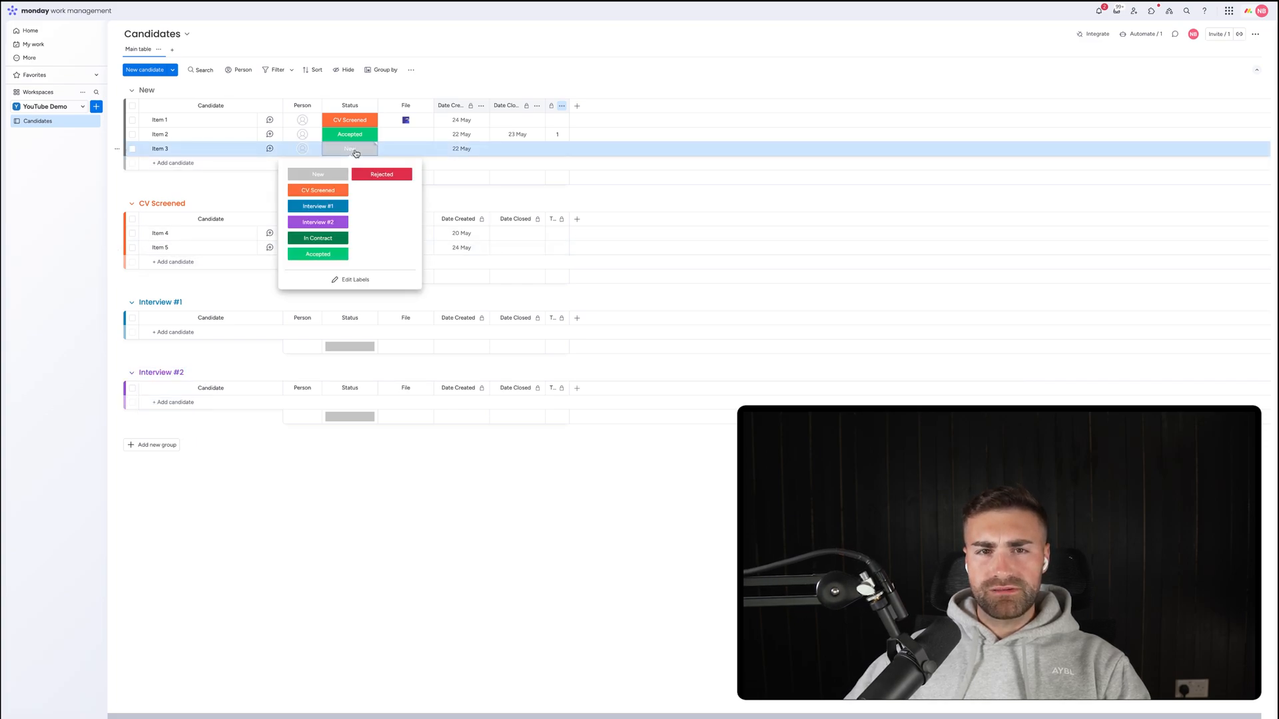
key("Escape")
Add a yellow-olive In Contract group and recolour the In Contract status label olive.
left_click(152, 445)
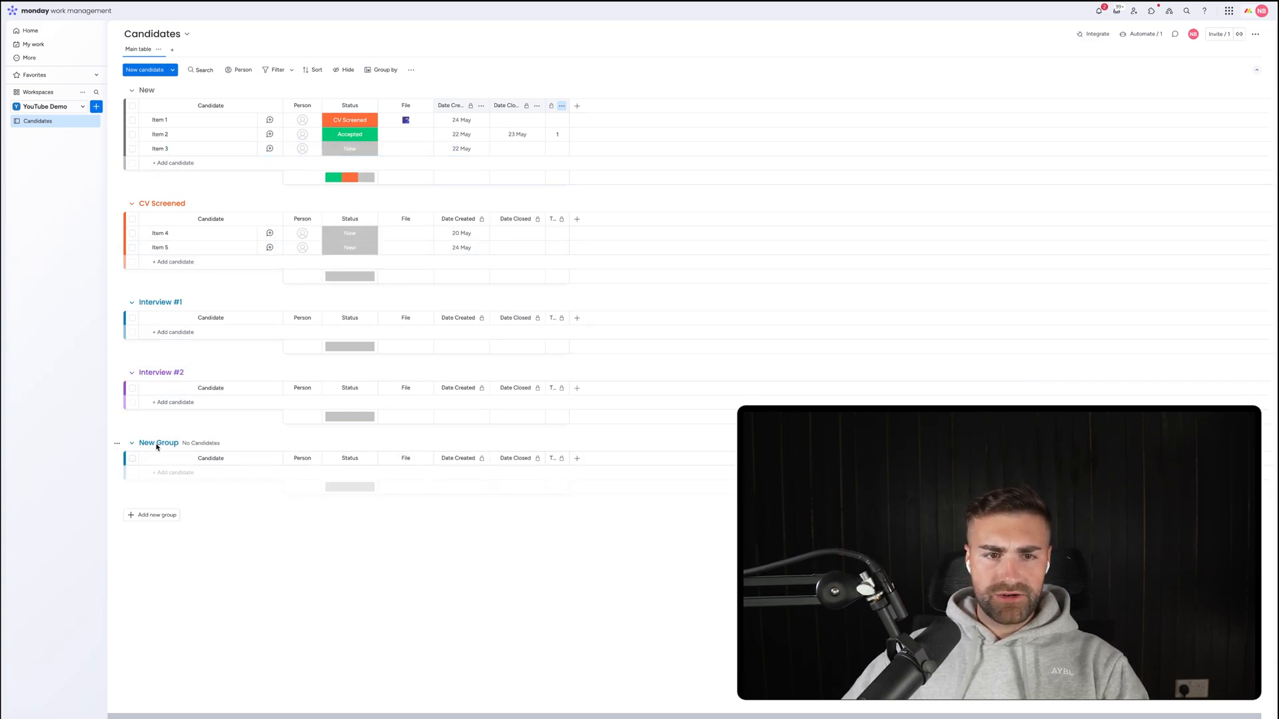
left_click(154, 443)
type("In Contract")
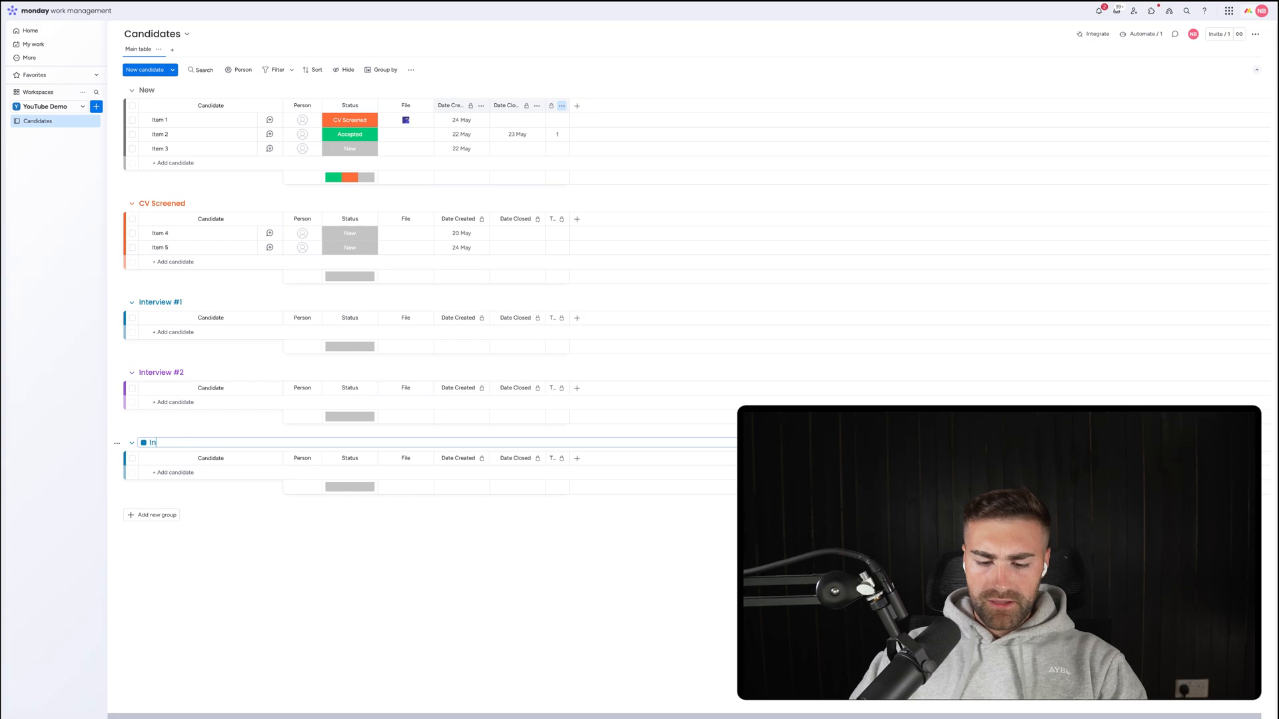
left_click(144, 442)
left_click(183, 459)
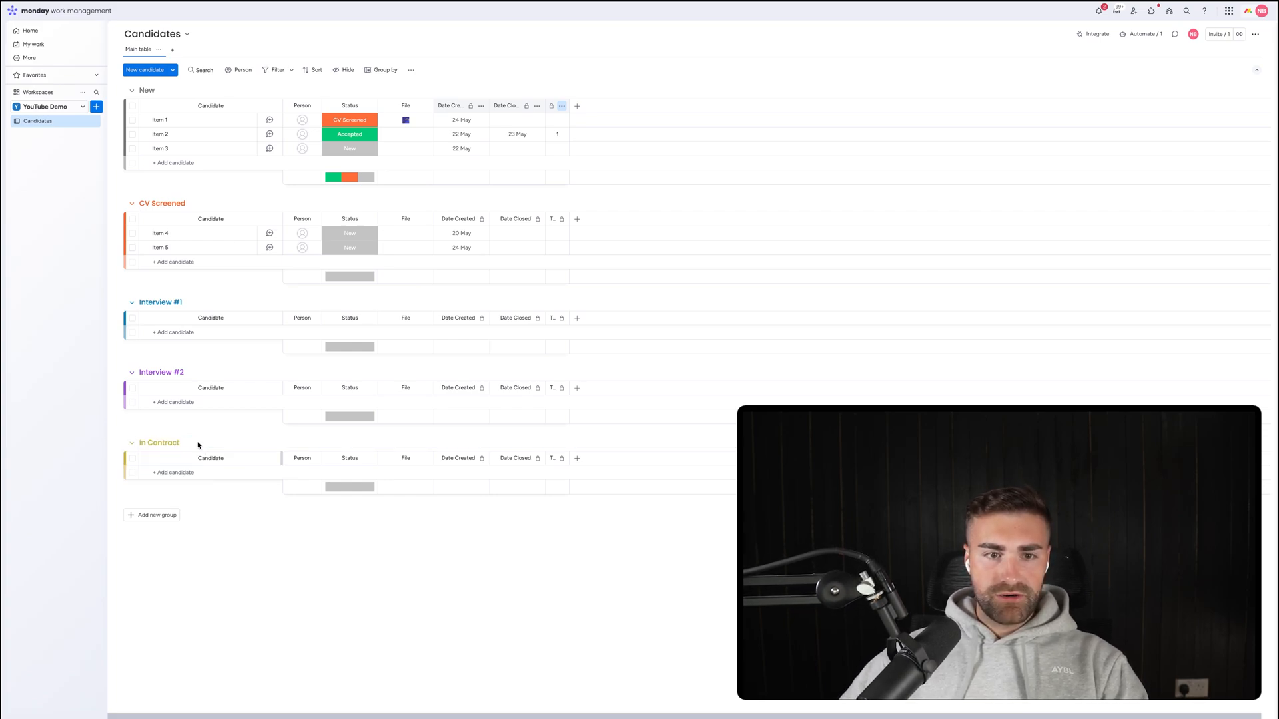
left_click(341, 149)
left_click(334, 281)
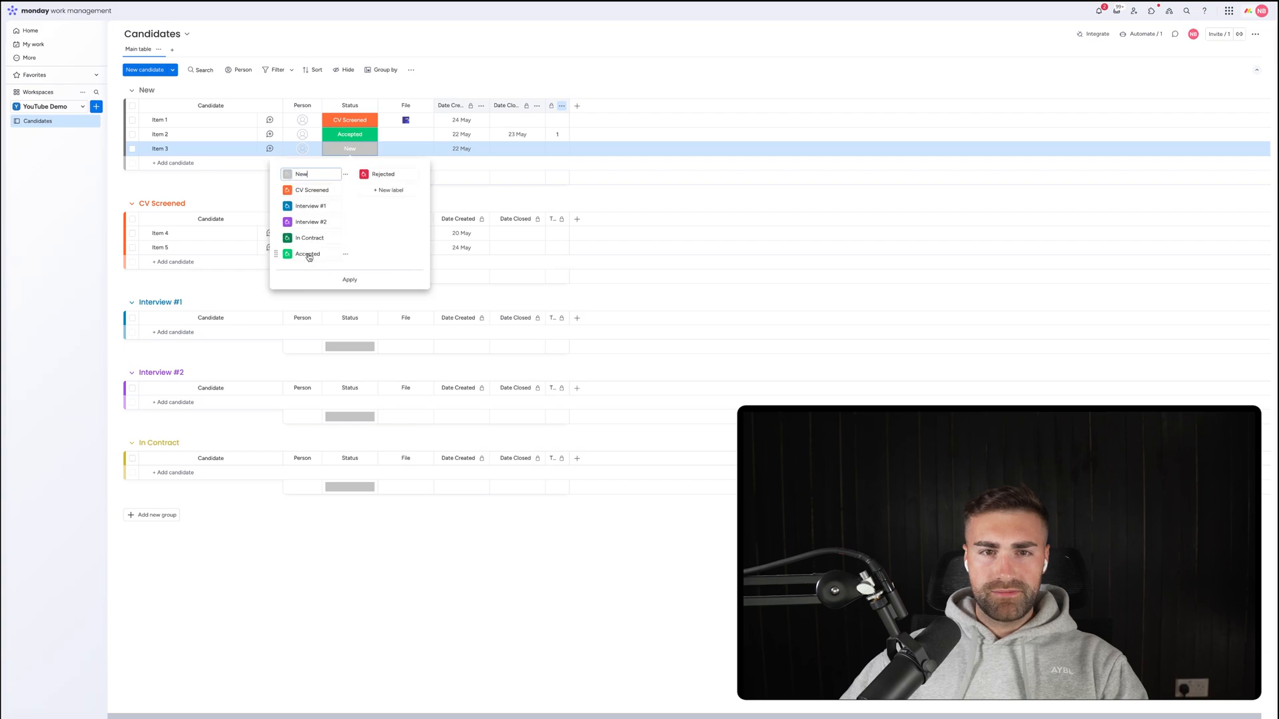
left_click(287, 238)
left_click(302, 254)
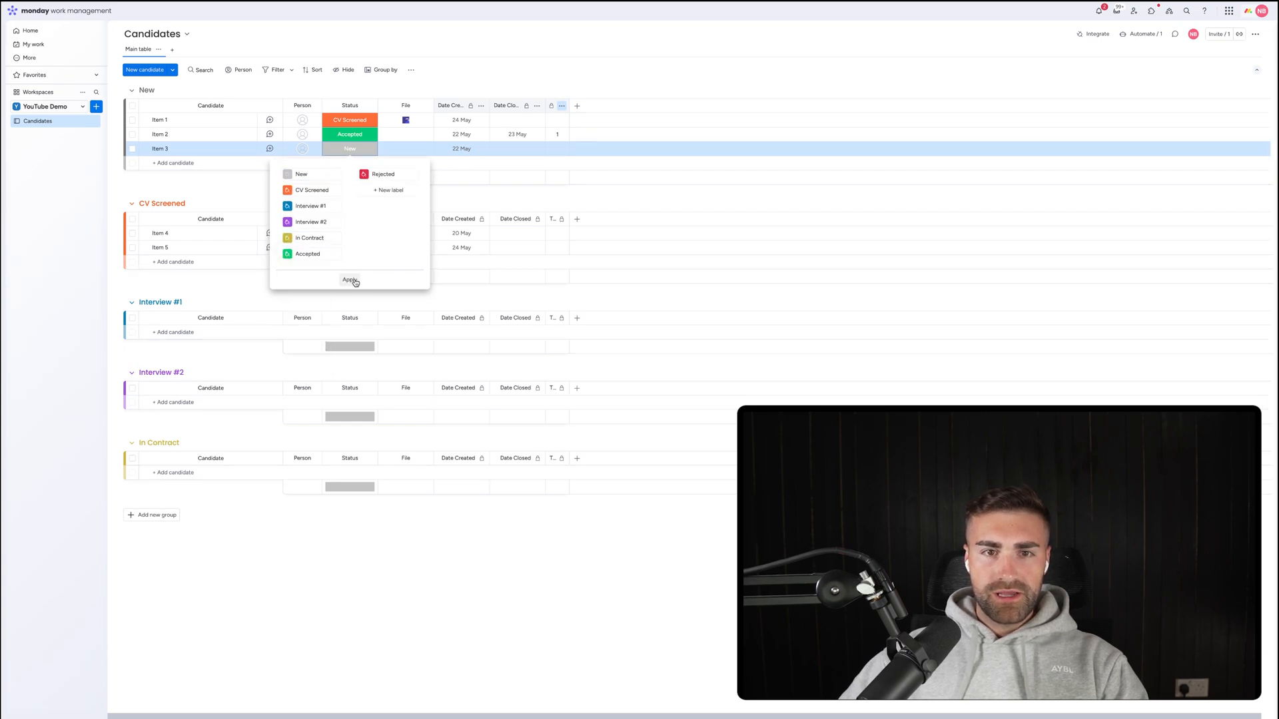
left_click(350, 280)
Add a green Accepted group and a red Rejected group.
left_click(143, 514)
left_click(154, 515)
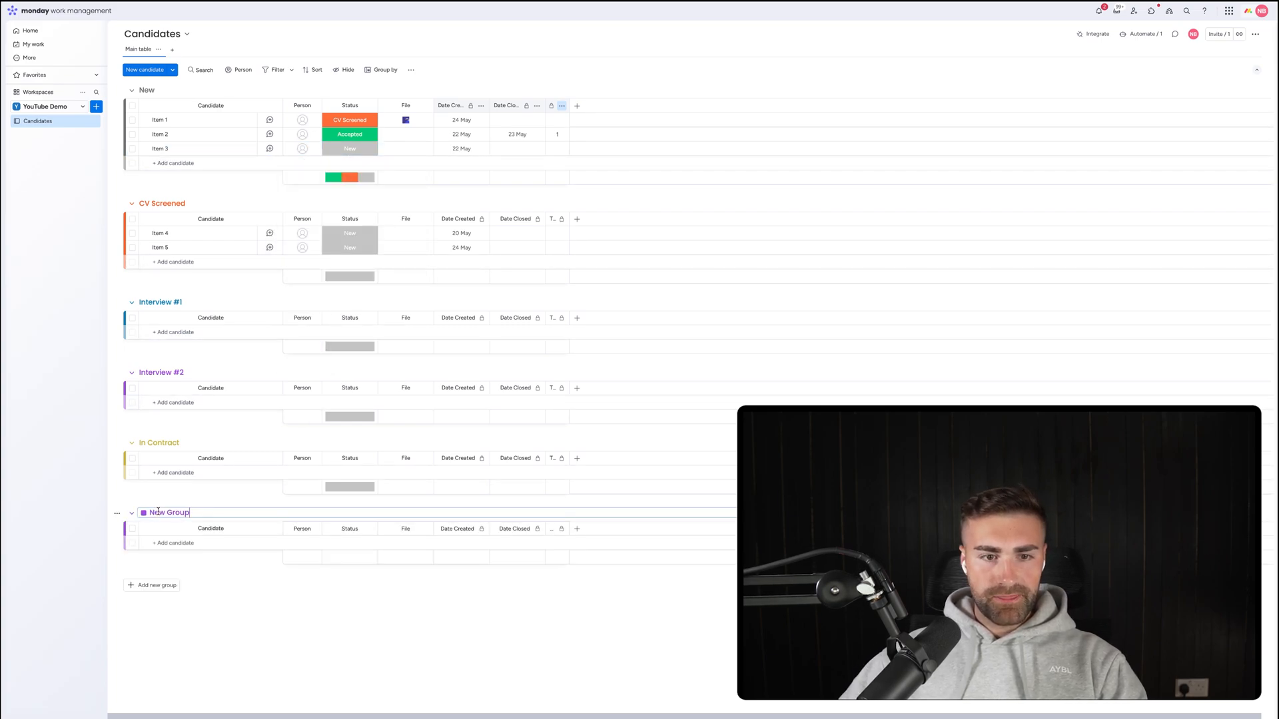
left_click(160, 514)
type("Accepted")
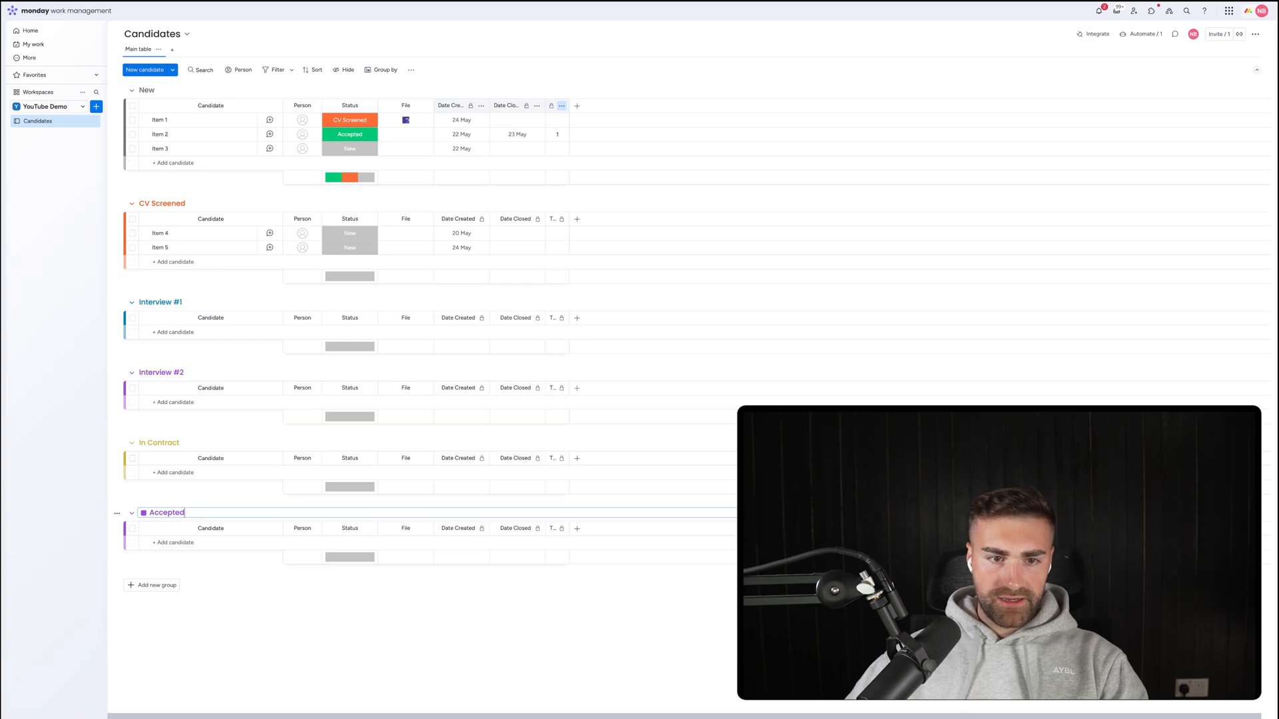
left_click(143, 512)
left_click(159, 530)
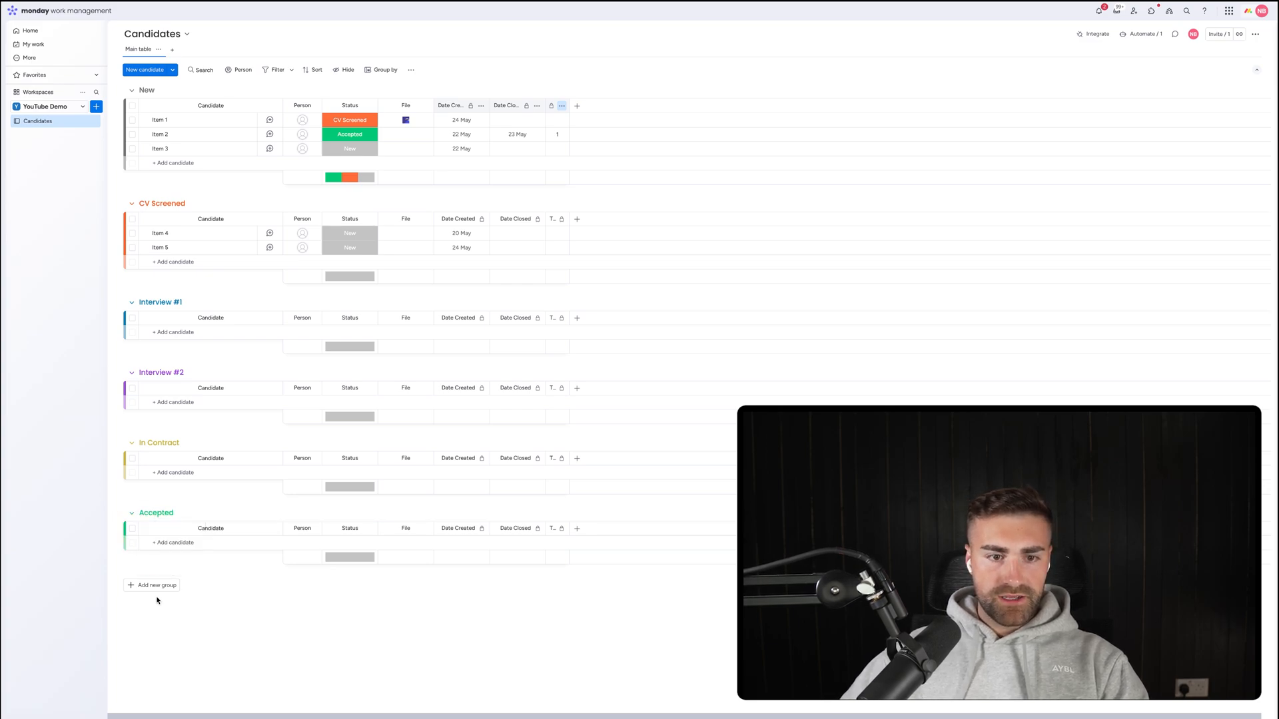
left_click(155, 586)
left_click(157, 584)
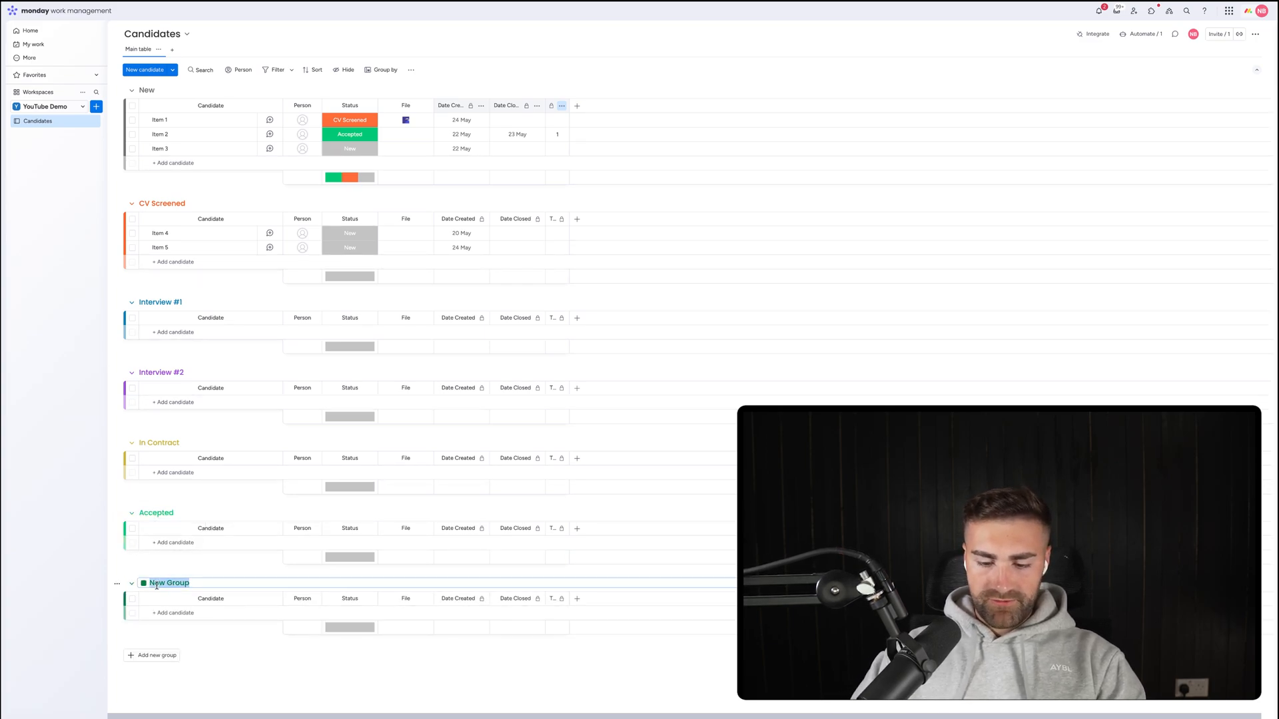
type("Rejcted")
key("alt+BackSpace")
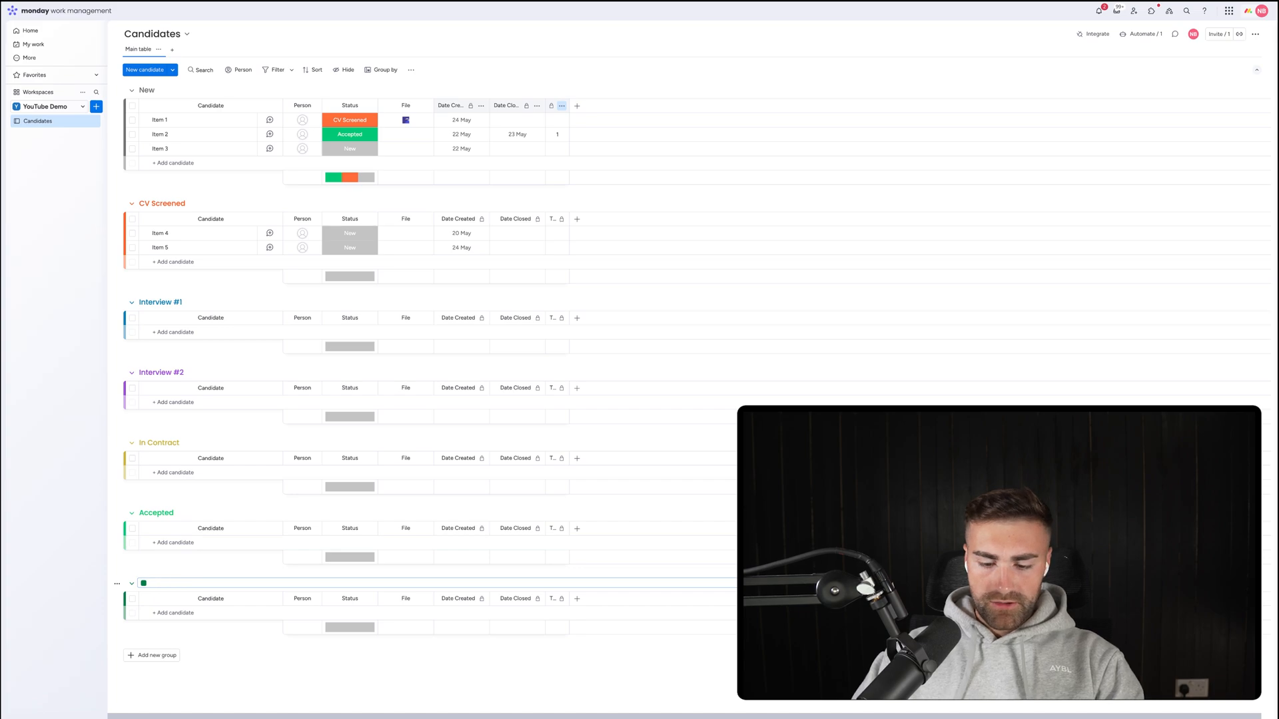
type("Rejected")
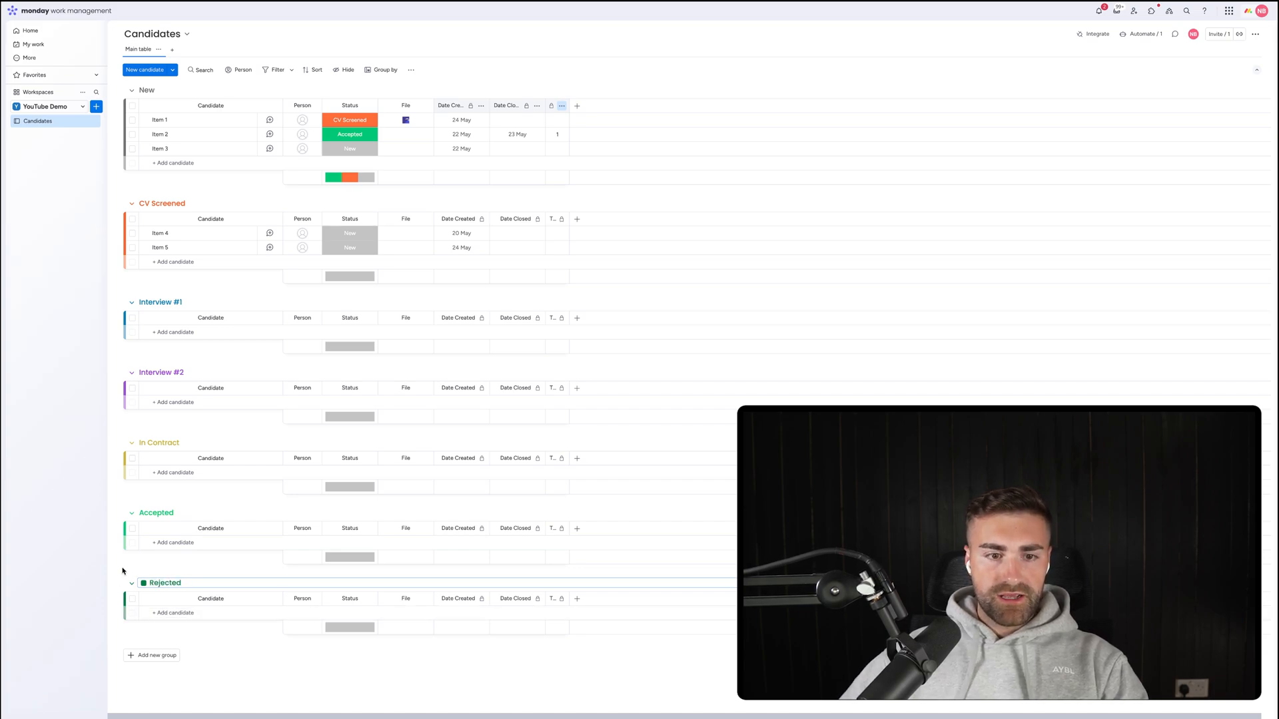
left_click(142, 582)
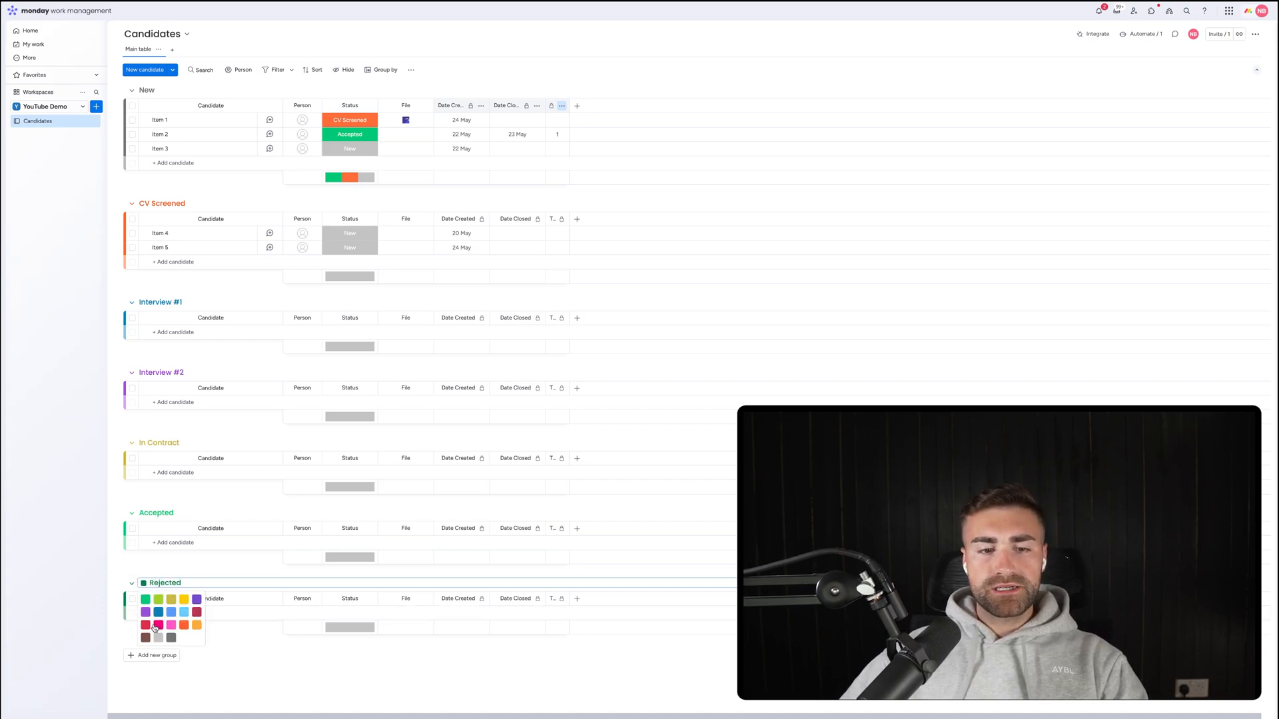
left_click(150, 628)
left_click(349, 120)
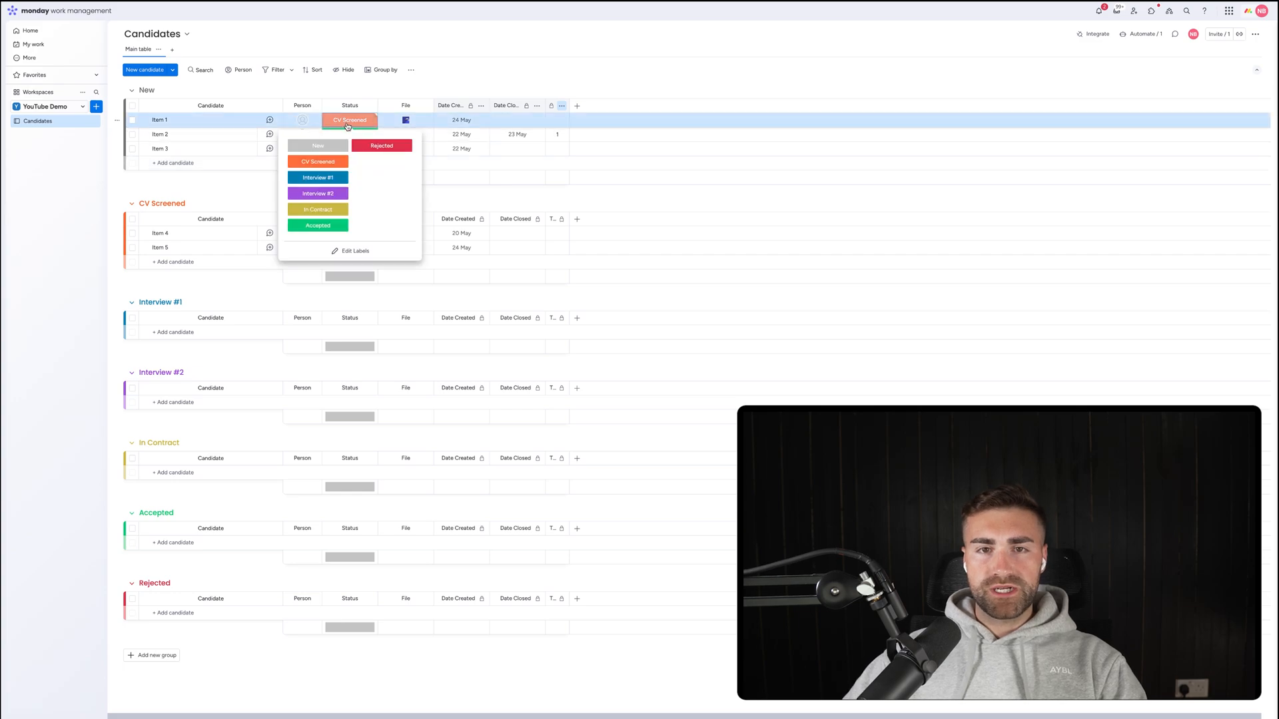
left_click(353, 251)
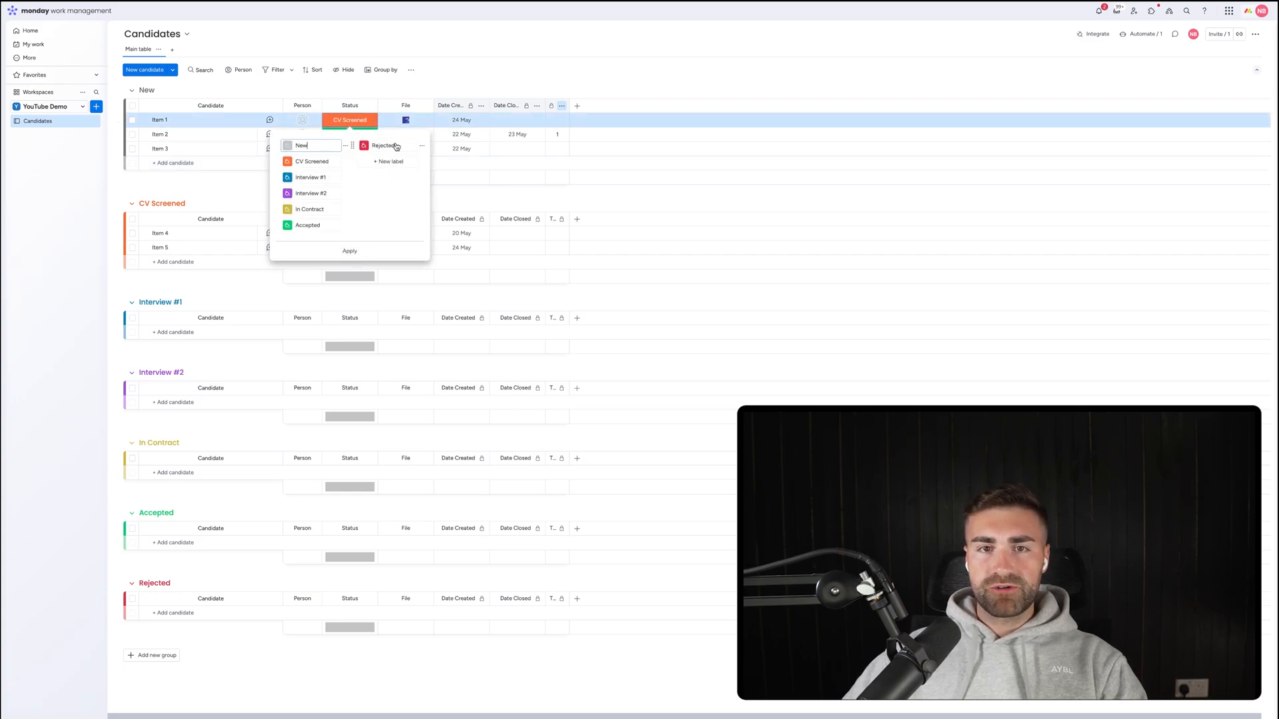
left_click(398, 145)
type("-")
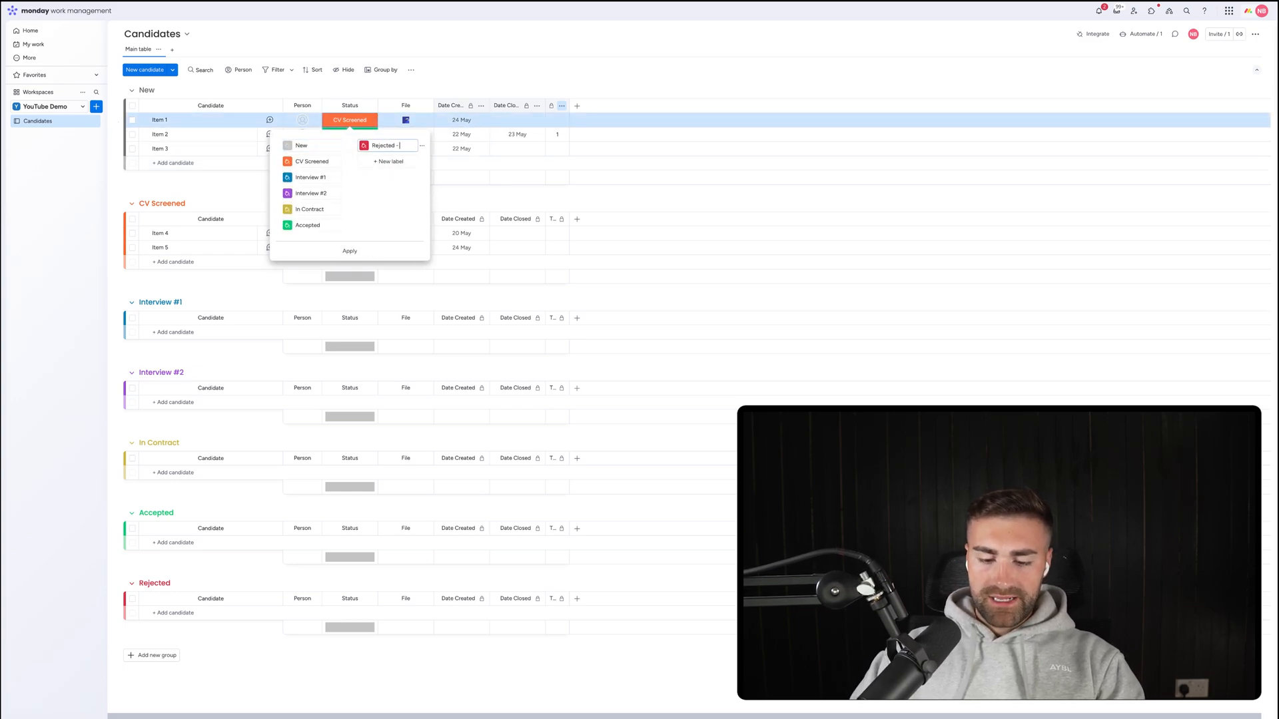
type(" Internal")
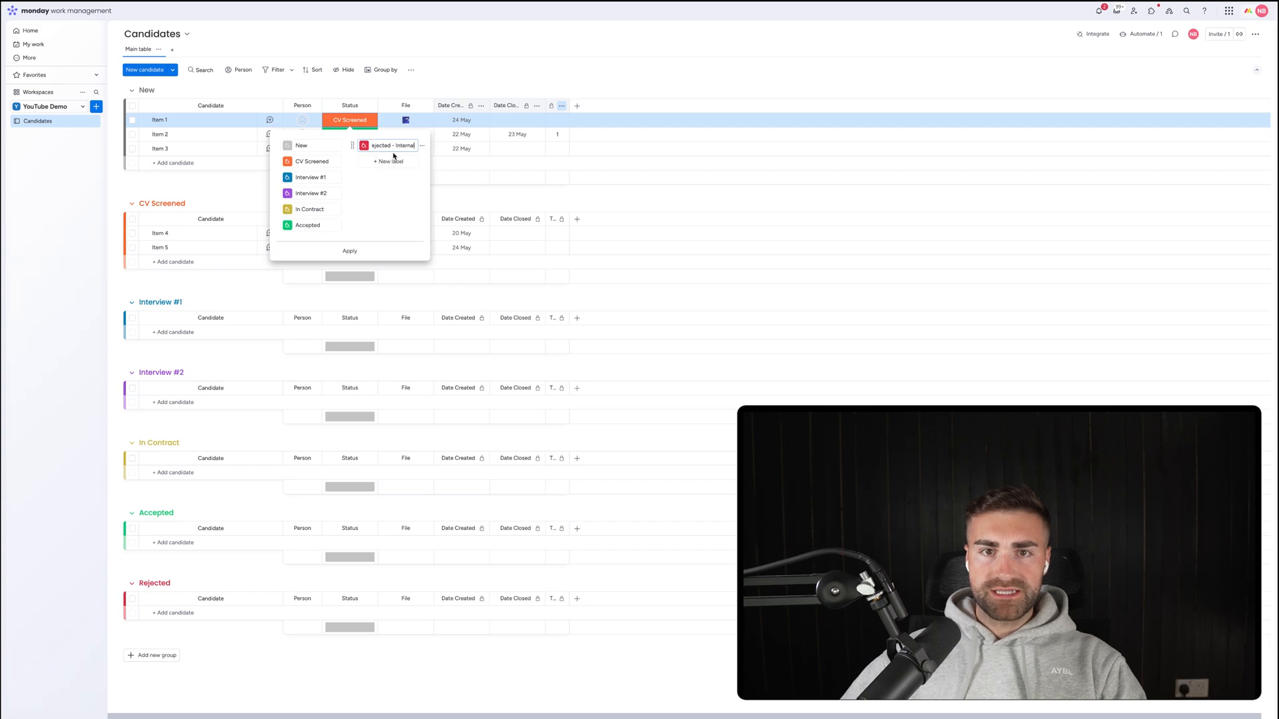
double_click(404, 147)
key("BackSpace")
key("BackSpace")
key("BackSpace")
key("BackSpace")
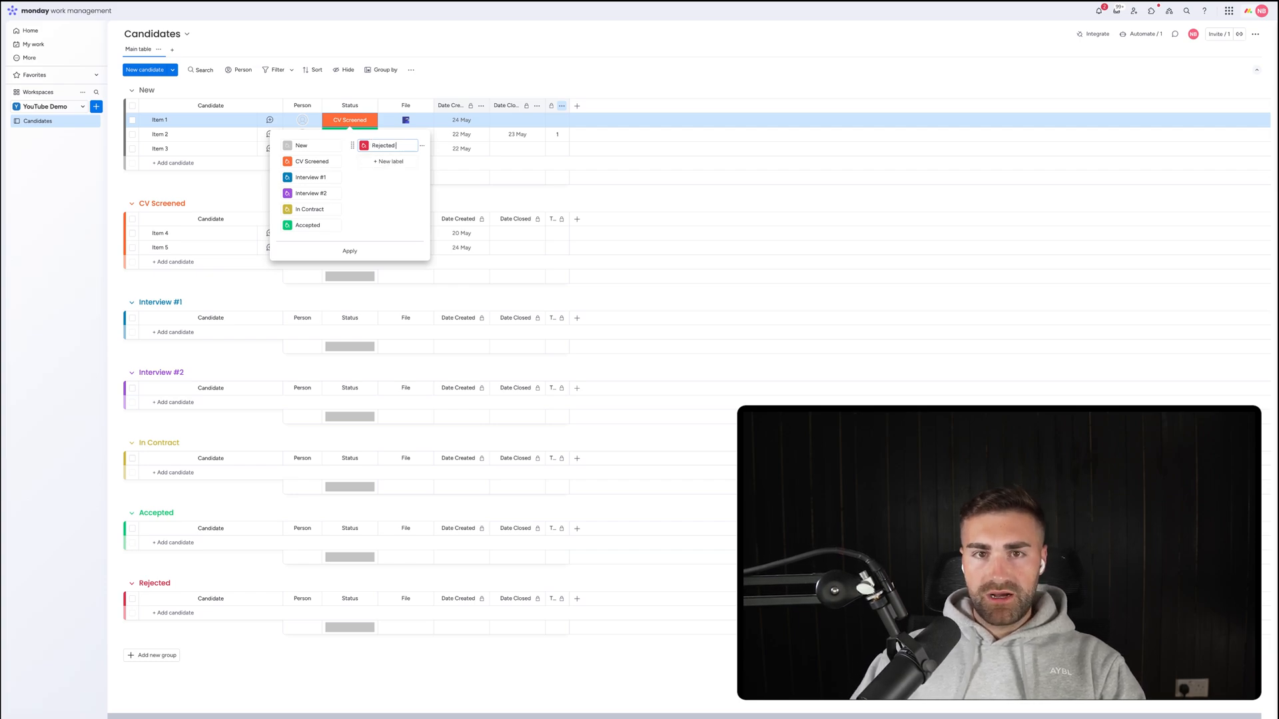
key("Escape")
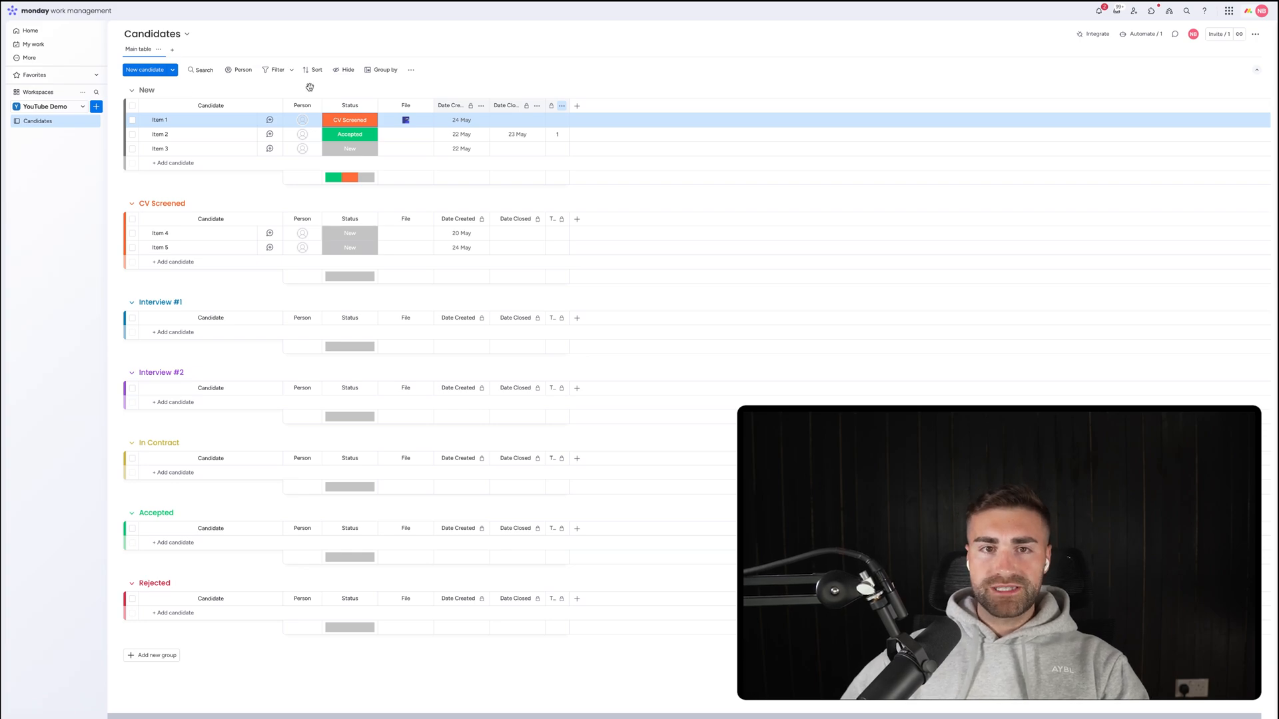
left_click(341, 120)
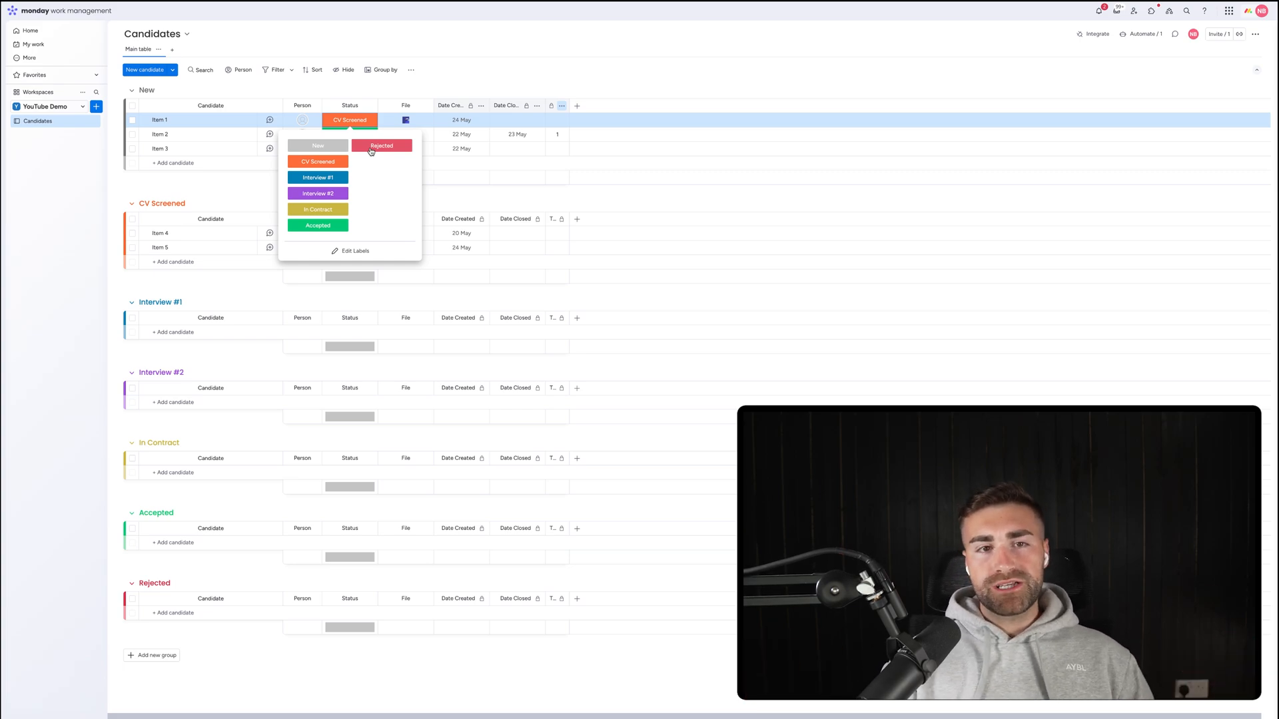
left_click(318, 225)
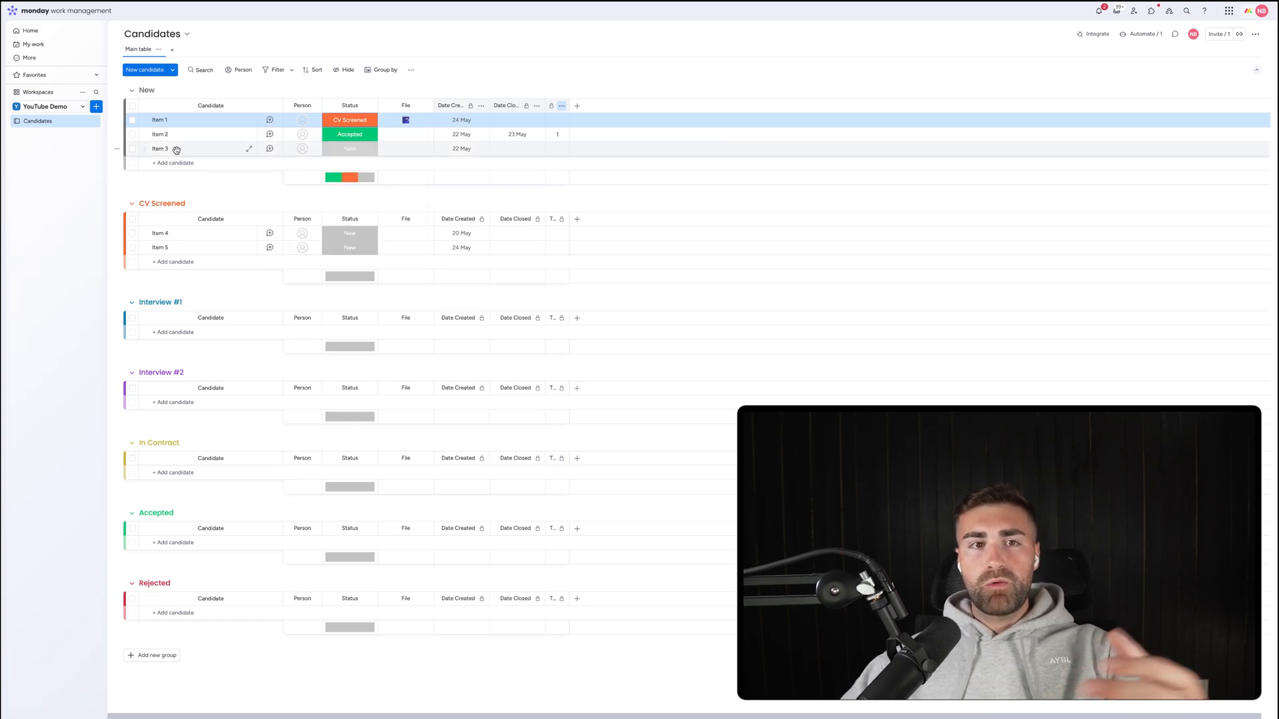
left_click(358, 126)
left_click(357, 127)
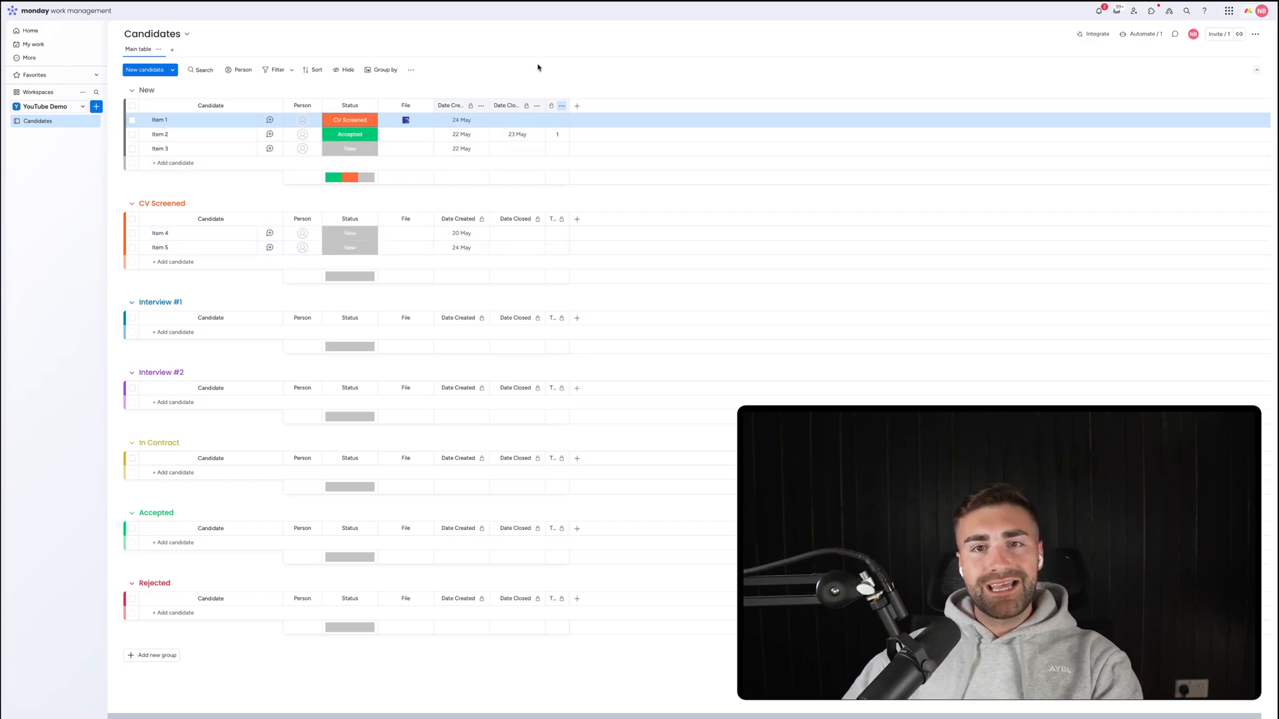
left_click(354, 124)
left_click(342, 117)
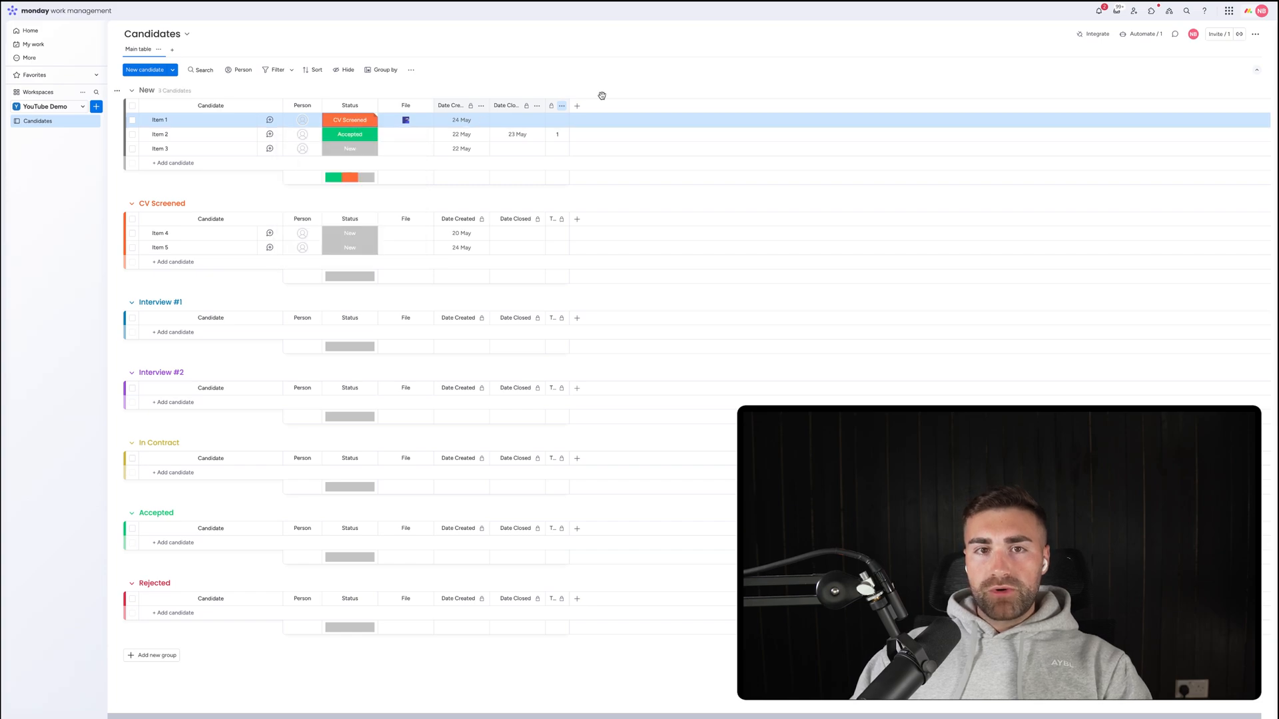
left_click(342, 119)
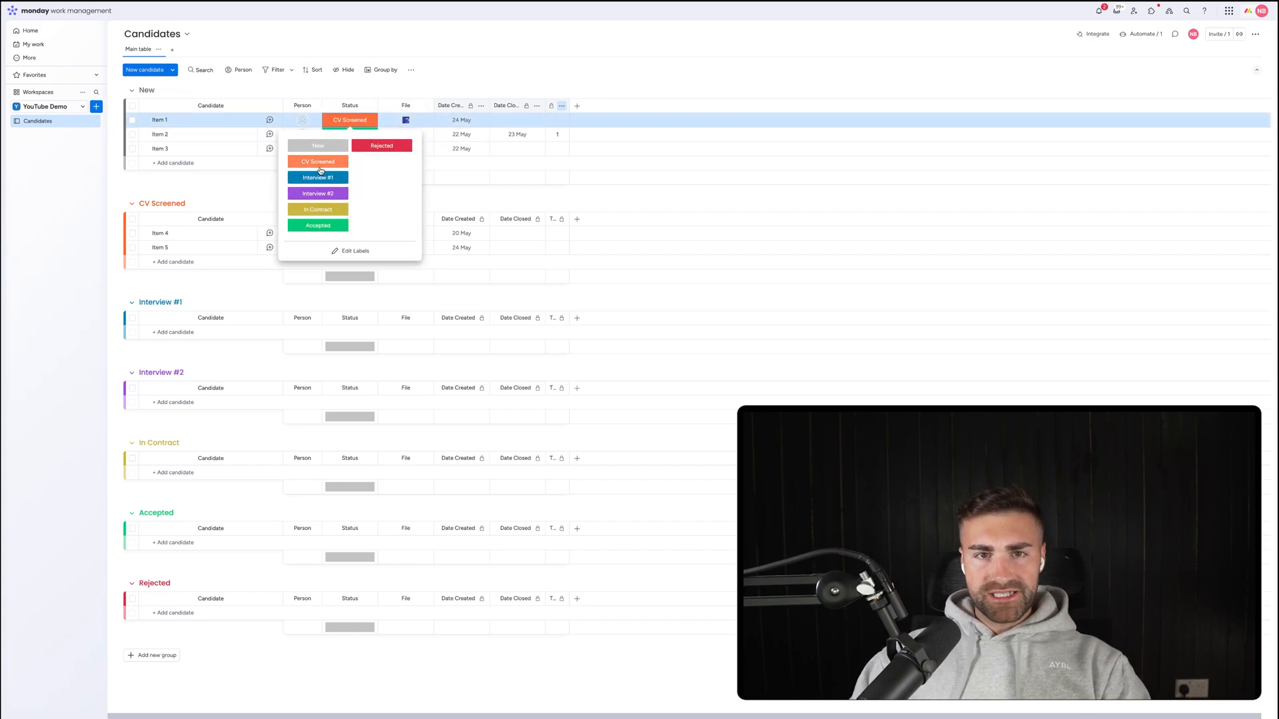
left_click(175, 186)
Create an automation: when Status changes to New, move the item to the New group.
left_click(1134, 33)
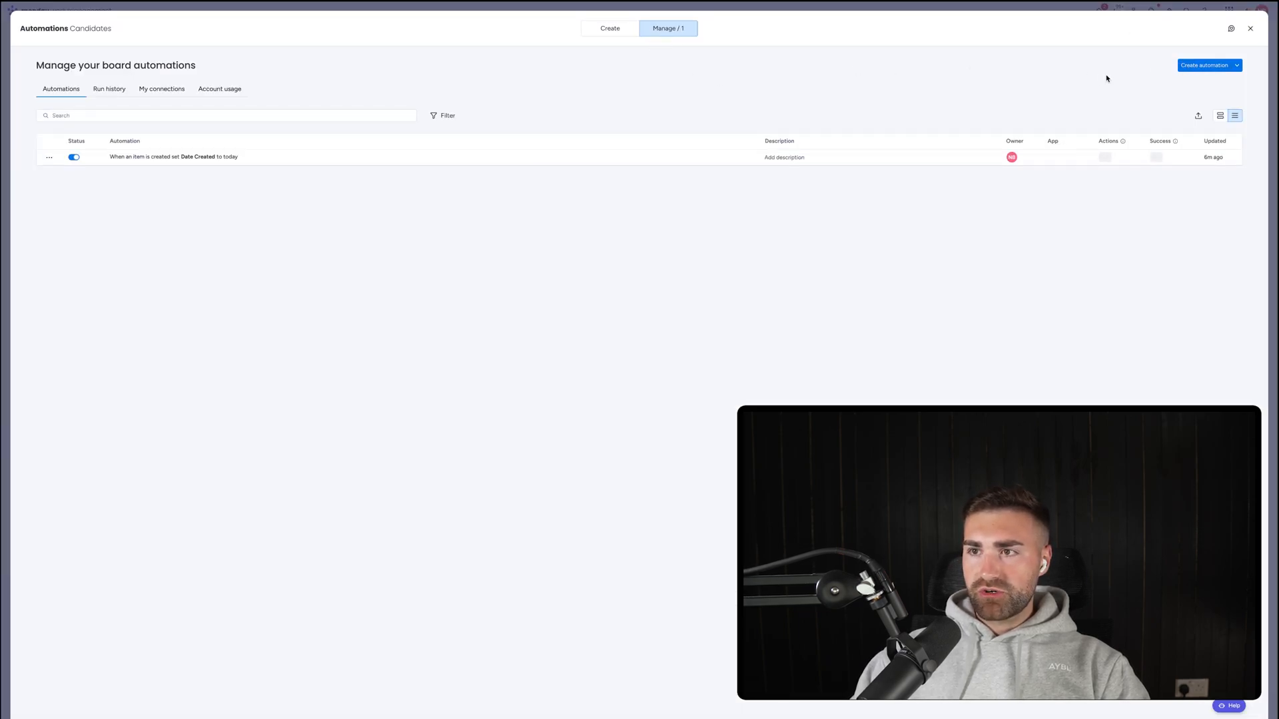
left_click(1203, 66)
left_click(362, 84)
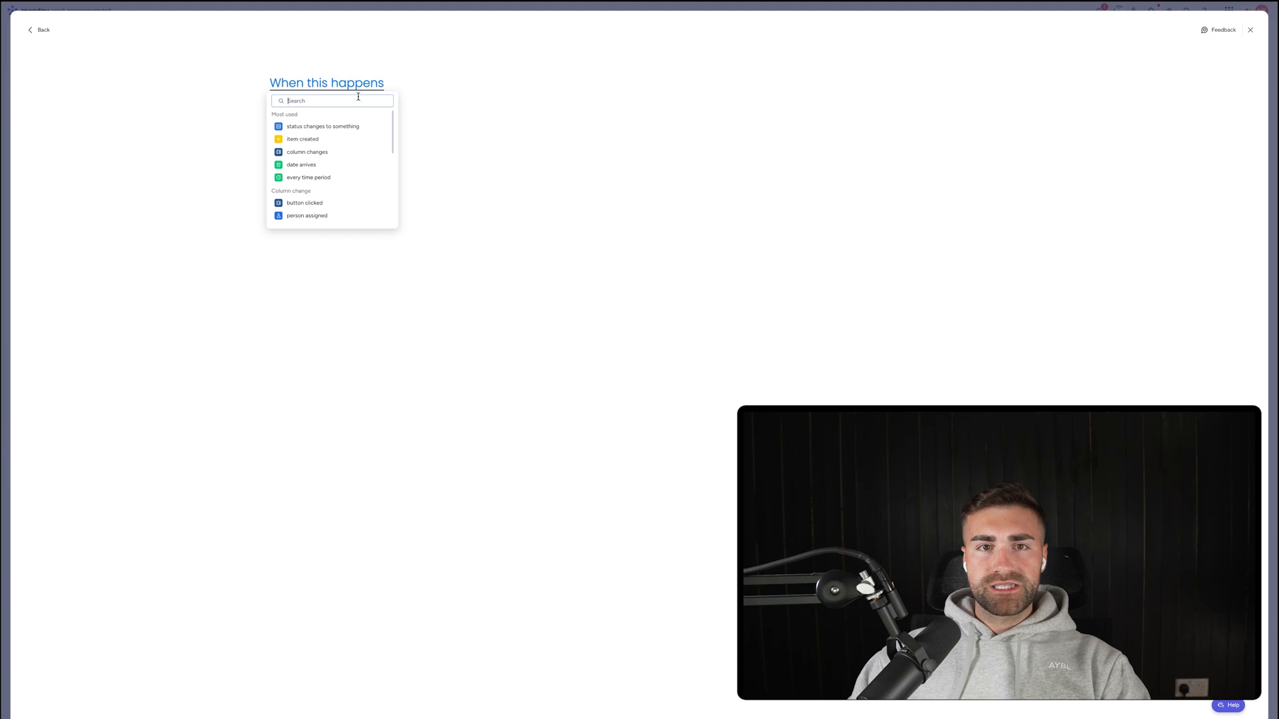
left_click(323, 126)
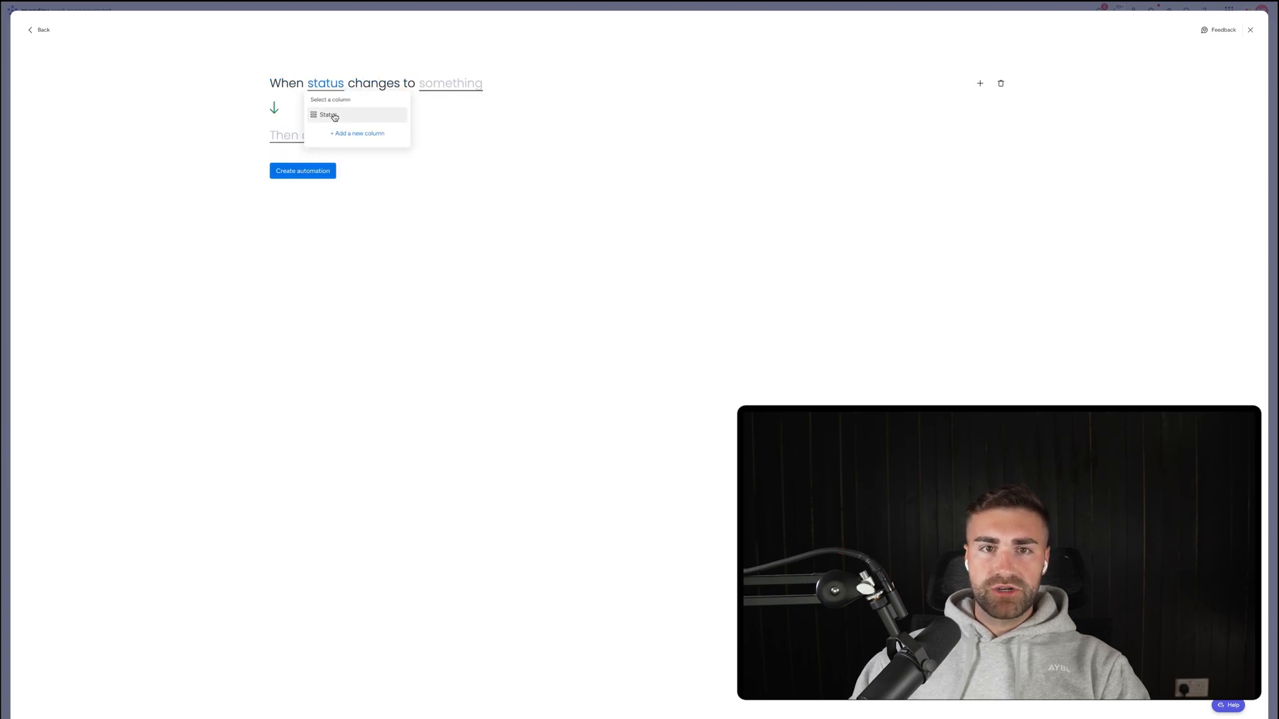
left_click(333, 118)
left_click(452, 87)
left_click(442, 130)
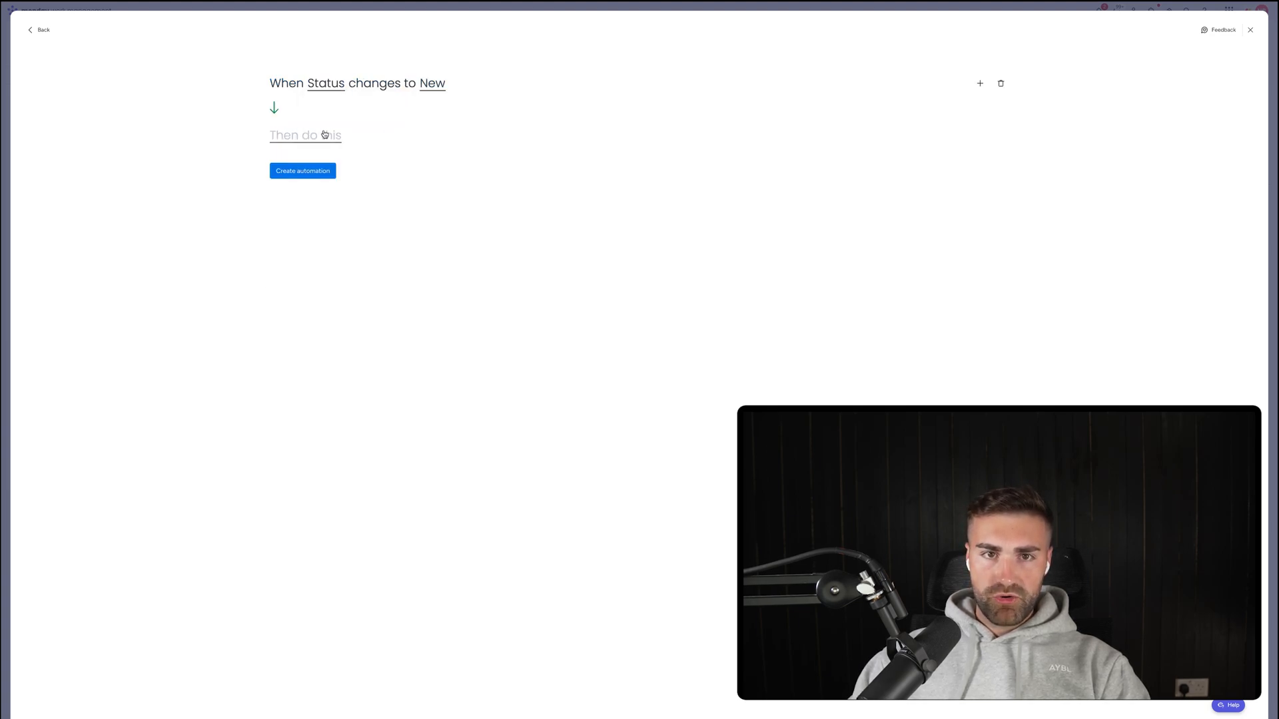
left_click(328, 135)
left_click(311, 178)
left_click(303, 171)
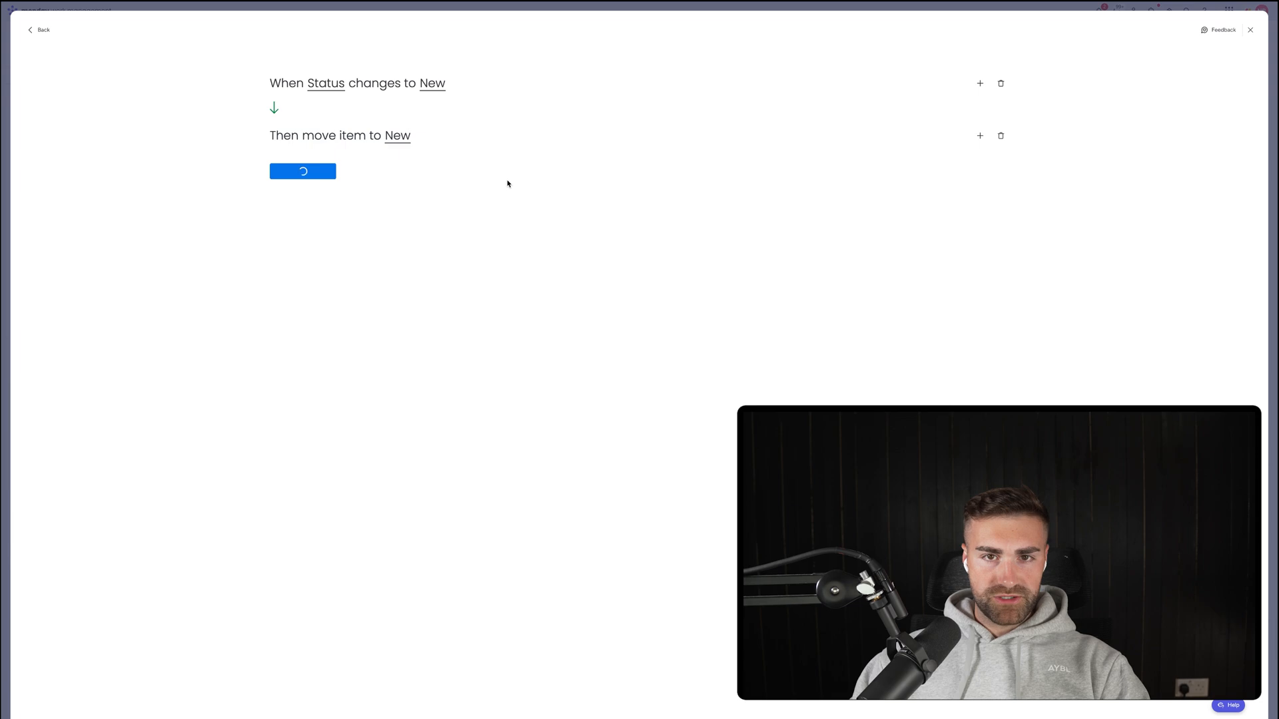
Create an automation: when Status changes to CV Screened, move the item to CV Screened.
left_click(1192, 65)
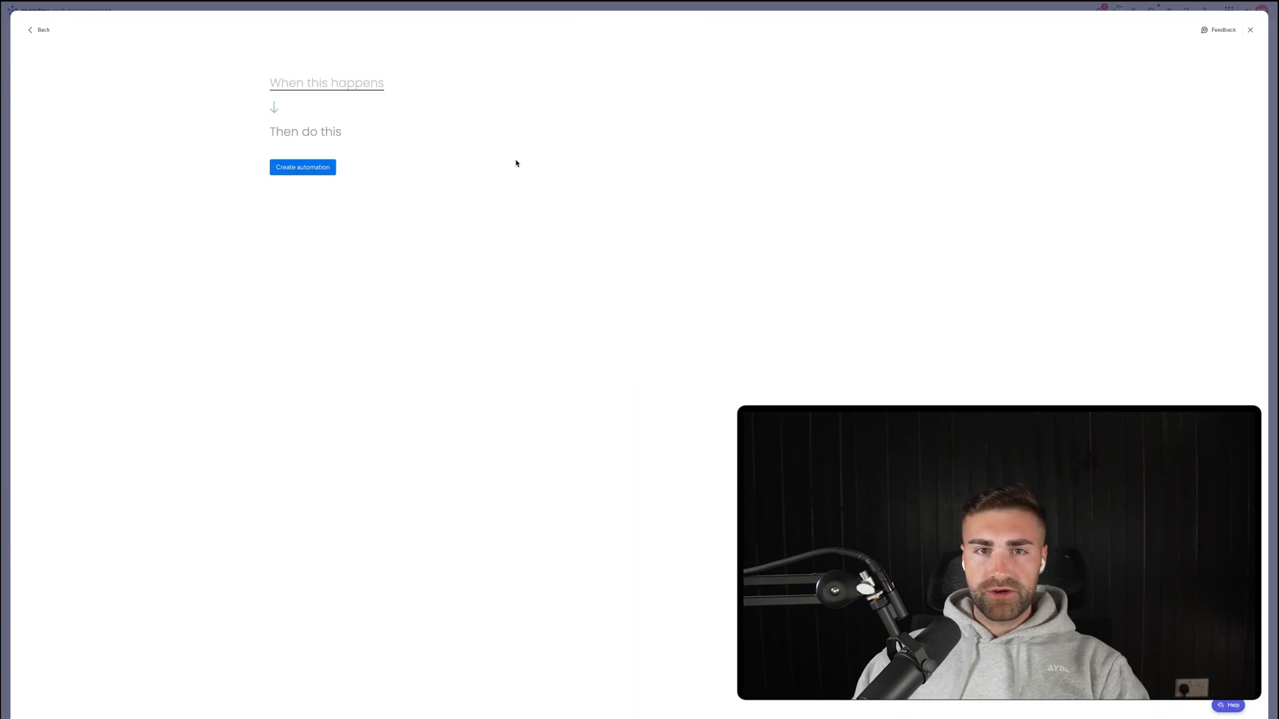
left_click(322, 86)
left_click(320, 127)
left_click(340, 85)
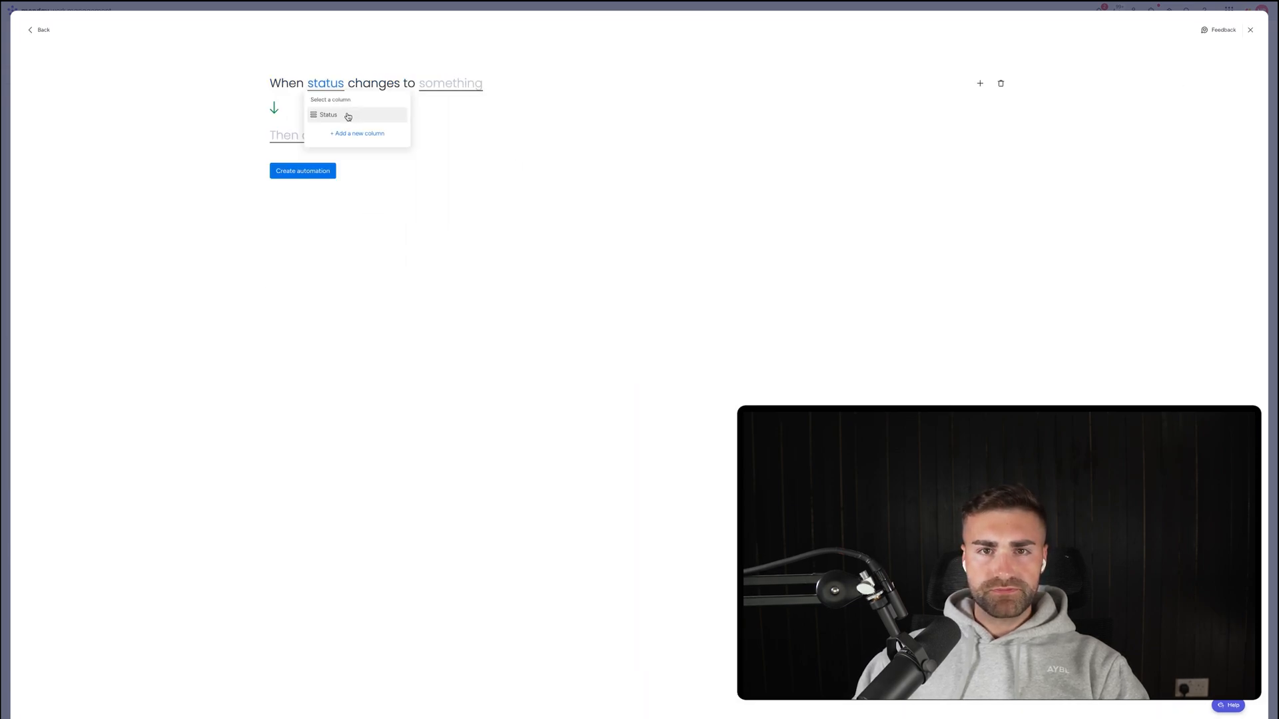
left_click(321, 114)
left_click(451, 83)
left_click(453, 145)
left_click(308, 141)
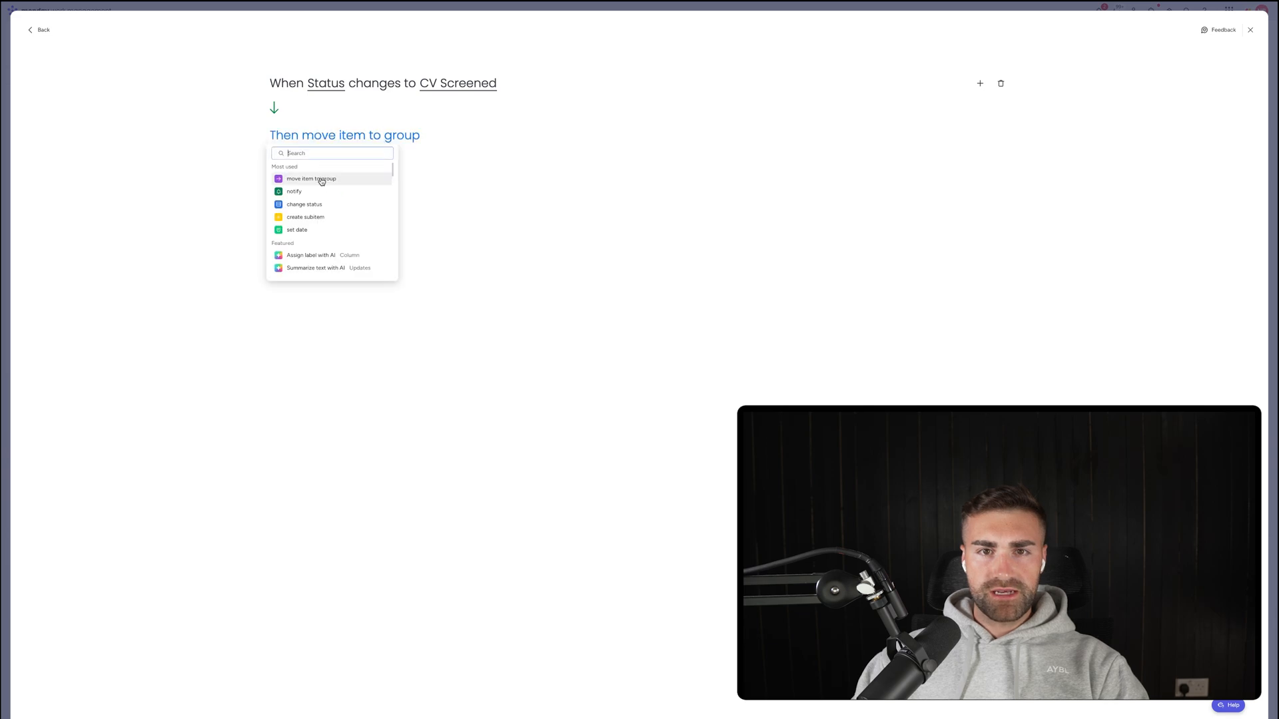
left_click(320, 178)
left_click(402, 135)
left_click(420, 186)
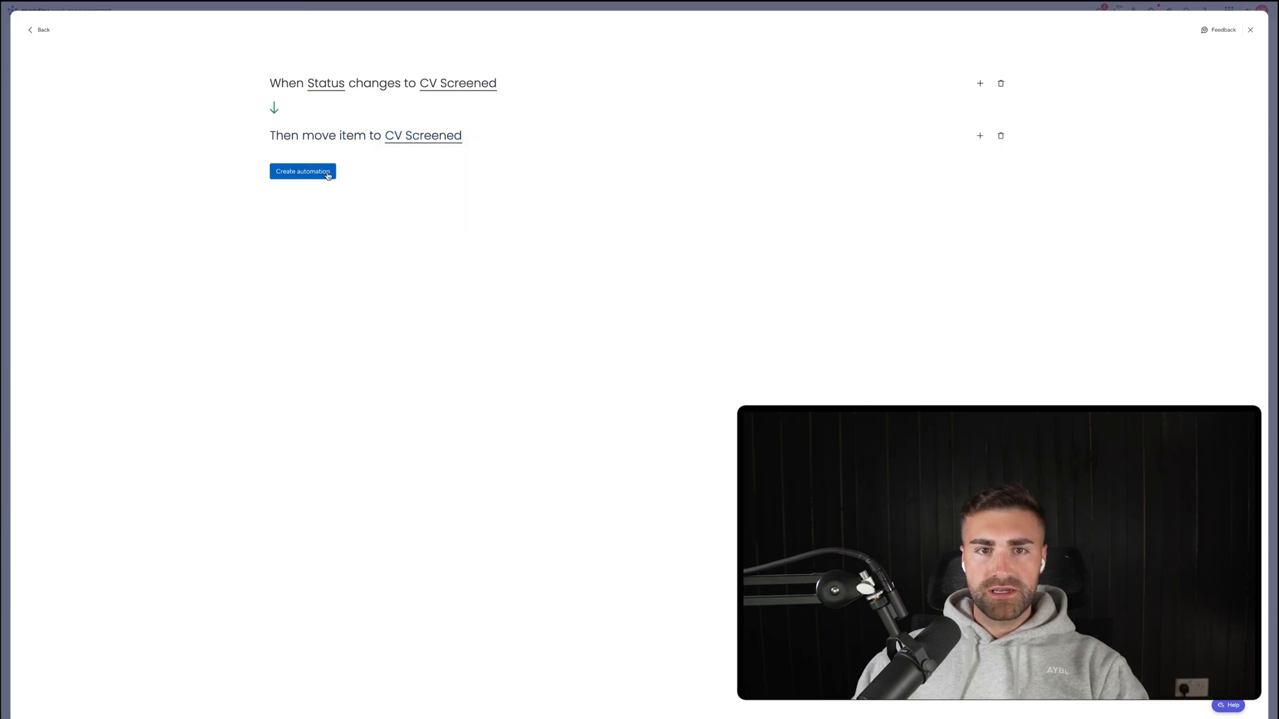
left_click(327, 171)
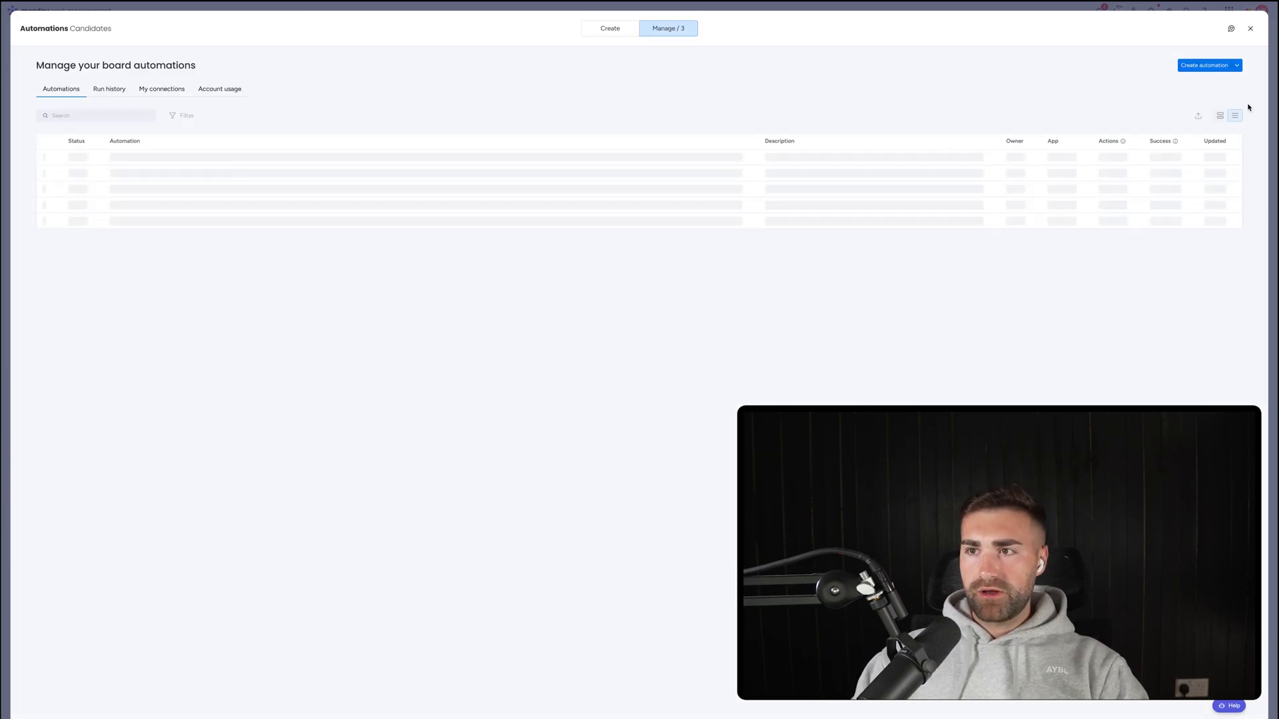
Create an automation: when Status changes to Interview #1, move the item to Interview #1.
left_click(1204, 64)
left_click(372, 83)
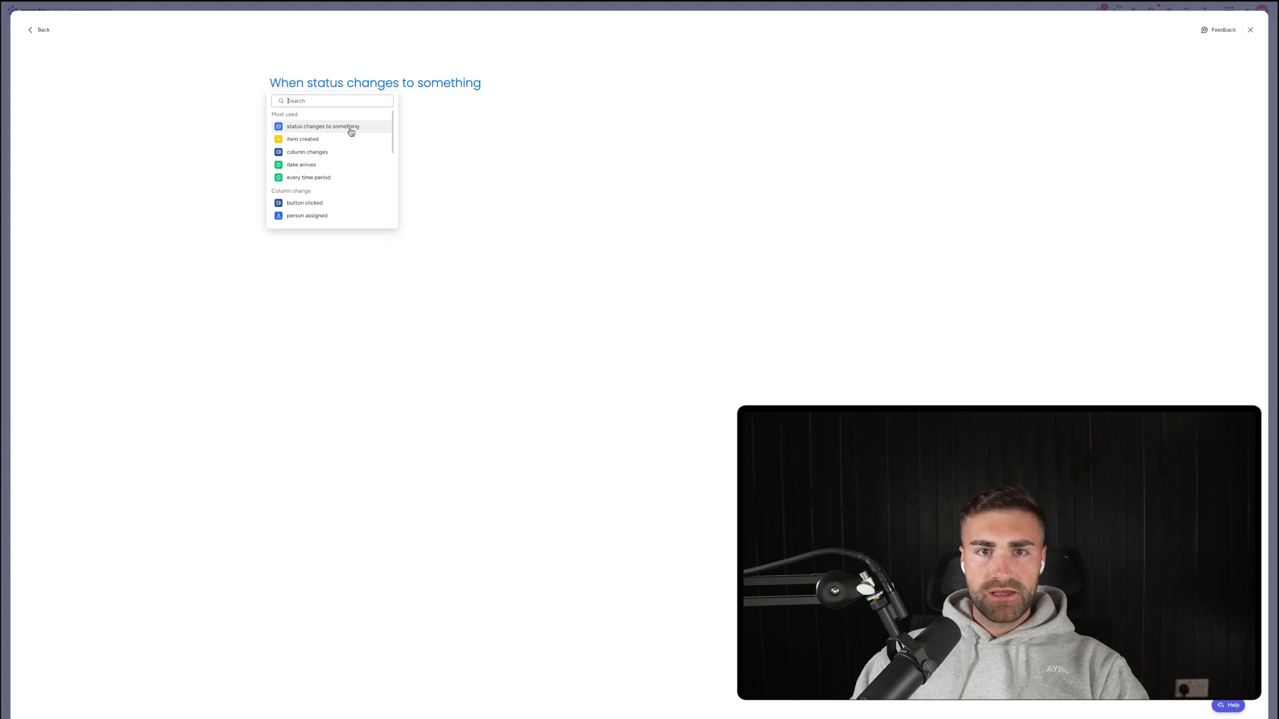
left_click(351, 128)
left_click(326, 84)
left_click(329, 114)
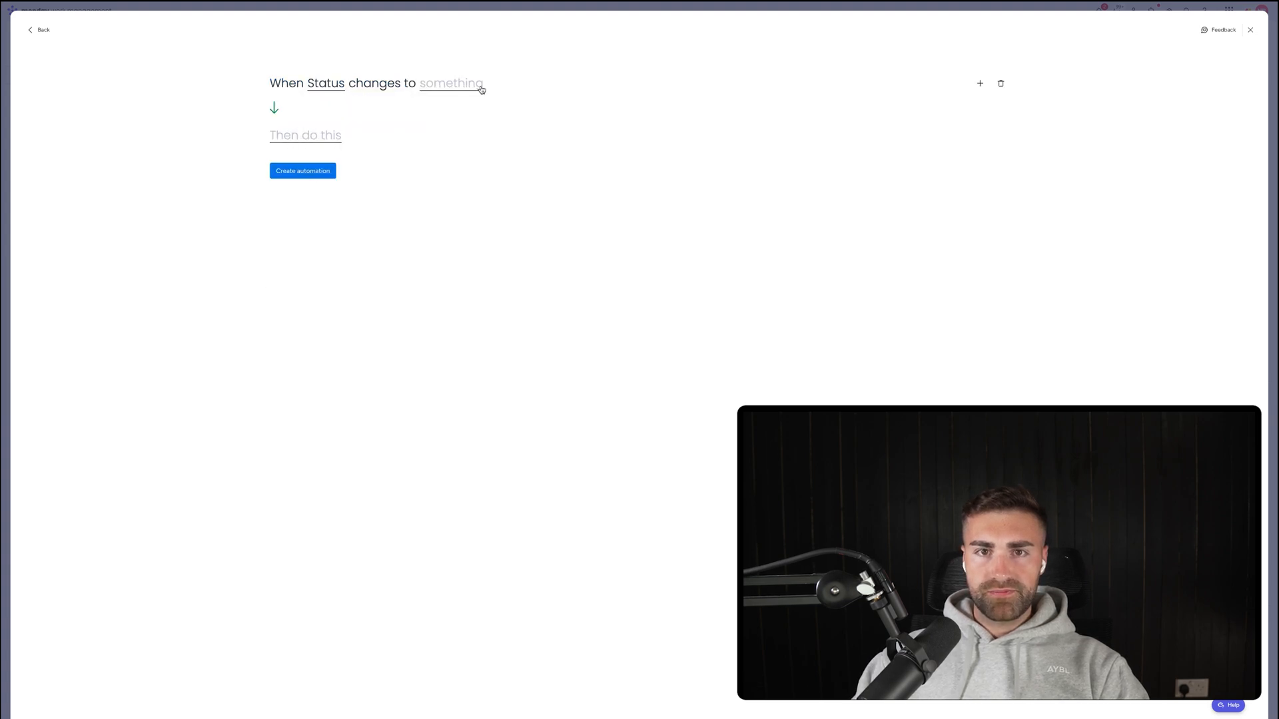
left_click(474, 85)
scroll(442, 163, "down", 2)
left_click(443, 161)
left_click(318, 139)
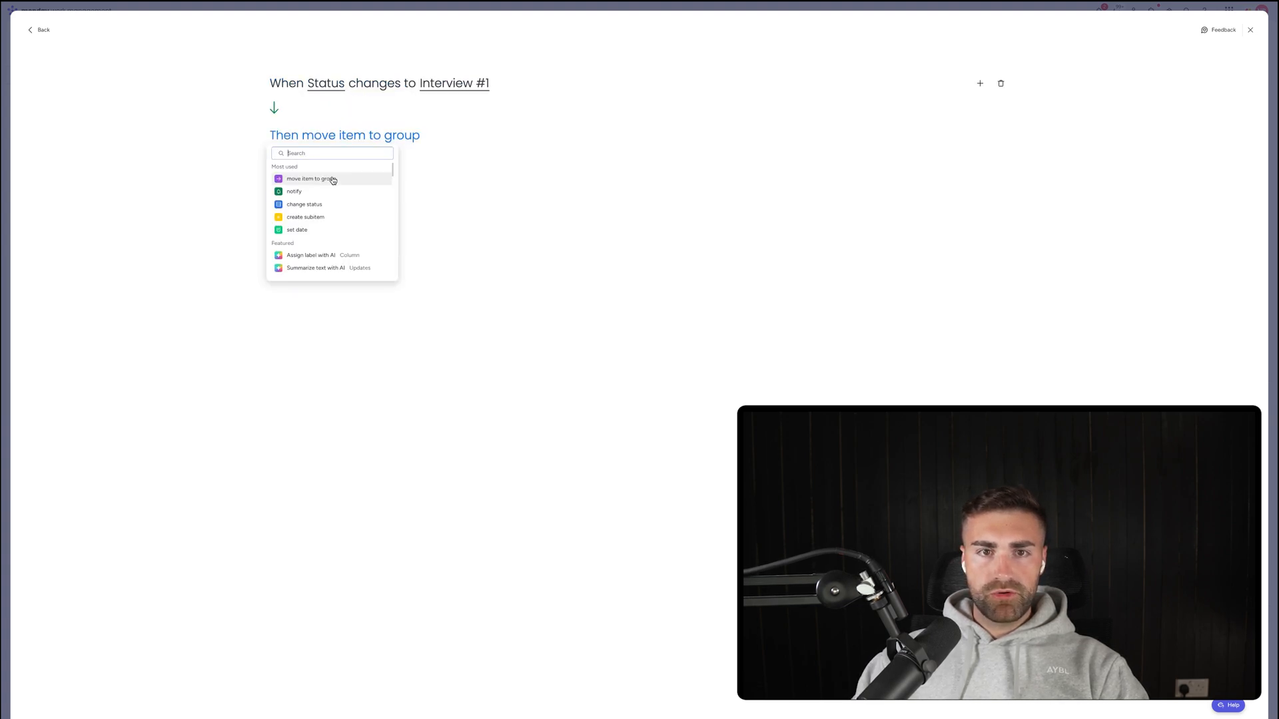
left_click(332, 179)
left_click(403, 136)
left_click(427, 199)
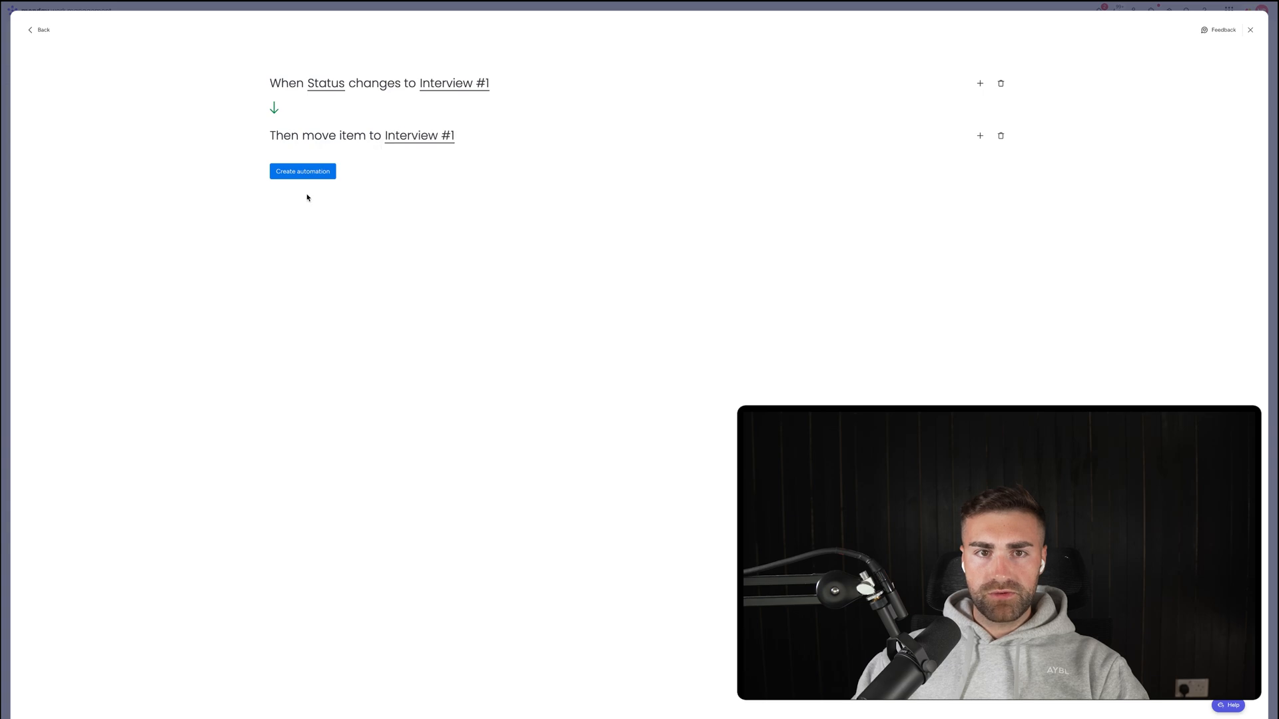
left_click(303, 171)
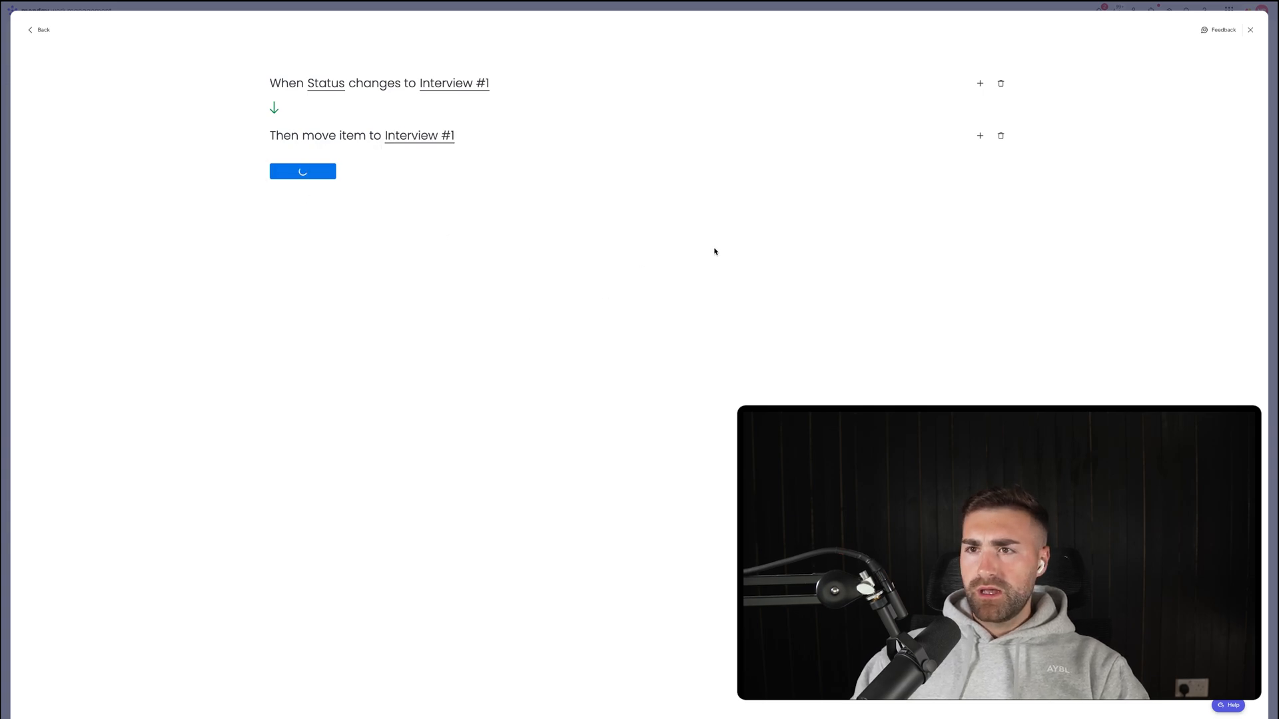
Create an automation: when Status changes to Interview #2, move the item to Interview #2.
left_click(1207, 65)
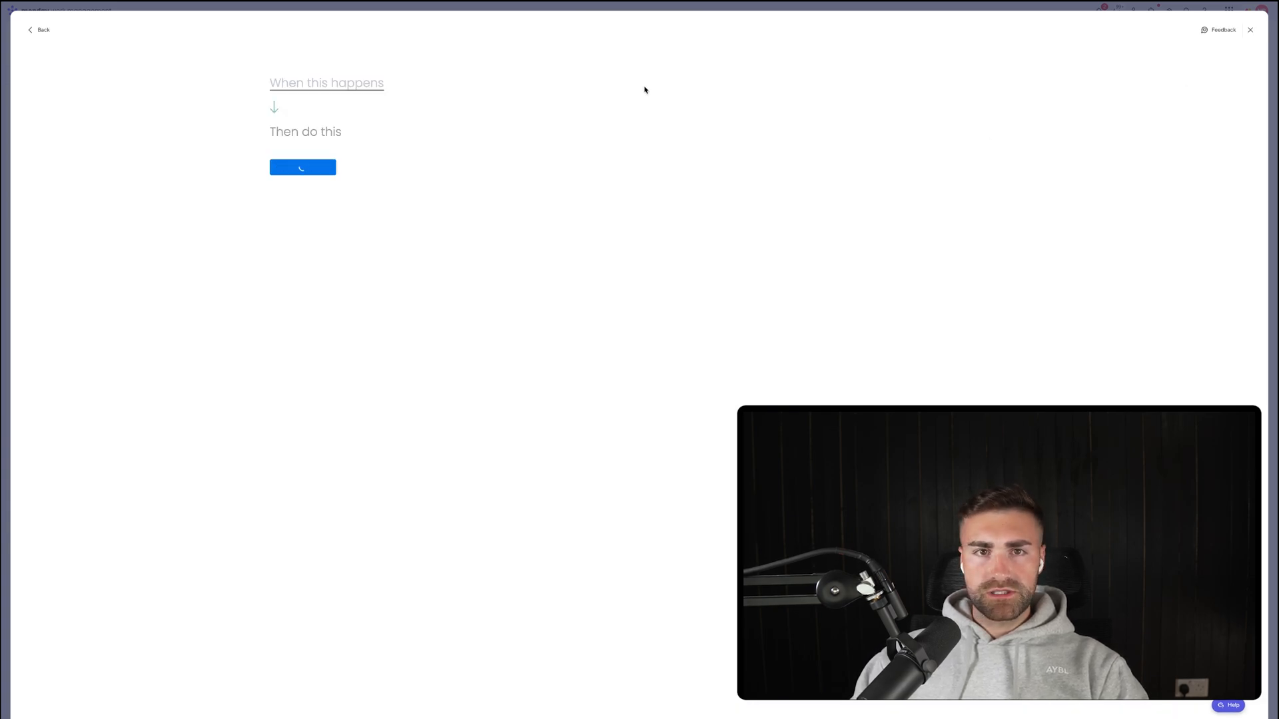
left_click(363, 90)
left_click(333, 127)
left_click(322, 83)
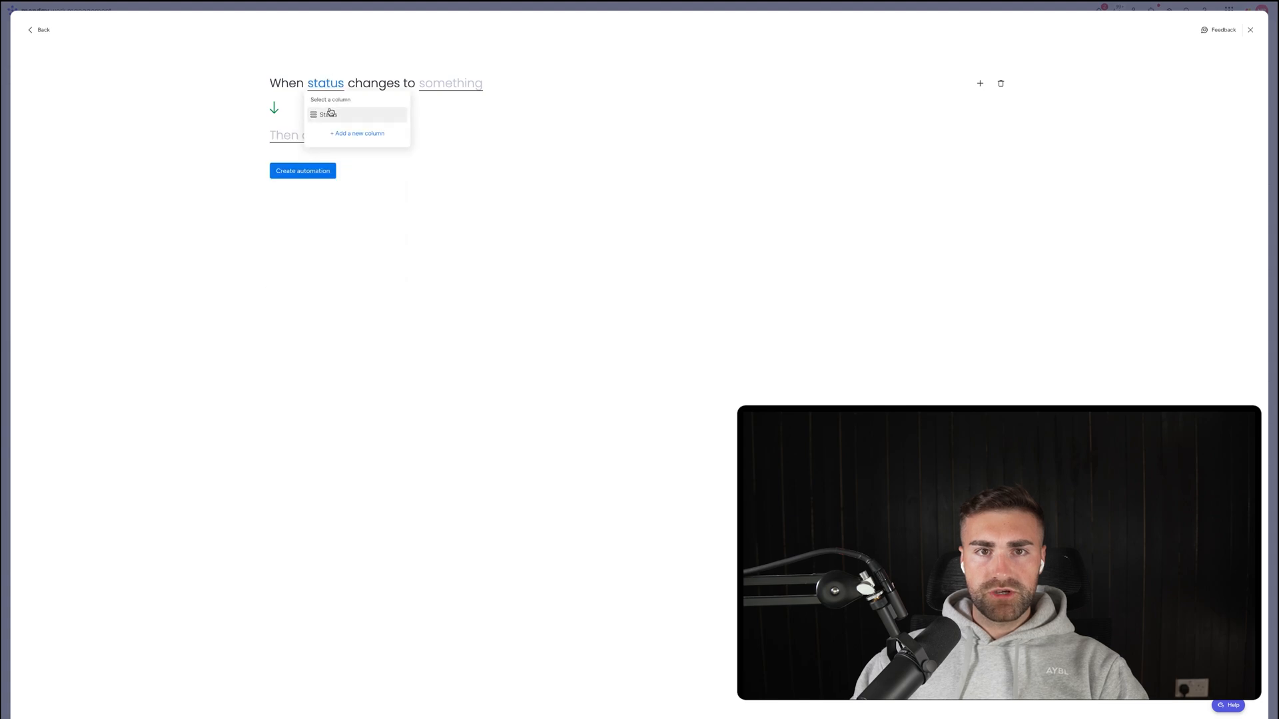
left_click(330, 114)
left_click(453, 84)
scroll(443, 144, "down", 1)
left_click(443, 150)
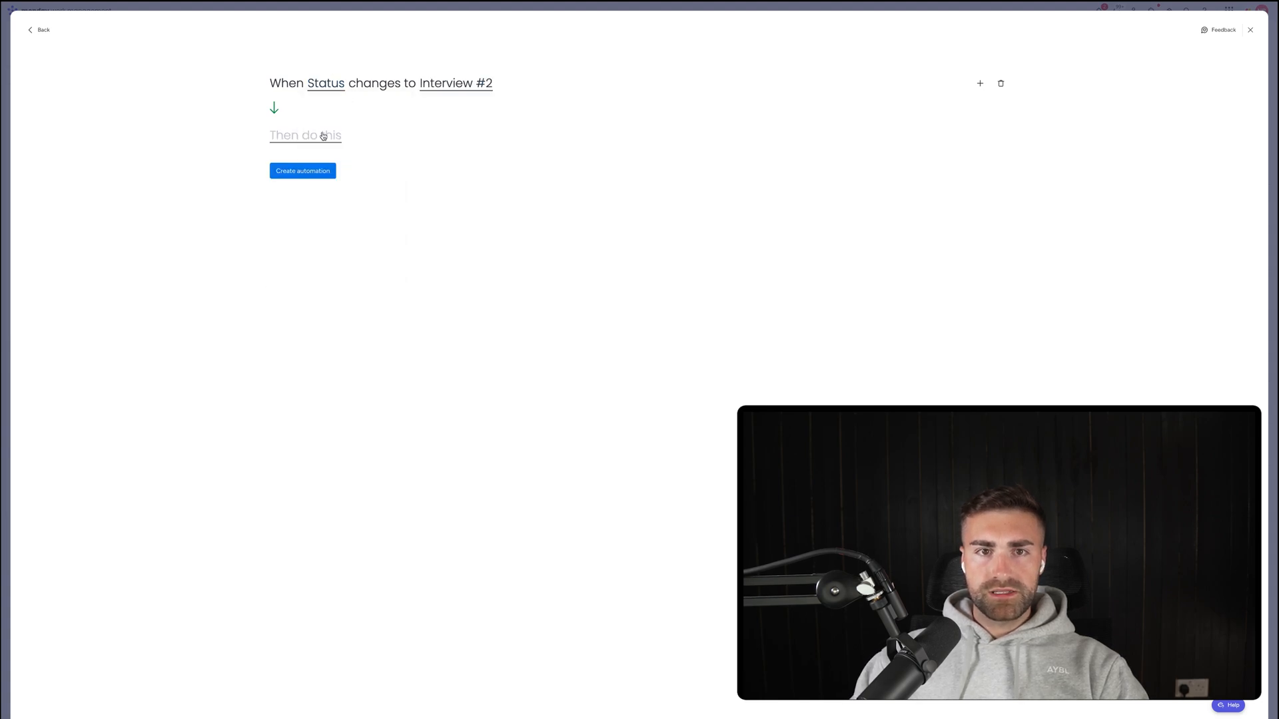
left_click(322, 137)
left_click(328, 180)
left_click(389, 144)
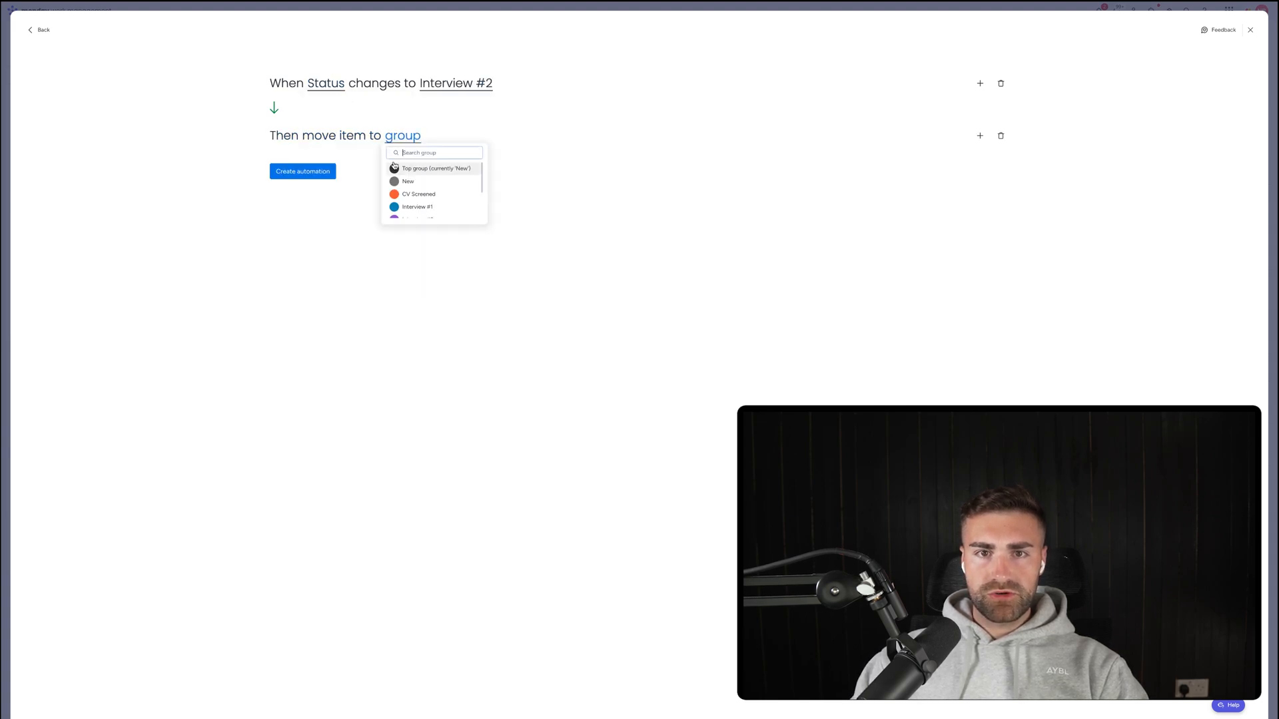
scroll(419, 191, "down", 1)
left_click(420, 191)
left_click(310, 173)
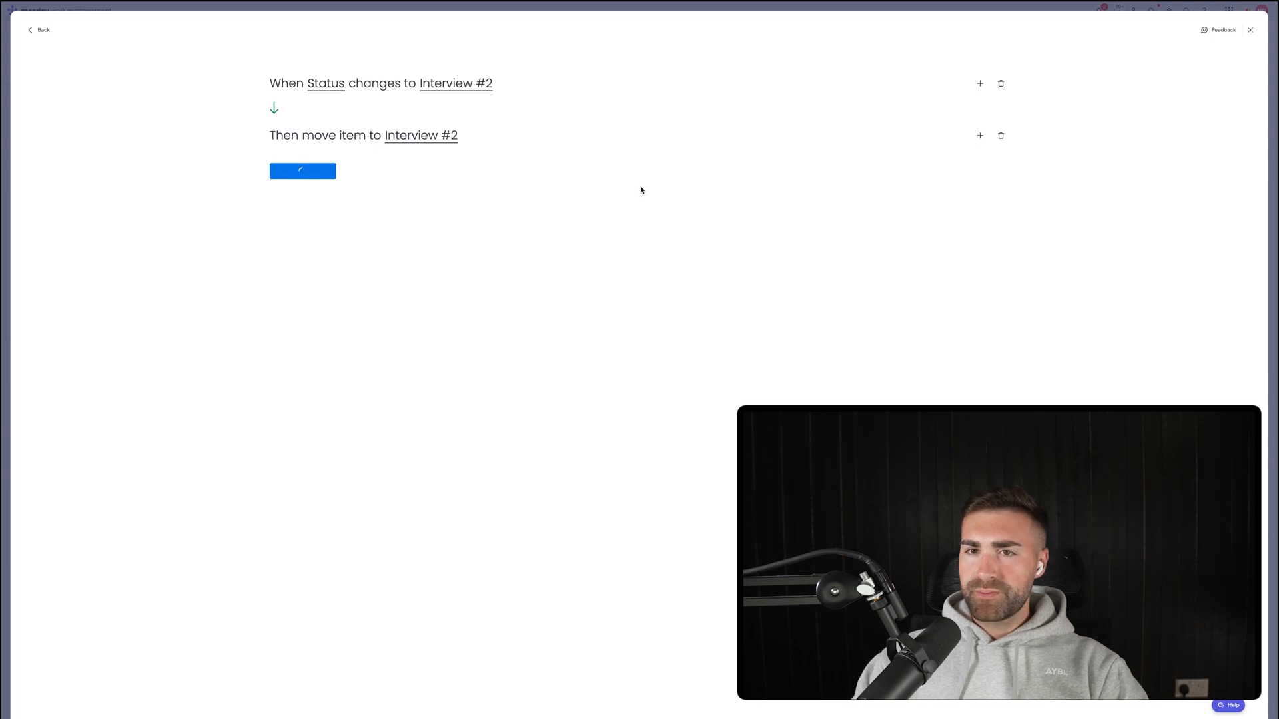
Create an automation: when Status changes to In Contract, move the item to In Contract.
left_click(1205, 65)
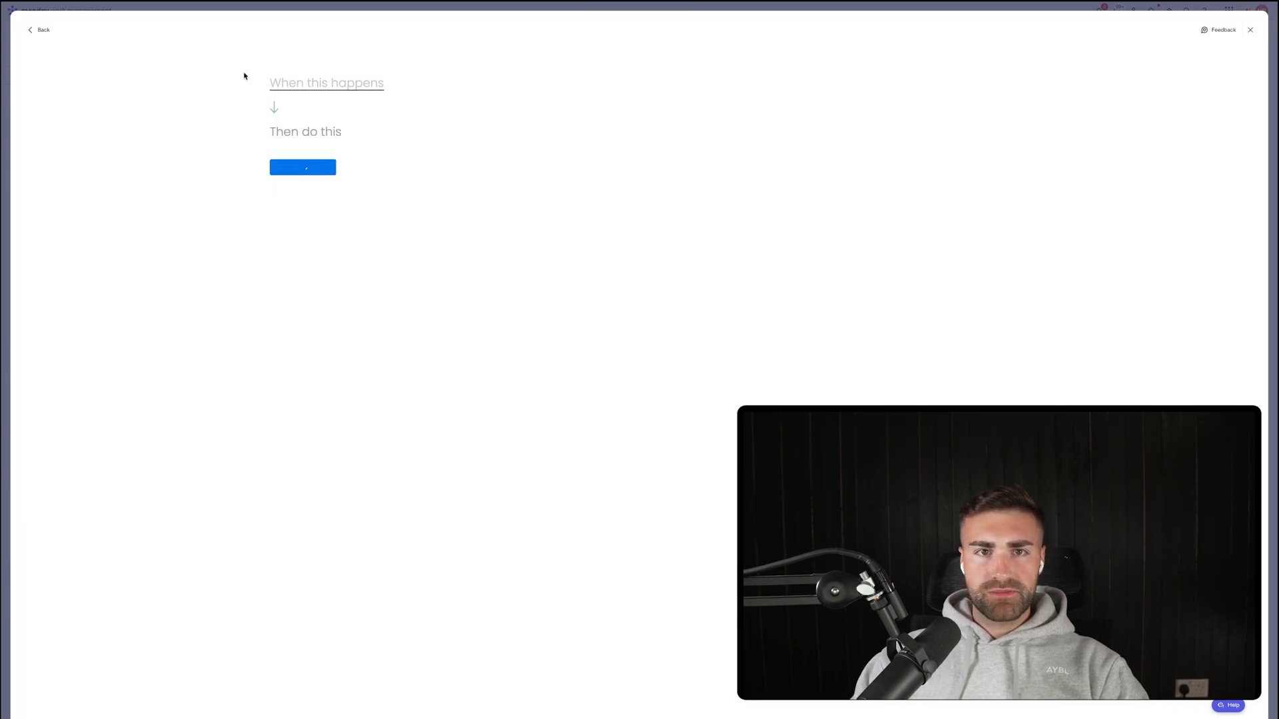
left_click(298, 104)
left_click(313, 126)
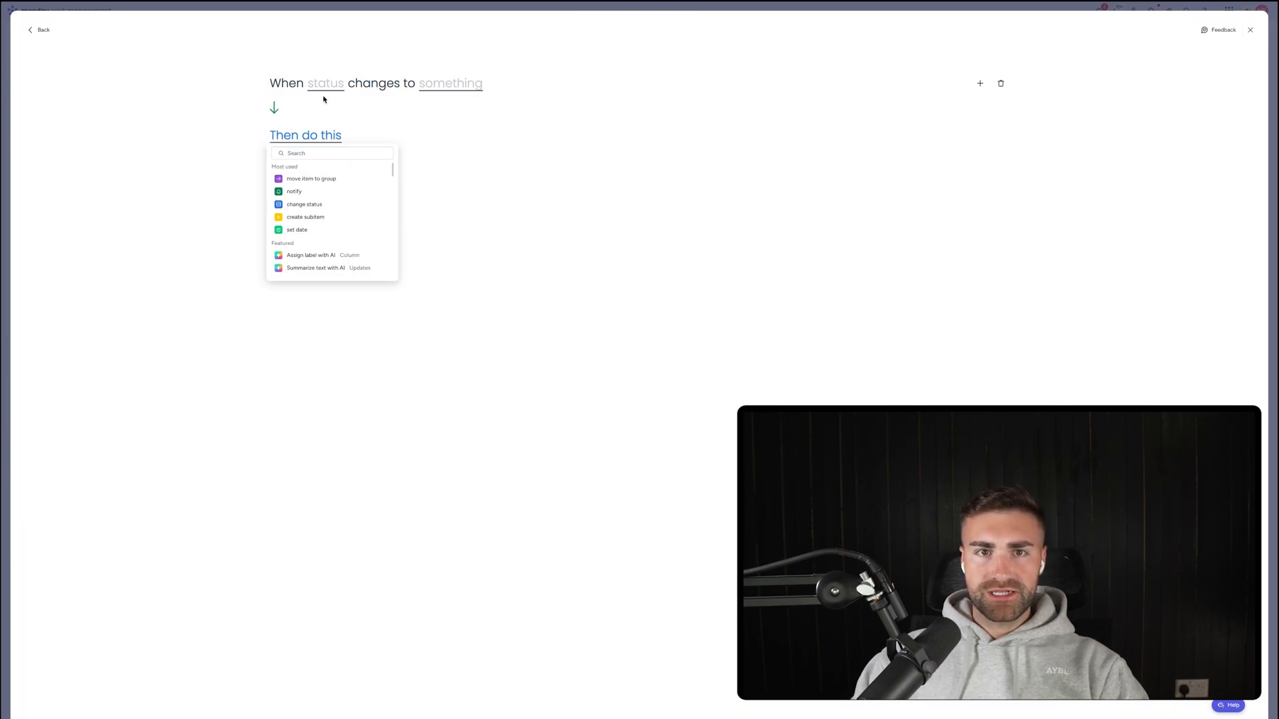
left_click(326, 85)
left_click(333, 116)
left_click(449, 91)
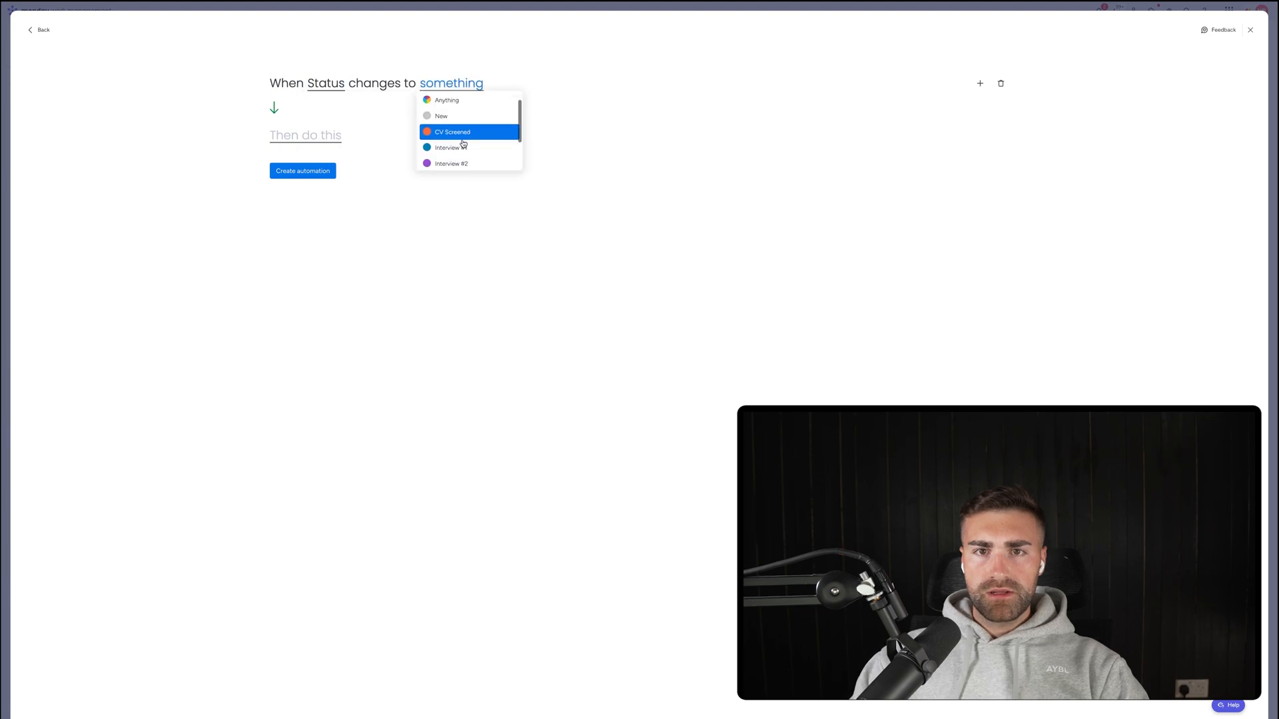
left_click(459, 129)
left_click(307, 132)
left_click(323, 179)
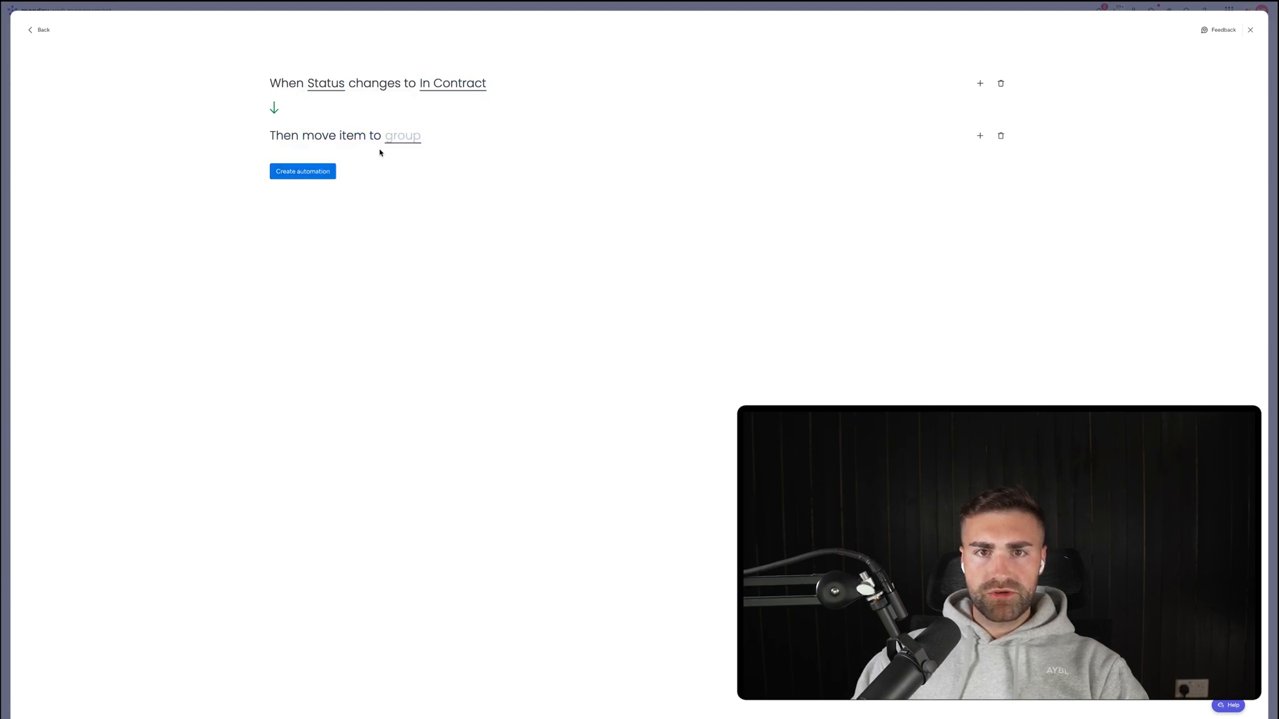
left_click(403, 135)
left_click(410, 183)
left_click(326, 172)
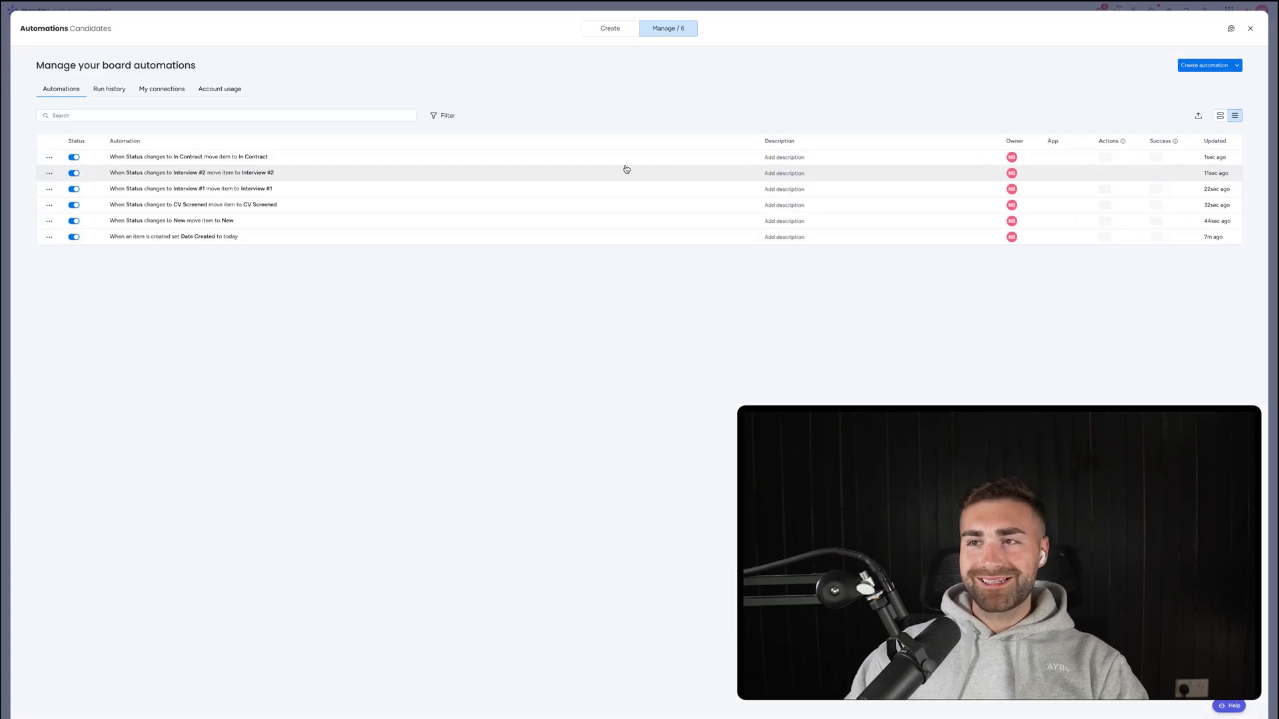
Build an automation: when Status changes to Accepted, move the item to the Accepted group.
left_click(1206, 64)
left_click(356, 83)
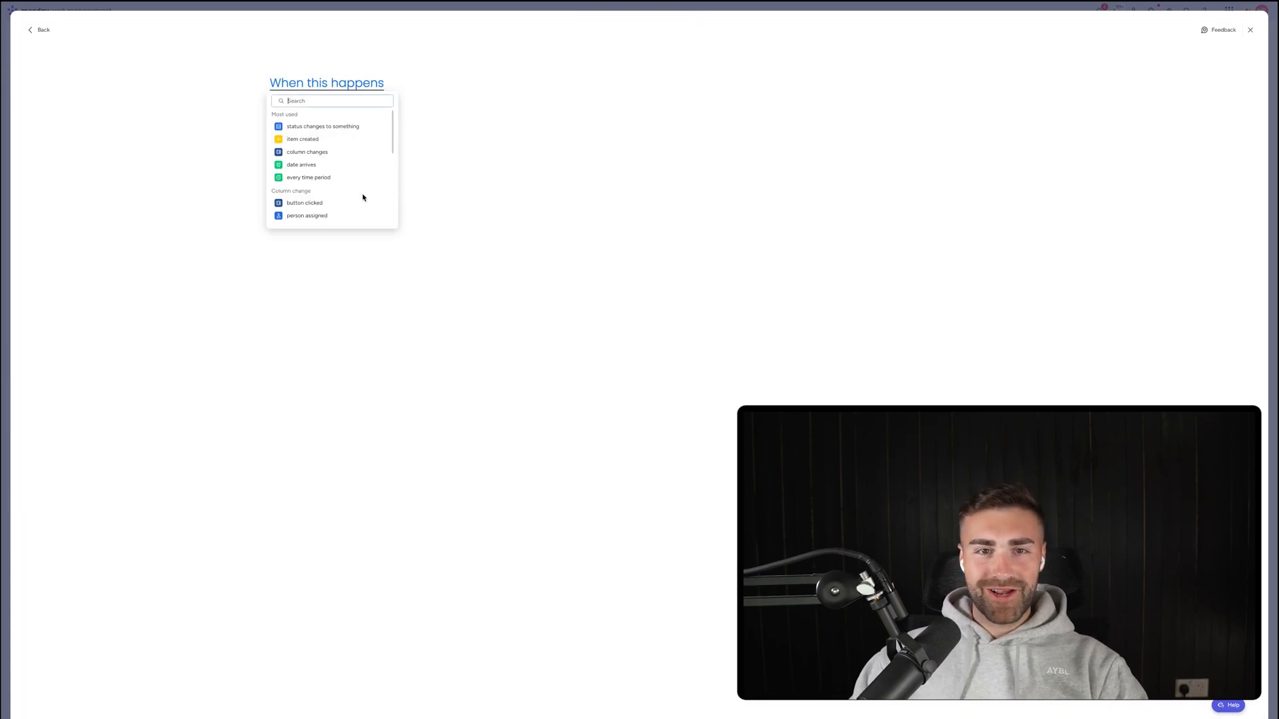
left_click(320, 118)
left_click(324, 84)
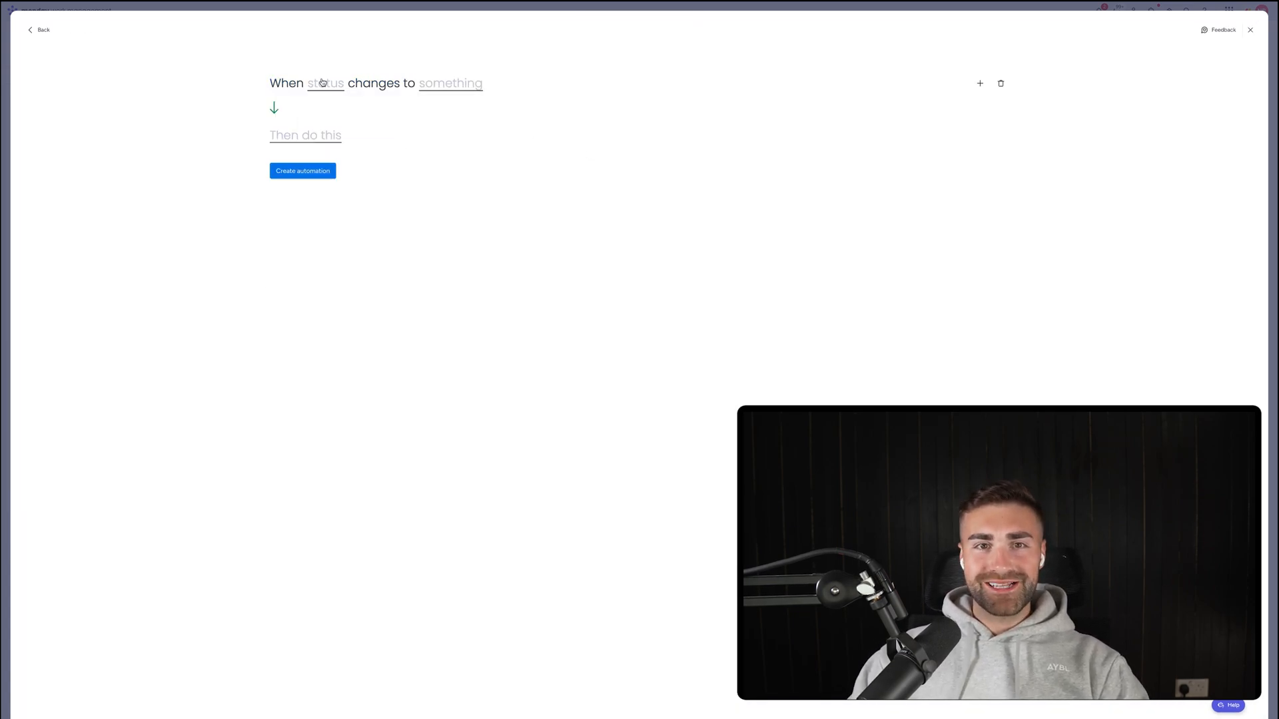
left_click(325, 84)
left_click(338, 115)
left_click(451, 84)
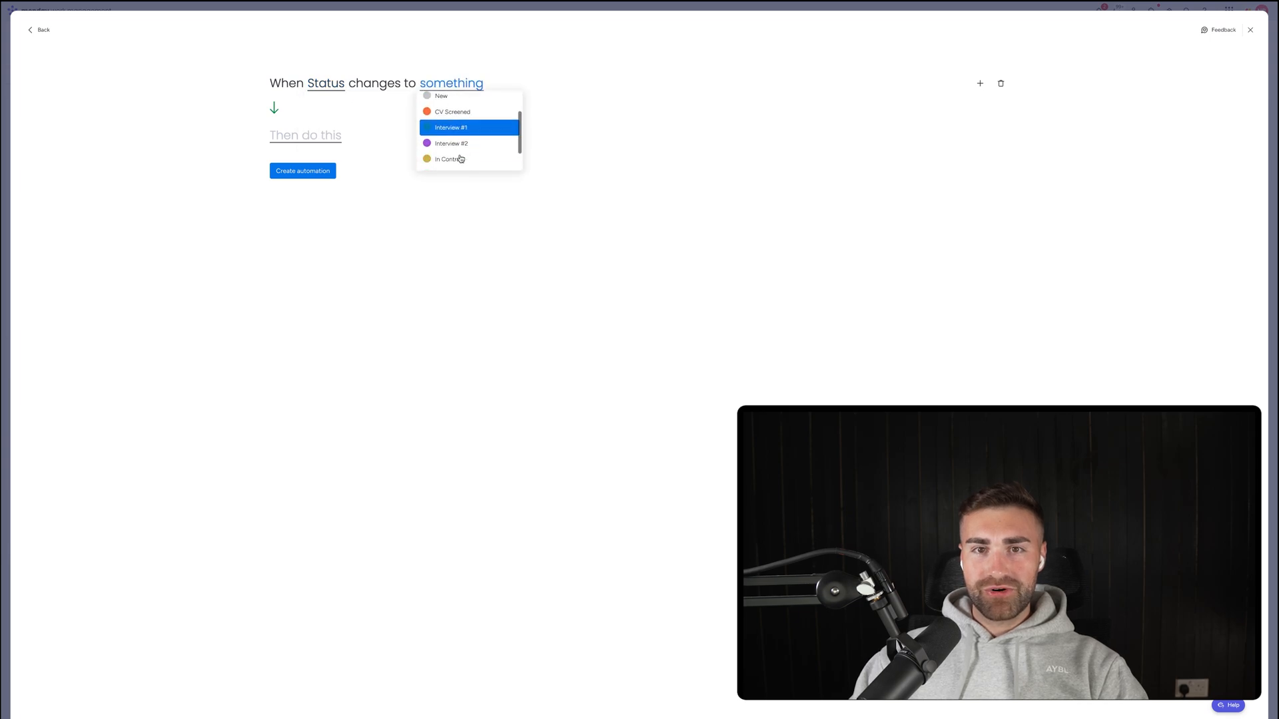
scroll(460, 130, "down", 2)
left_click(456, 146)
left_click(325, 136)
left_click(320, 178)
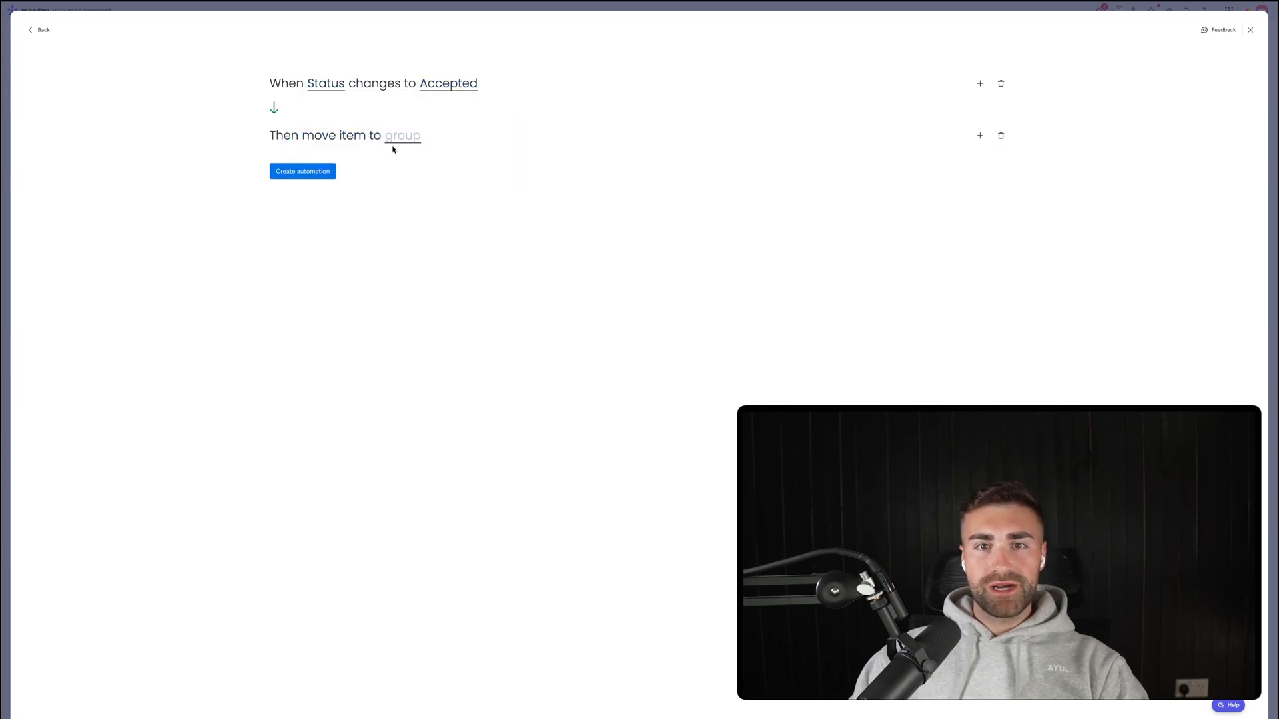
left_click(402, 136)
scroll(420, 180, "down", 3)
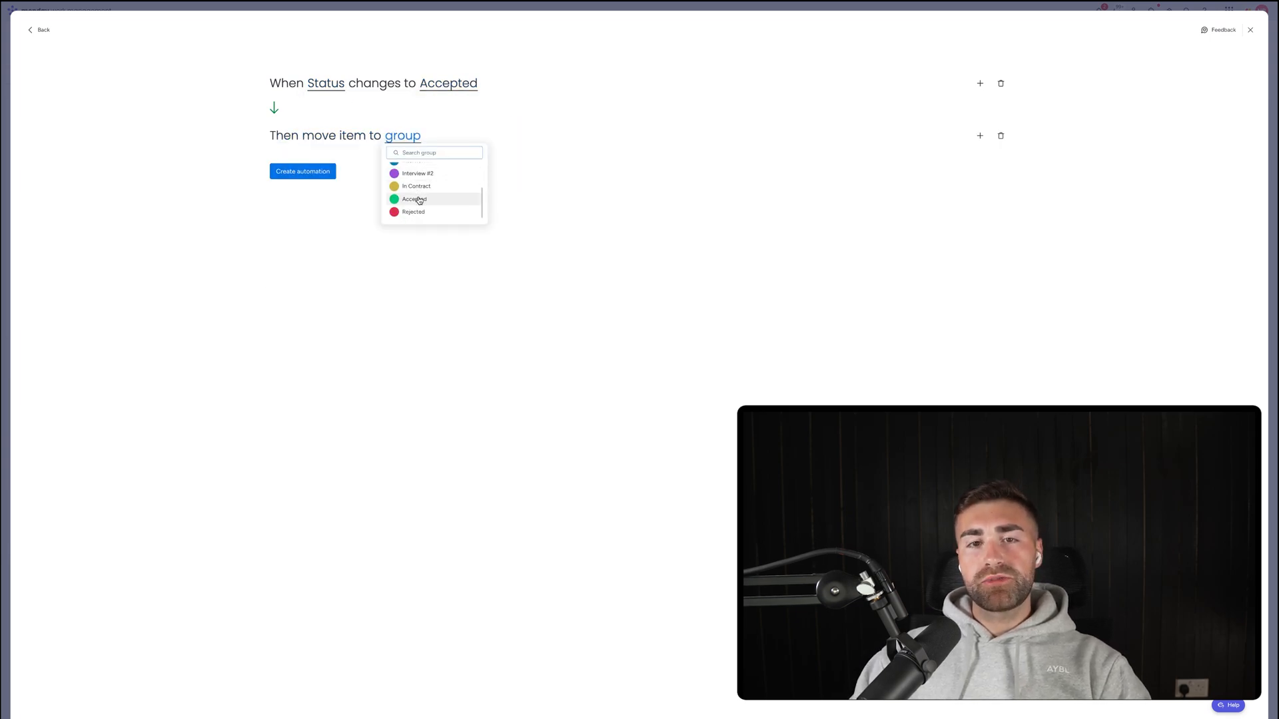
left_click(417, 200)
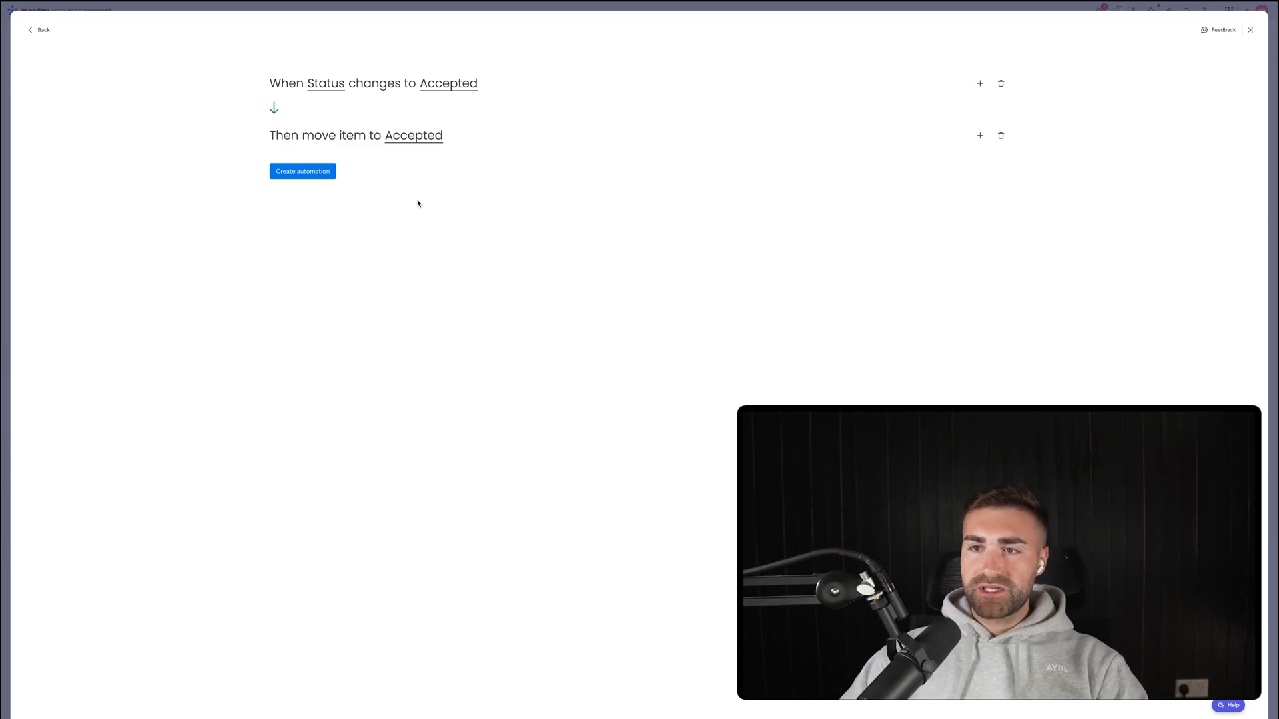
Add a second action setting Date Closed to today and create the automation.
left_click(980, 136)
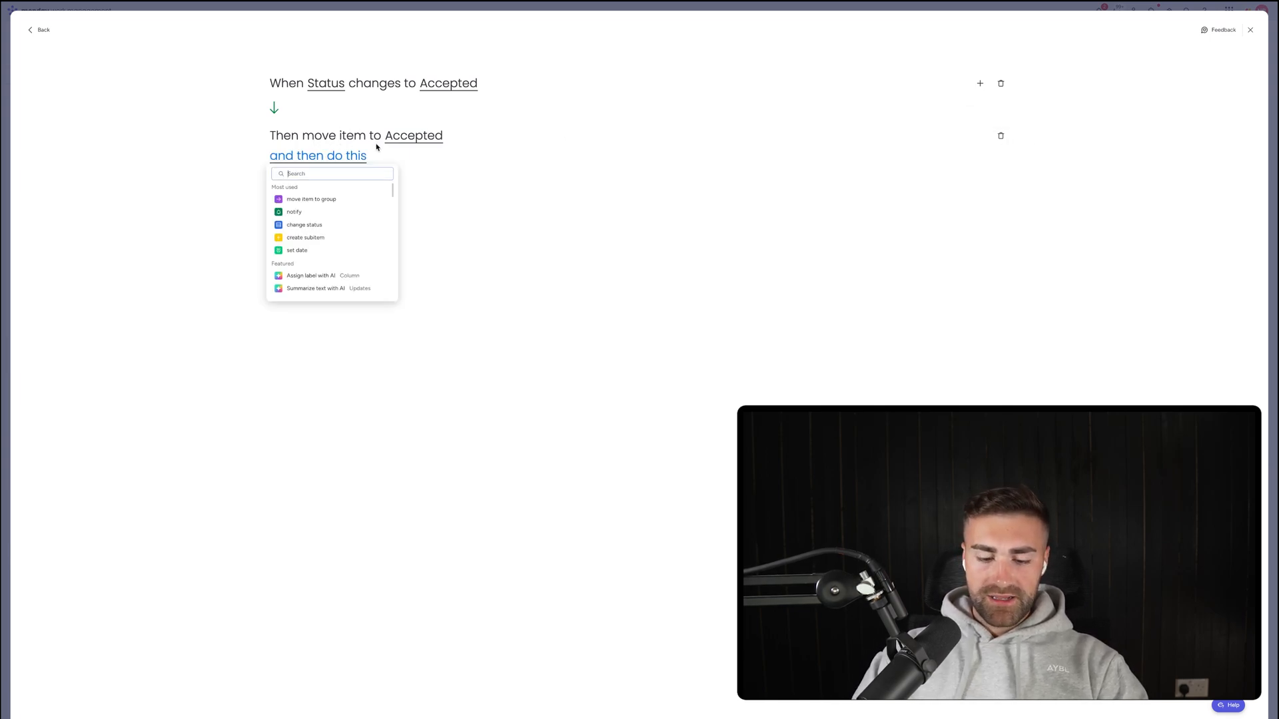
type("set date")
left_click(345, 200)
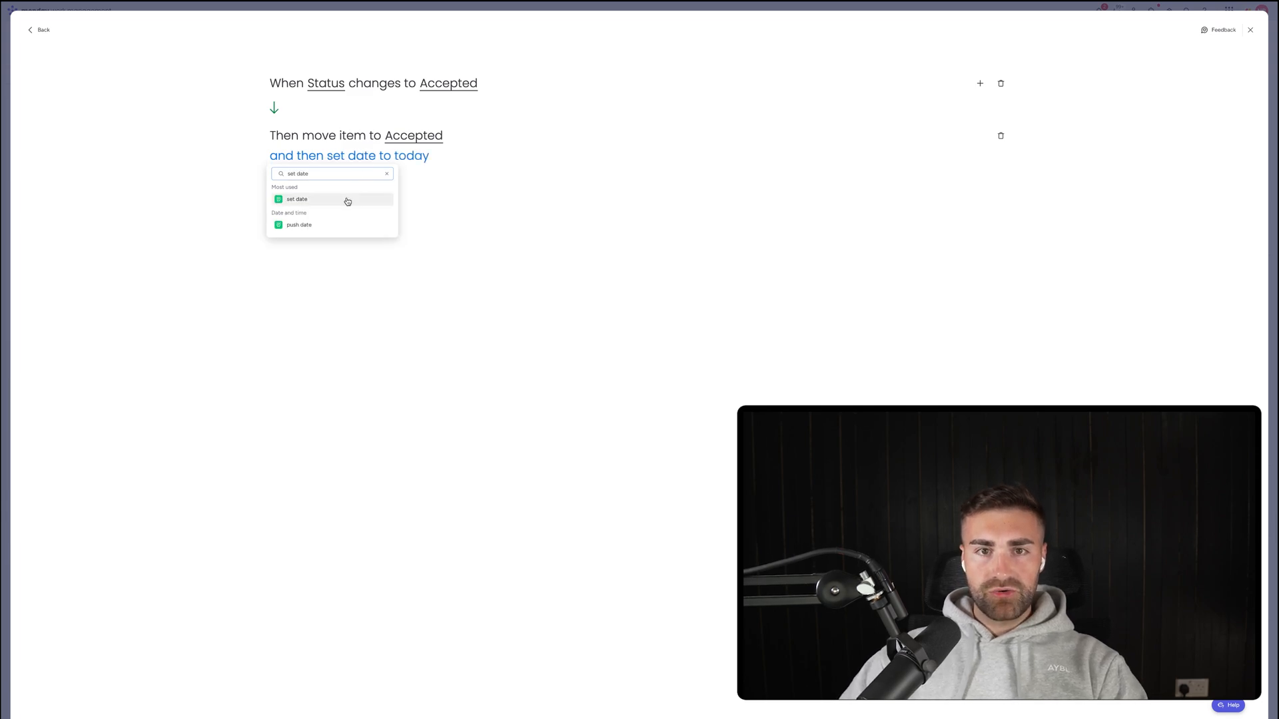
left_click(363, 158)
left_click(375, 205)
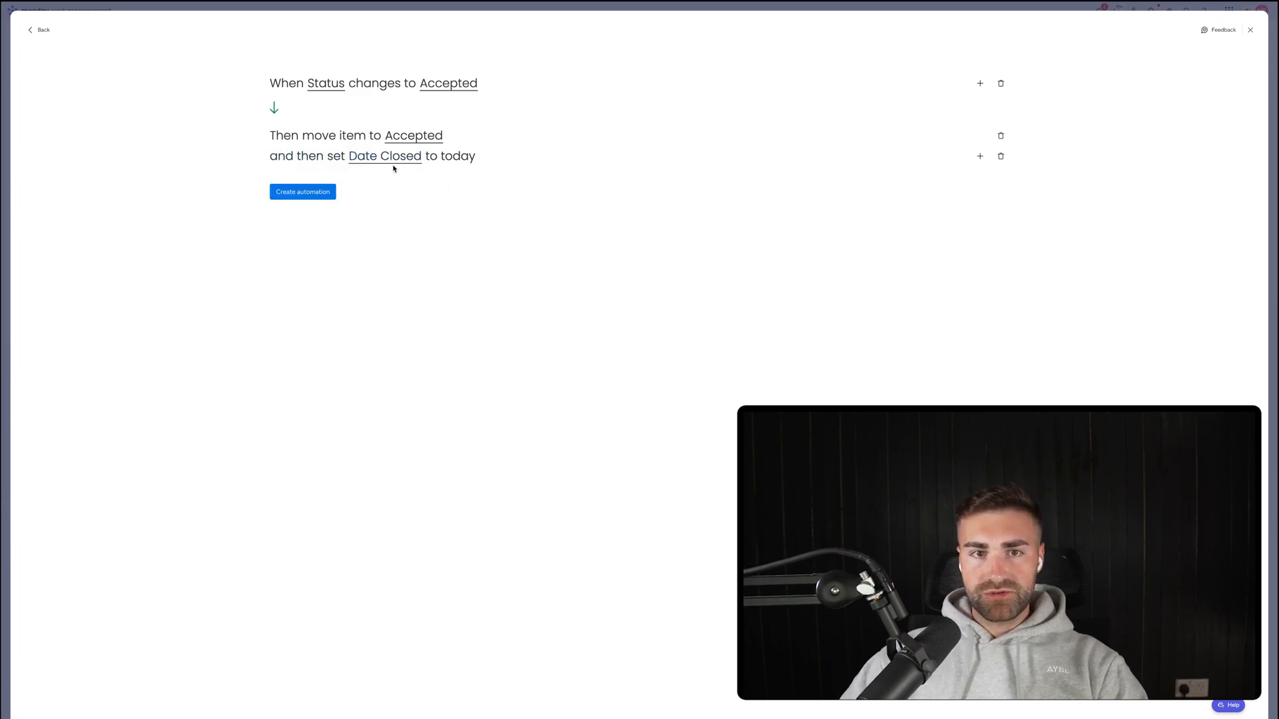
left_click(300, 191)
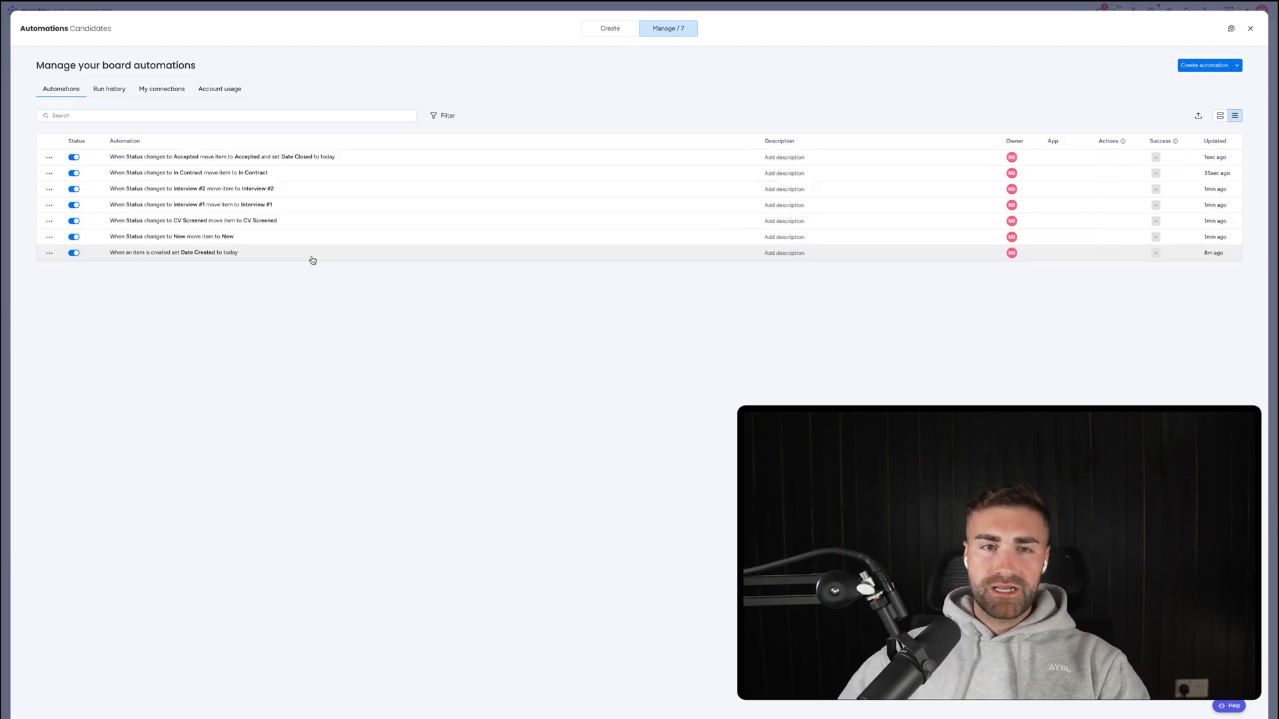
Build an automation: when Status changes to Rejected, move the item to the Rejected group.
left_click(1179, 67)
left_click(332, 91)
left_click(319, 126)
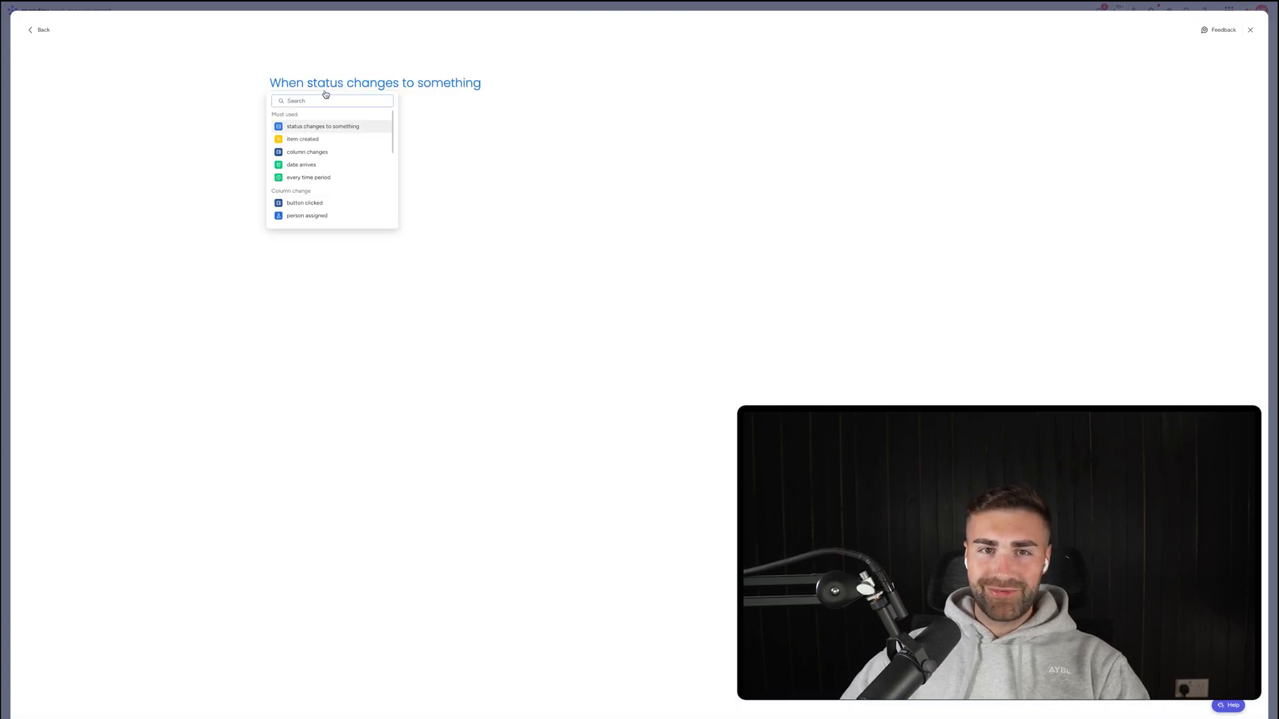
left_click(327, 87)
left_click(328, 114)
left_click(474, 84)
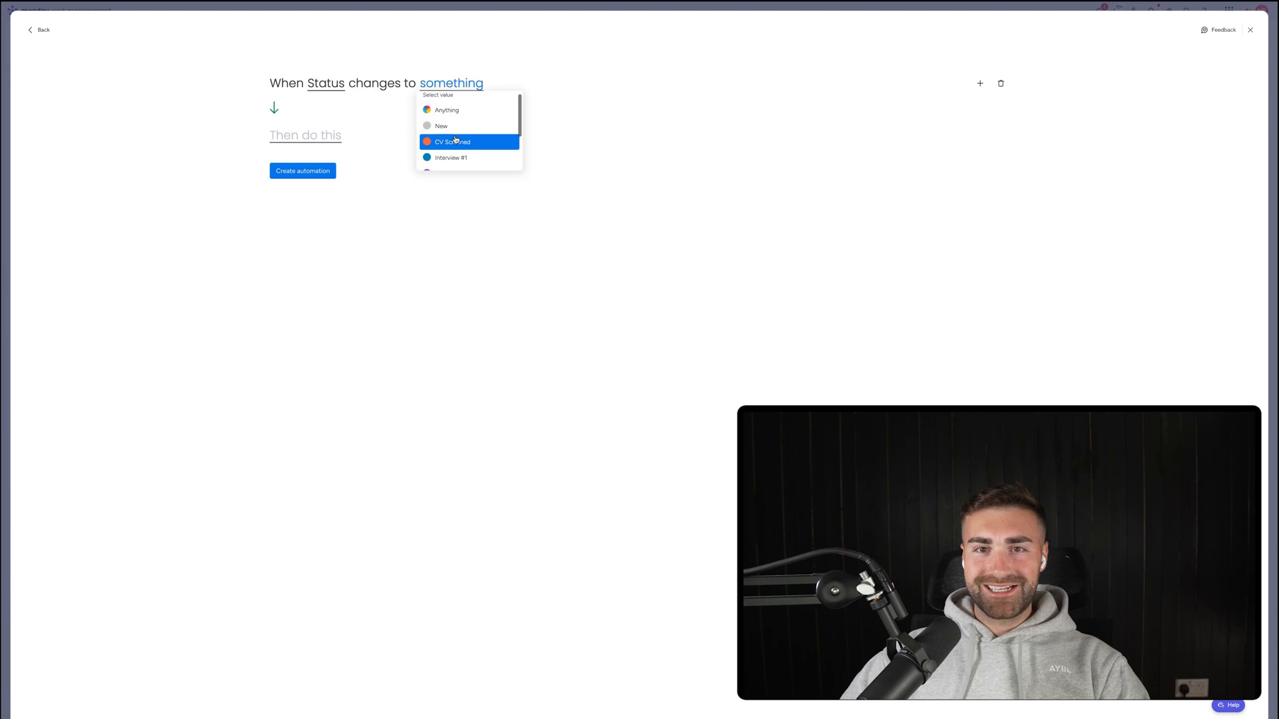
left_click(445, 163)
left_click(305, 135)
left_click(333, 171)
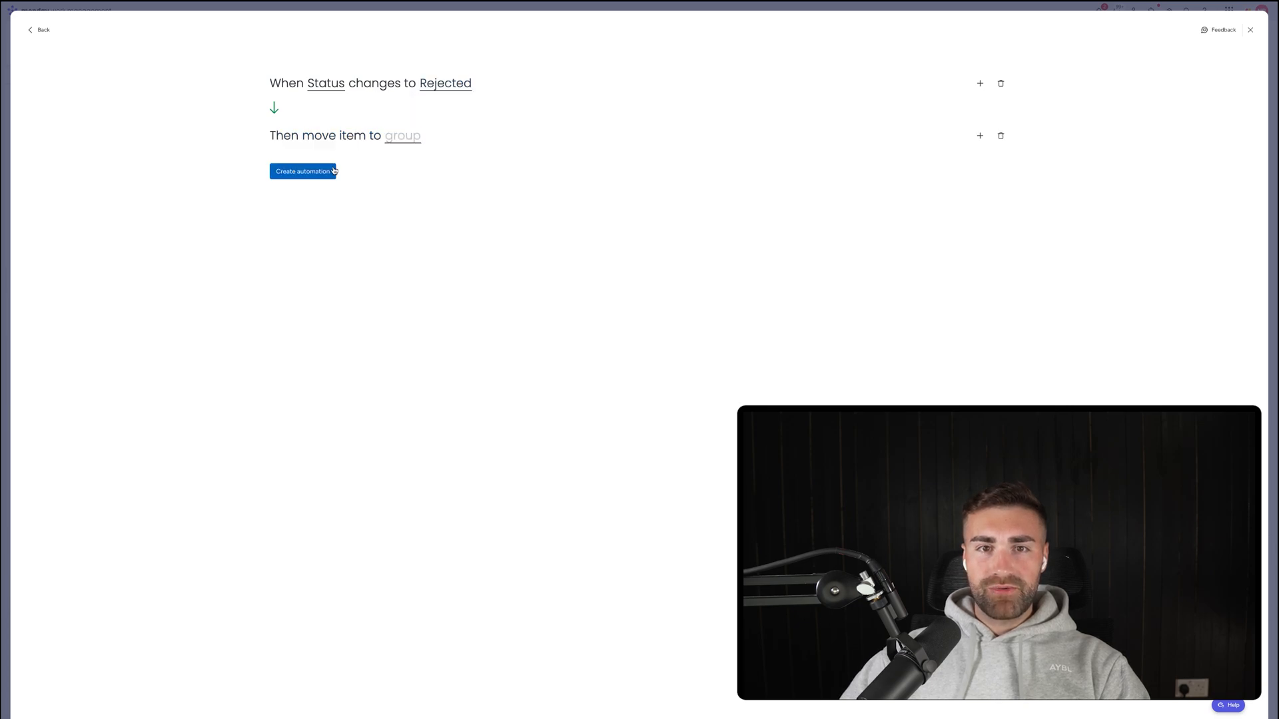
left_click(403, 135)
left_click(422, 211)
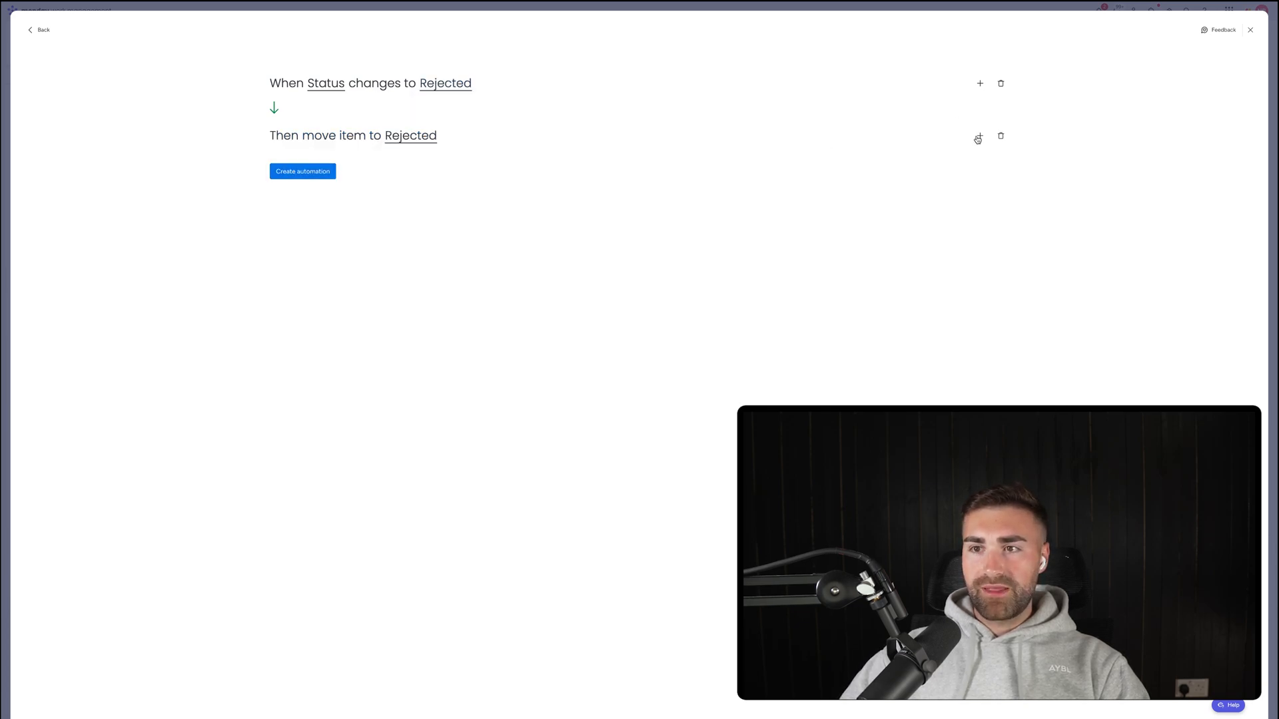
Add a second action setting Date Closed to today and create the automation.
left_click(979, 136)
type("set d")
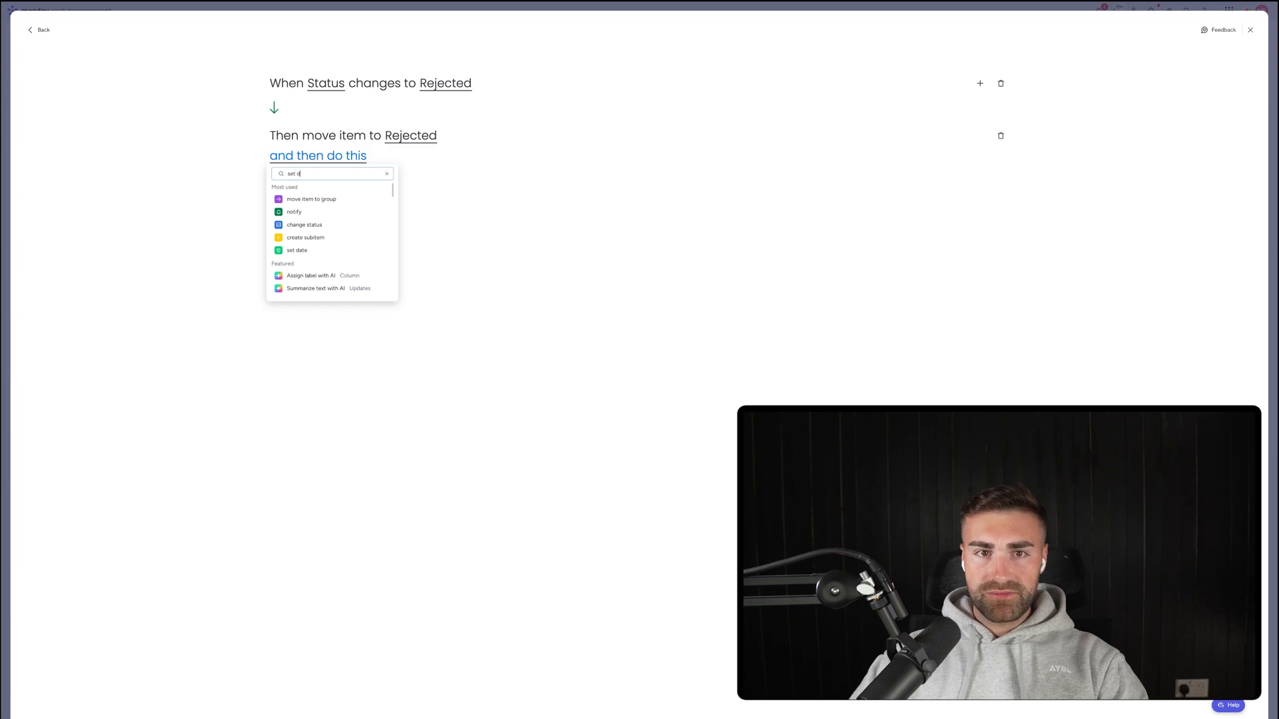
type("ate")
left_click(342, 200)
left_click(358, 157)
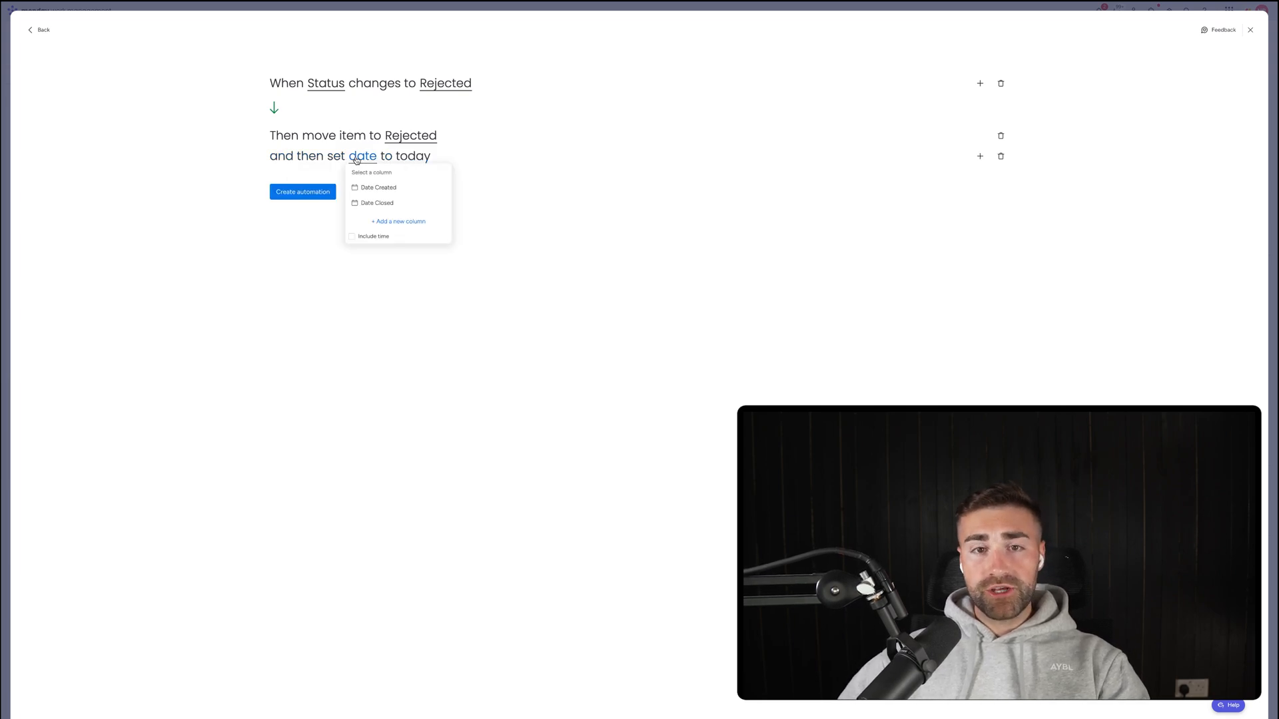
left_click(371, 203)
left_click(300, 199)
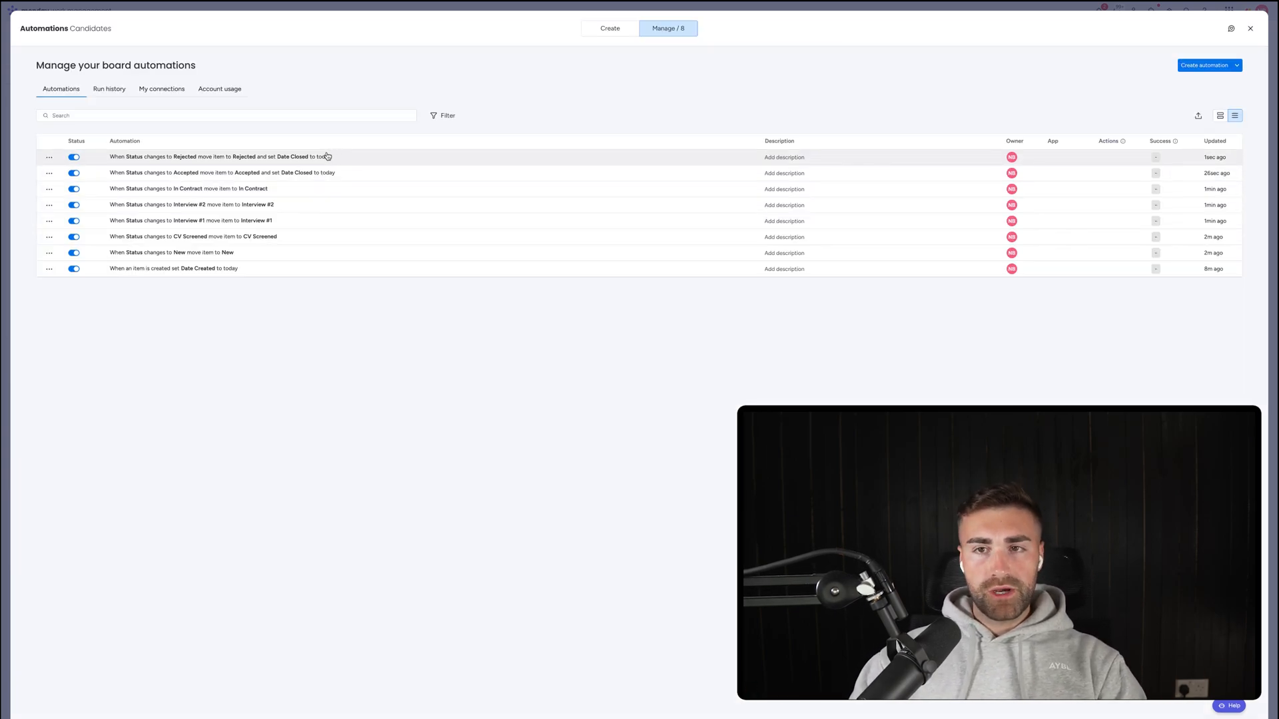
Close the automations window and set Item 3's status to Accepted.
key("Escape")
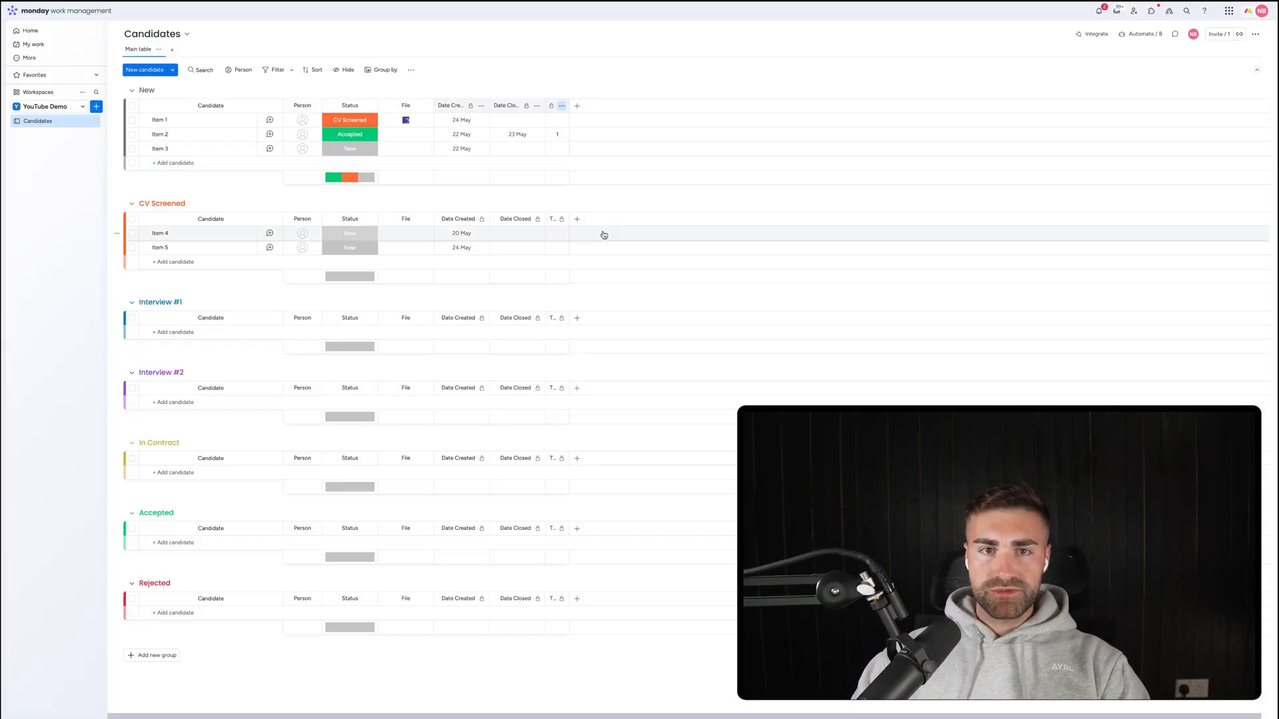
left_click(366, 148)
left_click(303, 254)
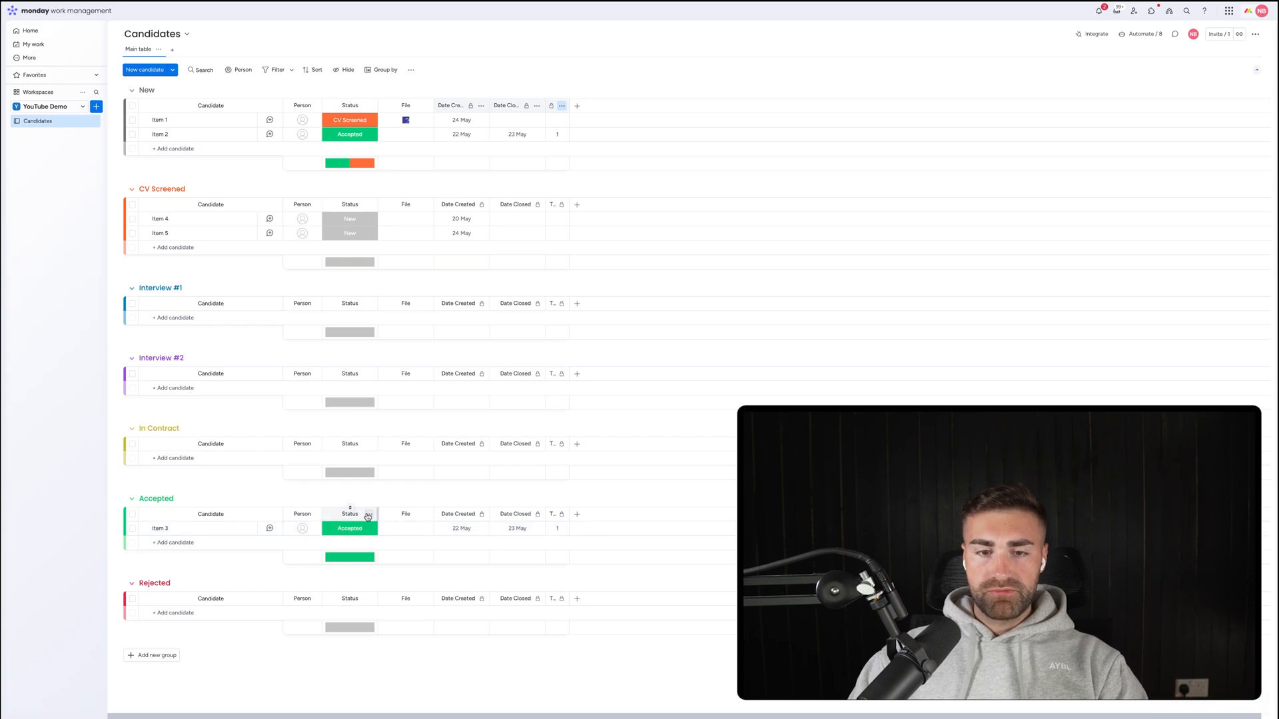
Hide the Status column summary bars in every group.
left_click(370, 518)
mouse_move(400, 519)
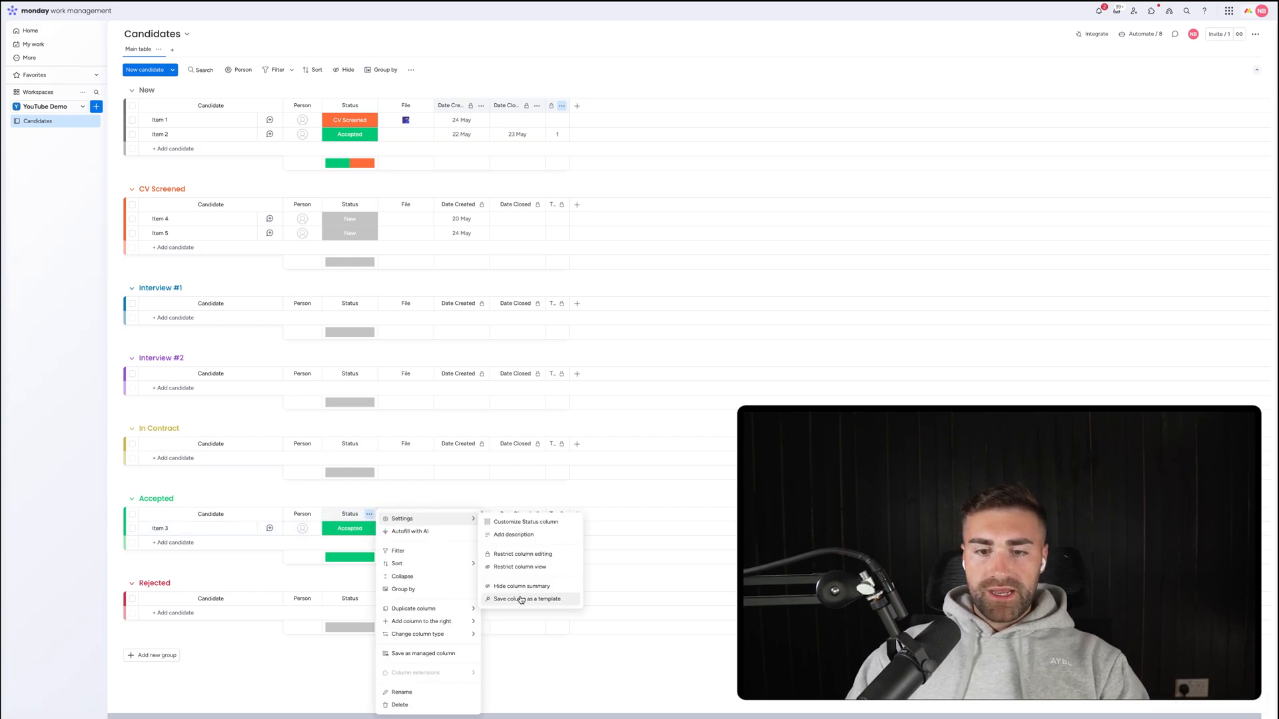
left_click(519, 592)
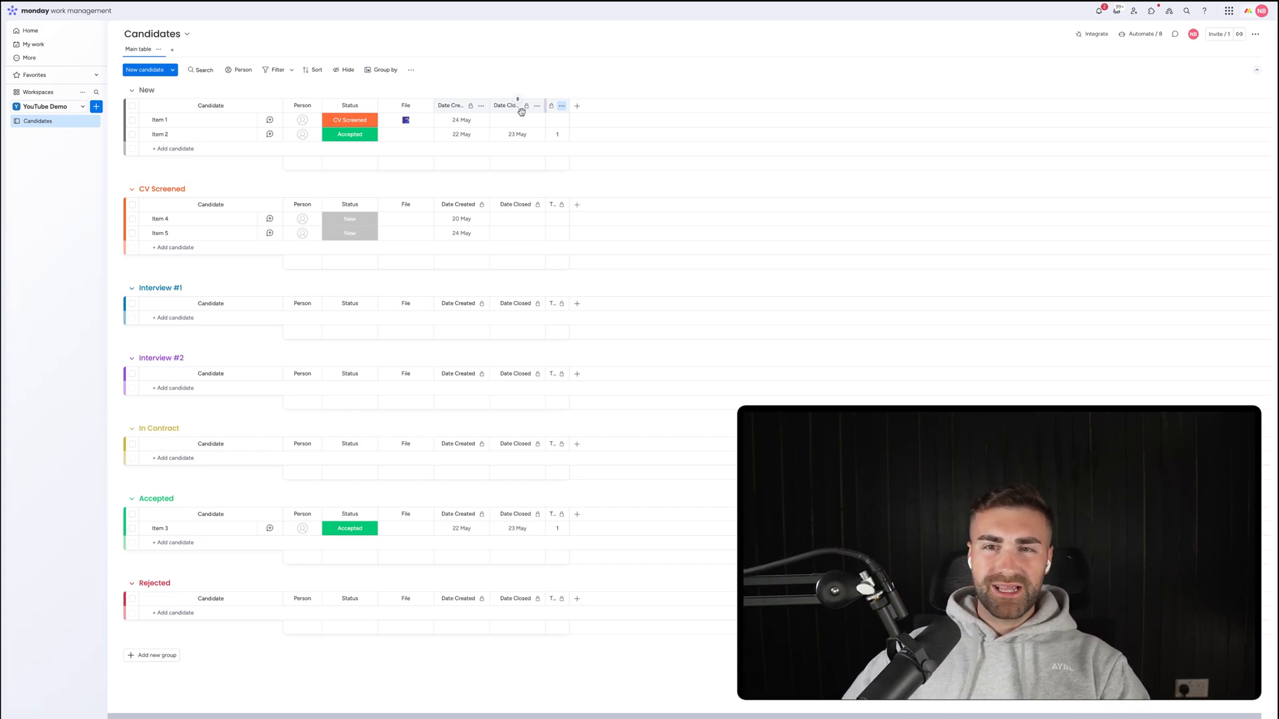
left_click(577, 107)
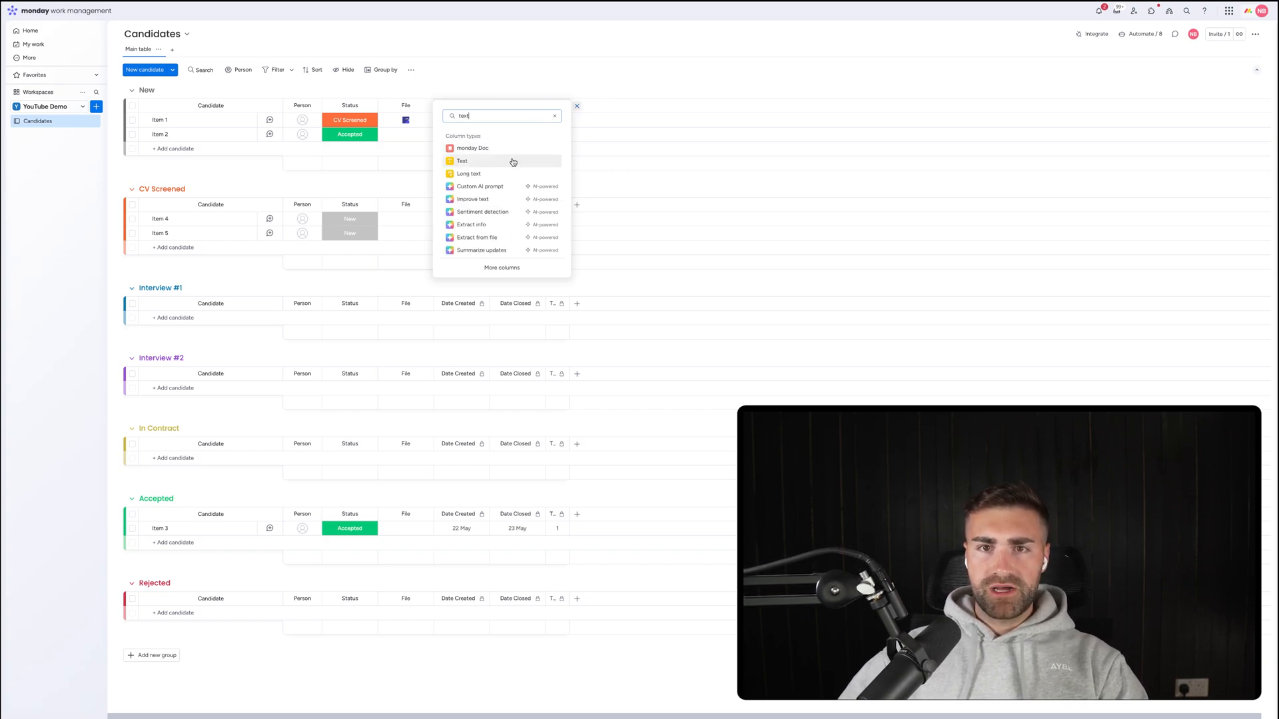
Add a Text column named First Name.
left_click(513, 164)
left_click(596, 107)
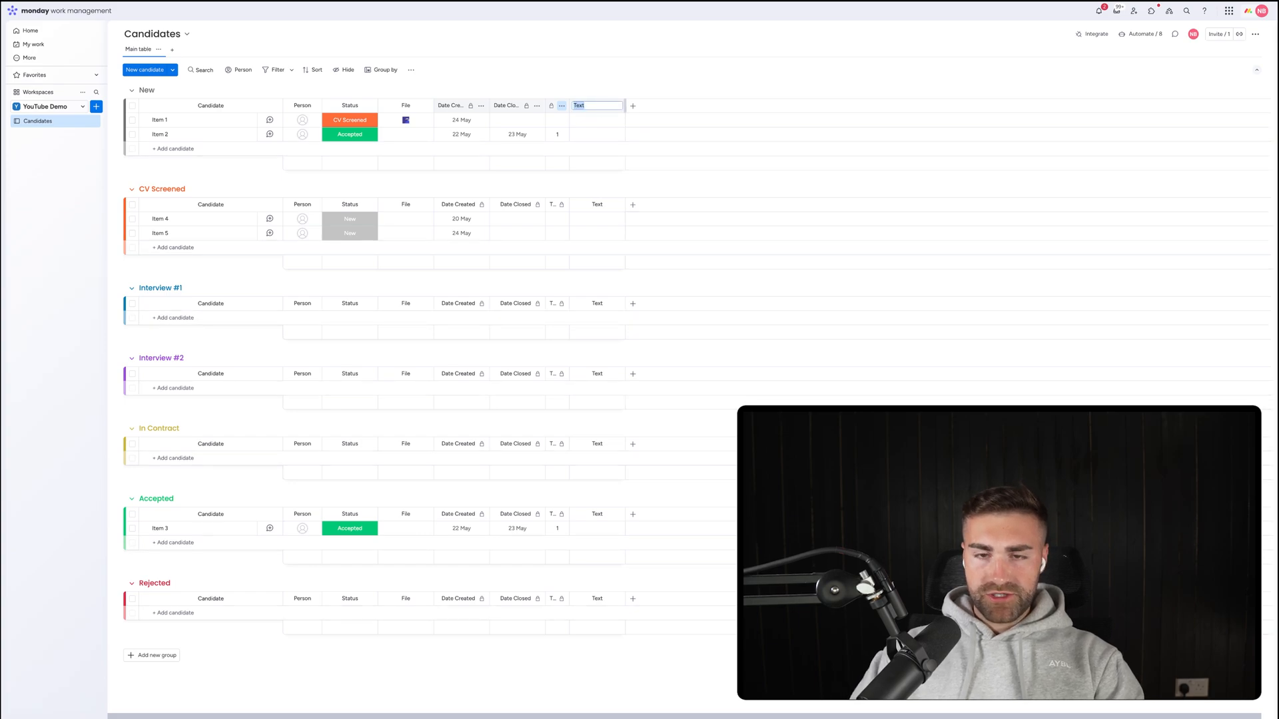
type("First Name")
key("Return")
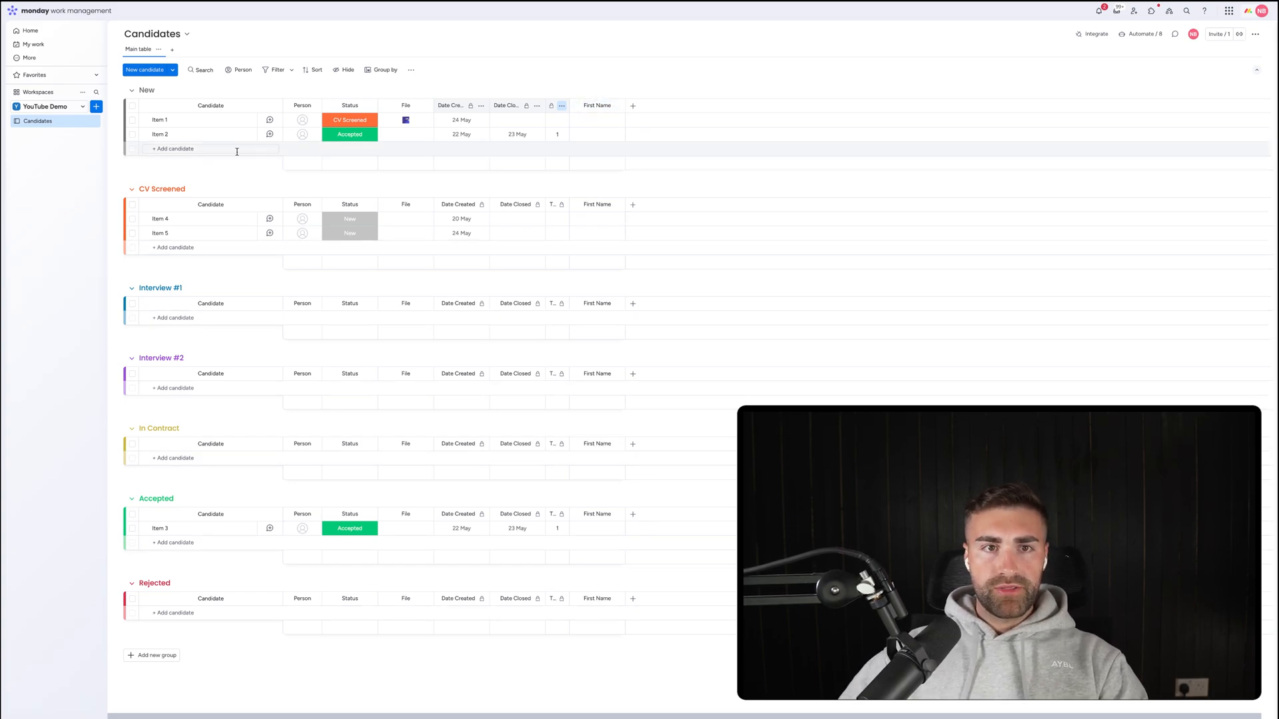
Rename Item 1 to the candidate's full name, fill their first name, and place First Name after Status.
left_click(166, 120)
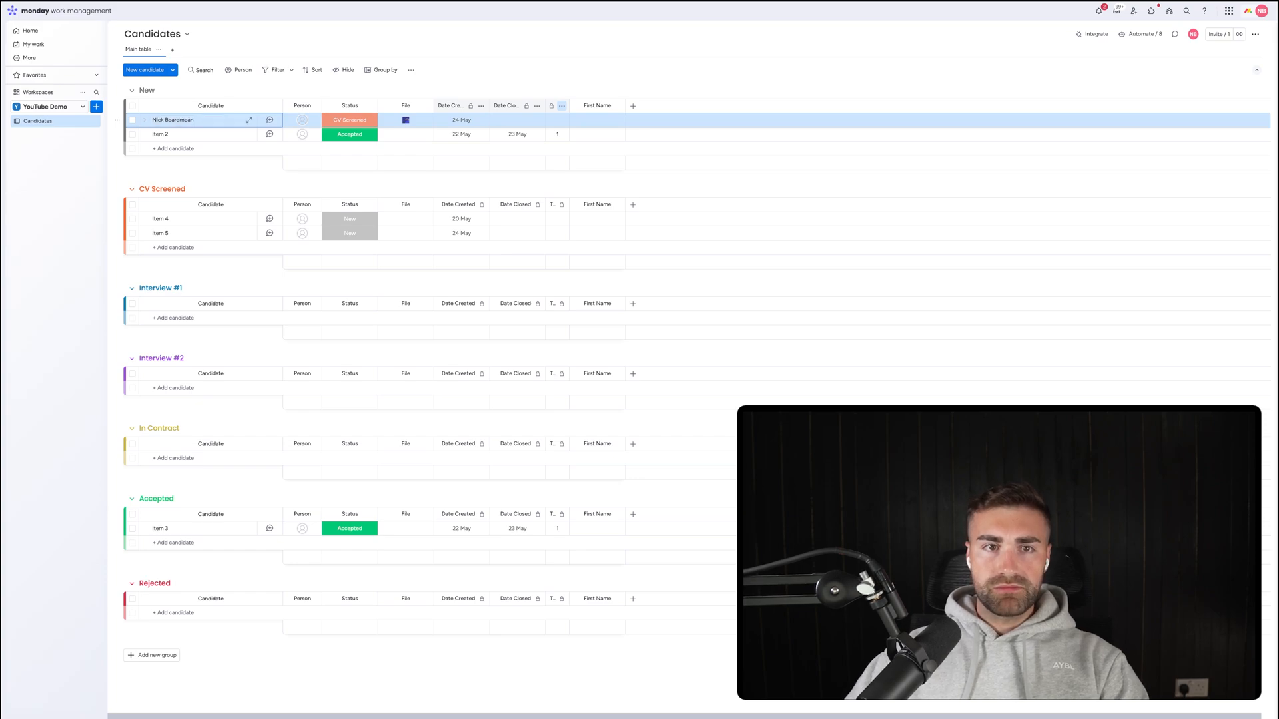
key("Return")
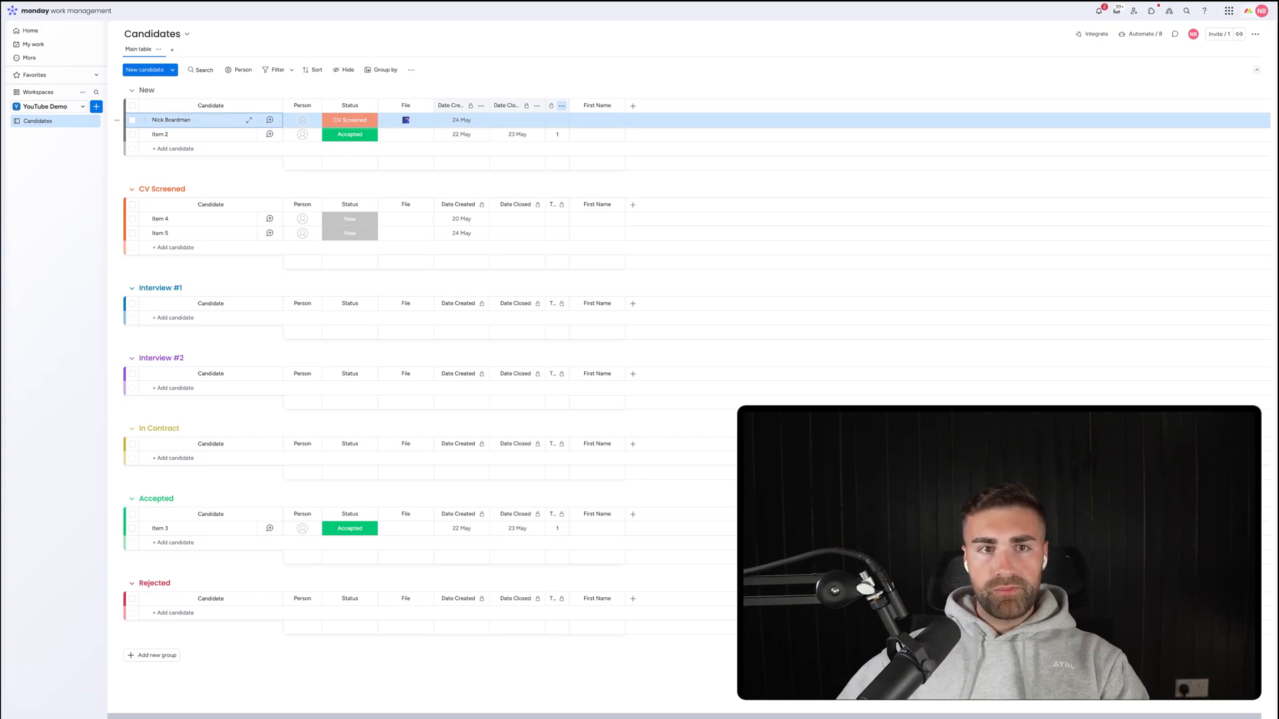
left_click(591, 119)
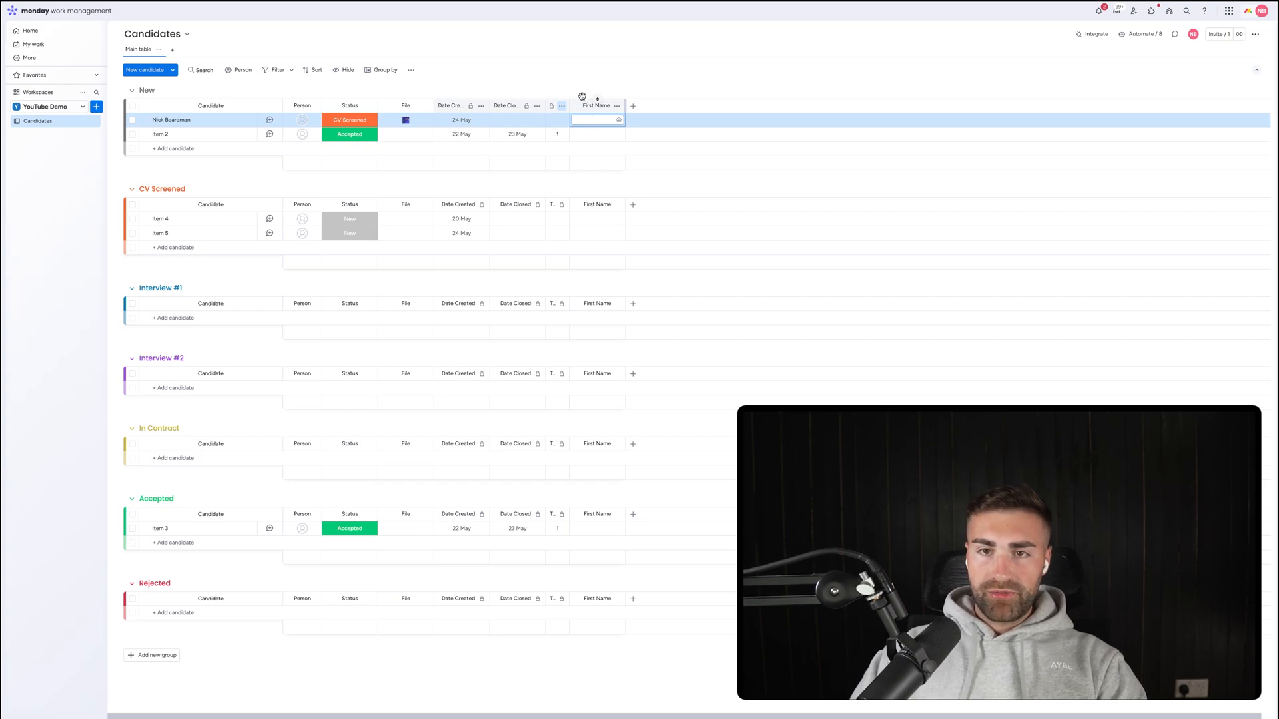
key("Return")
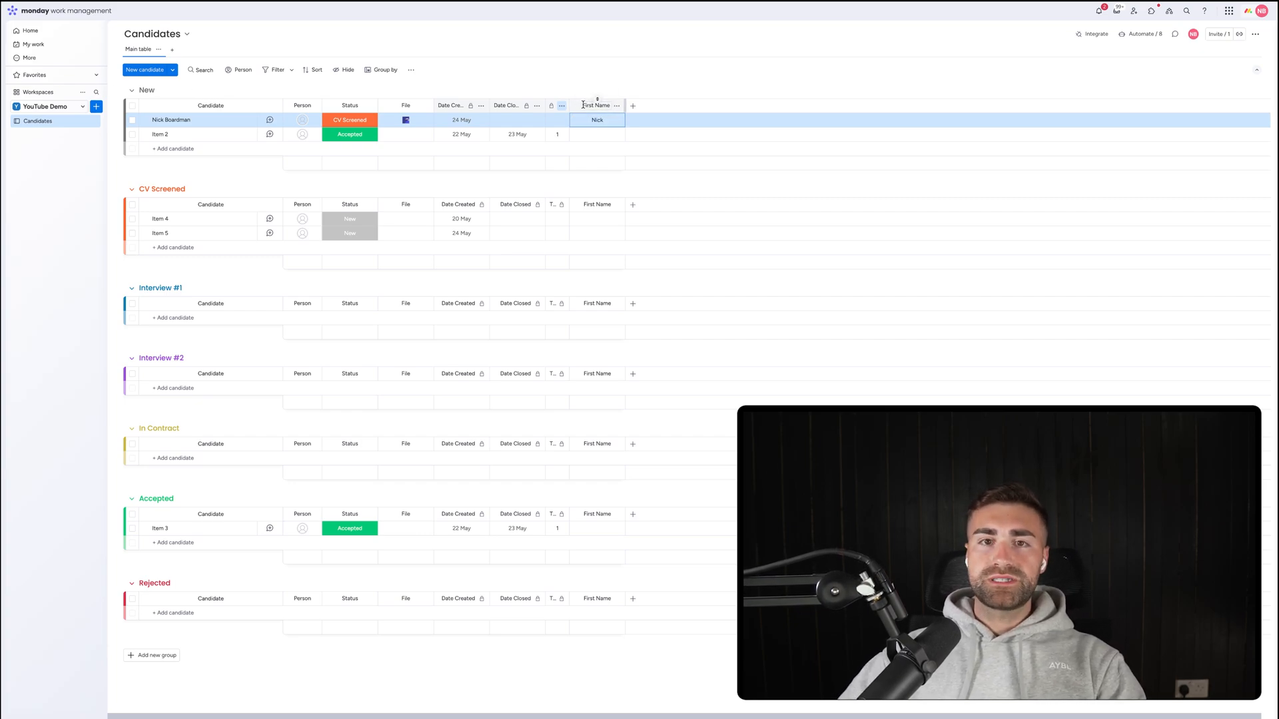
left_click_drag(579, 103, 407, 105)
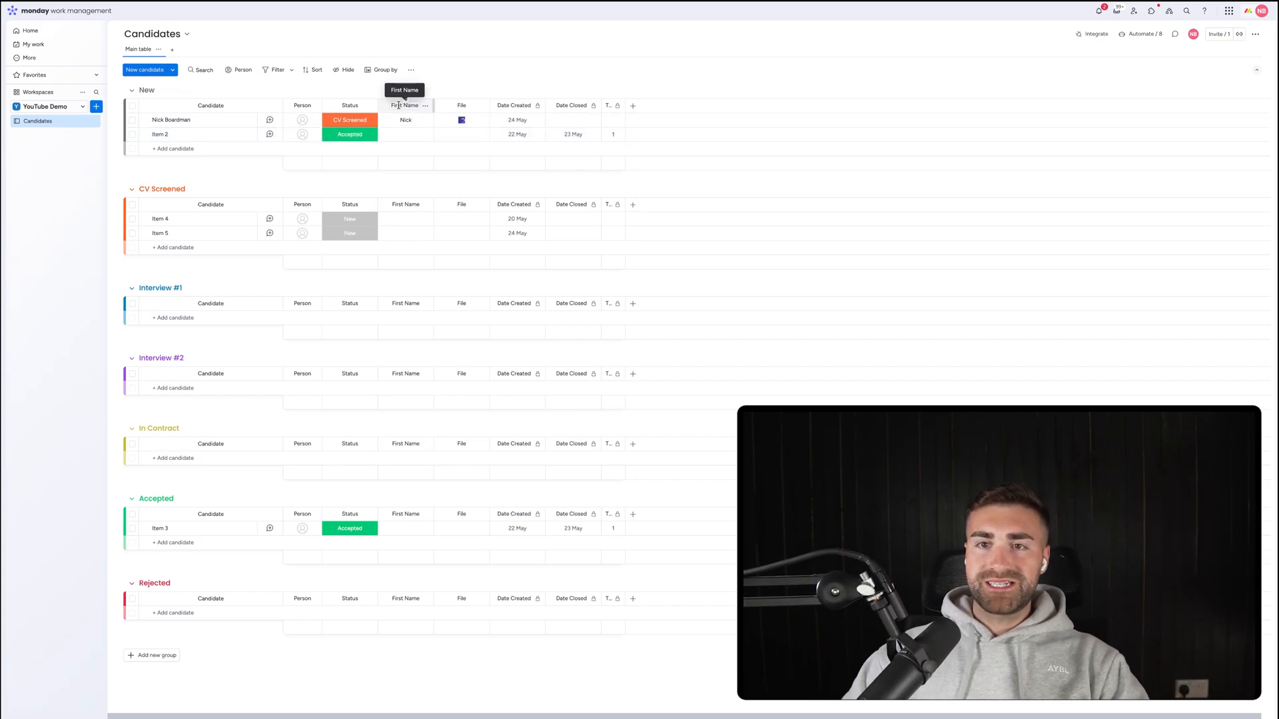
Add a Text column named Last Name right after First Name.
left_click(633, 105)
type("t")
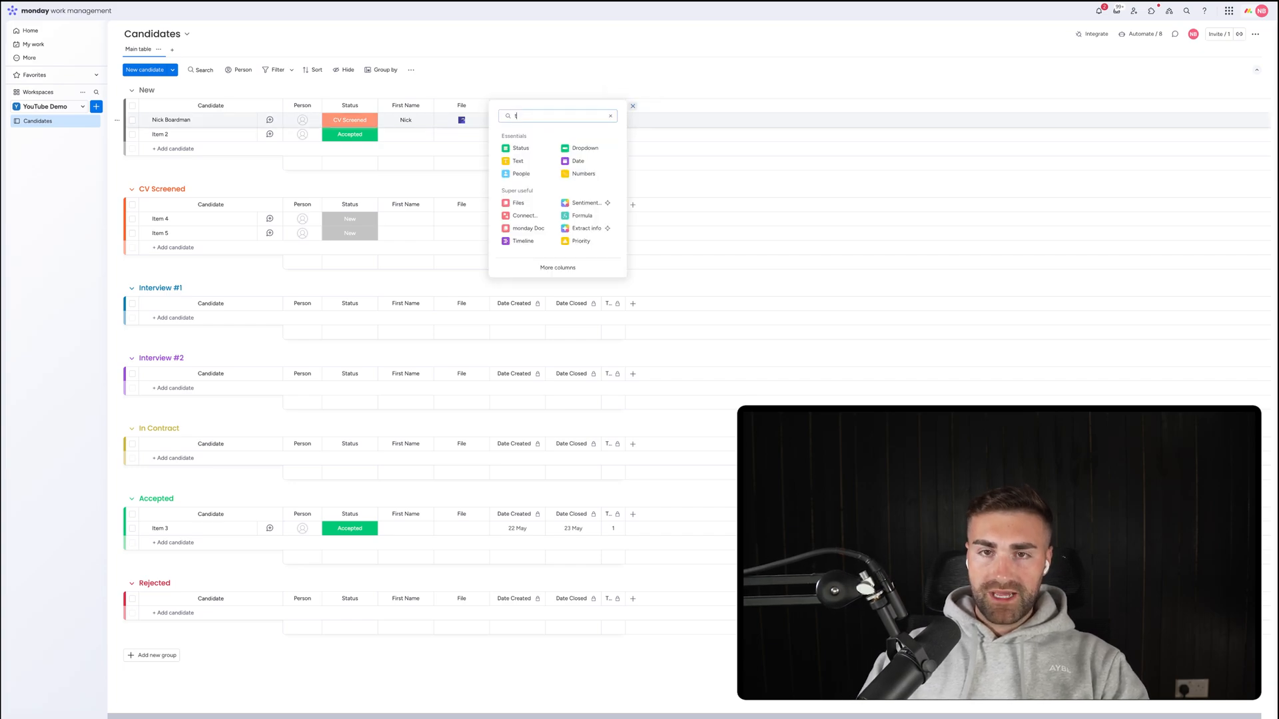
type("ext")
left_click(600, 148)
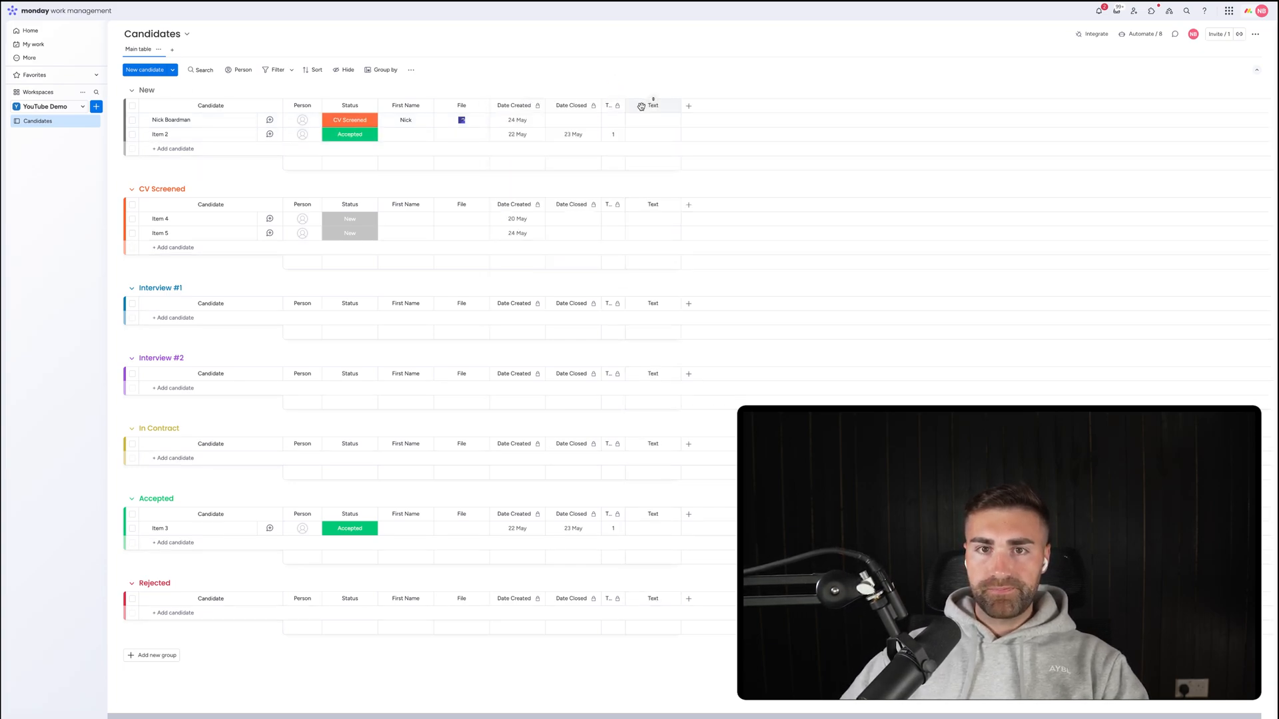
left_click_drag(641, 106, 466, 106)
left_click(465, 106)
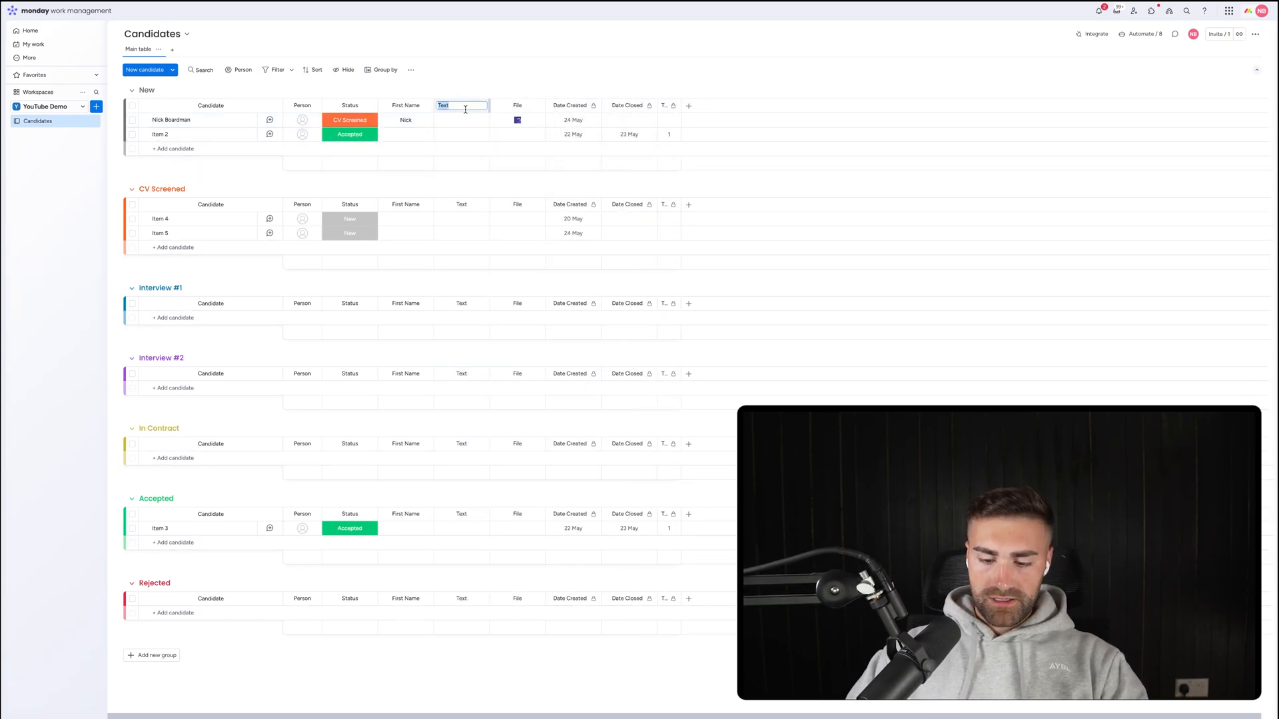
type("Last Name")
key("Return")
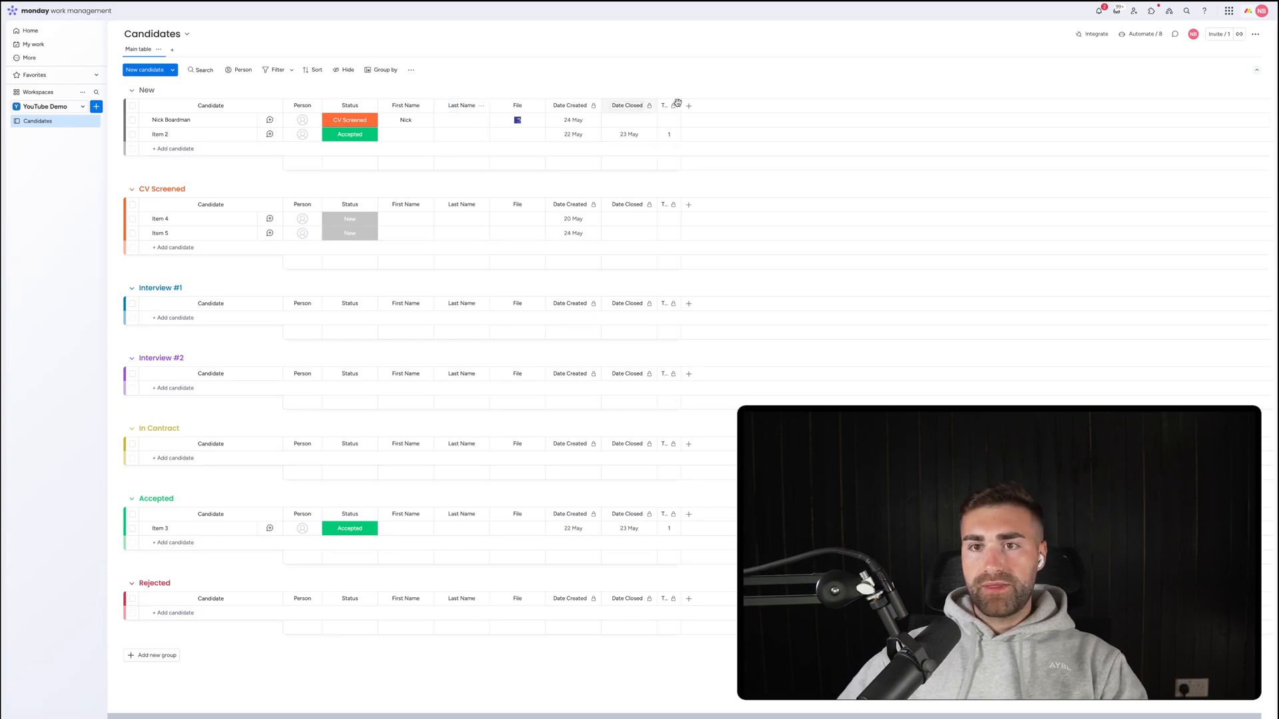
Add Email and Phone columns and place them after Last Name.
left_click(688, 105)
type("email")
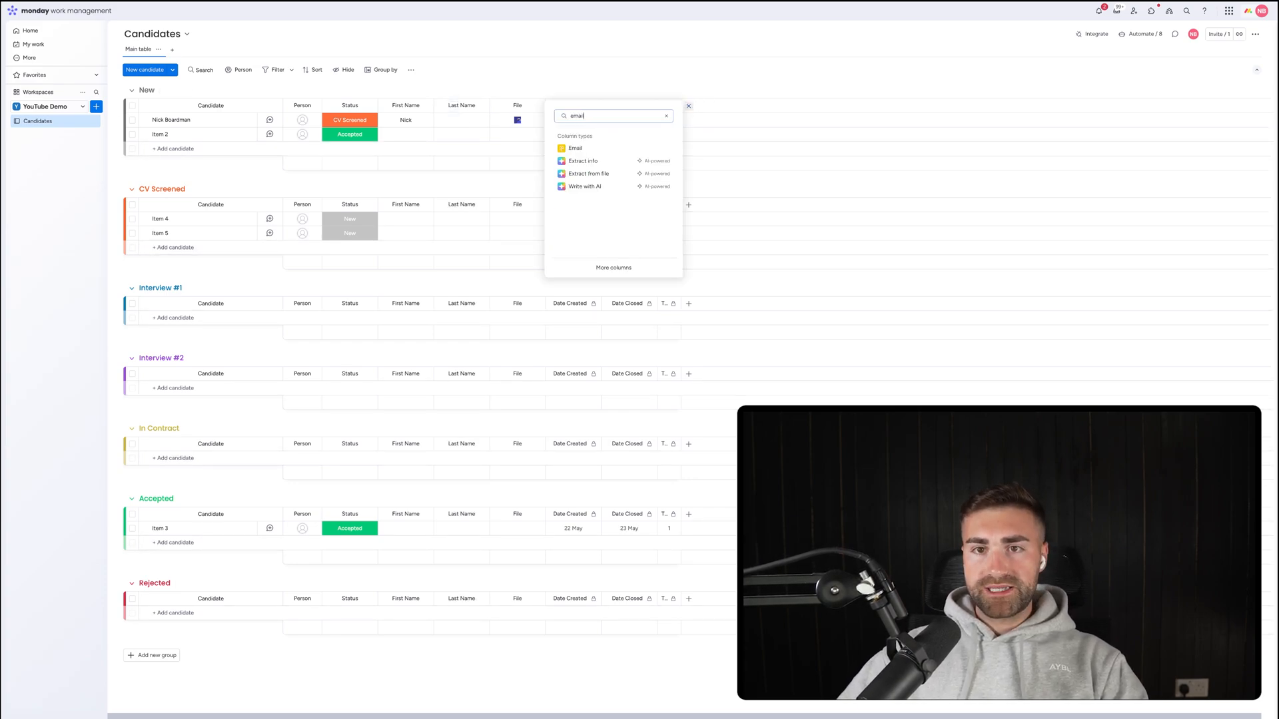
left_click(575, 148)
left_click(744, 105)
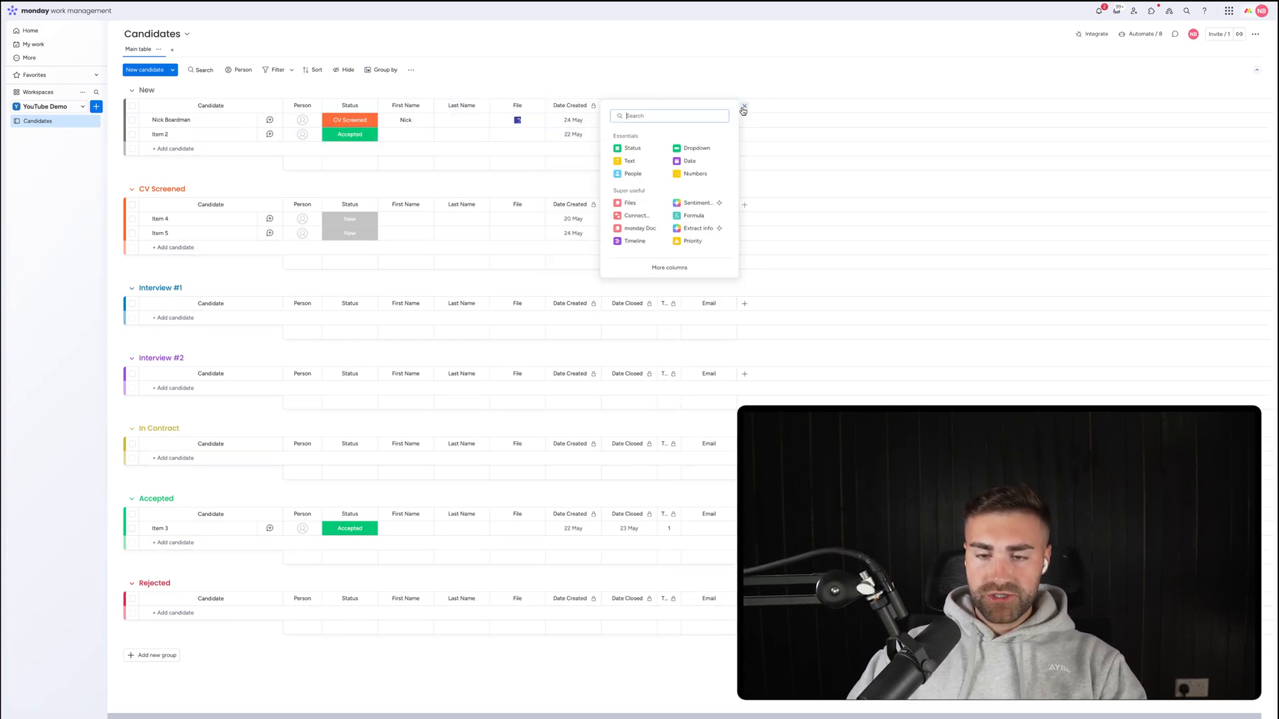
type("phone")
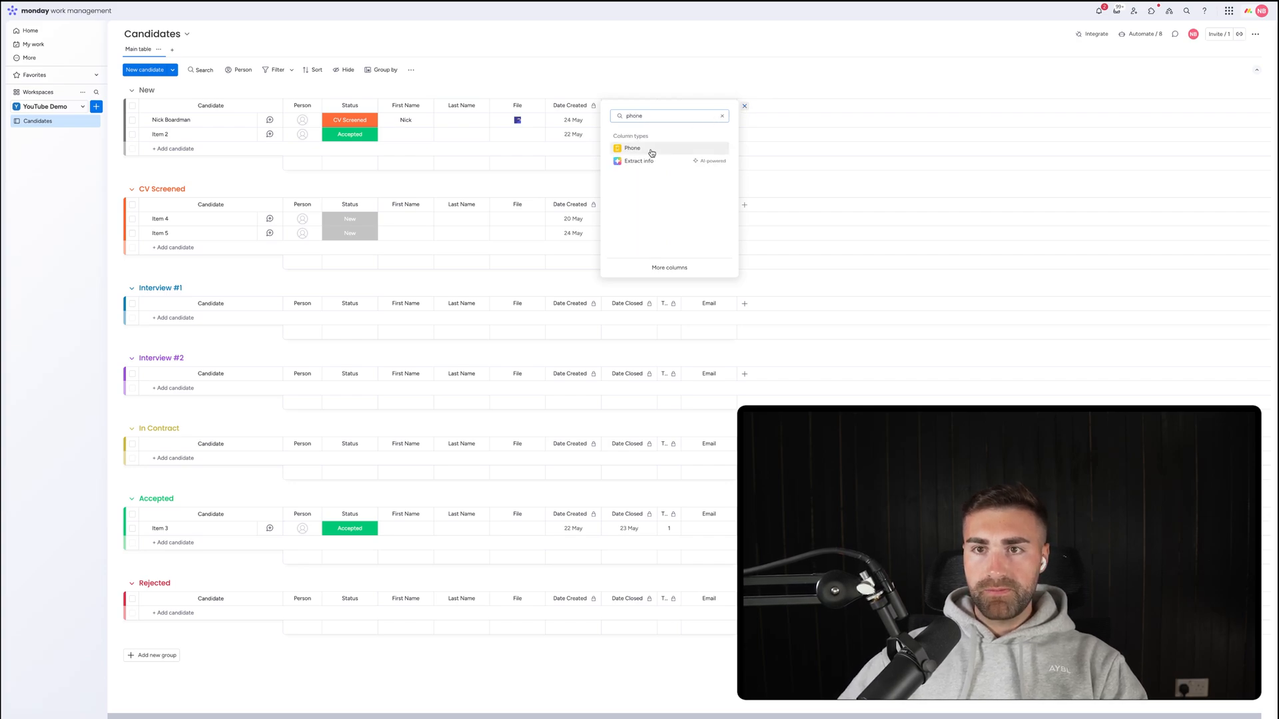
left_click(643, 149)
left_click_drag(697, 105, 501, 107)
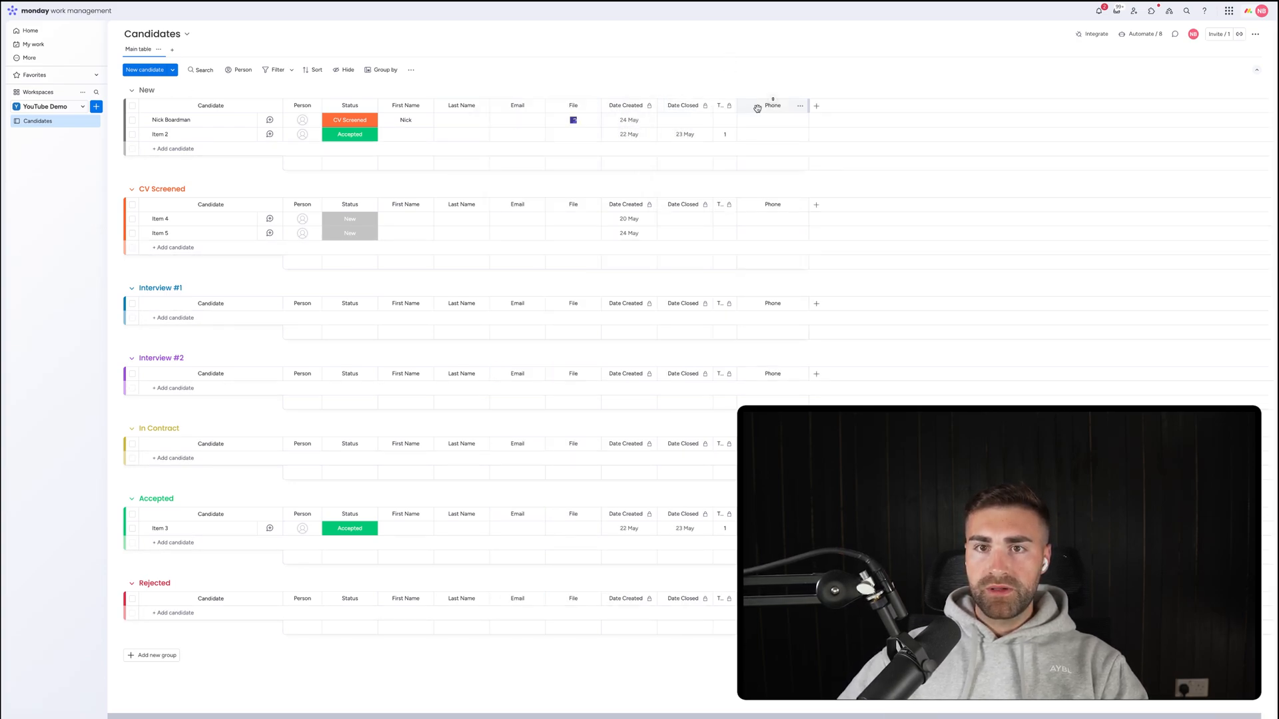
left_click_drag(757, 108, 554, 107)
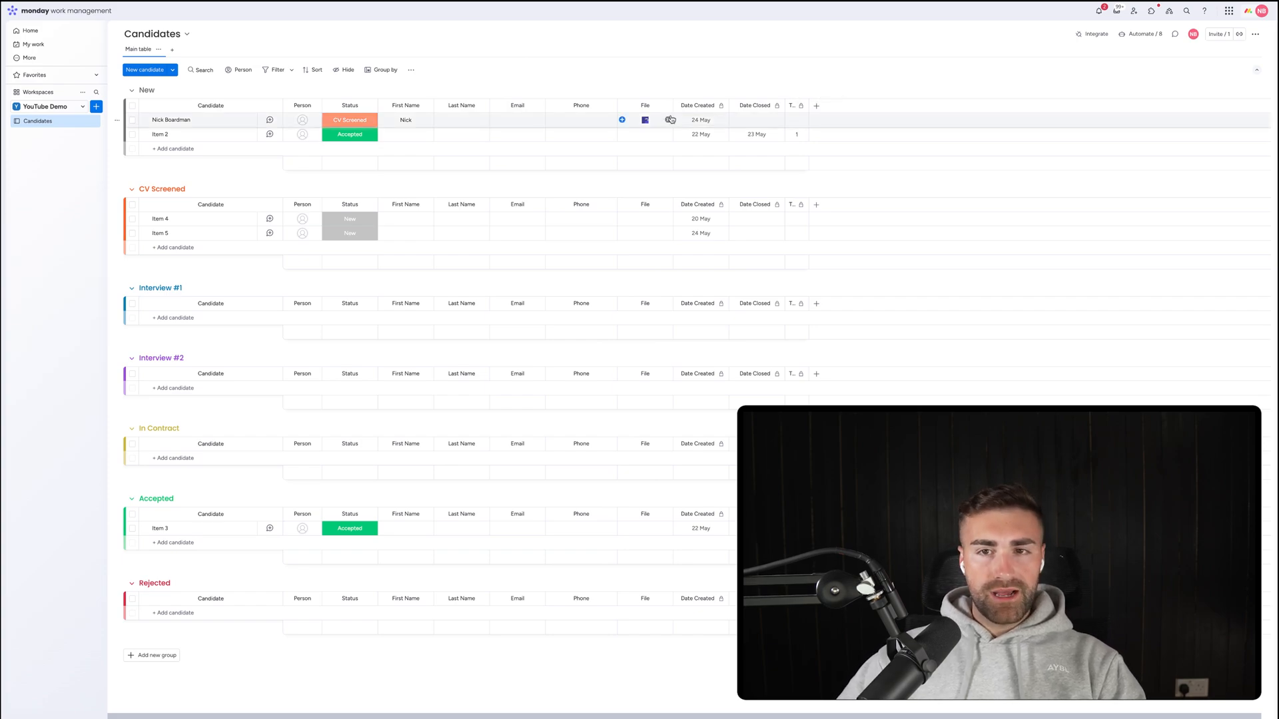
left_click(817, 107)
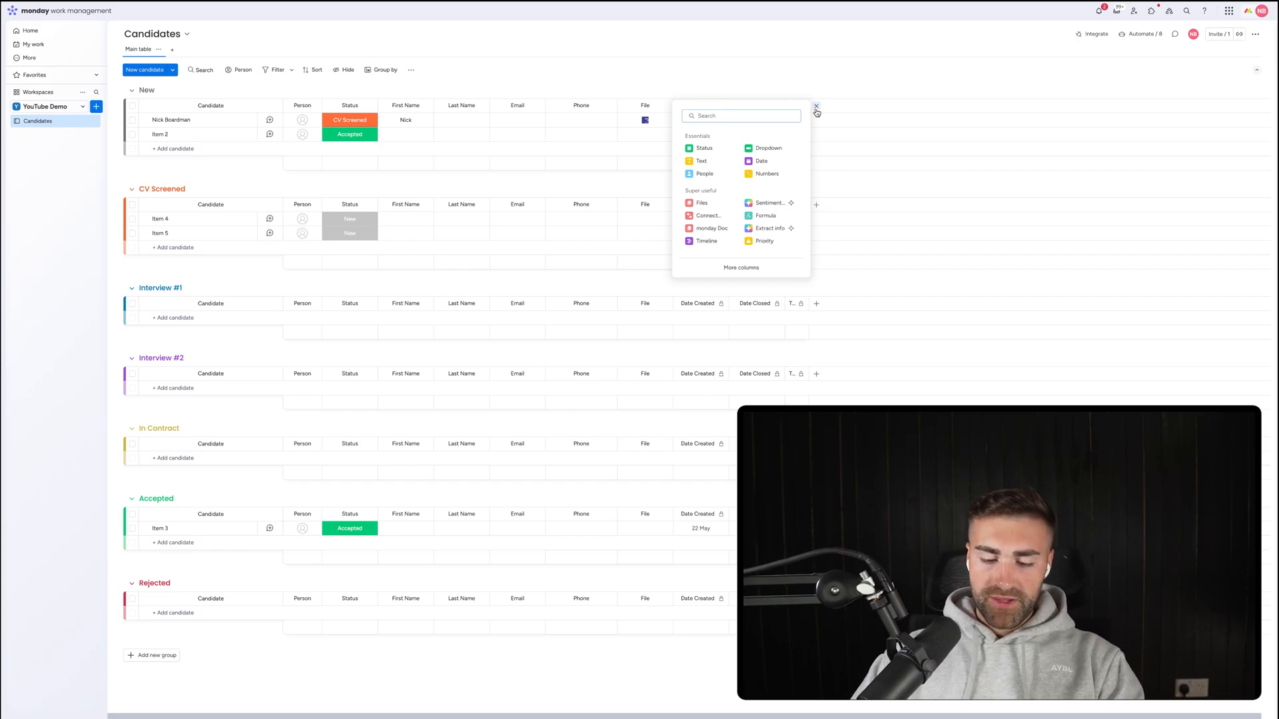
Add a Text column named Job Ref.
type("text")
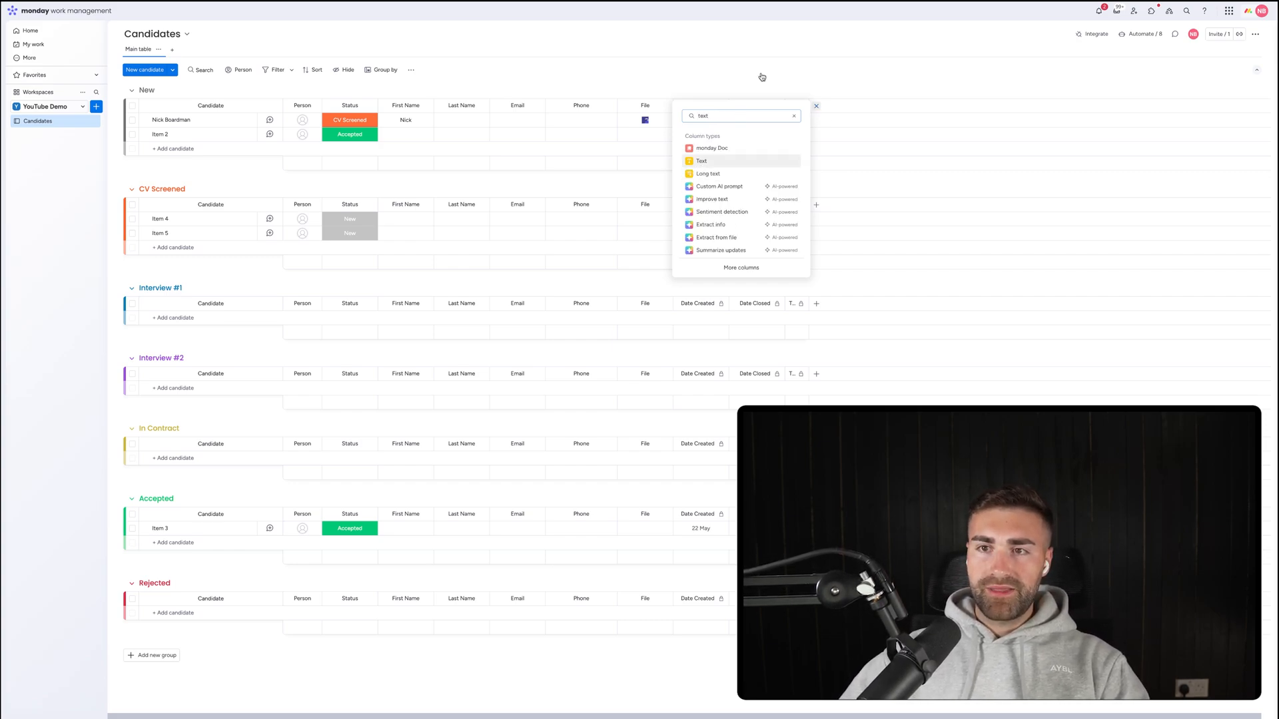
key("Return")
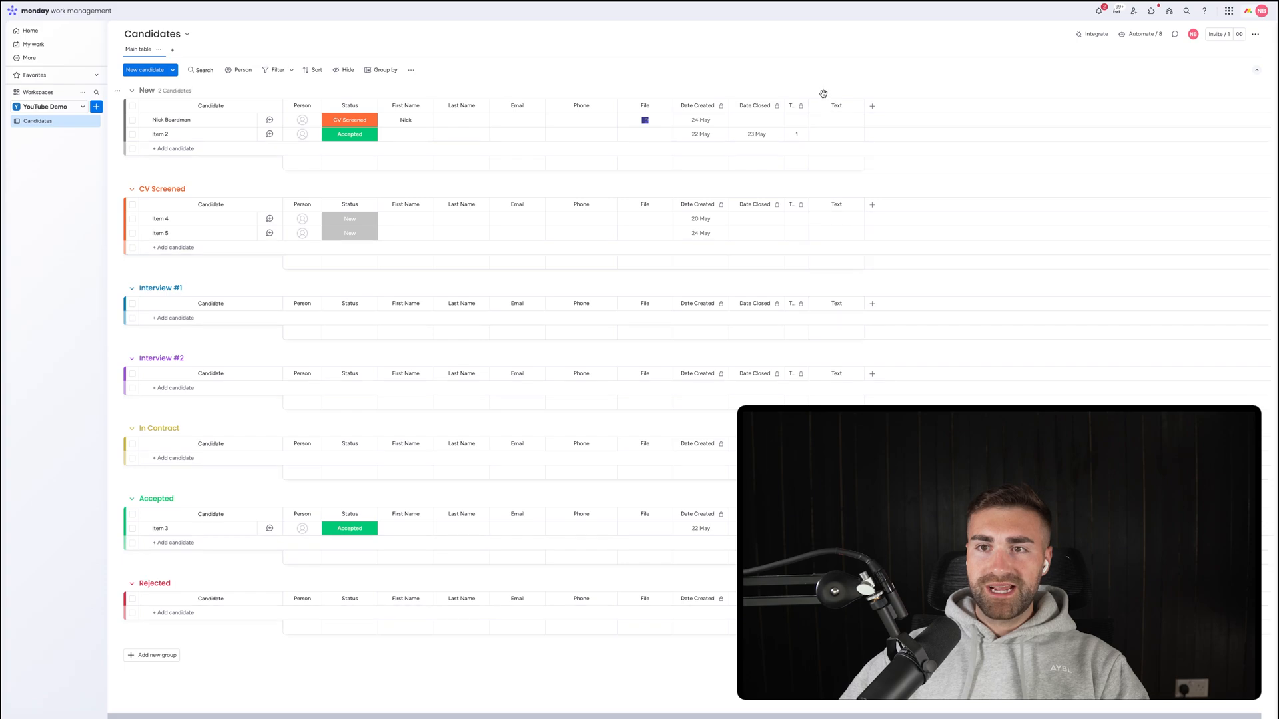
left_click(703, 105)
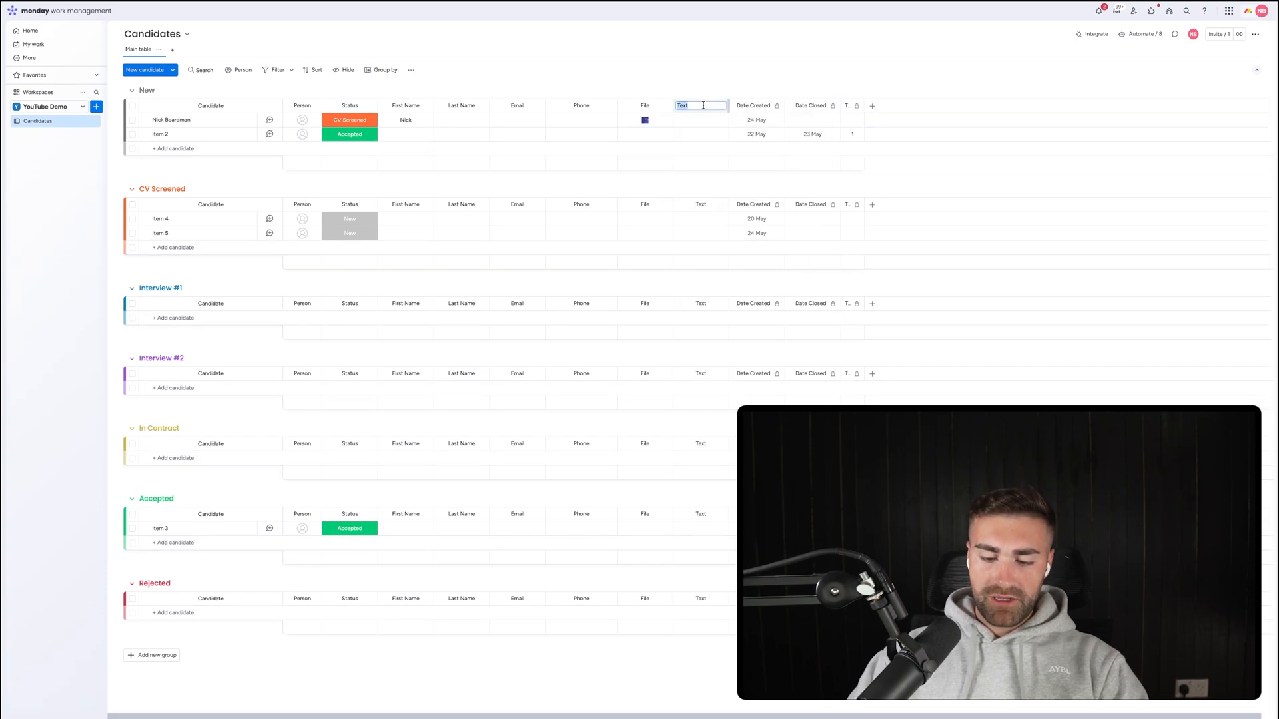
type("Job Ref.")
key("Return")
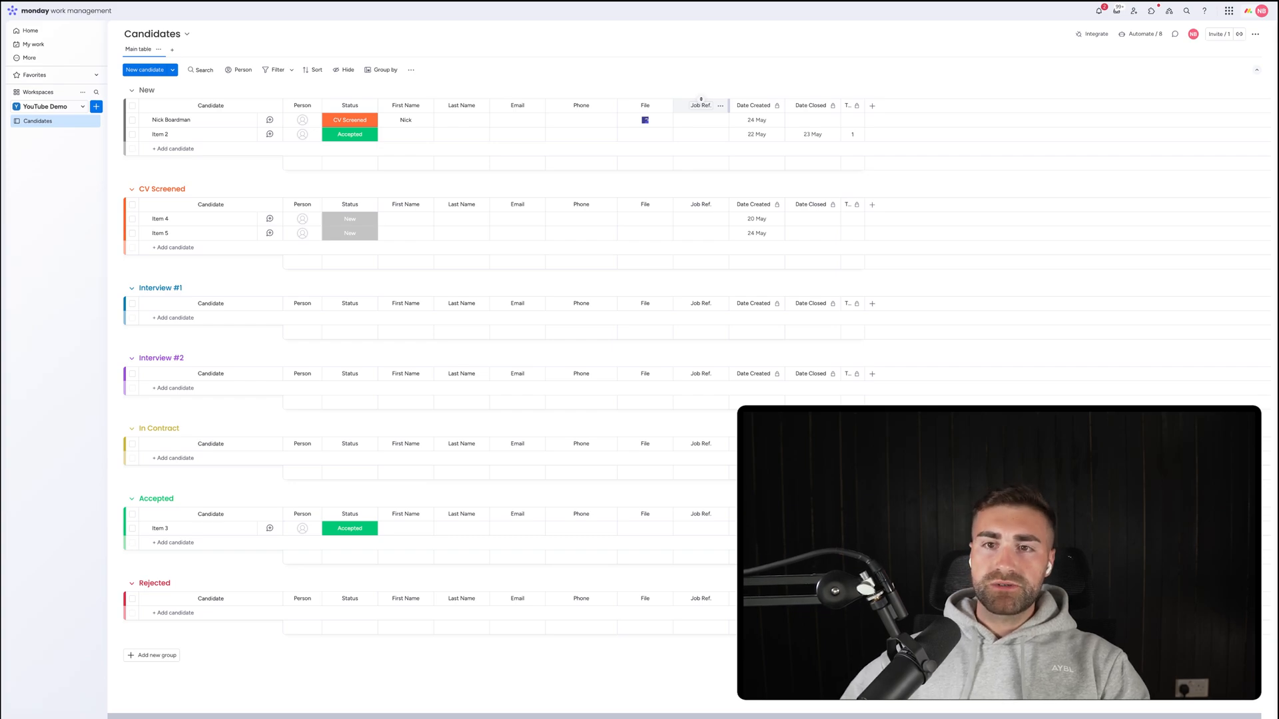
Enter job reference 553262 for the first candidate.
left_click(696, 120)
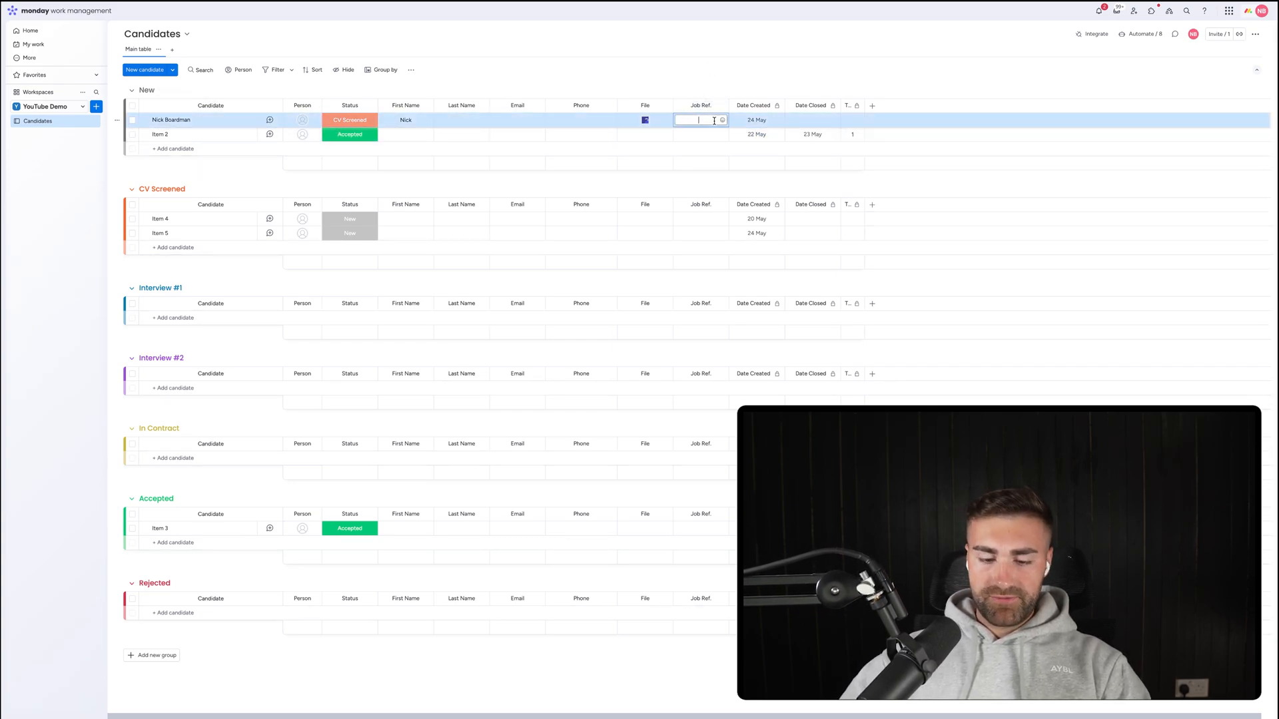
type("553262")
key("Return")
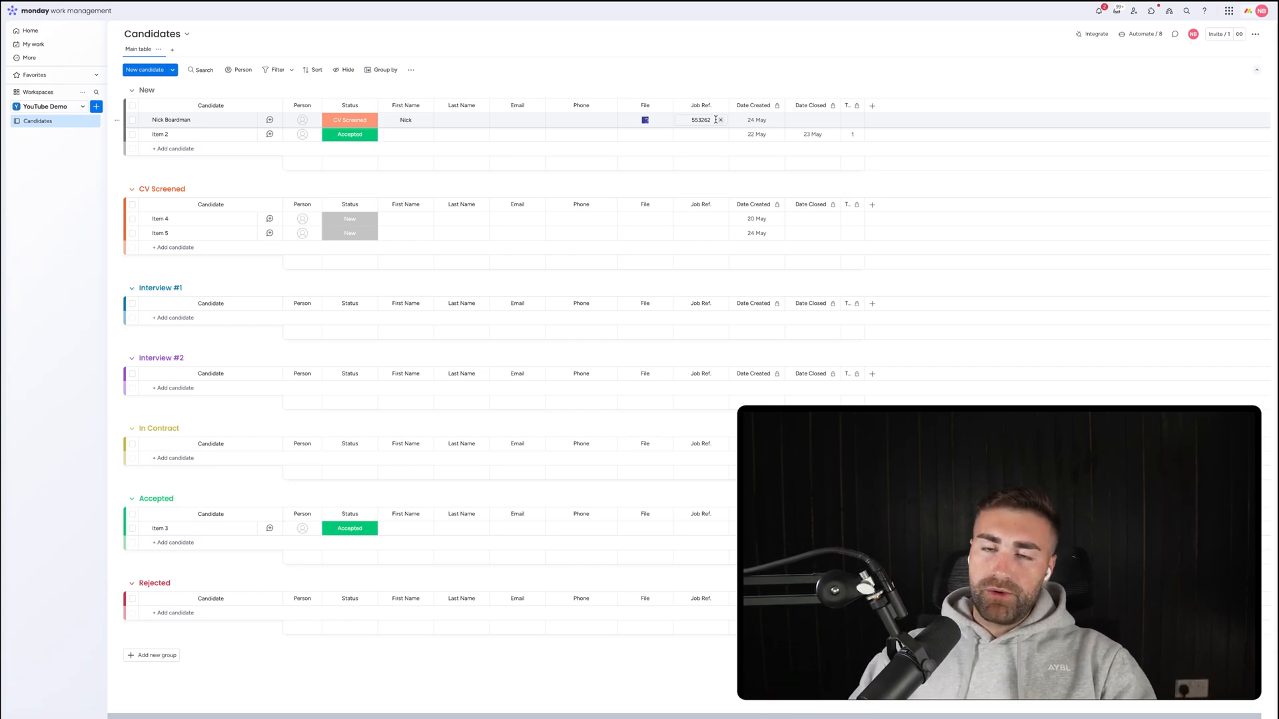
Rename the File column to CV and move it right after Job Ref.
left_click(644, 106)
type("CV")
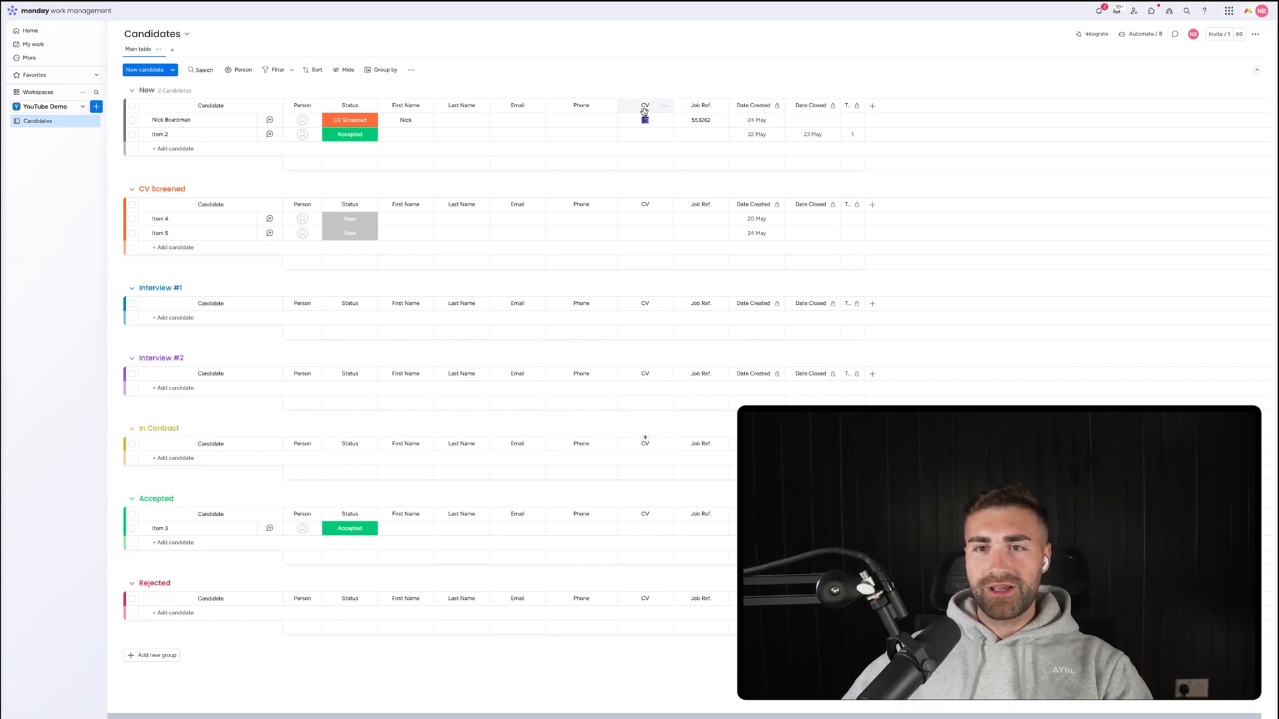
key("Return")
left_click_drag(632, 104, 704, 106)
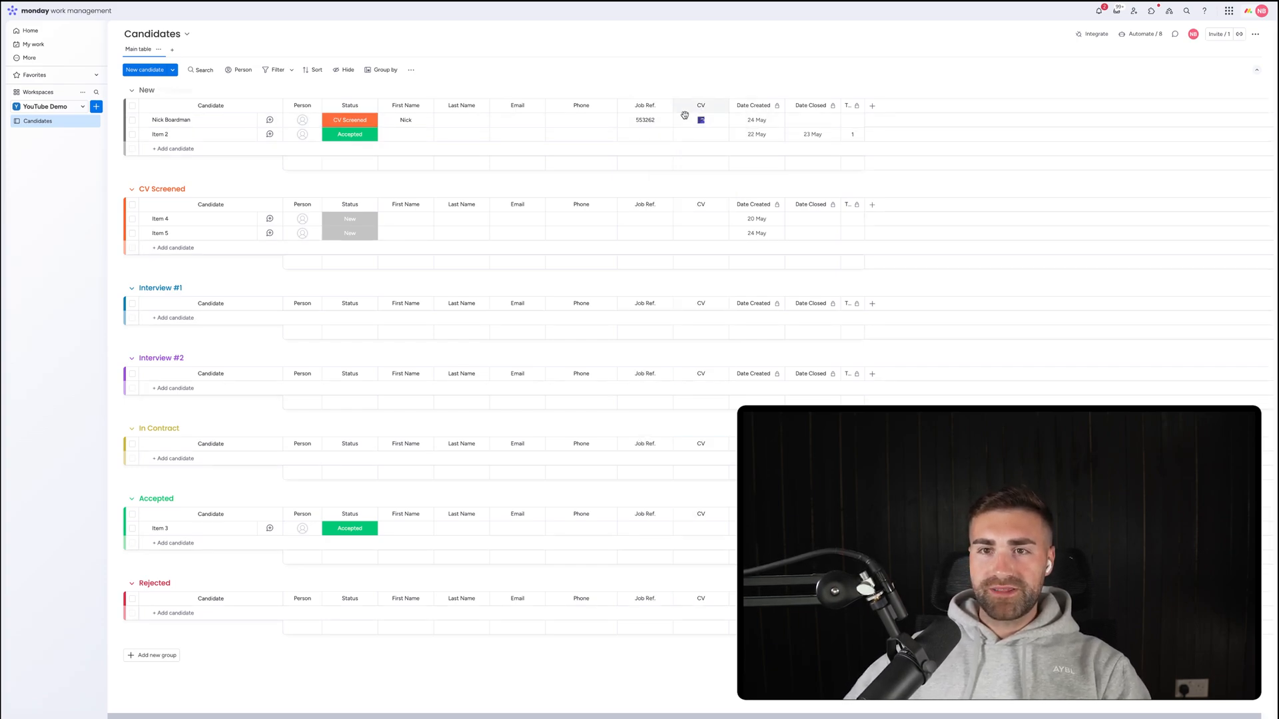
Add a Long text column and place it between CV and Date Created.
left_click(872, 106)
type("notes")
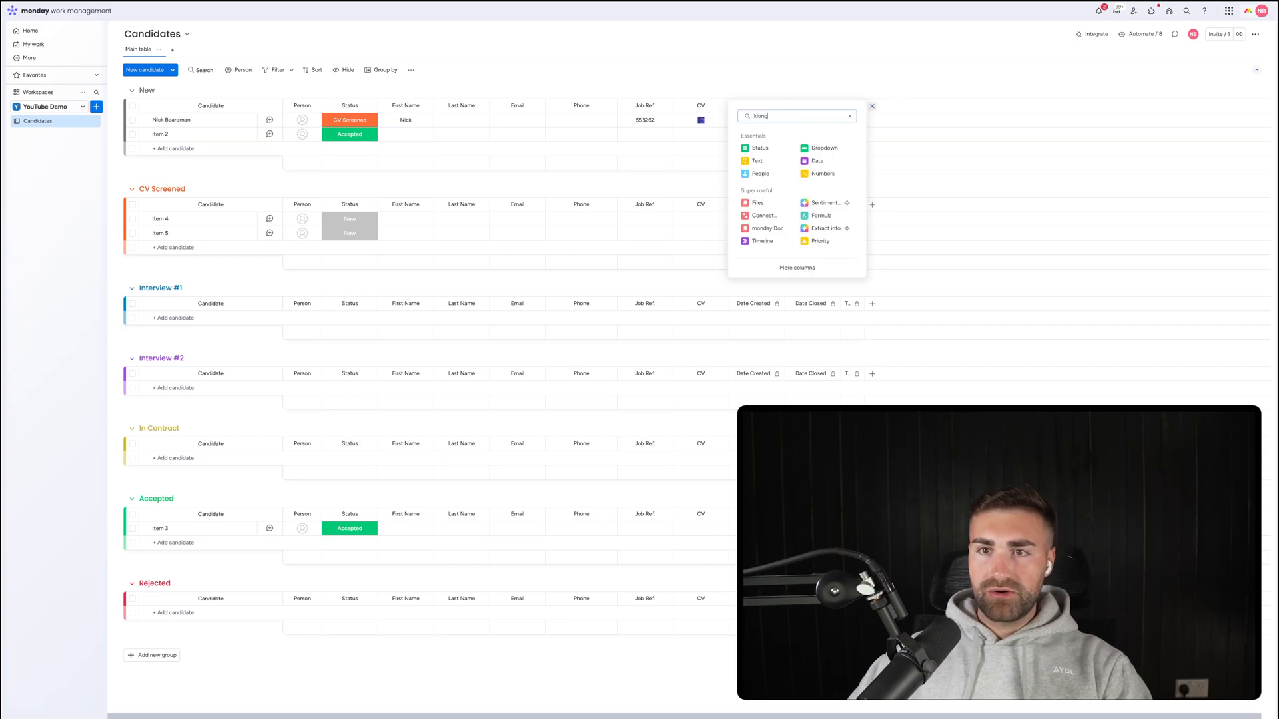
key("super+a")
key("BackSpace")
type("long")
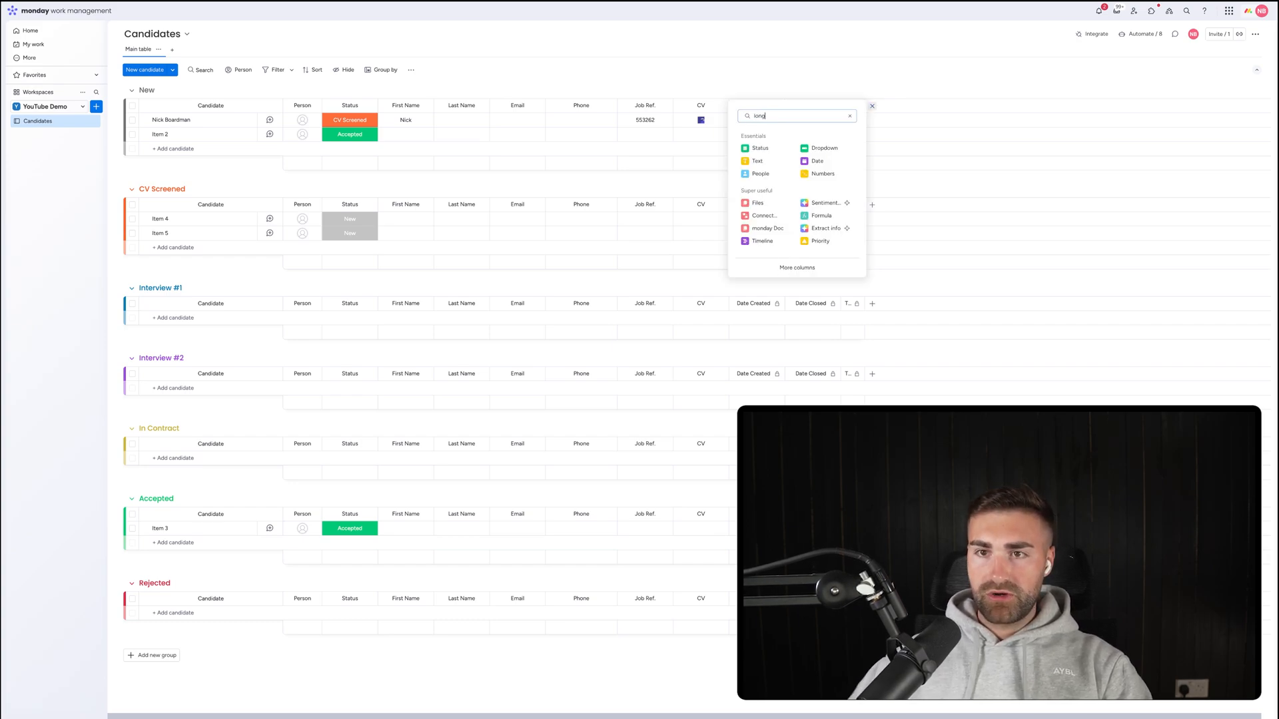
left_click(793, 163)
left_click_drag(897, 107, 776, 93)
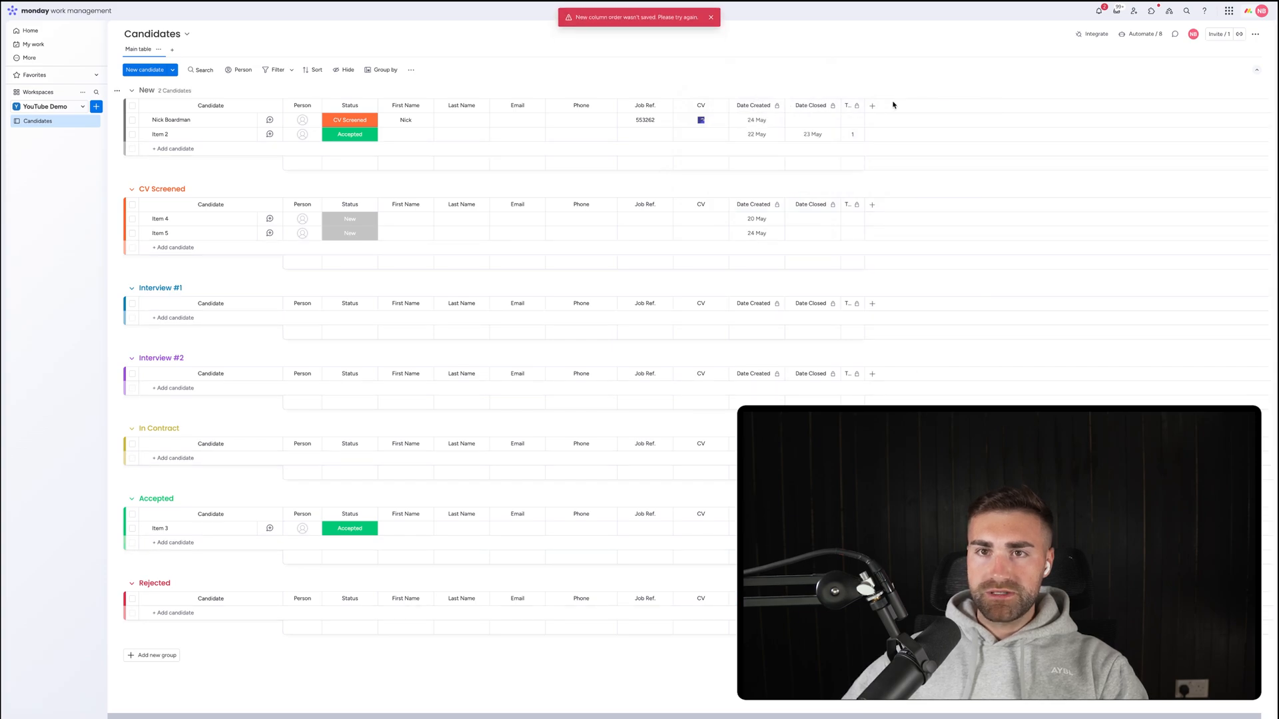
key("super+r")
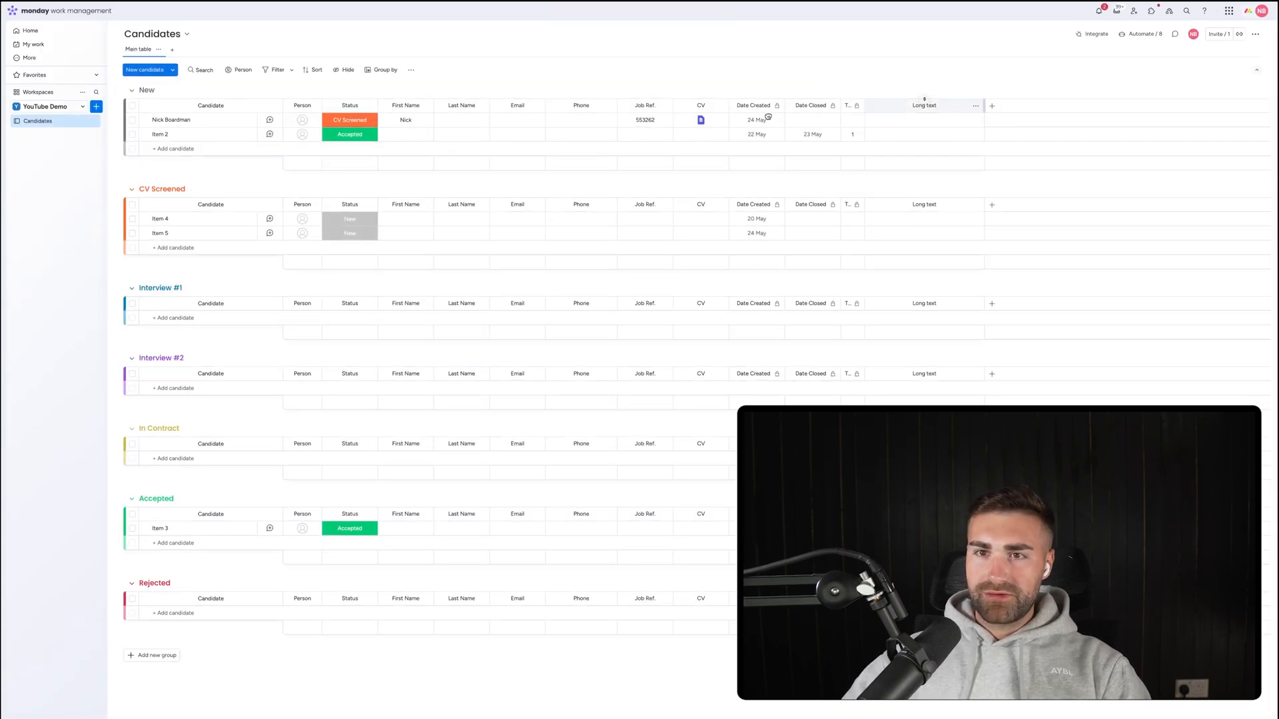
left_click_drag(904, 107, 772, 108)
Rename the Long text column to 'Cover Letter Description'.
left_click(788, 107)
key("super+a")
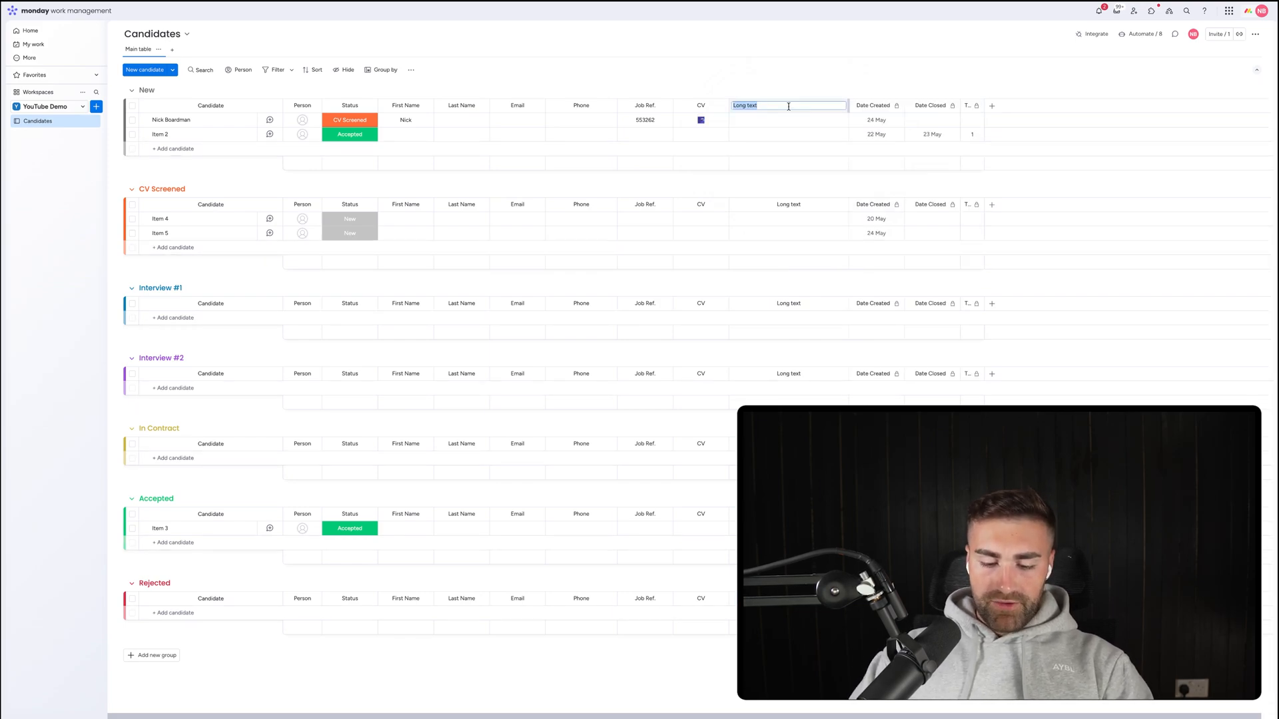
type("Cover Letter D")
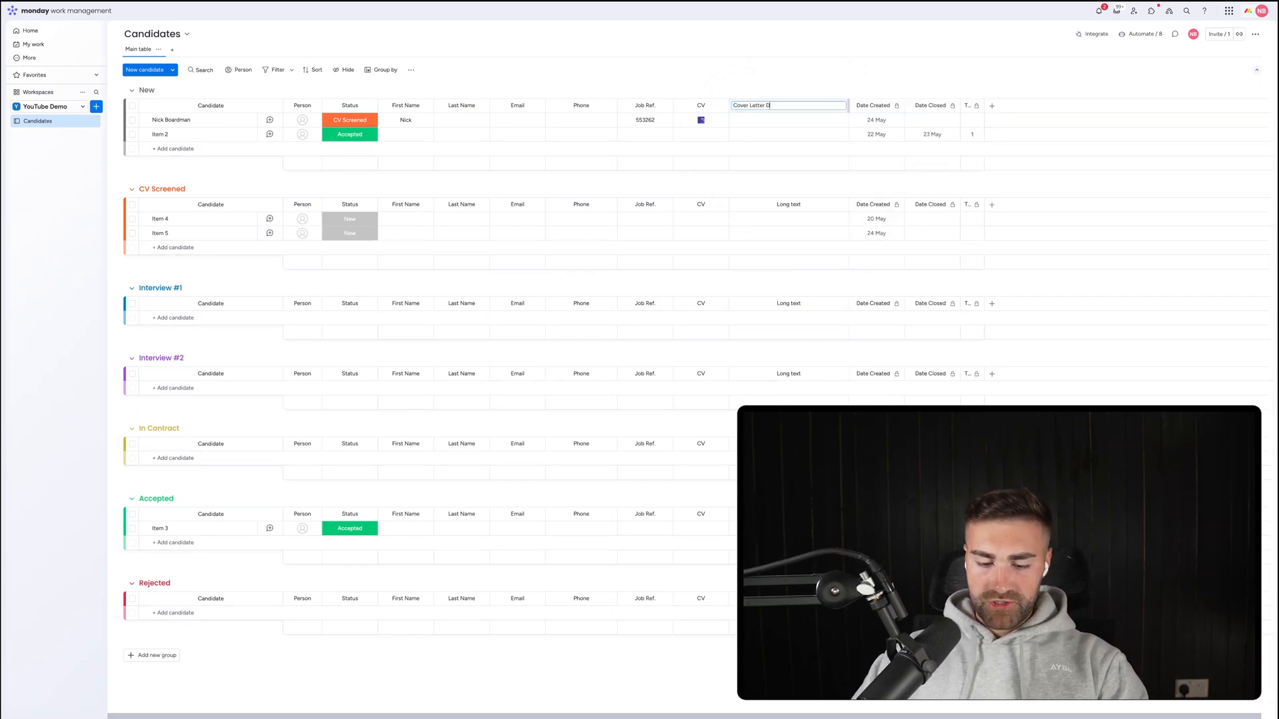
type("escription")
key("Return")
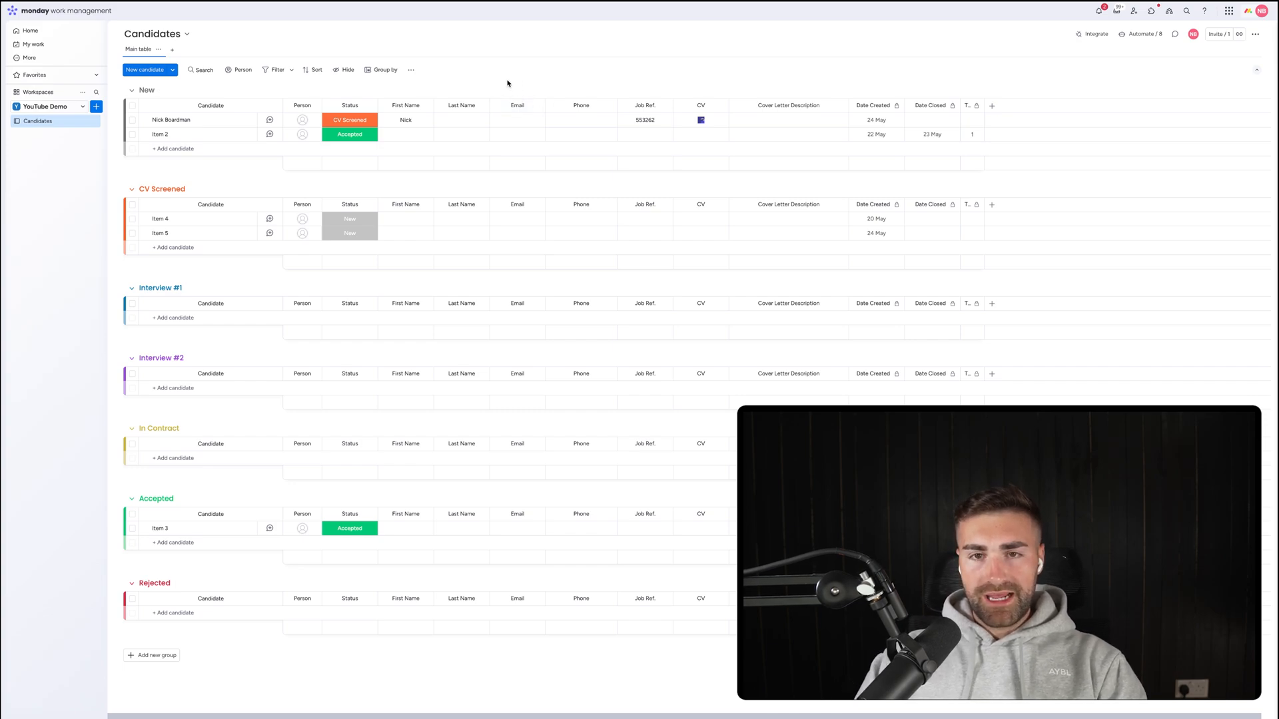
Open the dropdown beside the New candidate button.
left_click(170, 71)
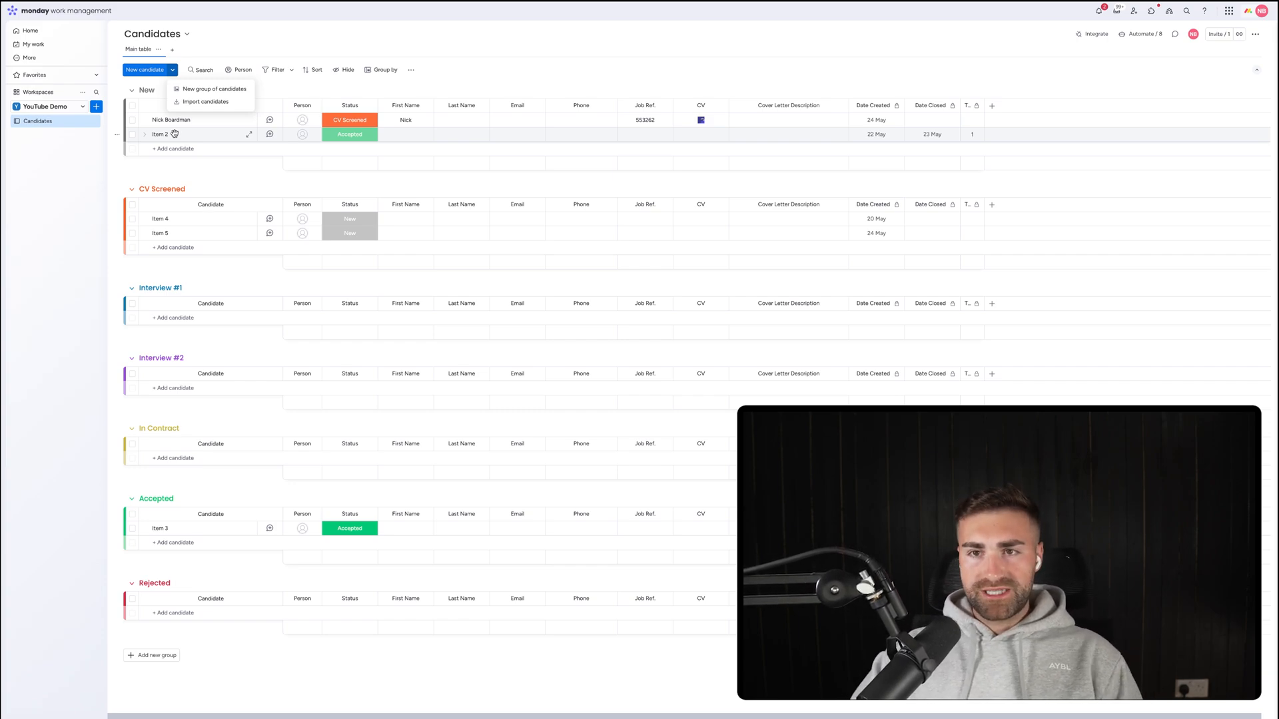
left_click(1076, 36)
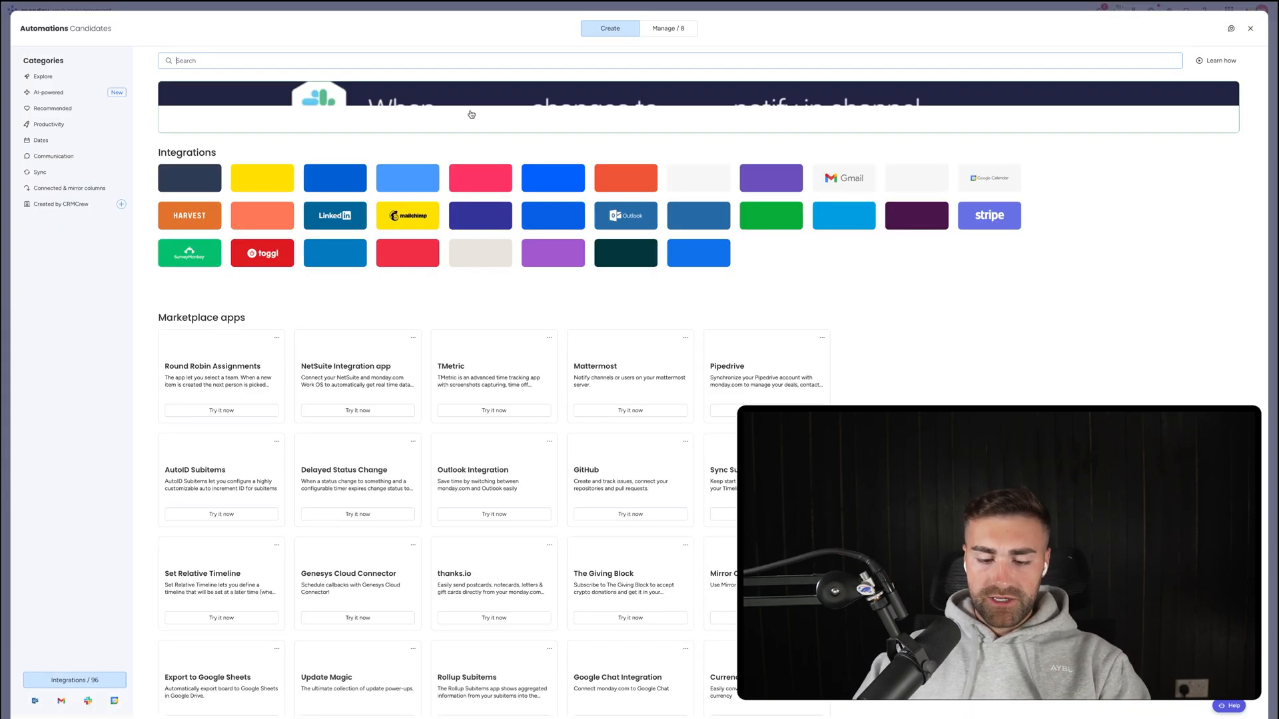
type("indeed")
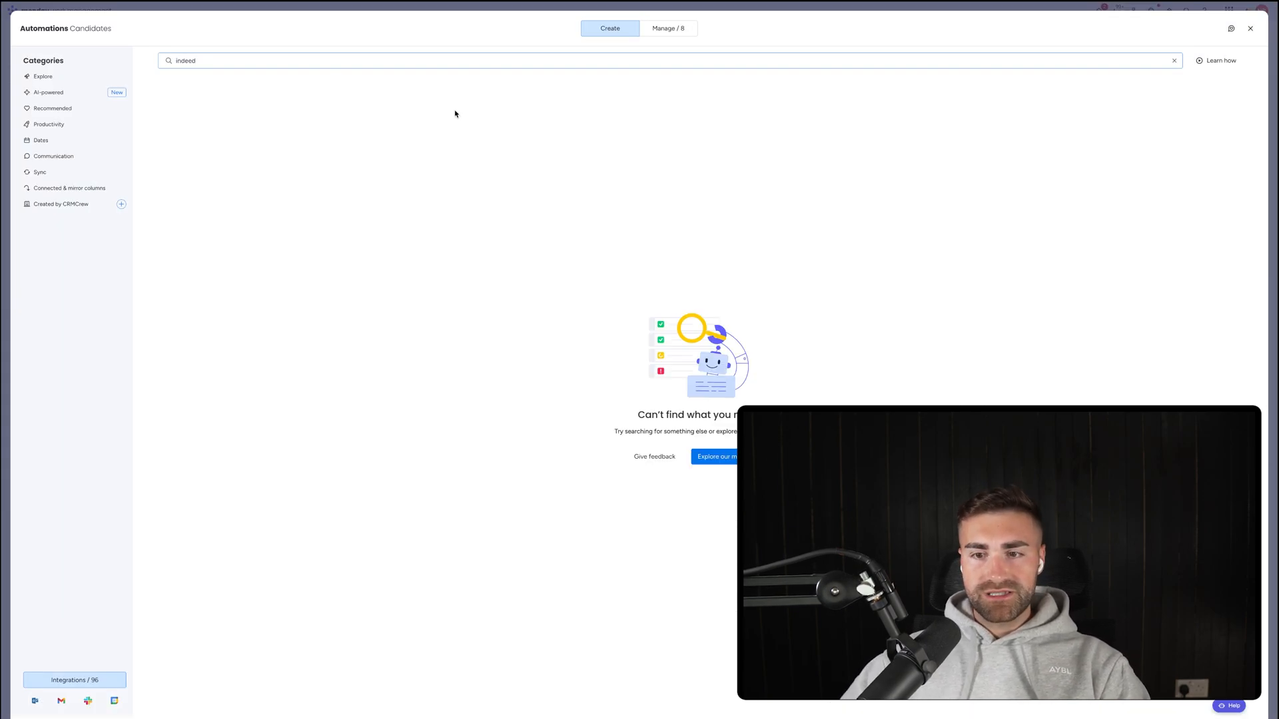
key("Escape")
key("Escape")
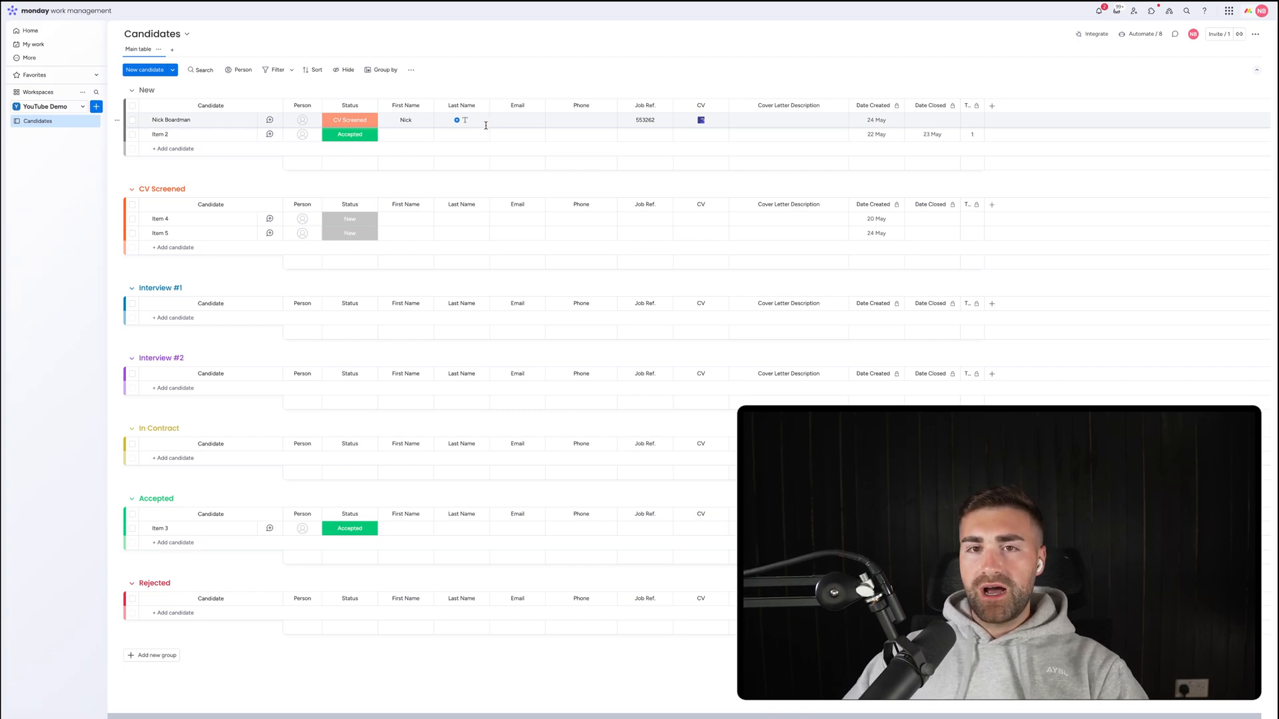
left_click(992, 105)
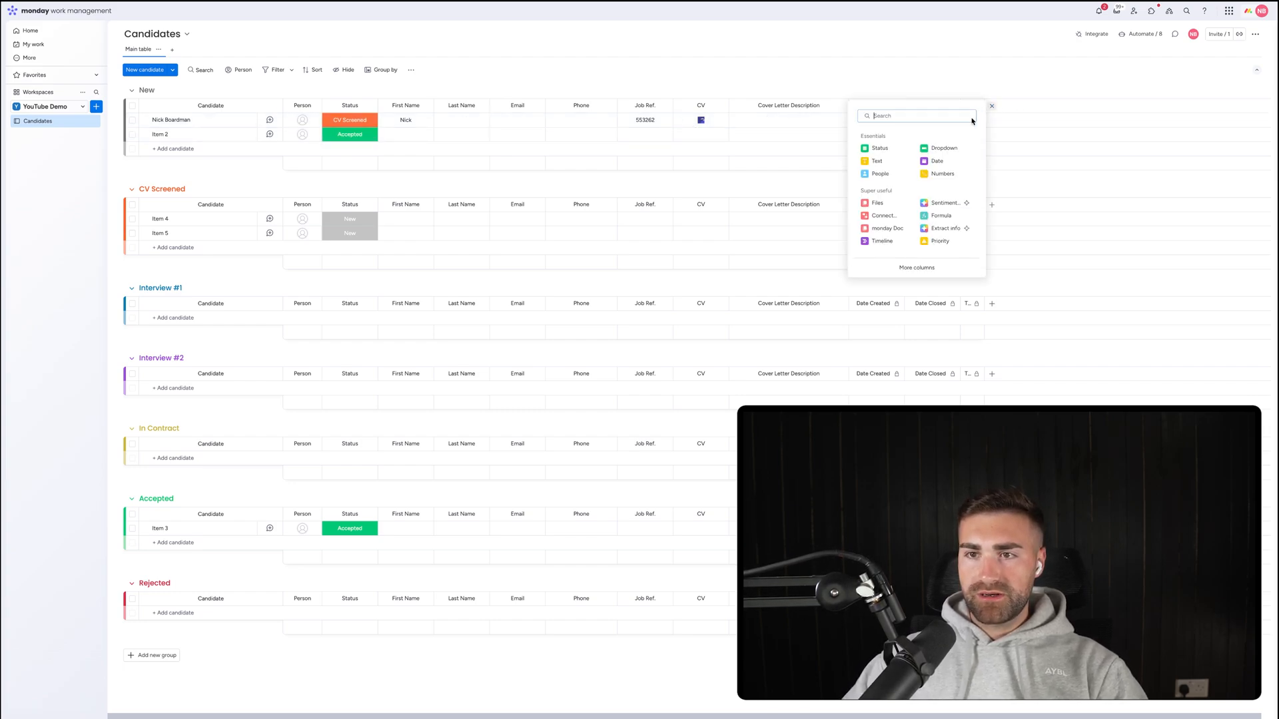
left_click(912, 268)
scroll(723, 295, "down", 10)
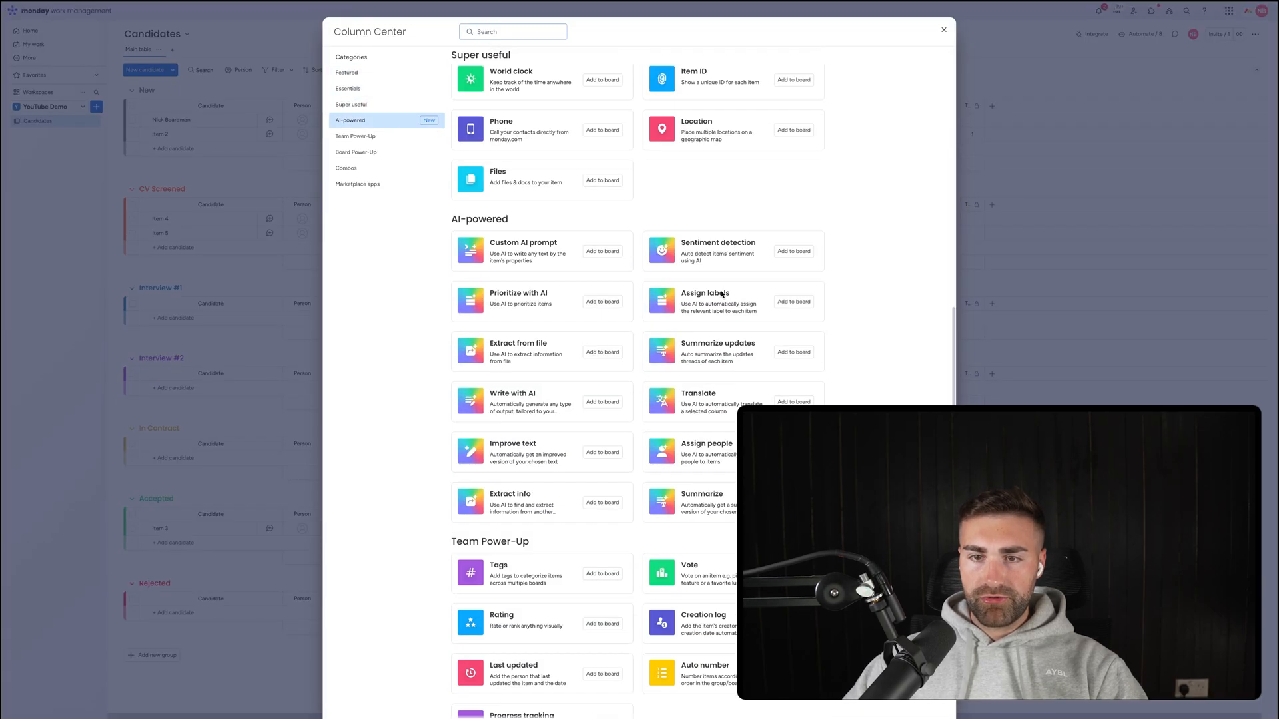
scroll(723, 295, "down", 4)
scroll(723, 295, "up", 15)
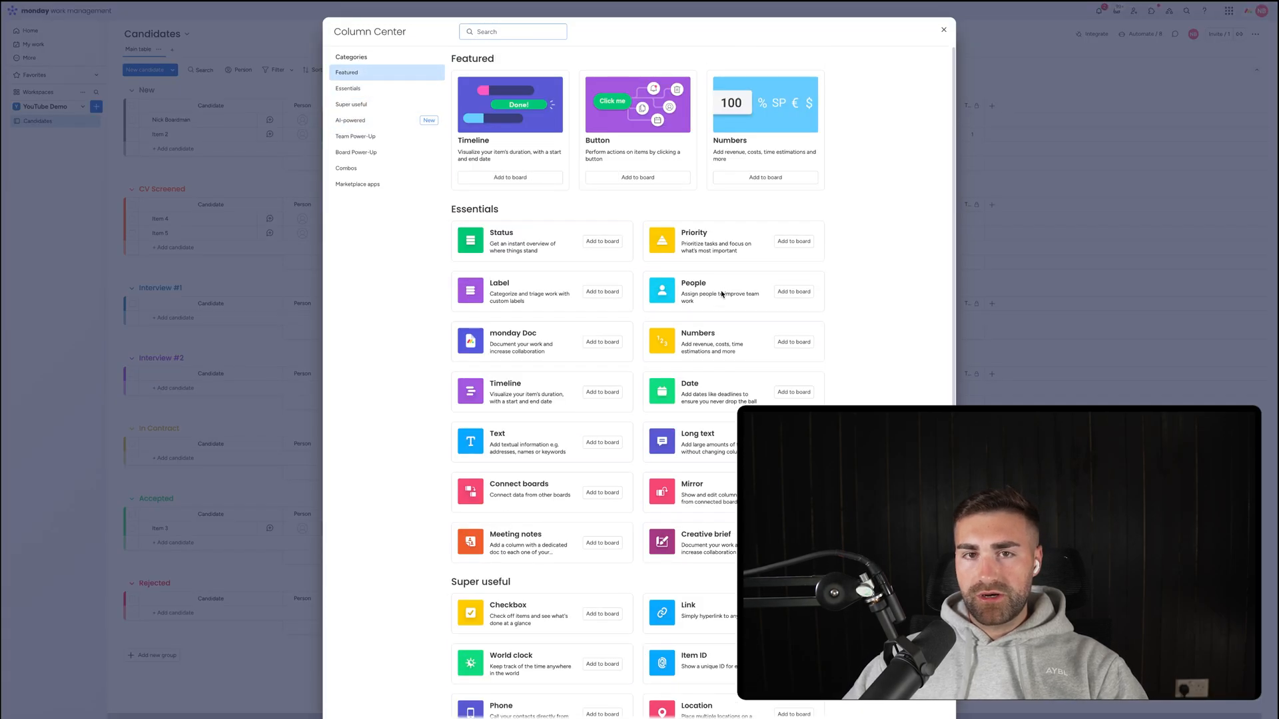
key("Escape")
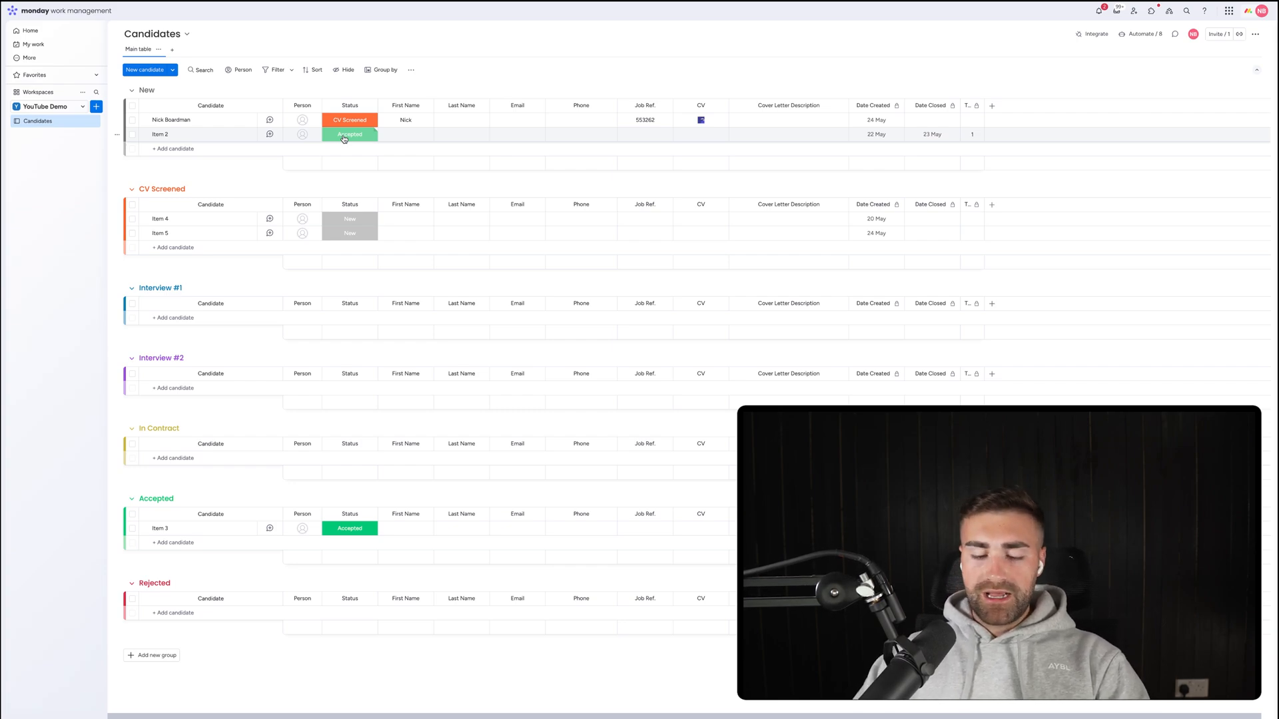
Open Item 2's updates thread without changing its Status.
left_click(344, 137)
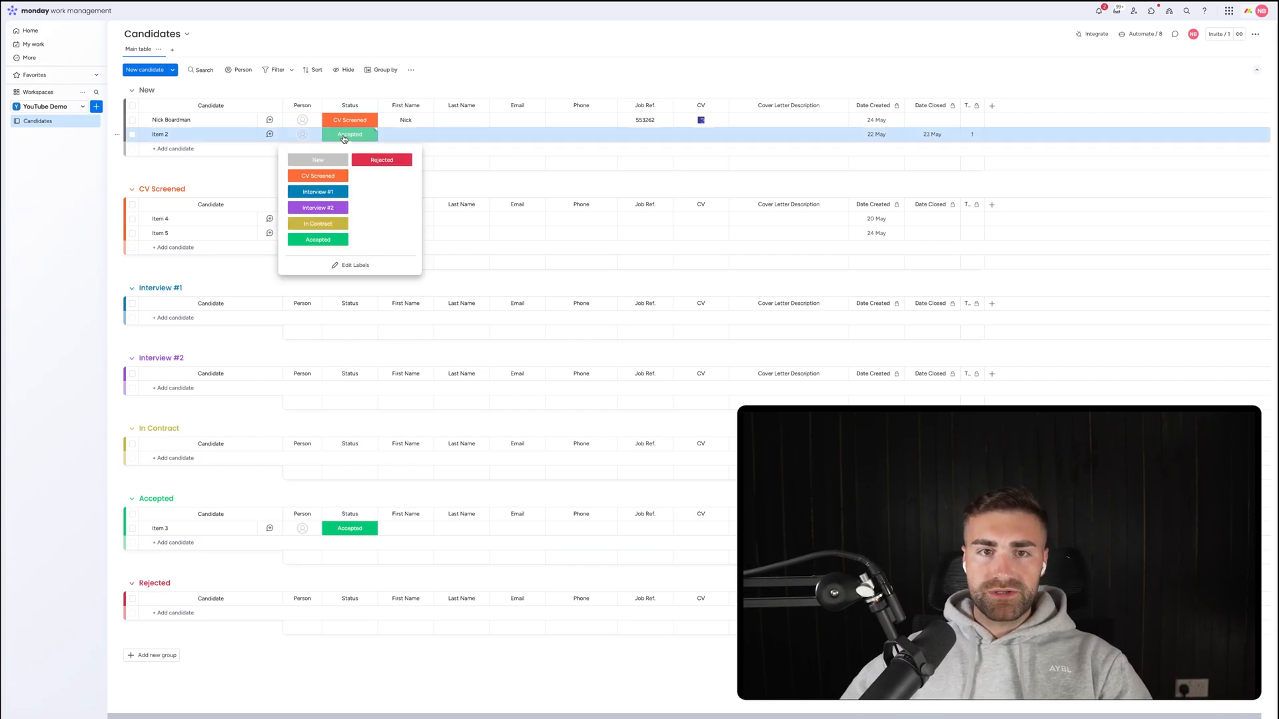
left_click(344, 137)
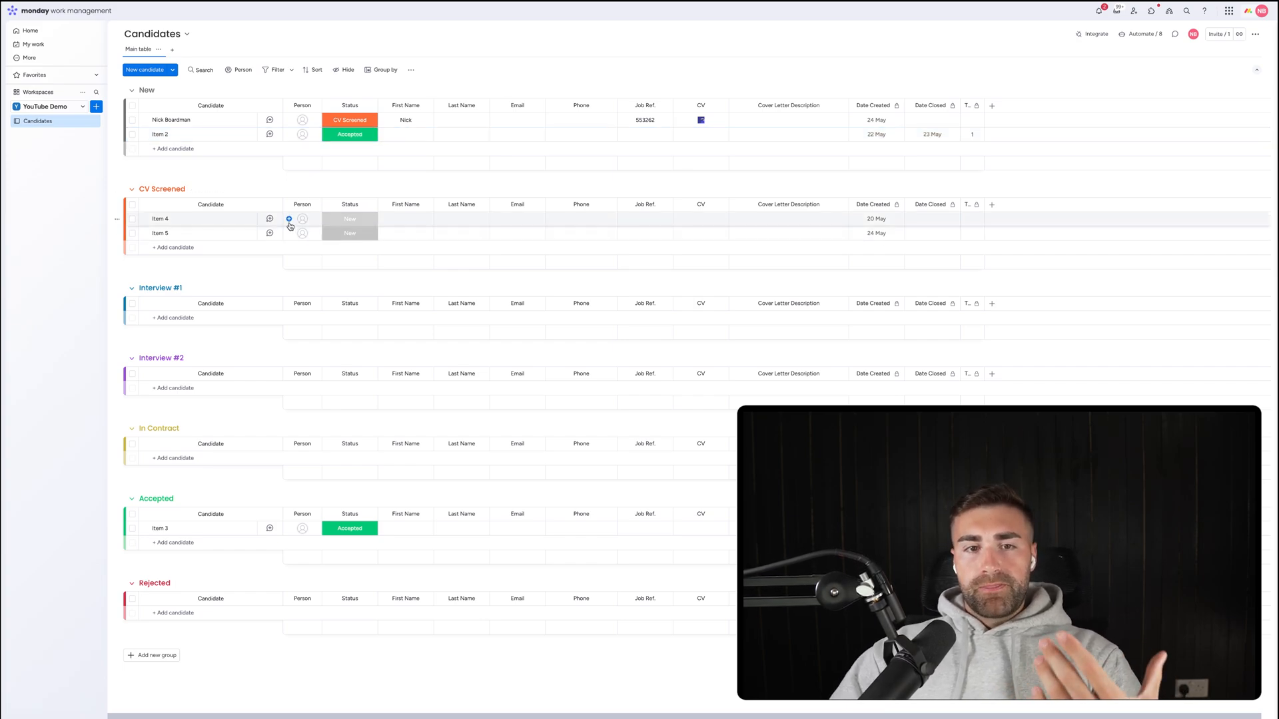
left_click(270, 134)
Post the update 'i spoke with them, good initial convo yes yes yes' on Item 2.
left_click(1099, 96)
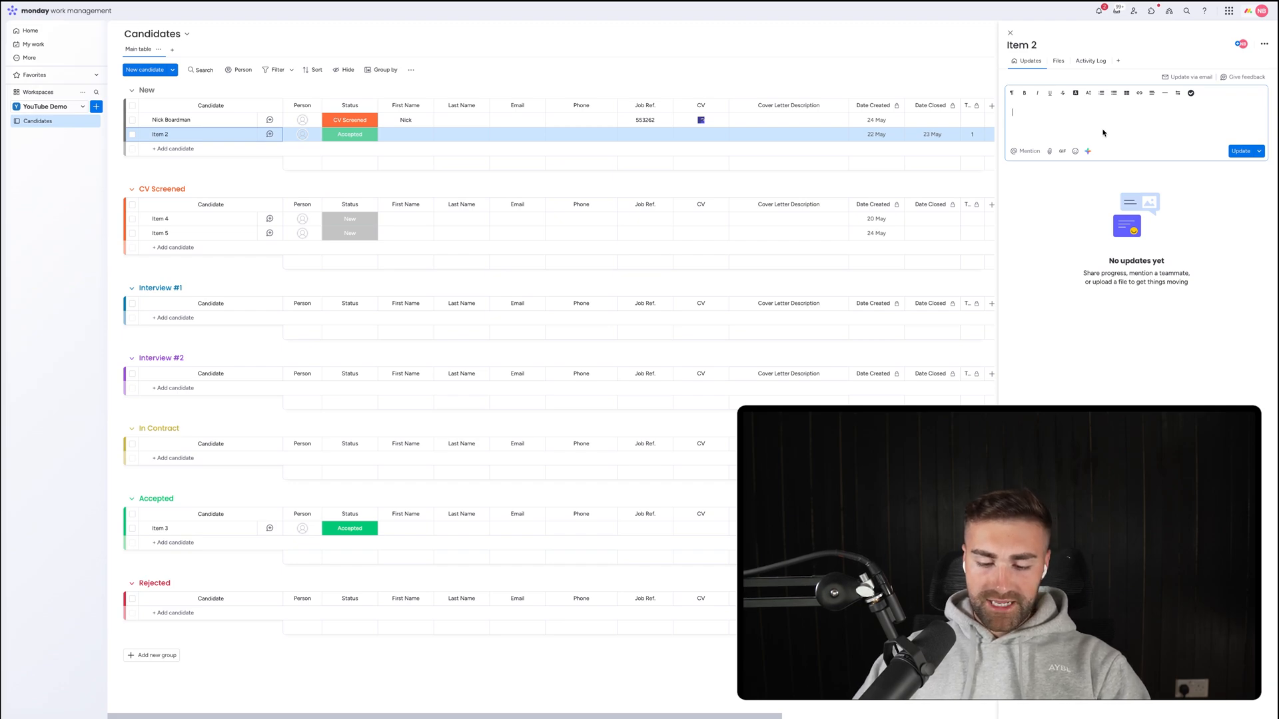
type("i spoke with them")
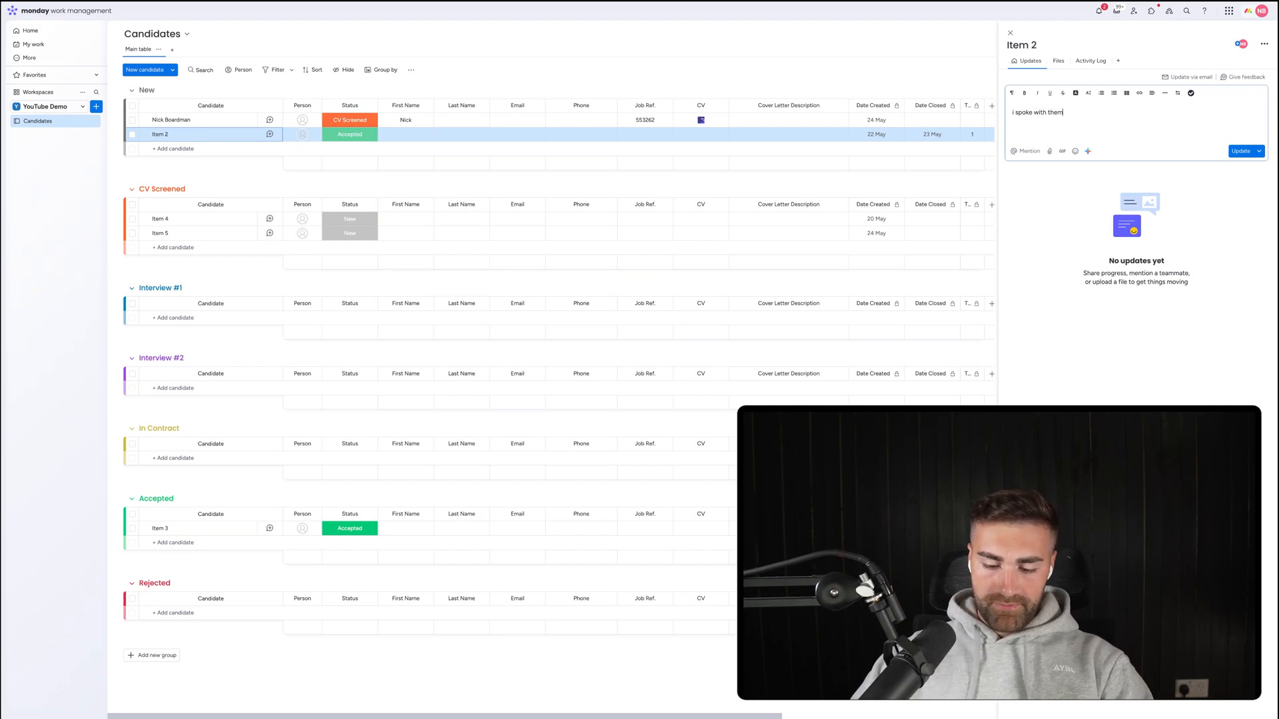
type(", good intial")
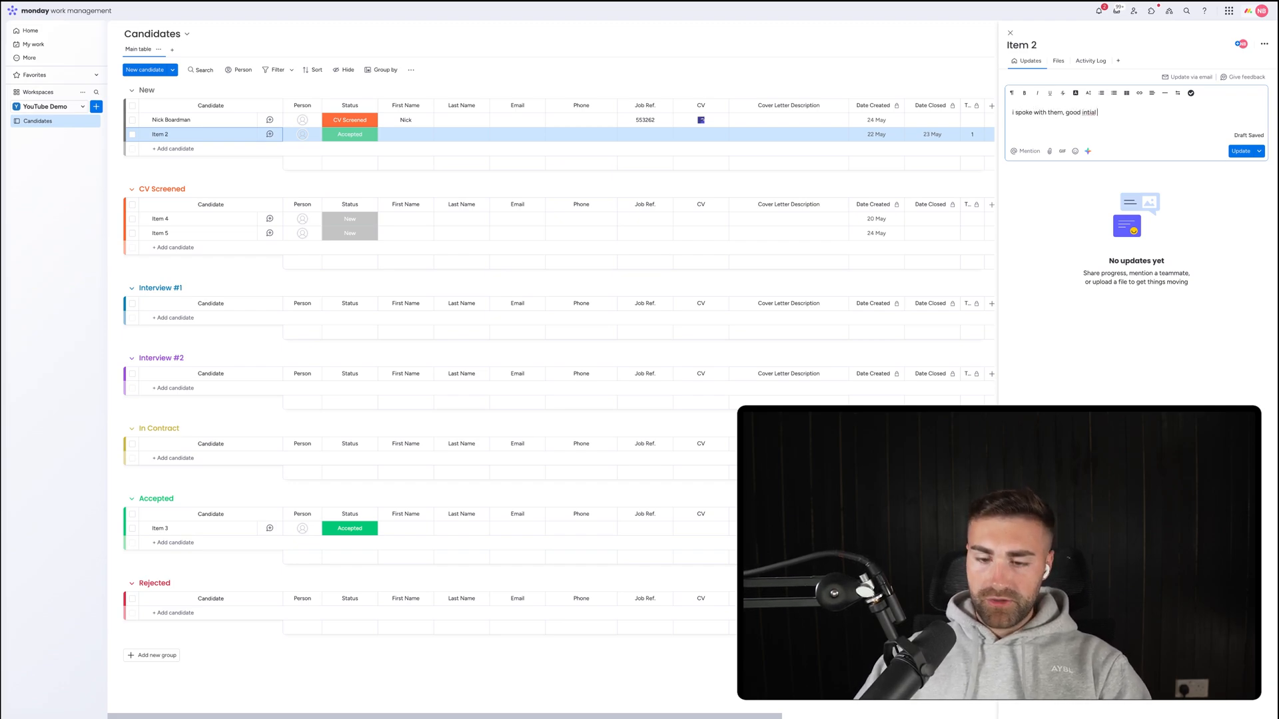
key("BackSpace")
key("BackSpace")
key("BackSpace")
key("BackSpace")
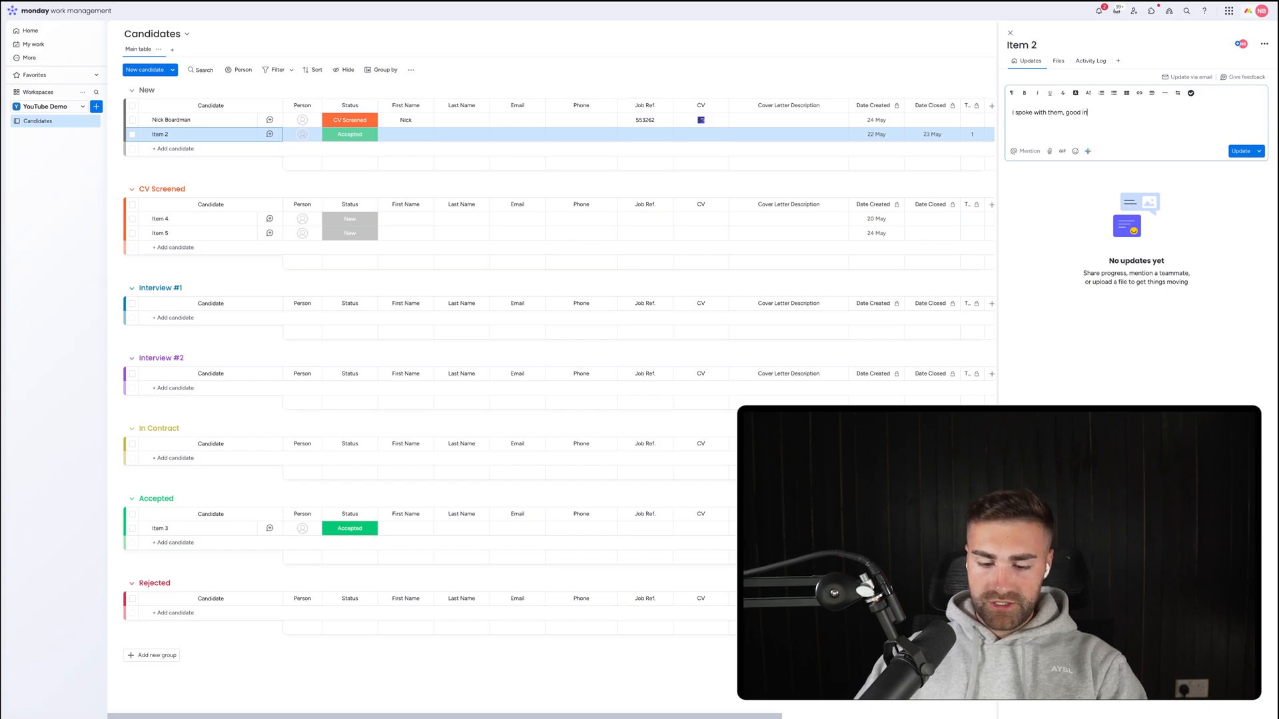
type("itial co")
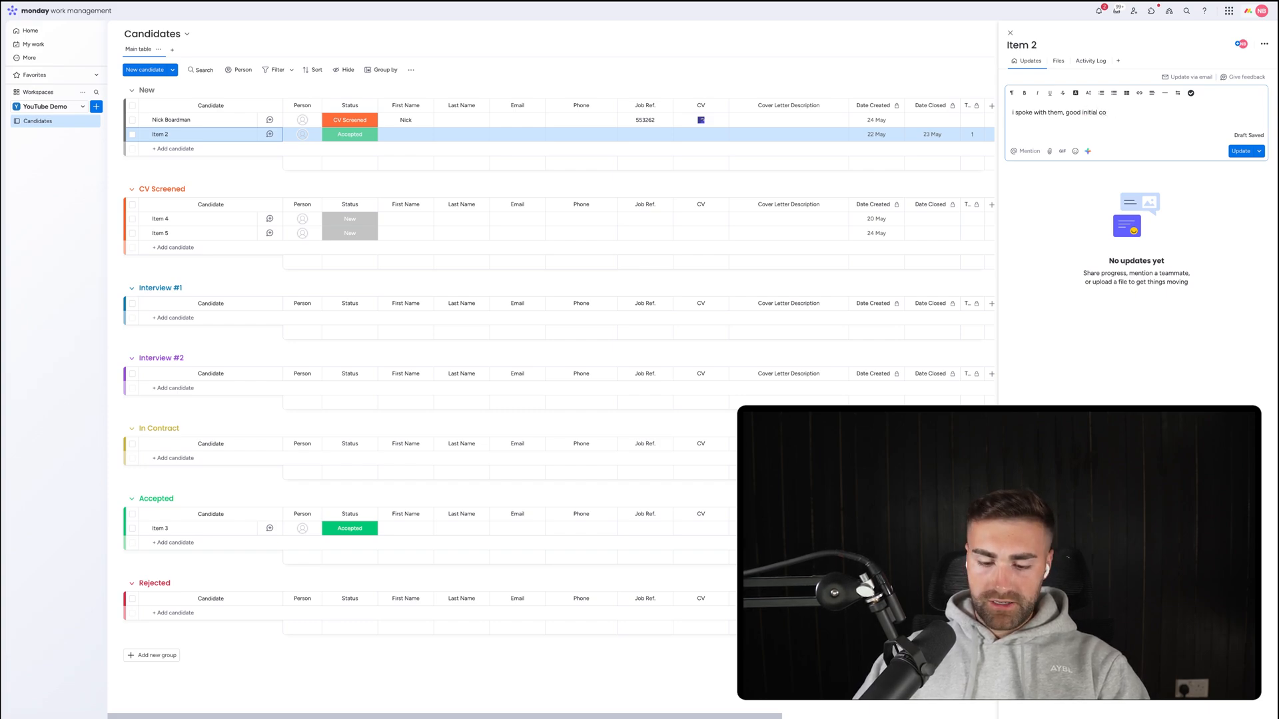
type("nv")
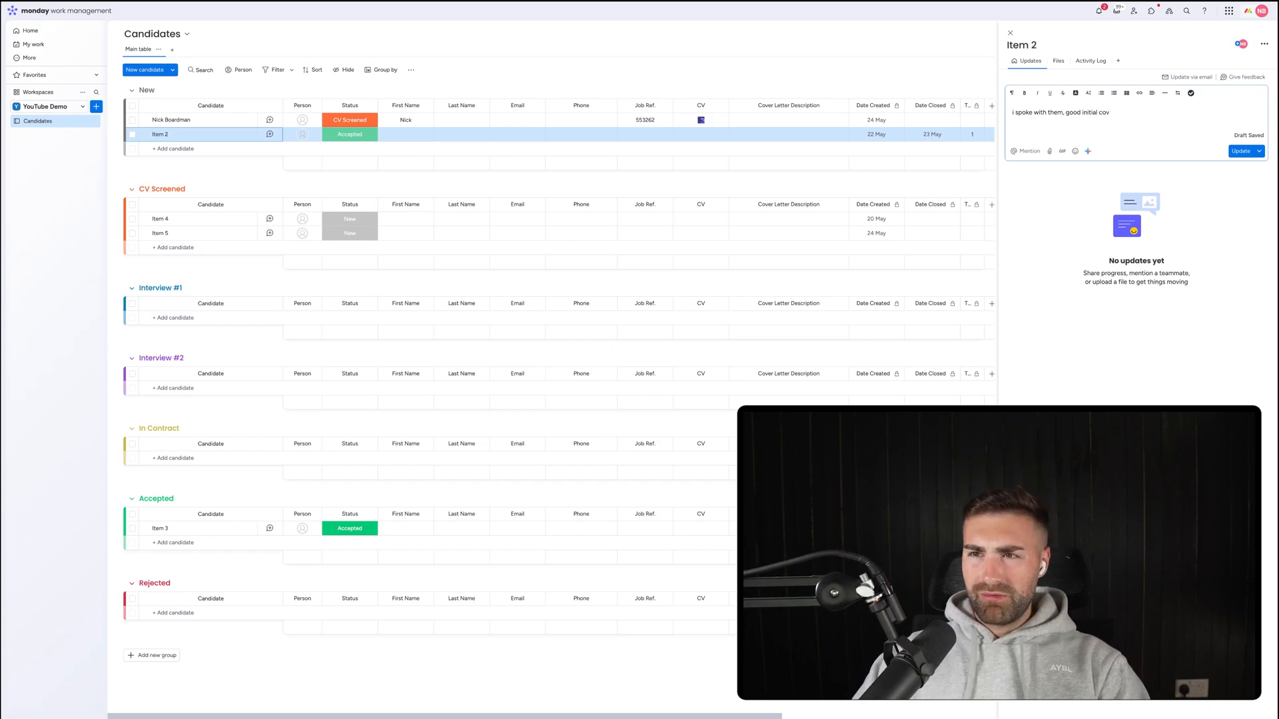
type("o")
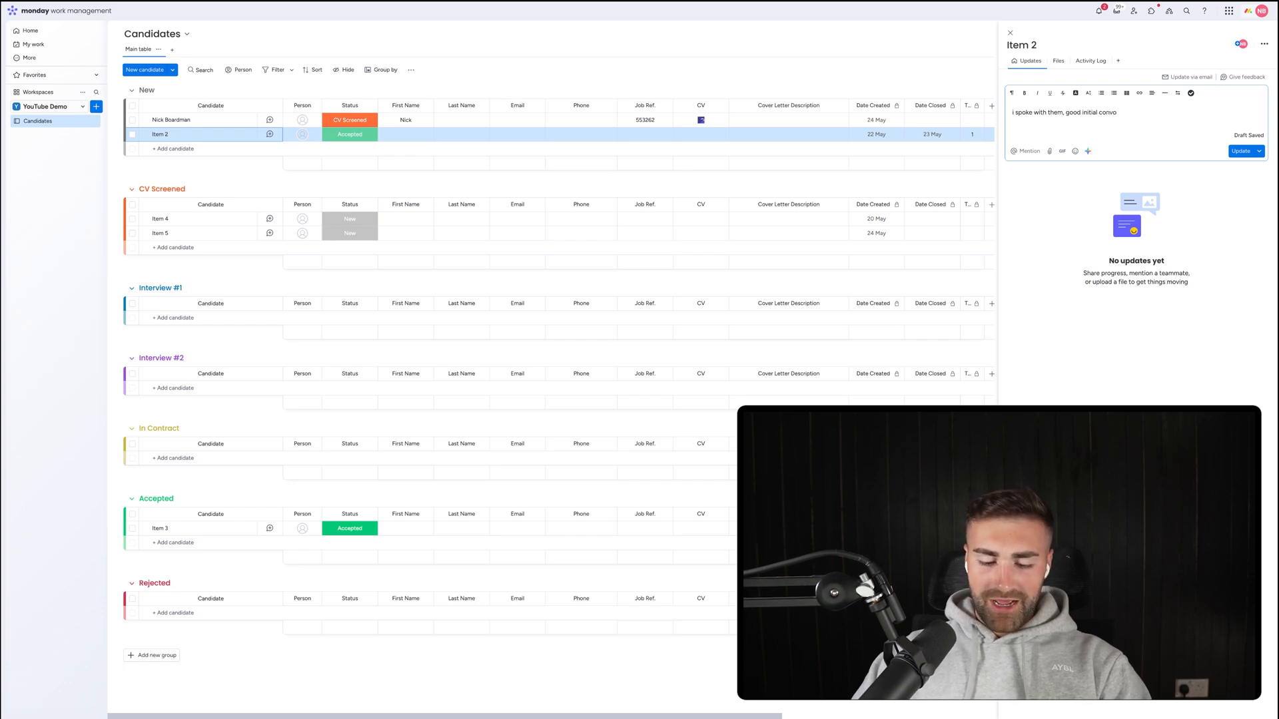
type(" yes yes yes")
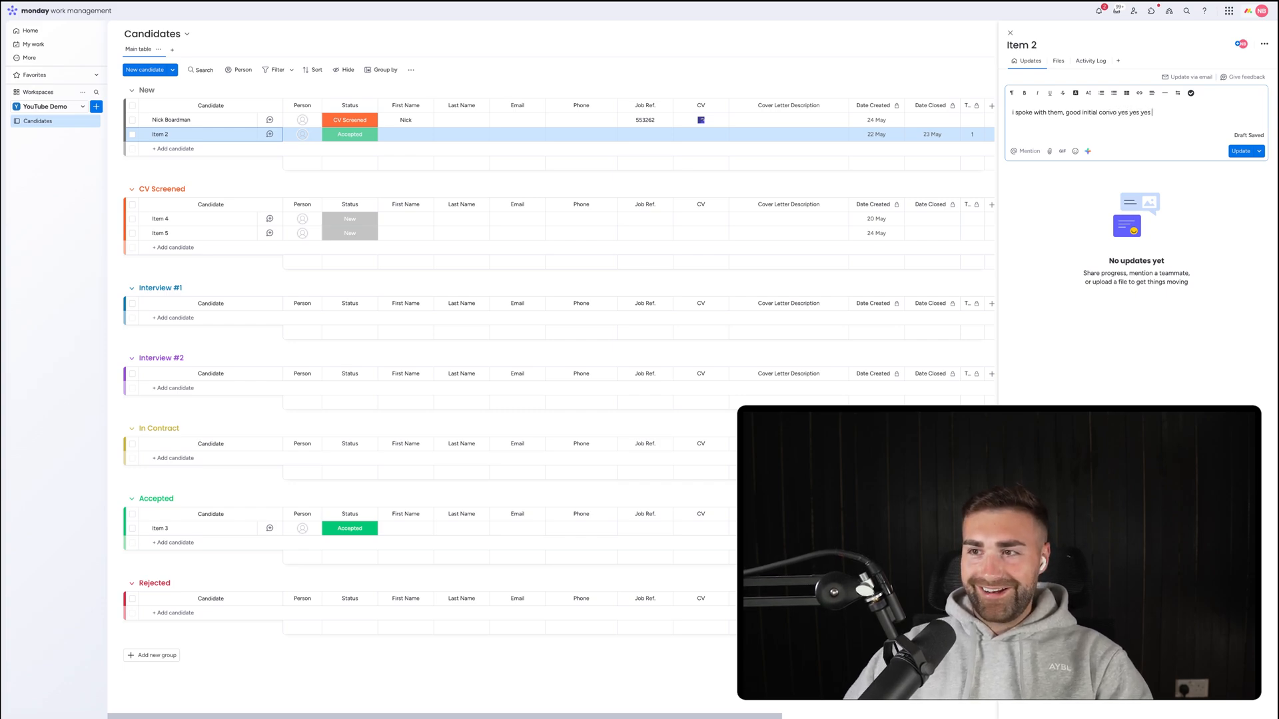
key("ctrl+Return")
left_click(1103, 212)
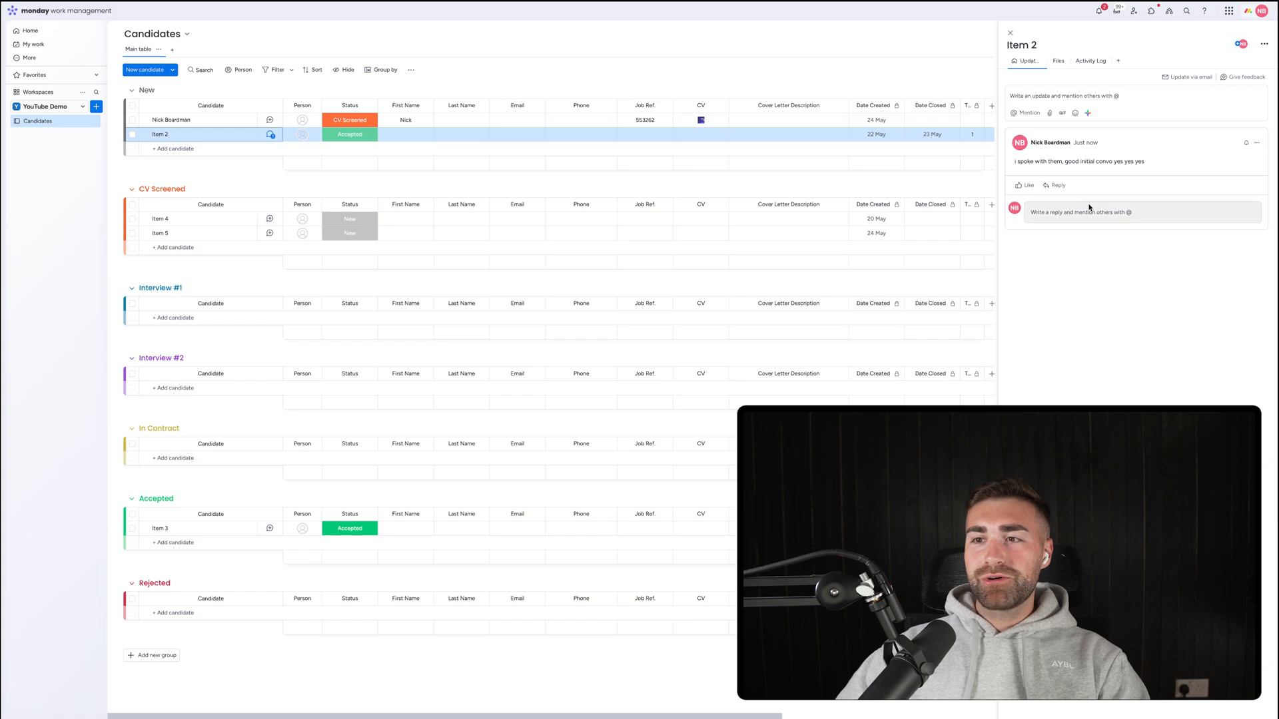
type("@")
key("Return")
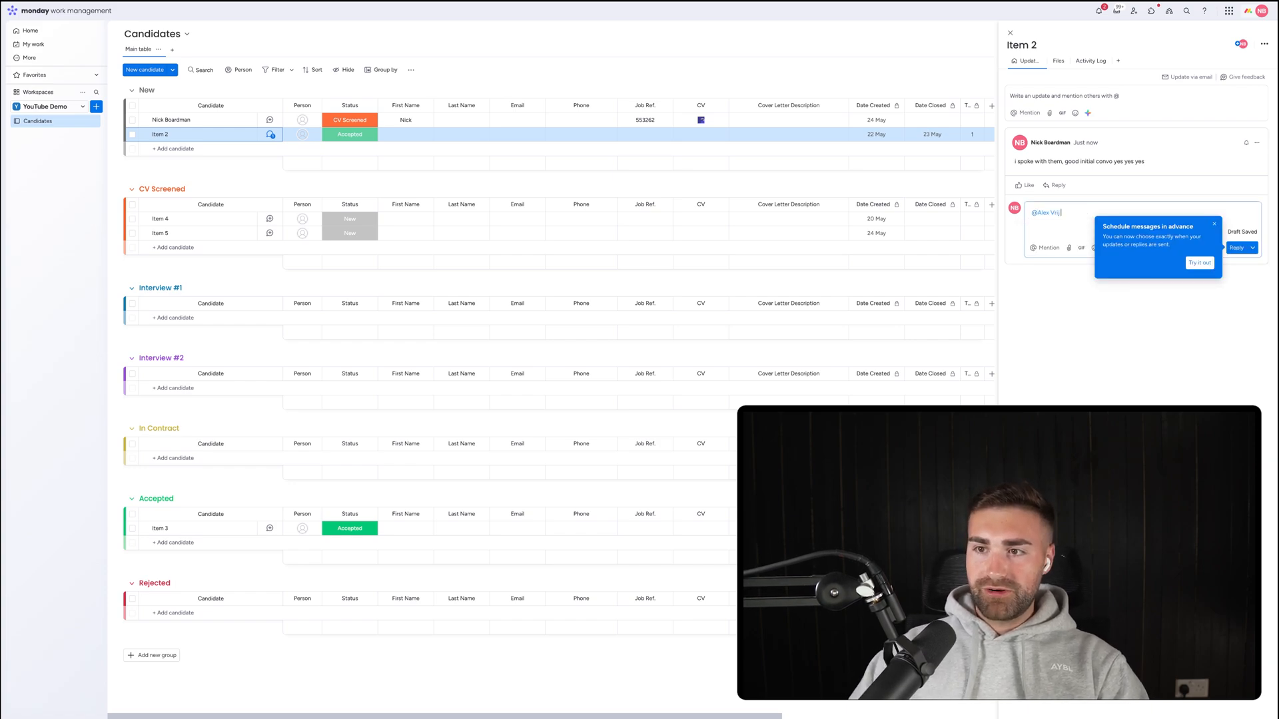
type("hey")
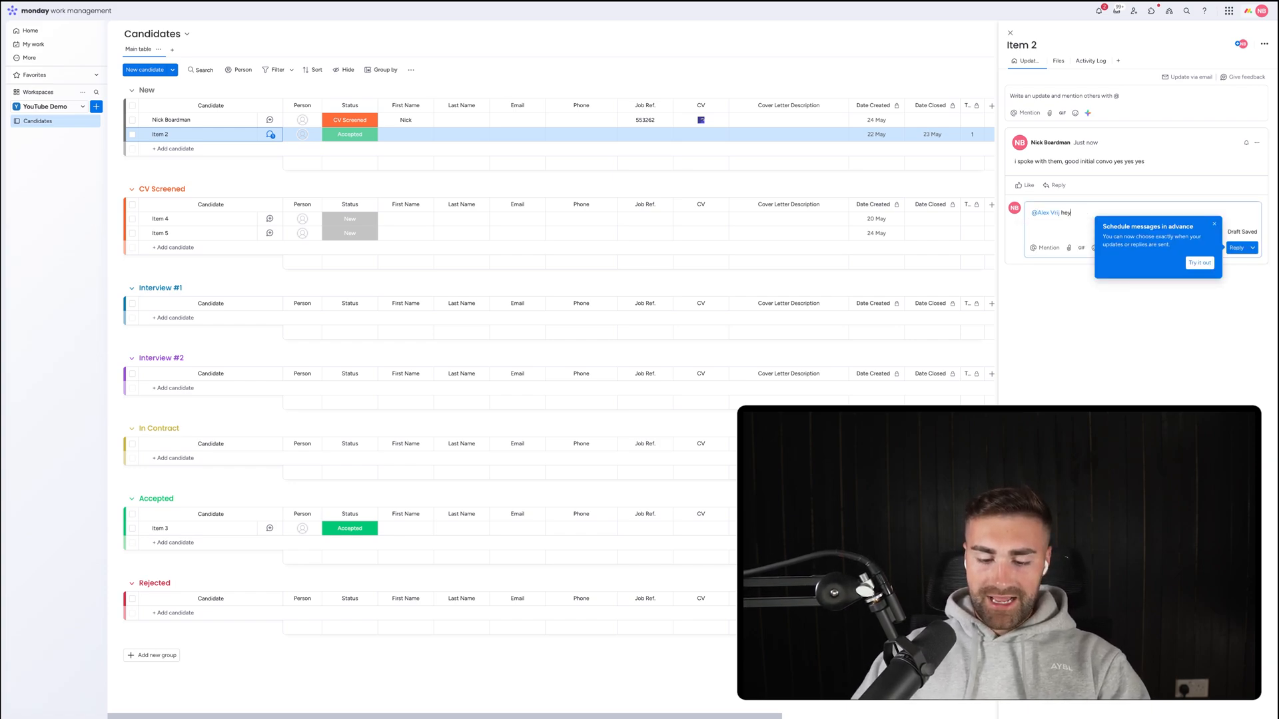
type(" alex this looks")
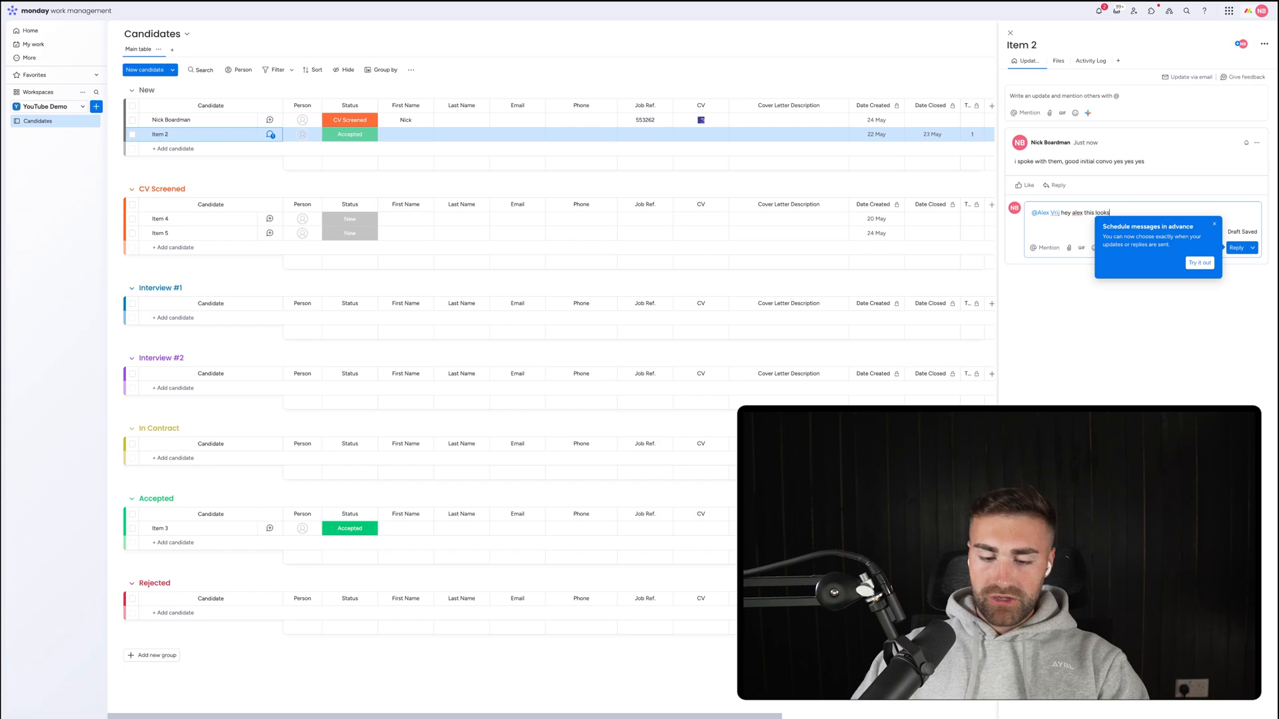
type(" good please proc")
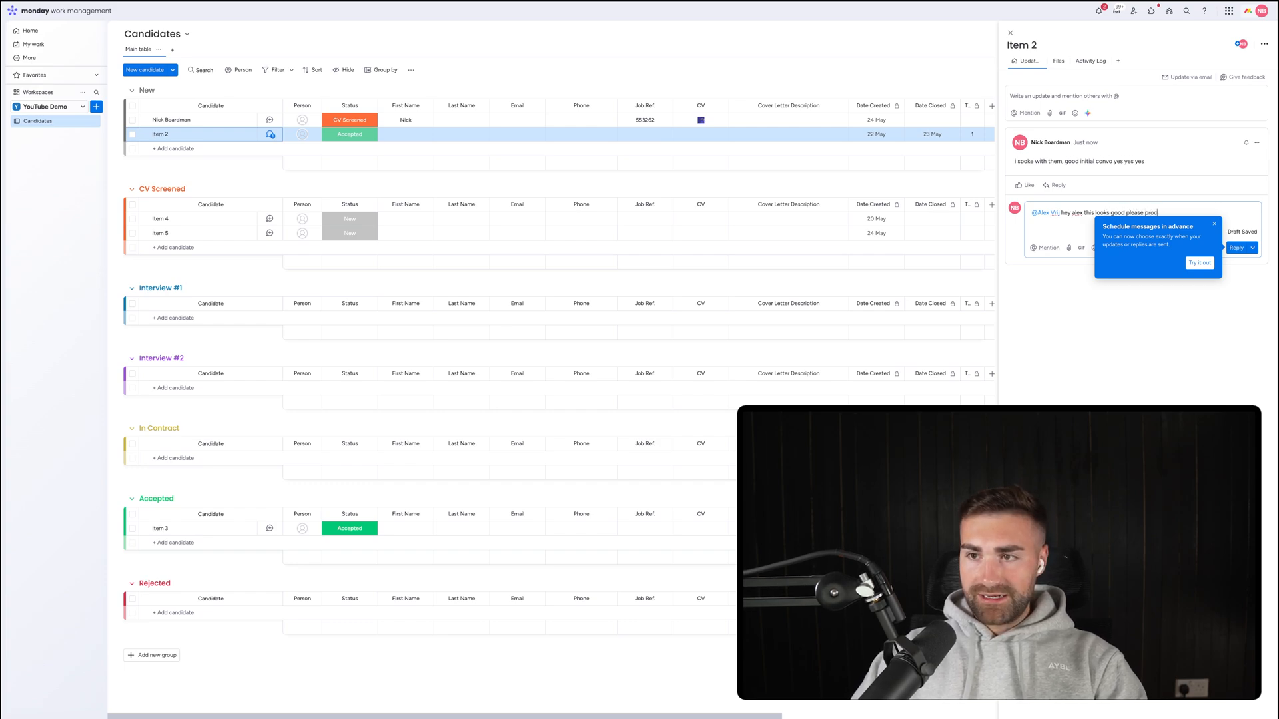
type("eed with int")
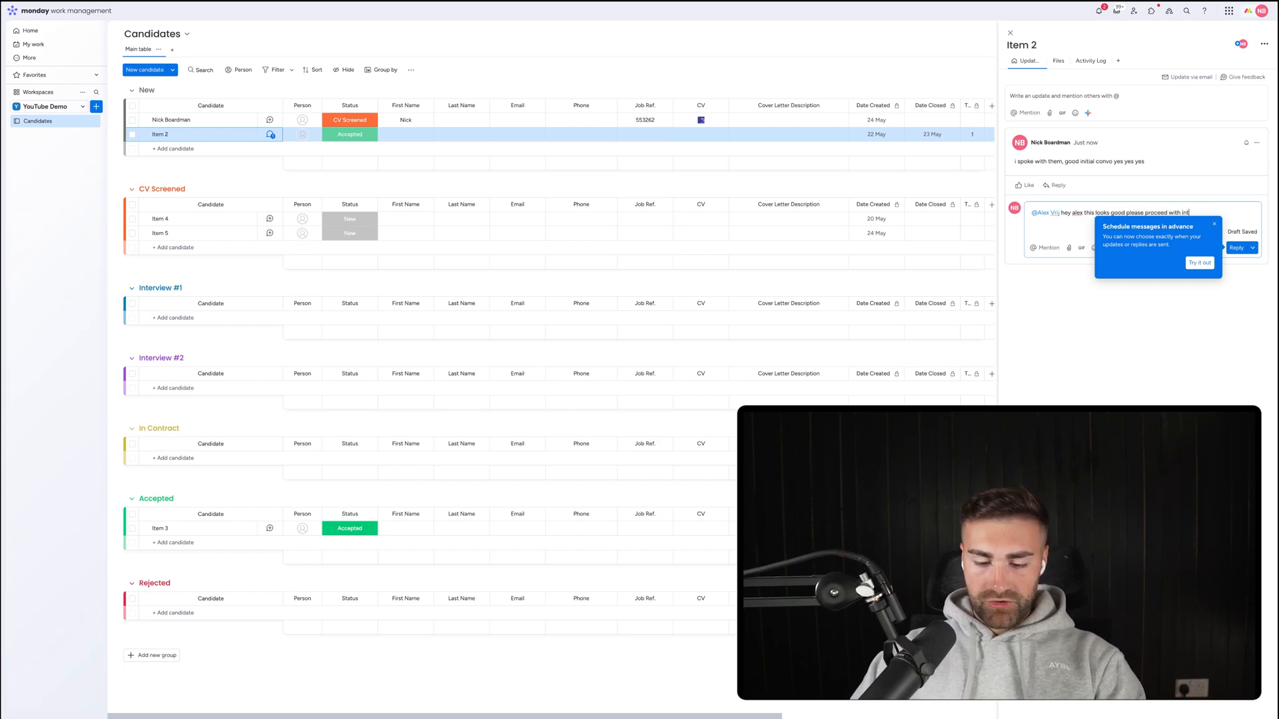
type("erivew #1")
key("Return")
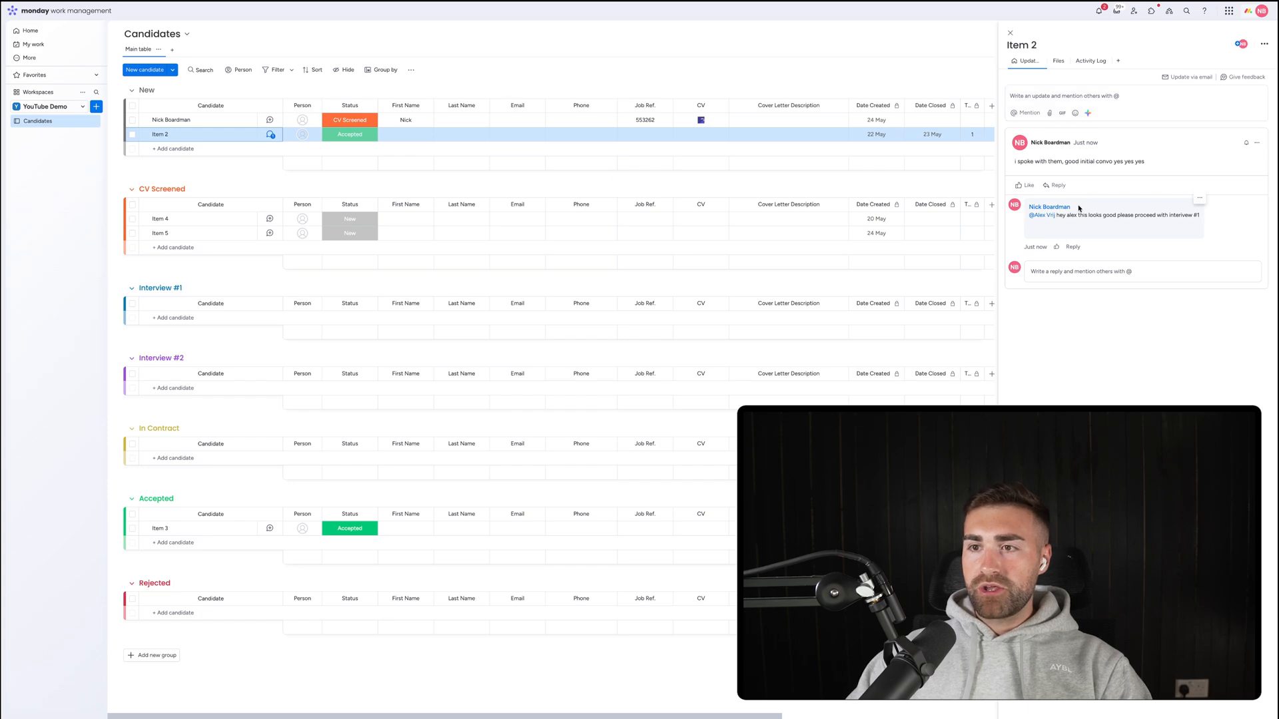
Dismiss the message scheduling tip and close Item 2's details panel.
left_click(1072, 247)
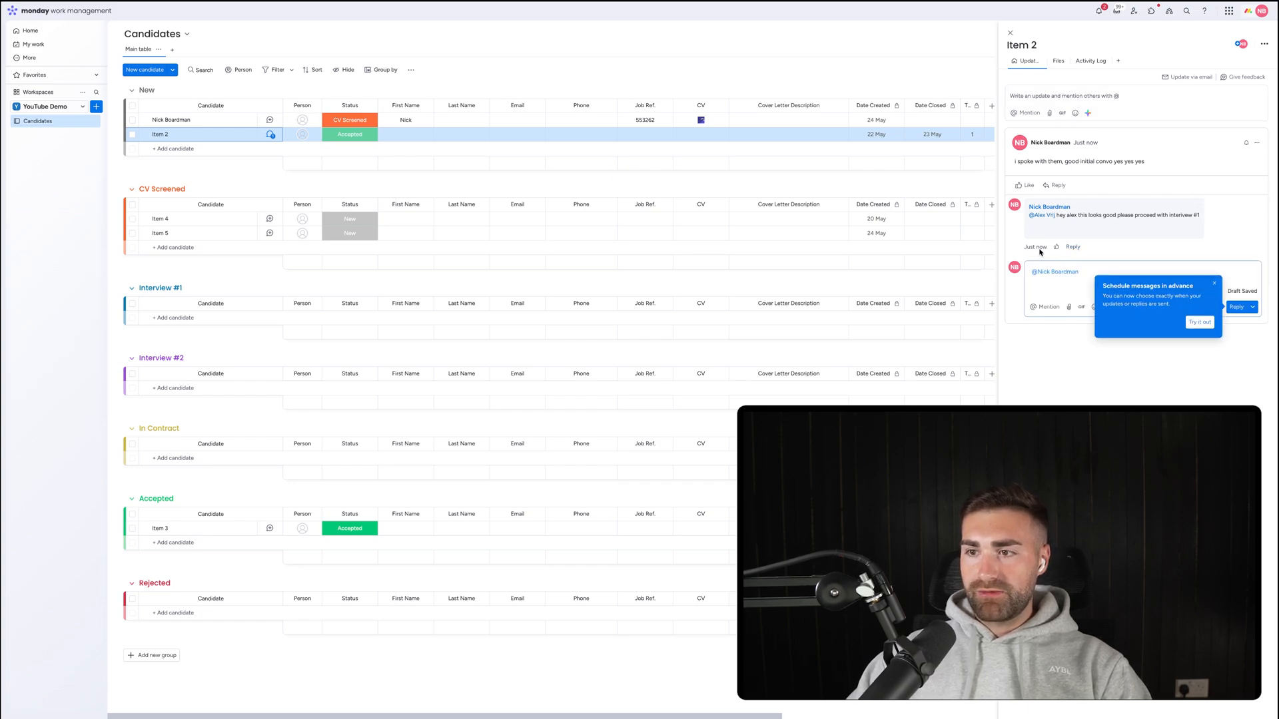
left_click(1215, 286)
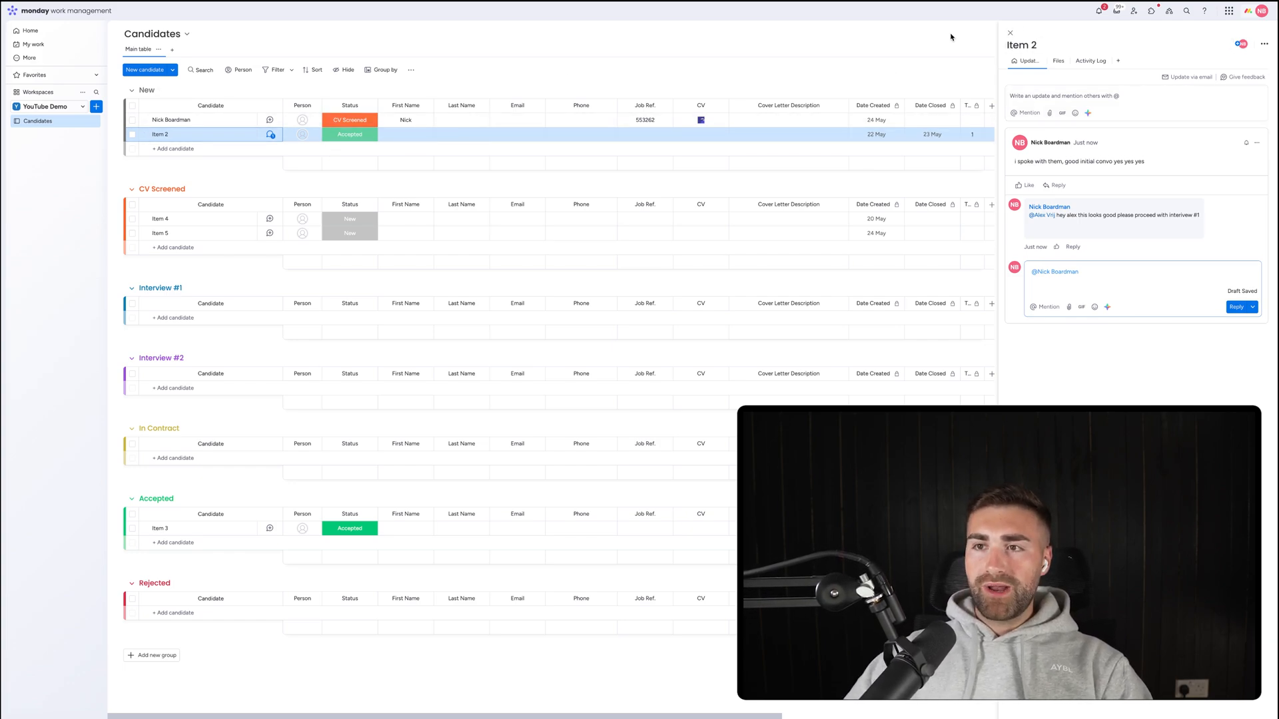
left_click(1010, 32)
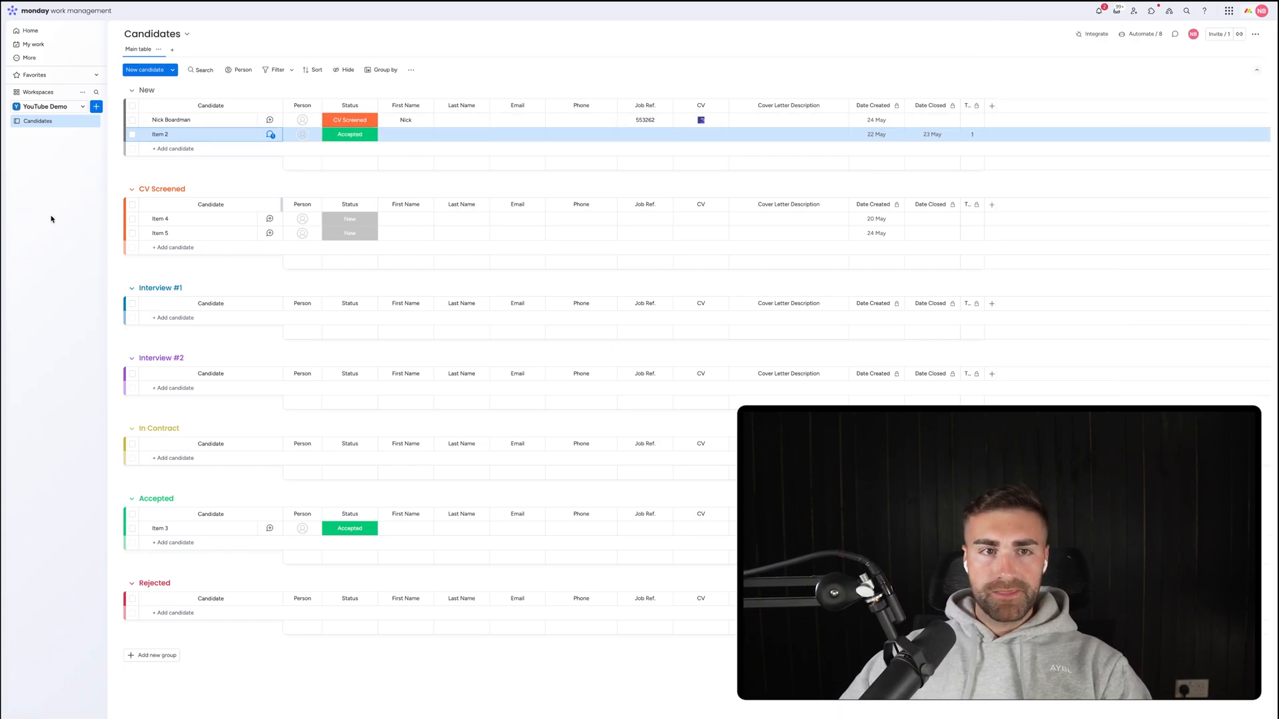
Create a new board named Jobs with its custom item type set to Job.
left_click(96, 105)
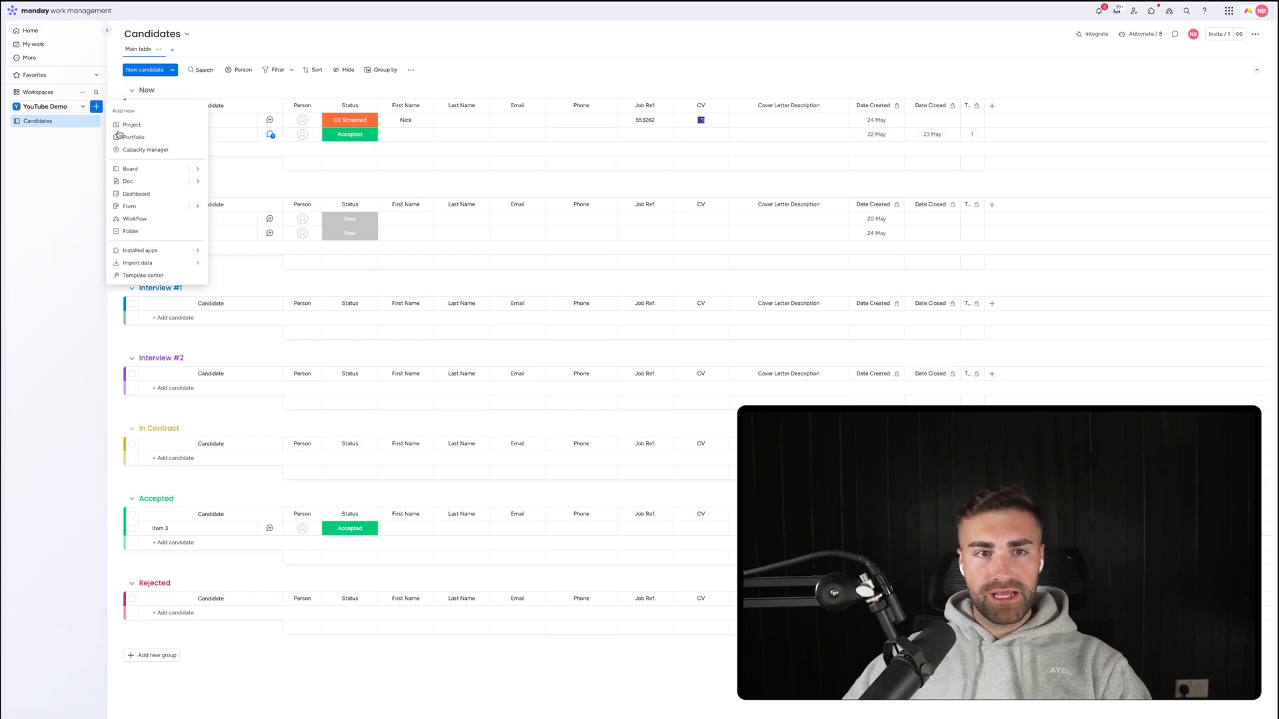
left_click(133, 170)
type("Jobs")
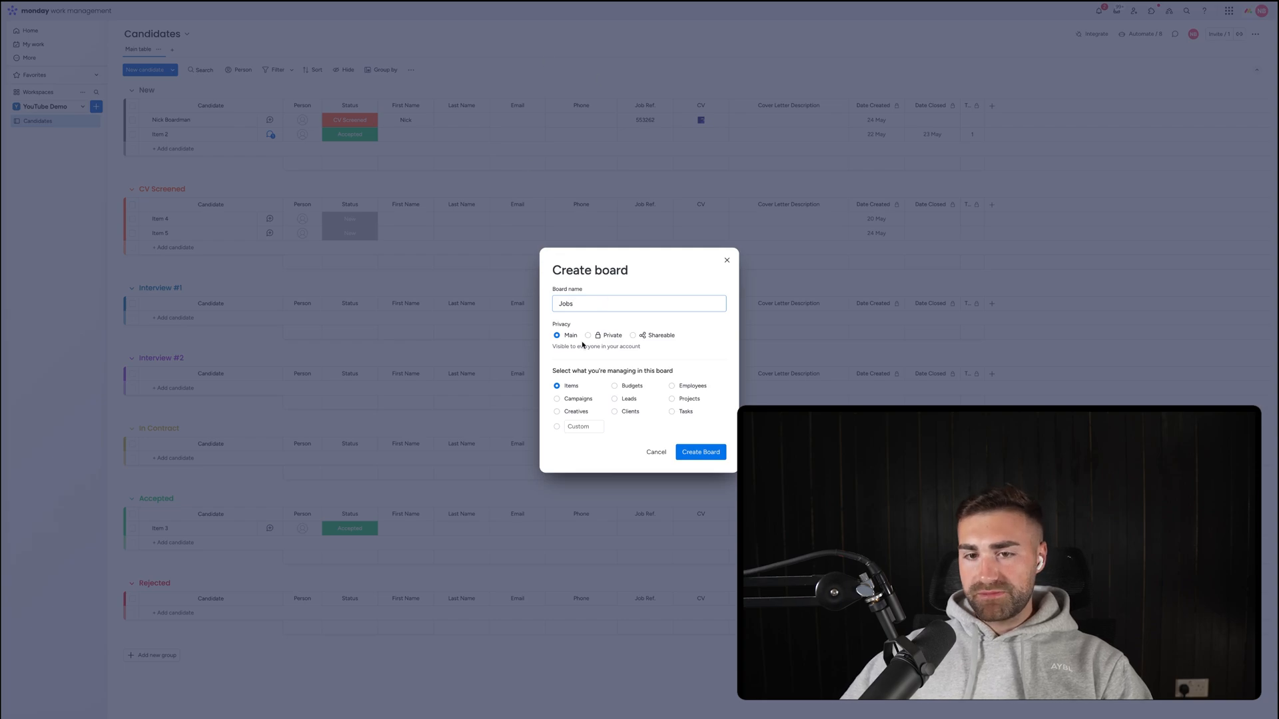
left_click(577, 426)
type("Jobs")
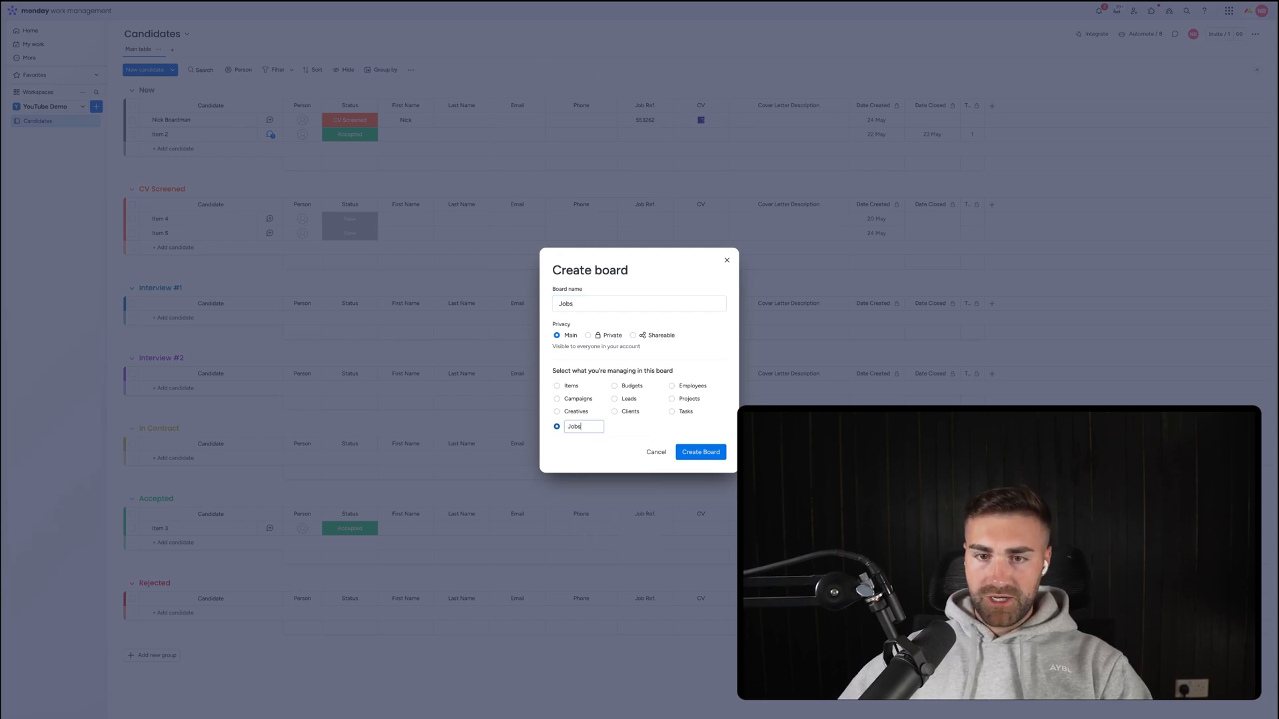
left_click(696, 453)
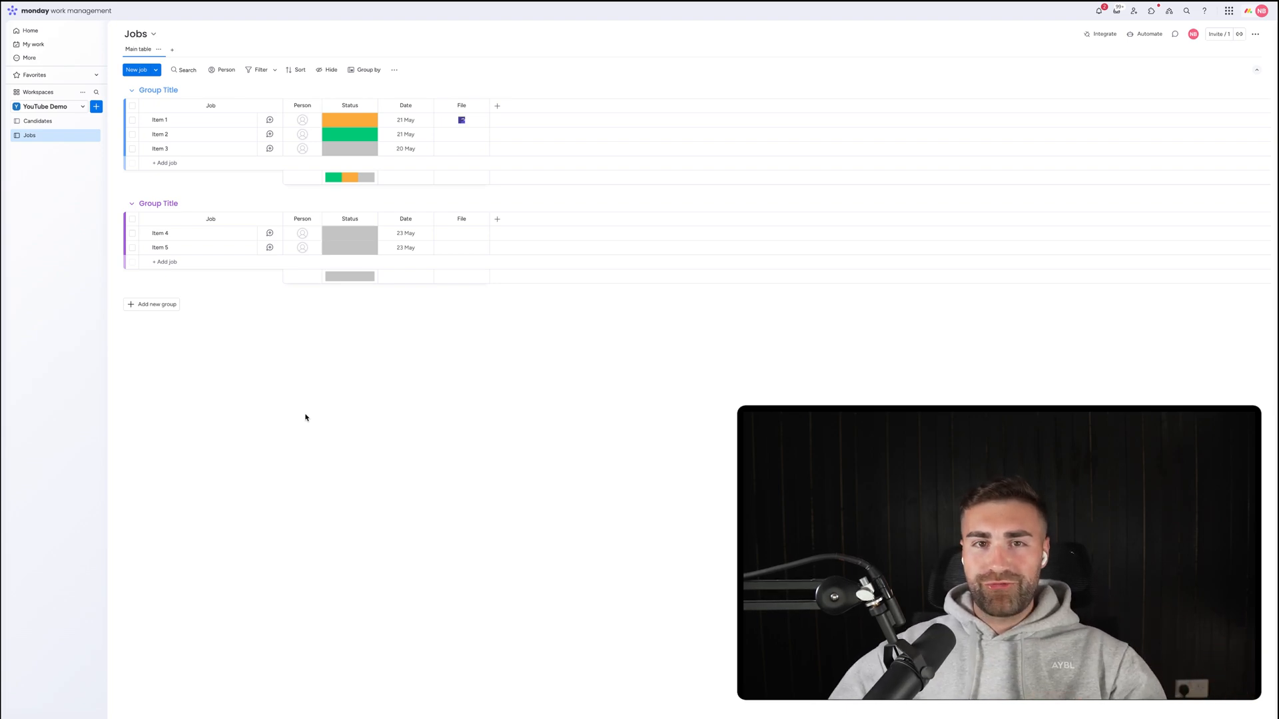
Rename the Date column to Date Created and restrict who can edit it.
left_click(406, 104)
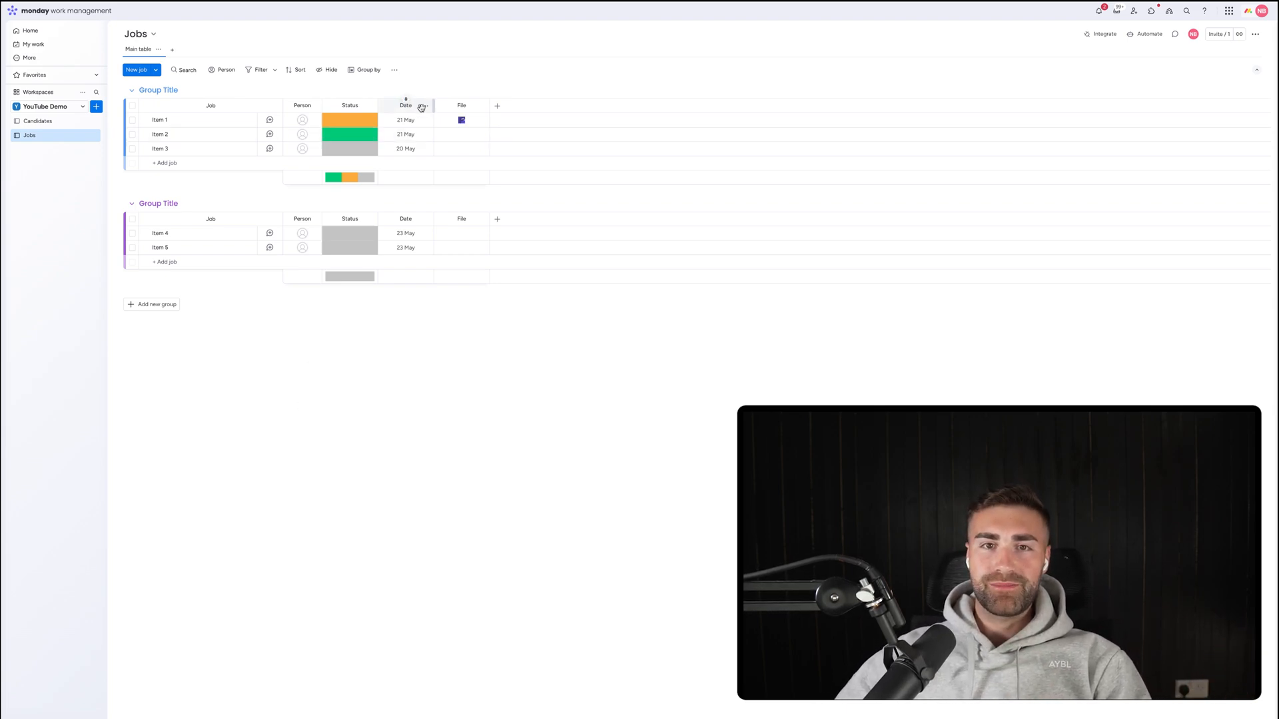
type("Created")
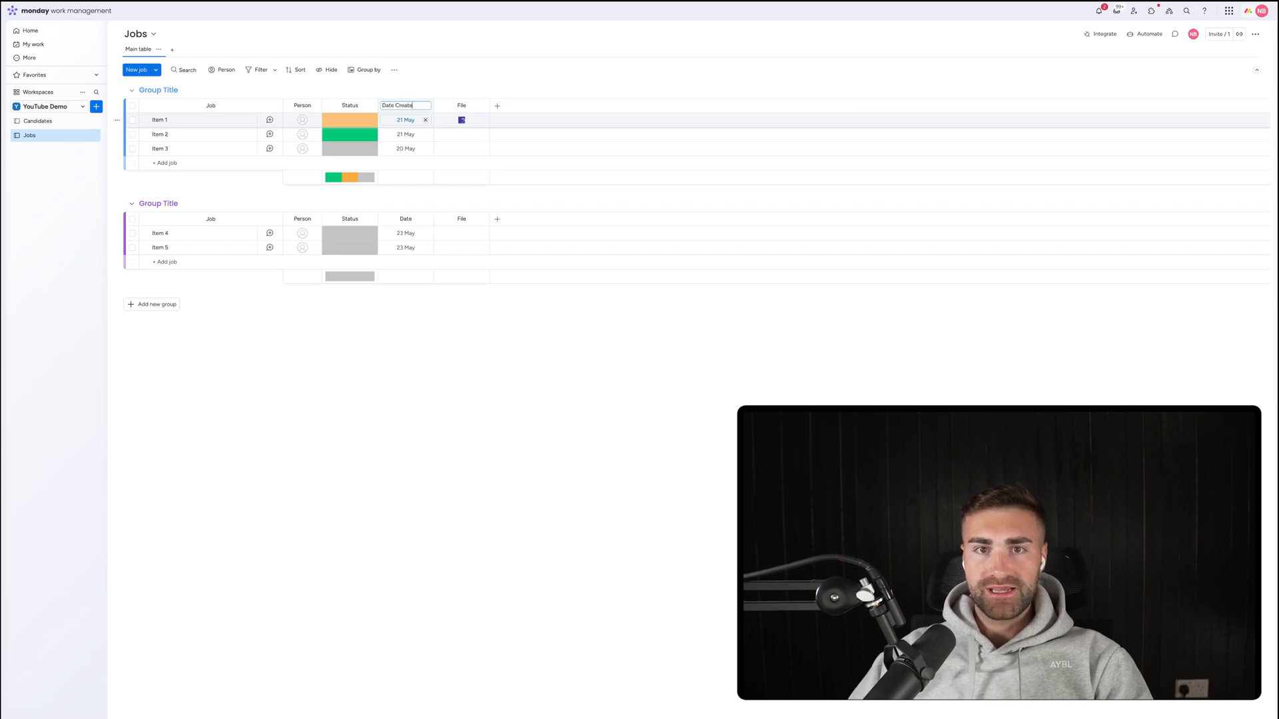
key("Return")
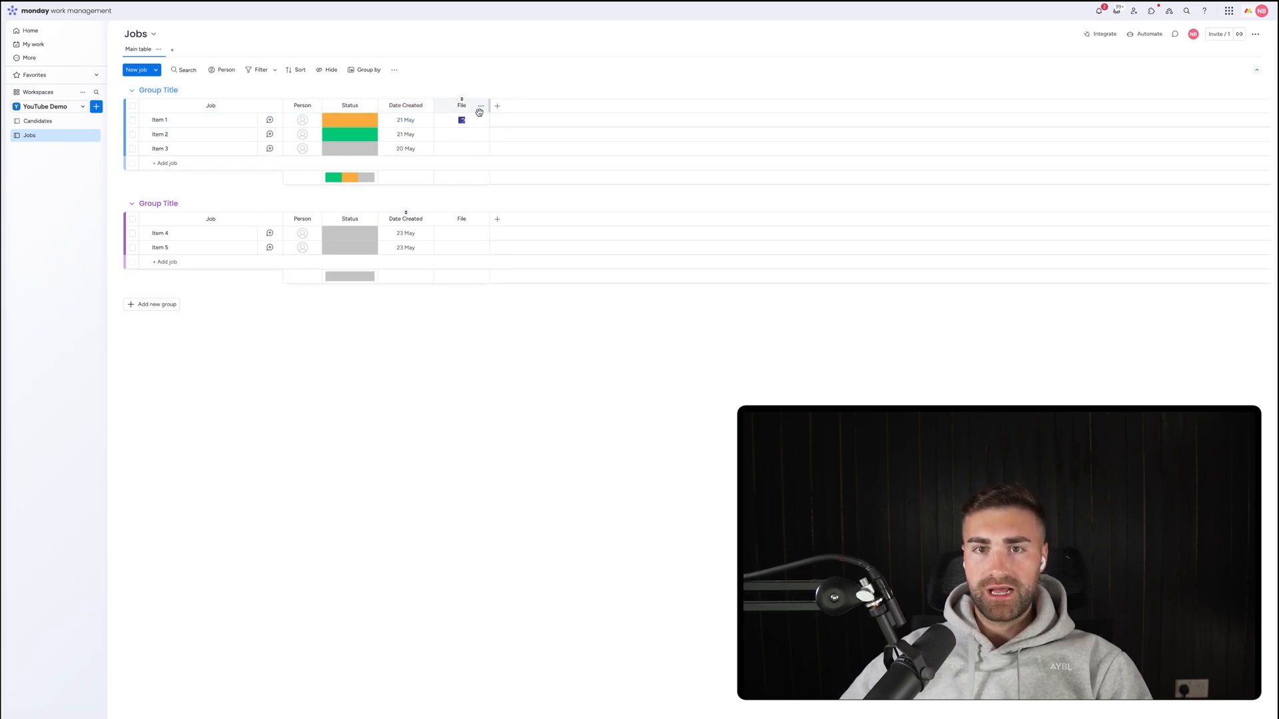
left_click(425, 106)
mouse_move(453, 111)
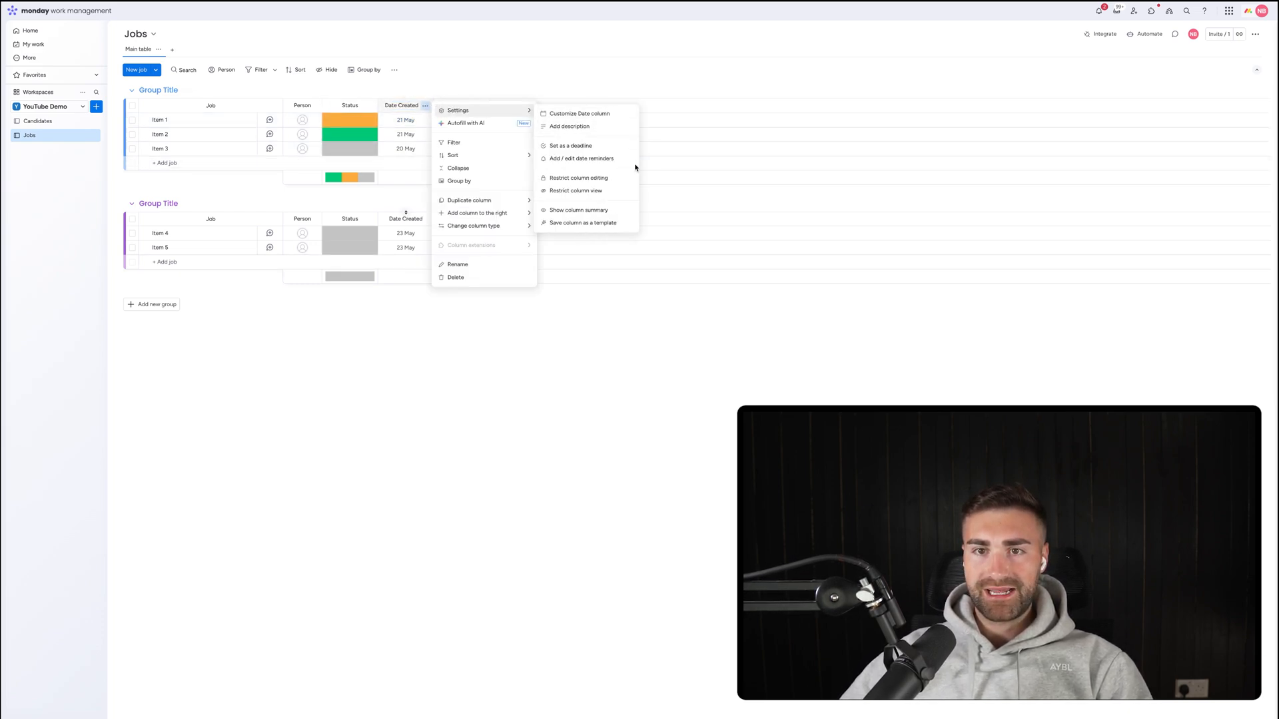
left_click(587, 179)
left_click(531, 80)
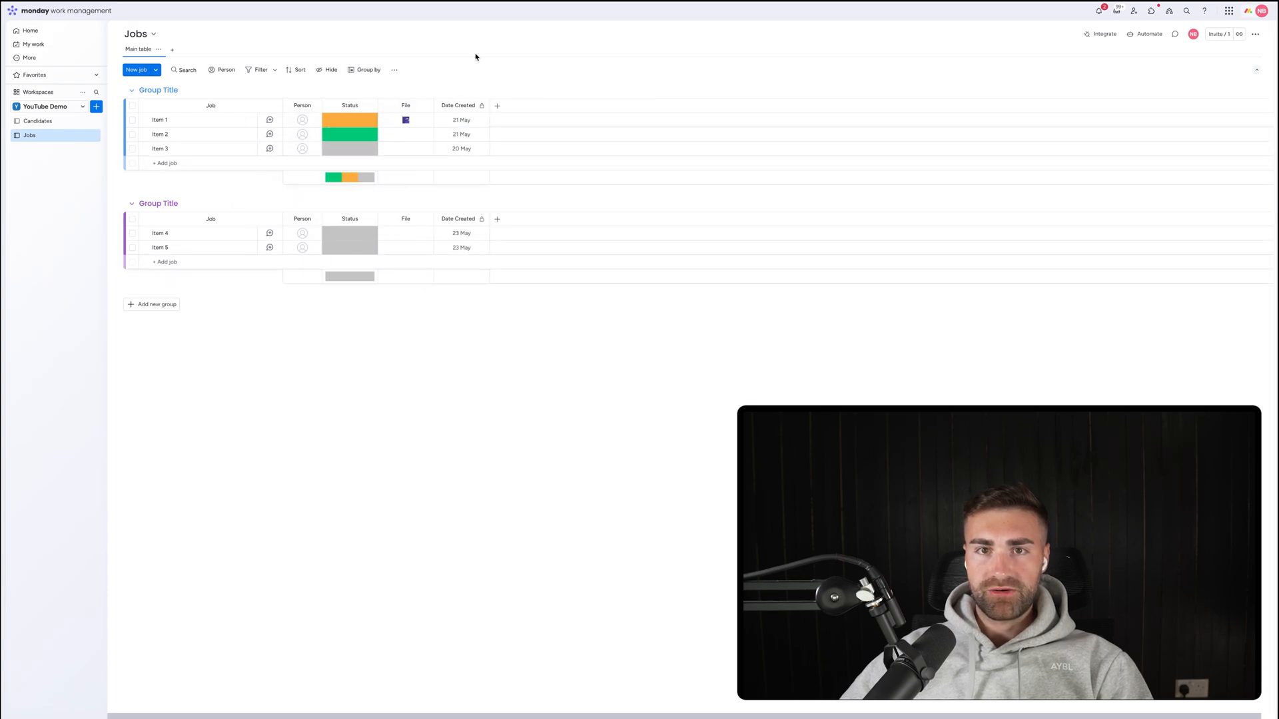
Add a Date Completed date column with its summary hidden.
left_click(497, 106)
type("date")
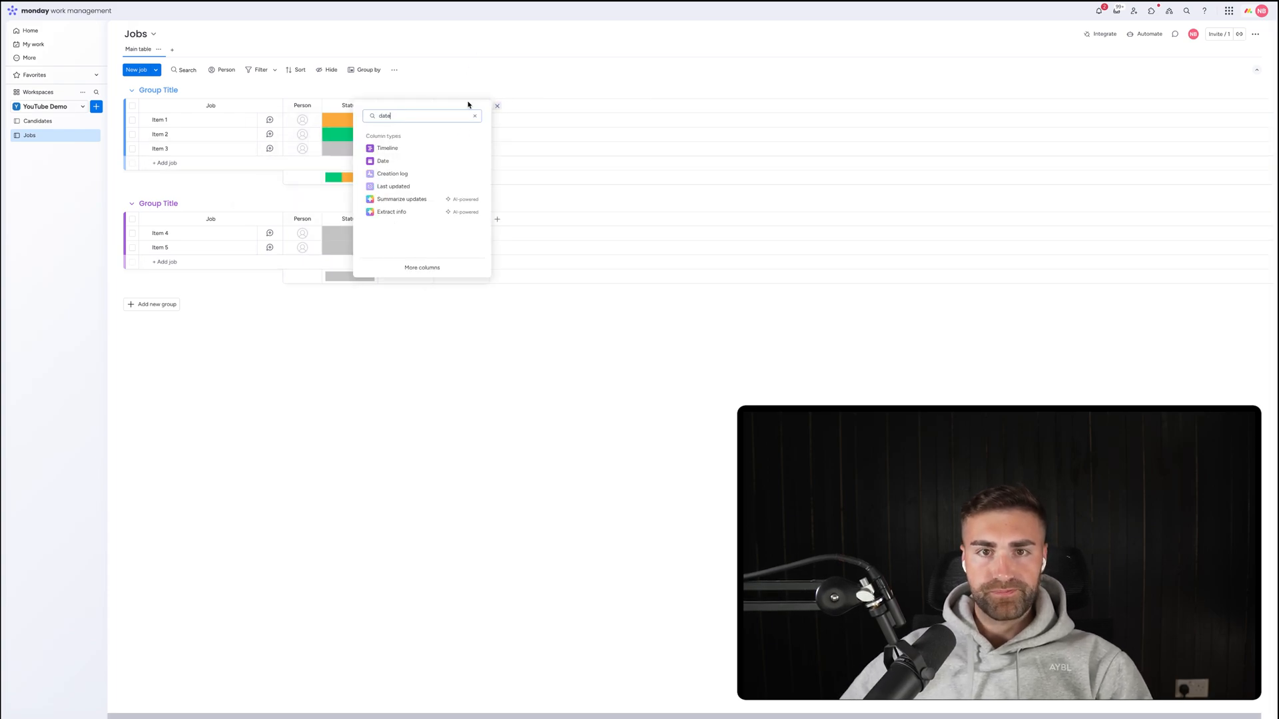
left_click(423, 162)
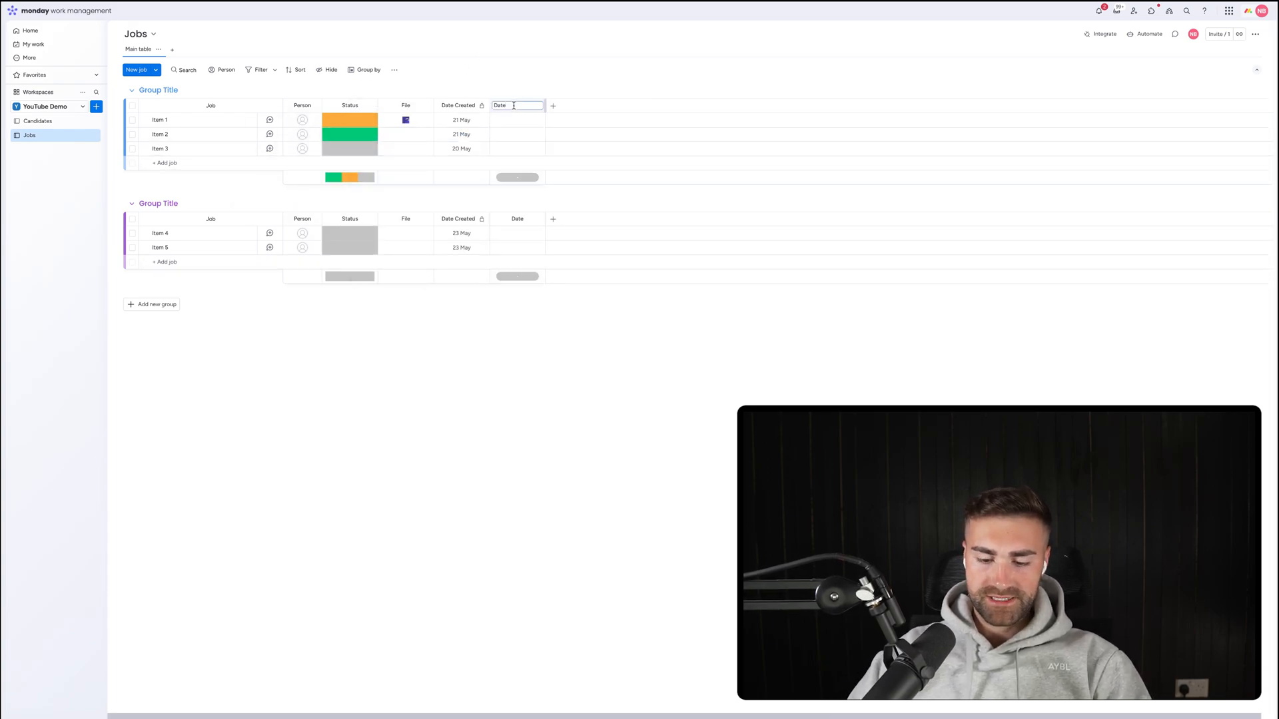
type("Completed")
key("Return")
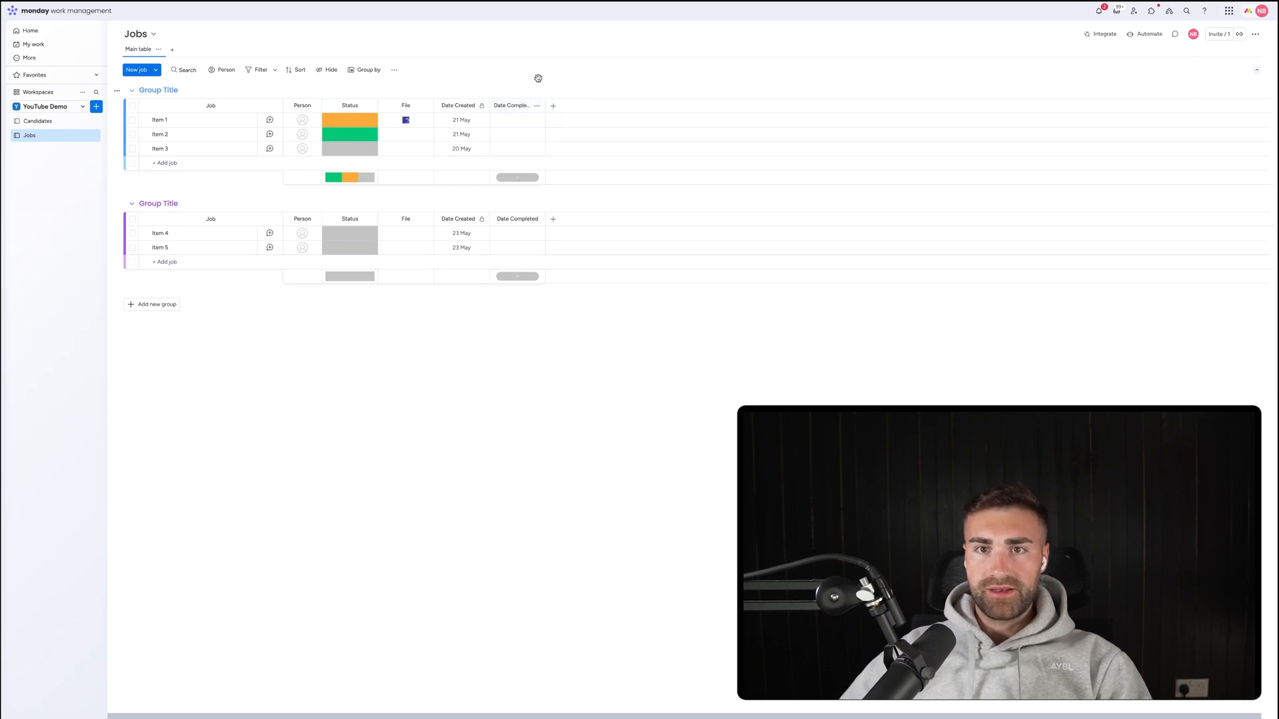
left_click(537, 105)
mouse_move(595, 115)
left_click(688, 208)
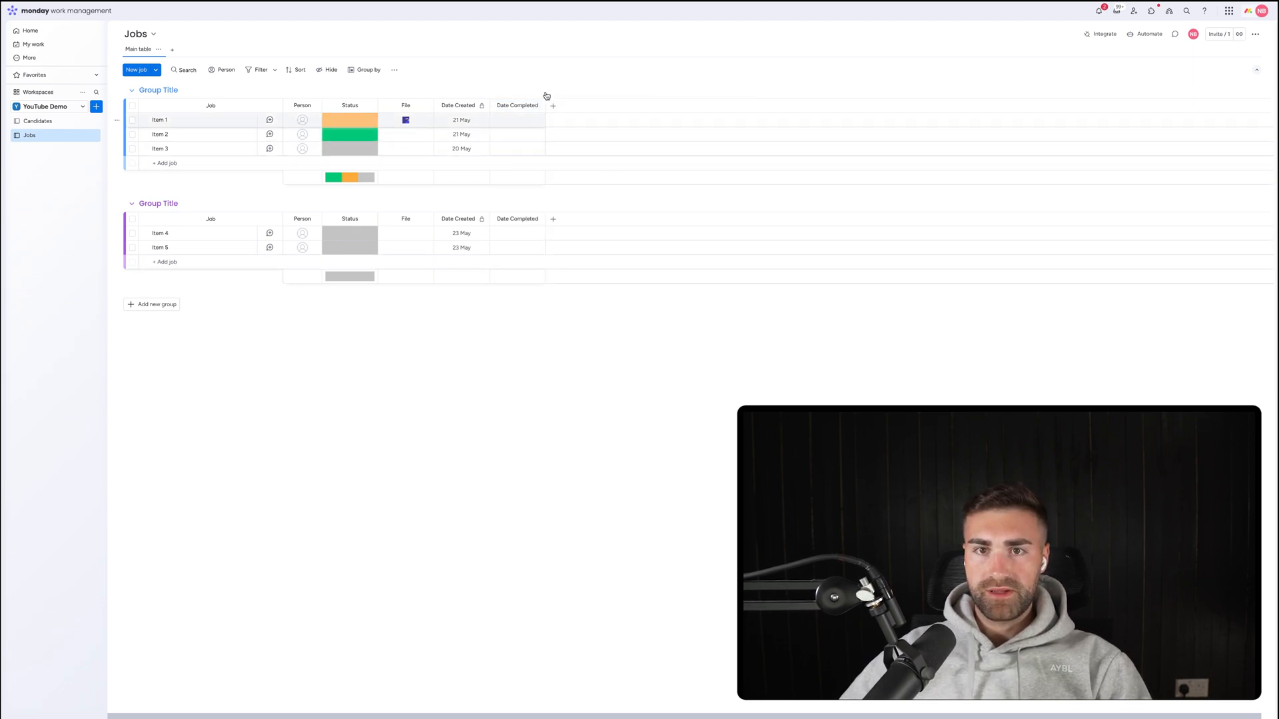
left_click(537, 105)
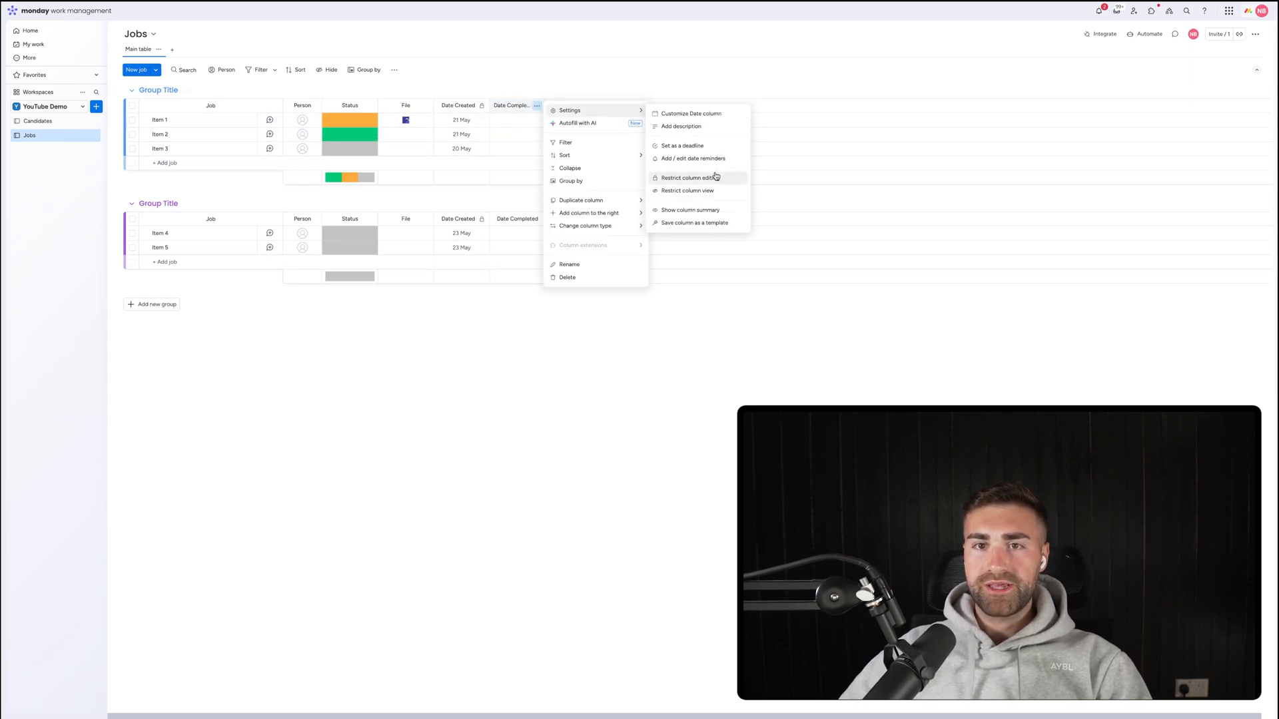
left_click(714, 178)
left_click(557, 78)
Add a Formula column to the Jobs board.
left_click(555, 107)
type("form")
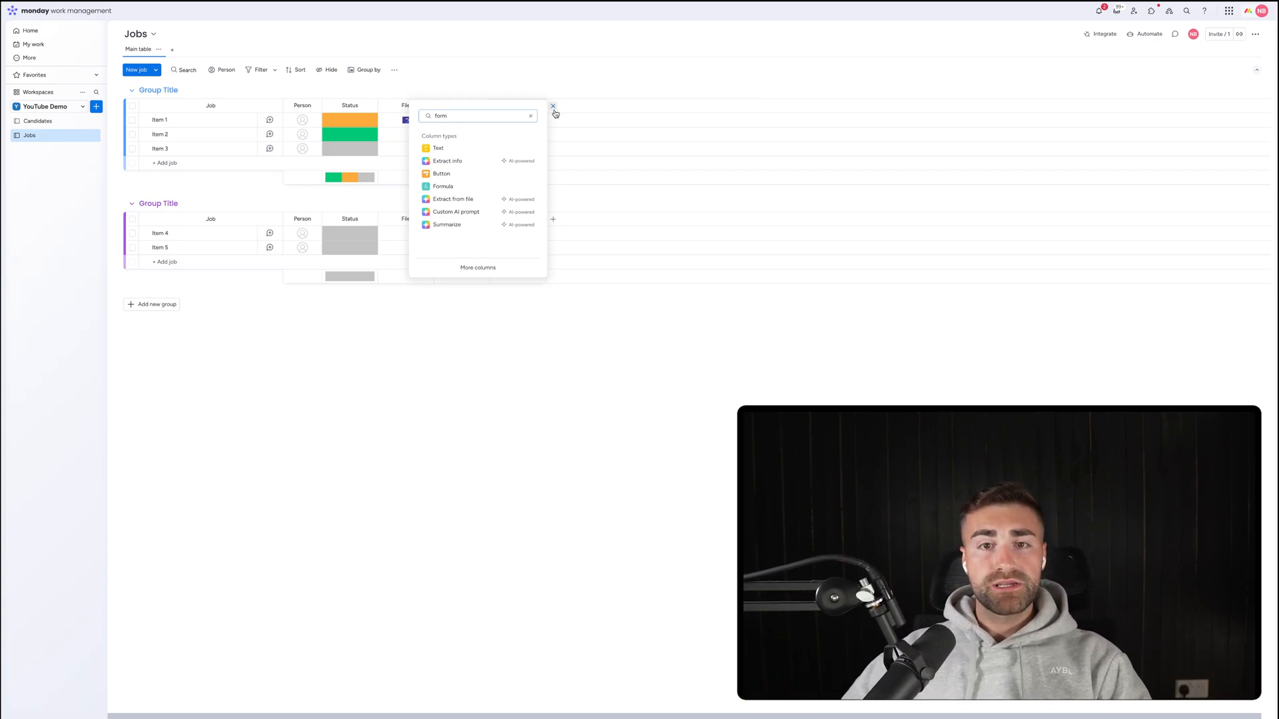
left_click(450, 194)
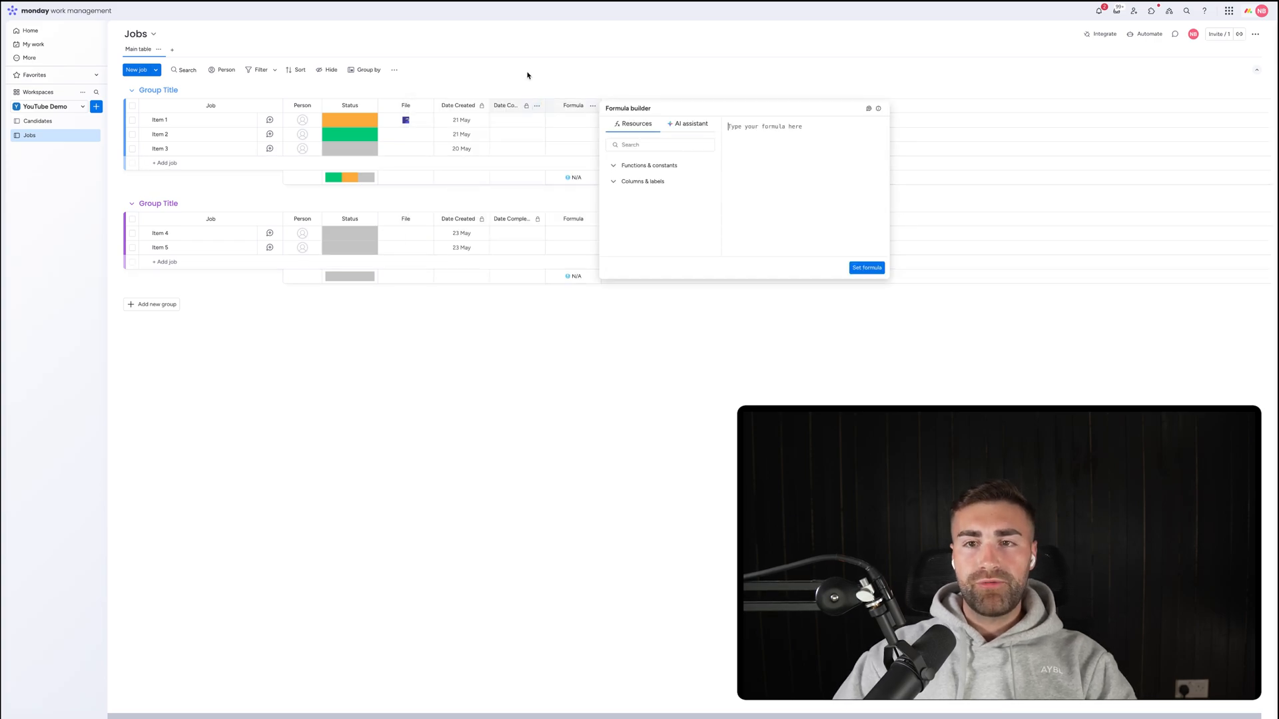
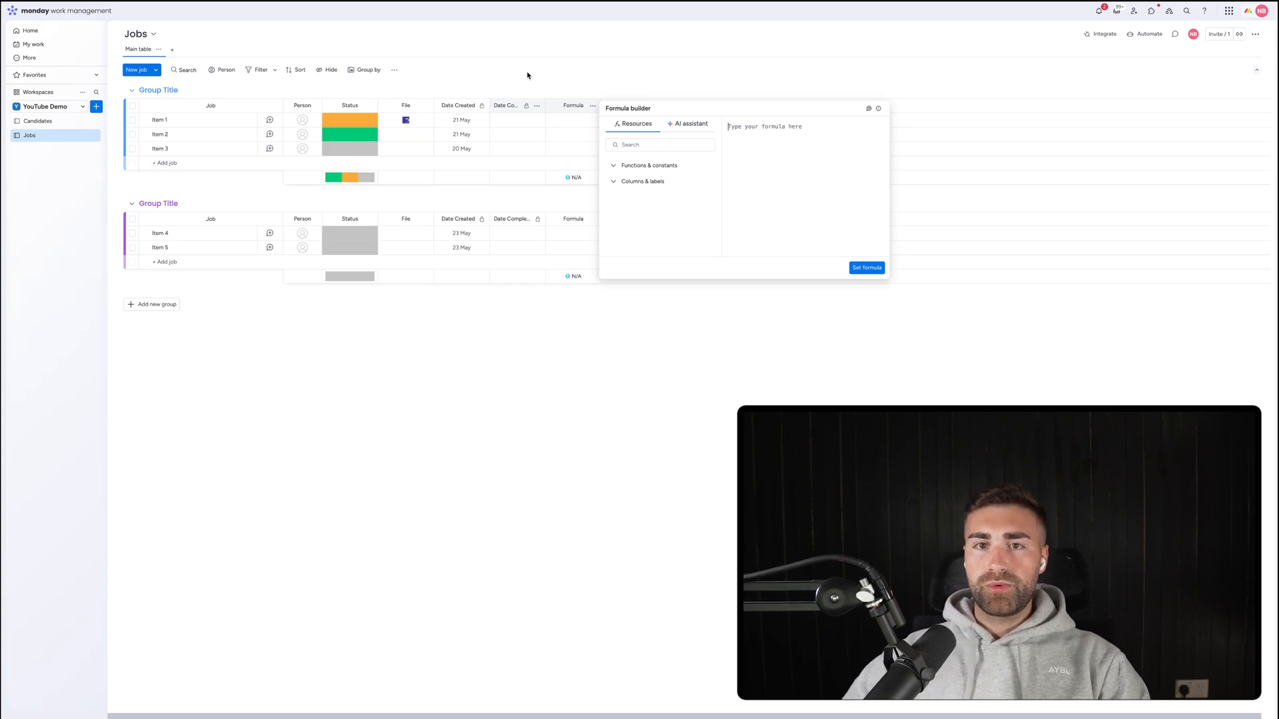
Have the AI assistant write a DAYS formula for days between Date Created and Date Completed, then set it.
left_click(692, 127)
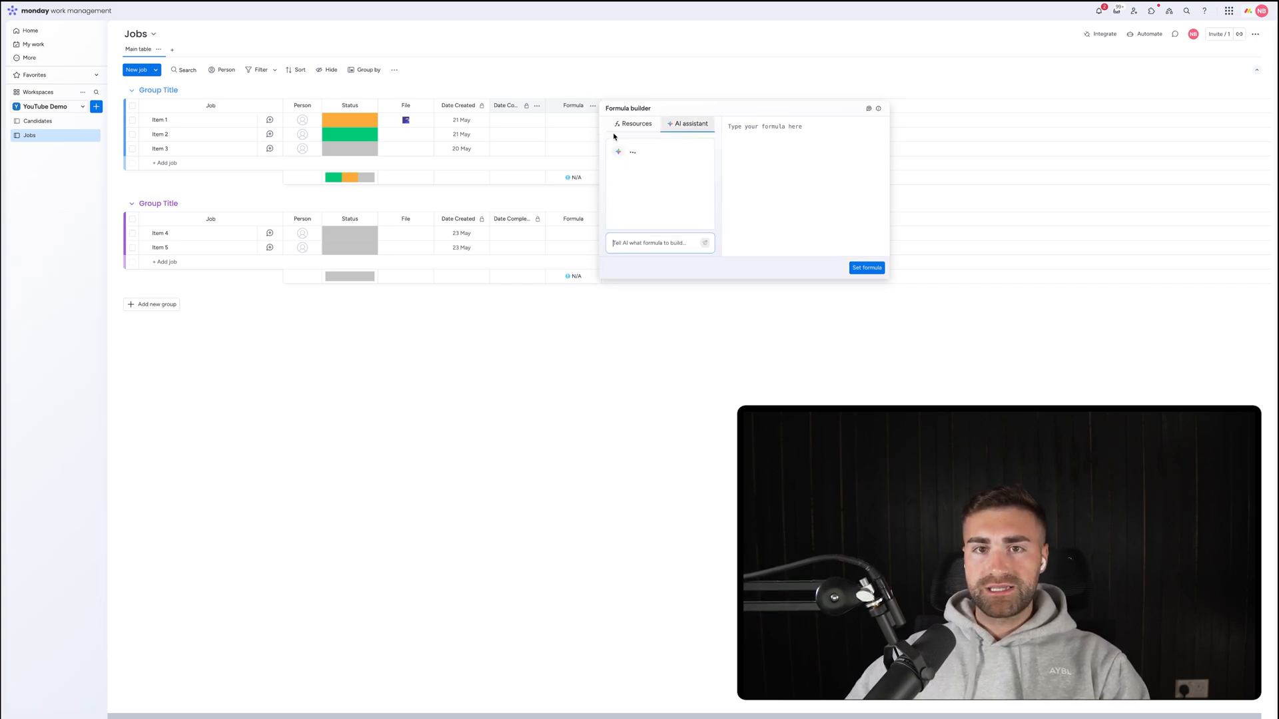
left_click(643, 244)
type("give me t")
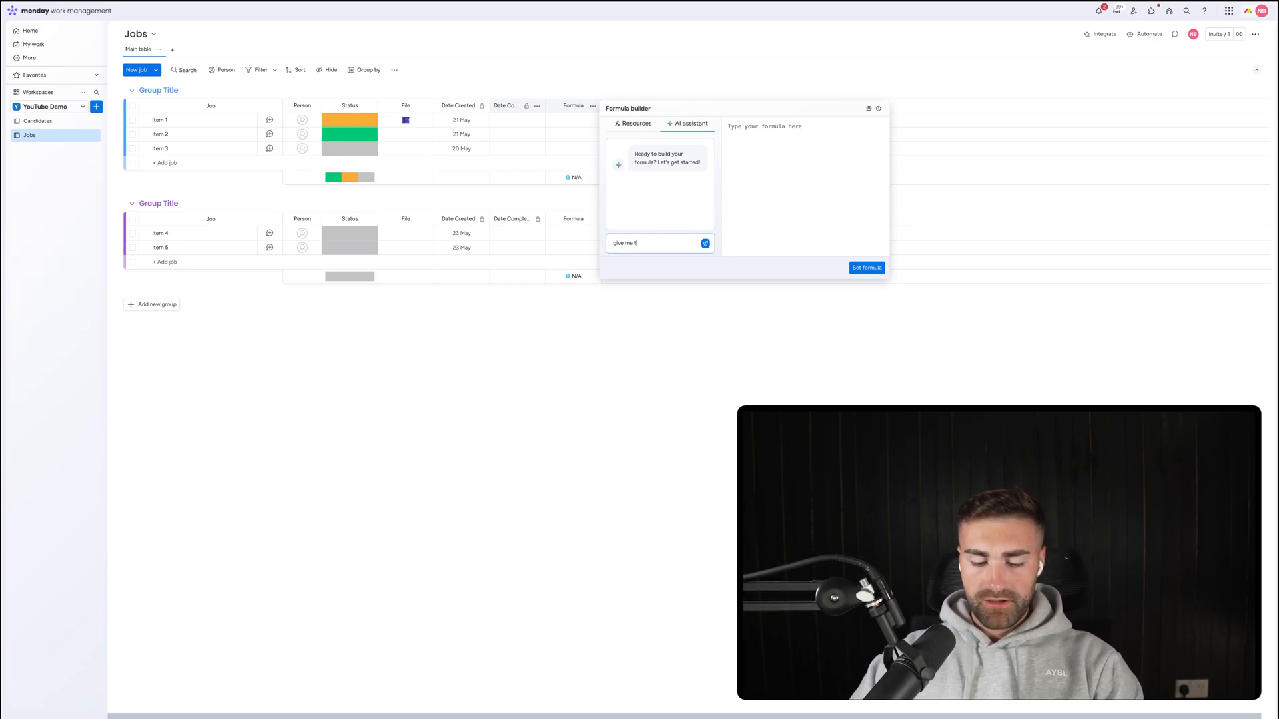
type("he difference in")
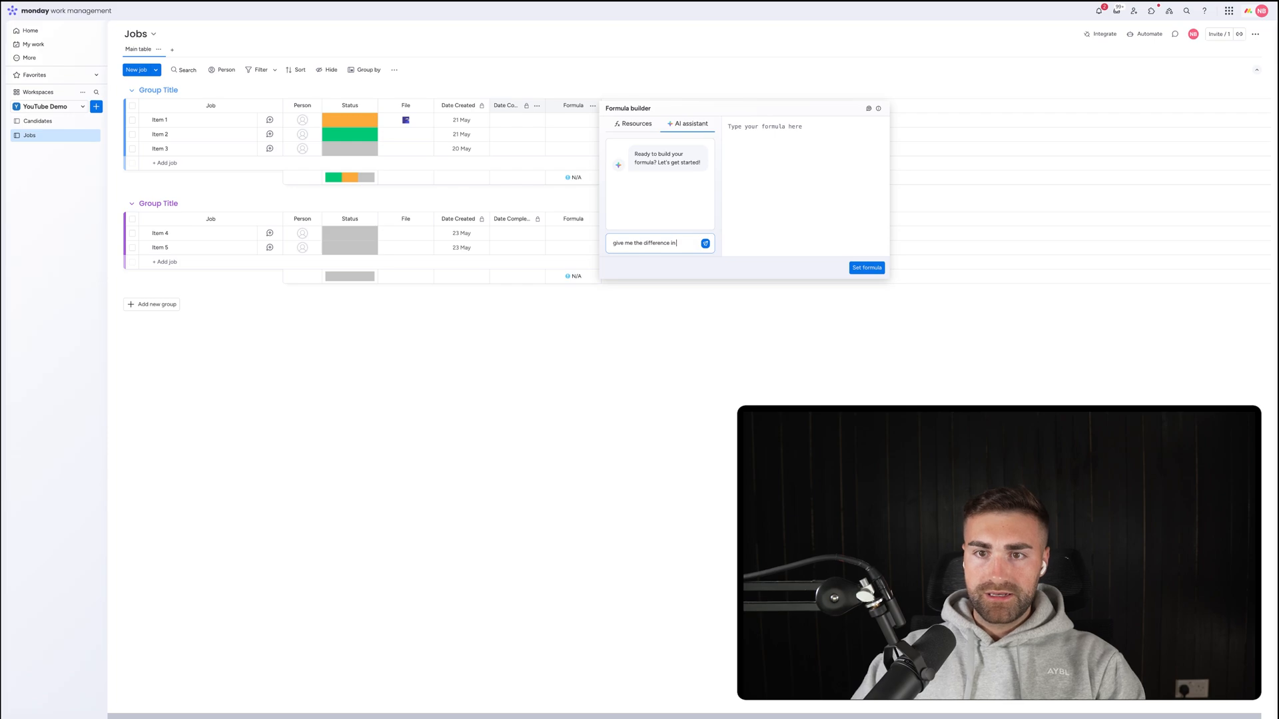
type(" days between")
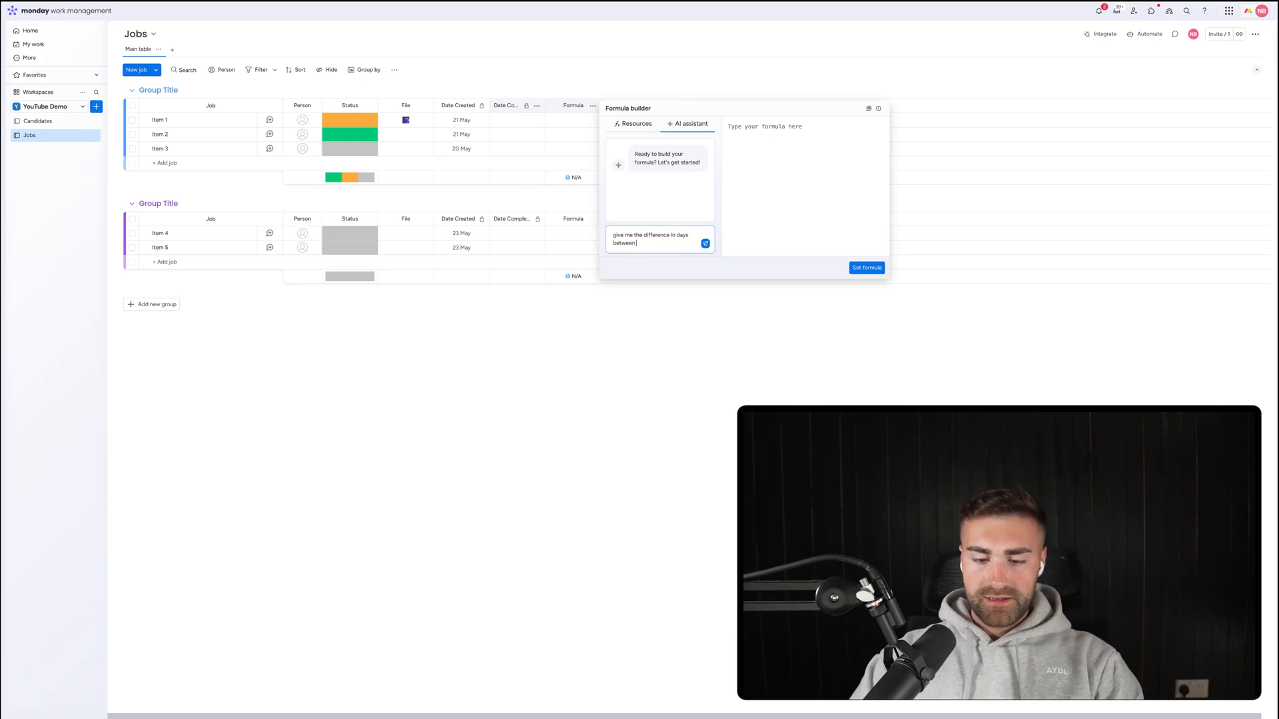
type(" date created a")
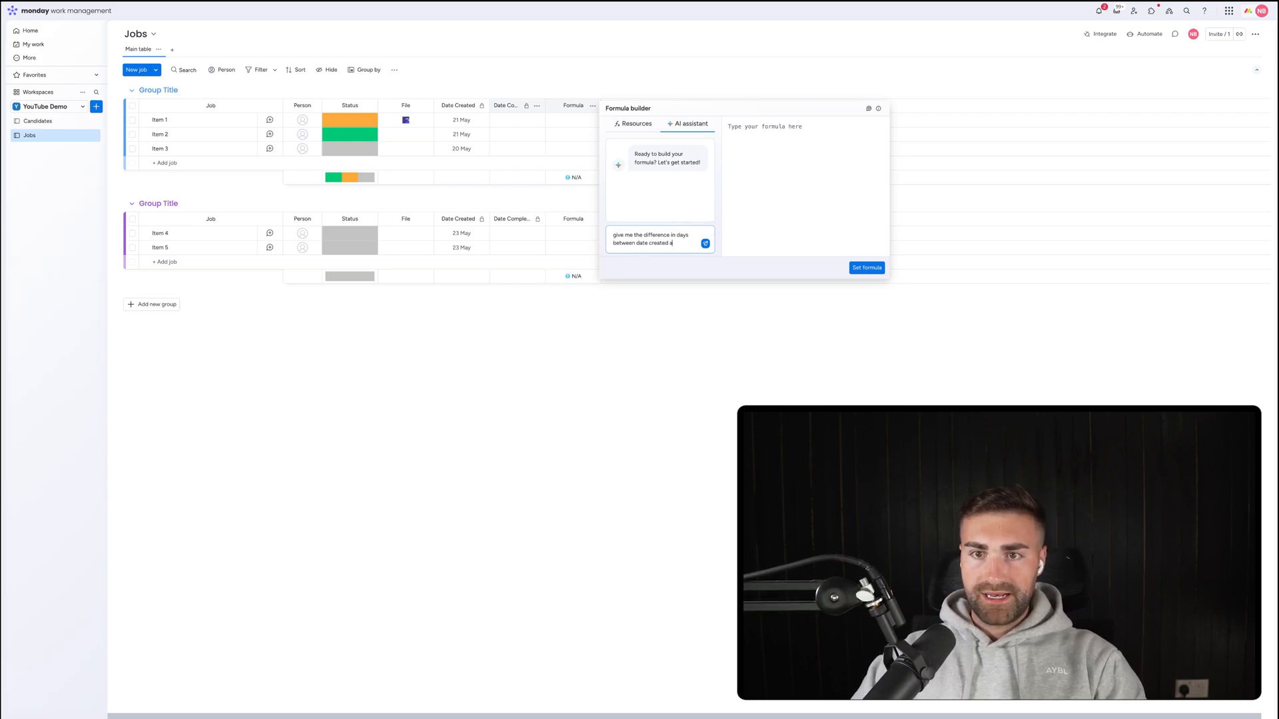
type("nd date completed")
key("Return")
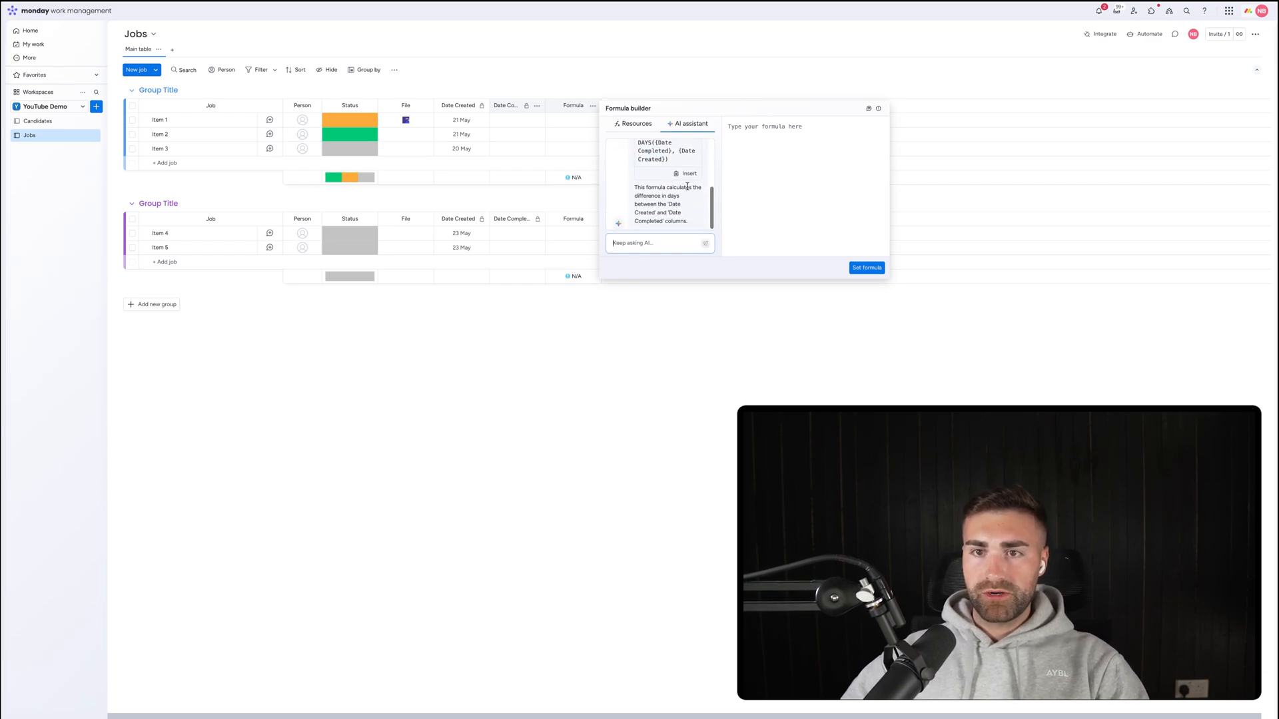
left_click(698, 174)
left_click(867, 267)
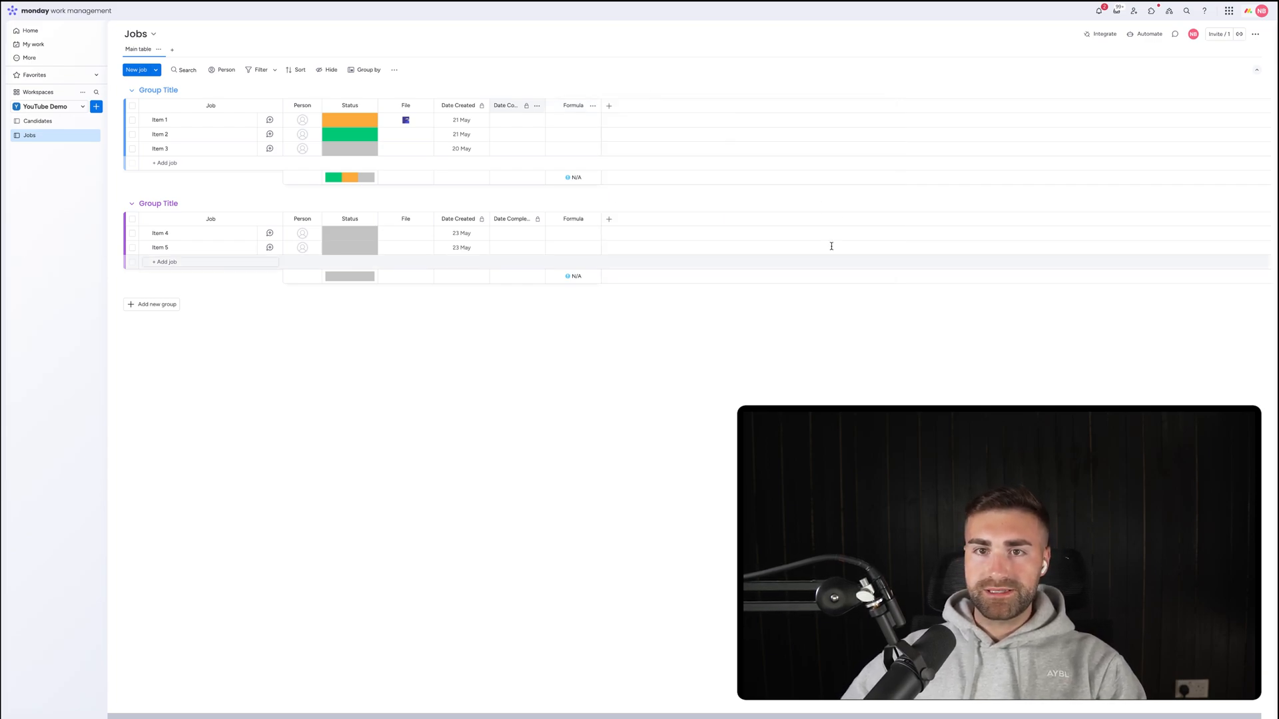
Rename the Formula column to TTC.
left_click(572, 105)
double_click(572, 105)
type("TTC")
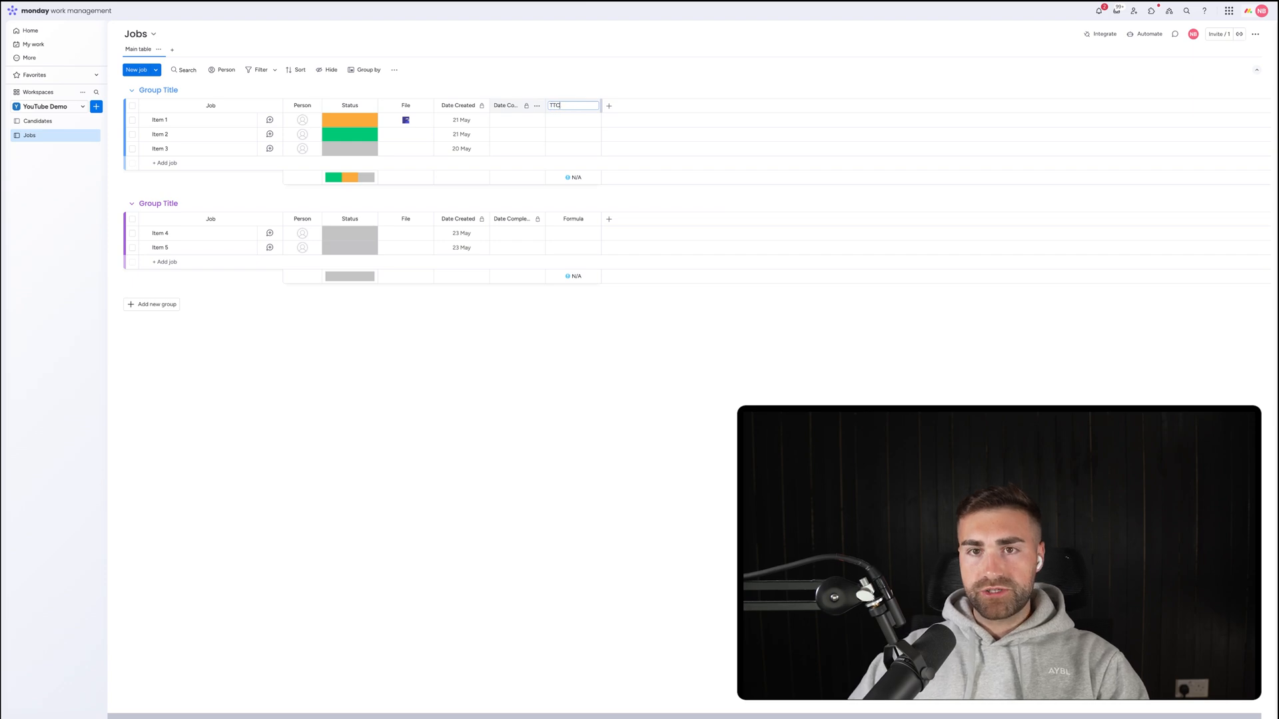
key("Return")
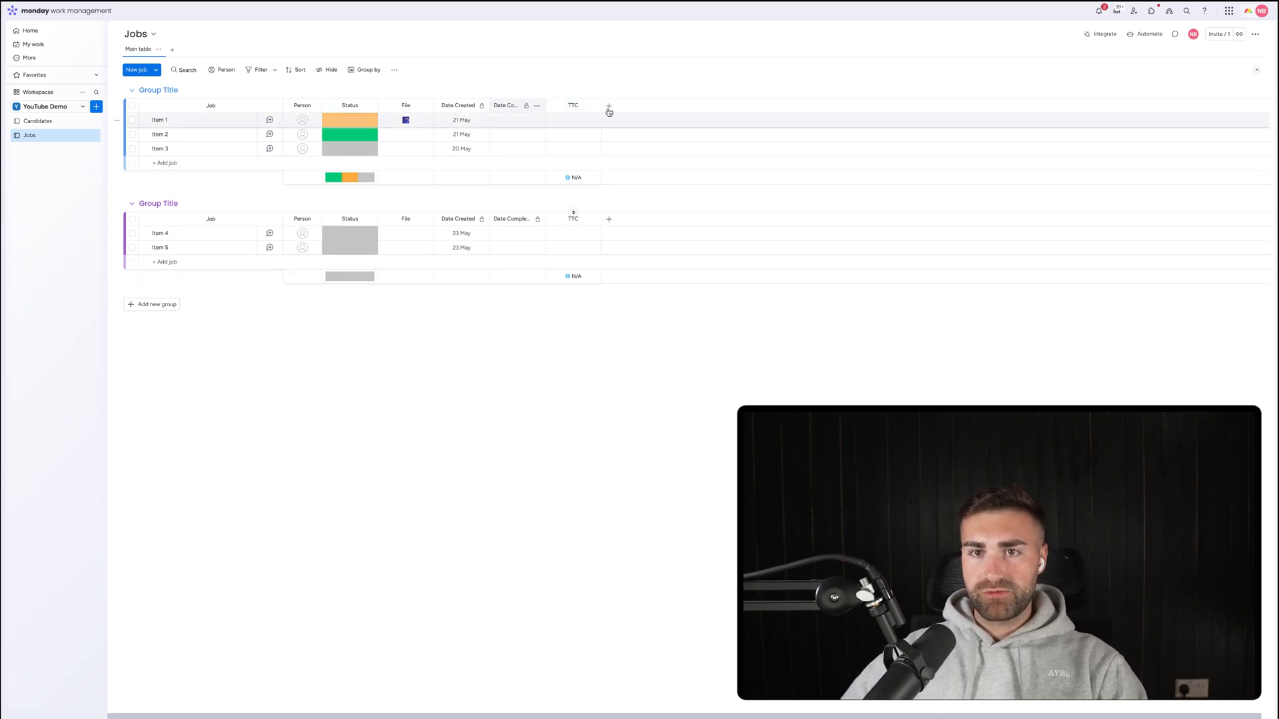
Hide the TTC column's summary, restrict its editing, and open the board's automations.
left_click(592, 106)
mouse_move(666, 110)
left_click(758, 178)
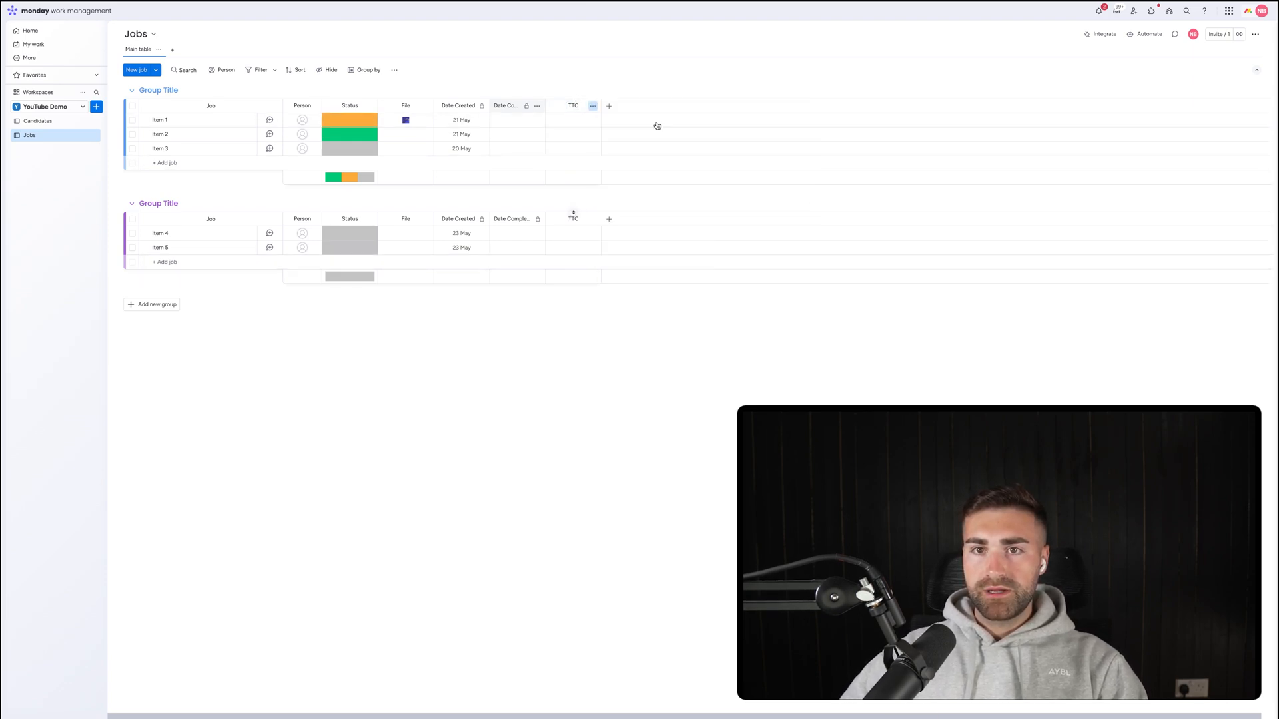
left_click(593, 106)
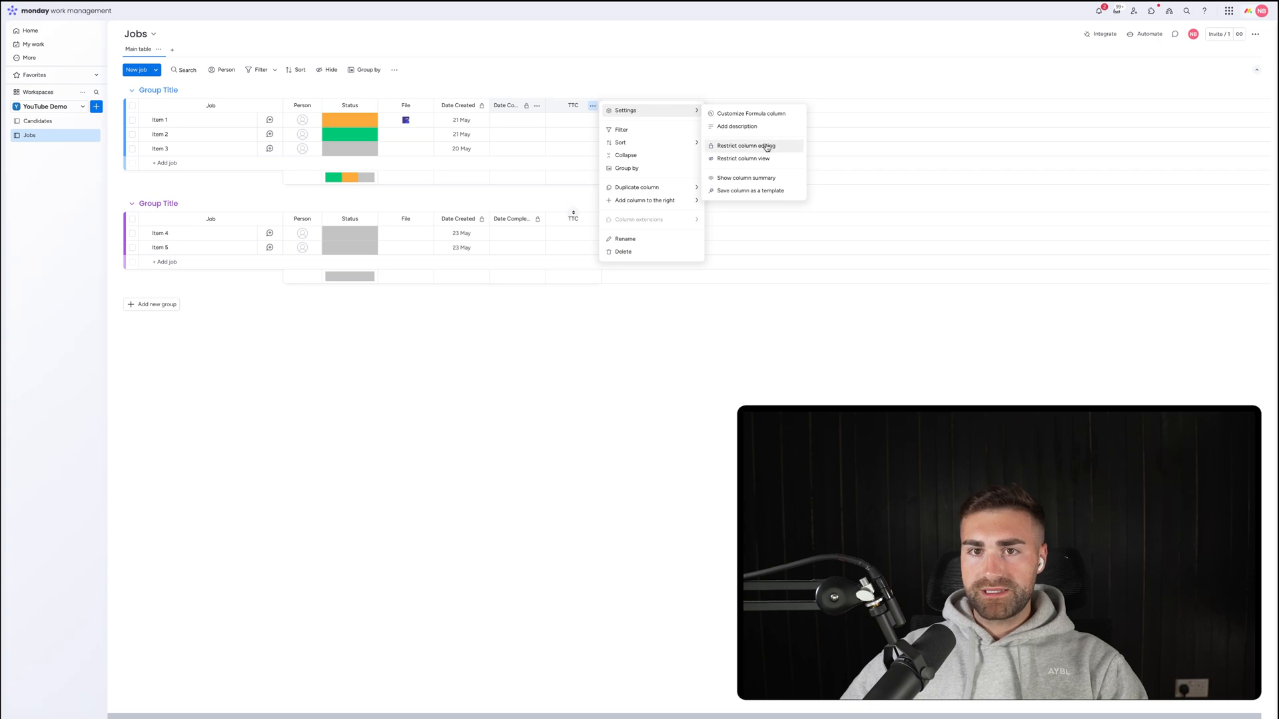
left_click(765, 146)
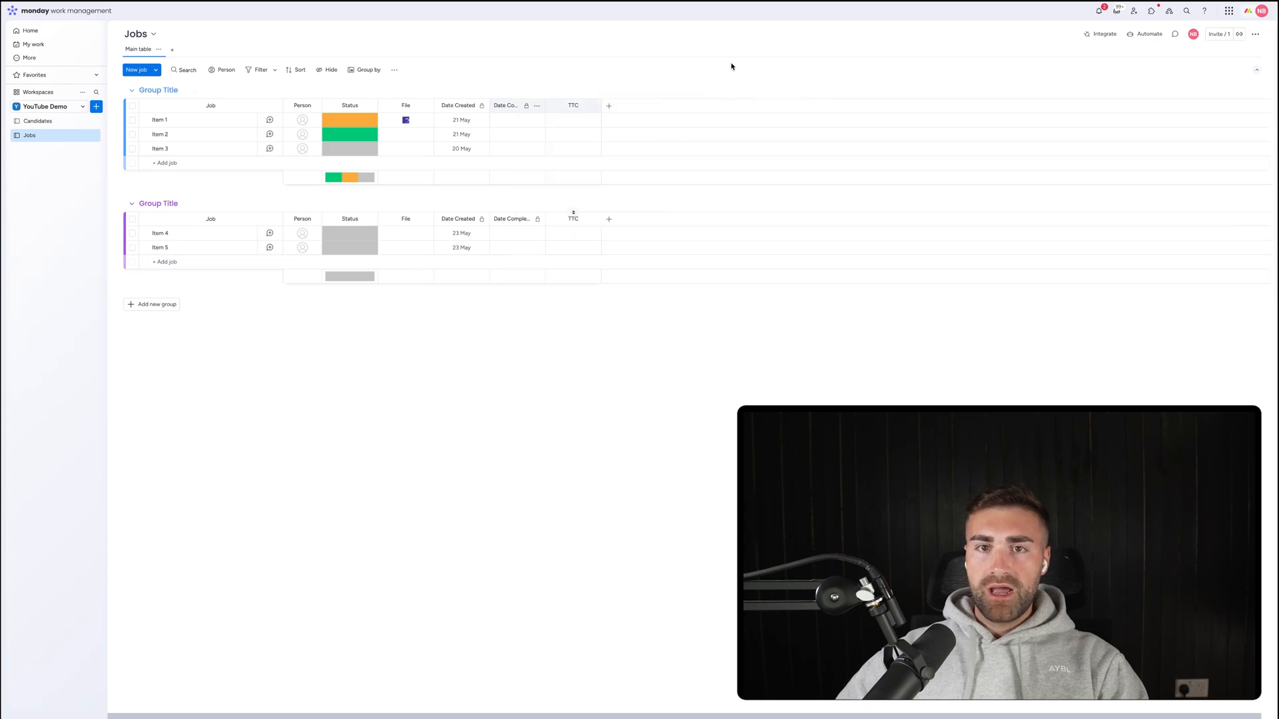
left_click(1140, 34)
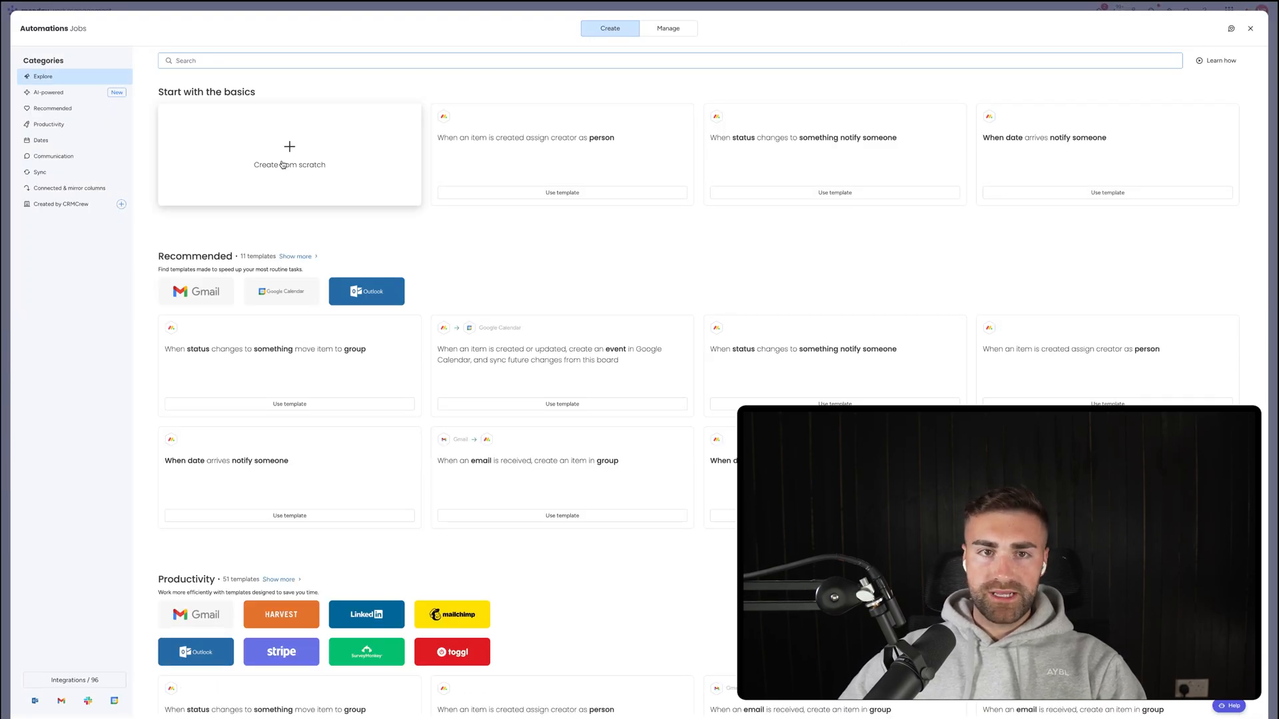
Create an automation: when an item is created, set Date Created to today.
left_click(286, 161)
left_click(289, 87)
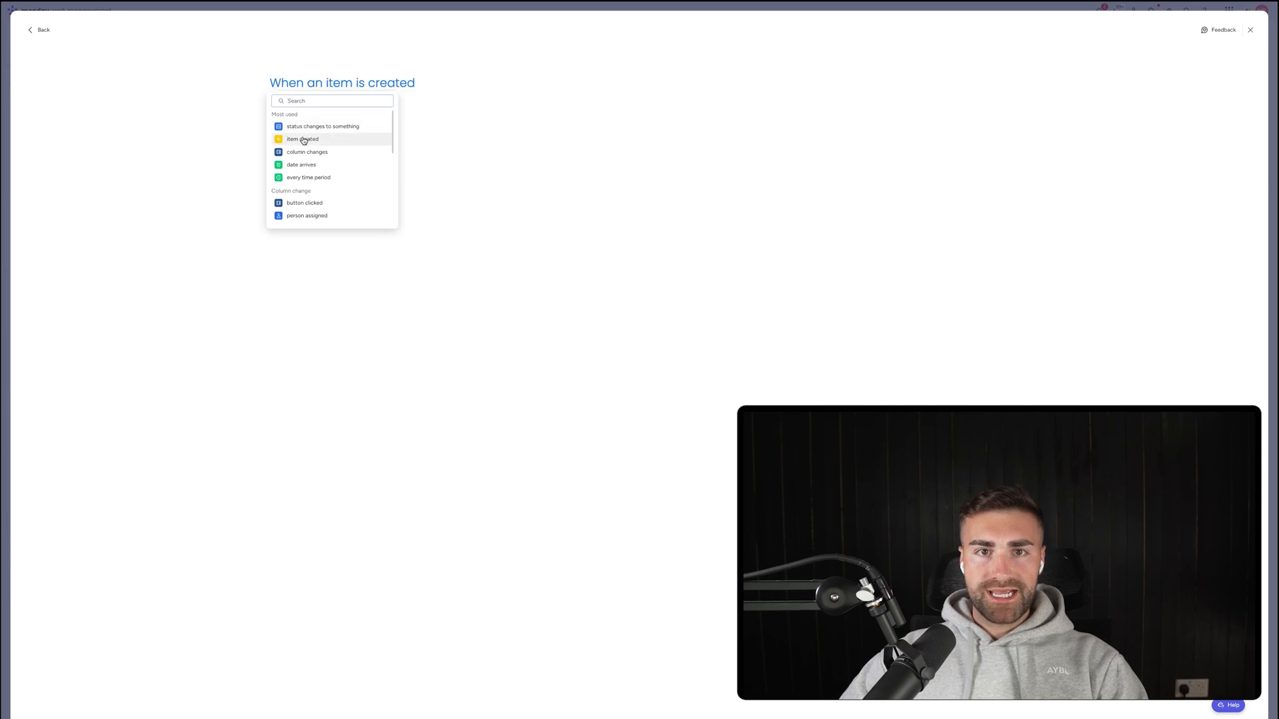
left_click(304, 138)
type("set")
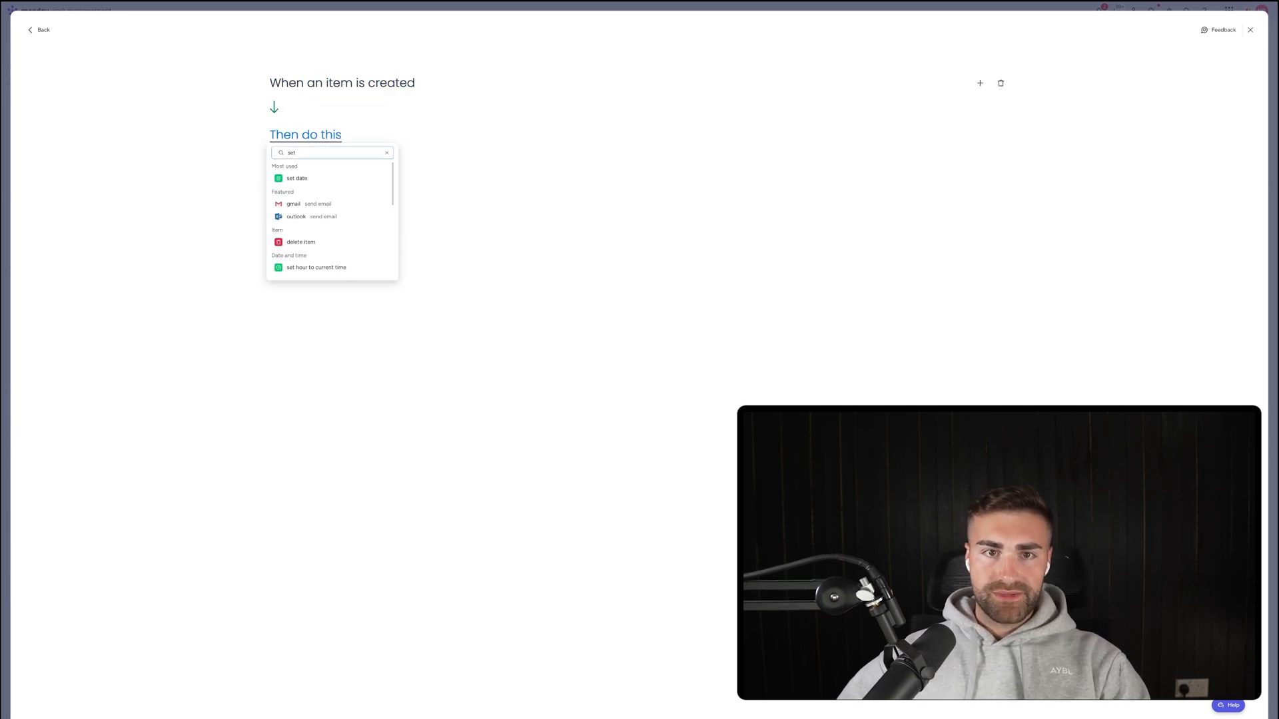
left_click(293, 178)
left_click(346, 132)
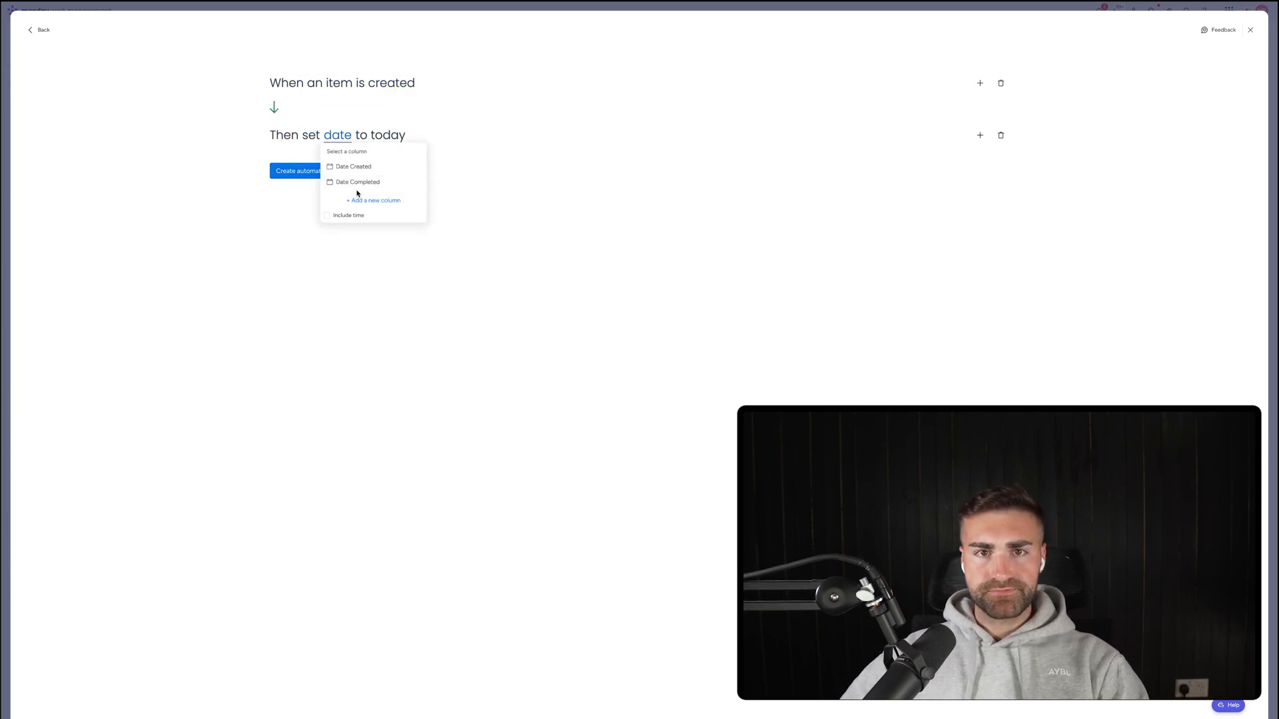
left_click(357, 192)
left_click(318, 174)
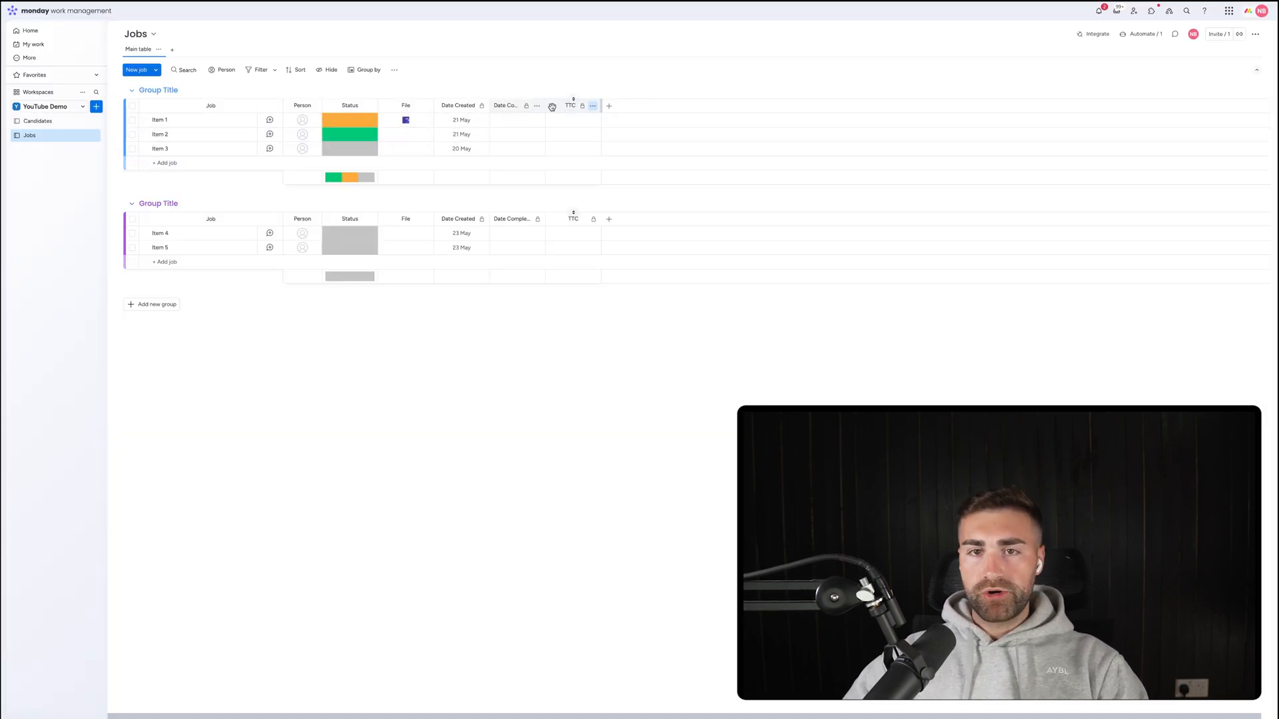
Retitle the Person column 'Hiring Manager' and drag its edge wider to show the full name.
left_click(302, 106)
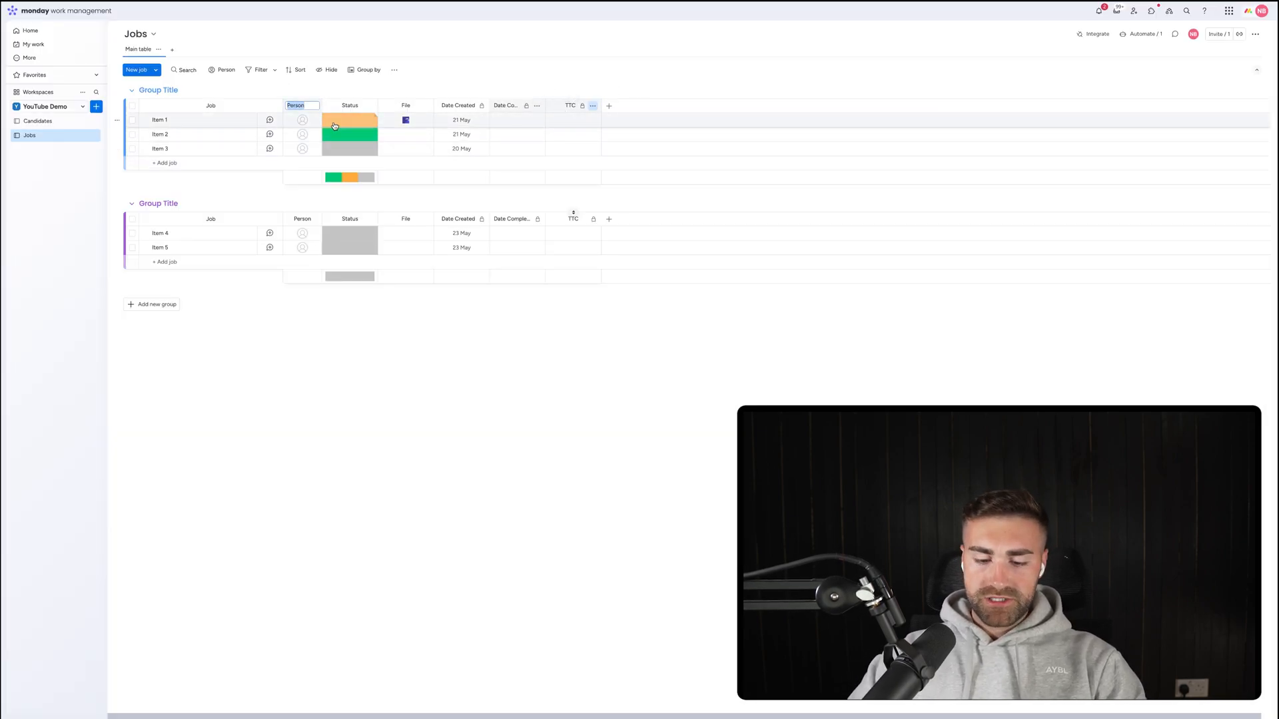
type("Hiring Manager")
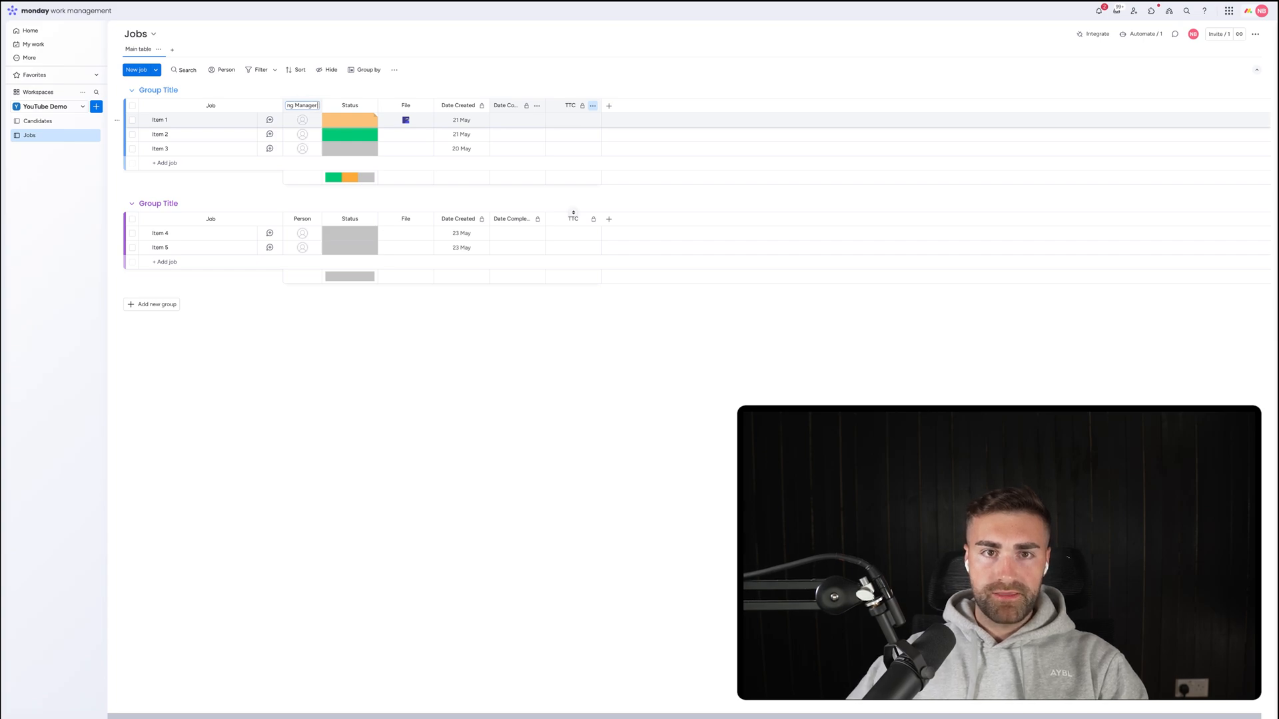
key("Return")
left_click_drag(322, 105, 339, 105)
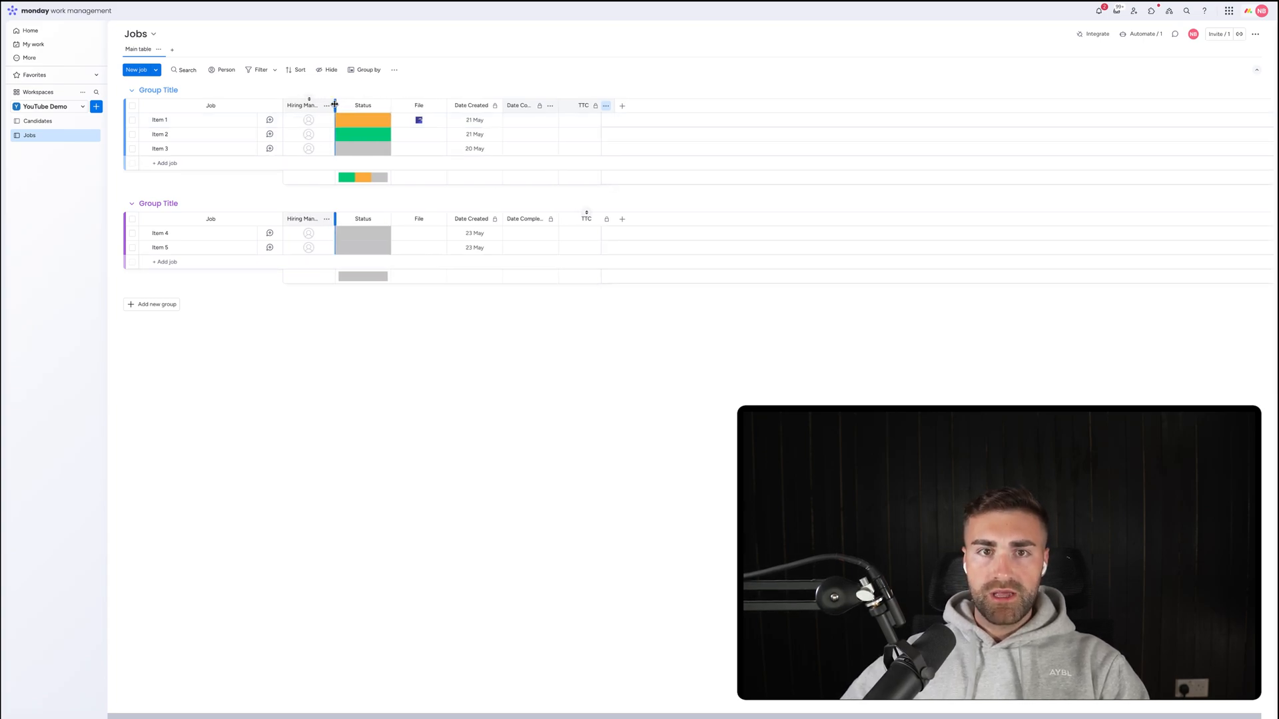
left_click(626, 107)
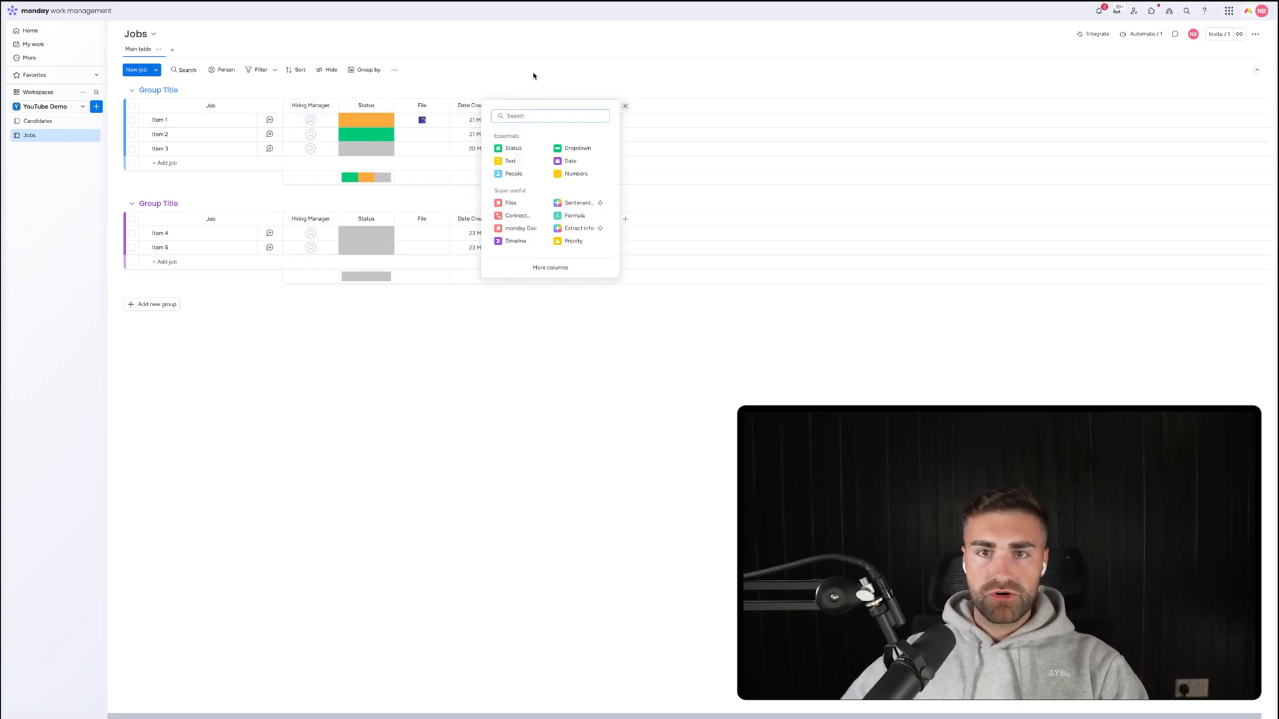
left_click(535, 76)
left_click(373, 121)
Add a New Requests status label and a green Closed label in the label editor.
left_click(365, 190)
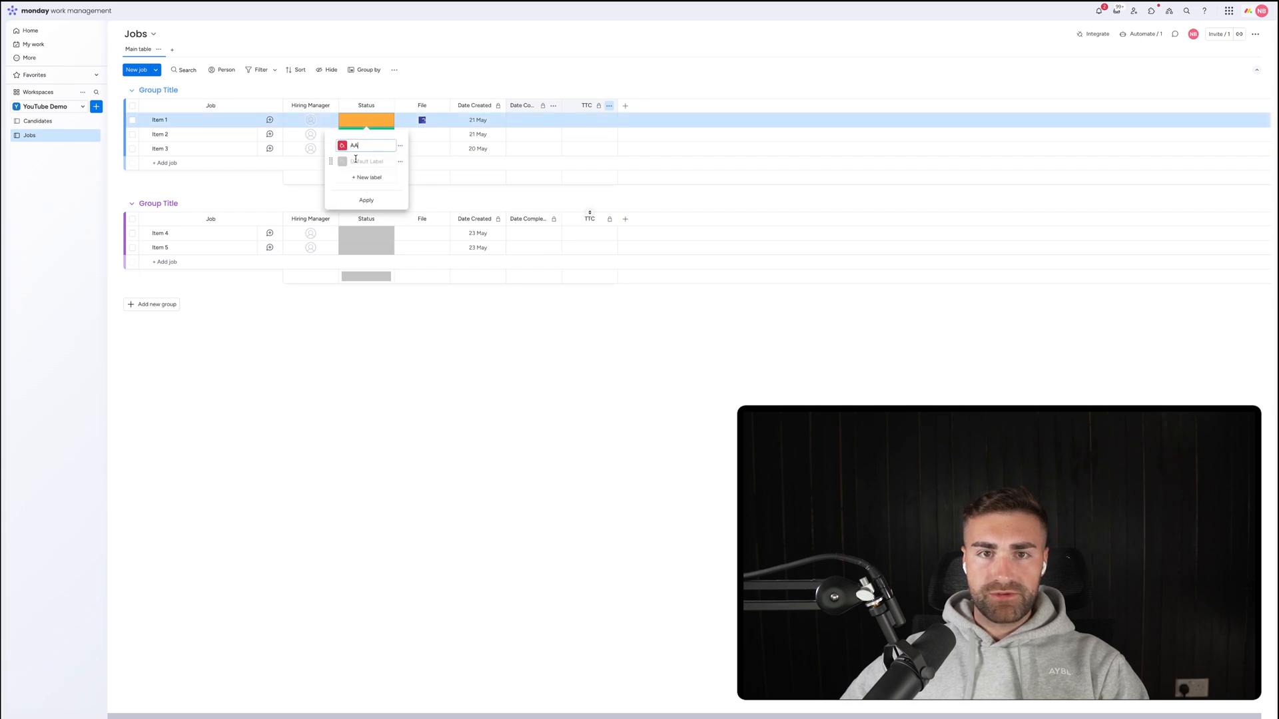
mouse_move(331, 161)
left_mouse_down()
mouse_move(330, 128)
mouse_move(331, 156)
mouse_move(333, 145)
left_mouse_up()
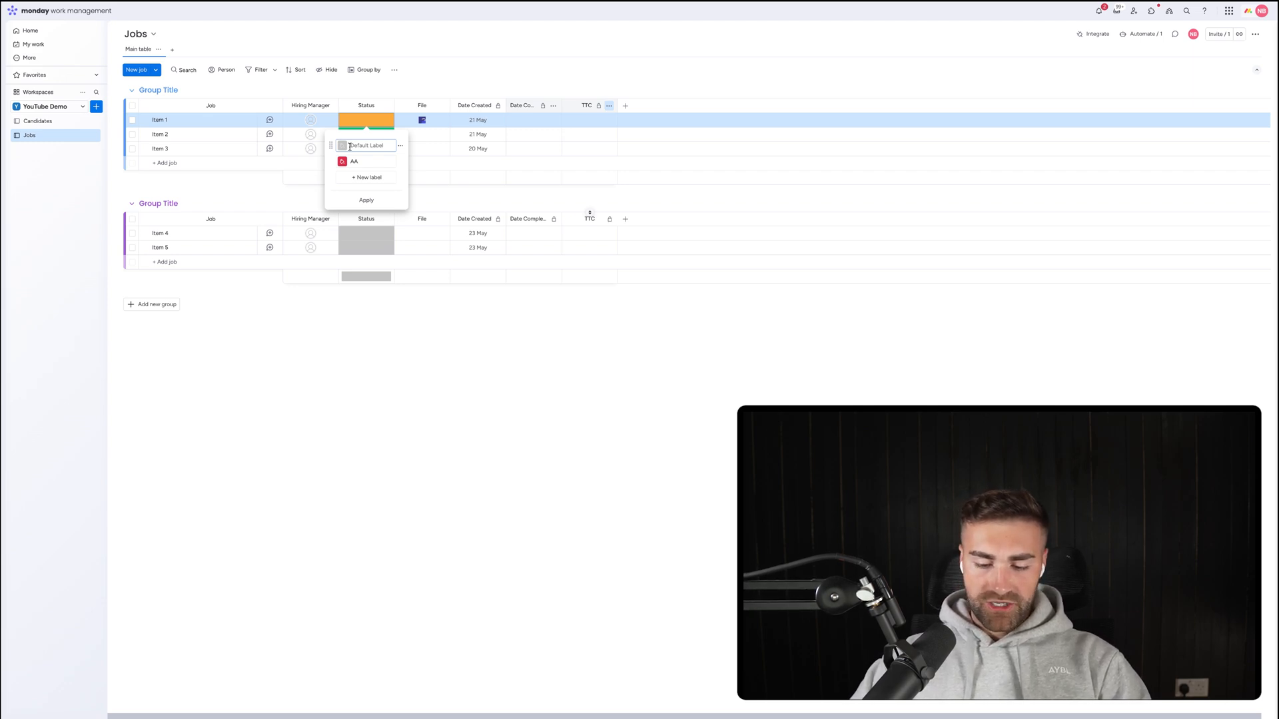
type("Uop")
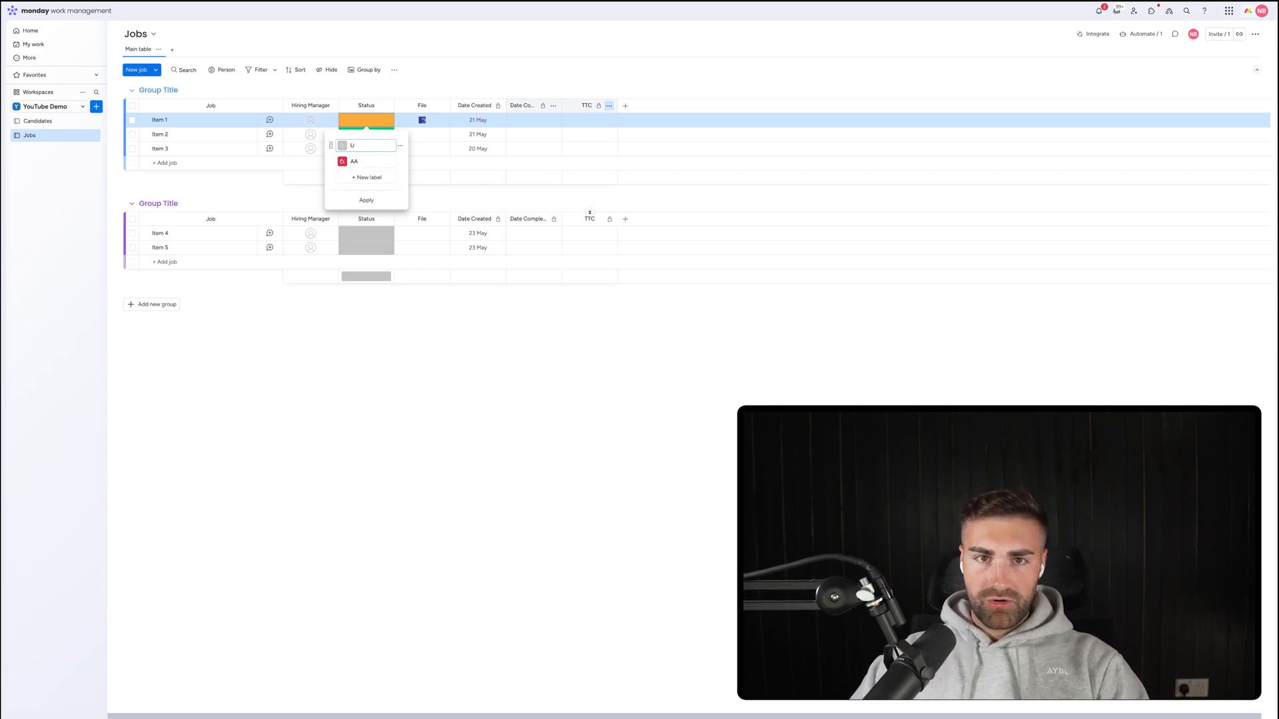
key("BackSpace")
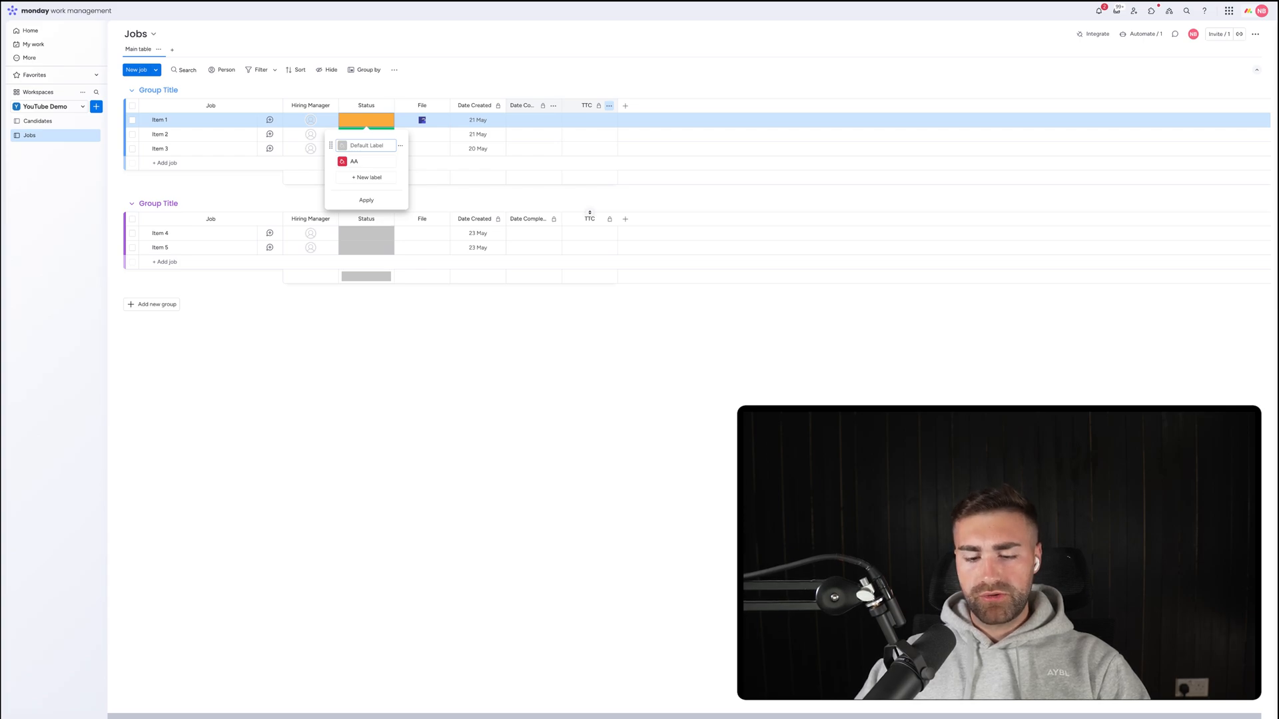
type("New Req")
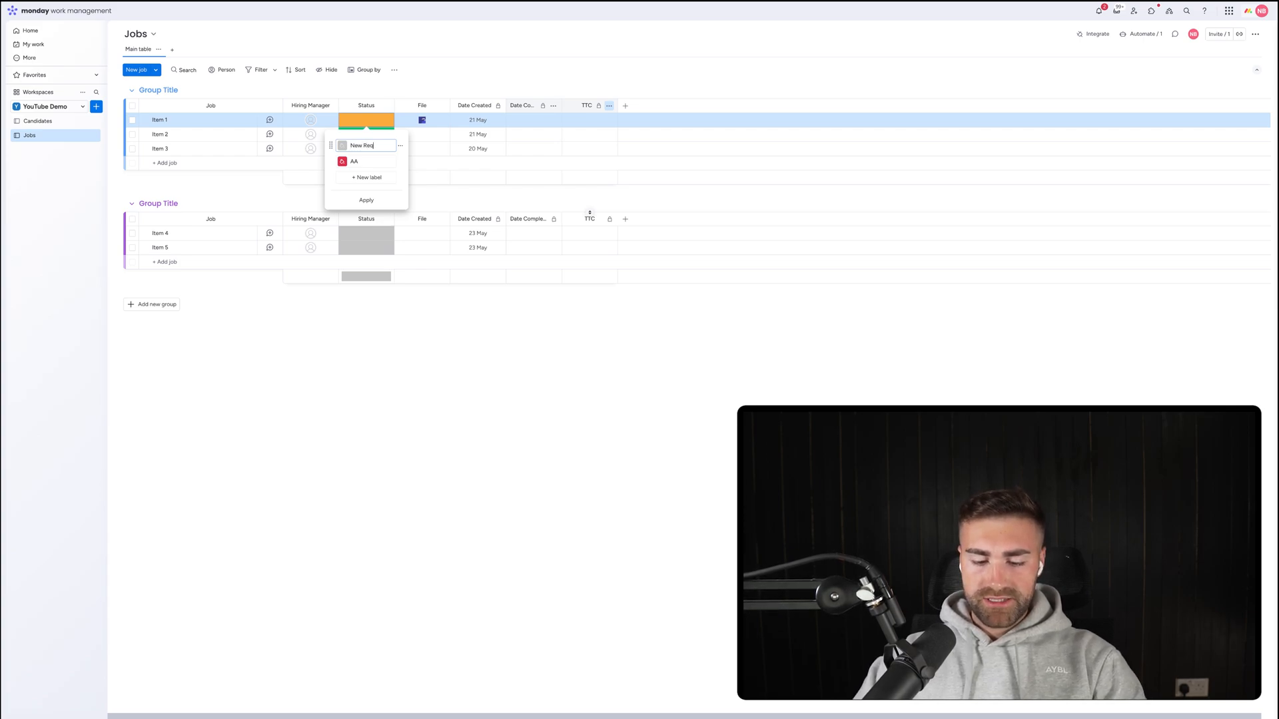
type("uests")
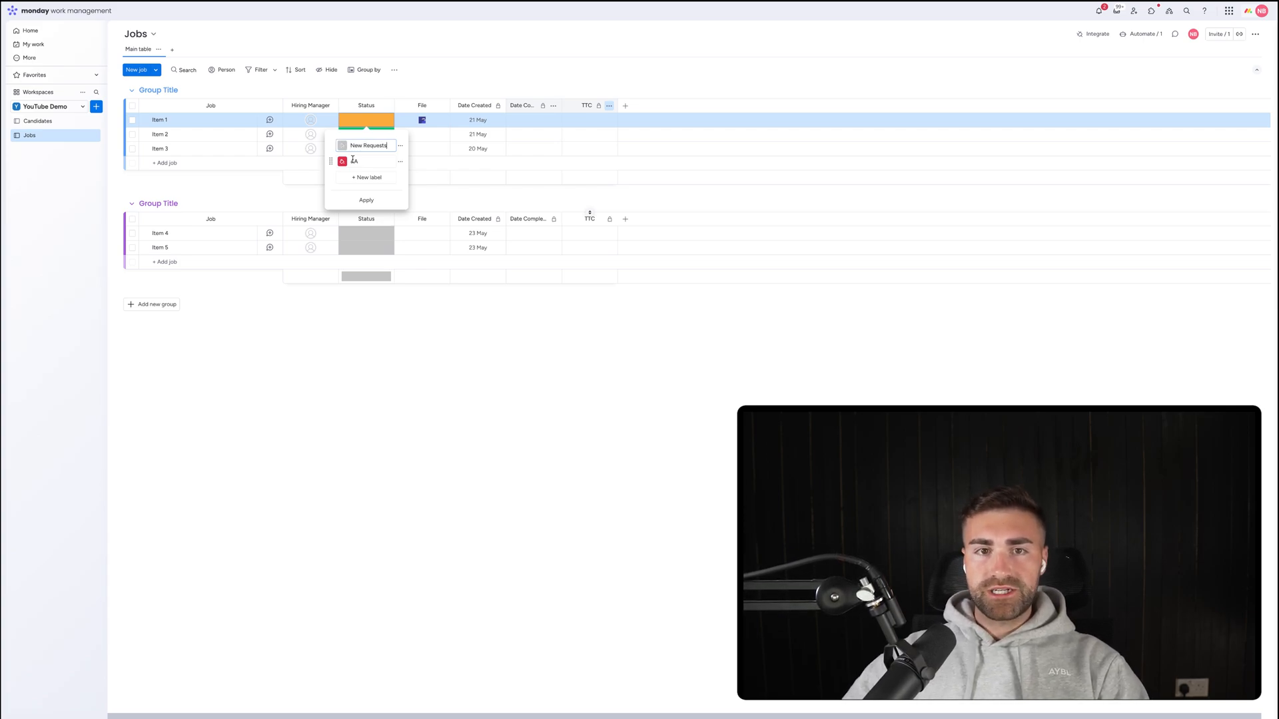
left_click(362, 176)
left_click(359, 194)
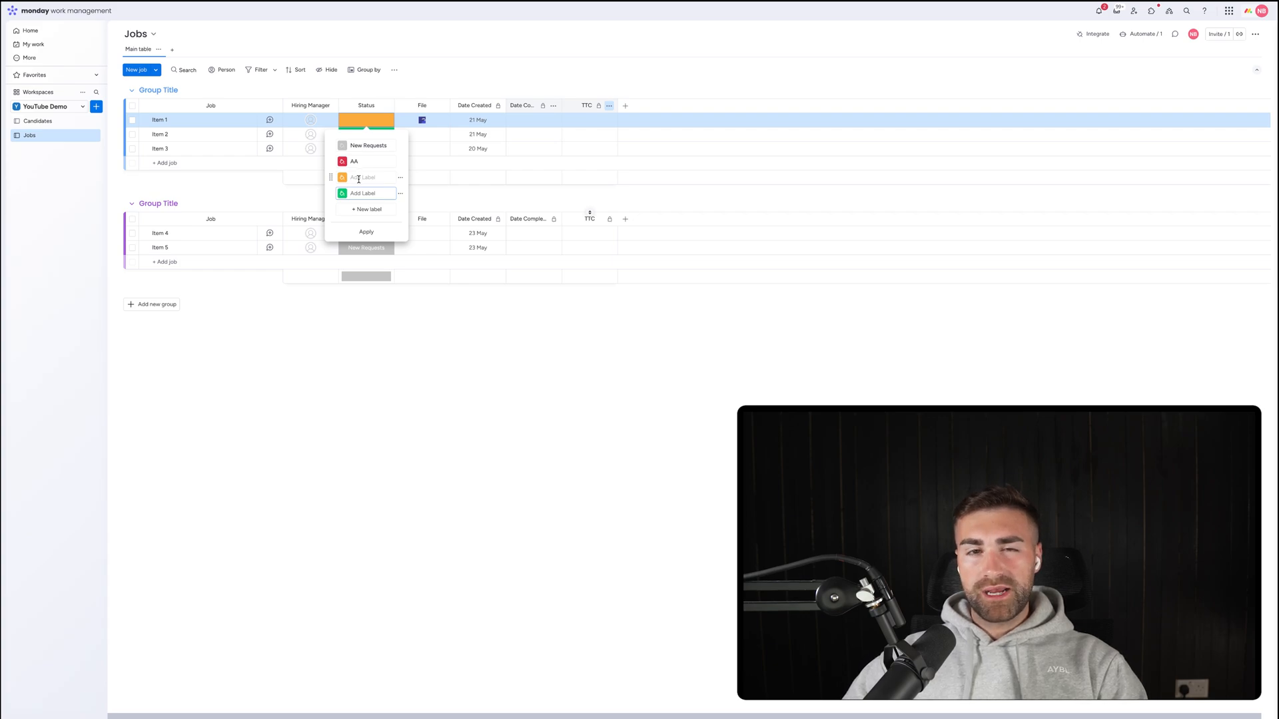
left_click(360, 162)
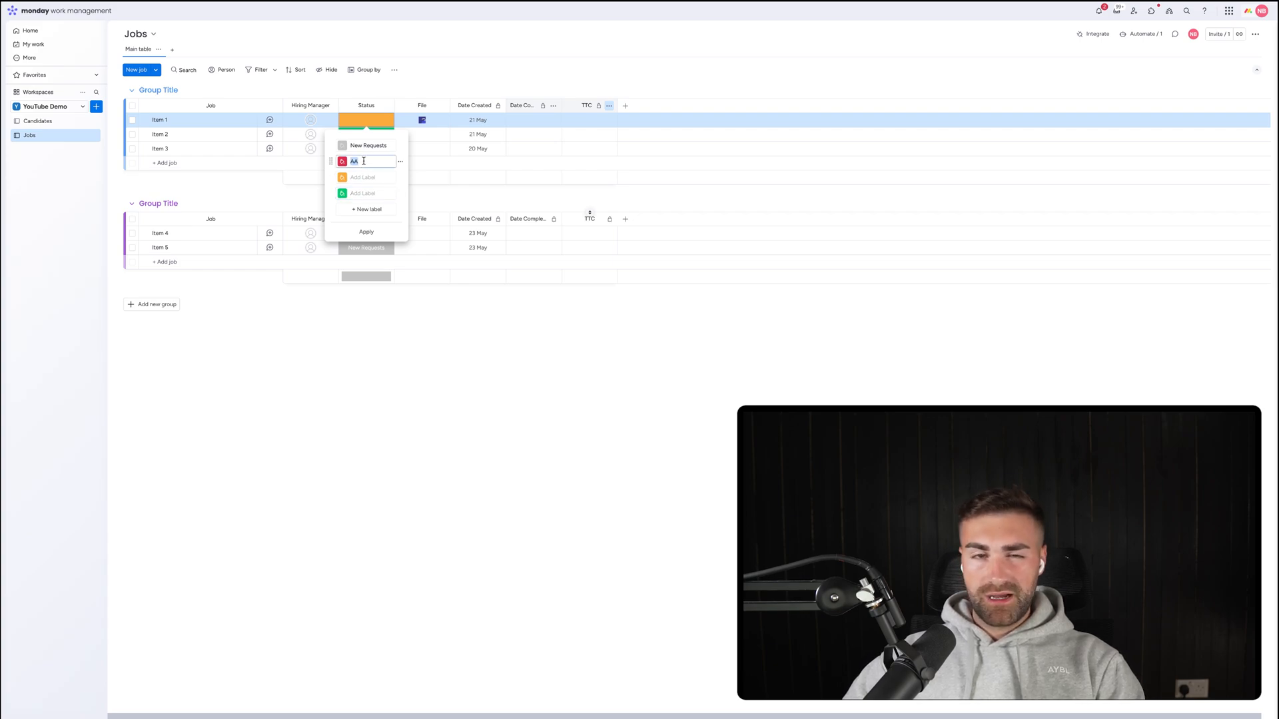
left_click(354, 195)
type("Closed")
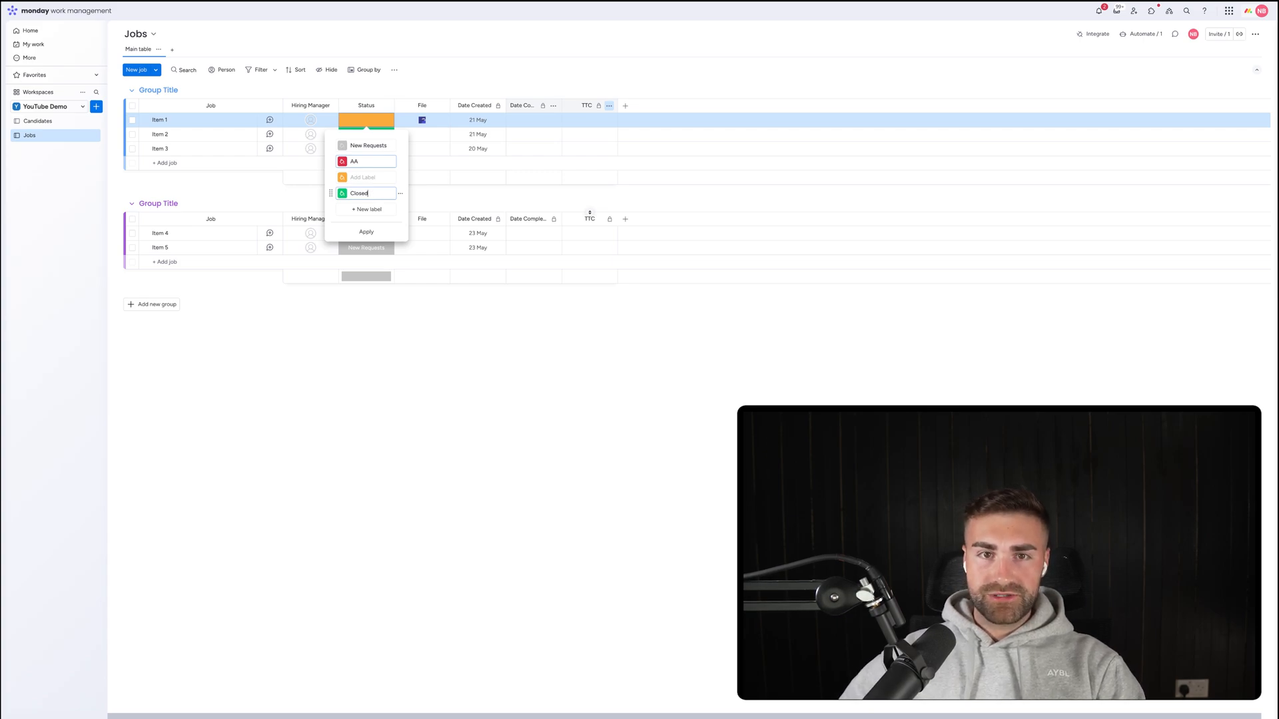
Shorten New Requests to New and rename AA to a purple Active label.
double_click(373, 145)
key("BackSpace")
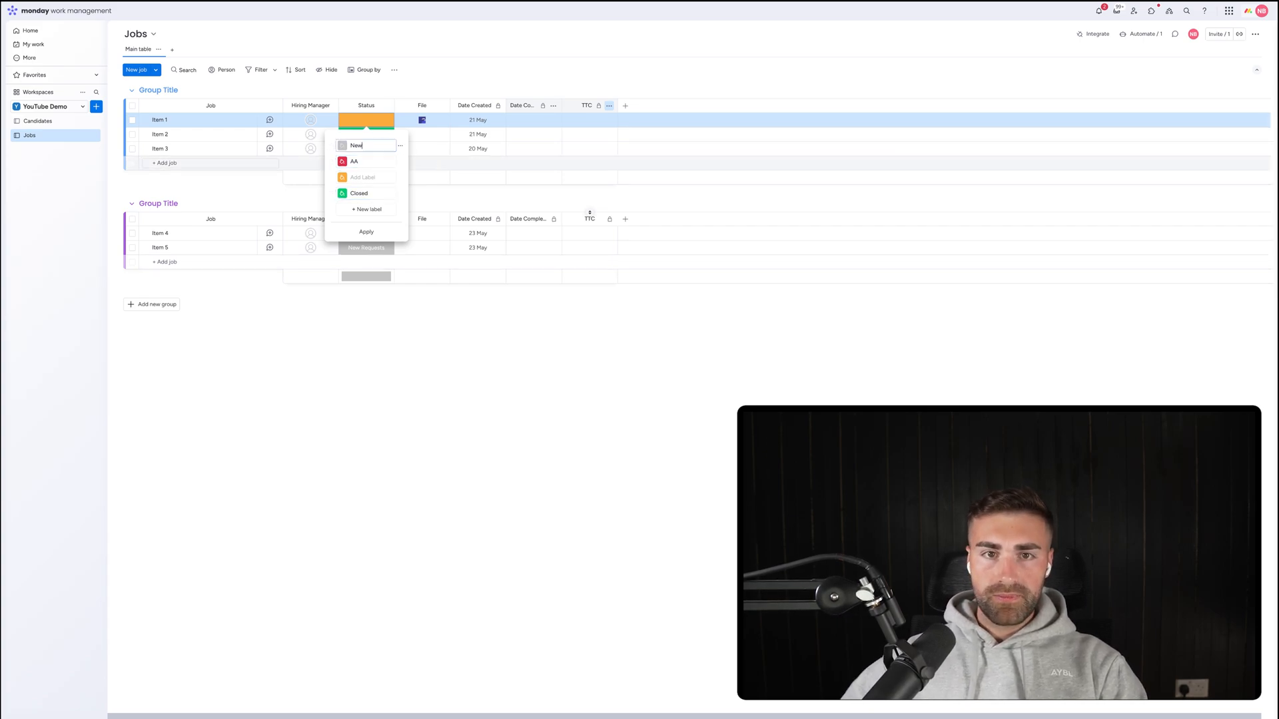
double_click(363, 162)
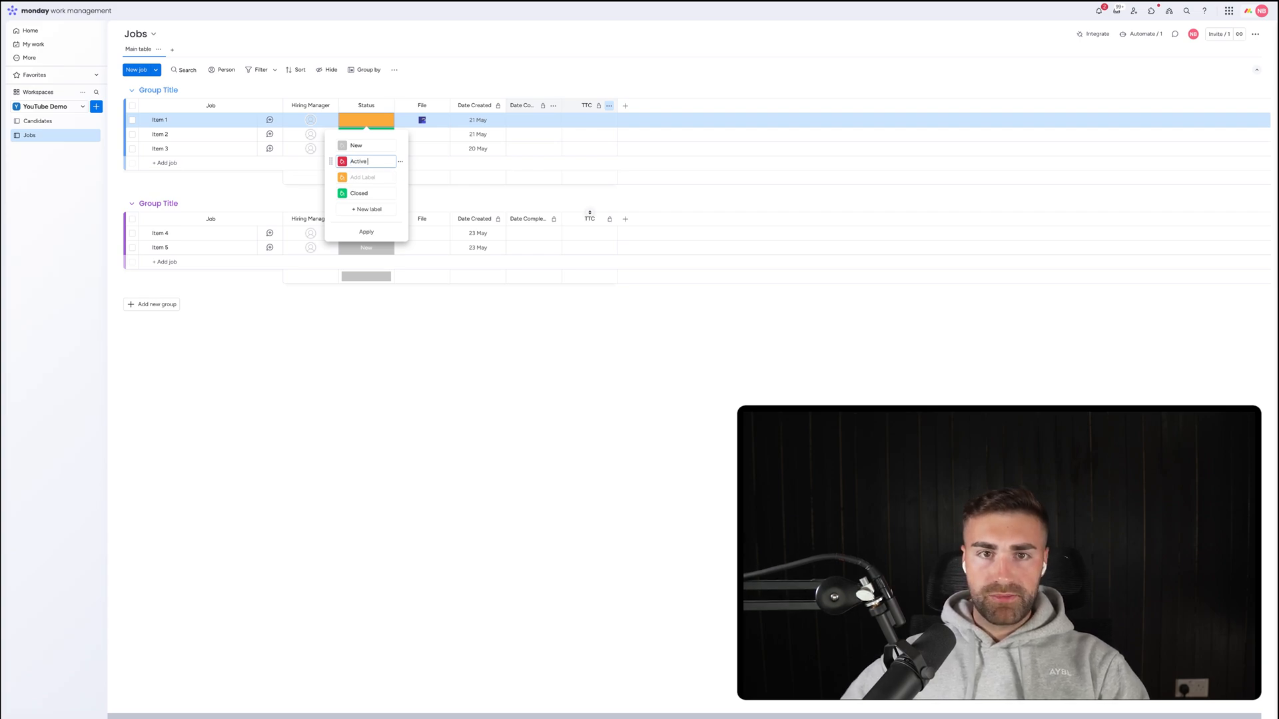
left_click(342, 160)
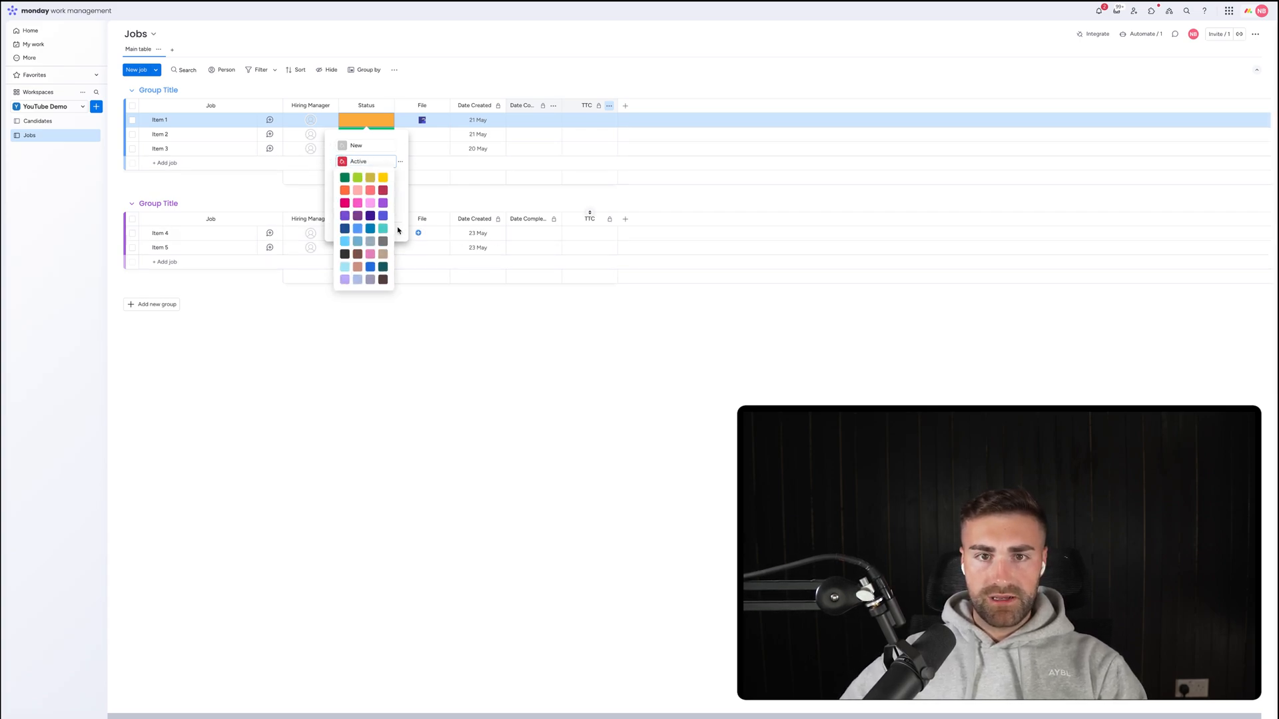
left_click(384, 196)
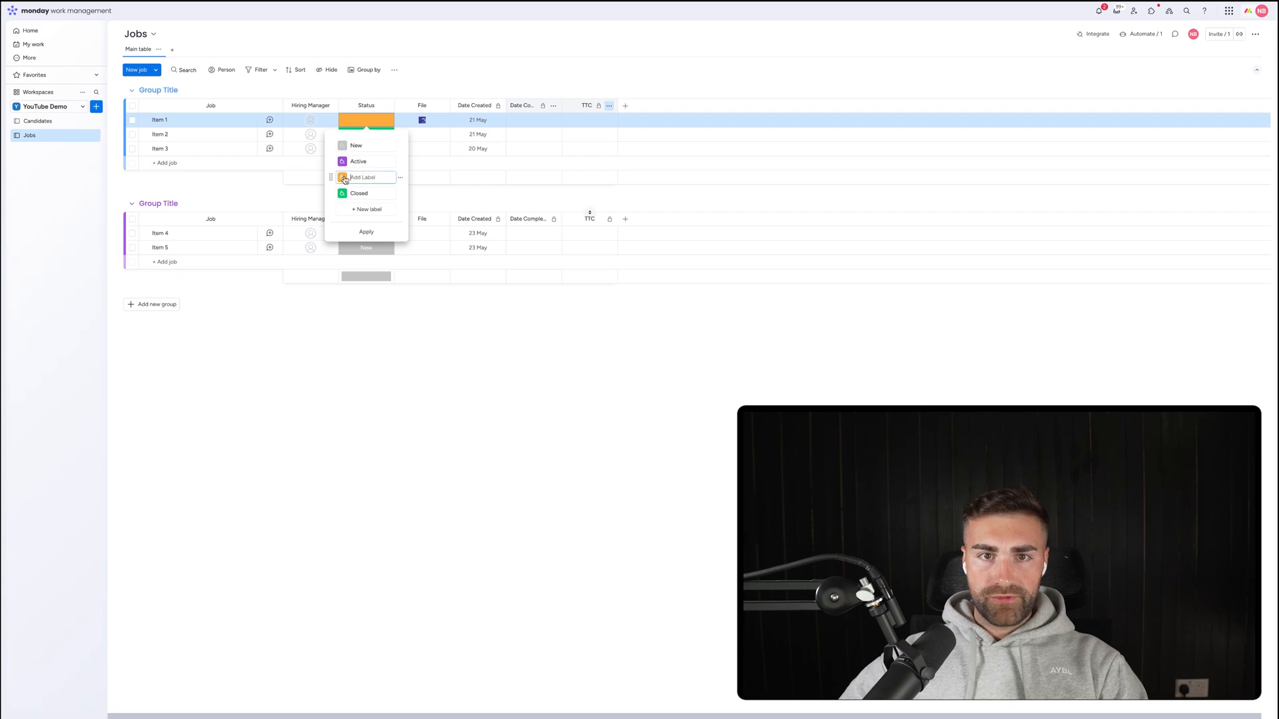
Add a red Cancelled label after Closed and apply the status labels.
left_click_drag(331, 177, 331, 194)
left_click(374, 196)
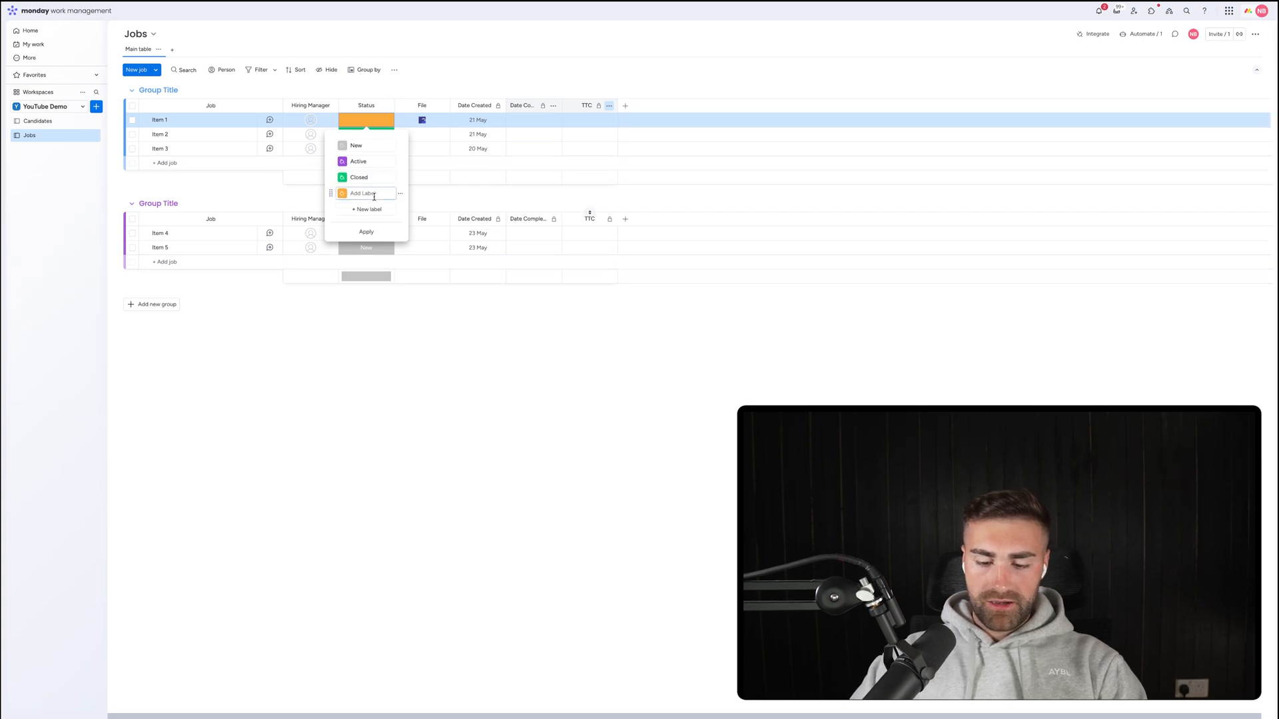
type("O")
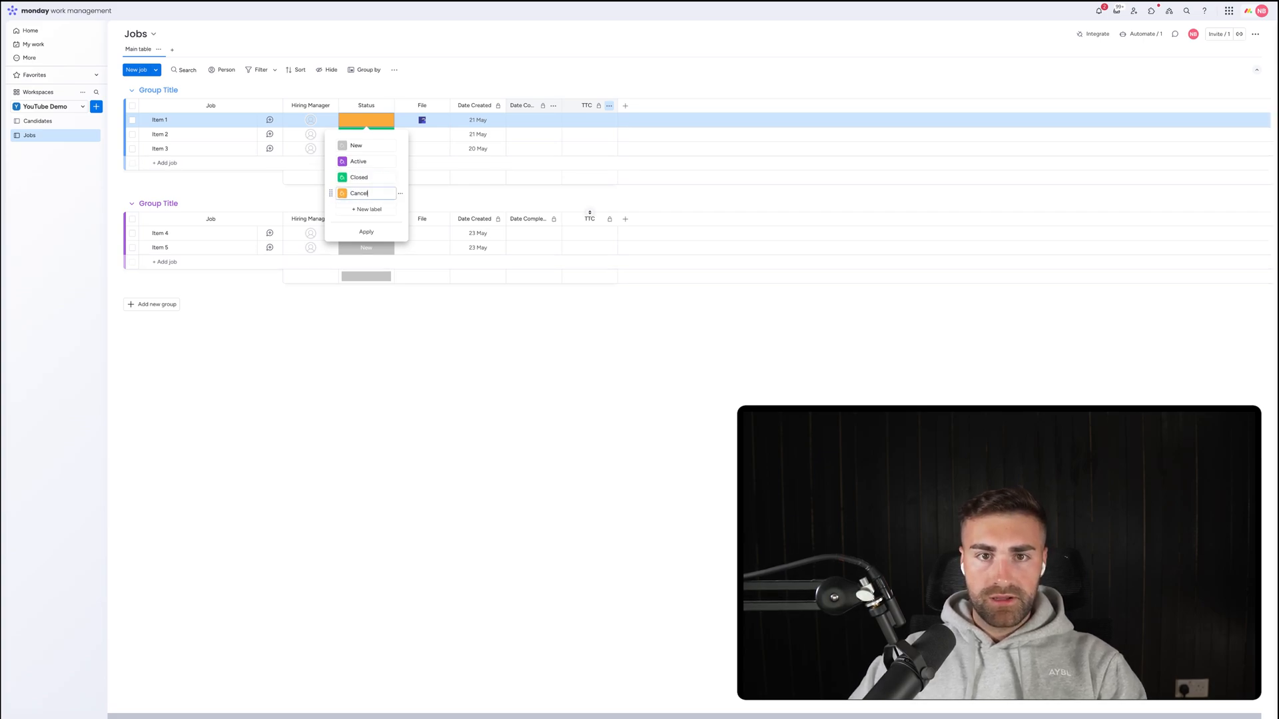
left_click(345, 194)
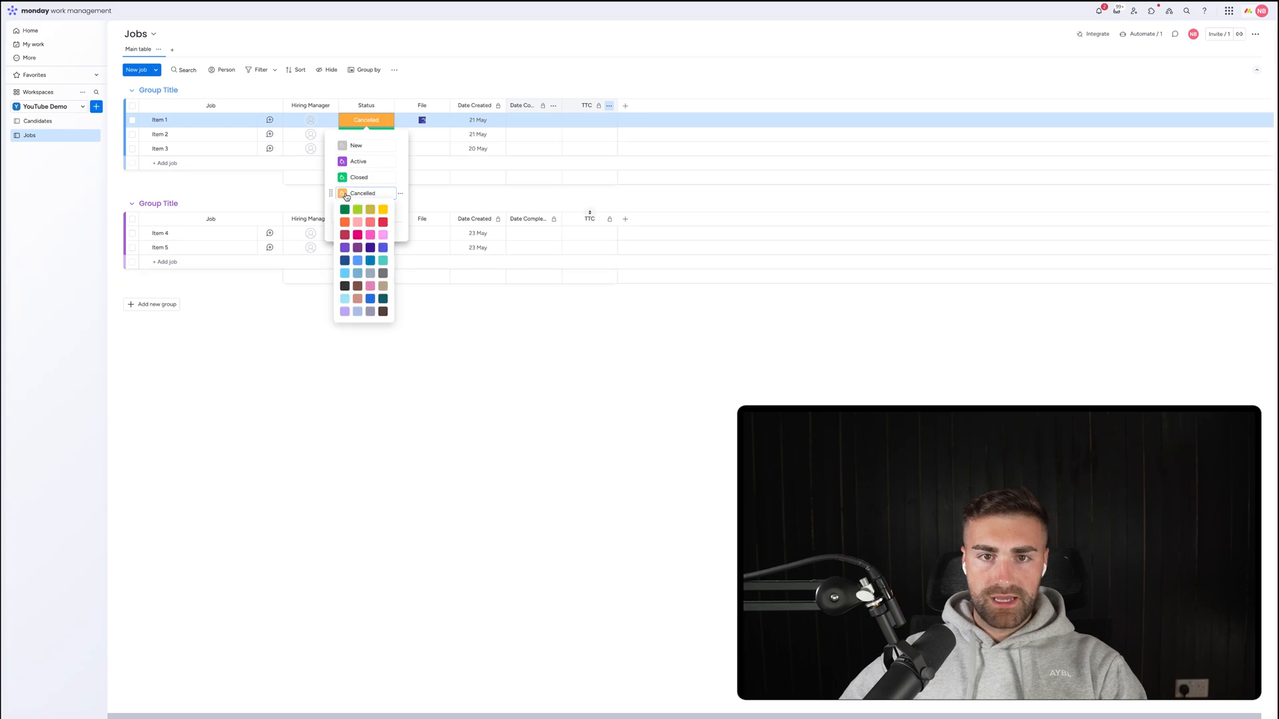
left_click(384, 223)
left_click(365, 233)
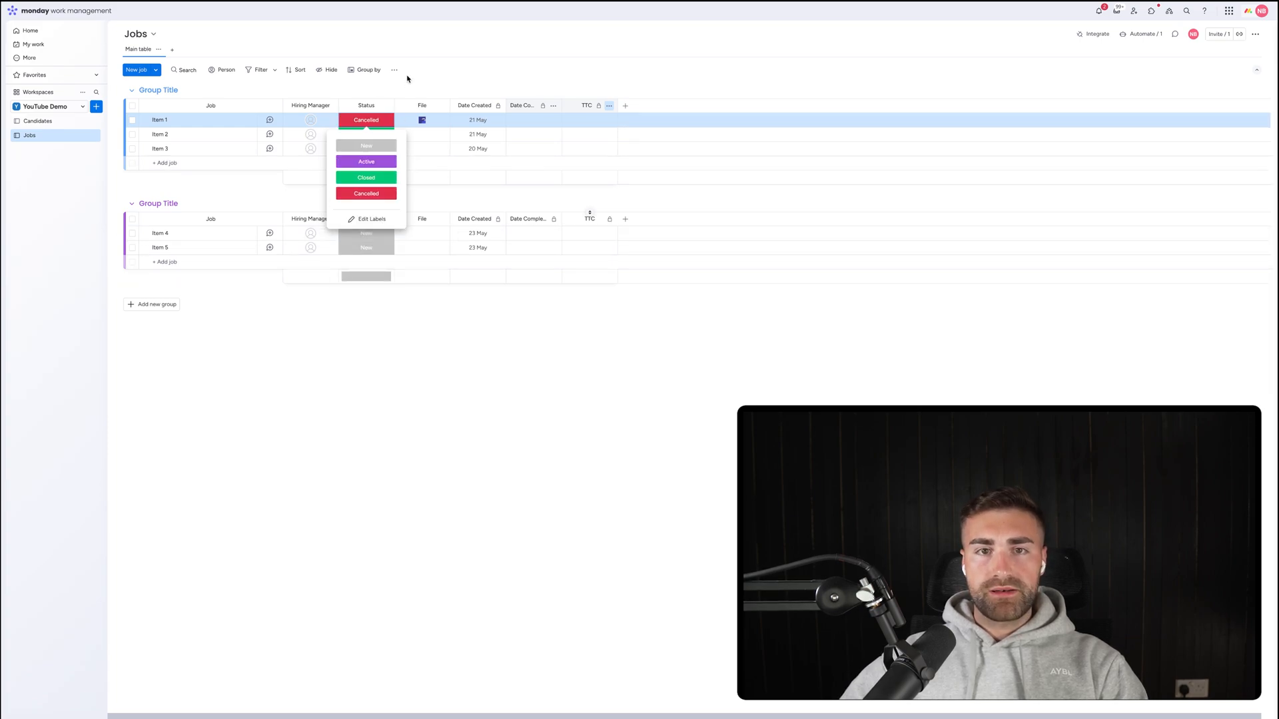
left_click(407, 82)
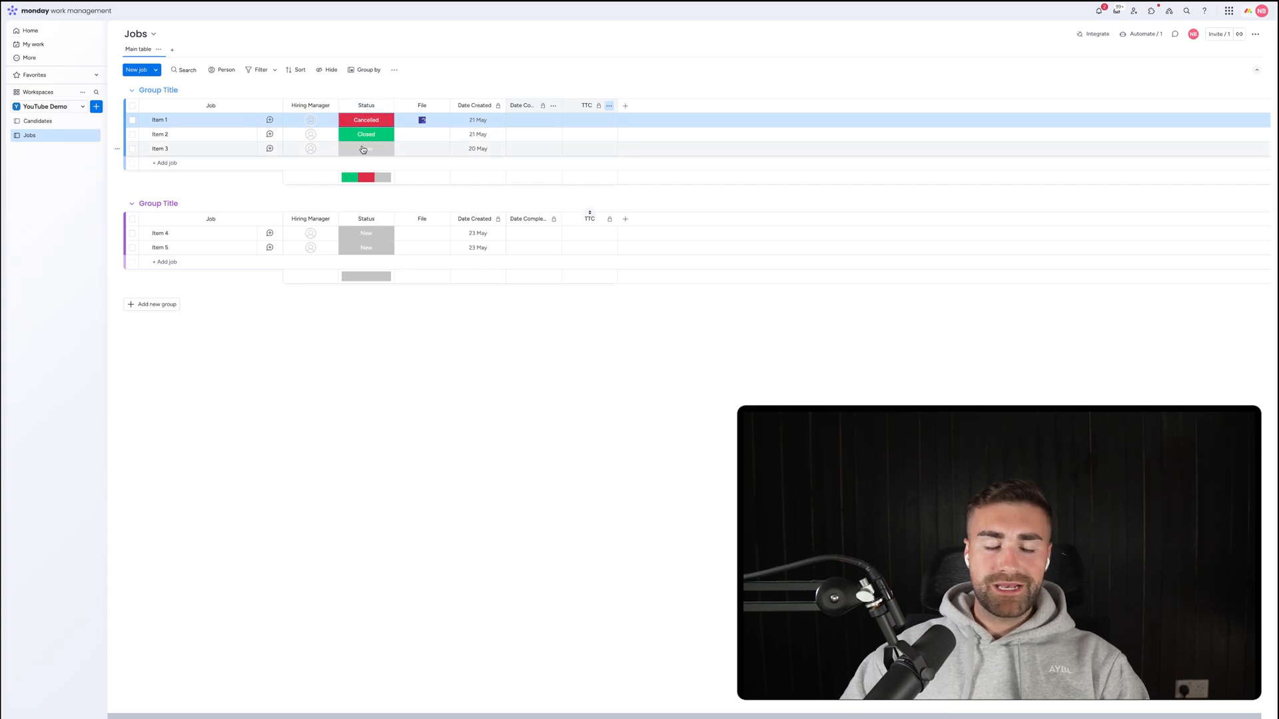
Rename the two existing groups to New and Active.
left_click(152, 87)
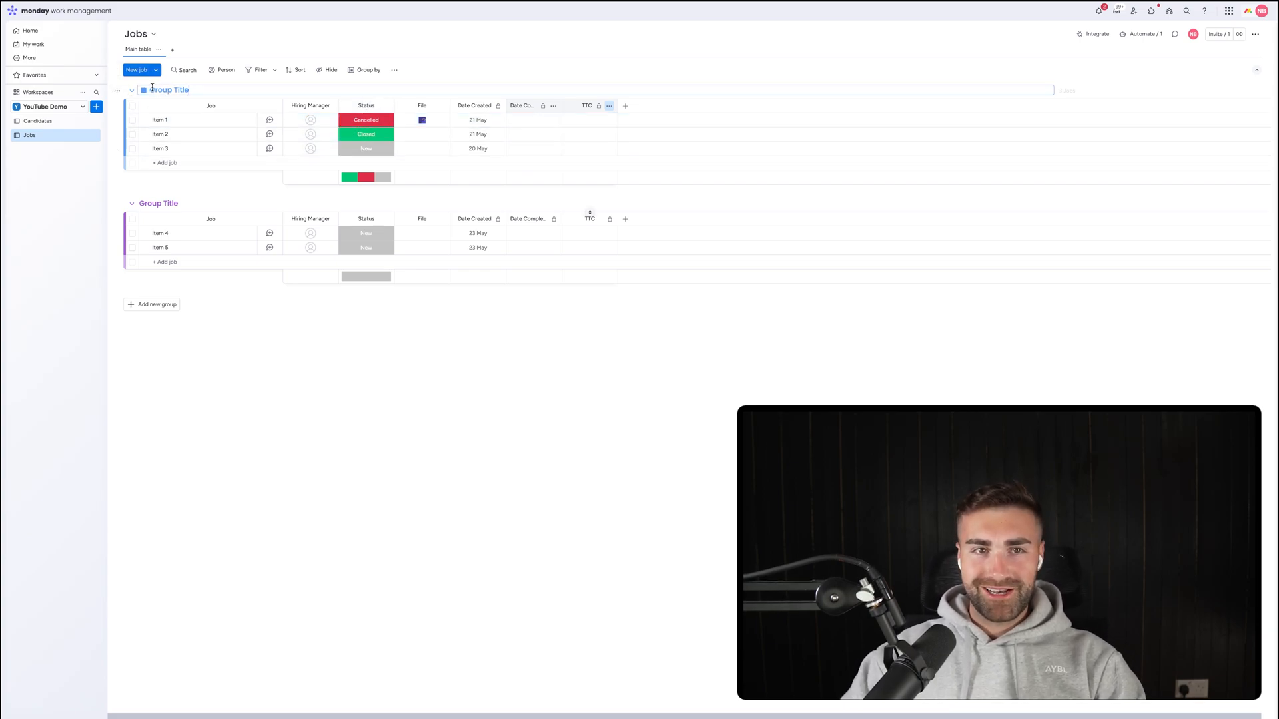
type("New")
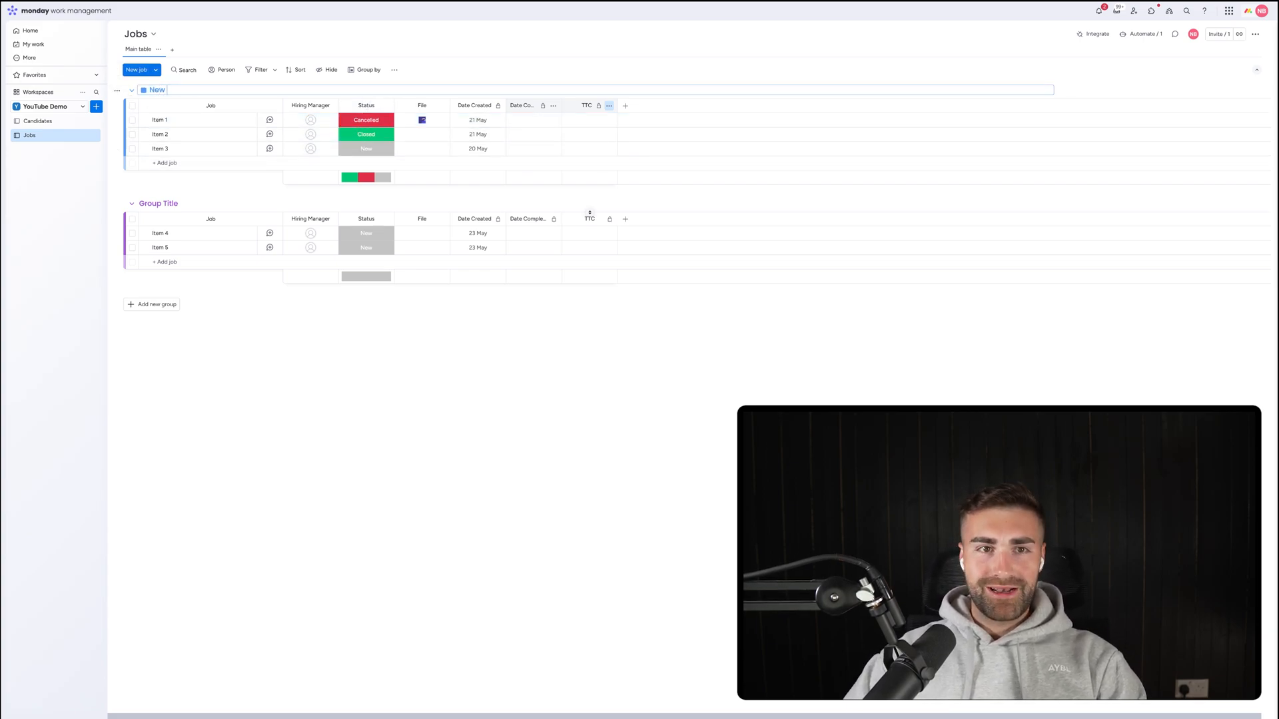
key("Return")
left_click(157, 203)
type("Active")
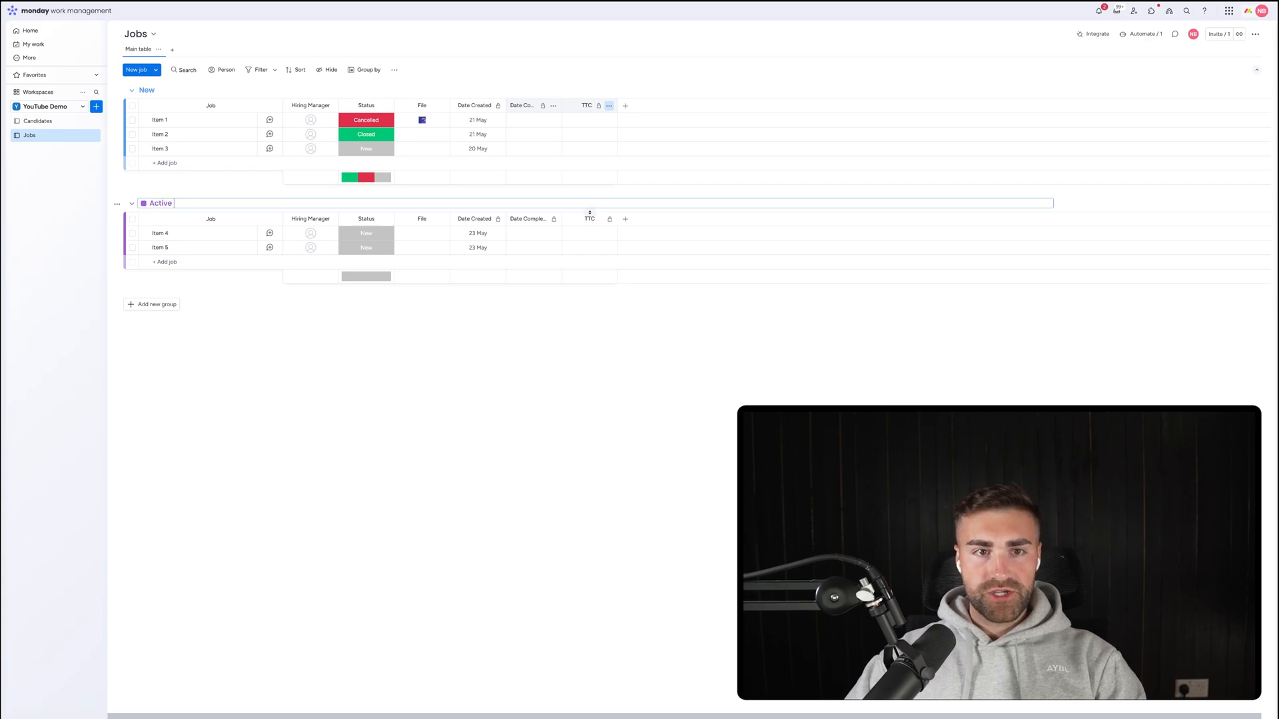
key("Return")
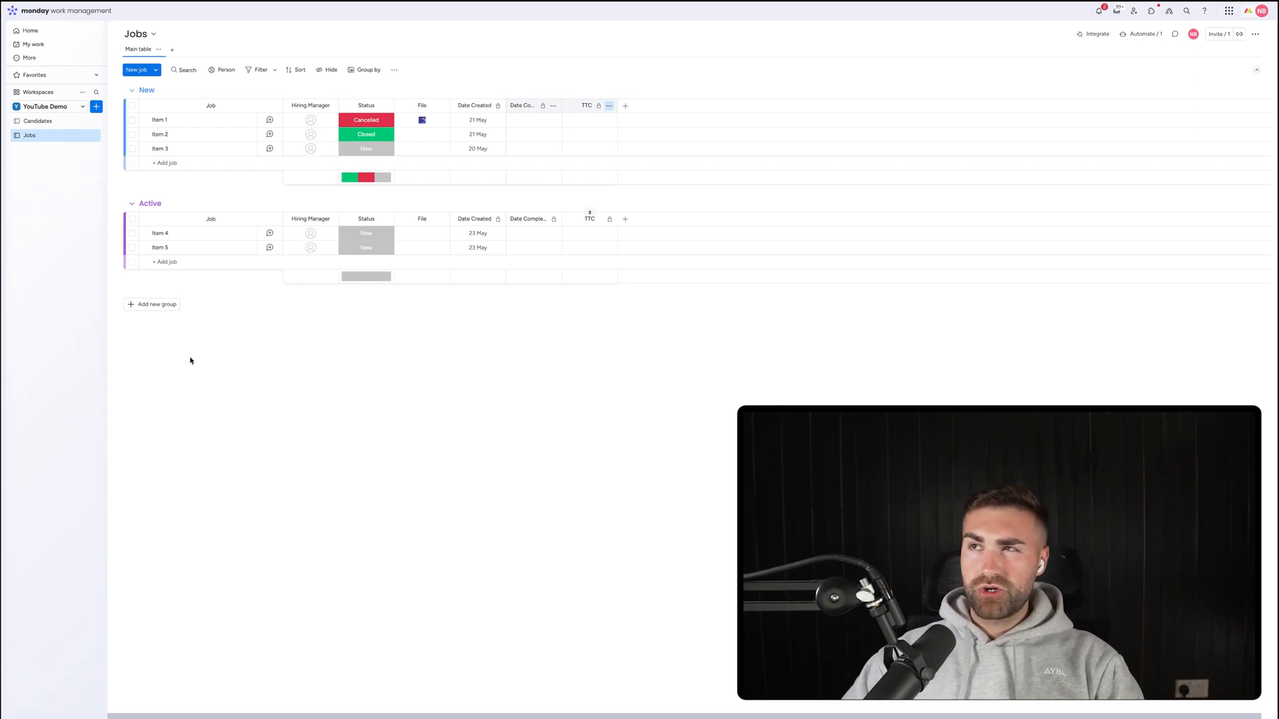
Add two more groups named Closed and Cancelled.
left_click(162, 305)
left_click(161, 301)
type("Closed")
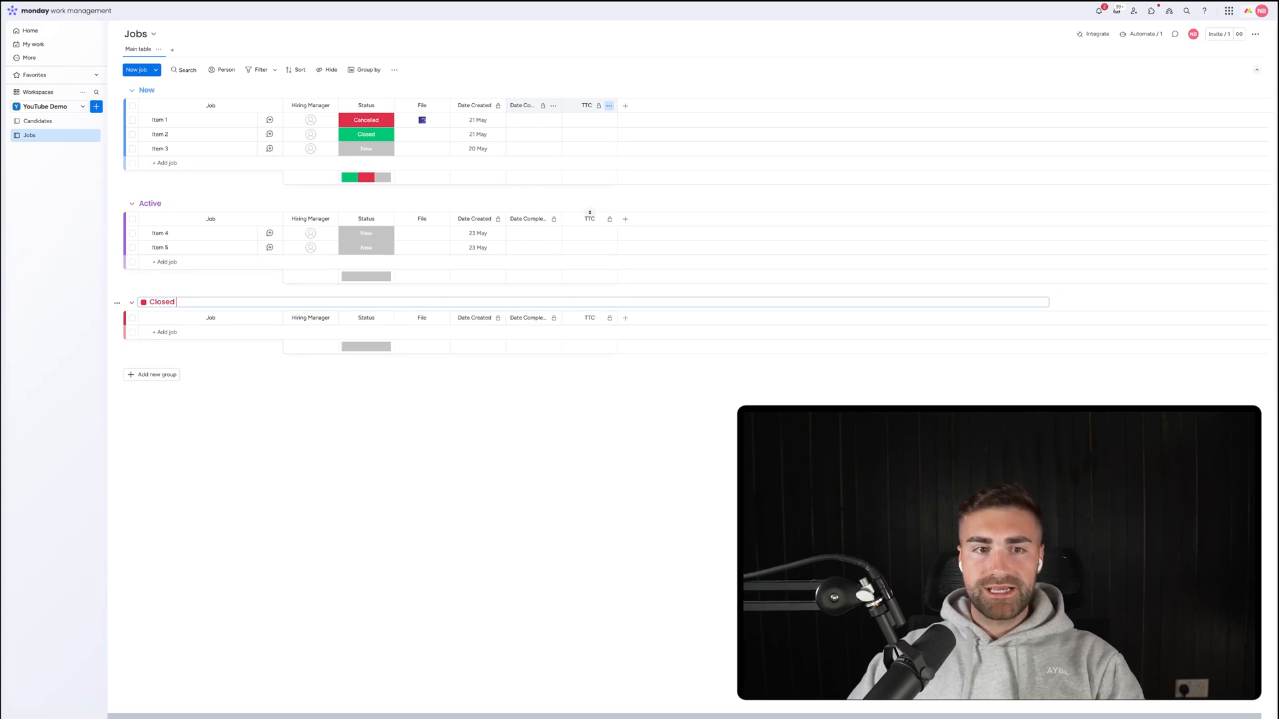
key("Return")
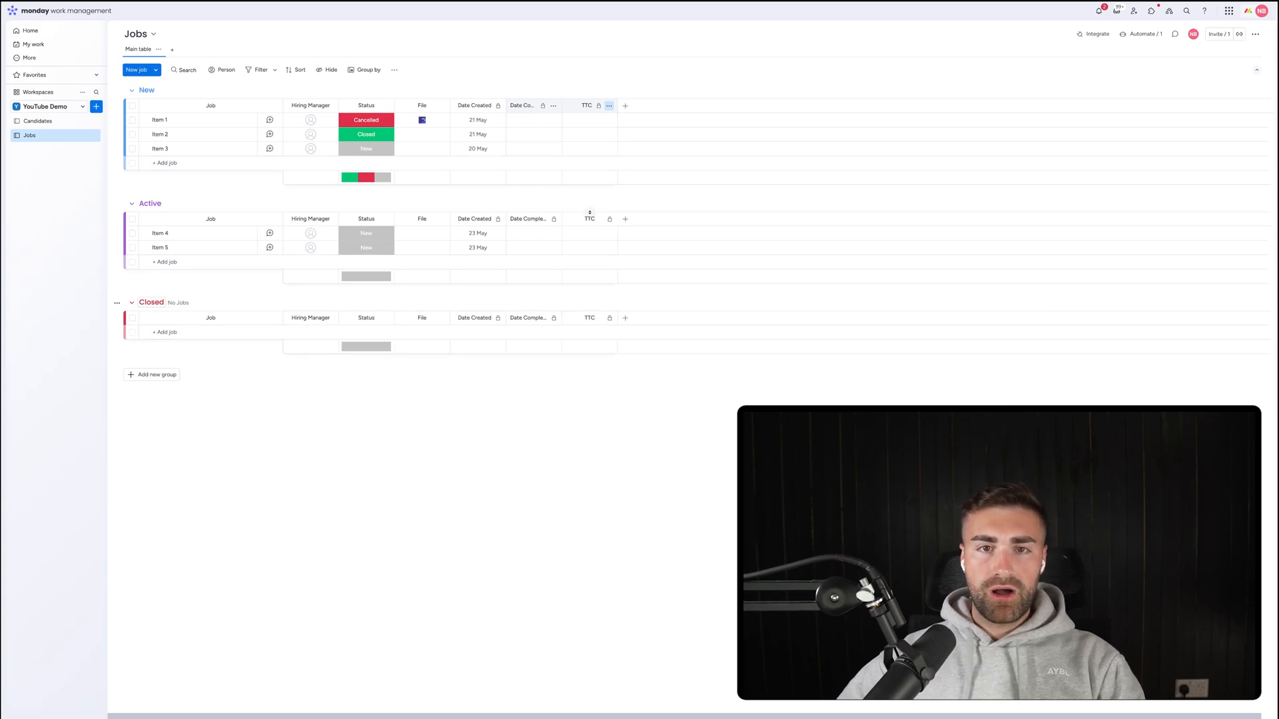
left_click(157, 374)
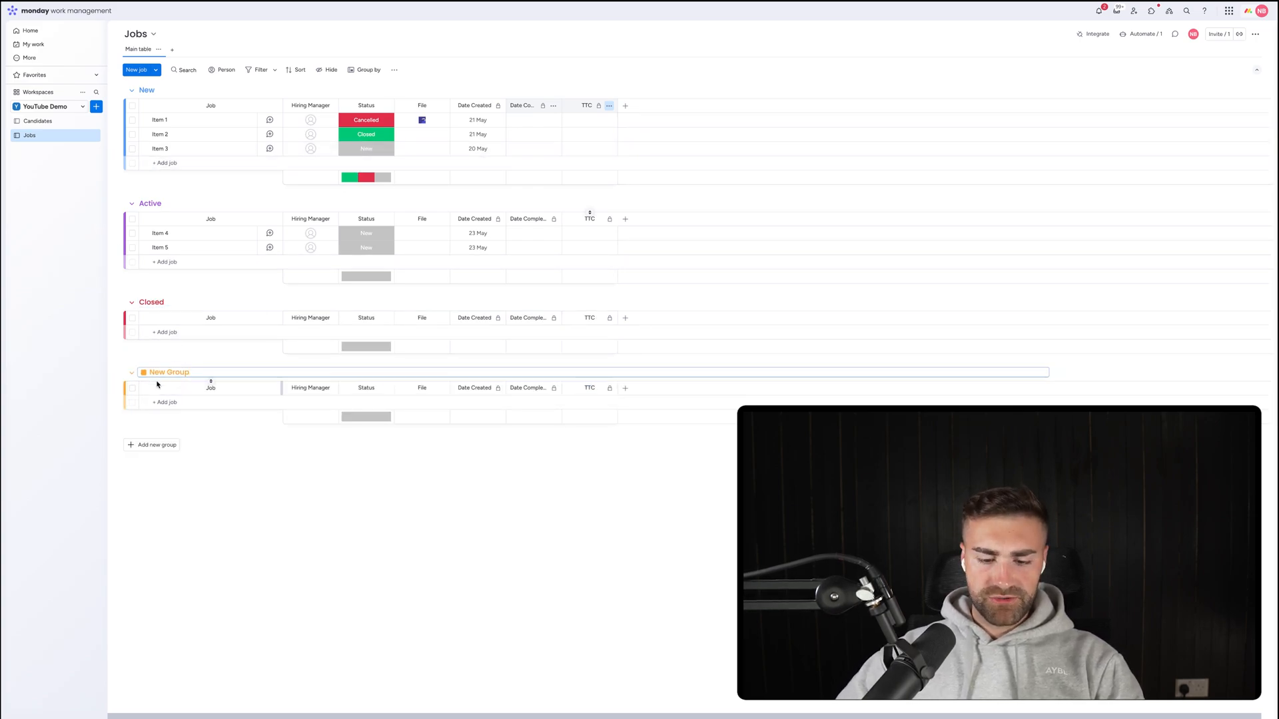
type("Cancelled")
key("Return")
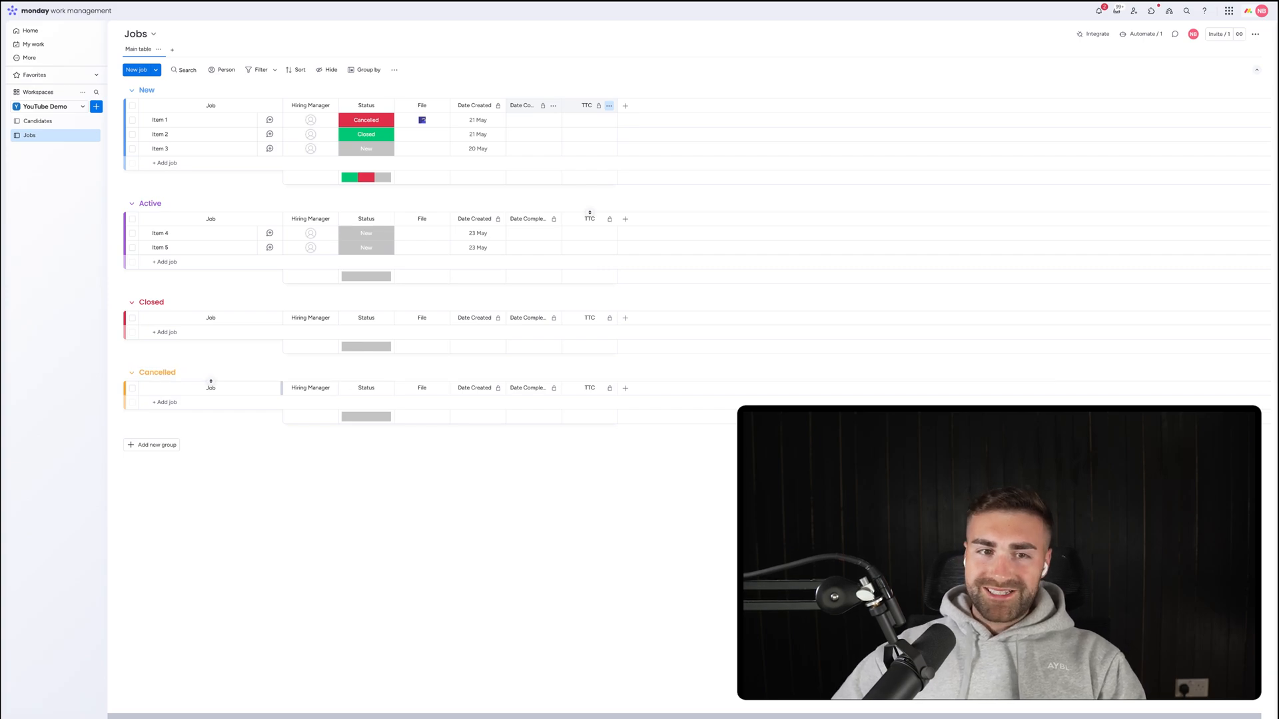
Colour the New group dark grey, Cancelled red, and Closed green.
left_click(149, 90)
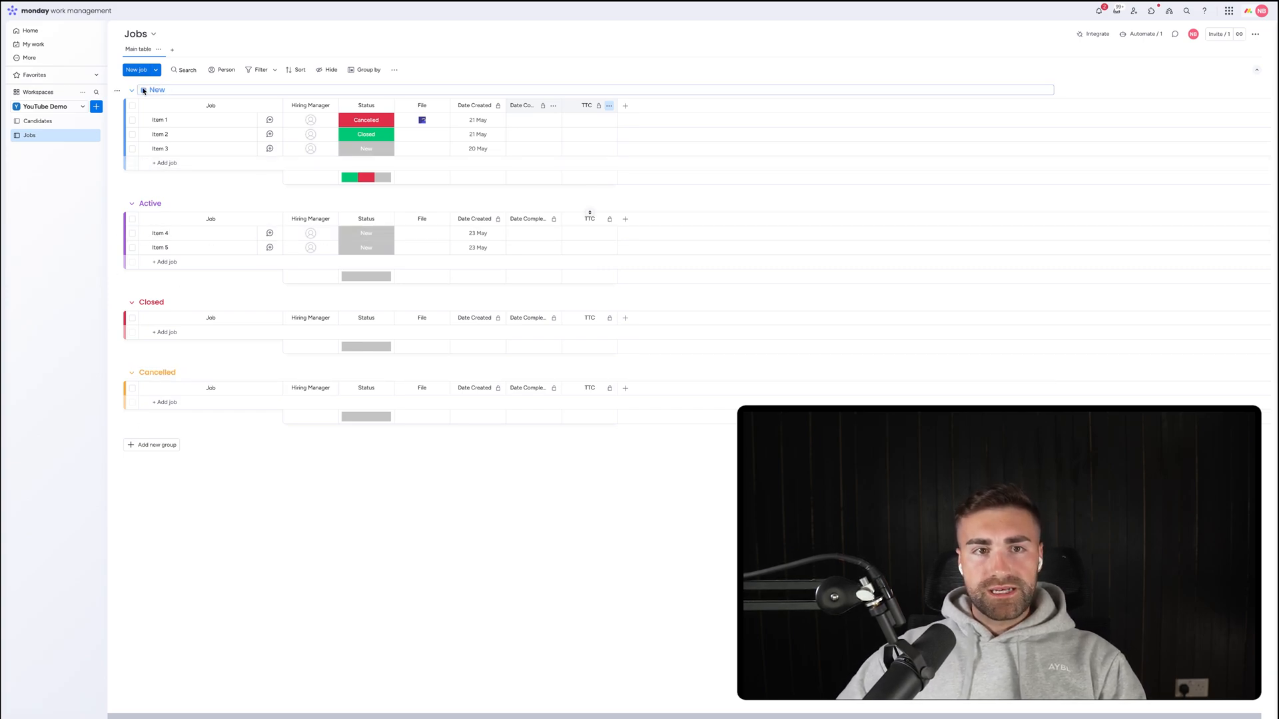
left_click(144, 90)
left_click(171, 144)
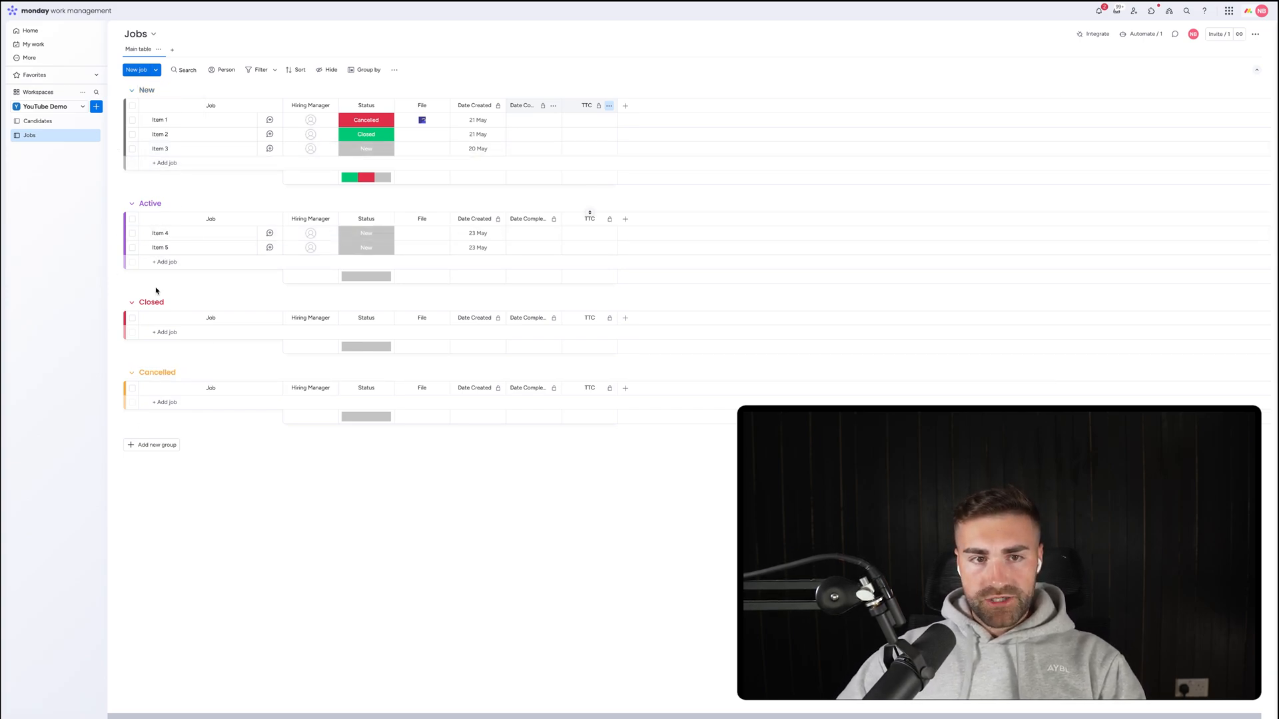
left_click(156, 373)
left_click(144, 373)
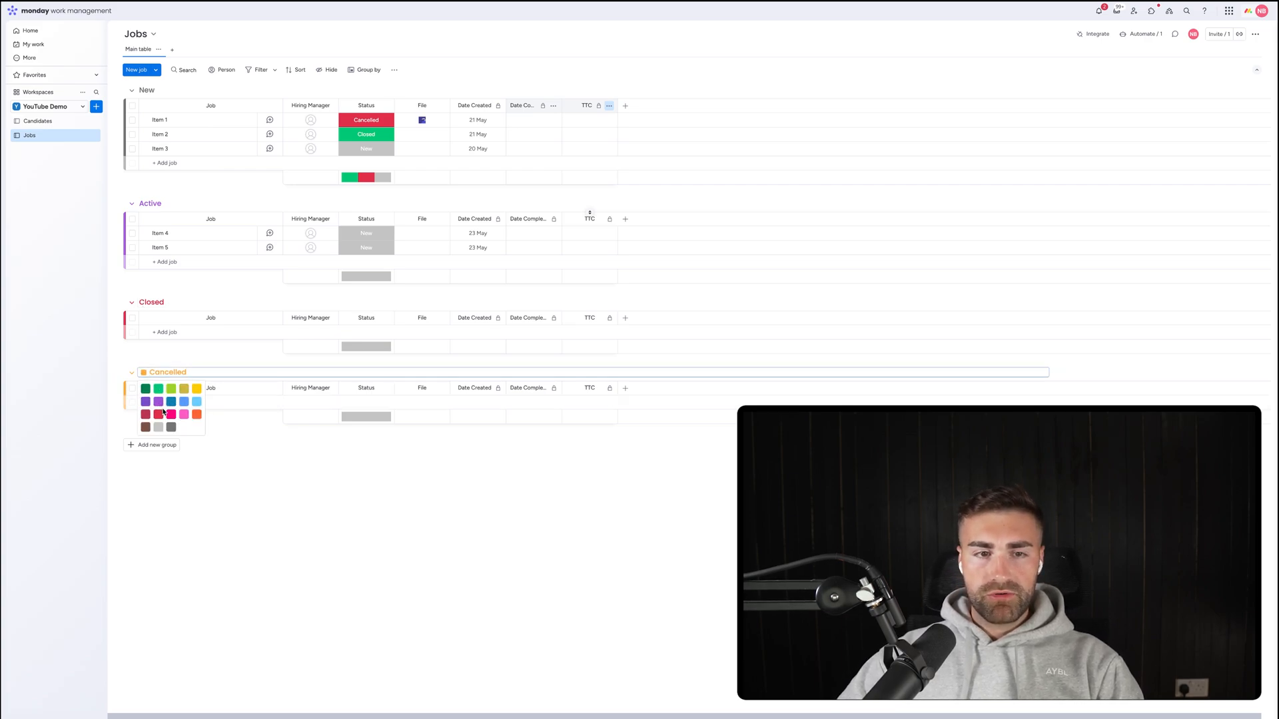
left_click(161, 414)
left_click(152, 301)
left_click(144, 302)
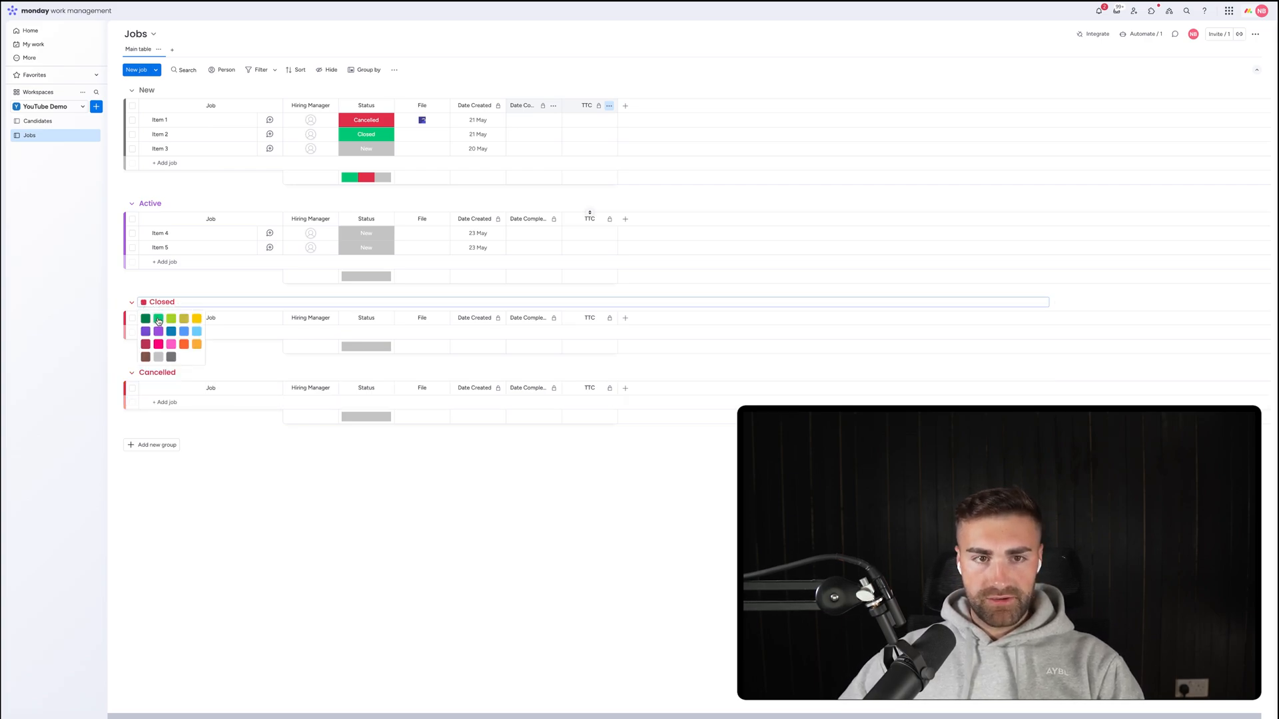
left_click(158, 318)
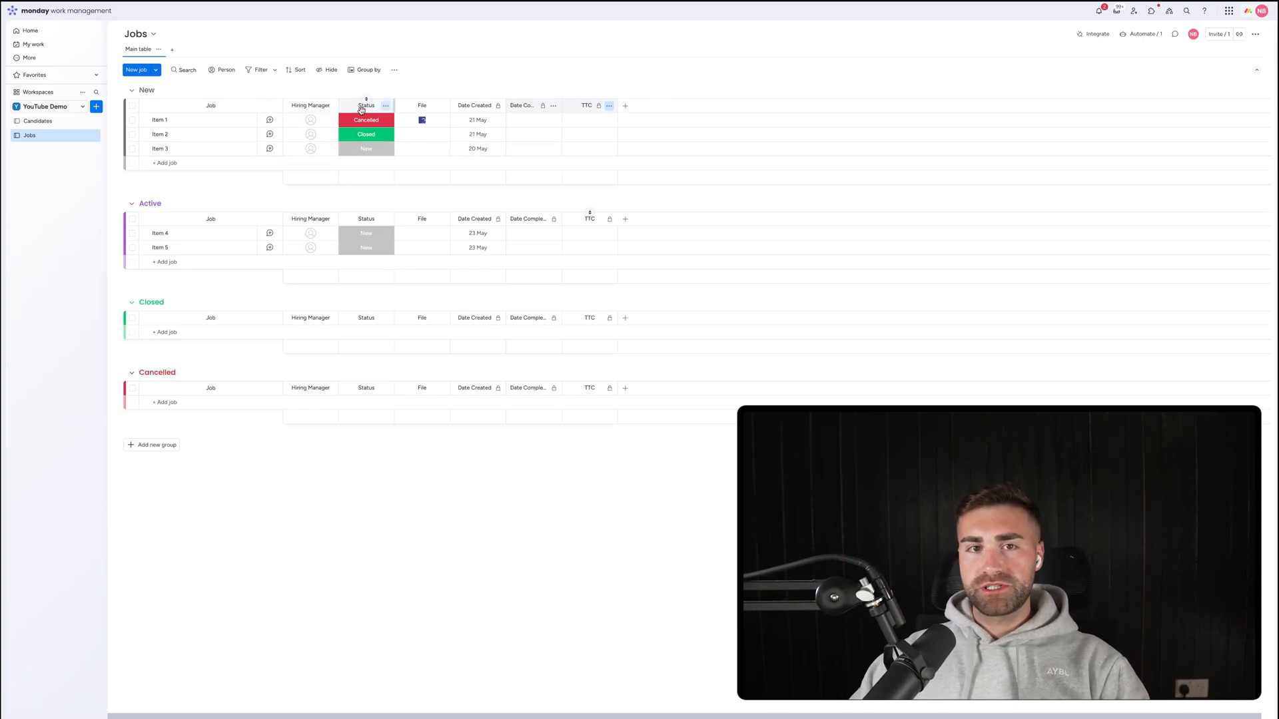
Create an automation: when Status changes to New, move the item to the New group.
left_click(1140, 34)
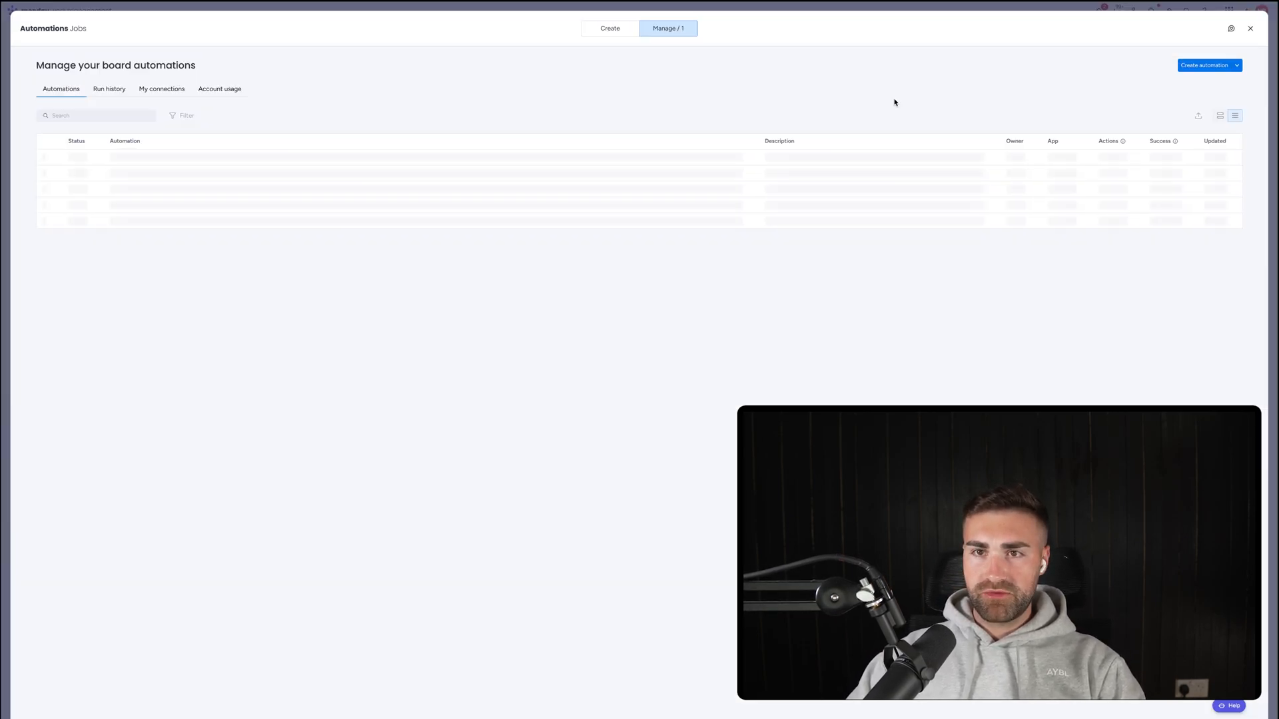
left_click(1195, 67)
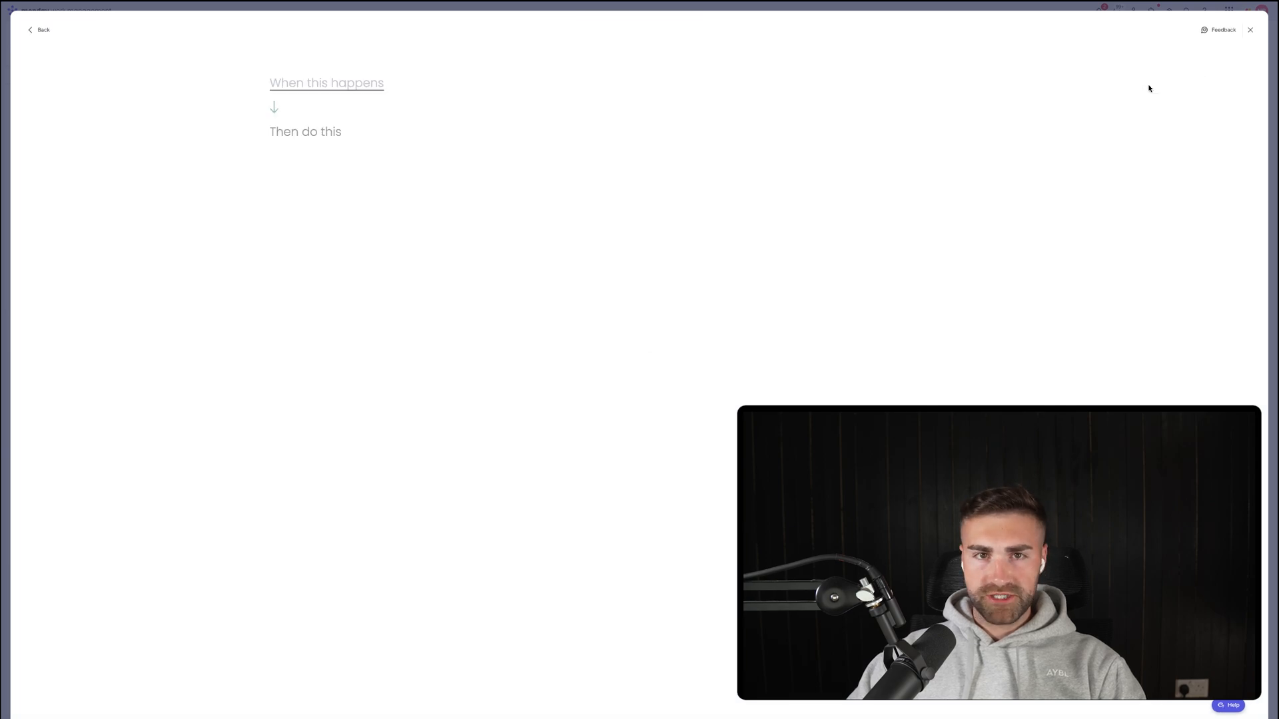
left_click(319, 94)
left_click(317, 126)
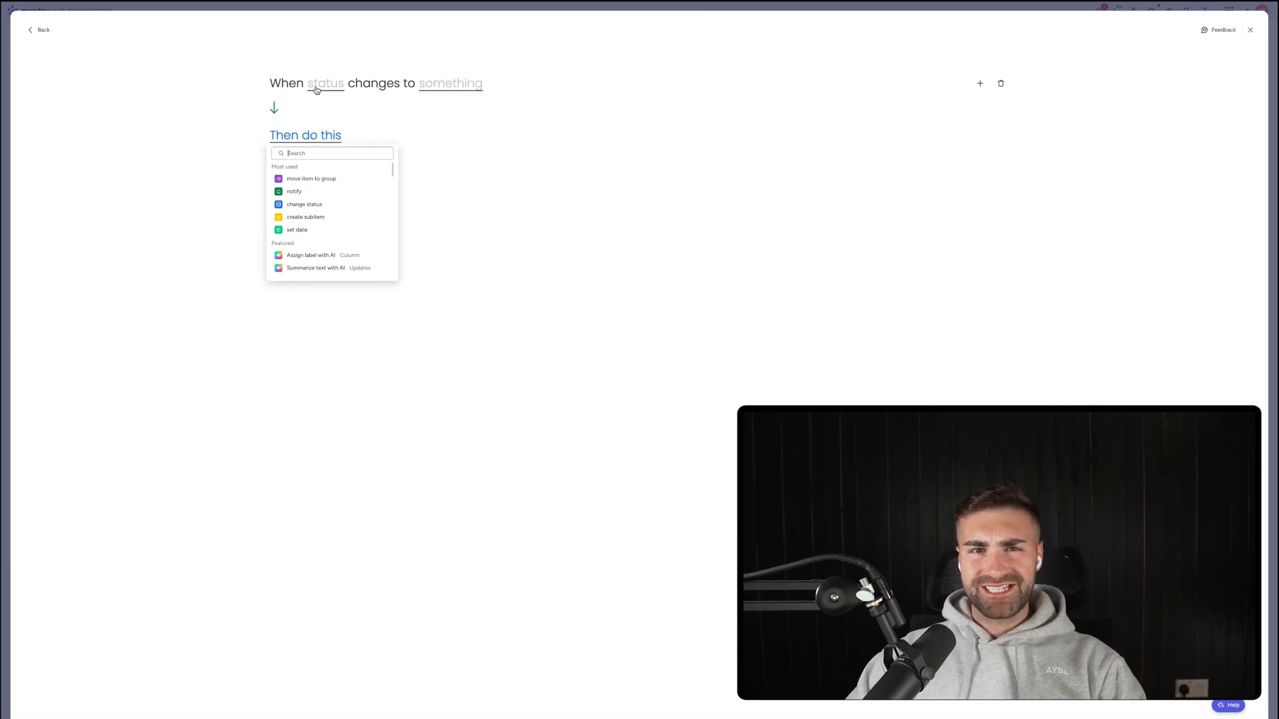
left_click(319, 89)
left_click(329, 117)
left_click(457, 85)
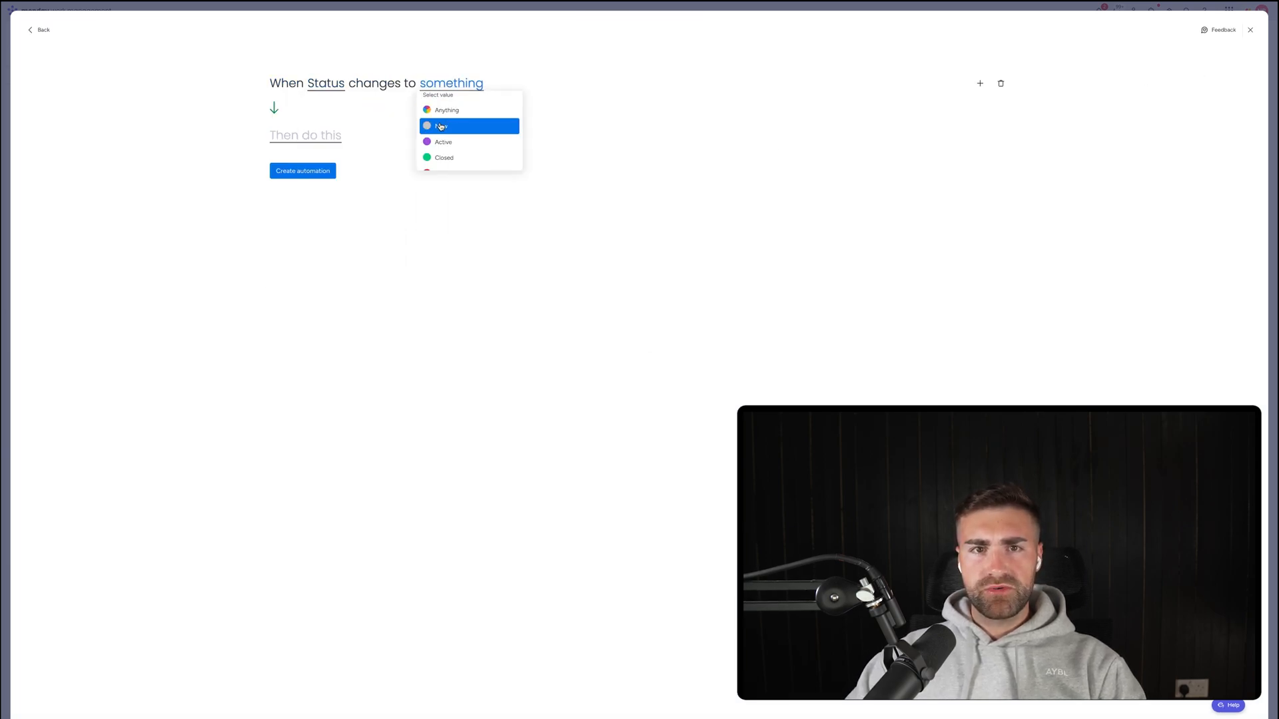
left_click(467, 126)
left_click(318, 141)
left_click(330, 176)
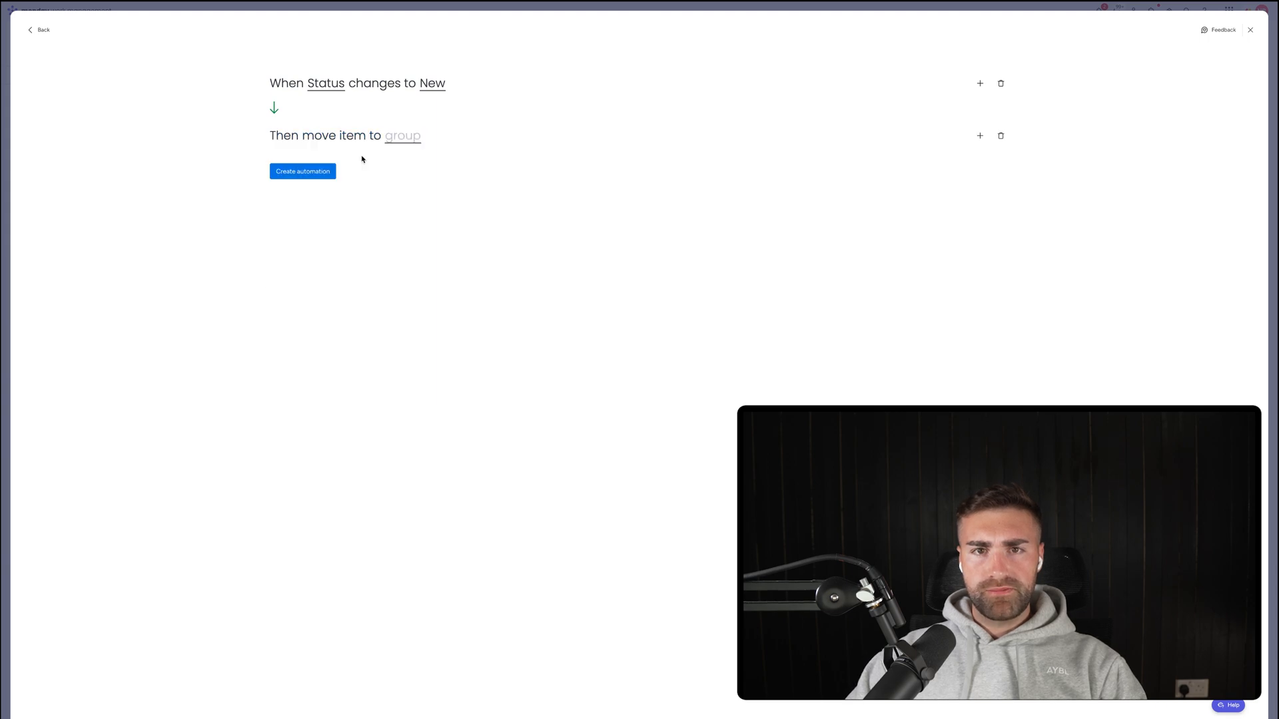
left_click(403, 137)
left_click(411, 180)
left_click(328, 174)
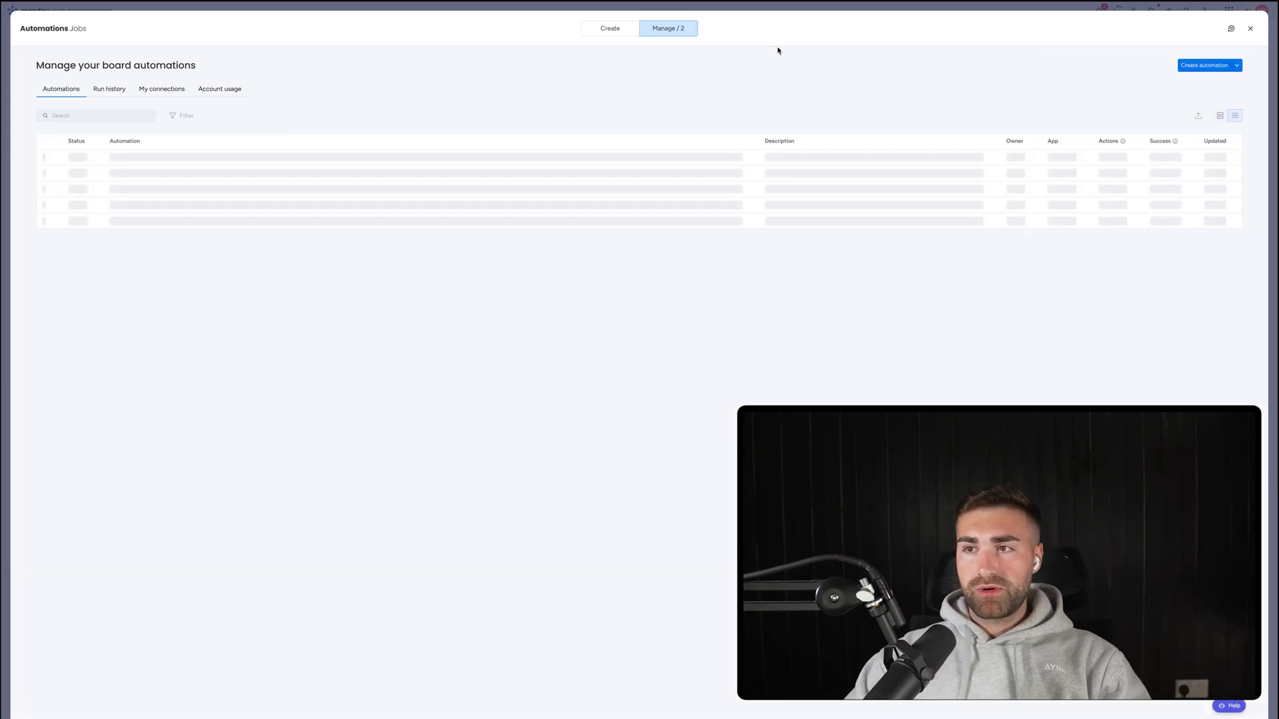
Create an automation: when Status changes to Active, move the item to the Active group.
left_click(1203, 66)
left_click(301, 83)
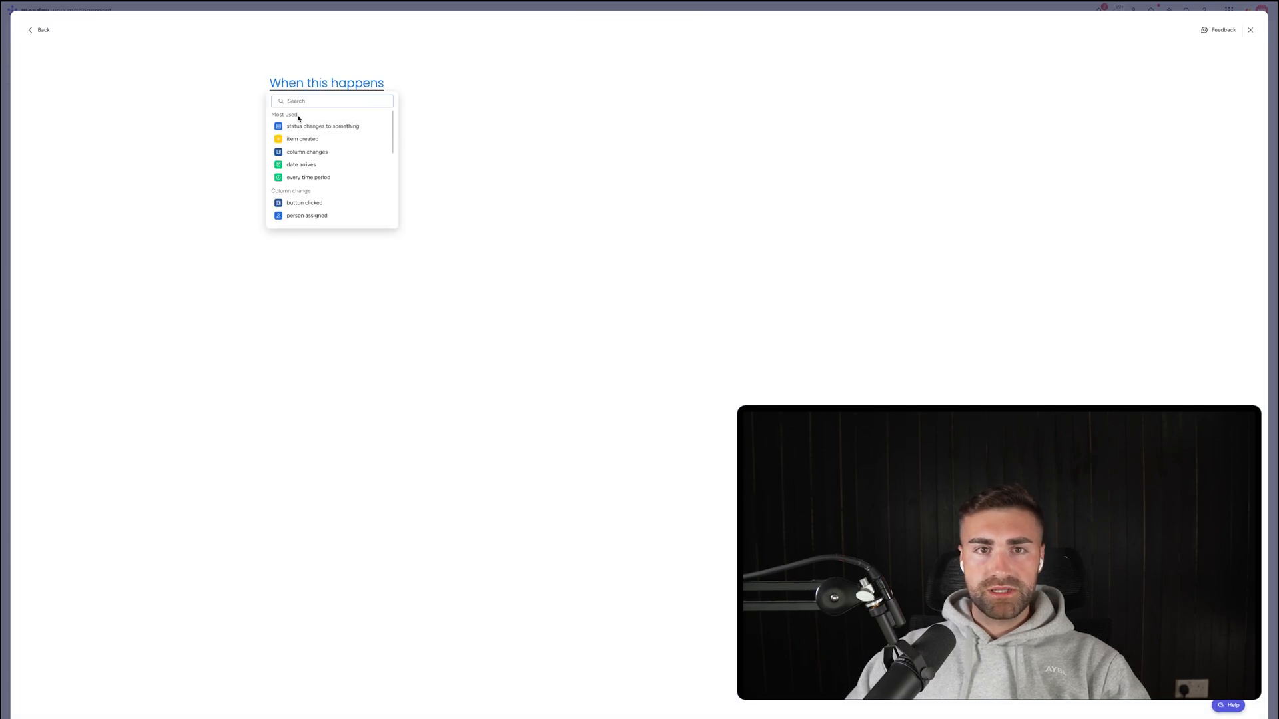
left_click(303, 125)
left_click(335, 84)
left_click(328, 121)
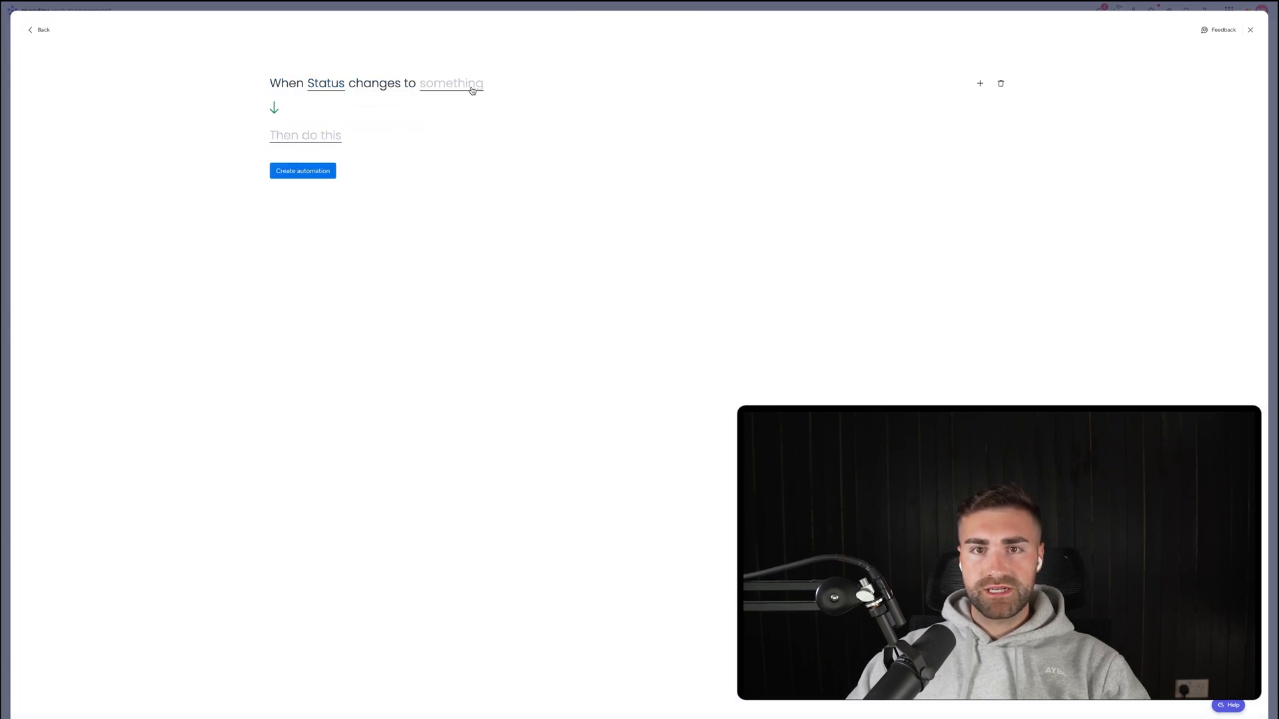
left_click(453, 84)
left_click(458, 138)
left_click(296, 137)
left_click(364, 176)
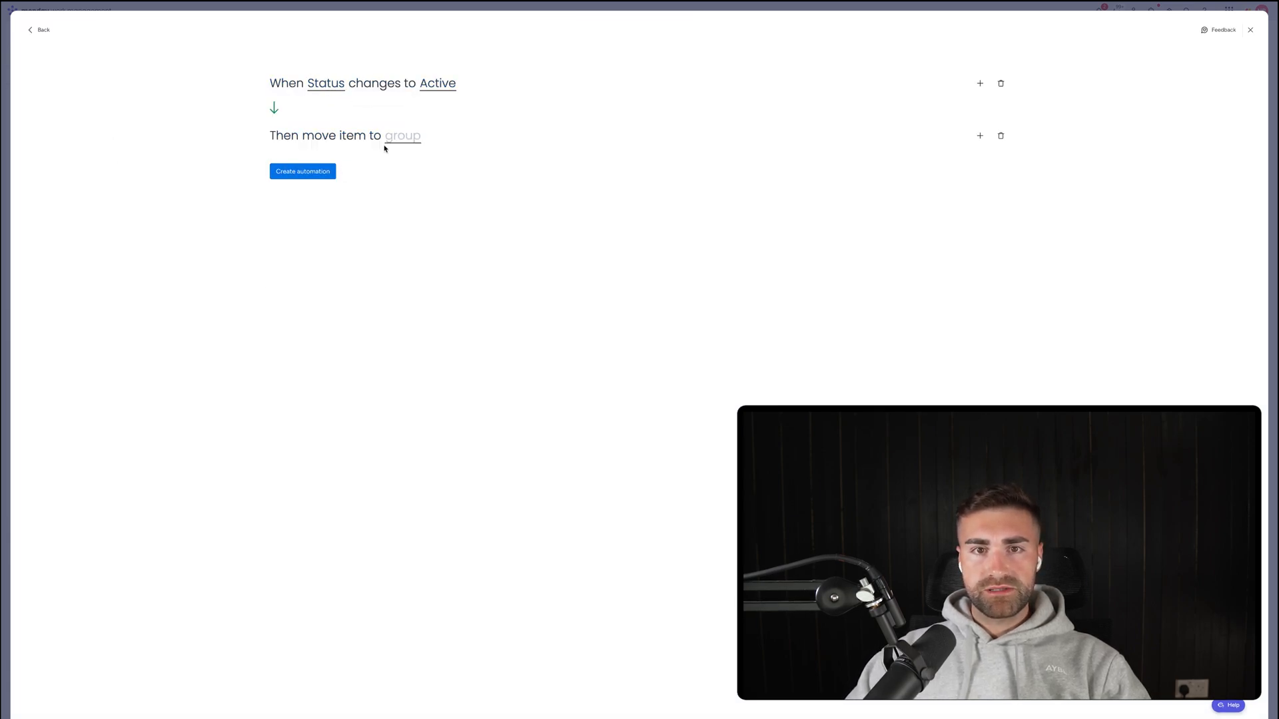
left_click(403, 136)
left_click(413, 191)
left_click(303, 172)
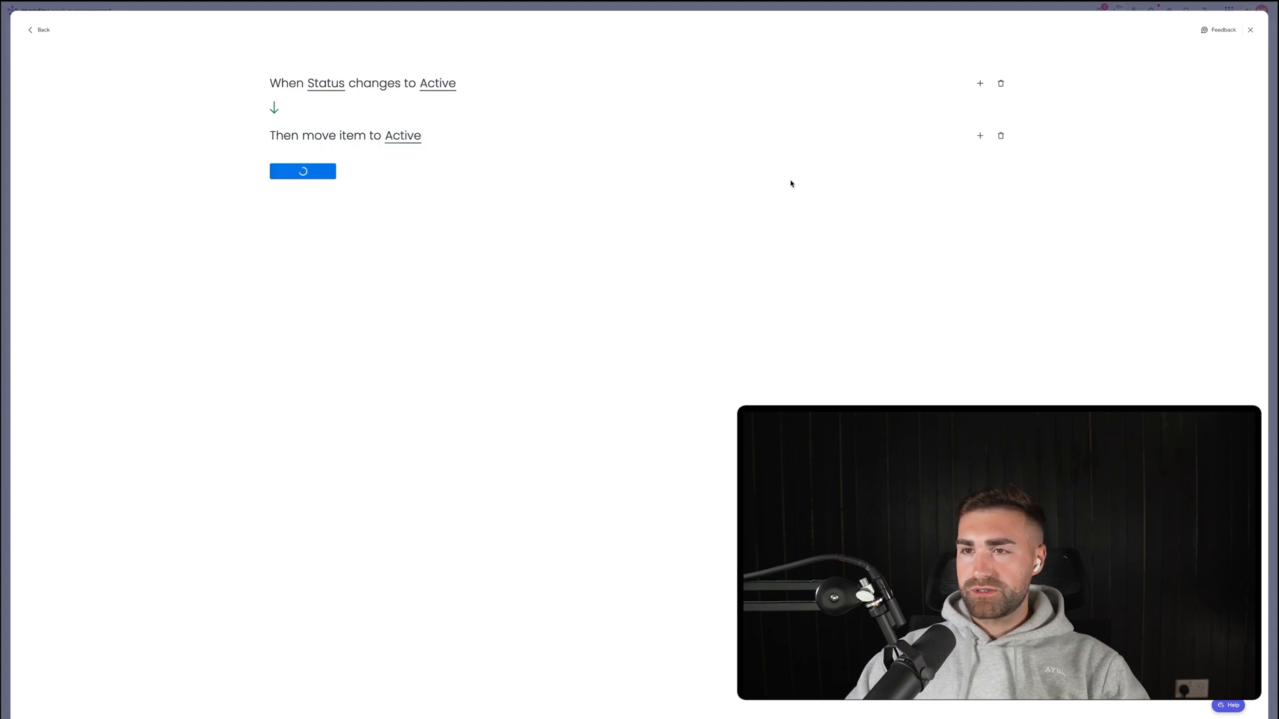
Start an automation moving items to the Closed group when Status changes to Closed.
left_click(1186, 68)
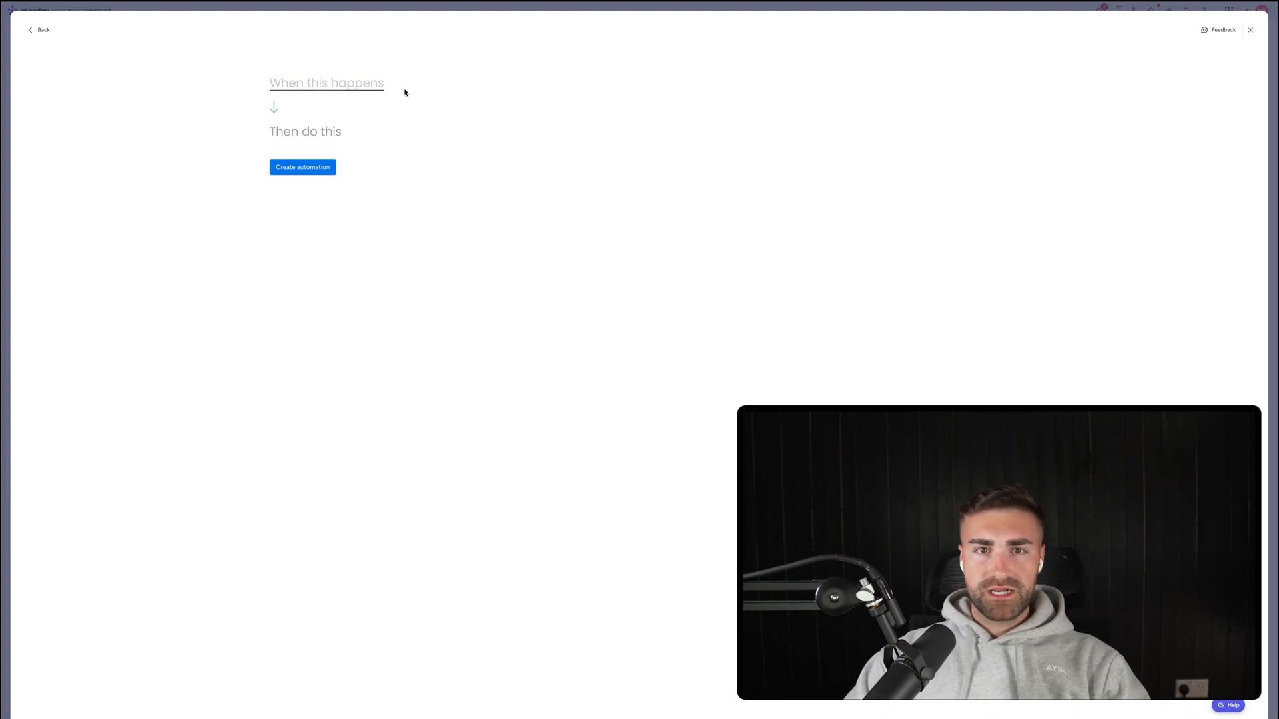
left_click(344, 87)
left_click(305, 124)
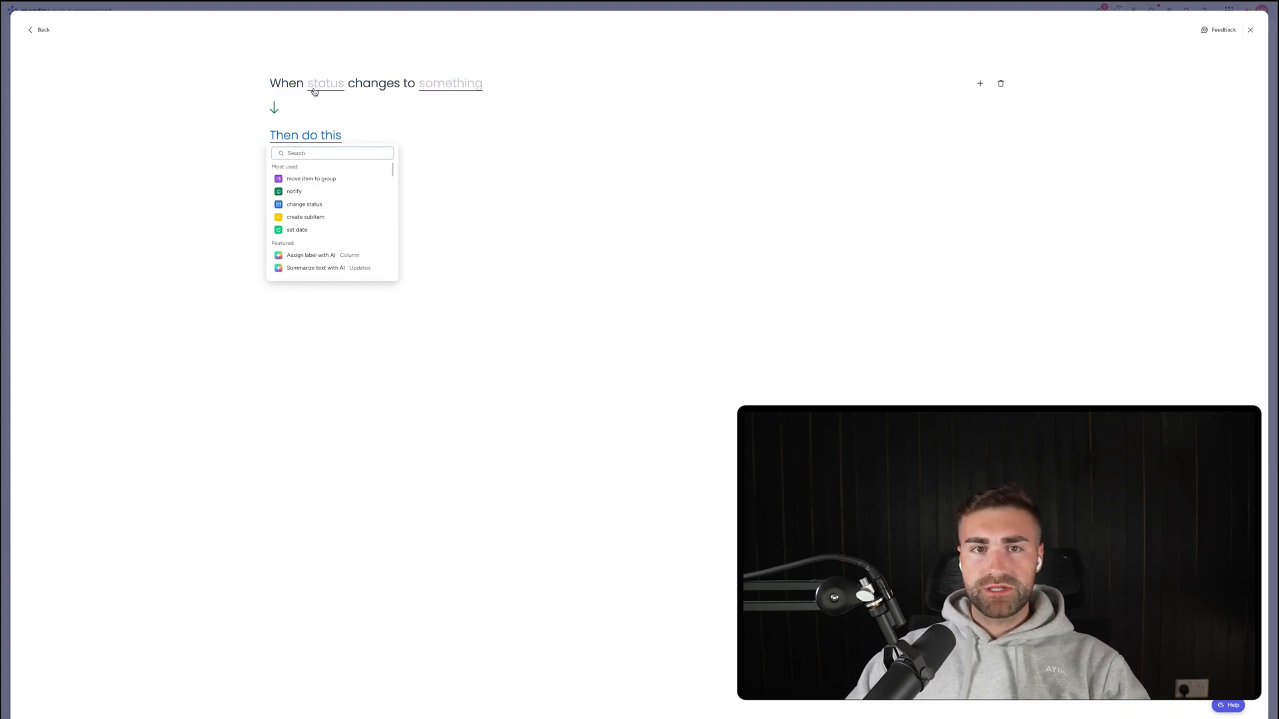
left_click(314, 91)
left_click(324, 121)
left_click(451, 87)
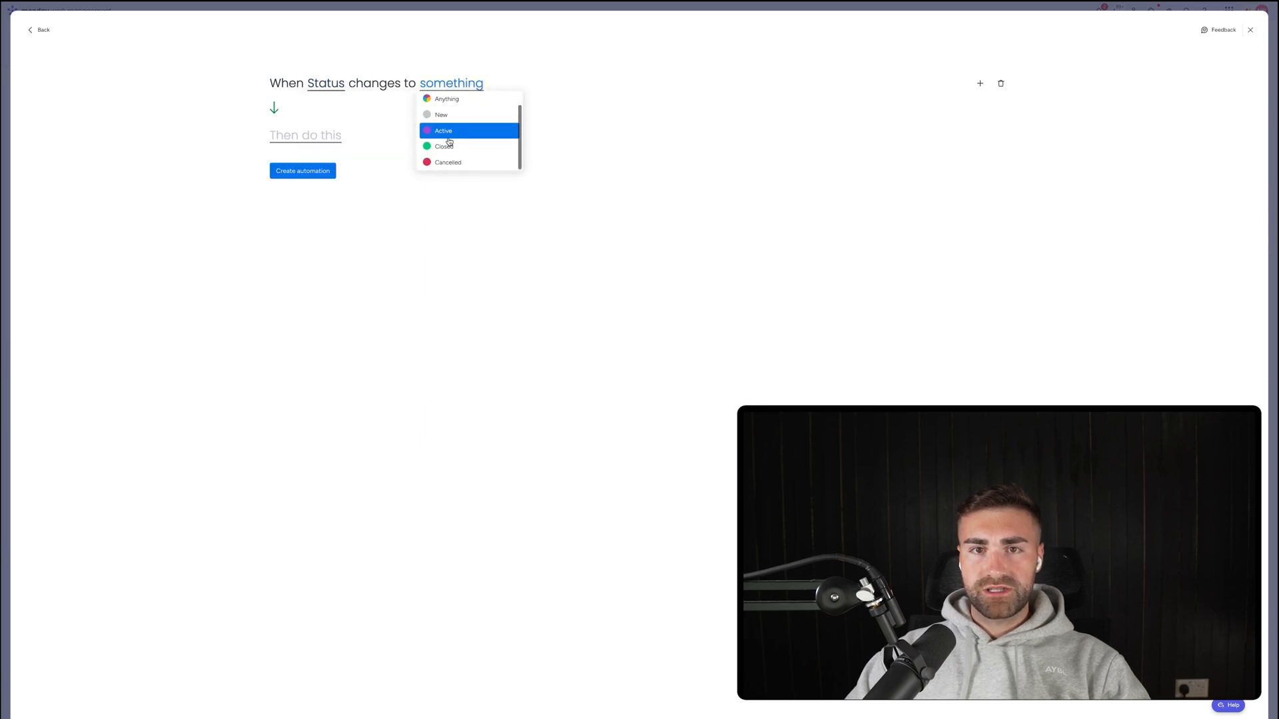
left_click(445, 146)
left_click(301, 139)
left_click(319, 174)
left_click(406, 138)
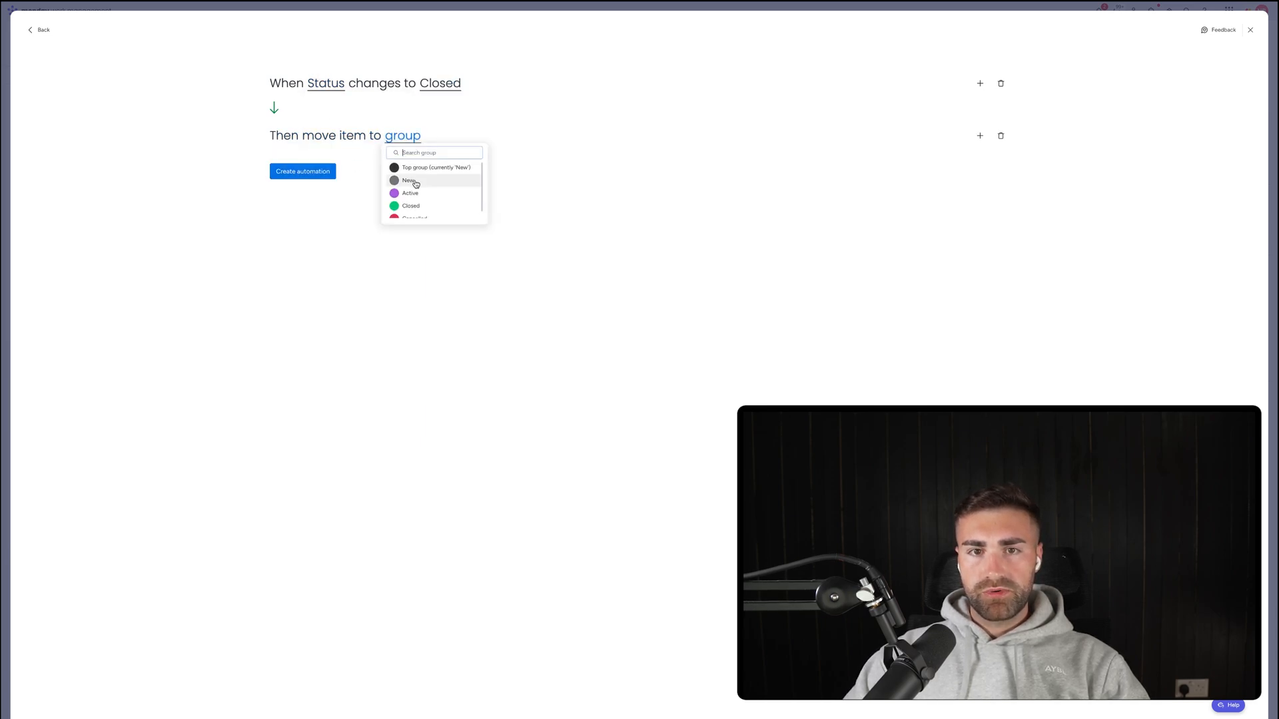
left_click(411, 205)
Add a second action setting Date Completed to today and save the Closed automation.
left_click(980, 135)
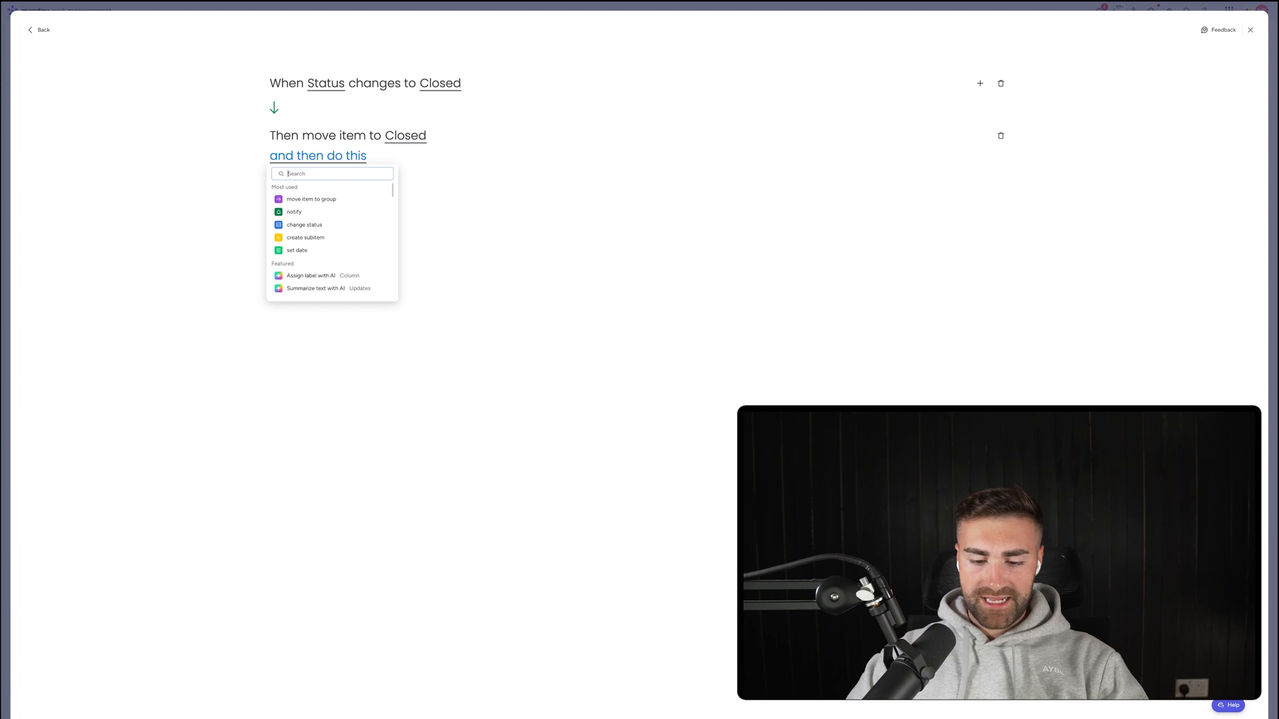
type("set date")
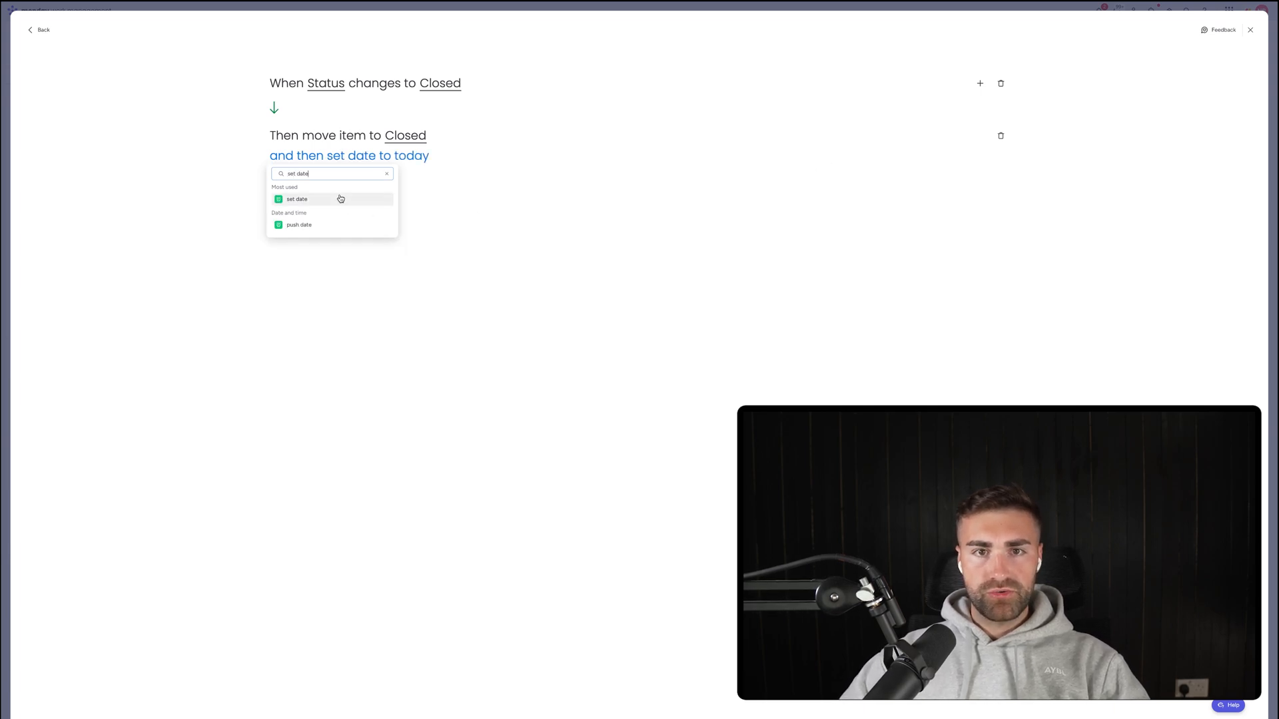
left_click(341, 198)
left_click(366, 160)
left_click(378, 210)
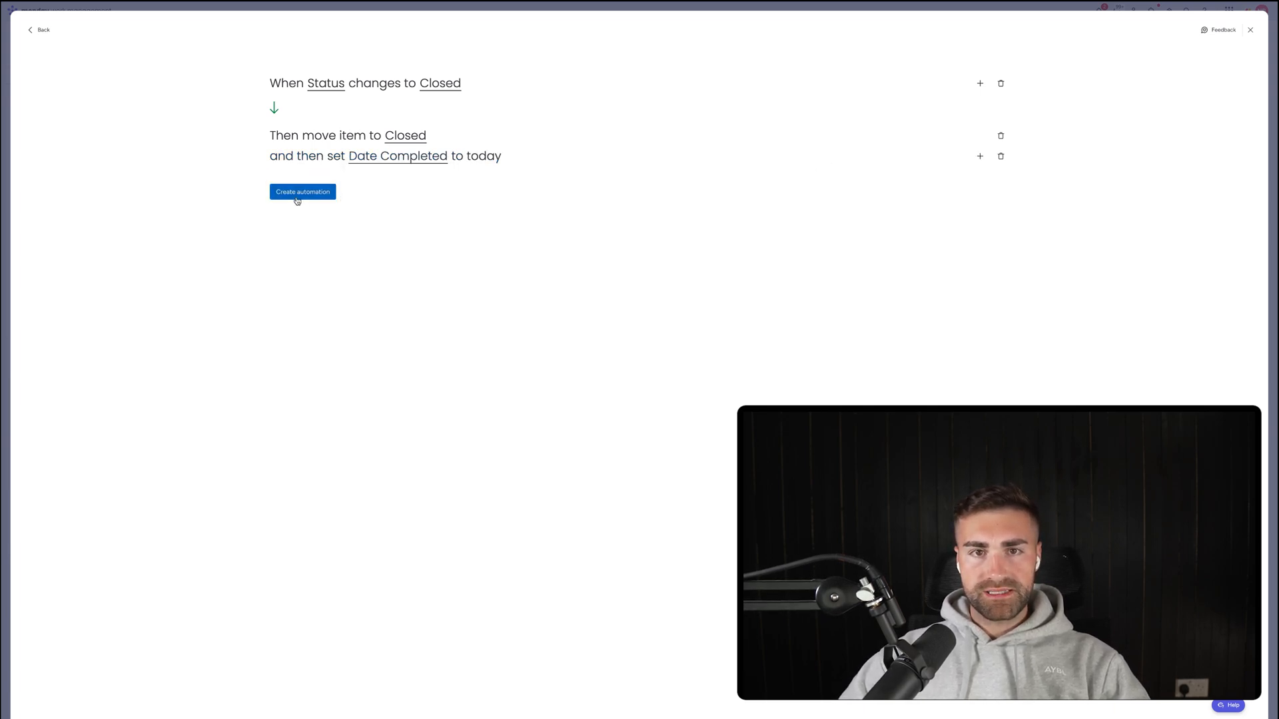
left_click(297, 197)
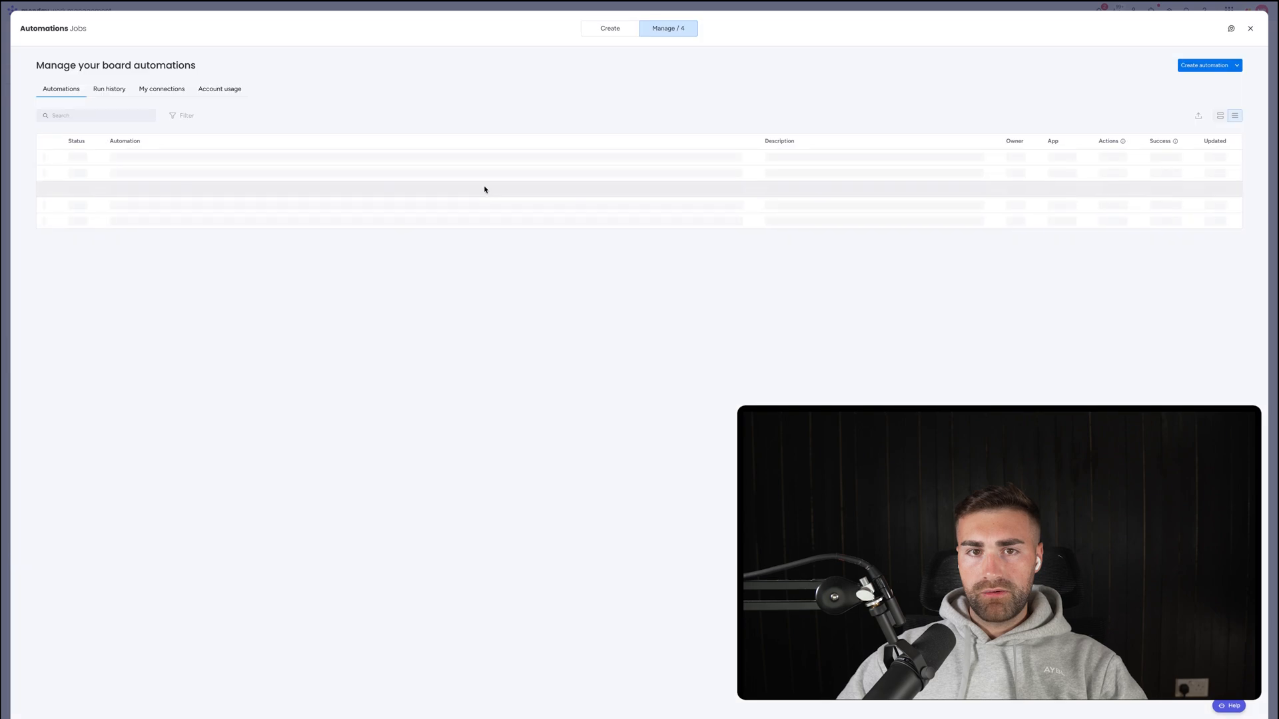
Start an automation moving items to the Cancelled group when Status changes to Cancelled.
left_click(1203, 61)
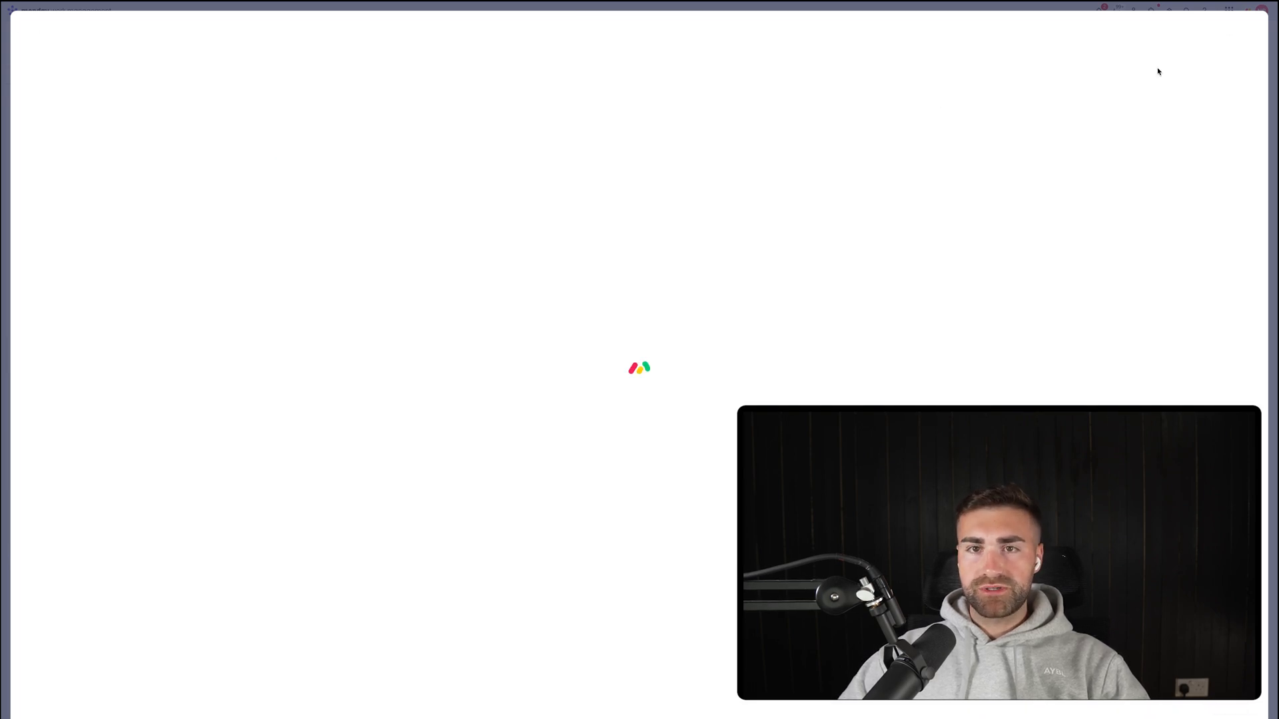
left_click(316, 86)
left_click(291, 126)
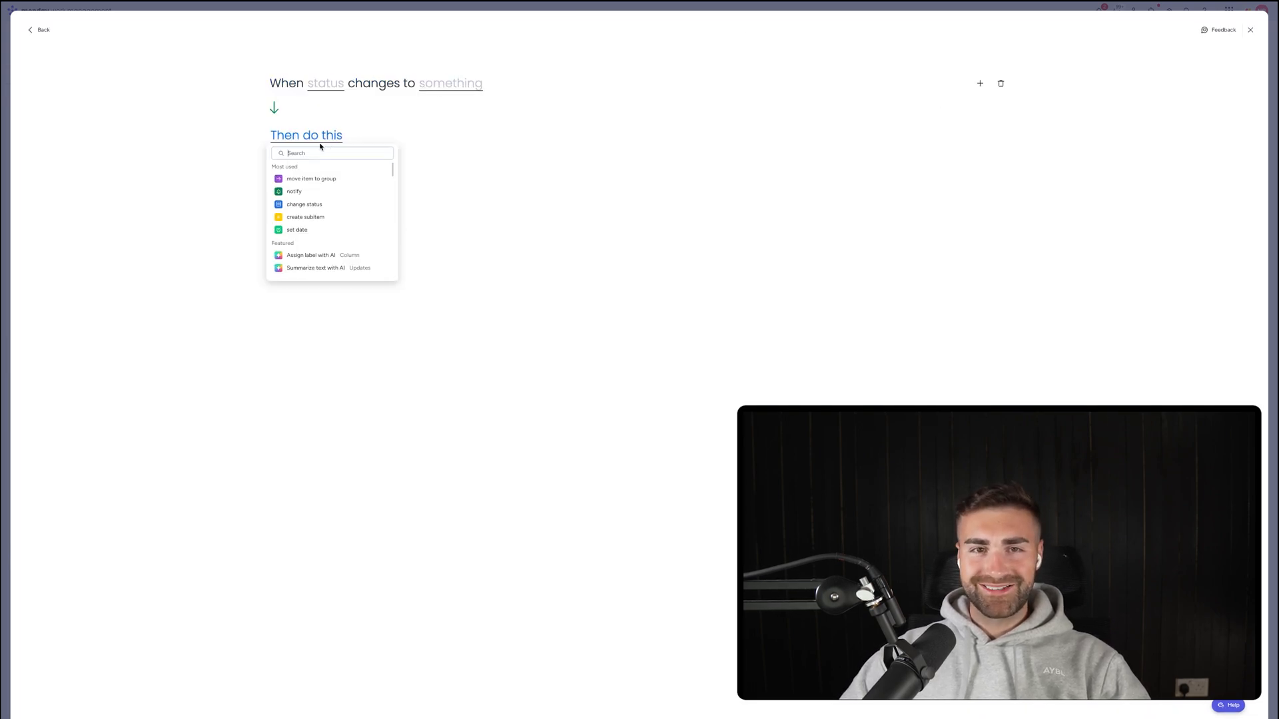
left_click(323, 82)
left_click(322, 114)
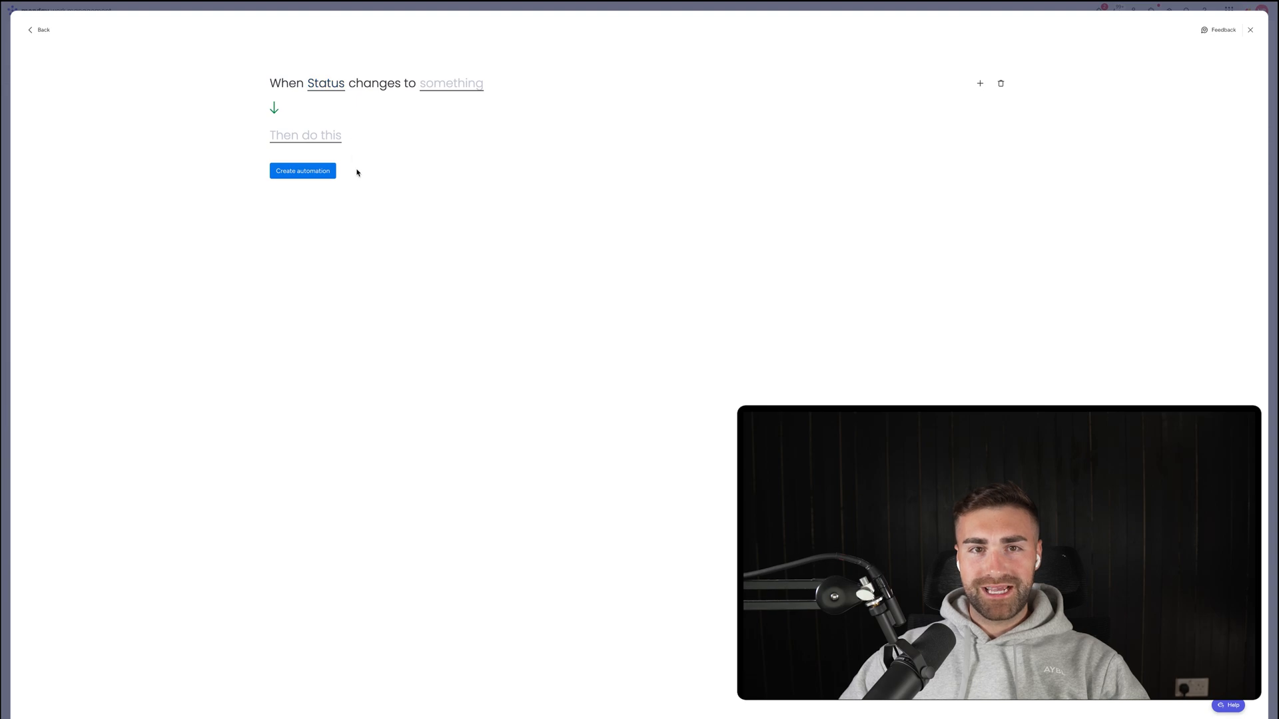
left_click(475, 84)
left_click(453, 166)
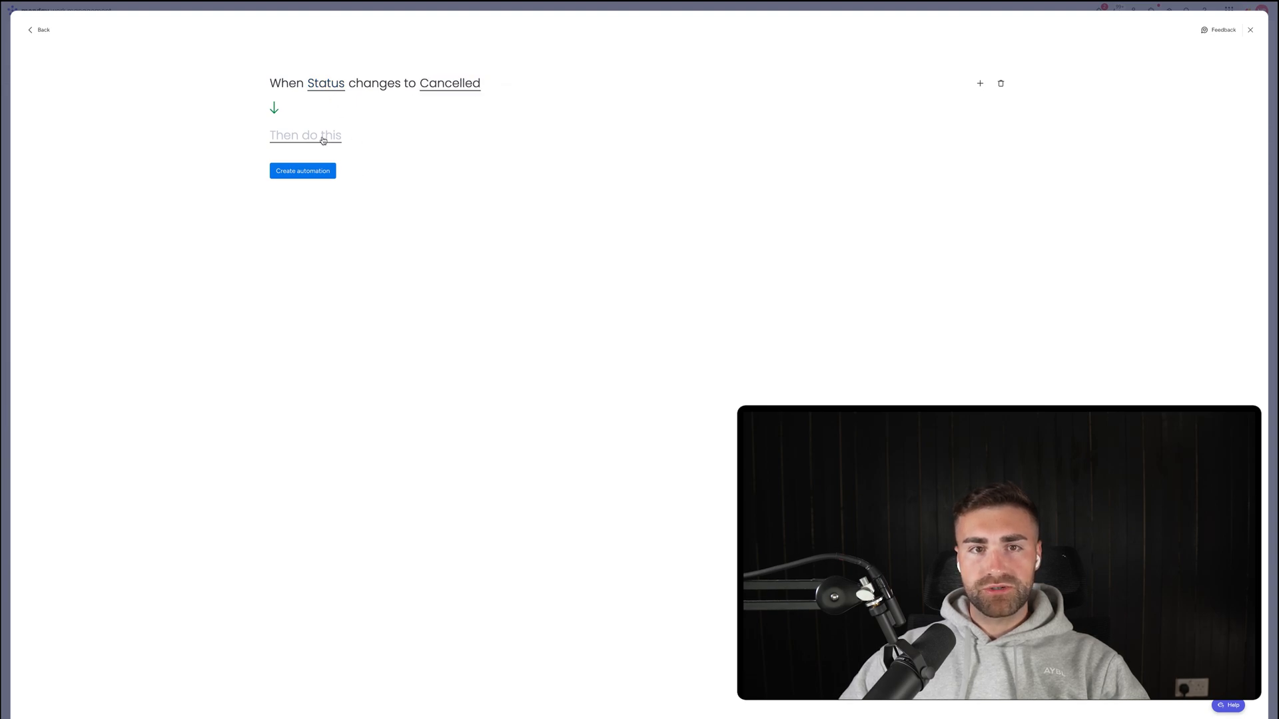
left_click(321, 136)
left_click(312, 179)
left_click(408, 140)
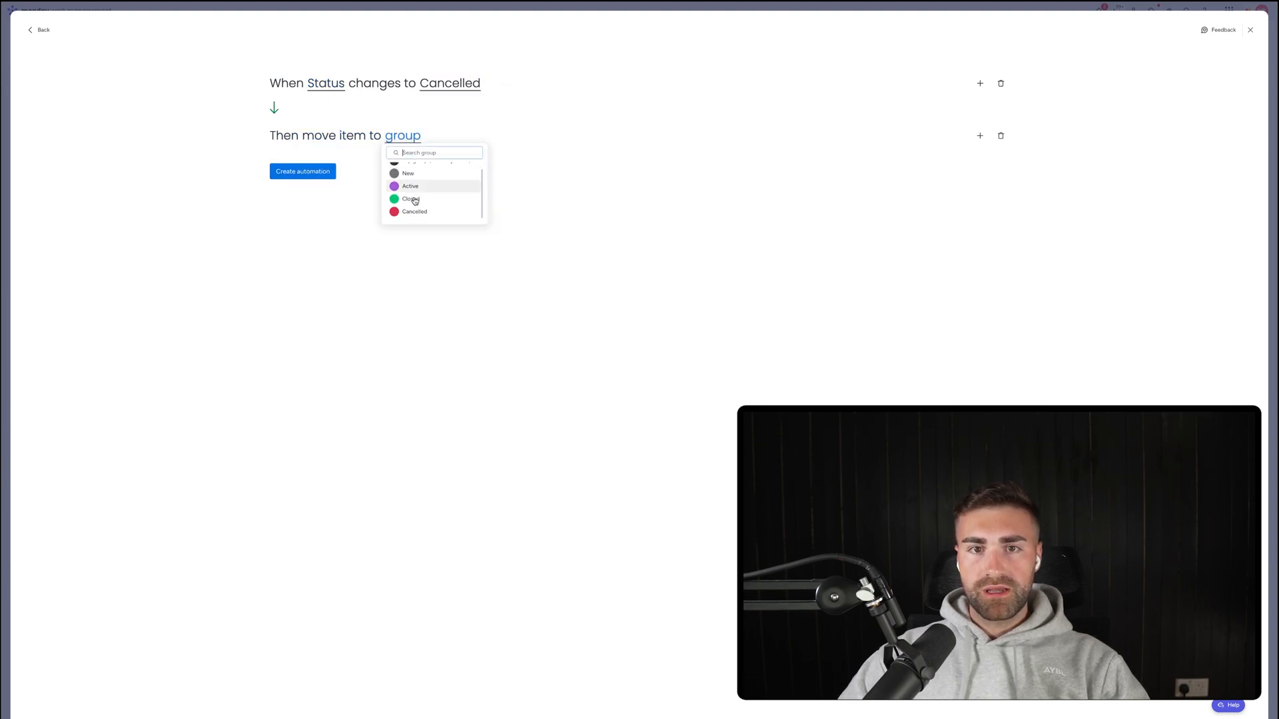
left_click(407, 212)
Add a second action setting Date Completed to today, save it, and close the Automations center.
left_click(980, 136)
type("se")
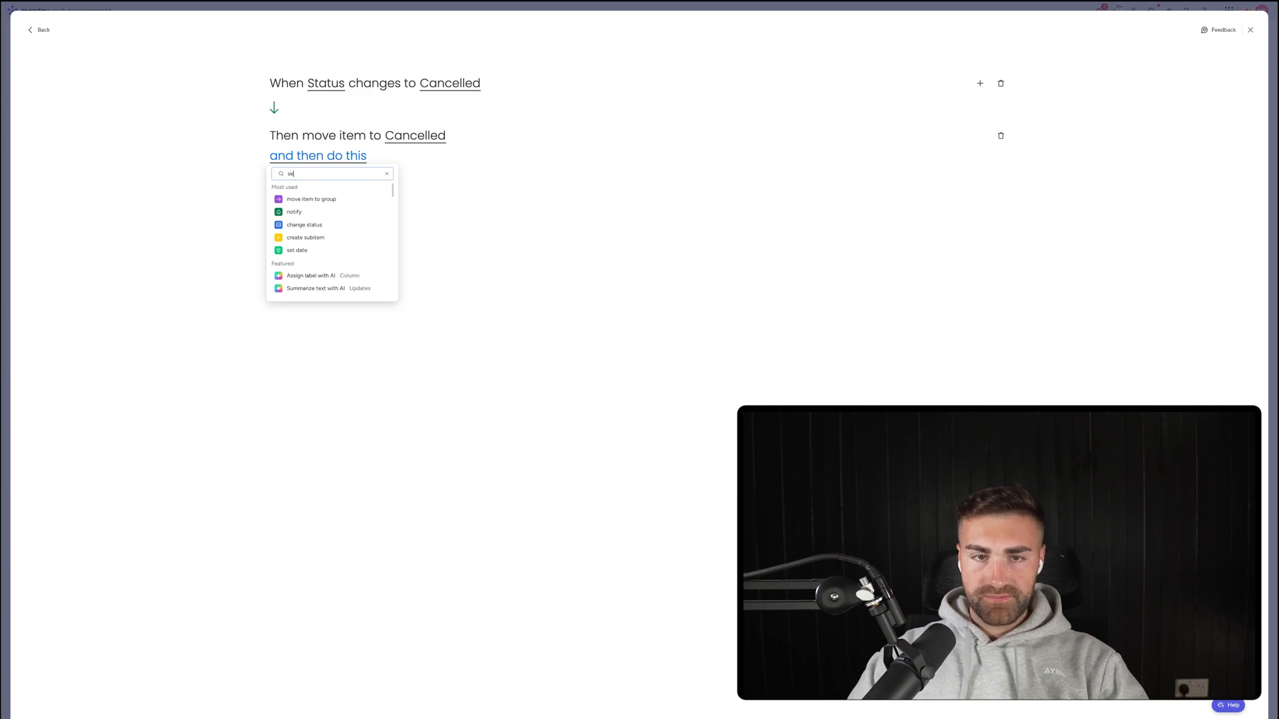
type("t date")
left_click(293, 200)
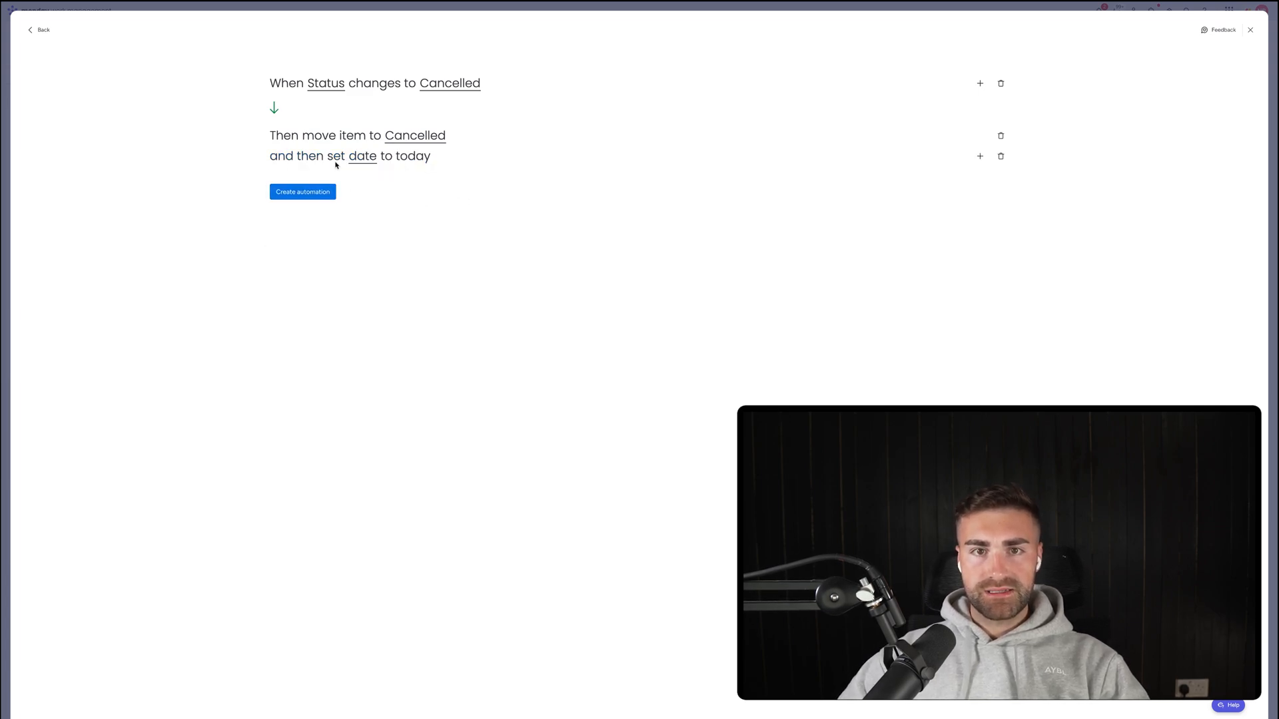
left_click(363, 157)
left_click(373, 203)
left_click(303, 192)
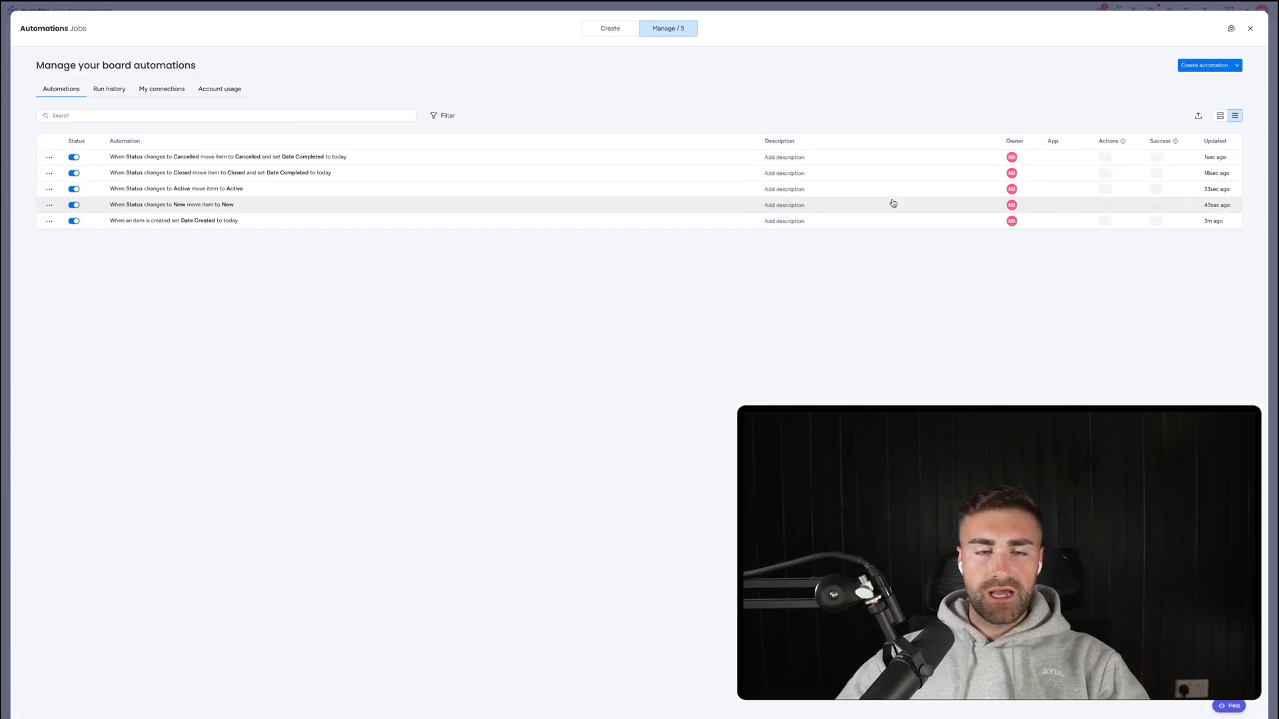
key("Escape")
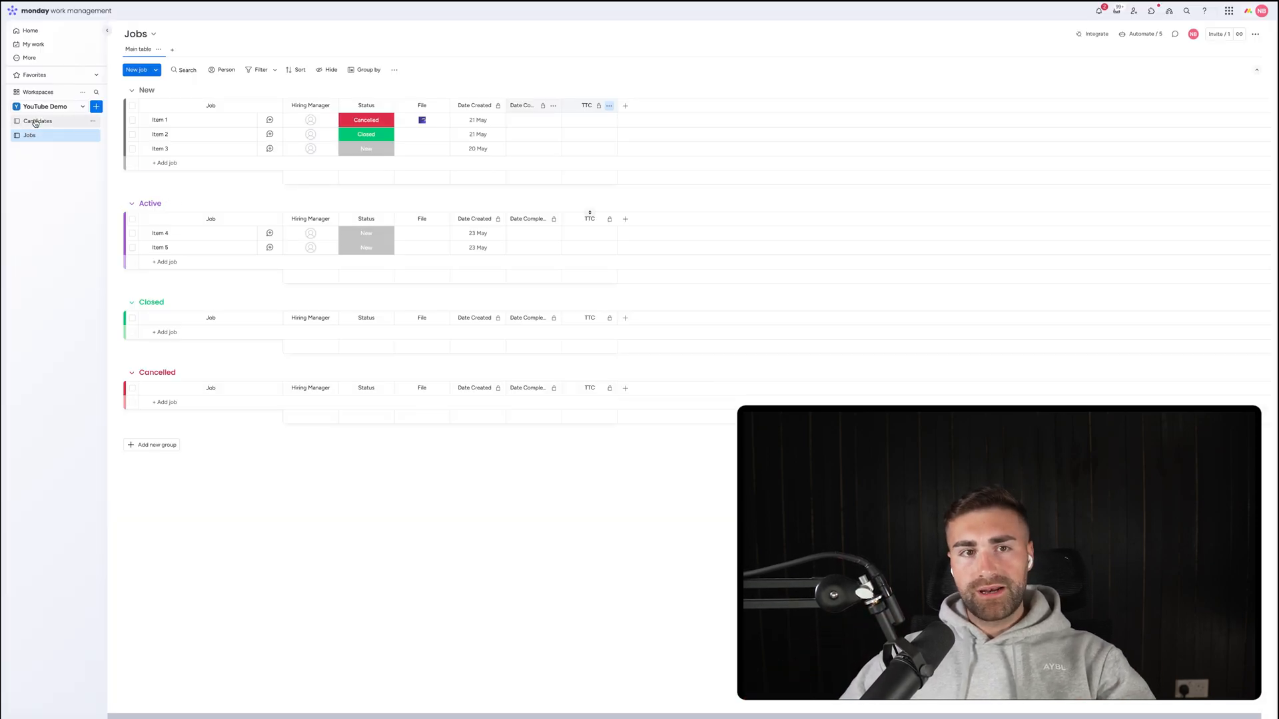
Add a Text column named Job Ref. to Jobs and place it after File.
left_click(625, 105)
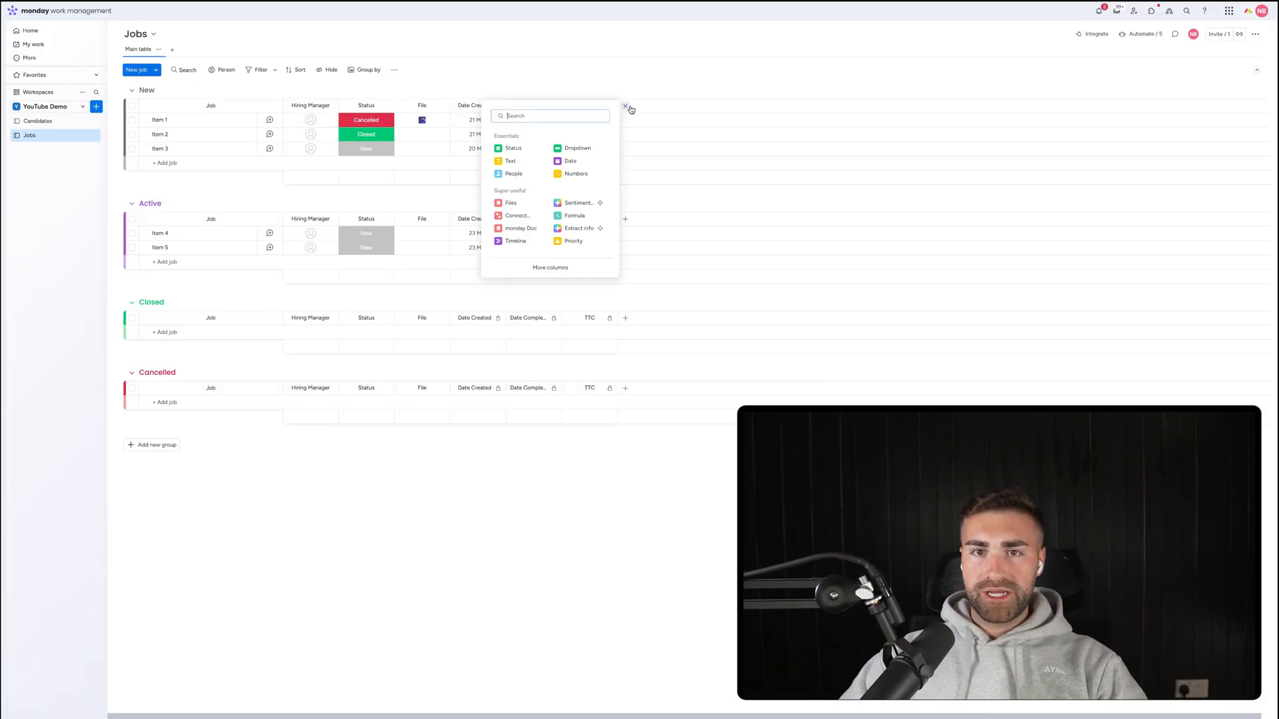
type("text")
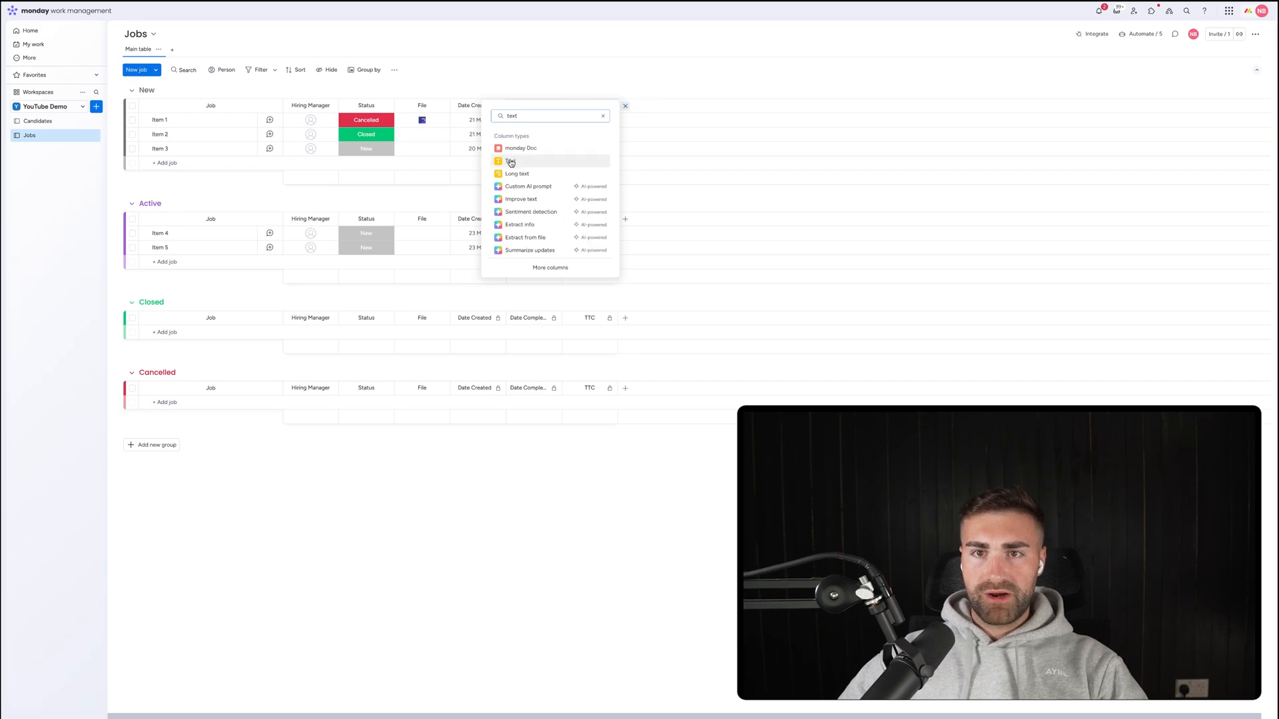
left_click(526, 161)
left_click(645, 105)
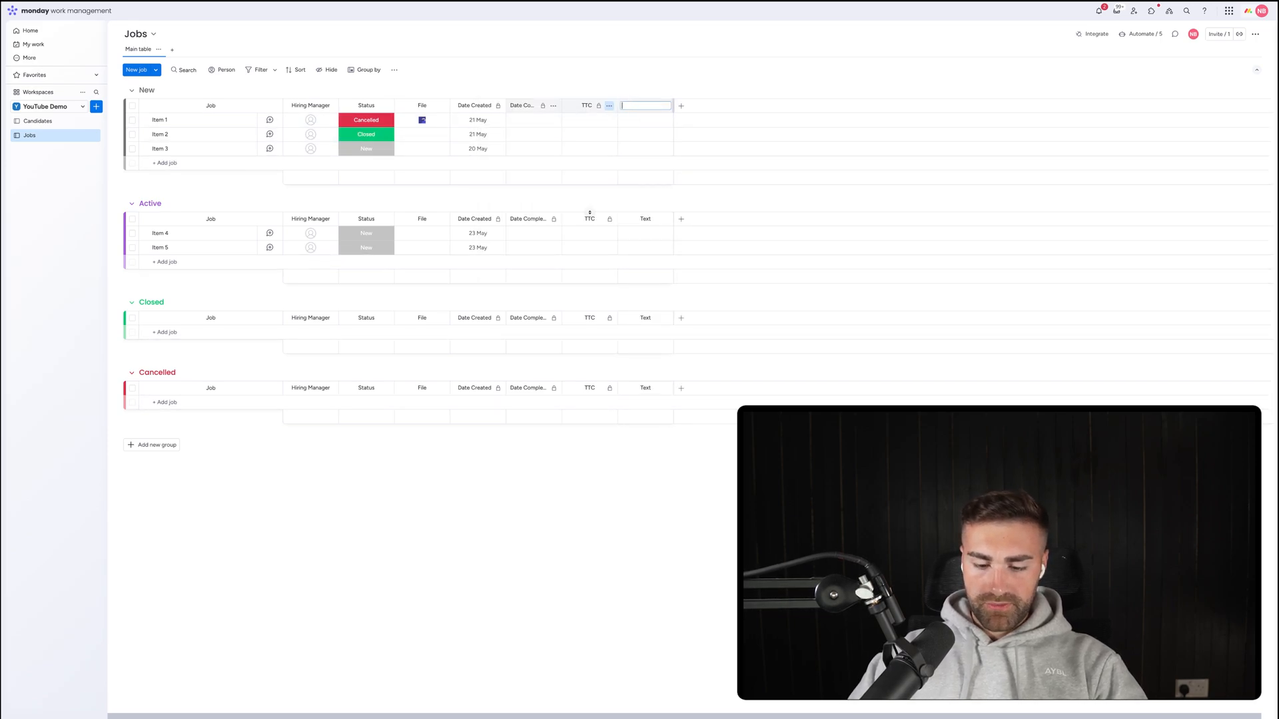
type("Job Ref.")
key("Return")
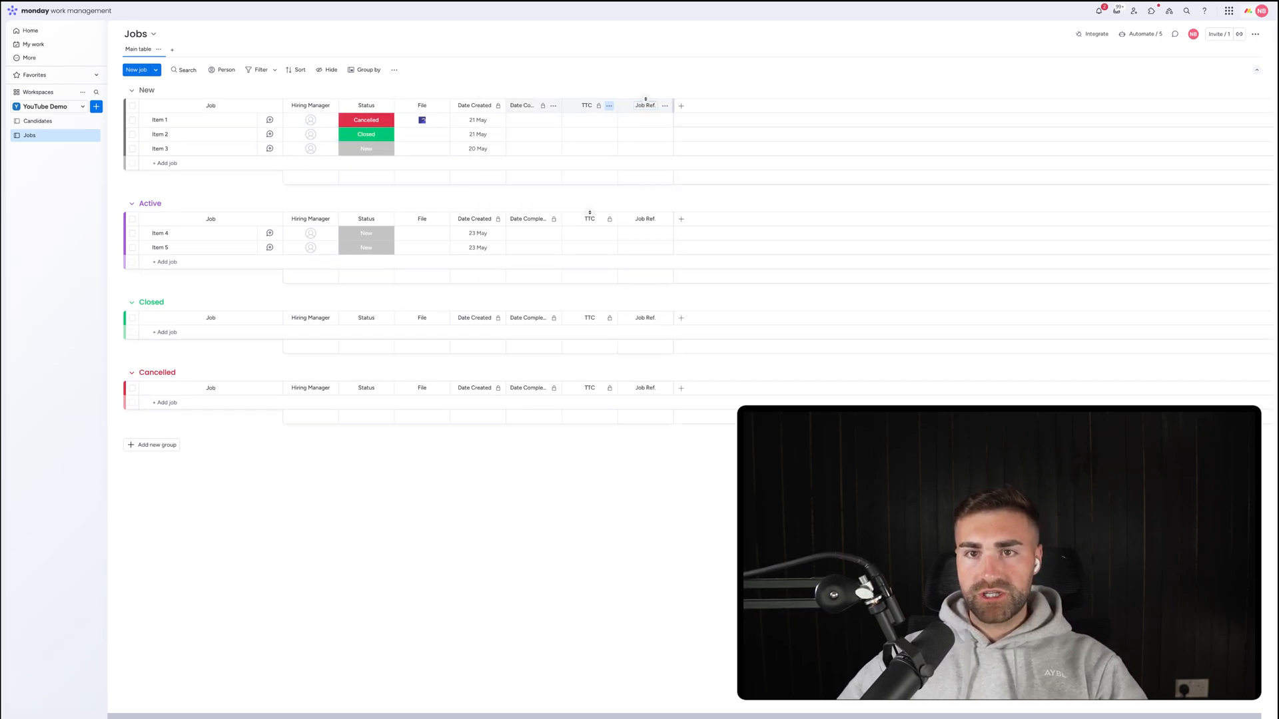
left_click_drag(624, 105, 481, 110)
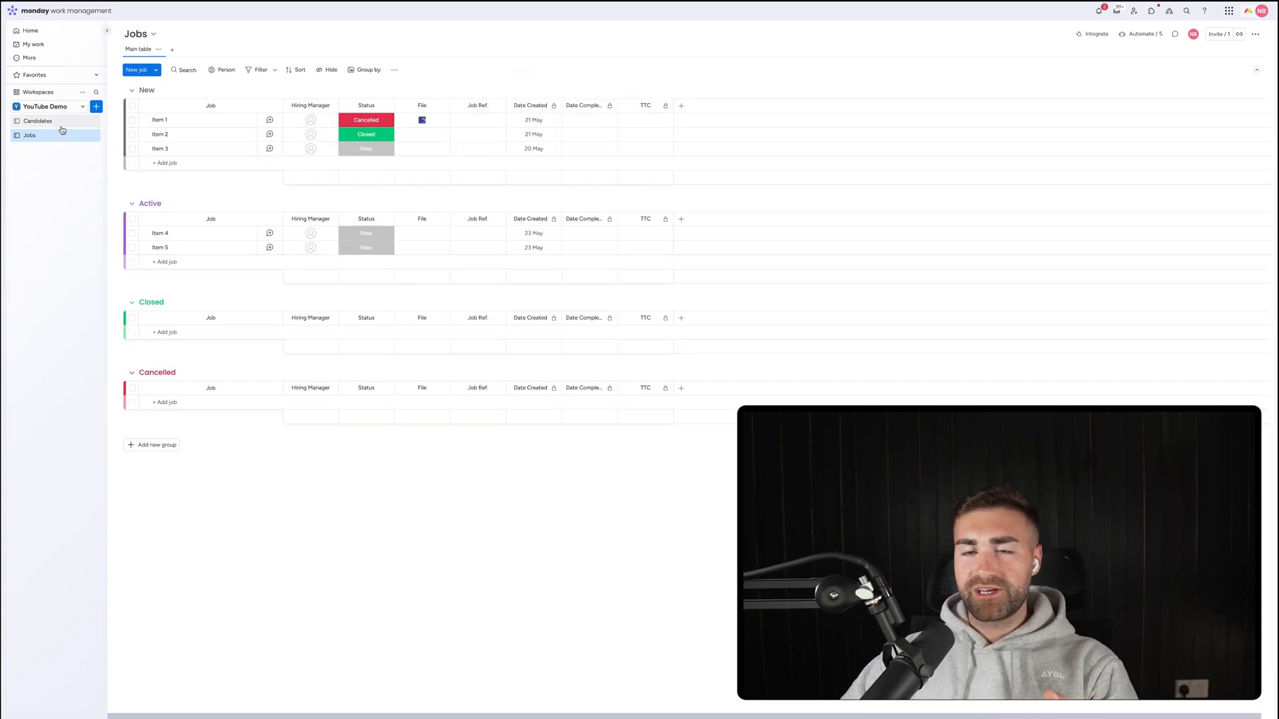
Rename Item 1 to Marketing Assistant with Job Ref. 53622, then open the Candidates board.
left_click(478, 120)
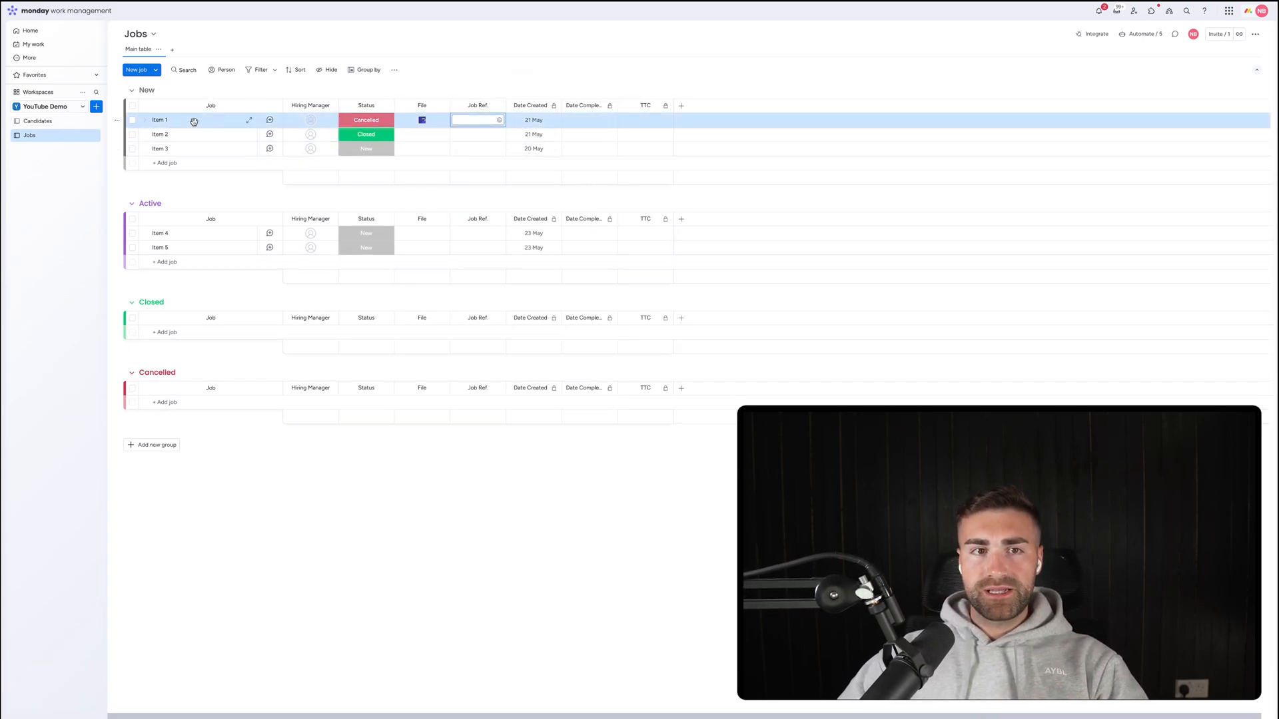
left_click(157, 121)
key("BackSpace")
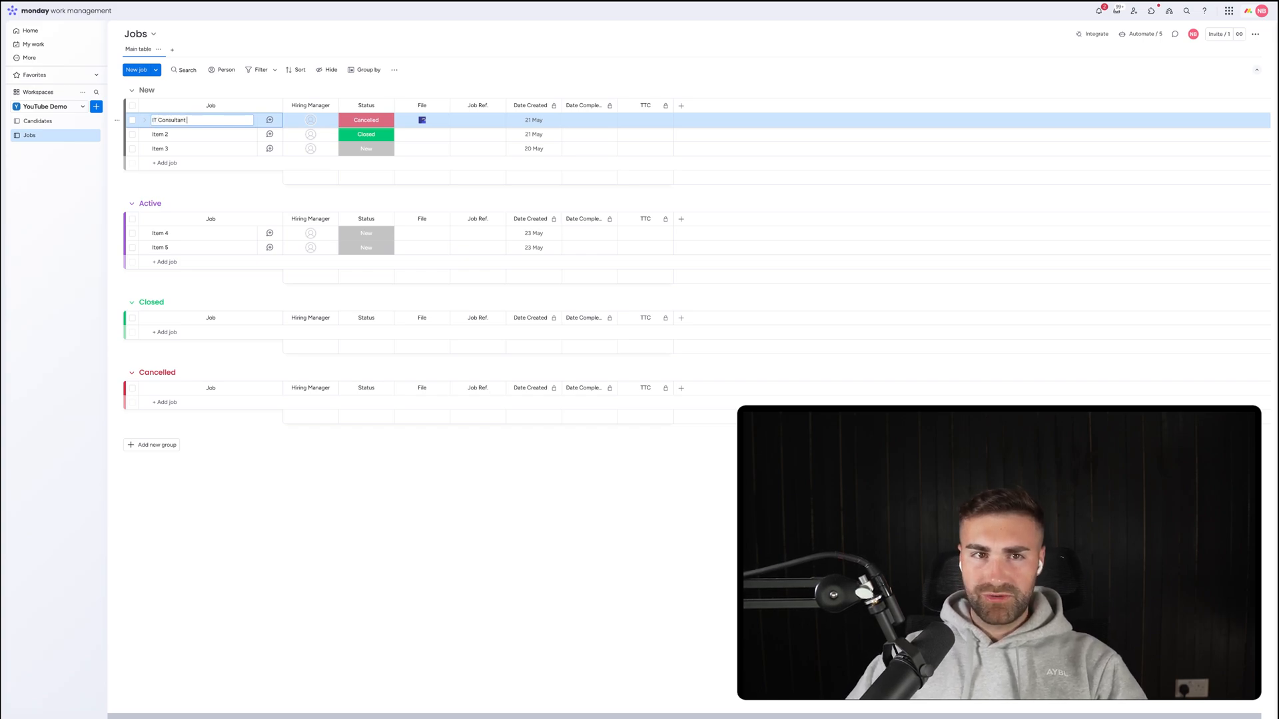
key("super+BackSpace")
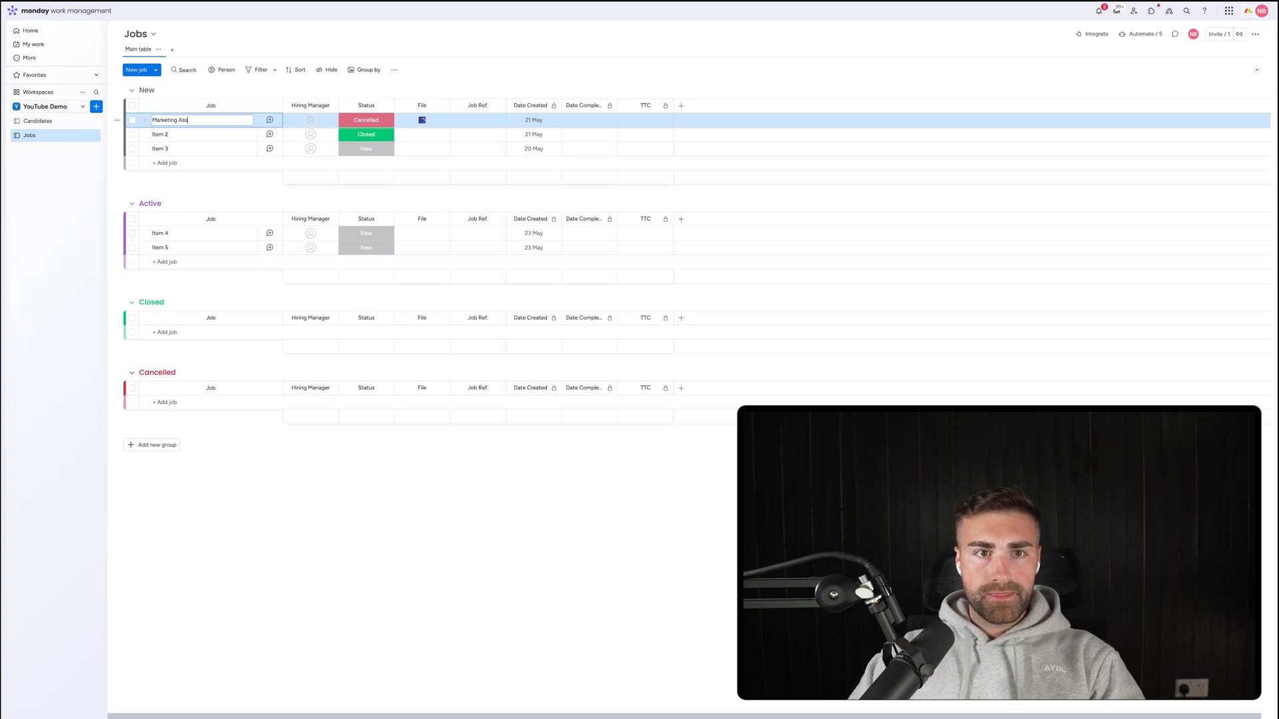
left_click(470, 124)
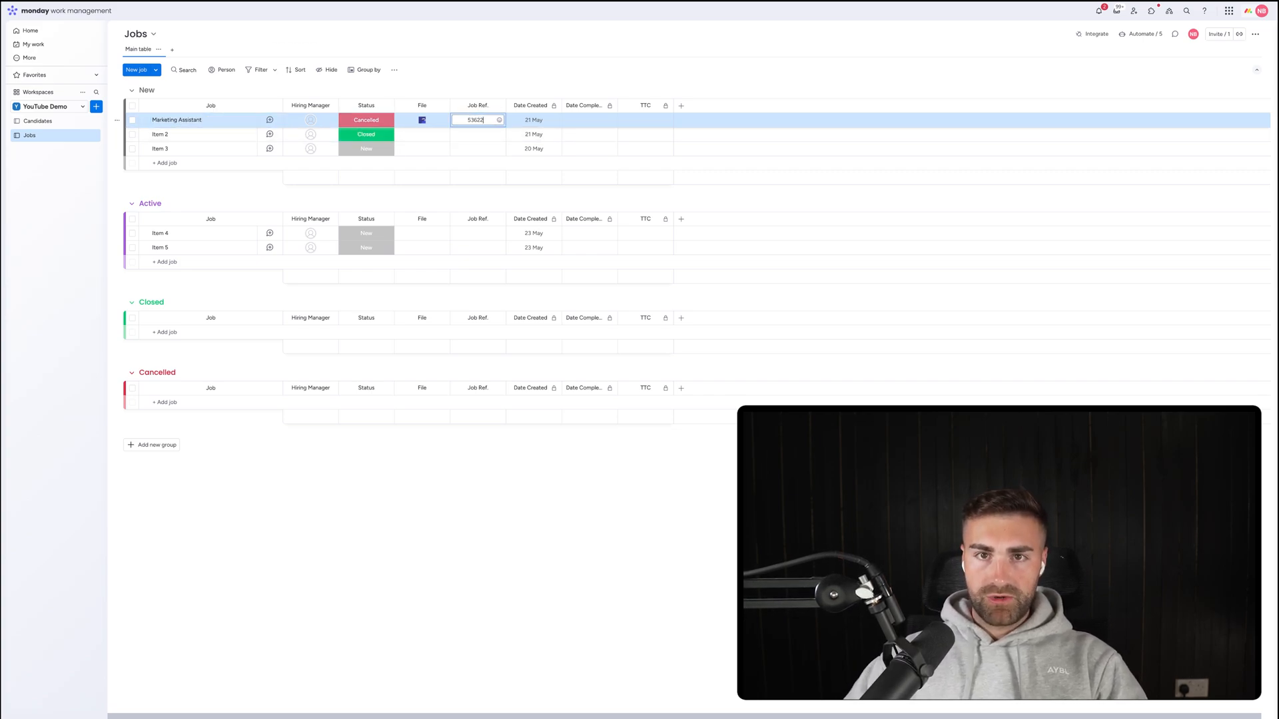
key("Return")
left_click(40, 122)
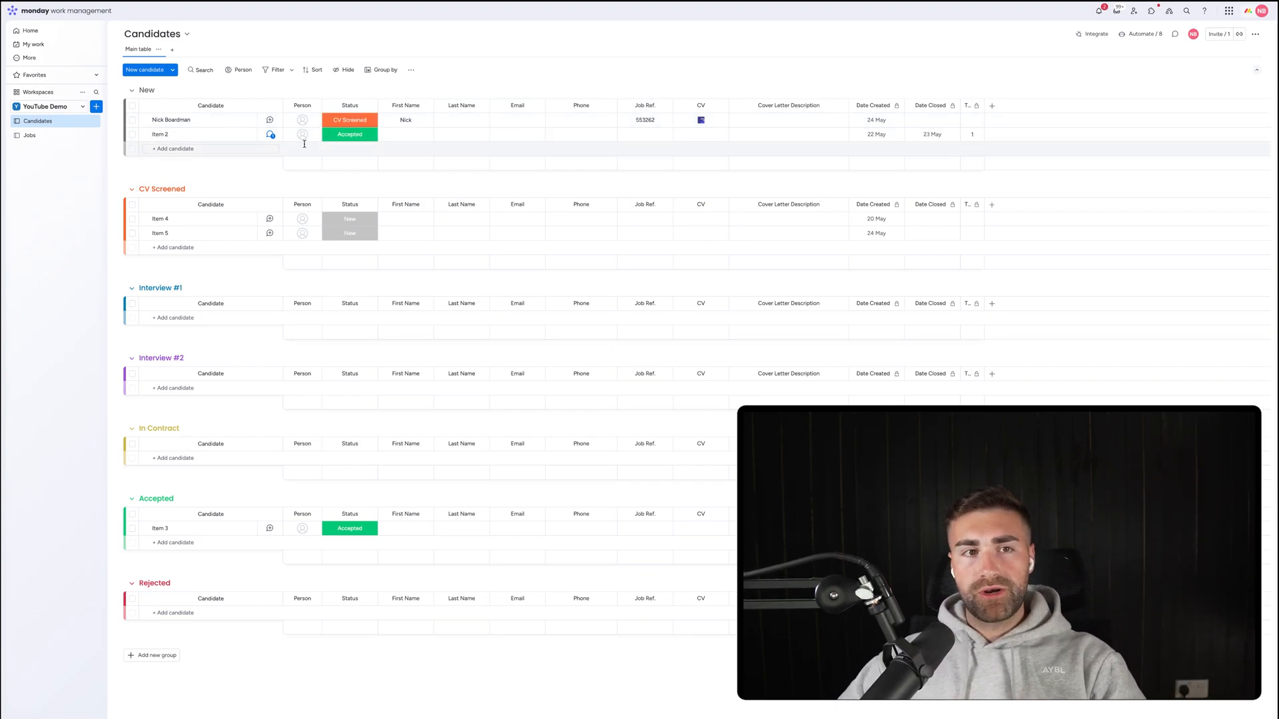
Go back to the Jobs board from the left sidebar.
left_click(29, 136)
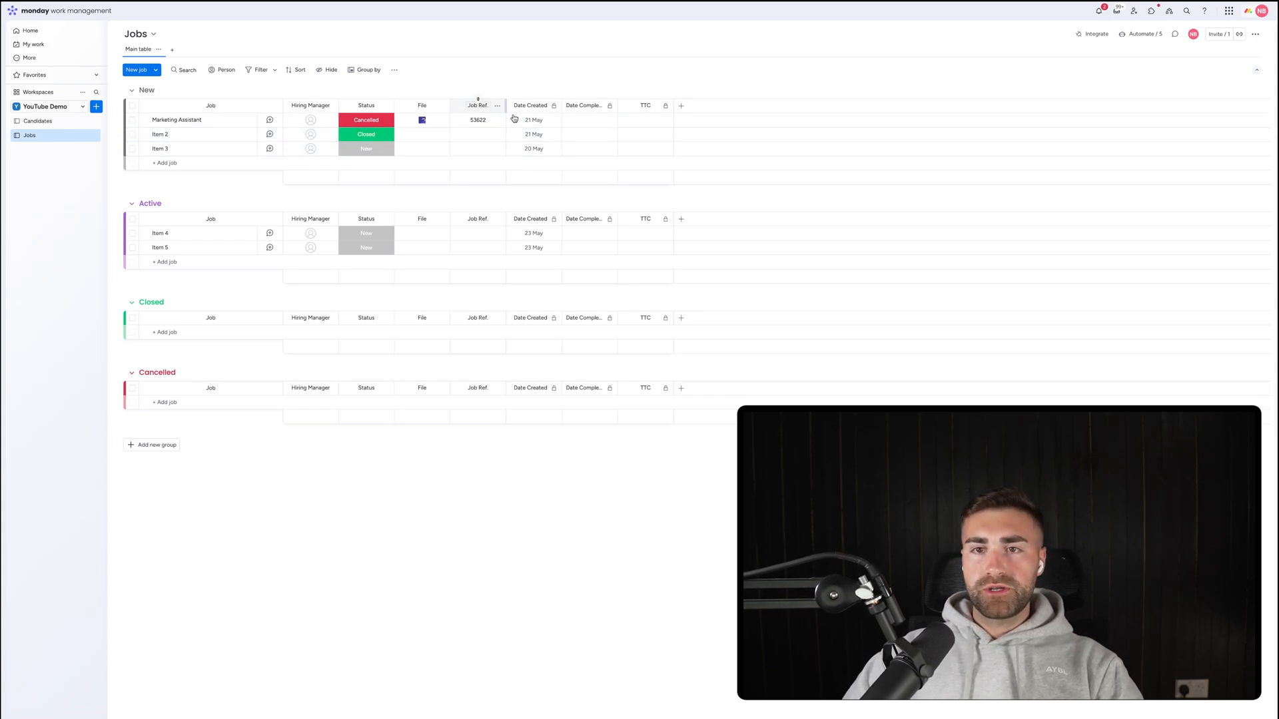
Add a Label column named Department and hide its column summary.
left_click(679, 108)
type("label")
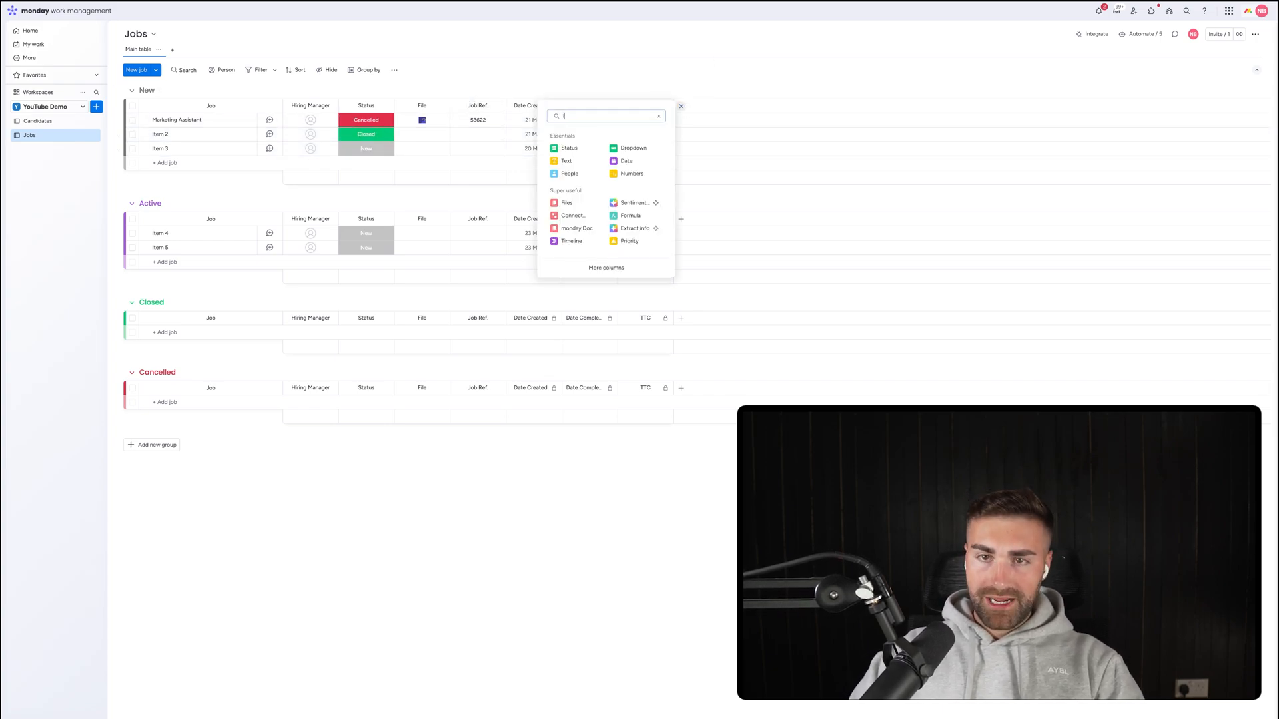
left_click(622, 148)
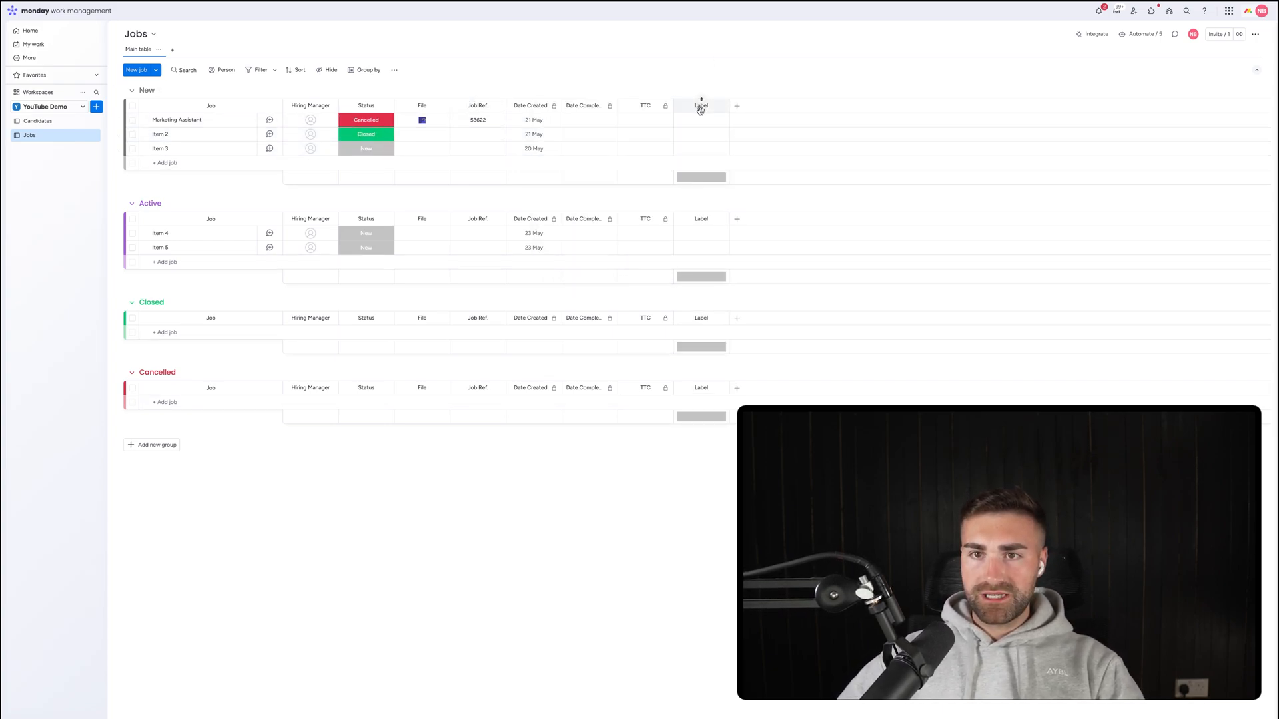
left_click(701, 106)
type("Department")
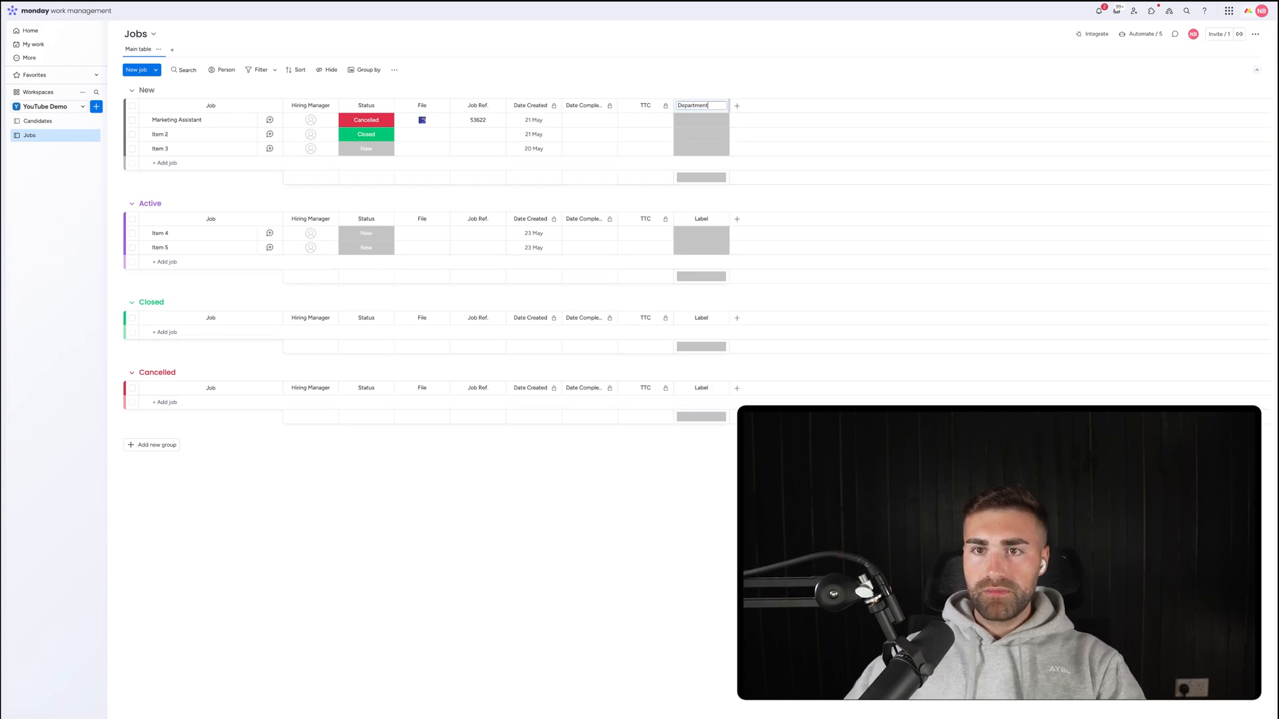
key("Return")
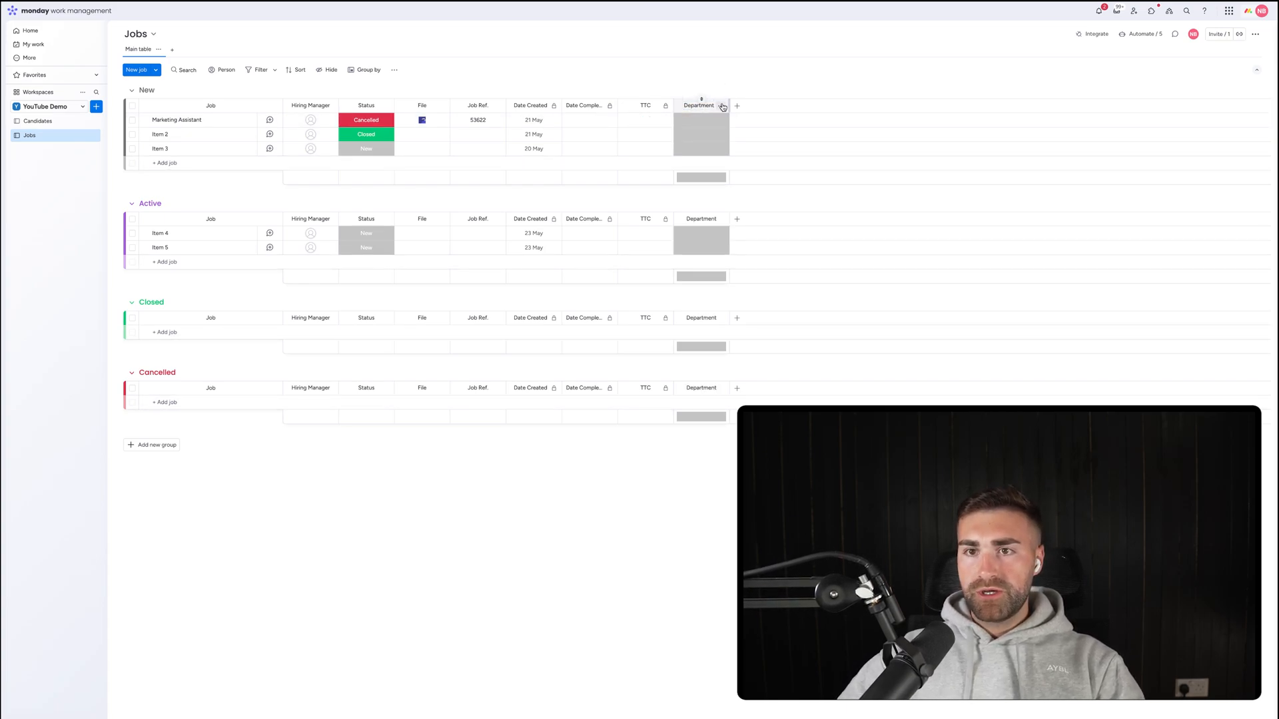
left_click(721, 105)
mouse_move(753, 111)
left_click(864, 180)
Rename the Department labels to Marketing, Sales and Finance and apply them.
left_click(702, 134)
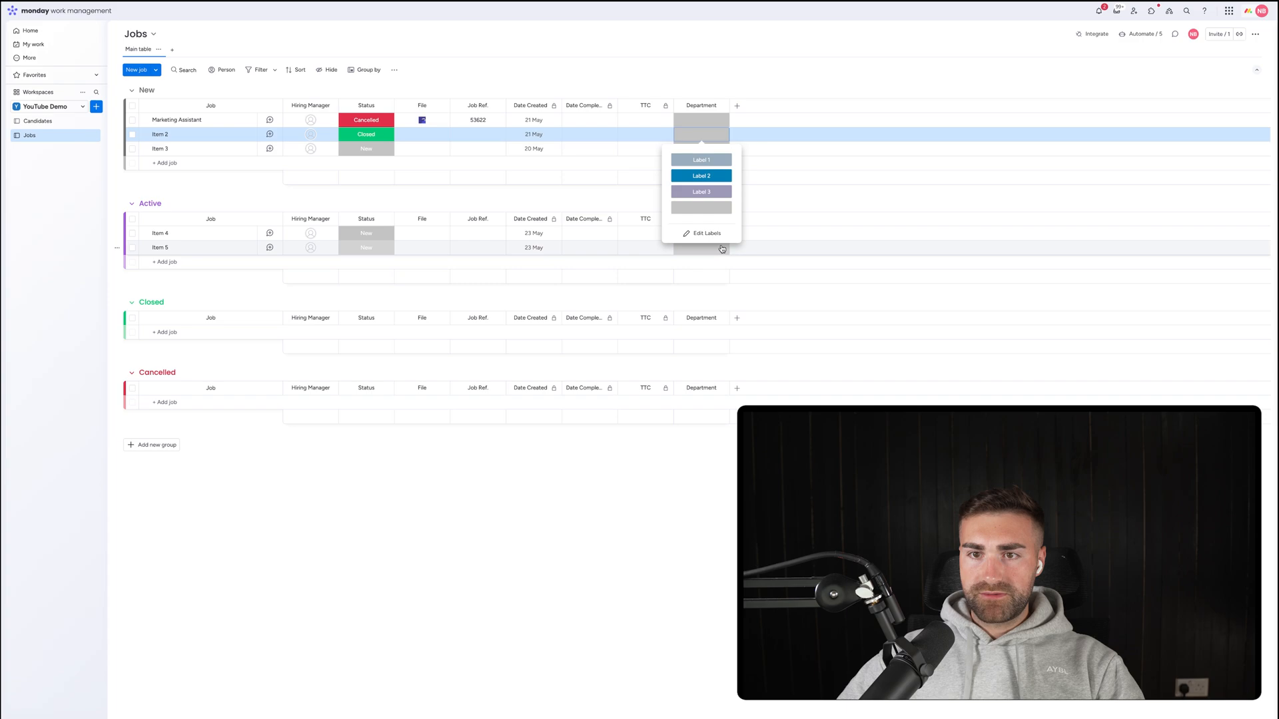
left_click(701, 200)
left_click(700, 164)
type("Marketing")
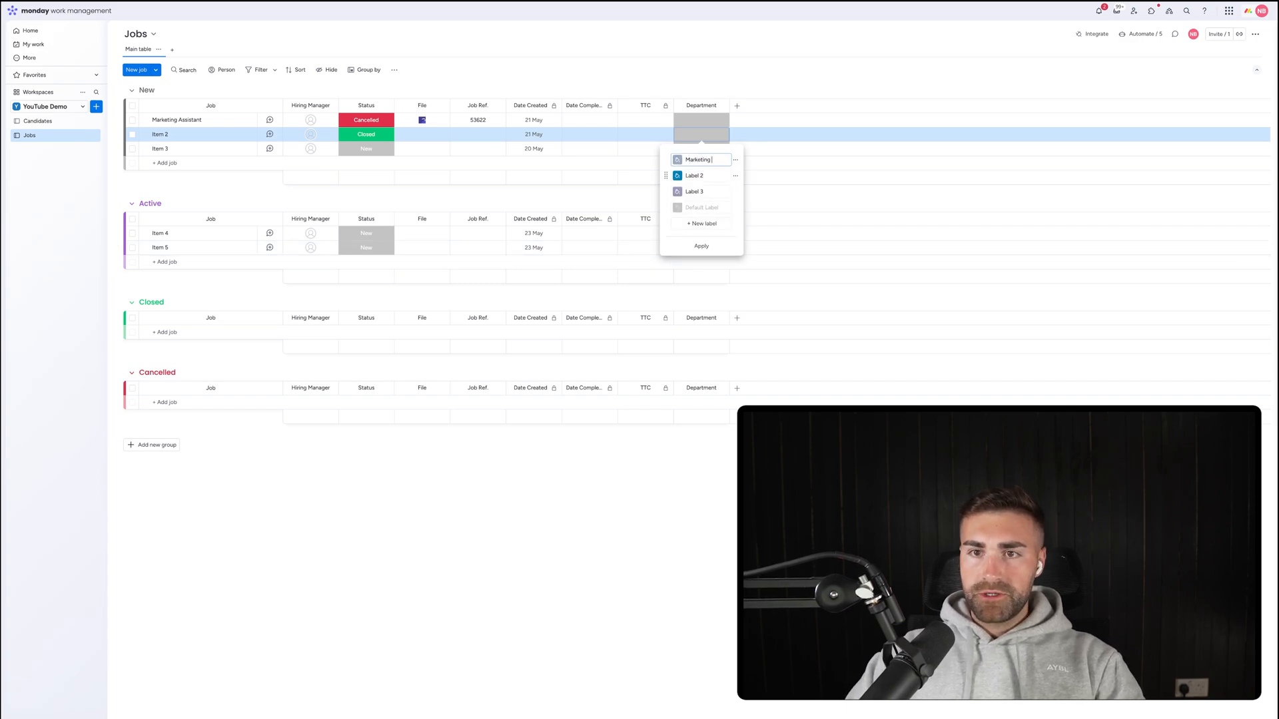
key("Tab")
key("super+a")
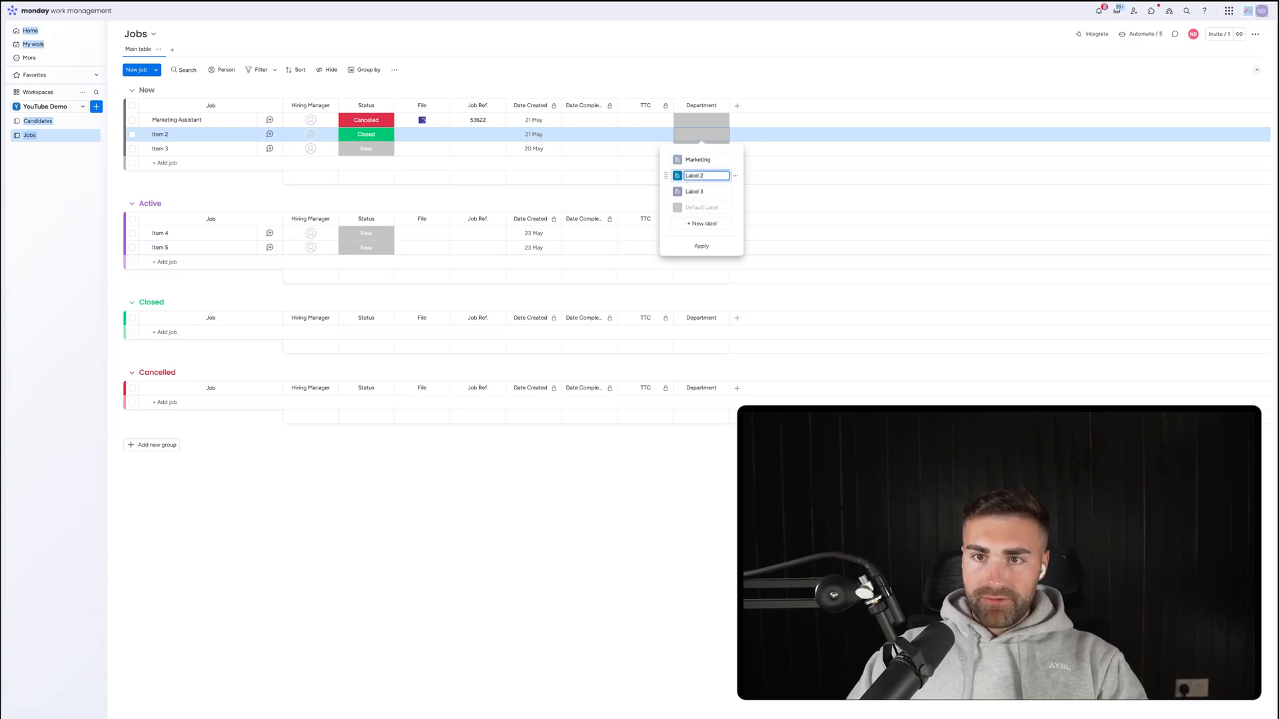
key("Tab")
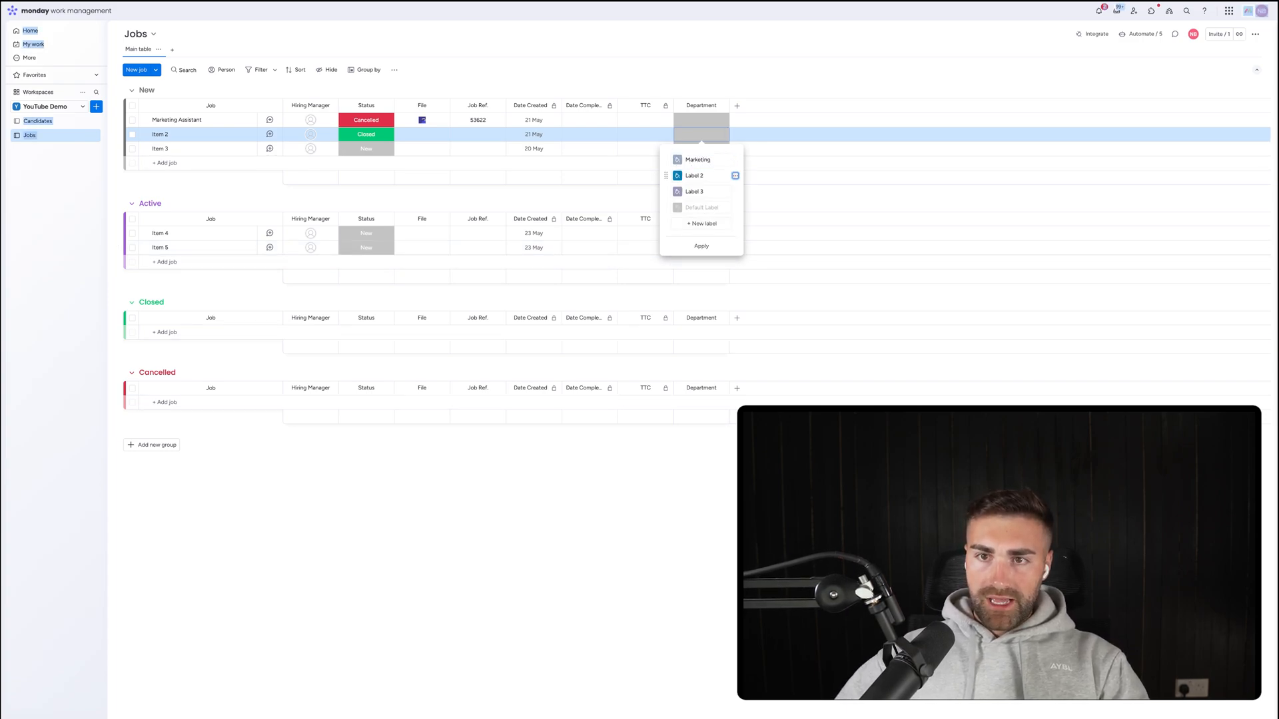
left_click(709, 175)
type("Sales")
key("Tab")
key("Tab")
key("Tab")
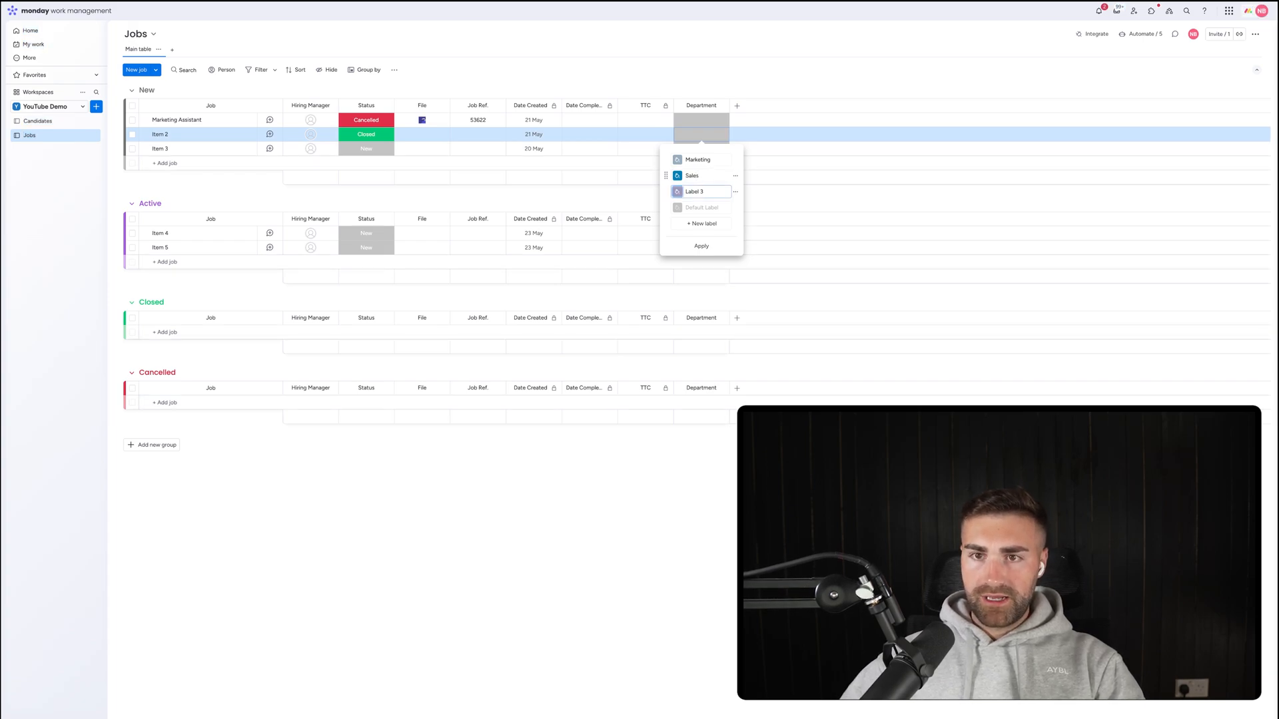
left_click(702, 192)
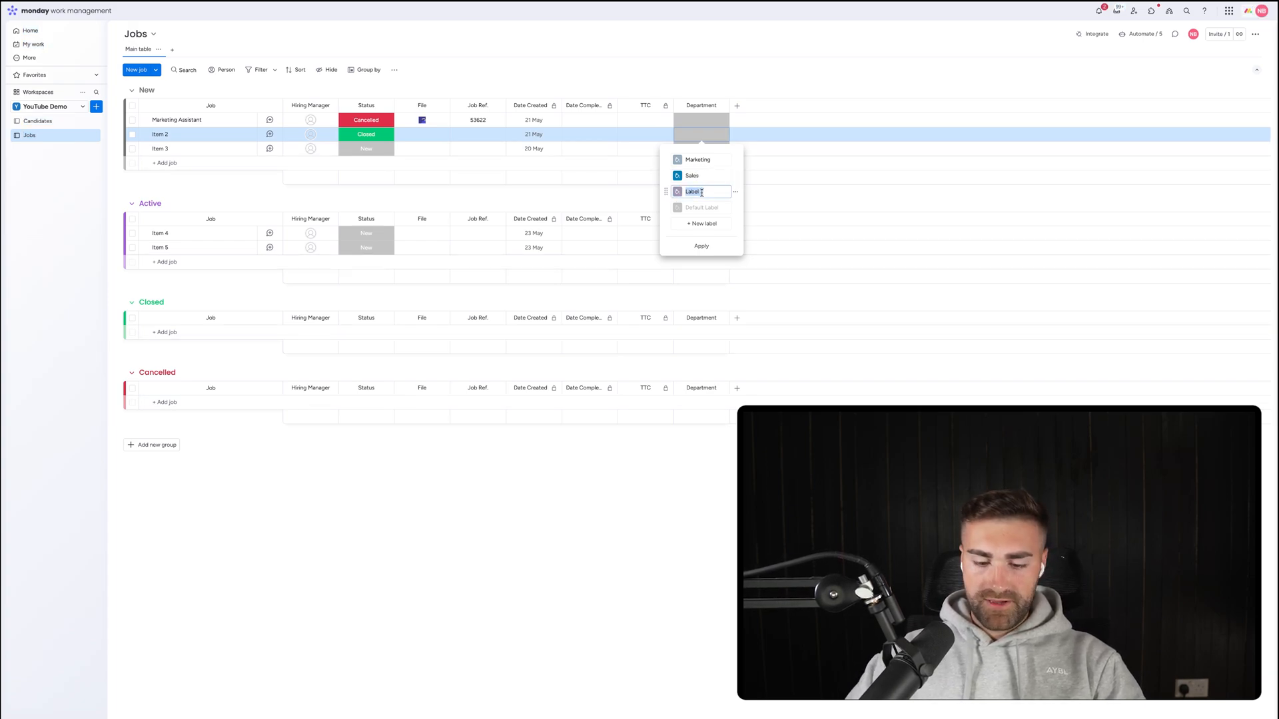
type("Finance")
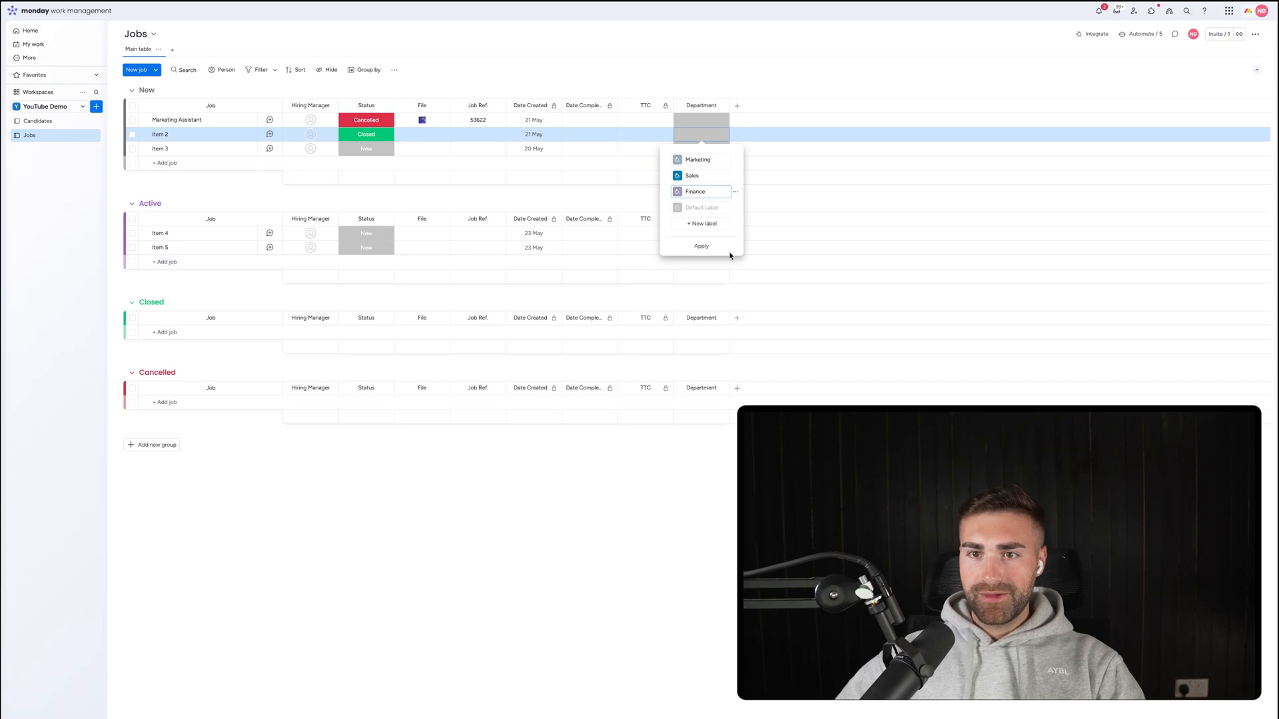
left_click(704, 246)
left_click(699, 87)
Move the Department column right after Job Ref and check its choices.
left_click_drag(624, 110, 549, 108)
left_click(547, 124)
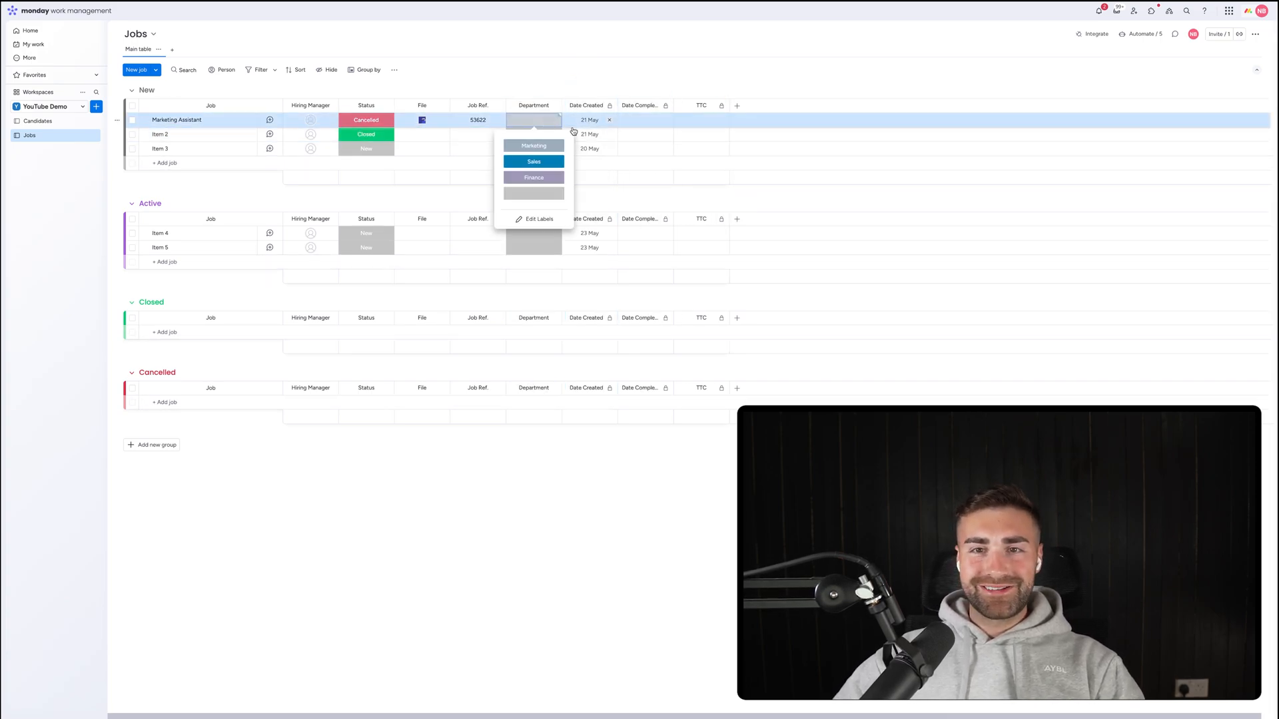
left_click(551, 68)
Add a Numbers column named Salary with its unit set to pounds (£).
left_click(736, 106)
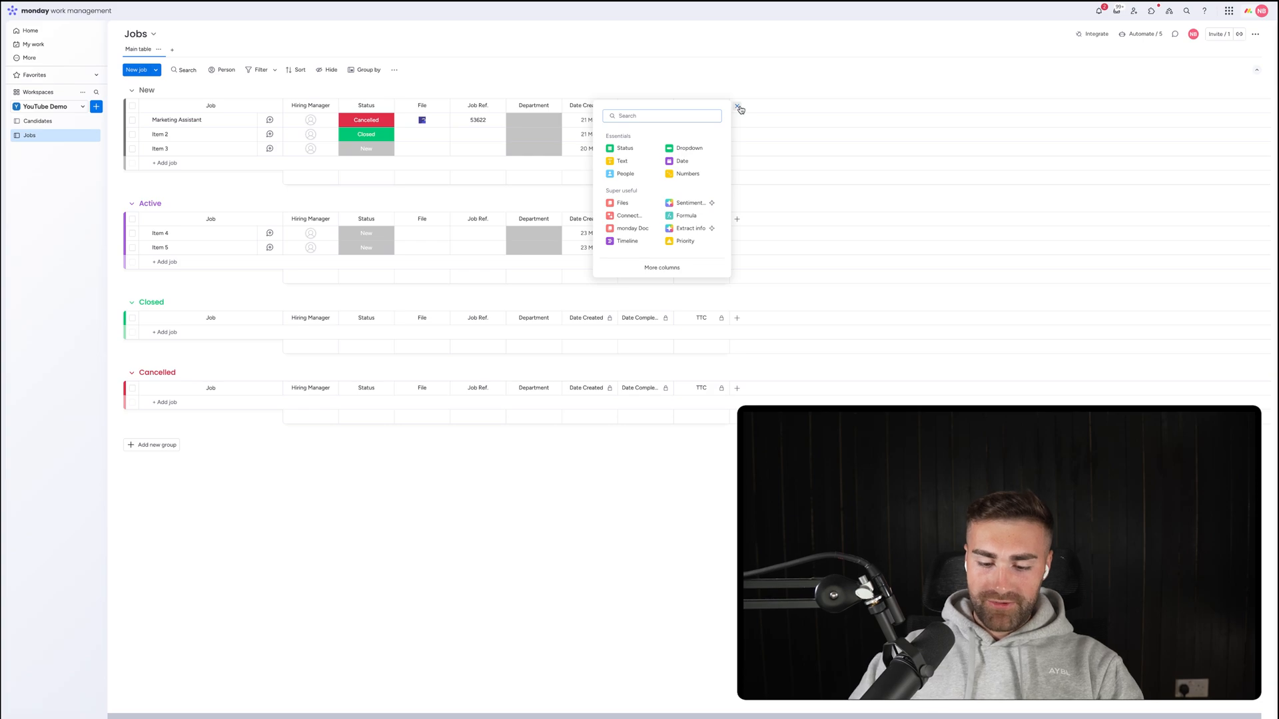
type("numbers")
key("Return")
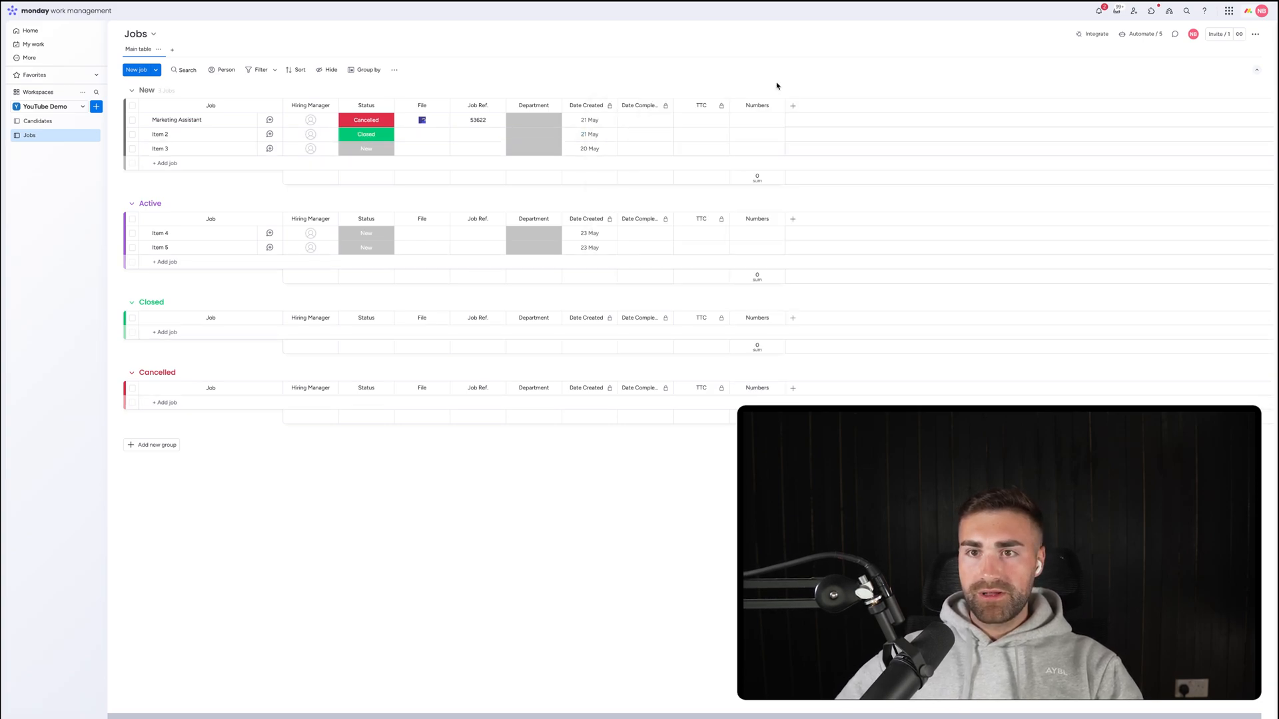
left_click(751, 106)
type("Sal")
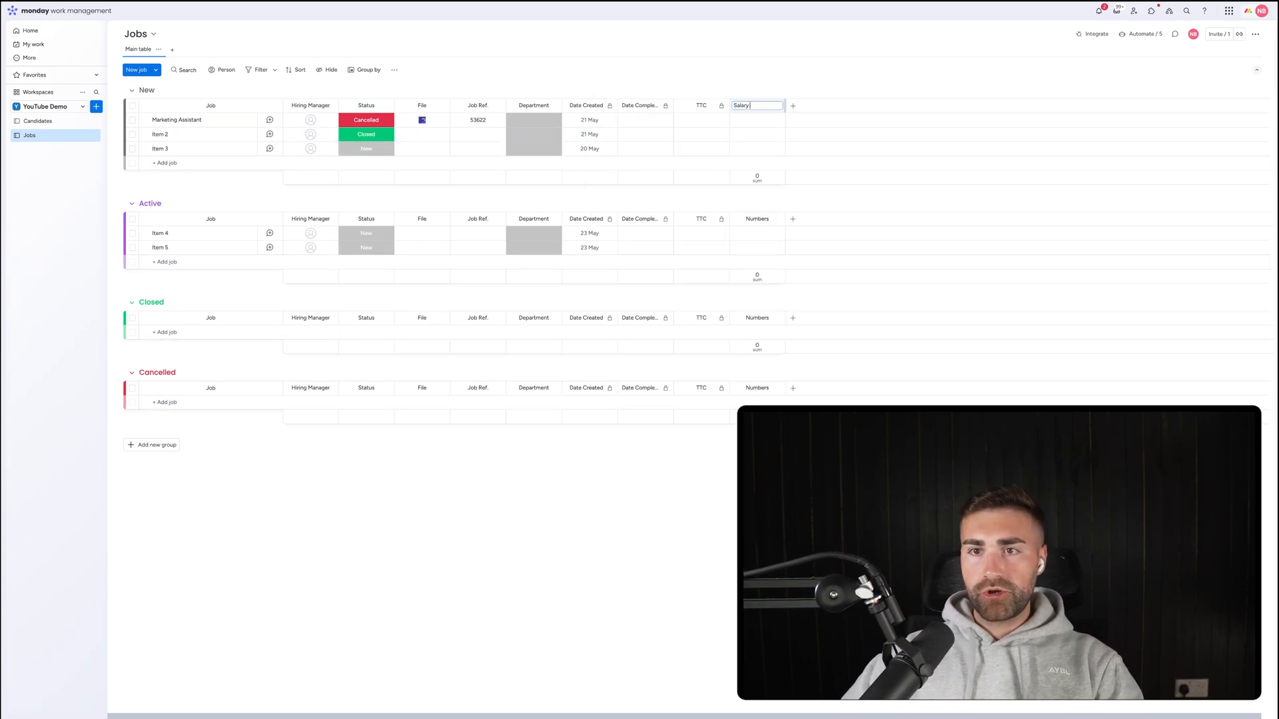
type("ary")
key("Return")
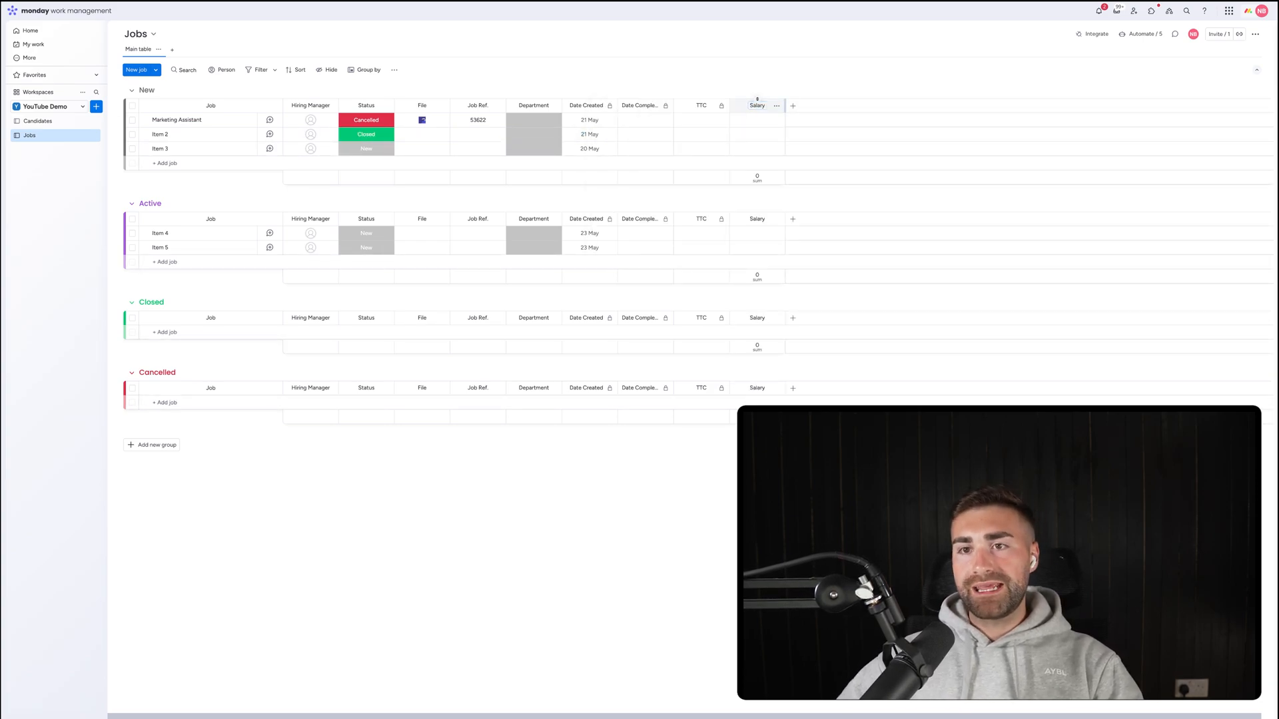
left_click(777, 105)
mouse_move(806, 111)
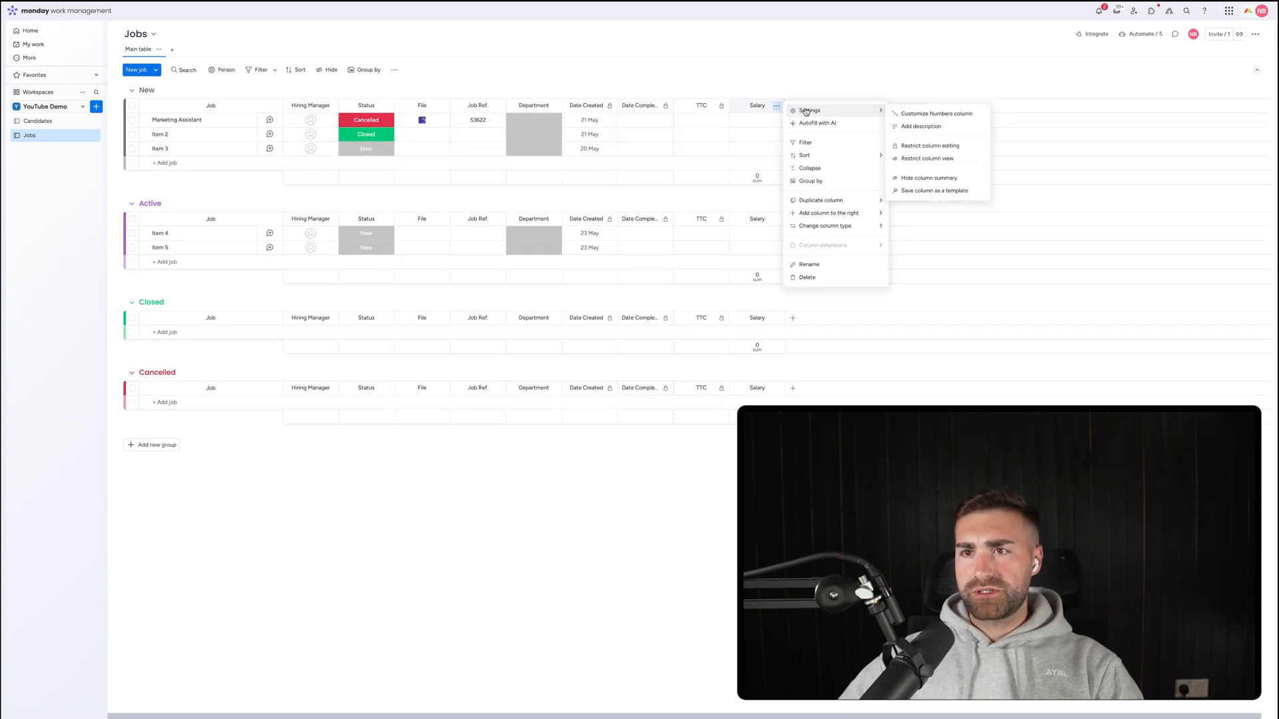
left_click(907, 113)
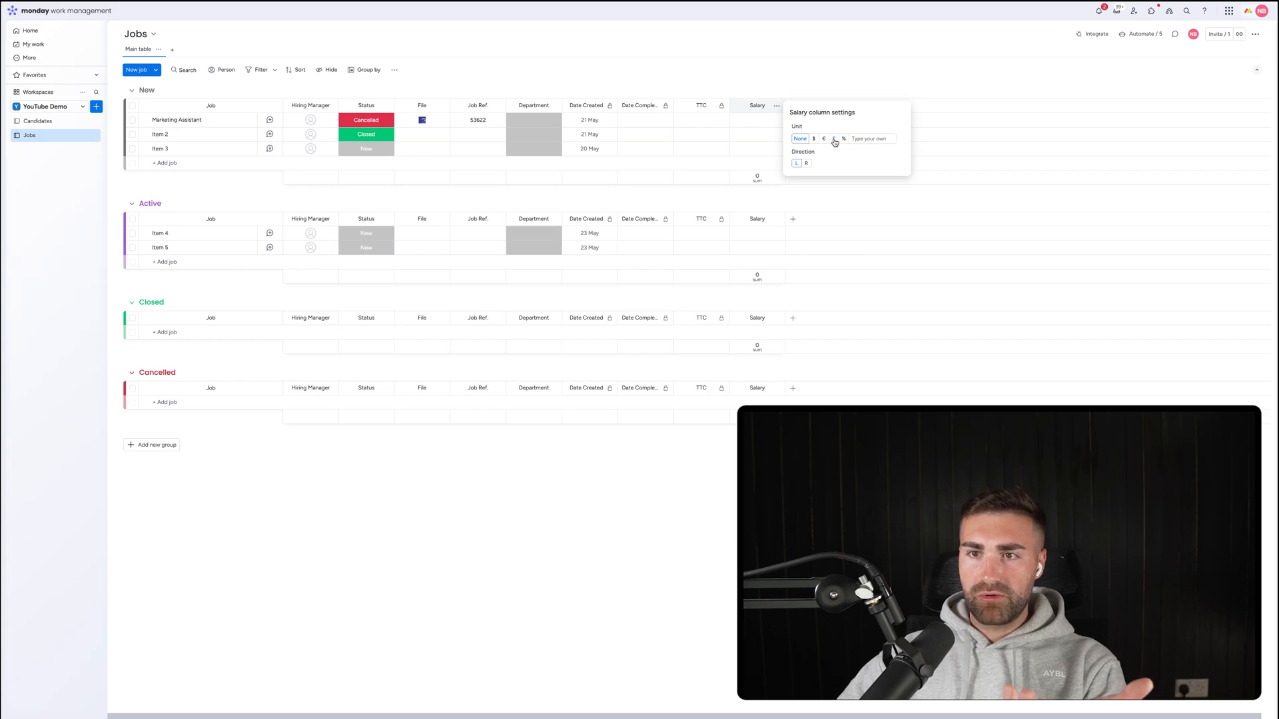
left_click(834, 139)
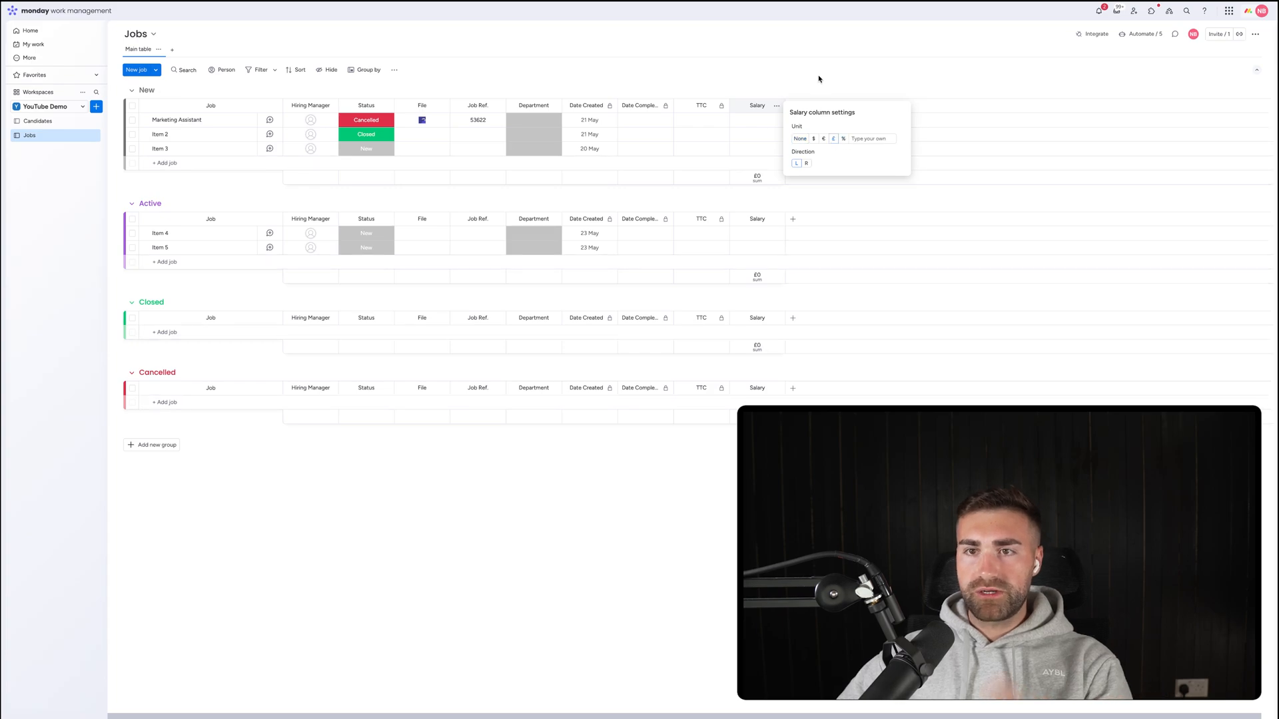
left_click(759, 105)
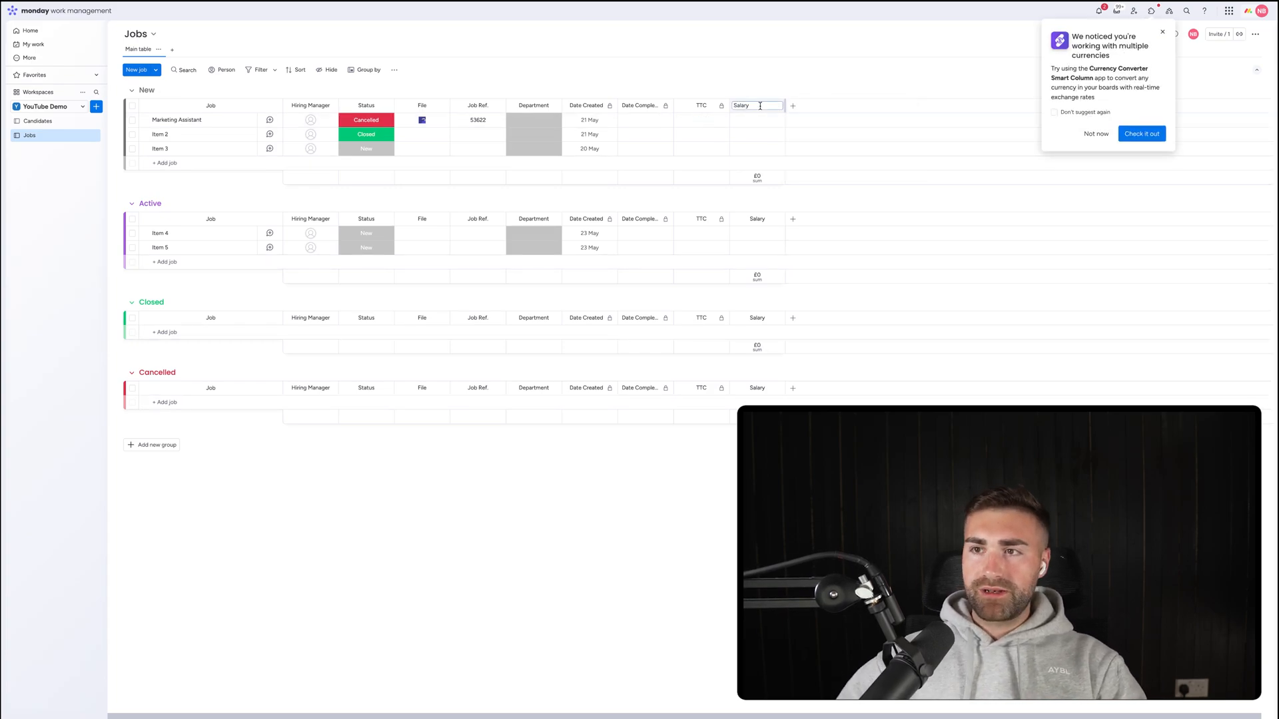
left_click(1163, 31)
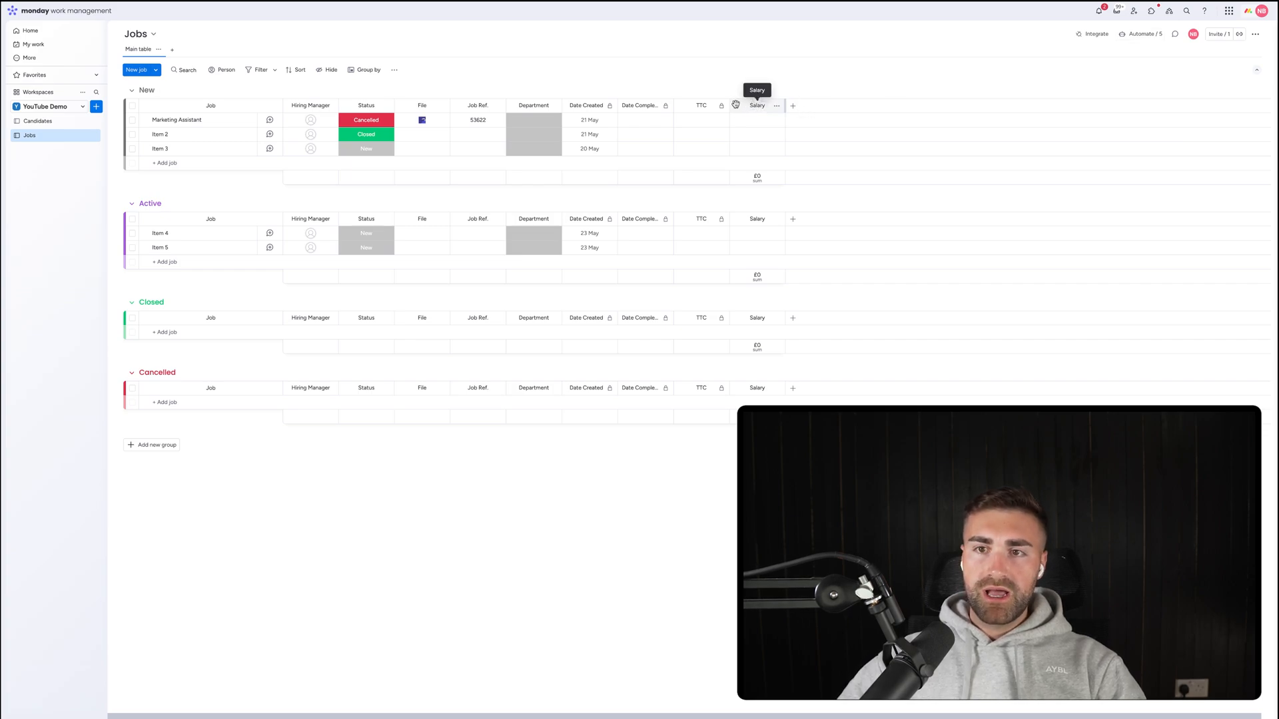
Move Salary after Department and hide its sum totals.
left_click_drag(735, 104, 610, 105)
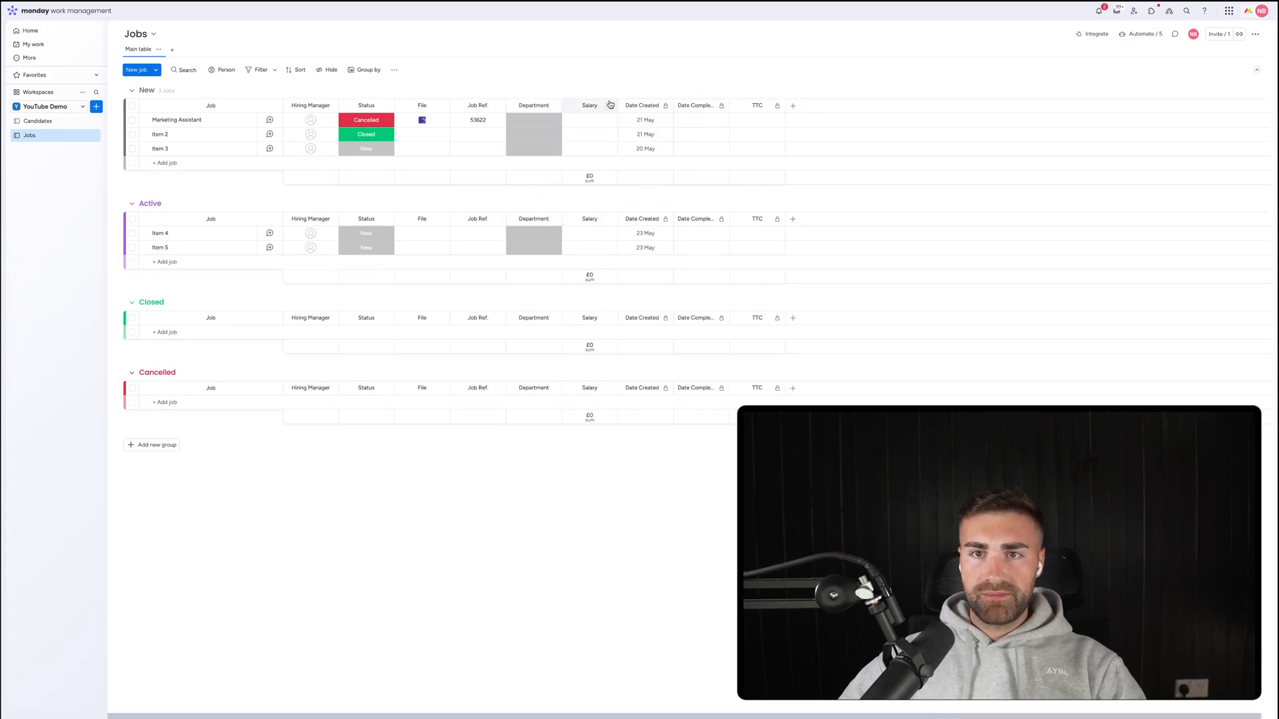
left_click(610, 105)
mouse_move(640, 108)
left_click(736, 176)
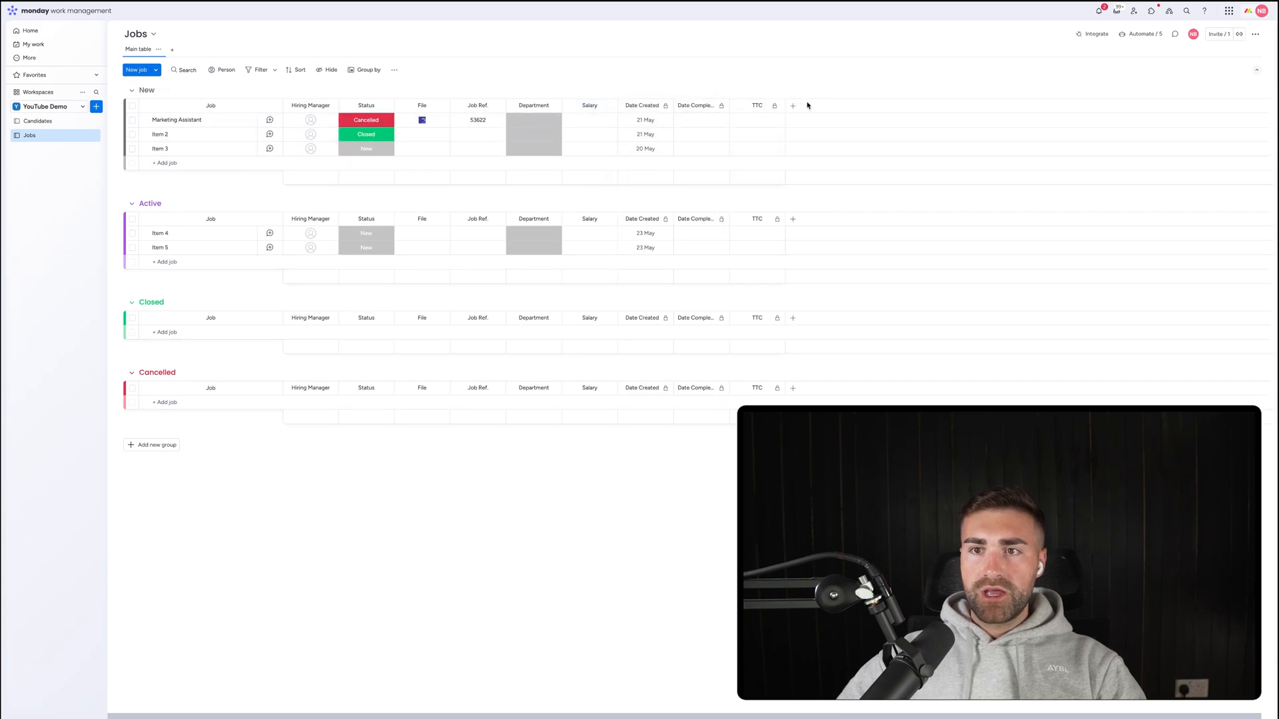
Add a Dropdown column named Posted Locations.
left_click(792, 105)
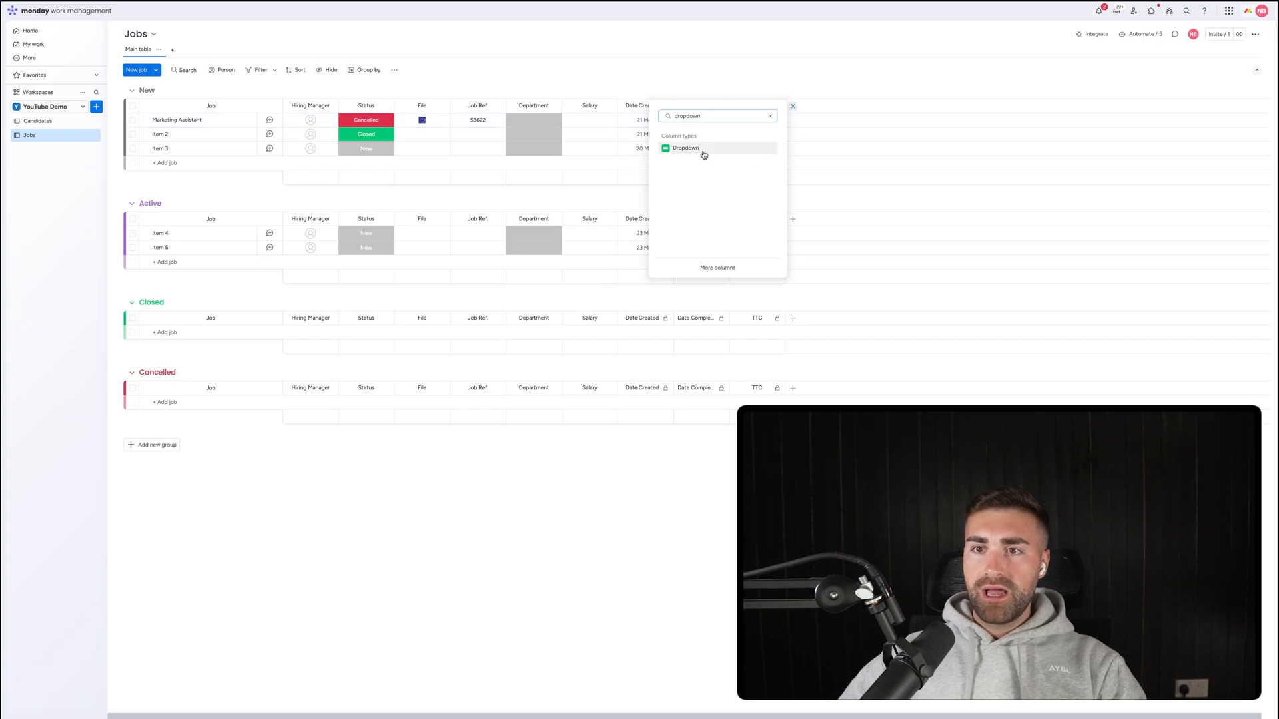
left_click(674, 146)
left_click(810, 105)
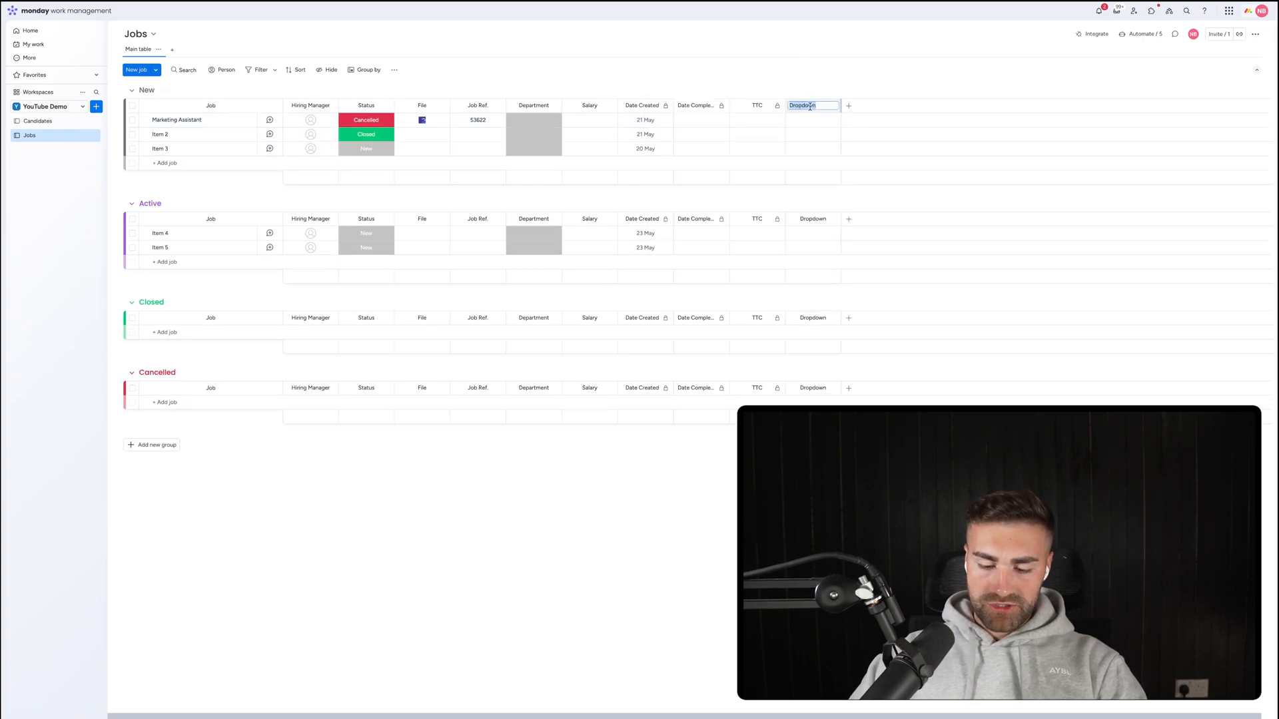
type("R")
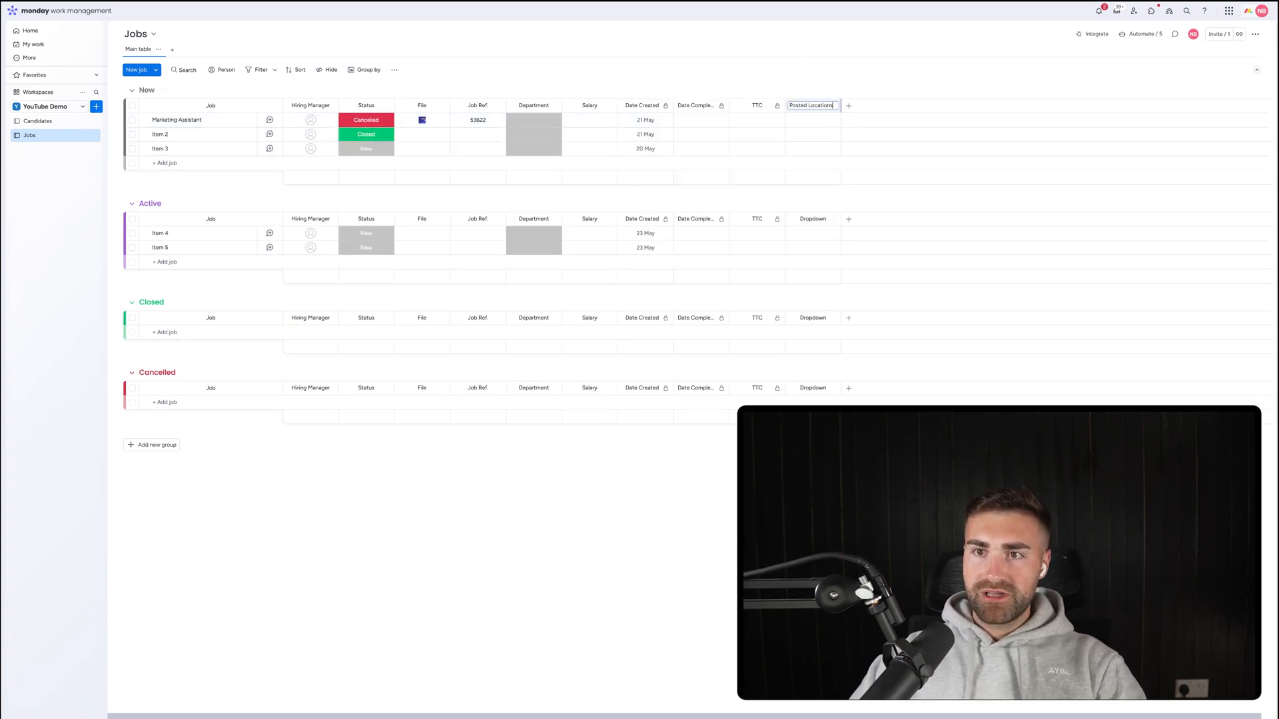
key("Return")
Tag Marketing Assistant's Posted Locations with LinkedIn, Indeed and Newspaper.
left_click(803, 122)
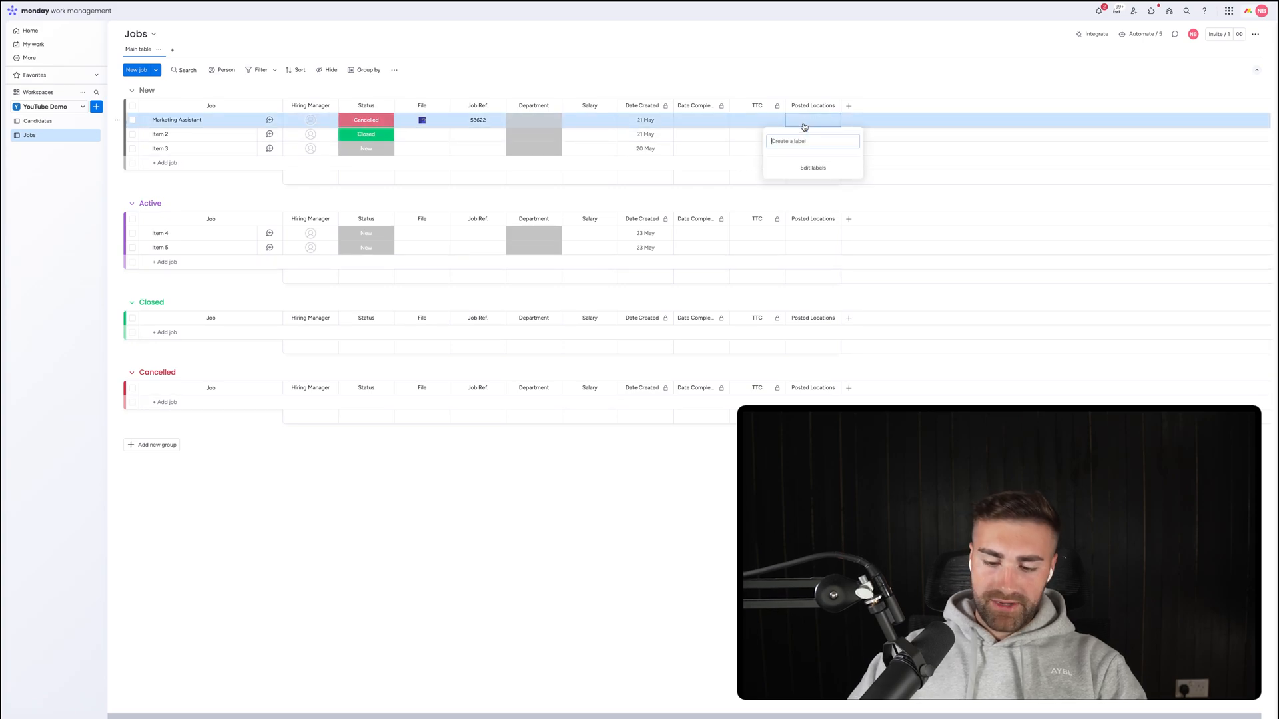
type("LinkedIn")
key("Return")
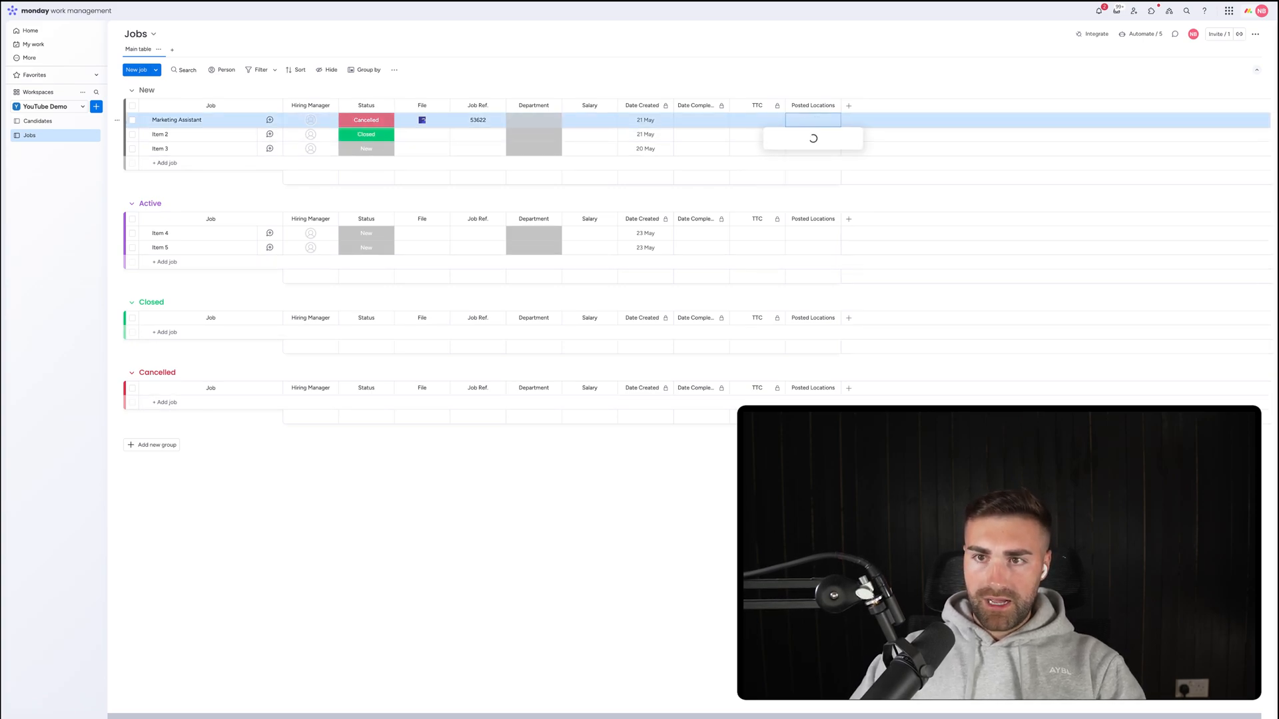
type("Indeed")
key("Return")
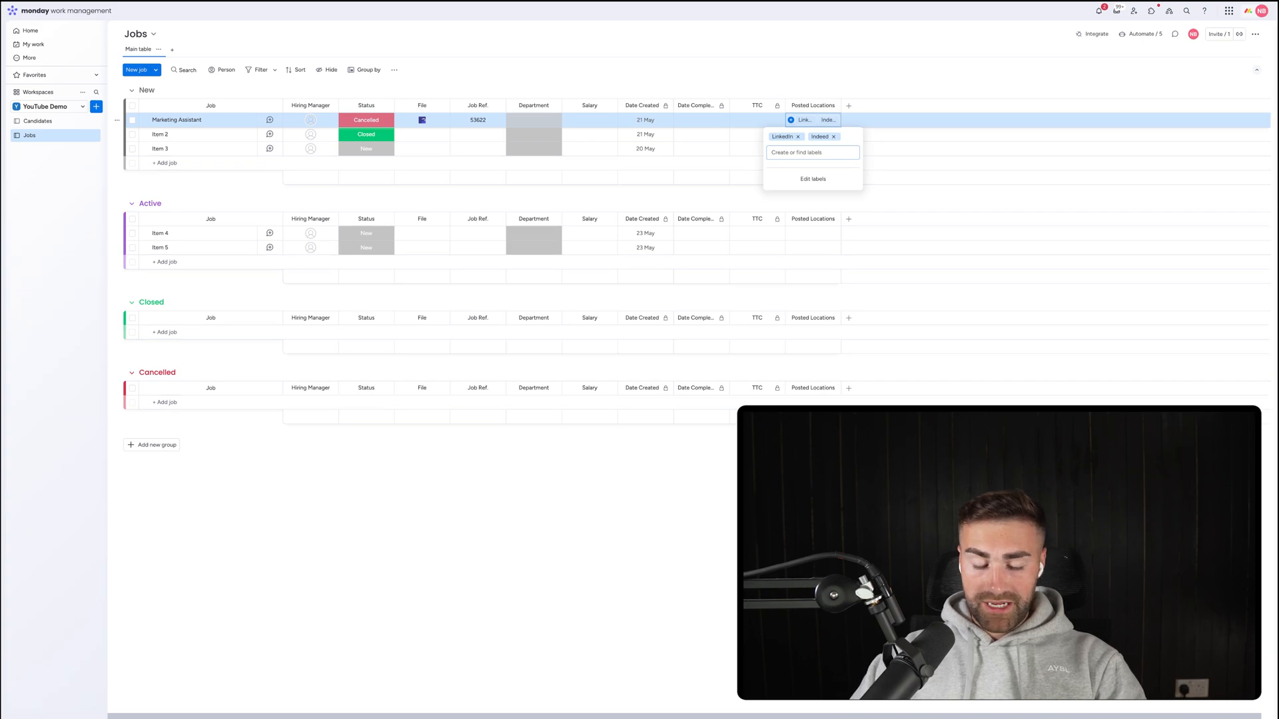
type("New")
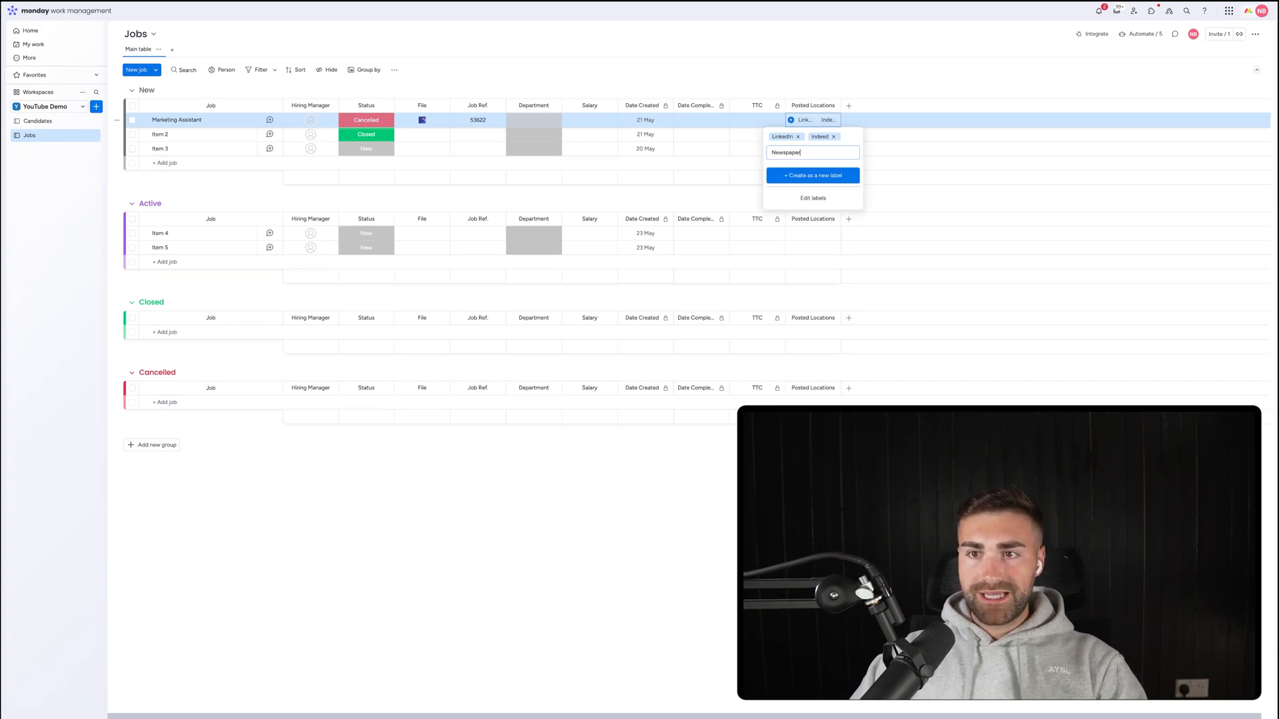
type("spaper")
key("Return")
type("a")
key("BackSpace")
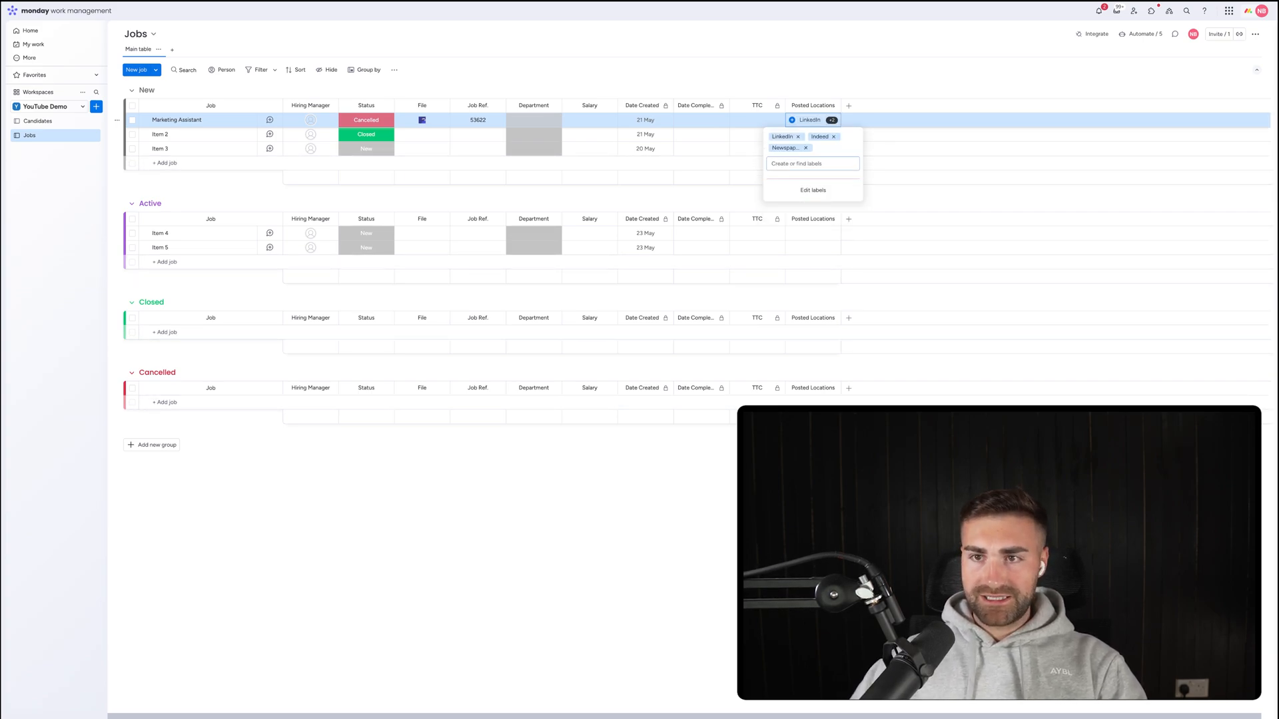
Move Posted Locations after Salary, hide its summary and widen it to show all tags.
left_click_drag(806, 100, 682, 85)
left_click(664, 105)
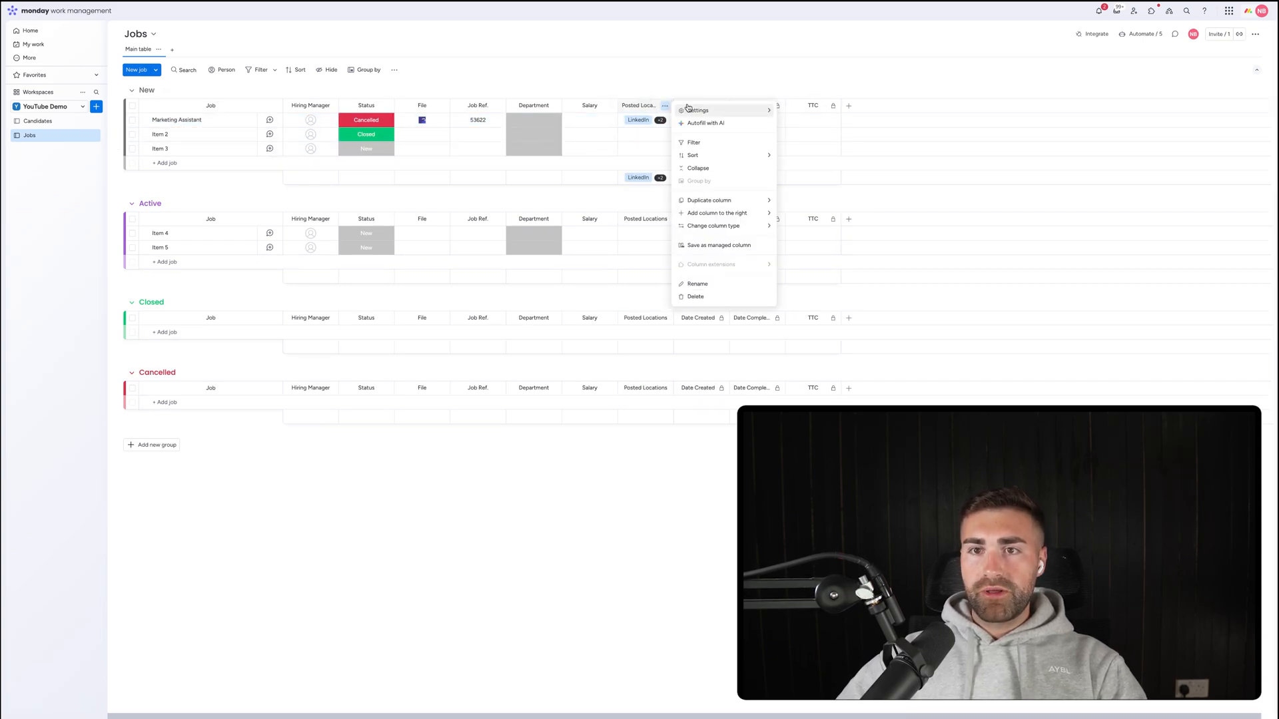
mouse_move(707, 110)
left_click(806, 175)
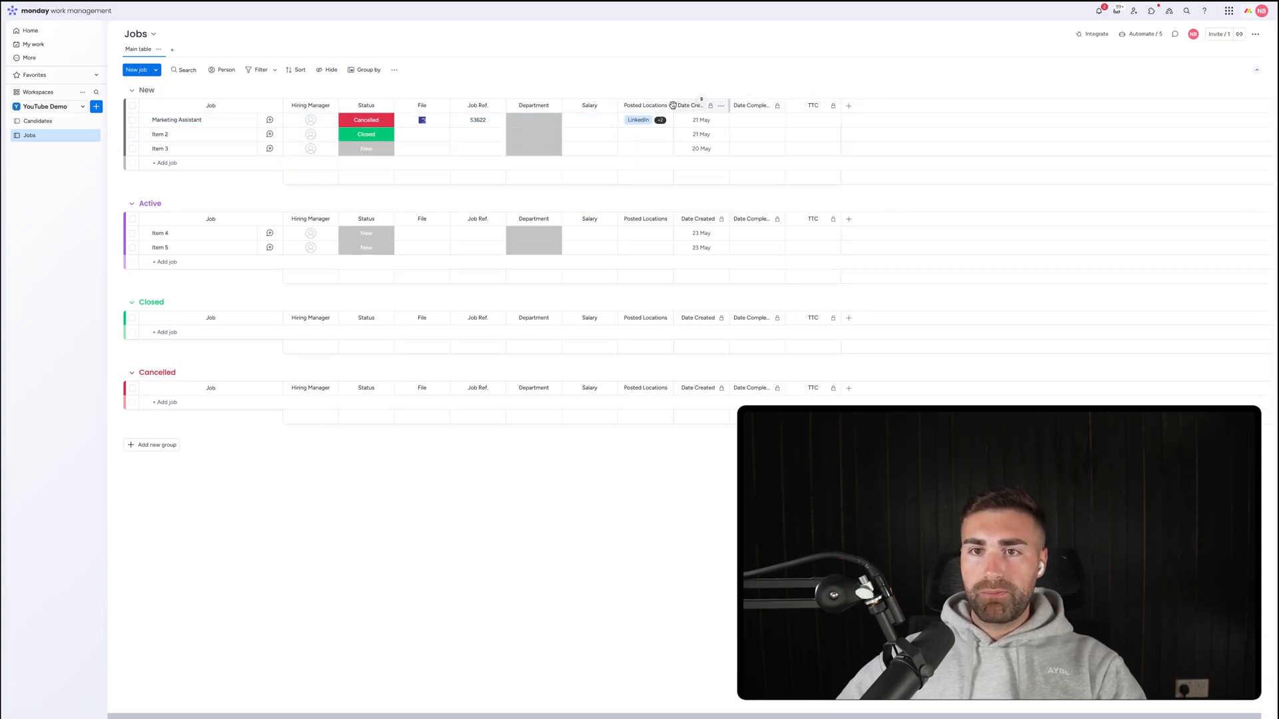
left_click_drag(672, 105, 716, 106)
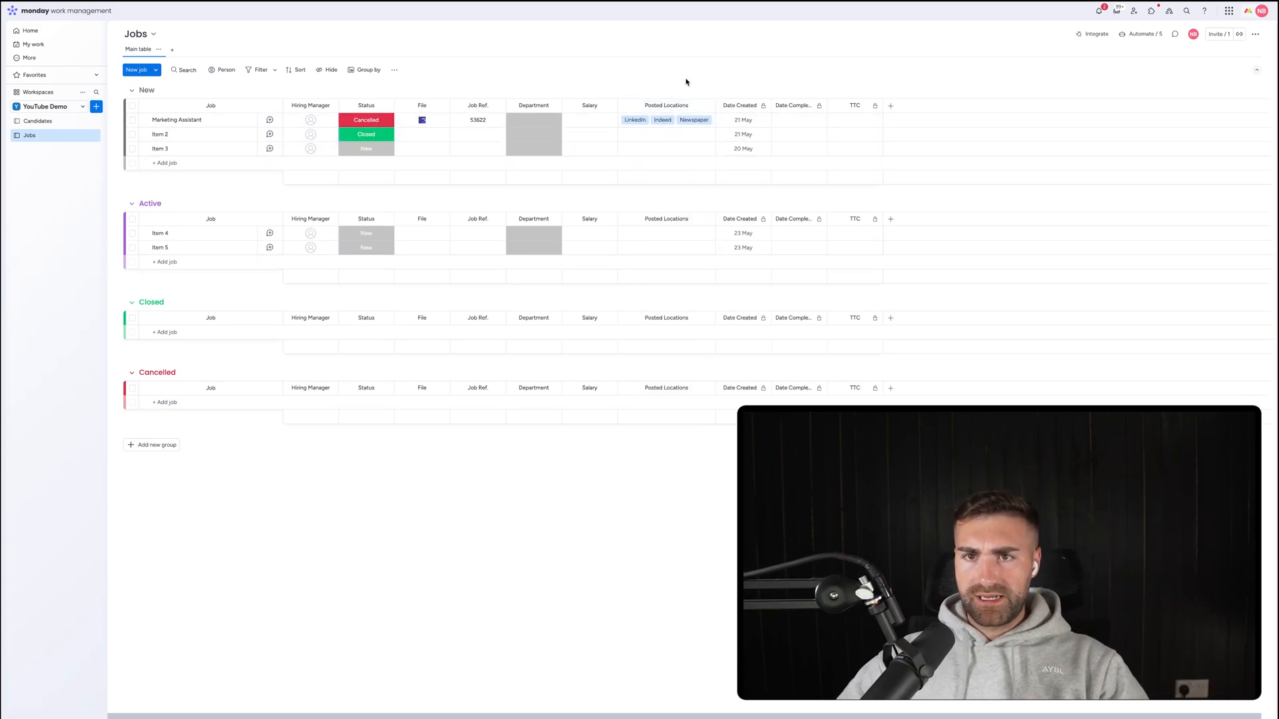
On Candidates, add a Label column named Source before Date Created.
left_click(75, 121)
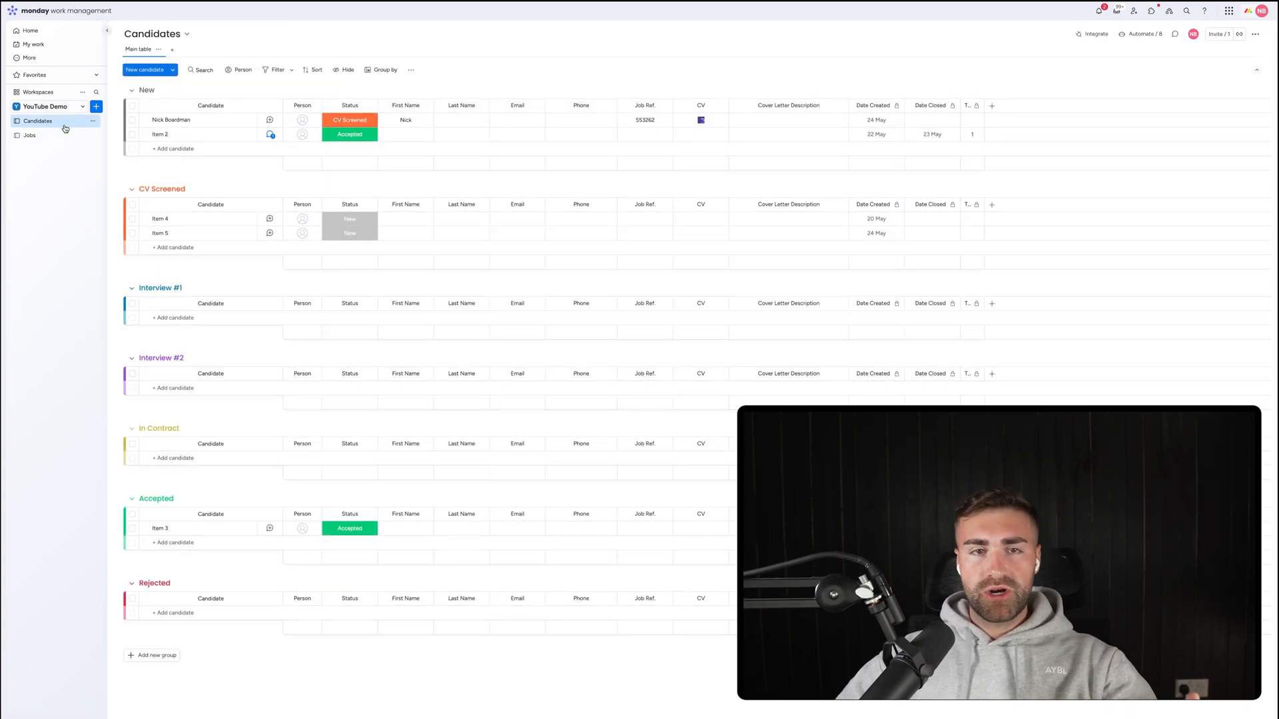
left_click(991, 106)
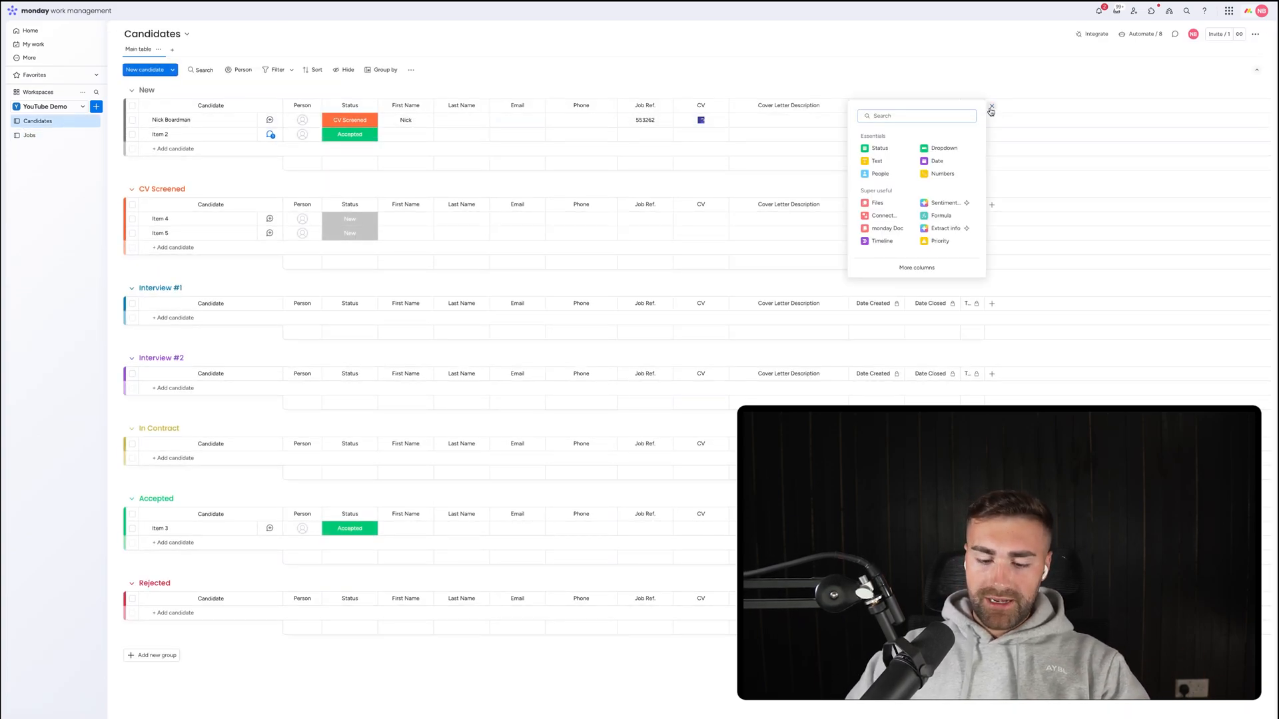
type("label")
left_click(886, 163)
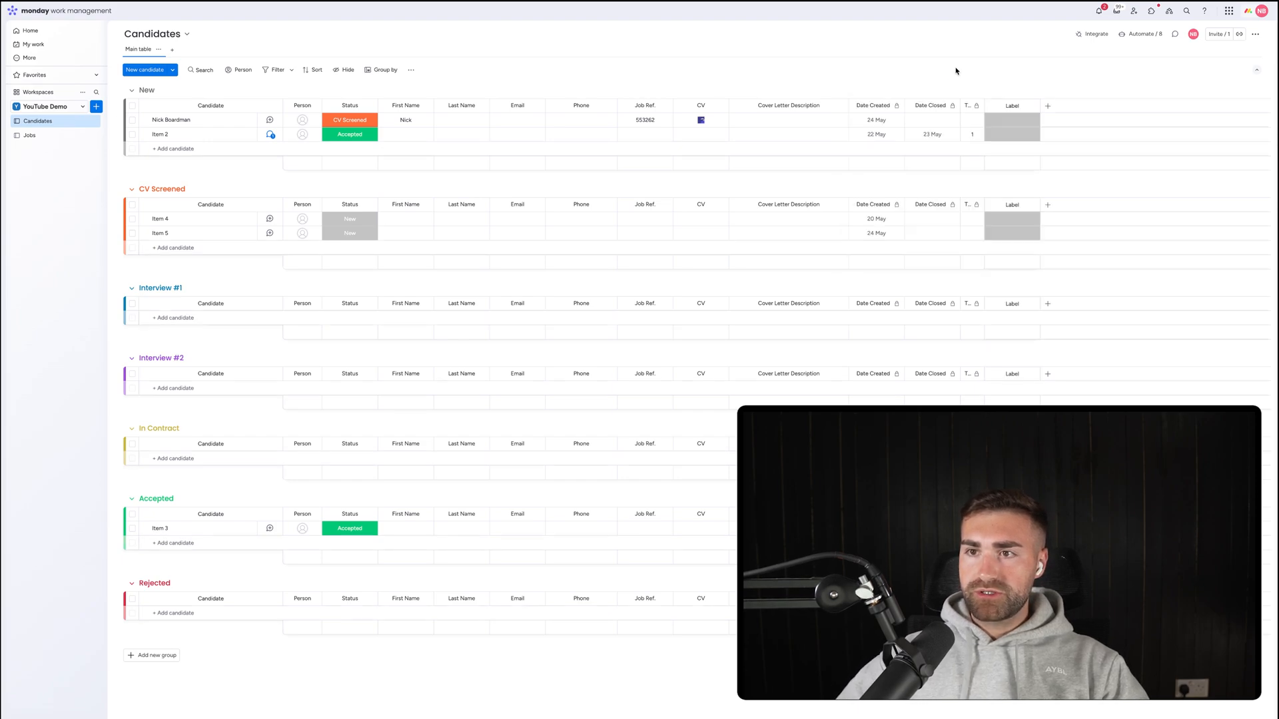
left_click(1007, 106)
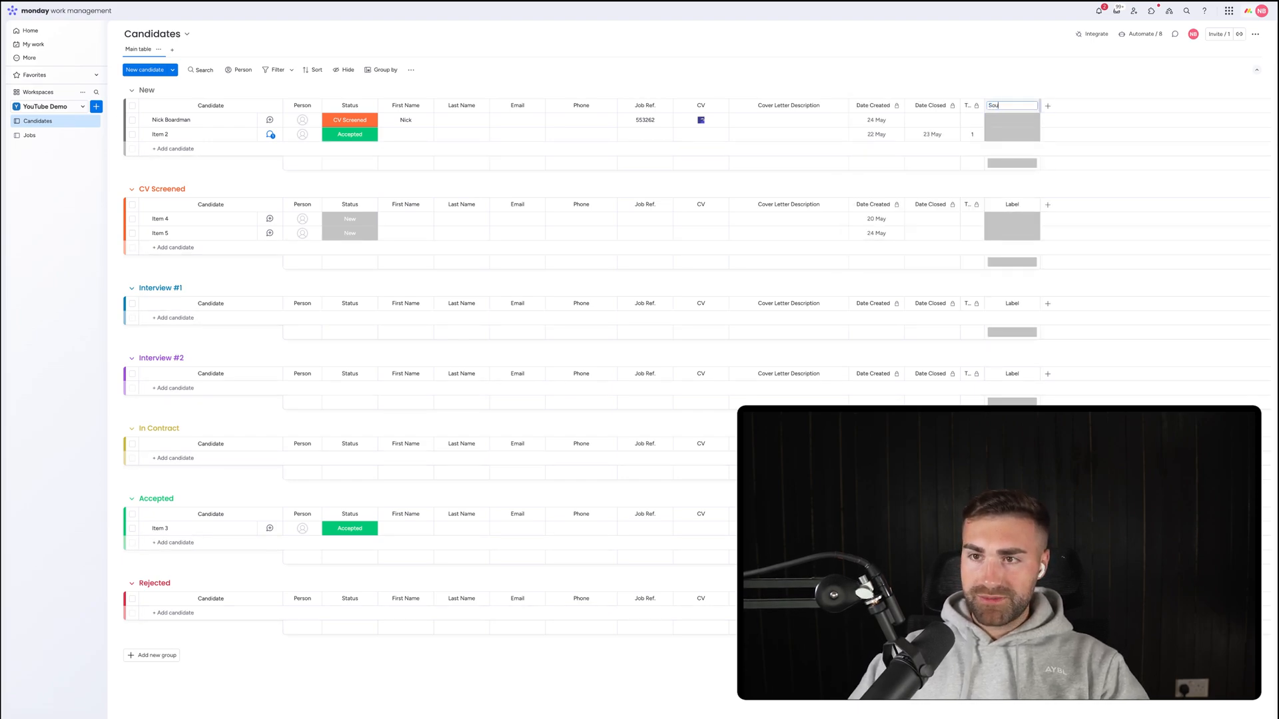
key("Return")
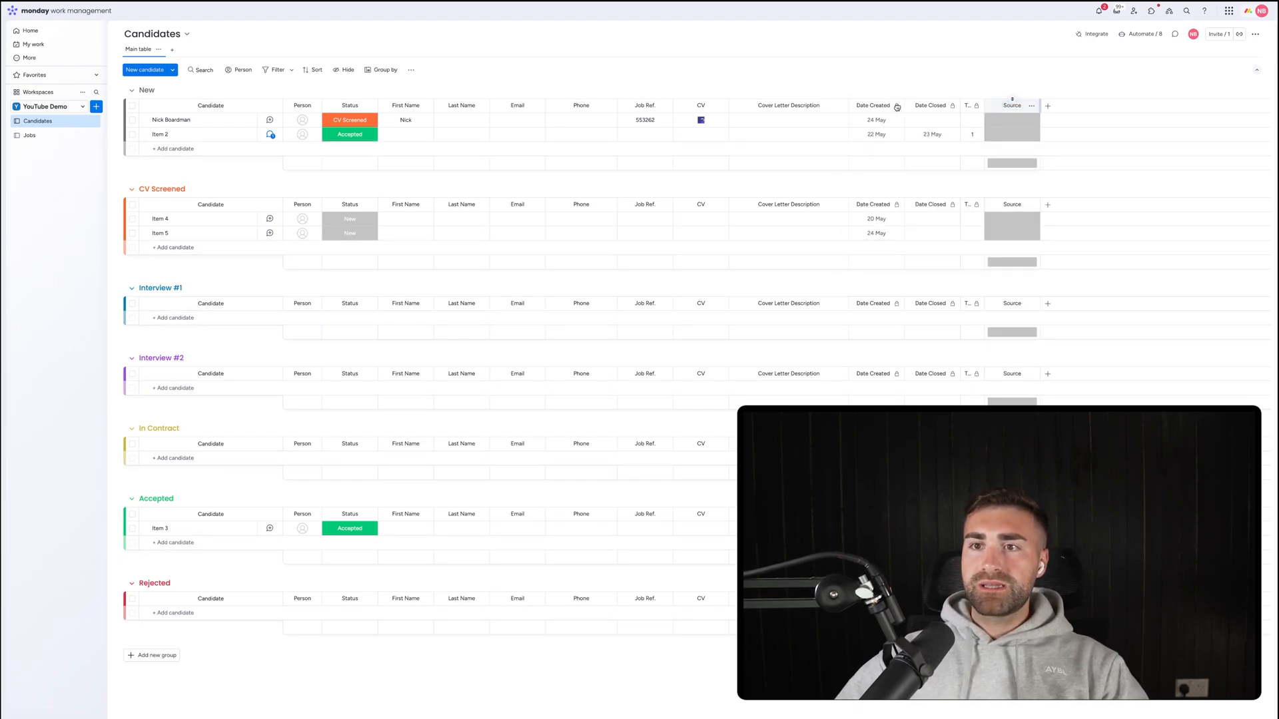
left_click_drag(897, 106, 893, 77)
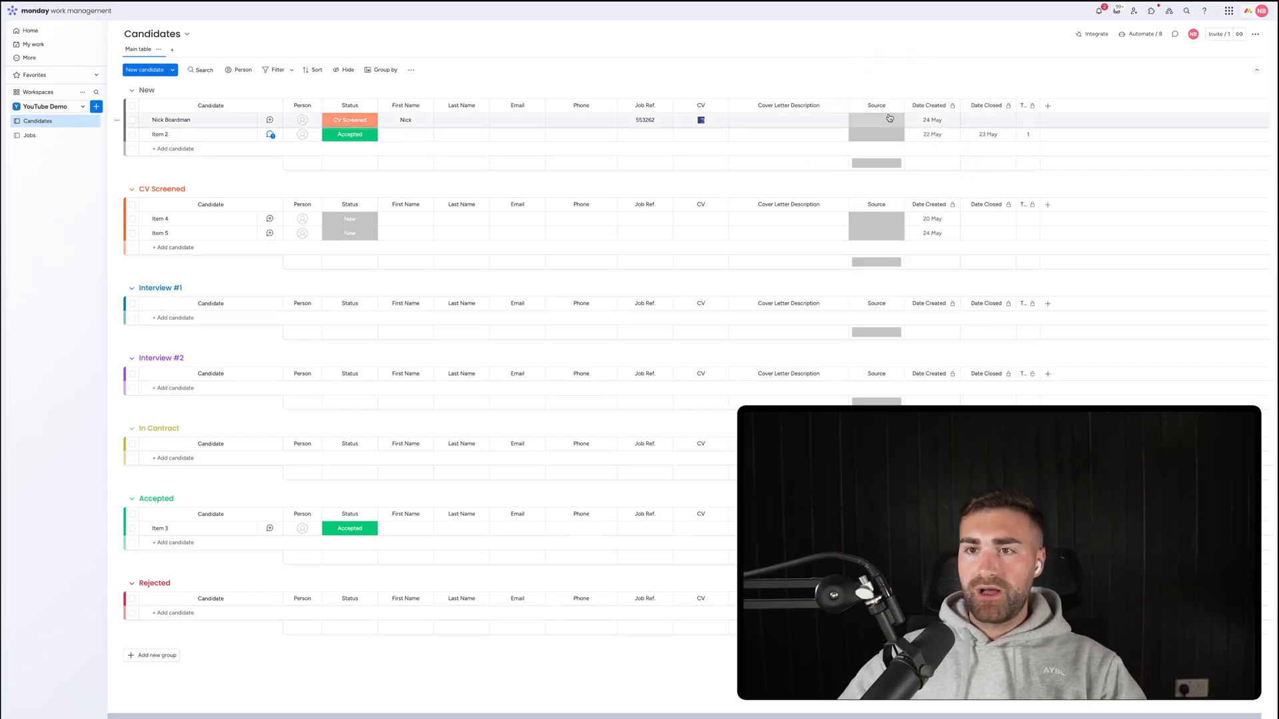
left_click(896, 105)
mouse_move(962, 113)
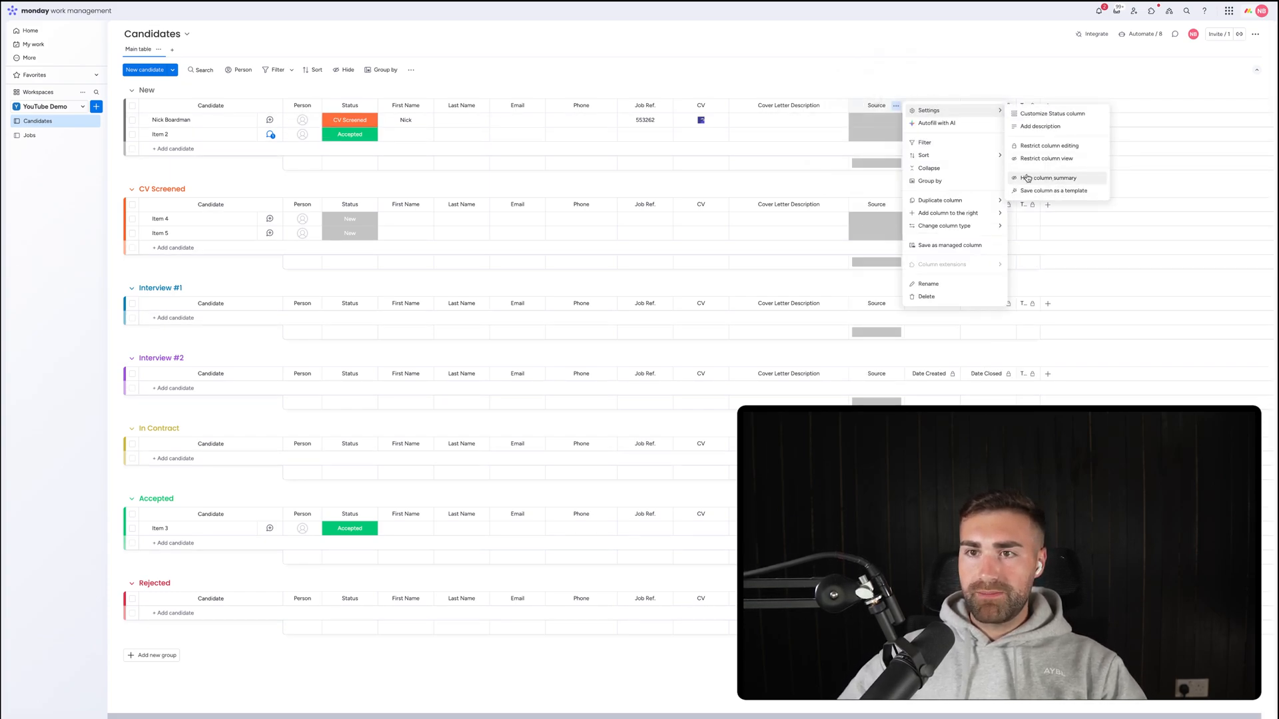
Rename the Source labels to LinkedIn, Indeed and Newspaper and apply them.
left_click(876, 120)
left_click(877, 222)
key("ctrl+a")
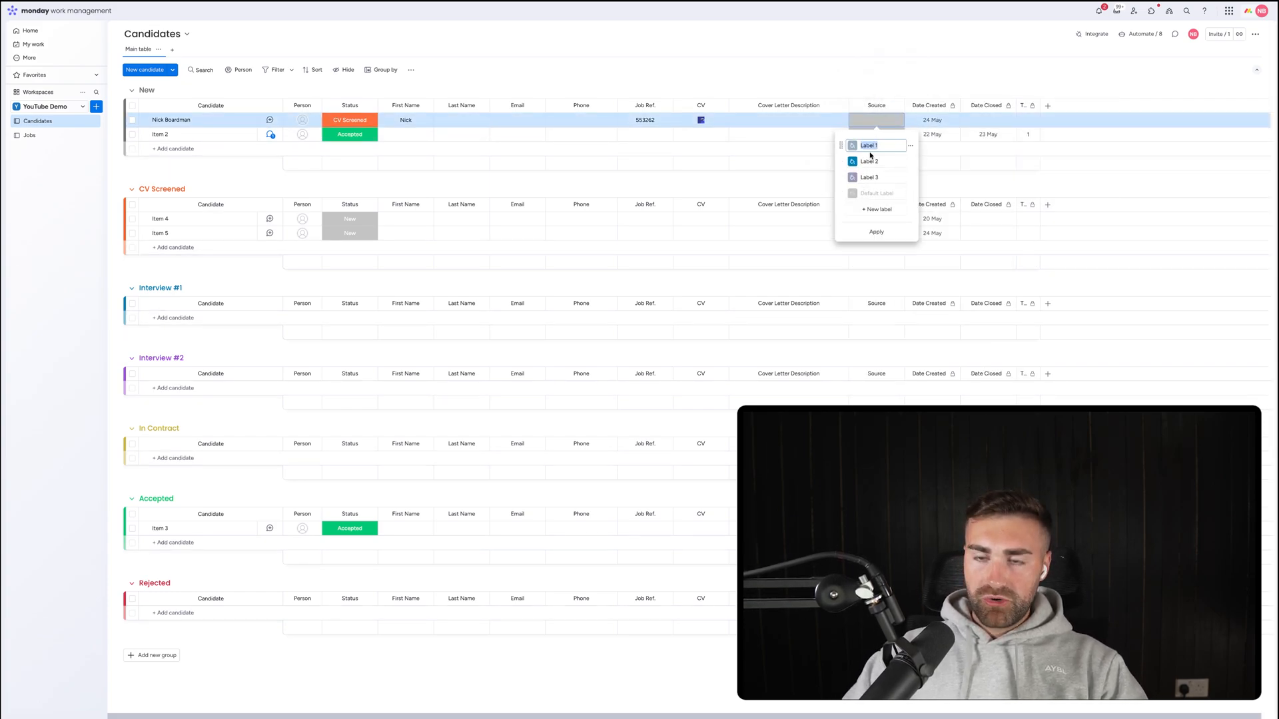
type("LinkedIn")
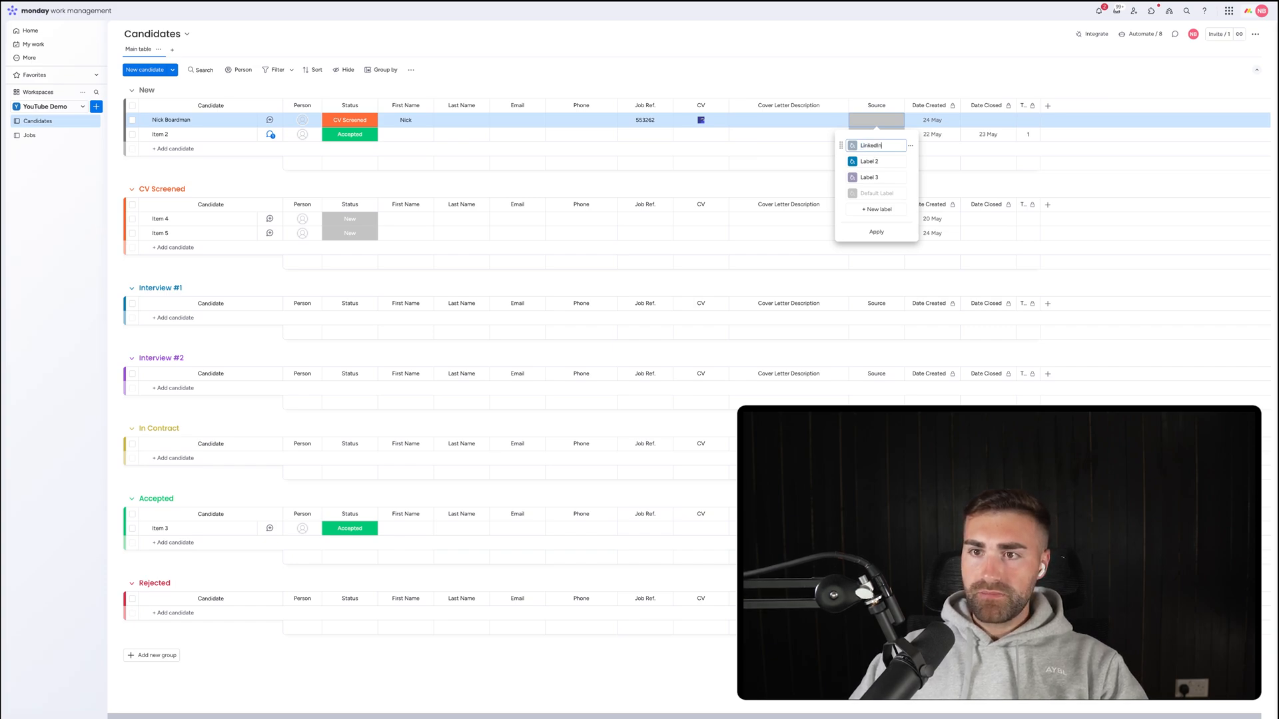
key("Tab")
key("ctrl+a")
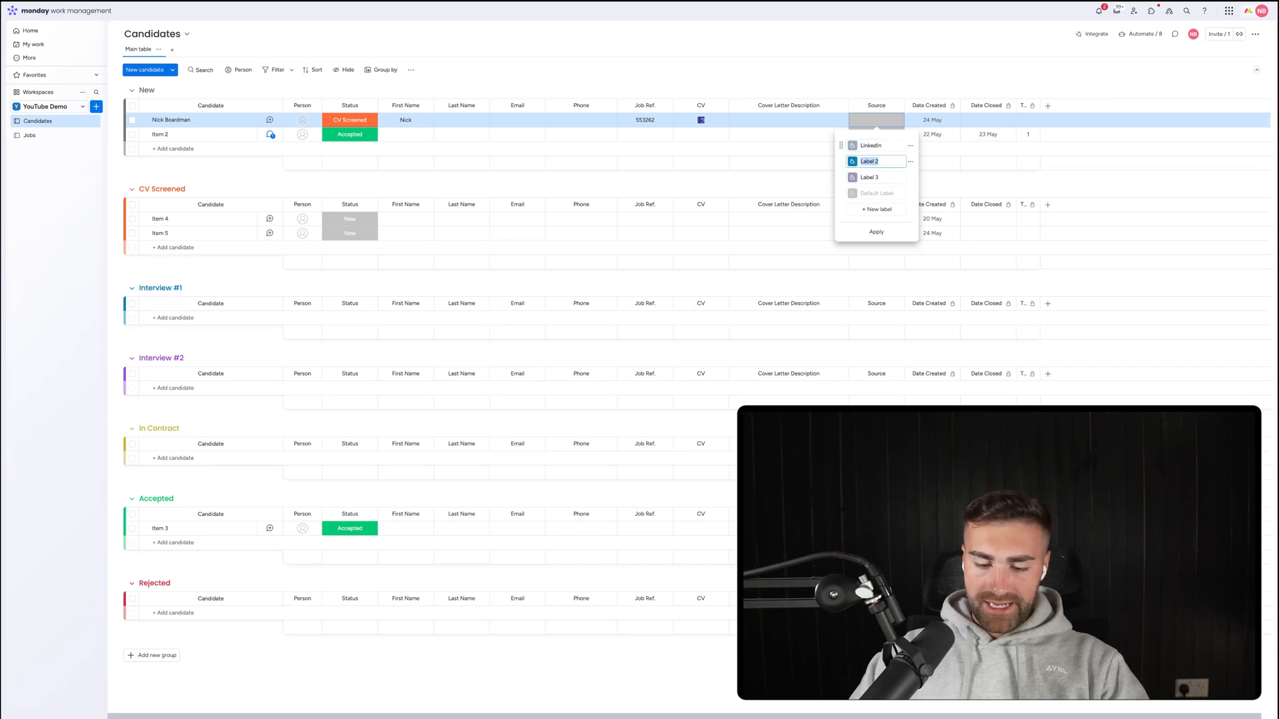
type("Indeed")
key("Tab")
key("ctrl+a")
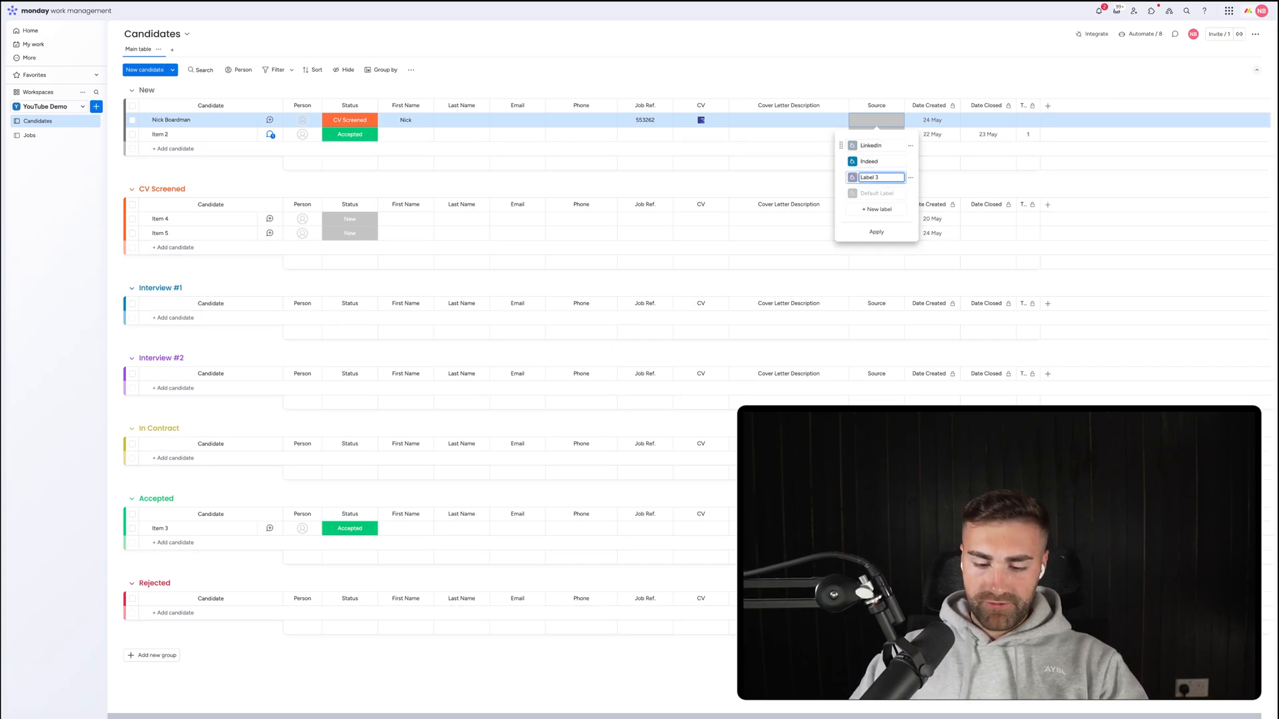
key("Return")
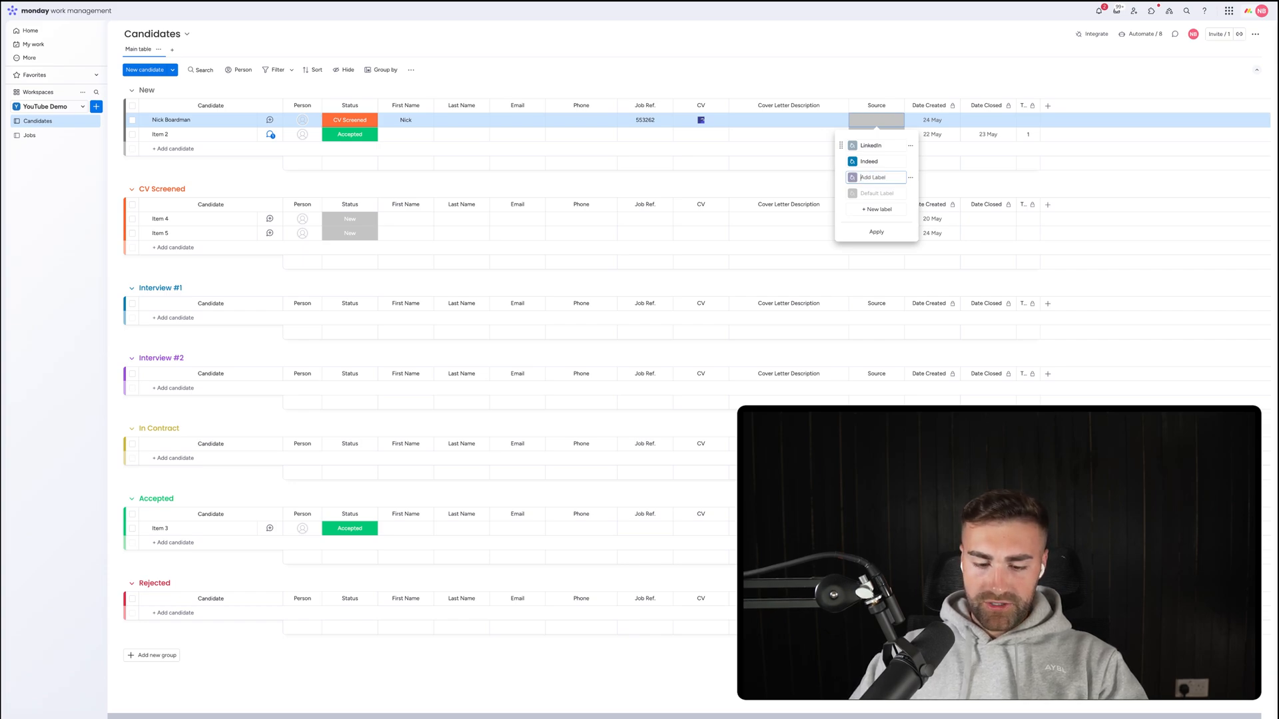
type("Newspaper")
key("Return")
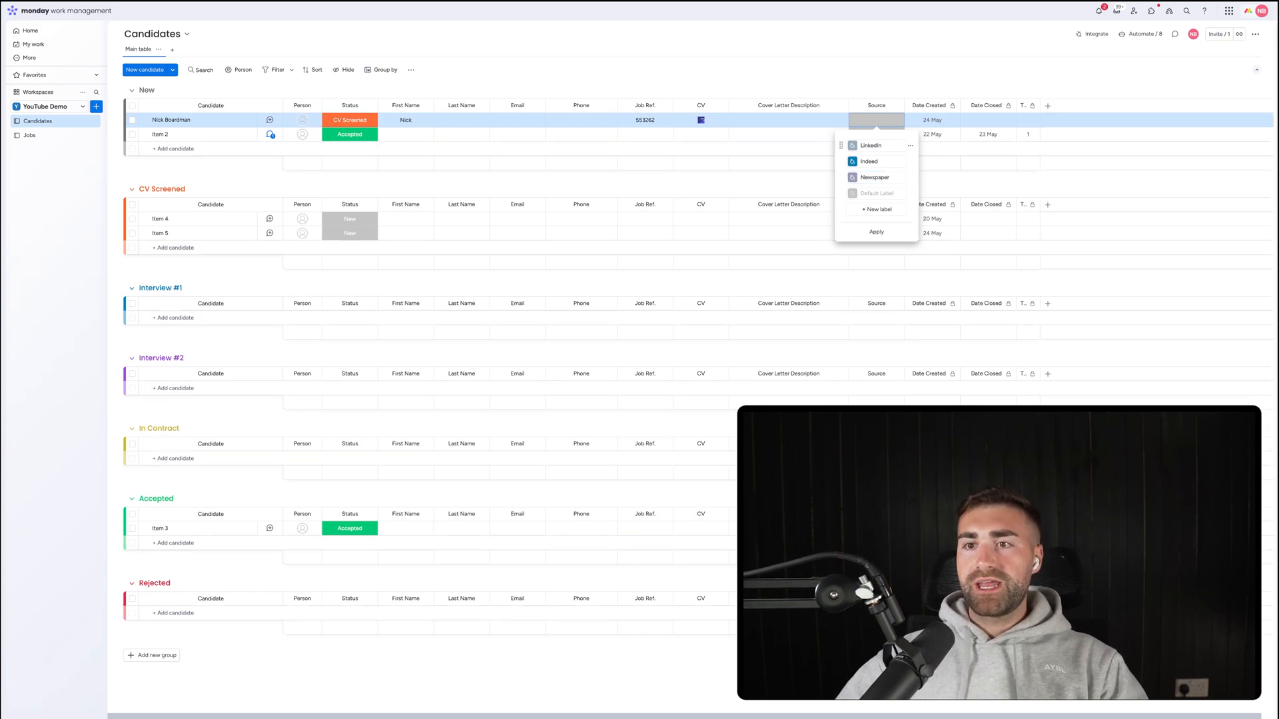
left_click(886, 233)
left_click(846, 83)
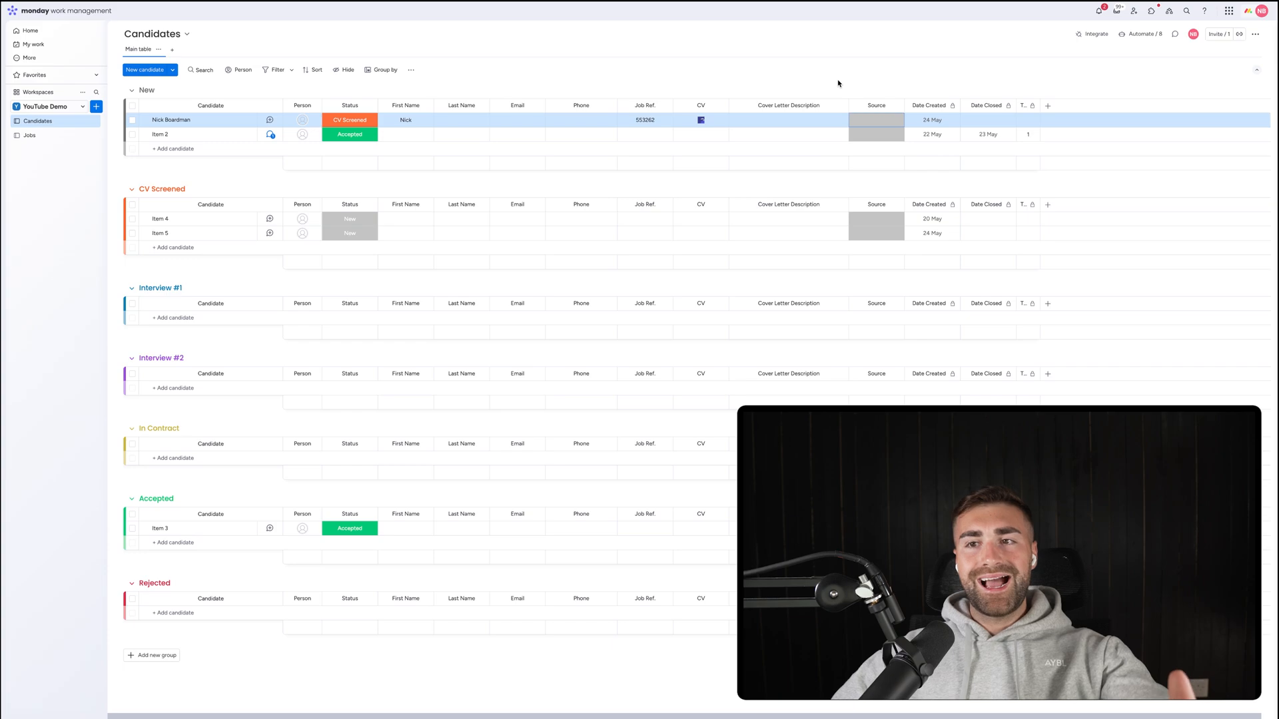
Check the first candidate's Source choices, then return to the Jobs board.
left_click(870, 118)
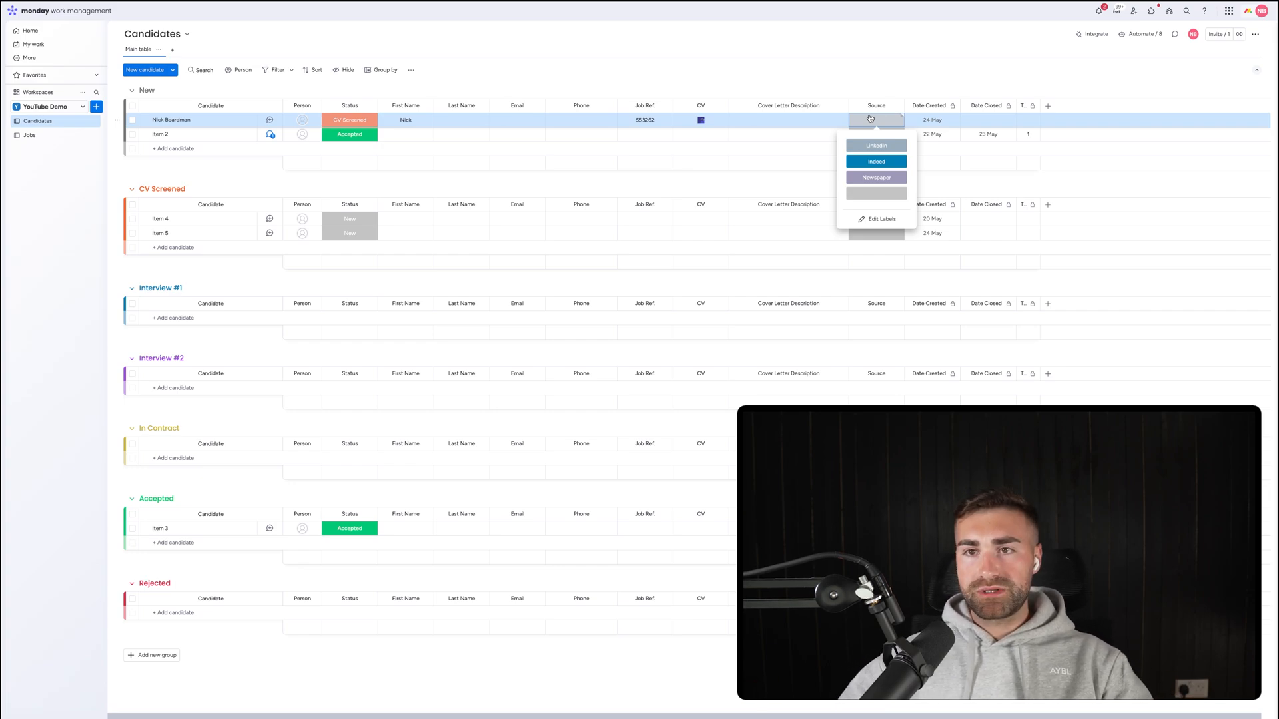
left_click(817, 73)
left_click(48, 137)
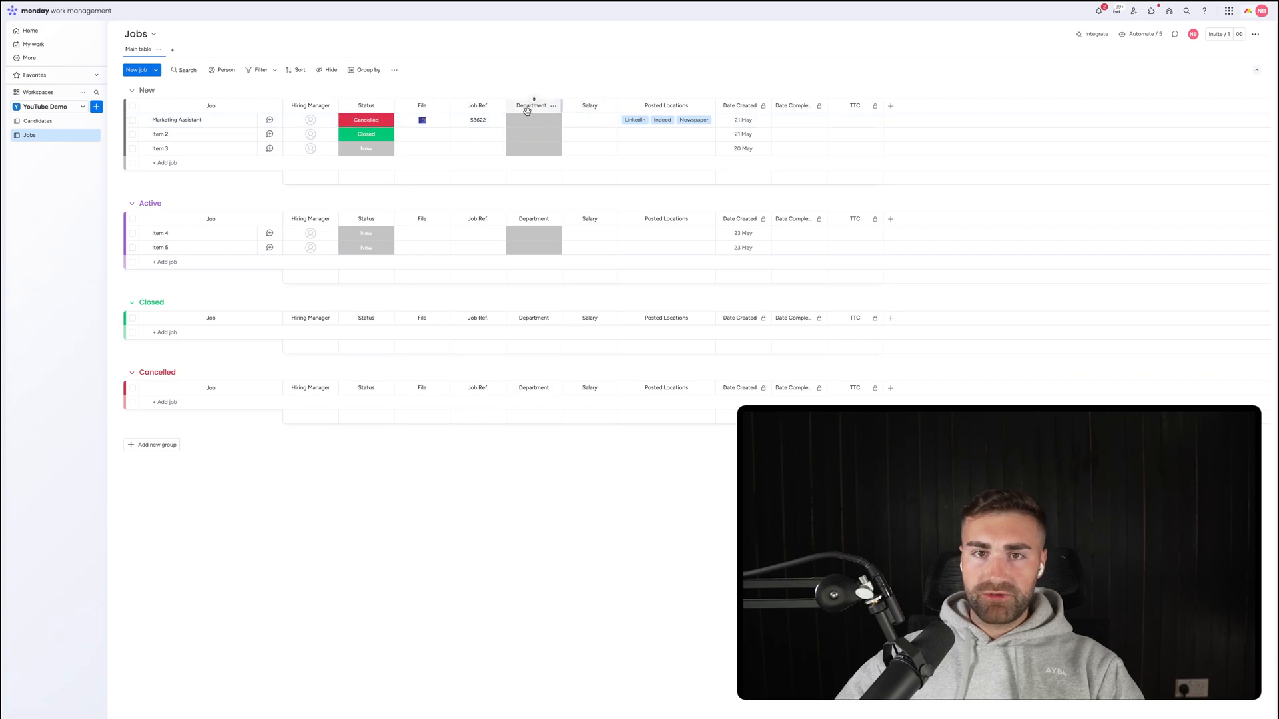
Move File after Posted Locations and rename it Job Description.
left_click_drag(419, 106, 686, 106)
left_click(680, 106)
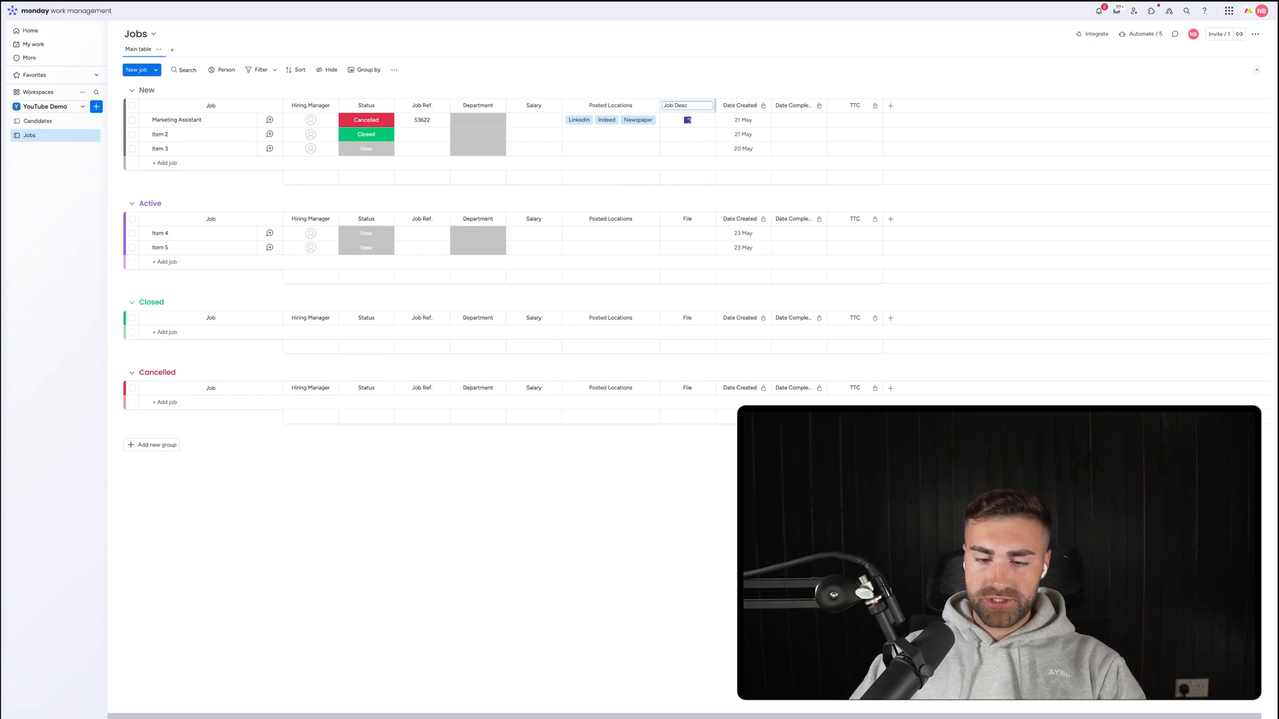
key("Return")
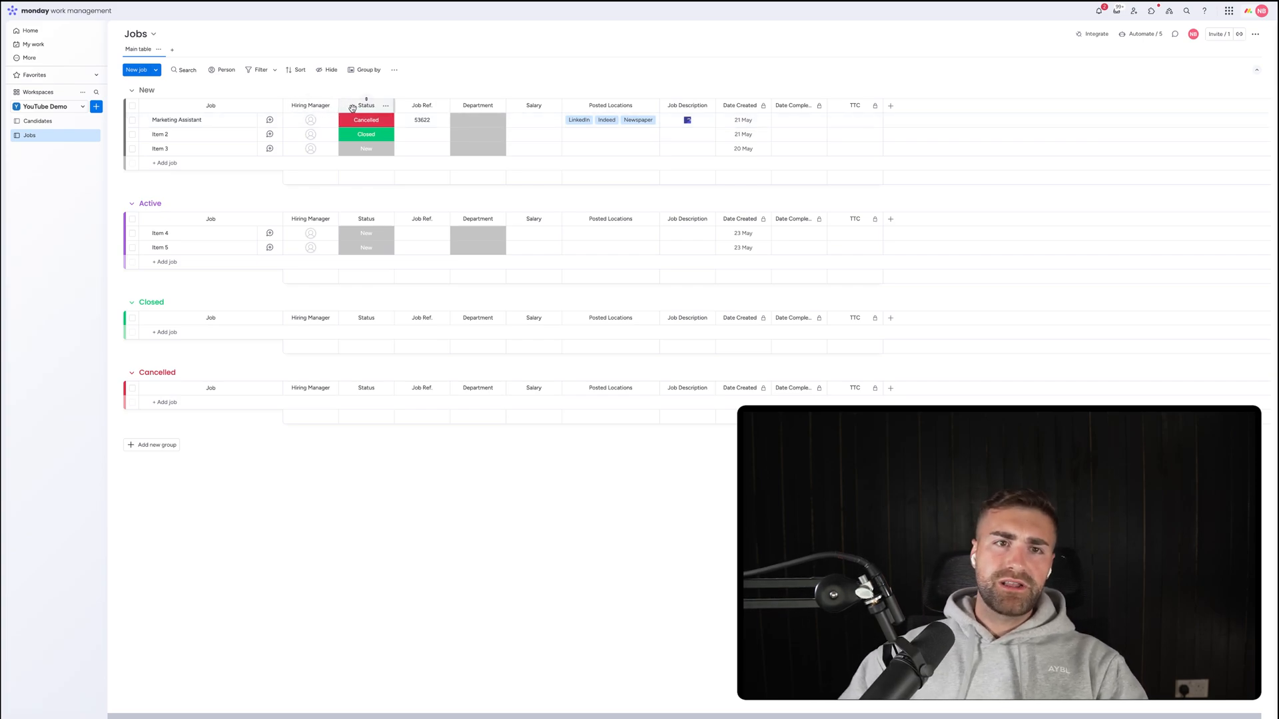
Select placeholder jobs Item 2, Item 3 and Item 4 for removal.
left_click(132, 134)
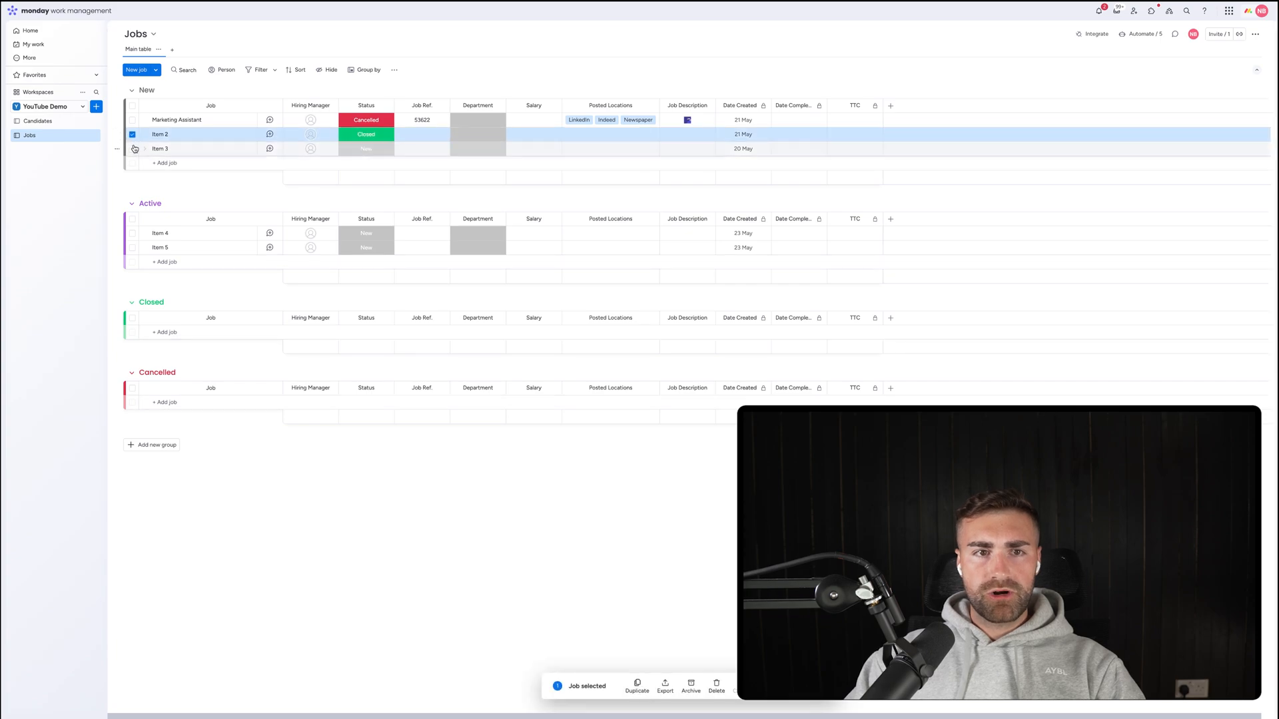
left_click(131, 148)
left_click(132, 233)
Add Item 5 to the selection, delete all four placeholder jobs, and open the view types list.
left_click(132, 247)
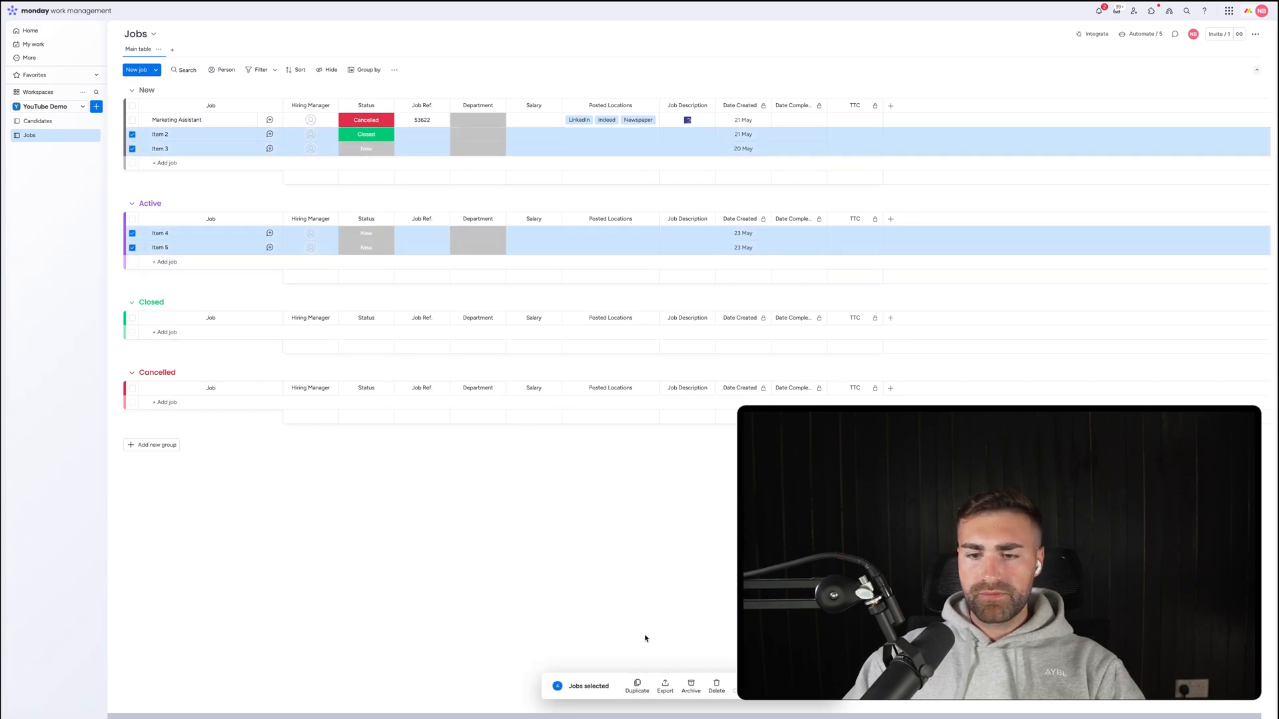
left_click(717, 686)
left_click(721, 378)
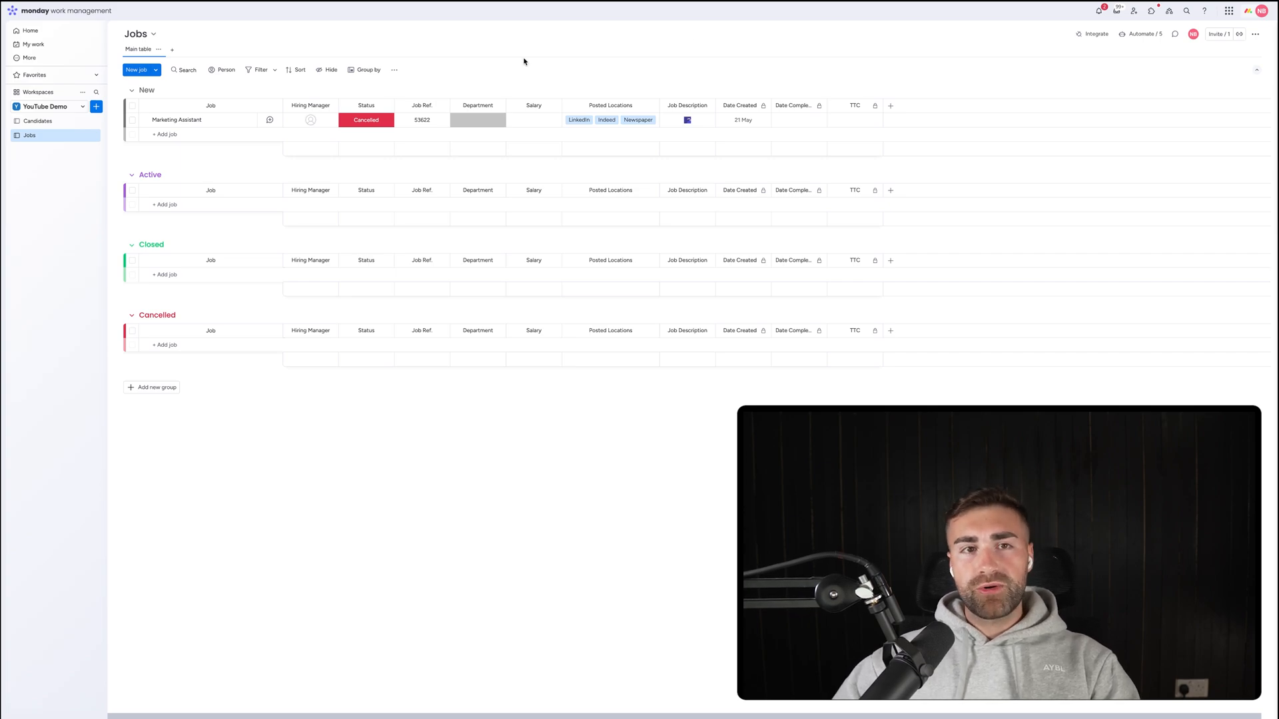
left_click(172, 49)
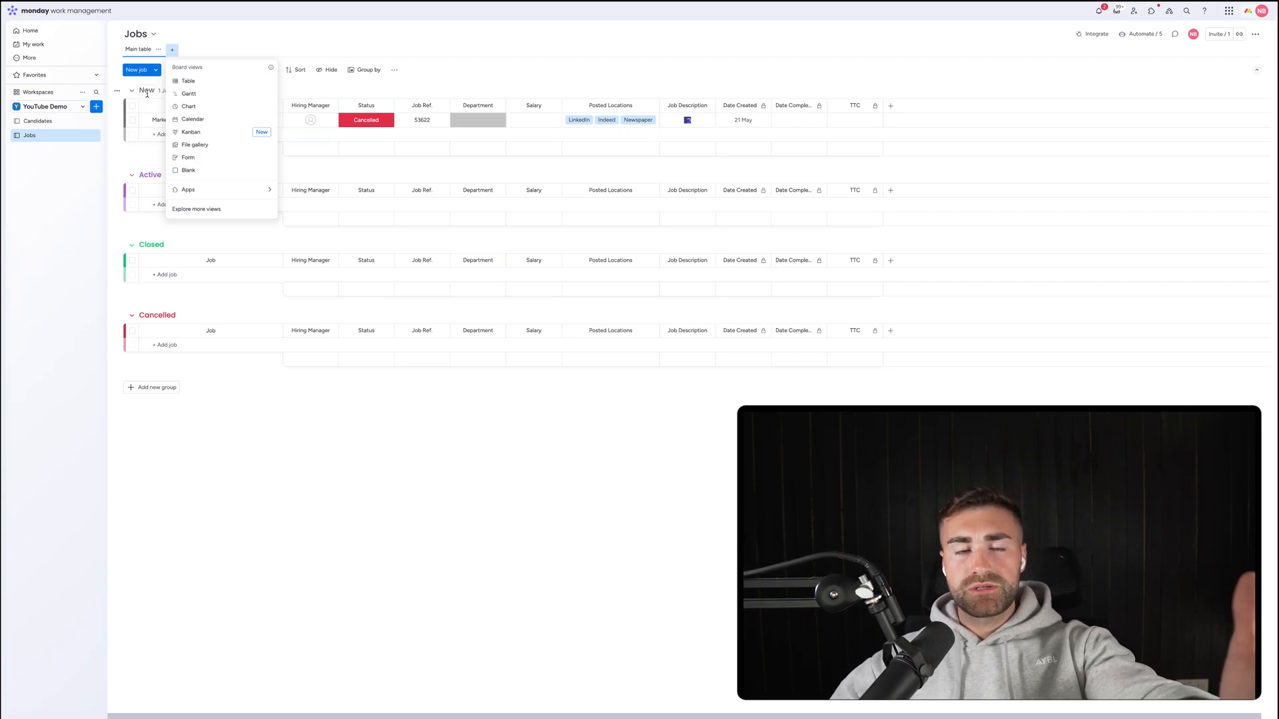
left_click(484, 88)
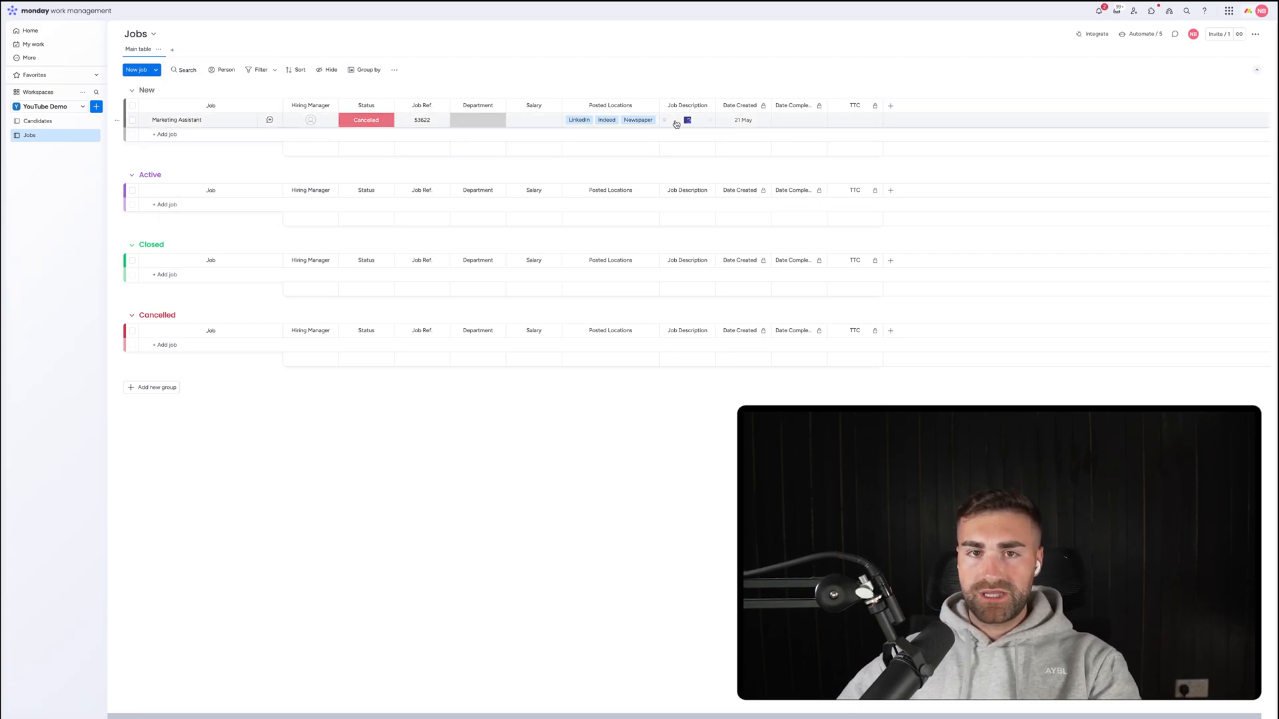
left_click(270, 121)
left_click(1092, 99)
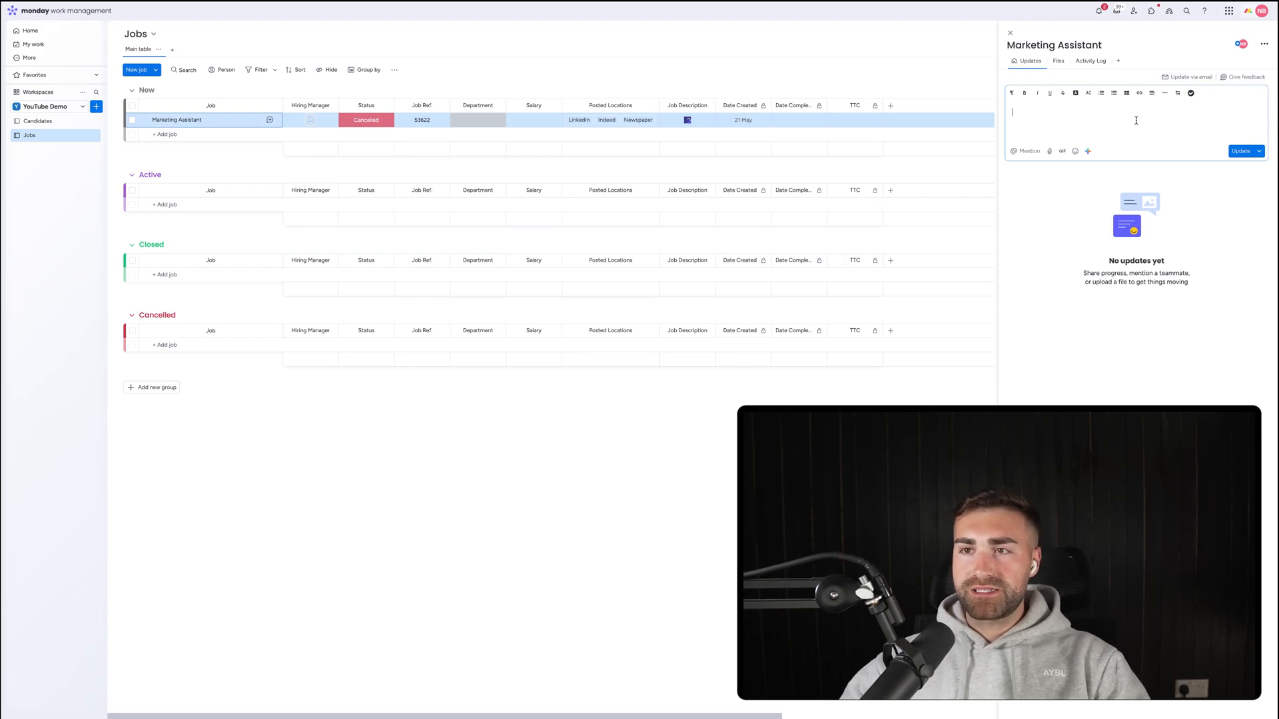
left_click(1010, 32)
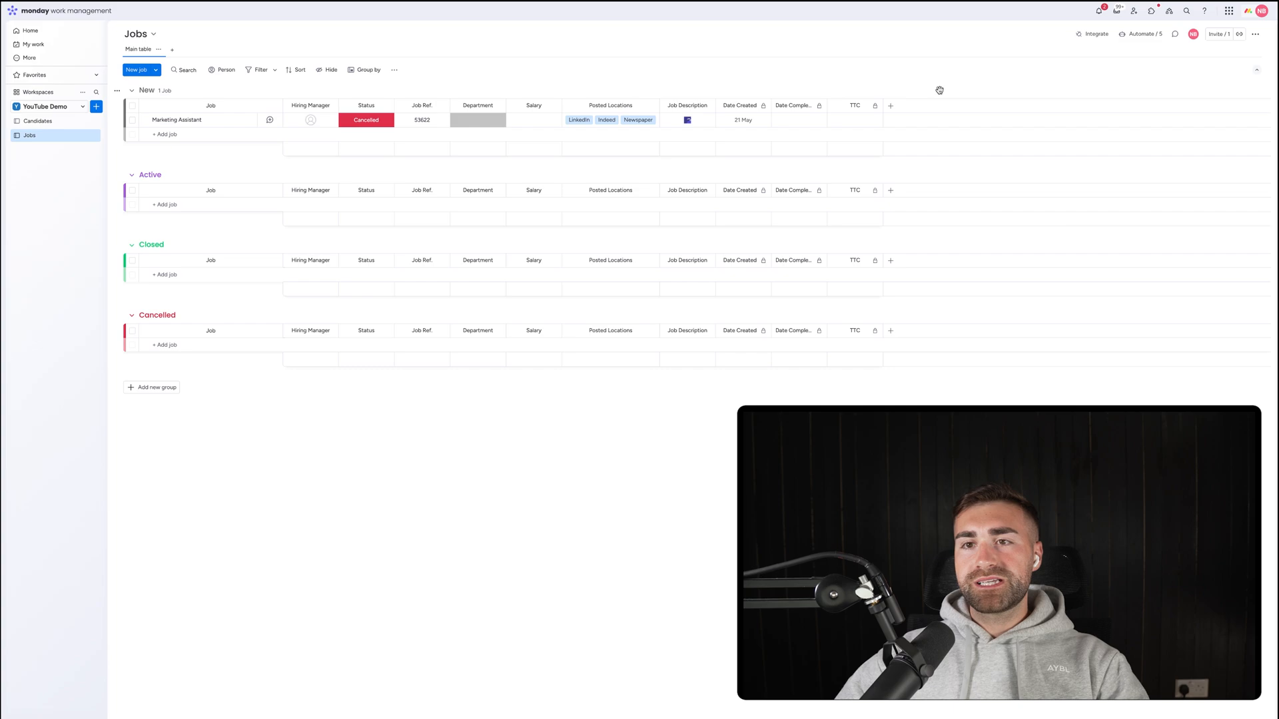
Add a two-way Connect boards column linked to Candidates, placed after Job Description.
left_click(892, 107)
type("co")
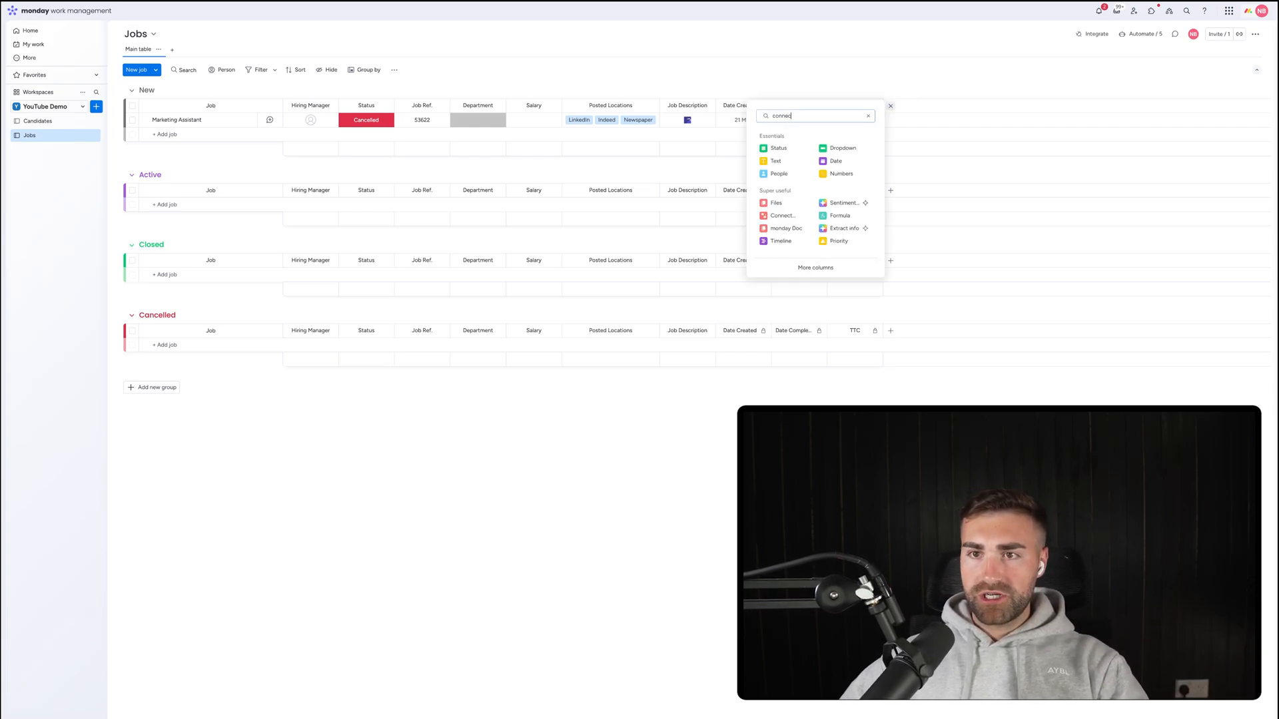
type("nnec")
left_click(820, 148)
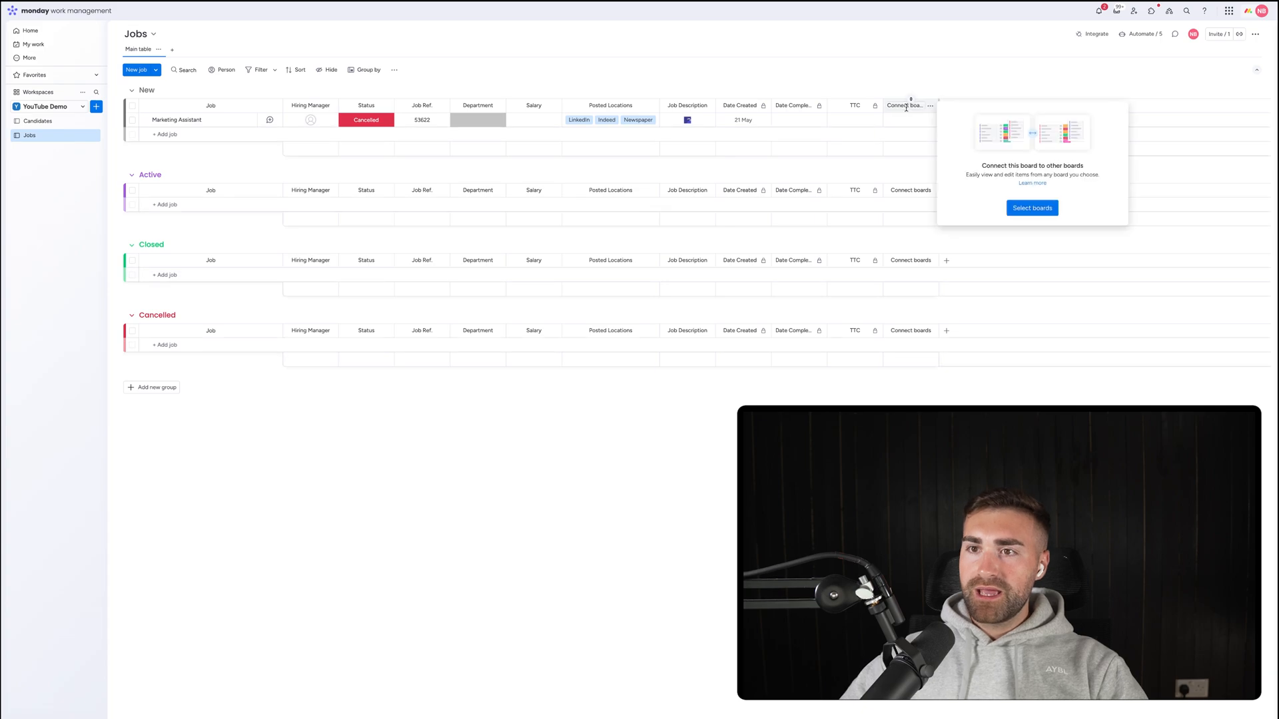
left_click(1023, 204)
left_click(971, 223)
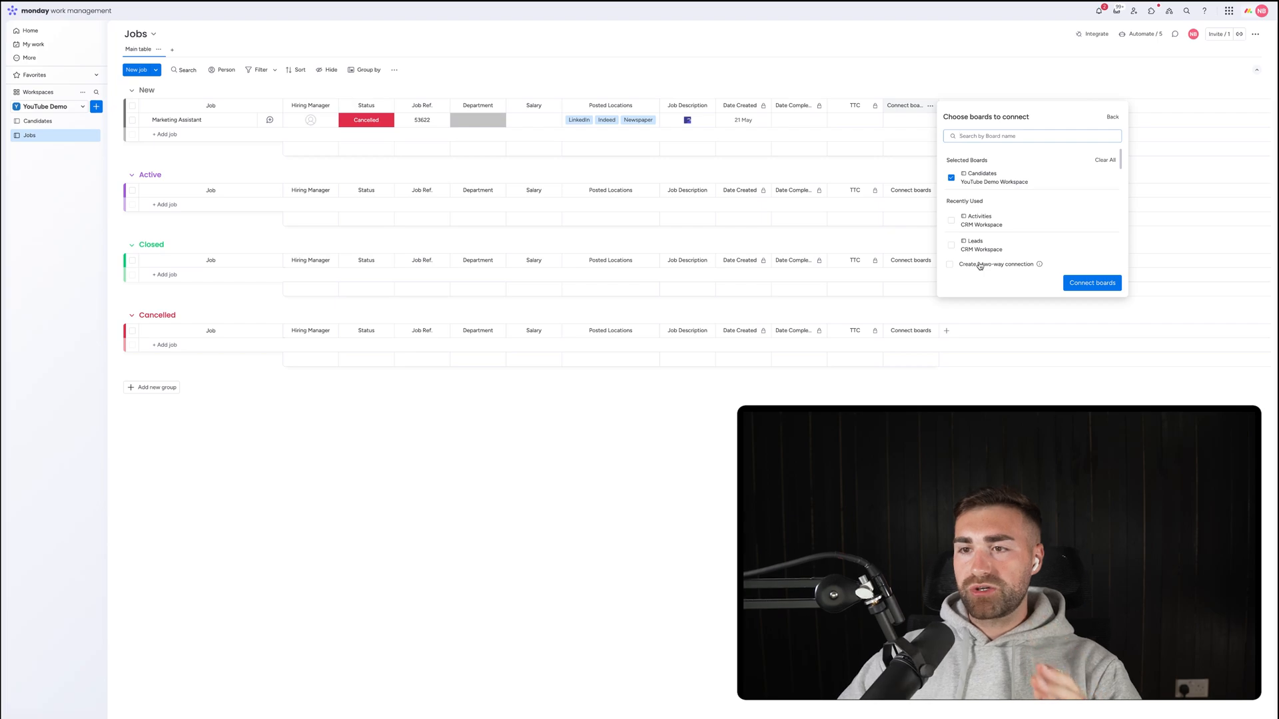
left_click(979, 266)
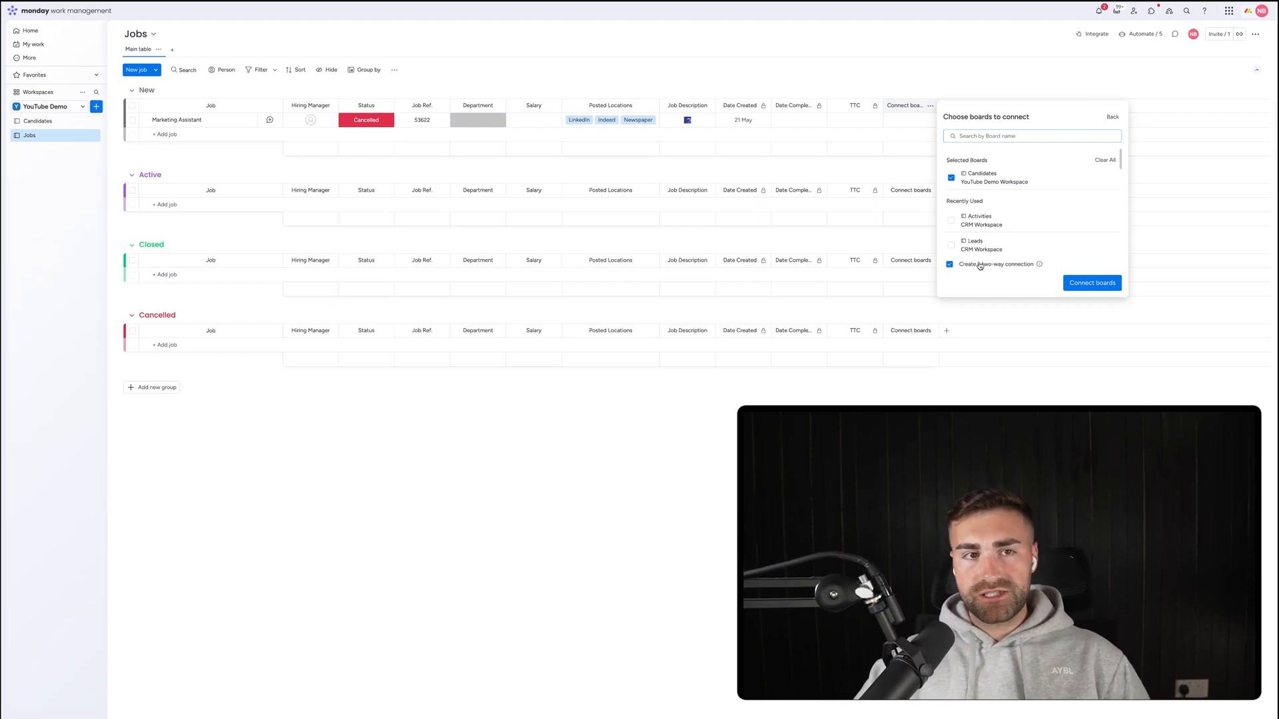
left_click(1086, 285)
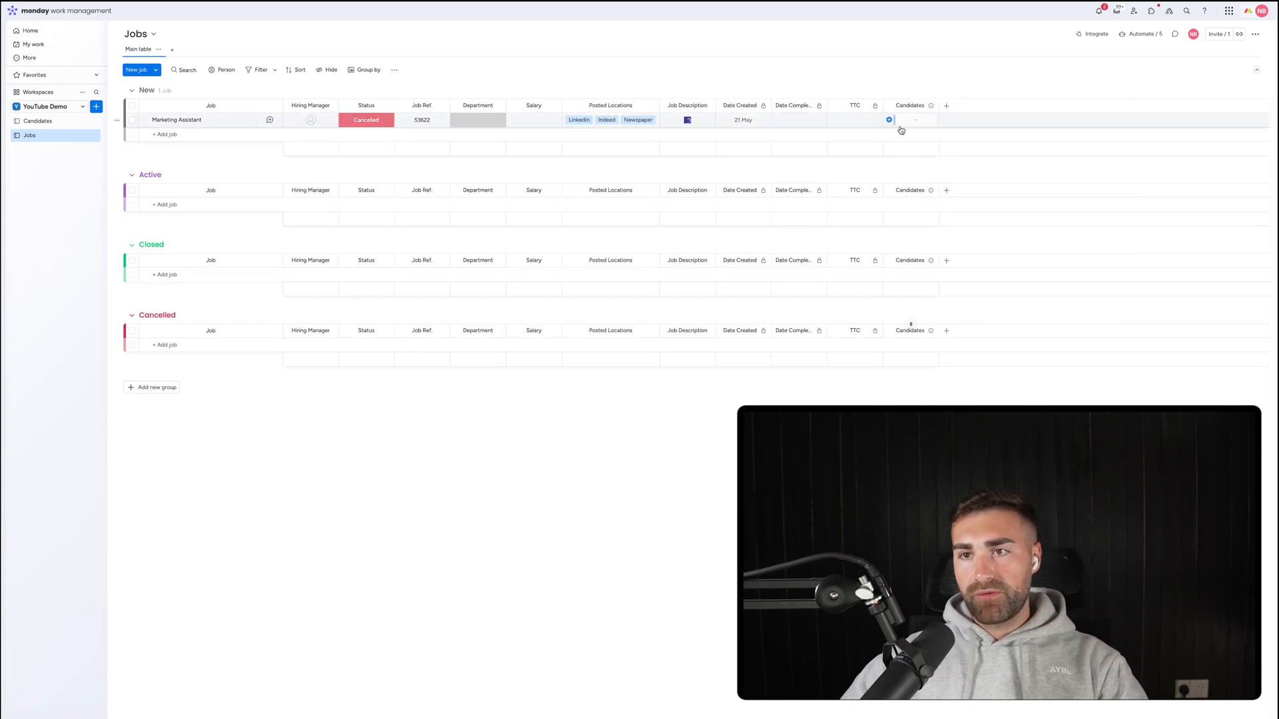
left_click_drag(898, 110, 745, 106)
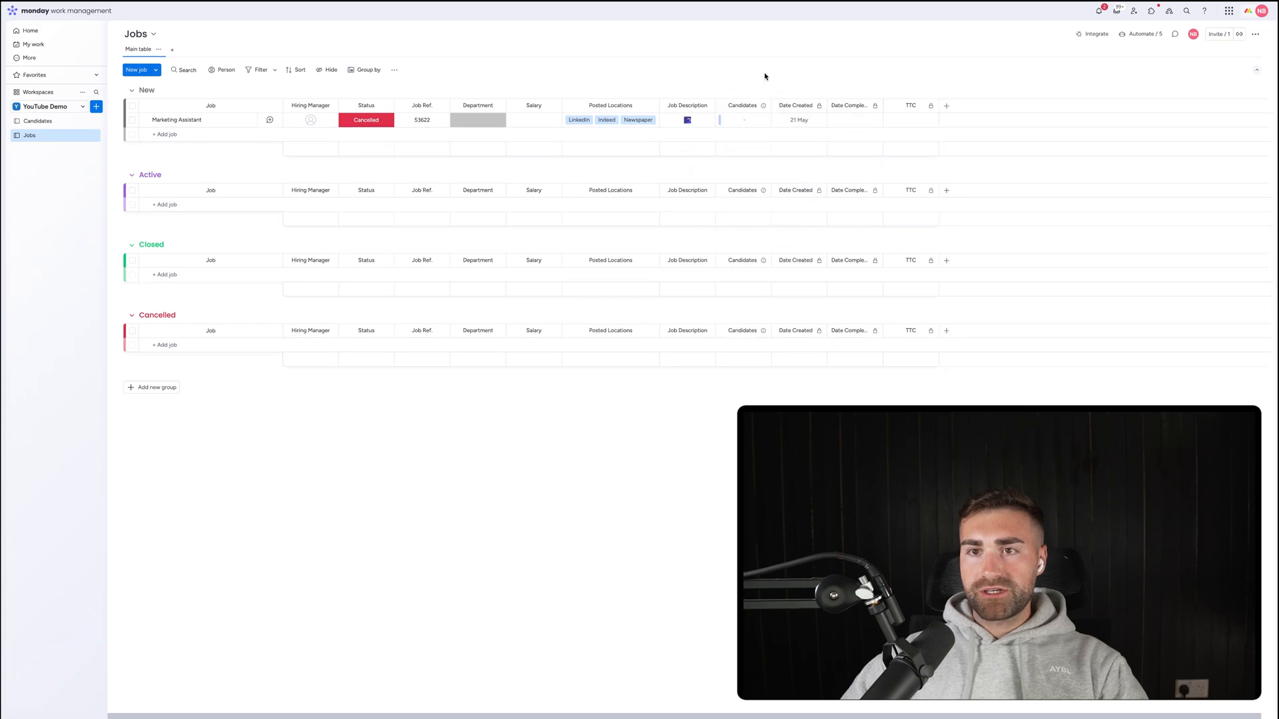
On Candidates, rename the link to Jobs column to Job and move it after Source.
left_click(39, 122)
left_click(1057, 106)
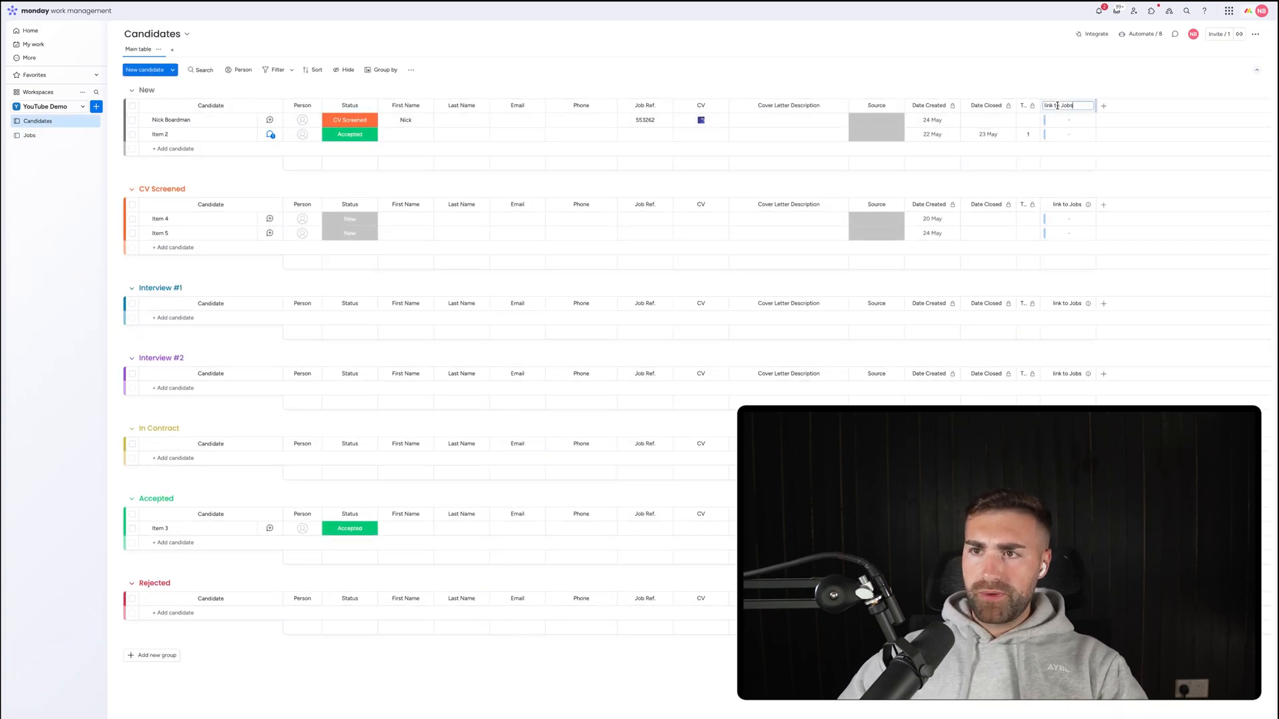
triple_click(1057, 105)
type("Job")
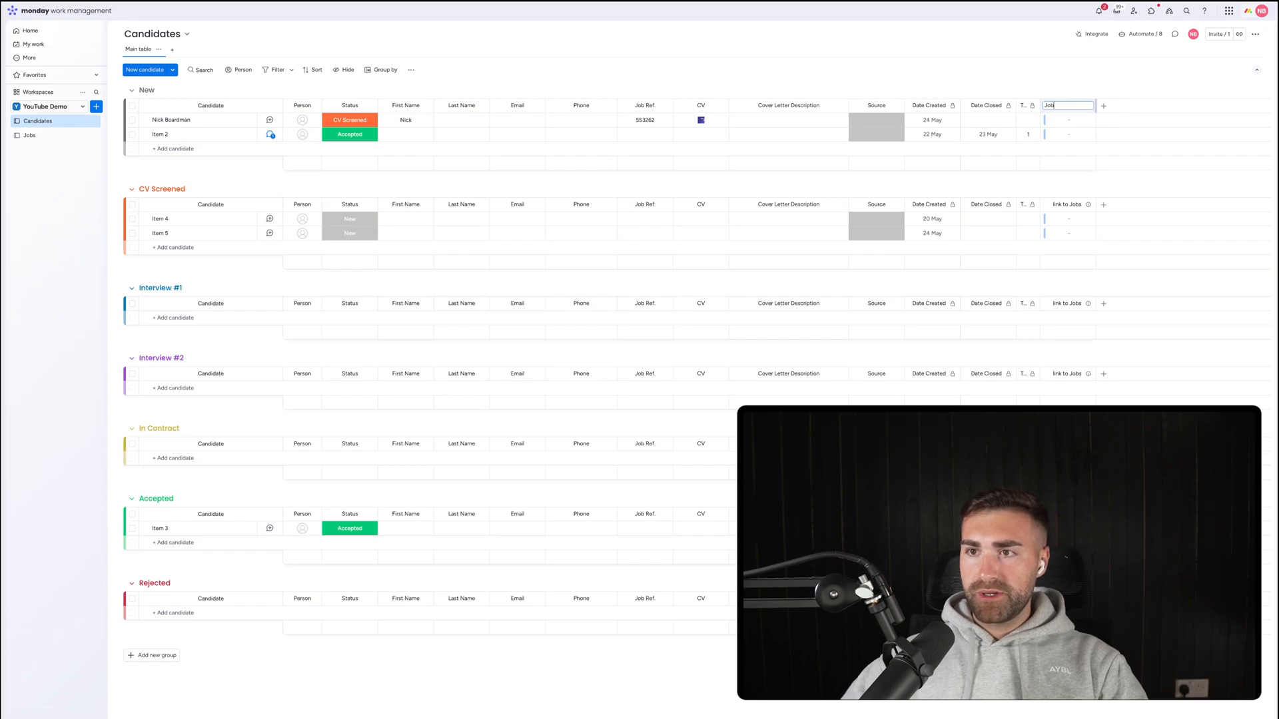
key("Return")
left_click_drag(1054, 105, 926, 107)
Link both New candidates to Marketing Assistant, rename the second candidate, and widen the Job column.
left_click(912, 120)
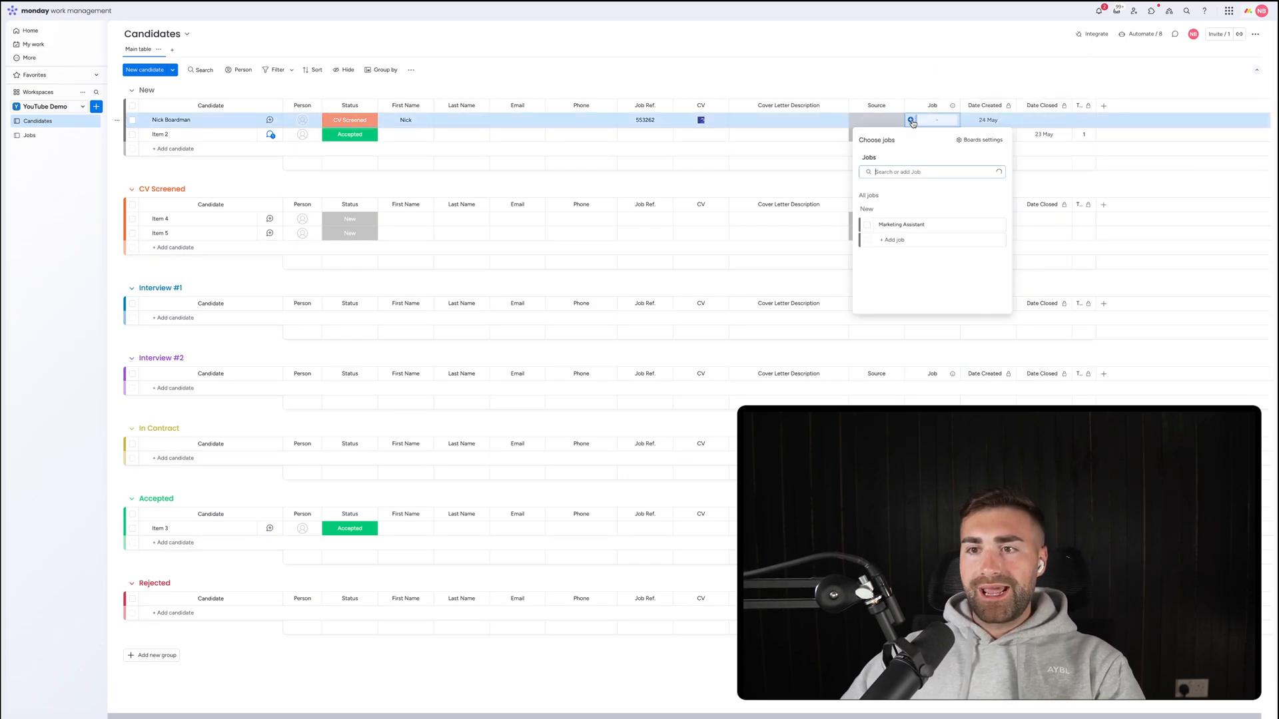
left_click(869, 225)
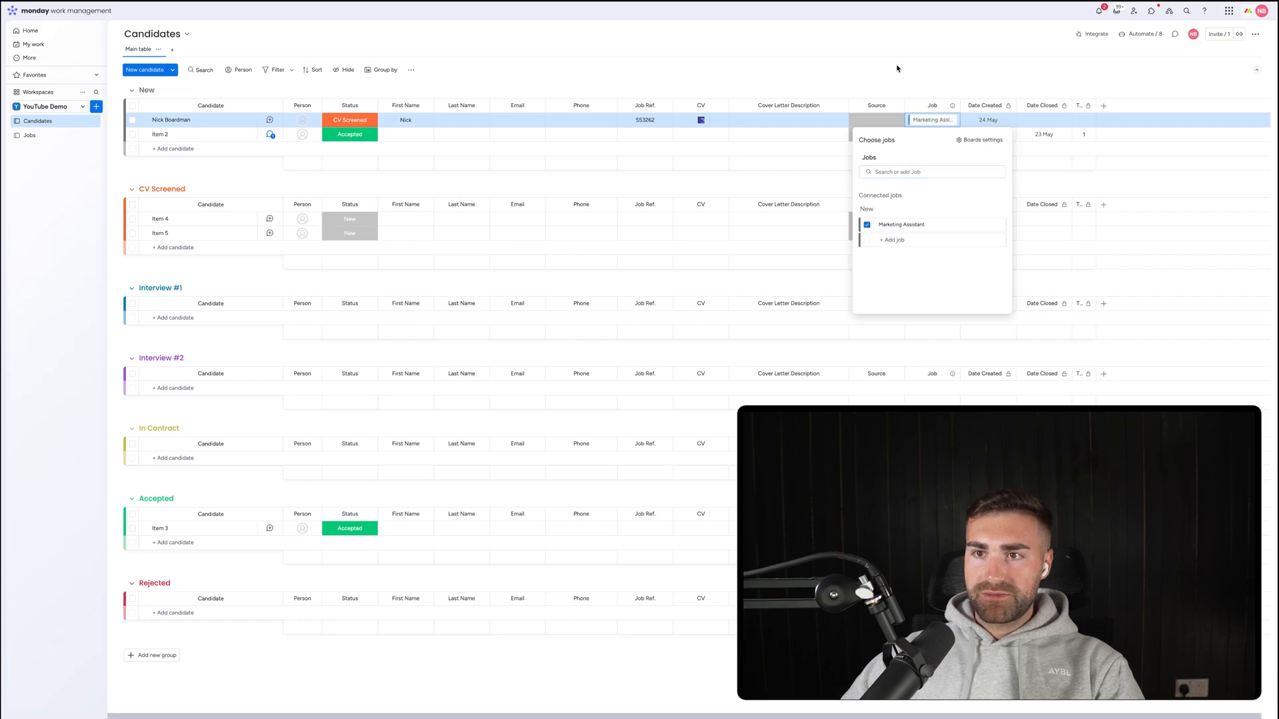
key("Escape")
left_click(154, 136)
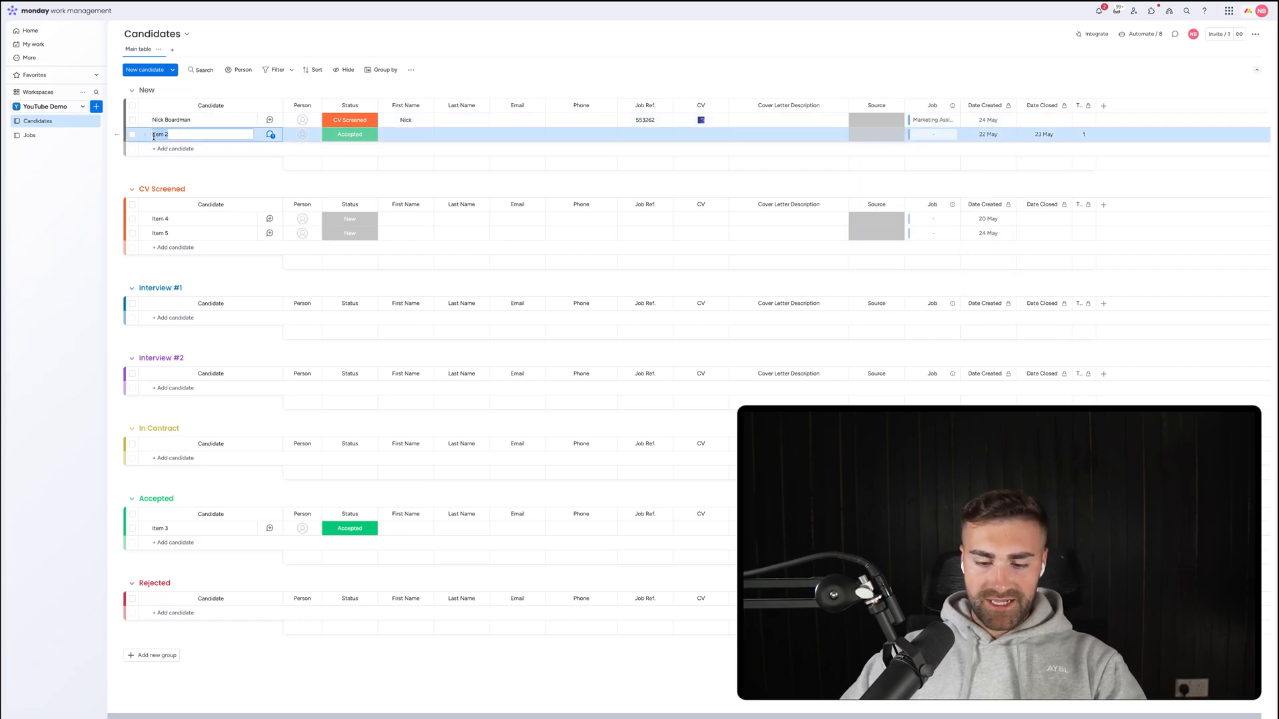
type("Alex")
key("Return")
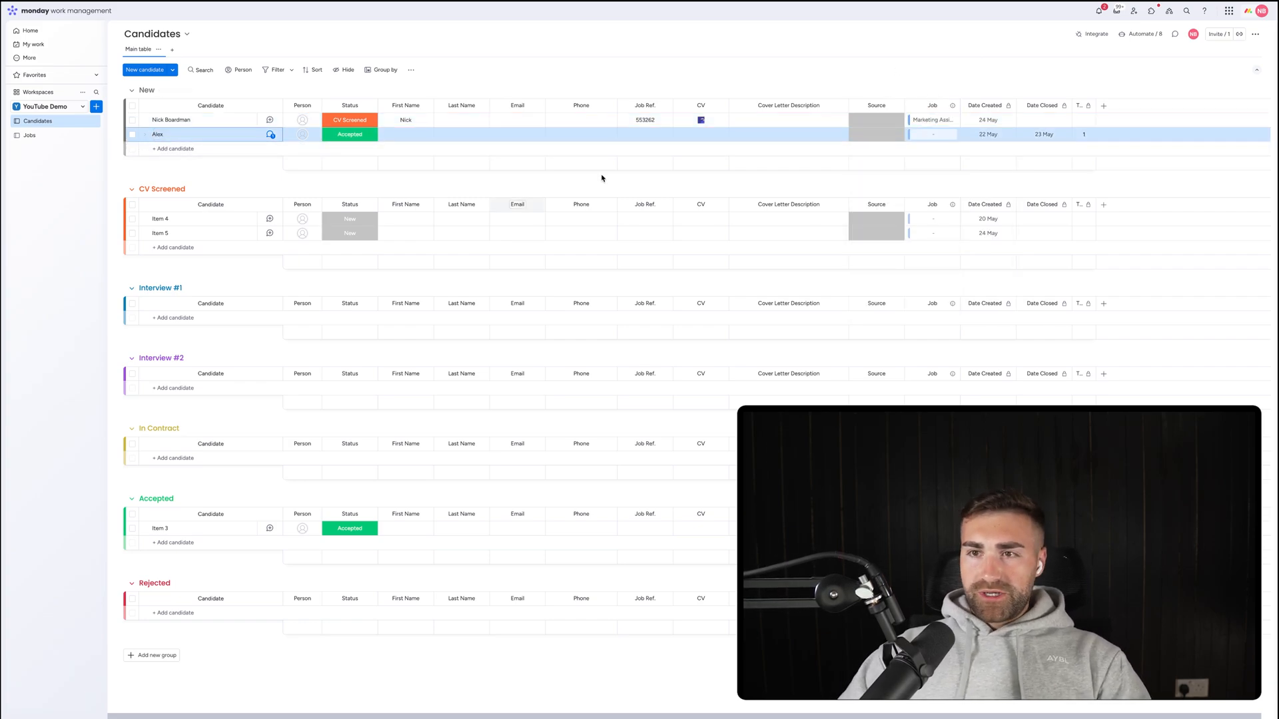
left_click(923, 138)
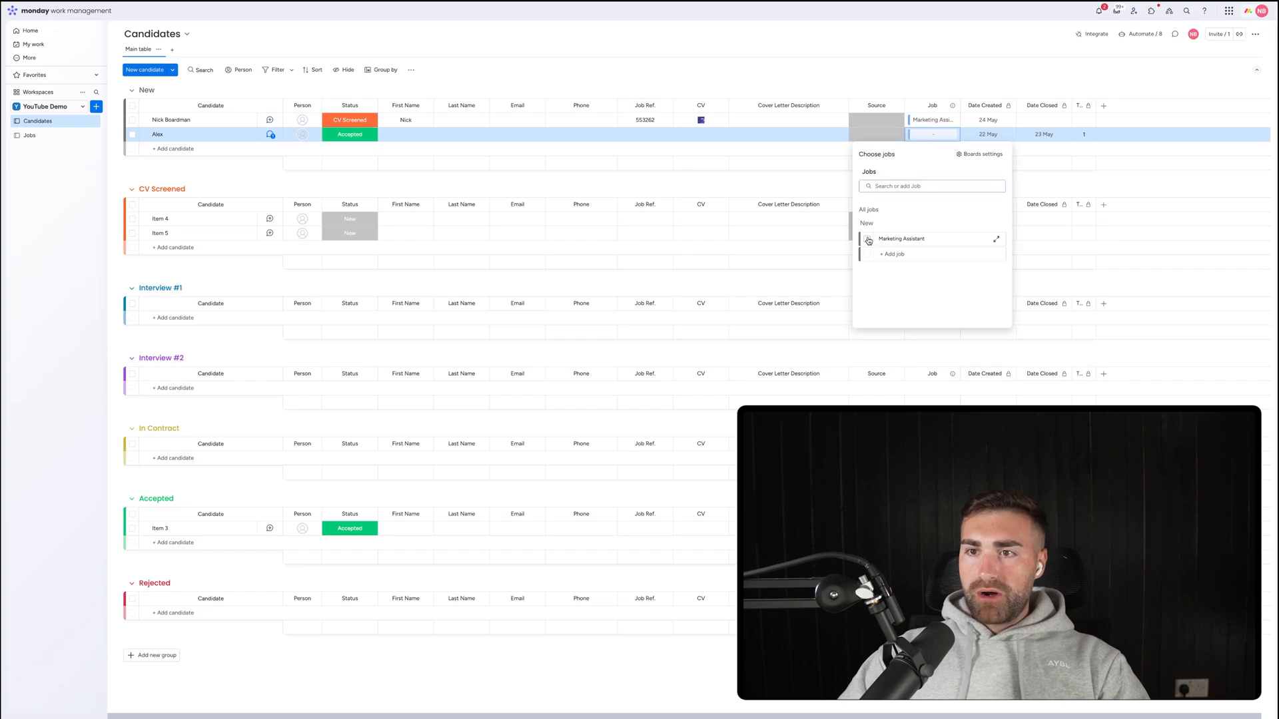
left_click(869, 239)
key("Escape")
left_click_drag(960, 106, 992, 107)
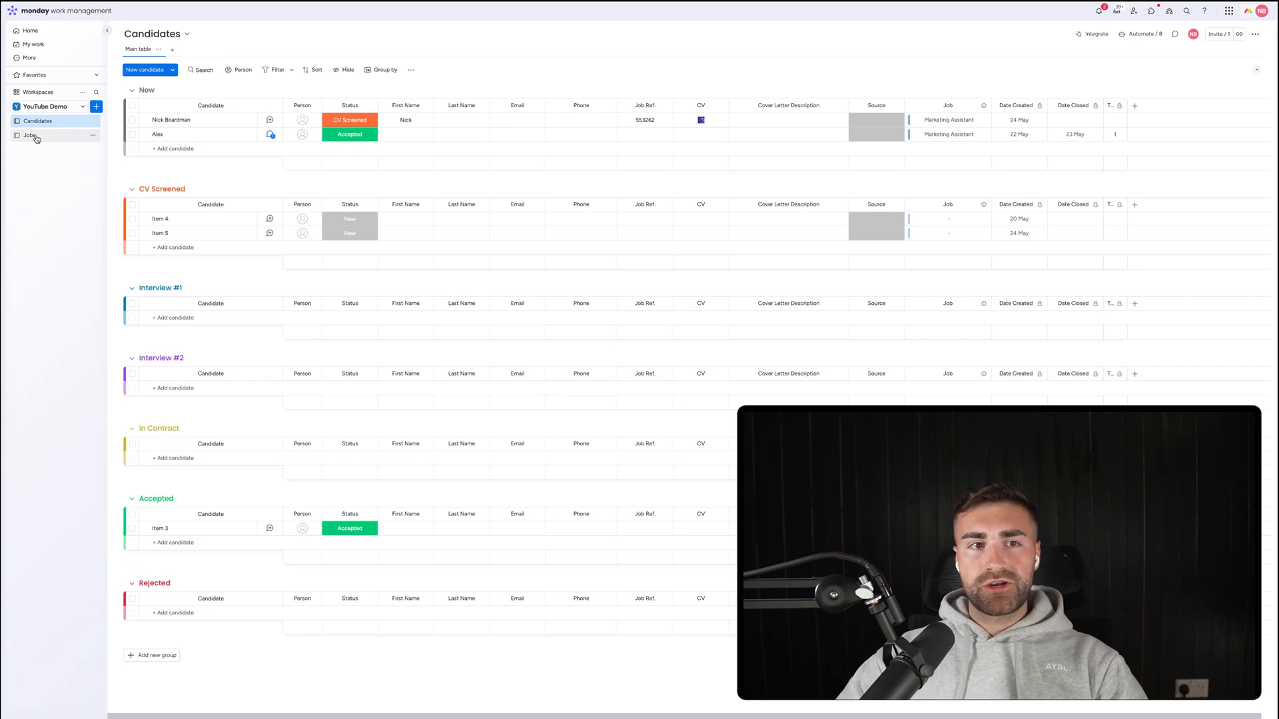
From the Candidates automations, search 'where' and pick the connect-matching-item template.
left_click(1133, 37)
left_click(609, 29)
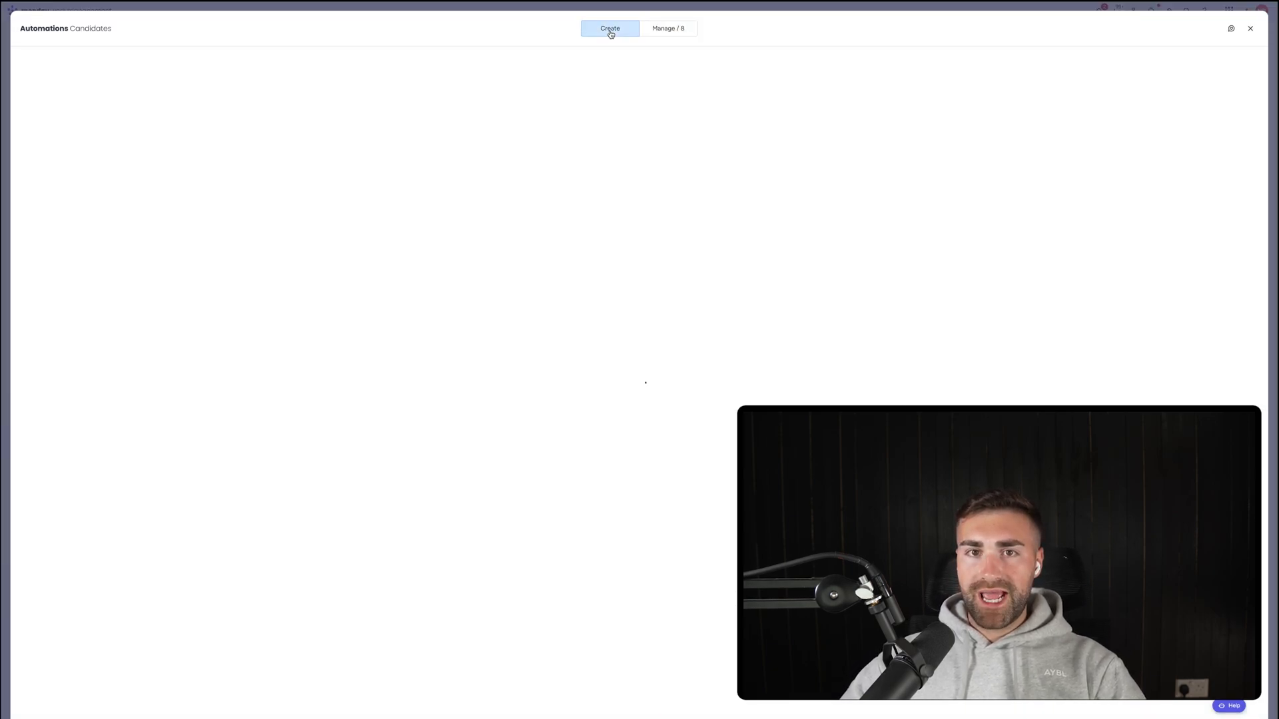
type("where")
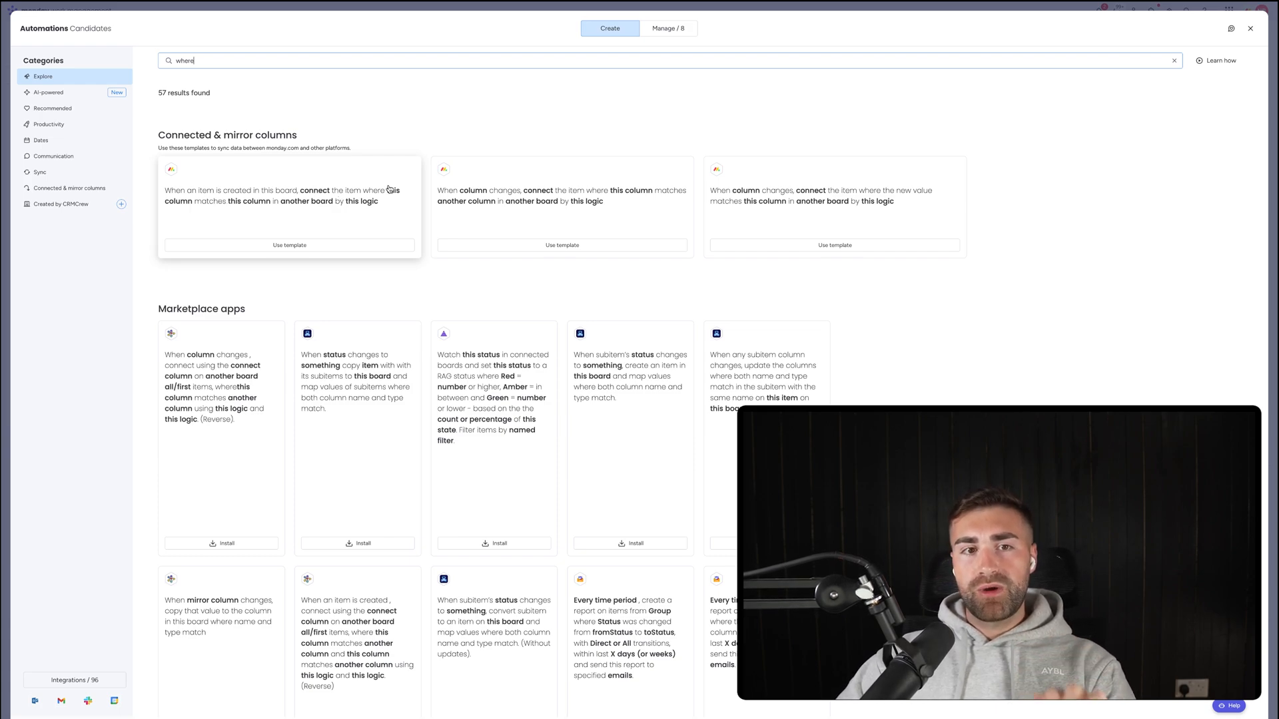
left_click(306, 216)
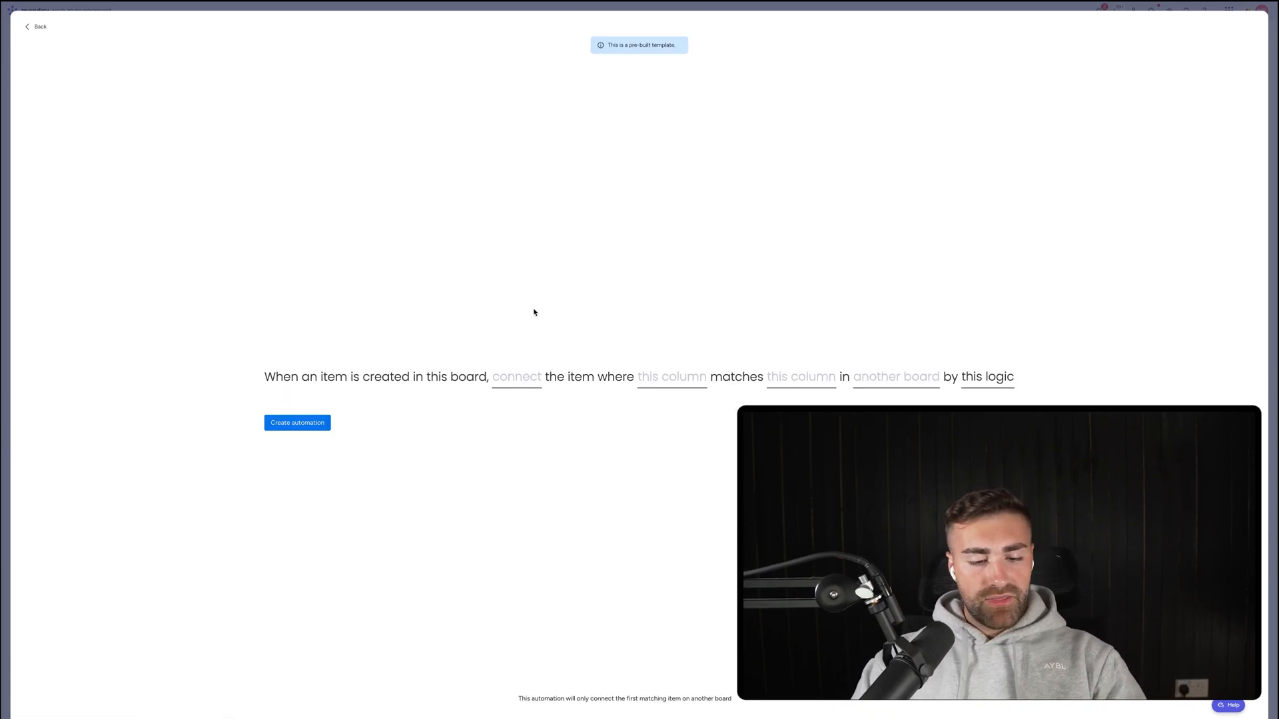
Match candidate Job Ref. to Jobs' Job Ref., connect into the Job column, and save.
left_click(890, 376)
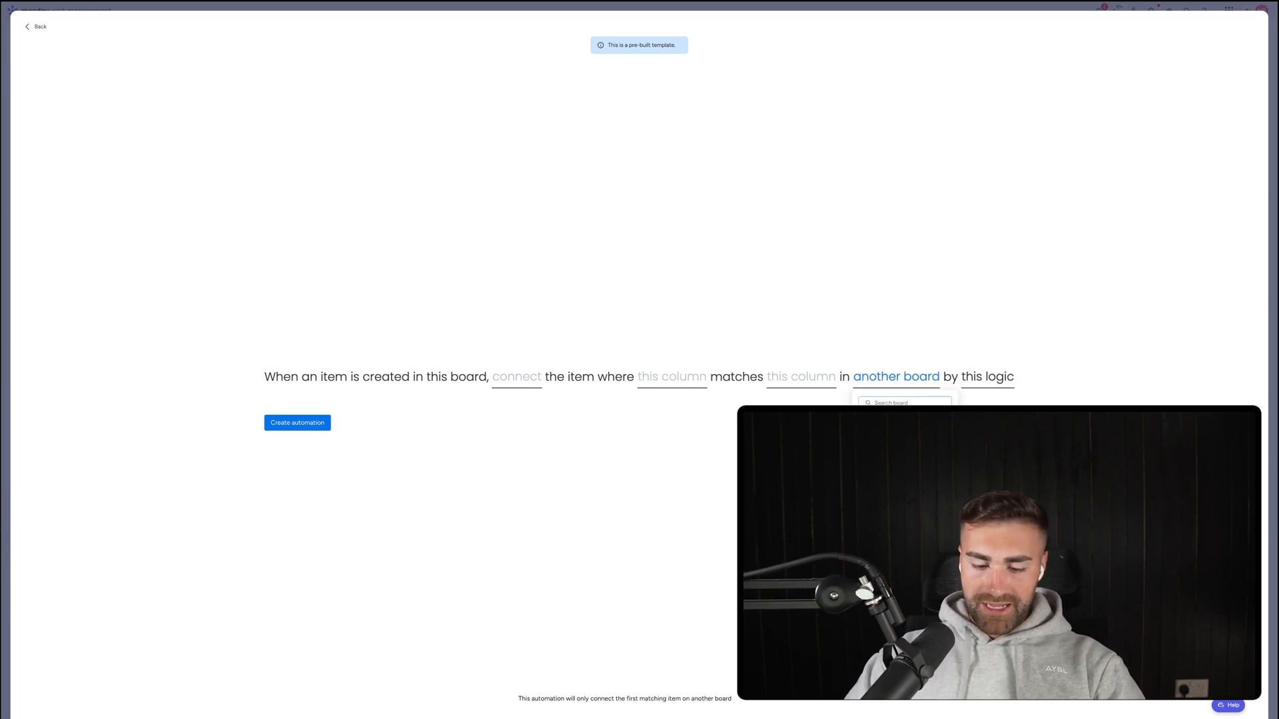
type("jobs")
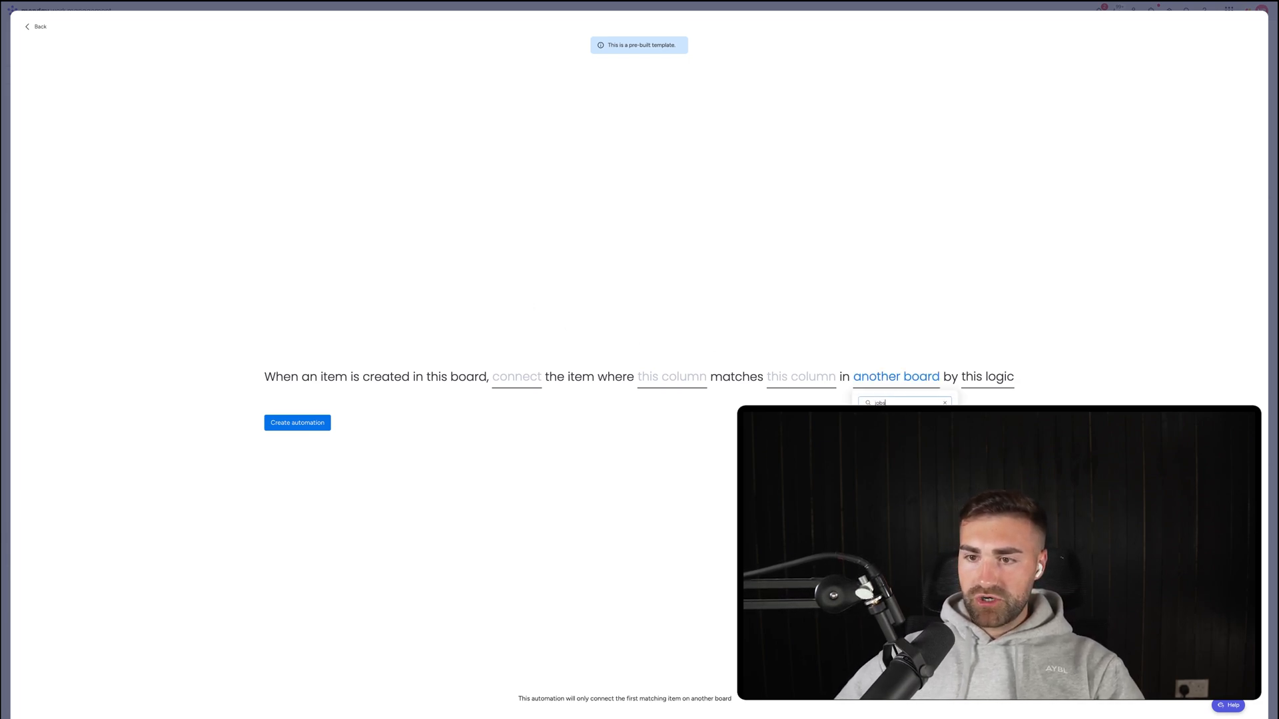
key("Return")
left_click(850, 384)
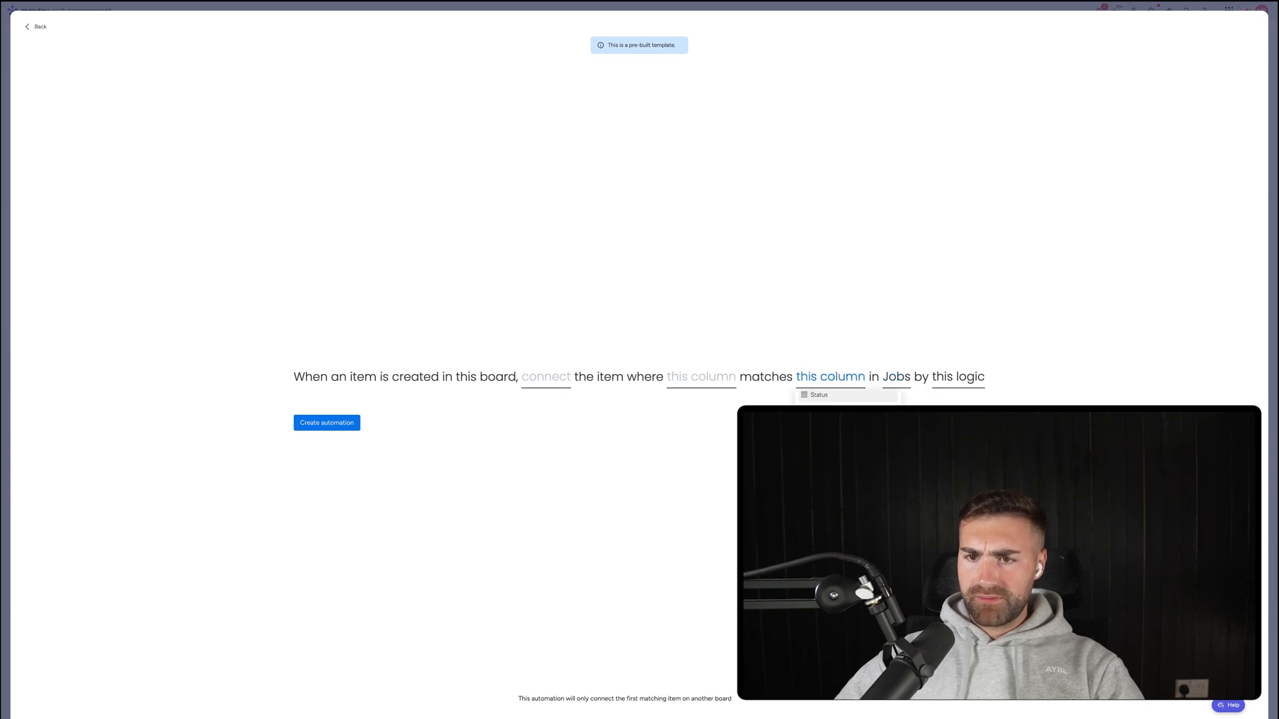
left_click(829, 415)
left_click(720, 387)
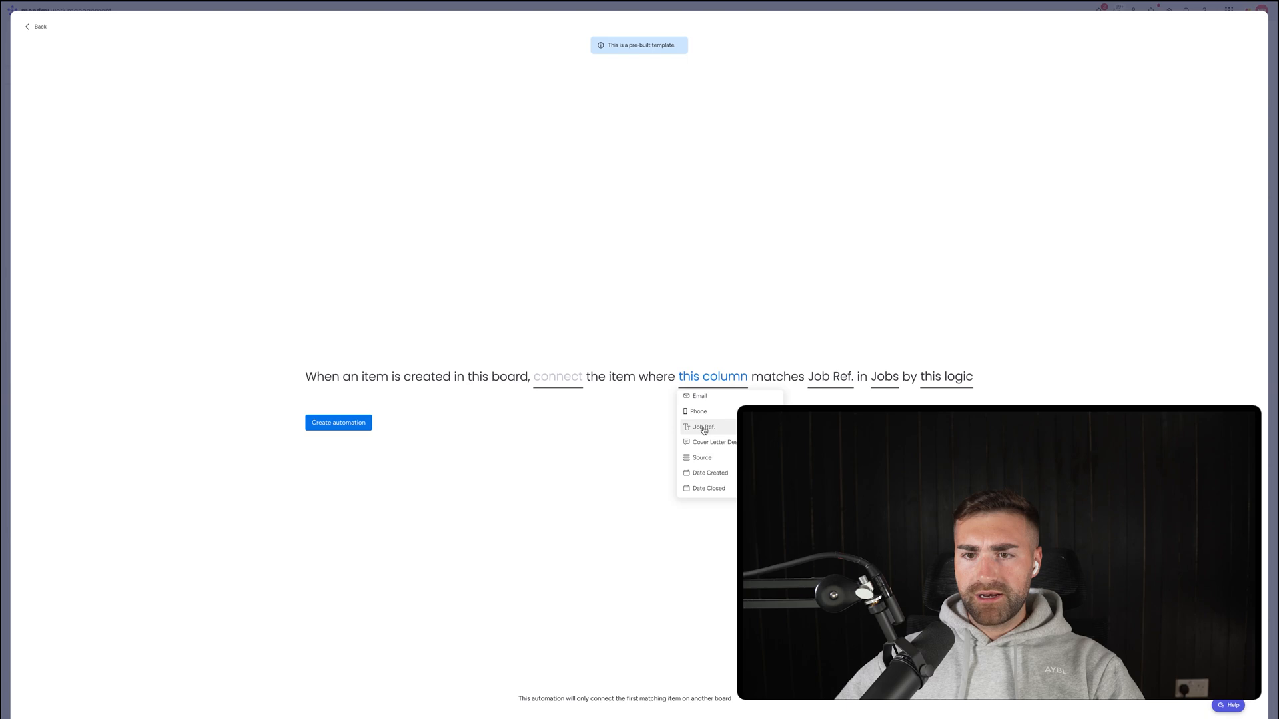
left_click(704, 428)
left_click(570, 378)
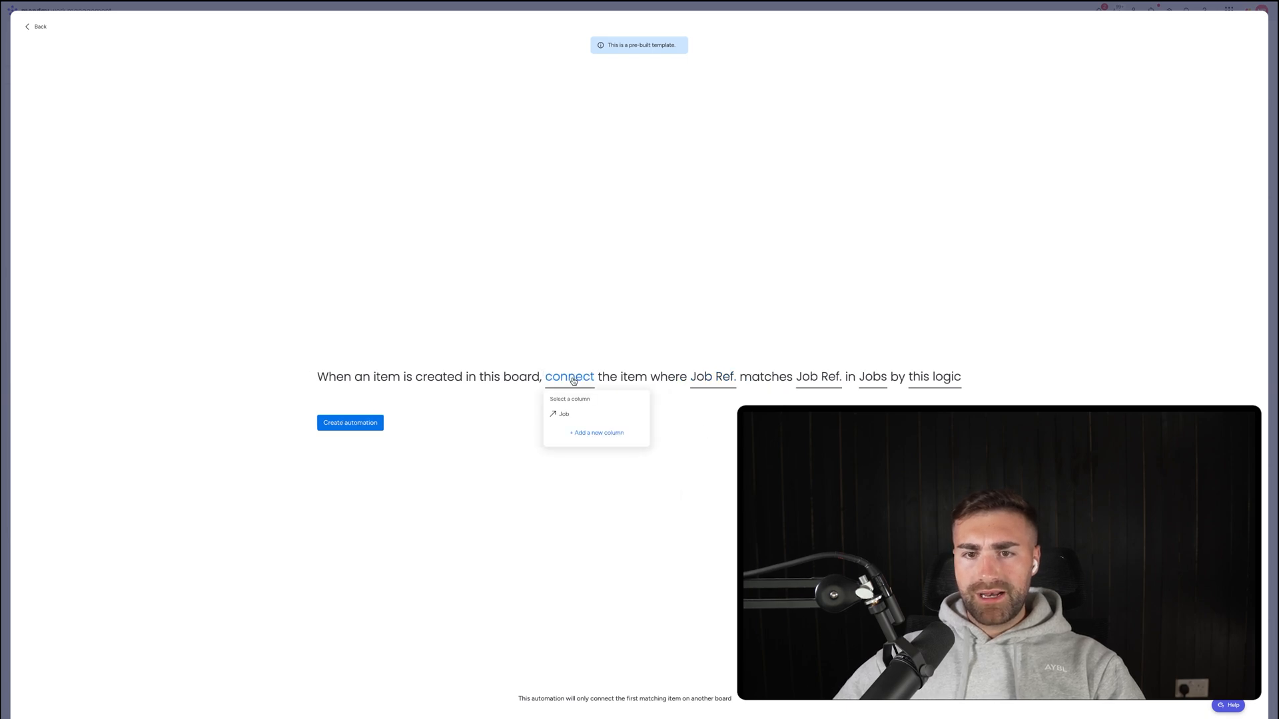
left_click(572, 417)
left_click(365, 427)
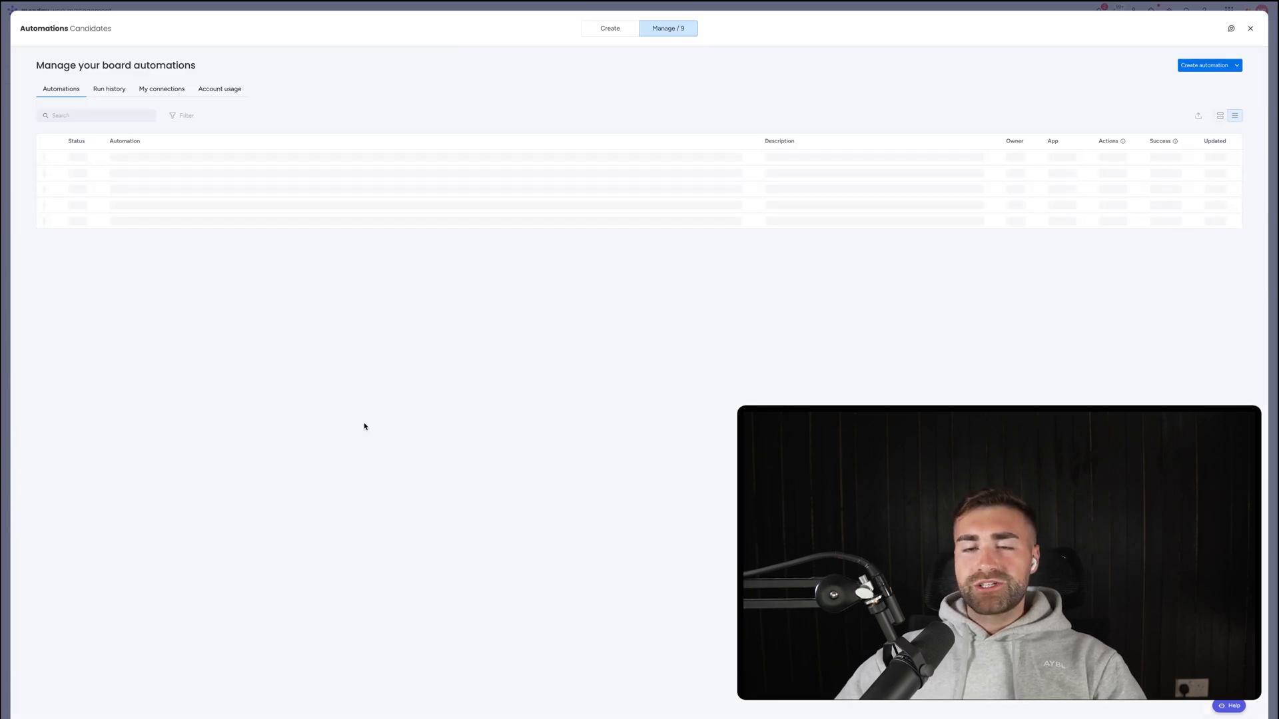
key("Escape")
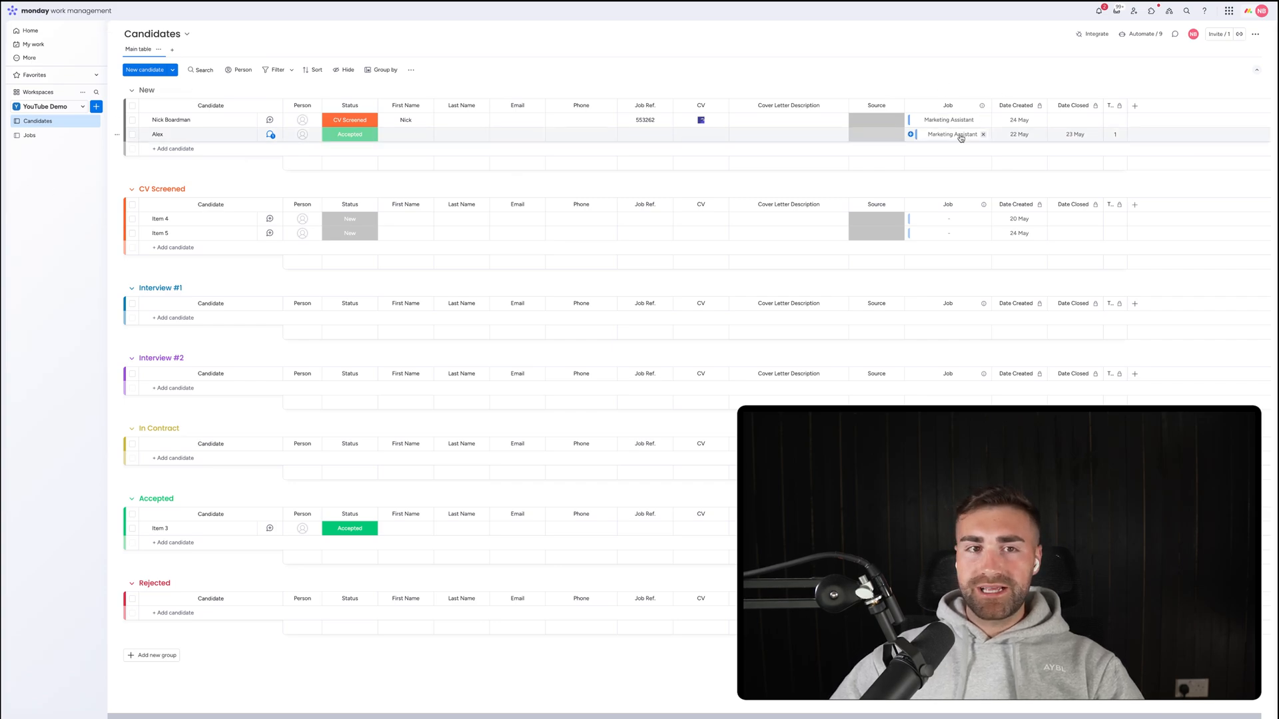
Widen the Jobs board's Candidates column to show linked names, then return to Candidates.
left_click(30, 135)
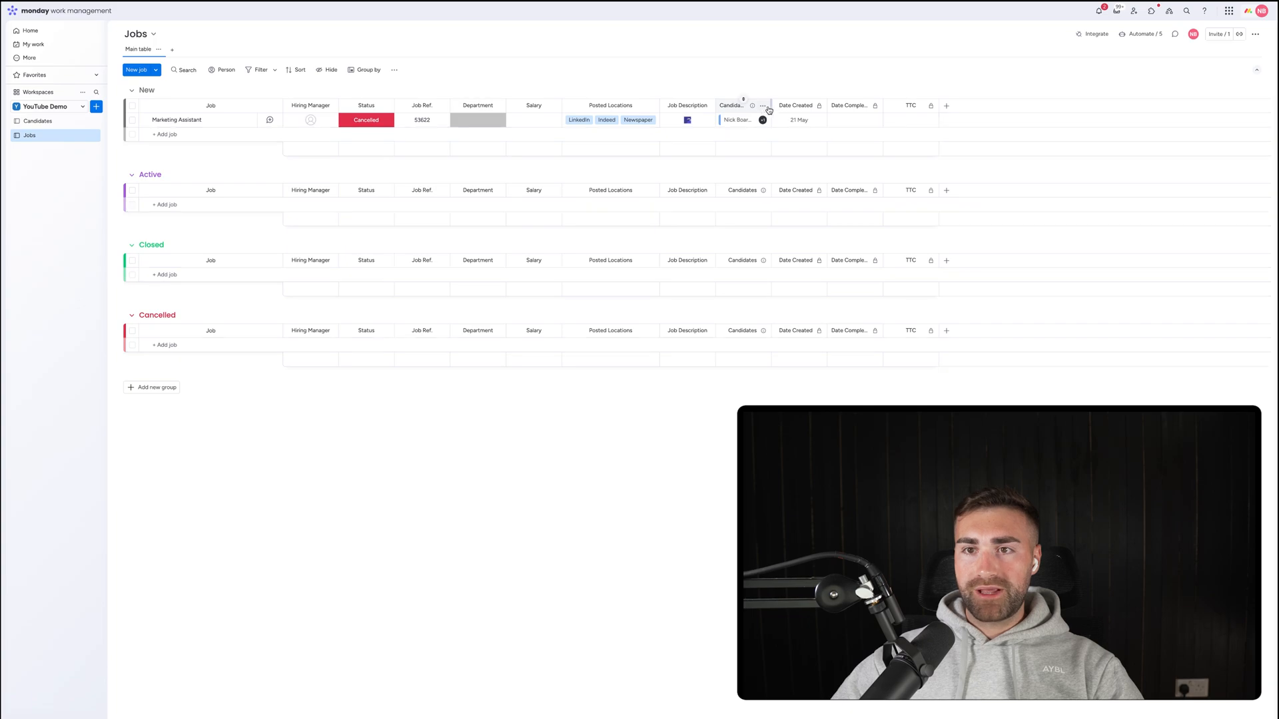
left_click_drag(771, 106, 819, 105)
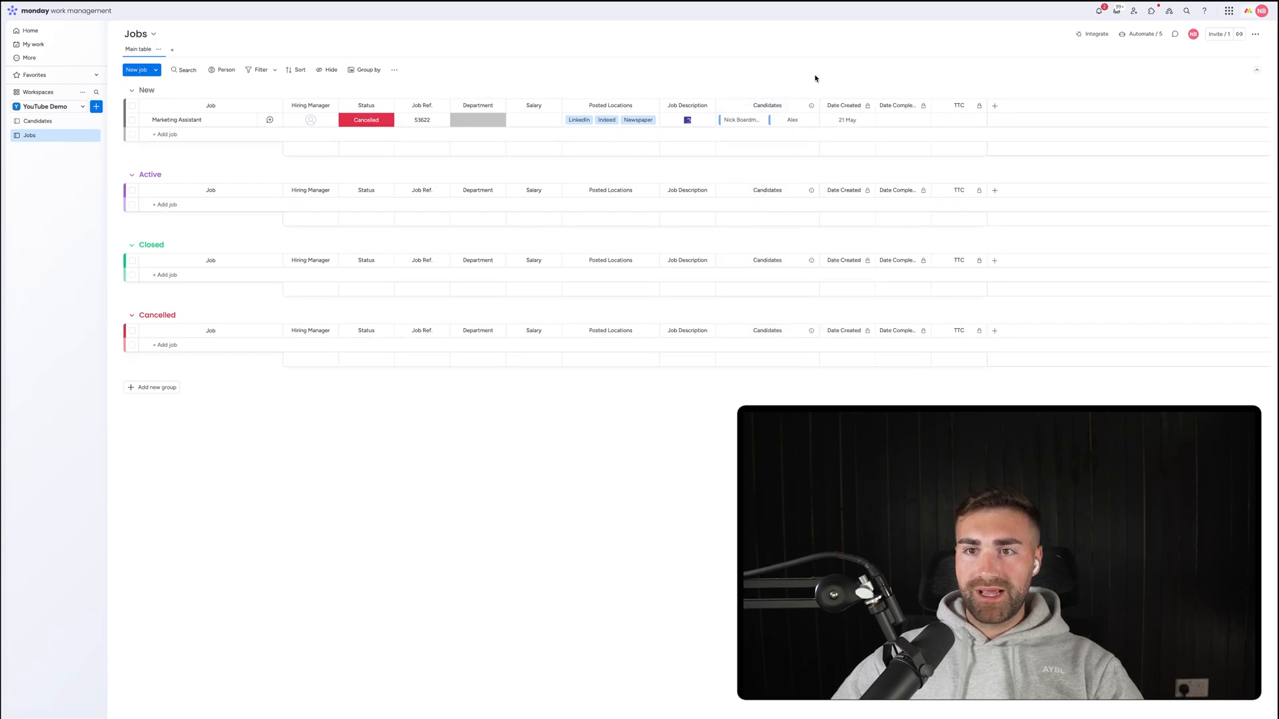
left_click(41, 123)
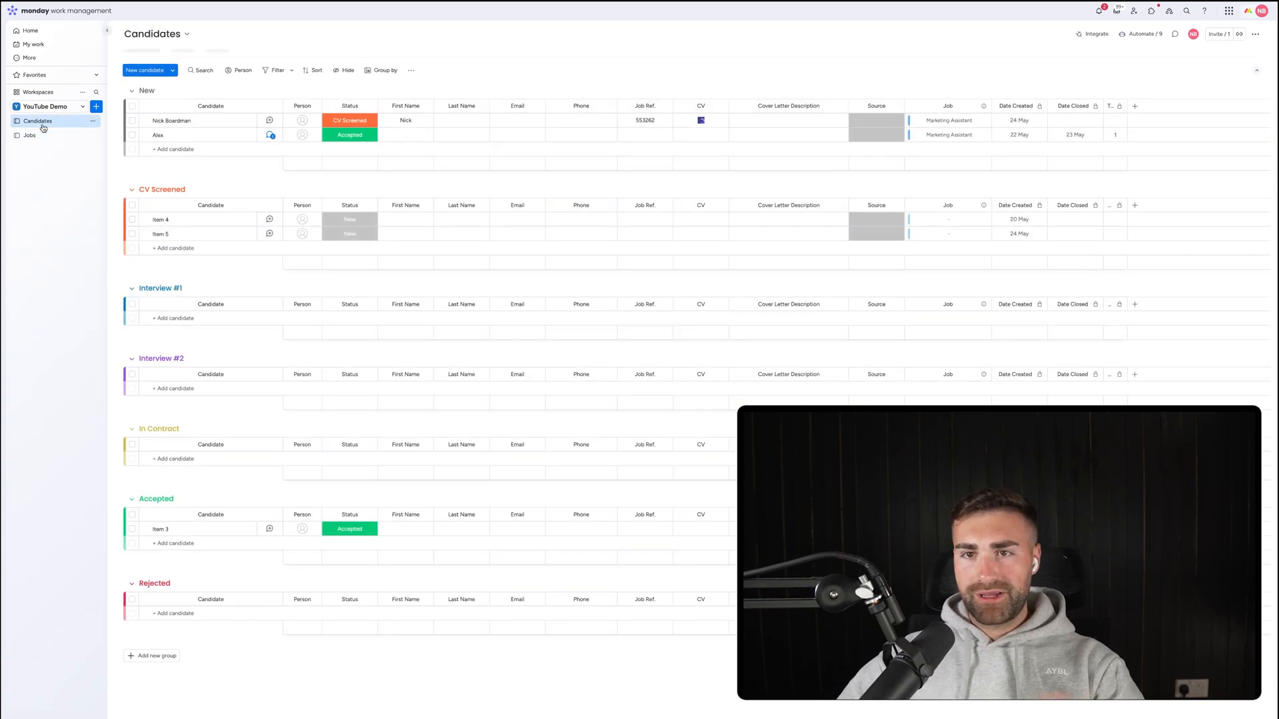
left_click(37, 135)
Inspect the second candidate's status choices without changing anything.
left_click(39, 119)
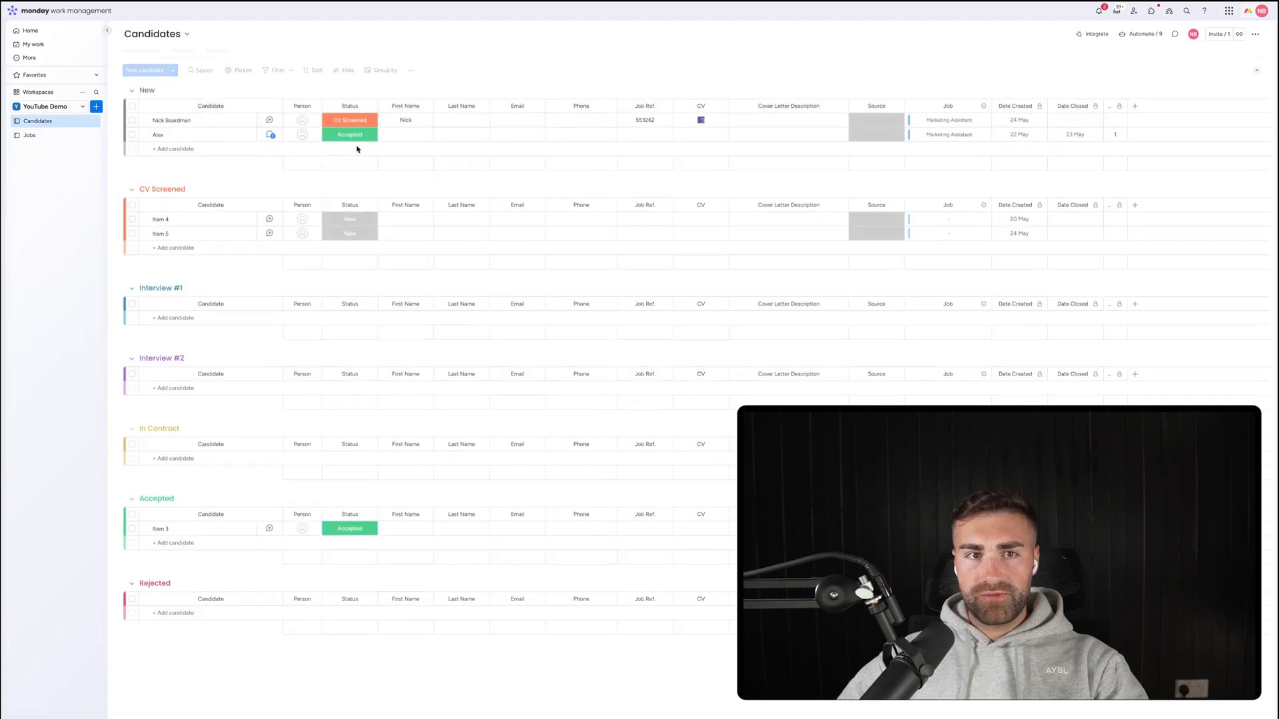
left_click(356, 135)
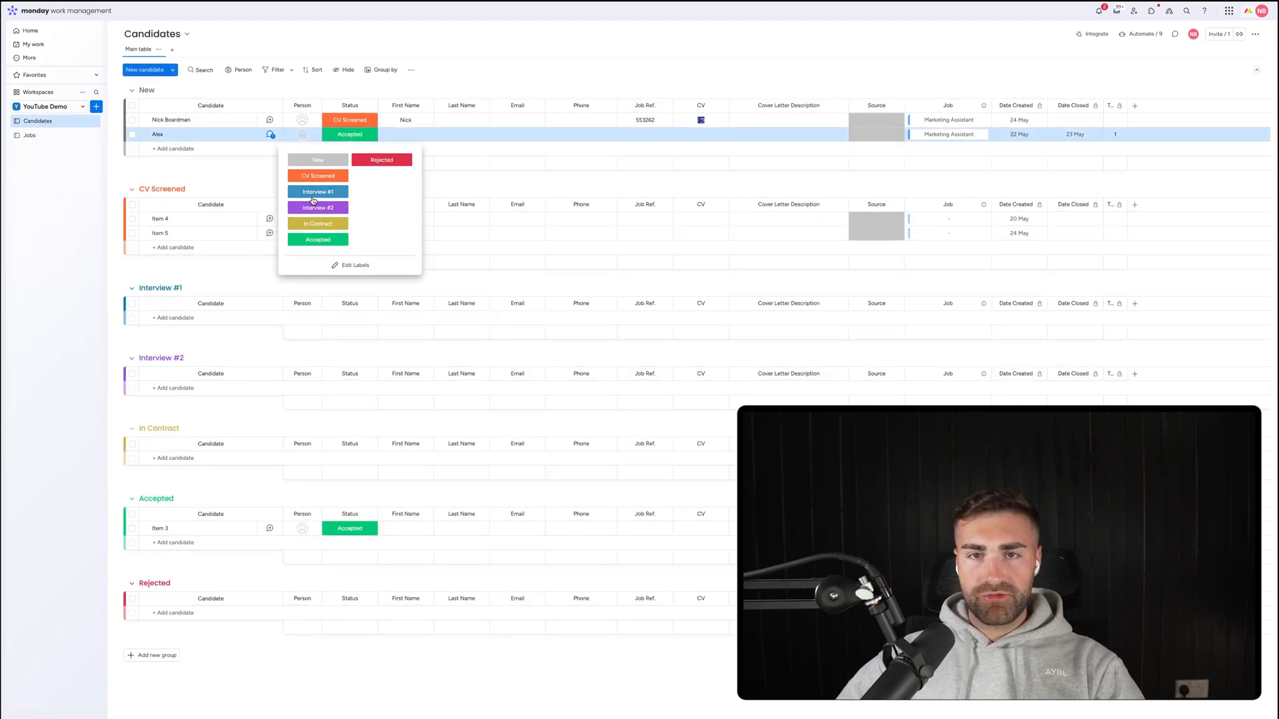
left_click(575, 78)
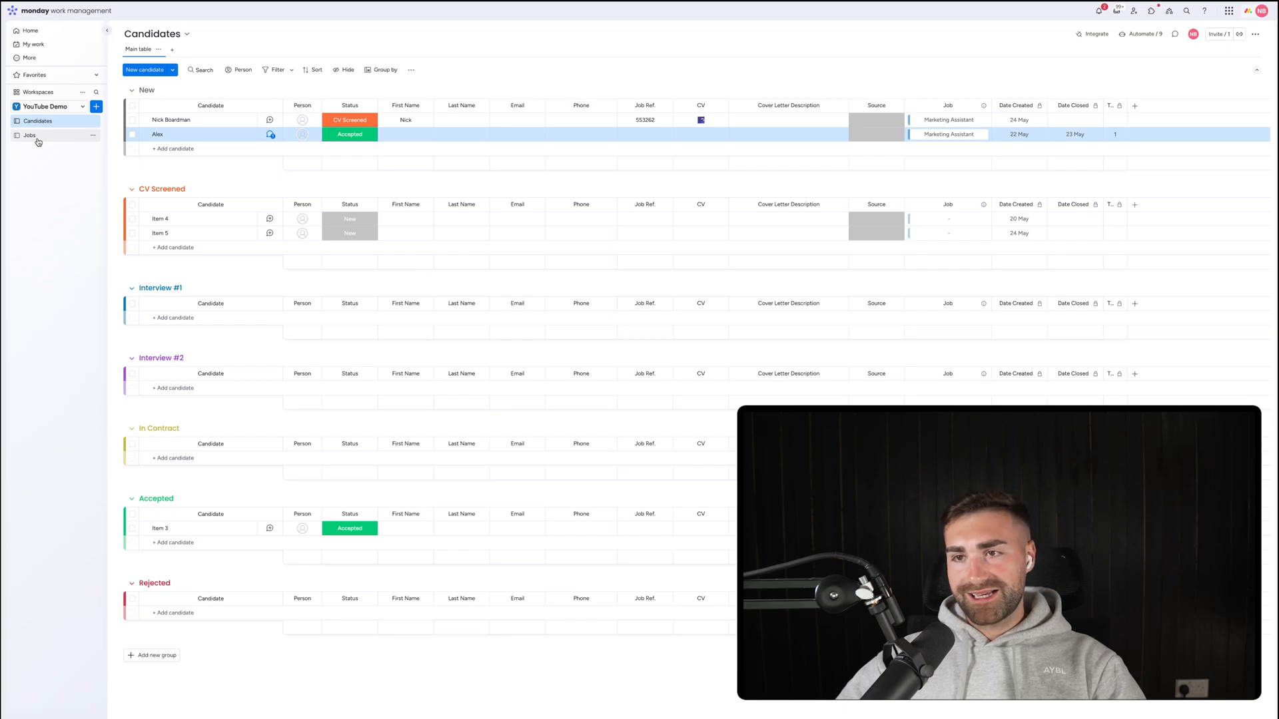
Revisit the Jobs board, come back to Candidates, and open the Job column's menu.
left_click(38, 140)
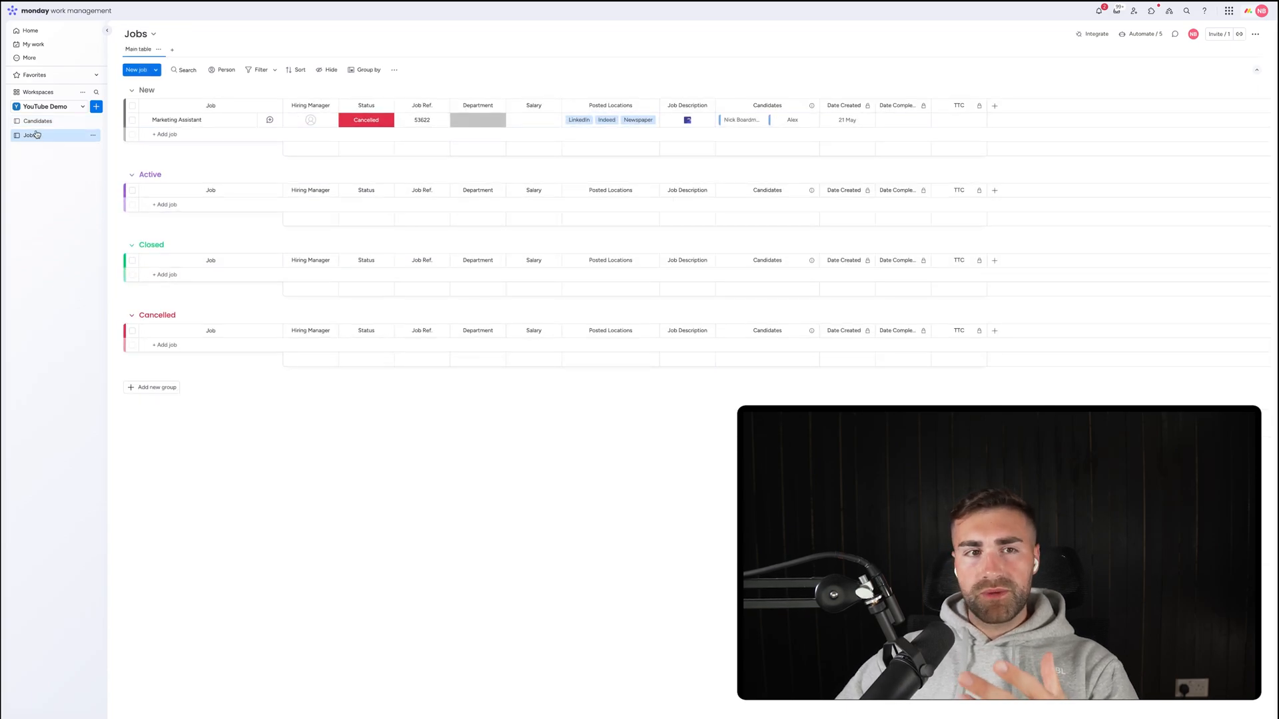
left_click(38, 123)
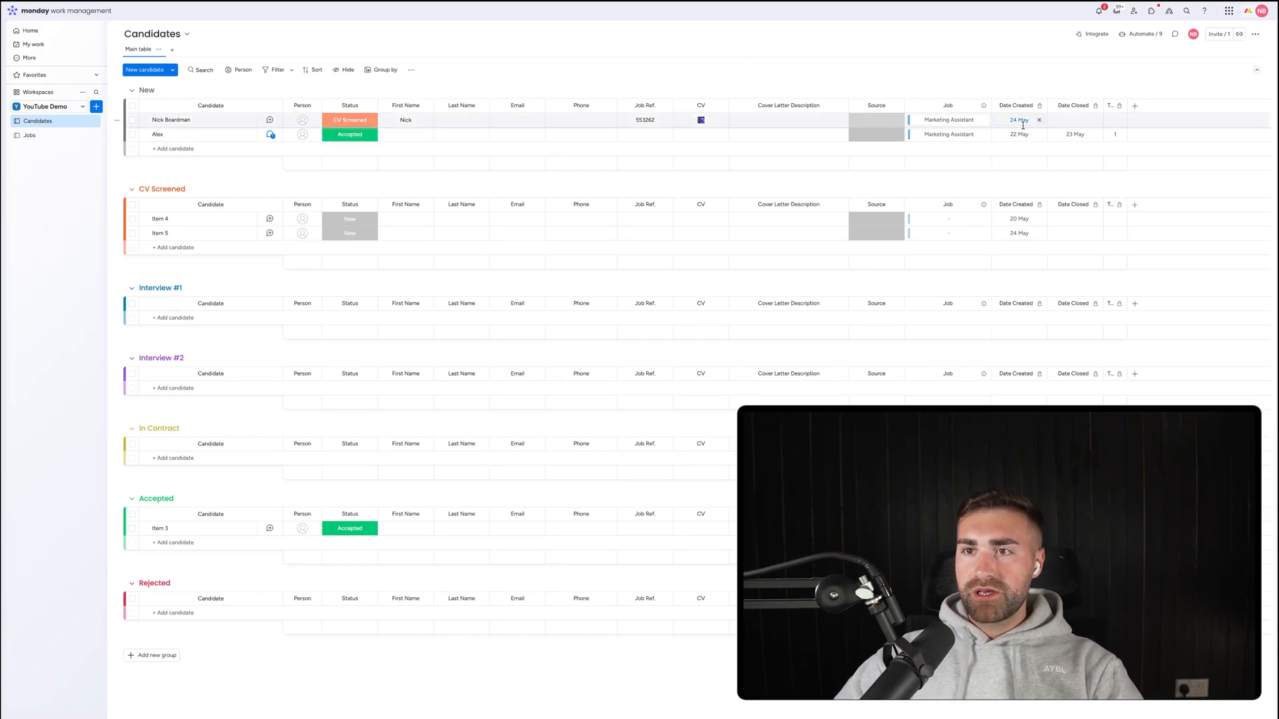
left_click(983, 106)
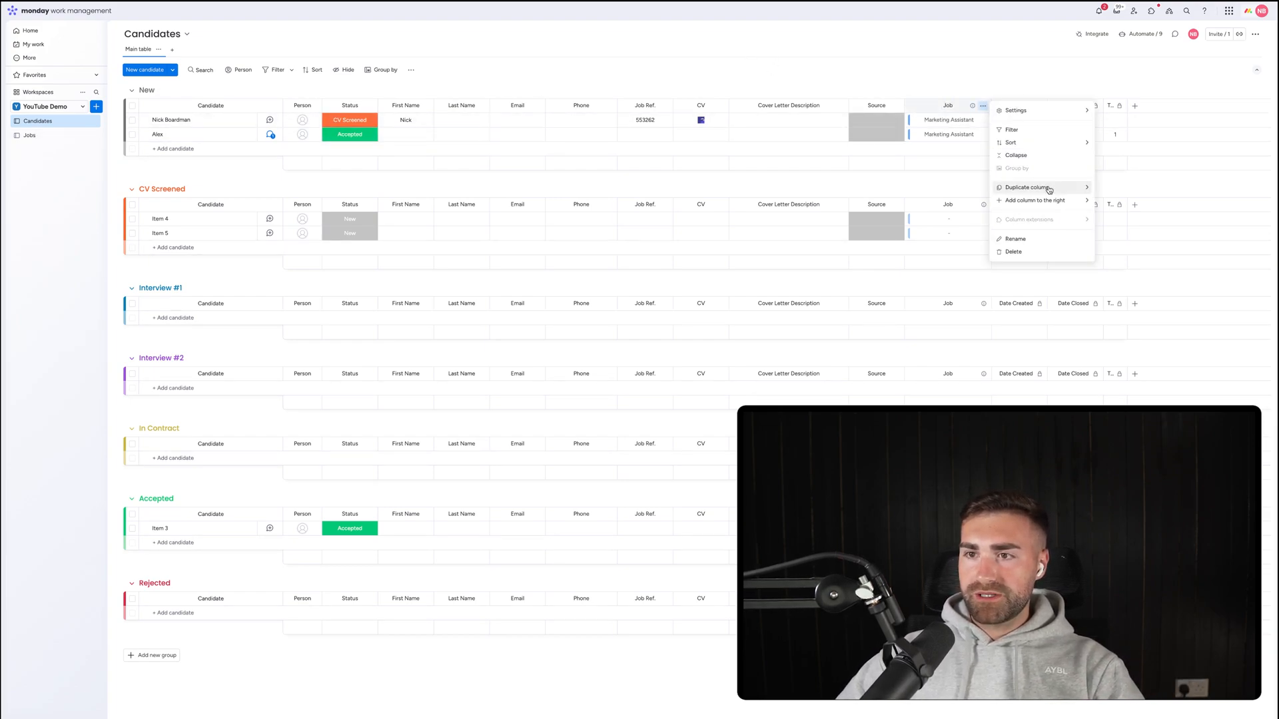
Add a Hiring Manager mirror column showing Jobs' Hiring Manager through the Job connection.
mouse_move(1036, 202)
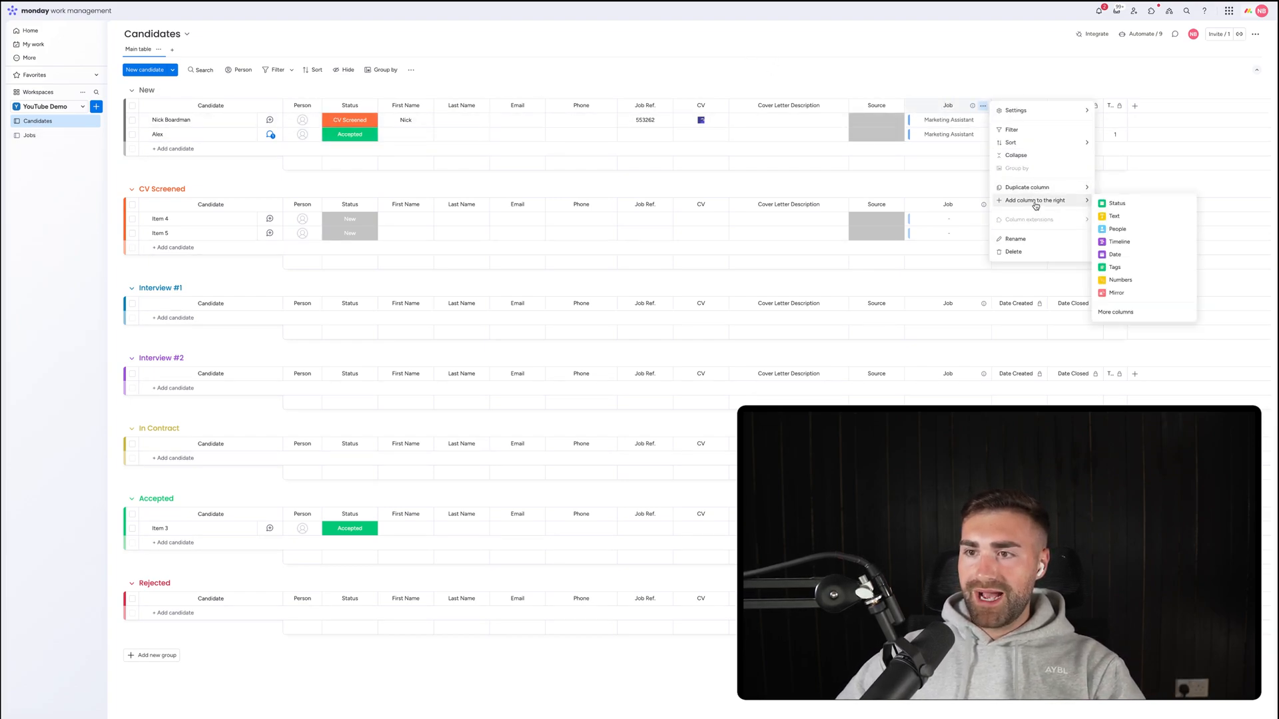
left_click(1115, 311)
type("mirror")
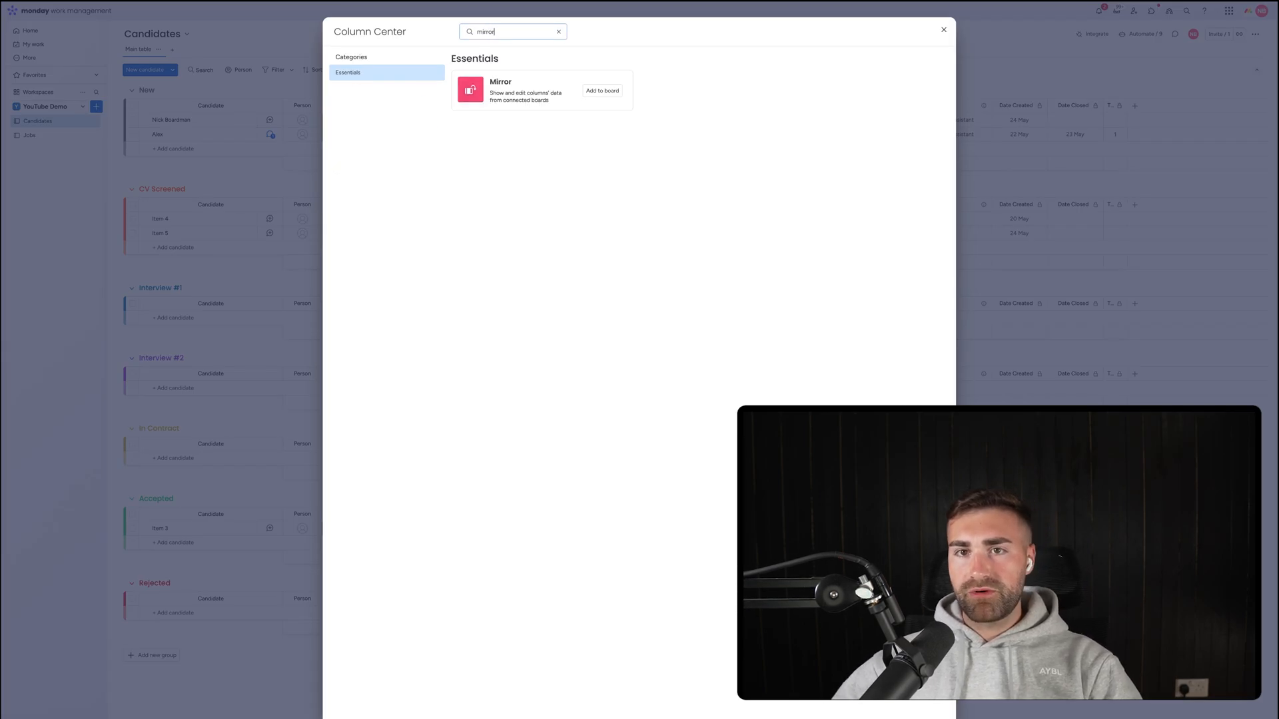
left_click(602, 91)
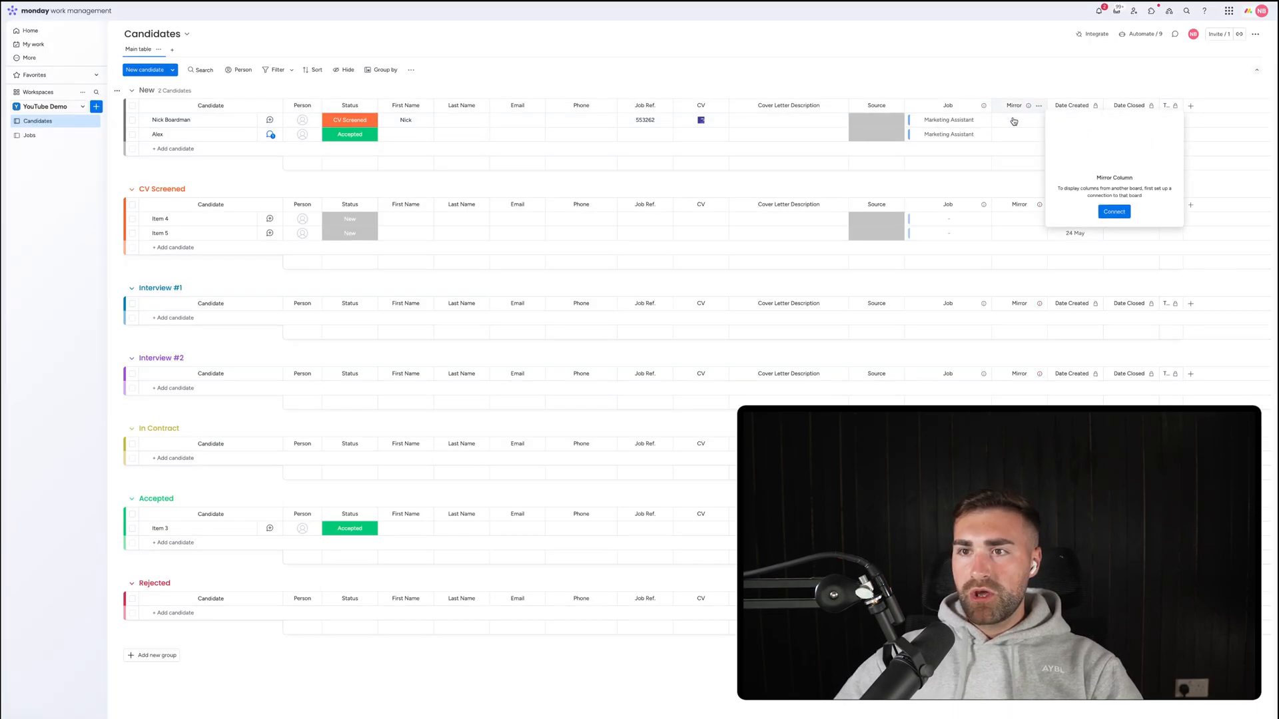
left_click(1113, 224)
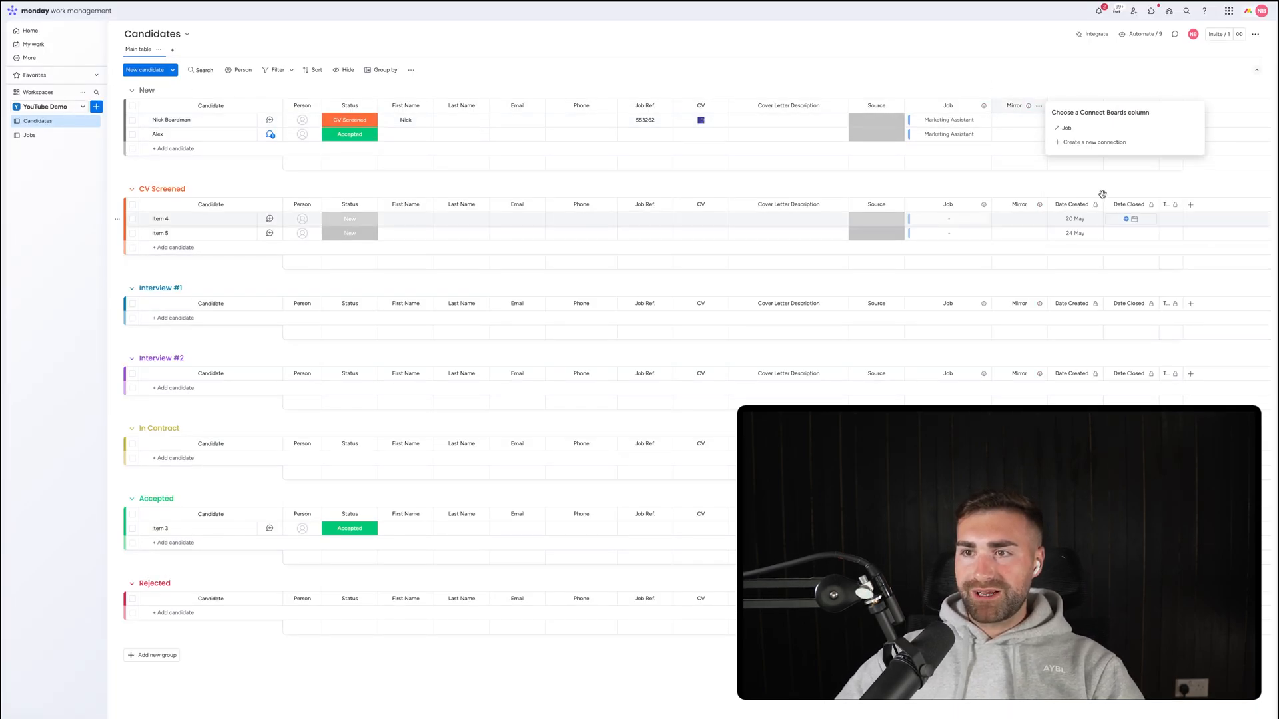
left_click(1067, 129)
left_click(1078, 163)
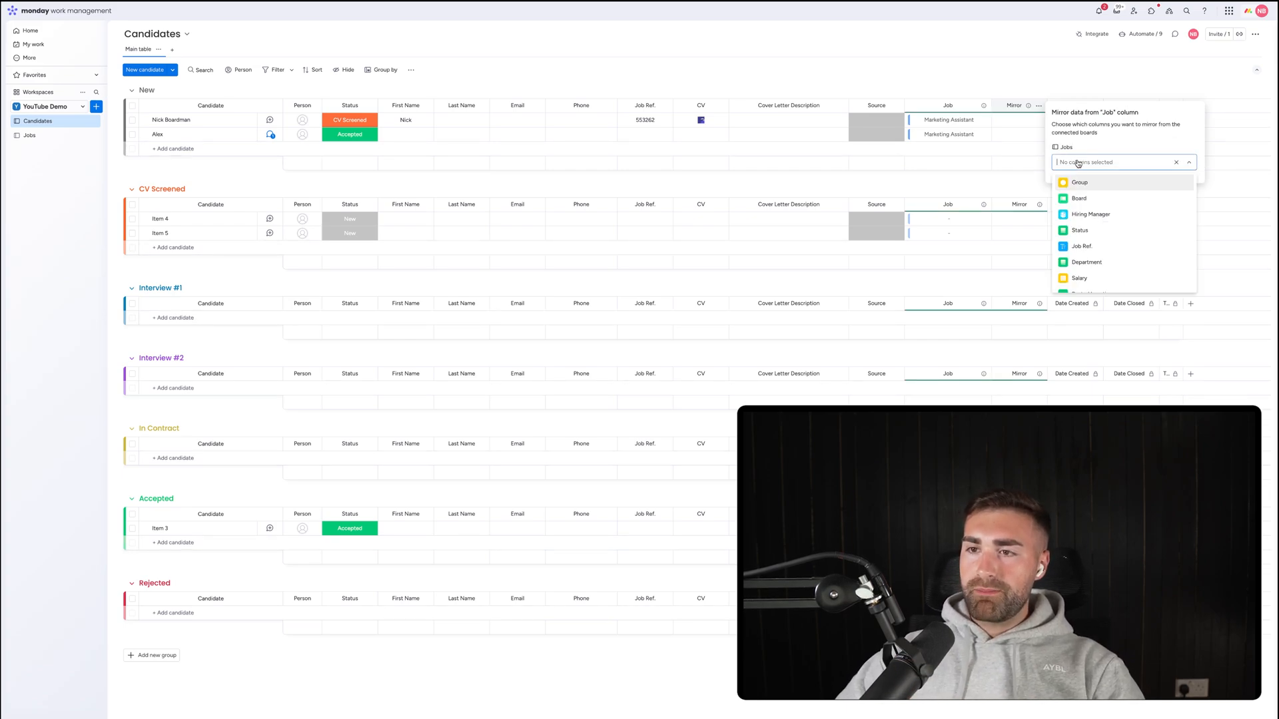
left_click(1091, 214)
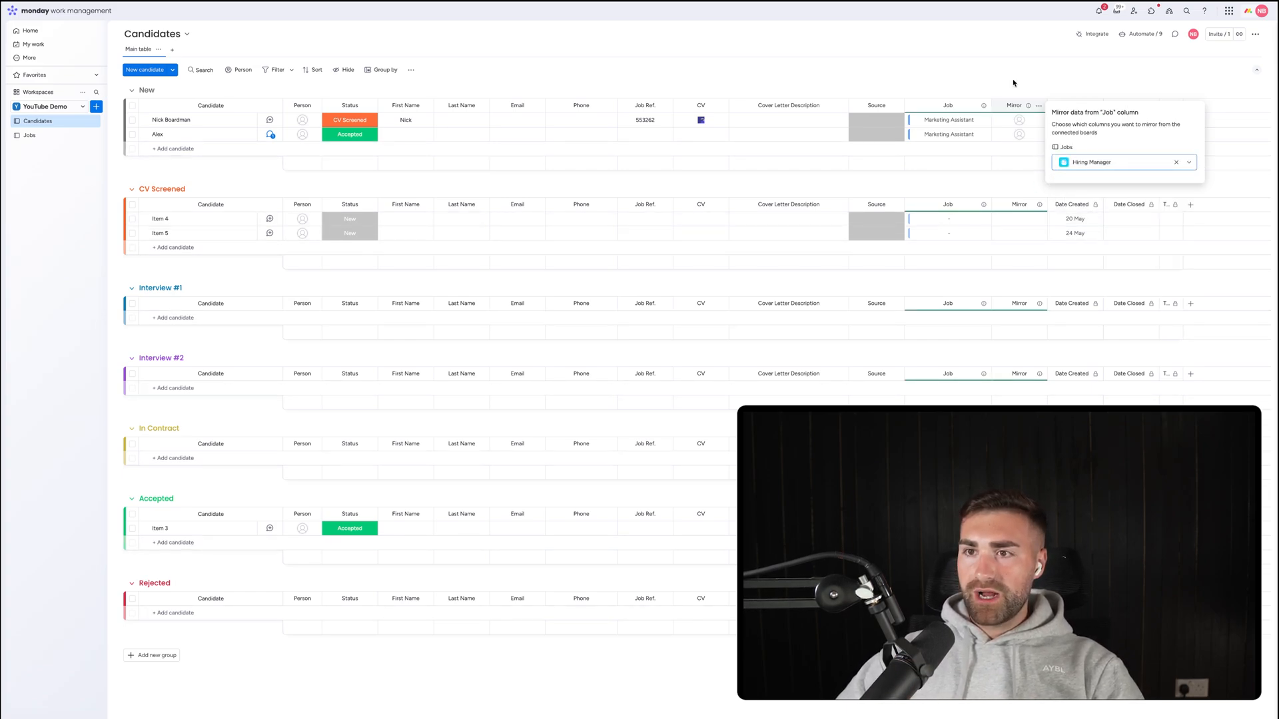
left_click(1013, 108)
left_click(1013, 106)
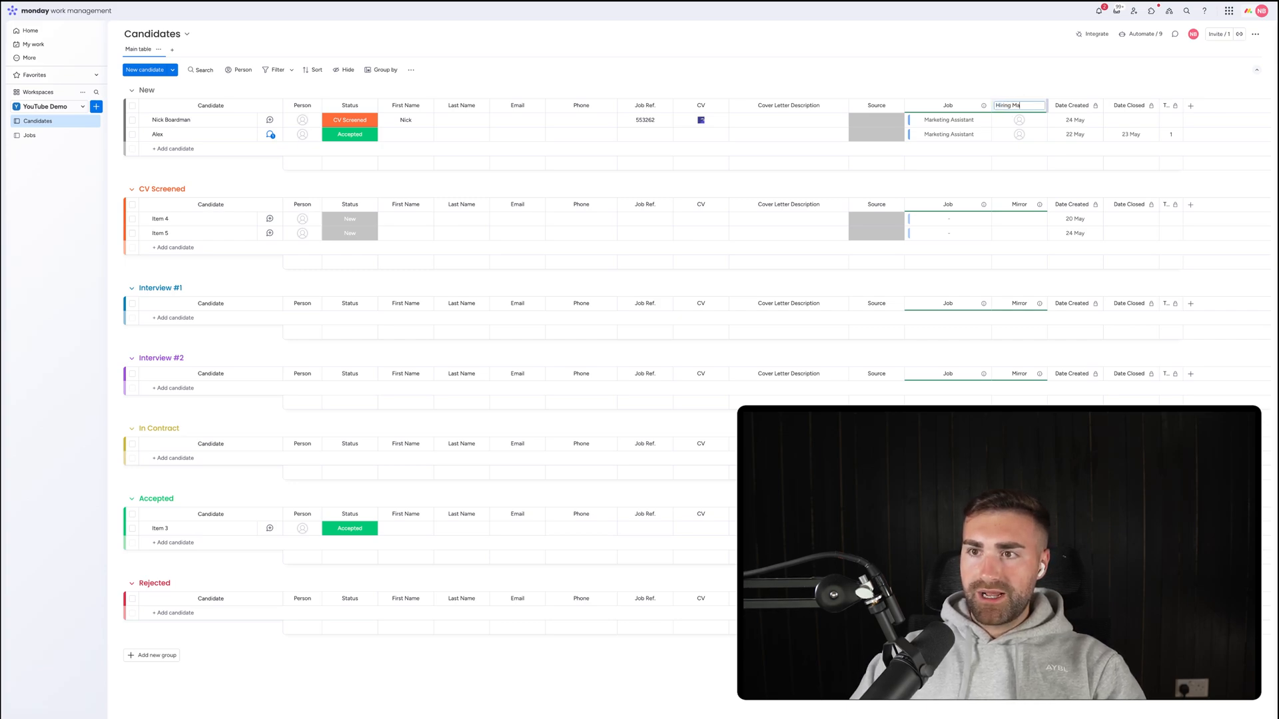
key("Return")
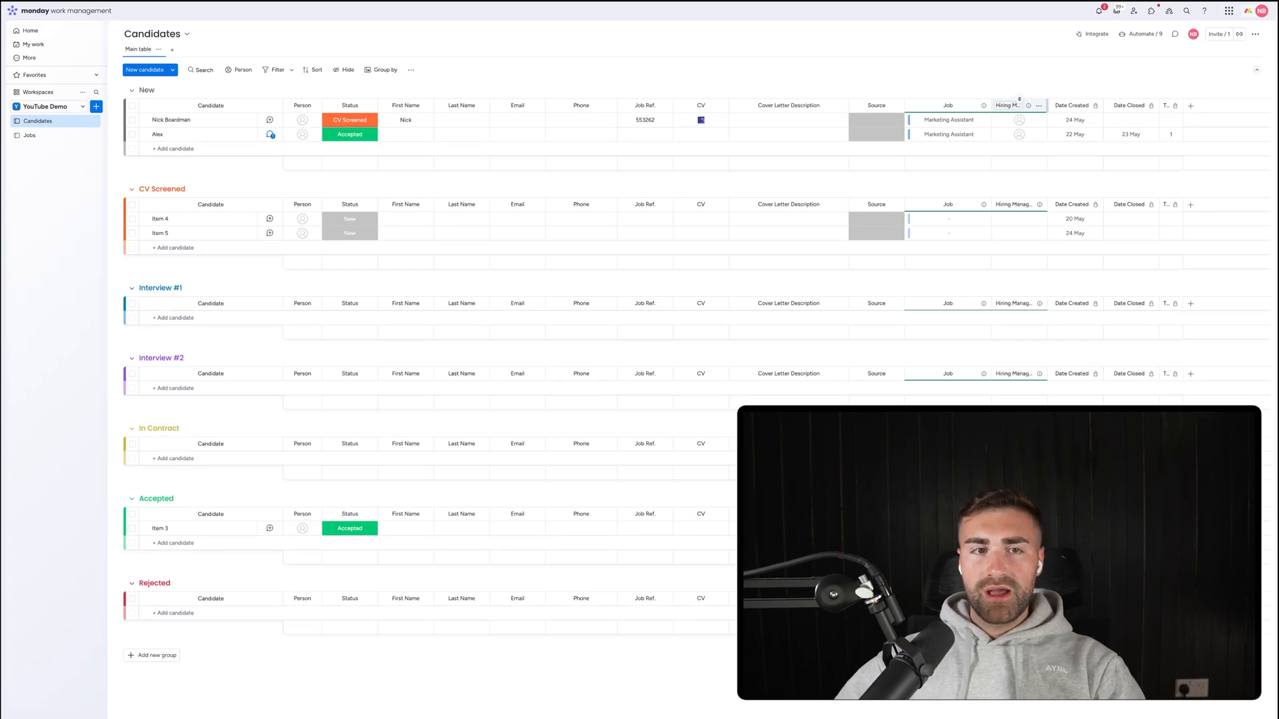
On the Jobs board, assign a hiring manager to the Marketing Assistant job.
left_click(29, 136)
left_click(305, 121)
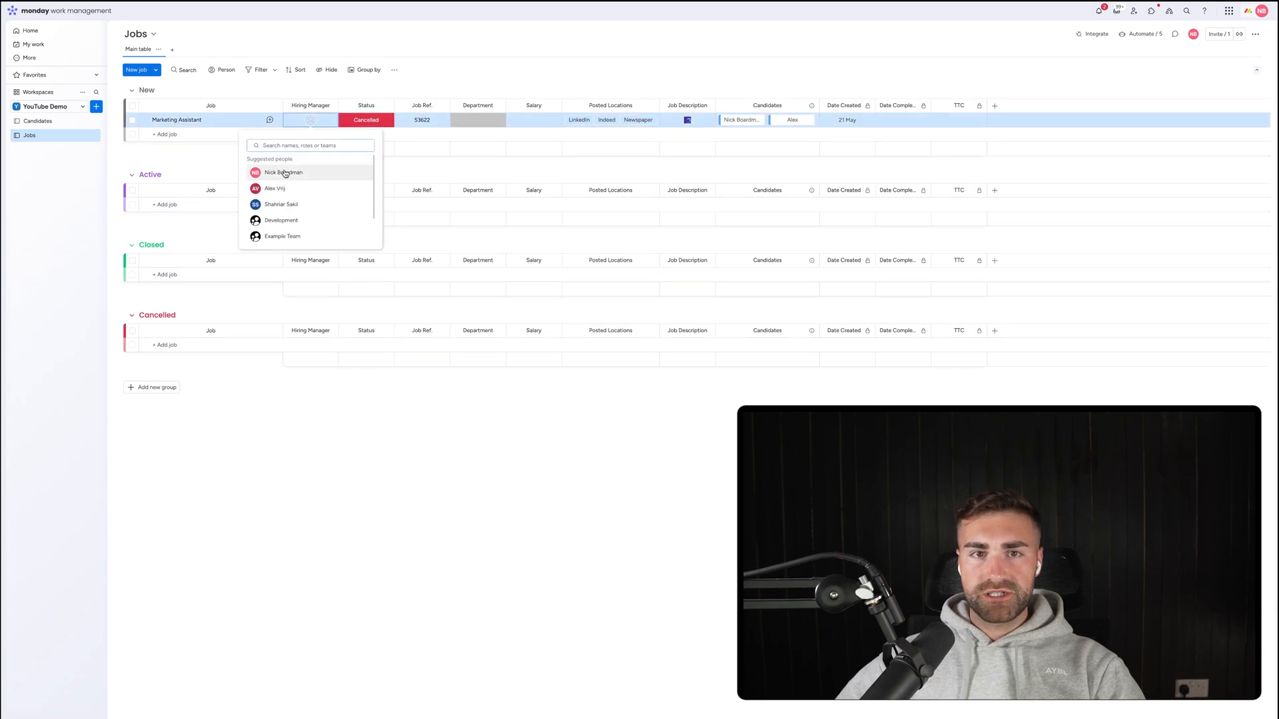
left_click(280, 170)
On Candidates, widen the Hiring Manager column and drag it between Person and Status.
left_click(37, 120)
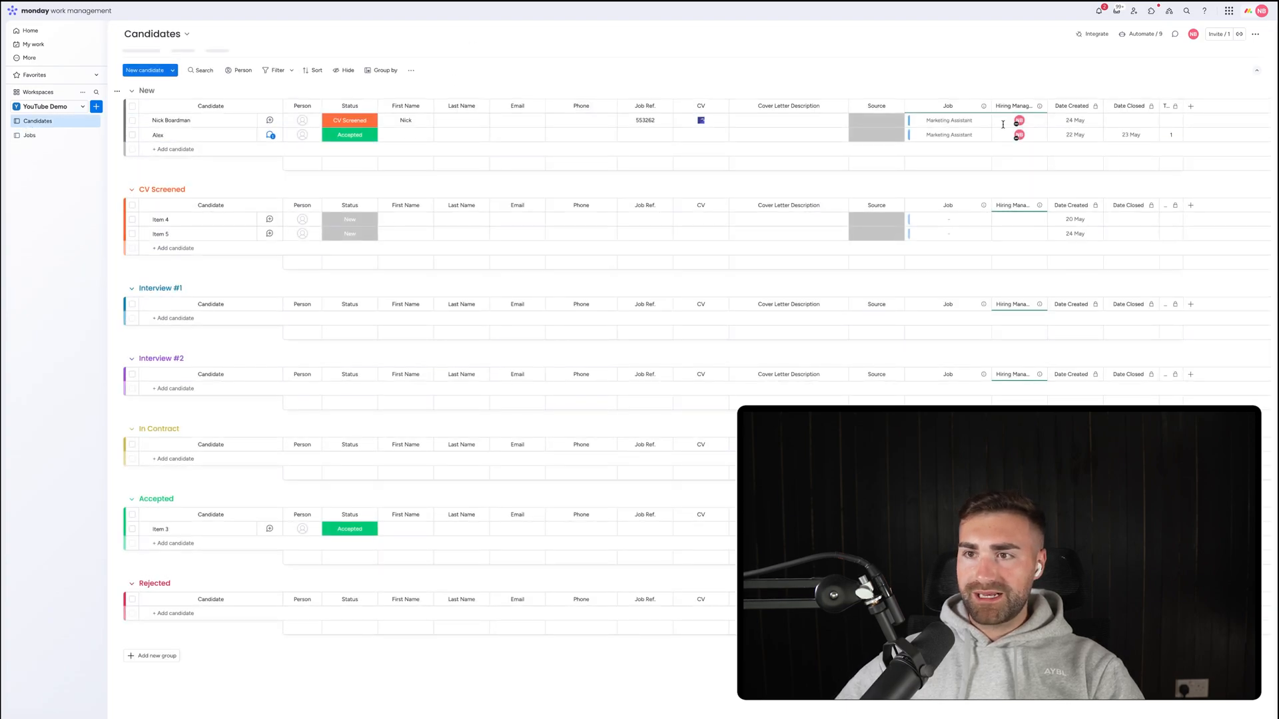
left_click_drag(1047, 106, 1066, 105)
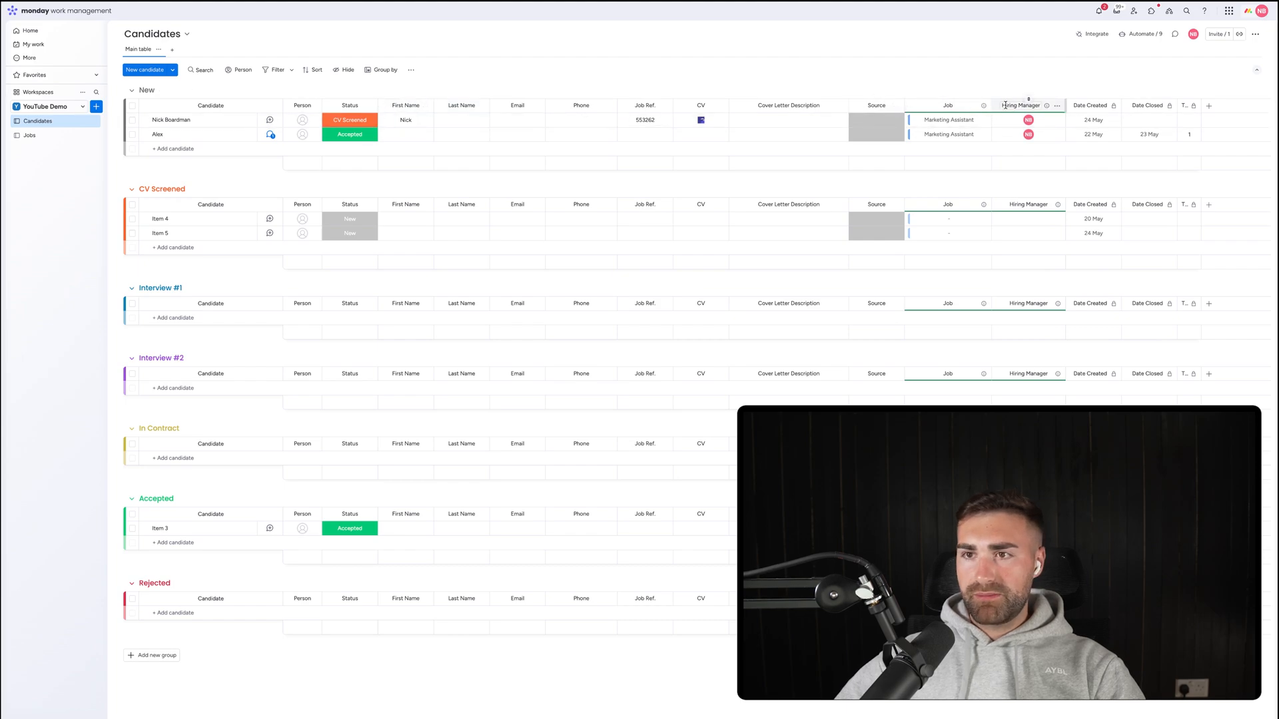
left_click_drag(997, 105, 365, 105)
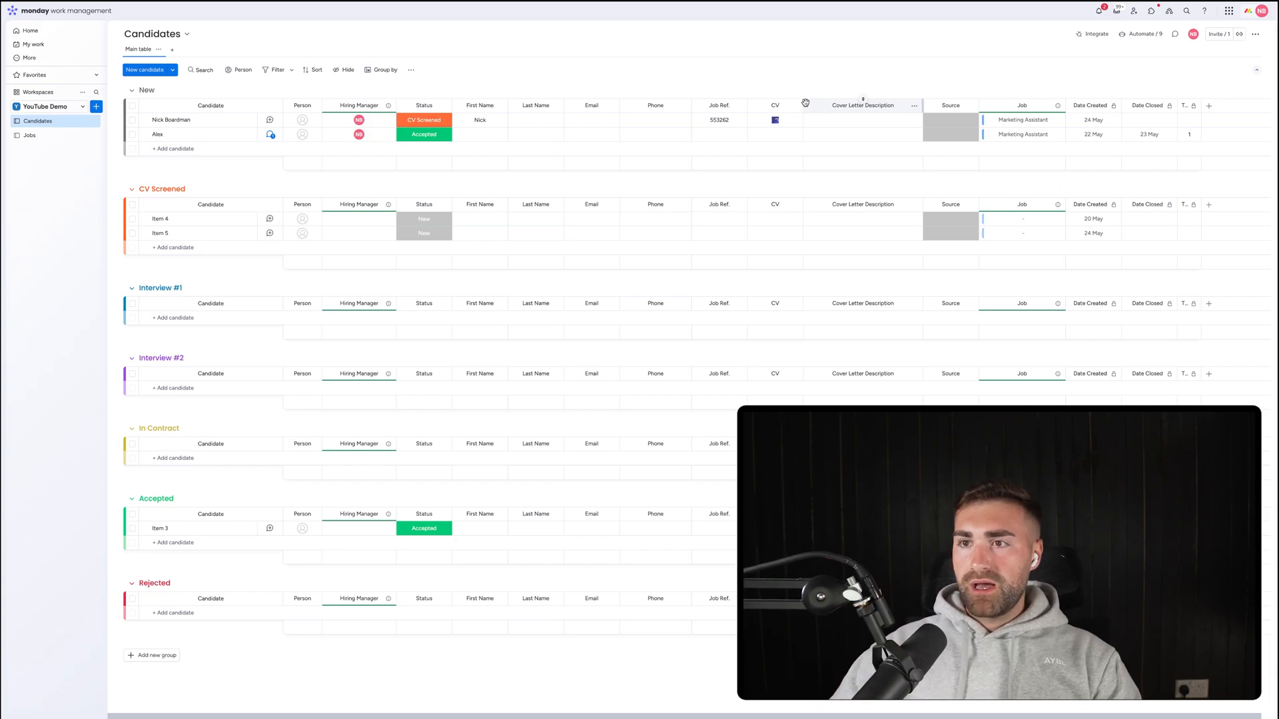
Add a 'Department' mirror column after Job, pulling Jobs' Department through the Job connection.
left_click(1057, 106)
mouse_move(1128, 200)
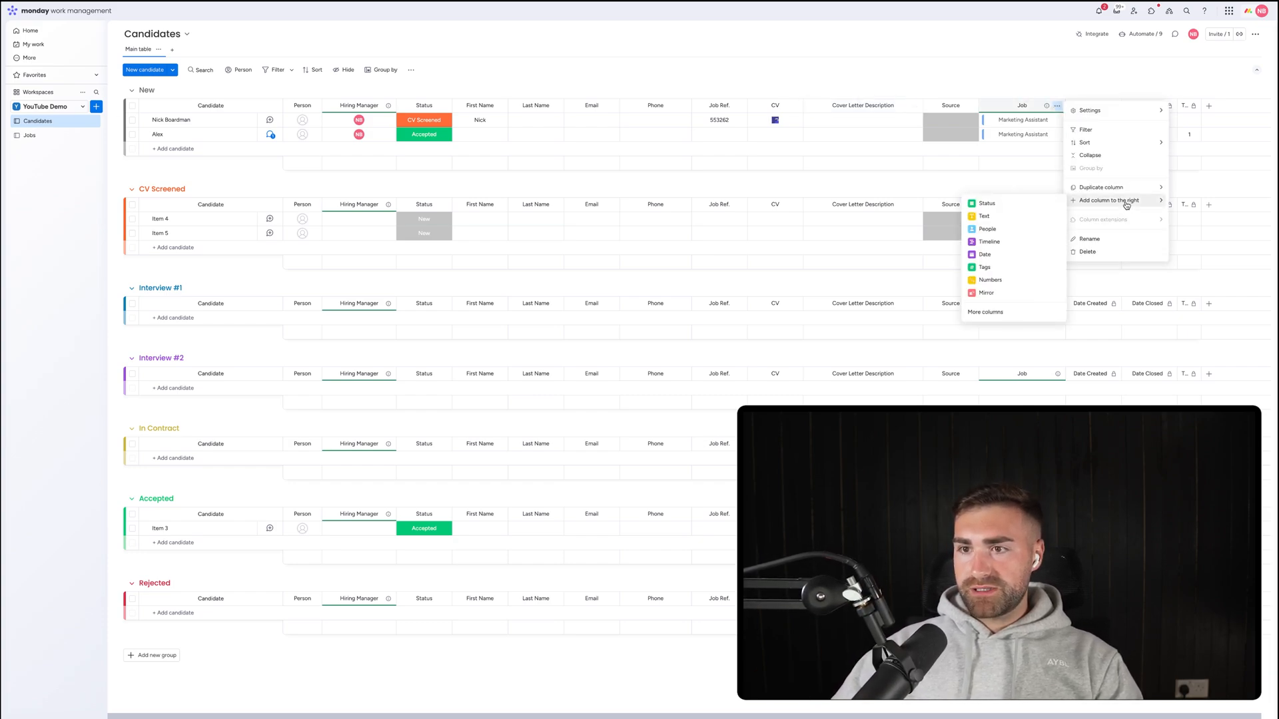
left_click(998, 294)
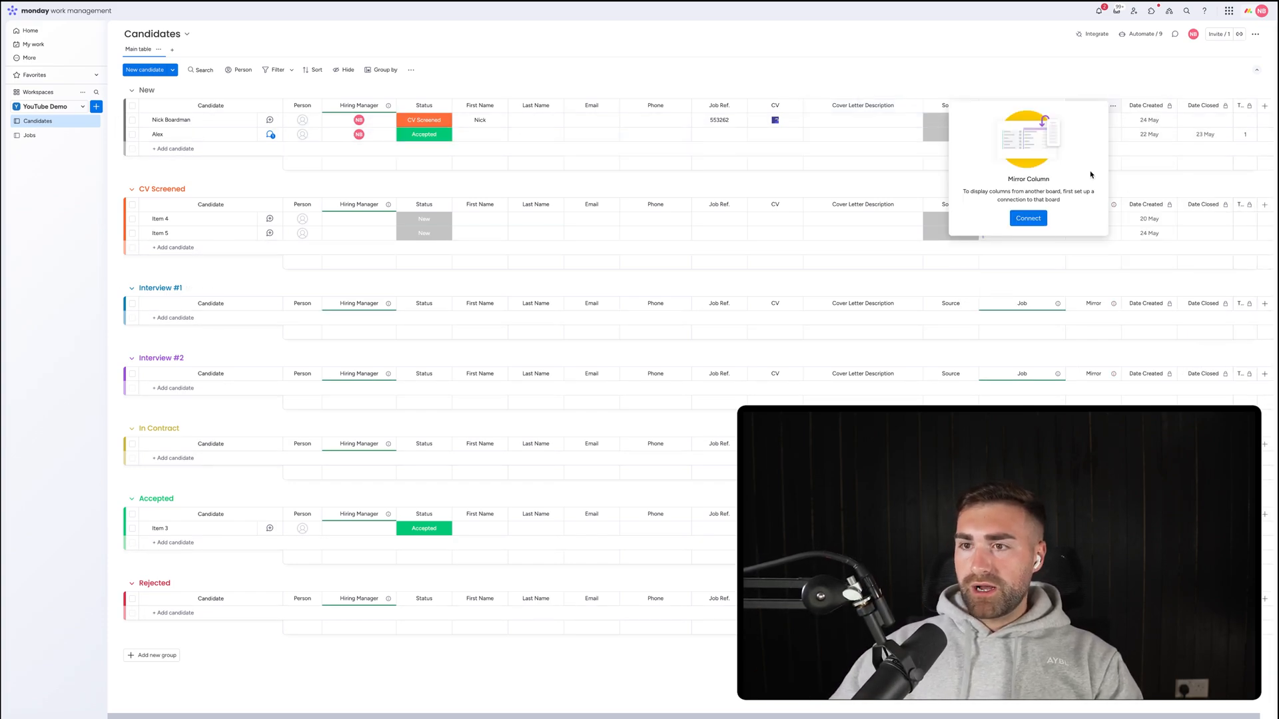
left_click(1021, 223)
left_click(992, 127)
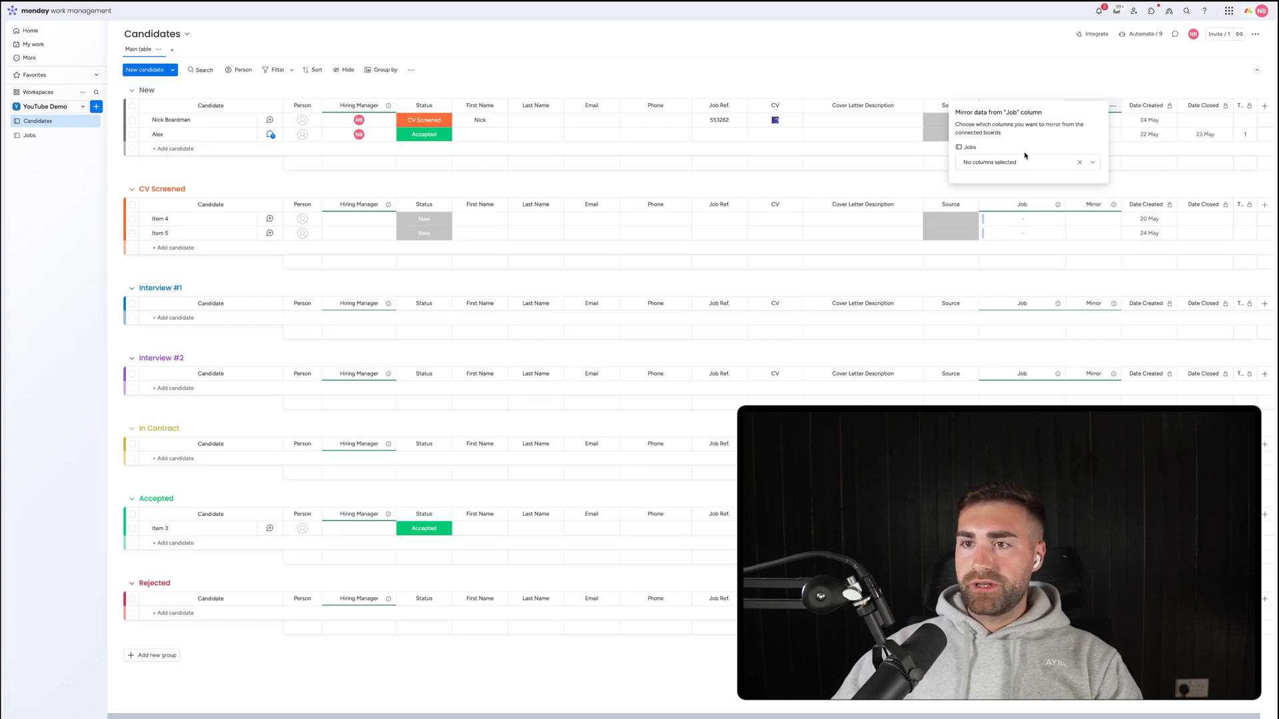
left_click(1015, 162)
left_click(996, 198)
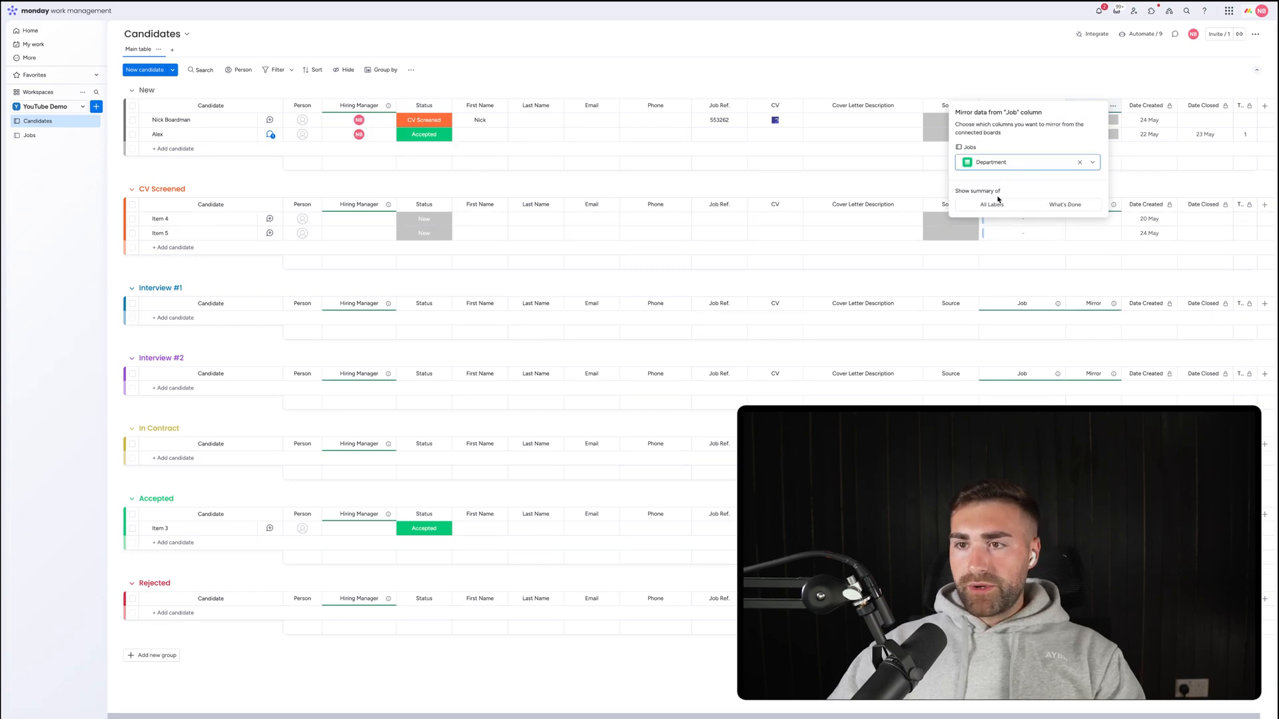
left_click(1022, 69)
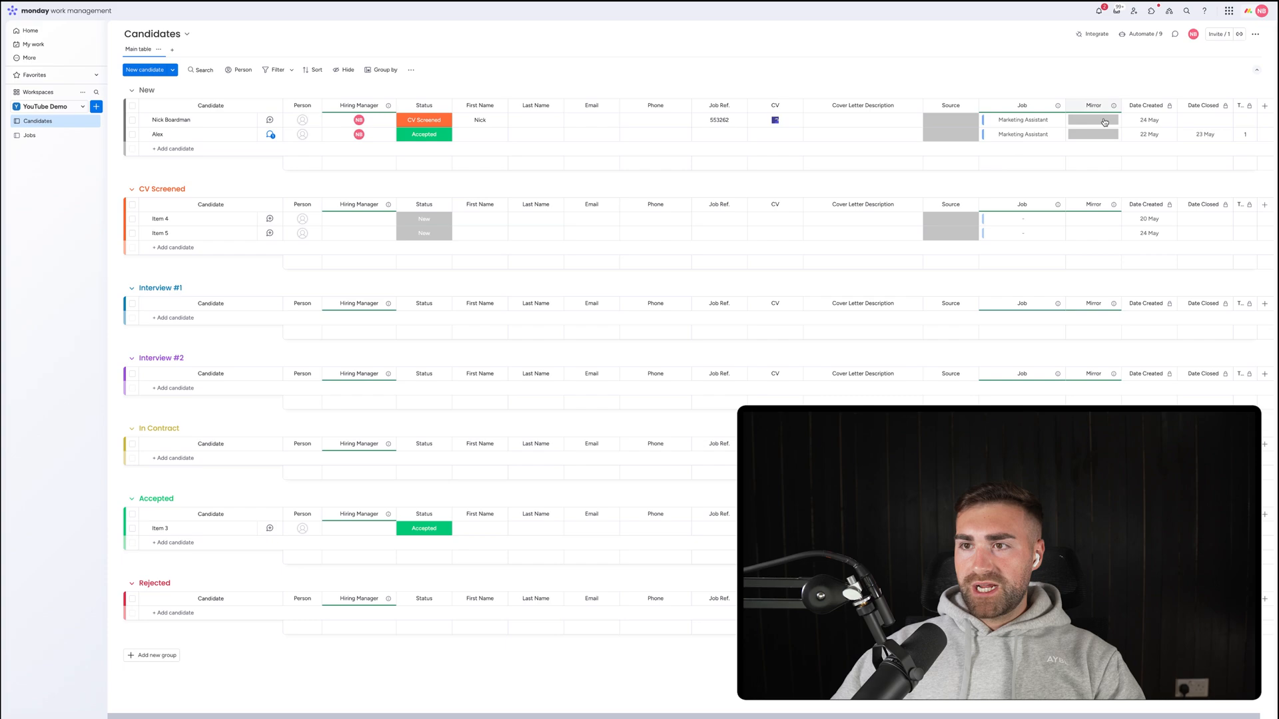
left_click(1090, 103)
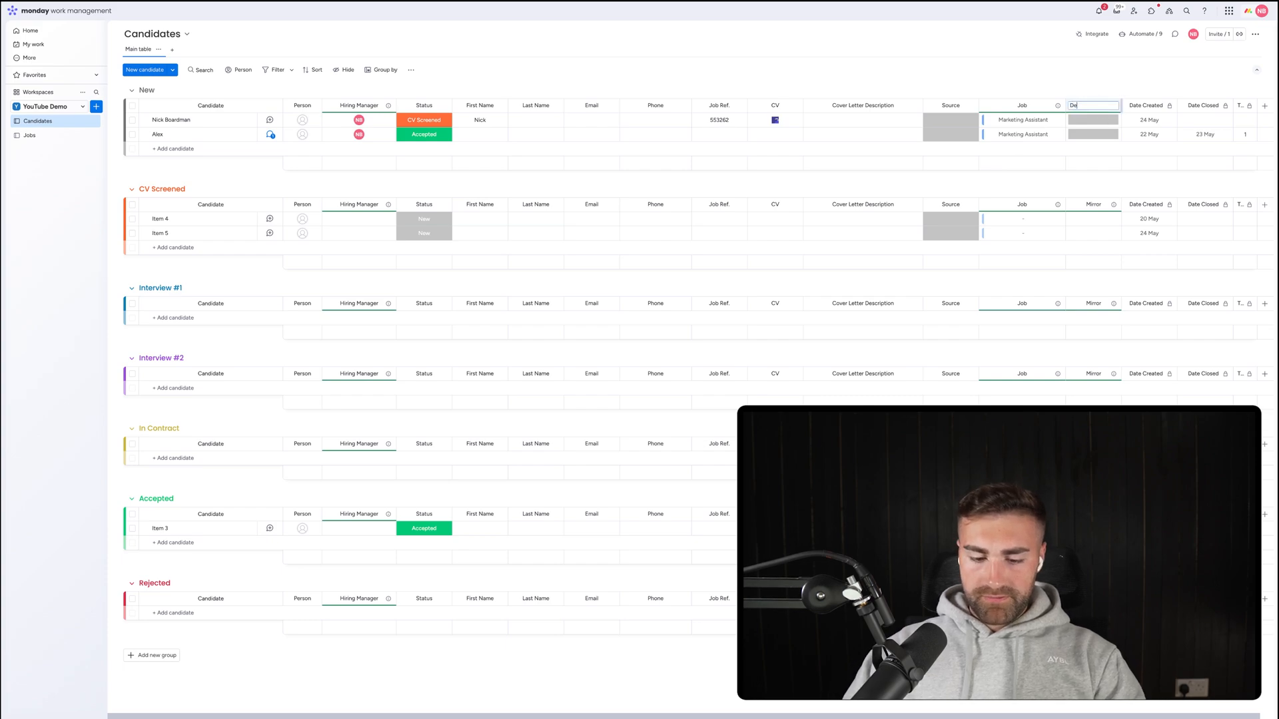
type("Department")
key("Return")
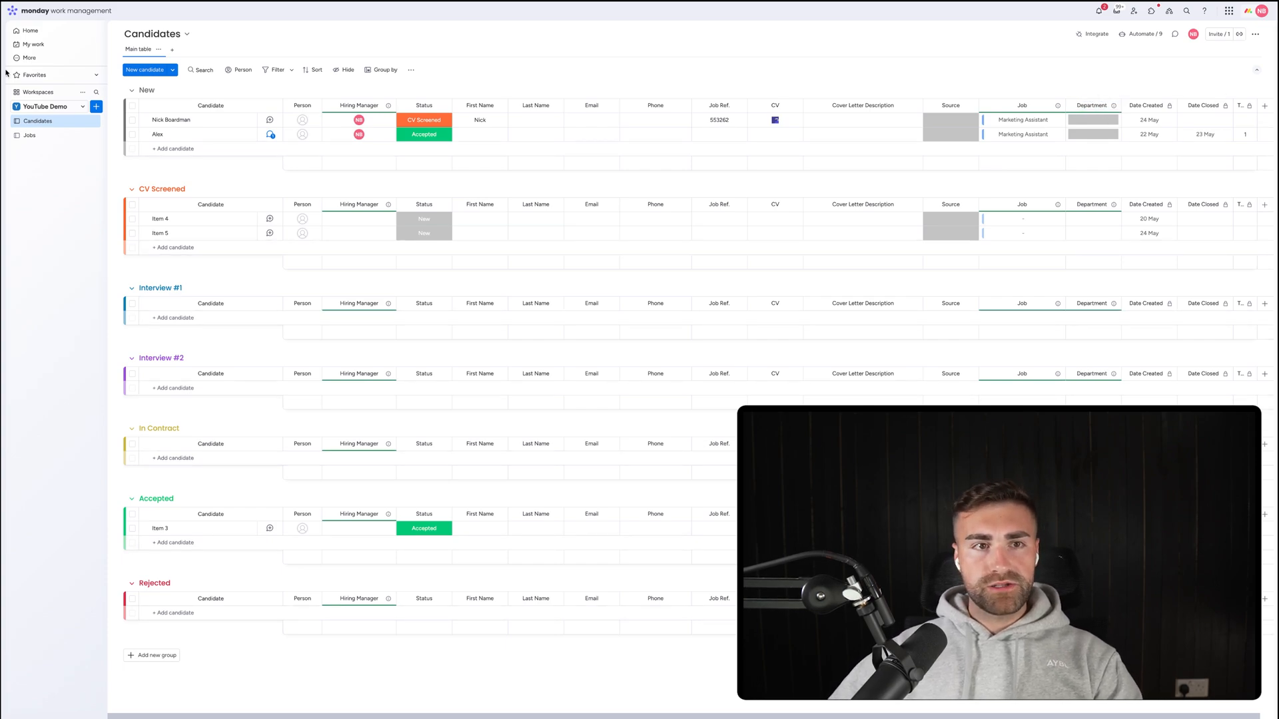
left_click(29, 136)
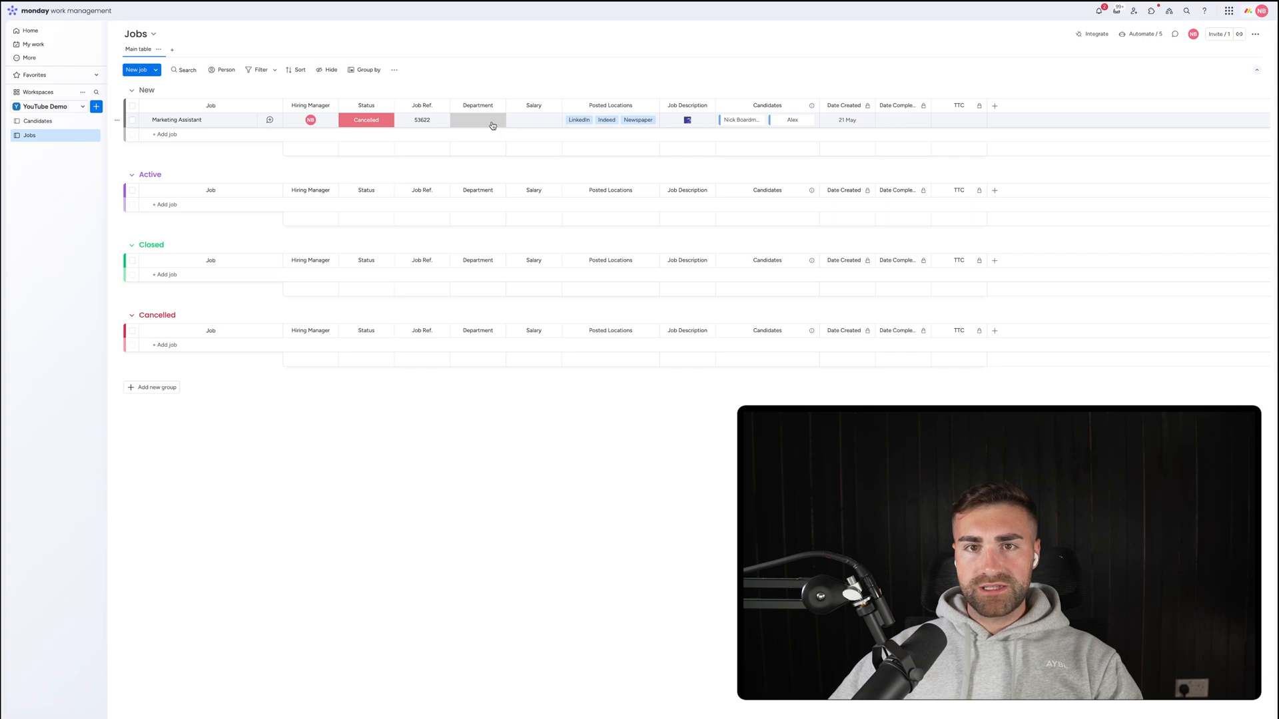
Set Marketing Assistant's Department to Marketing, replacing an initial Sales choice, then return to Candidates.
left_click(491, 122)
left_click(477, 162)
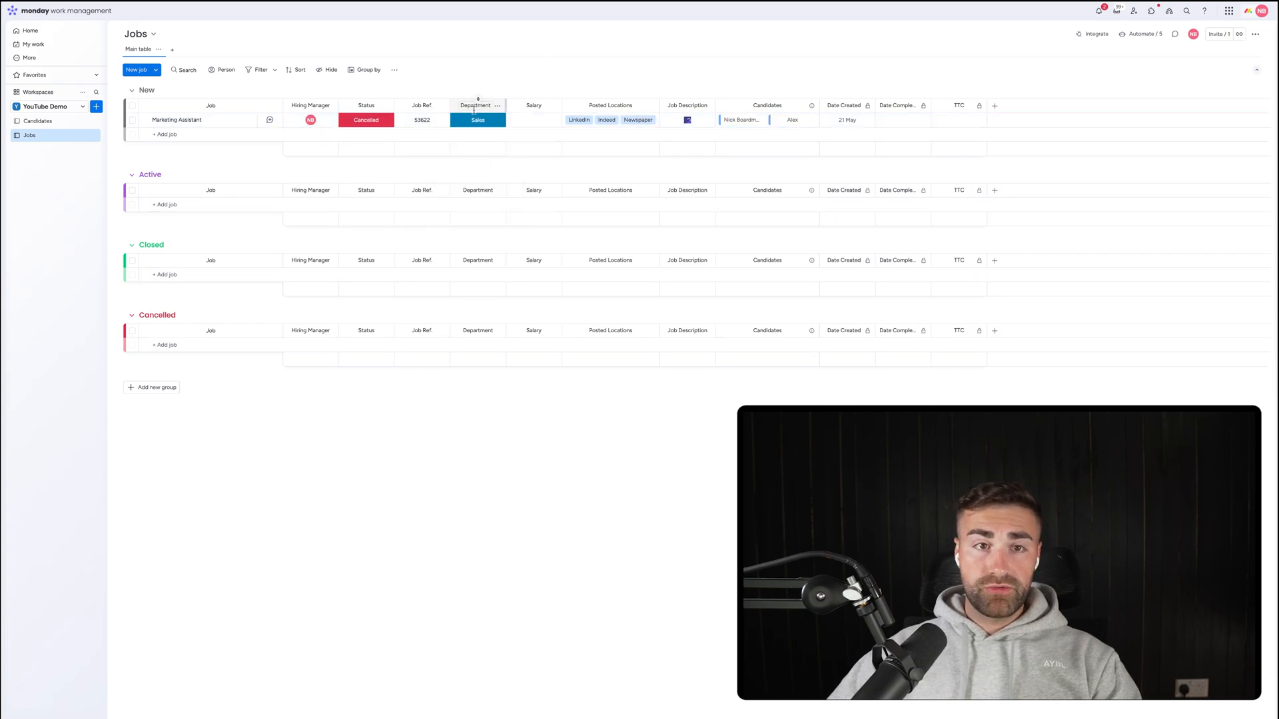
left_click(473, 120)
left_click(473, 145)
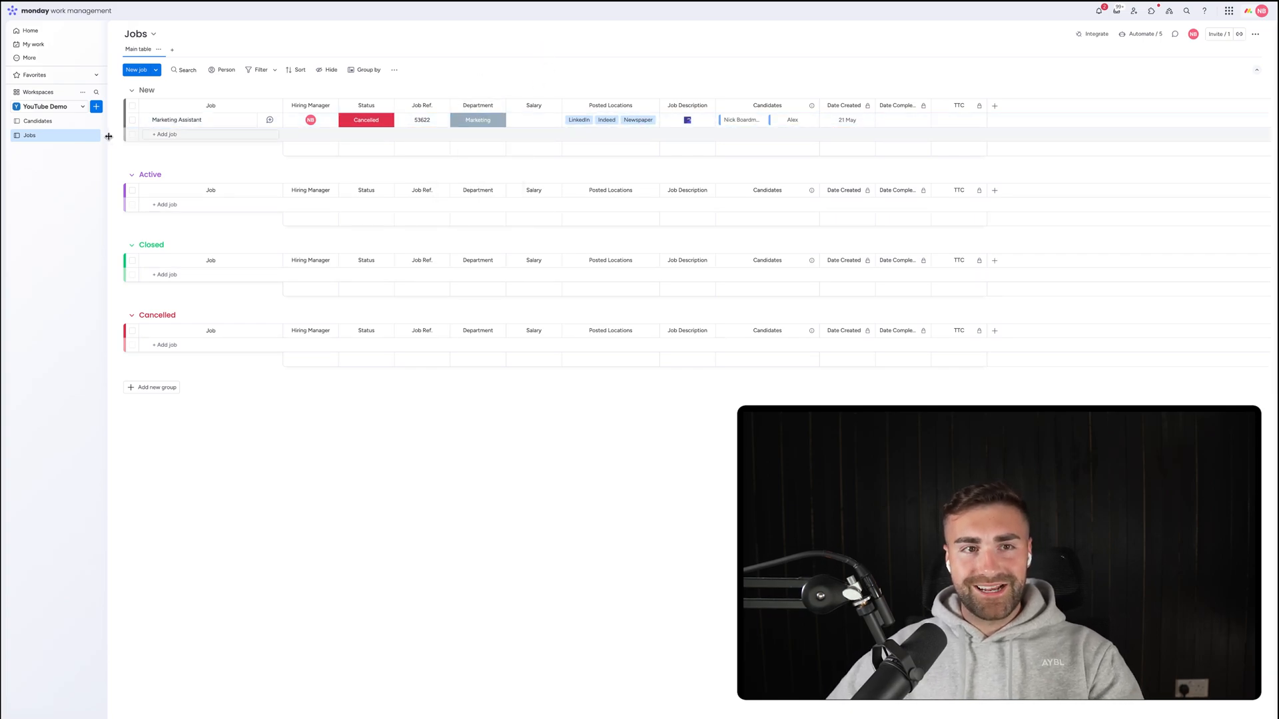
left_click(75, 122)
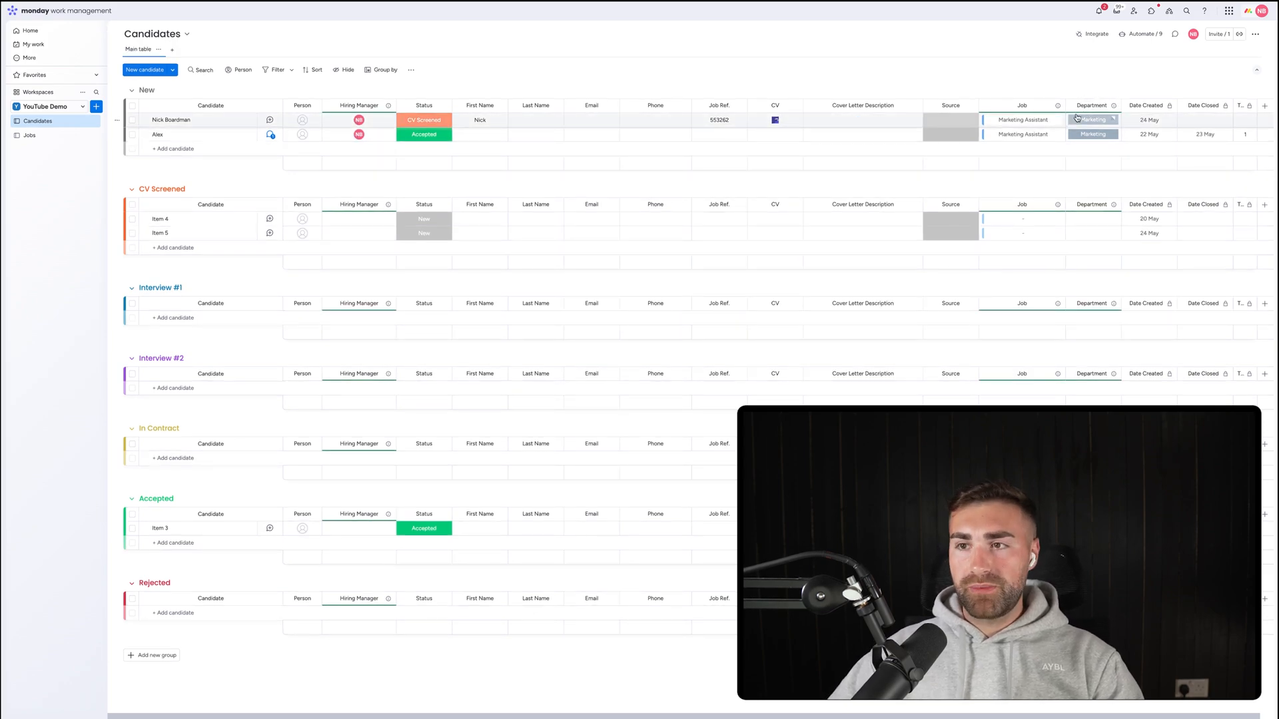
Filter the Candidates board to show only candidates in the Marketing department.
left_click(291, 71)
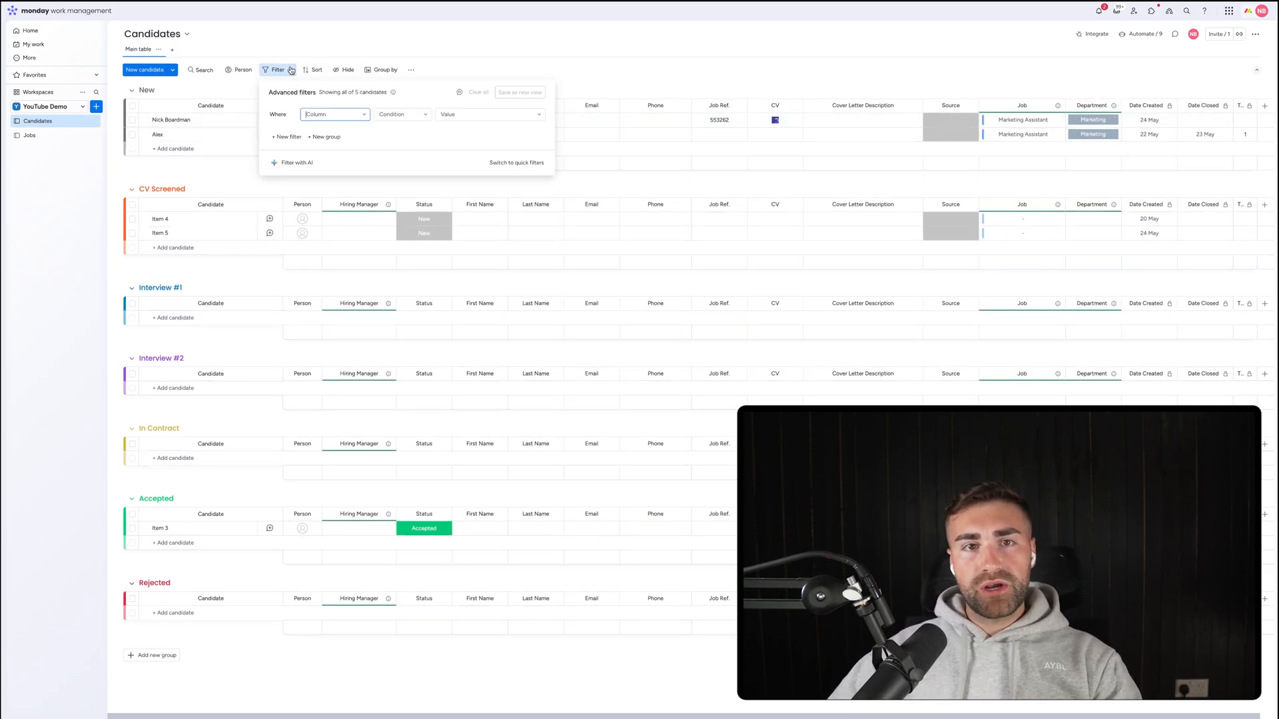
left_click(335, 116)
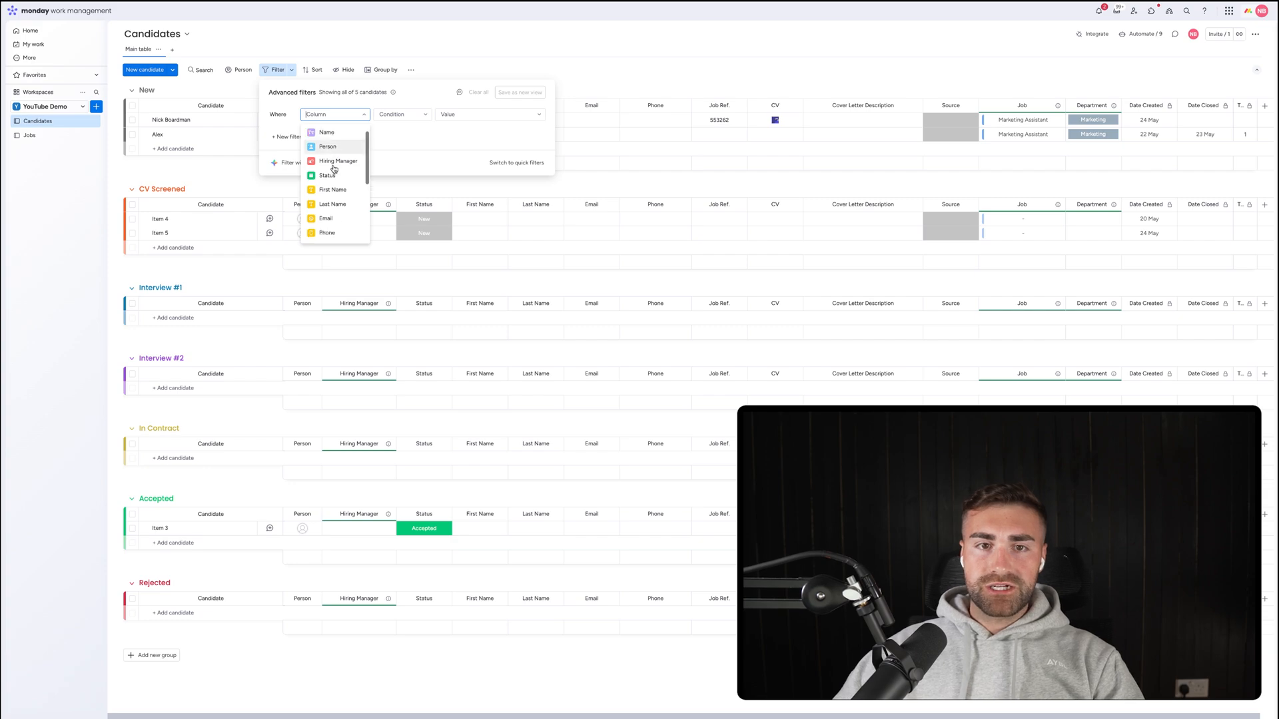
scroll(334, 166, "down", 3)
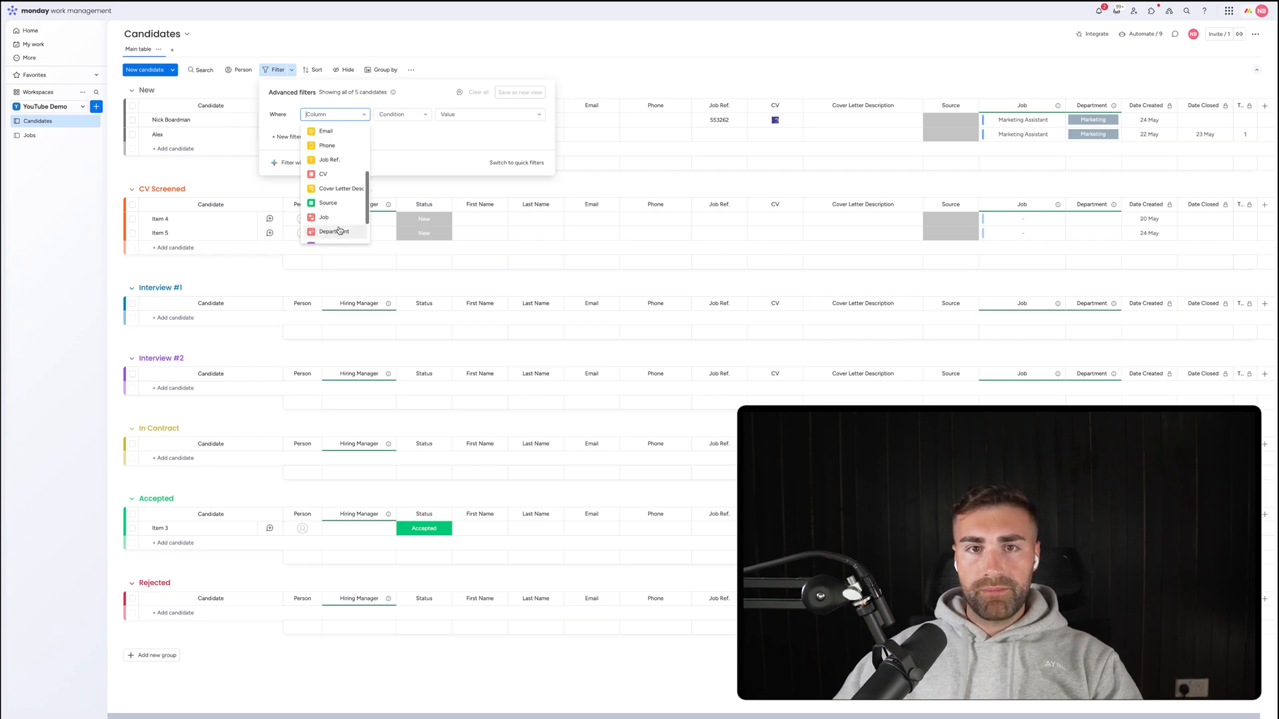
left_click(333, 237)
left_click(459, 143)
left_click(626, 66)
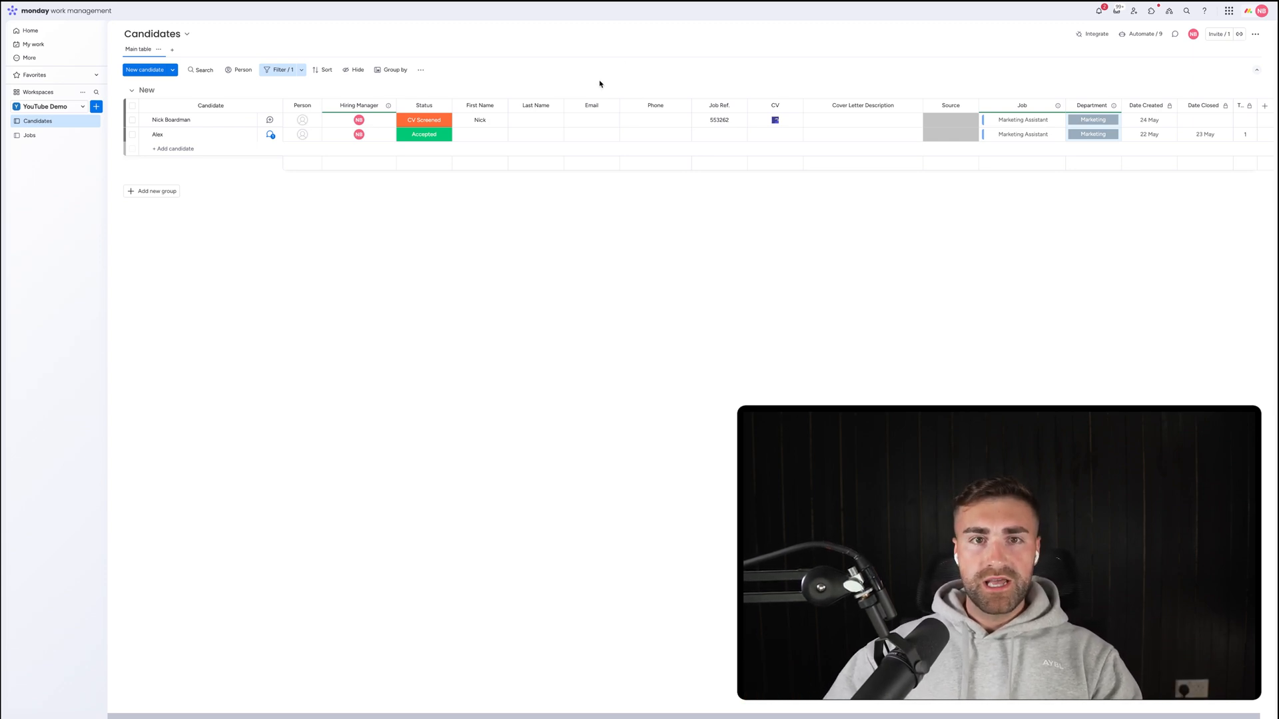
Delete the Department condition from the advanced filters.
left_click(293, 70)
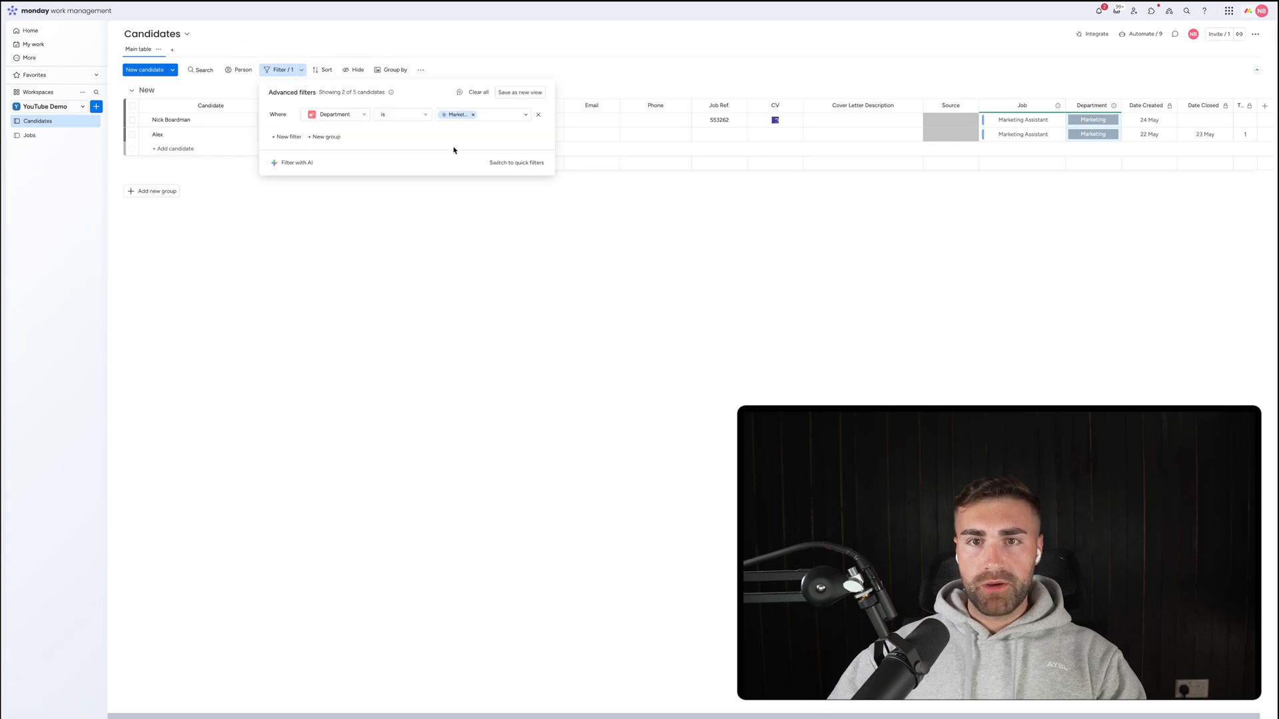
left_click(536, 116)
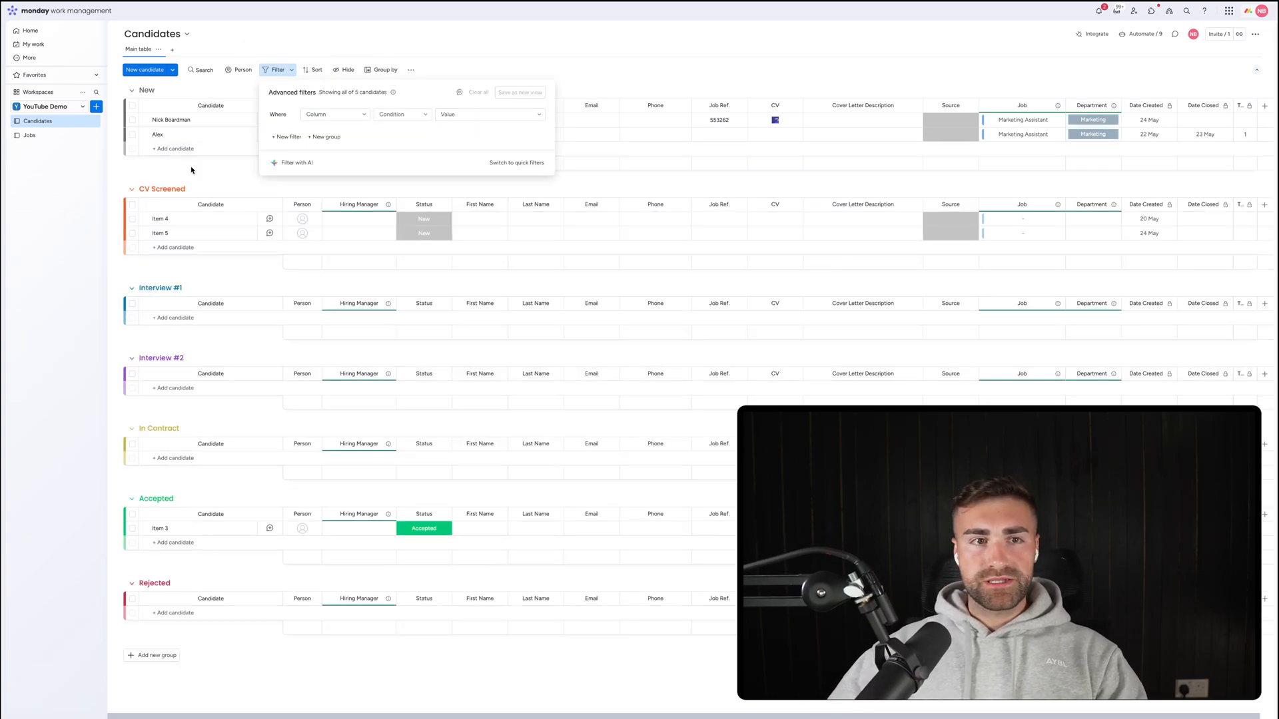
left_click(67, 194)
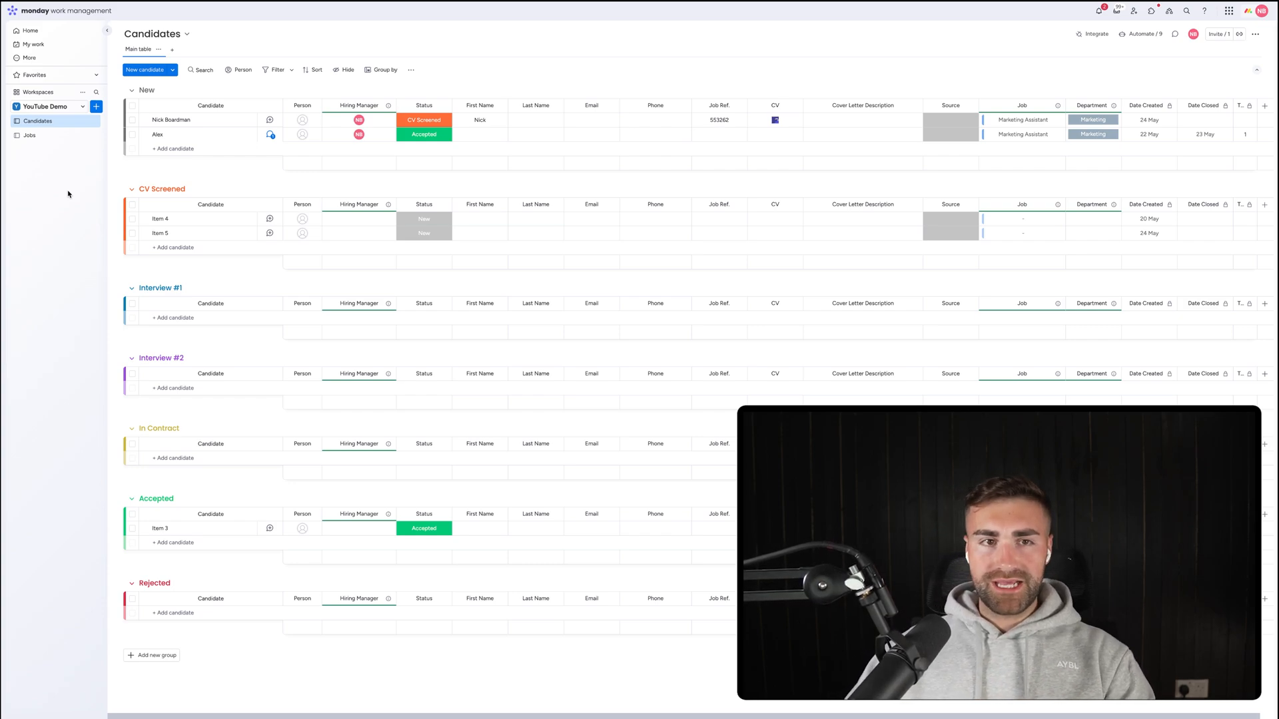
left_click(96, 106)
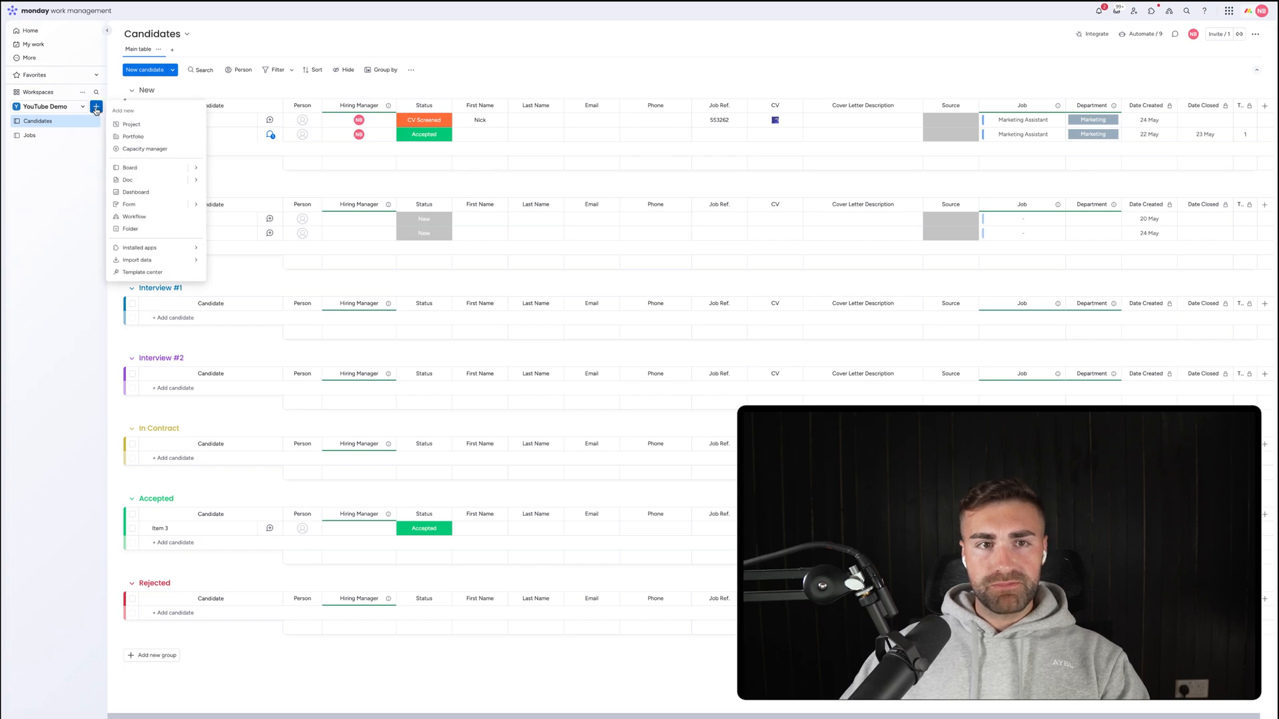
Create a board named Employees using a custom 'Employees' item type.
left_click(132, 171)
type("Em")
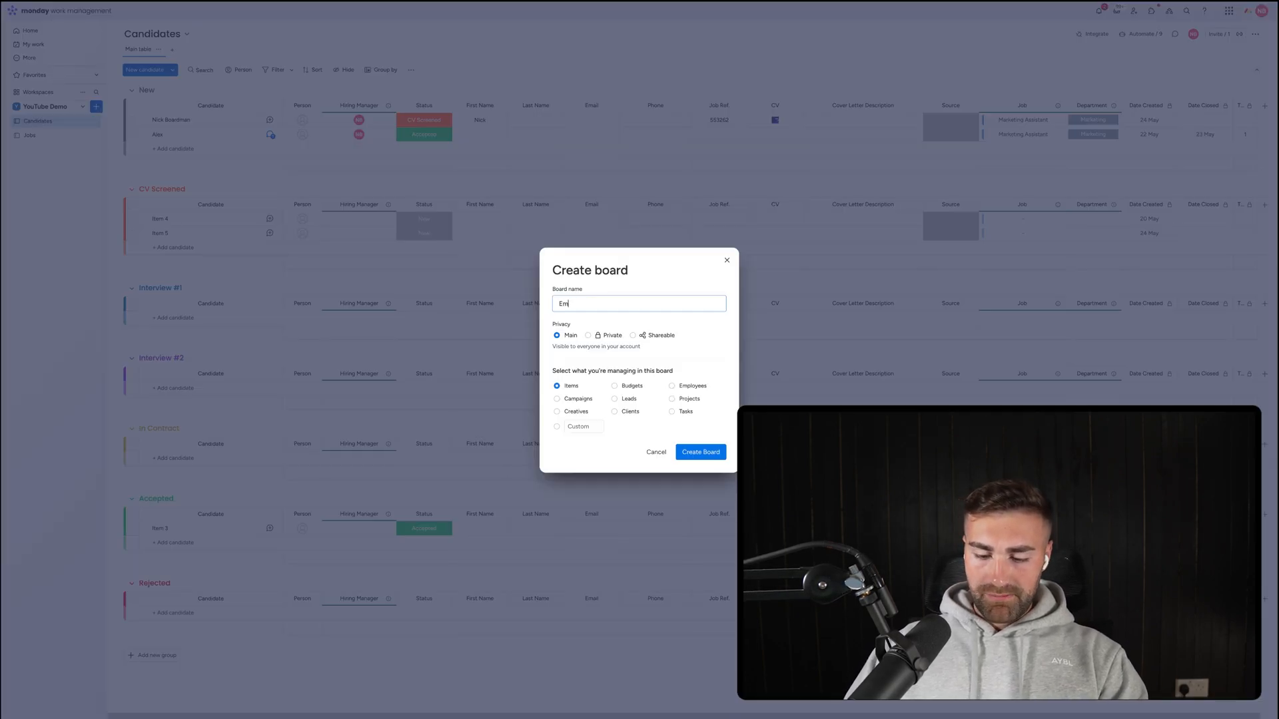
type("ployees")
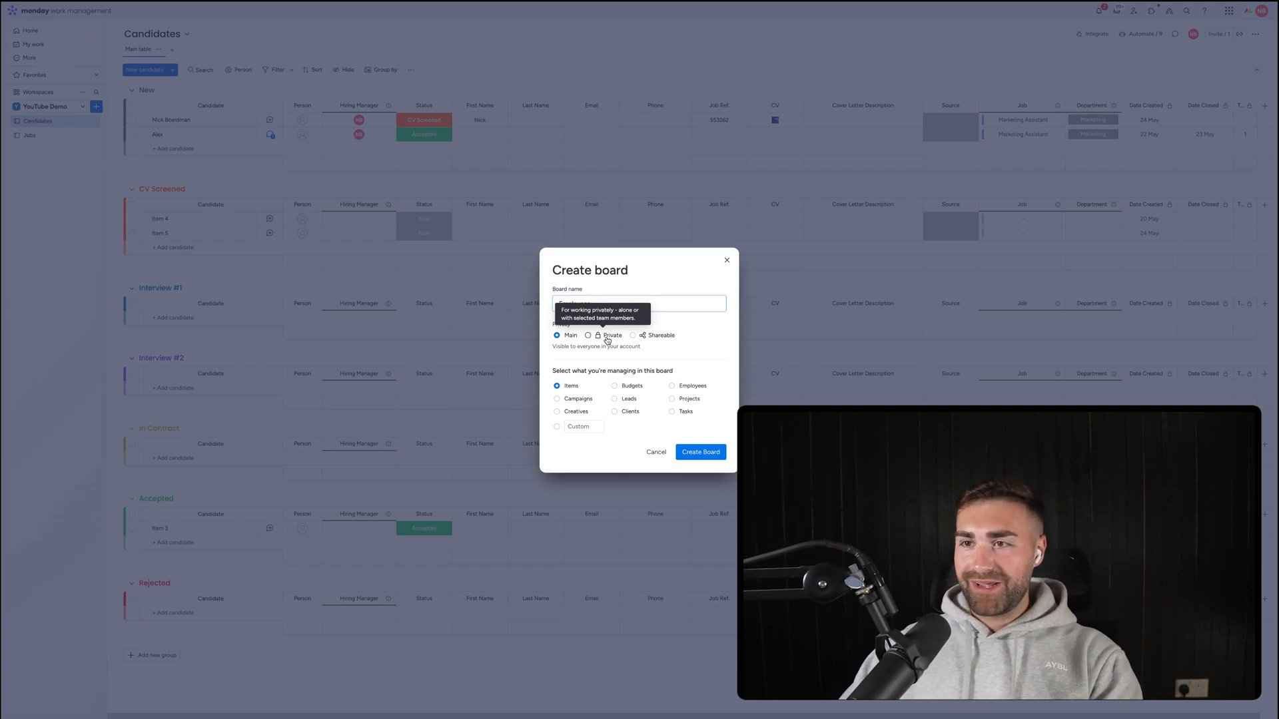
left_click(569, 427)
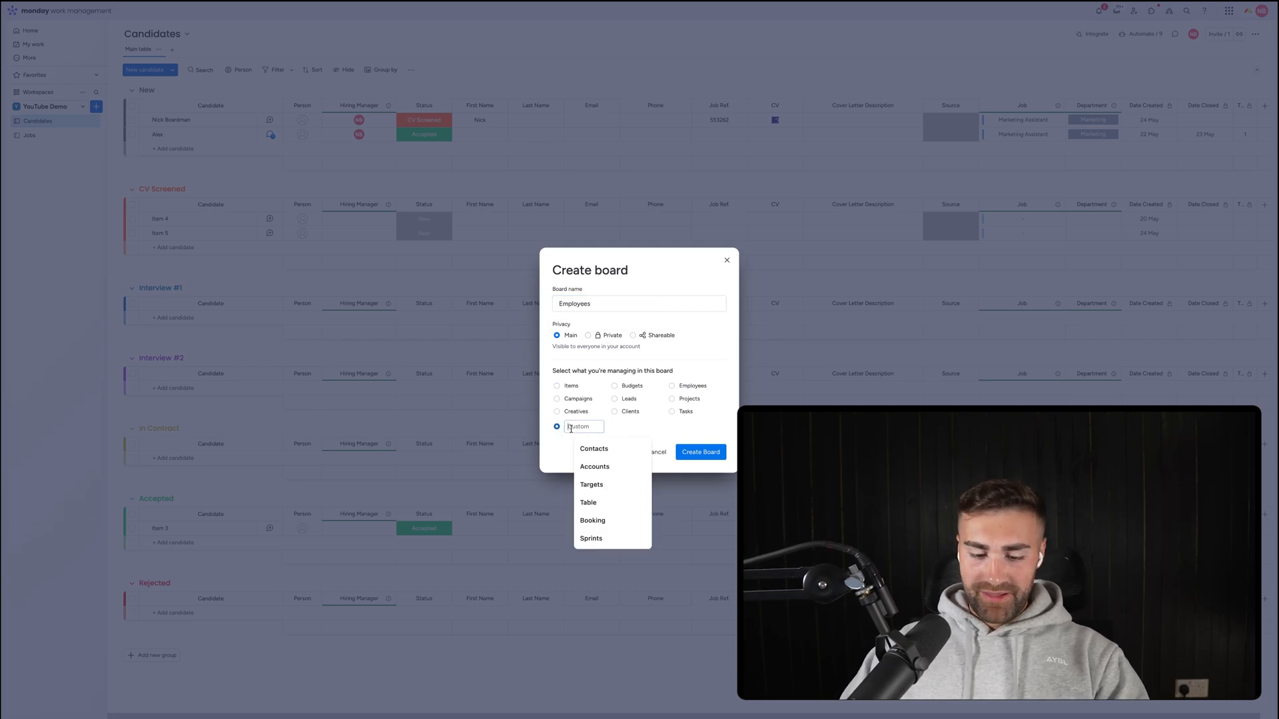
type("Employees")
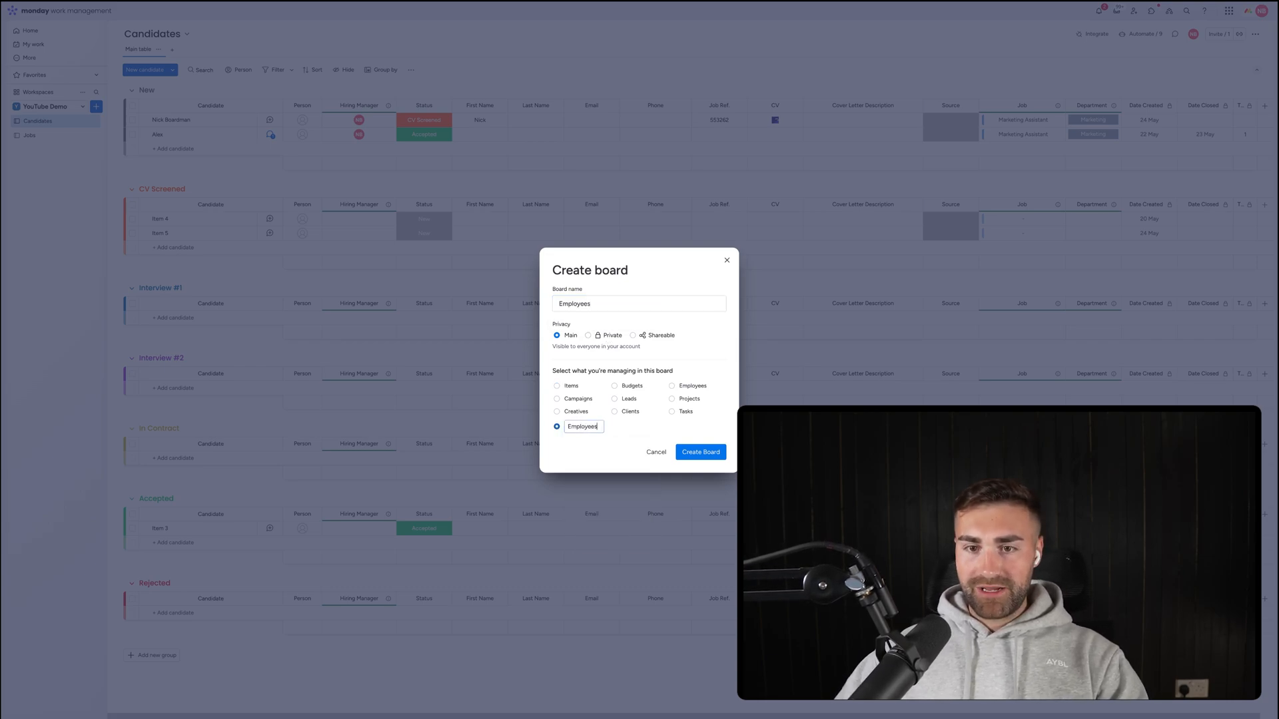
left_click(710, 449)
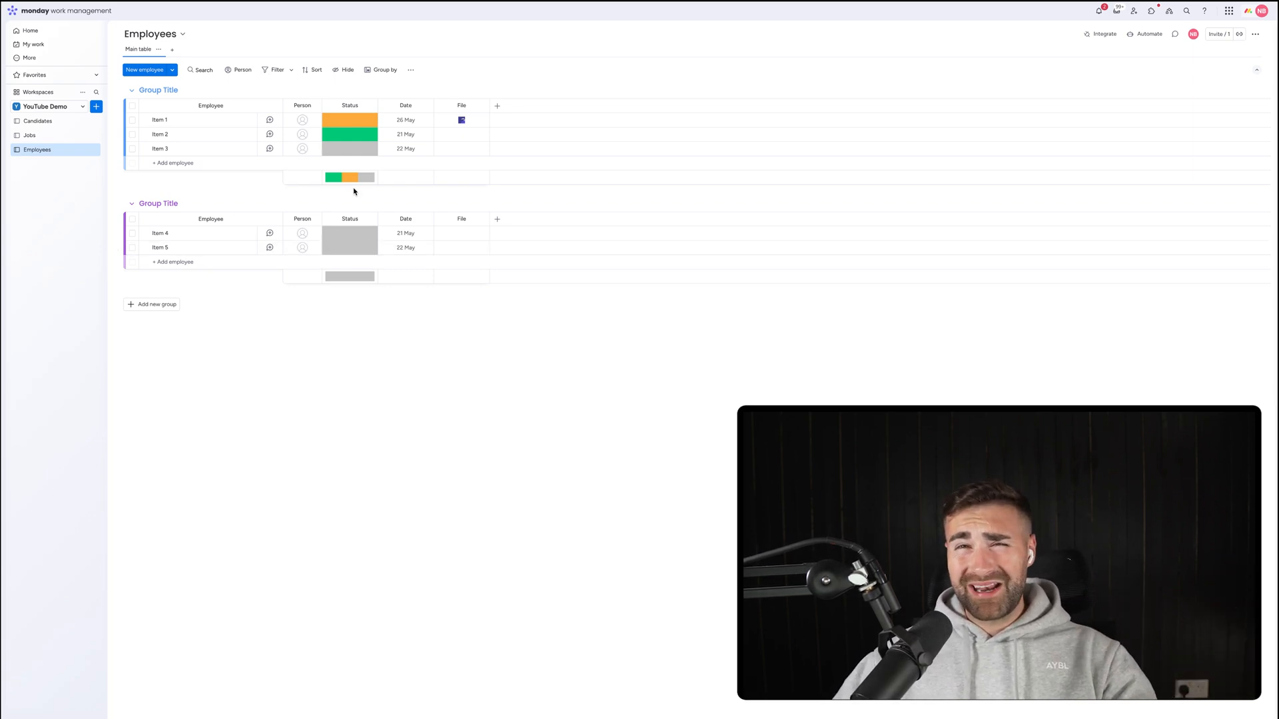
Rename the Employees board's Date column to Date Created.
left_click(405, 108)
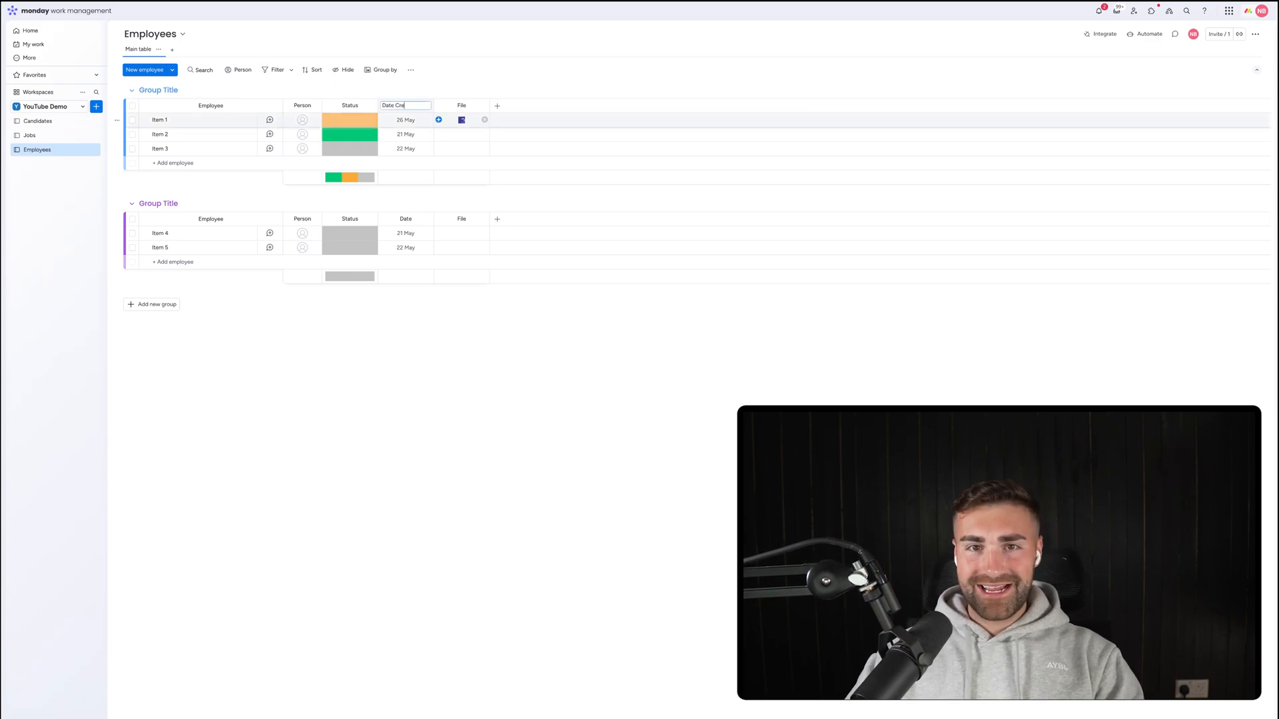
type("Created")
key("Return")
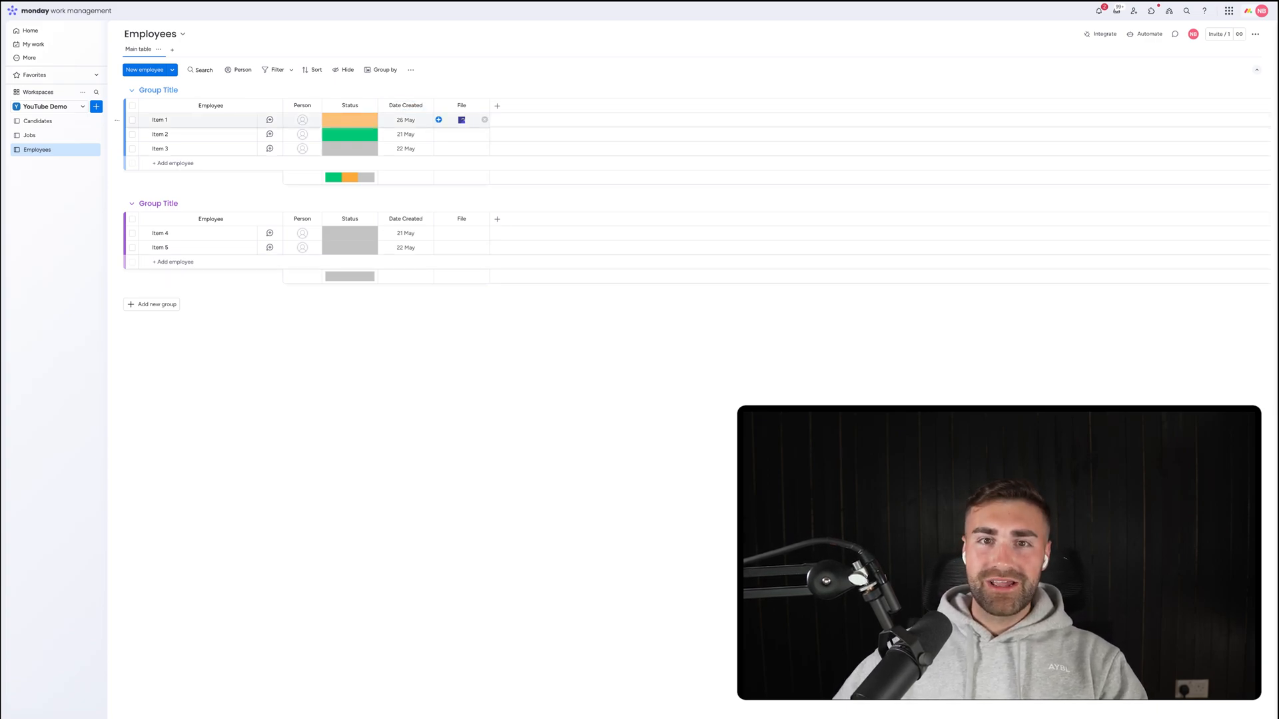
Restrict who can edit the Date Created column.
left_click(425, 105)
mouse_move(510, 110)
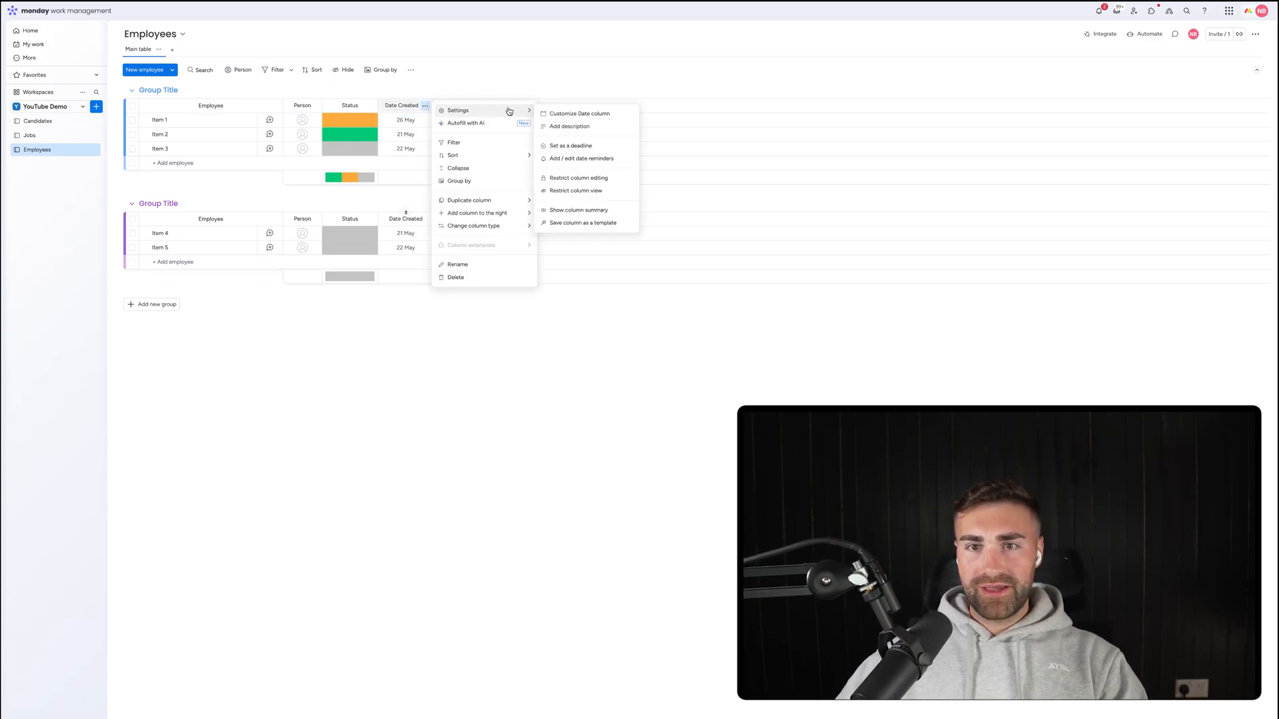
left_click(565, 177)
left_click(560, 164)
left_click(1144, 33)
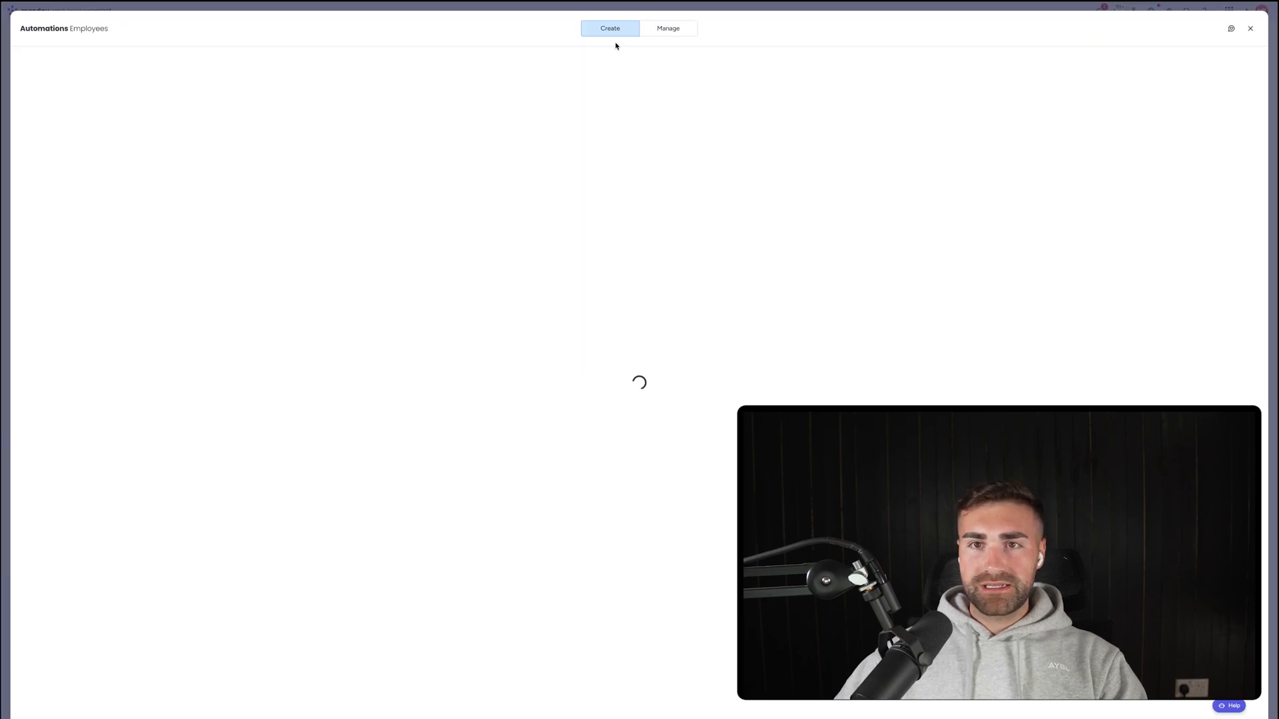
Create an 'item created' automation that sets Date Created to today.
left_click(683, 31)
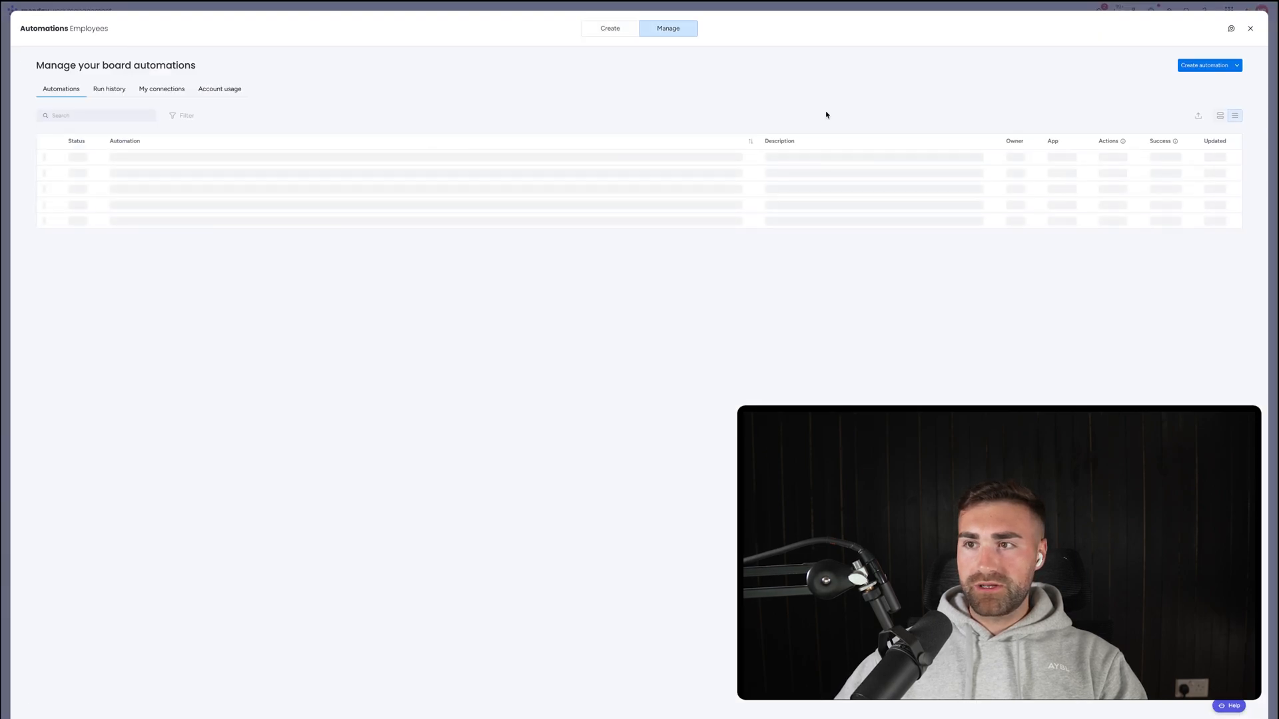
left_click(1199, 65)
left_click(291, 89)
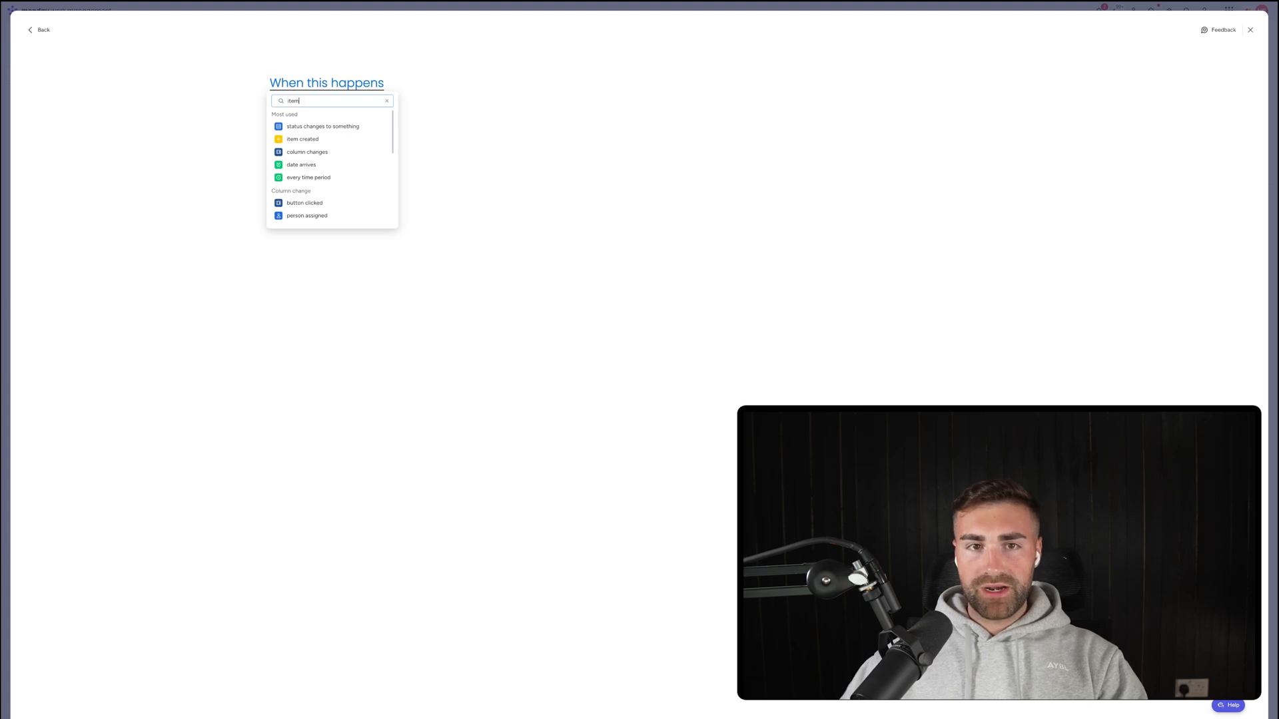
left_click(291, 126)
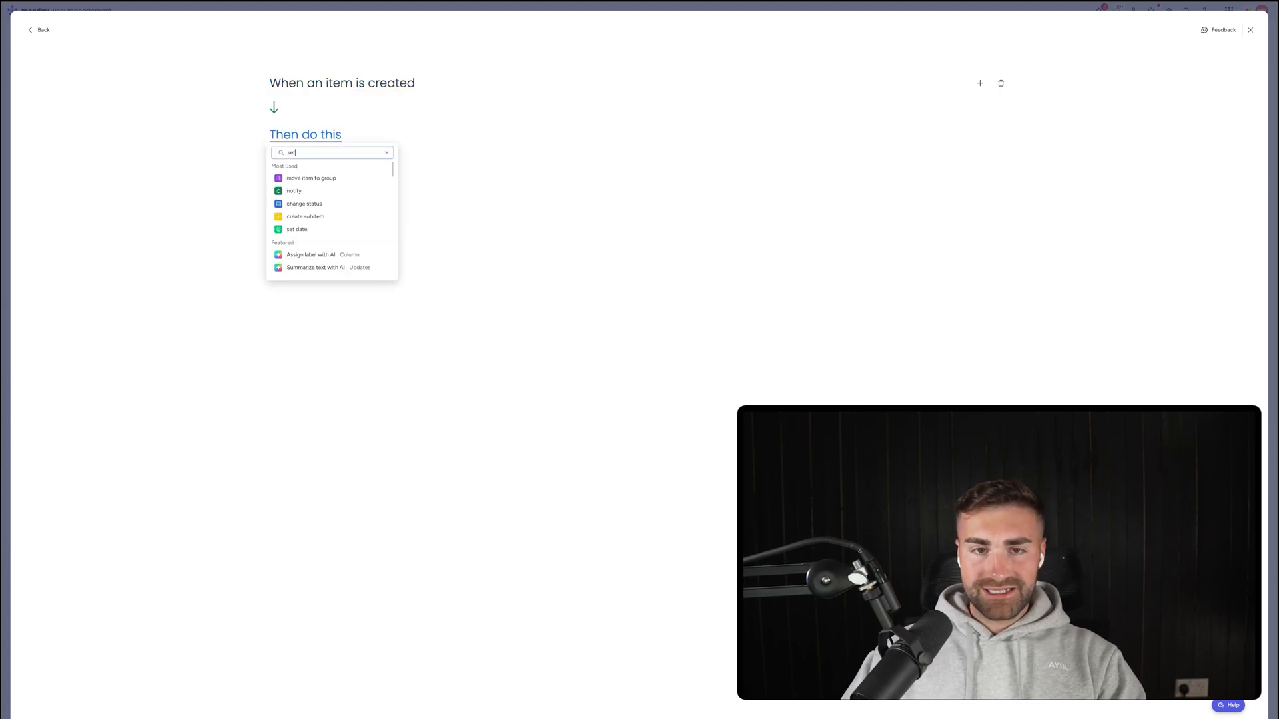
type("set date")
left_click(300, 177)
left_click(337, 136)
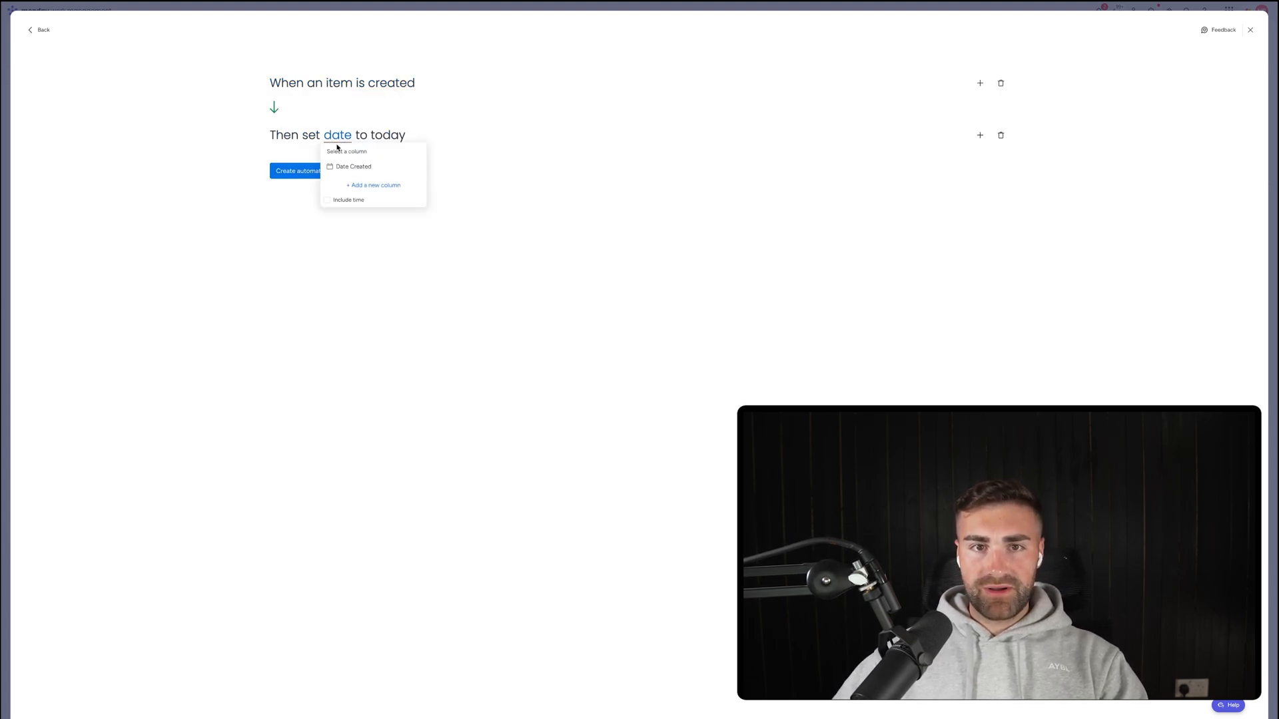
left_click(341, 168)
left_click(333, 175)
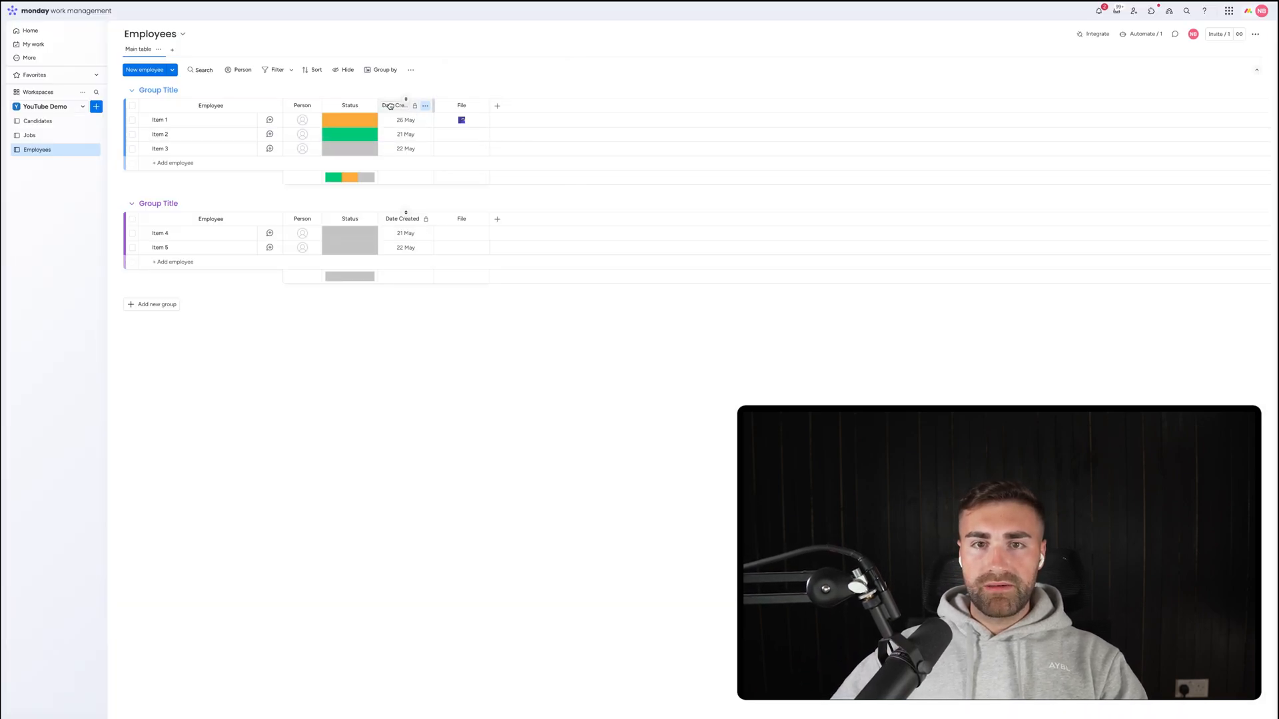
Move Date Created after File and add a new Date column named Date Retired.
left_click_drag(390, 105, 483, 106)
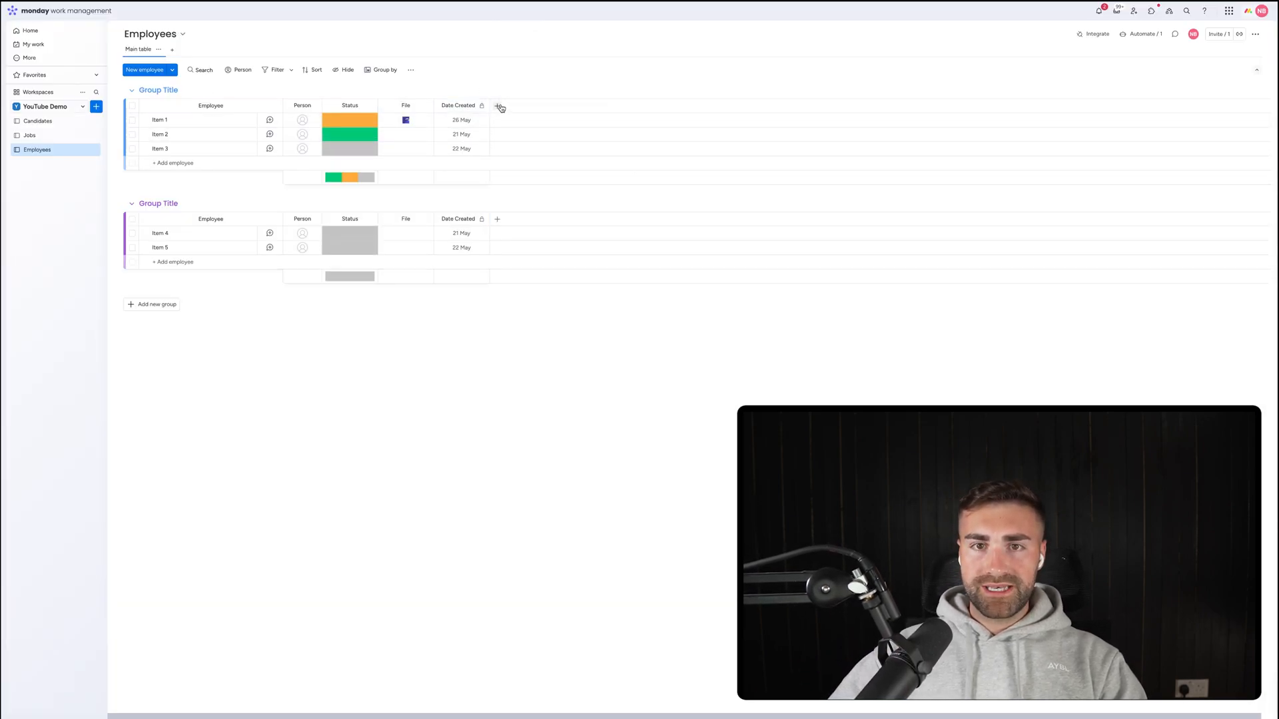
left_click(498, 107)
type("date")
left_click(471, 152)
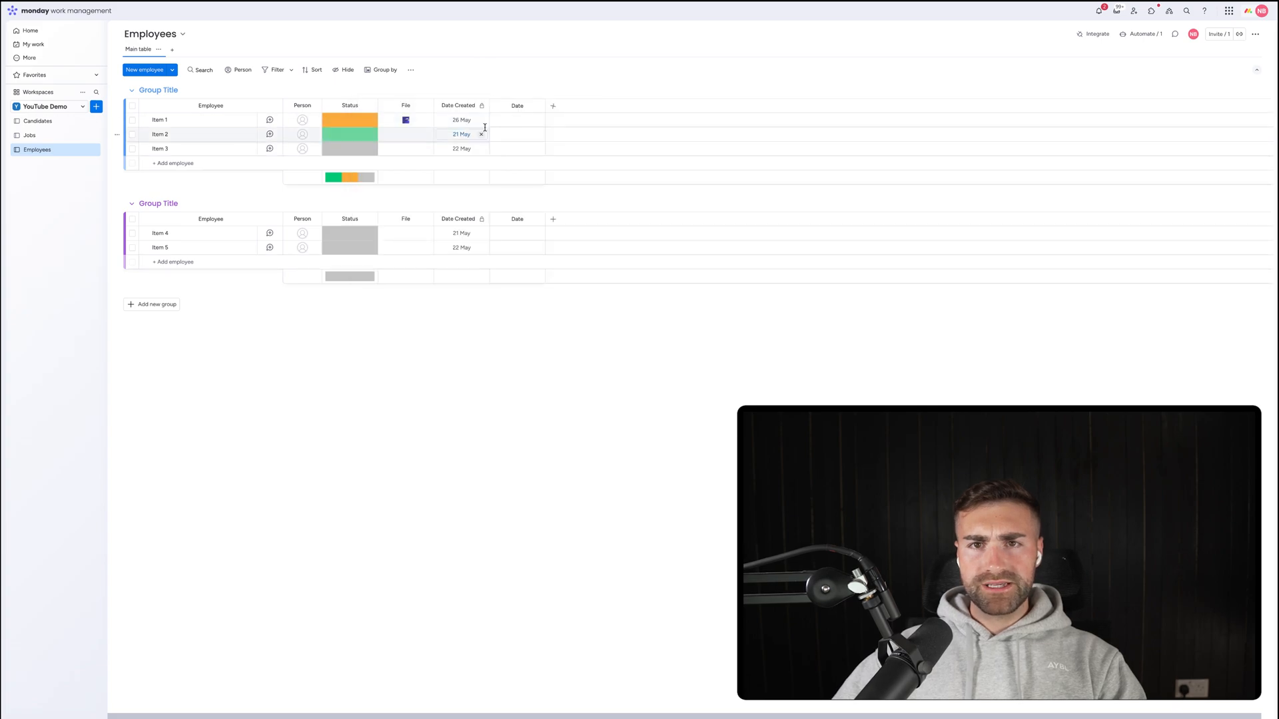
left_click(514, 107)
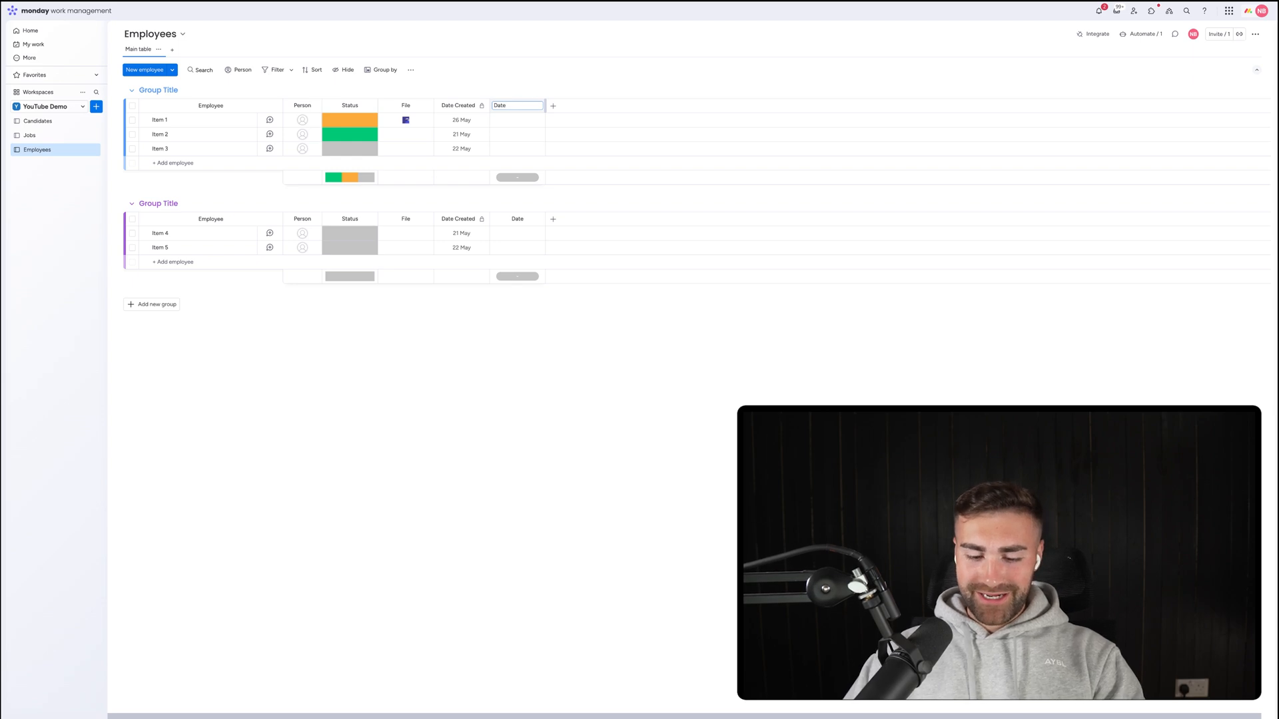
key("Return")
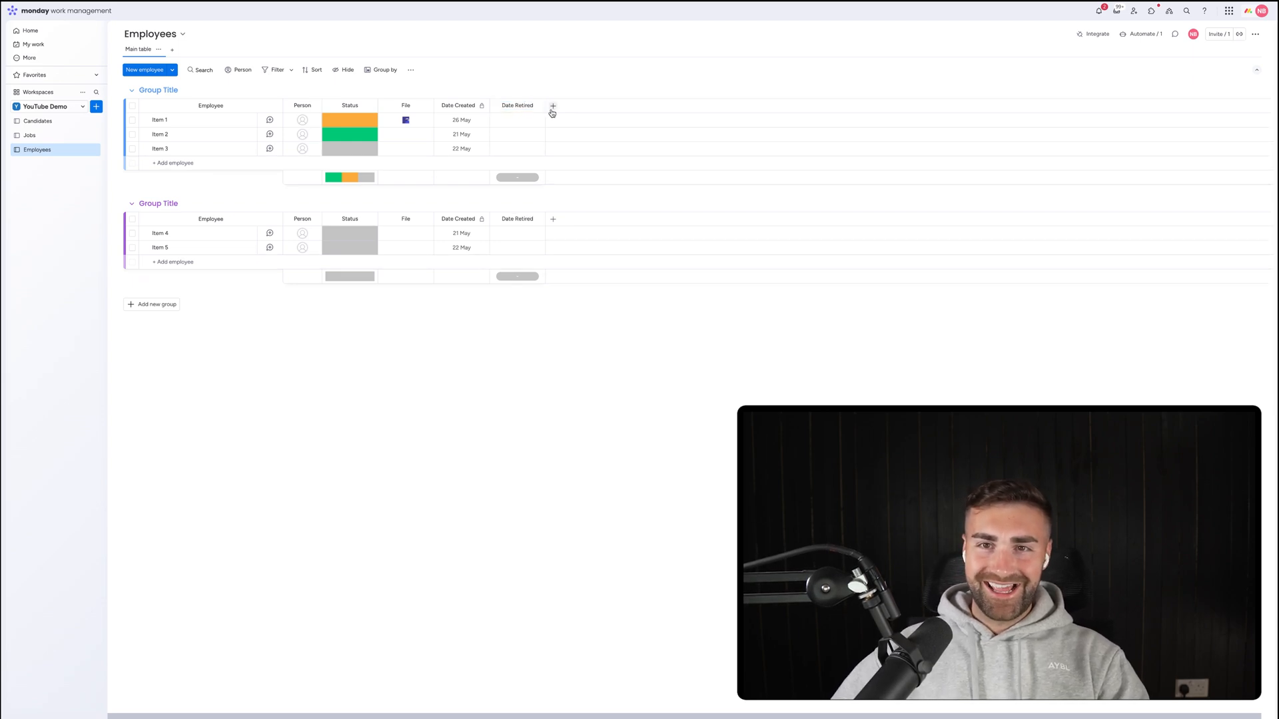
Hide the Date Retired column summary and restrict who can edit the column.
left_click(537, 106)
mouse_move(620, 111)
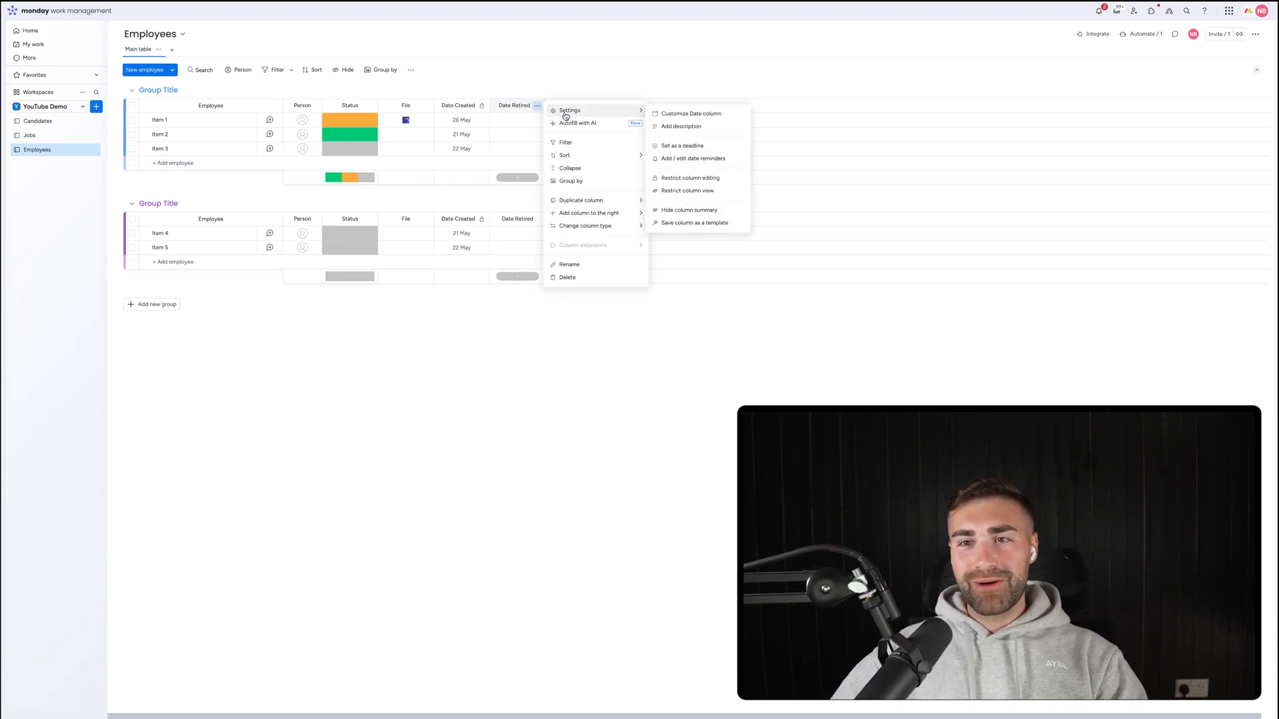
left_click(691, 210)
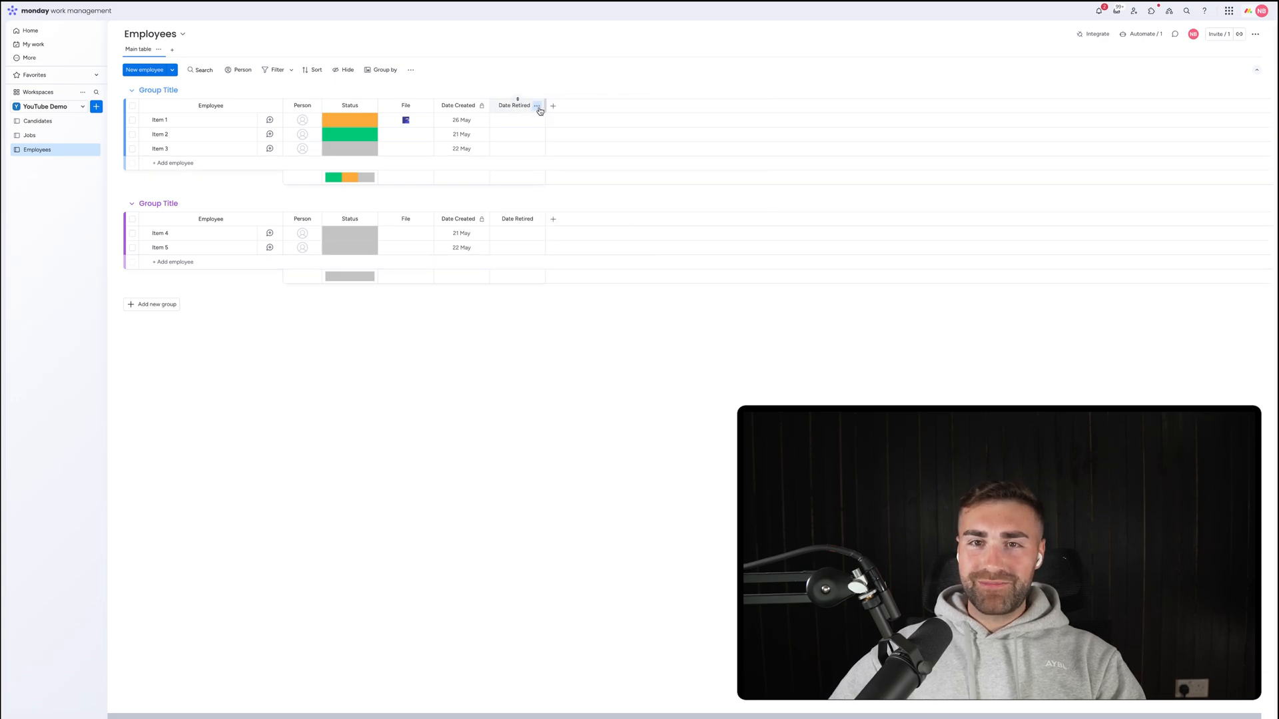
left_click(537, 105)
left_click(690, 178)
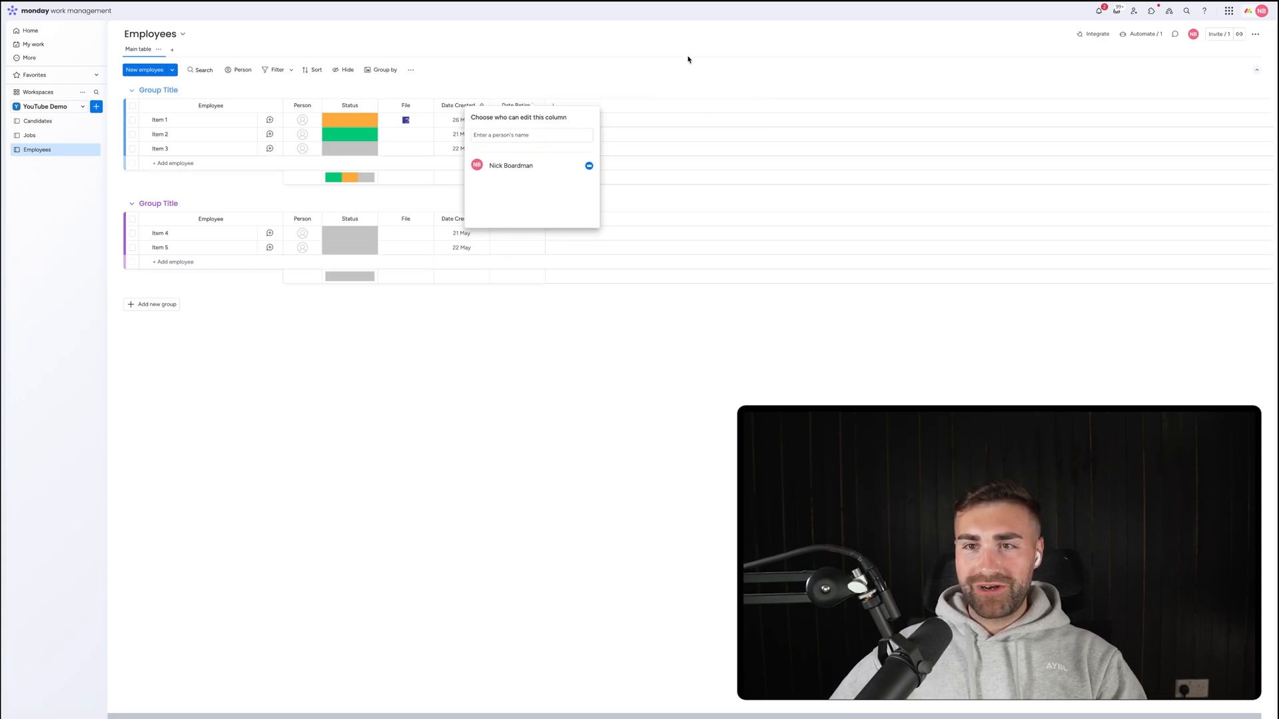
left_click(689, 57)
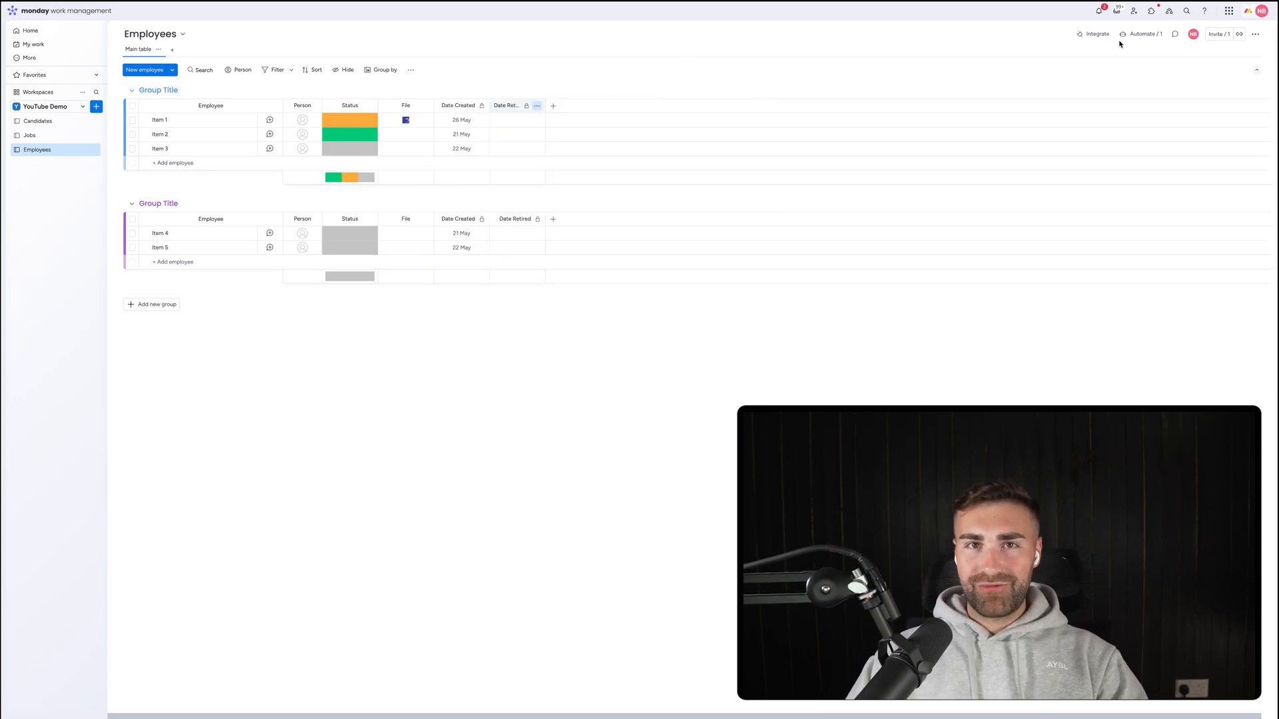
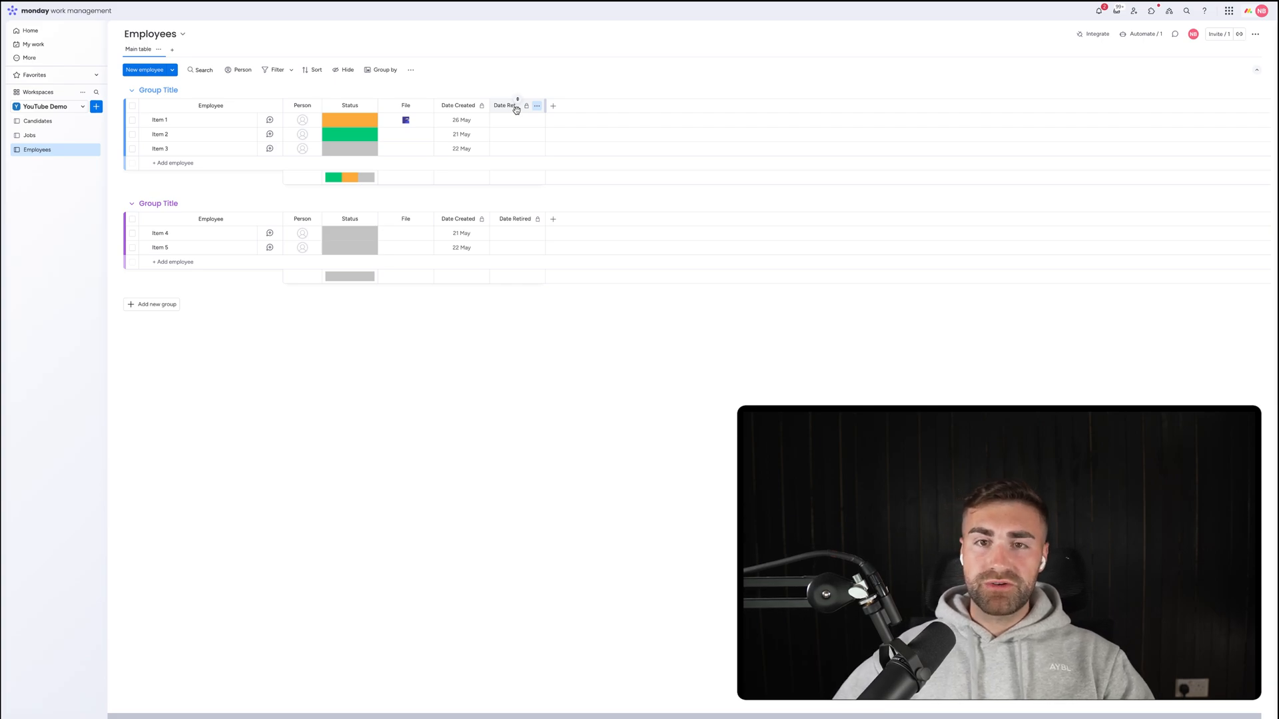
Add a Formula column whose AI-built formula is DAYS(Date Retired, Date Created).
left_click(552, 107)
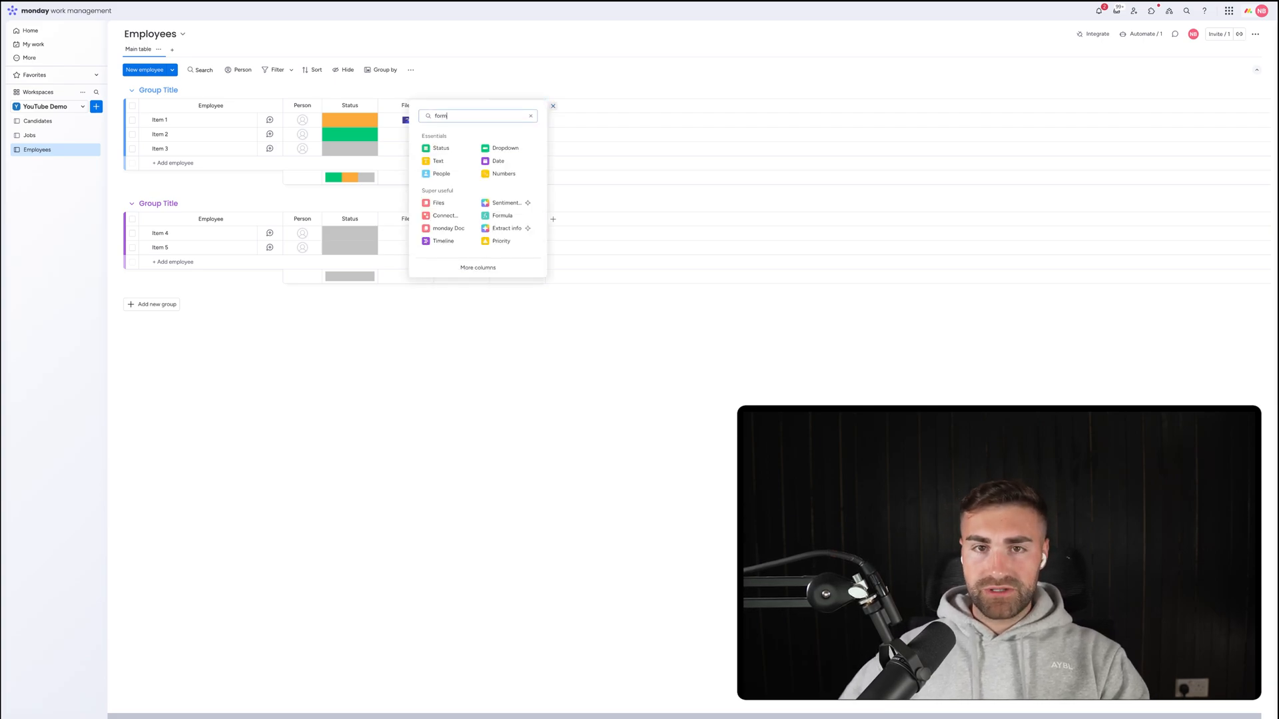
left_click(483, 176)
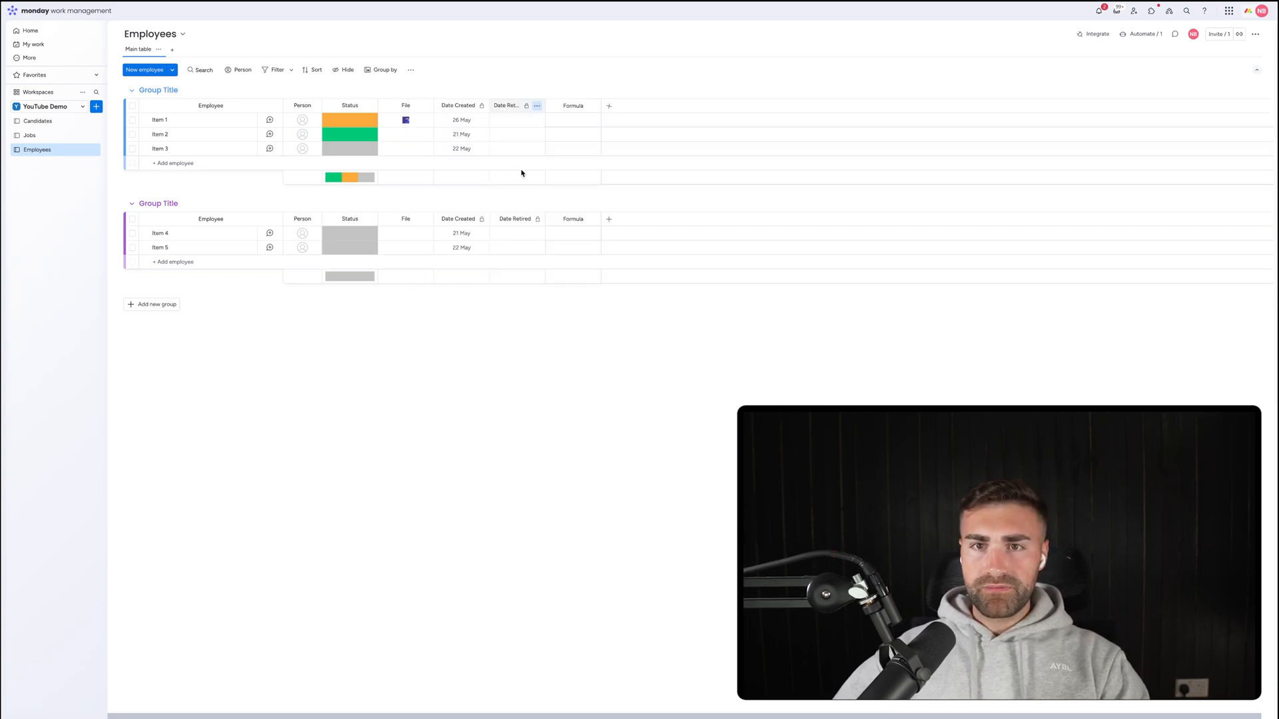
left_click(567, 127)
left_click(669, 127)
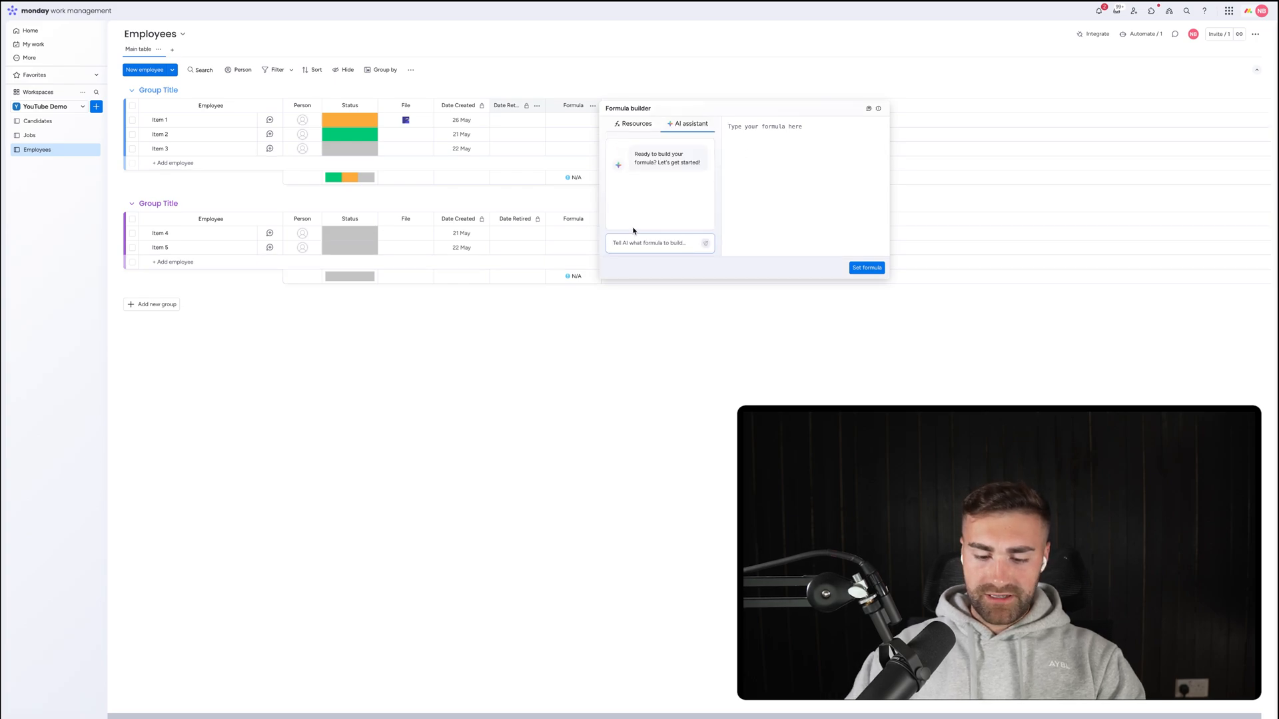
left_click(633, 243)
type("give me the difference")
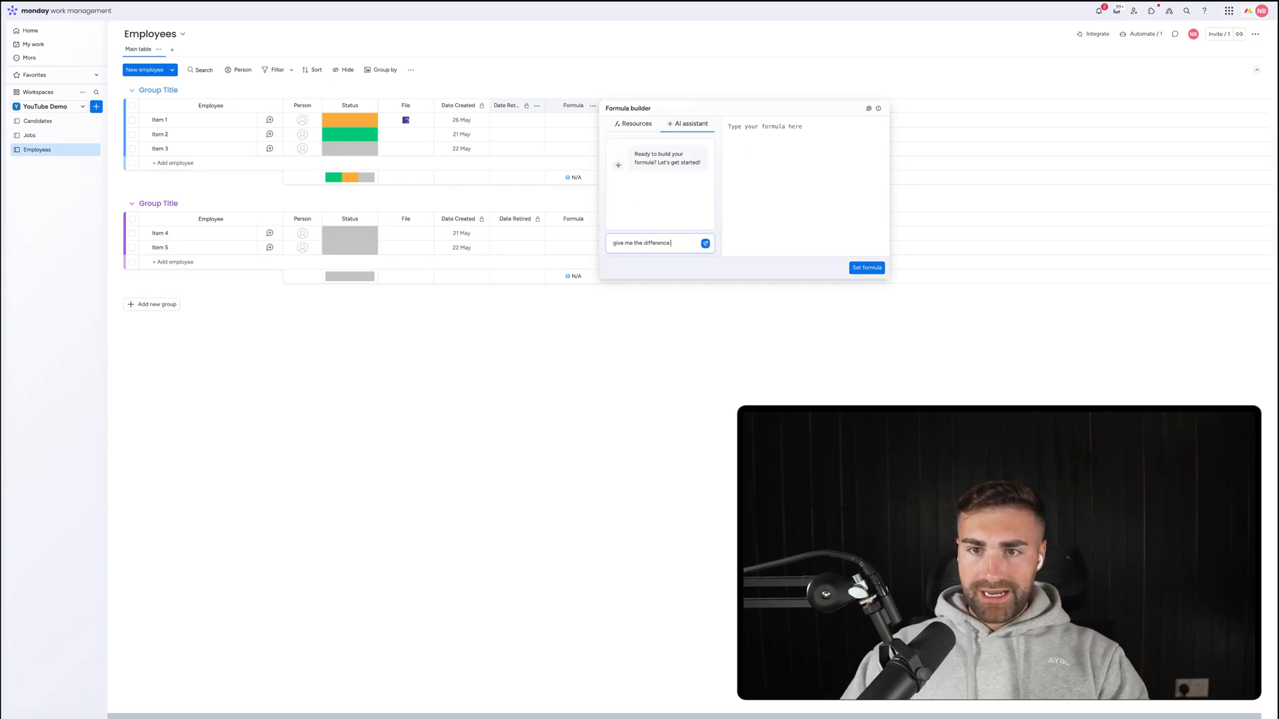
type(" in days between d")
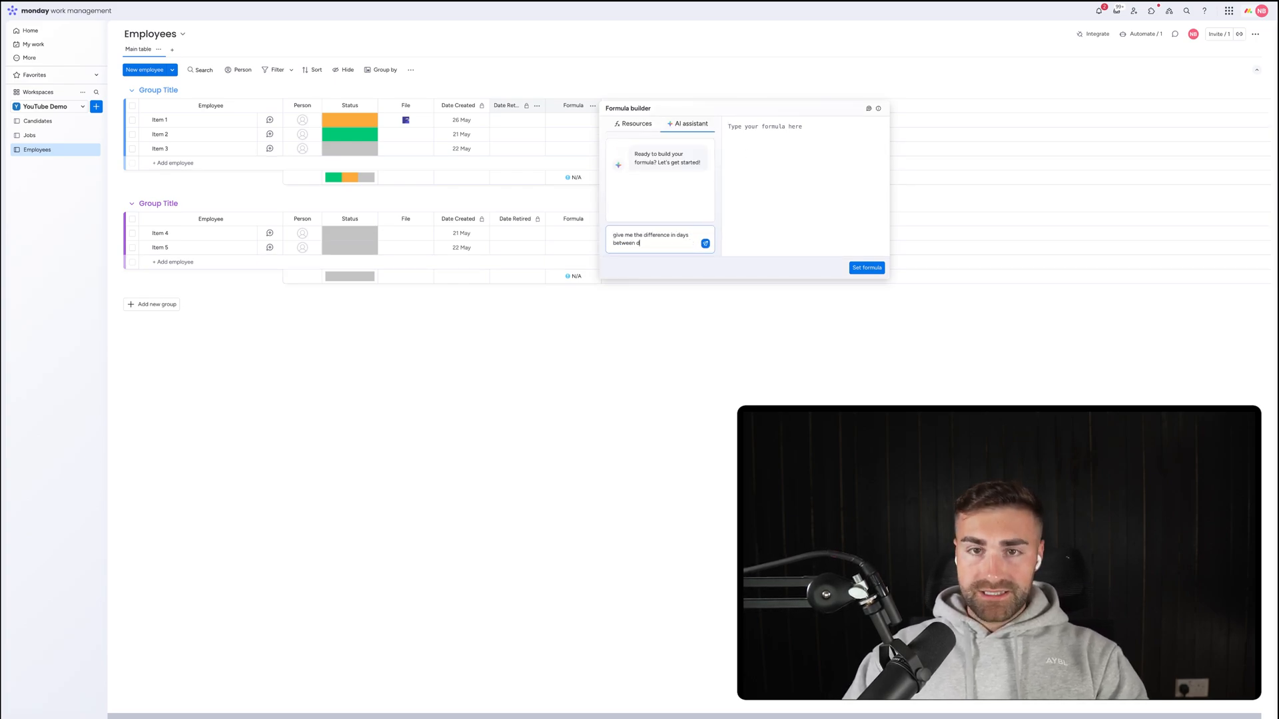
type("ate created")
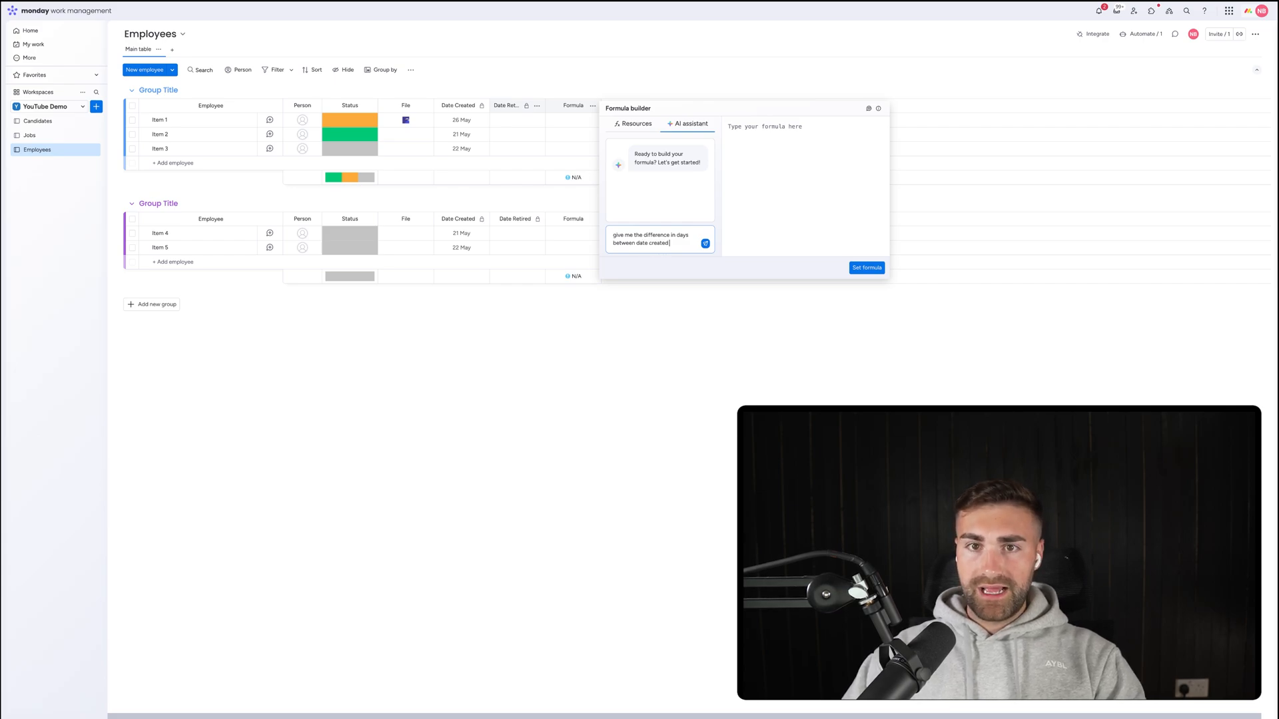
type(" and date retir")
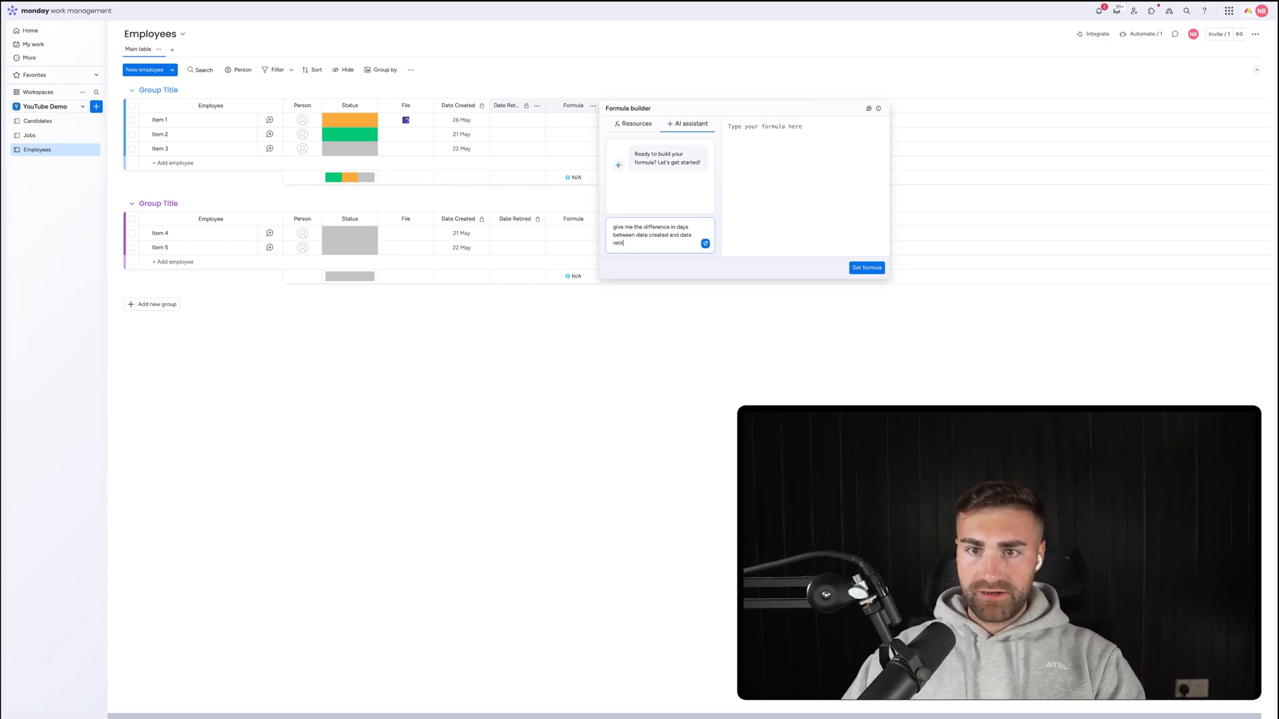
type("ed columns")
key("Return")
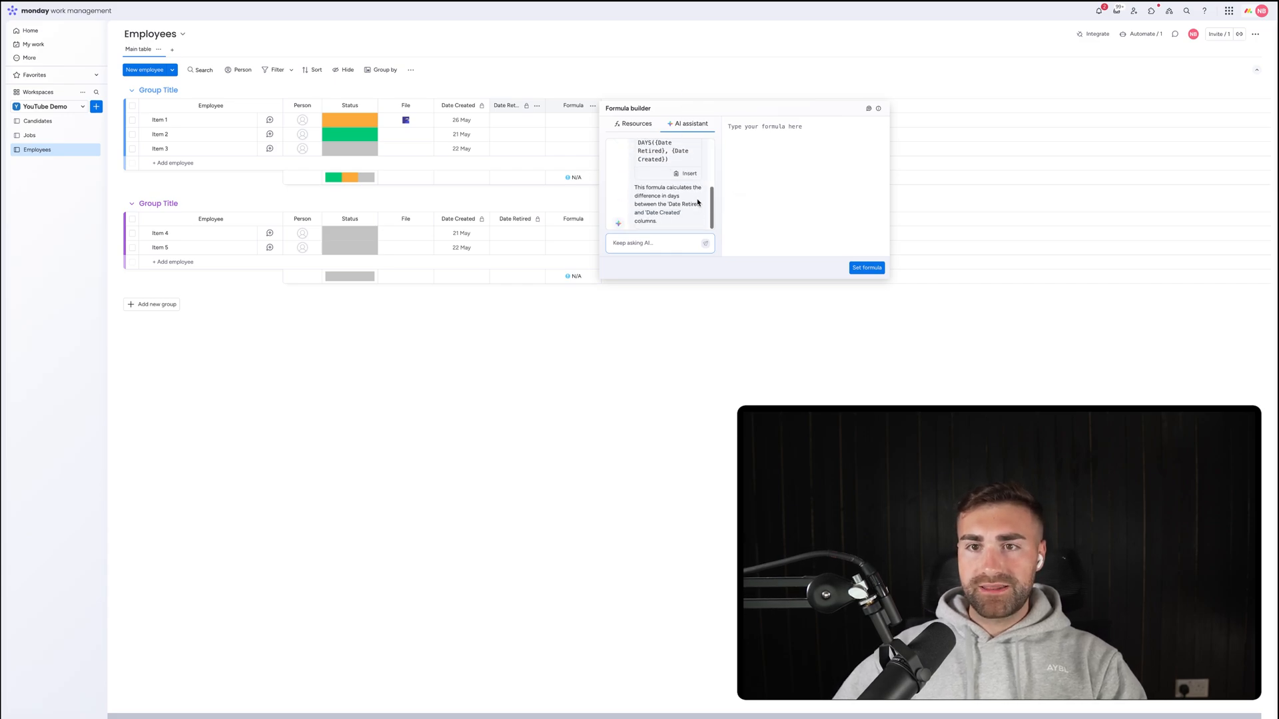
left_click(870, 267)
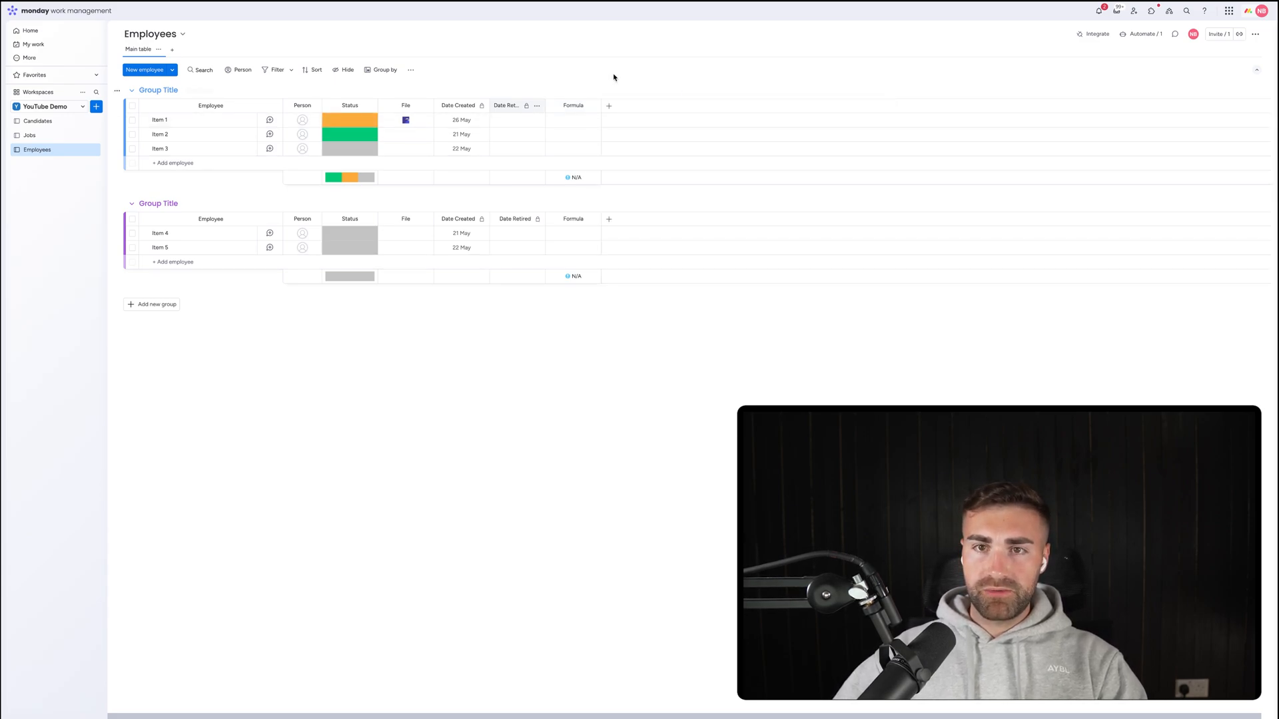
Rename the formula column TTR, restrict who can edit it, and make it narrower.
left_click(572, 106)
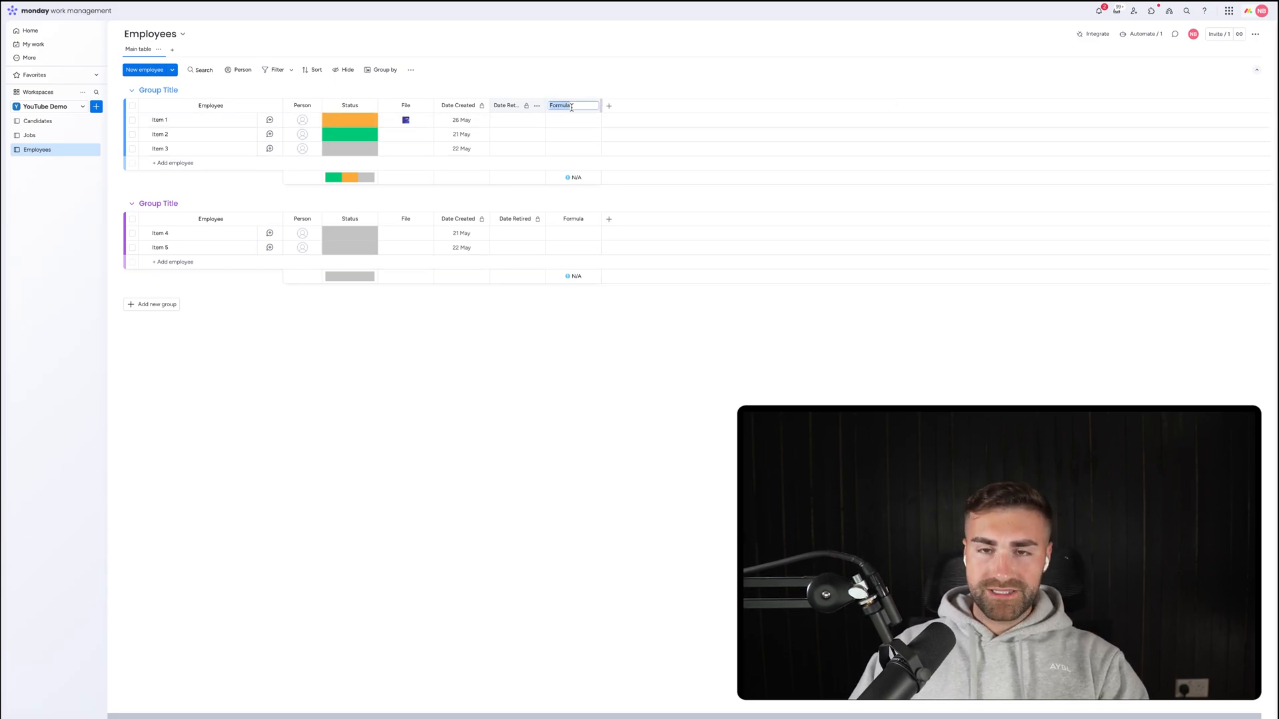
type("TTR")
key("Return")
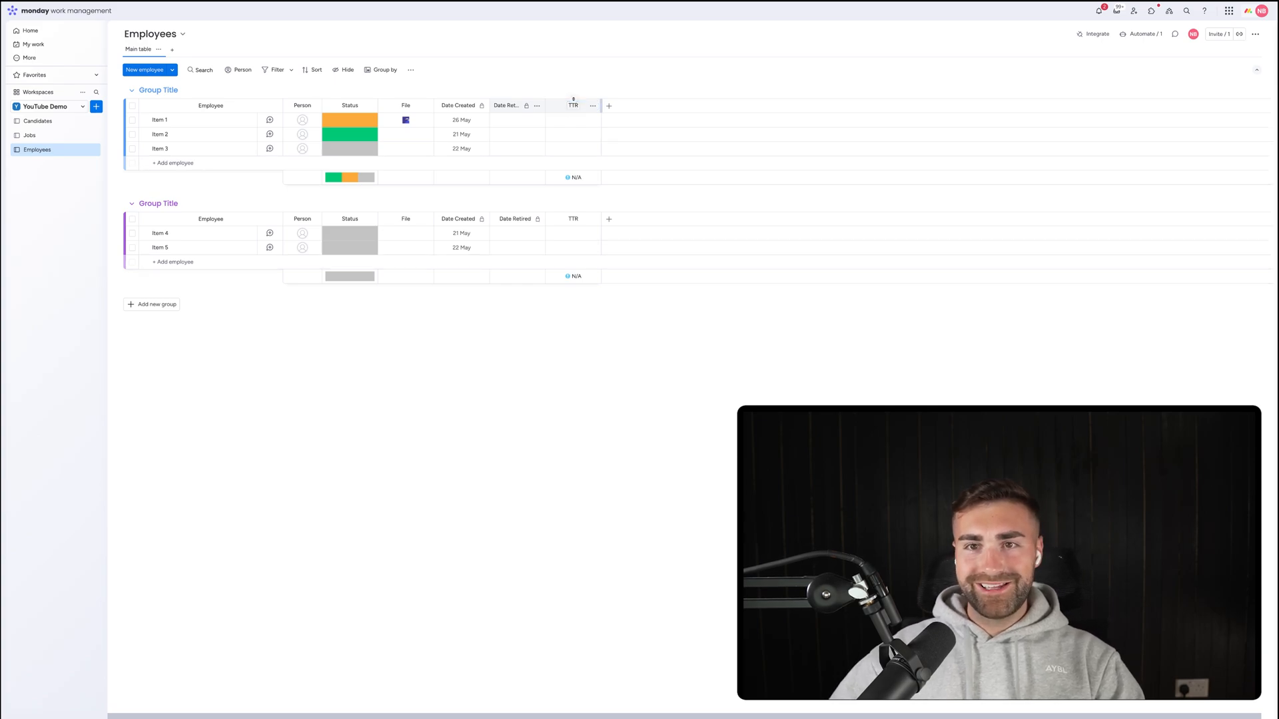
left_click(592, 106)
mouse_move(642, 114)
left_click(779, 165)
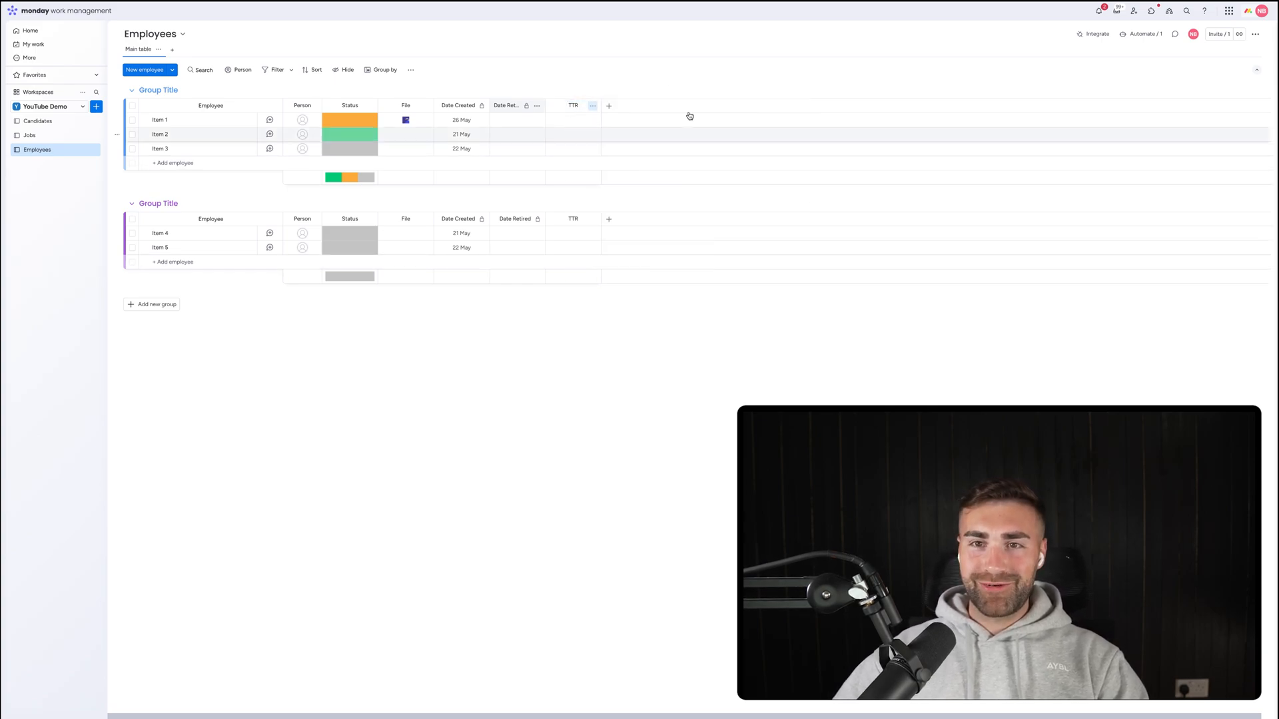
left_click(593, 108)
left_click(766, 144)
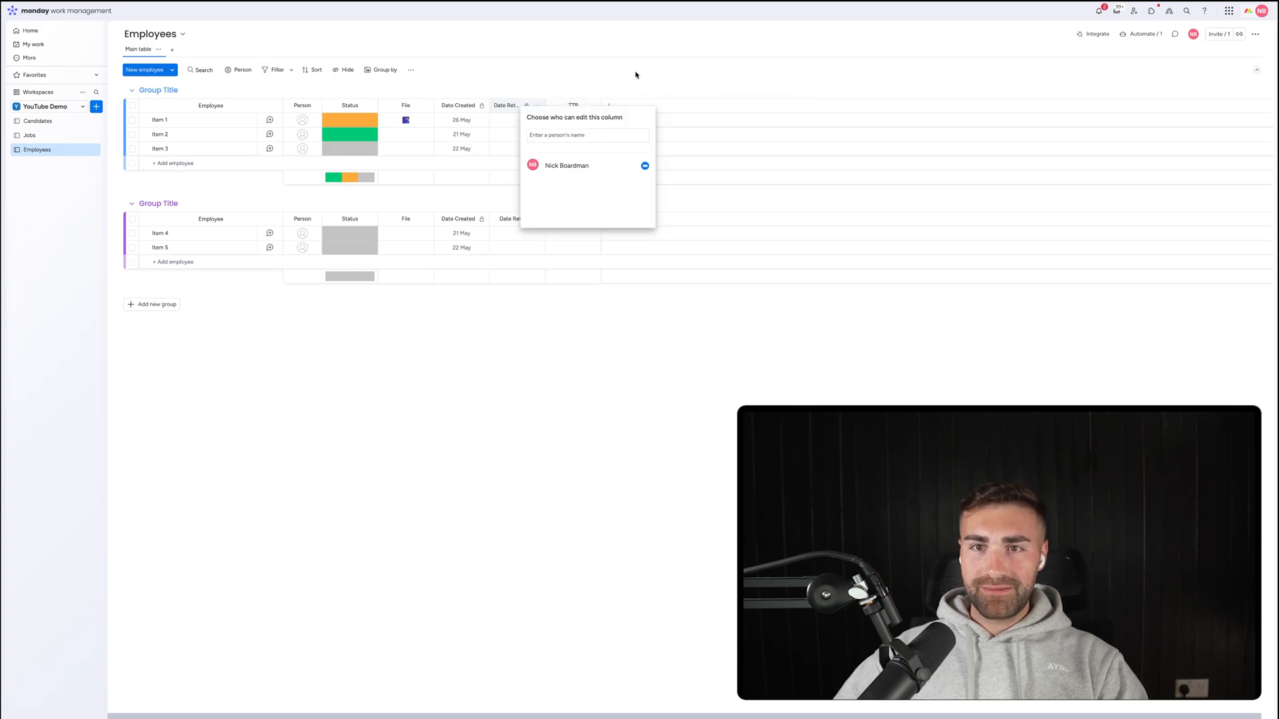
left_click(633, 78)
left_click_drag(602, 107, 563, 92)
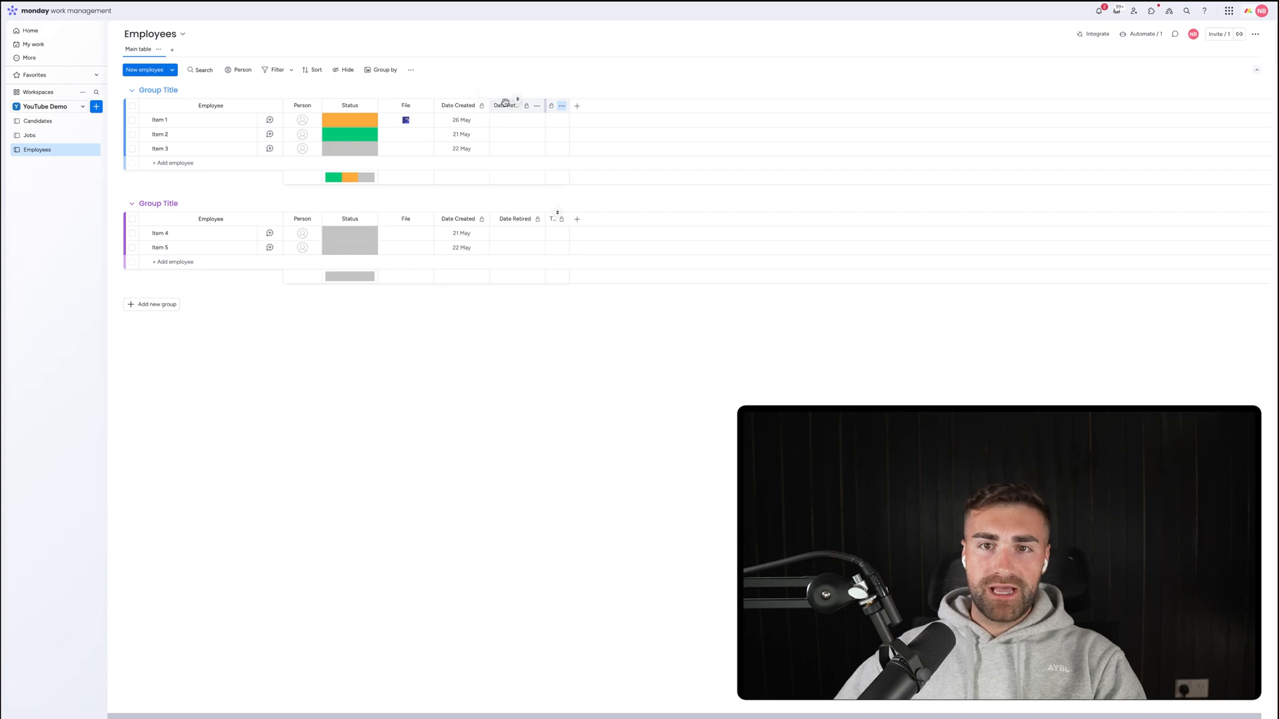
Rename the first group to 'Employee Onboarding' and colour it dark grey.
left_click(172, 91)
type("Onboarding")
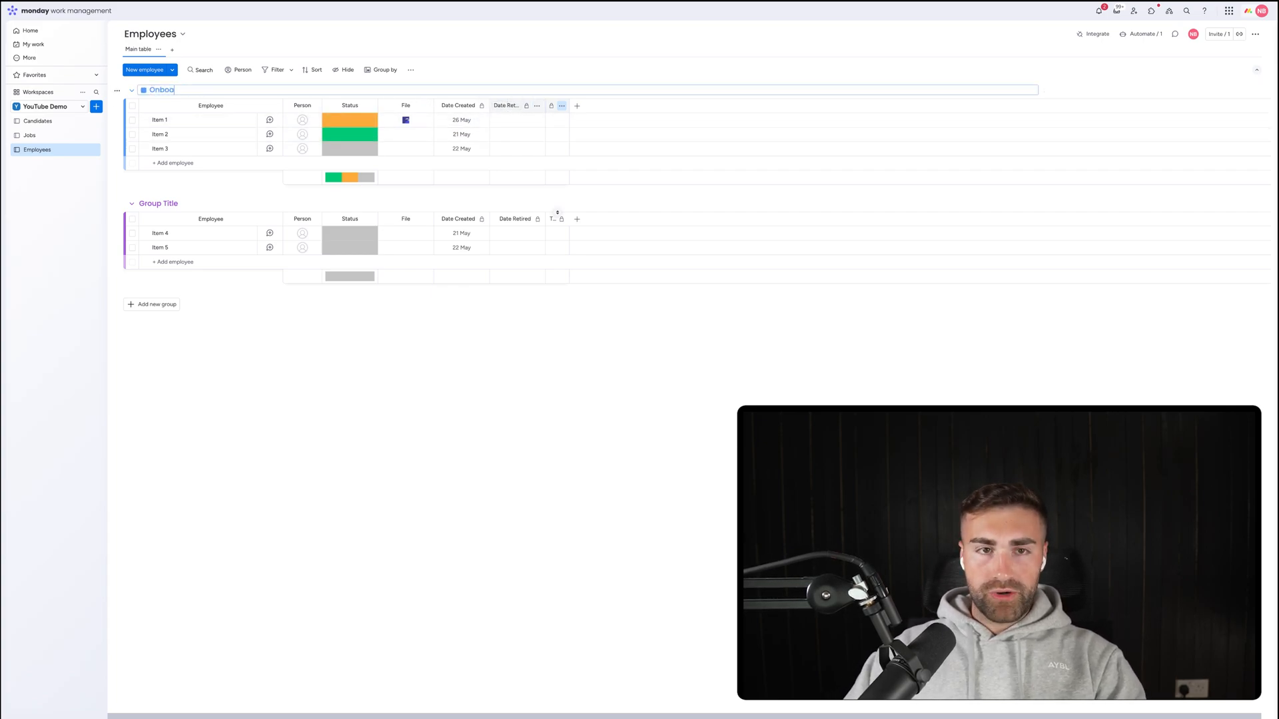
left_click(144, 90)
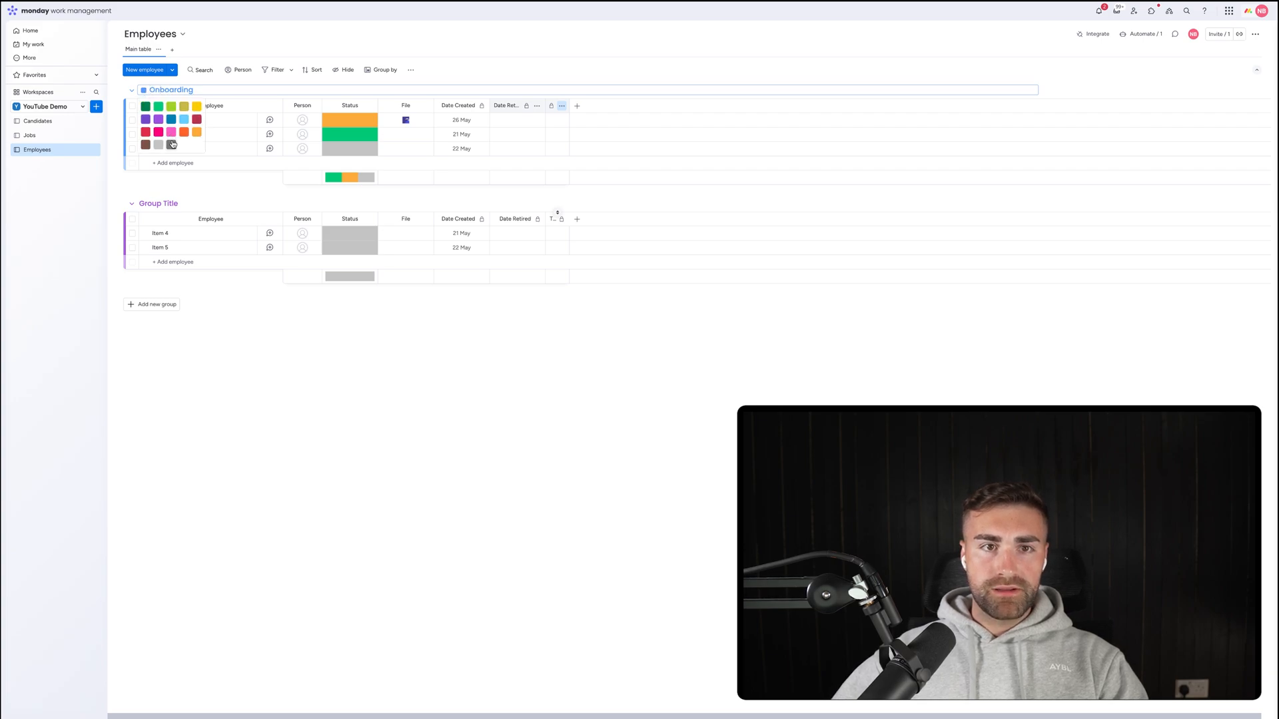
left_click(171, 140)
left_click(151, 90)
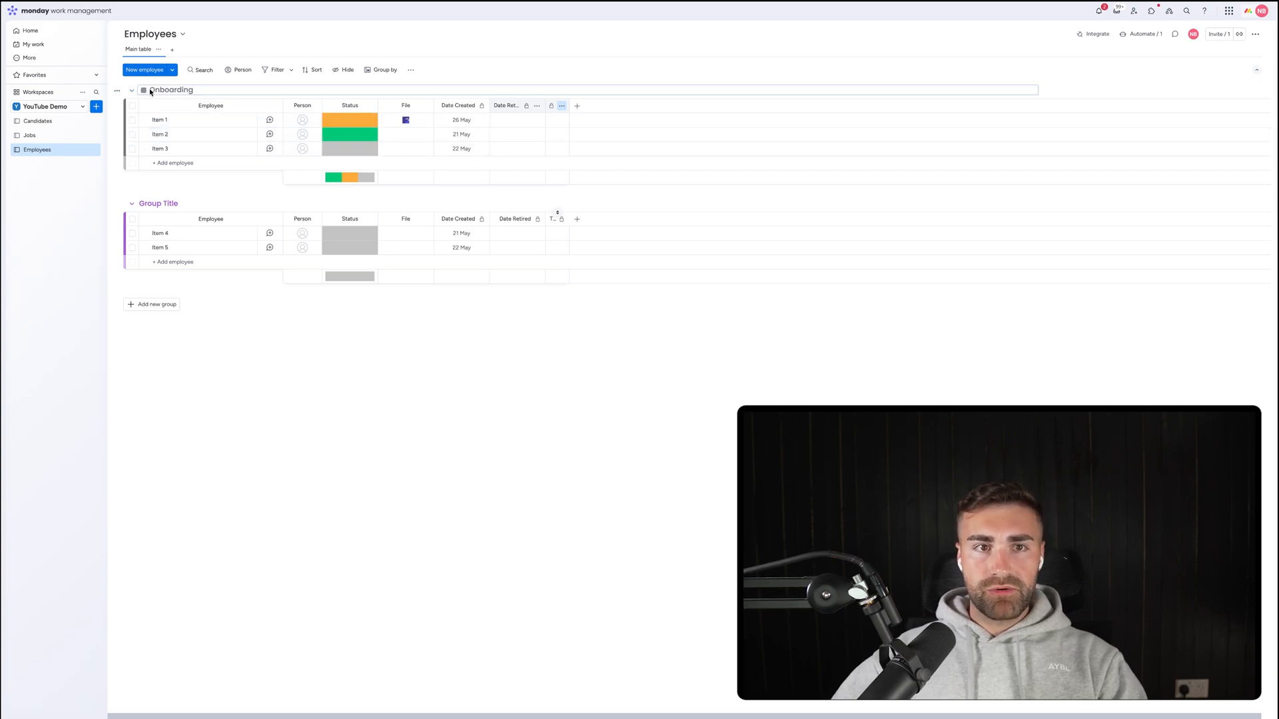
left_click(144, 90)
left_click(151, 90)
left_click(150, 91)
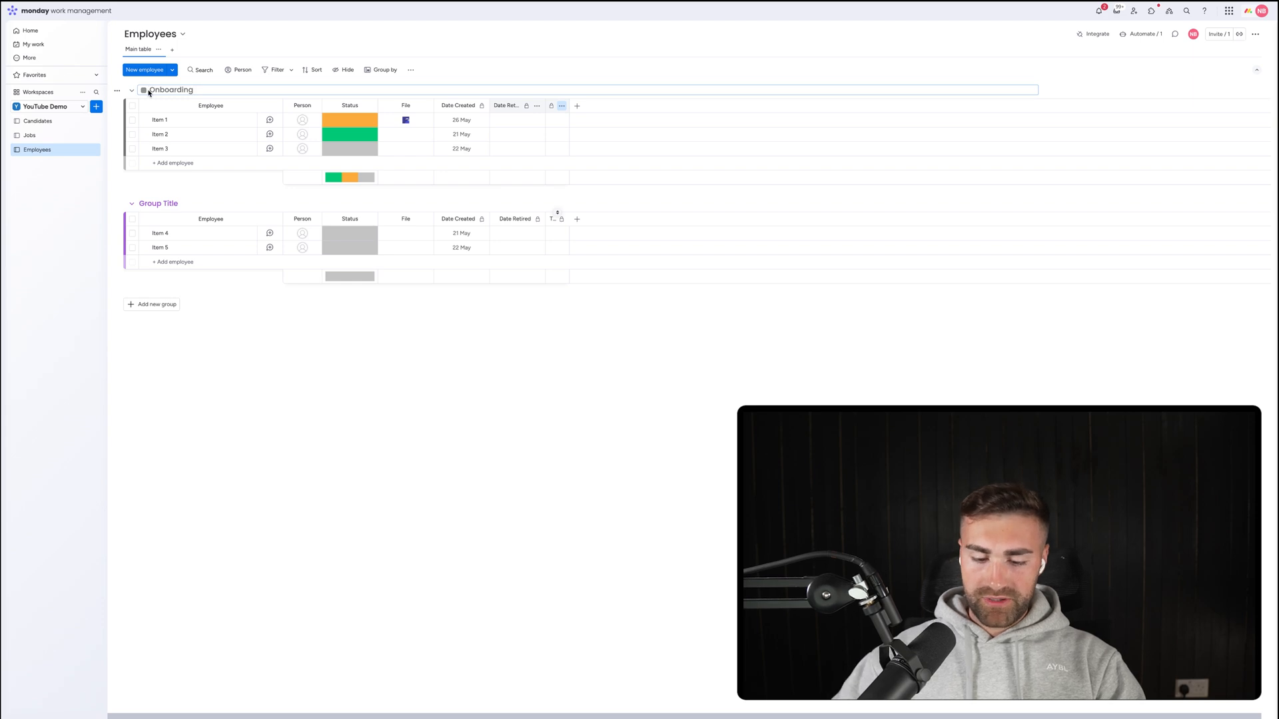
type("Employee")
key("Return")
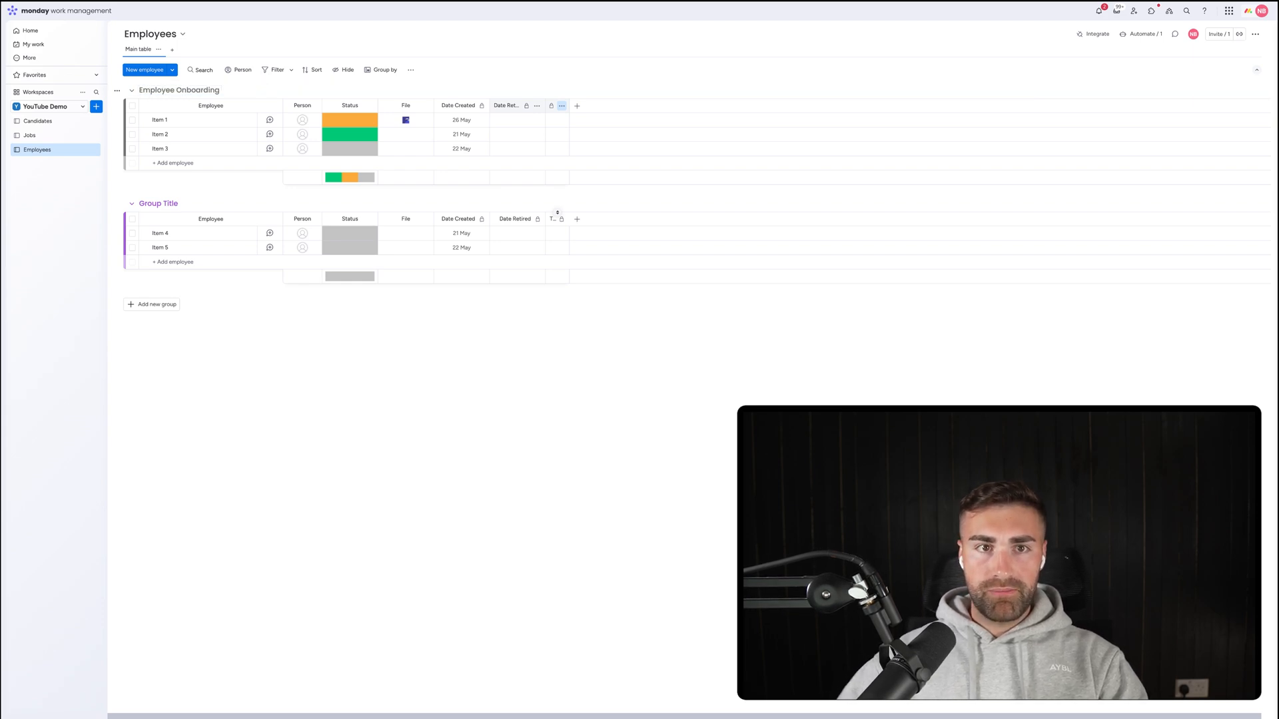
Rename the second group 'Active Employees' and add a green 'Retired Employees' group.
left_click(157, 203)
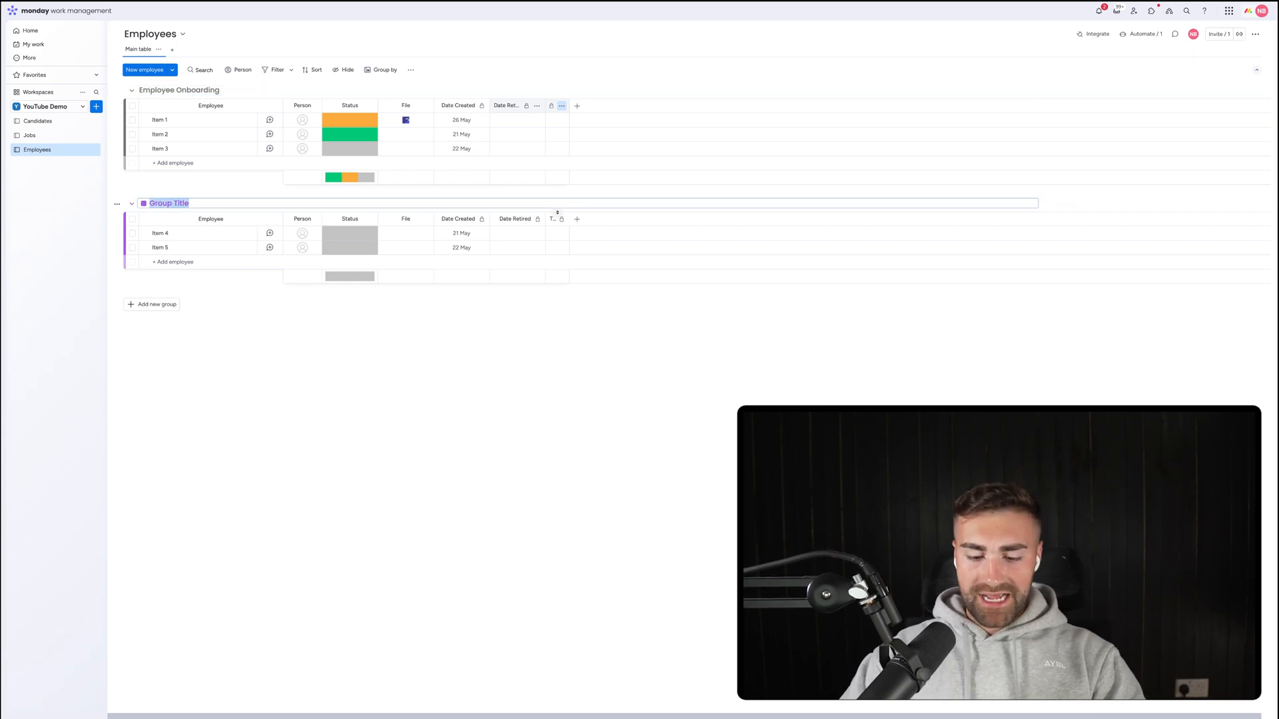
type("Active Empl")
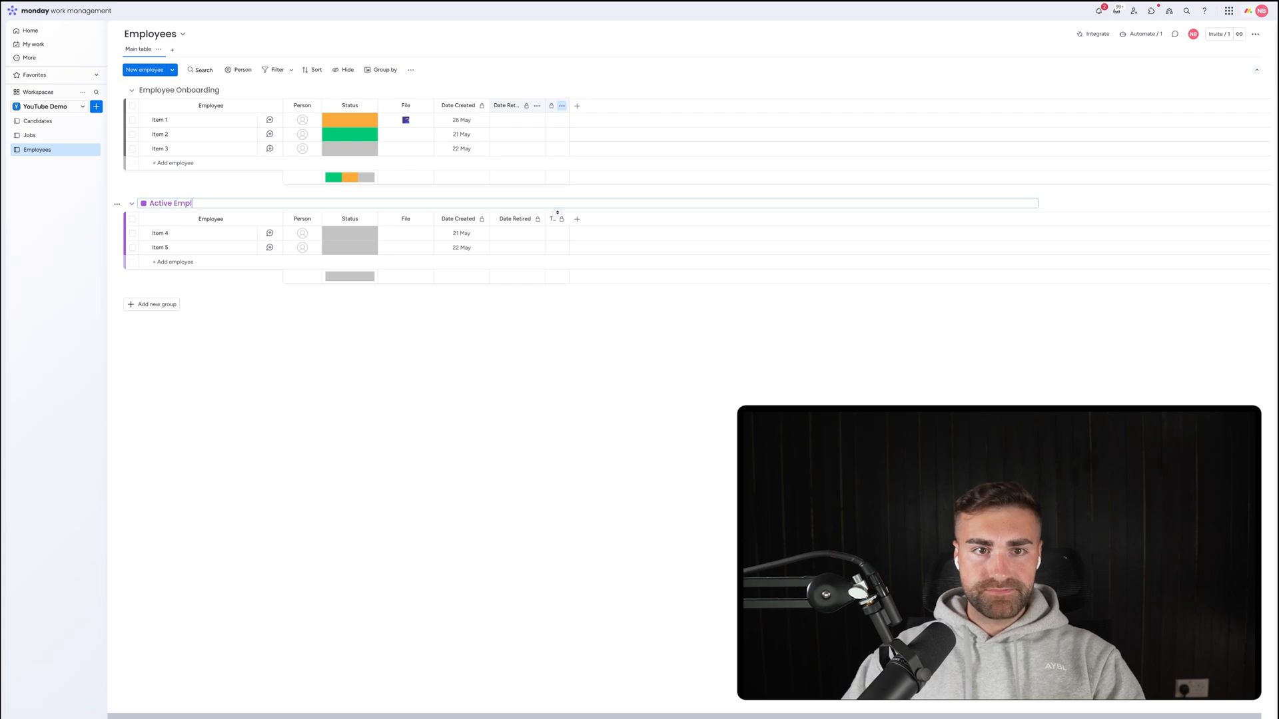
type("oy7ees")
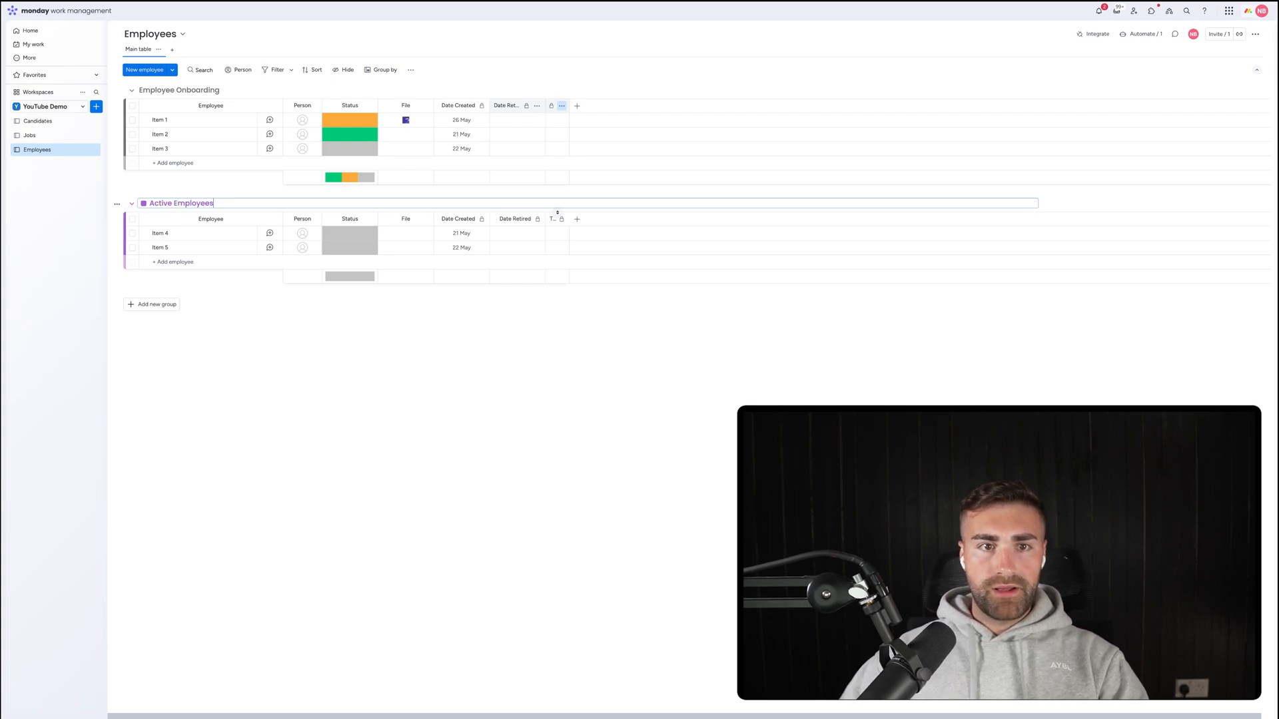
key("Return")
left_click(151, 304)
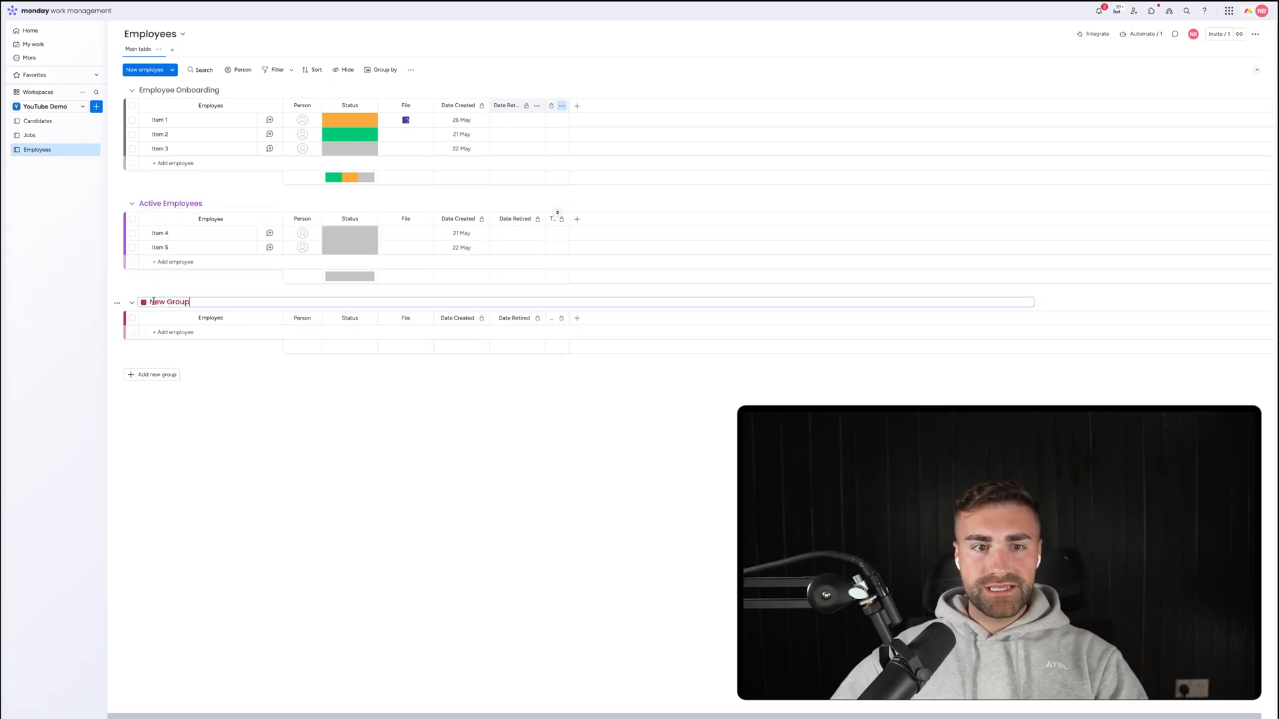
type("Retired ")
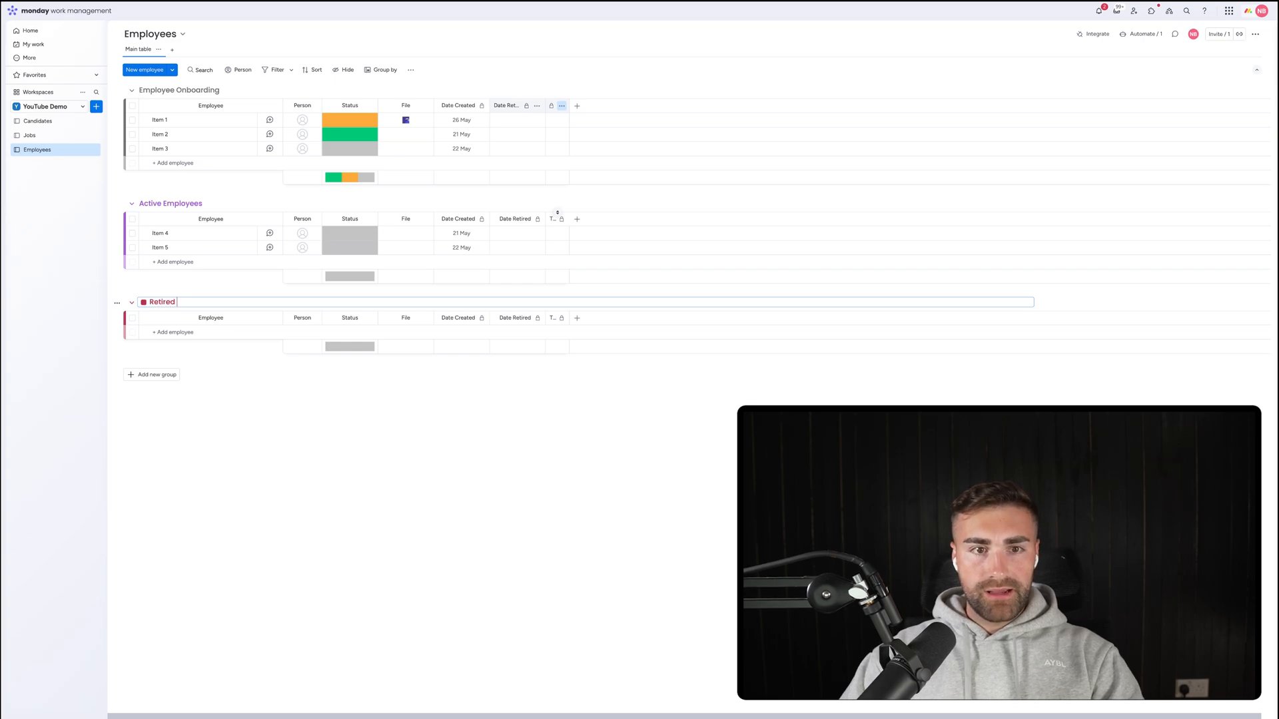
type("Employees")
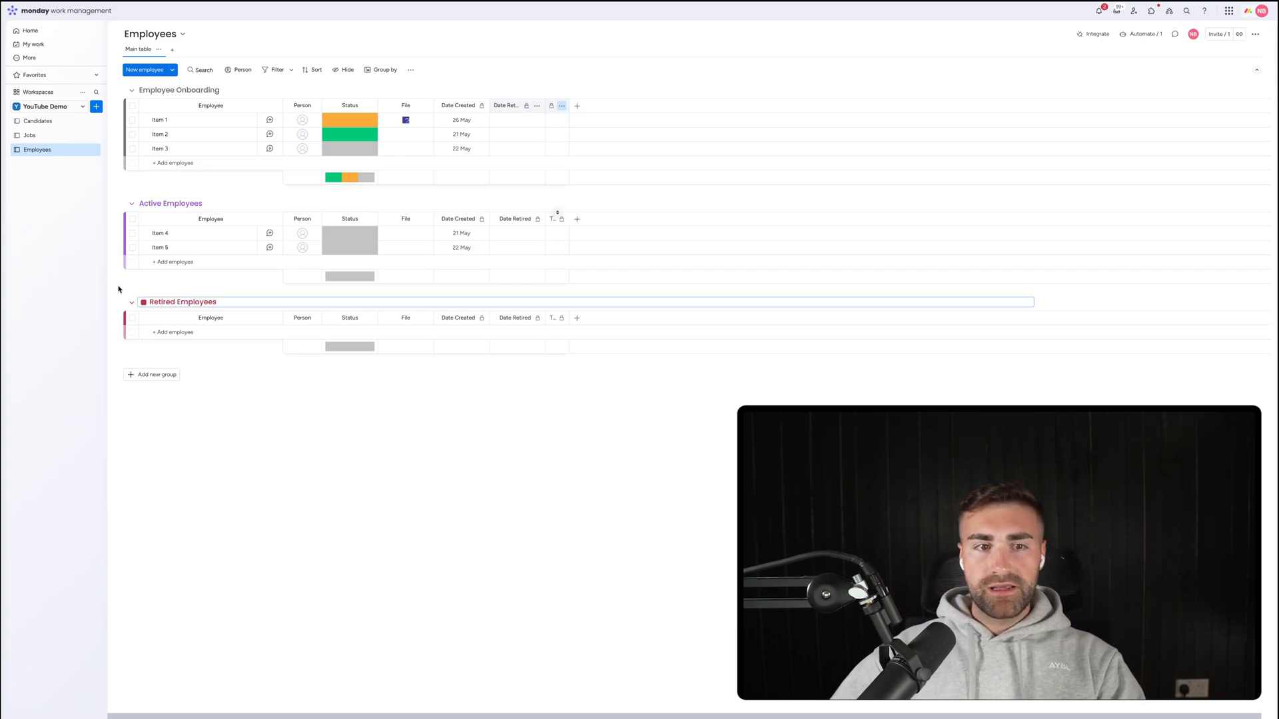
left_click(143, 301)
left_click(163, 319)
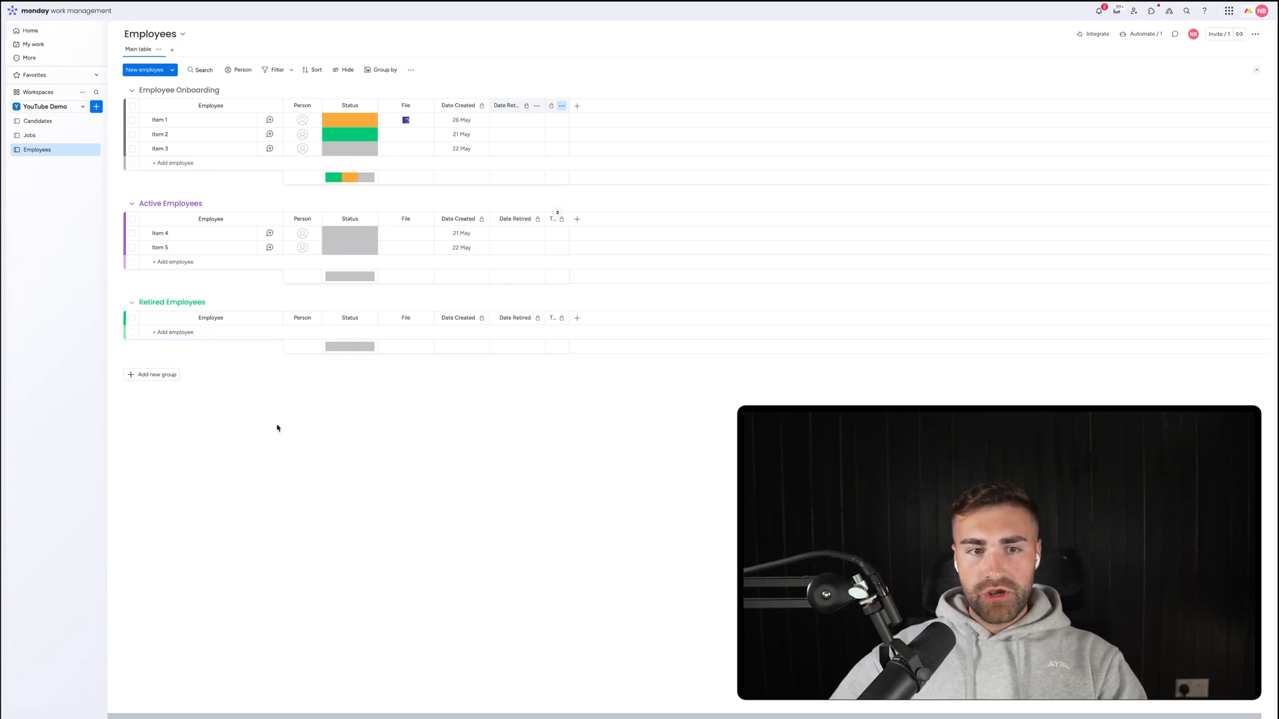
Delete the extra New Group that was added by accident.
left_click(168, 384)
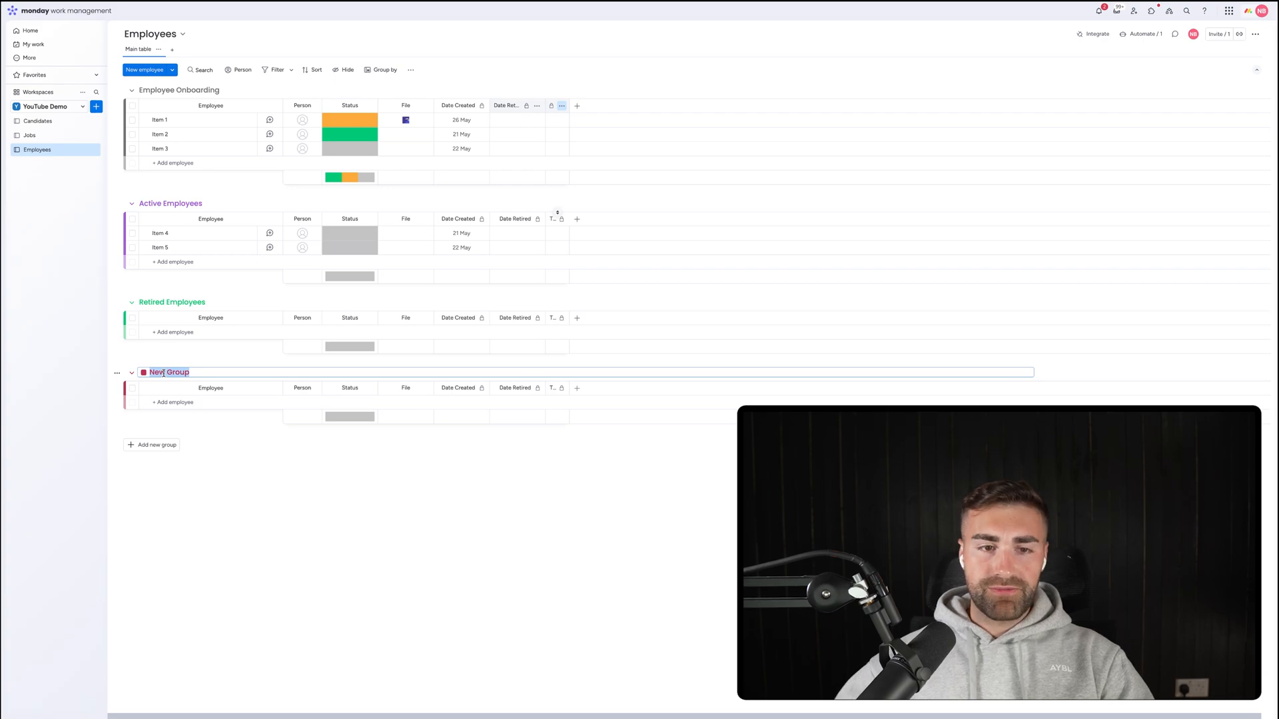
left_click(230, 501)
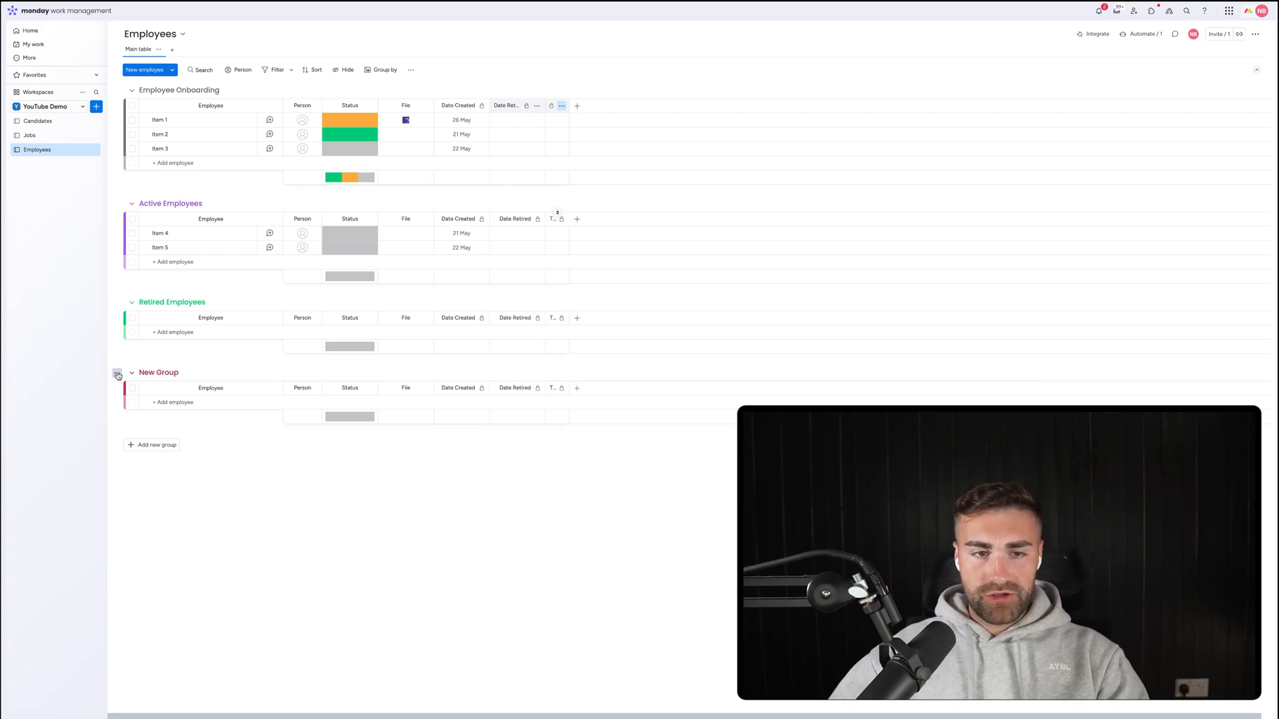
left_click(117, 373)
left_click(174, 538)
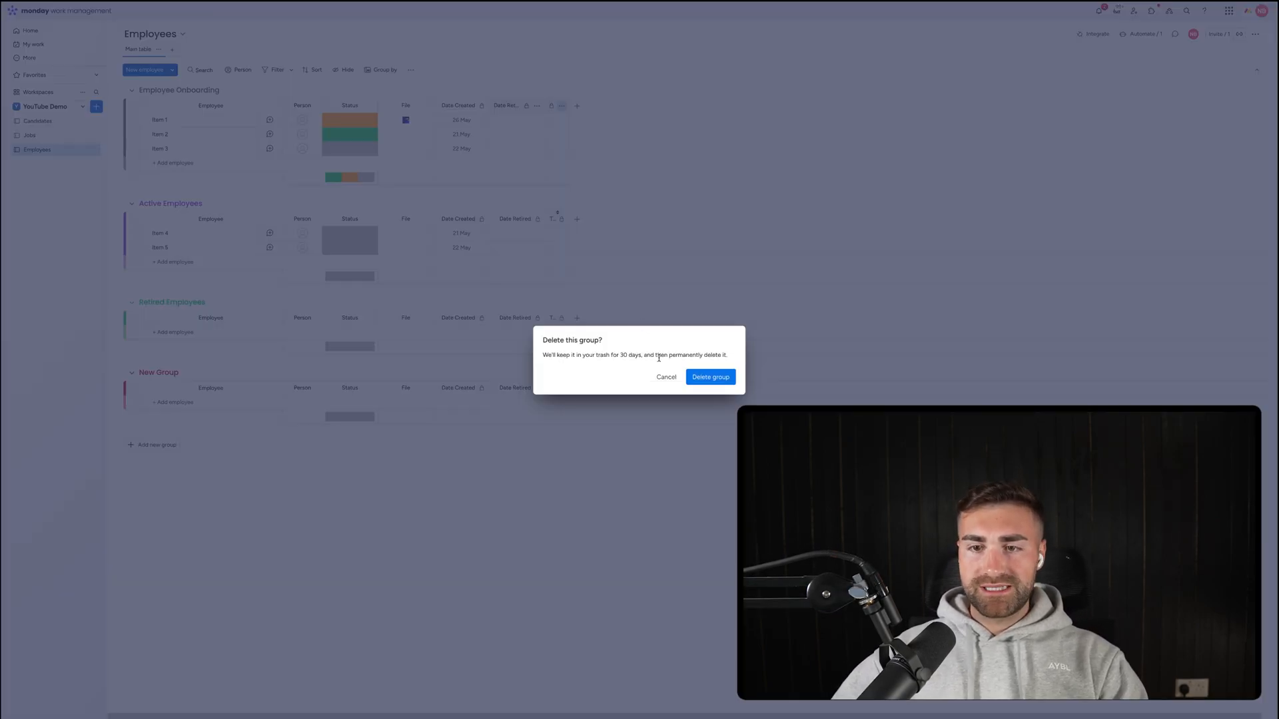
left_click(710, 377)
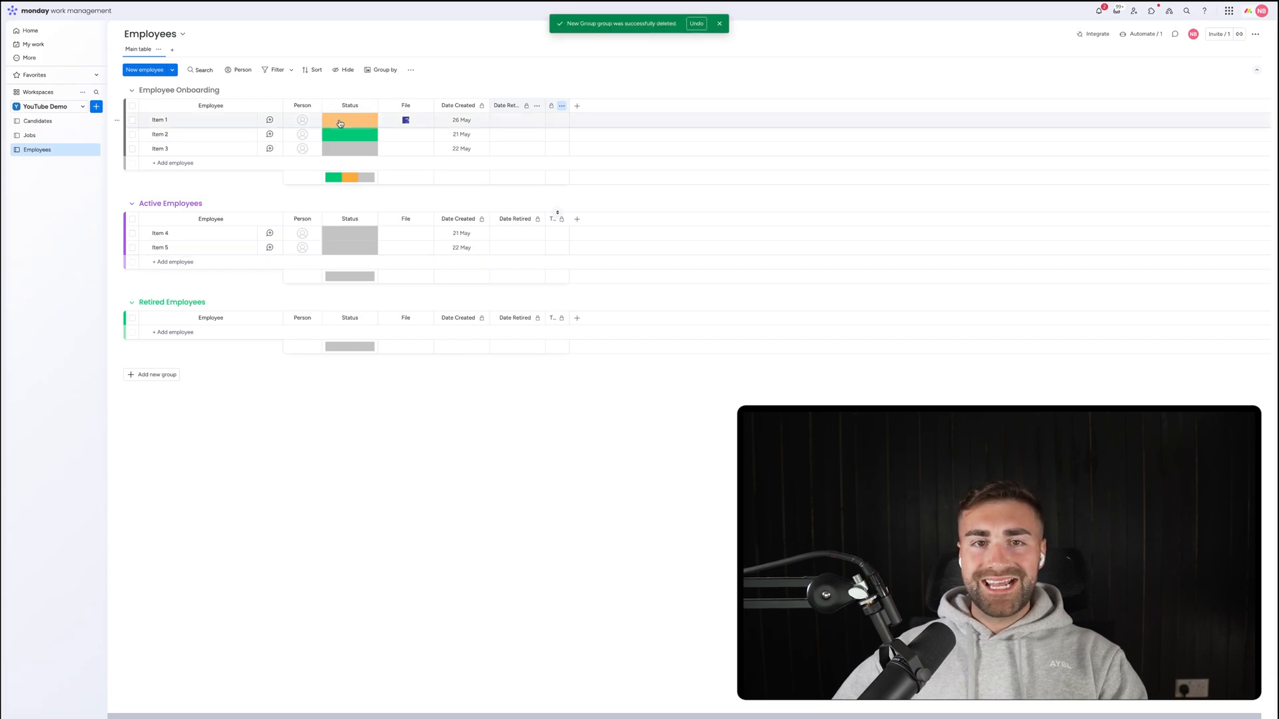
Set the Status labels to Onboarding, purple Active and Retired, deleting the AA label.
left_click(349, 133)
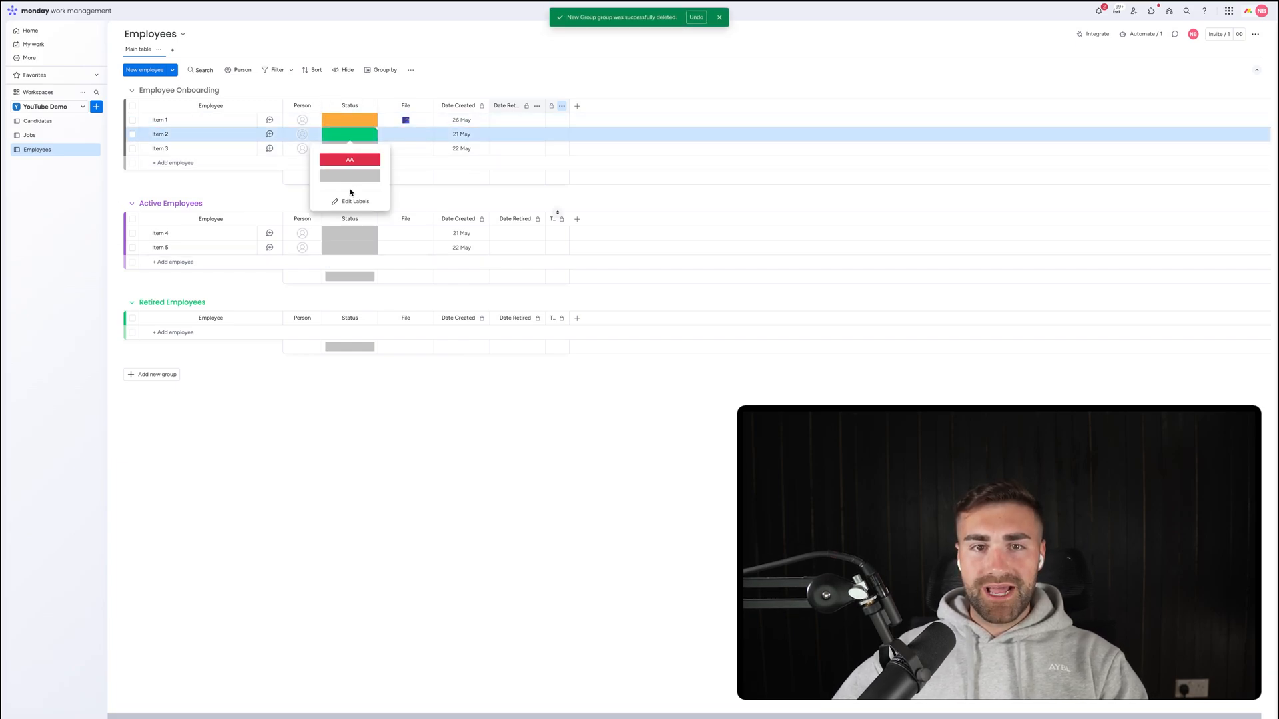
left_click(347, 199)
left_click(348, 175)
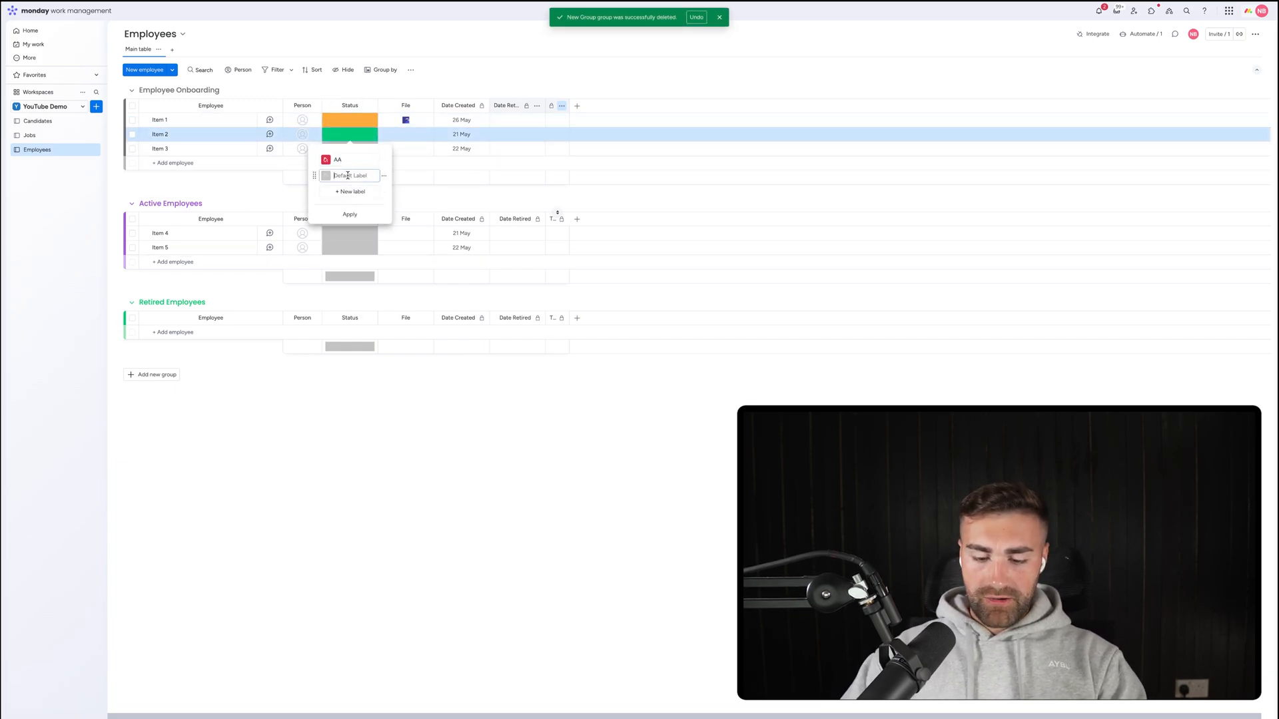
type("Onboarding")
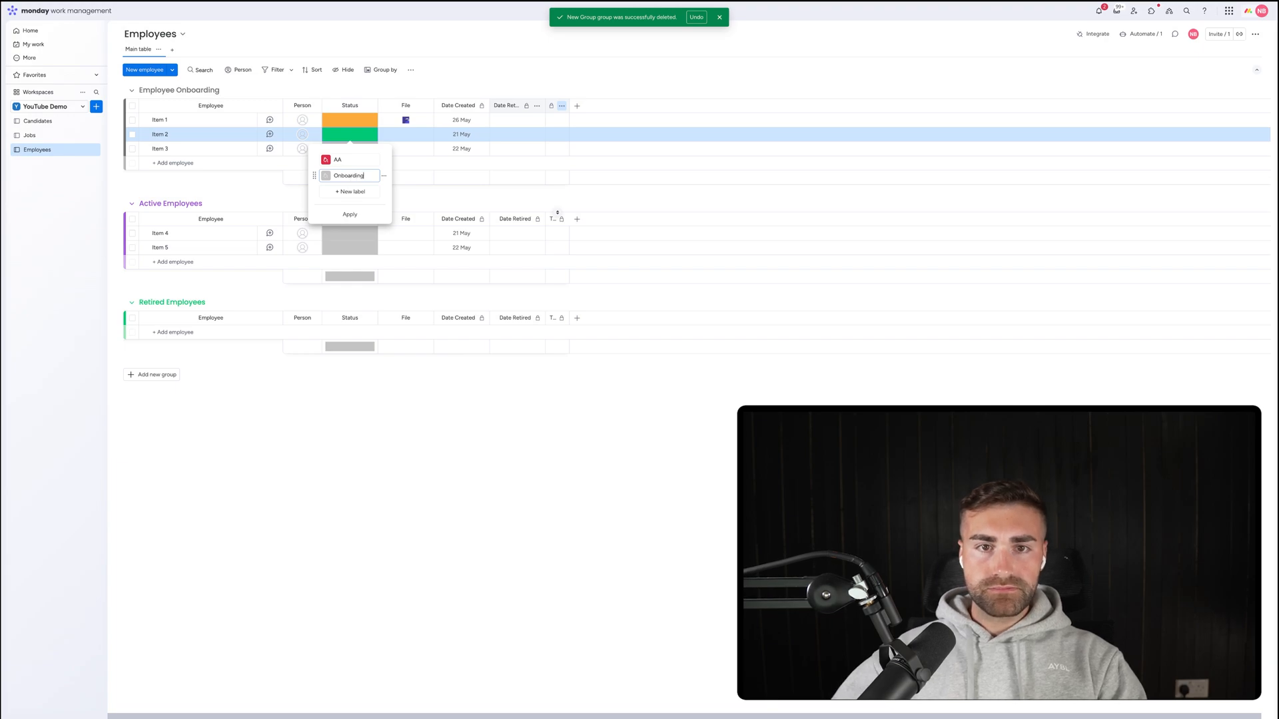
left_click(344, 191)
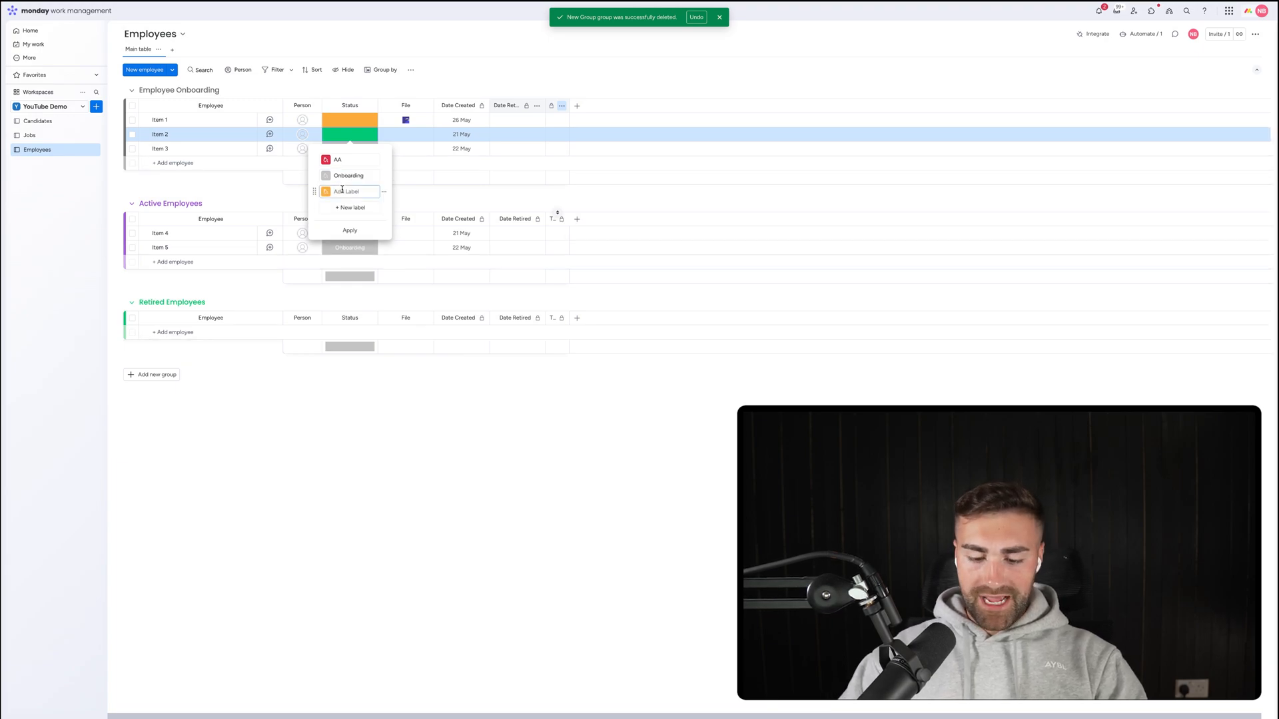
type("Active")
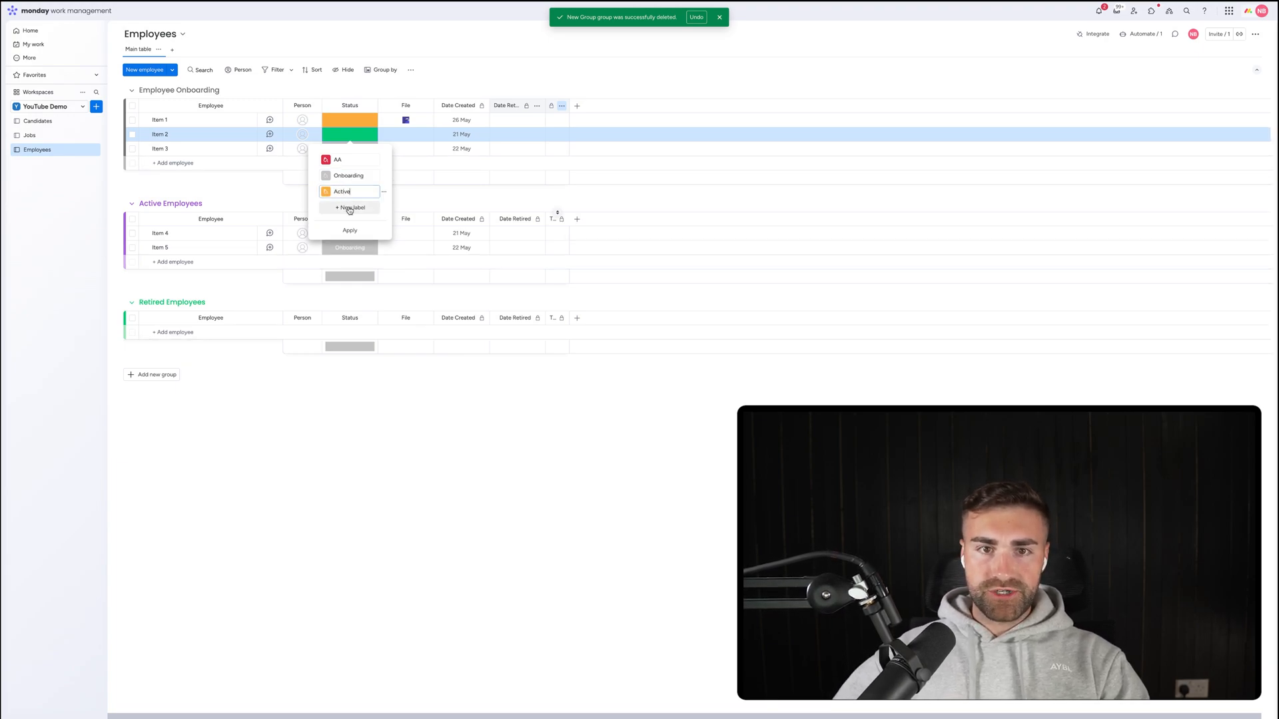
left_click(350, 207)
type("Retired")
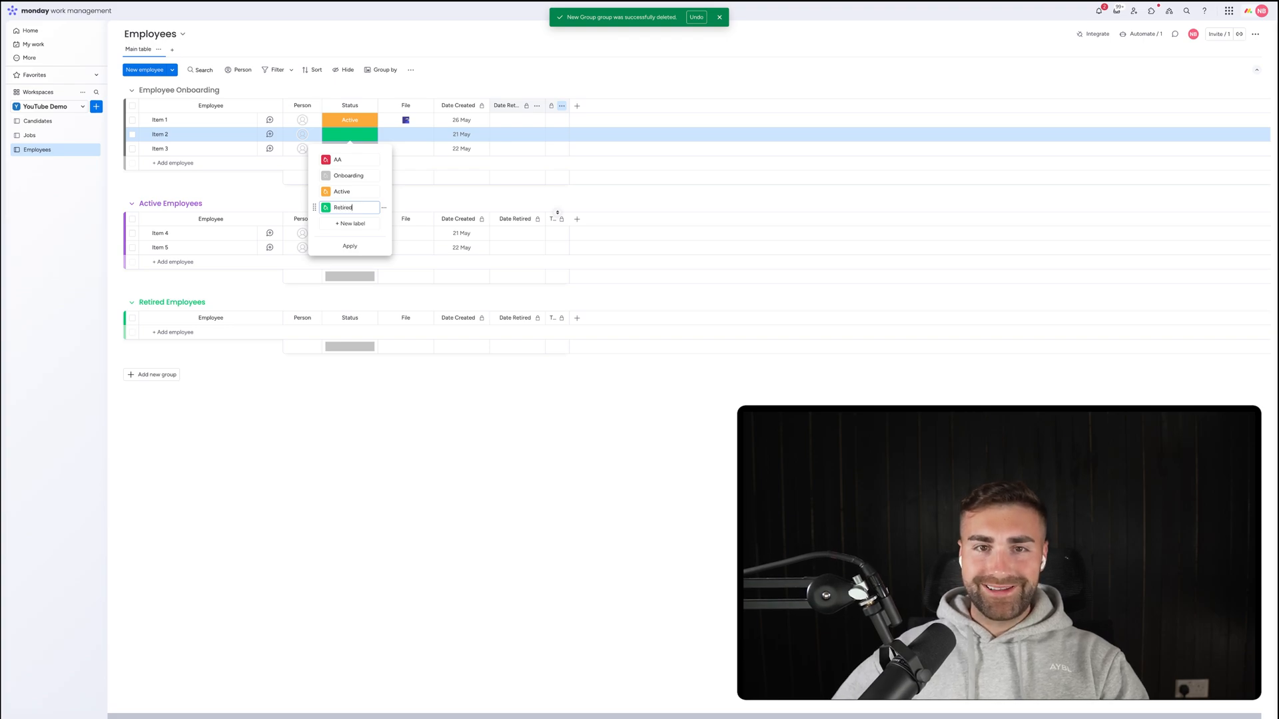
left_click(384, 160)
left_click(408, 191)
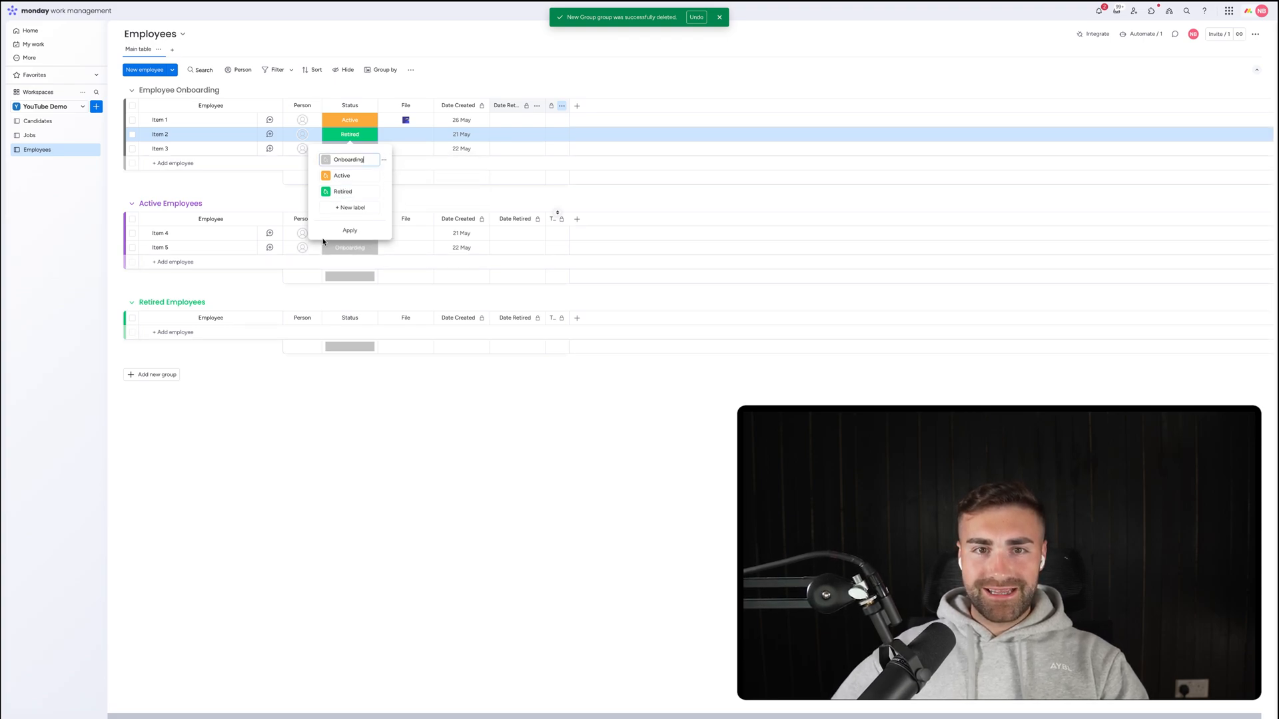
left_click(327, 177)
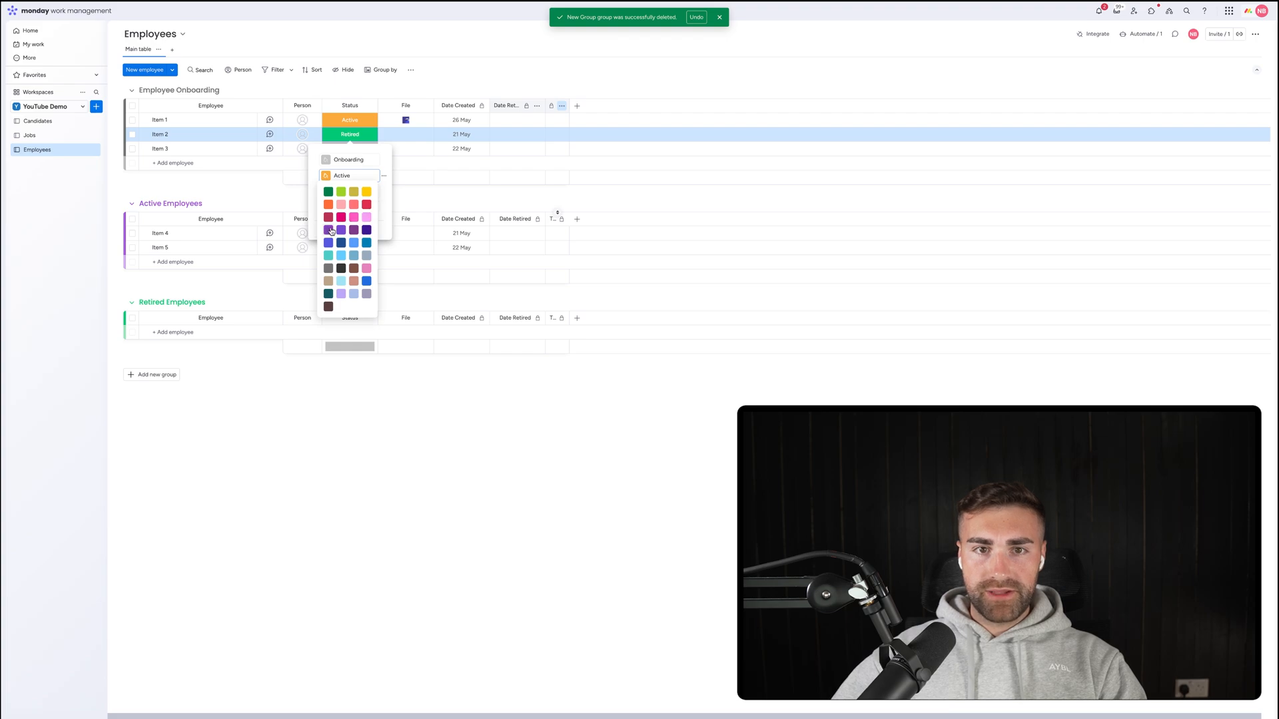
left_click(340, 231)
left_click(392, 103)
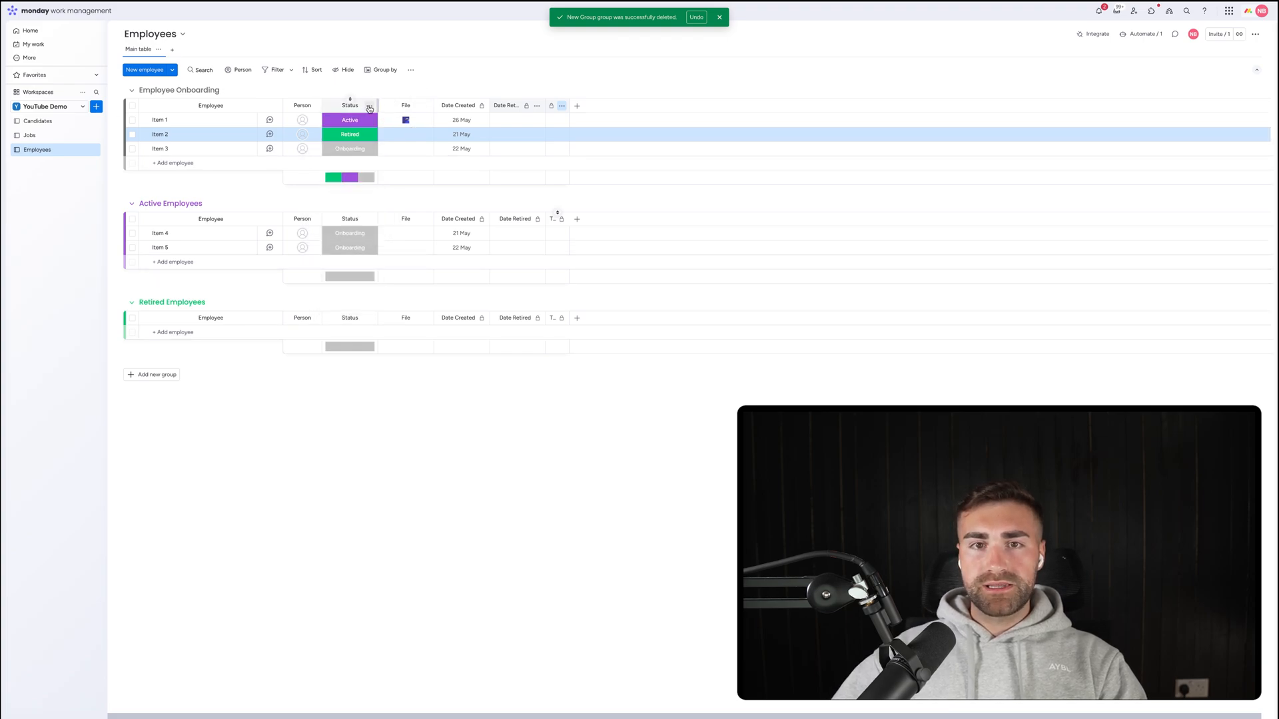
Hide the Status column's summary bars.
left_click(369, 106)
mouse_move(403, 110)
left_click(509, 180)
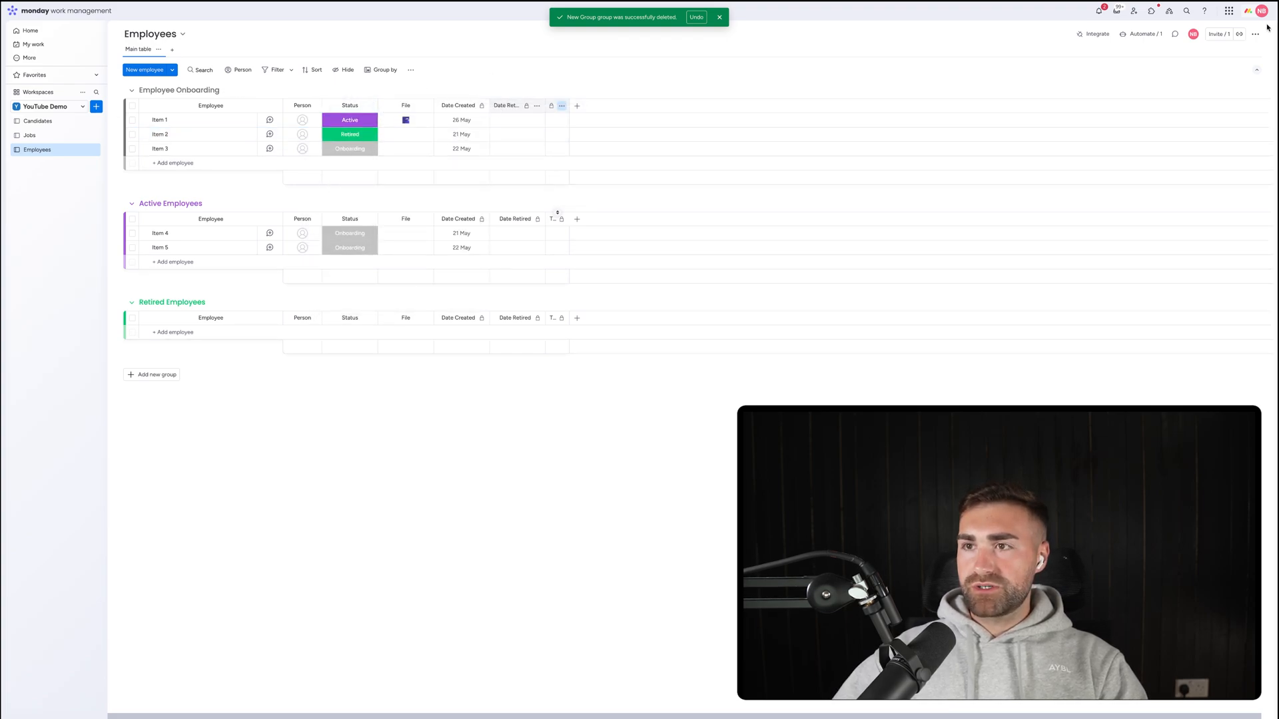
left_click(1142, 33)
Create an automation moving items to Employee Onboarding when Status changes to Onboarding.
left_click(720, 18)
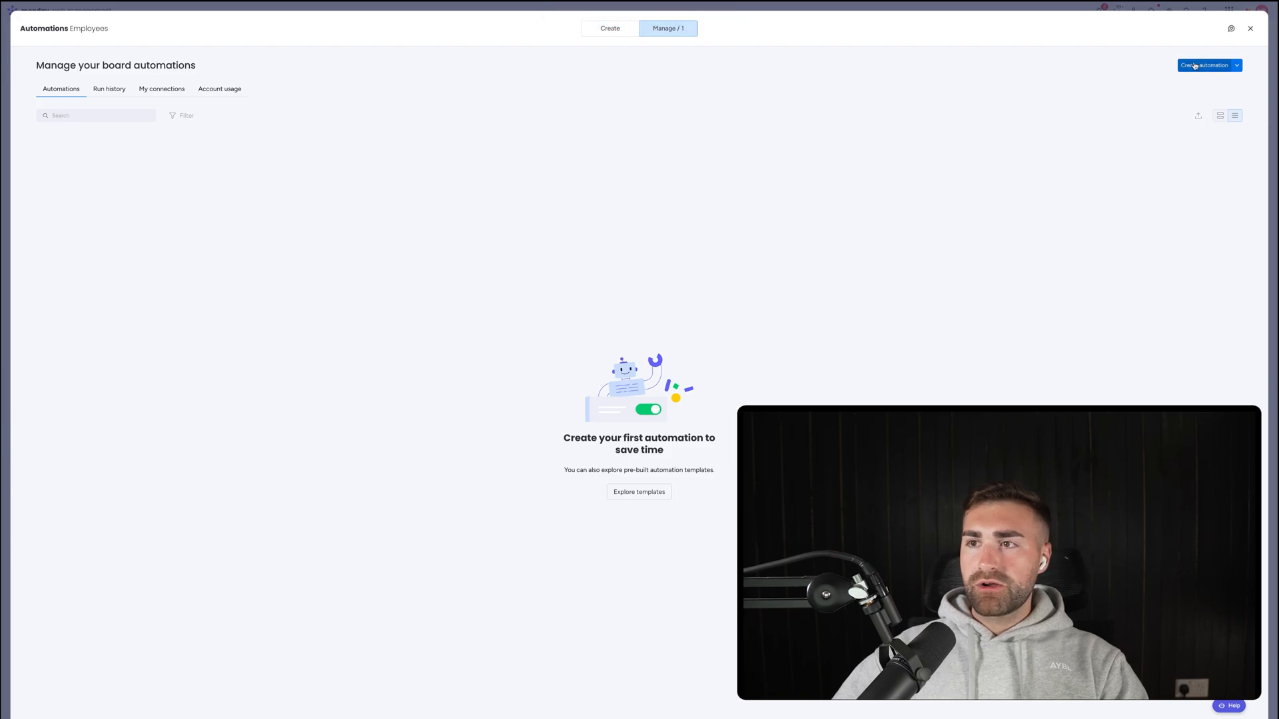
left_click(1203, 65)
left_click(365, 85)
left_click(339, 133)
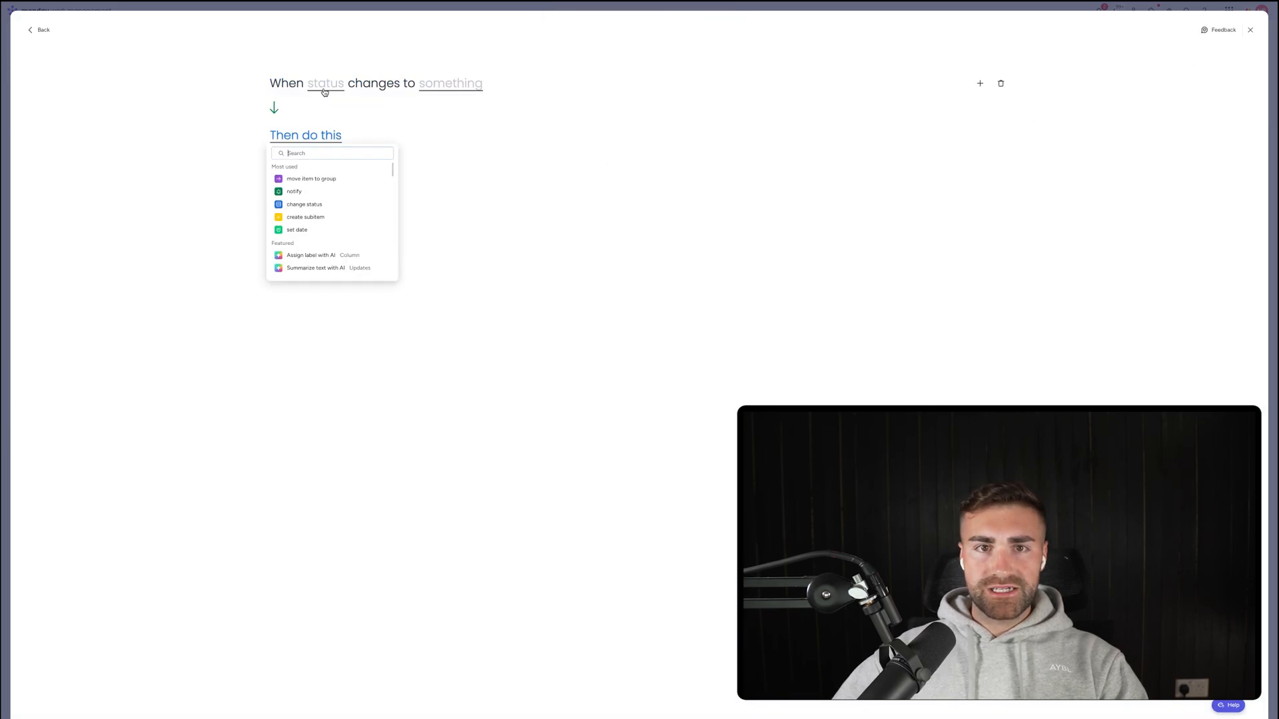
left_click(325, 85)
left_click(324, 114)
left_click(453, 85)
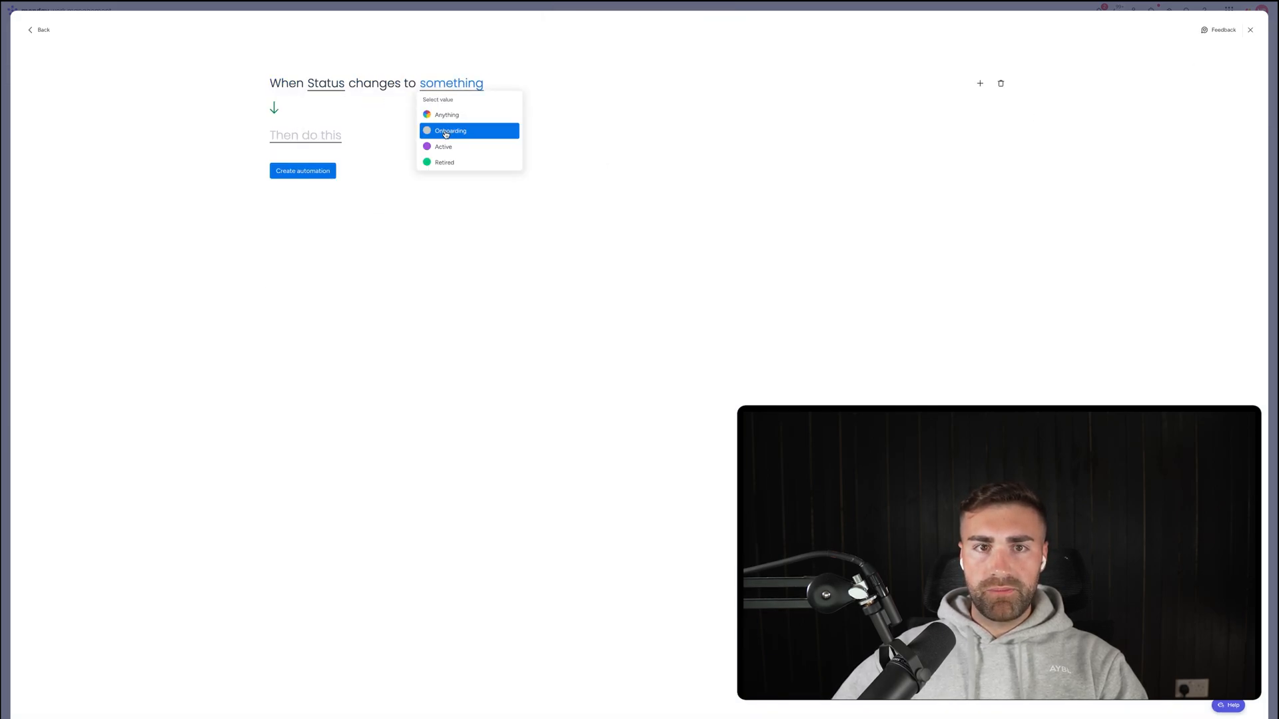
left_click(449, 132)
left_click(317, 174)
left_click(407, 135)
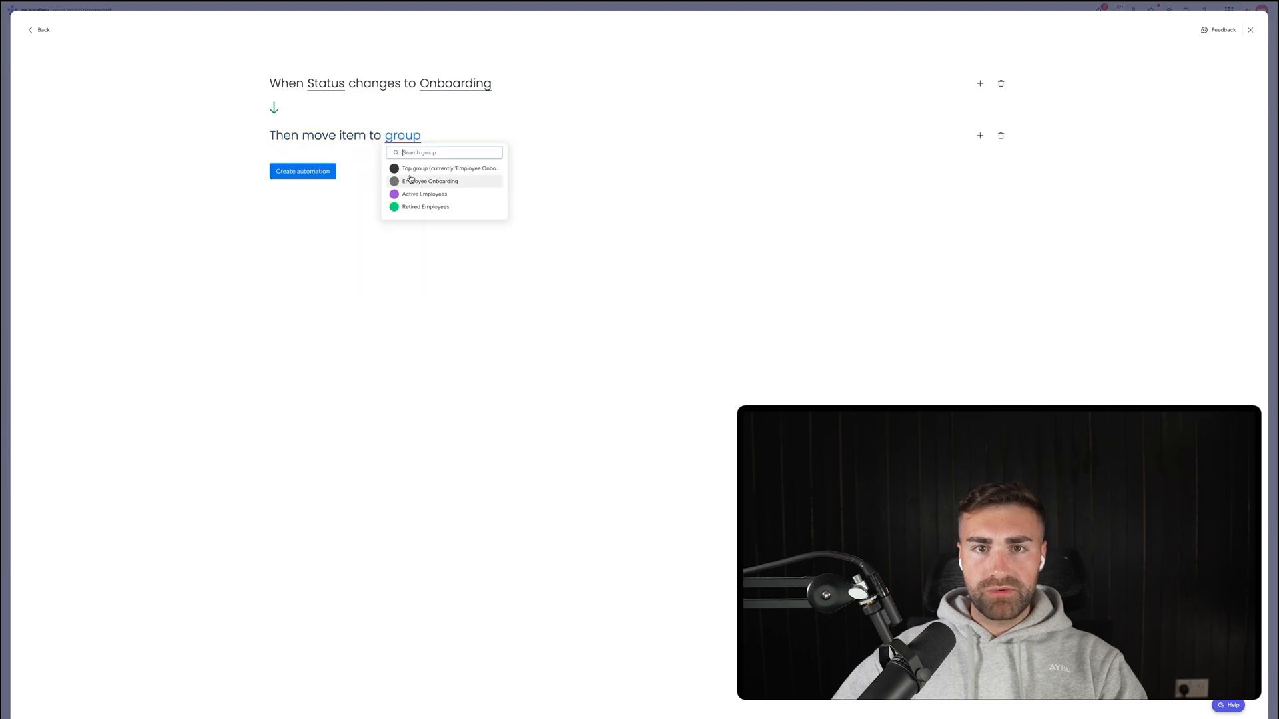
left_click(410, 181)
left_click(305, 171)
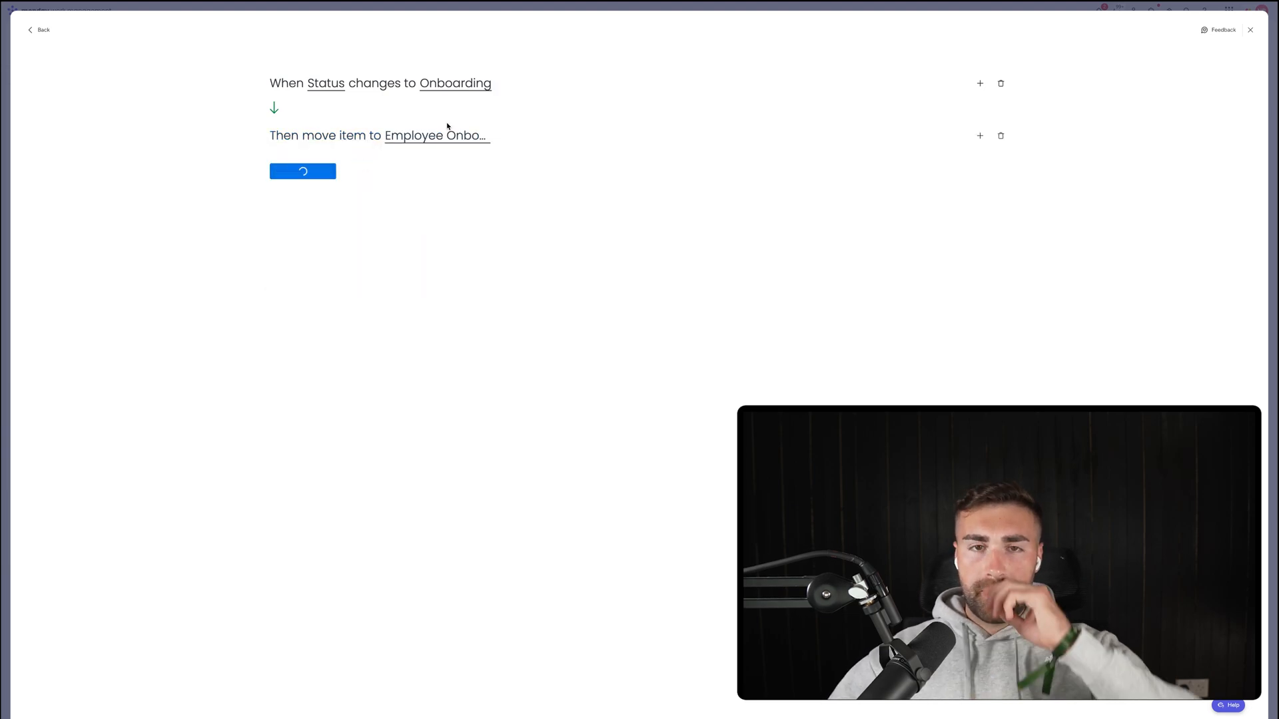
Create an automation moving items to Active Employees when Status changes to Active.
left_click(1204, 64)
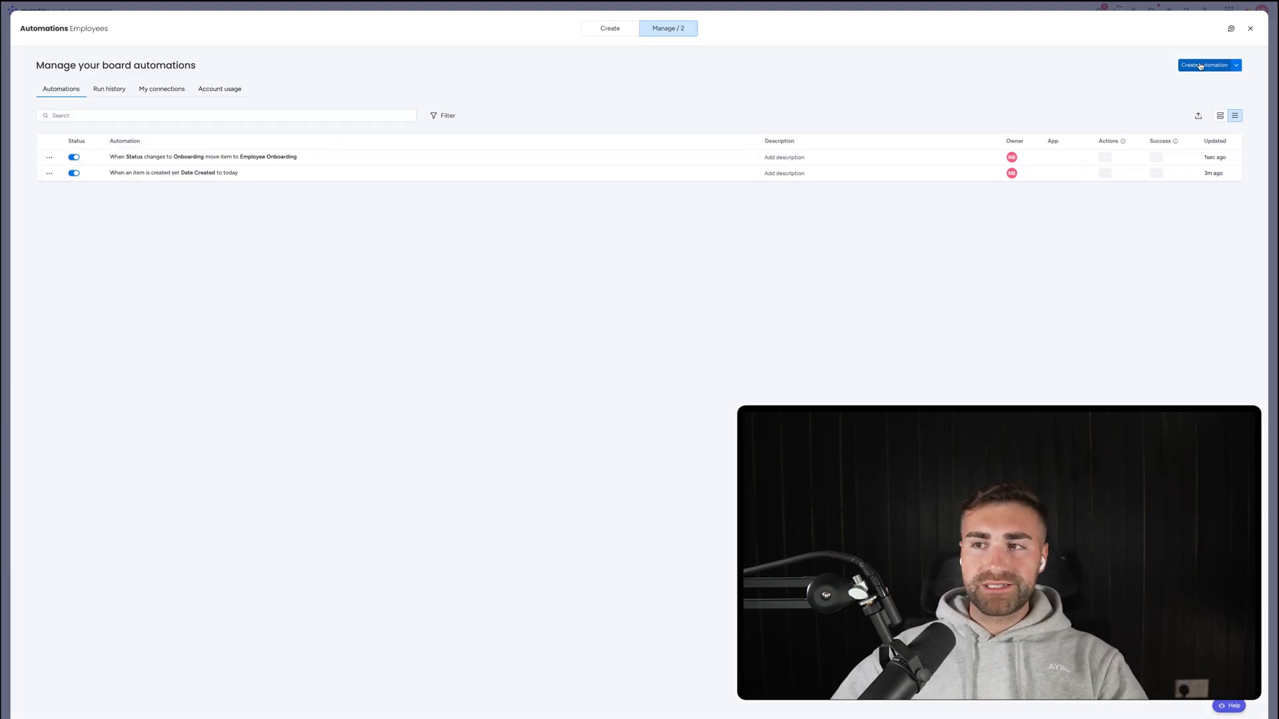
left_click(367, 86)
left_click(324, 126)
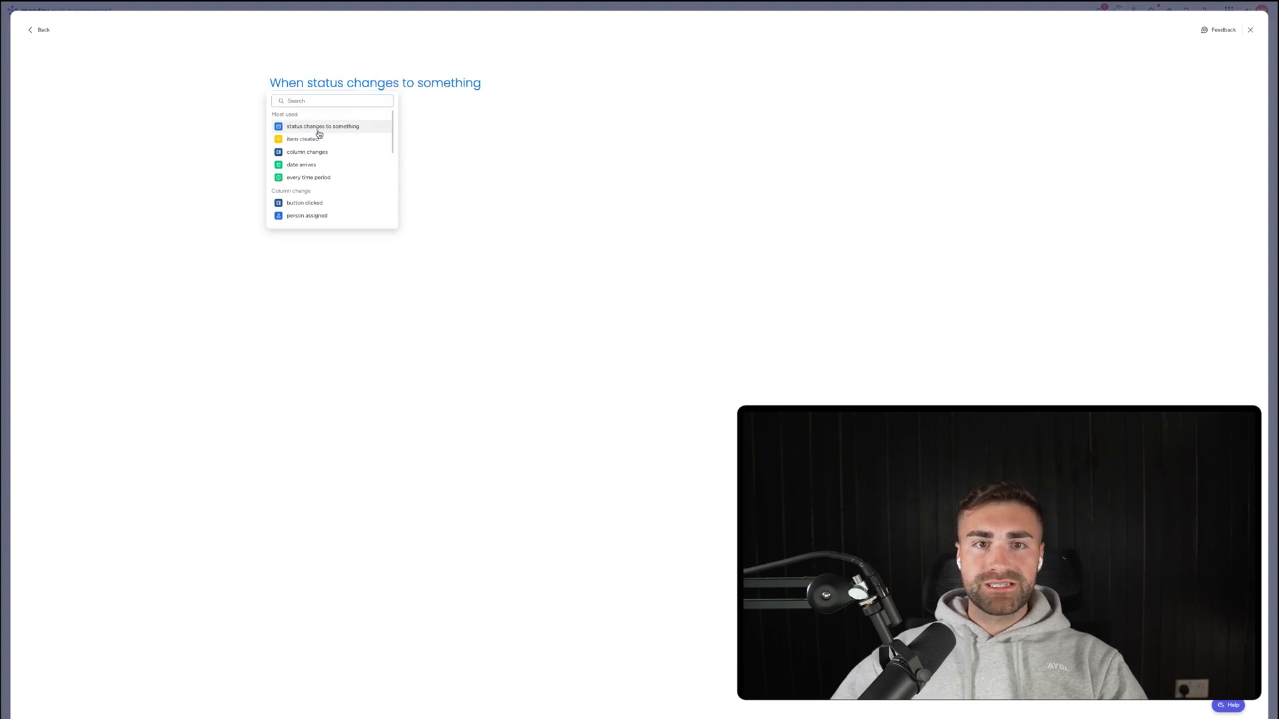
left_click(326, 83)
left_click(373, 114)
left_click(436, 86)
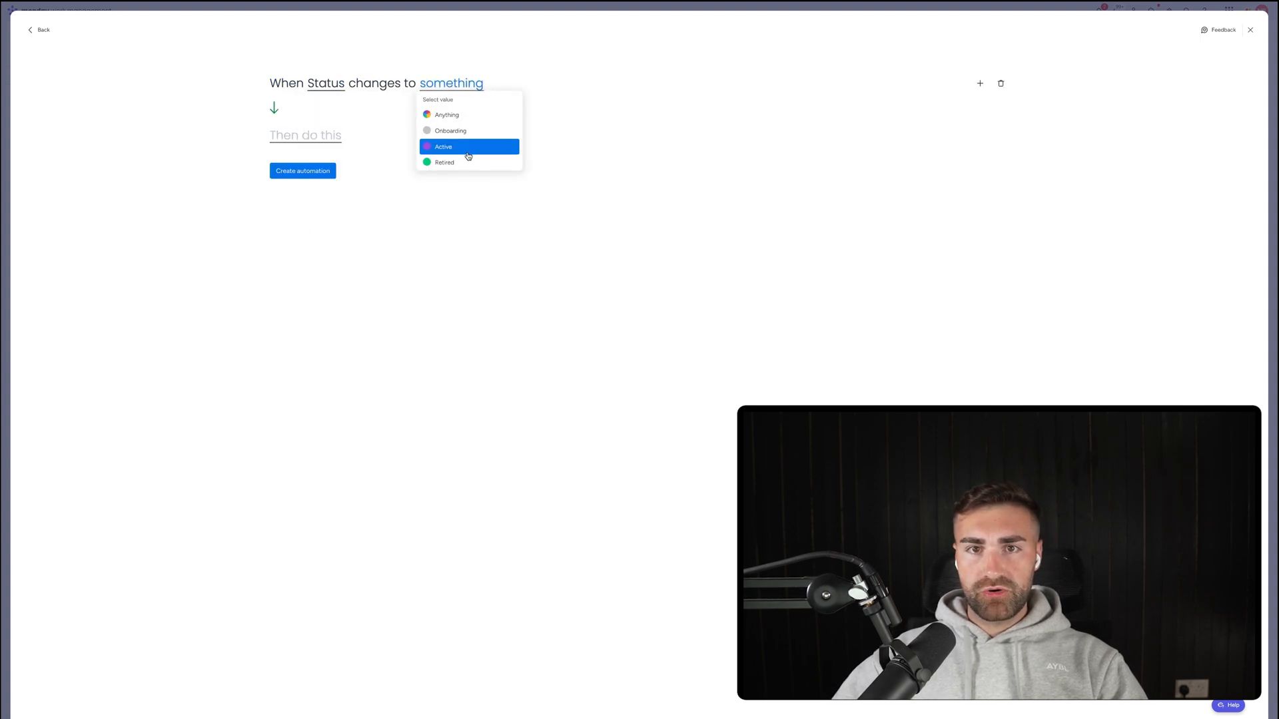
left_click(460, 144)
left_click(337, 136)
left_click(311, 178)
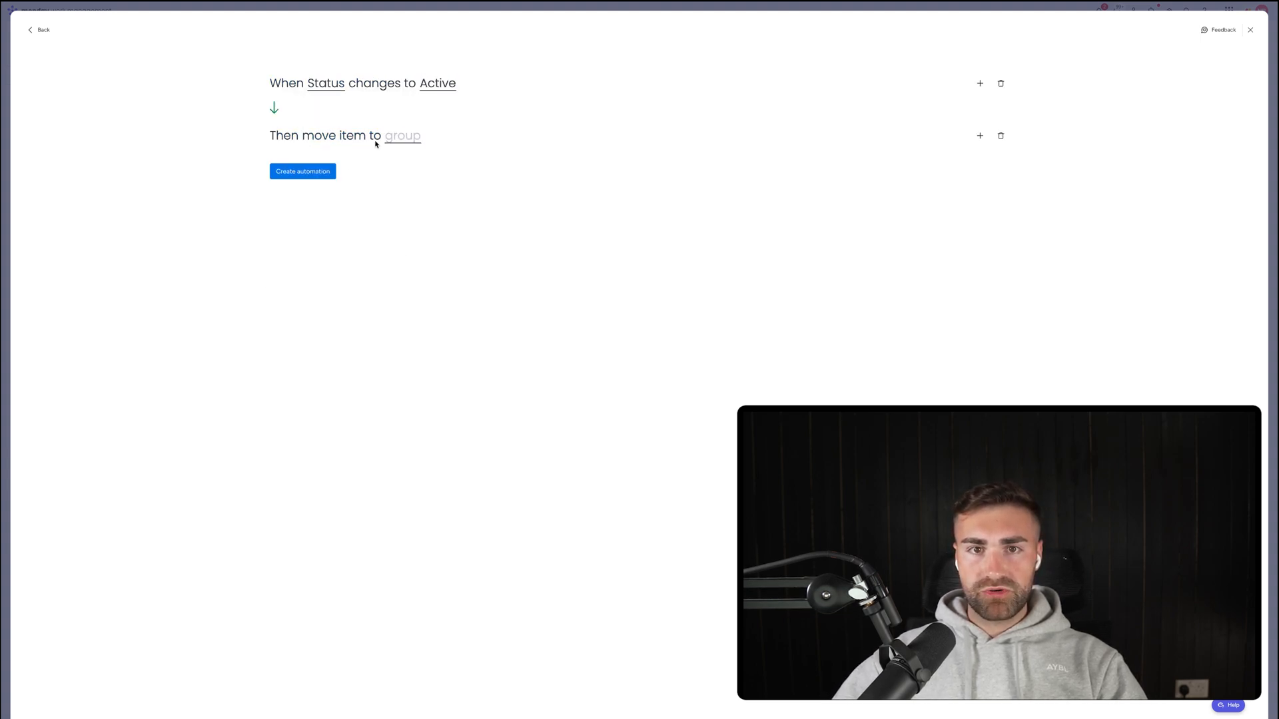
left_click(401, 135)
left_click(413, 193)
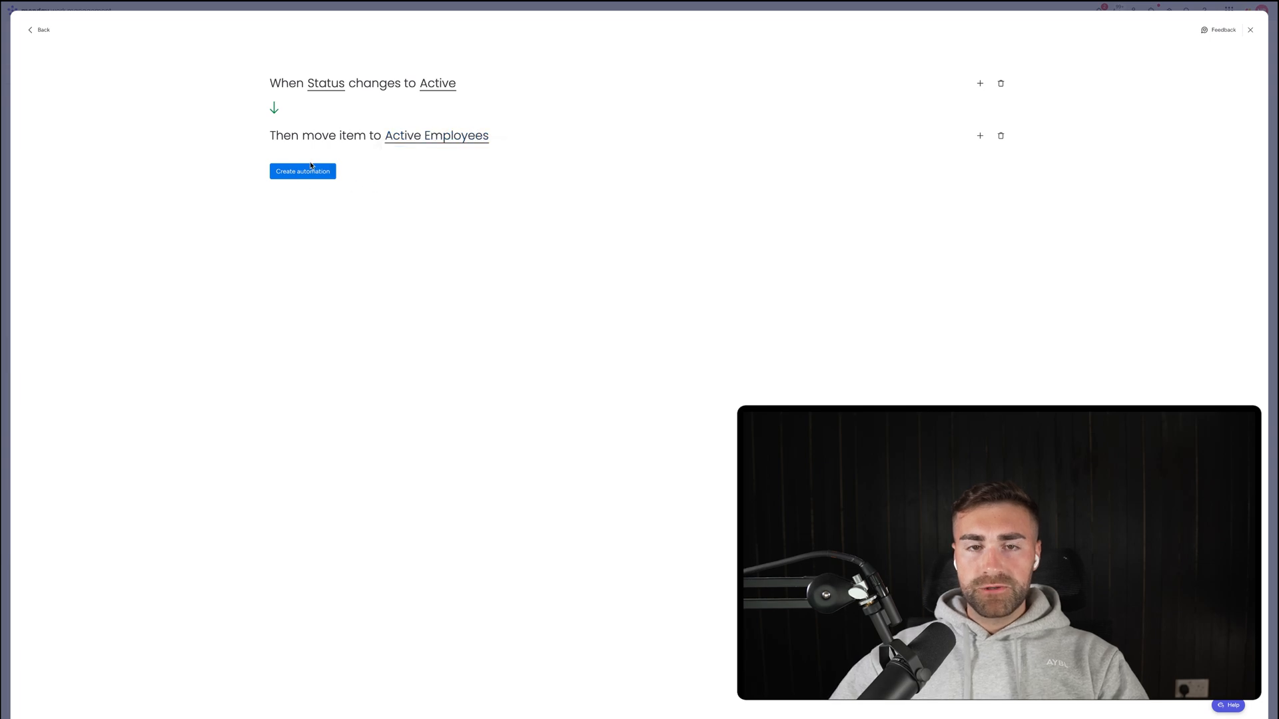
left_click(325, 172)
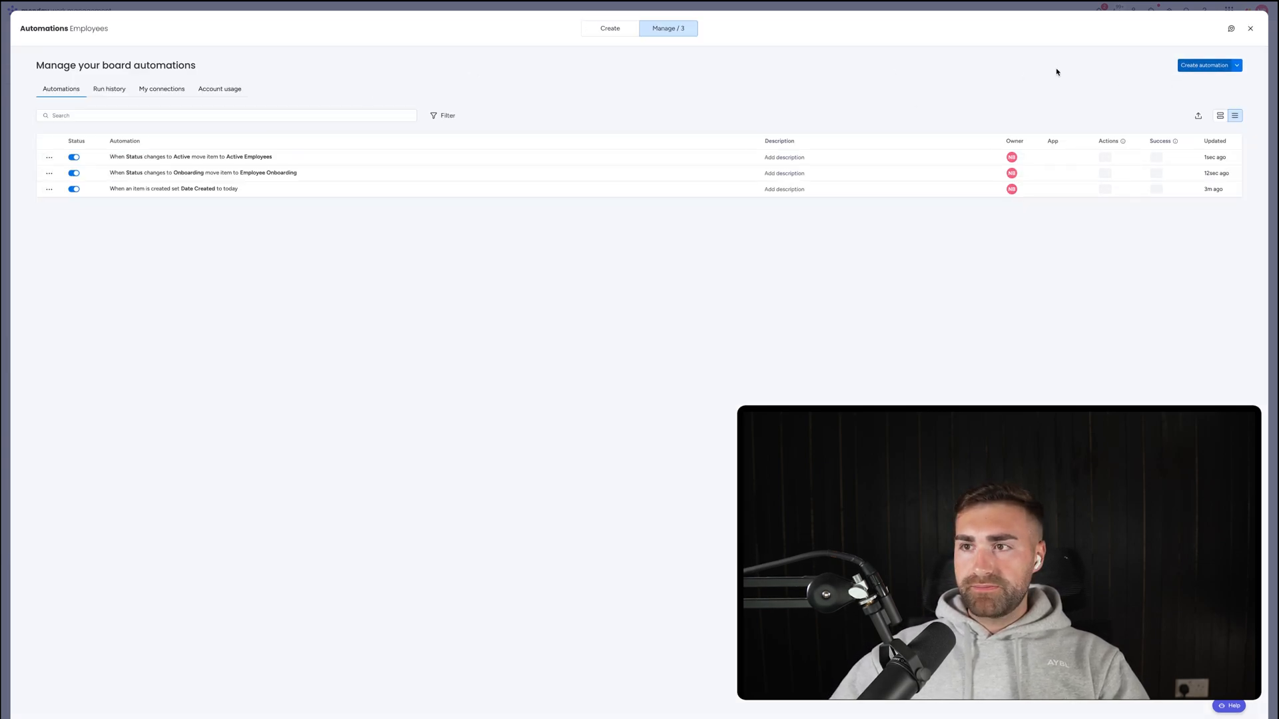
Start an automation that moves items to Retired Employees when Status changes to Retired.
left_click(1188, 66)
left_click(317, 90)
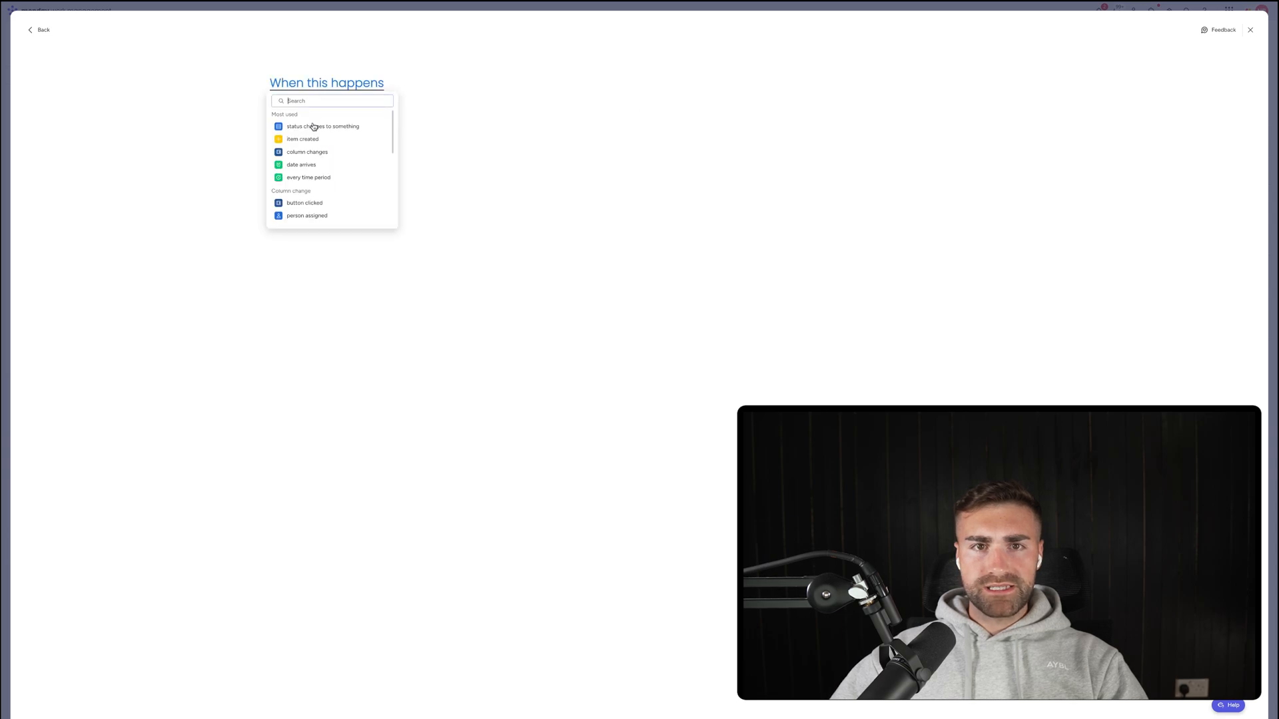
left_click(315, 126)
left_click(320, 92)
left_click(327, 116)
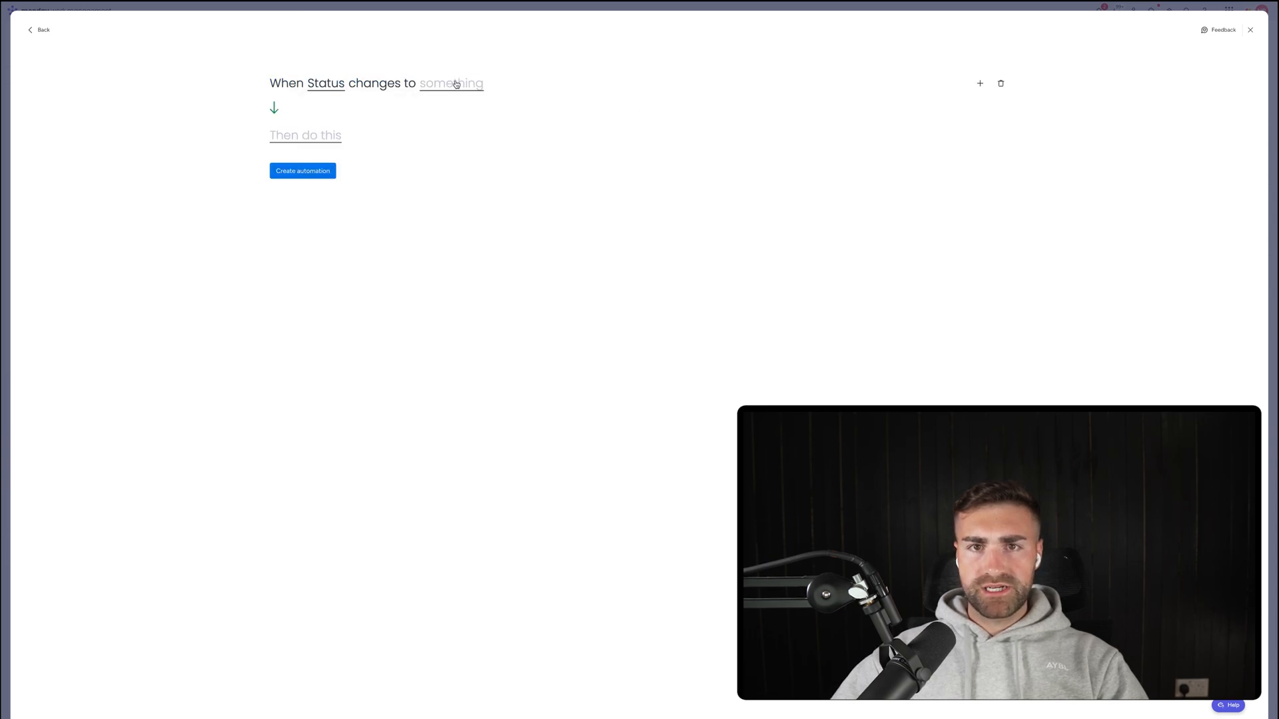
left_click(454, 84)
left_click(448, 163)
left_click(320, 137)
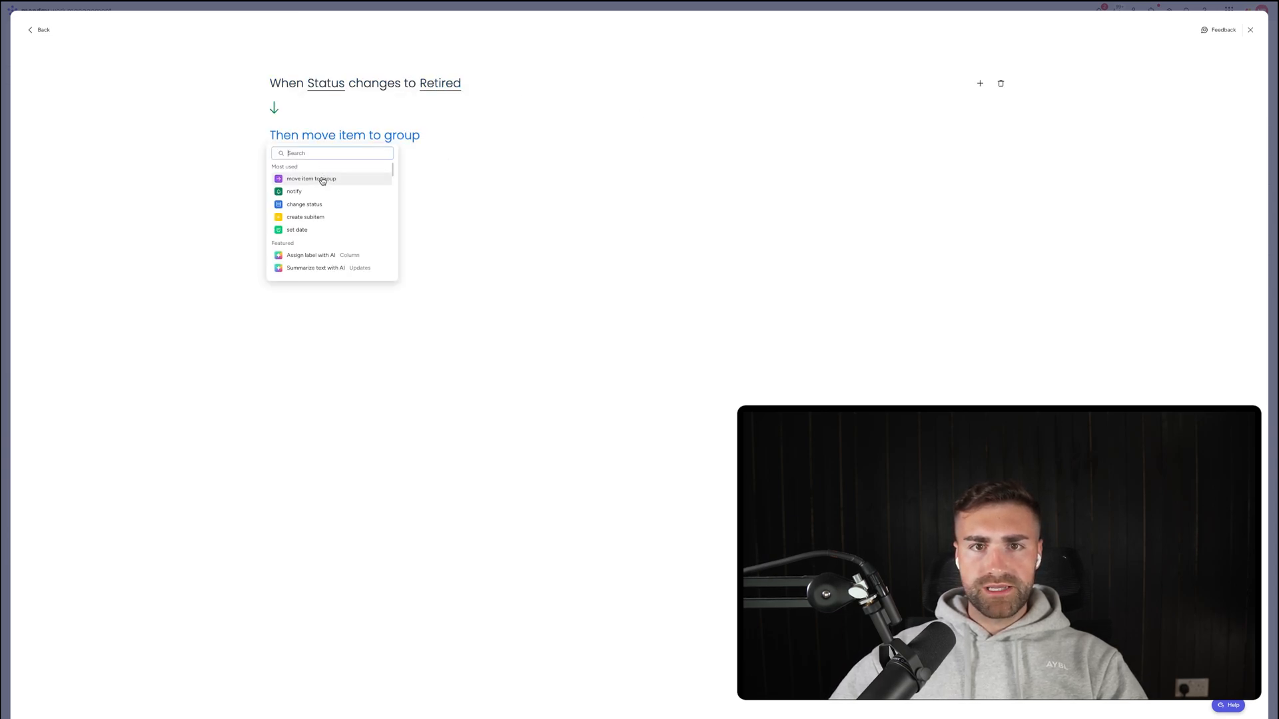
left_click(333, 176)
left_click(402, 137)
left_click(418, 206)
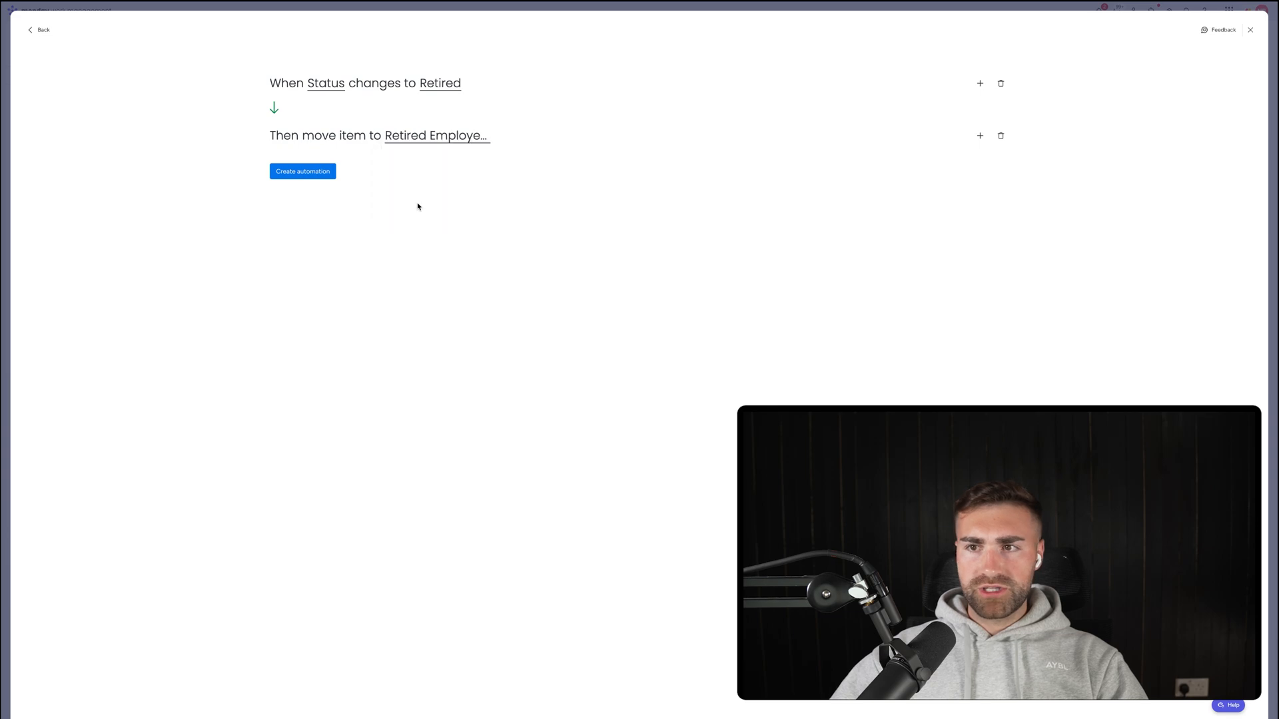
Add a second action setting Date Retired to today, save it, and return to the board.
left_click(978, 136)
type("set date")
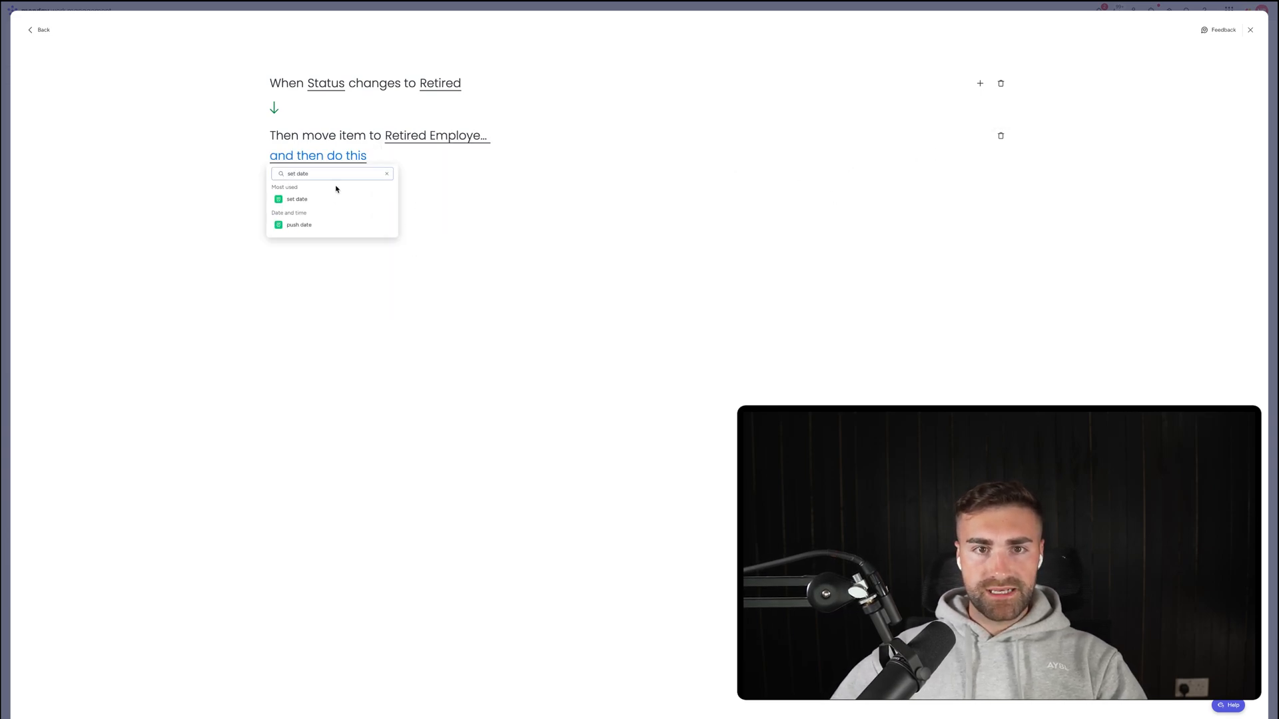
left_click(331, 198)
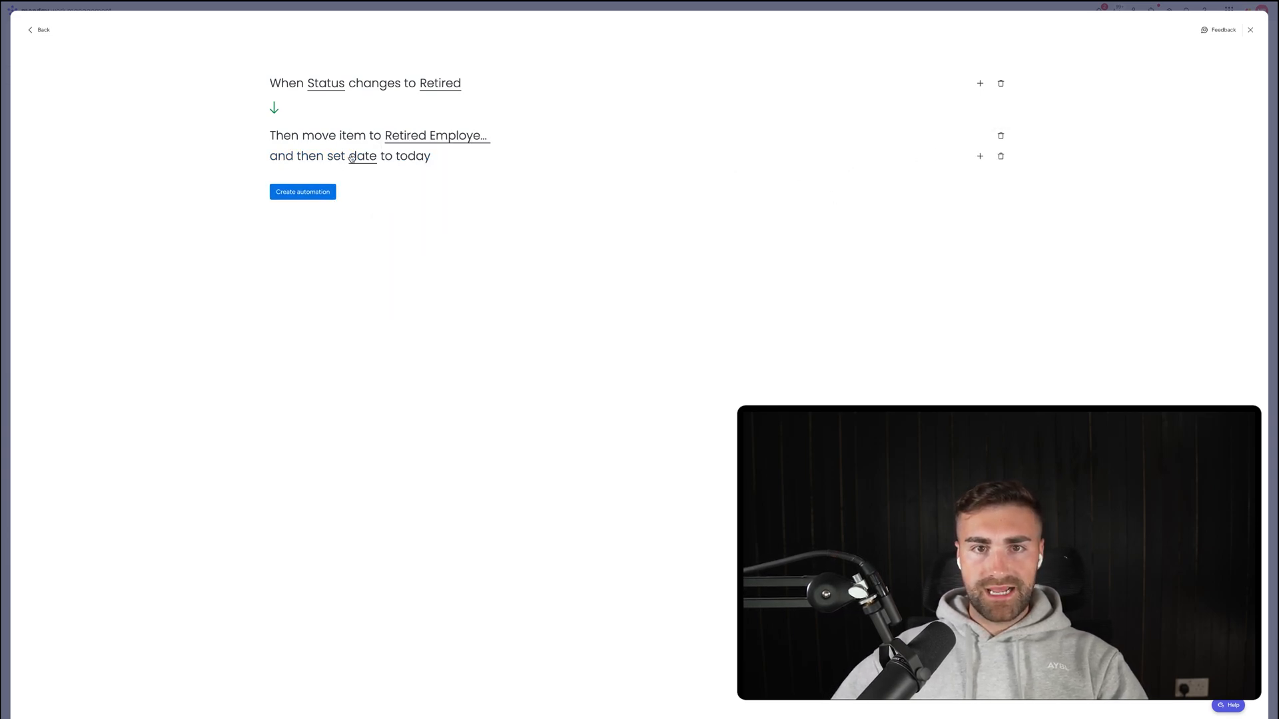
left_click(351, 159)
left_click(356, 204)
left_click(302, 192)
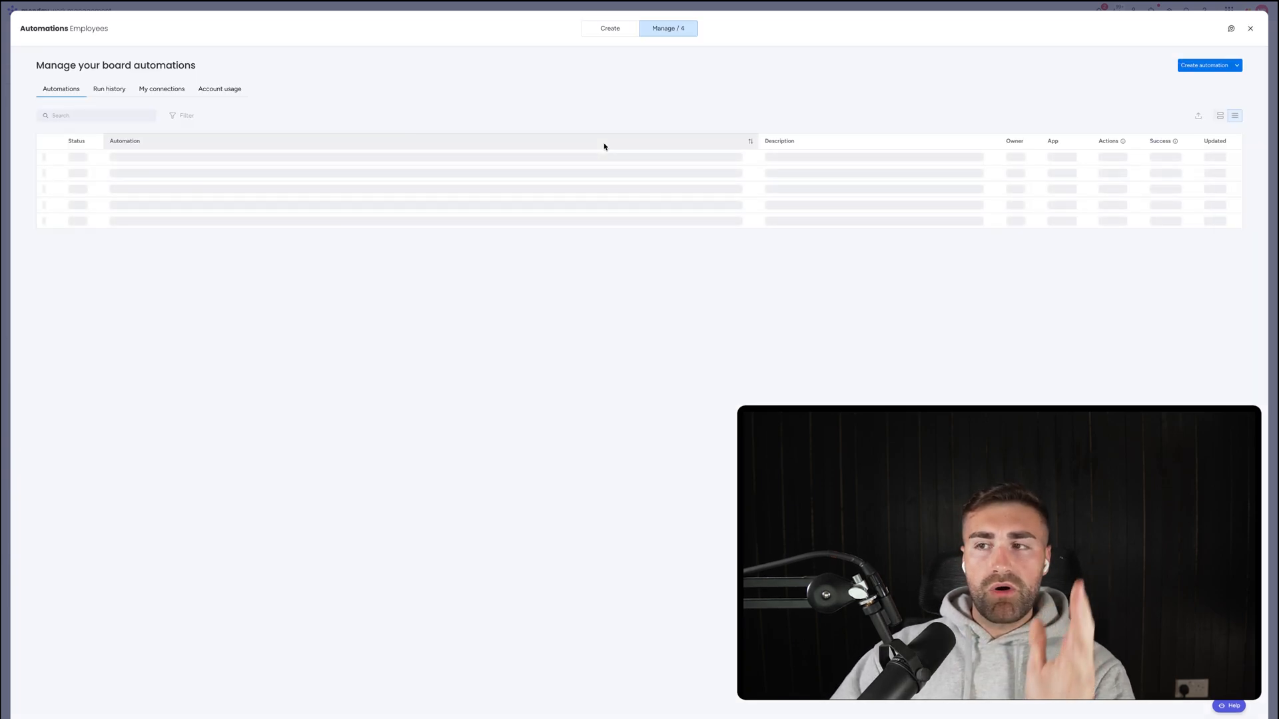
left_click(1251, 28)
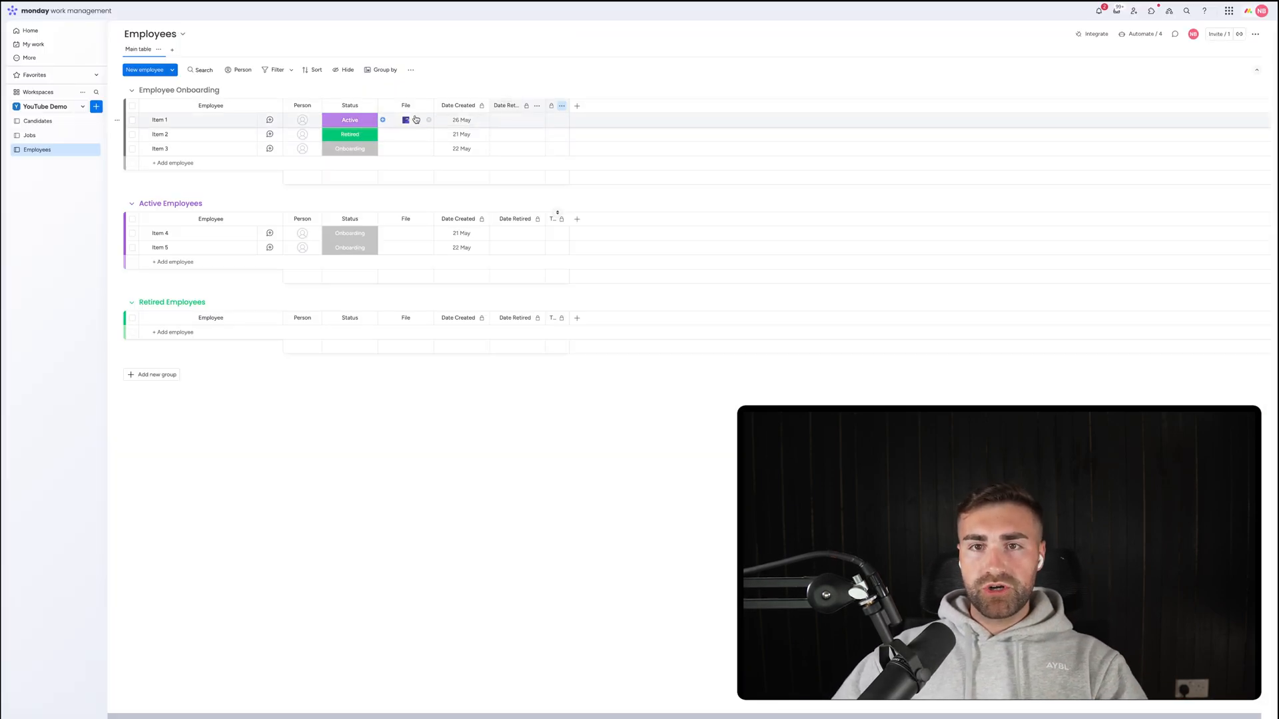
Add a Text column named 'Job Ref.' and move it to sit right after File.
left_click(577, 105)
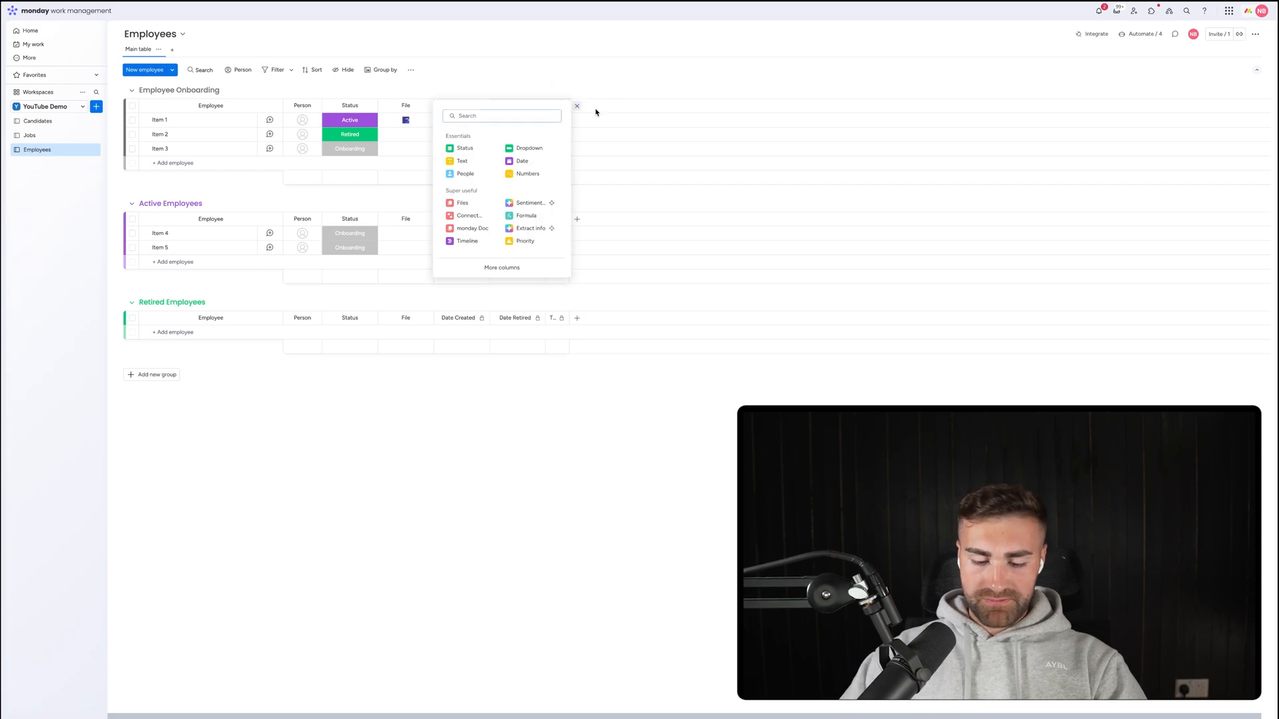
type("te")
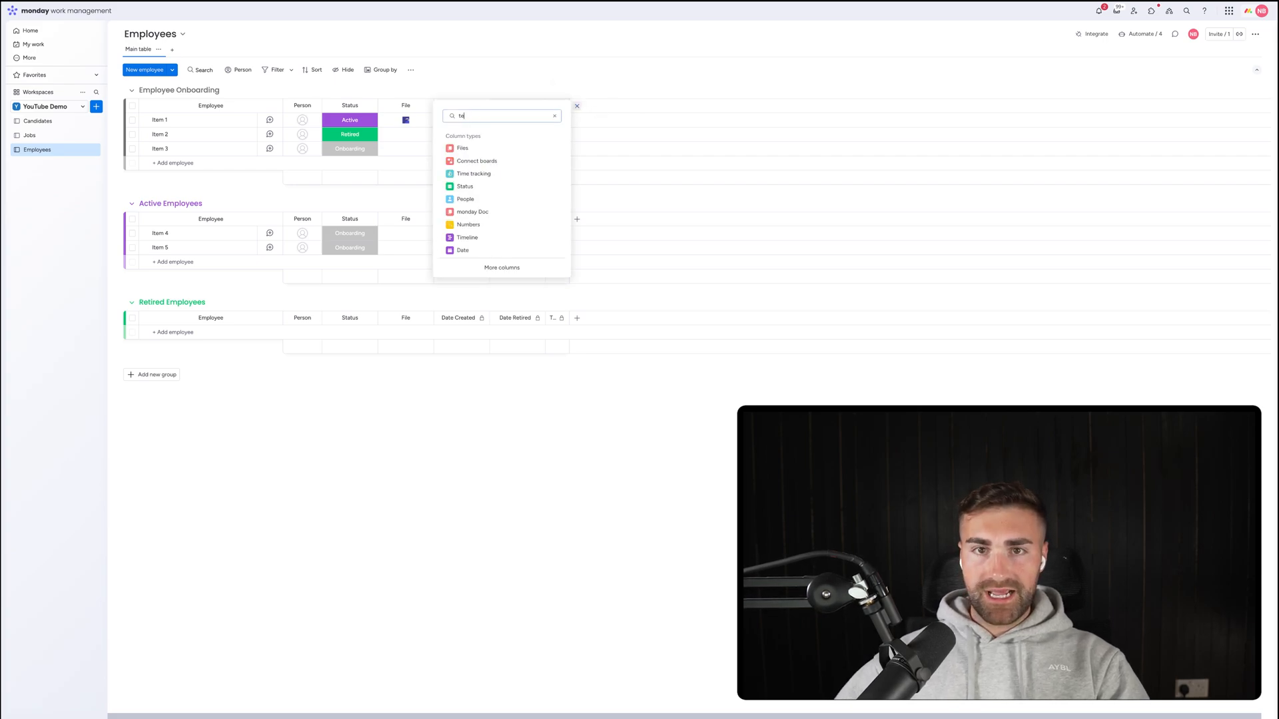
type("xt")
left_click(506, 148)
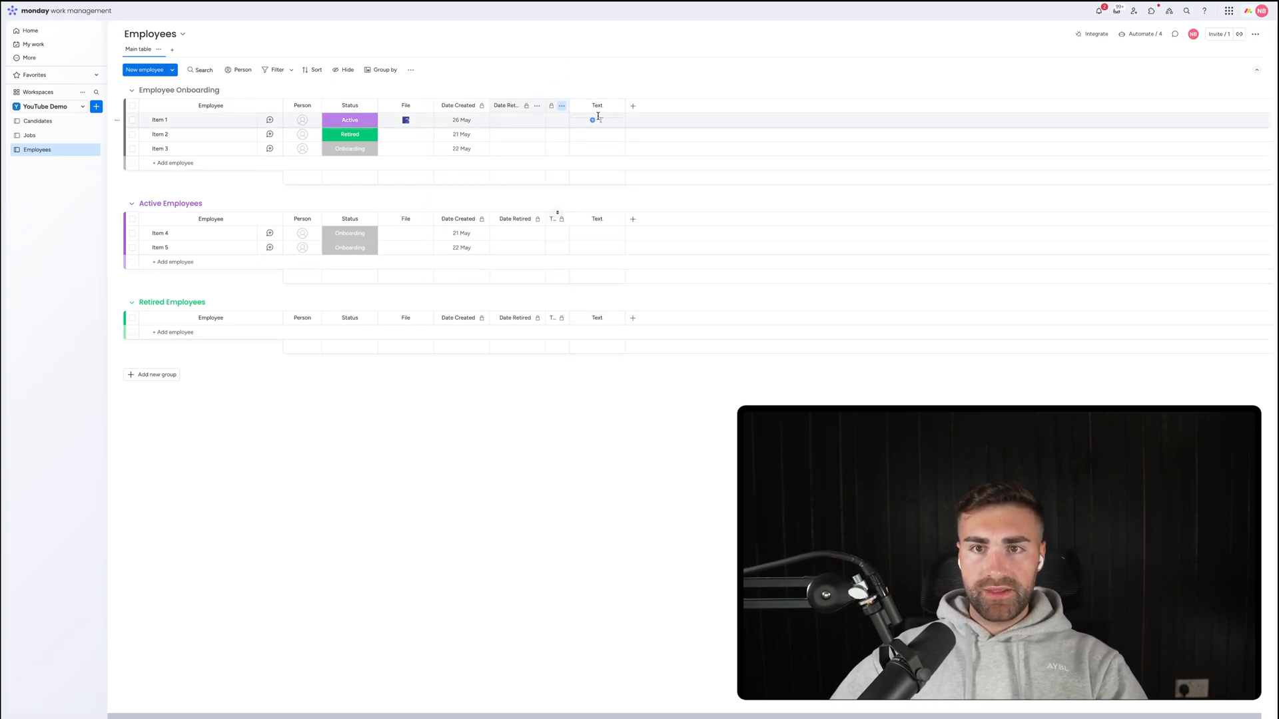
left_click(596, 105)
key("super+a")
type("J")
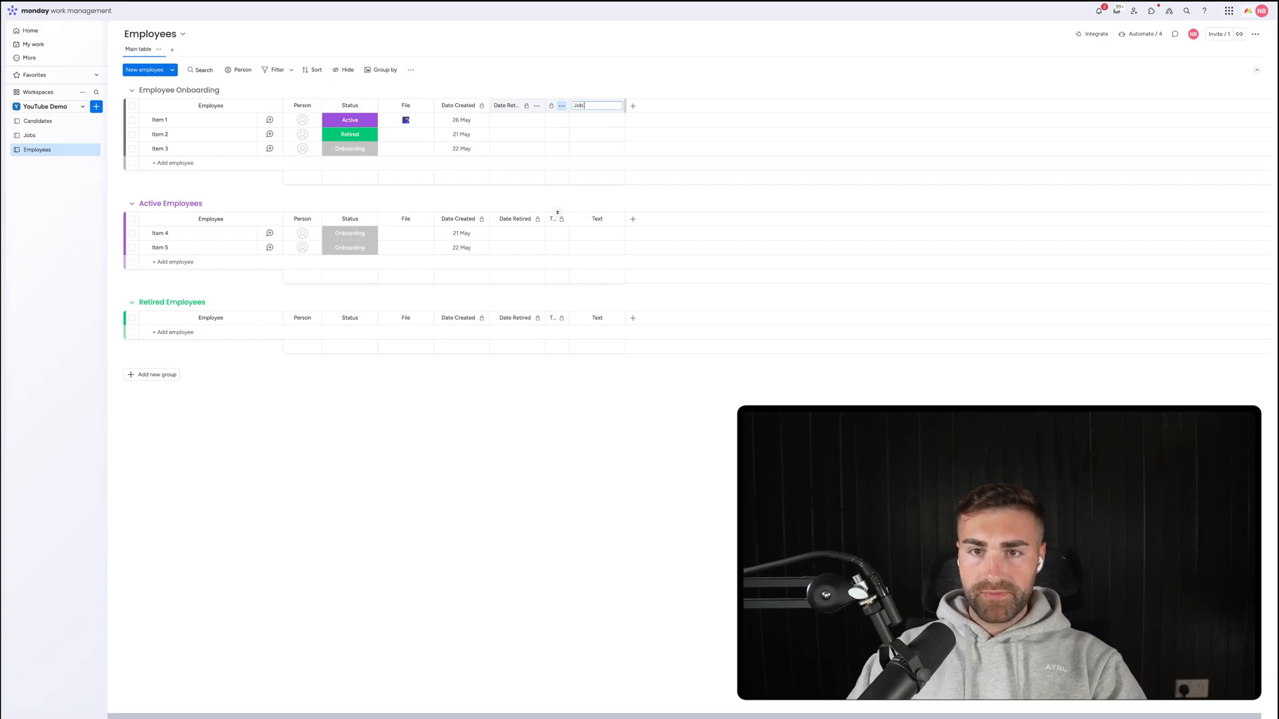
key("Return")
left_click(596, 105)
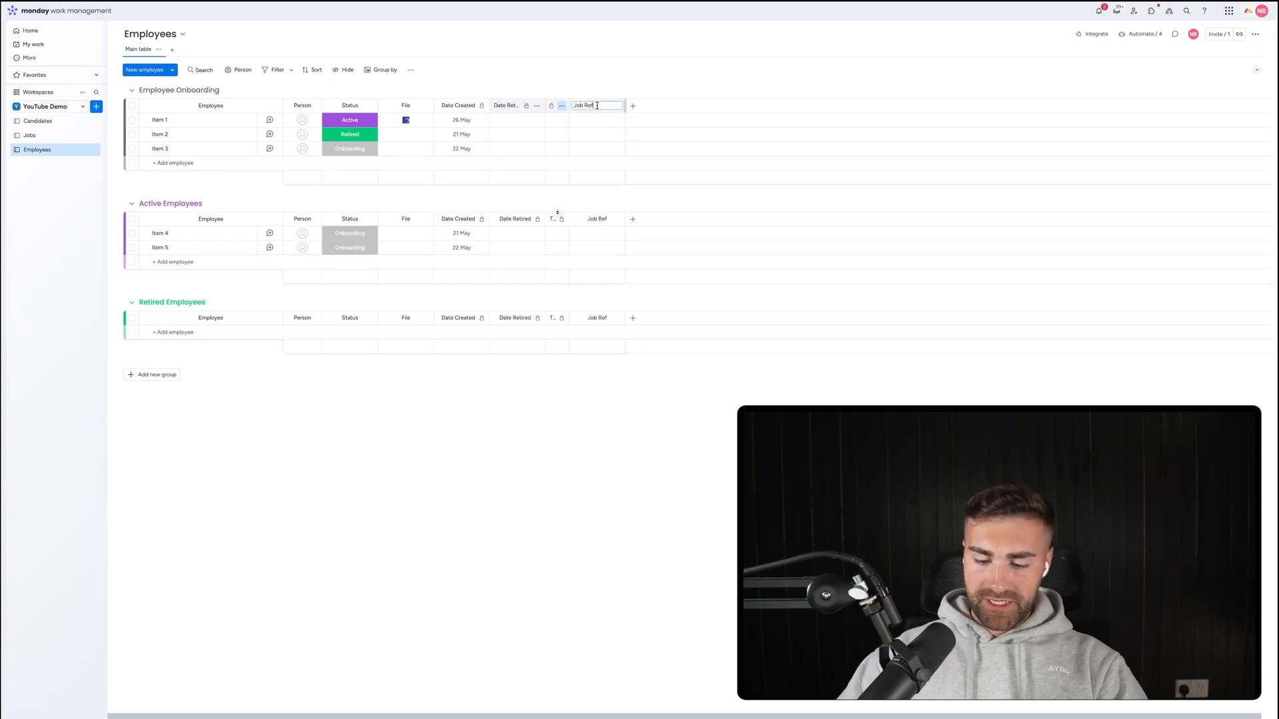
type(".")
key("Return")
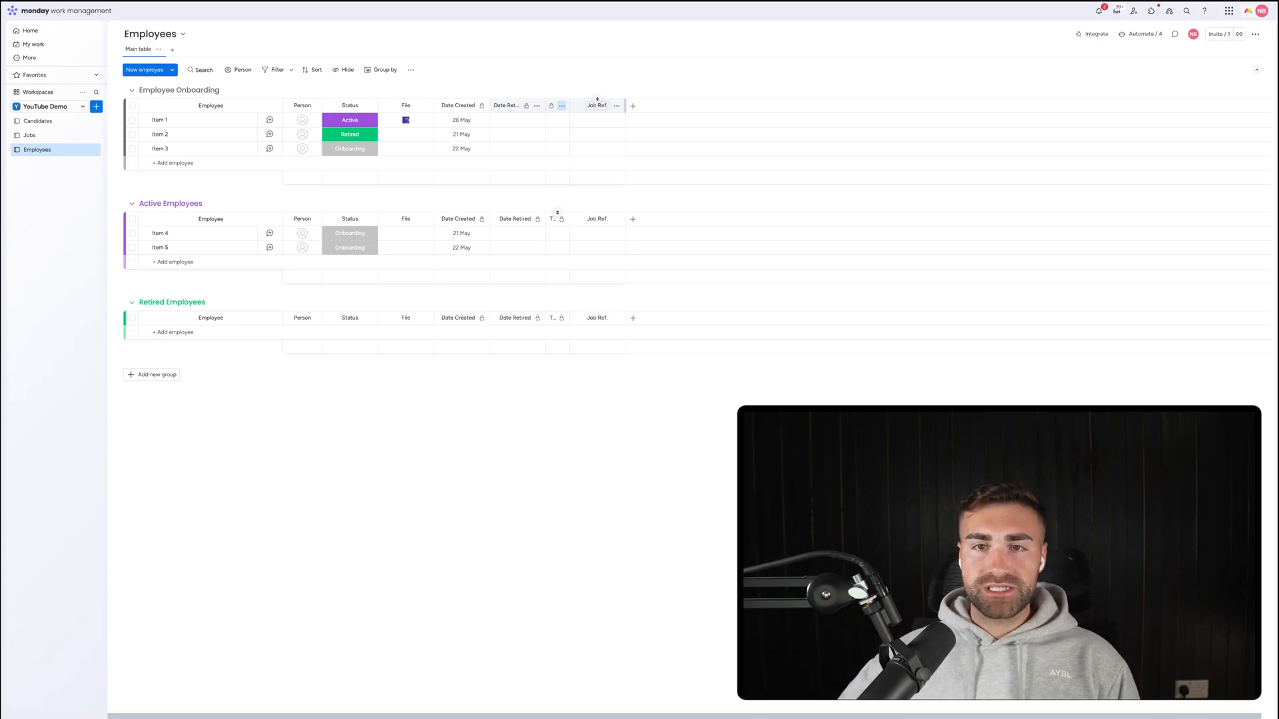
left_click_drag(595, 101, 461, 102)
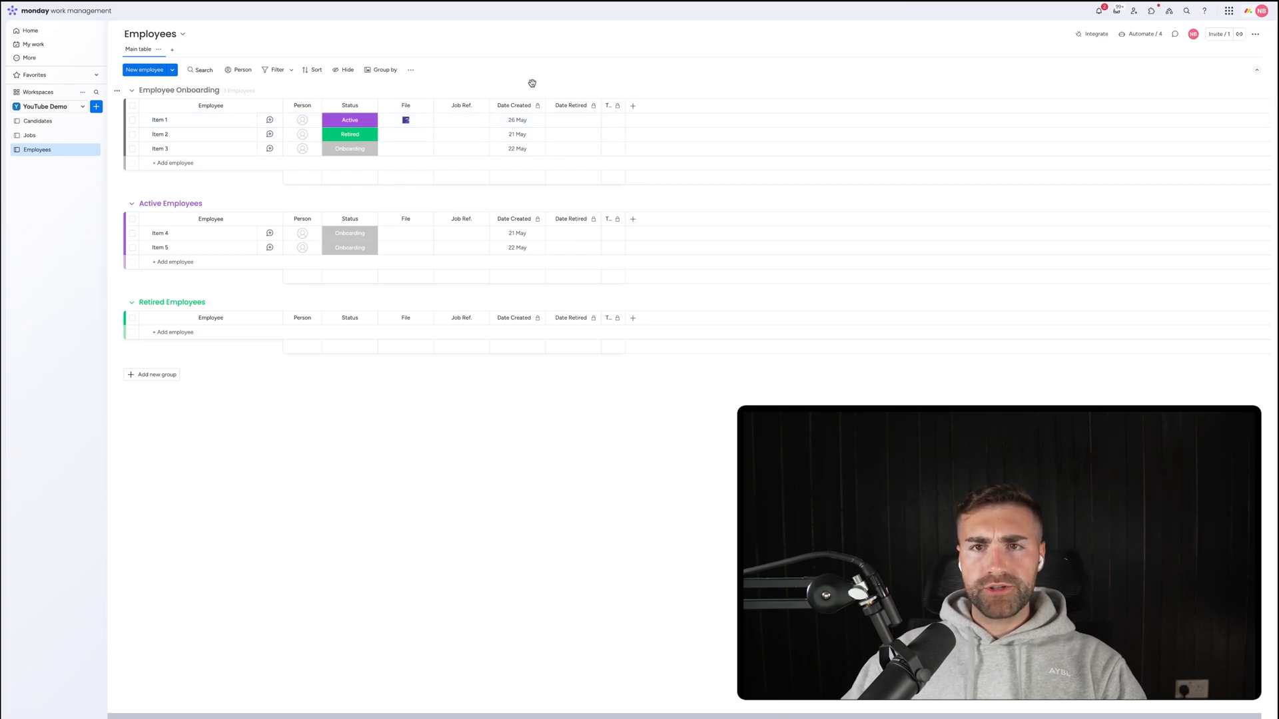
Add a Connect boards column linked to the Jobs board with a two-way connection.
left_click(633, 106)
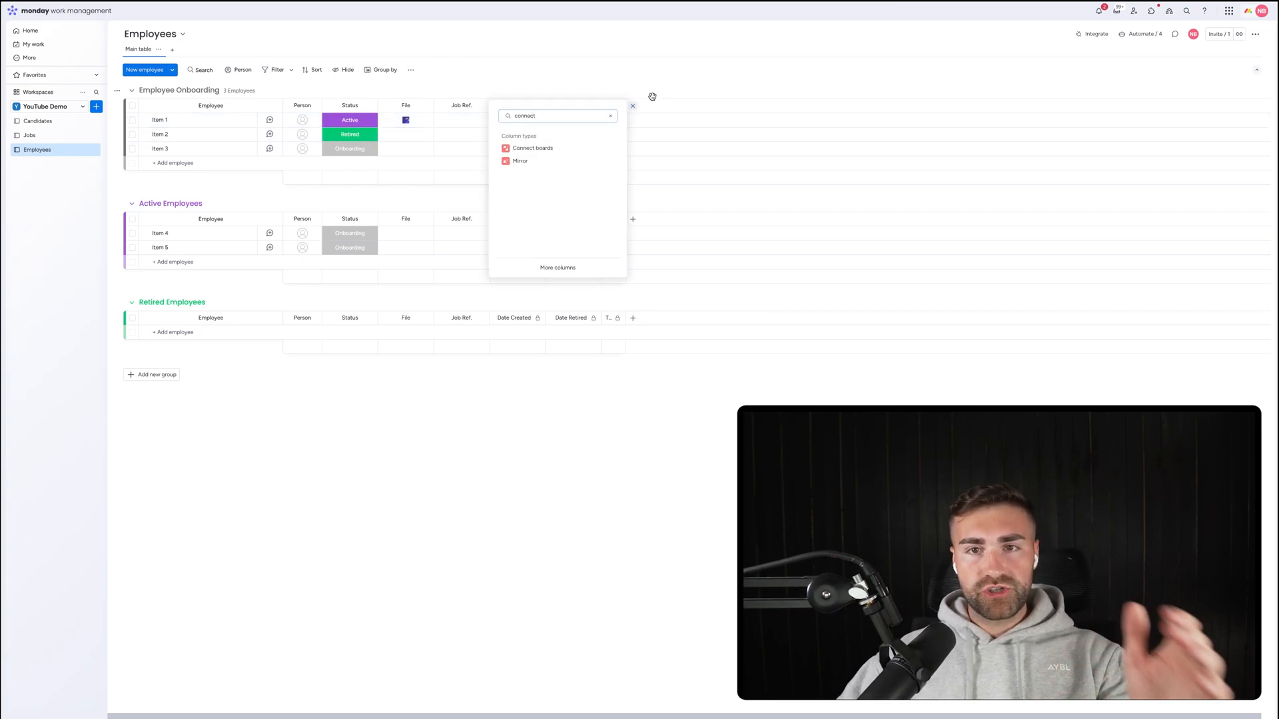
left_click(523, 146)
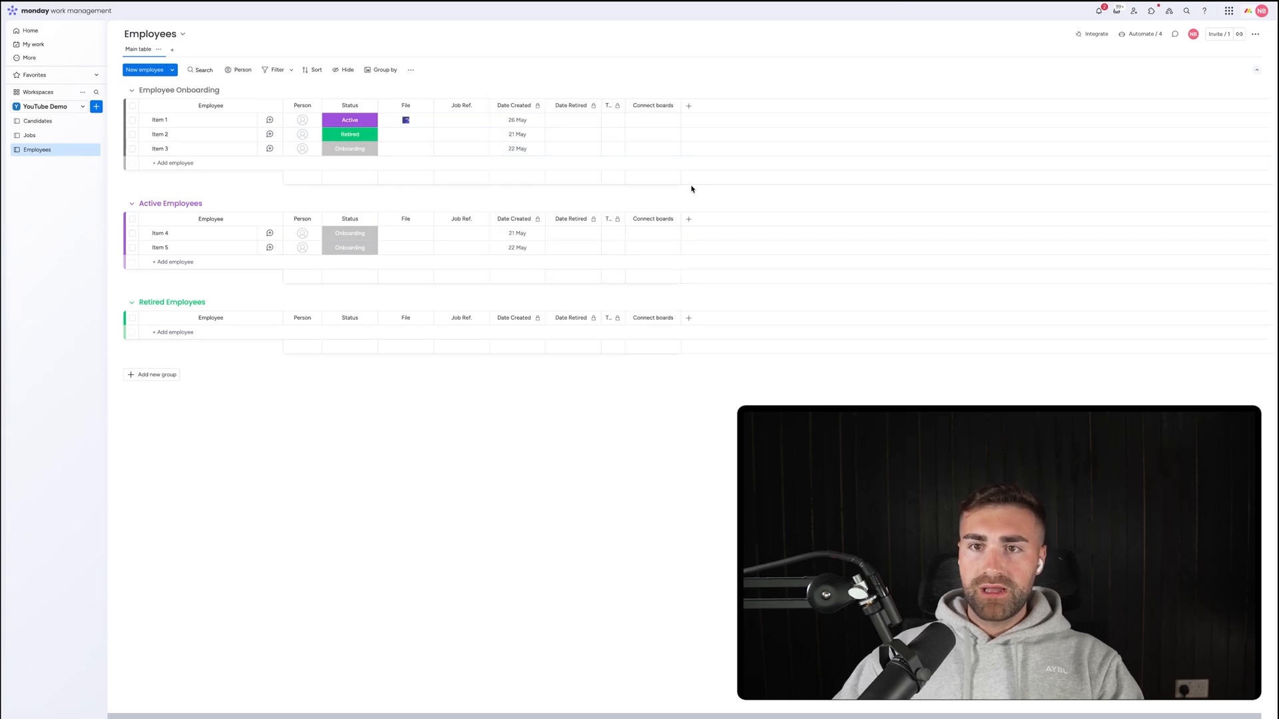
left_click(774, 208)
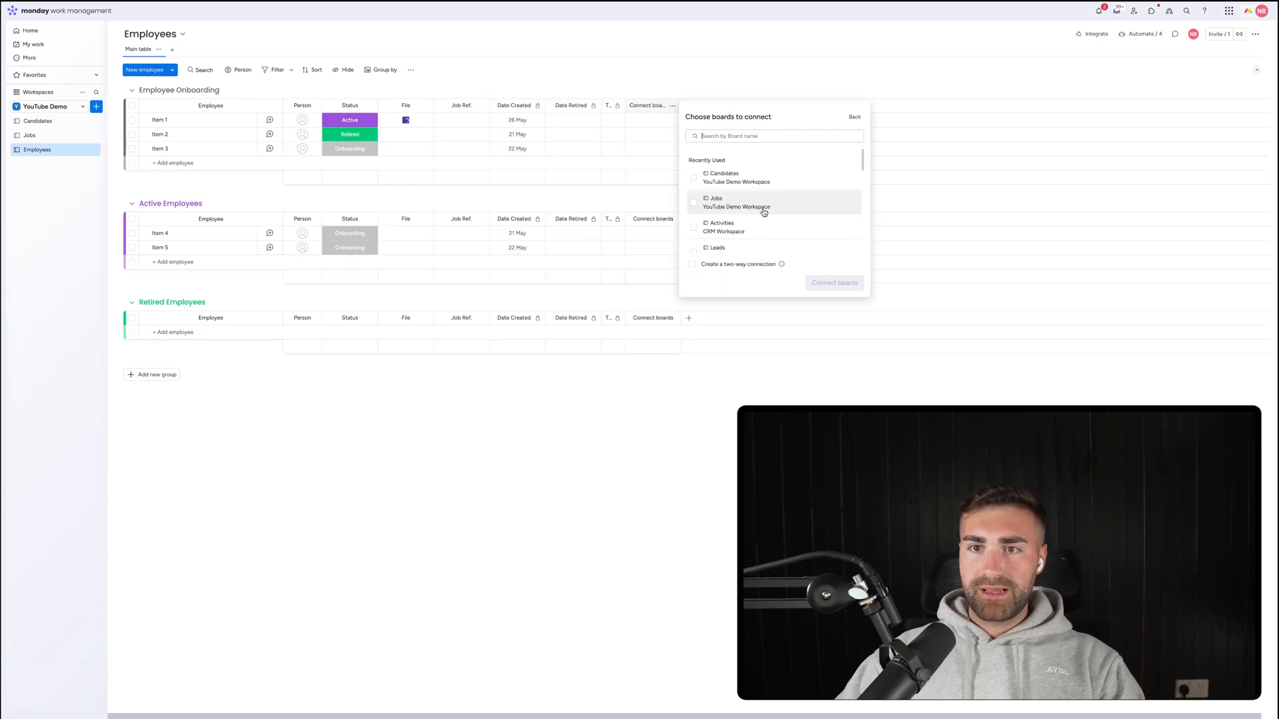
left_click(711, 208)
left_click(718, 265)
left_click(834, 283)
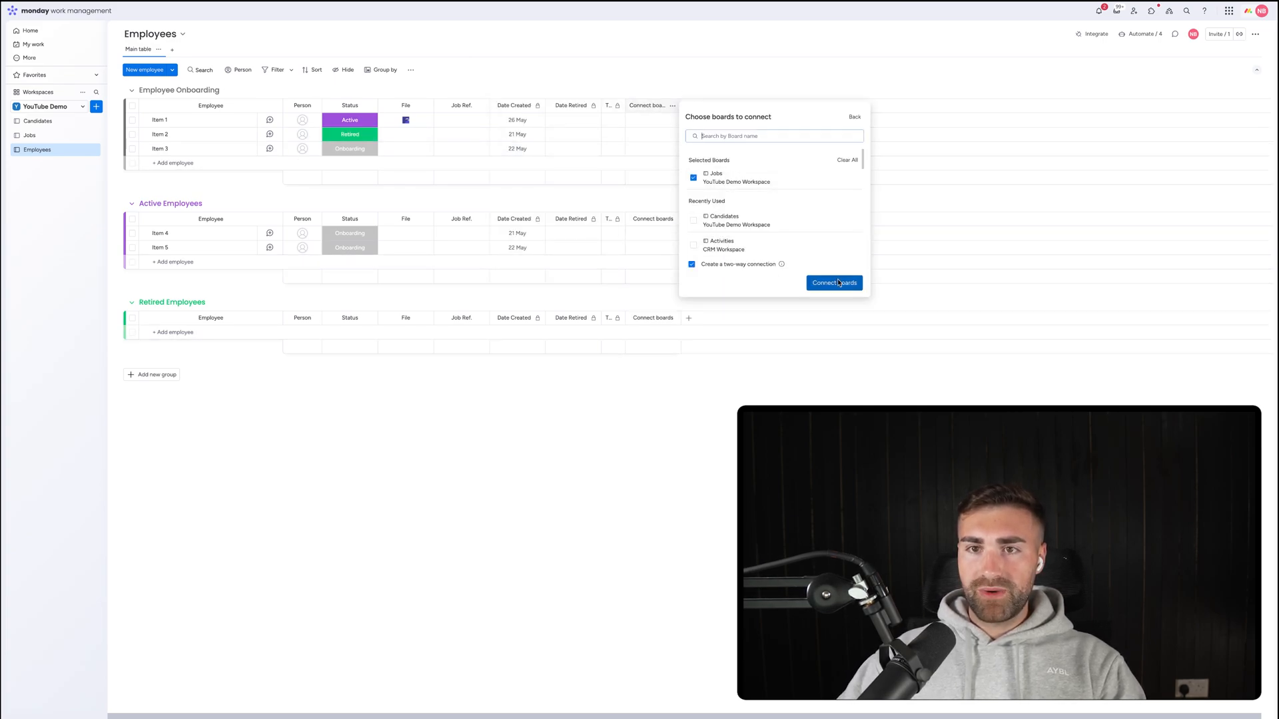
left_click(665, 57)
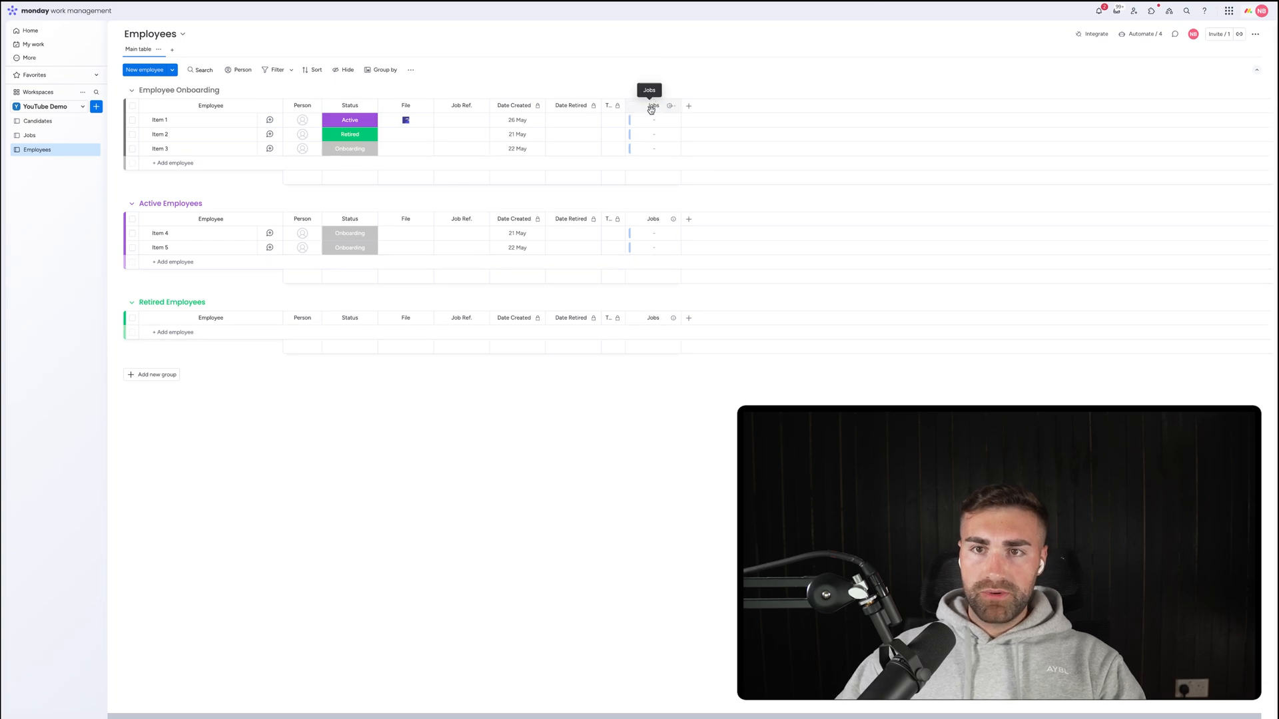
left_click(651, 106)
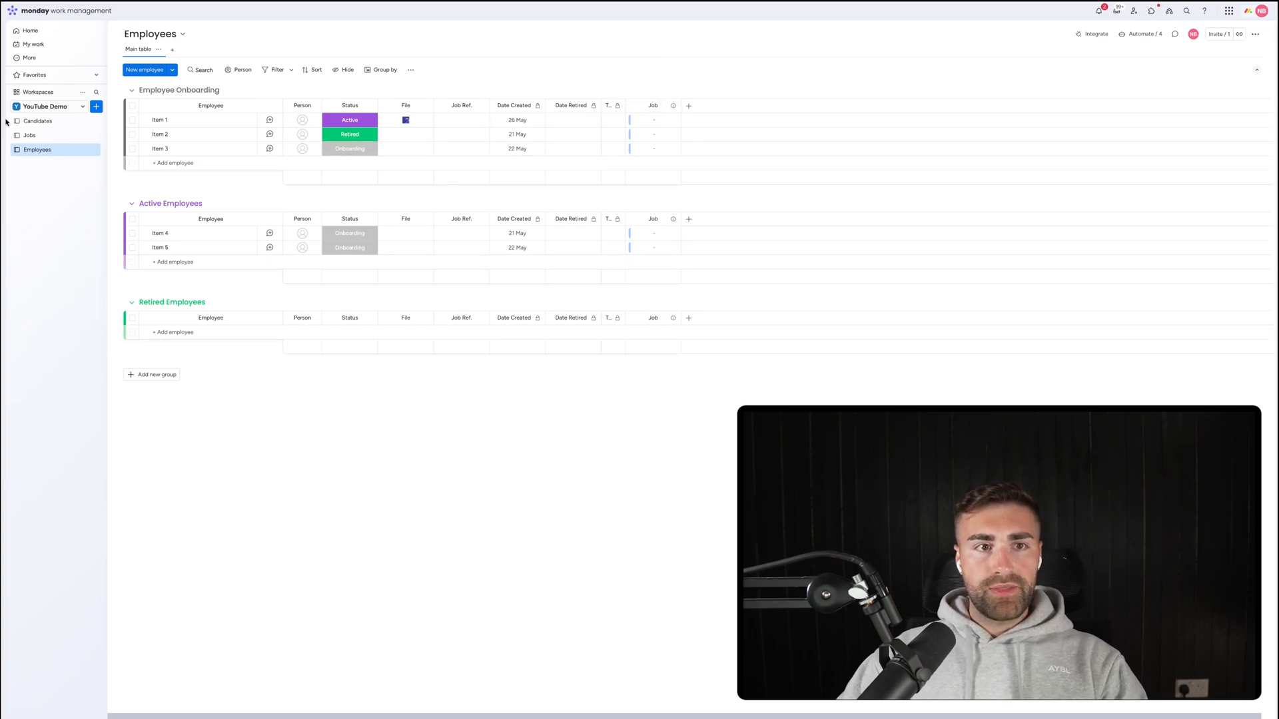
On Jobs, rename 'link to Employees' to 'Employee' and place it after Candidates.
left_click(29, 135)
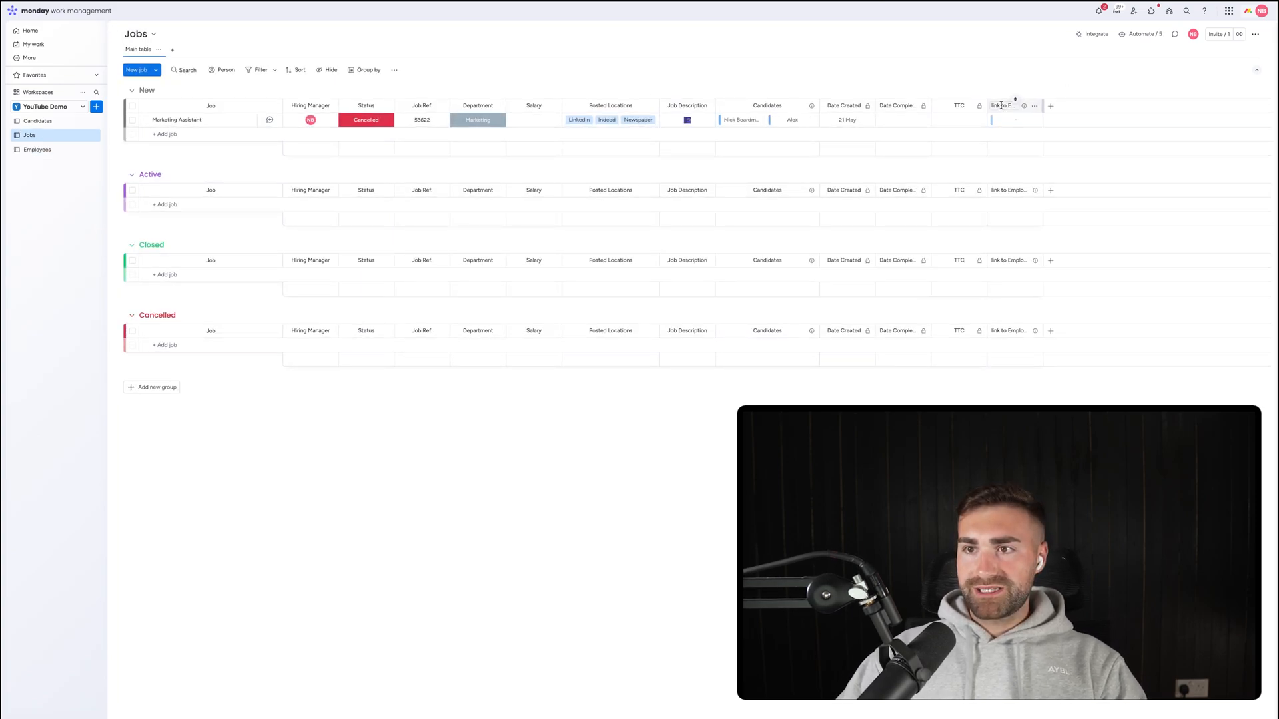
left_click(1001, 106)
key("ctrl+a")
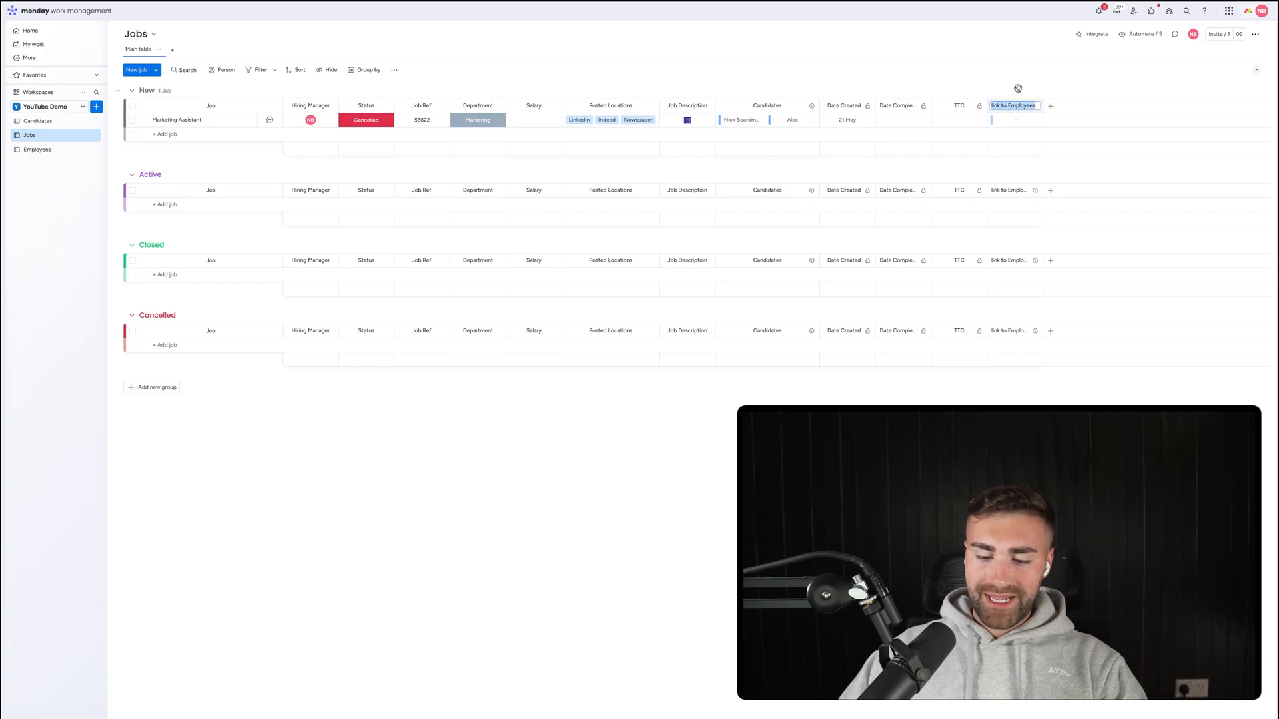
key("BackSpace")
type("Employe")
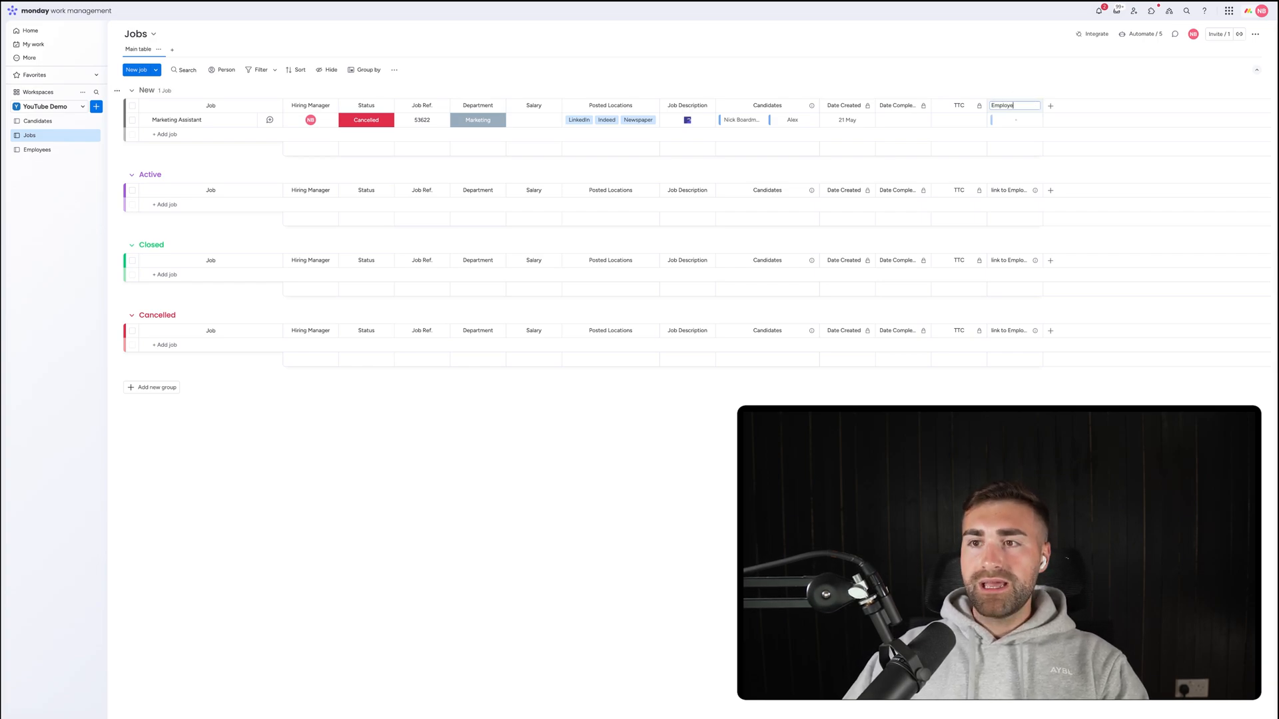
type("e")
key("Return")
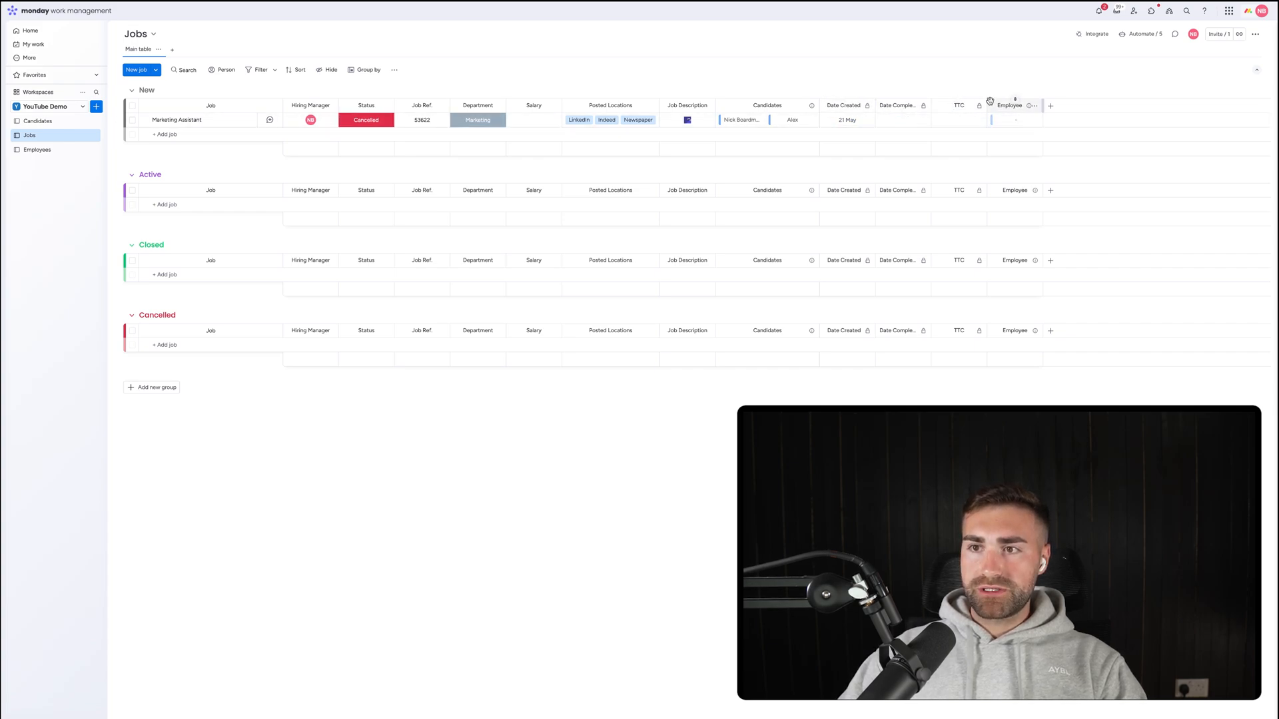
left_click_drag(1003, 106, 876, 100)
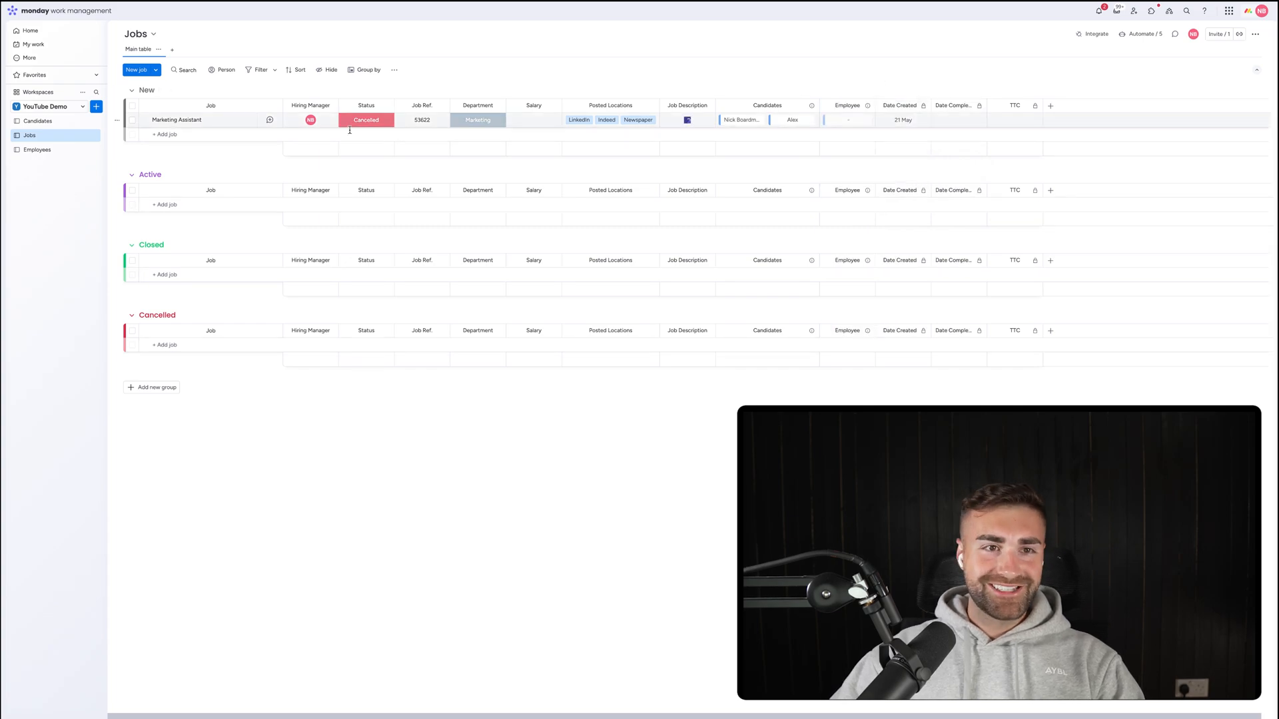
left_click(36, 149)
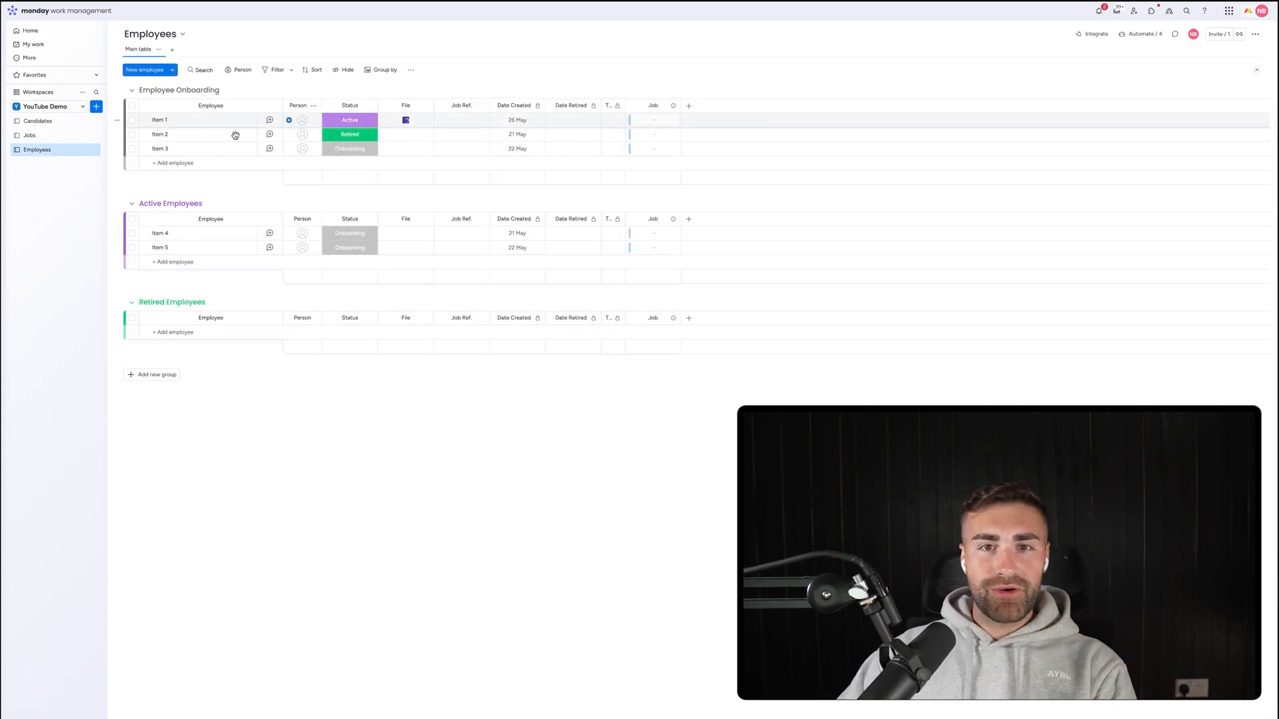
Move File after Job Ref. and add new Phone and Email columns.
left_click_drag(400, 105, 461, 109)
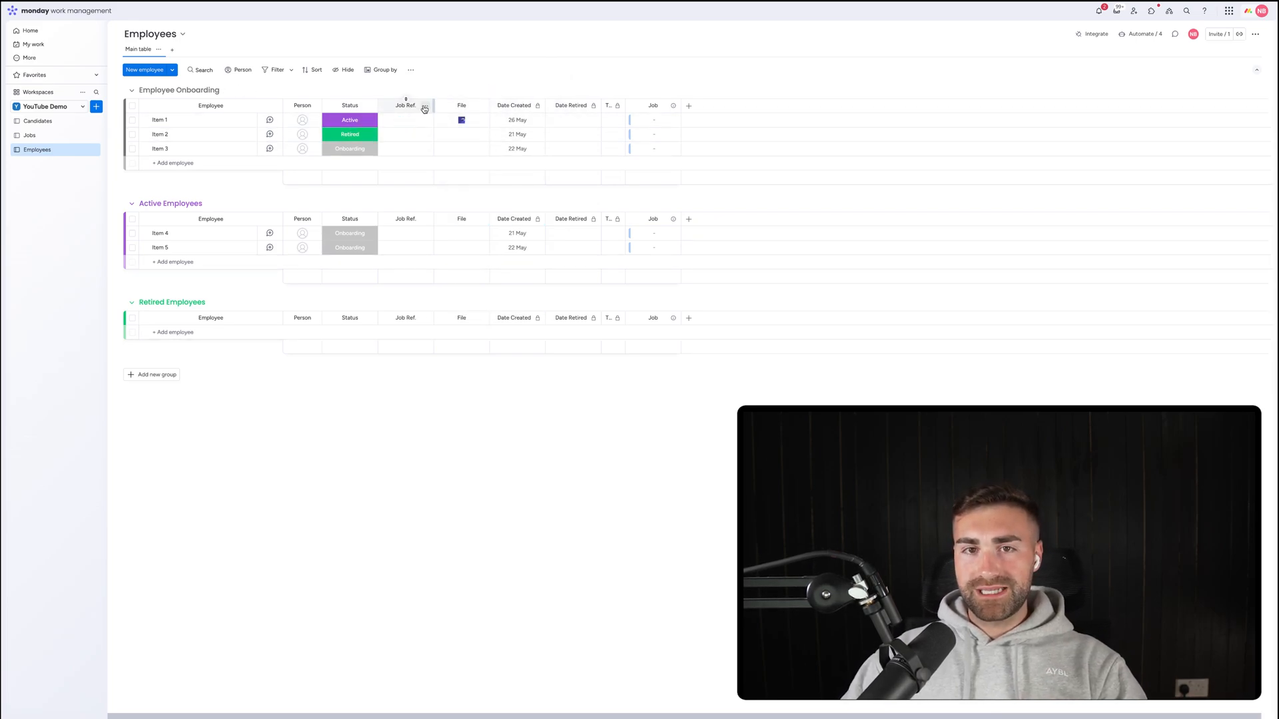
left_click(424, 108)
left_click(688, 105)
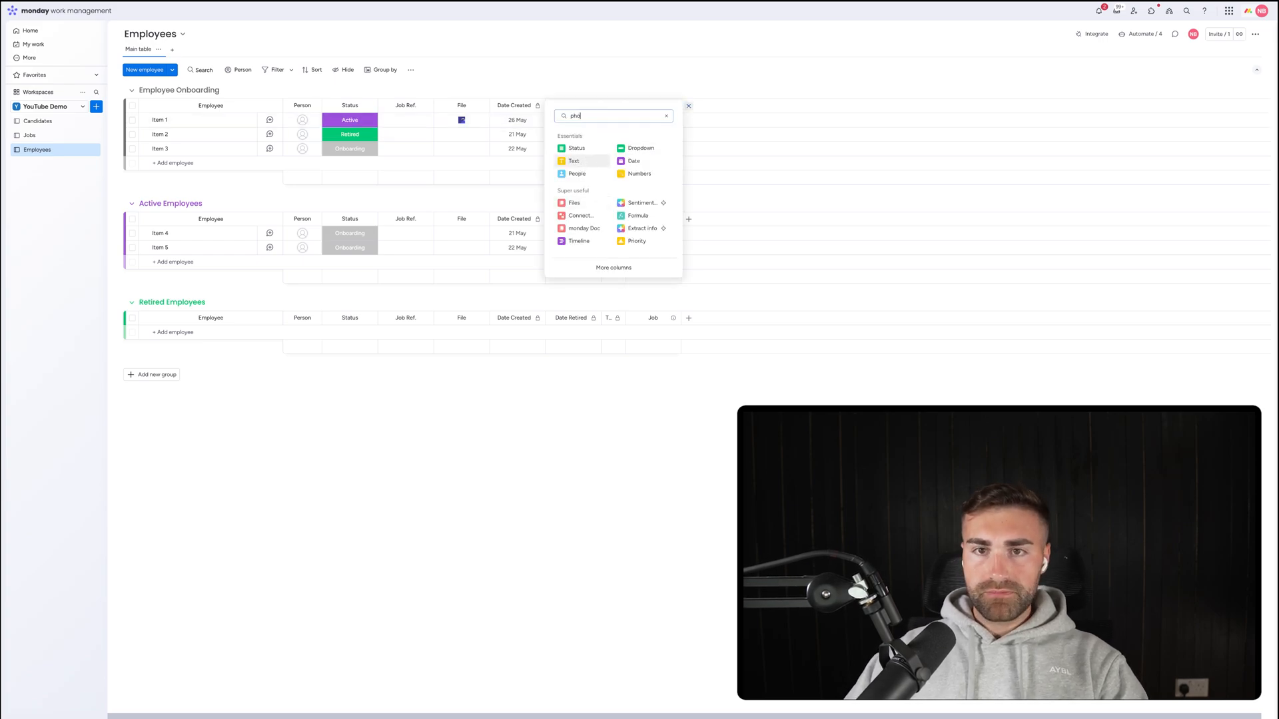
left_click(585, 150)
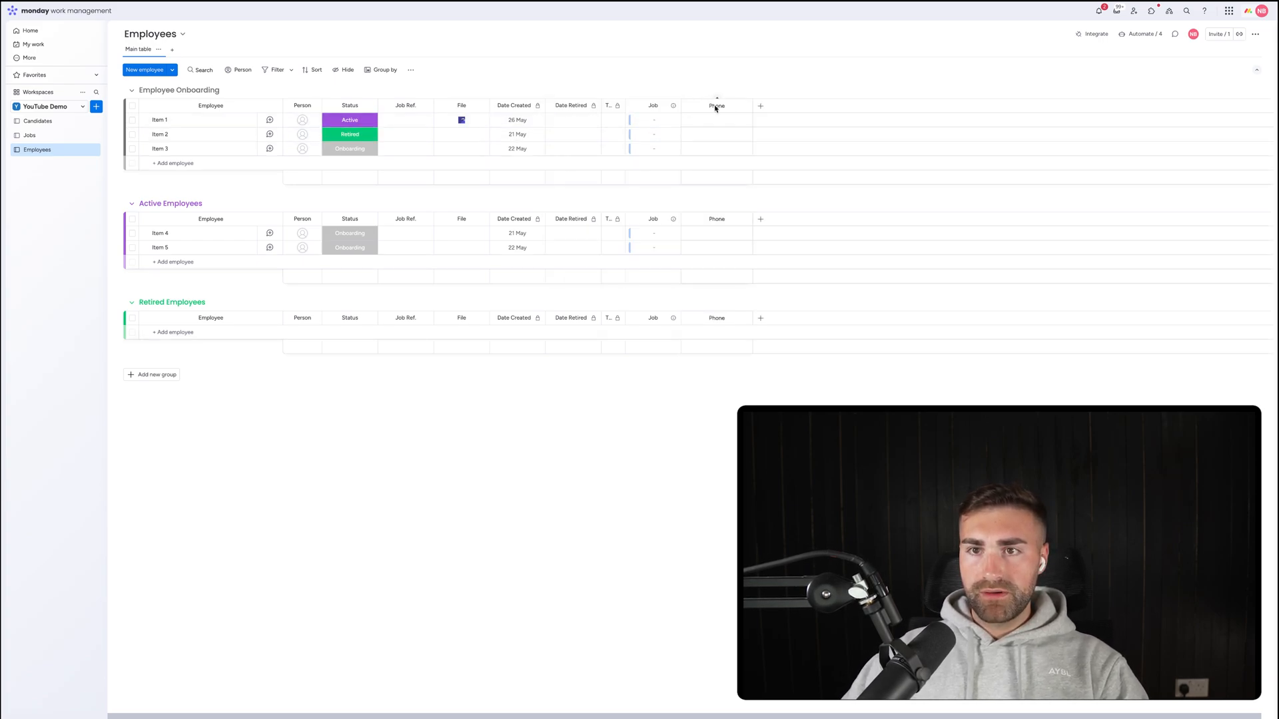
left_click(761, 107)
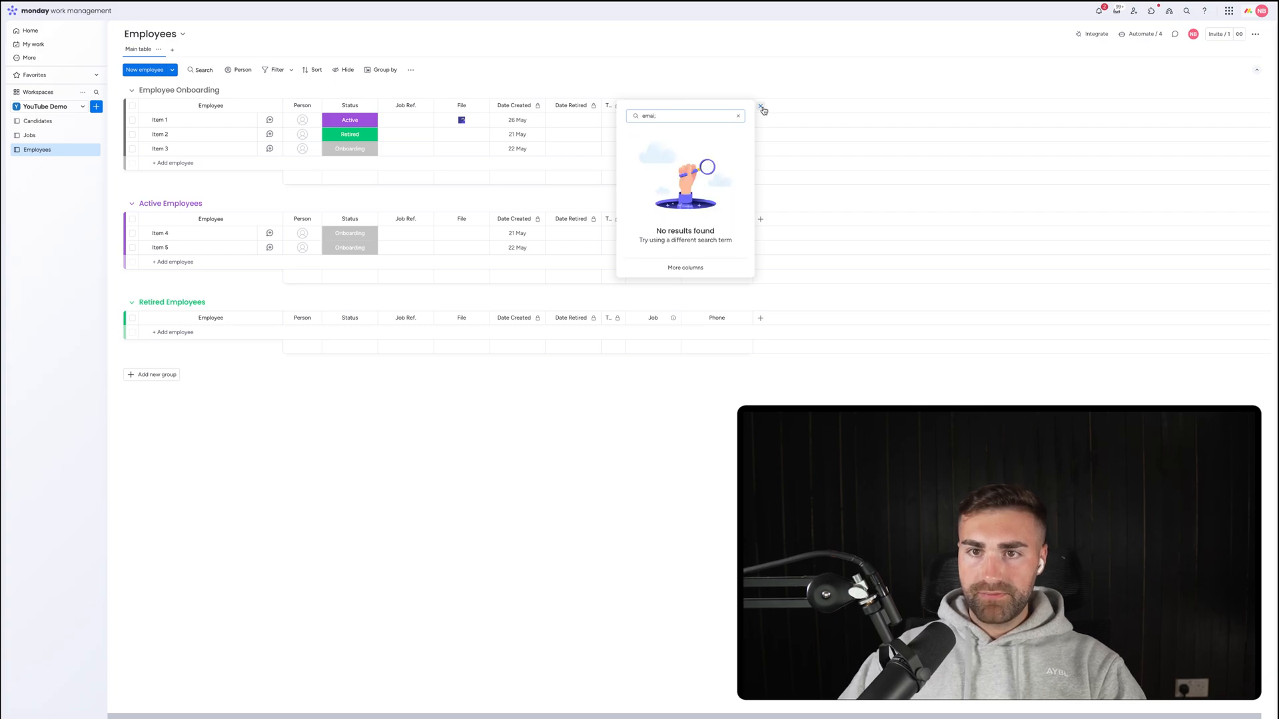
left_click(667, 149)
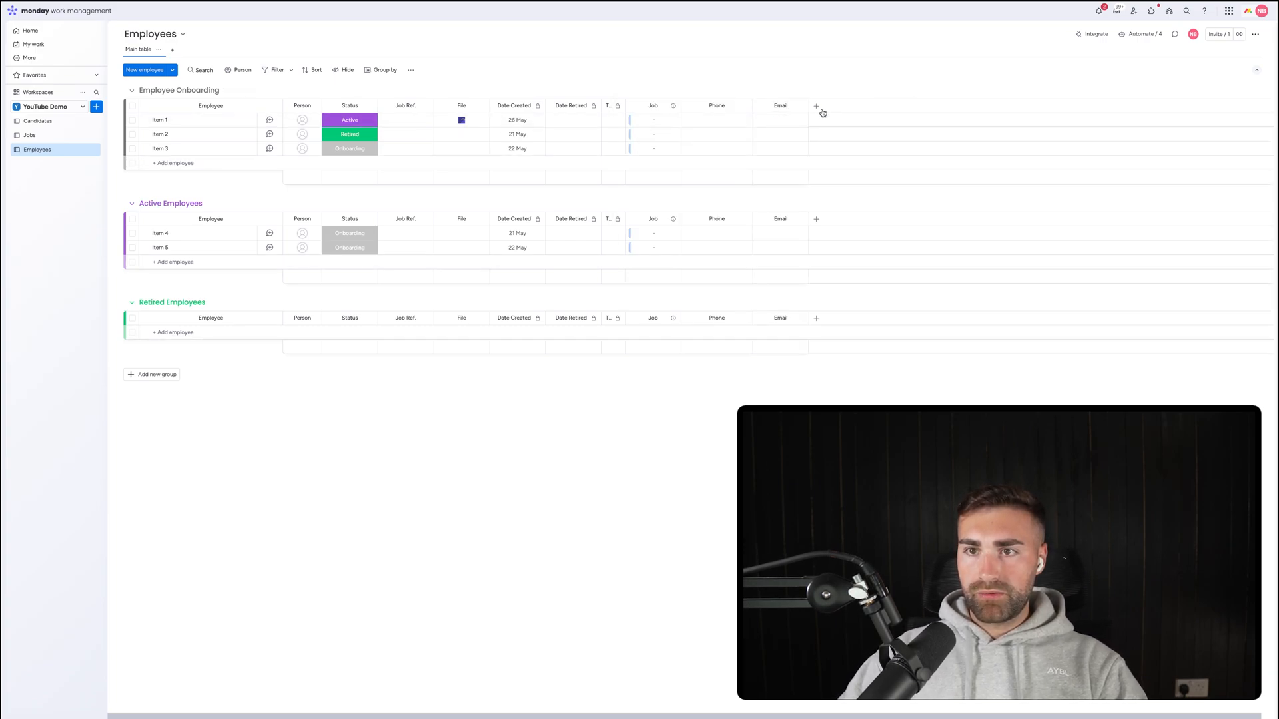
left_click(820, 110)
left_click(820, 109)
Place Phone after Job Ref. and File after Email, rename File to CV, then open Candidates.
left_click_drag(717, 106, 579, 107)
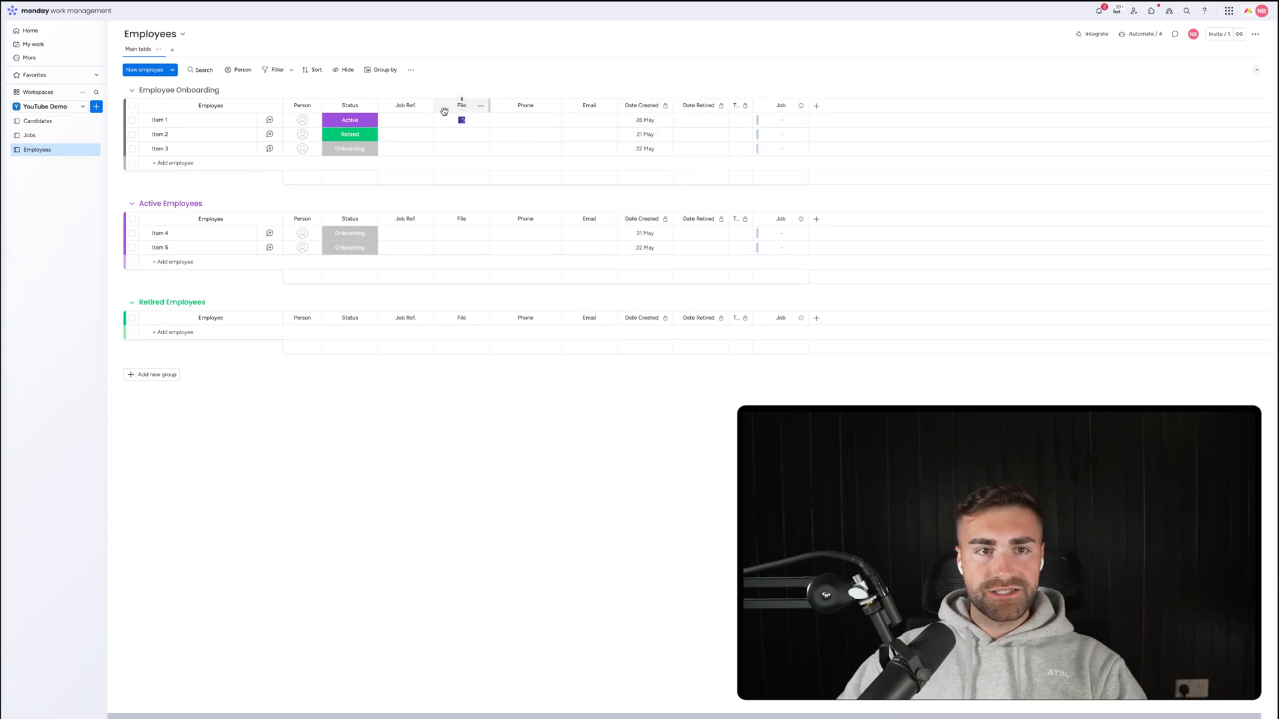
left_click_drag(457, 106, 589, 107)
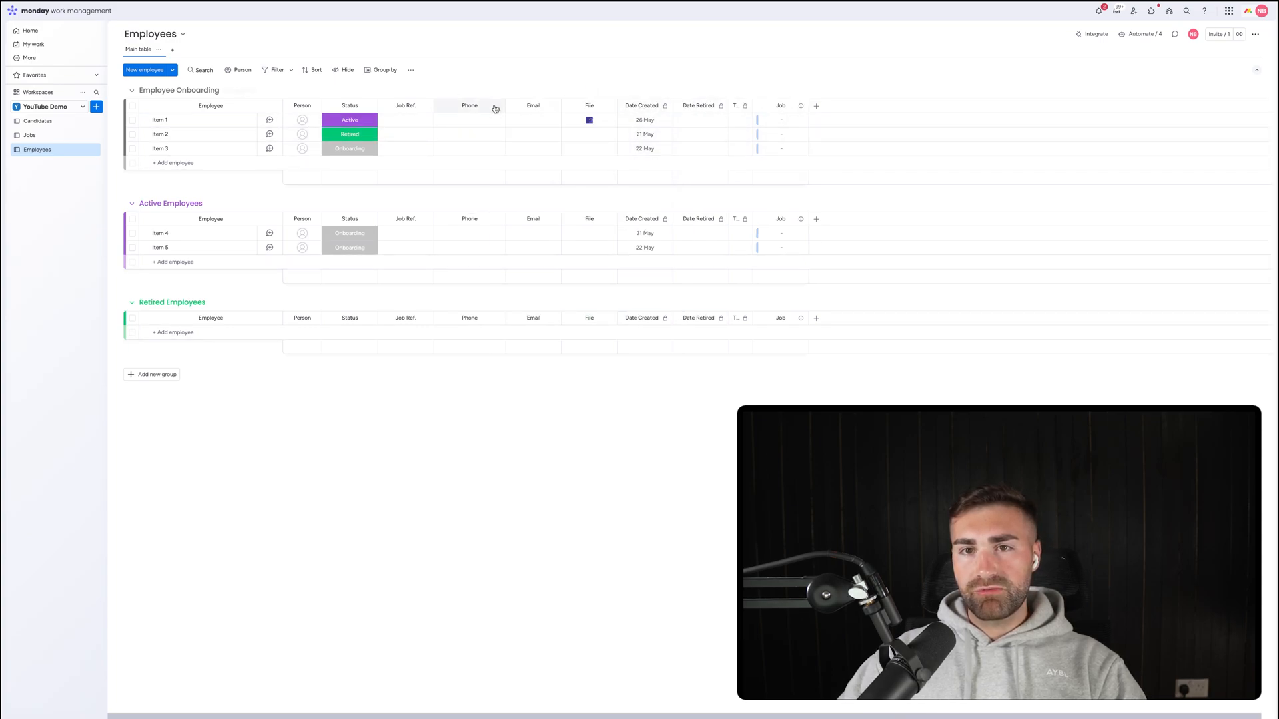
left_click(588, 106)
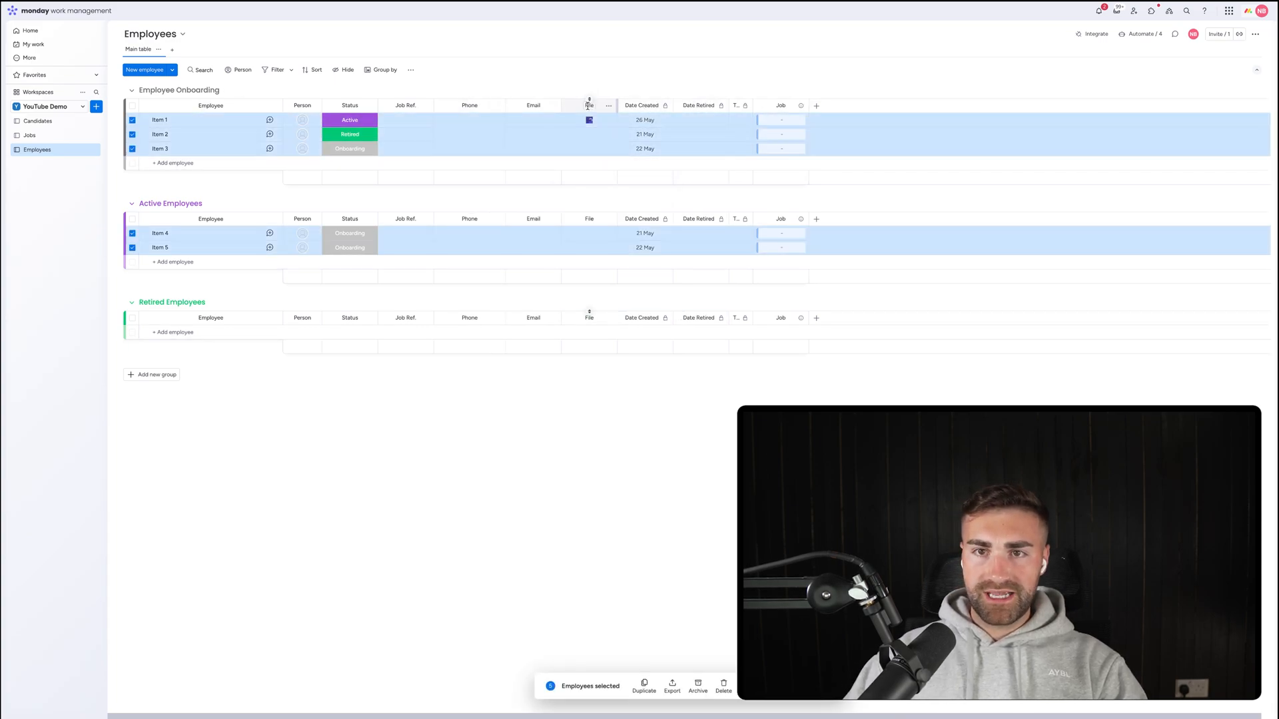
type("CV")
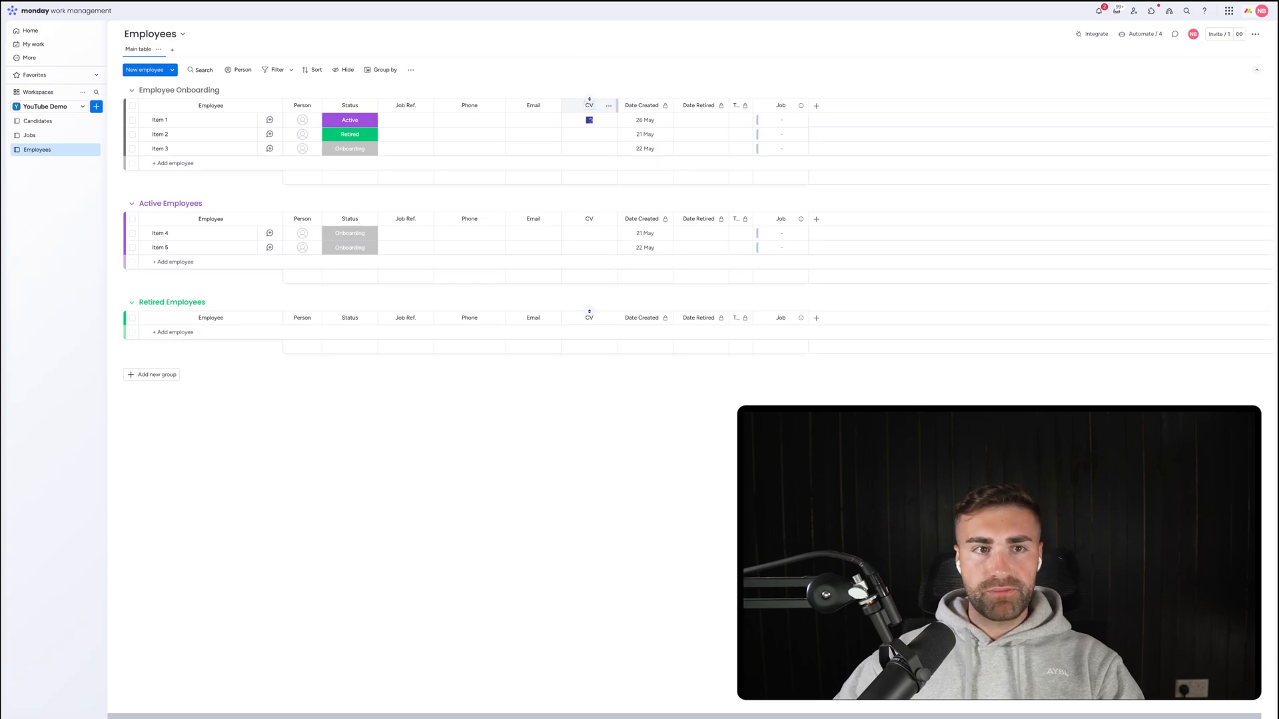
key("Return")
left_click(67, 122)
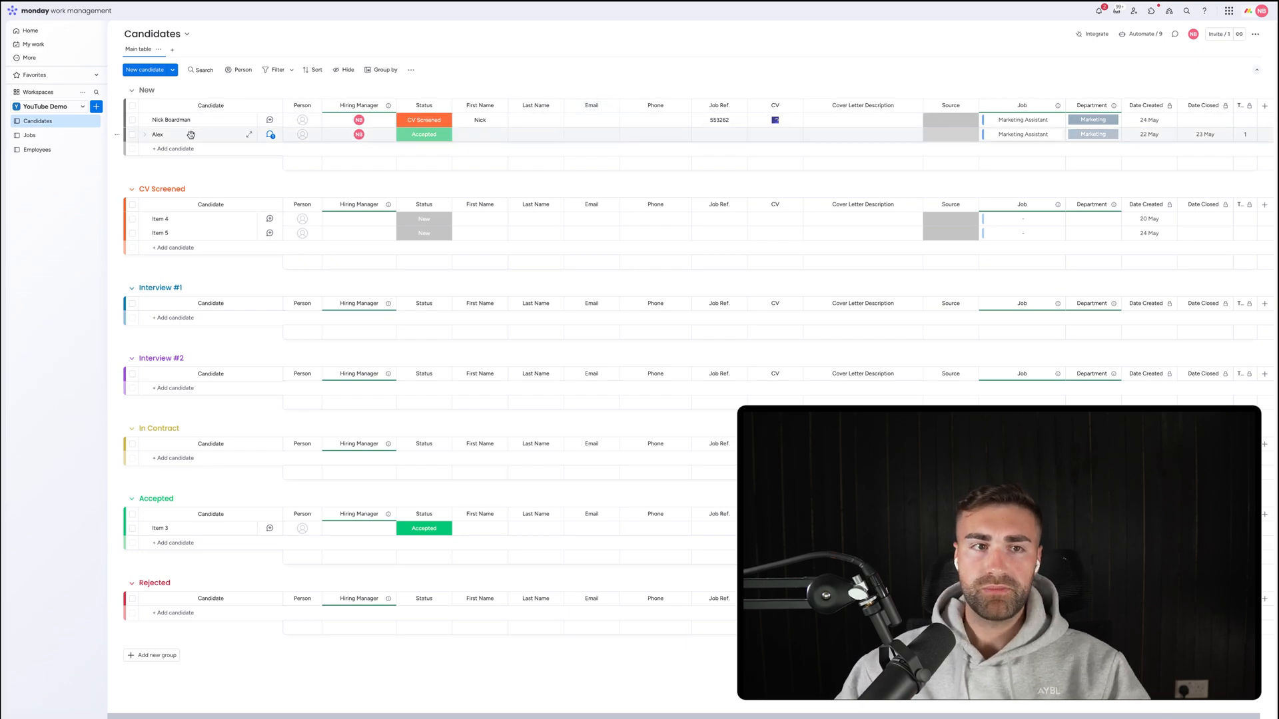
Return to the Employees board without adding a column, and expand Item 1's subitems.
left_click(983, 119)
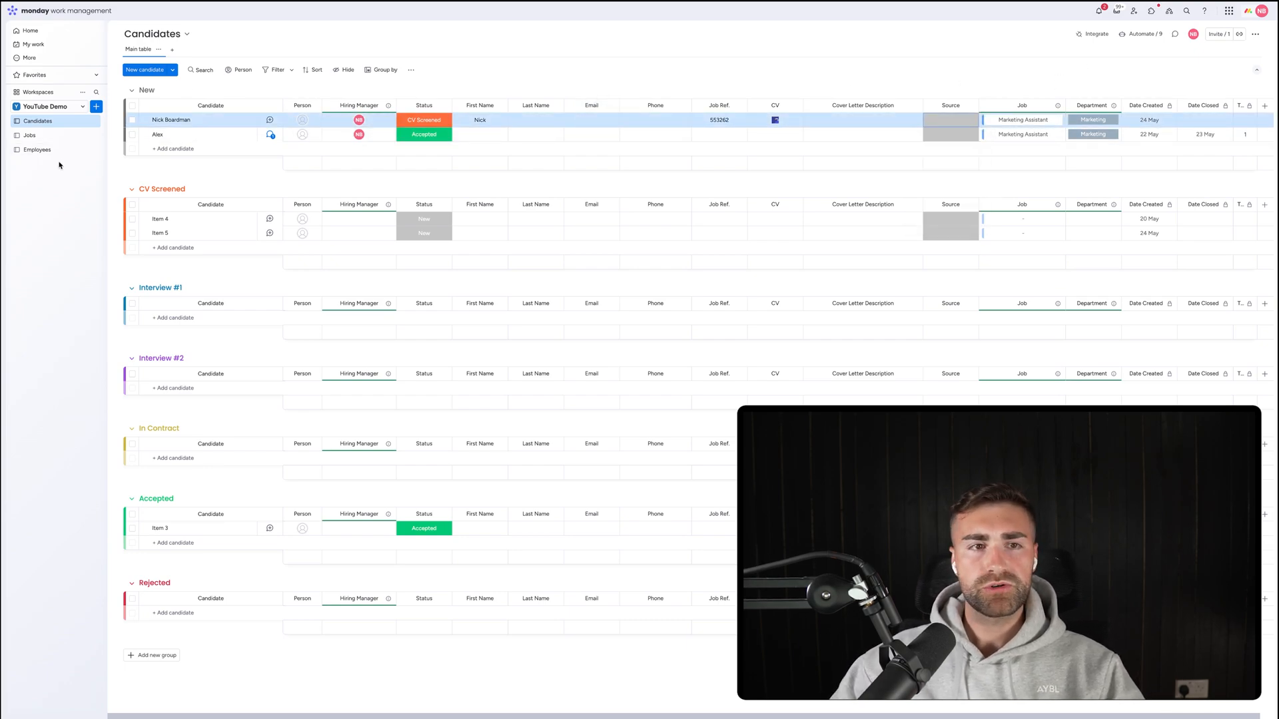
left_click(37, 149)
left_click(816, 106)
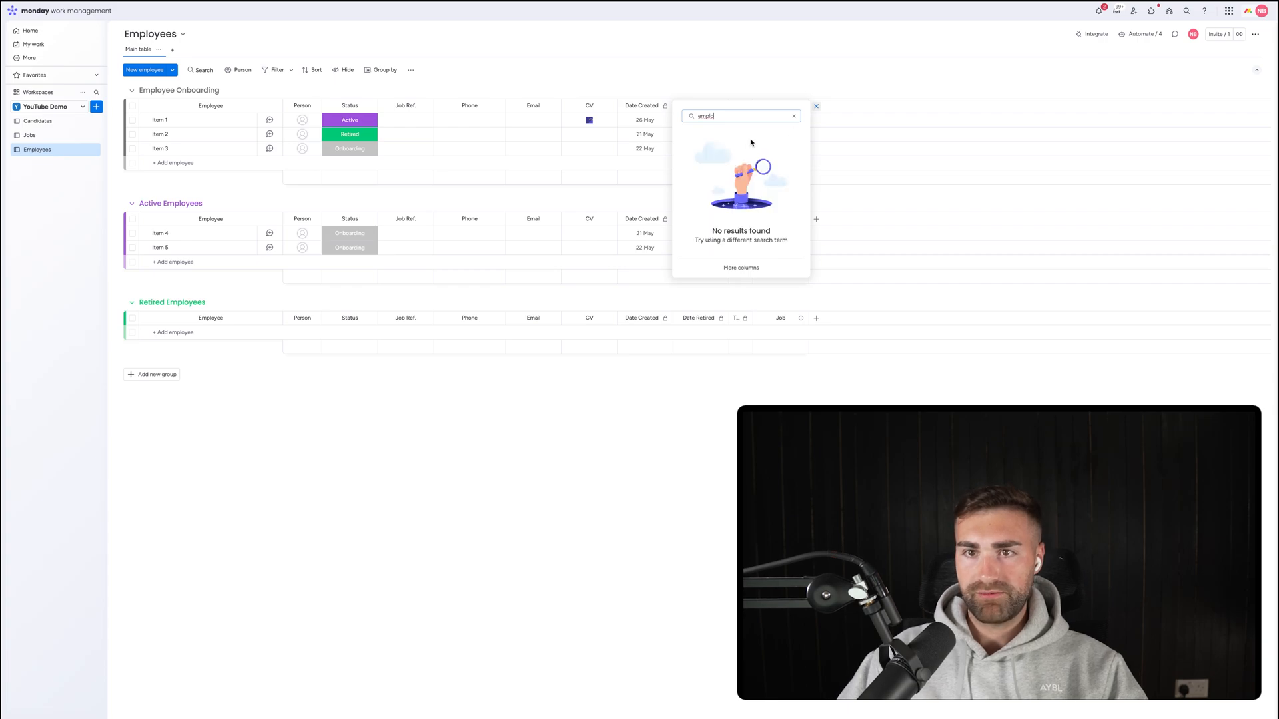
left_click(738, 72)
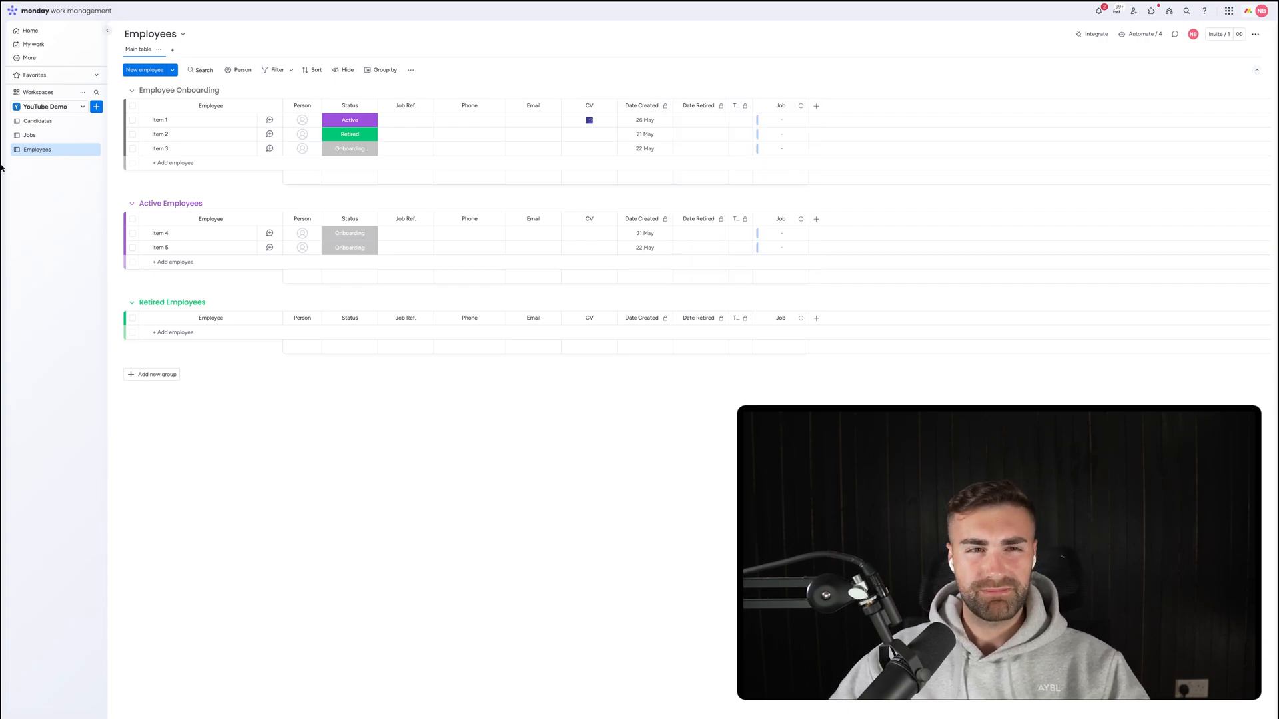
left_click(28, 120)
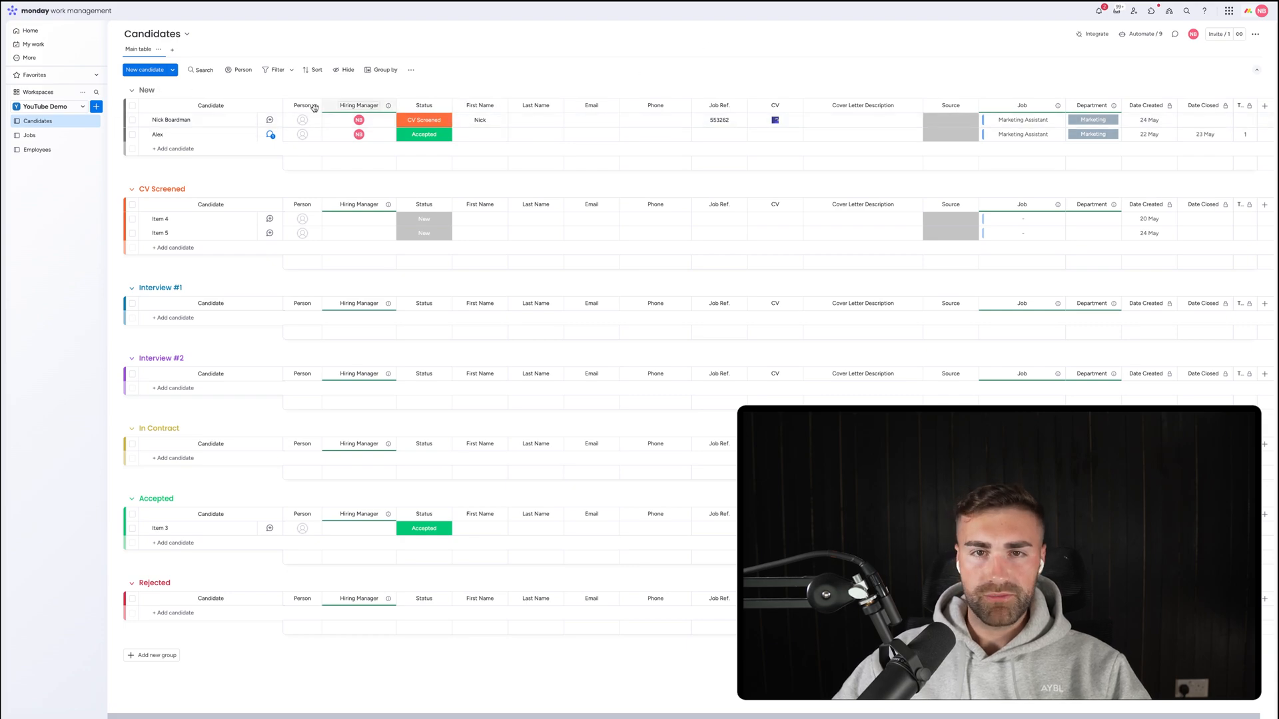
left_click(58, 151)
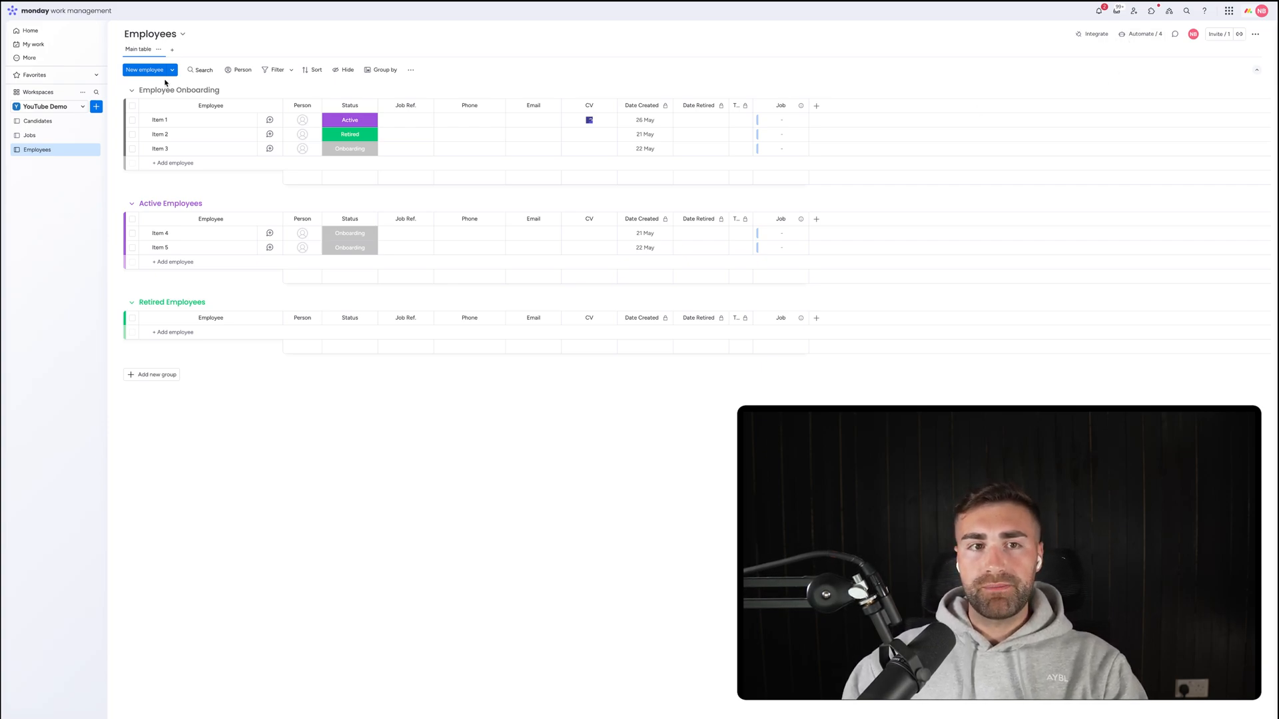
left_click(144, 121)
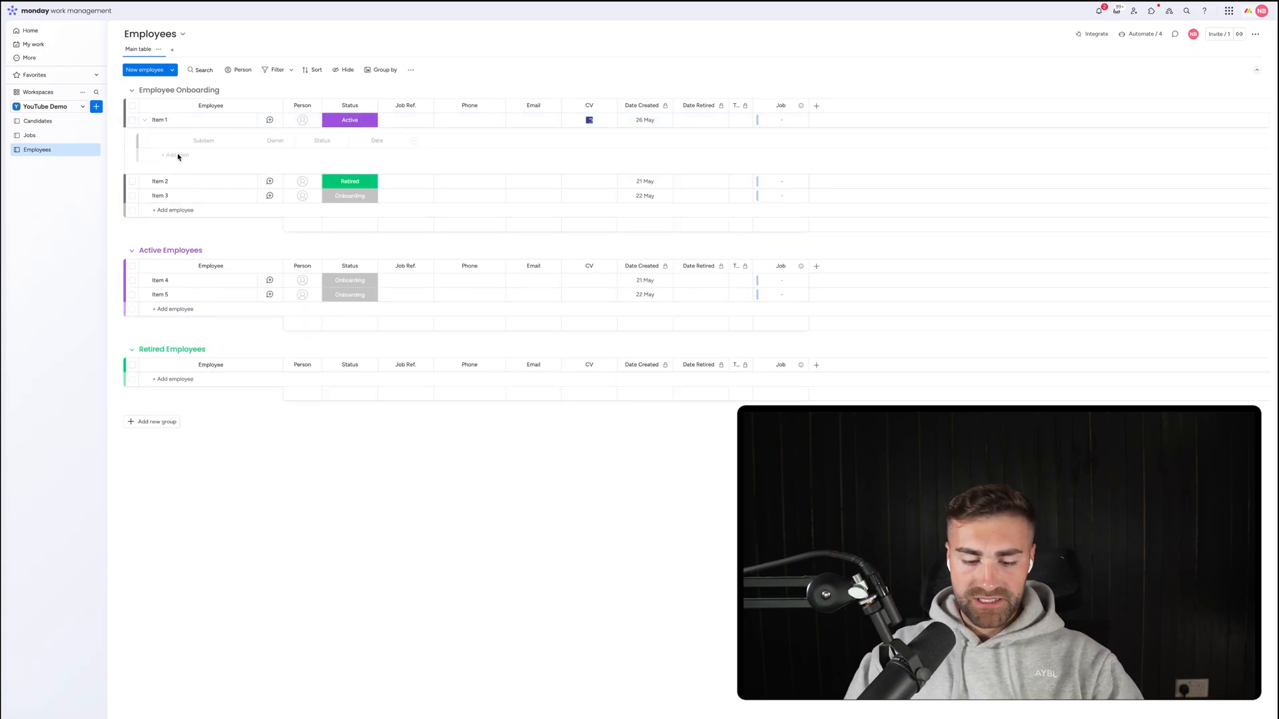
Add subitems AA and BB under Item 1.
left_click(177, 155)
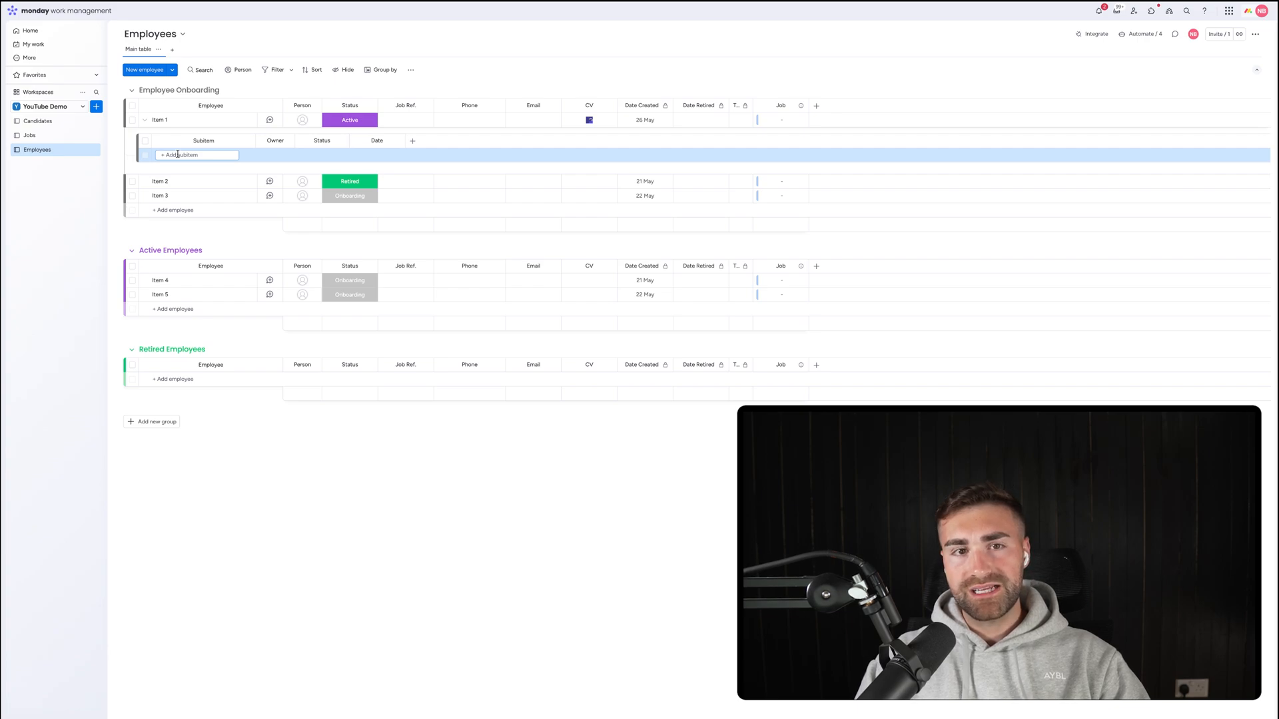
type("AA")
key("Return")
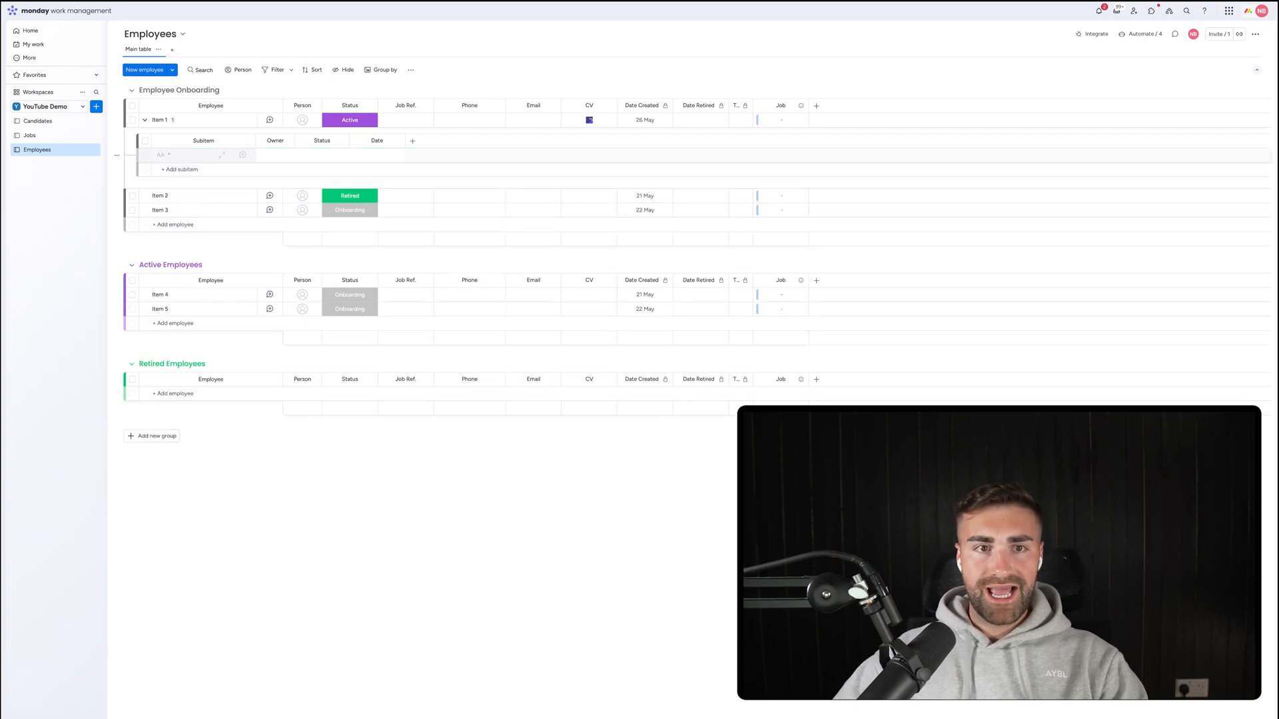
type("BB")
key("Return")
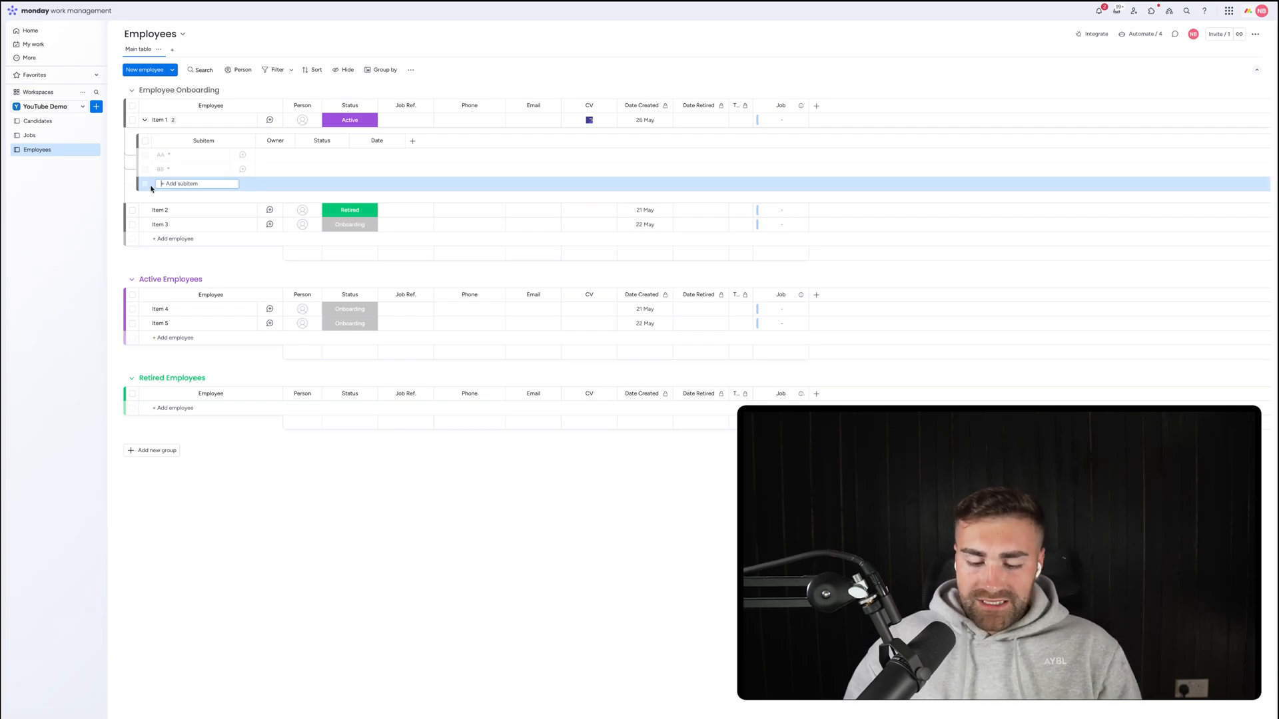
Add subitems Add To Instagram, Add To HubSpot and Add To Payroll System.
type("Add To Instagram")
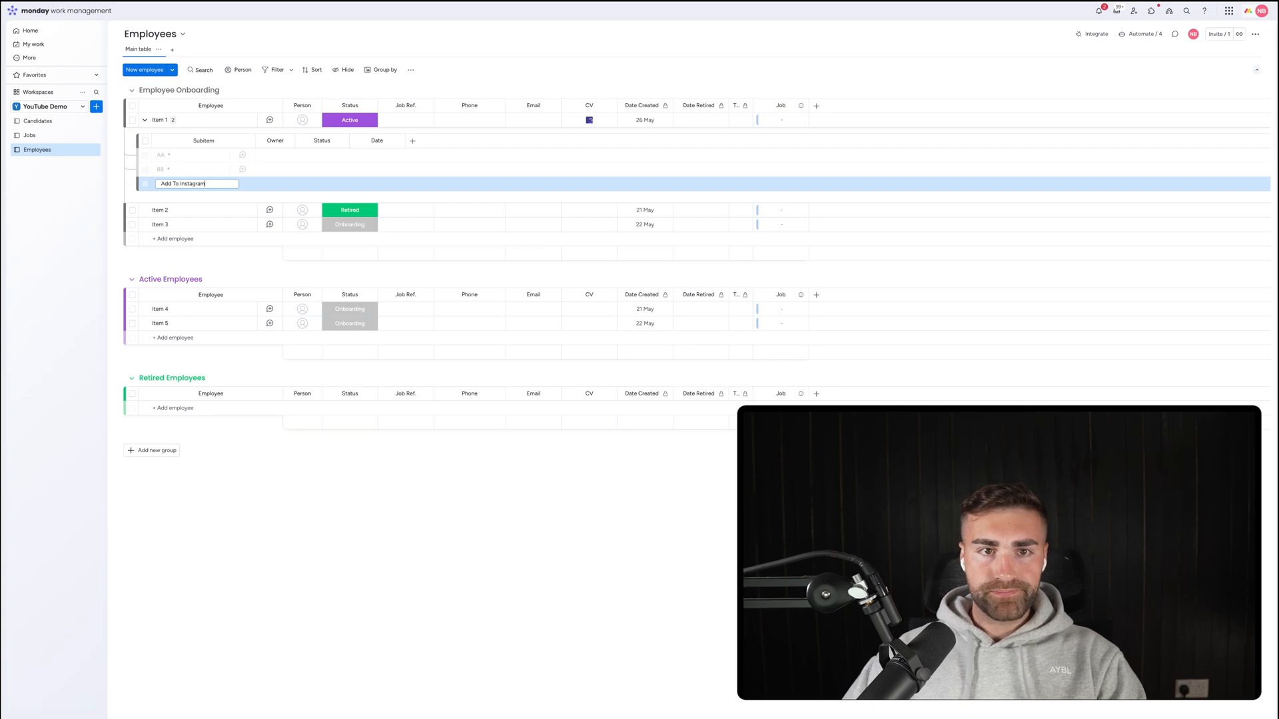
key("Return")
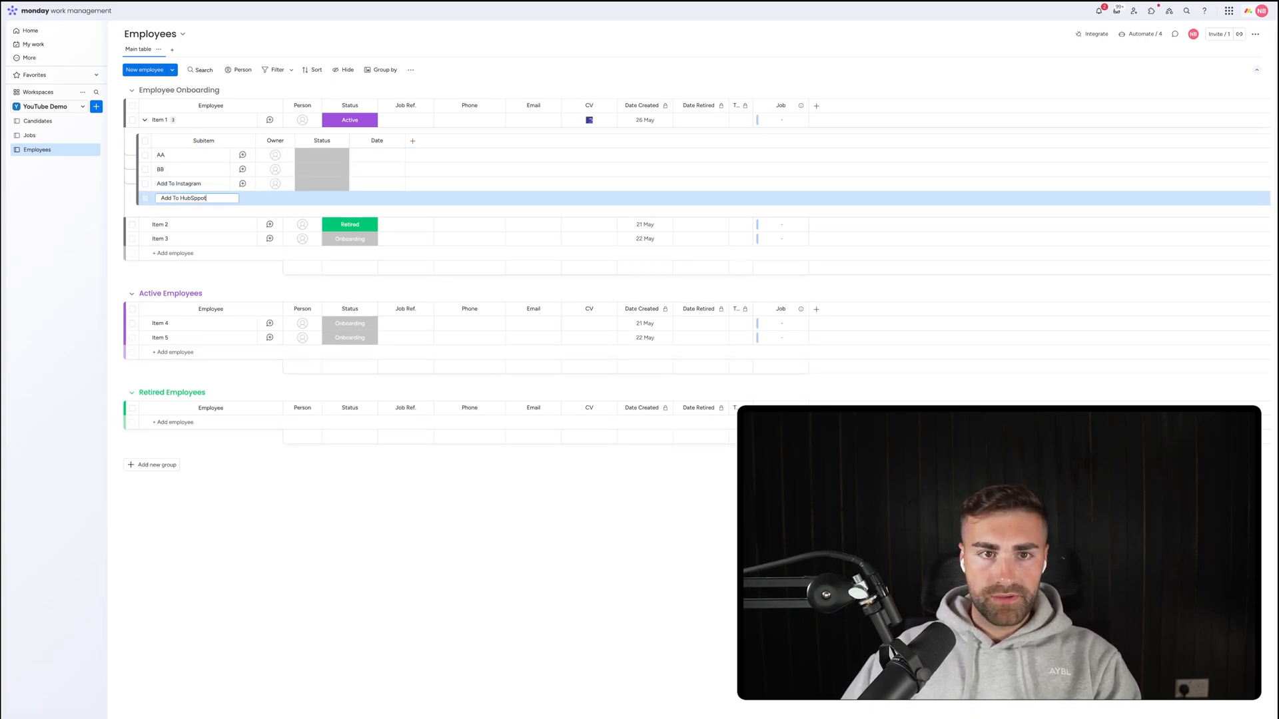
type("Add To HubSpot")
key("Return")
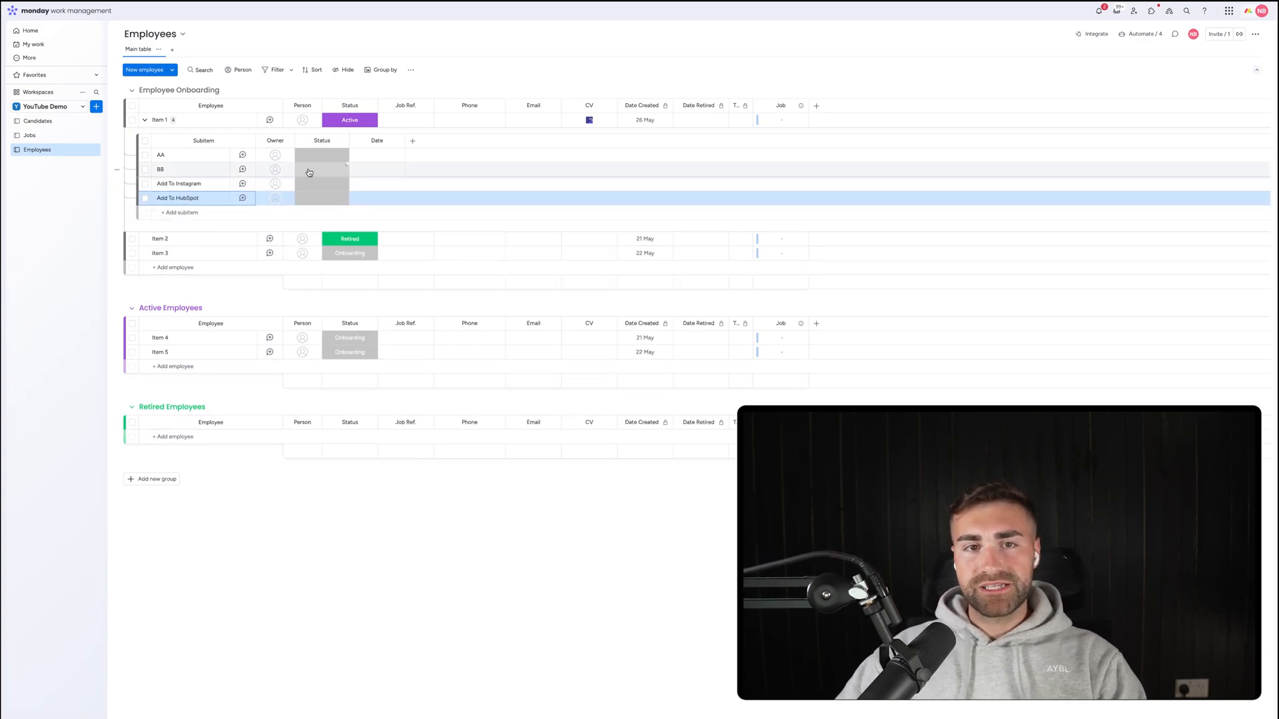
left_click(189, 212)
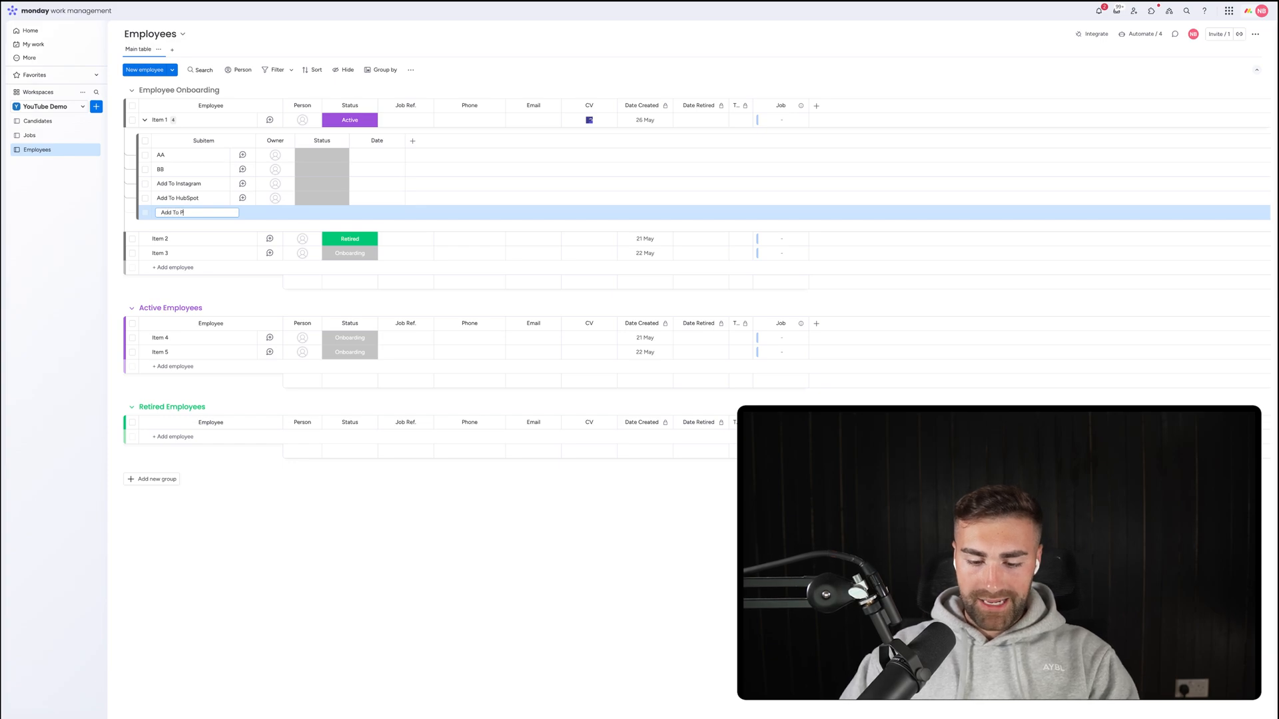
type("Add To Payroll System")
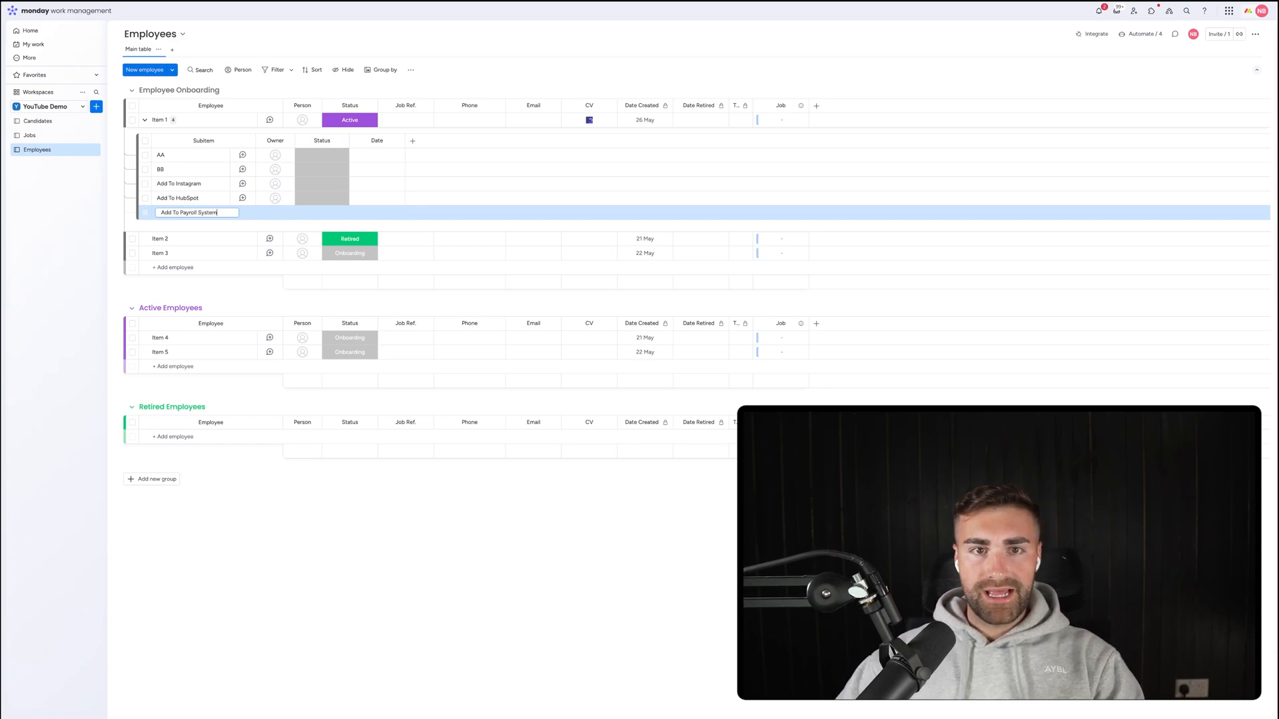
key("Return")
left_click(338, 157)
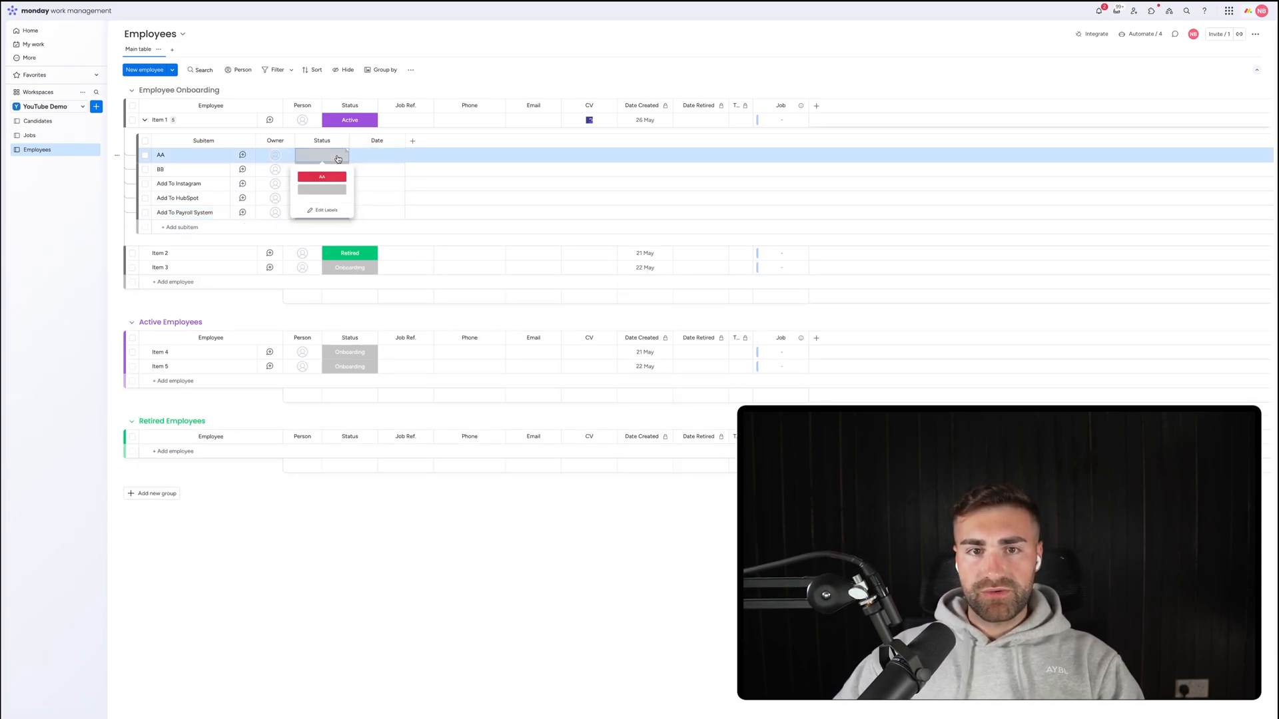
Edit the subitem Status labels to To Do, Doing, Done and a black N/A, deleting AA.
left_click(322, 219)
left_click(317, 194)
type("T")
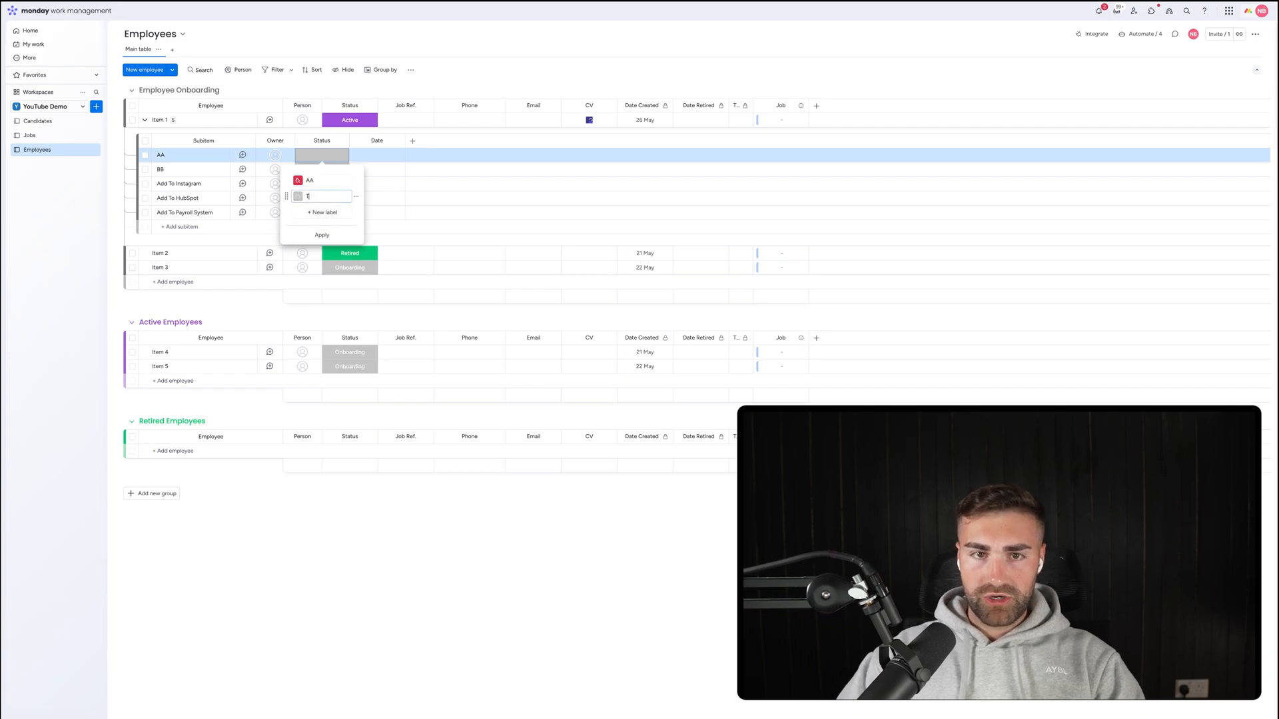
type("o Do")
left_click(317, 211)
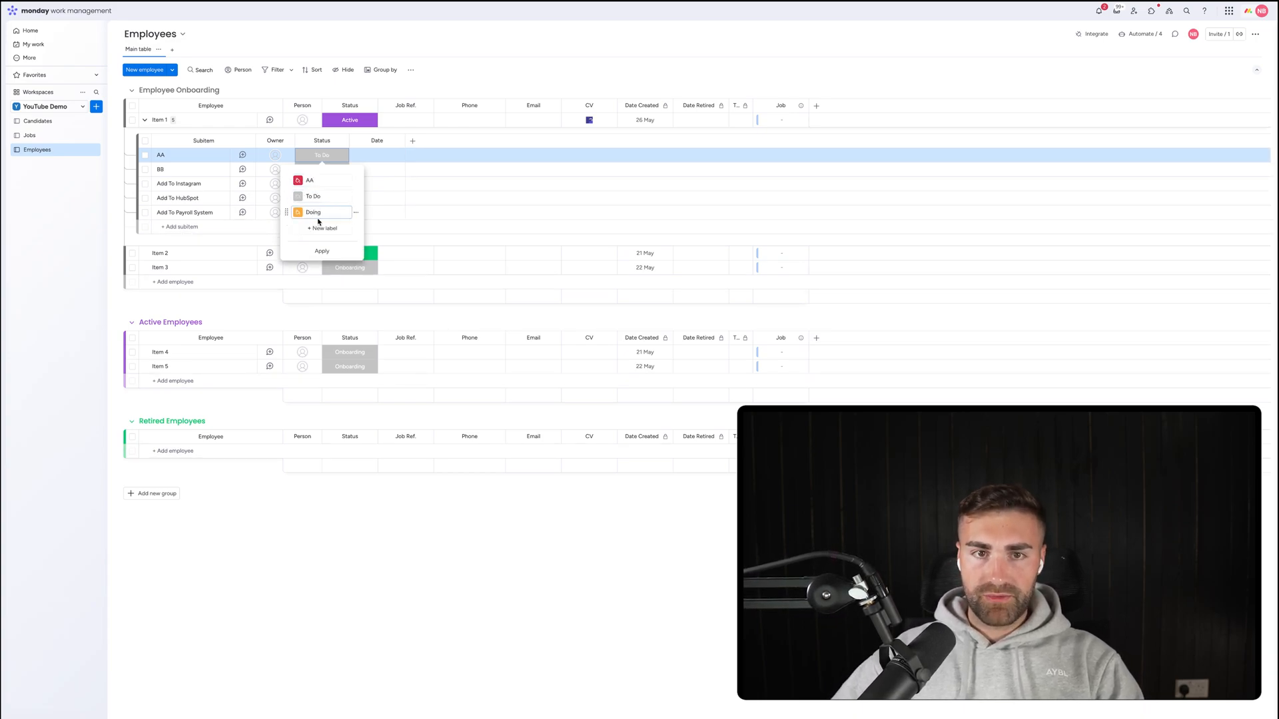
left_click(321, 228)
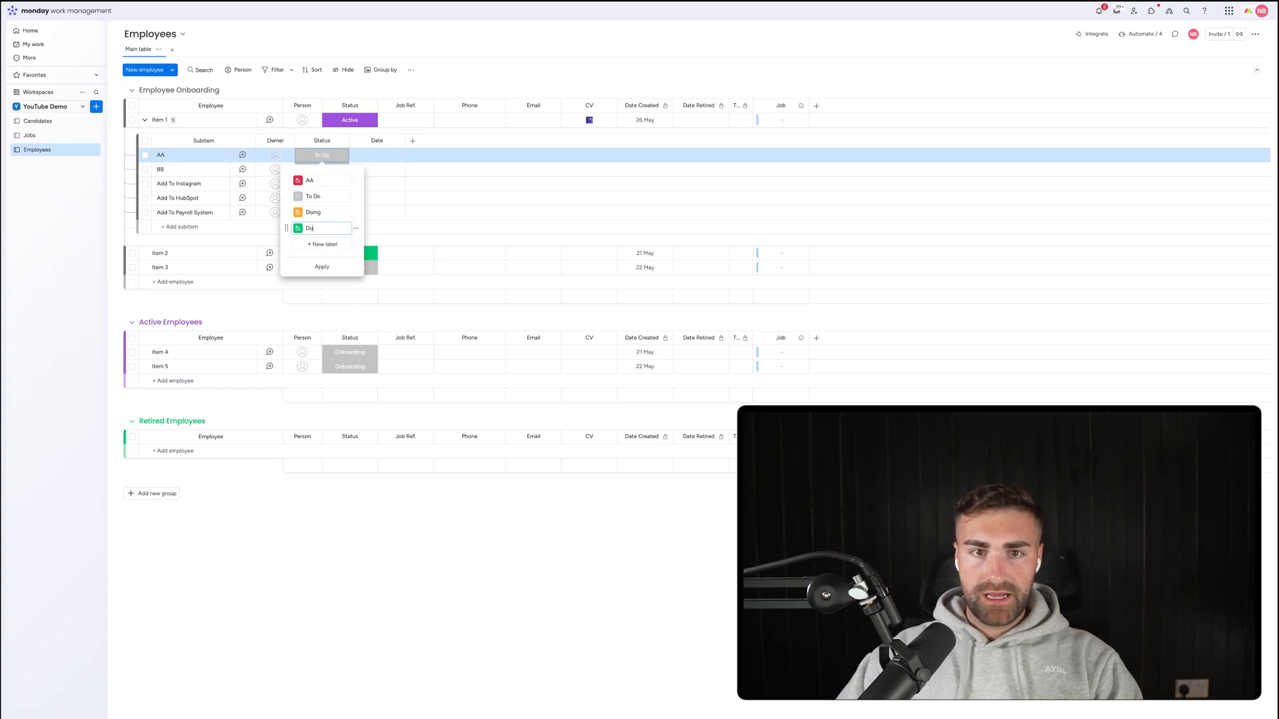
left_click(323, 244)
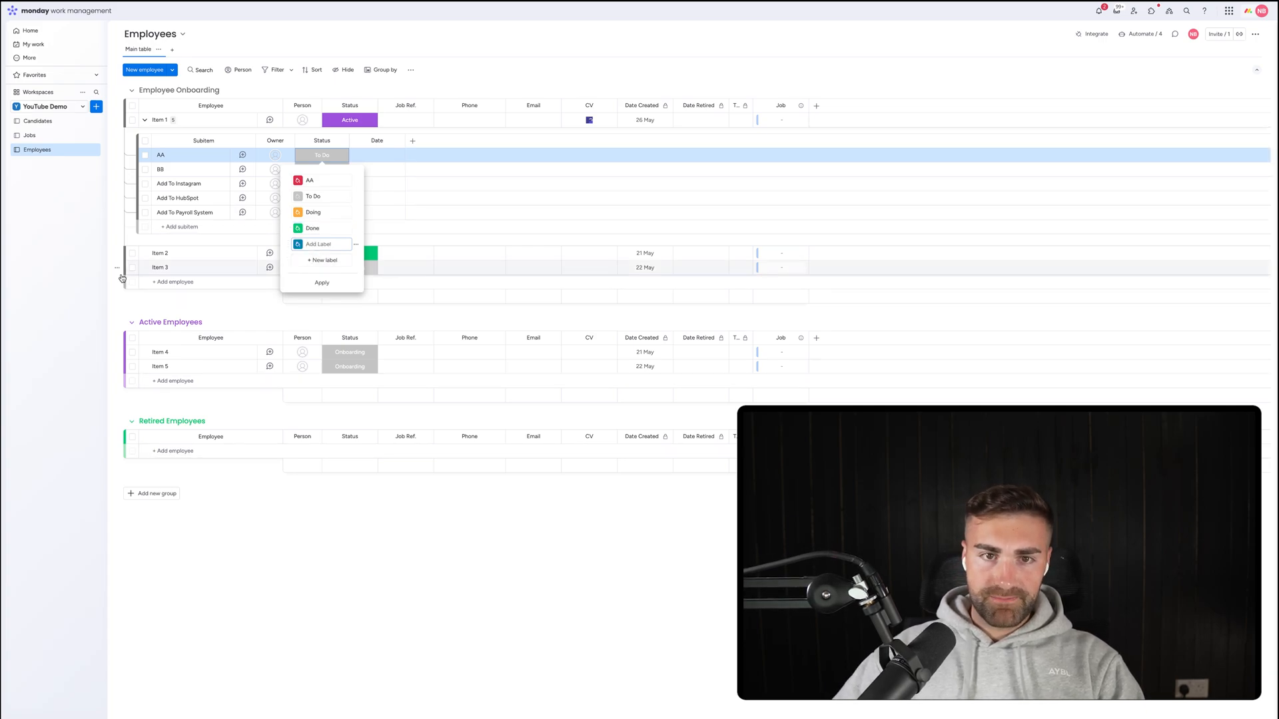
left_click(298, 246)
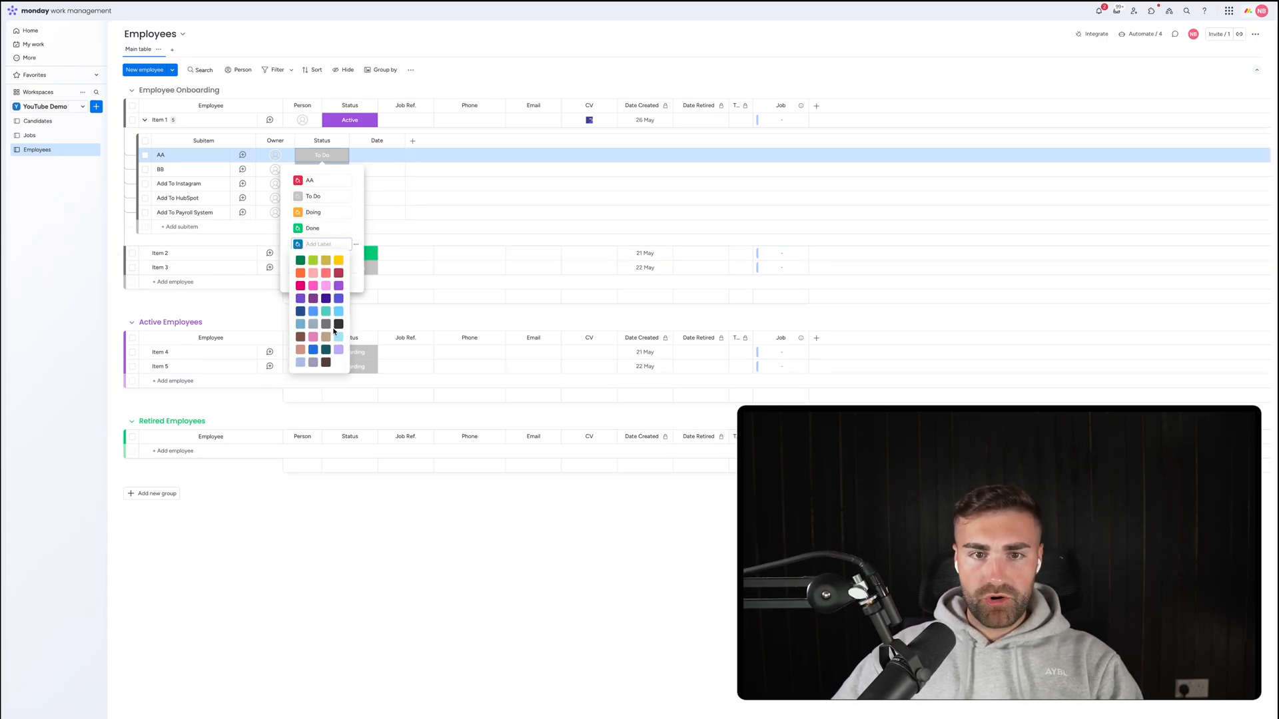
left_click(338, 324)
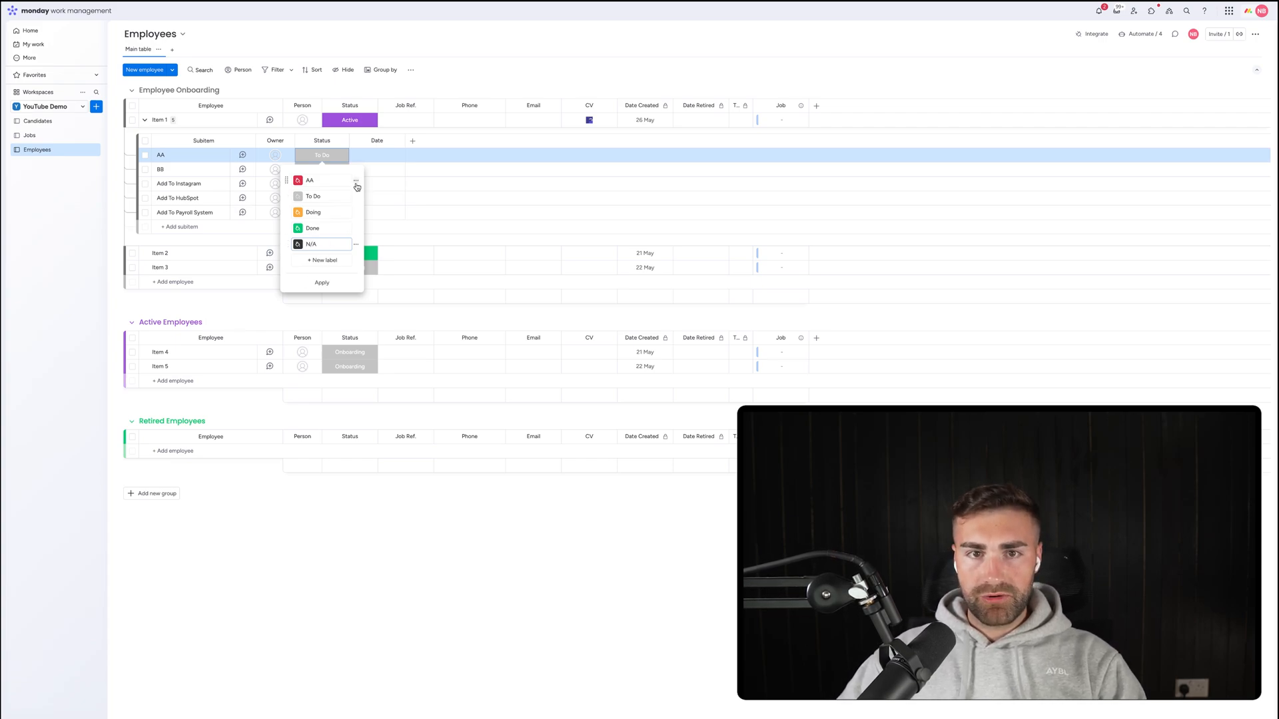
left_click(356, 181)
left_click(384, 211)
left_click(322, 267)
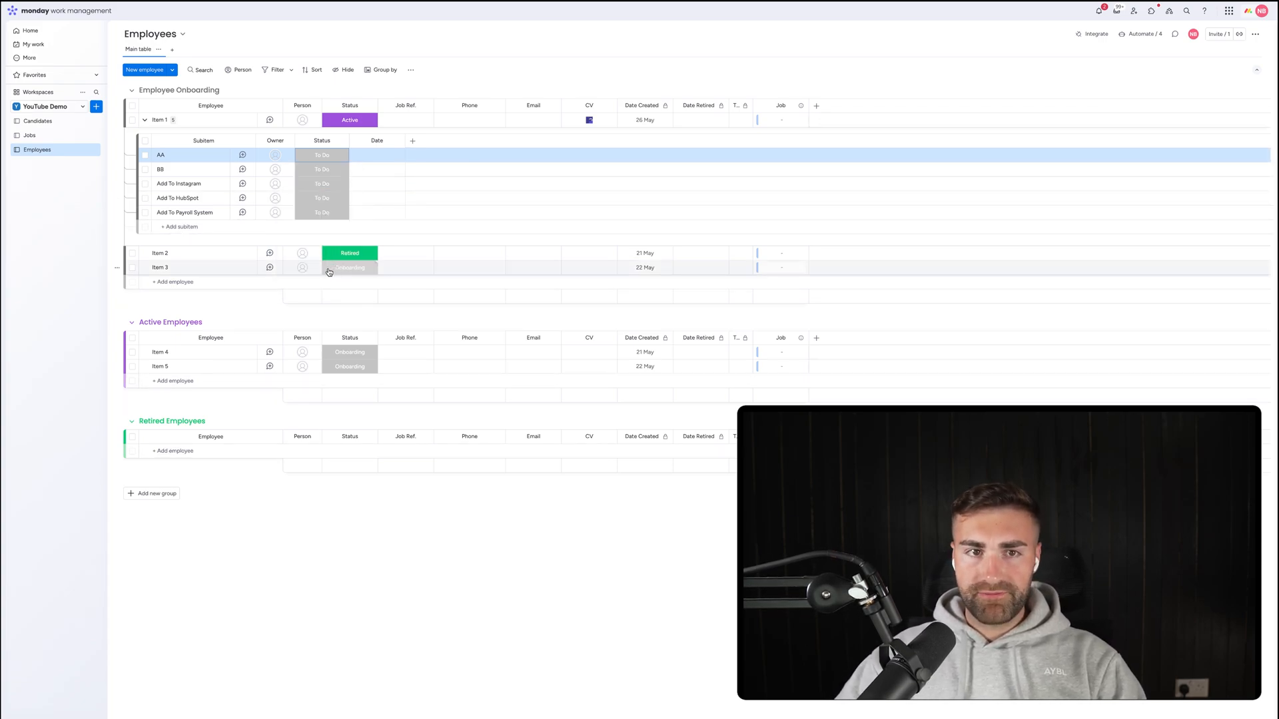
left_click(341, 140)
Show the subitem status summary on the parent as a widened 'Onboarding Status' column.
mouse_move(359, 147)
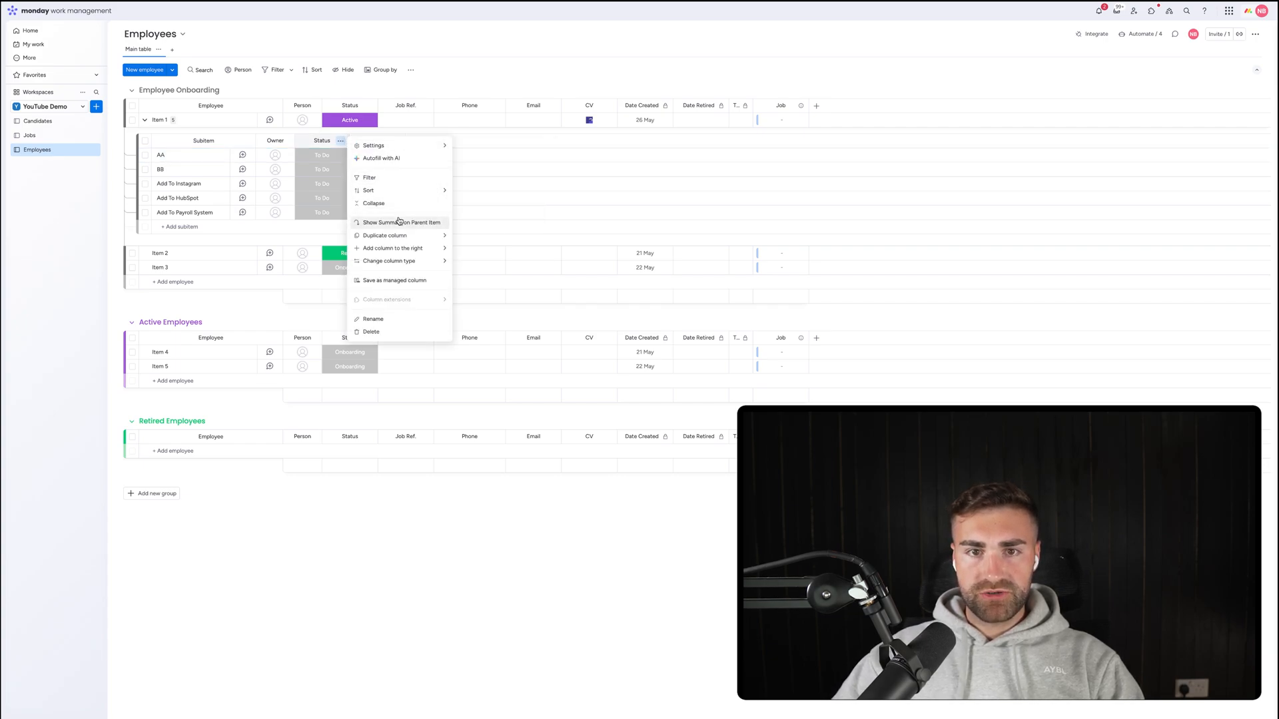
left_click(400, 222)
left_click(299, 106)
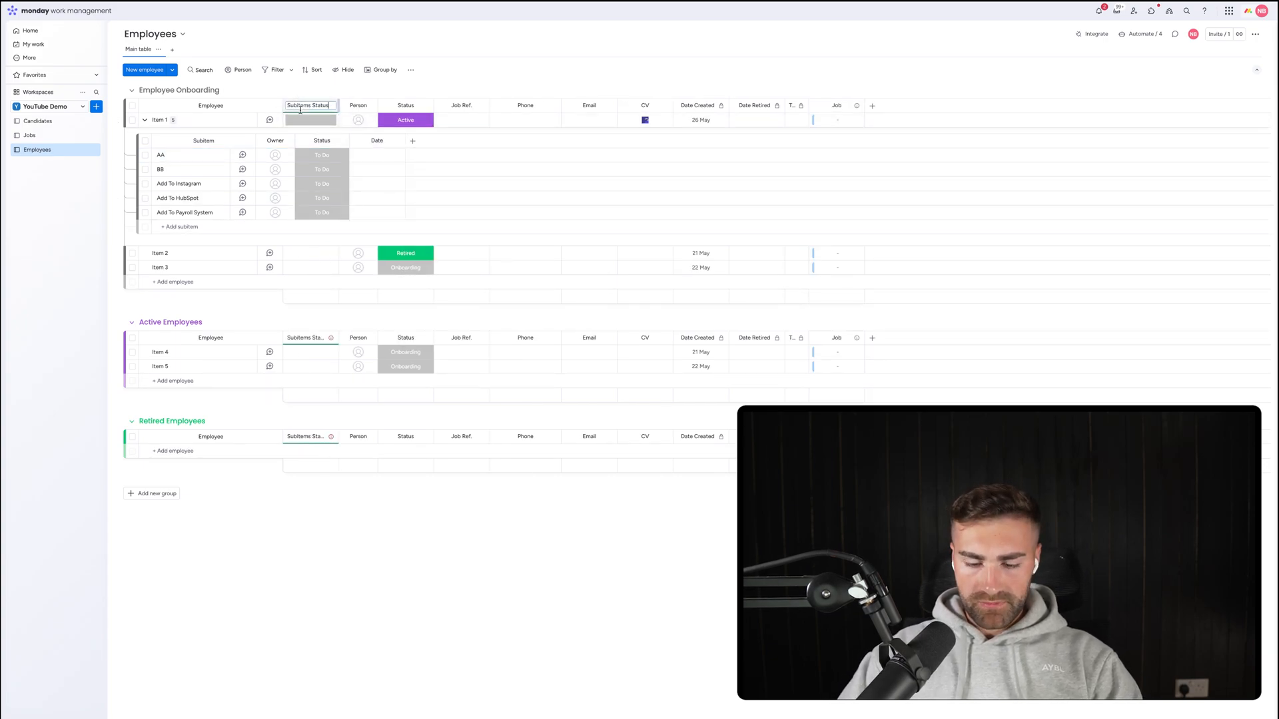
type("Onboarding S")
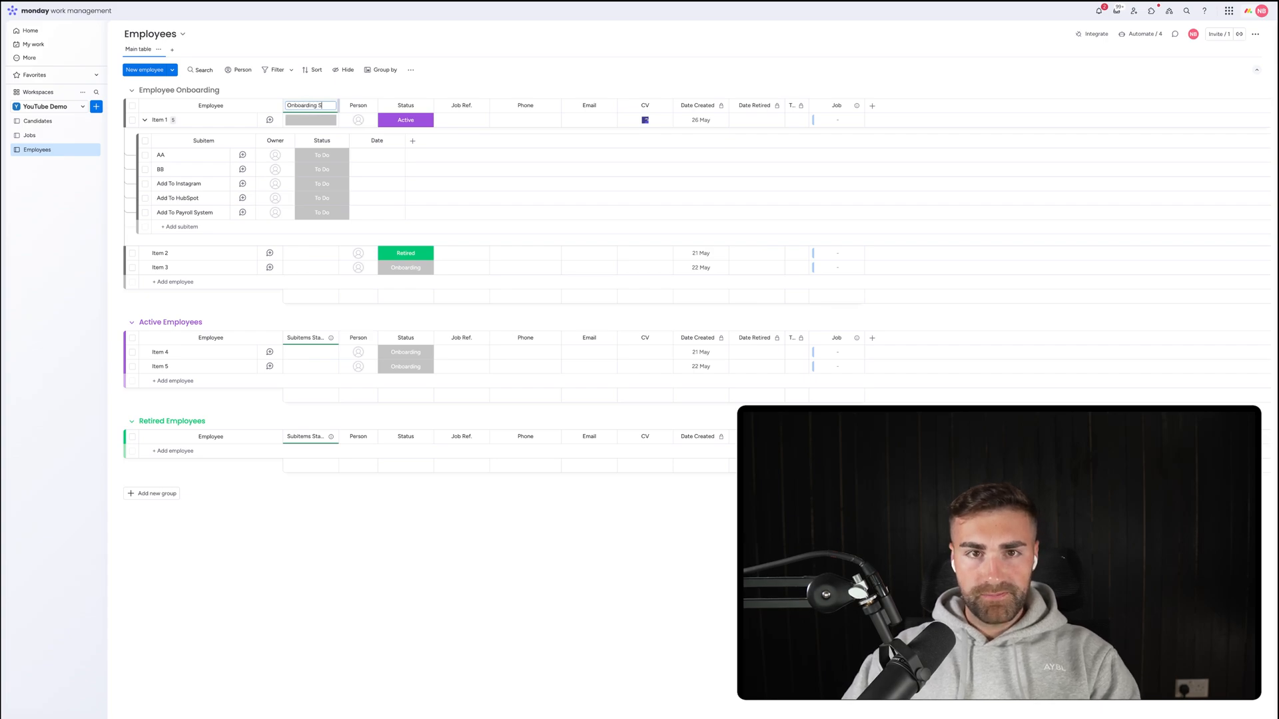
type("tatus")
key("Return")
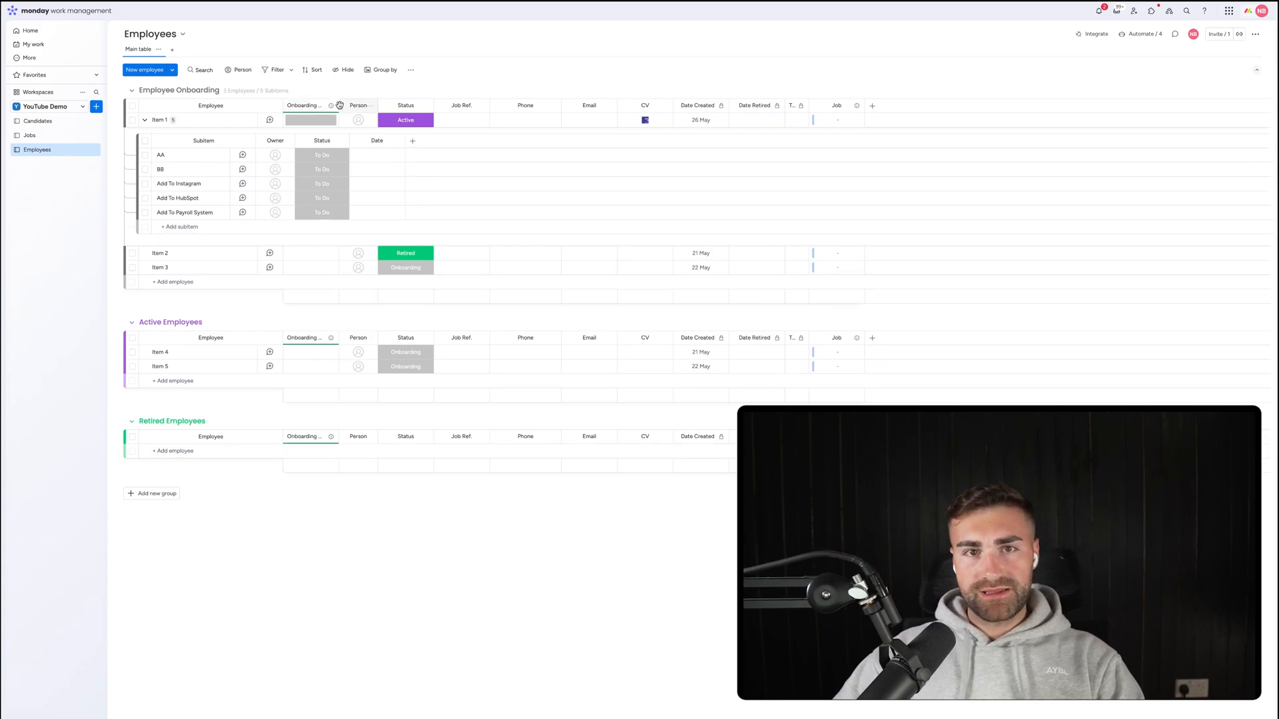
left_click_drag(338, 104, 382, 105)
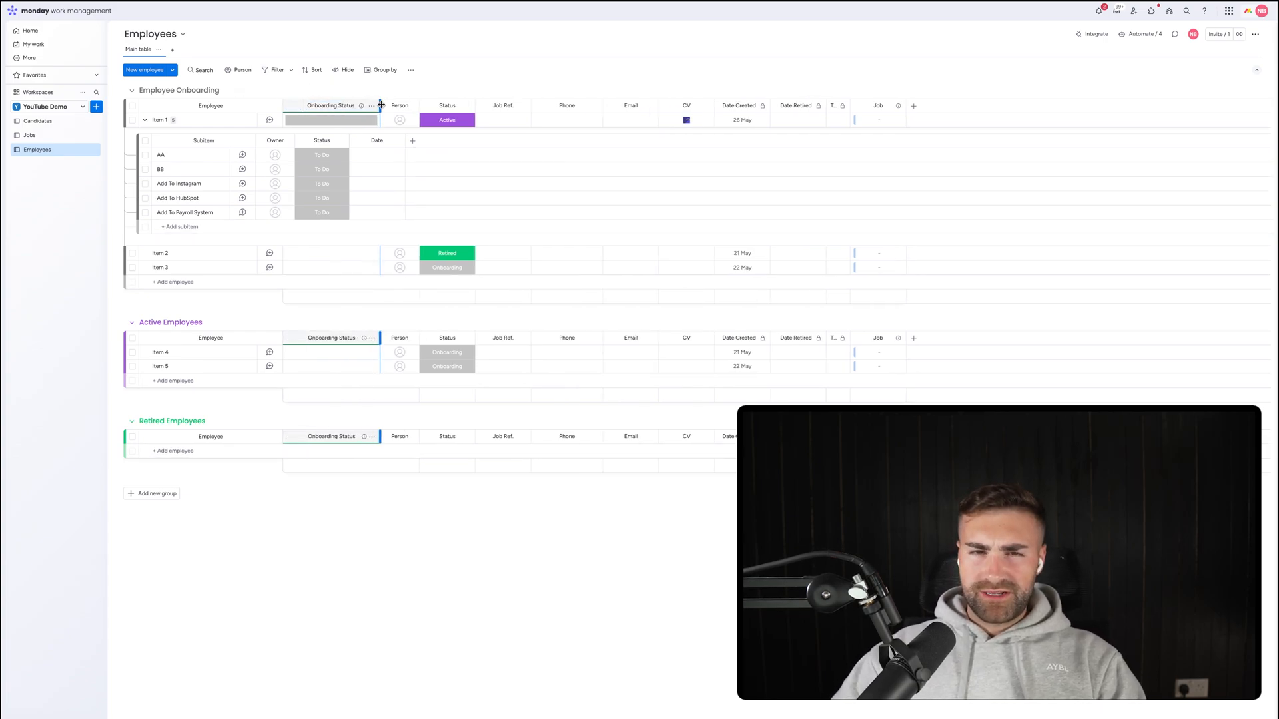
Mark Add To Instagram Doing, HubSpot and Payroll System Done, and AA and BB N/A.
left_click(316, 185)
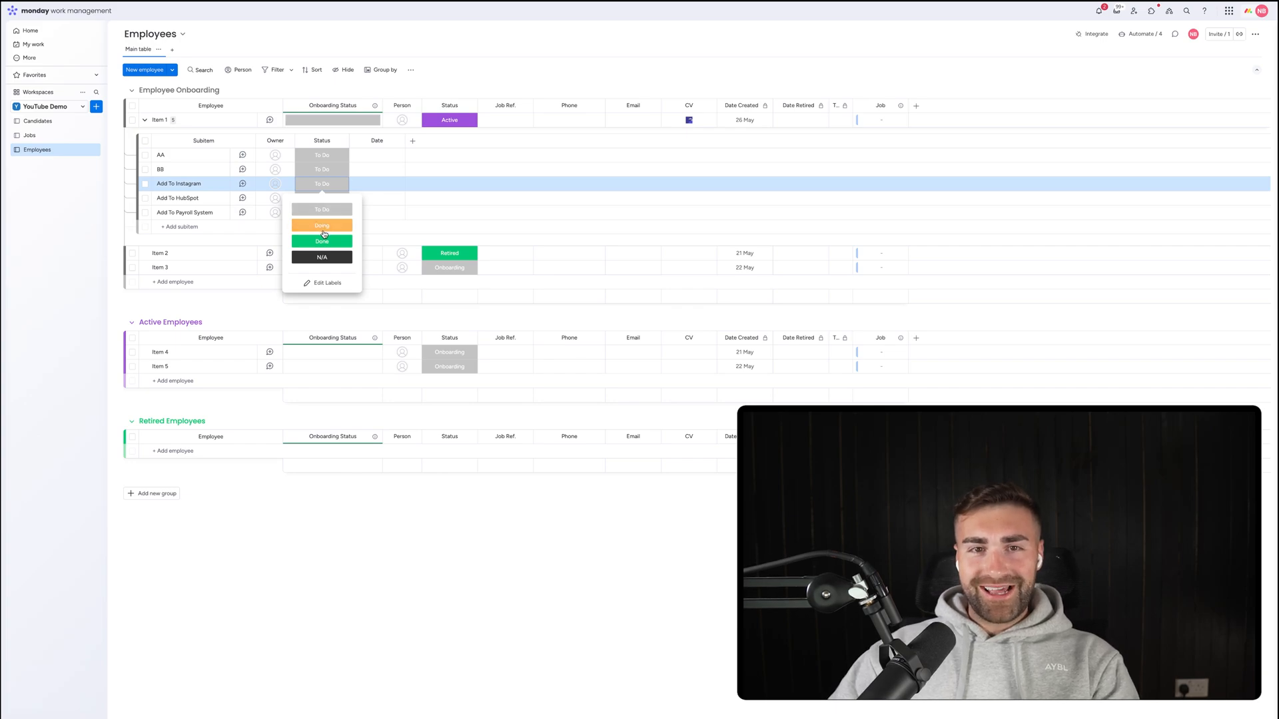
left_click(321, 225)
left_click(317, 169)
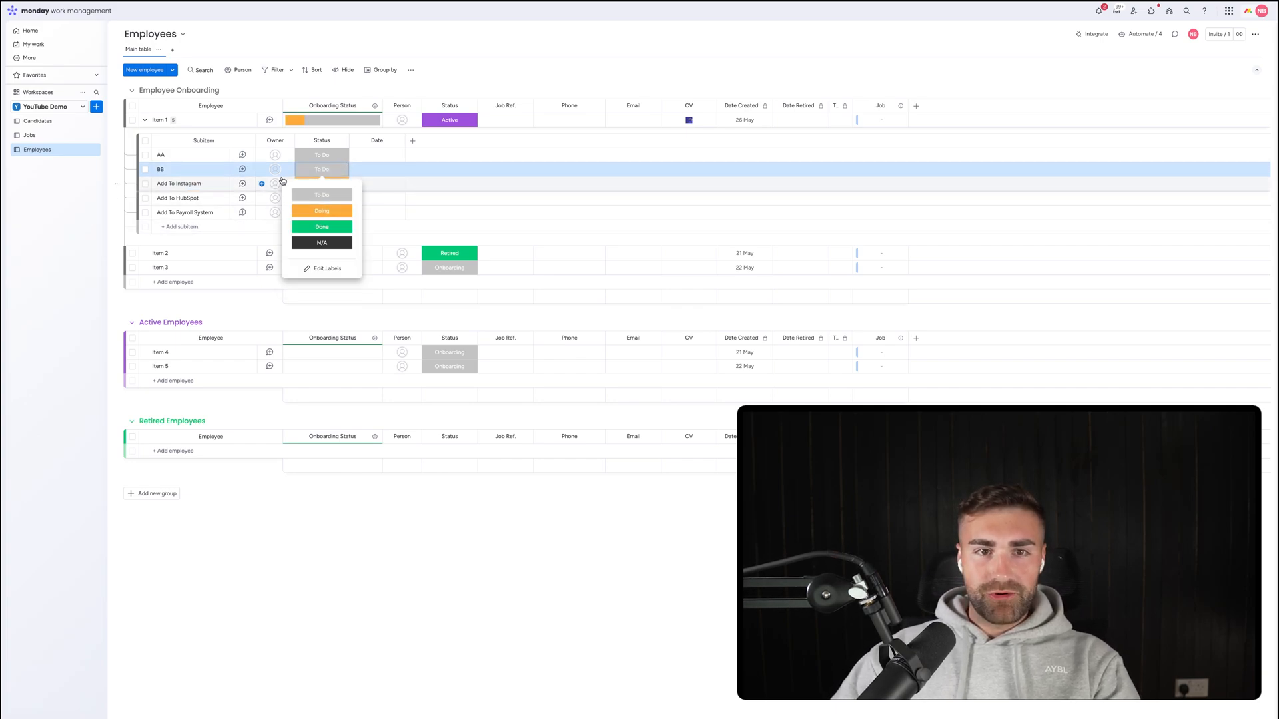
left_click(317, 168)
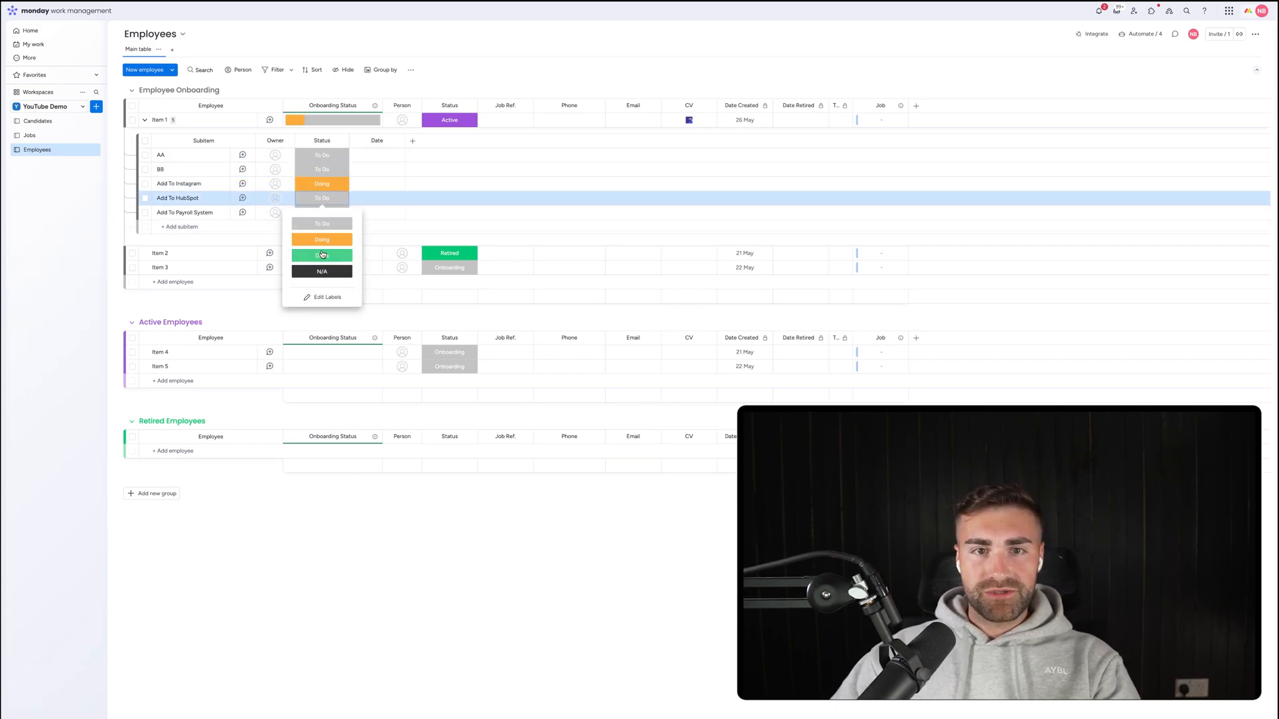
left_click(322, 255)
left_click(322, 212)
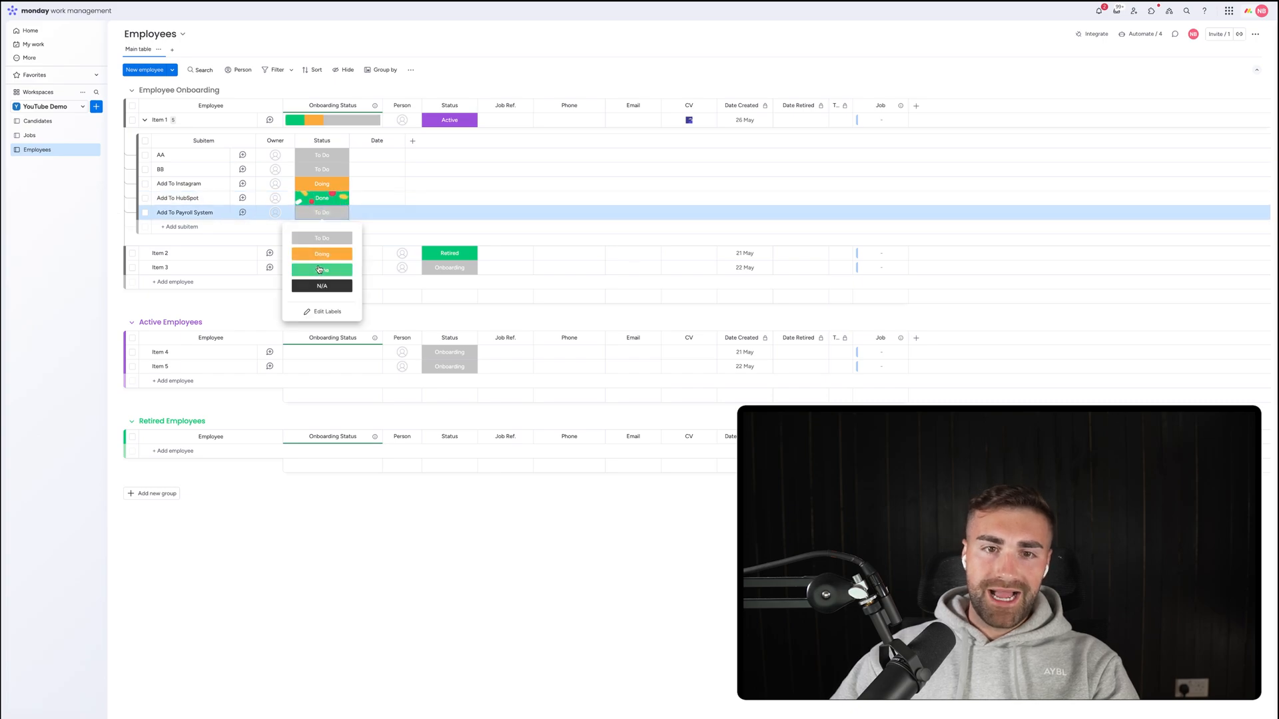
left_click(322, 269)
left_click(320, 214)
left_click(319, 171)
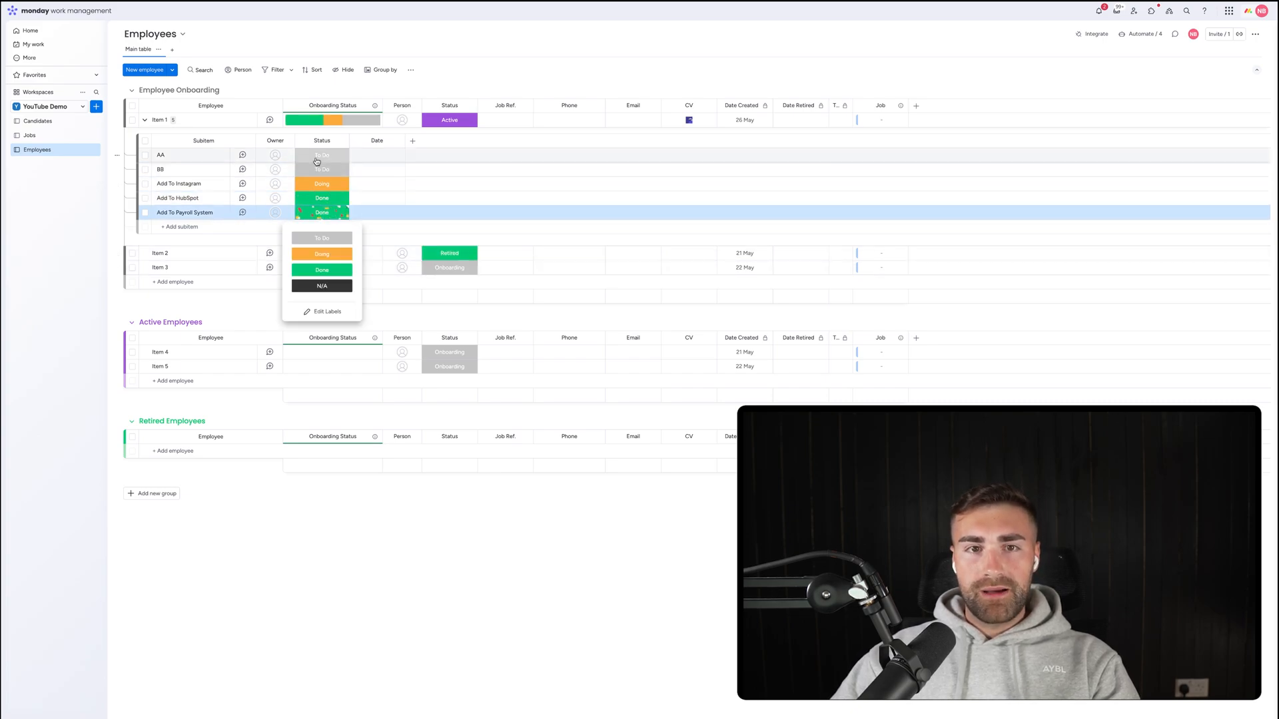
left_click(322, 244)
left_click(331, 155)
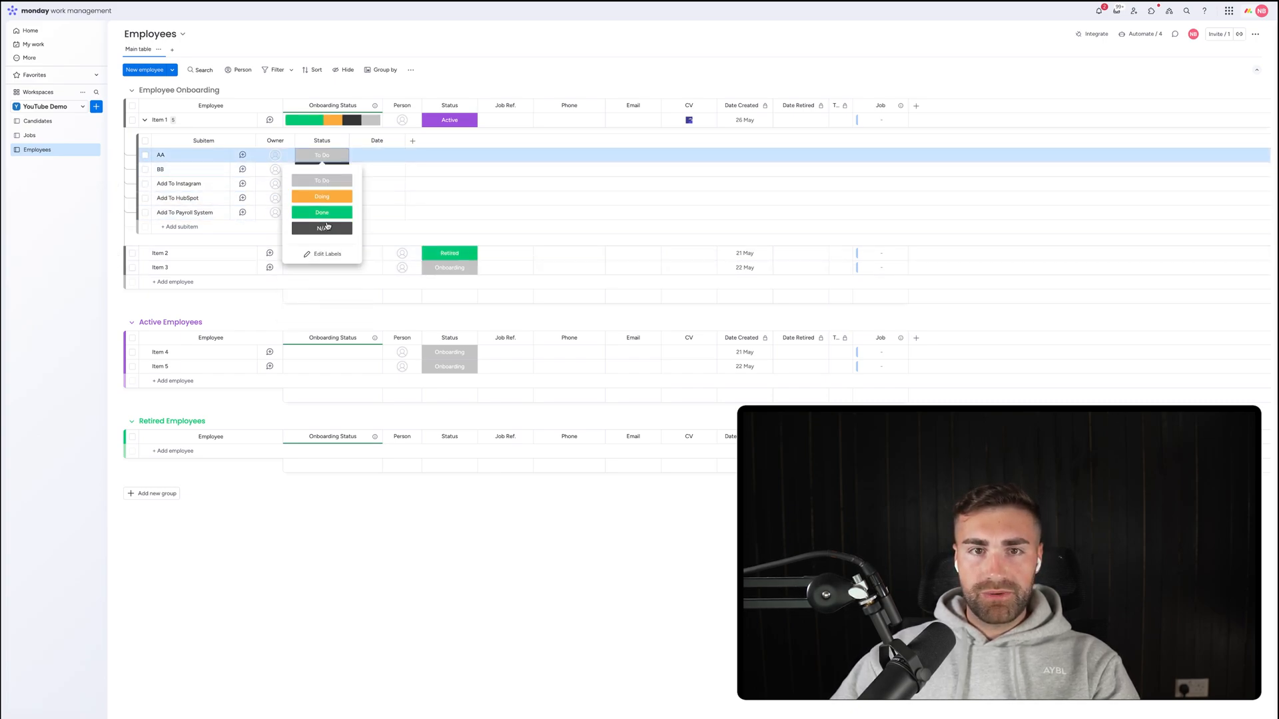
left_click(326, 228)
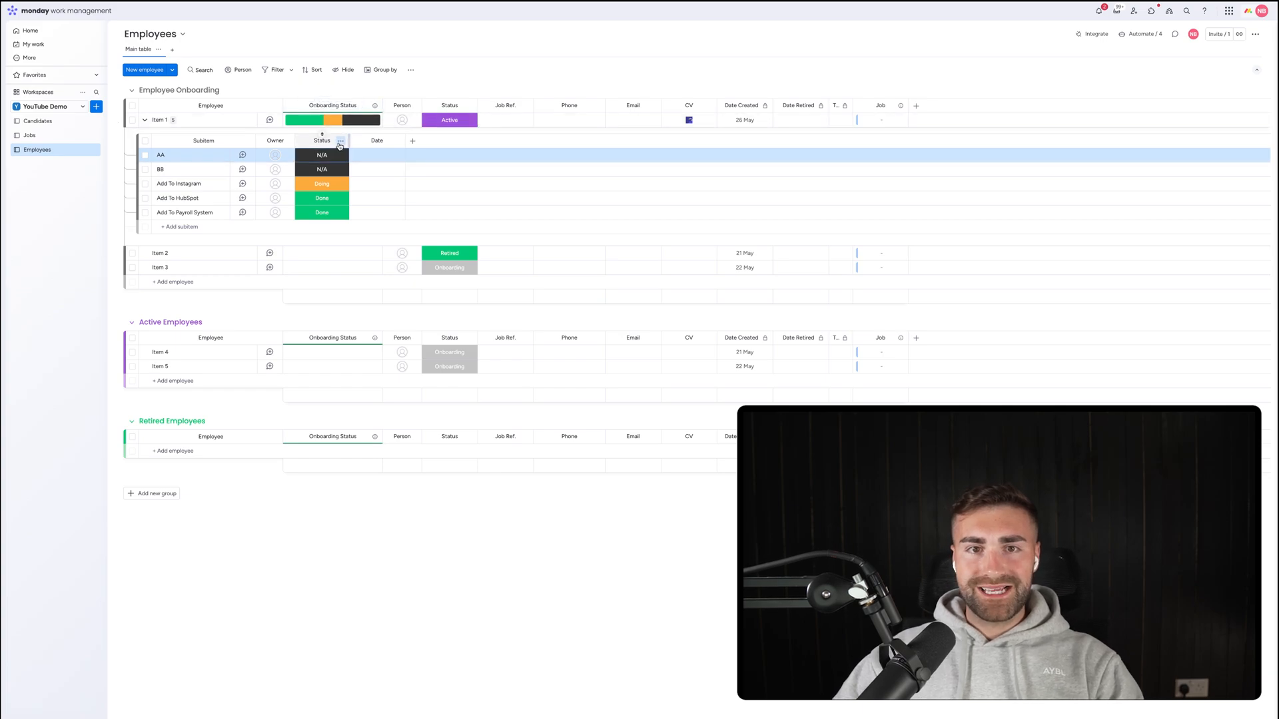
left_click(340, 143)
Make the subitem Status column count N/A as a completed status alongside Done.
mouse_move(377, 146)
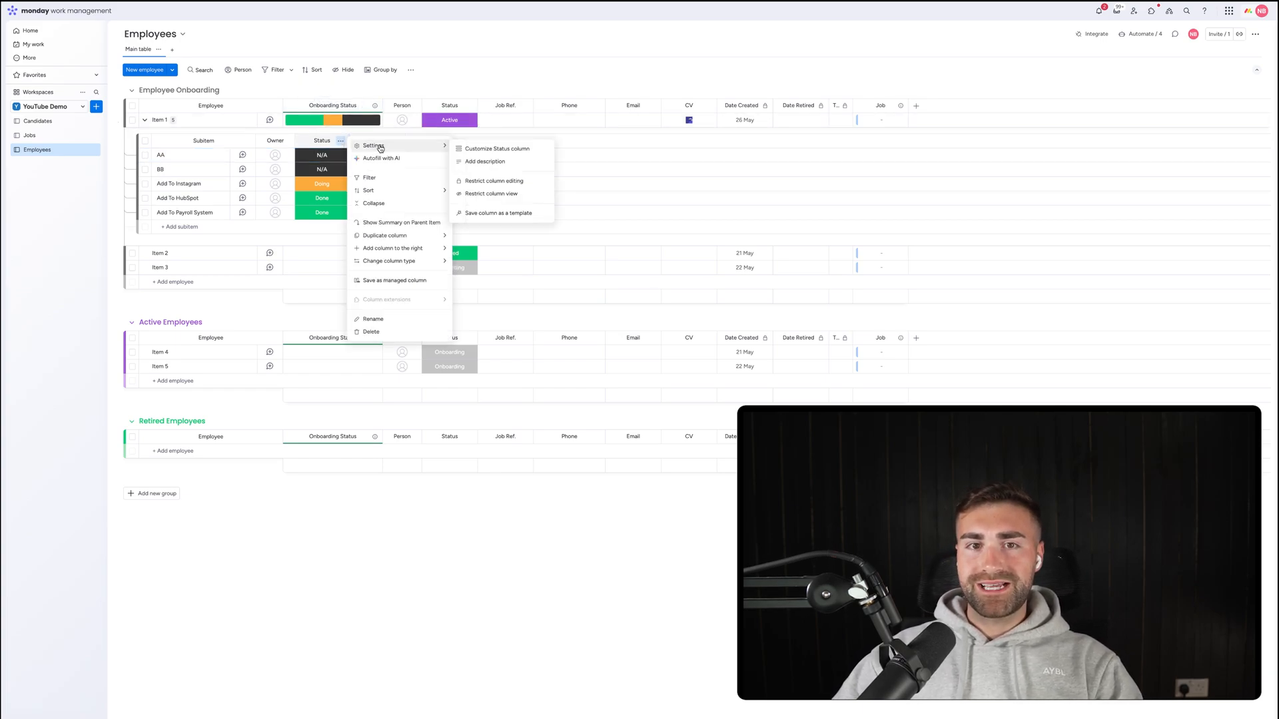
left_click(498, 149)
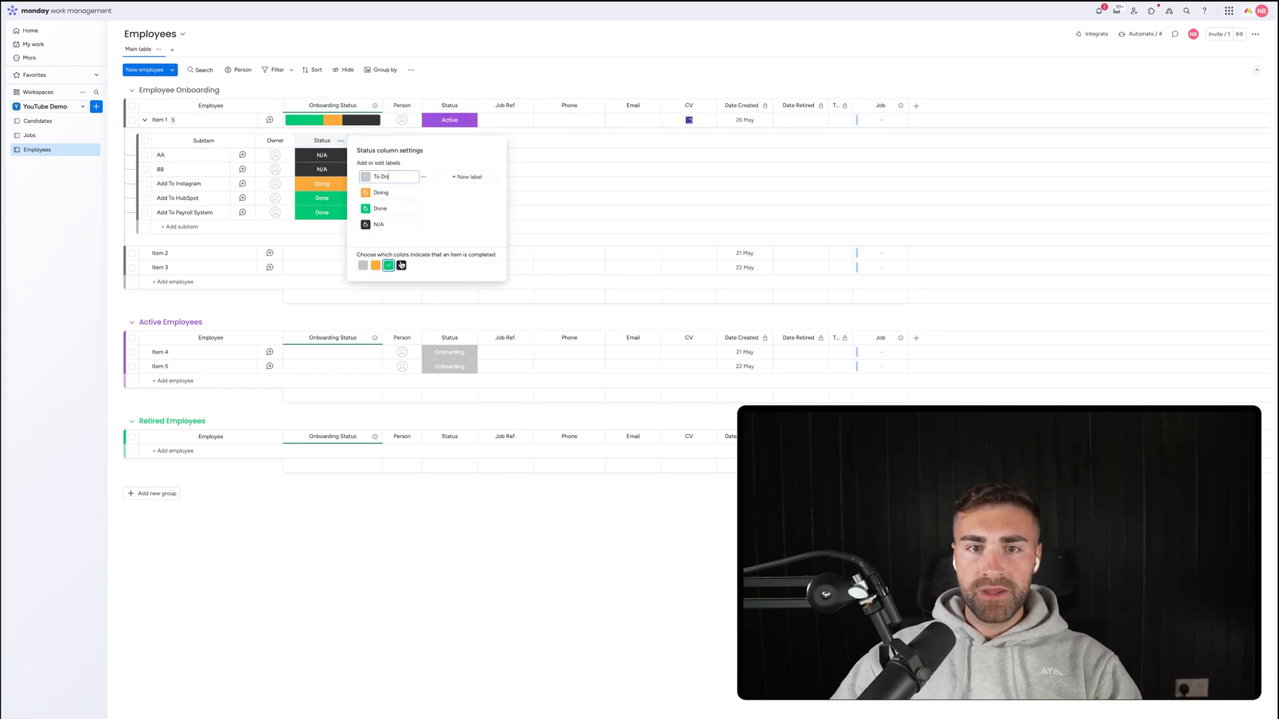
left_click_drag(358, 254, 495, 255)
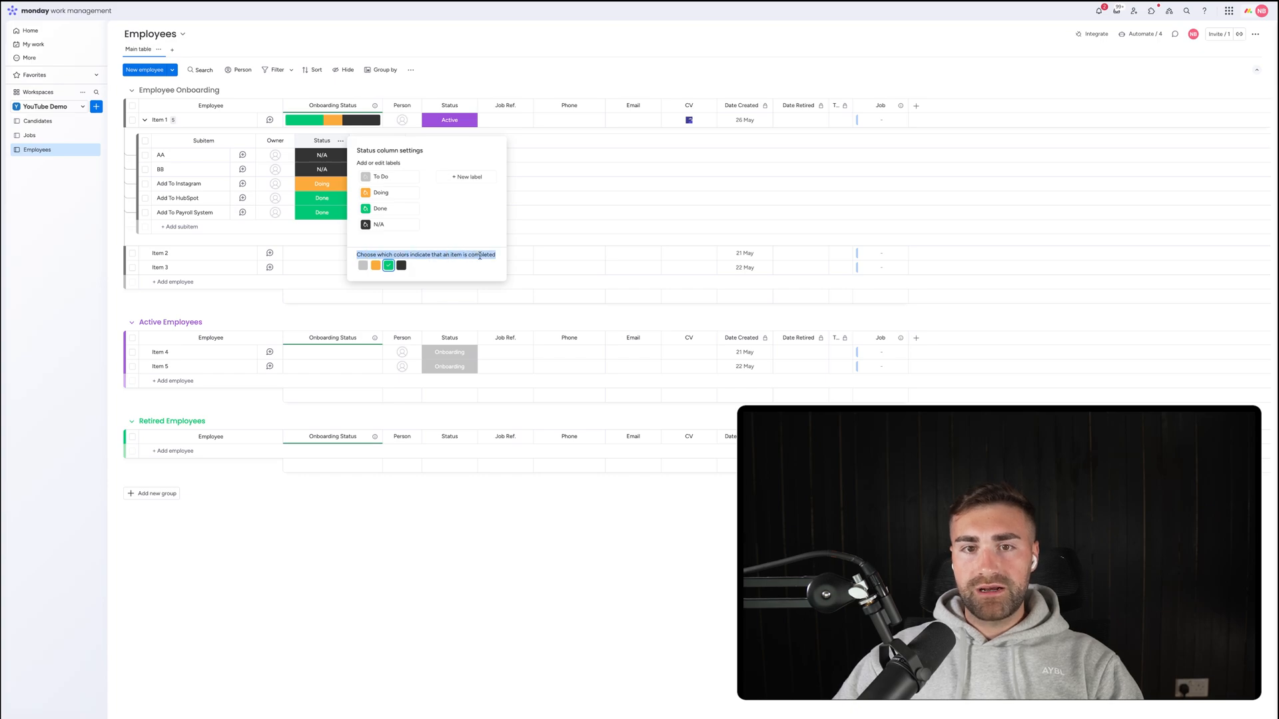
left_click(416, 265)
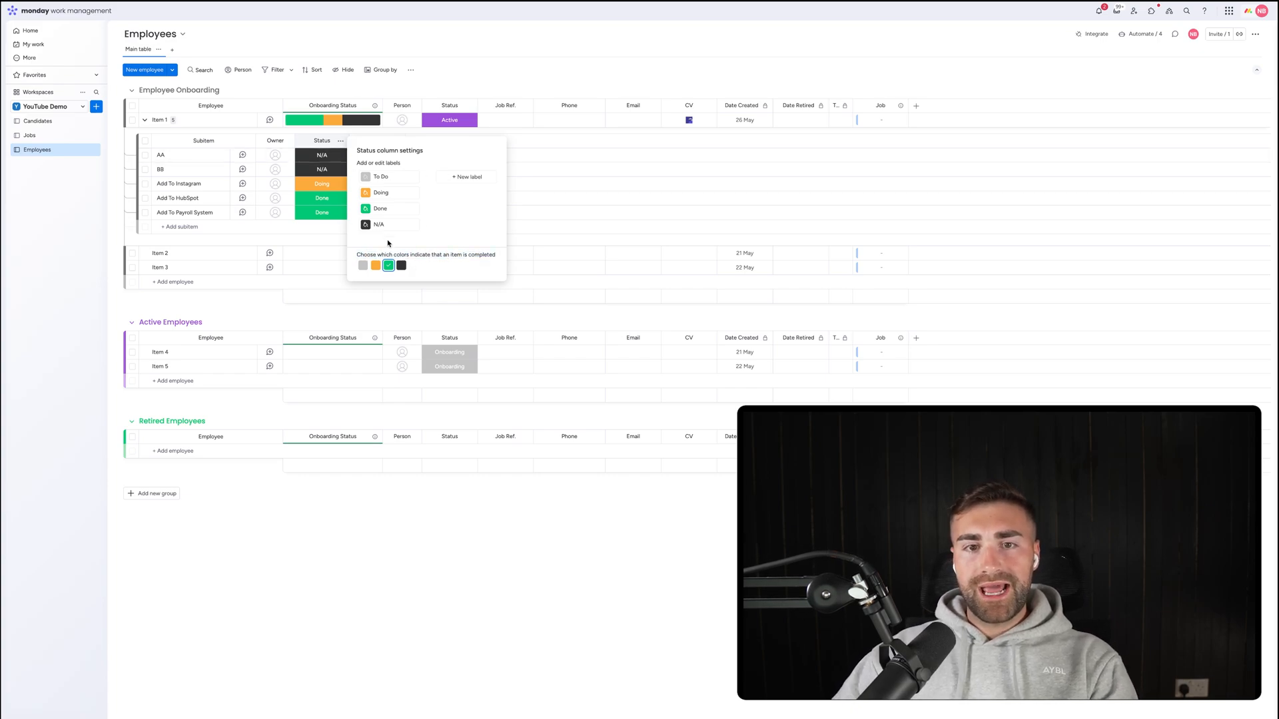
left_click(402, 266)
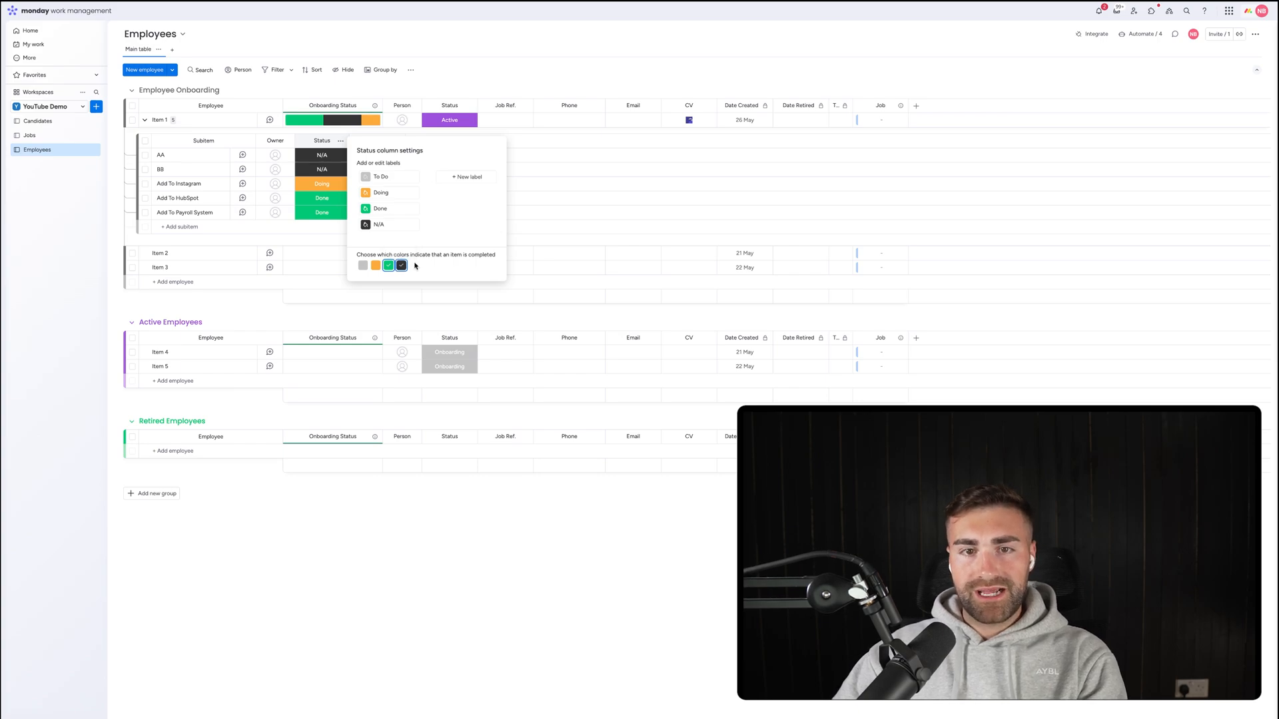
left_click(456, 84)
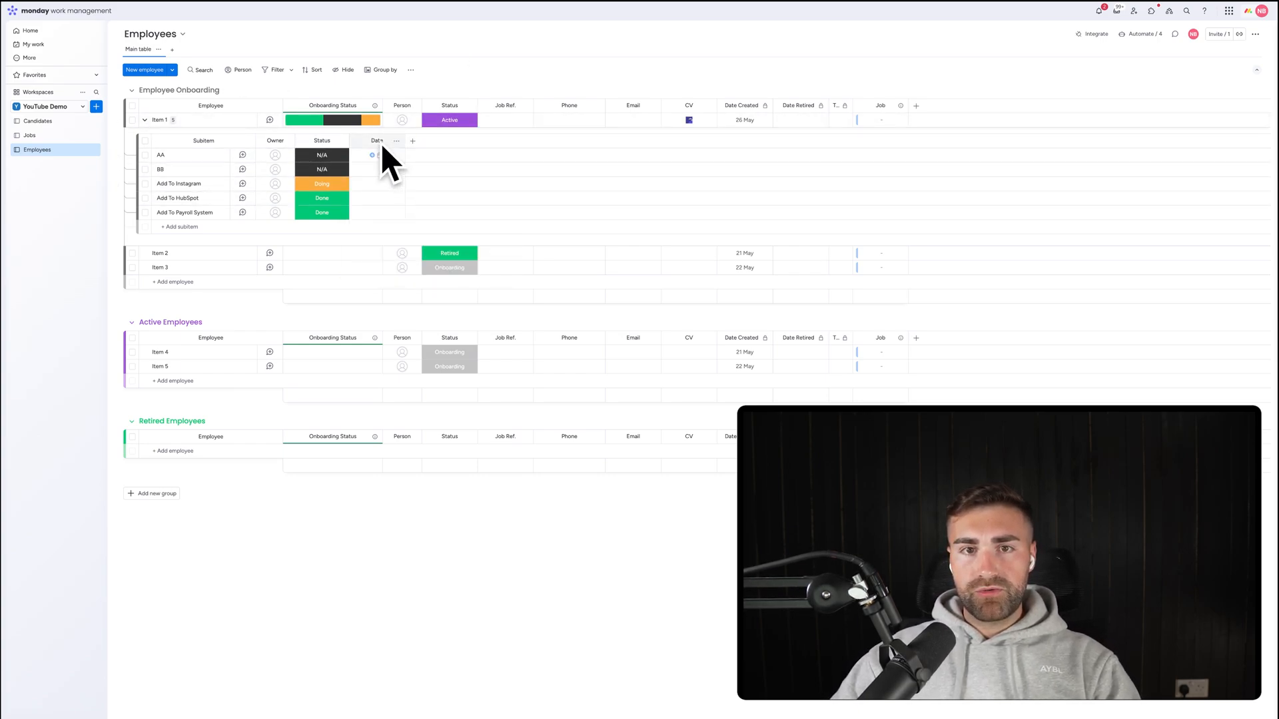
Add a Long text column to the subitems and title it Description.
left_click(279, 154)
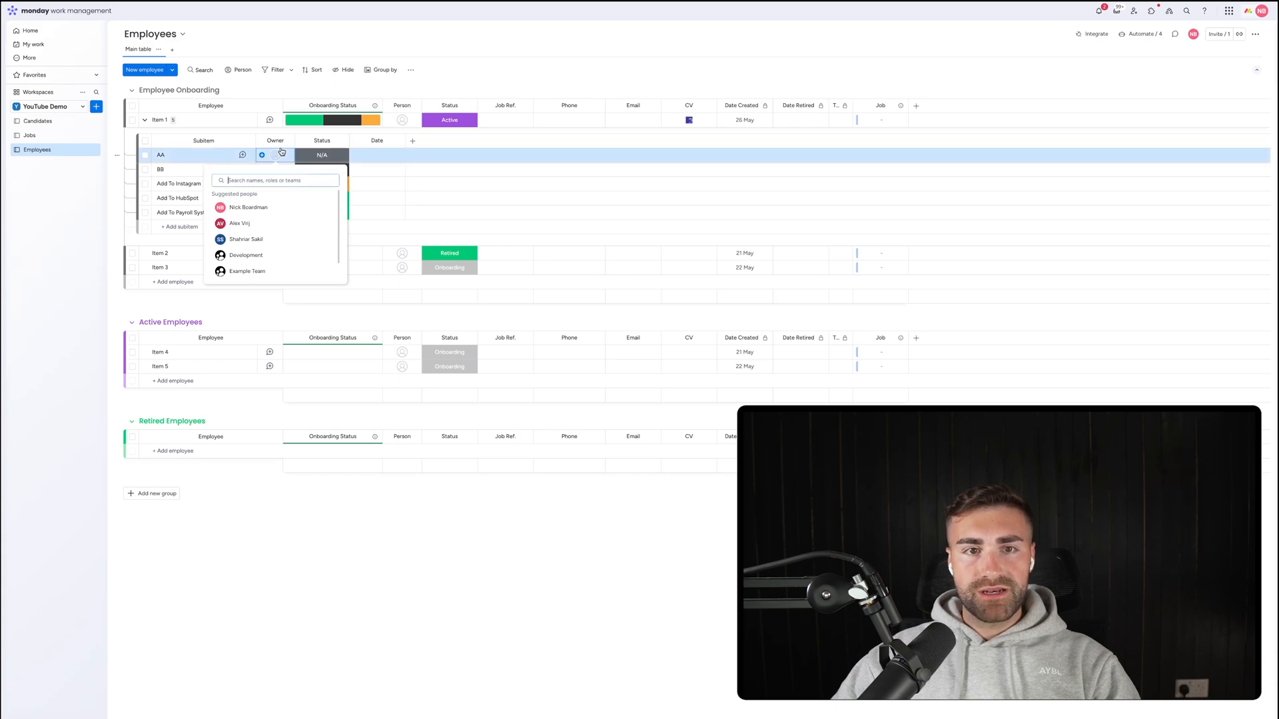
key("Escape")
left_click(412, 141)
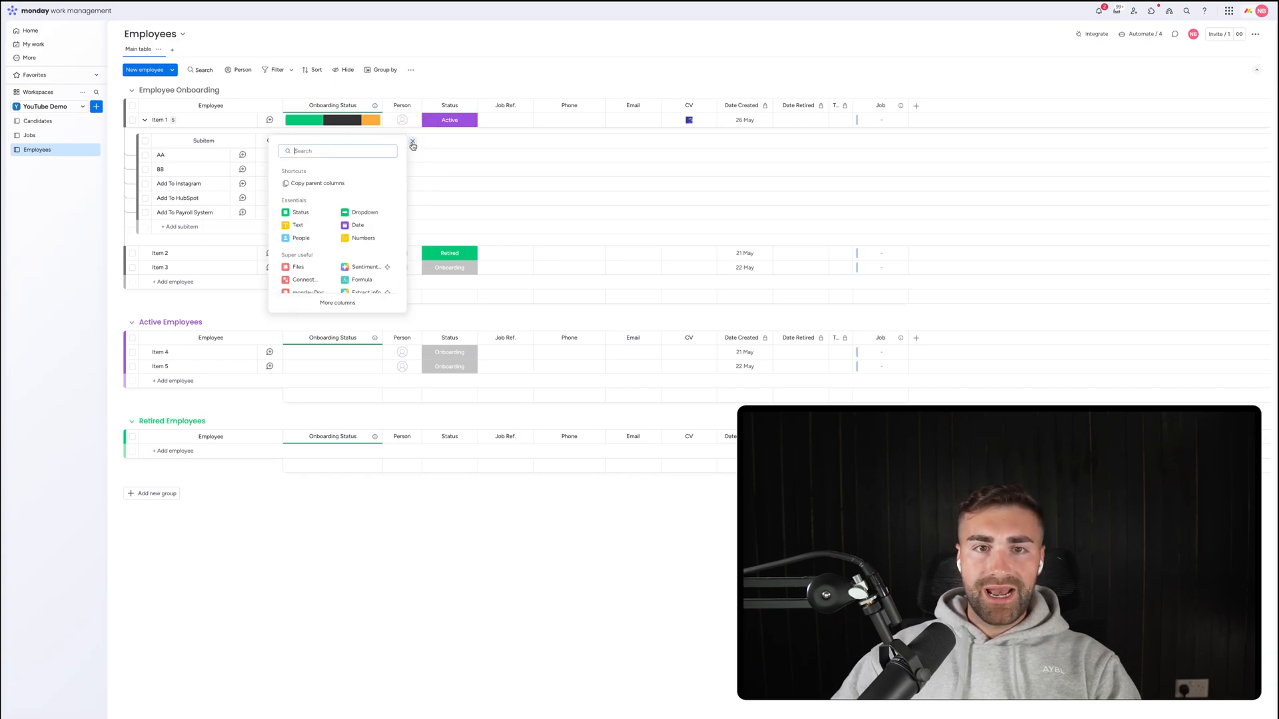
type("text")
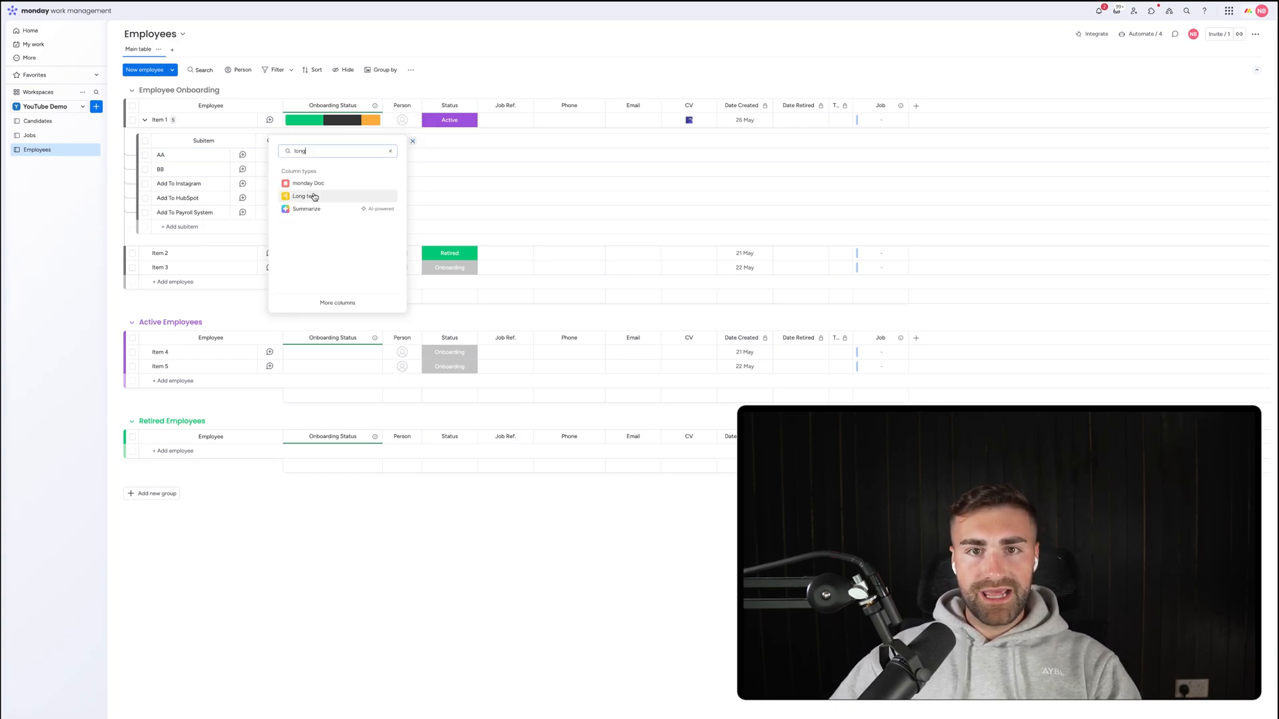
left_click(313, 196)
left_click(464, 140)
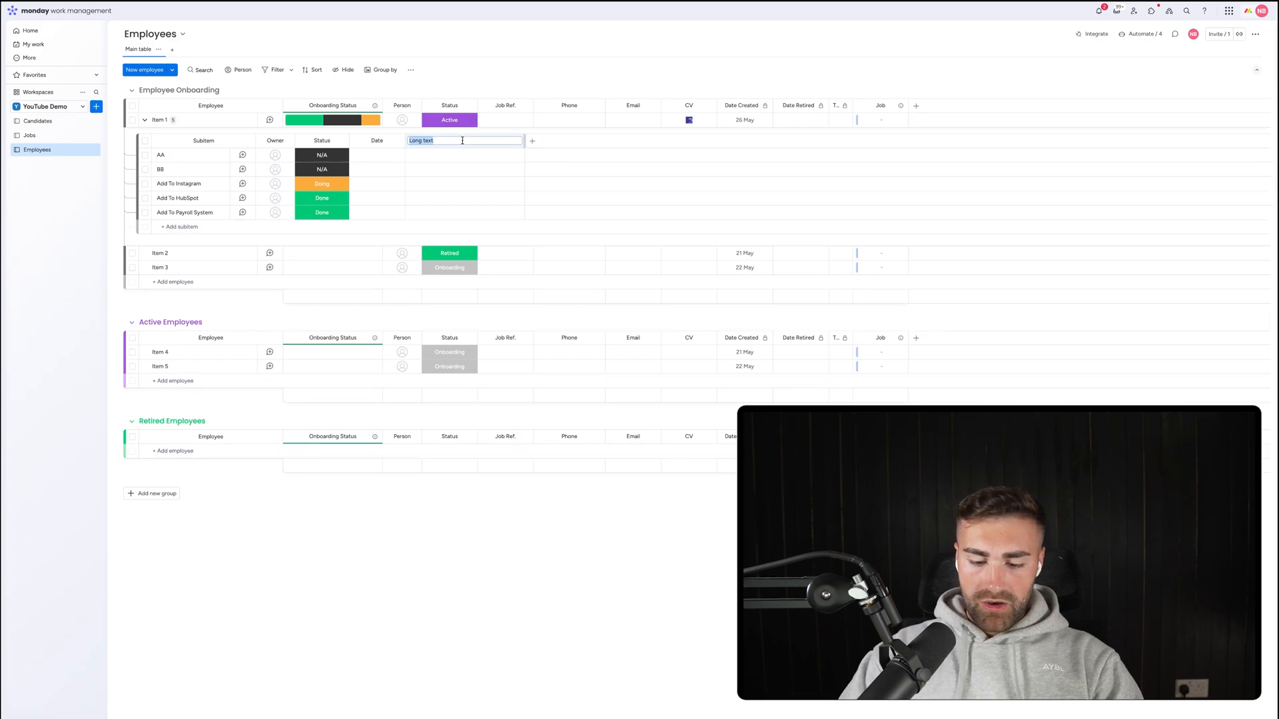
type("Oescription")
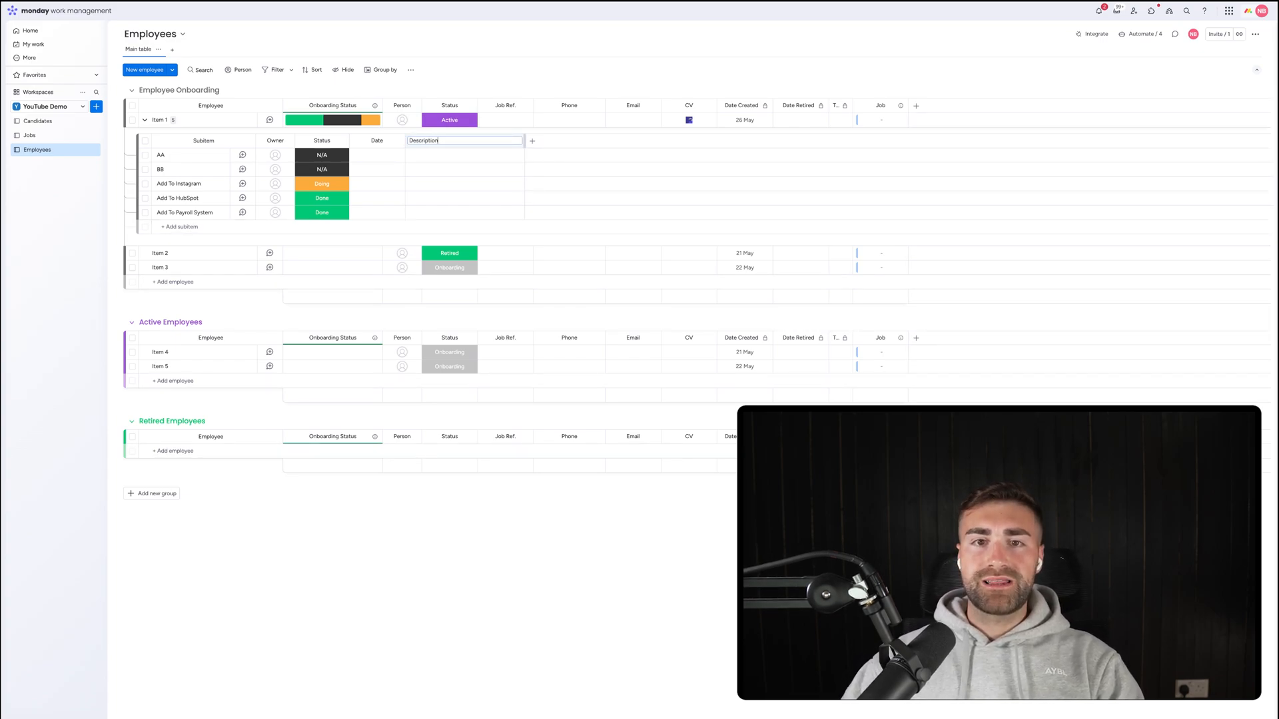
key("Return")
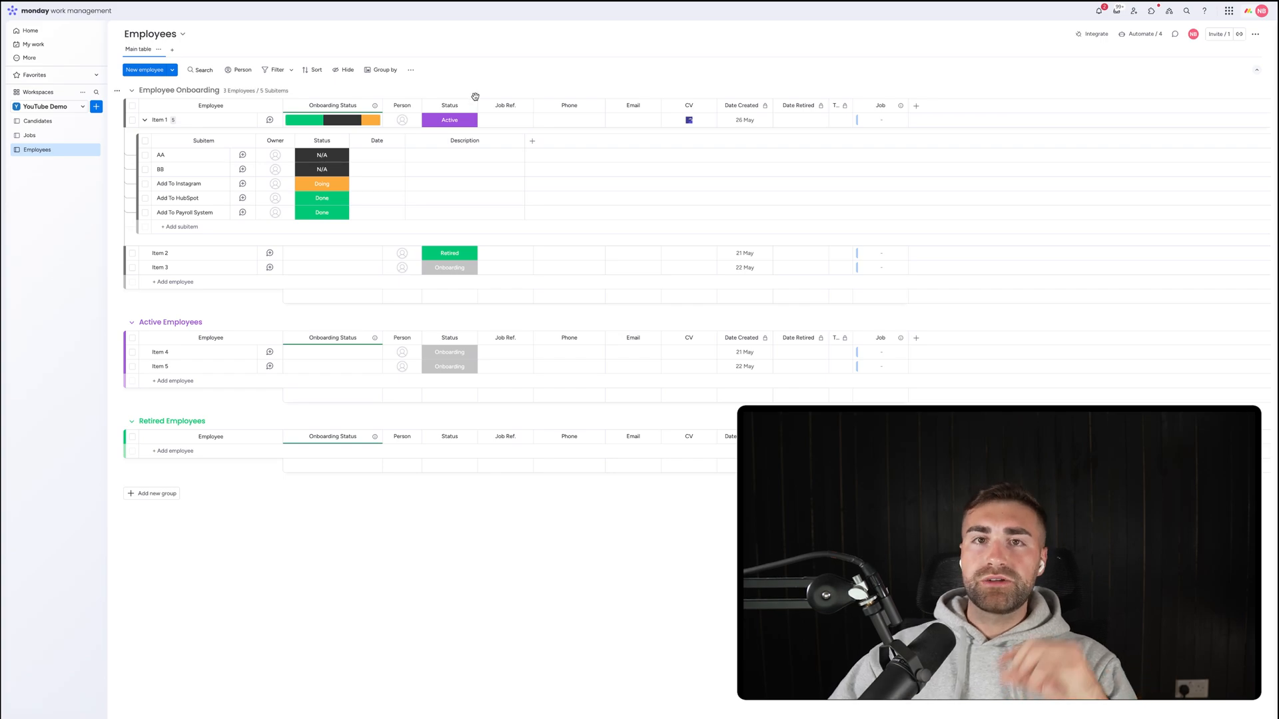
Start a new automation: when an item is created, create subitem 'Add To FB'.
left_click(1137, 34)
left_click(1193, 66)
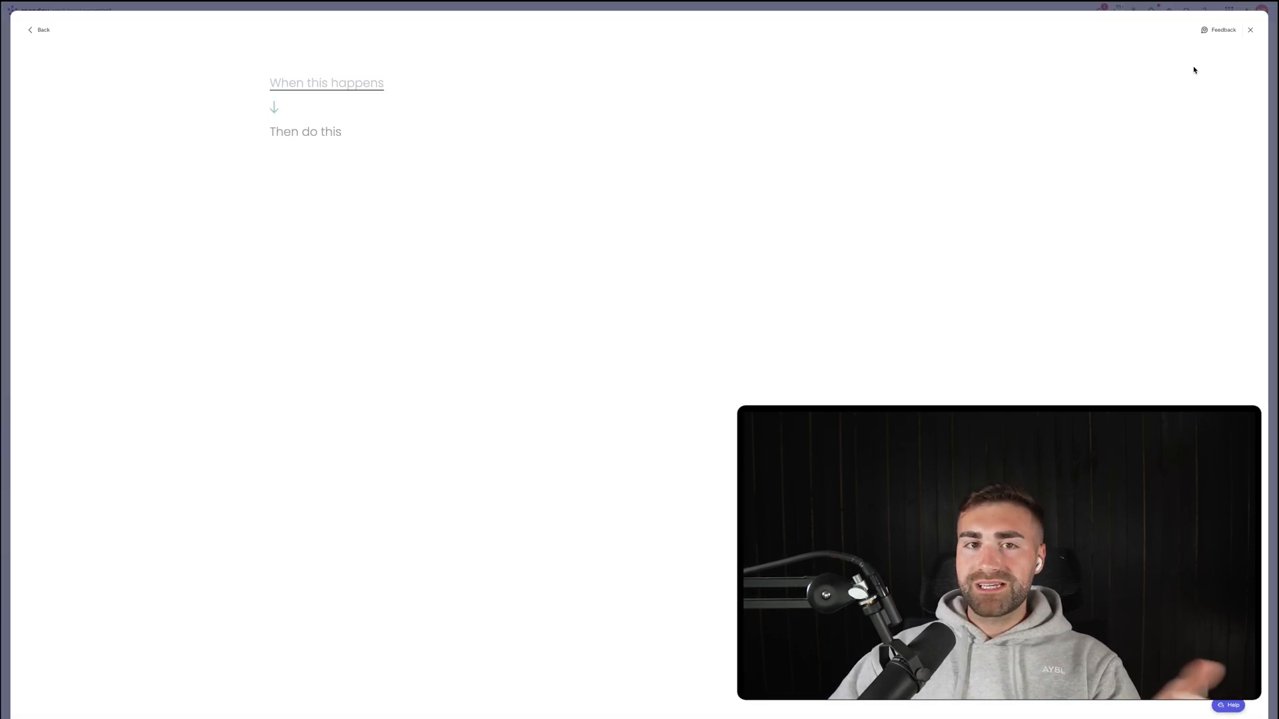
left_click(358, 89)
type("item")
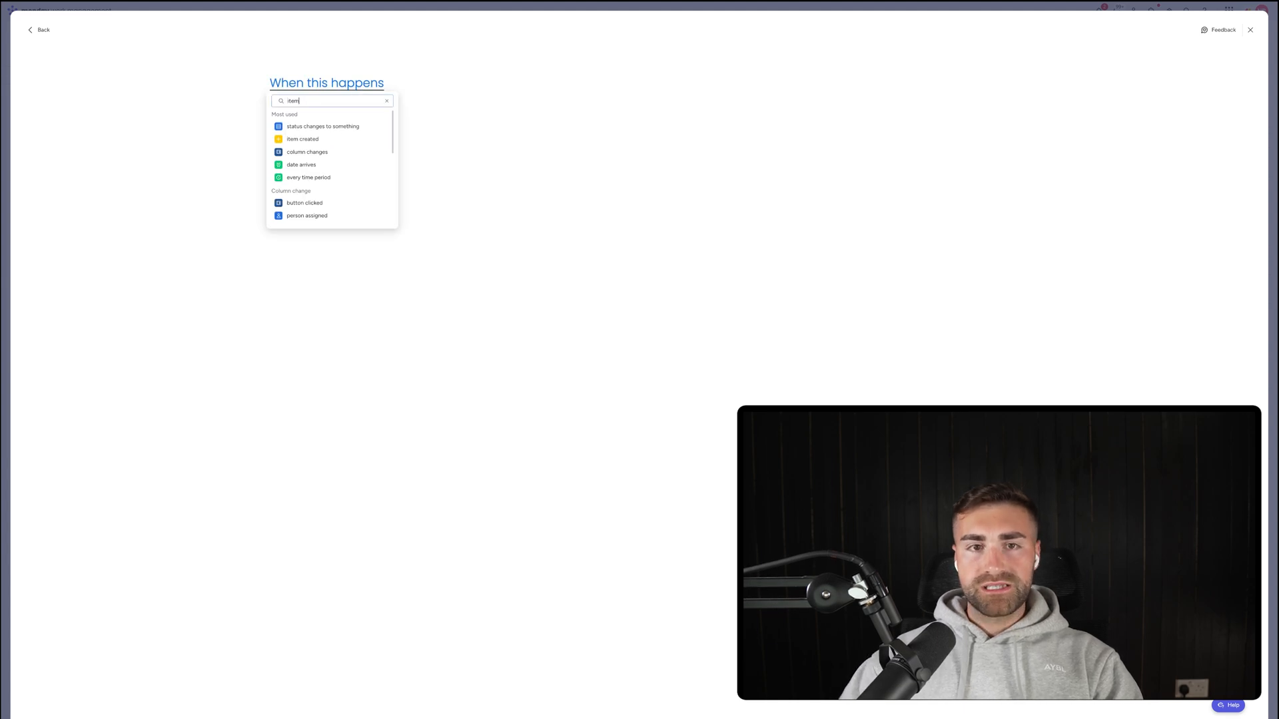
left_click(285, 127)
type("c")
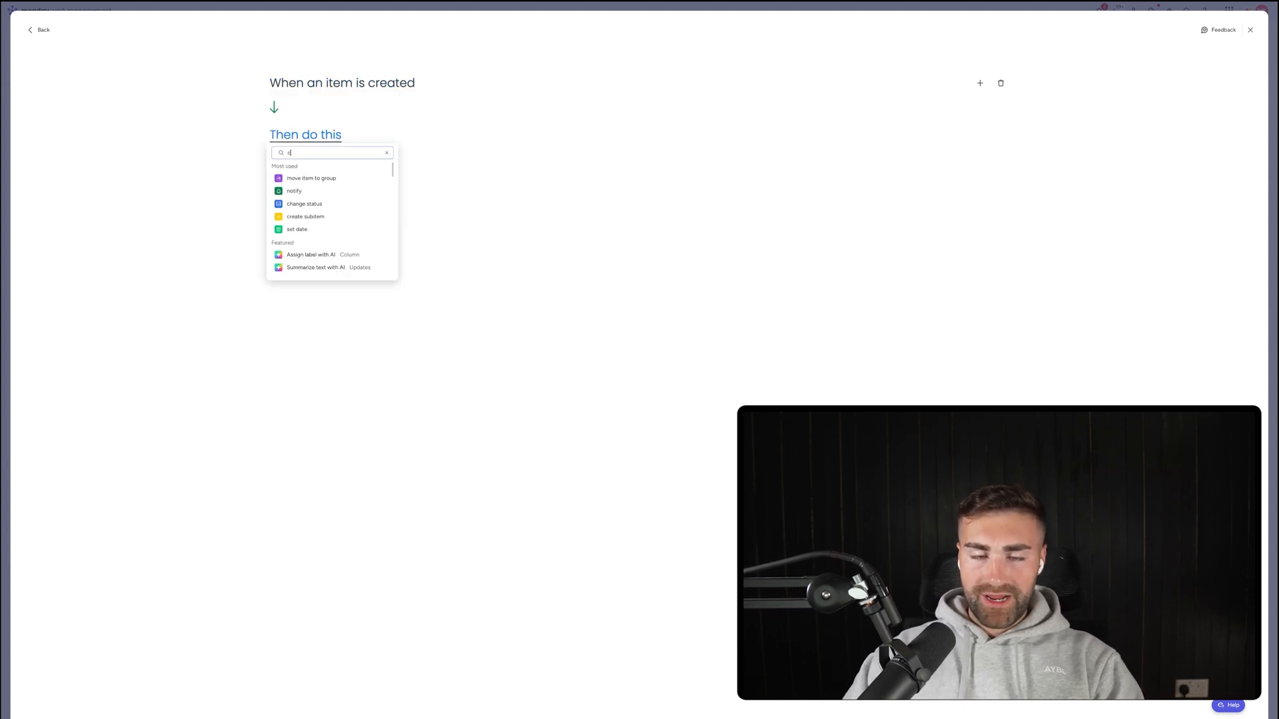
type("reate subitem")
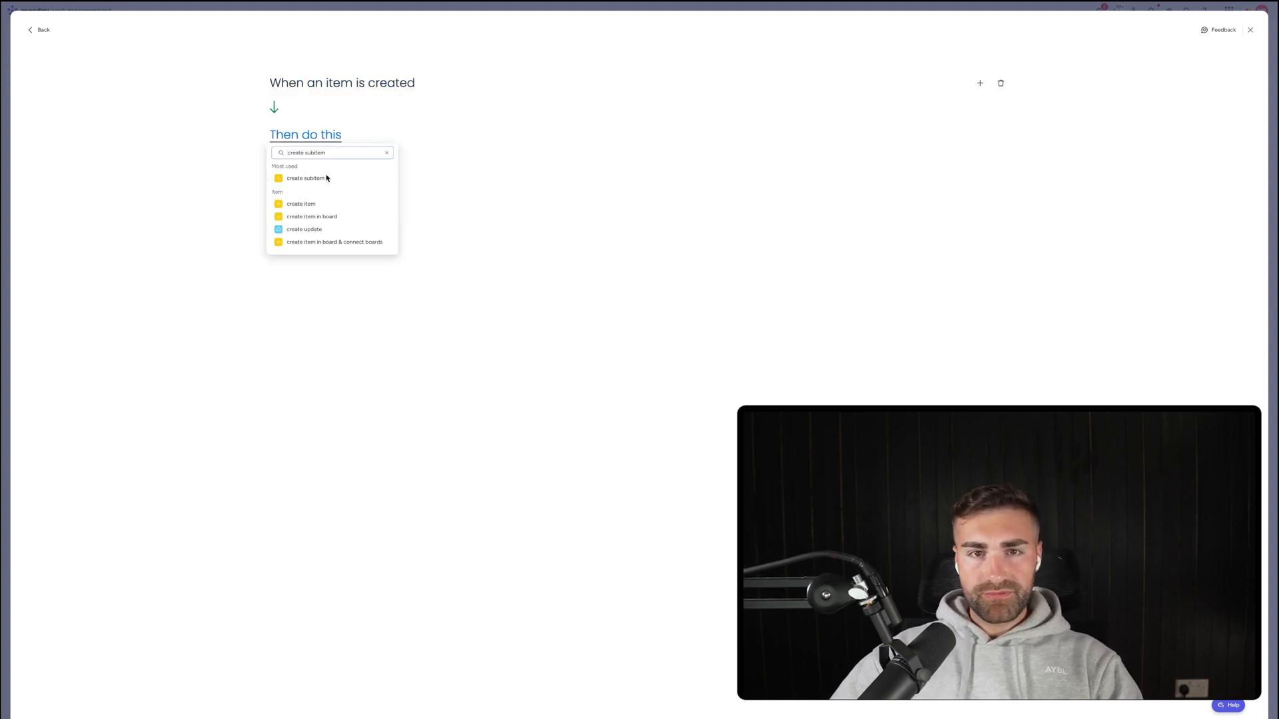
left_click(320, 177)
left_click(631, 324)
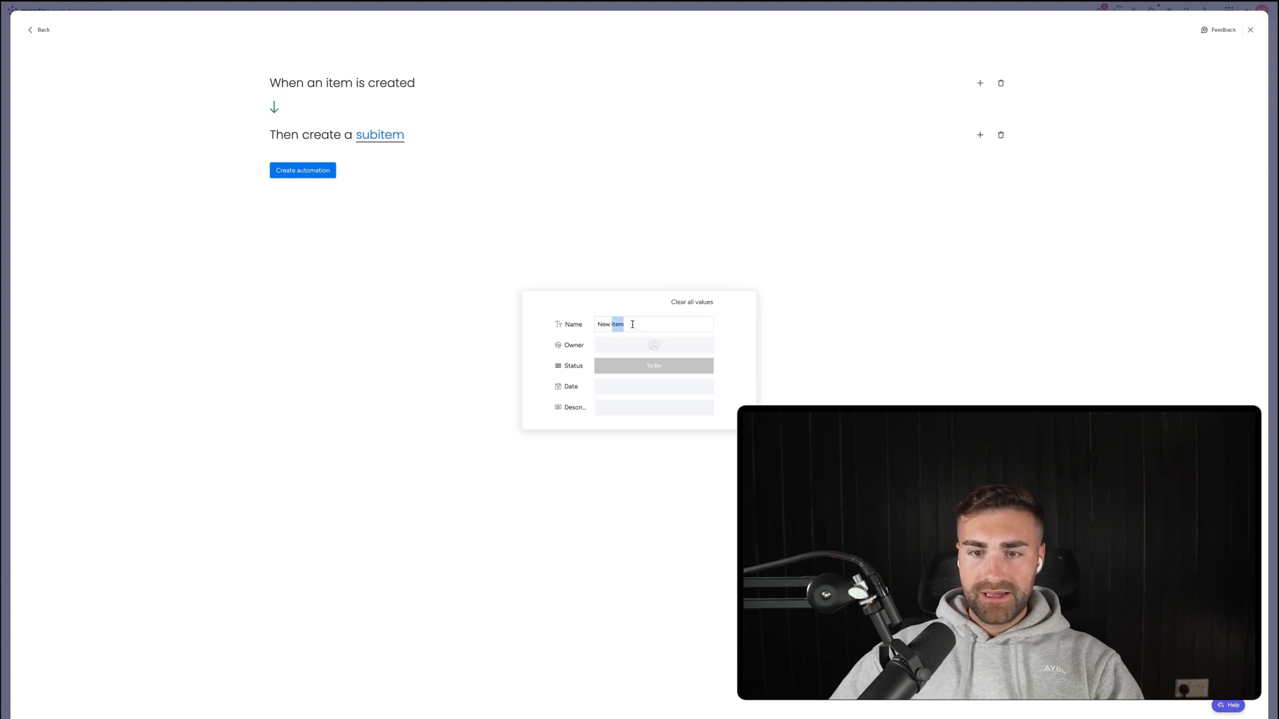
type("Add To FB")
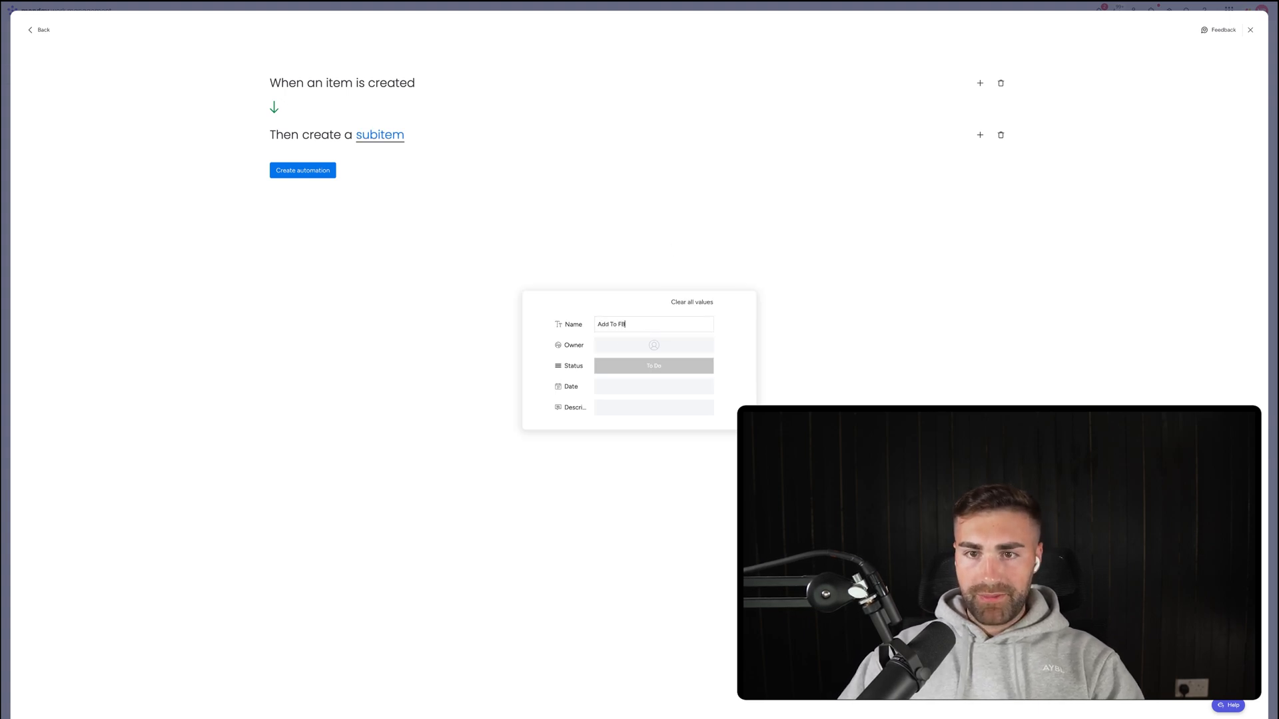
left_click(588, 211)
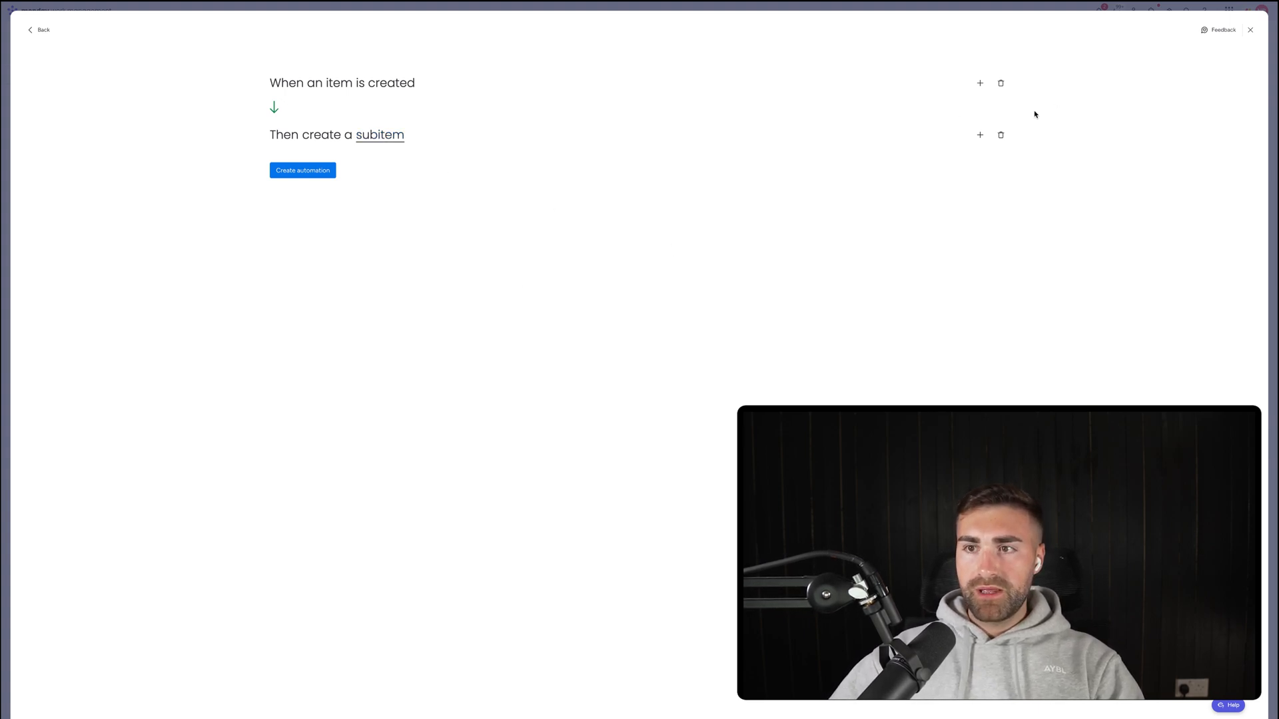
Add a second create-subitem action named 'P45'.
left_click(980, 134)
type("subitem")
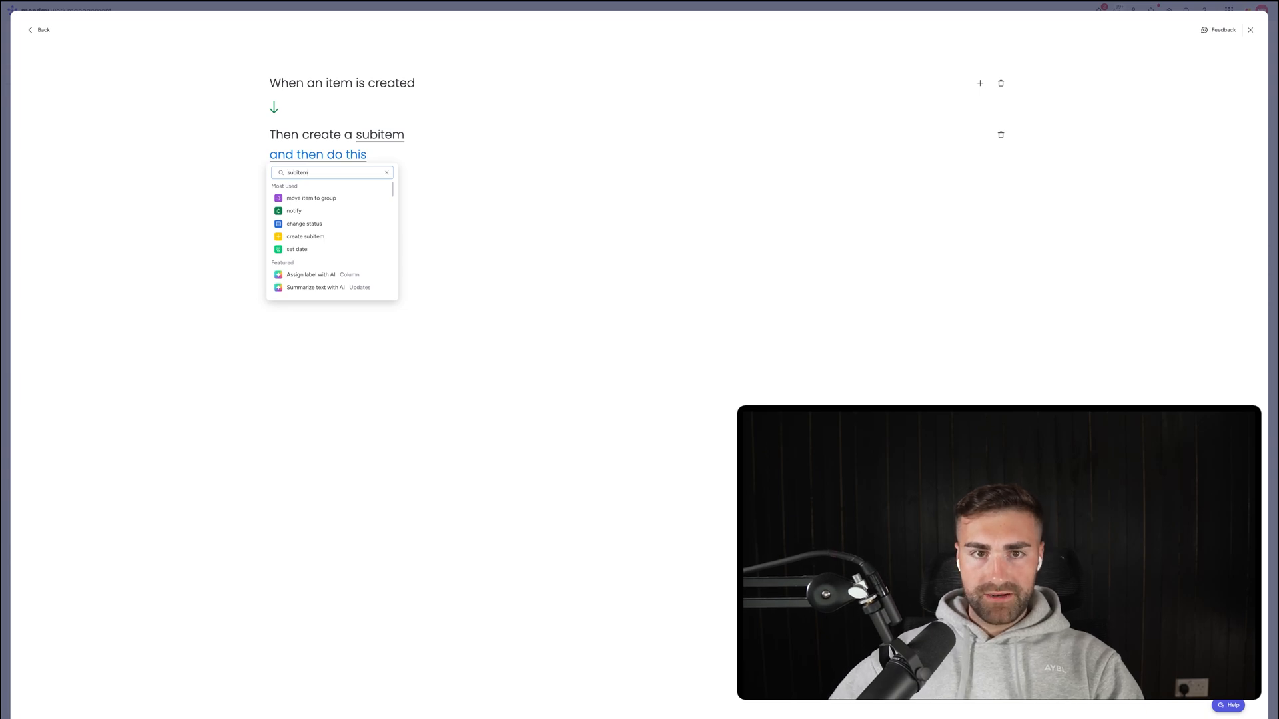
left_click(385, 198)
left_click(404, 153)
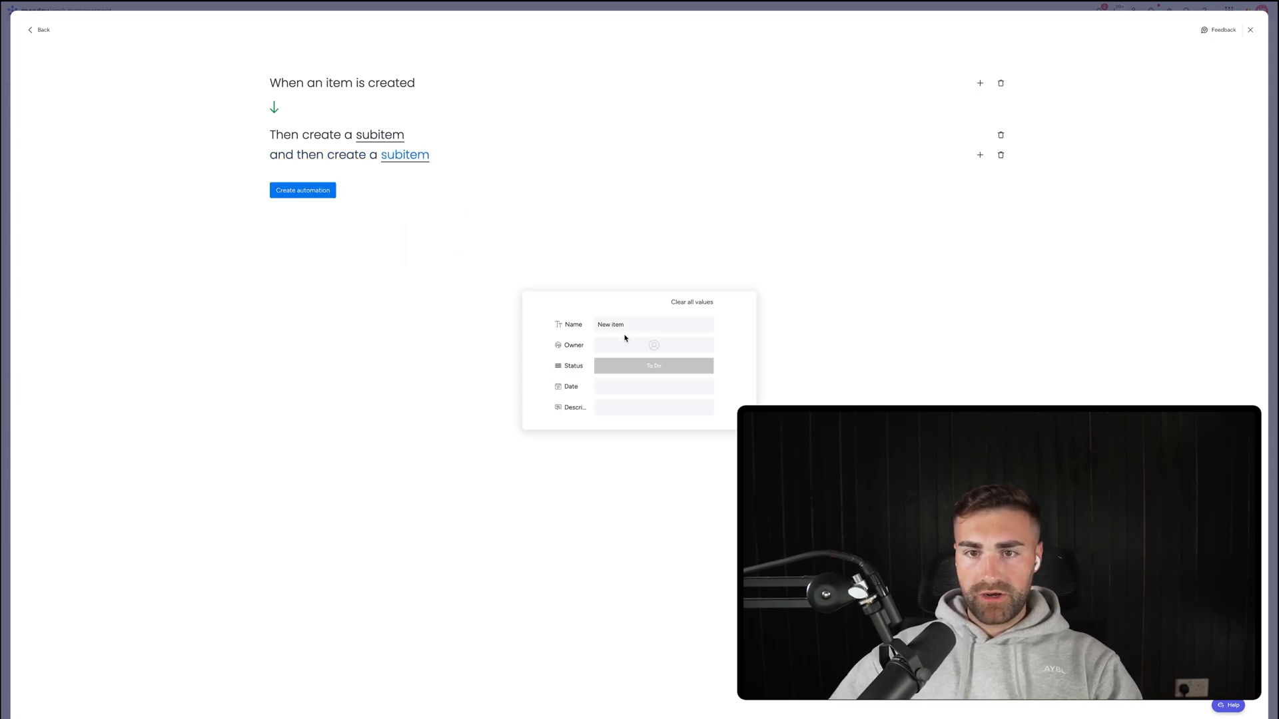
left_click(622, 323)
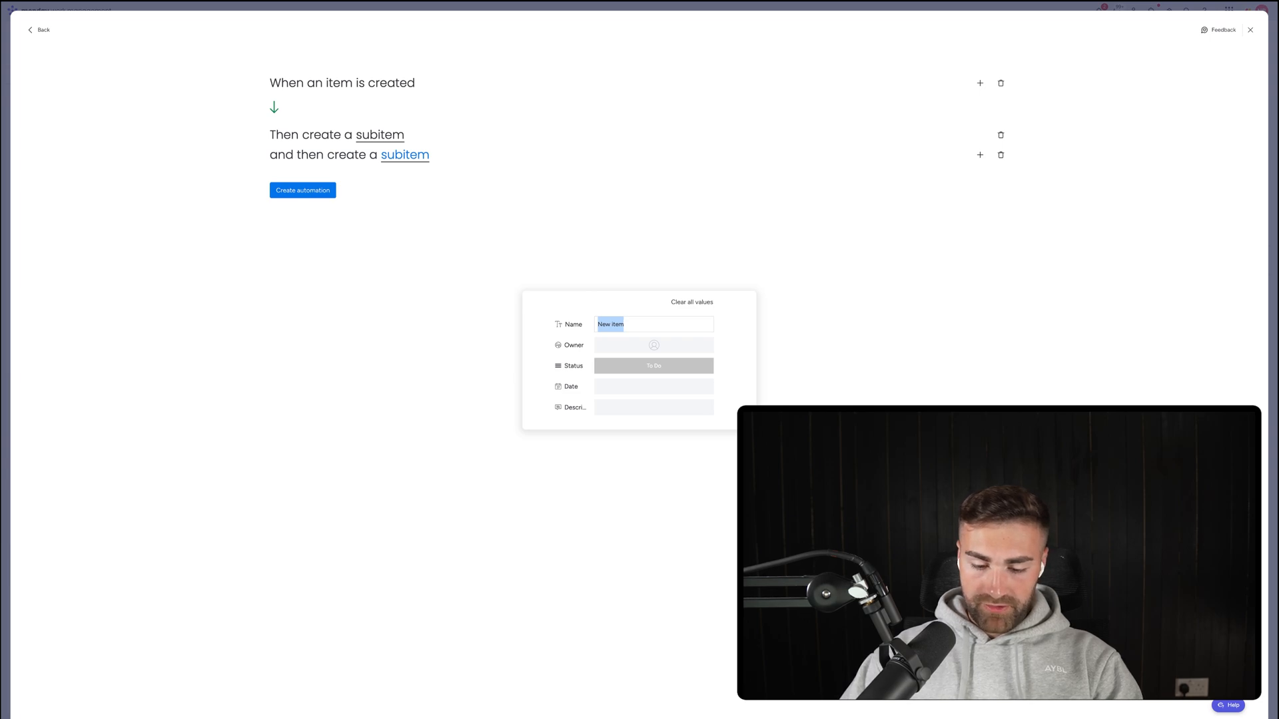
type("P45")
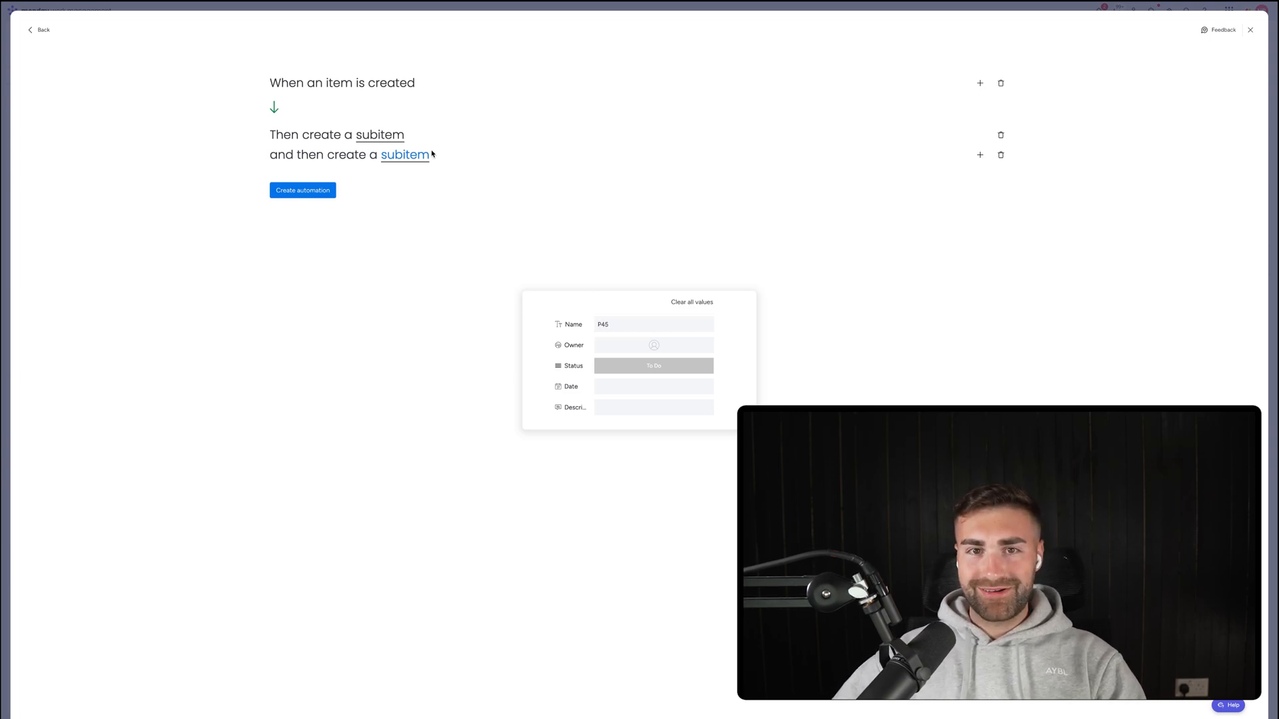
left_click(871, 179)
Add a third create-subitem action 'Introduction Meeting' with a description, and save the automation.
left_click(975, 155)
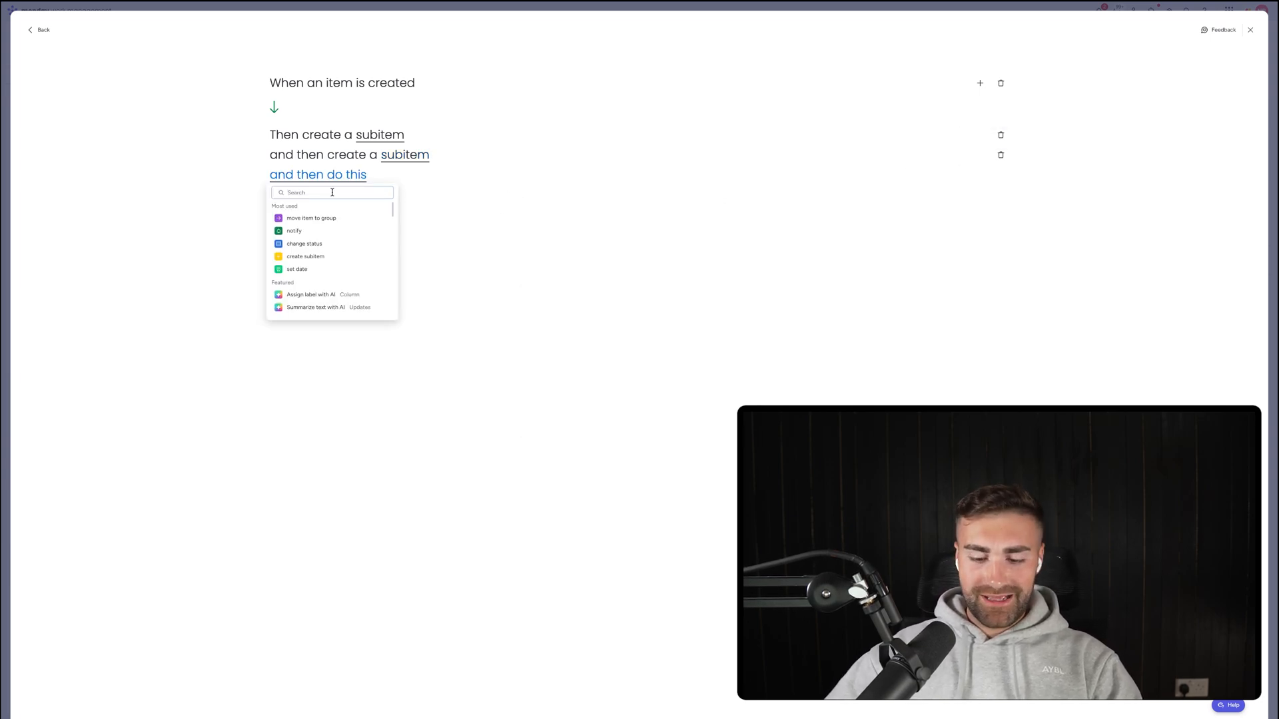
type("subitem")
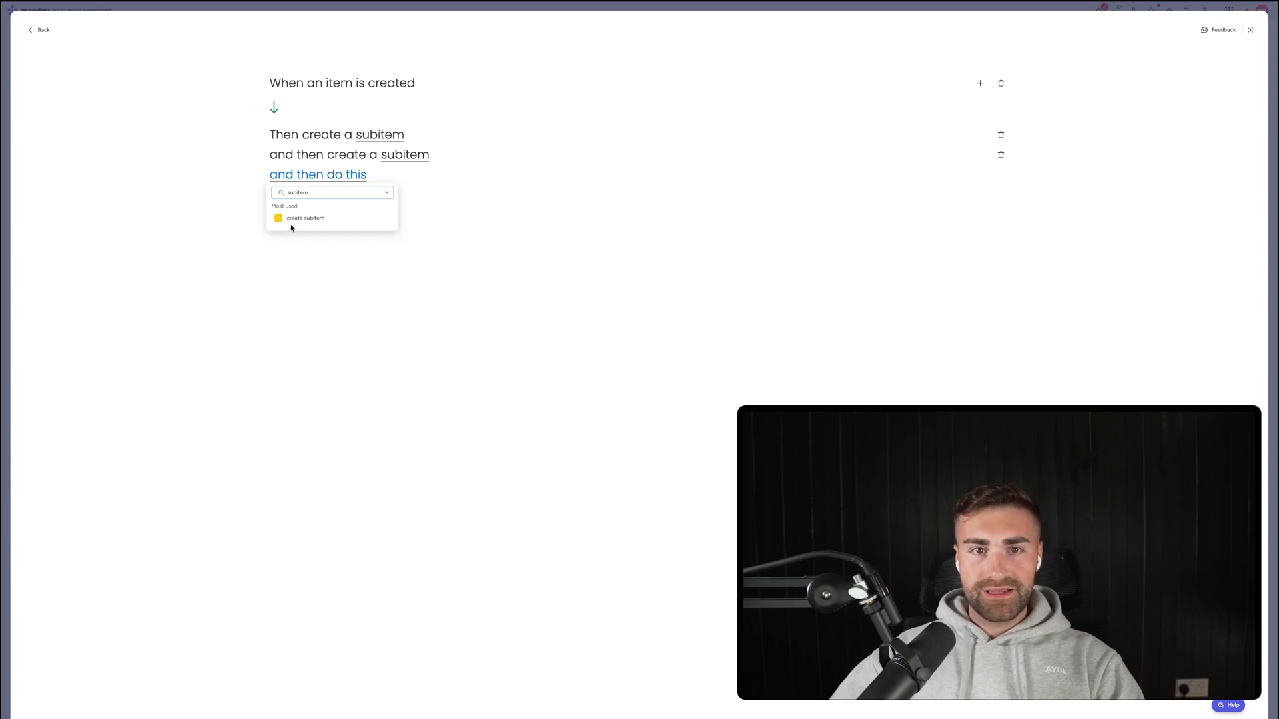
left_click(291, 218)
left_click(407, 177)
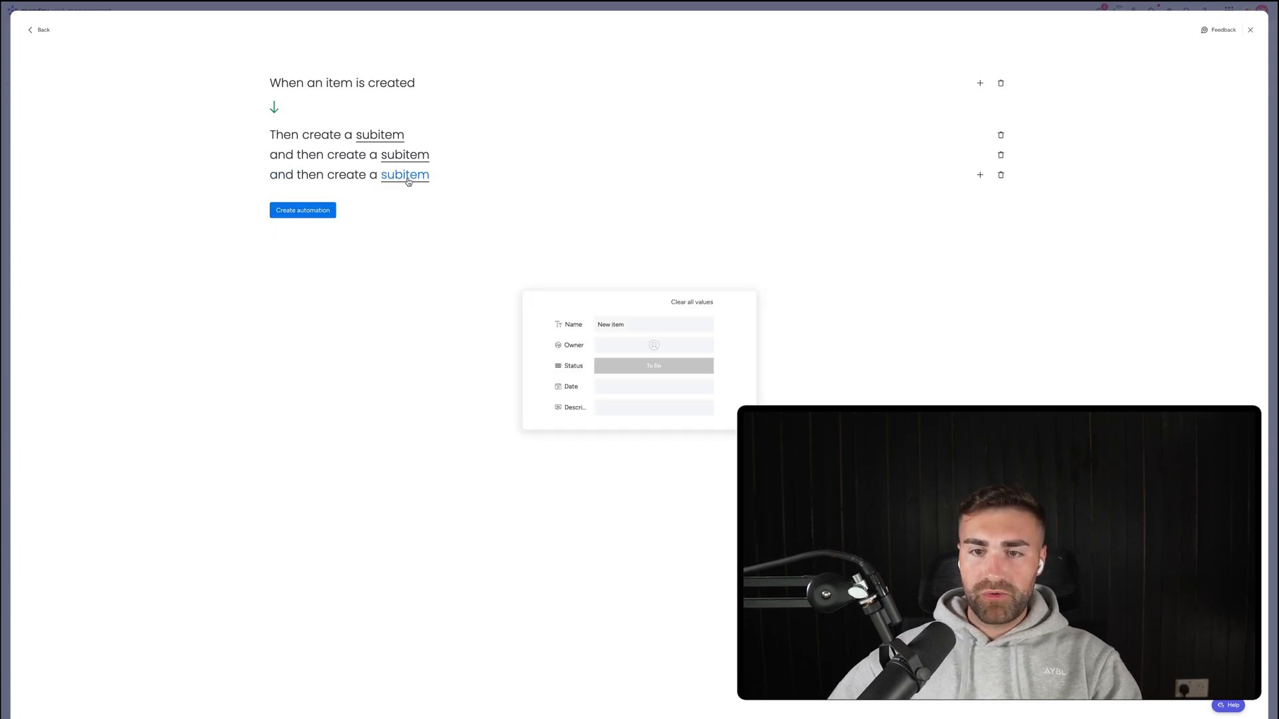
left_click(641, 329)
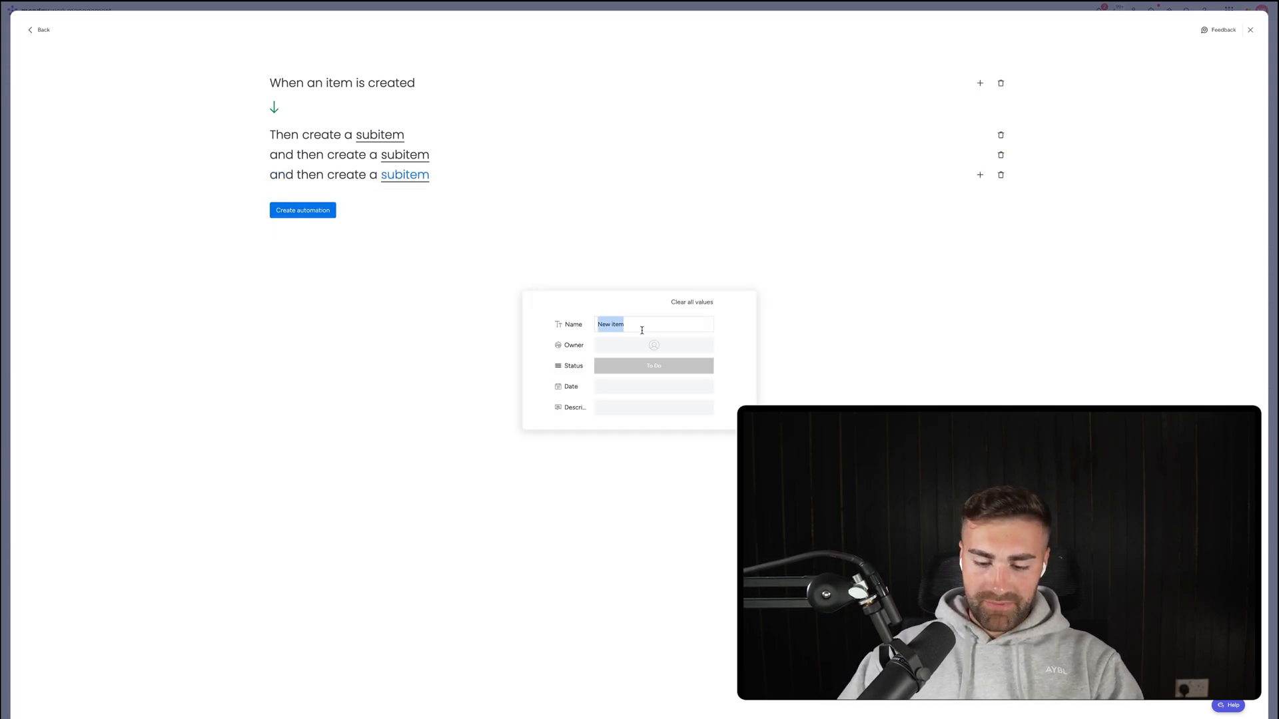
type("Introdu")
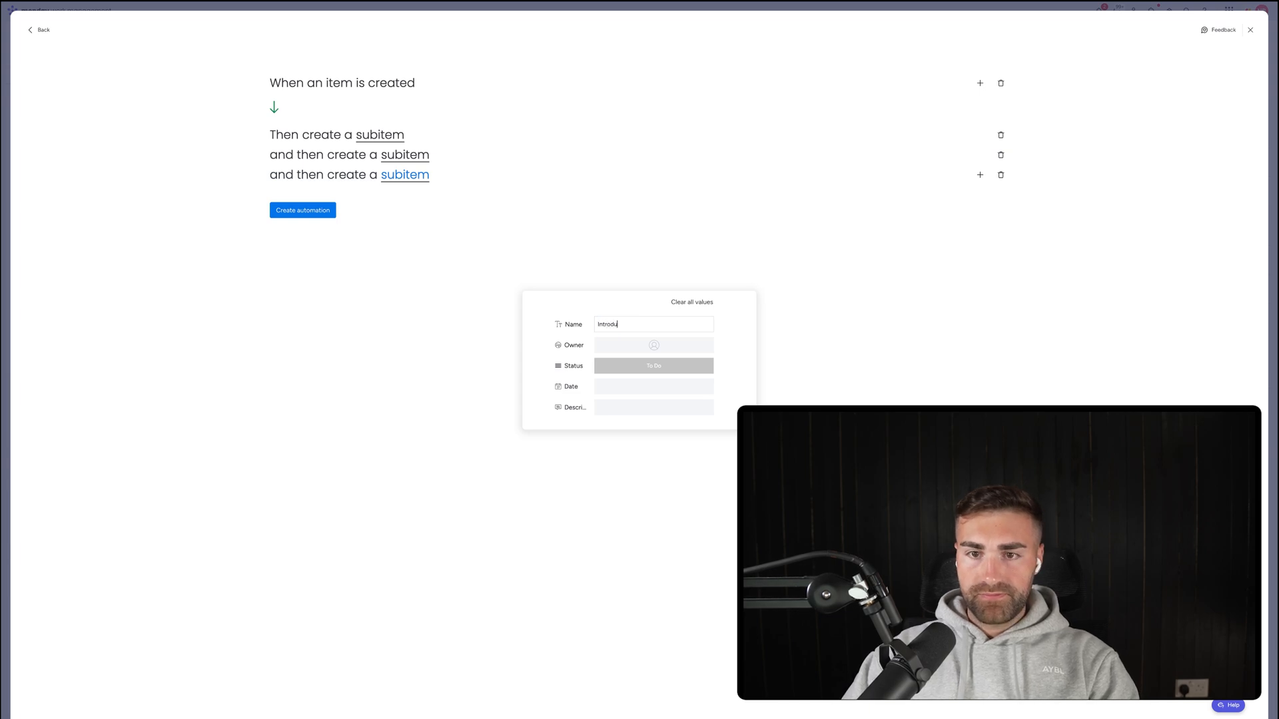
type("ction Meeting")
key("Return")
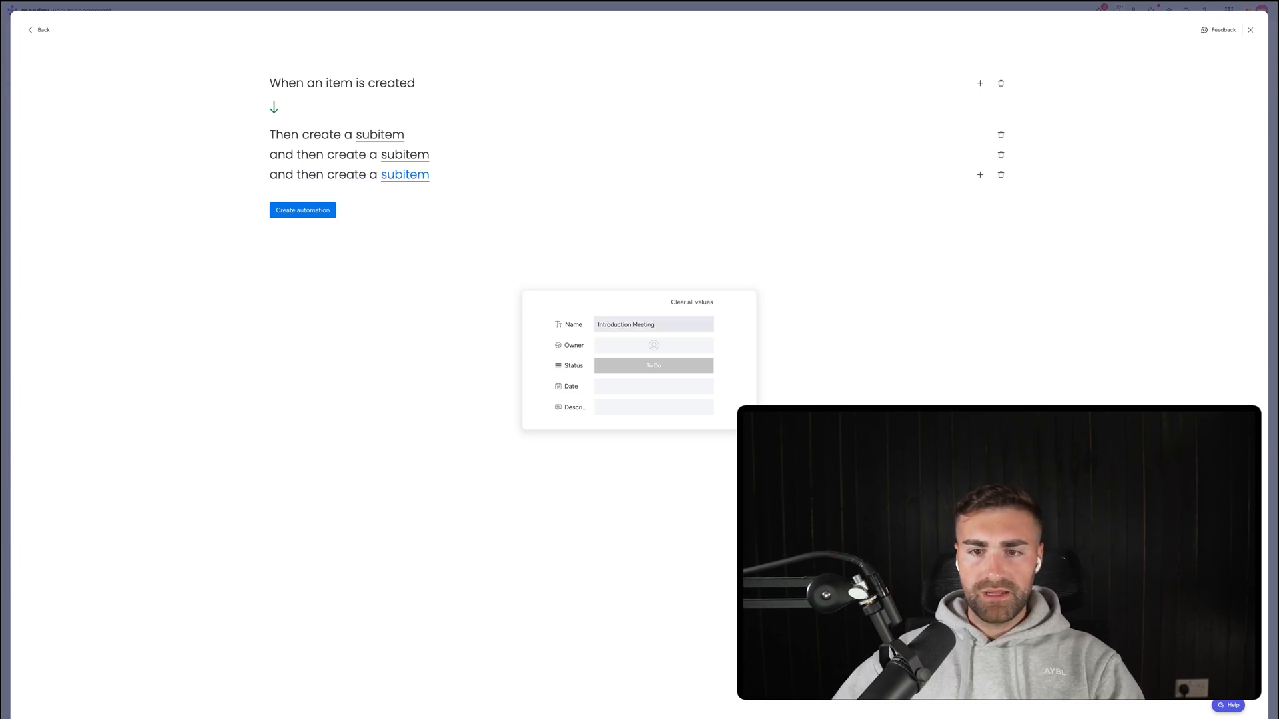
left_click(641, 407)
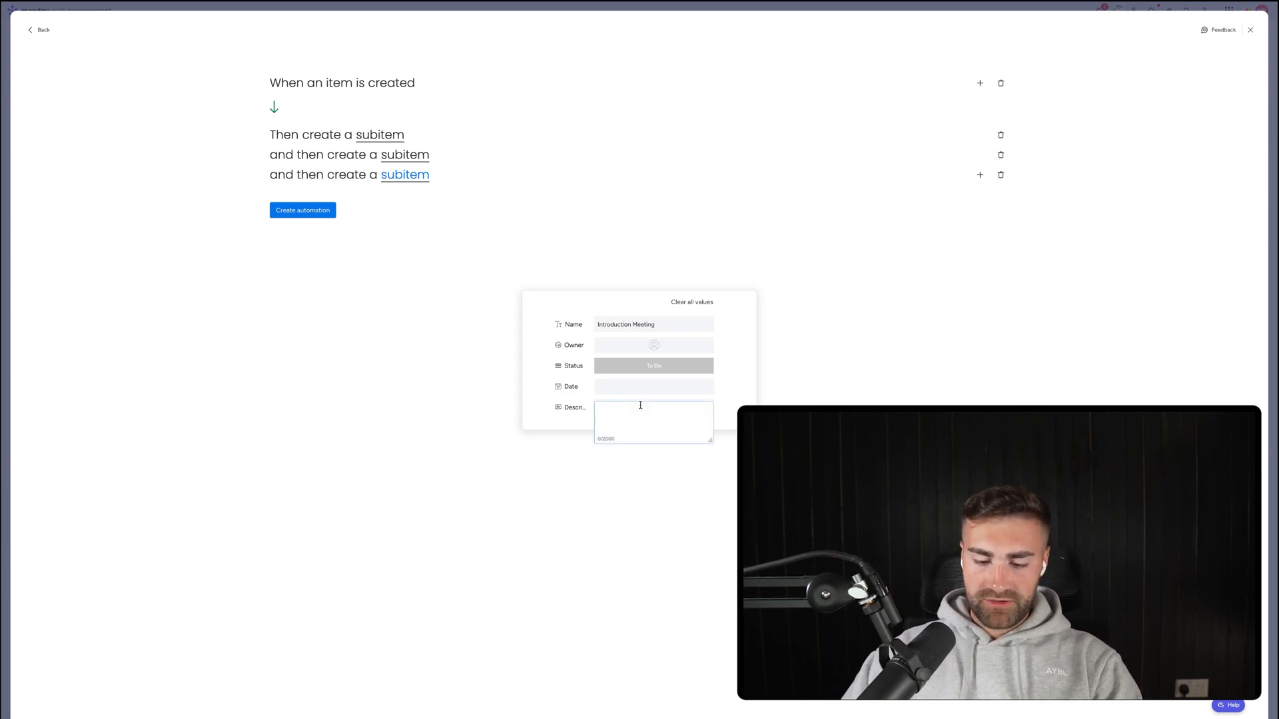
type("the ")
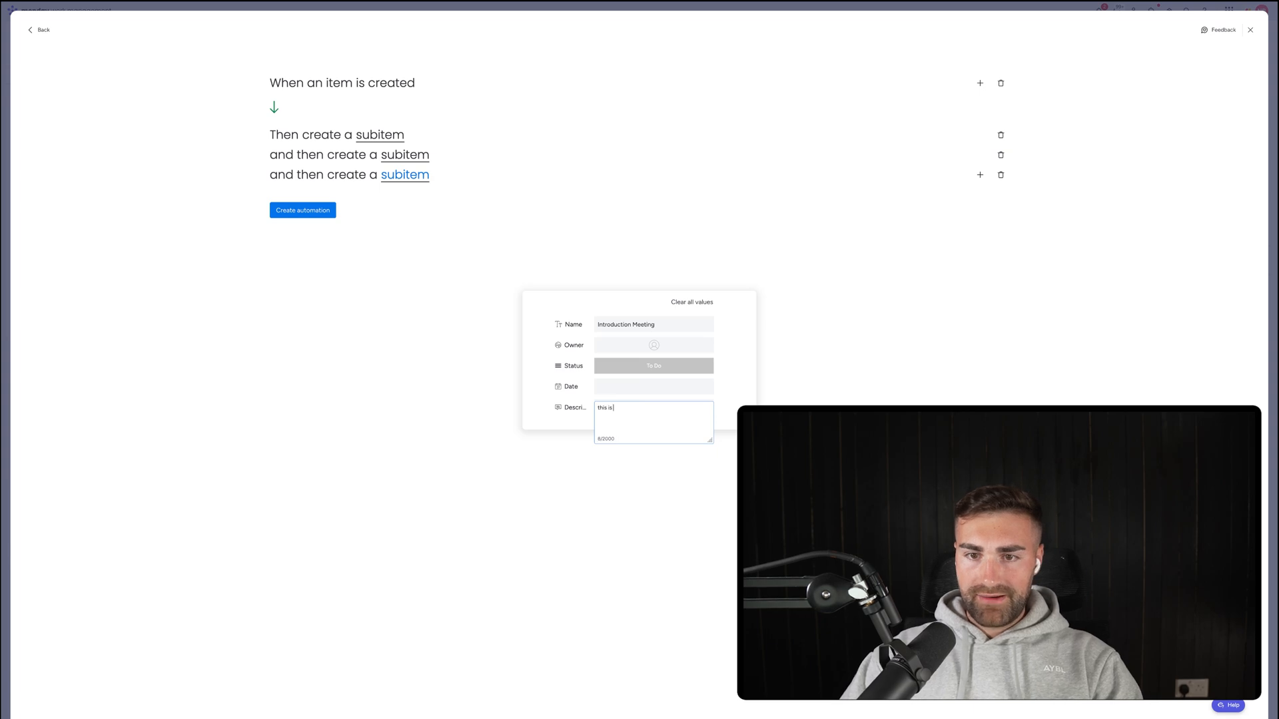
type("informaiton")
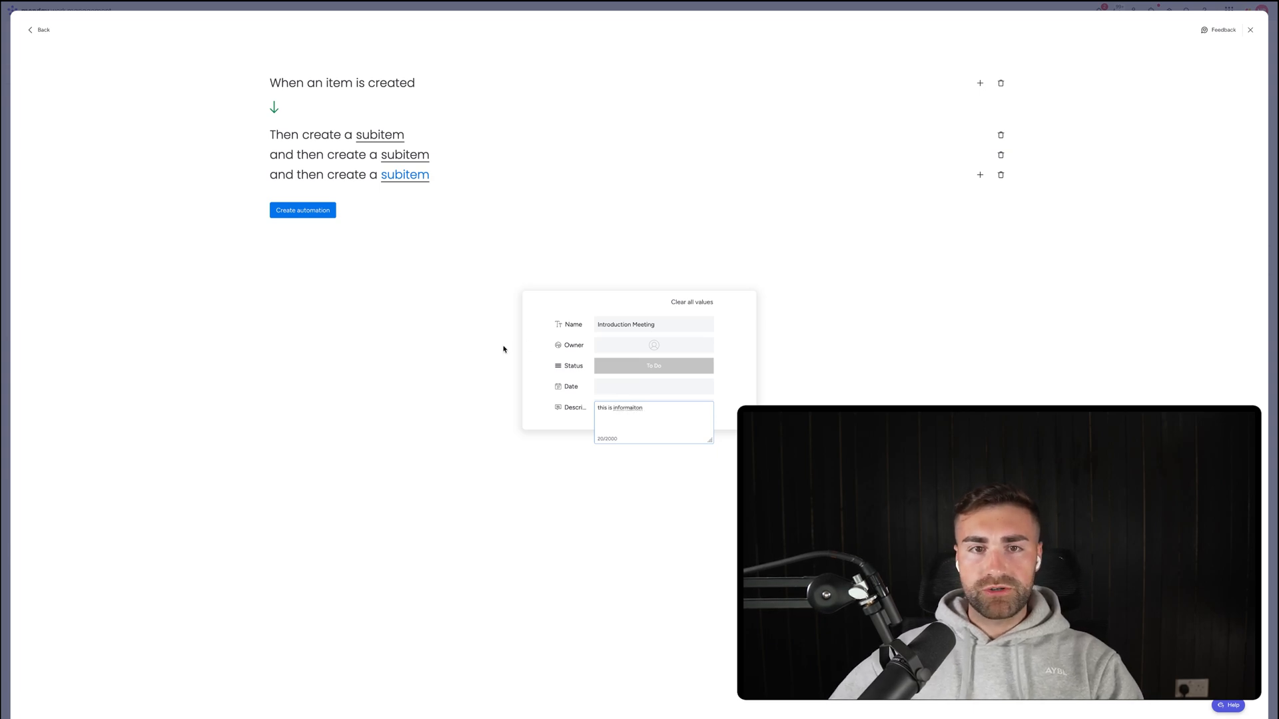
left_click(309, 209)
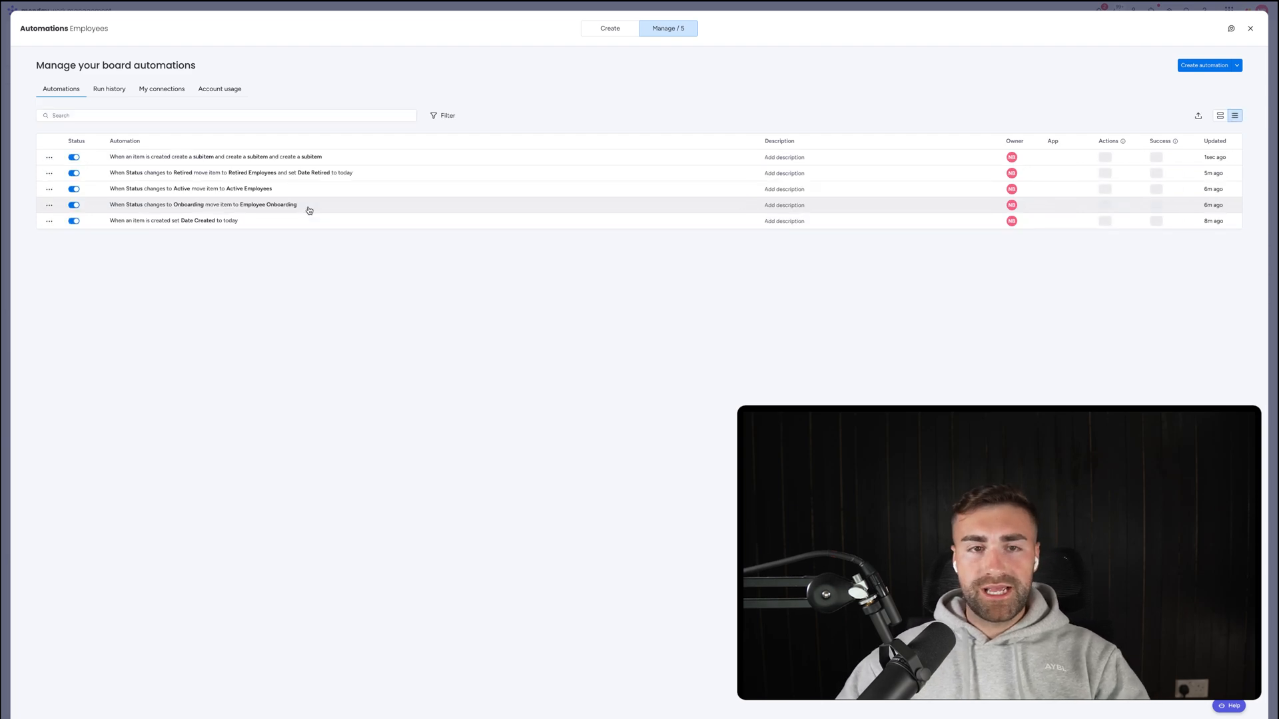
Create employee AA and check it received Add To FB, P45 and Introduction Meeting subitems.
key("Escape")
left_click(200, 279)
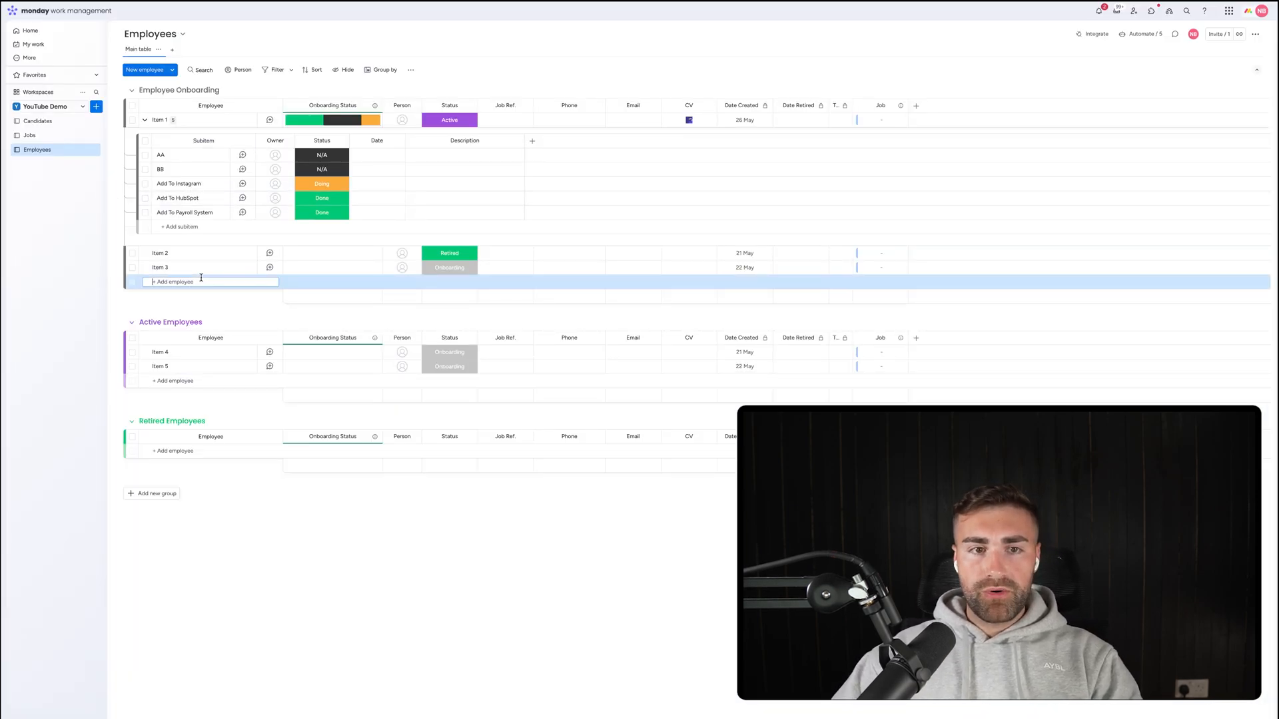
type("AA")
key("Return")
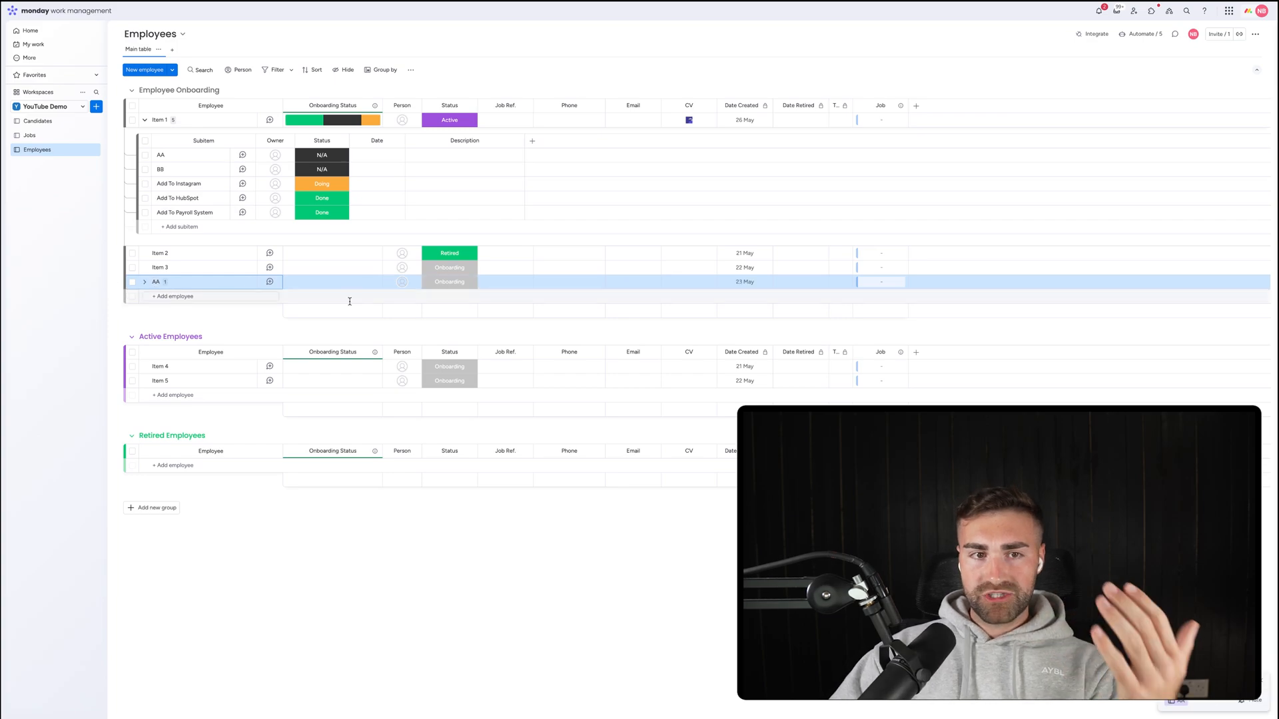
left_click(146, 284)
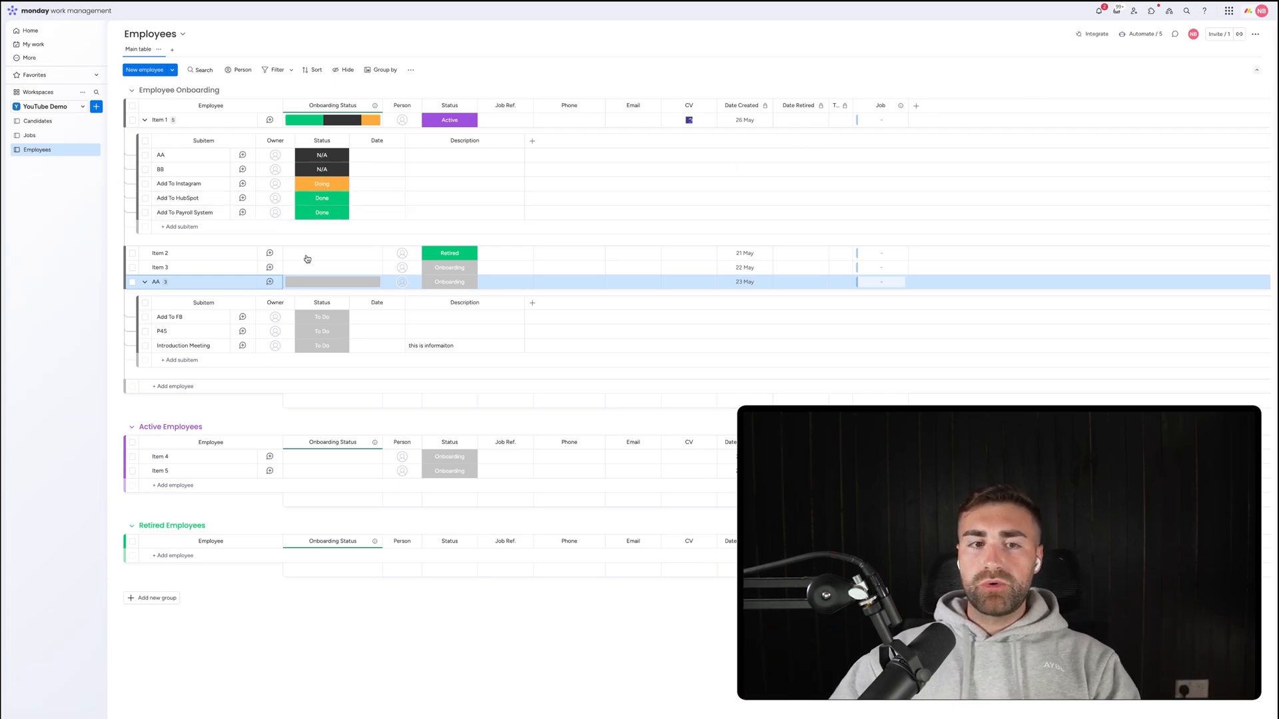
left_click(144, 282)
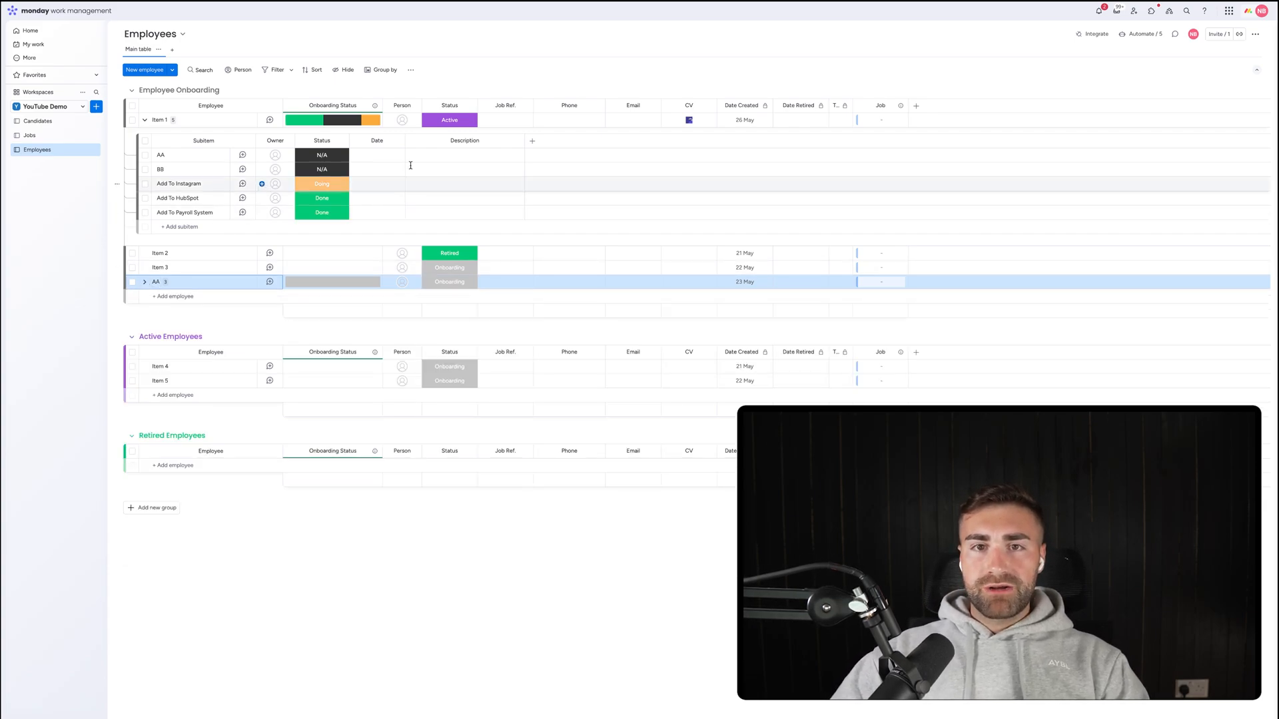
Switch Item 1's status to Onboarding, then back to Active, and collapse its subitems.
left_click(461, 124)
left_click(444, 127)
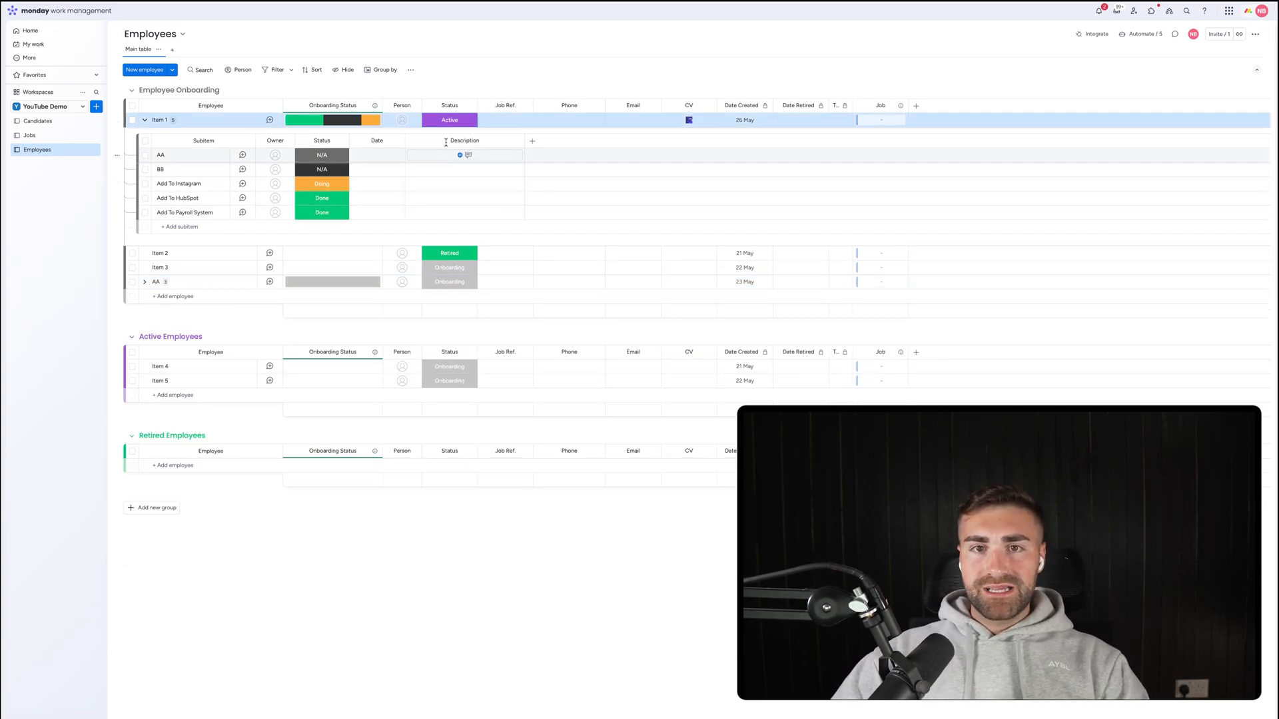
left_click(444, 126)
left_click(443, 142)
left_click(450, 122)
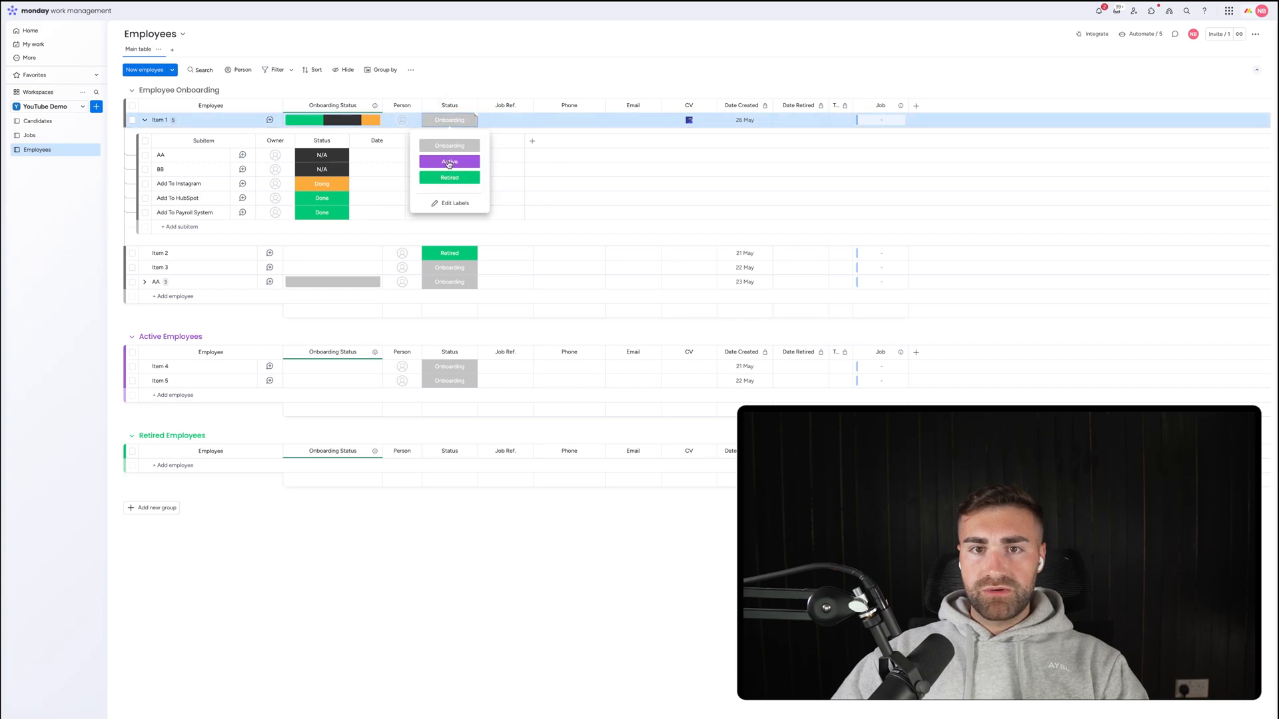
left_click(449, 163)
left_click(485, 70)
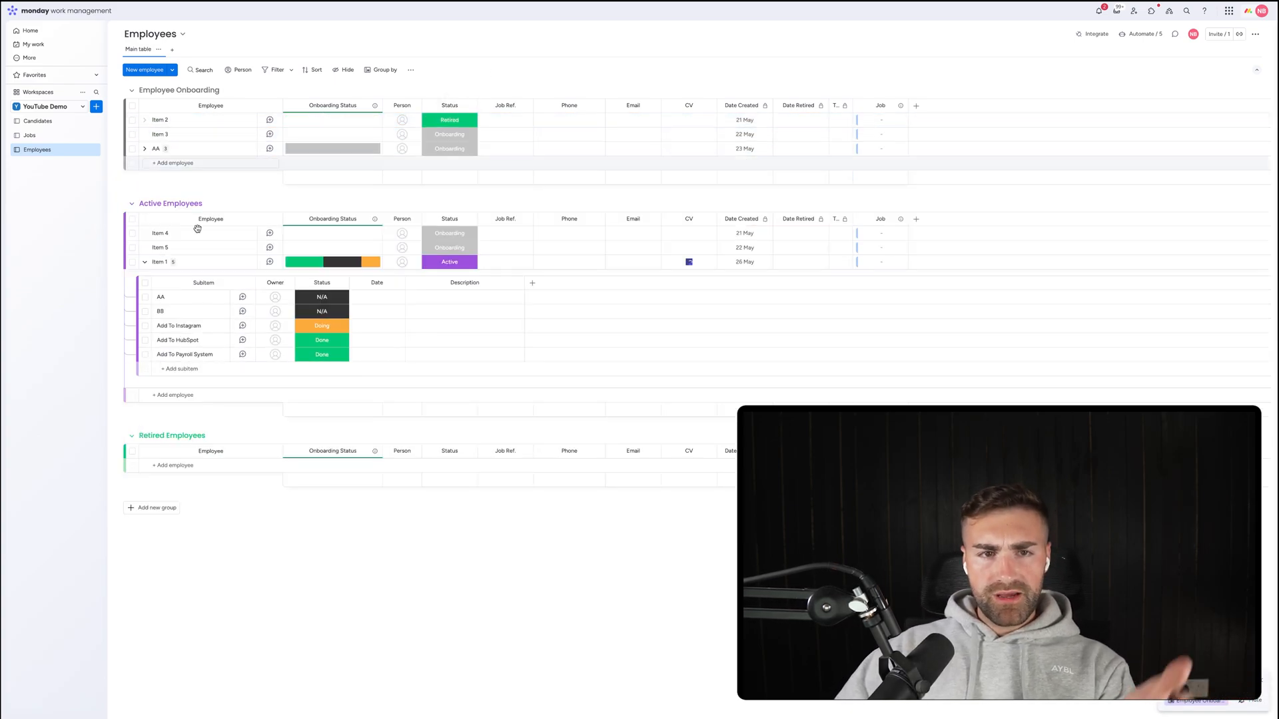
left_click(144, 262)
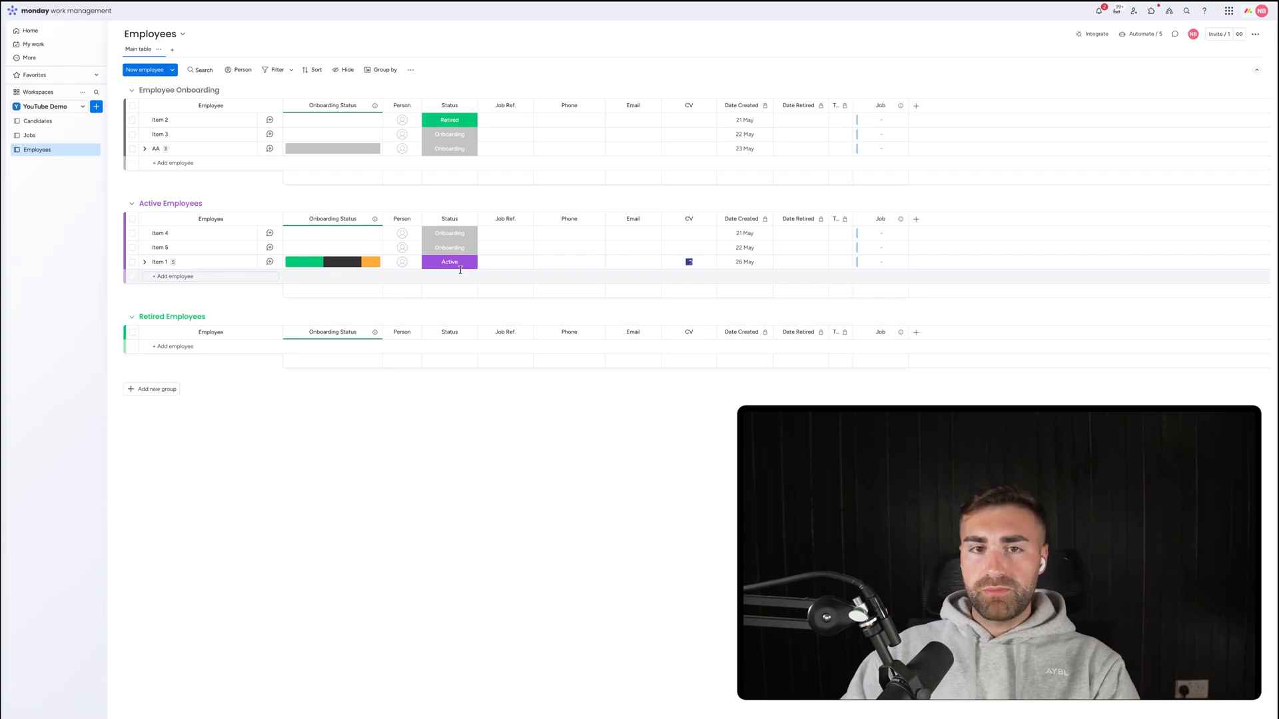
On the Candidates board, start an automation triggered when Status changes to Accepted.
left_click(48, 123)
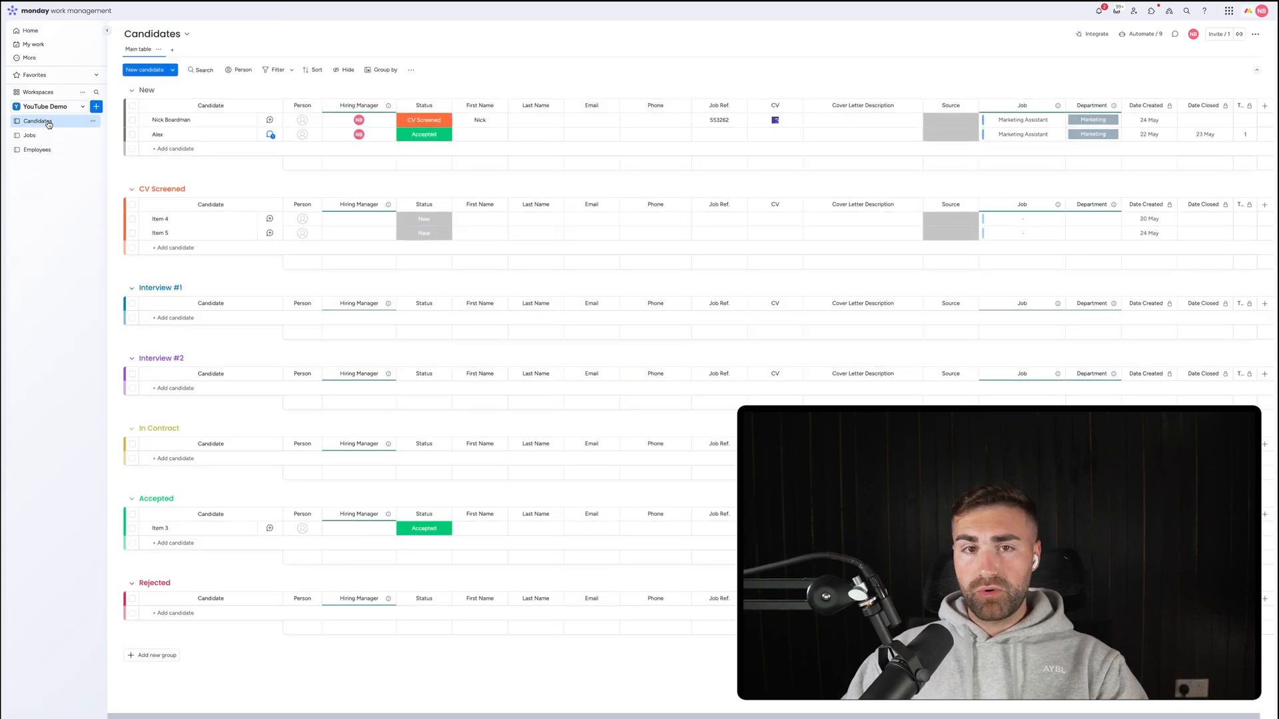
left_click(1132, 34)
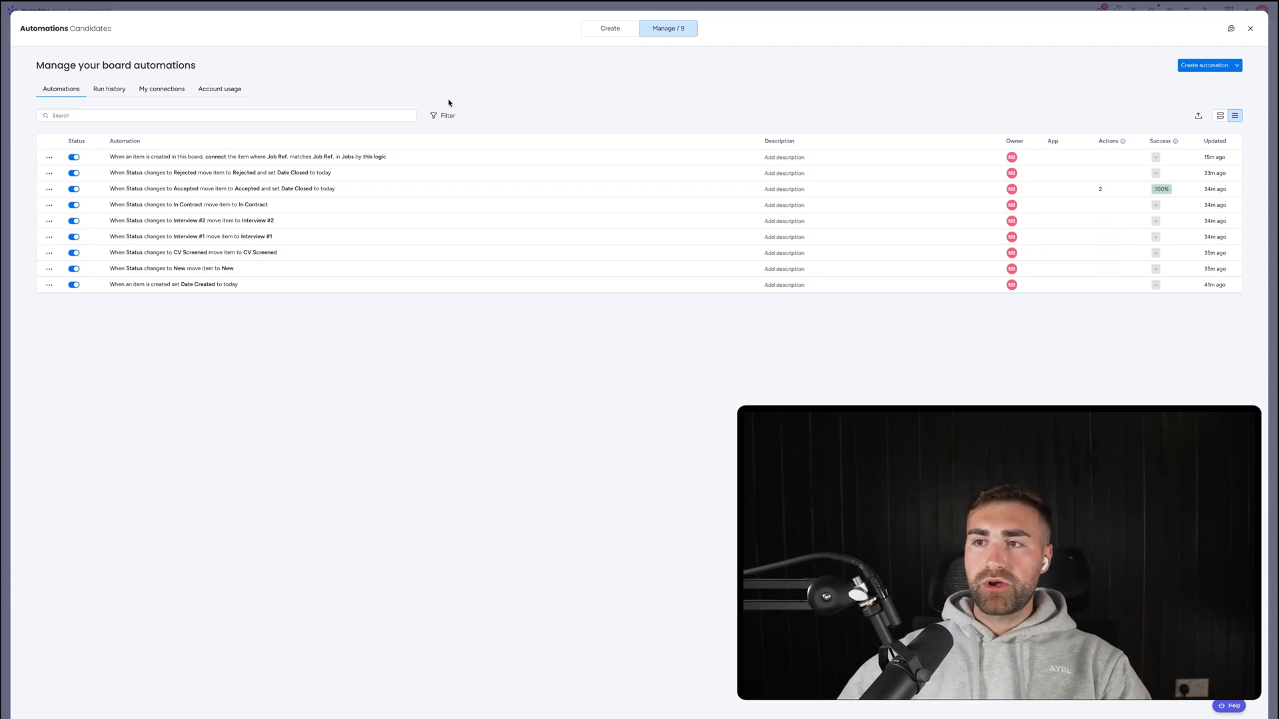
left_click(1192, 64)
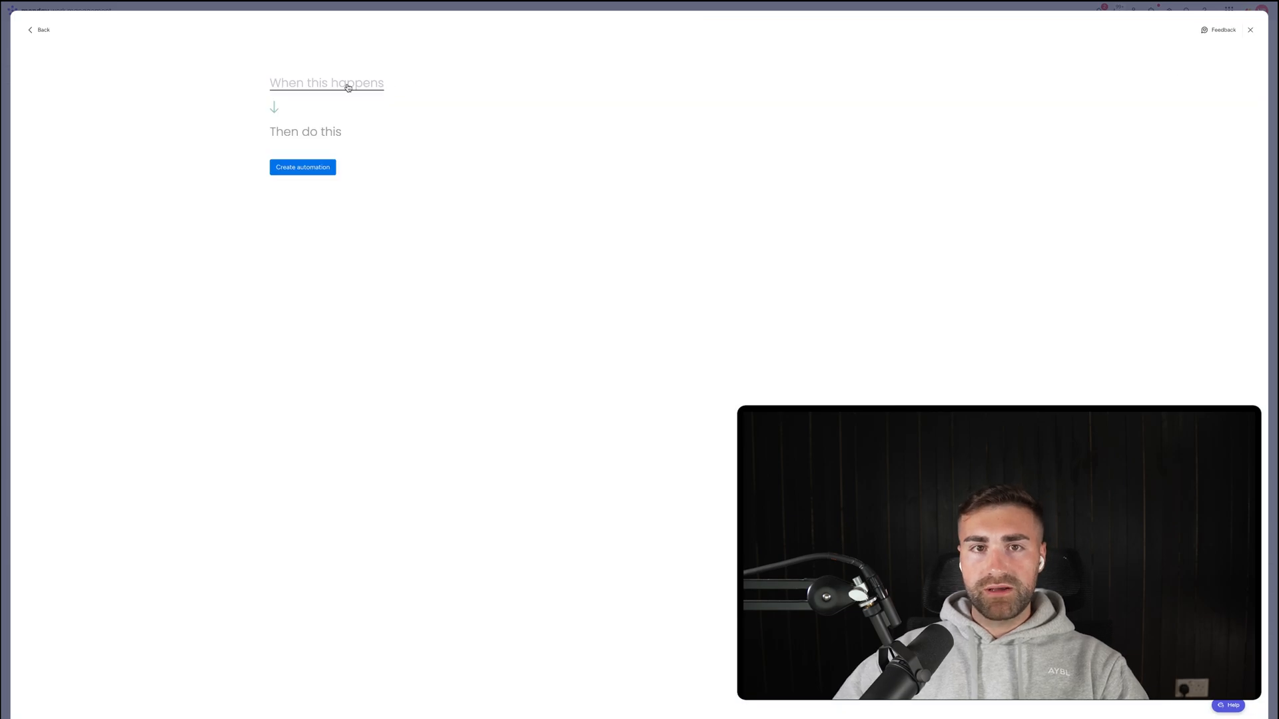
left_click(348, 87)
left_click(317, 125)
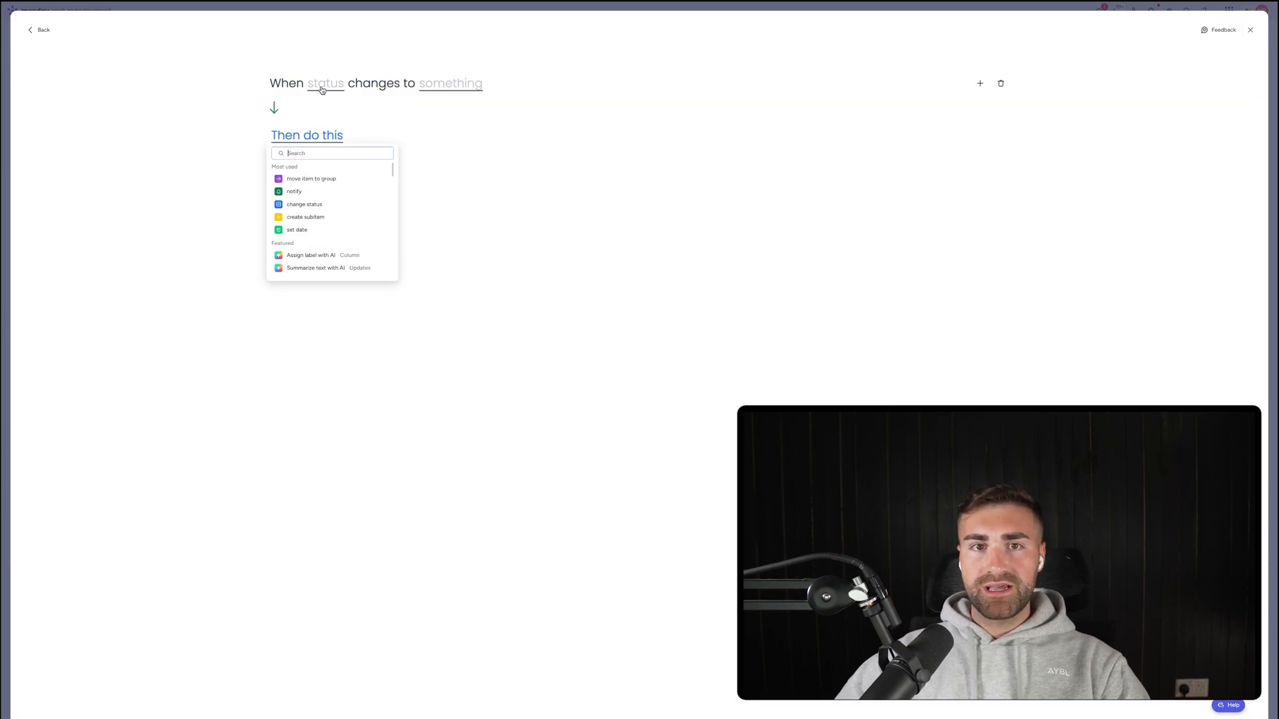
left_click(322, 85)
left_click(325, 114)
left_click(440, 85)
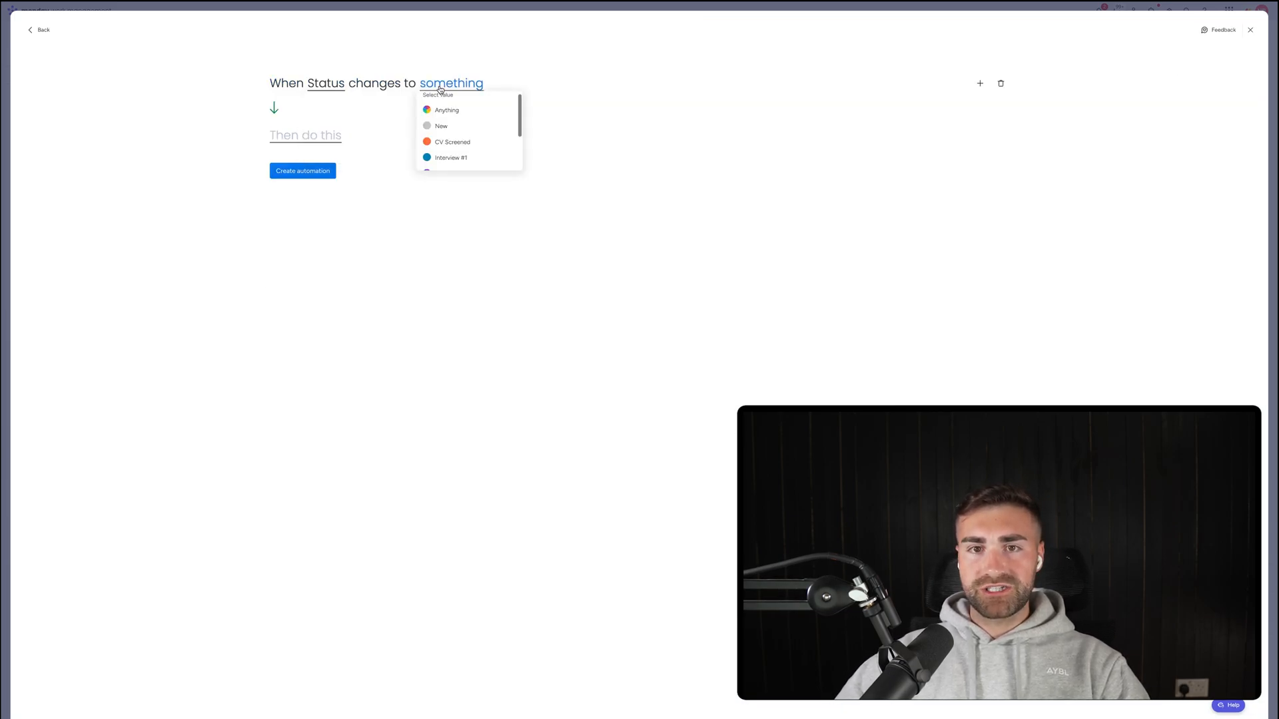
scroll(463, 135, "down", 2)
left_click(460, 145)
Set the action to create an item in the Employees board.
left_click(314, 136)
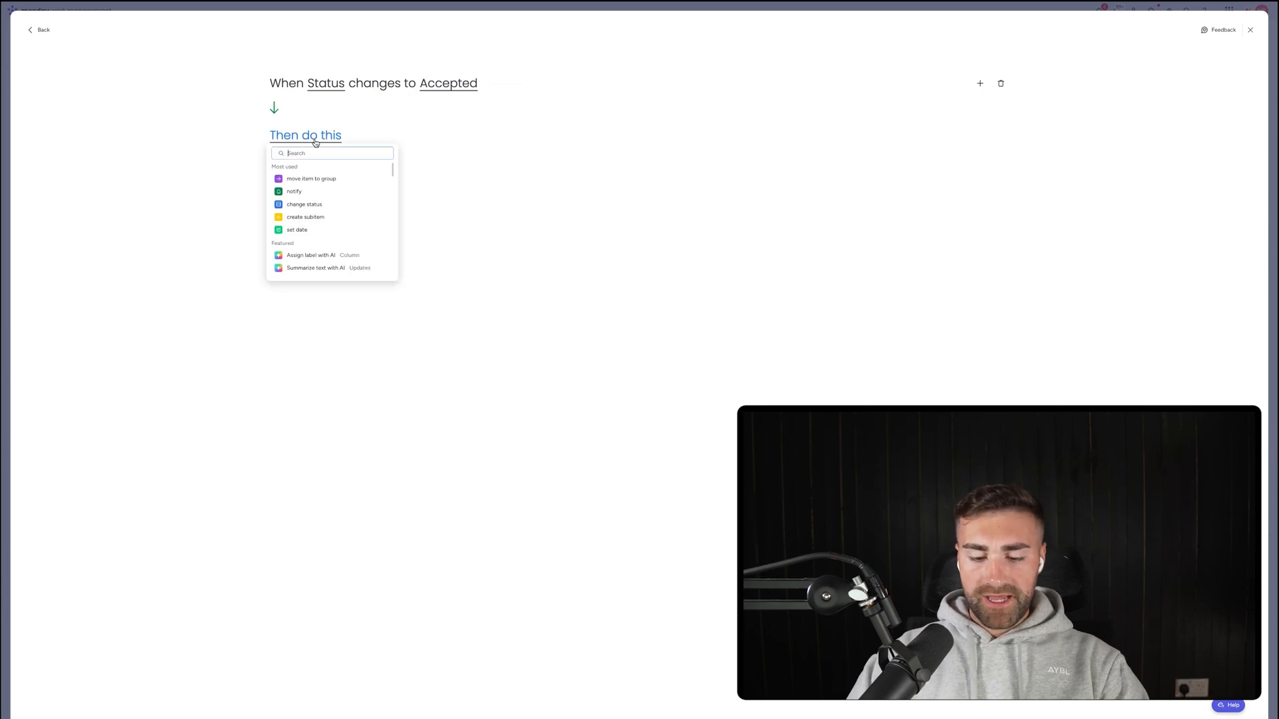
type("create item")
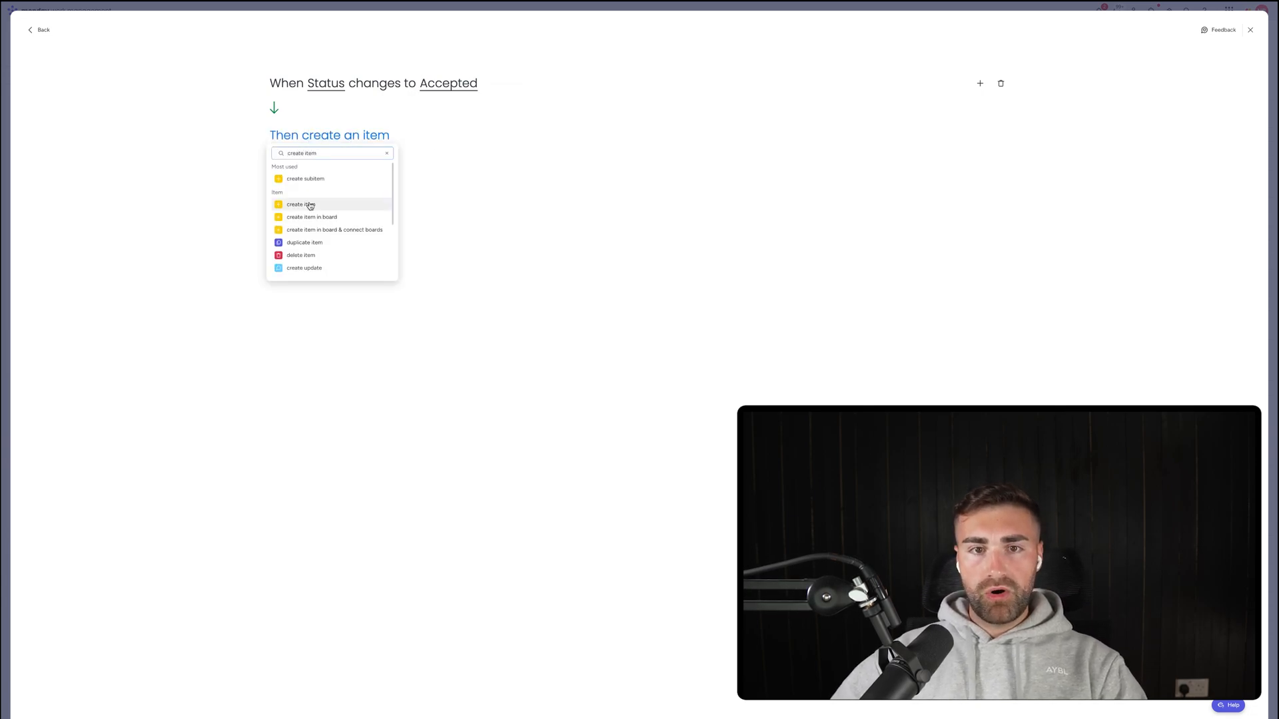
left_click(313, 229)
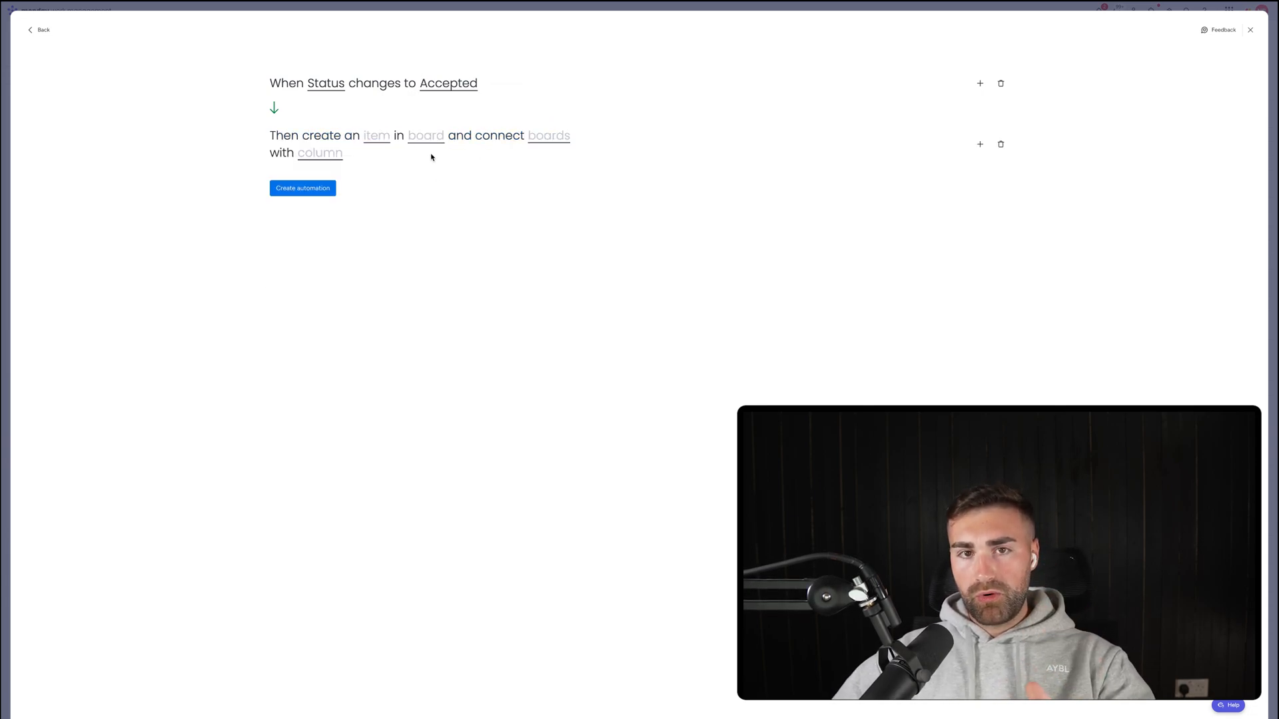
left_click(1001, 144)
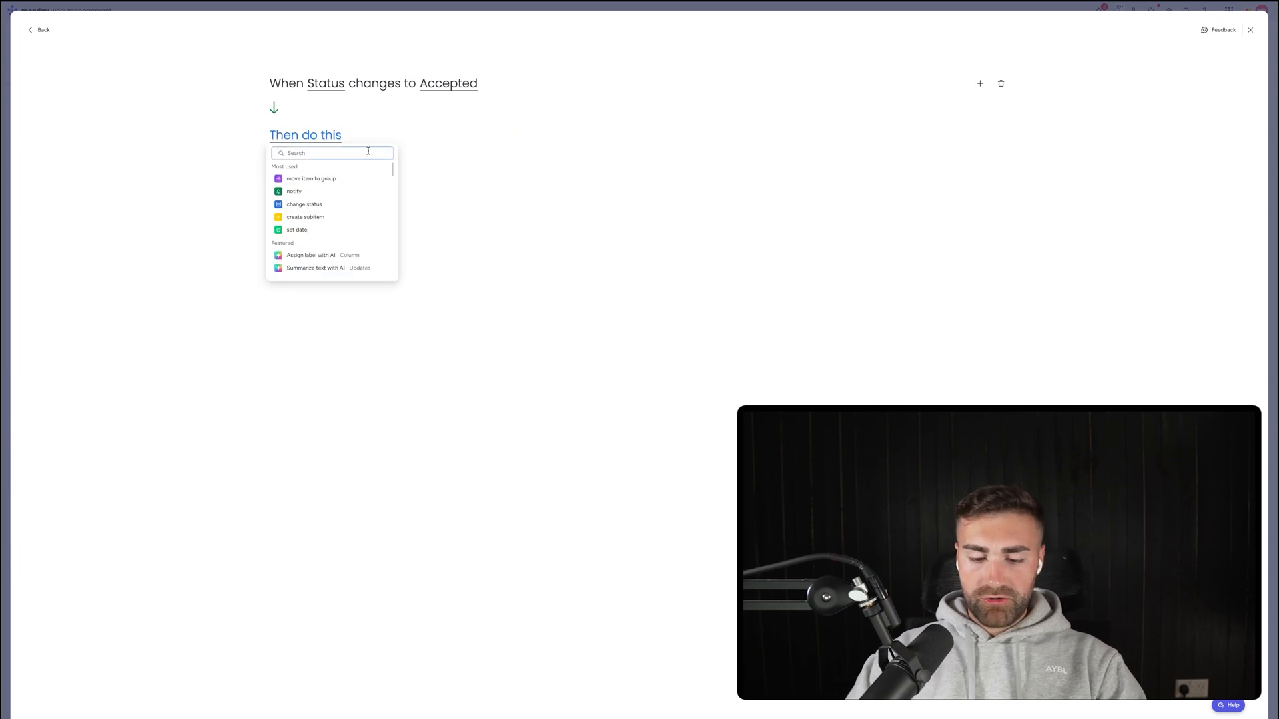
type("te item")
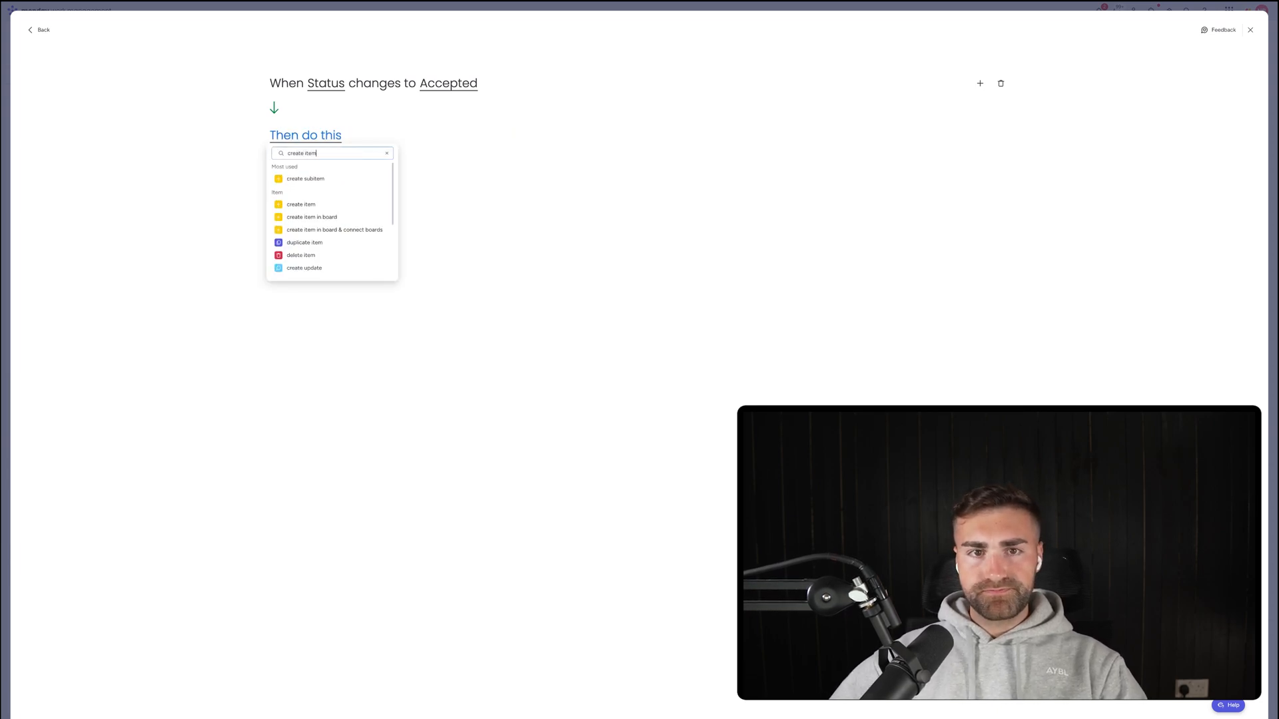
left_click(351, 217)
left_click(427, 136)
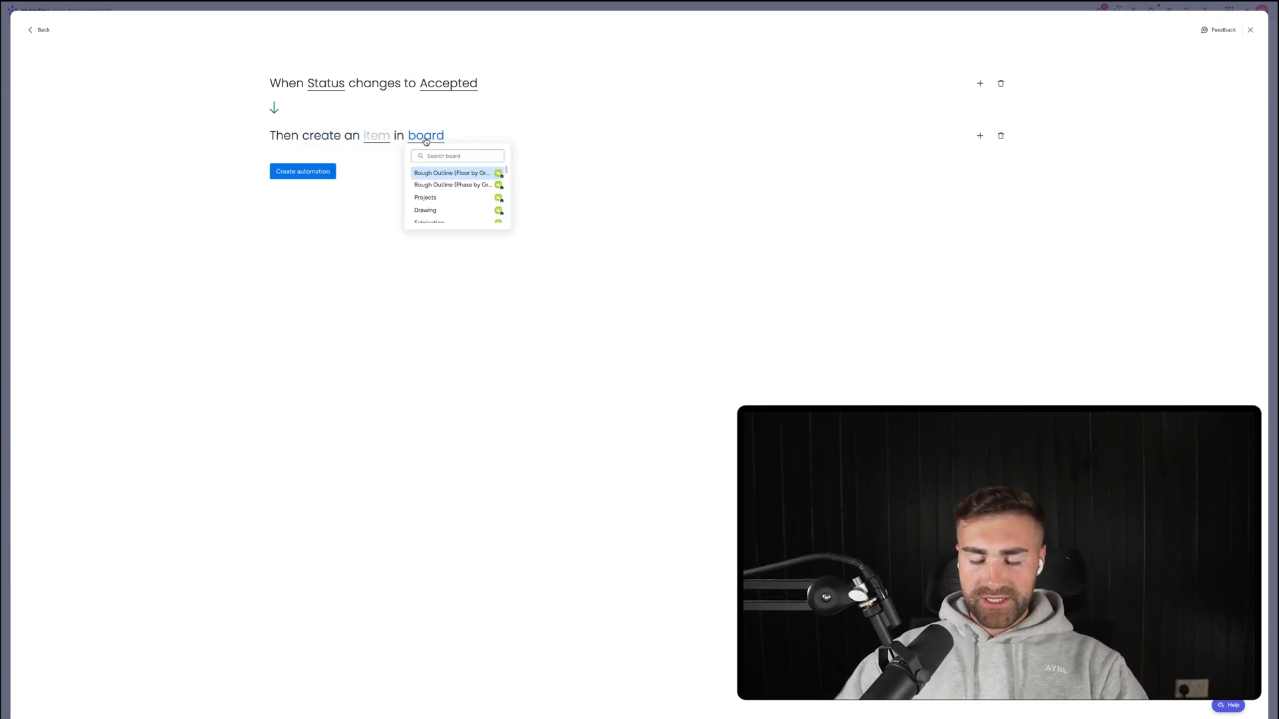
type("employees")
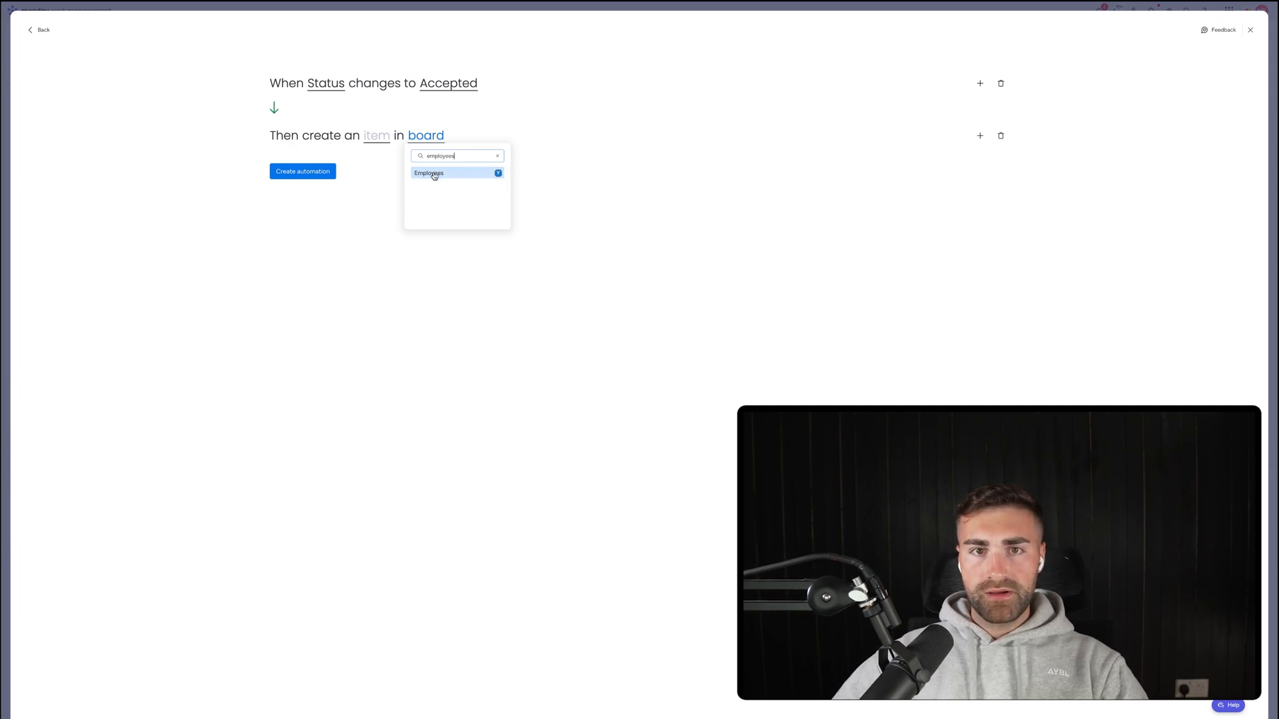
key("Return")
Unmap person, status and creation date from the new item, then create the automation.
left_click(376, 140)
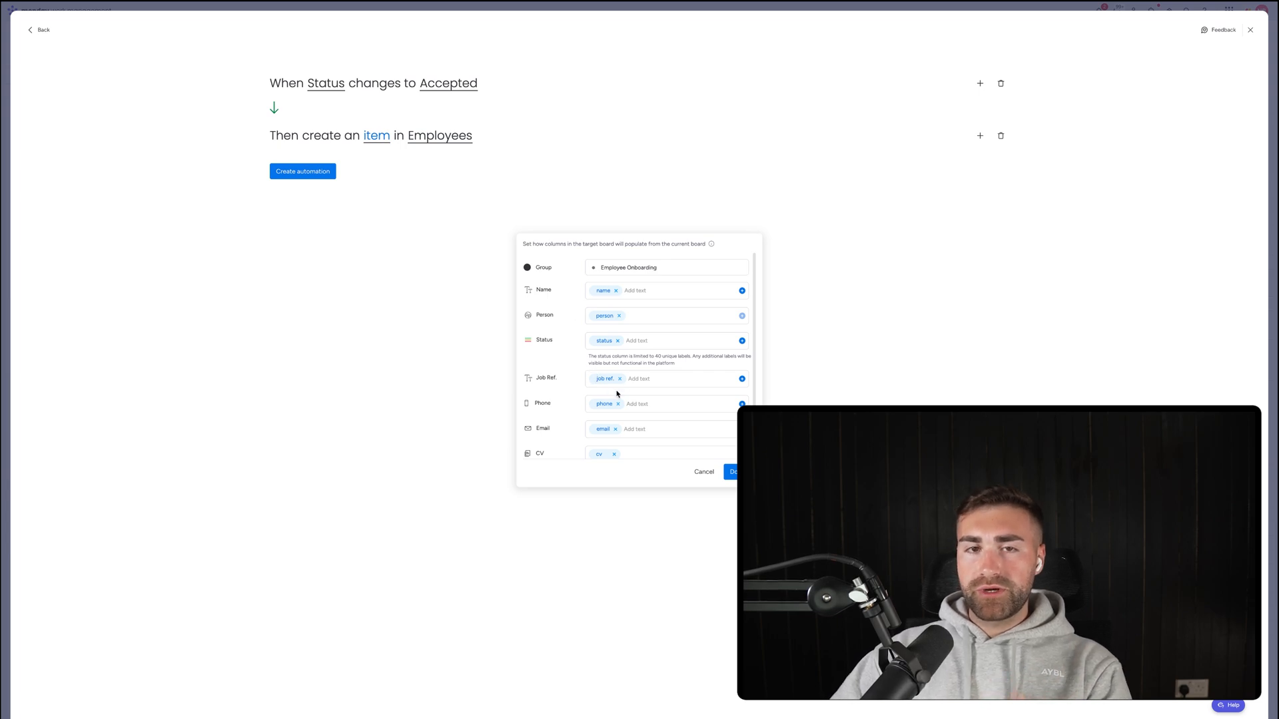
left_click(618, 316)
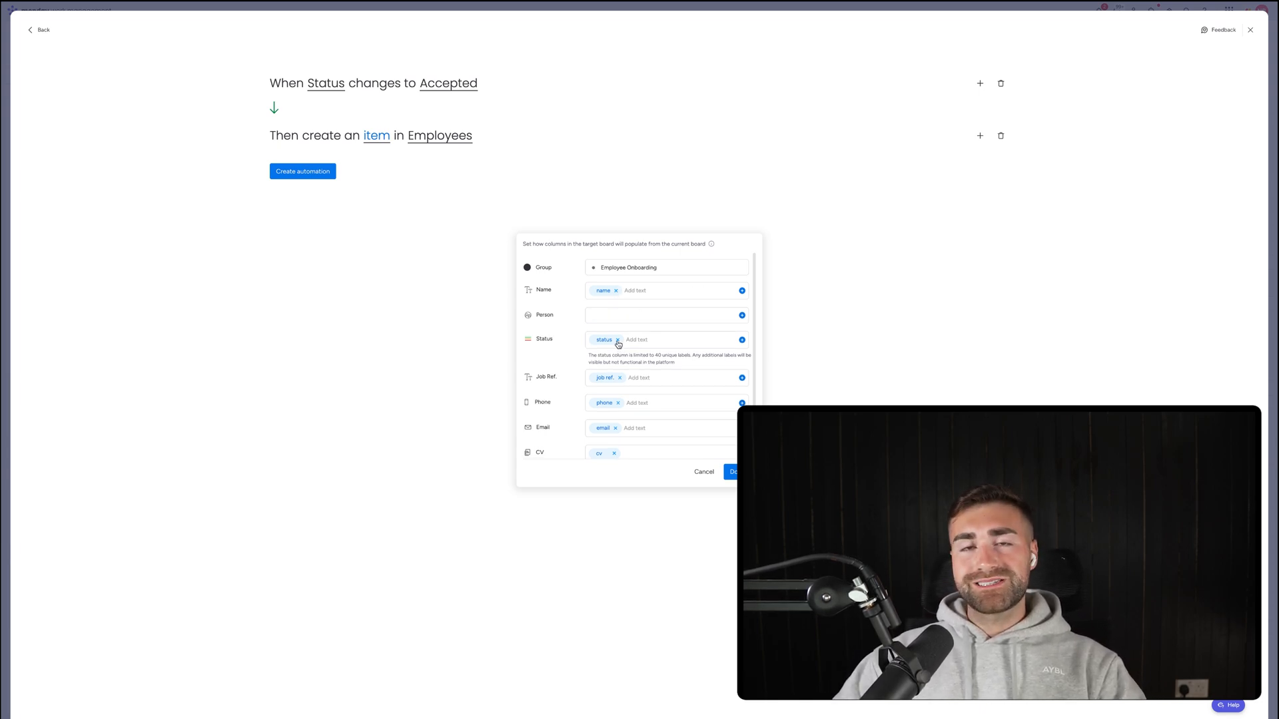
left_click(618, 341)
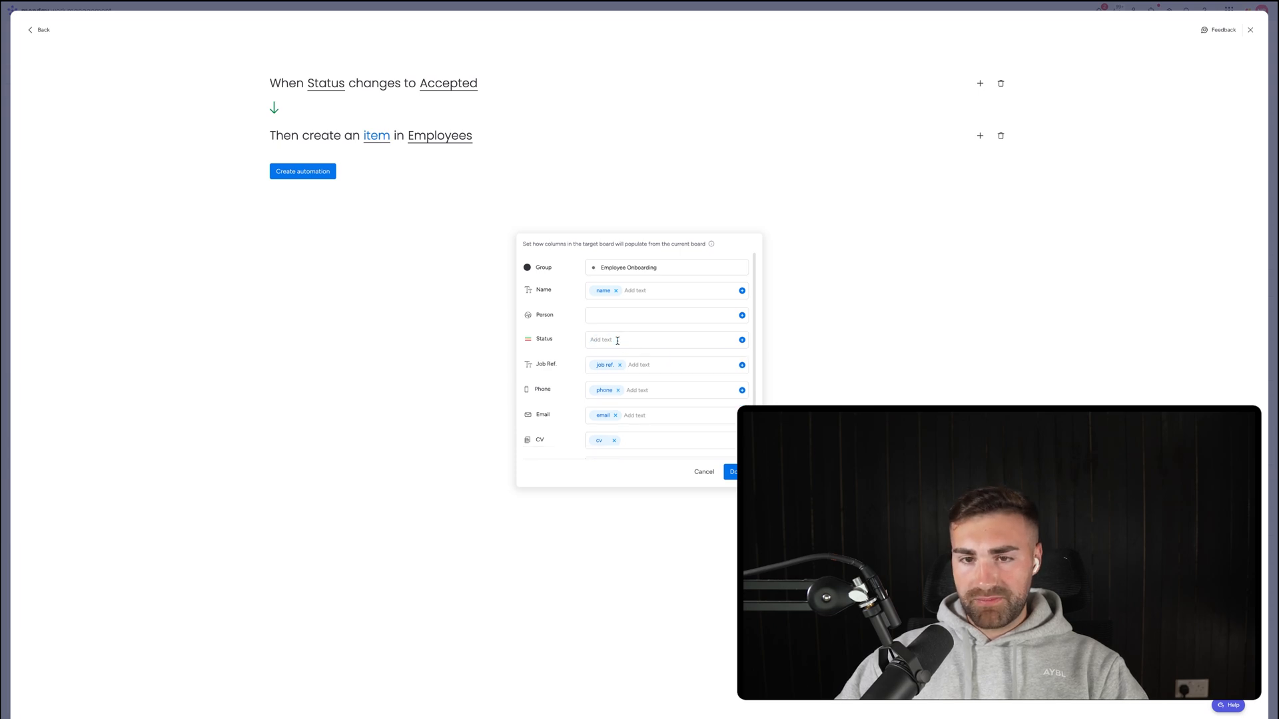
scroll(618, 341, "down", 2)
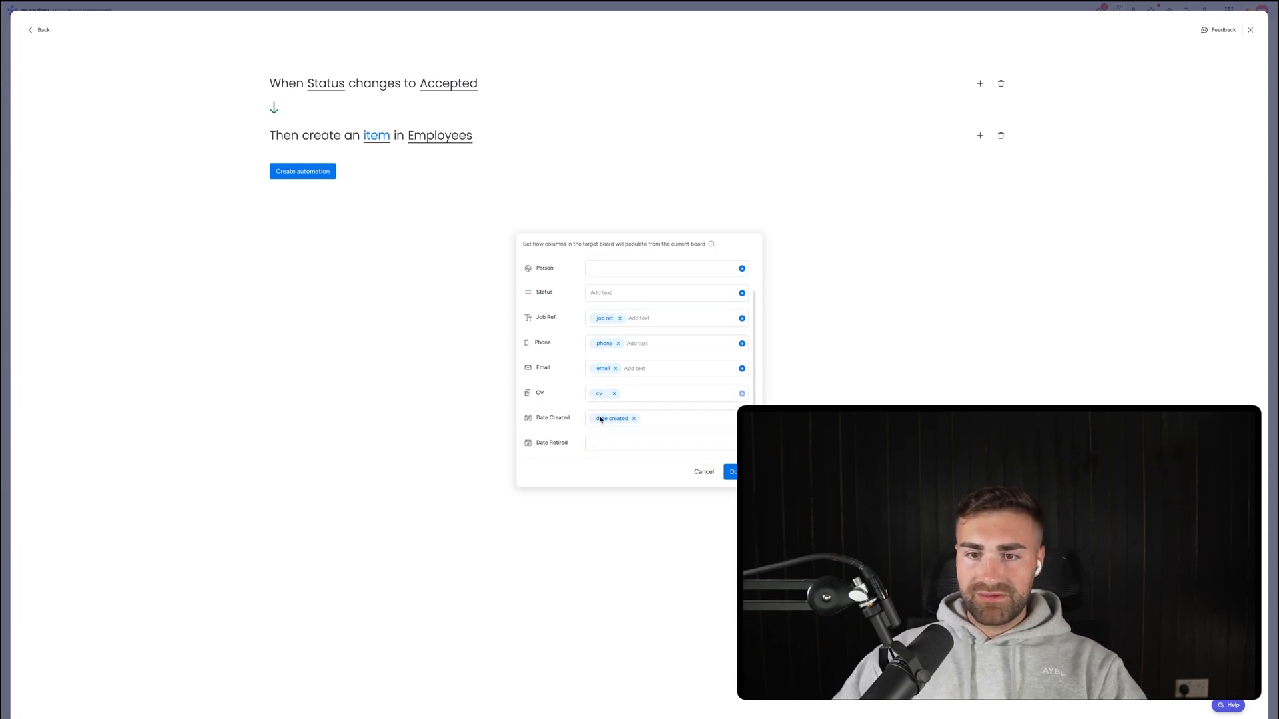
left_click(633, 420)
left_click(730, 471)
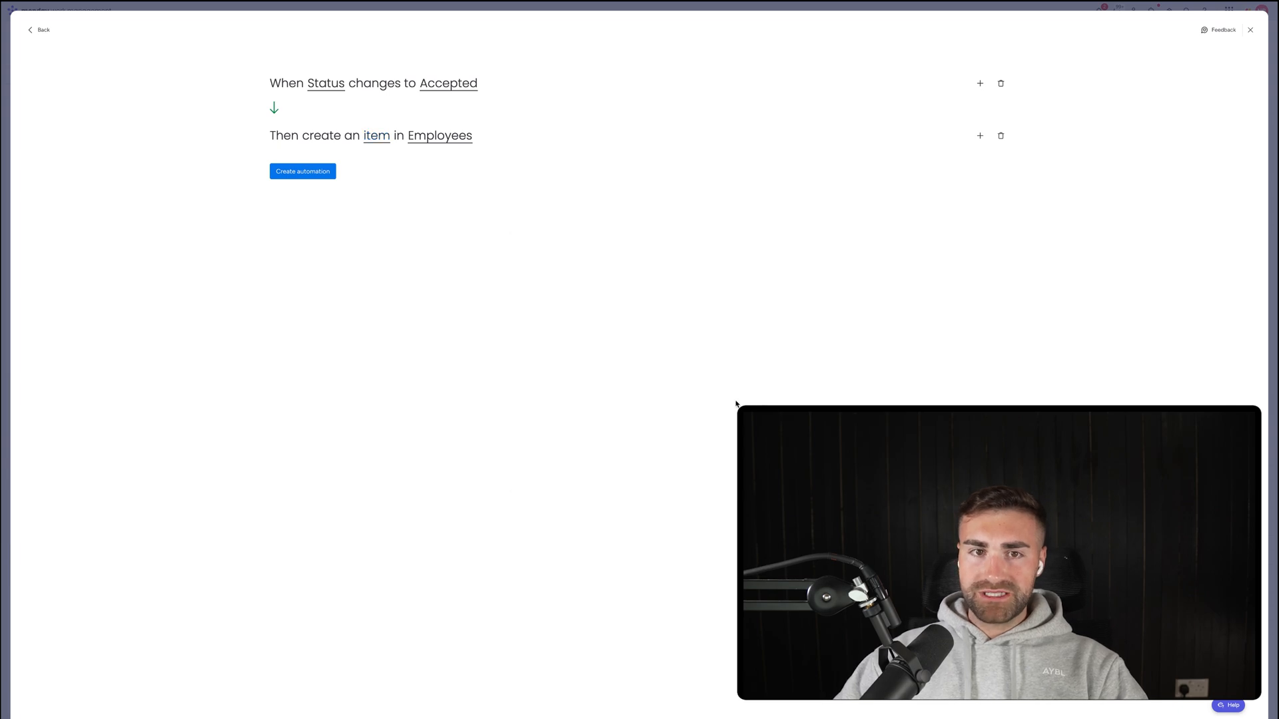
left_click(327, 174)
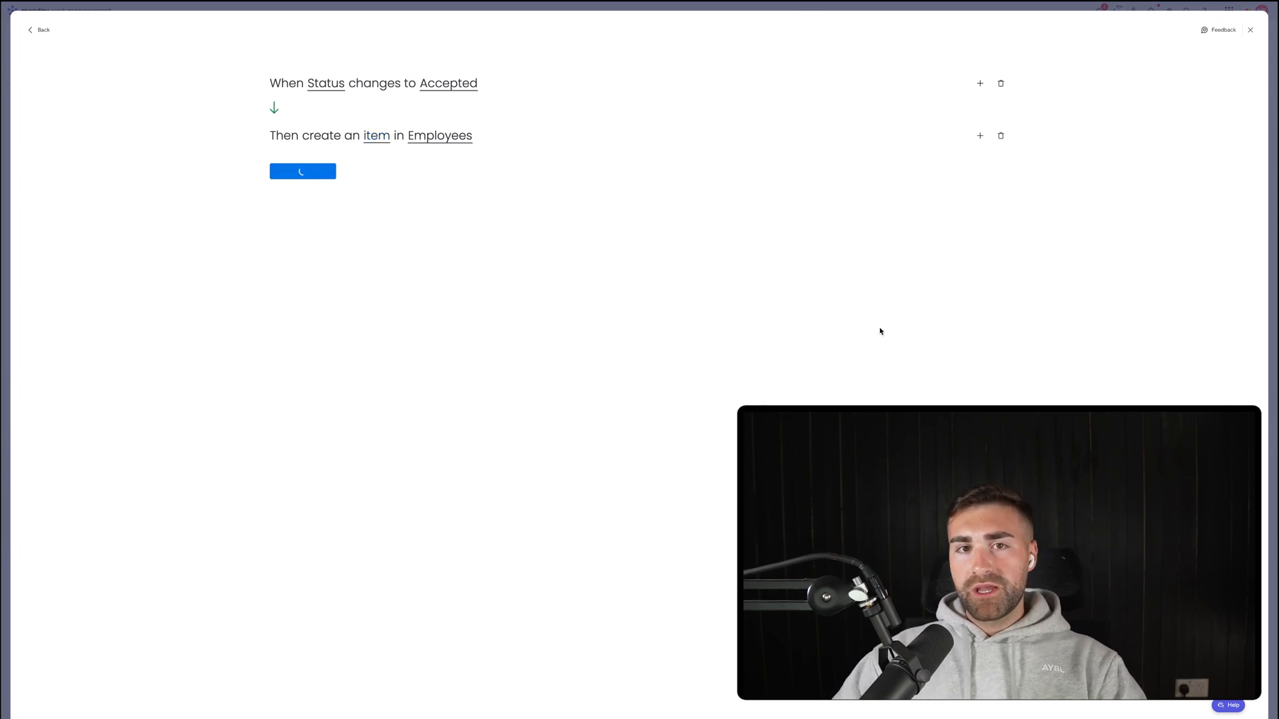
Close the automations window and fill in the first candidate's last name, e-mail and phone number.
key("Escape")
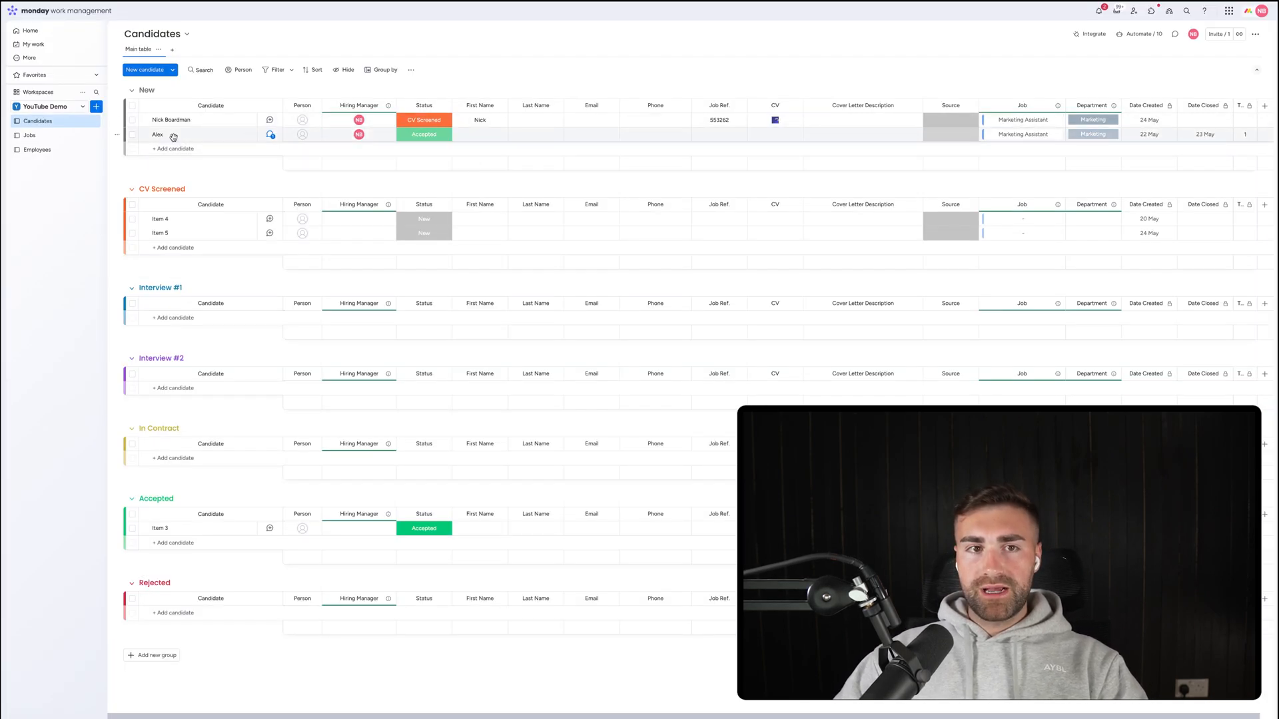
left_click(528, 122)
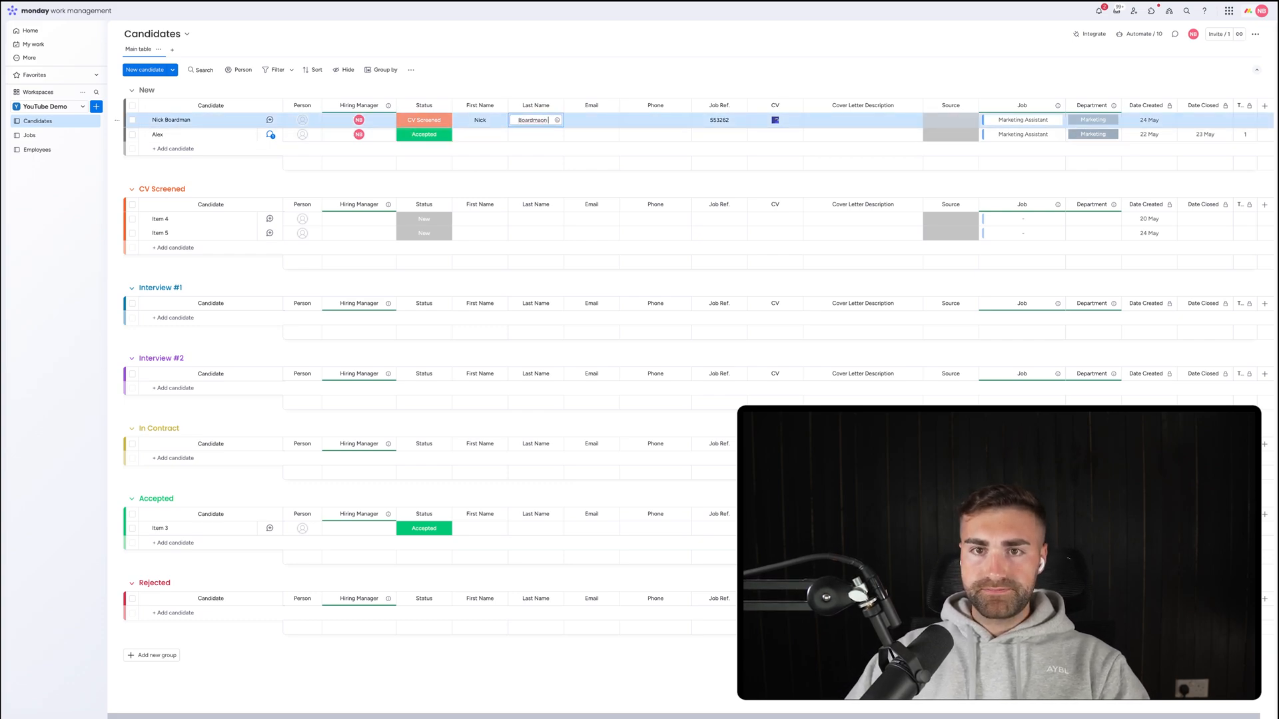
key("Return")
left_click(591, 119)
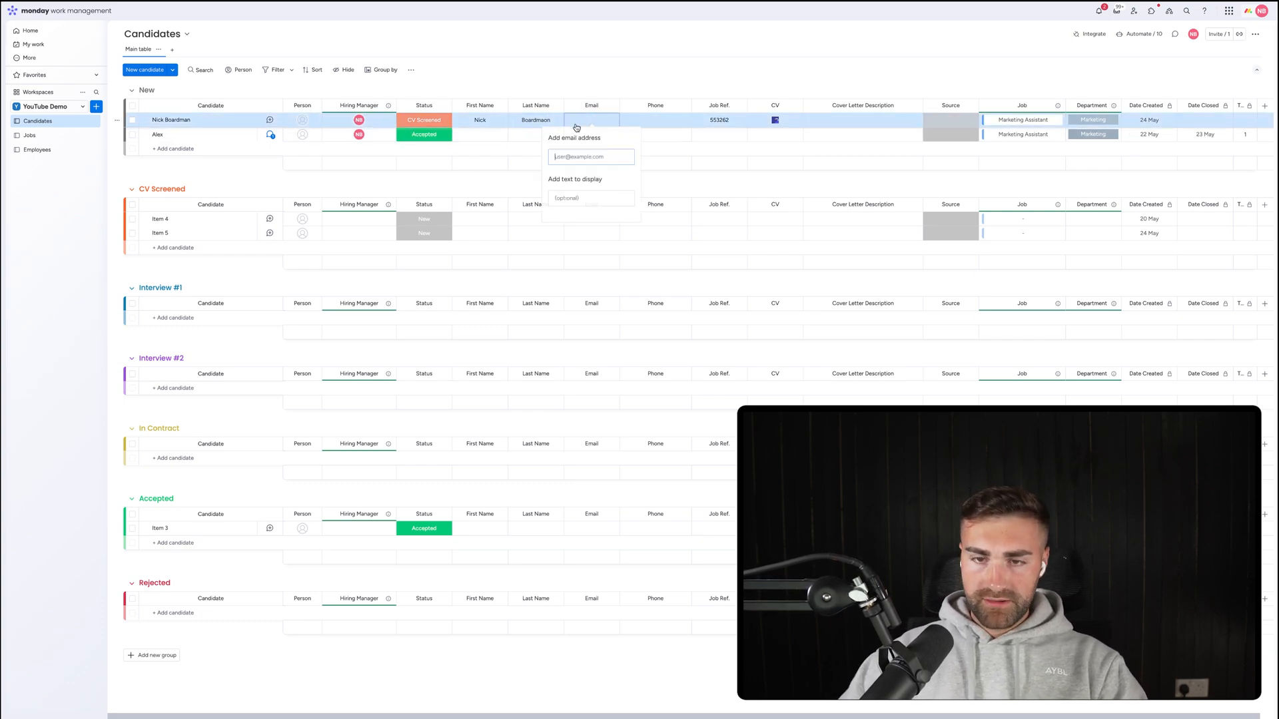
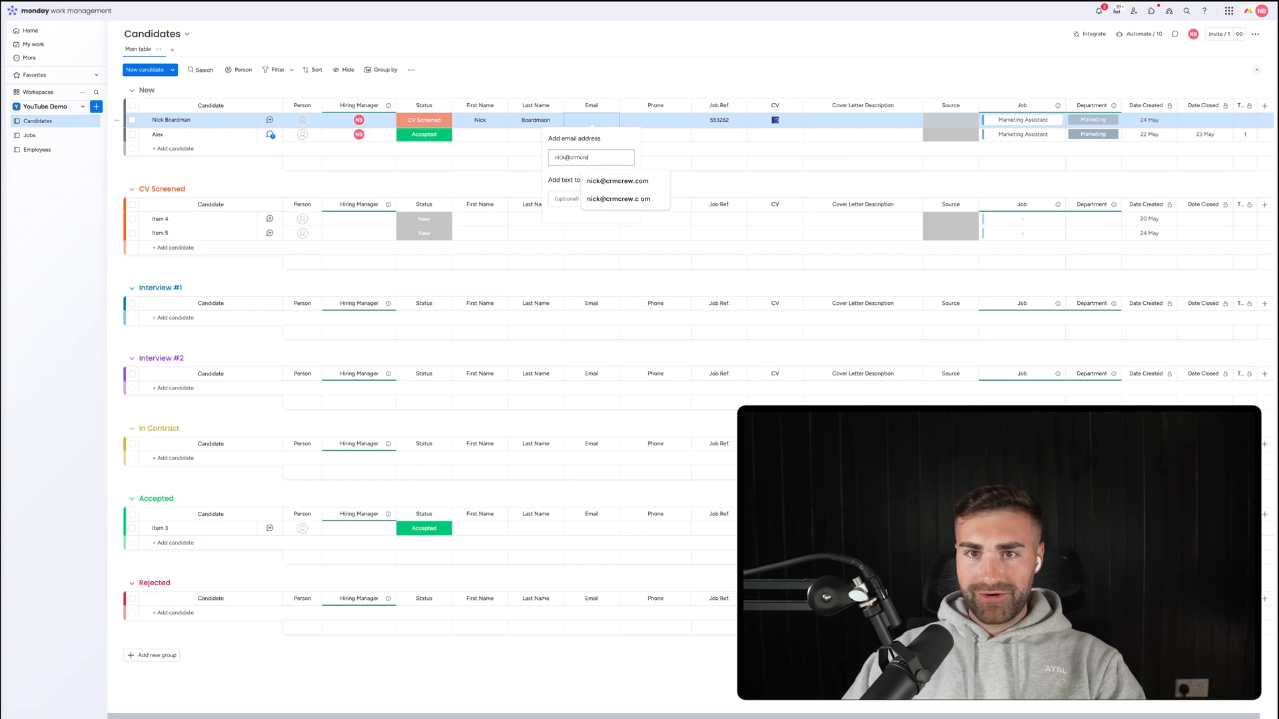
key("Return")
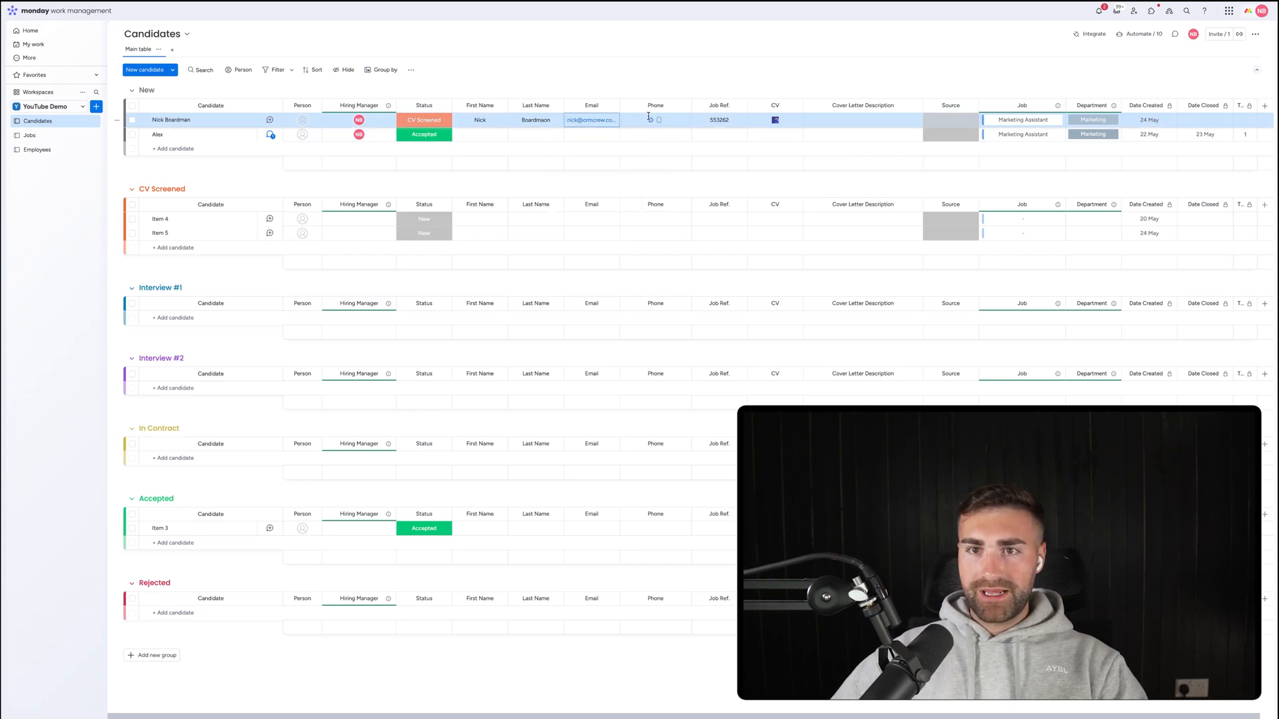
left_click(656, 120)
type("123456")
key("Return")
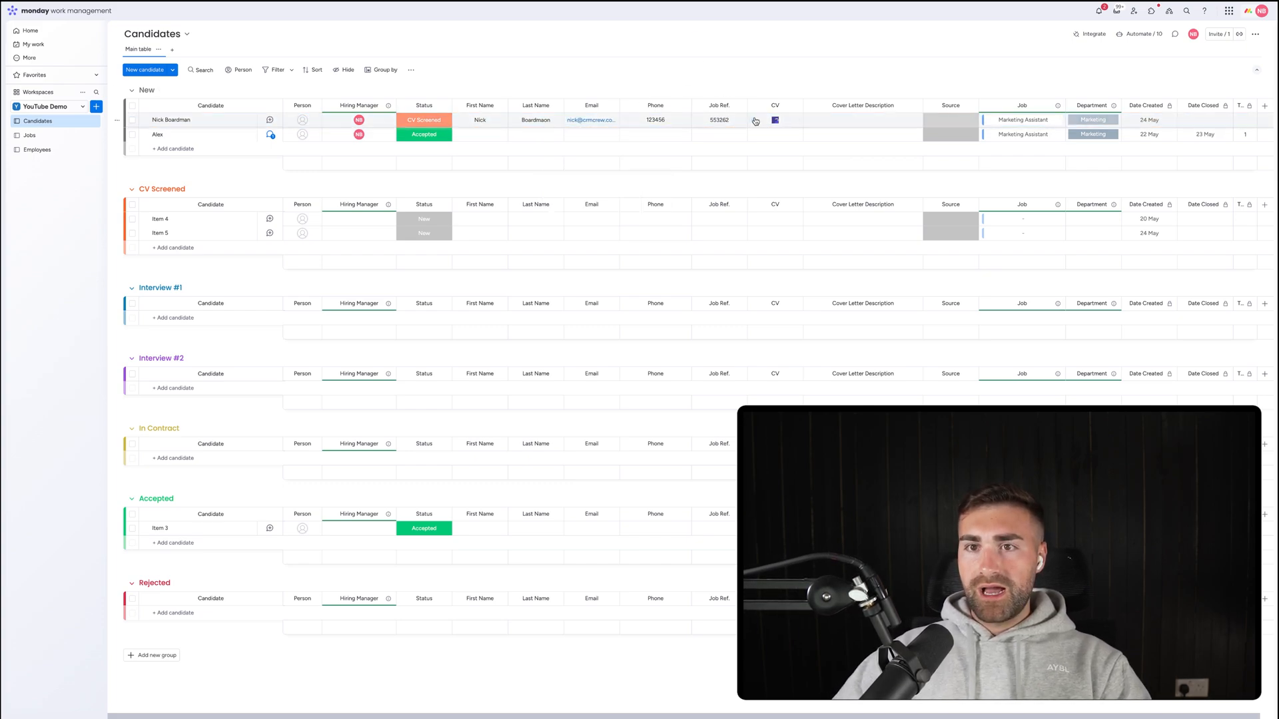
Add the candidate's cover letter description, set Source to LinkedIn, and leave Job Ref unchanged.
left_click(847, 116)
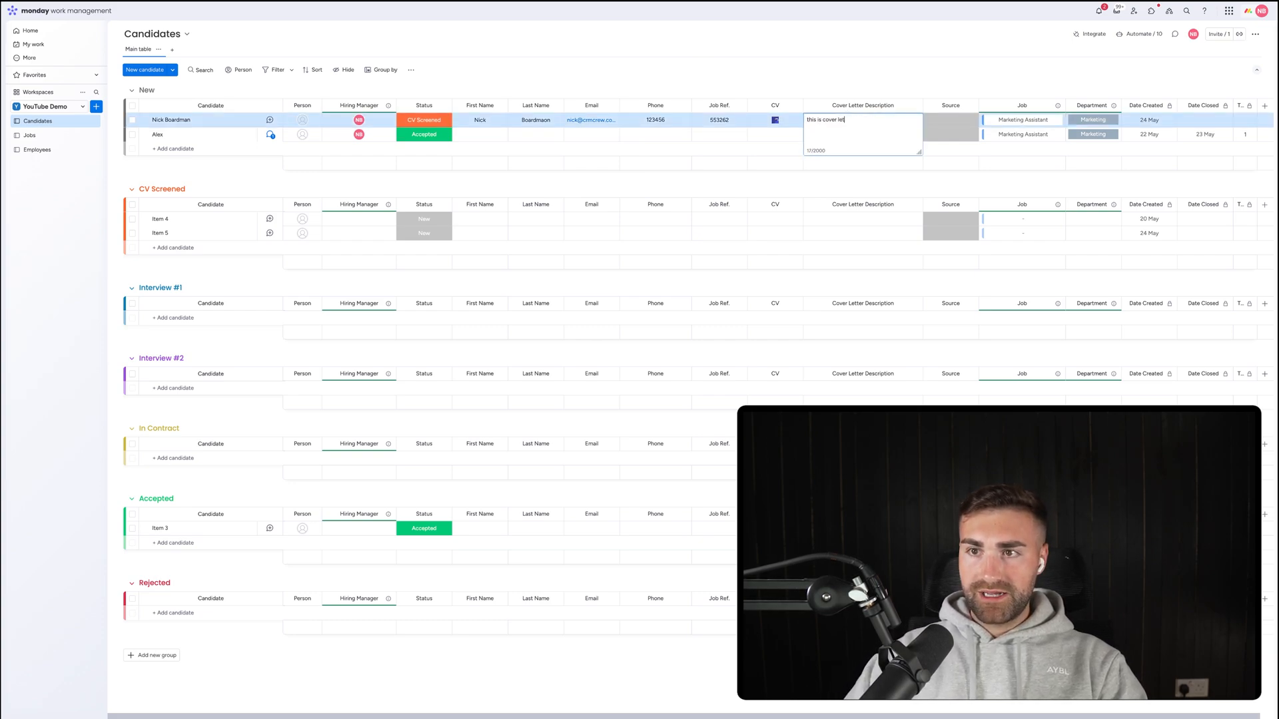
left_click(957, 129)
left_click(954, 122)
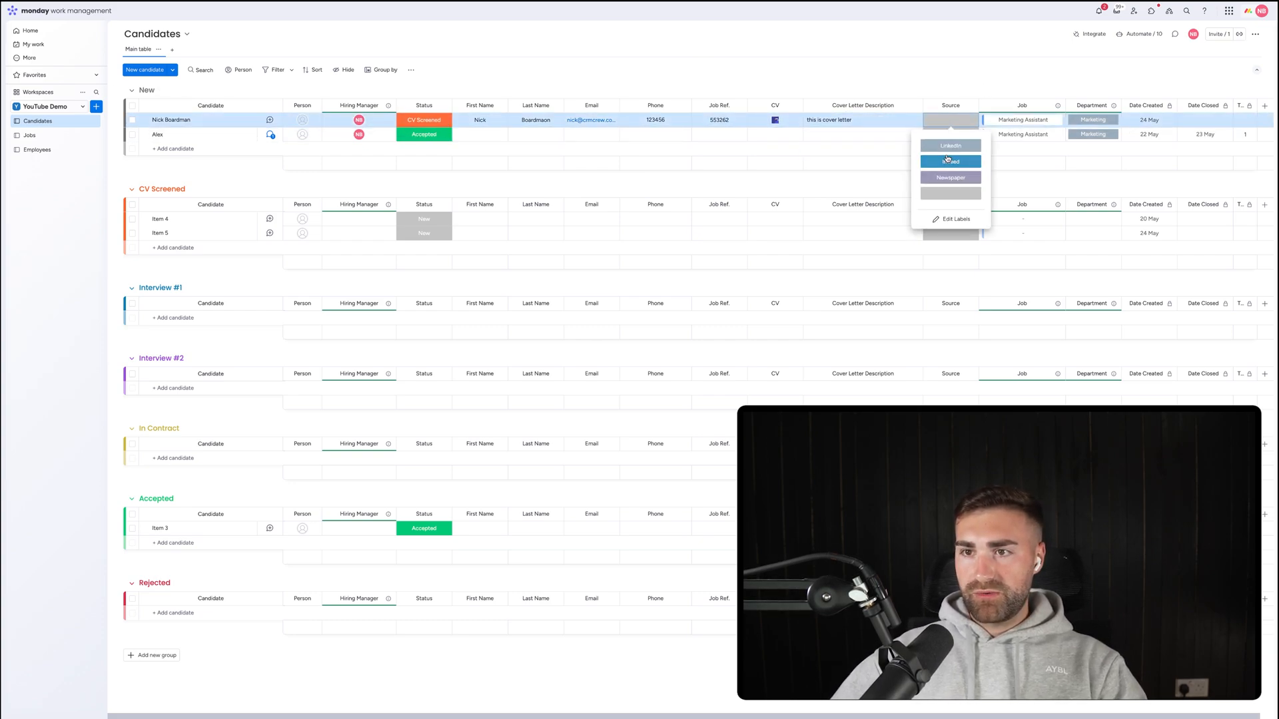
left_click(948, 147)
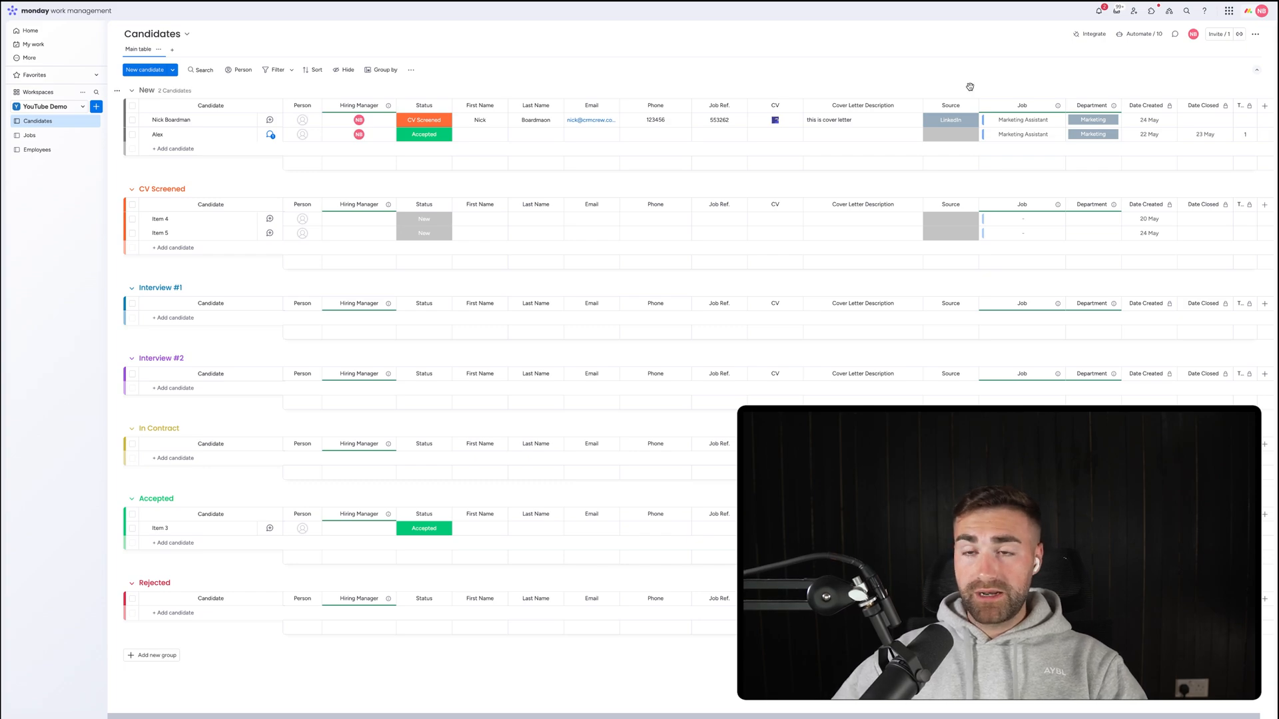
left_click(719, 125)
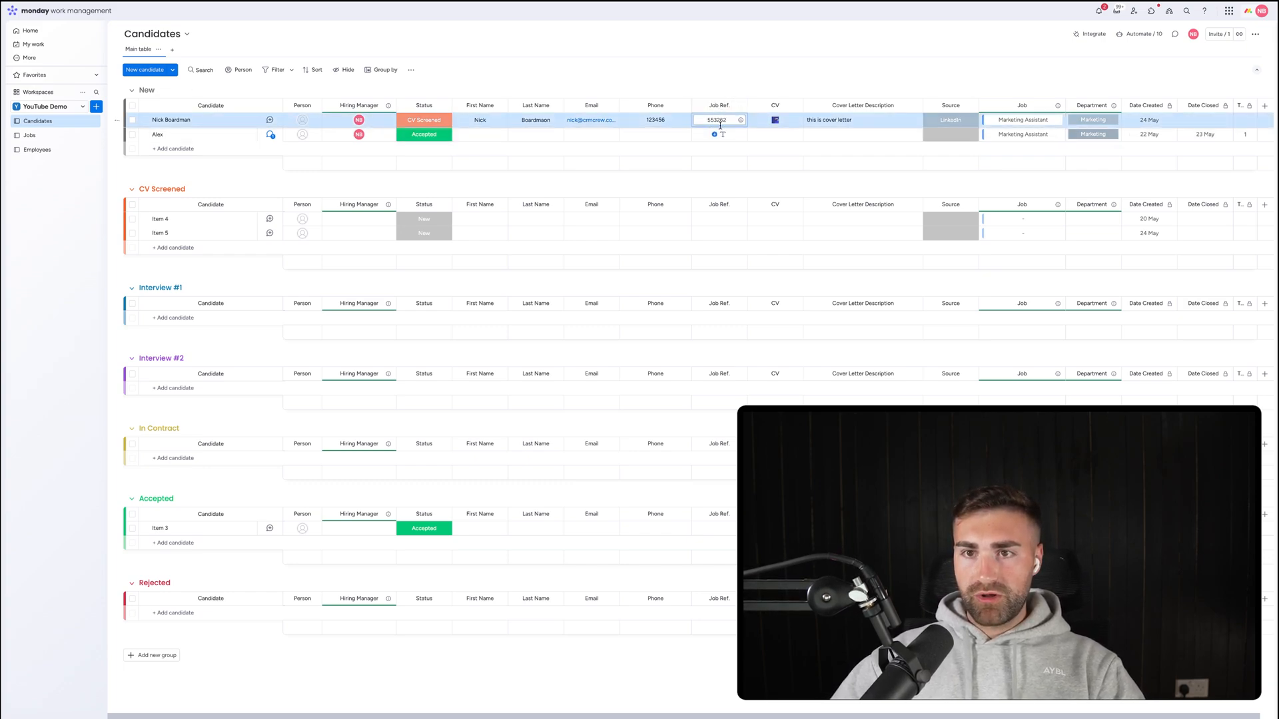
left_click(719, 91)
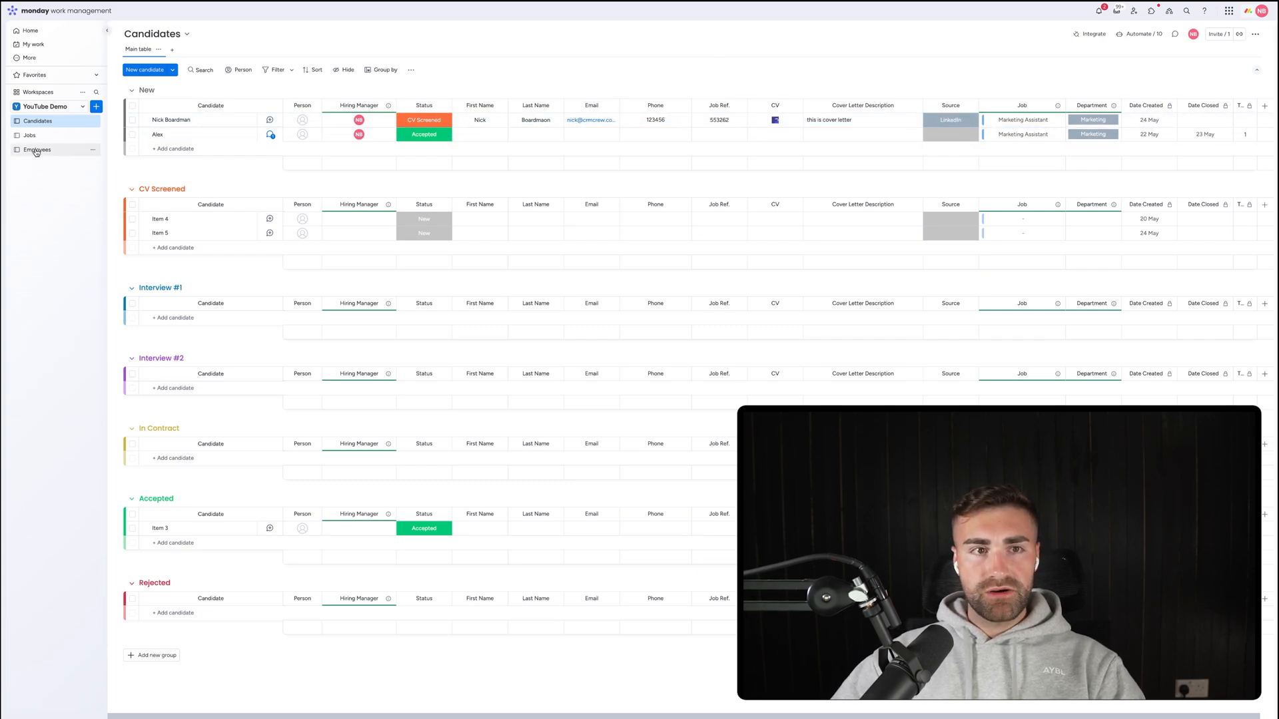
Check the Jobs board, then move the CV-screened candidate to Interview #1 and go to Employees.
left_click(74, 150)
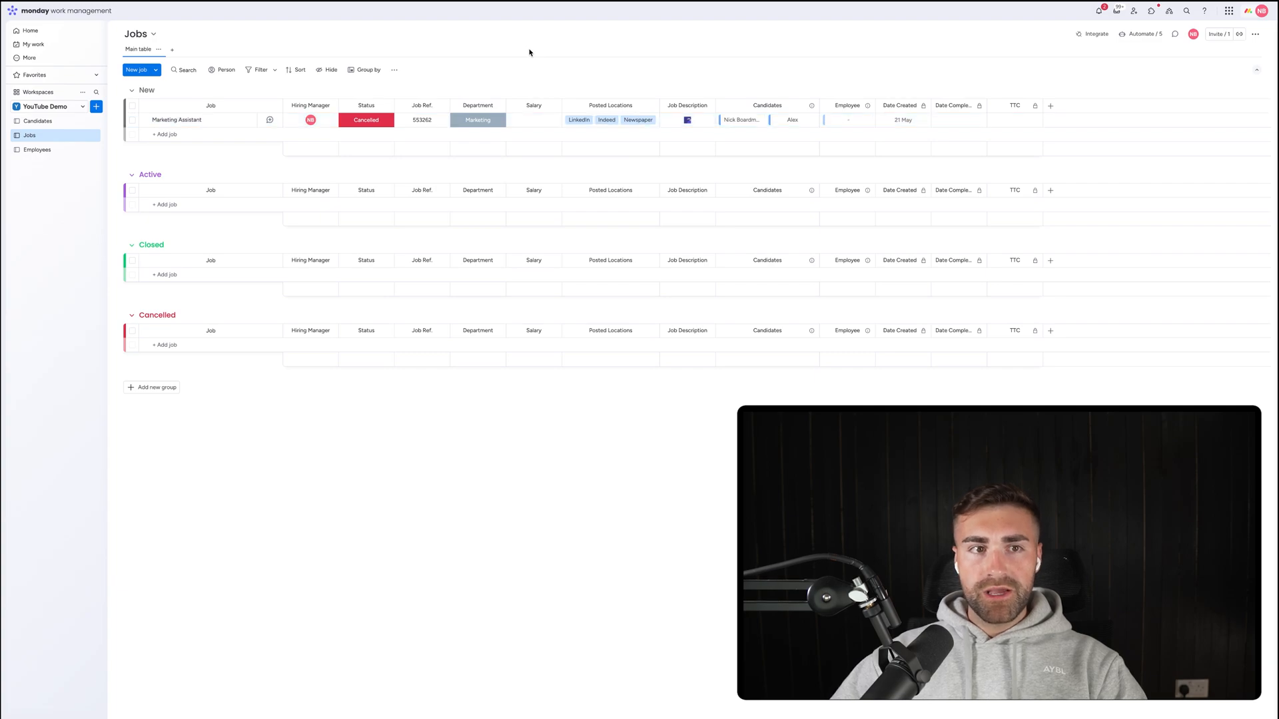
left_click(38, 120)
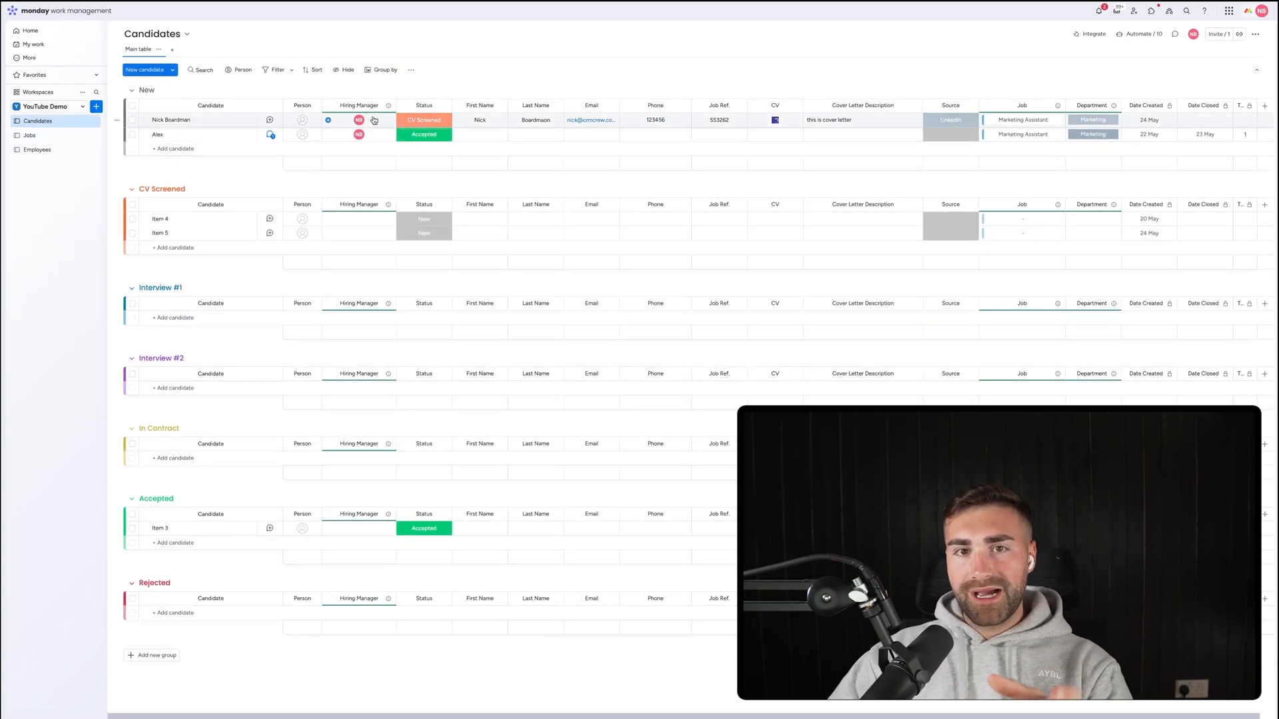
left_click(416, 123)
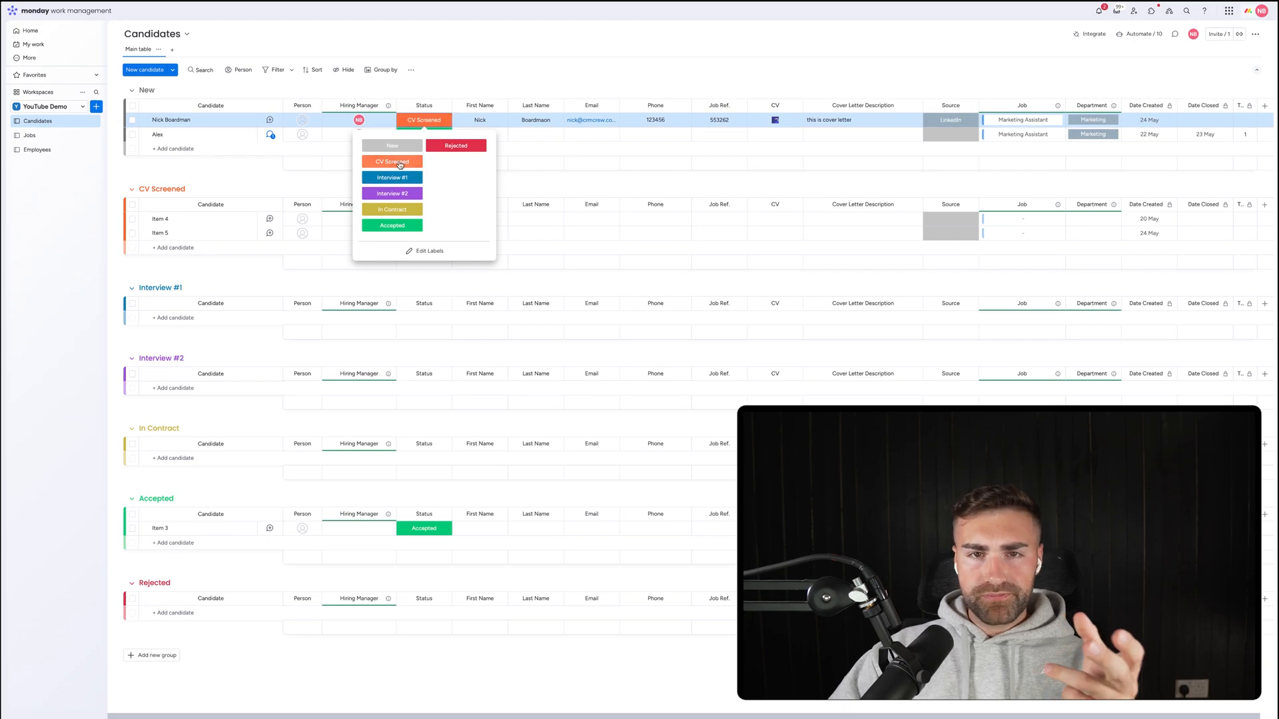
left_click(396, 180)
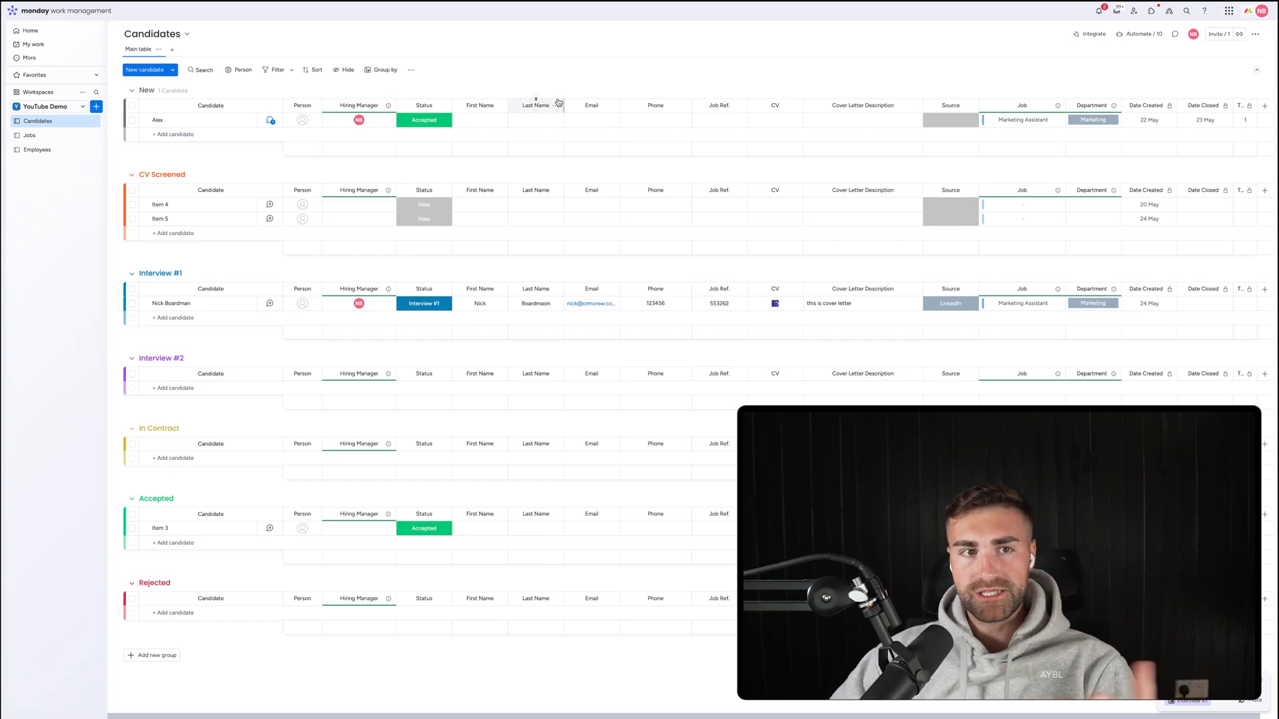
left_click(35, 151)
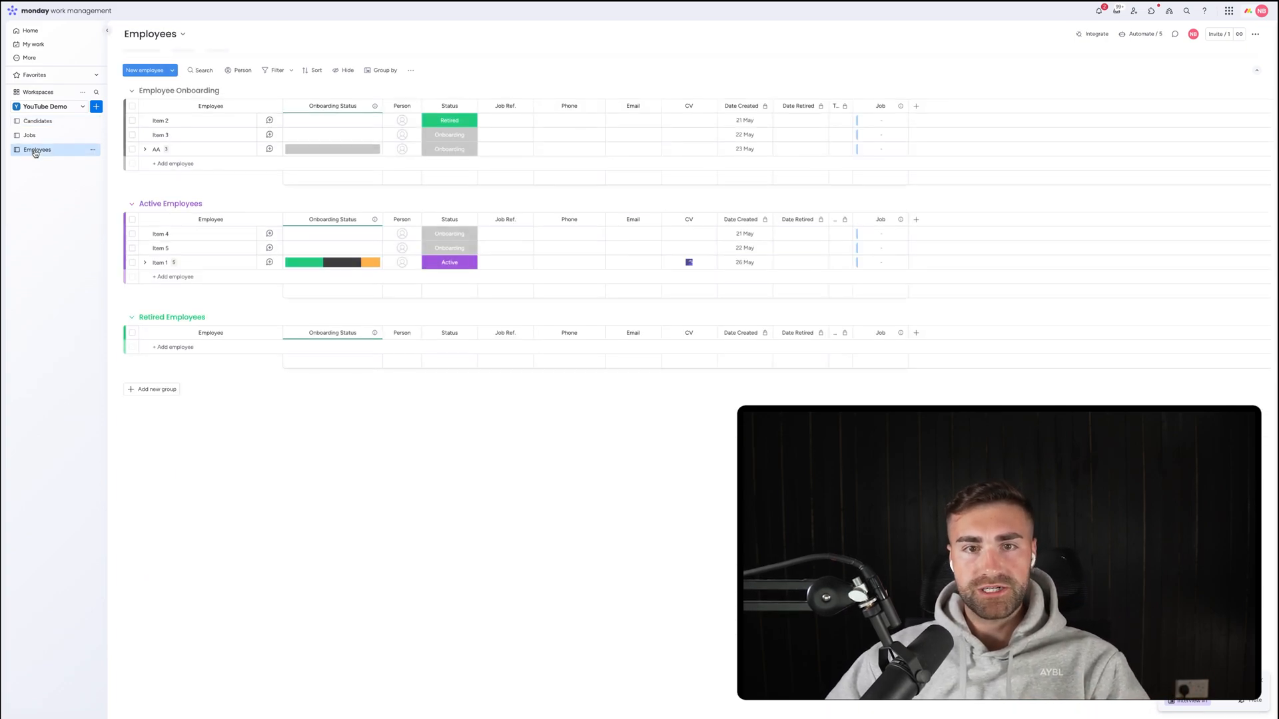
Pick the connect-on-creation automation template found by searching 'where' on Employees.
left_click(1132, 35)
left_click(610, 28)
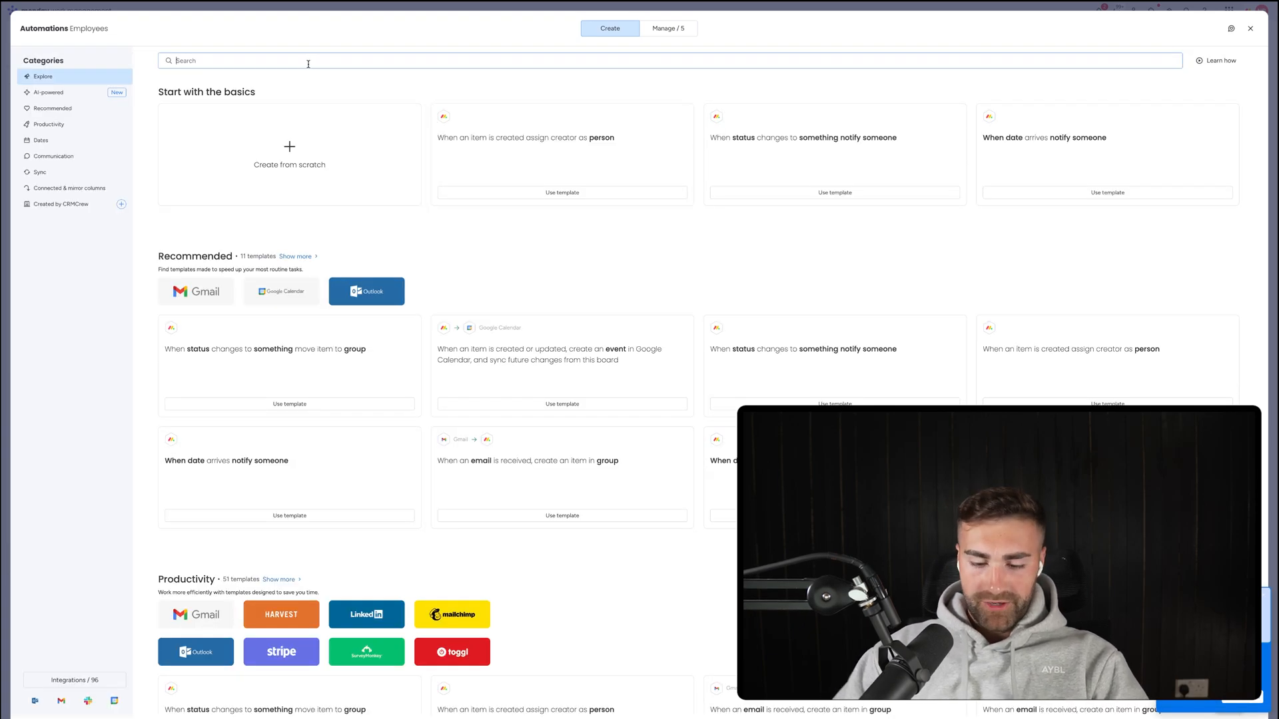
type("where")
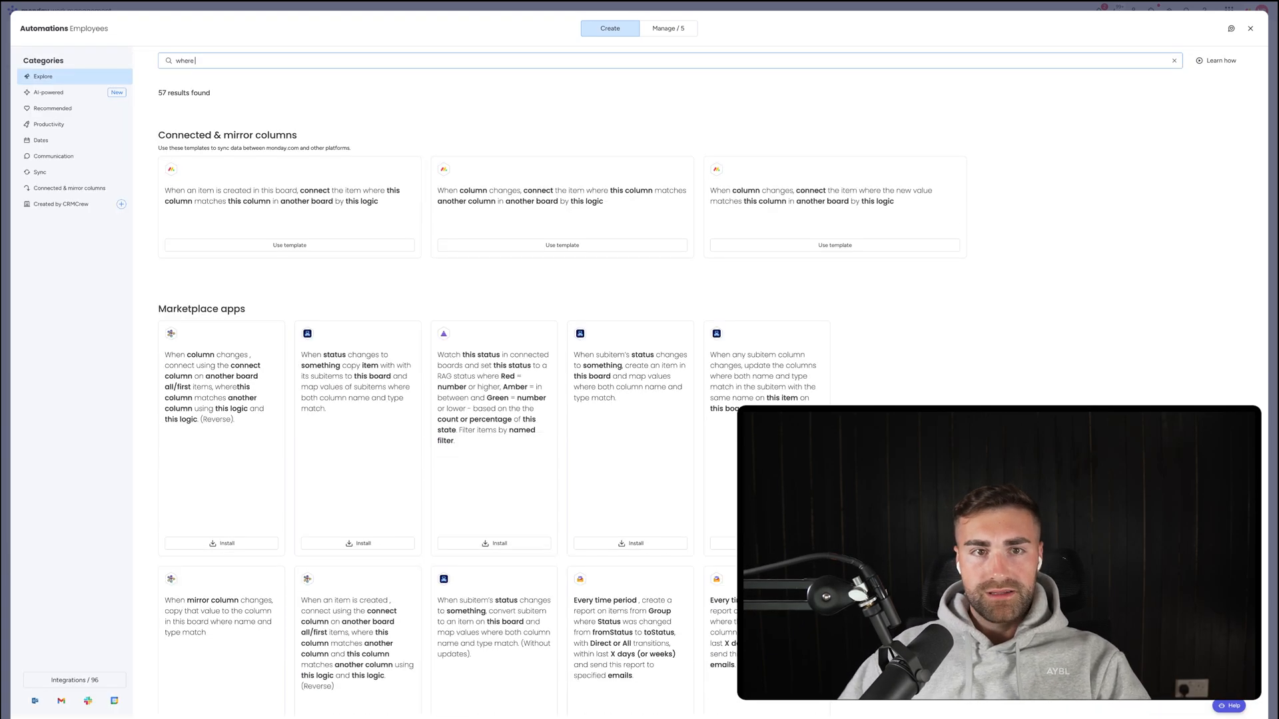
left_click(297, 164)
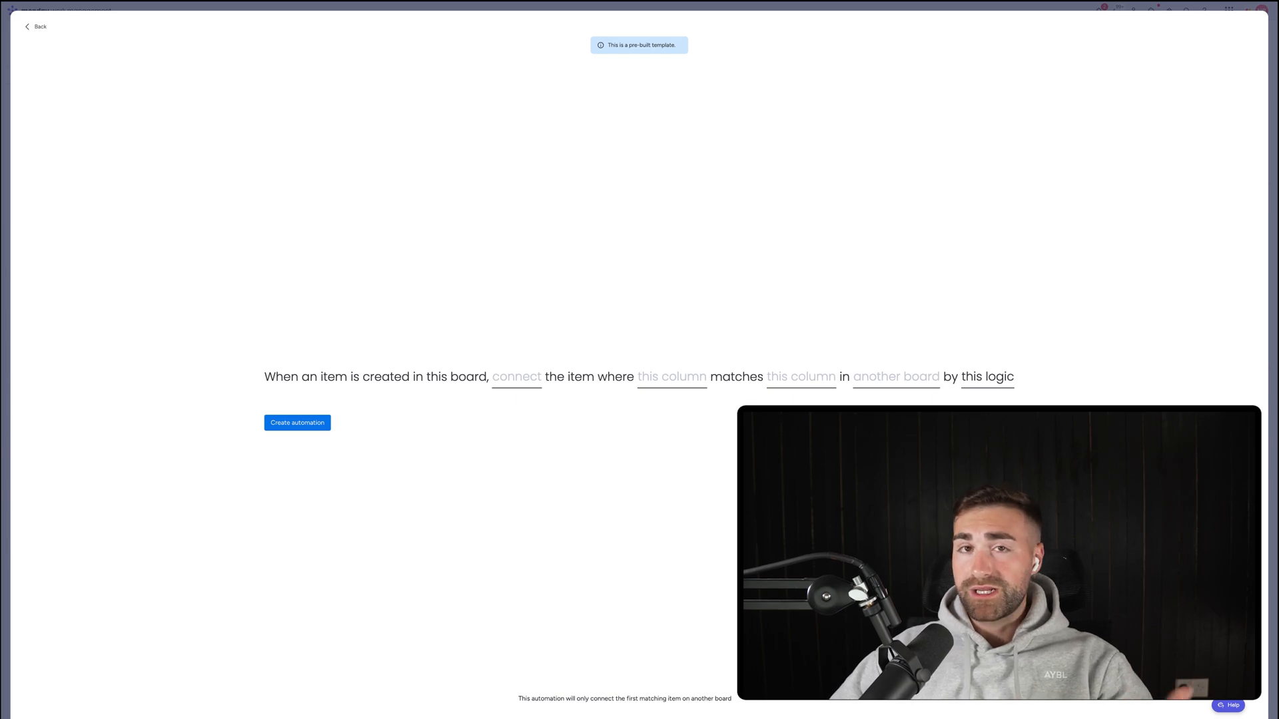
Connect new employees to the Jobs item by matching Job Ref. on both boards, and create it.
left_click(887, 378)
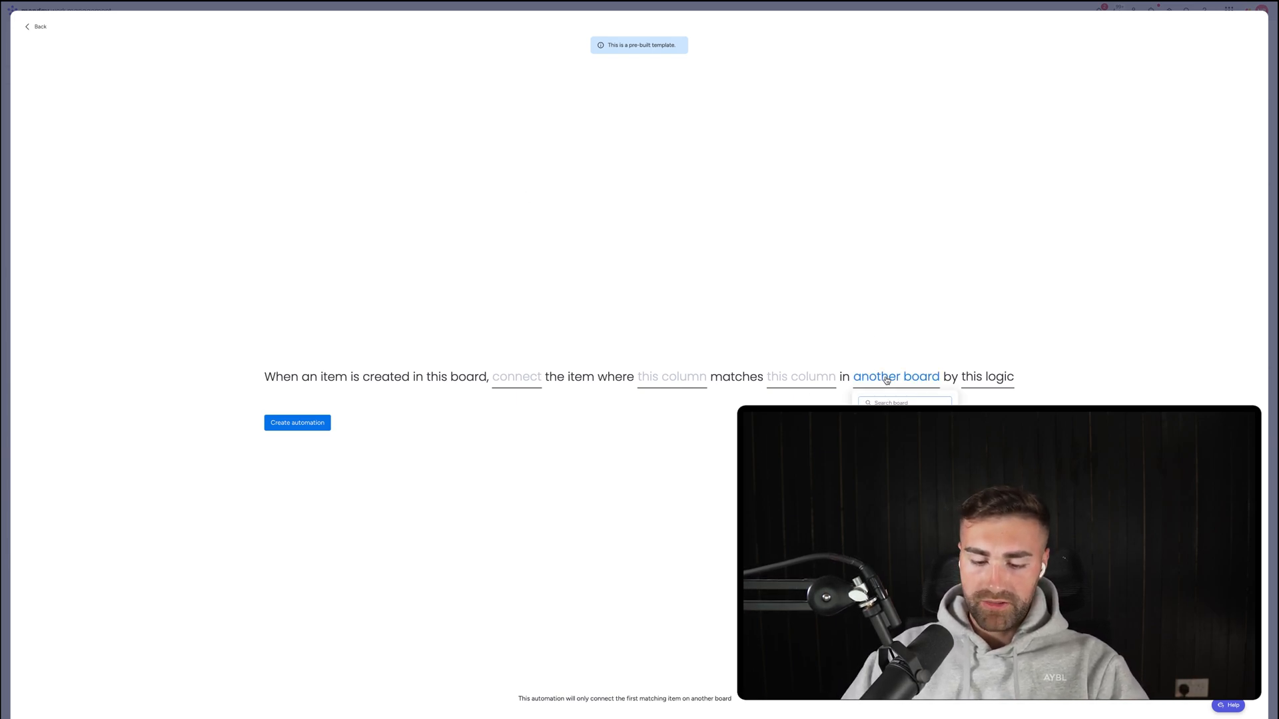
type("i")
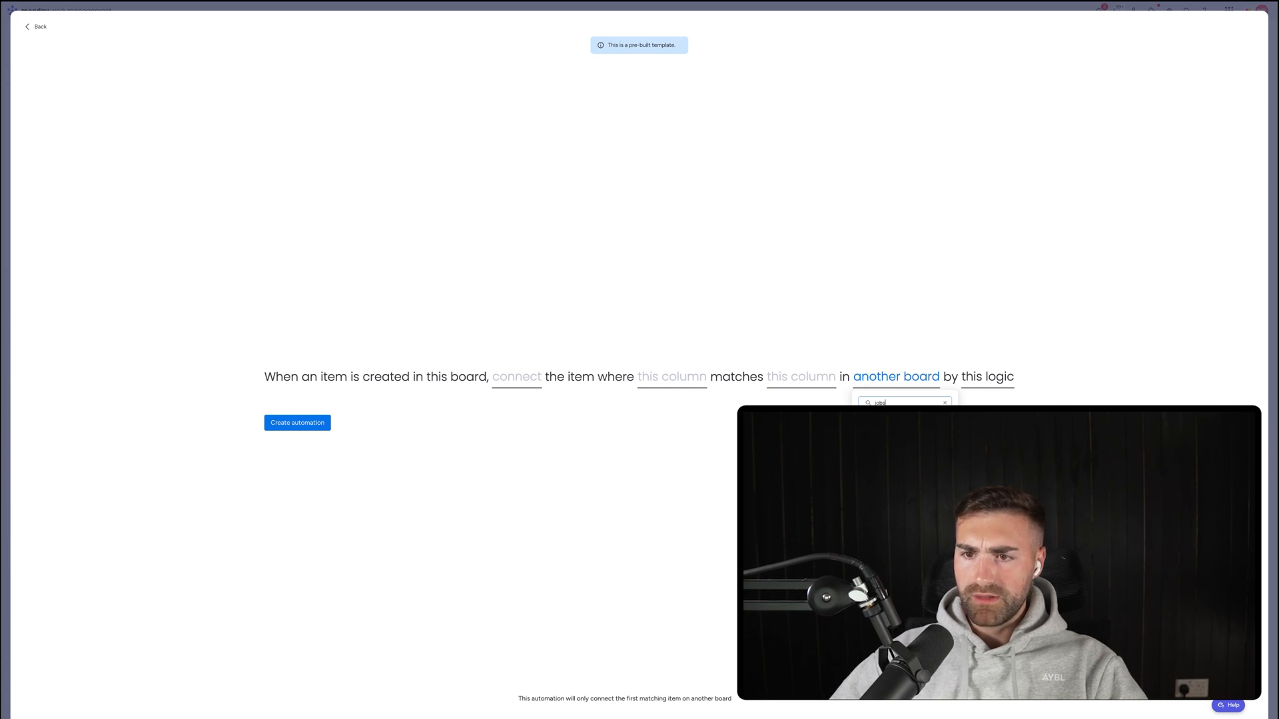
key("Return")
left_click(828, 378)
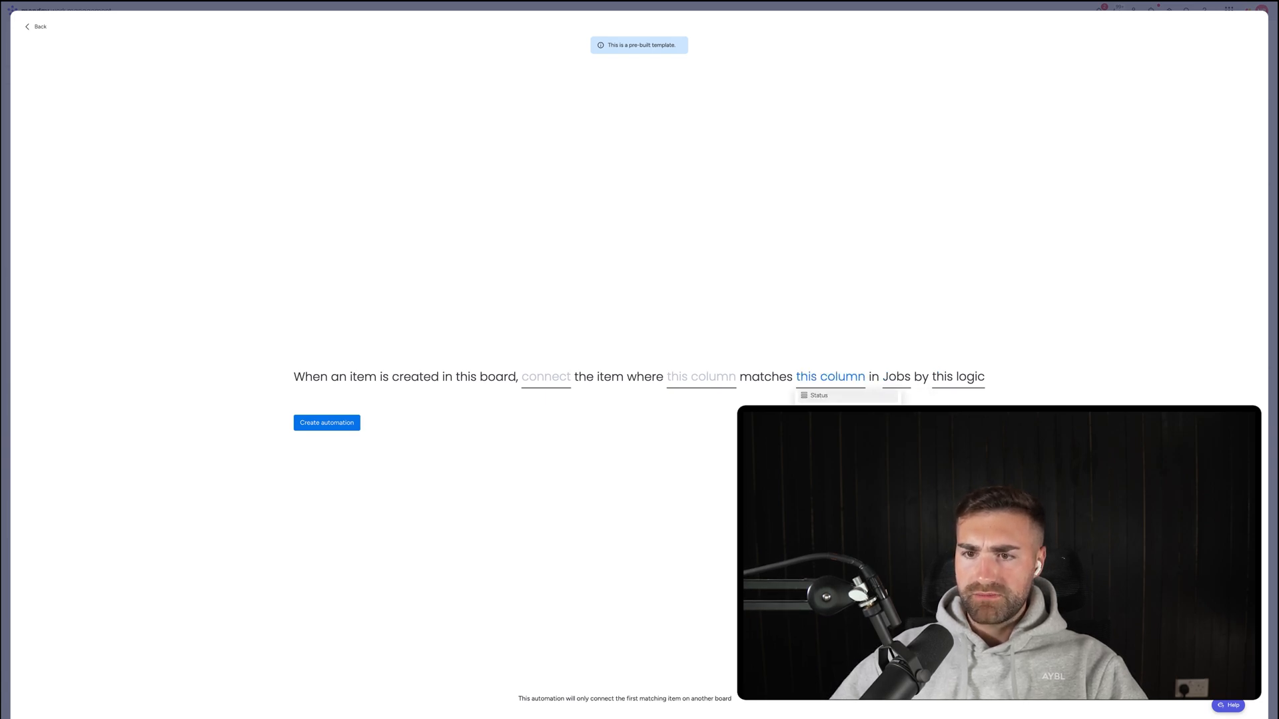
left_click(833, 459)
left_click(727, 379)
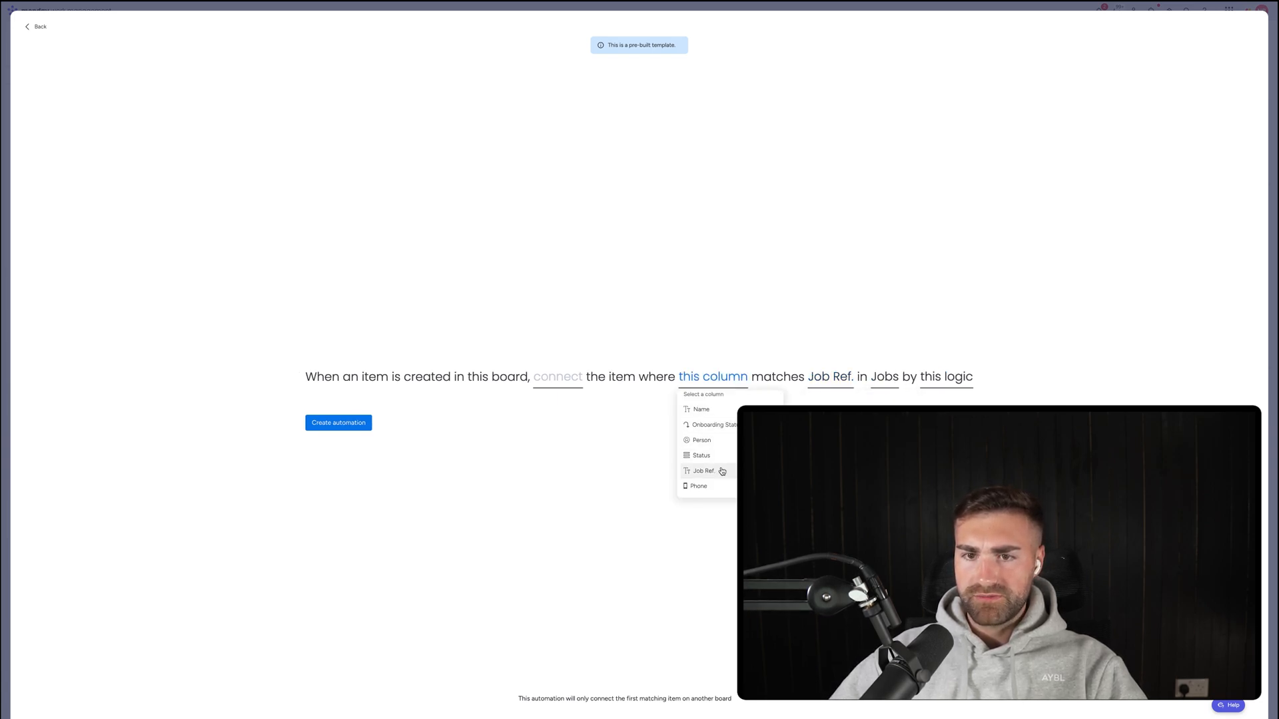
left_click(723, 469)
left_click(570, 382)
left_click(573, 417)
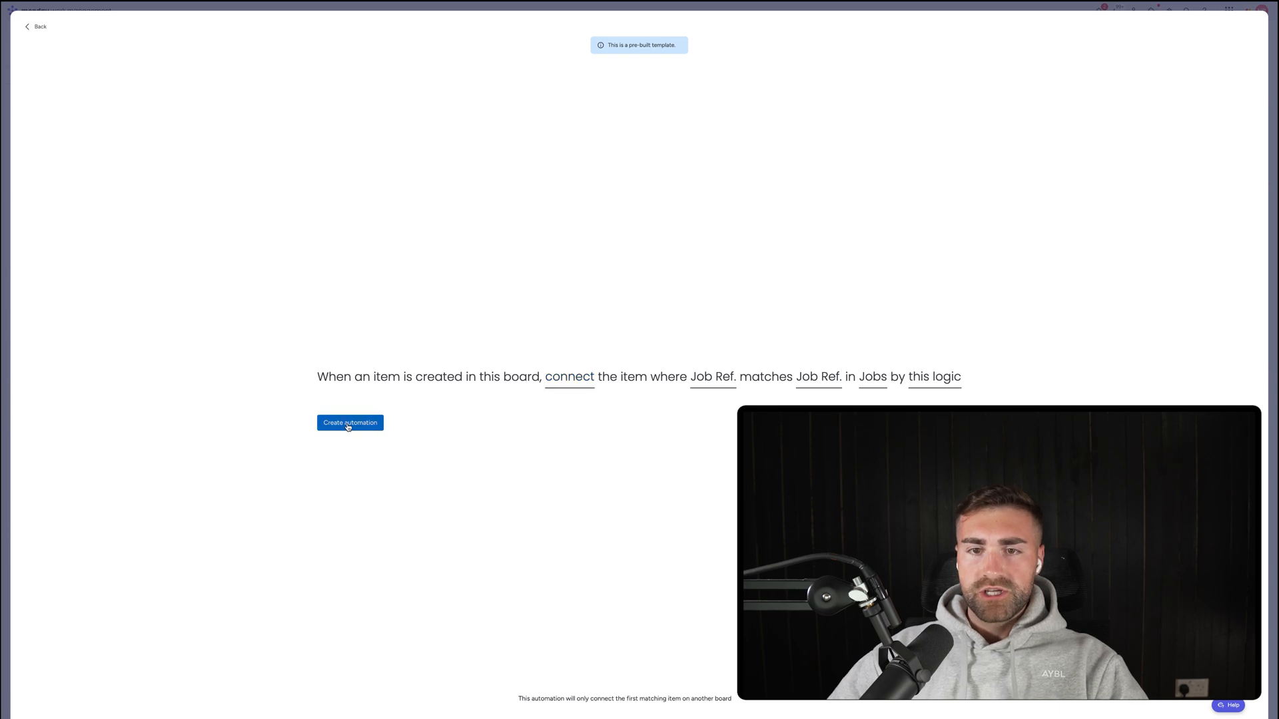
left_click(349, 422)
left_click(1248, 28)
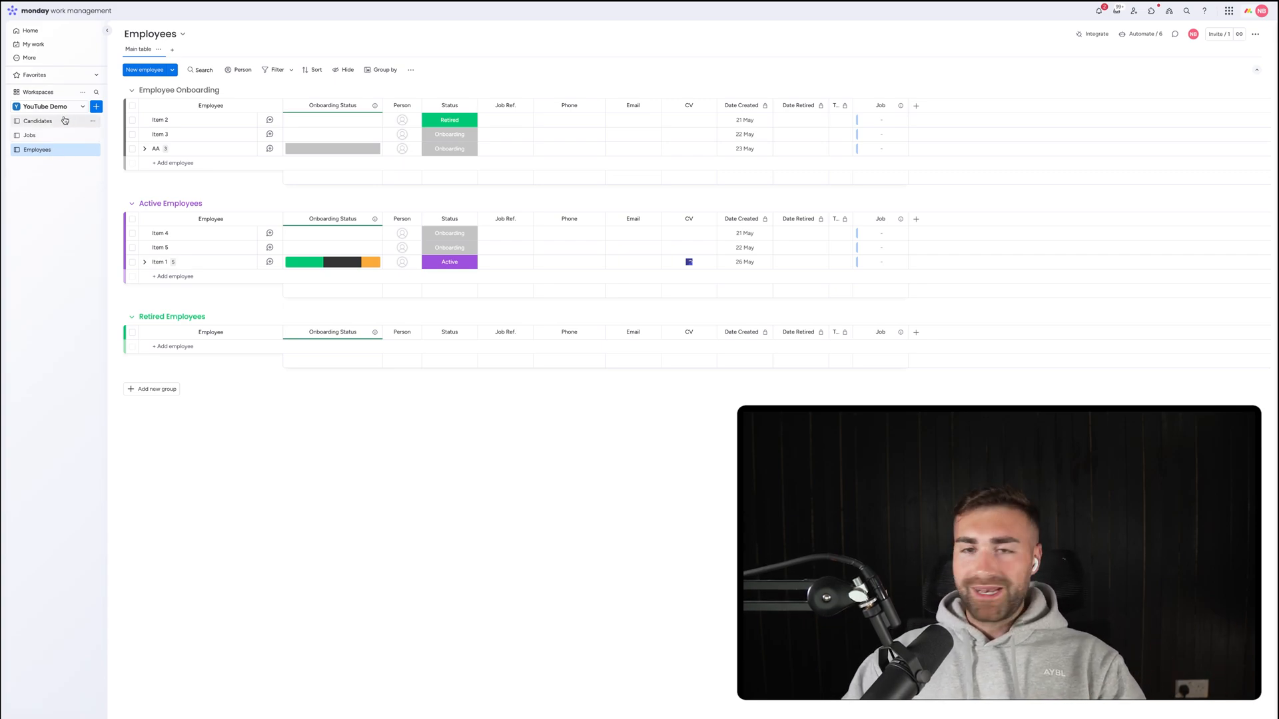
Set the Interview #1 candidate's Status to Accepted and view the new row on Employees.
left_click(65, 121)
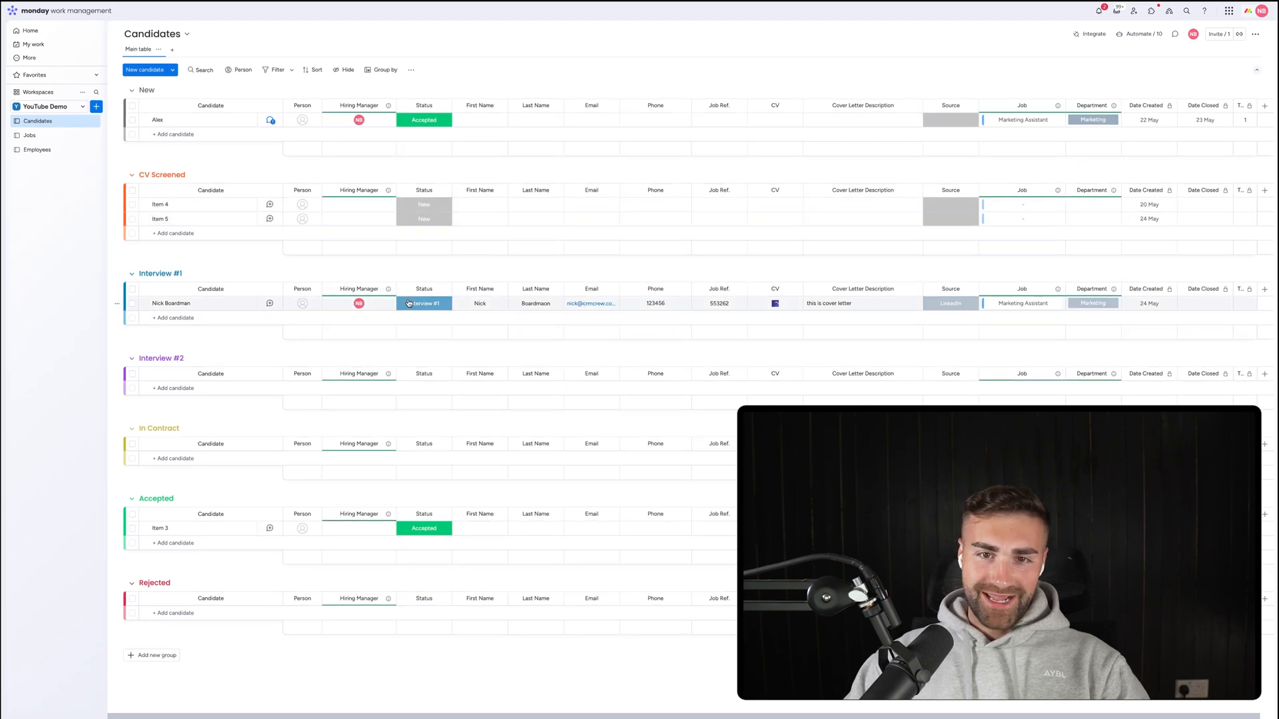
left_click(424, 304)
left_click(400, 409)
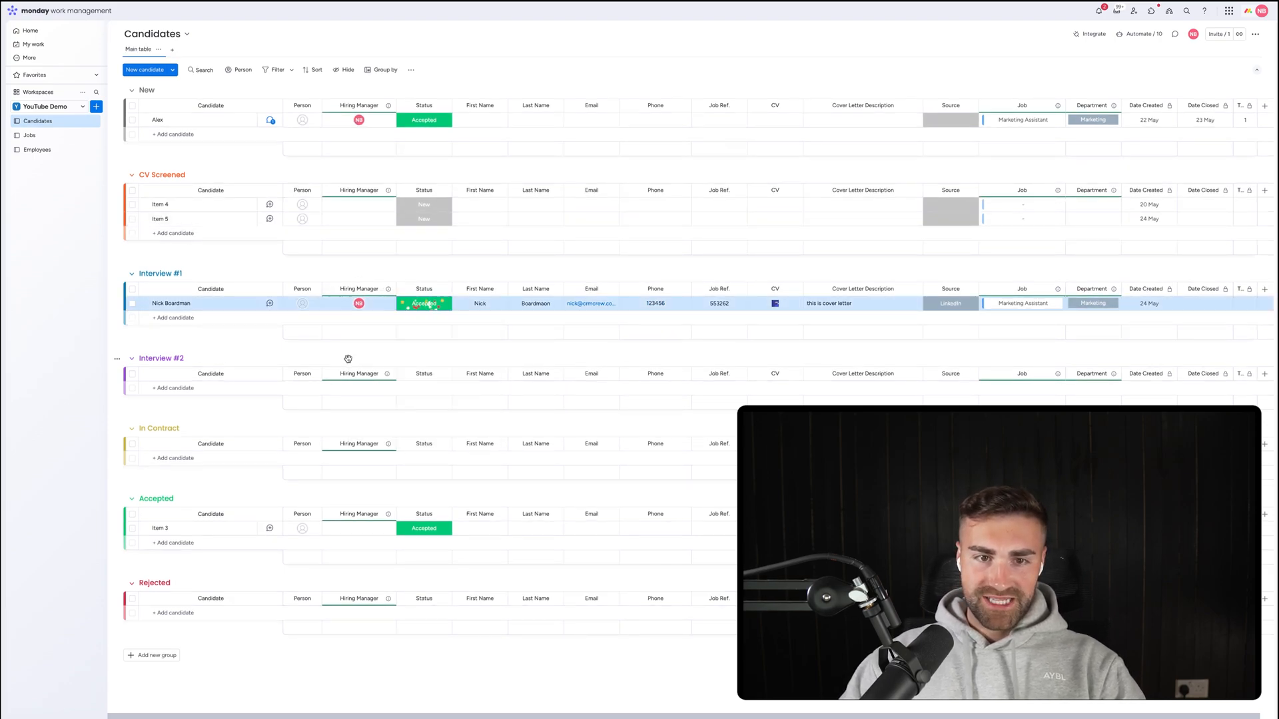
left_click(37, 149)
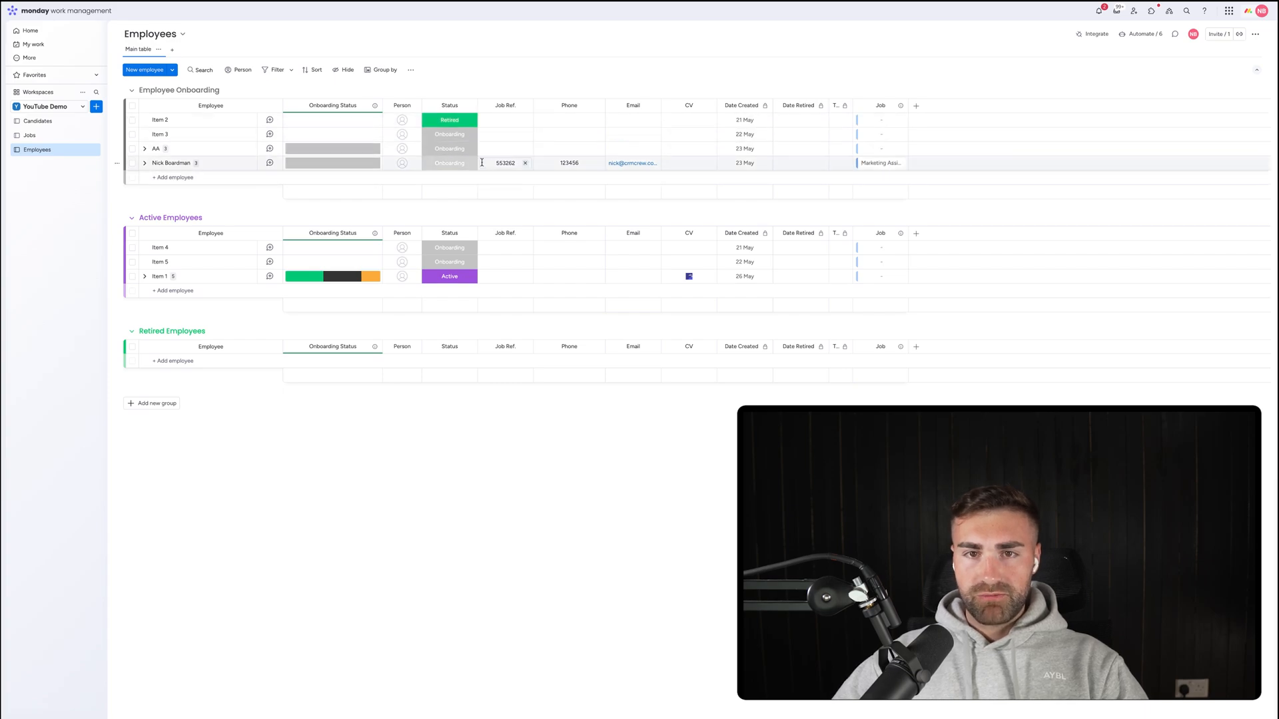
Peek at the new employee's subitems, set the Marketing Assistant job to Closed, and widen the Employee column.
left_click(144, 163)
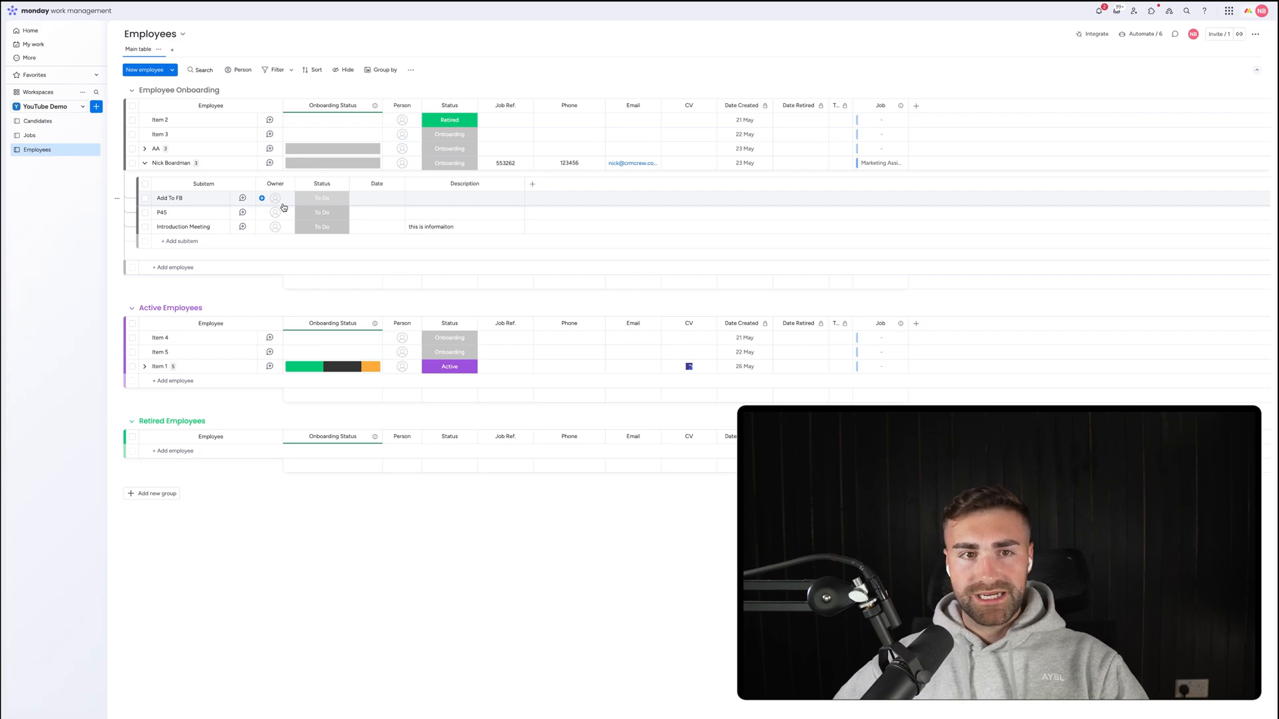
left_click(144, 163)
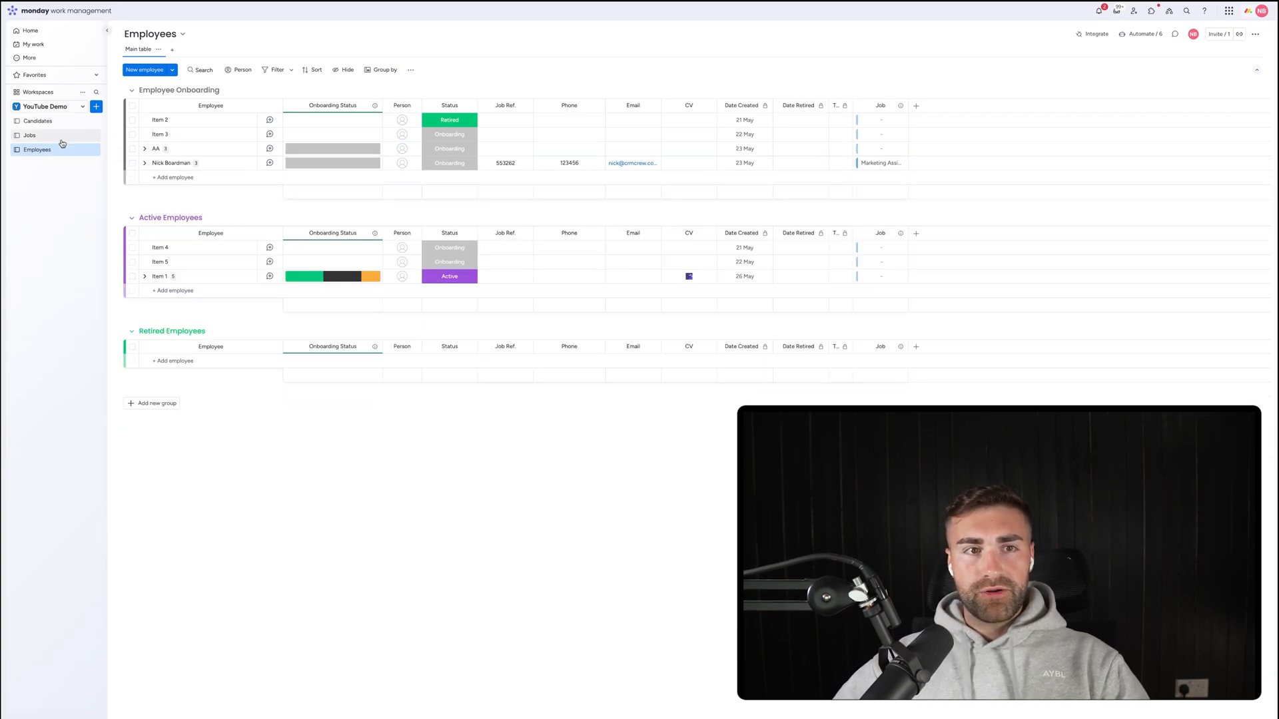
left_click(30, 135)
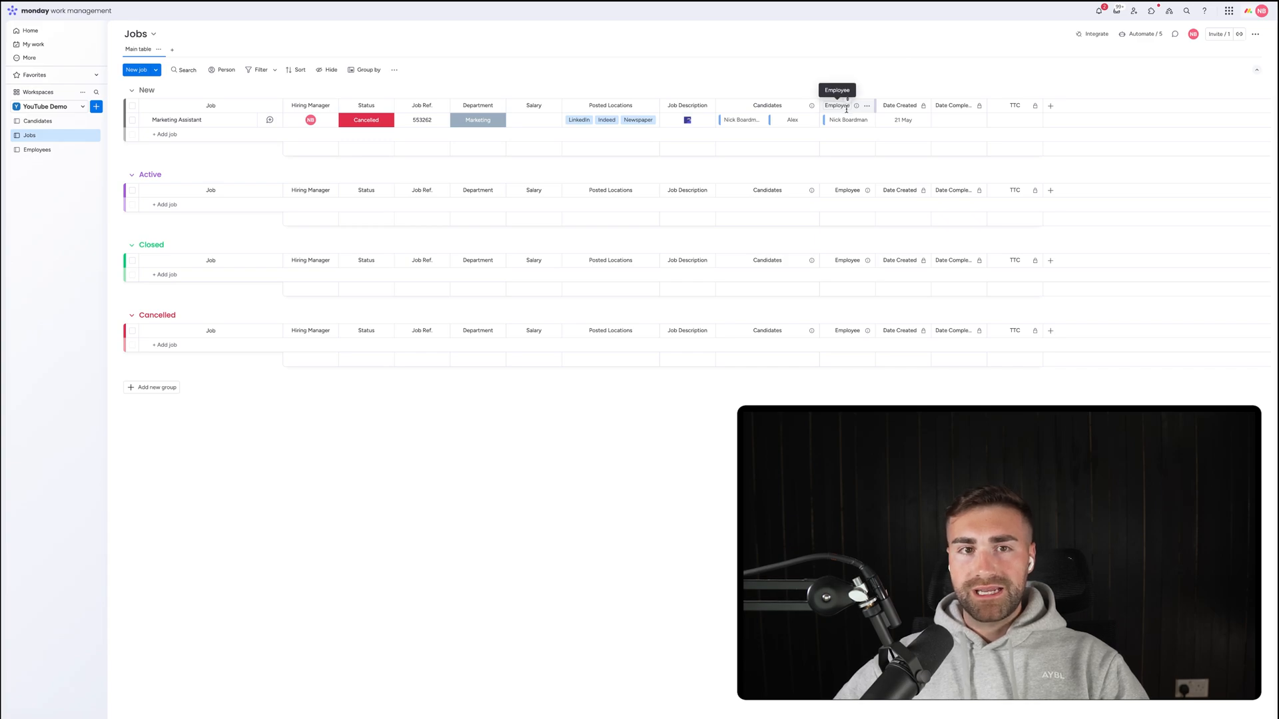
left_click(367, 121)
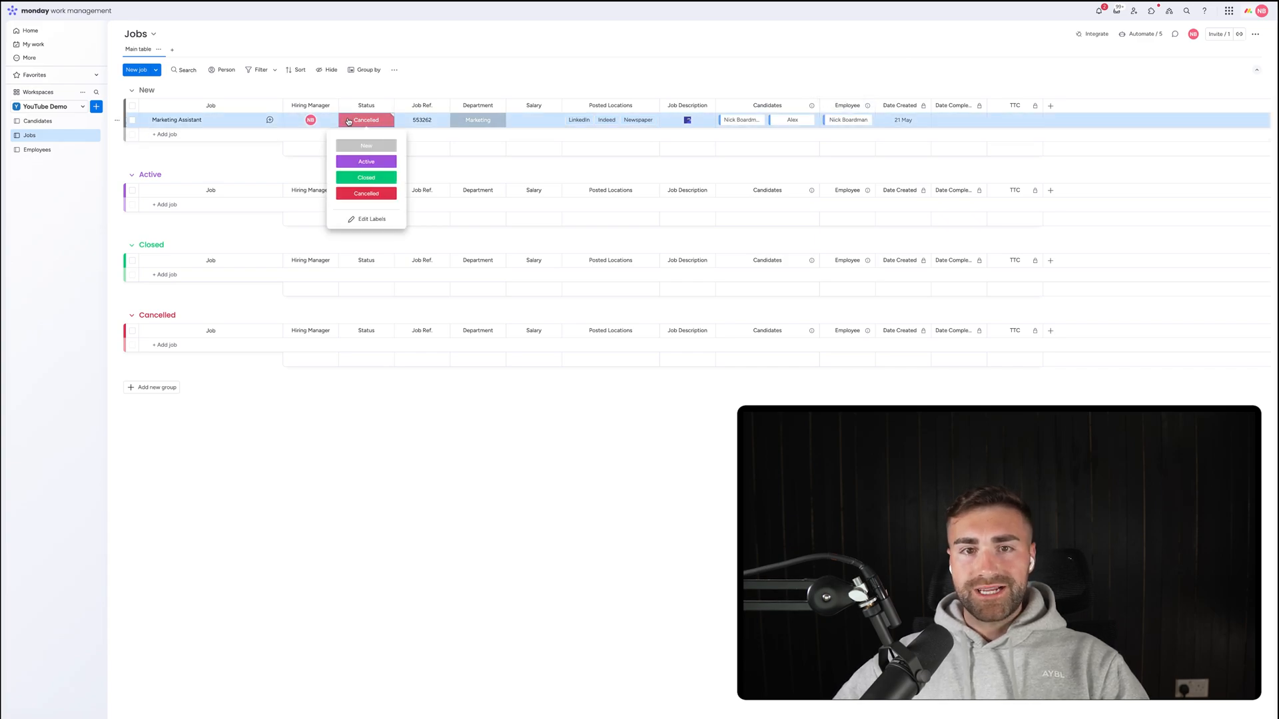
left_click(367, 177)
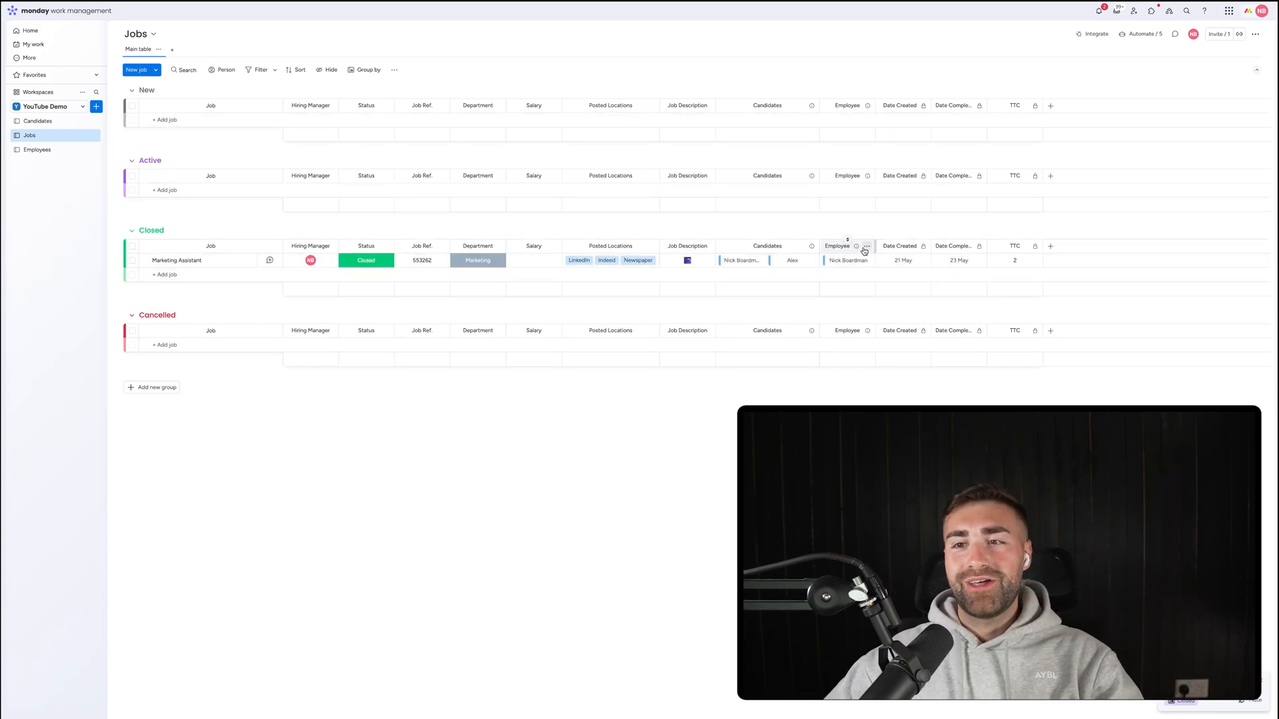
left_click_drag(875, 247, 897, 247)
Restrict editing of the Jobs board's Employee column.
left_click(889, 246)
mouse_move(933, 251)
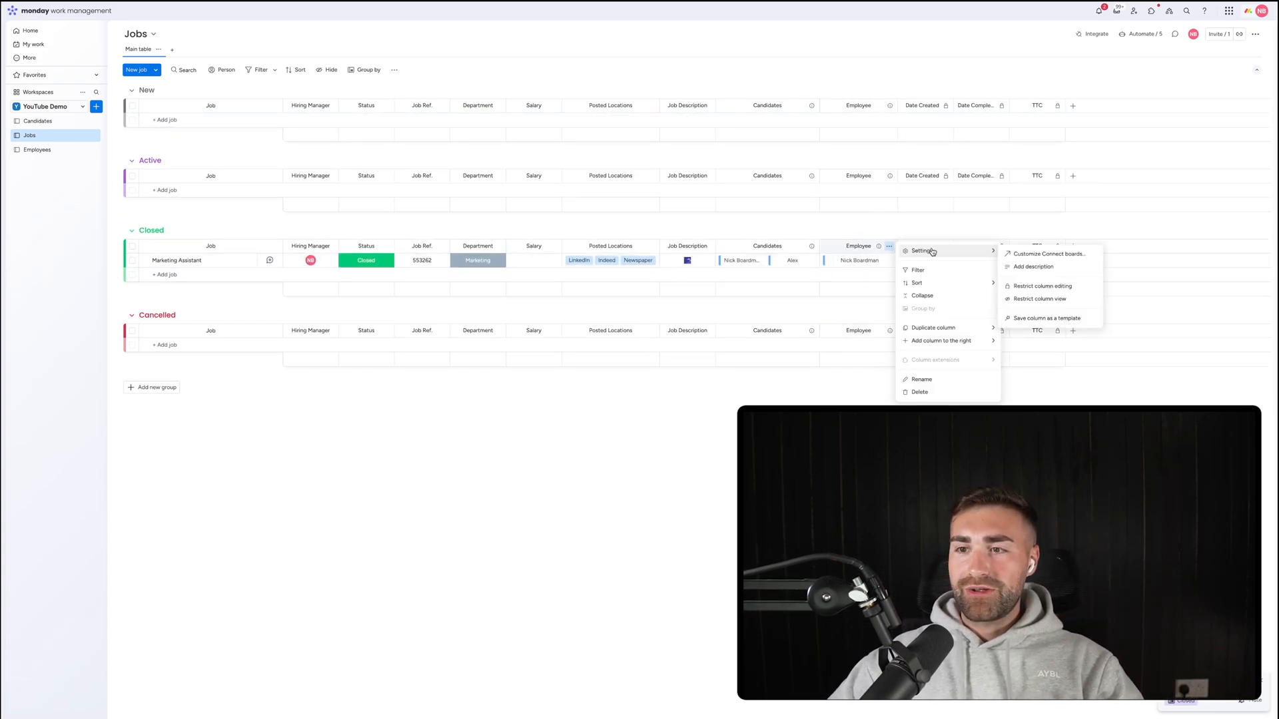
left_click(1043, 285)
left_click(862, 49)
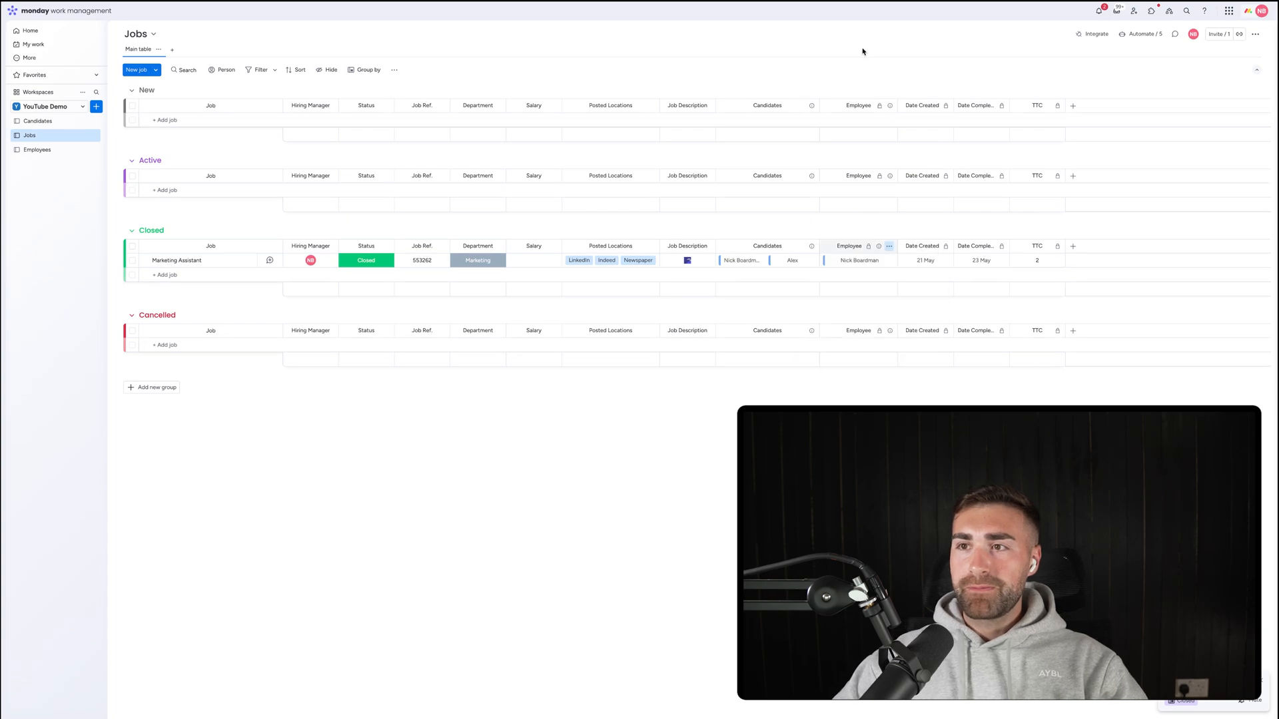
Start a custom Jobs automation triggered when the Employee column changes.
left_click(1151, 34)
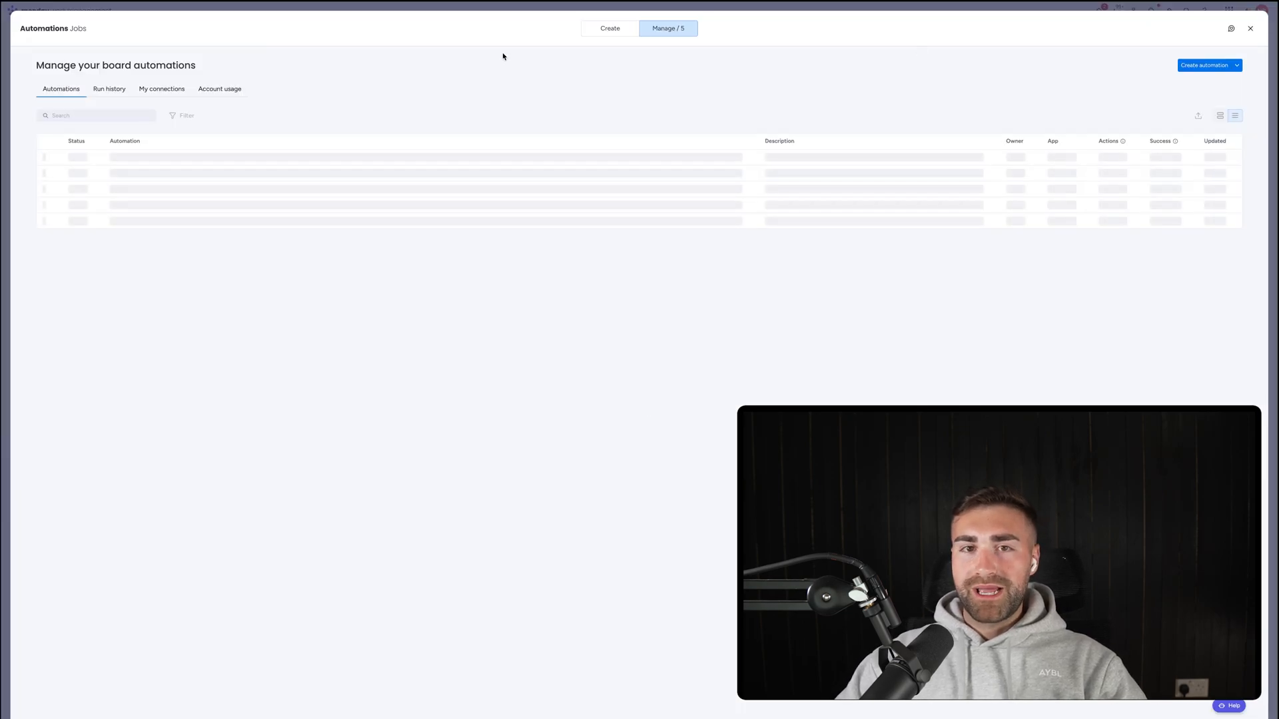
left_click(1207, 64)
left_click(308, 84)
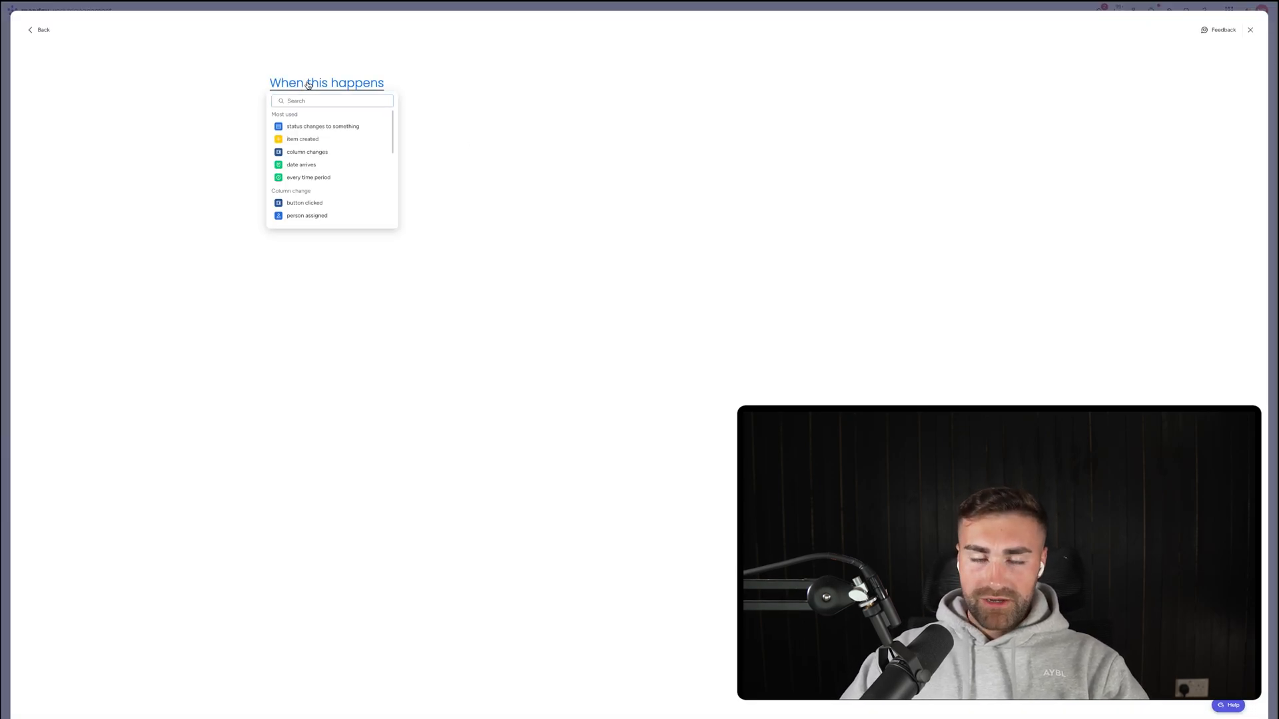
left_click(307, 126)
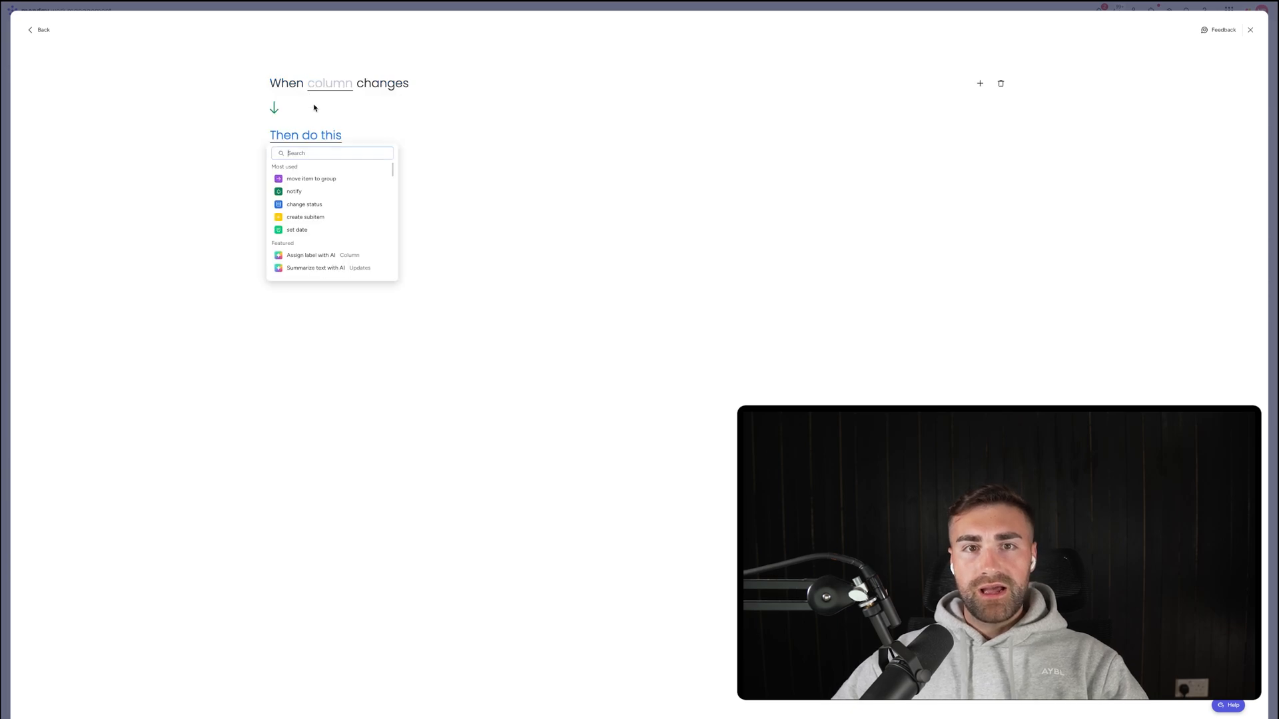
left_click(329, 84)
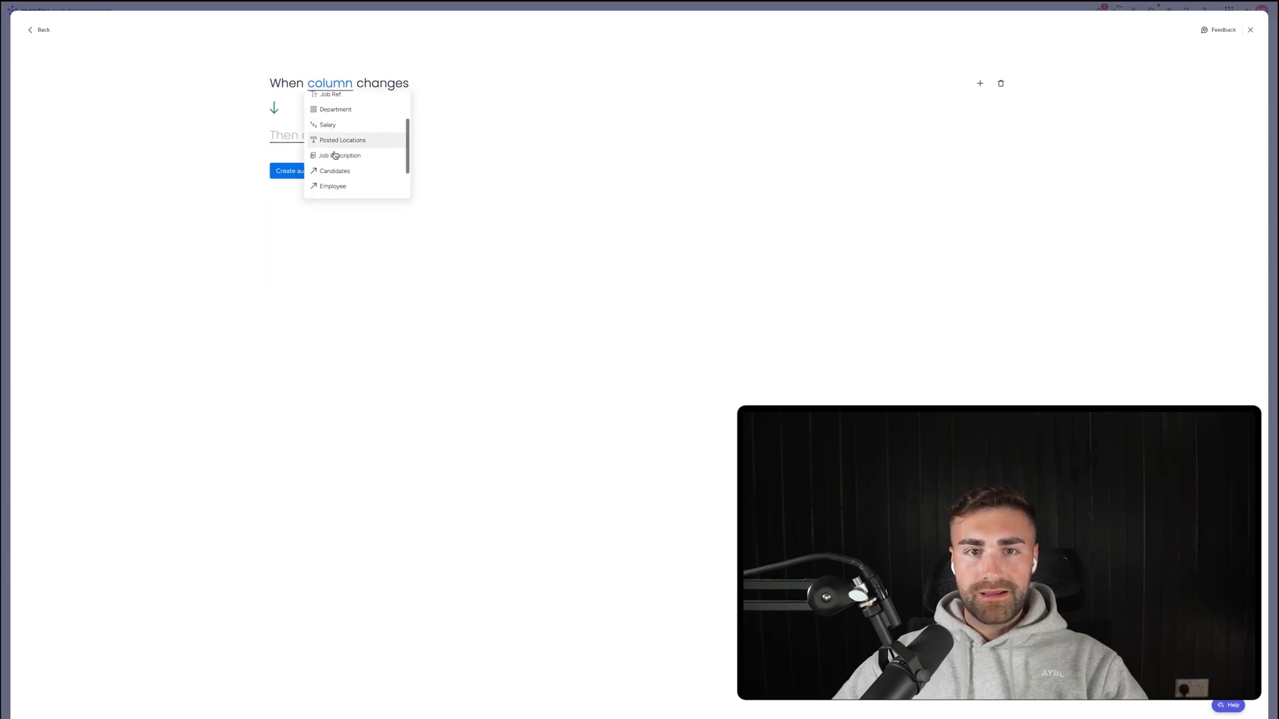
left_click(333, 192)
Make the automation set the Status column to New, create it, and close the automations manager.
left_click(310, 140)
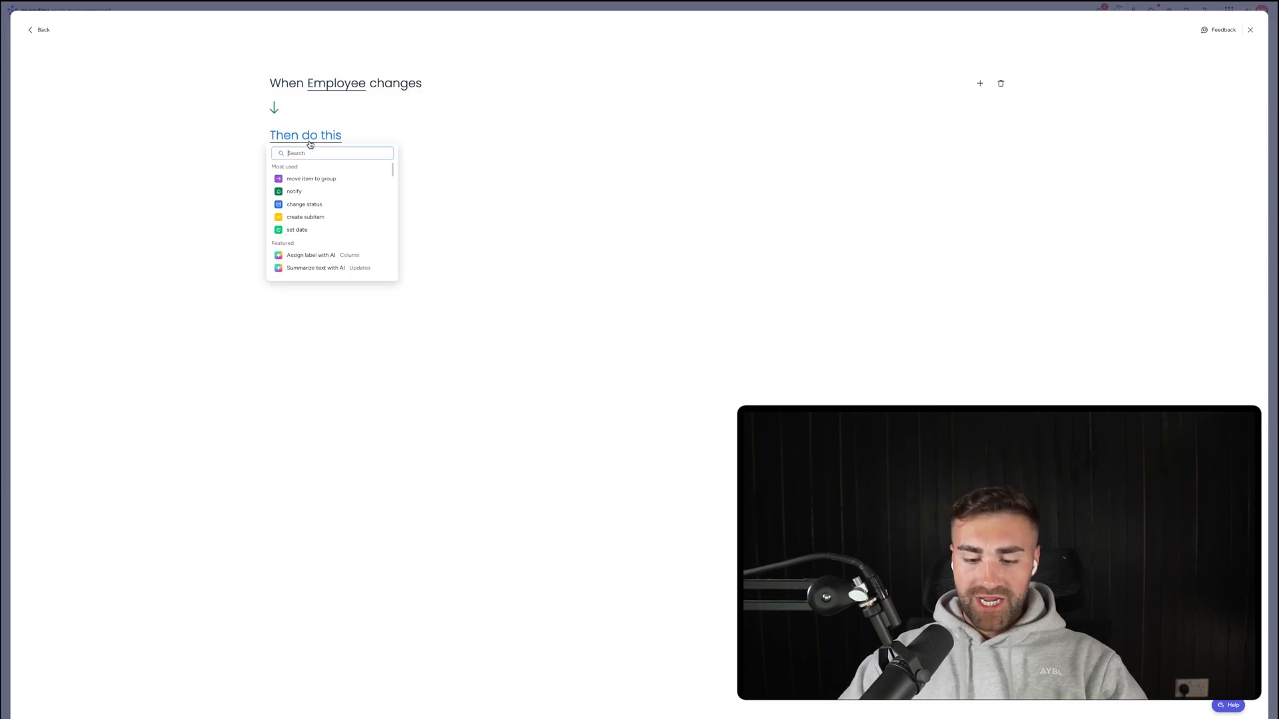
left_click(331, 175)
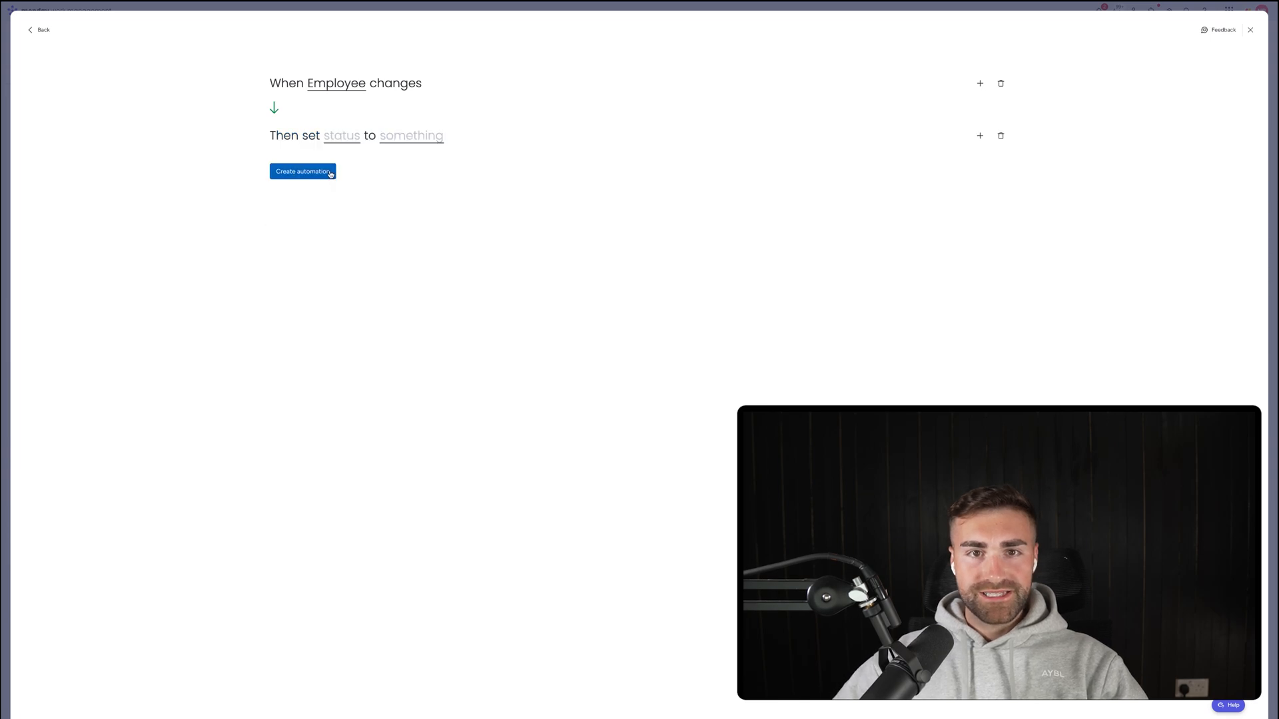
left_click(344, 136)
left_click(345, 167)
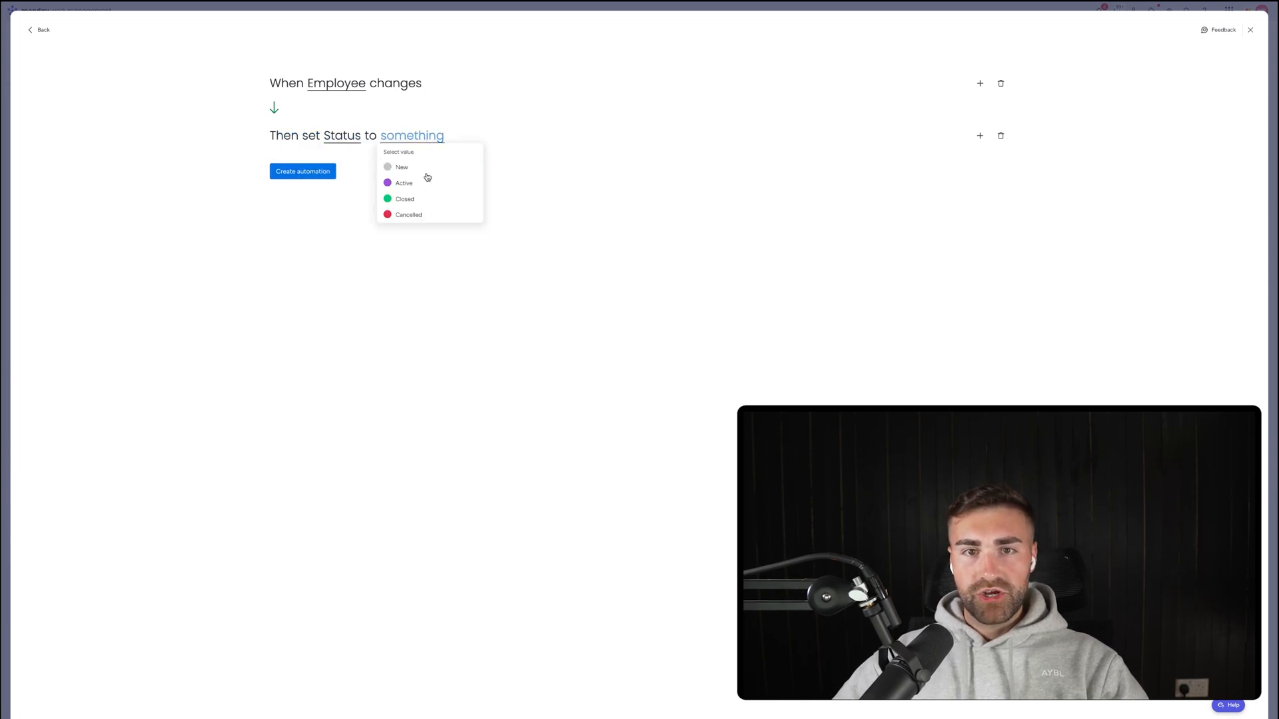
left_click(422, 211)
left_click(293, 173)
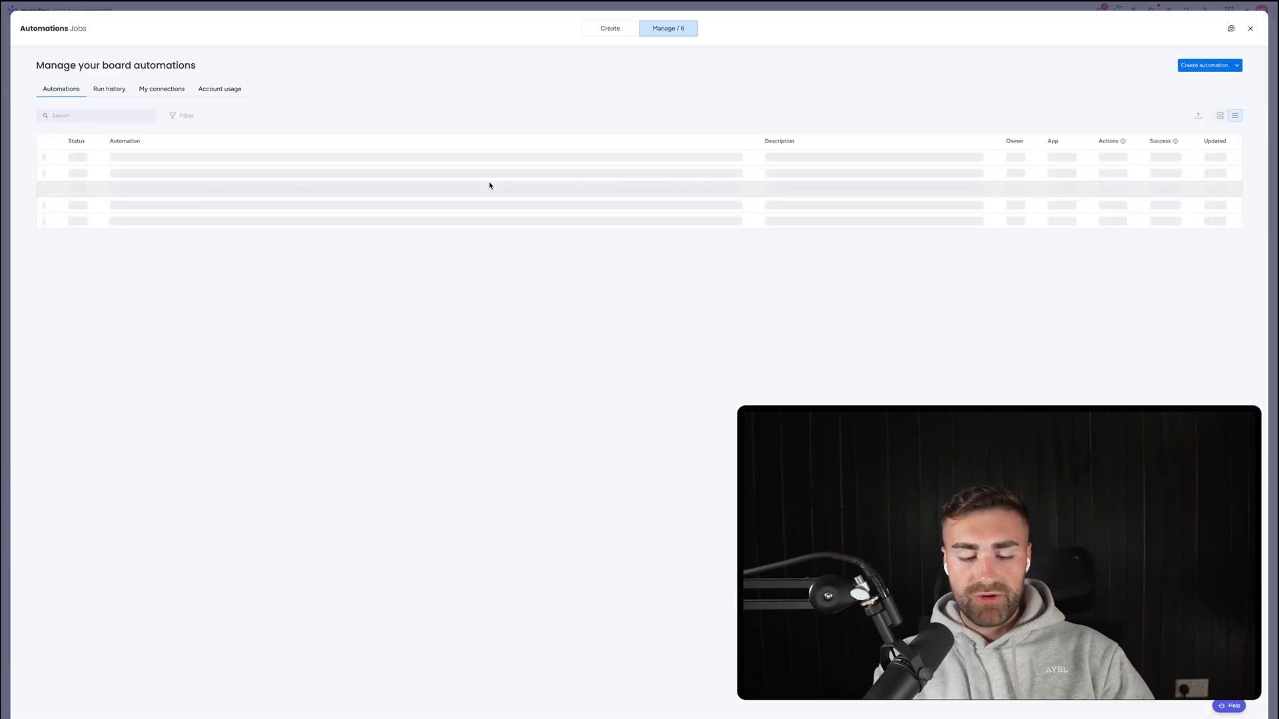
key("Escape")
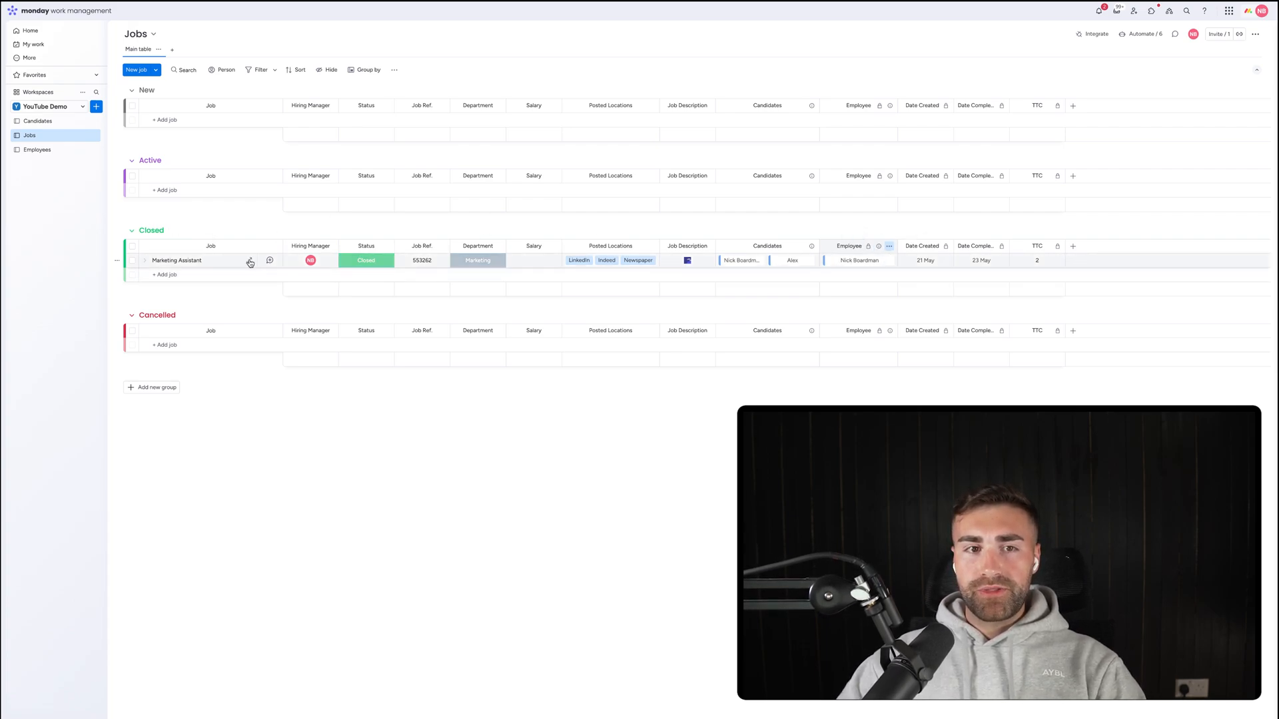
Move Marketing Assistant into the Active group, clear its Employee link, and set Status to New.
left_click_drag(251, 260, 253, 190)
left_click(393, 191)
left_click(363, 214)
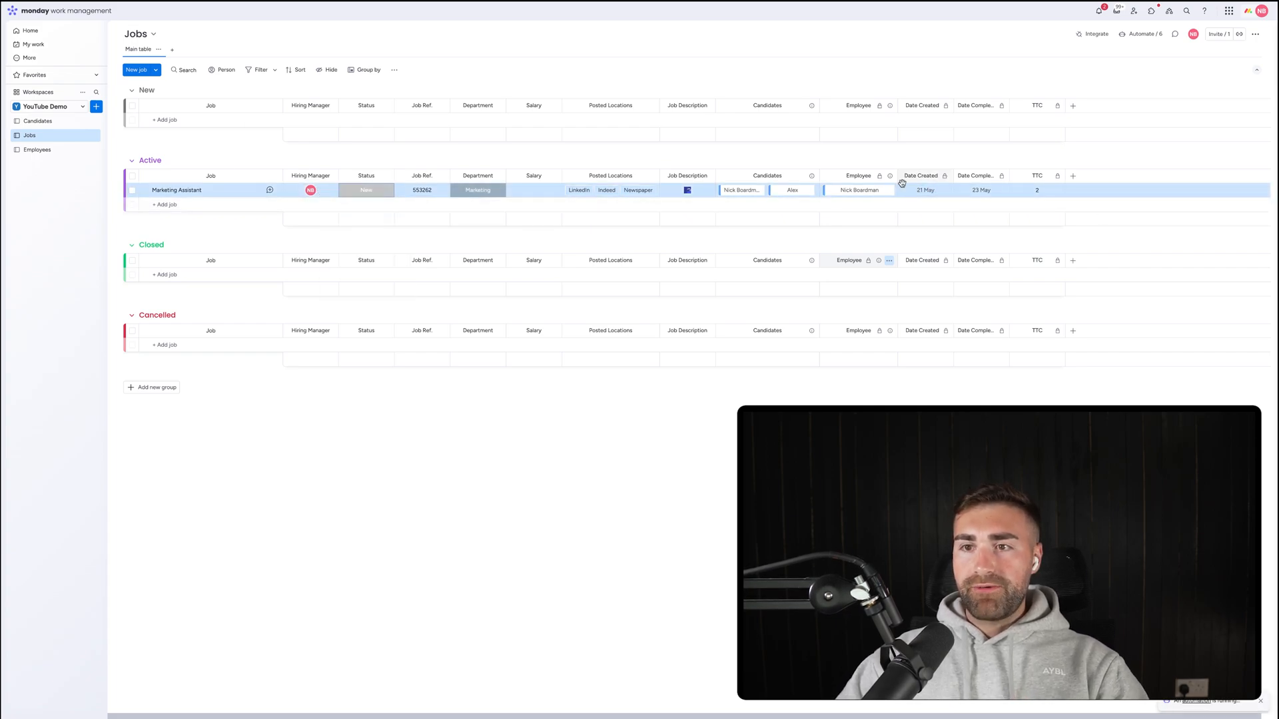
left_click(889, 120)
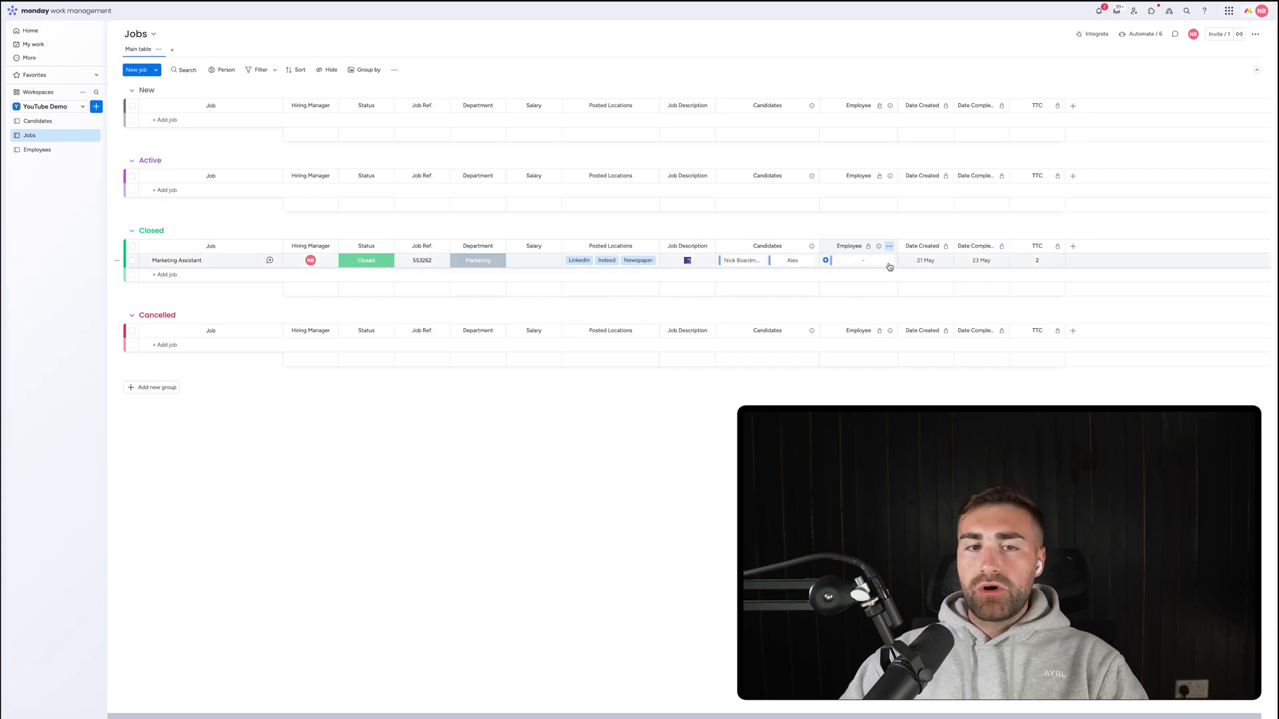
left_click(366, 260)
left_click(365, 288)
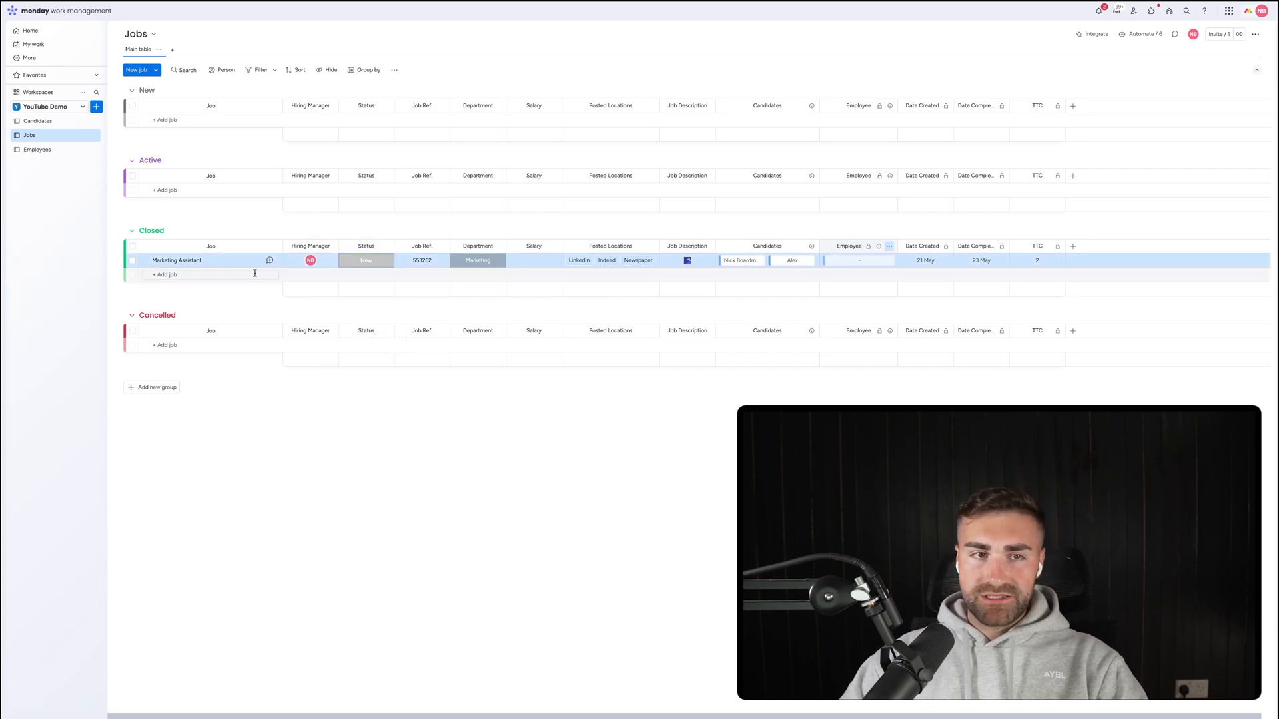
Relink the employee to Marketing Assistant, then move the Employees board's Job column after CV.
left_click(37, 150)
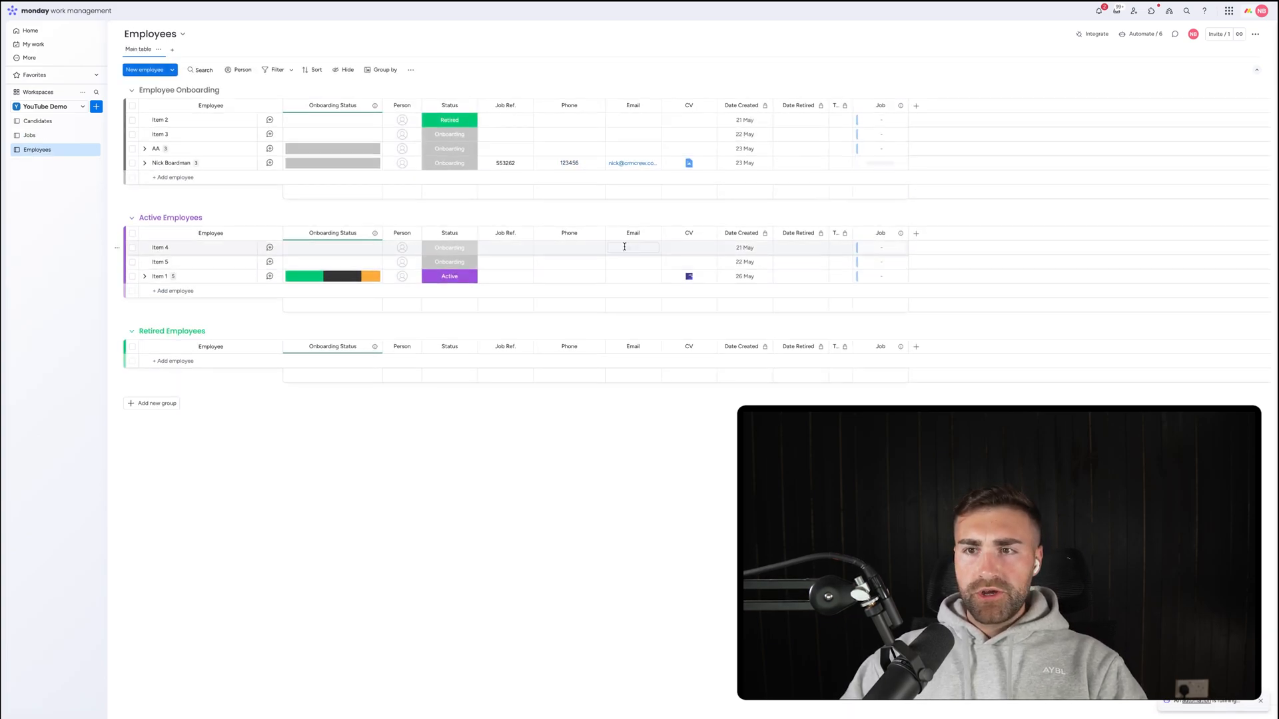
left_click(30, 135)
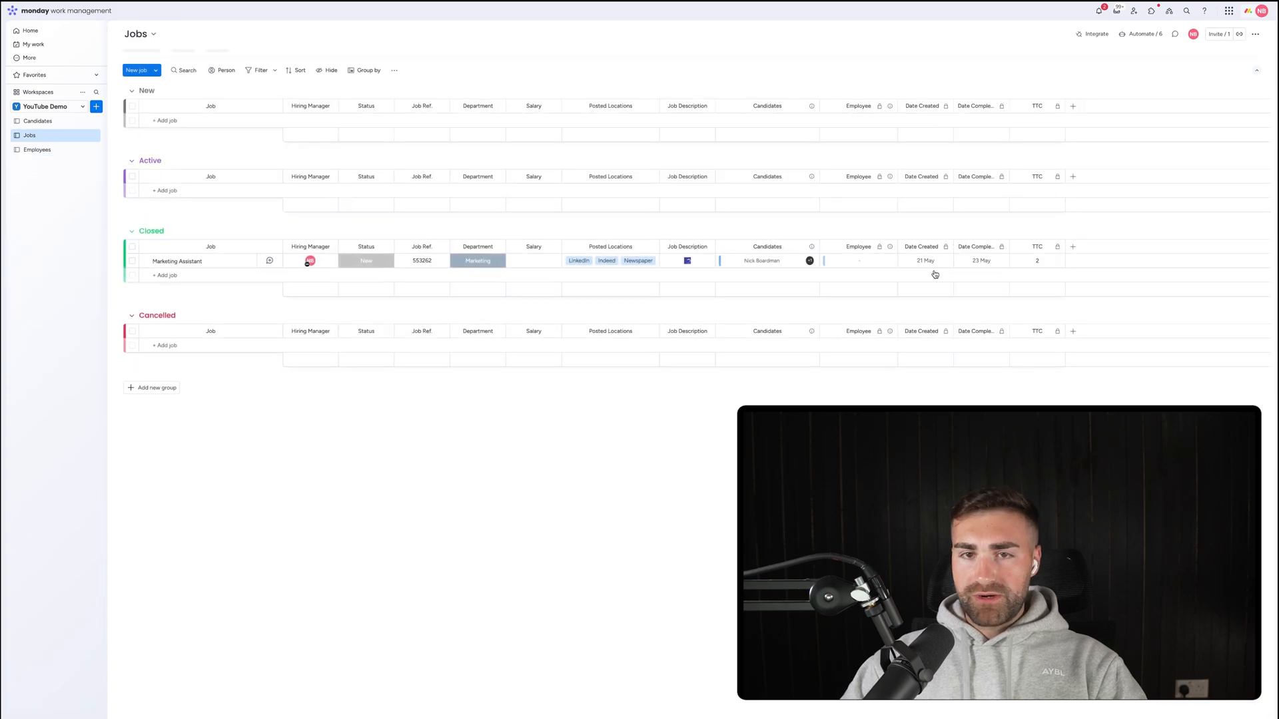
left_click(826, 119)
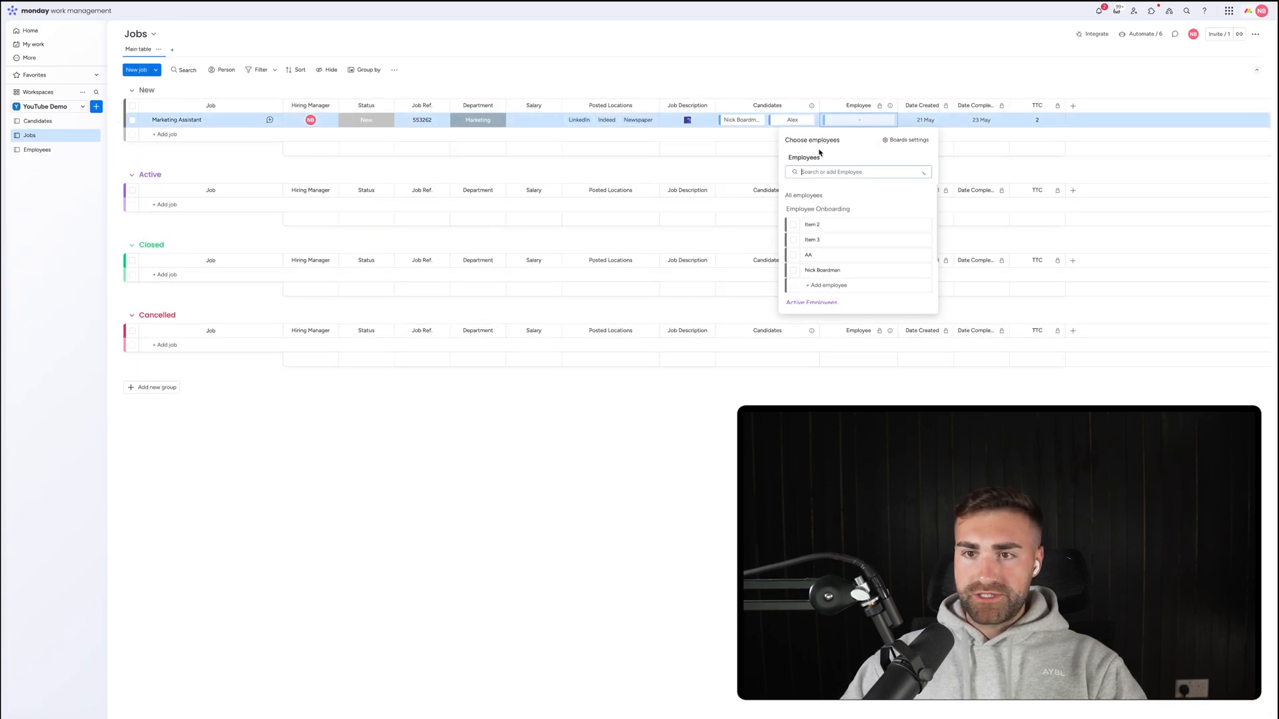
left_click(806, 270)
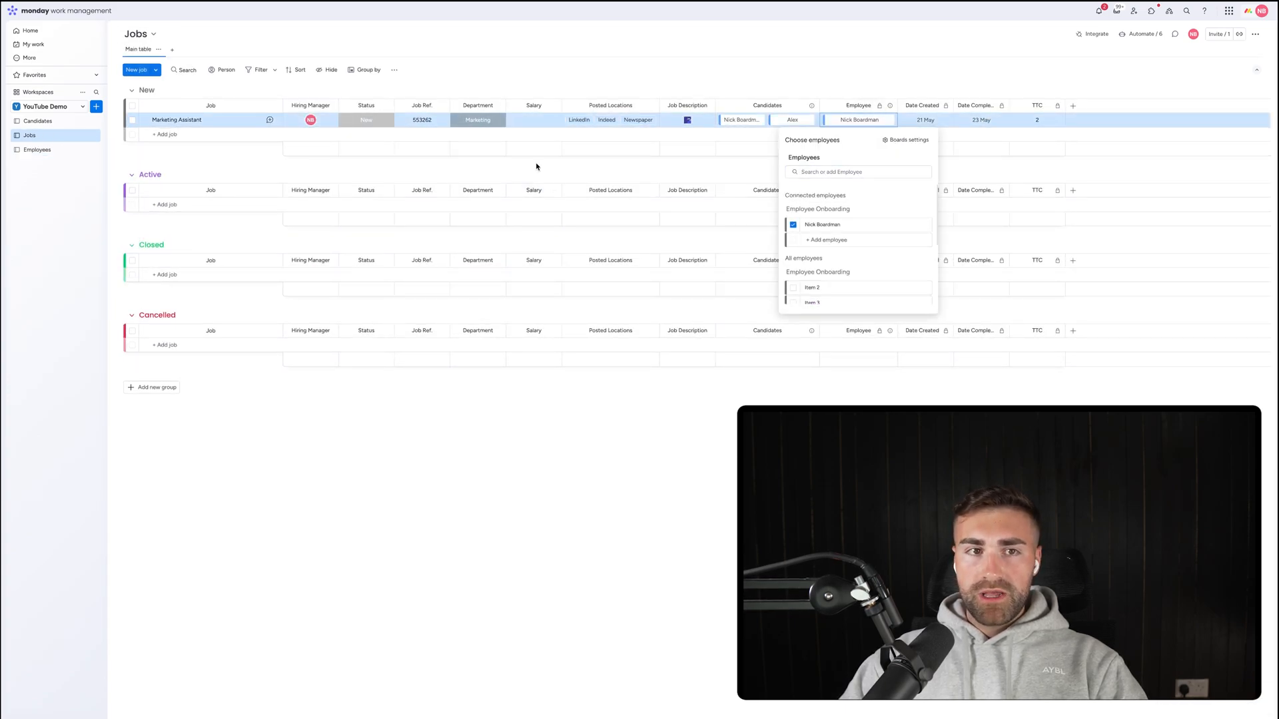
left_click(536, 163)
left_click(62, 150)
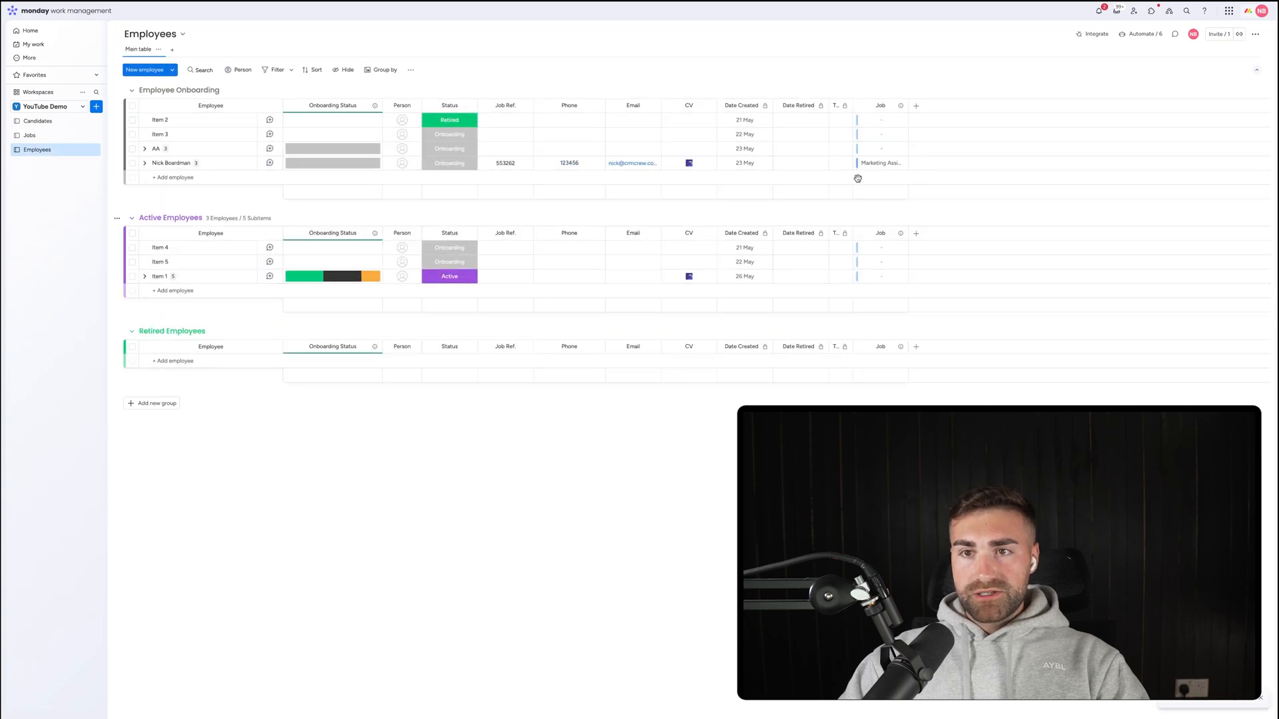
left_click_drag(861, 100, 739, 105)
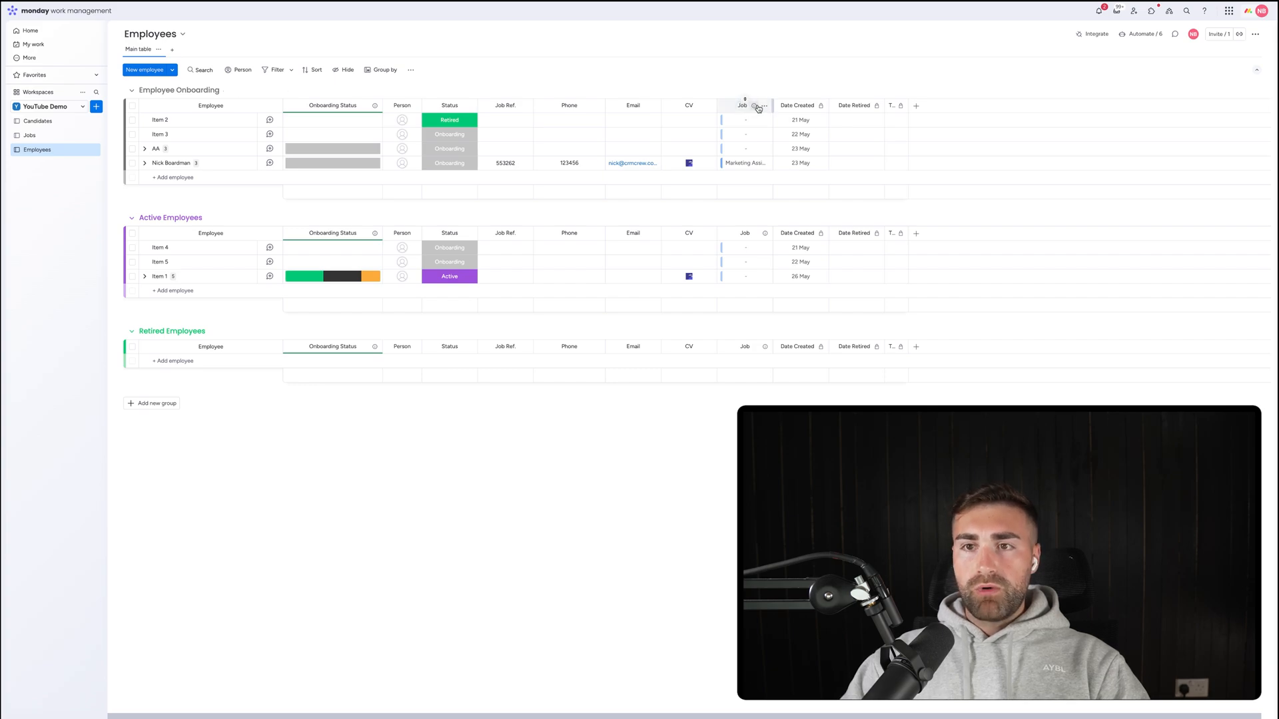
Add a 'Hiring Manager' mirror column after Job, pulling Hiring Manager through the Jobs connection.
left_click(764, 108)
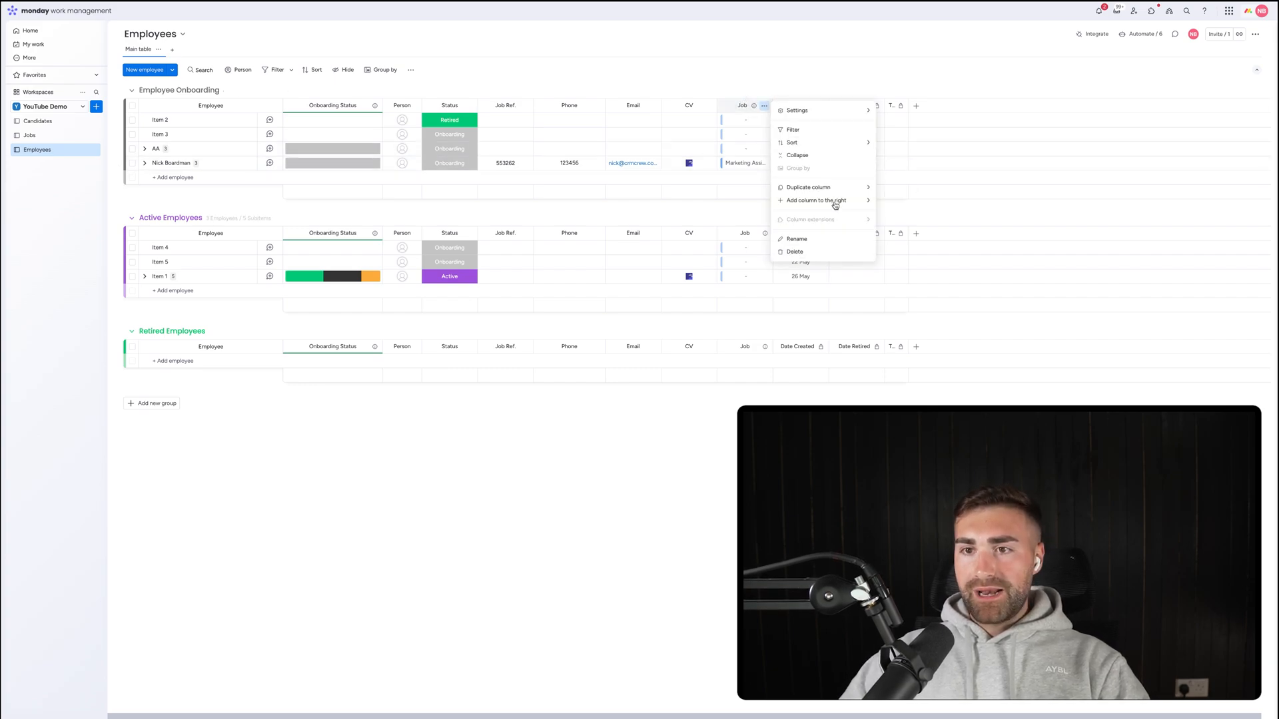
mouse_move(833, 200)
left_click(896, 294)
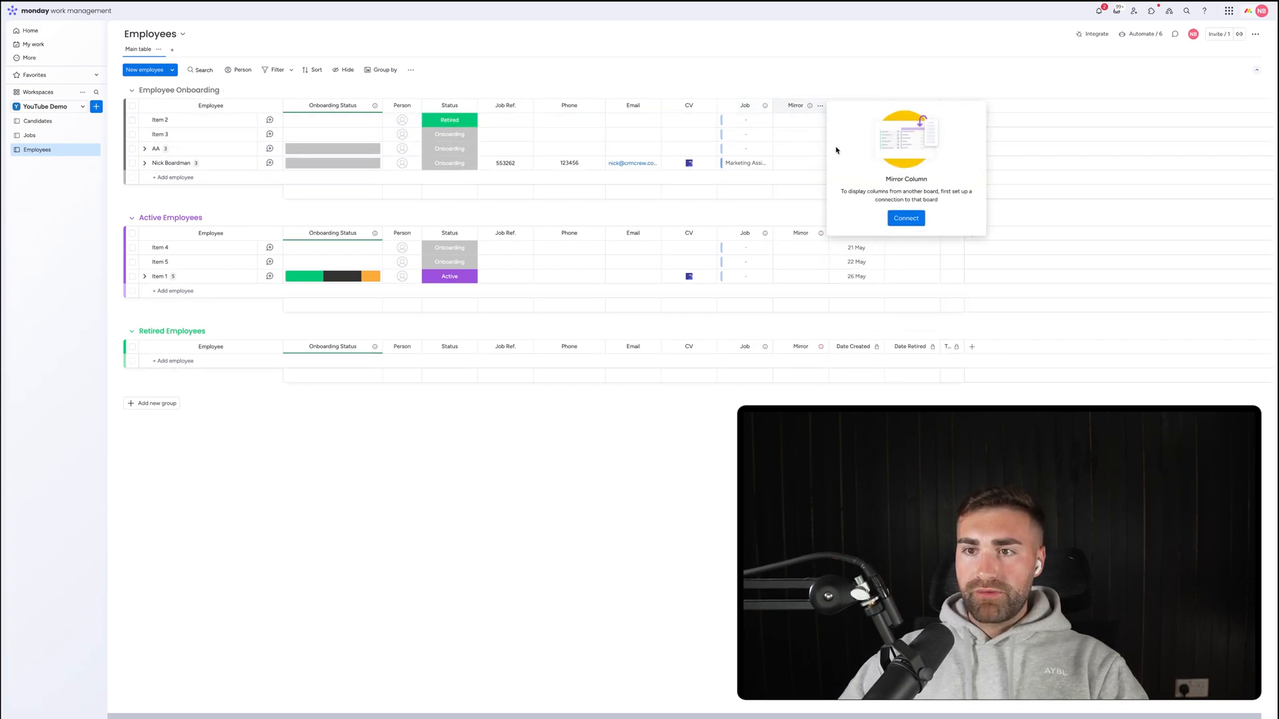
left_click(909, 218)
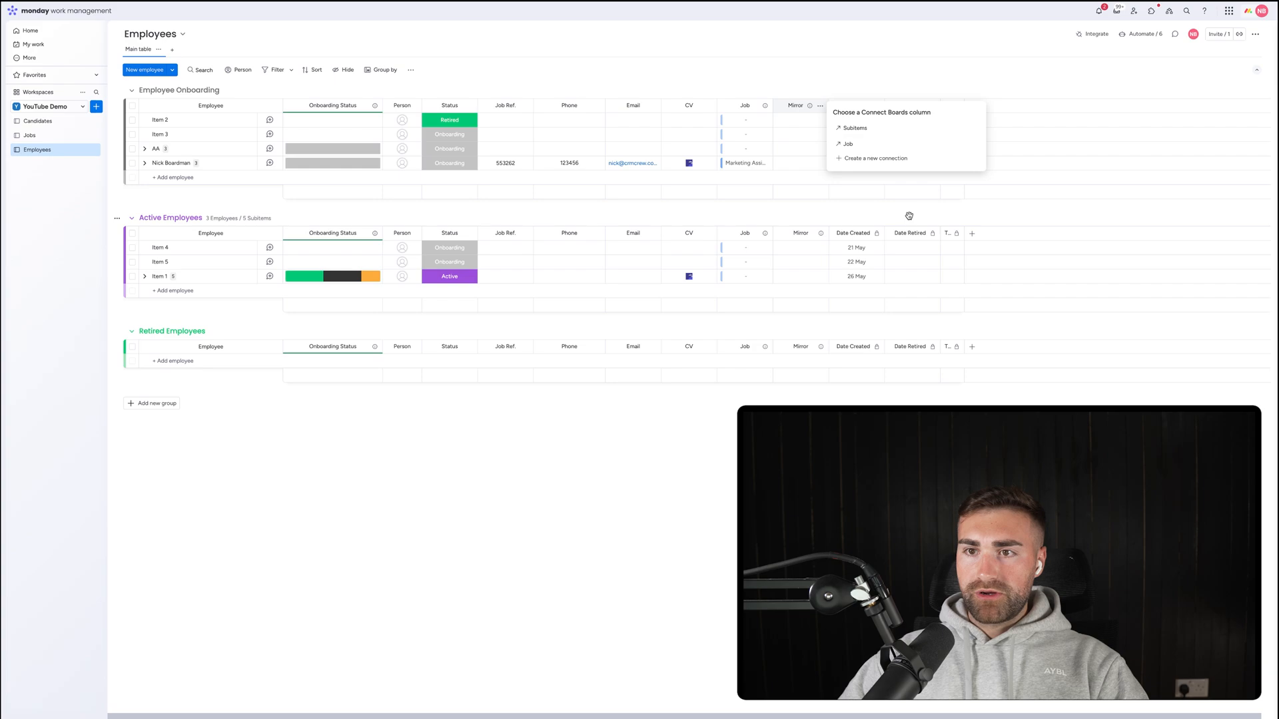
left_click(855, 147)
left_click(854, 163)
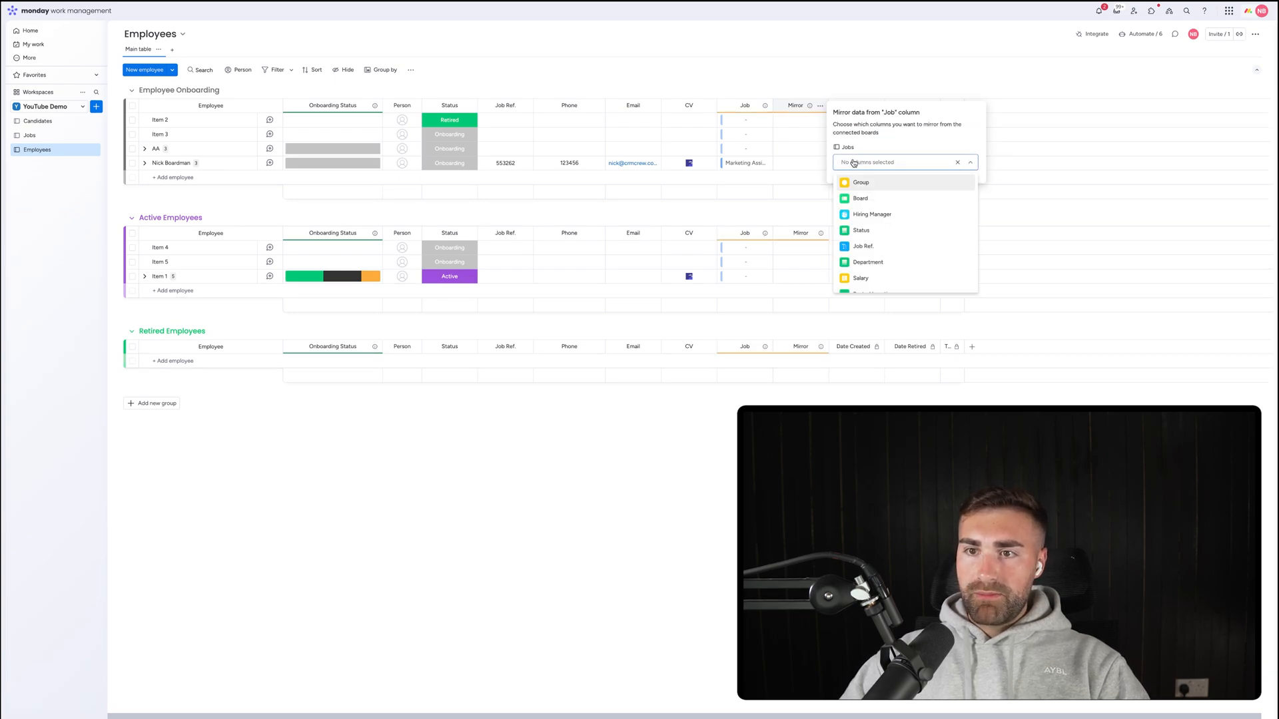
left_click(872, 214)
left_click(806, 92)
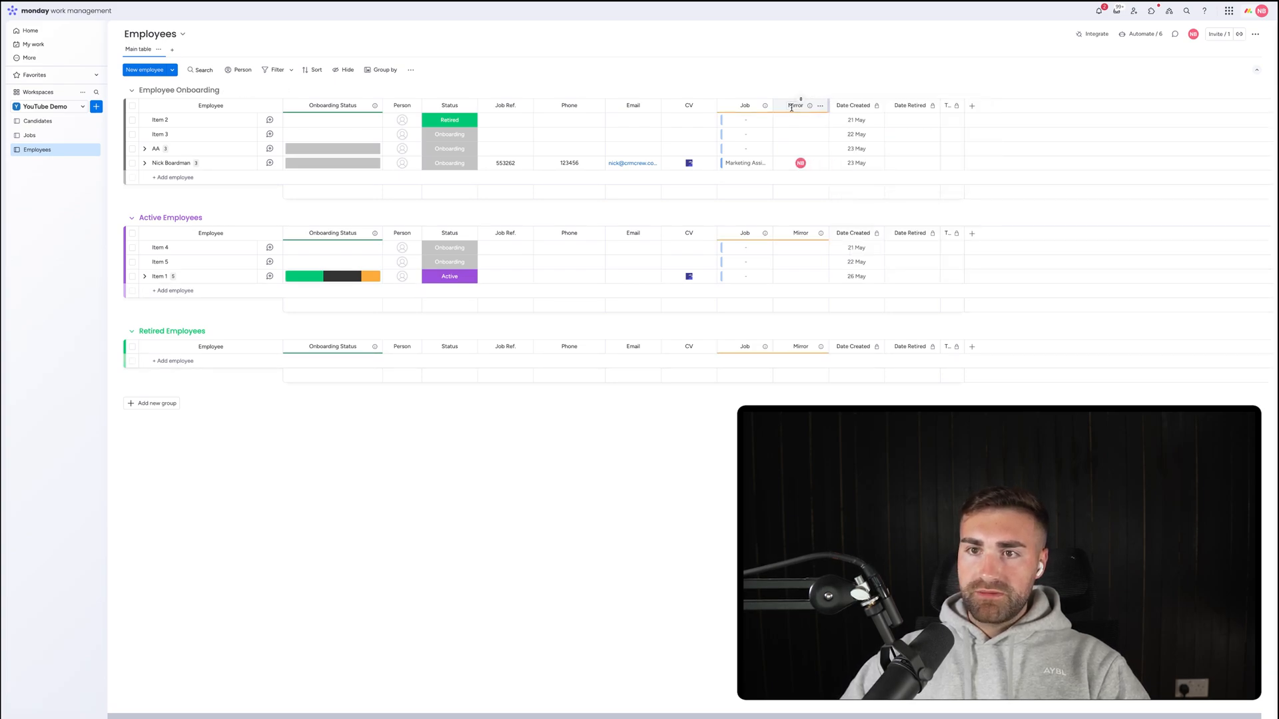
left_click(792, 107)
type("H")
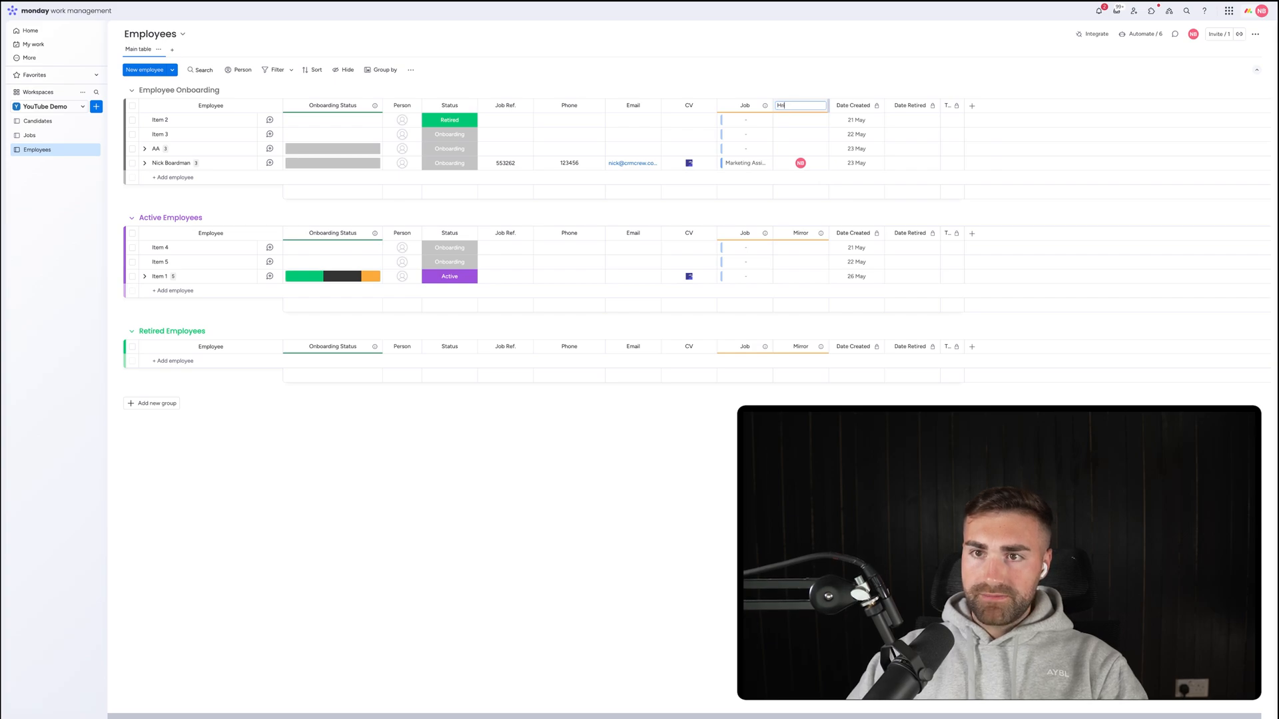
type("iring Manager")
key("Return")
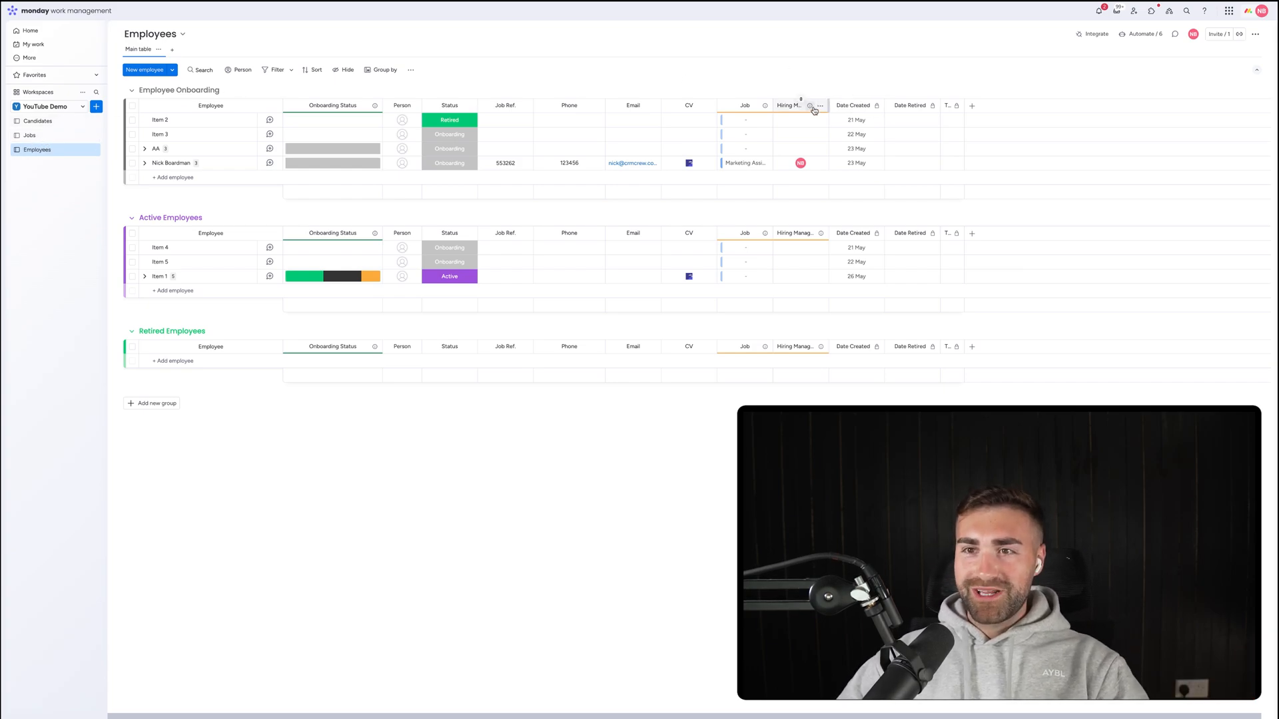
Add a 'Department' mirror column from the Column Center, pulling the linked job's Department.
left_click(820, 105)
mouse_move(879, 200)
left_click(959, 299)
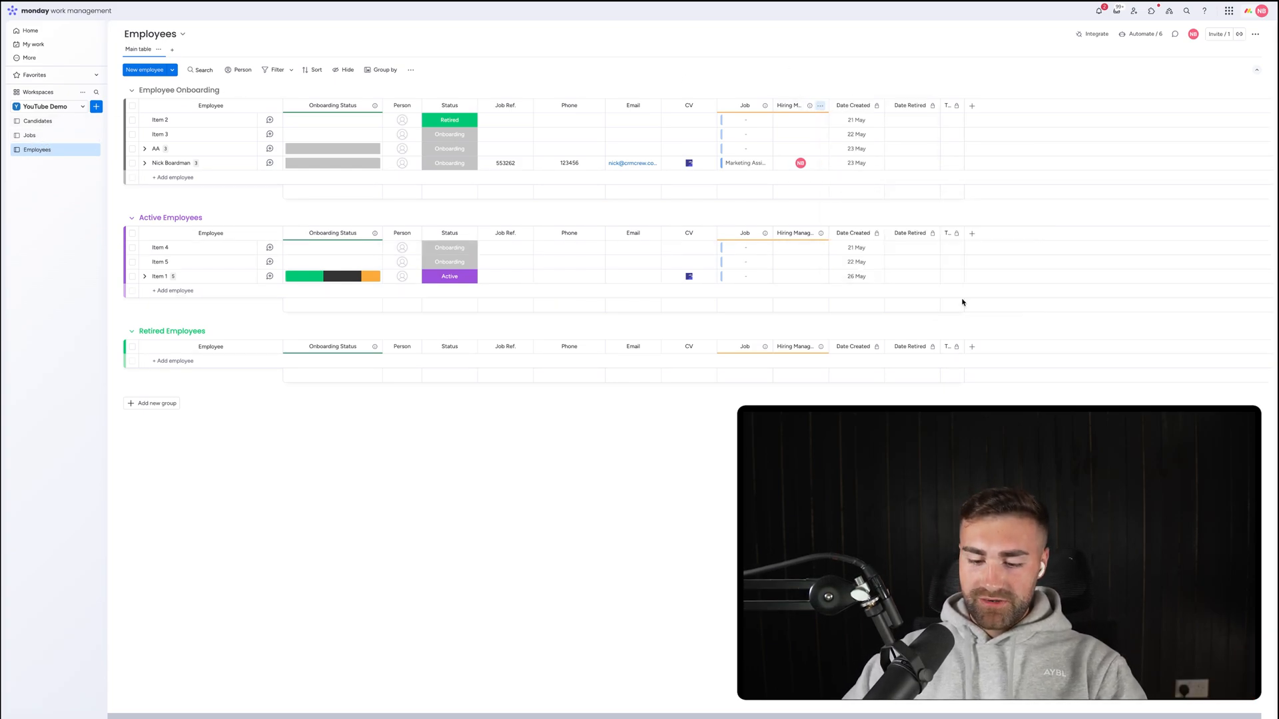
type("mirror")
left_click(602, 90)
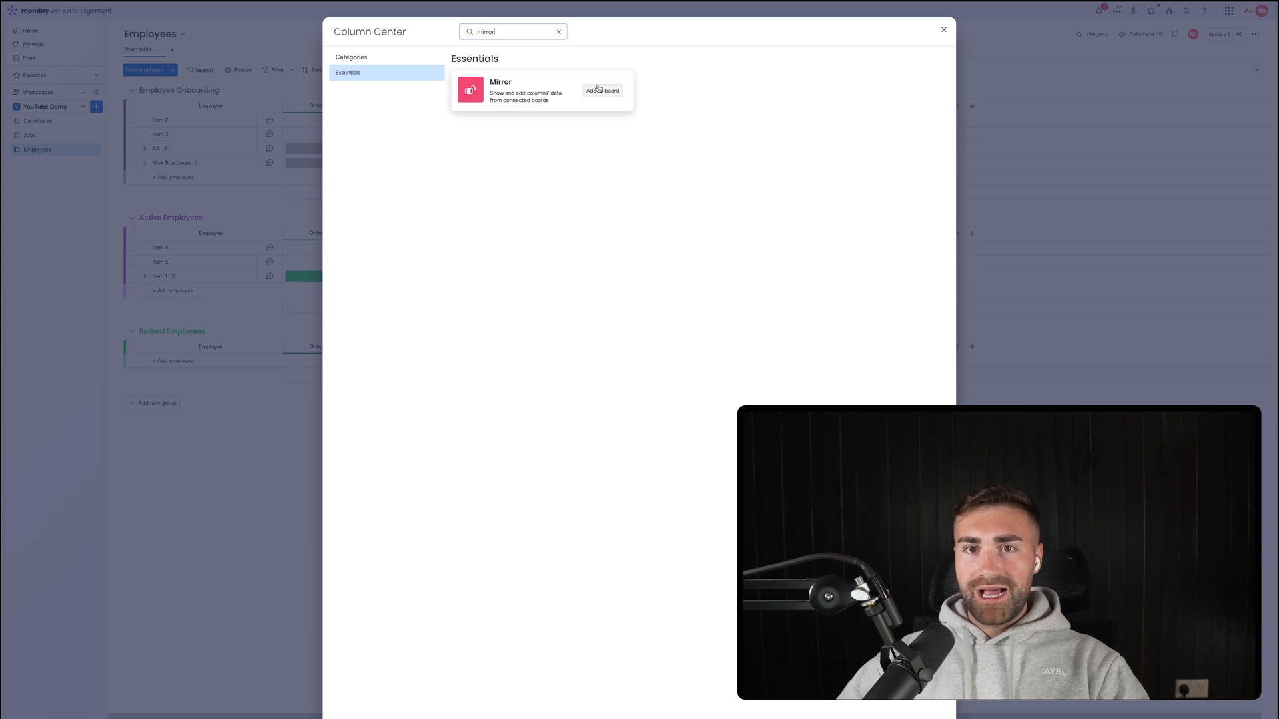
left_click(951, 219)
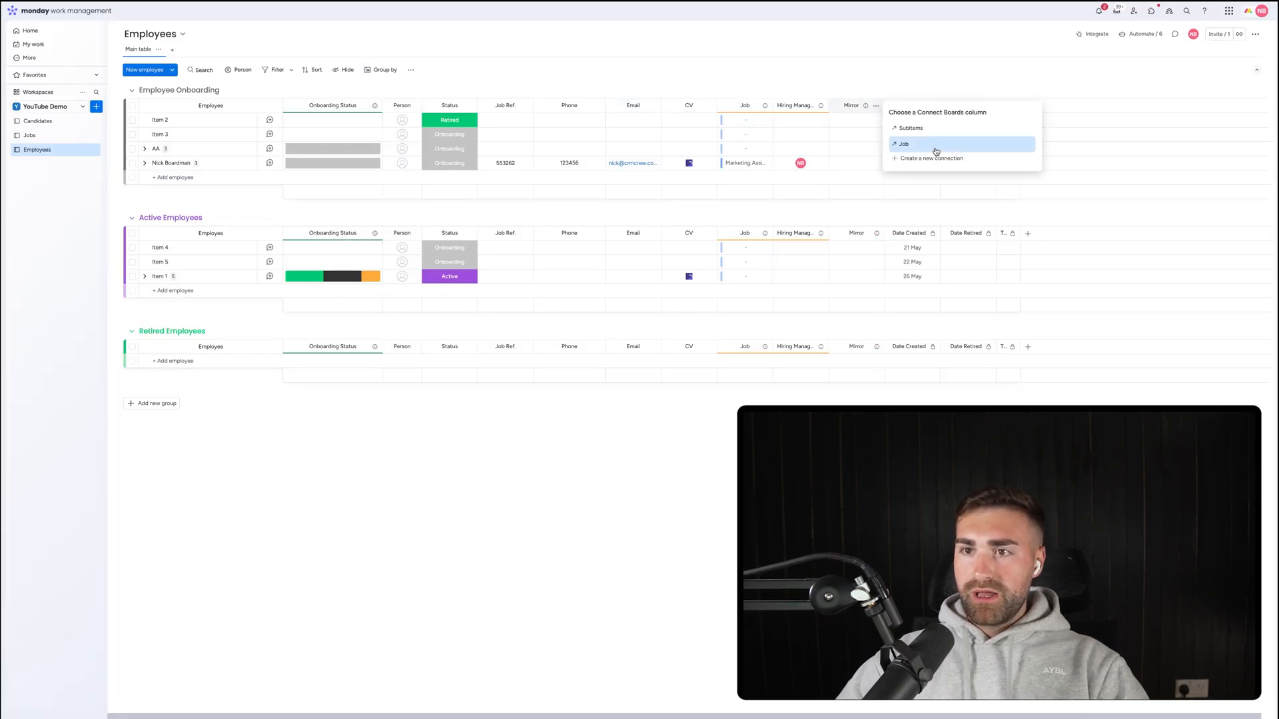
left_click(936, 143)
left_click(956, 163)
scroll(952, 249, "down", 1)
left_click(923, 252)
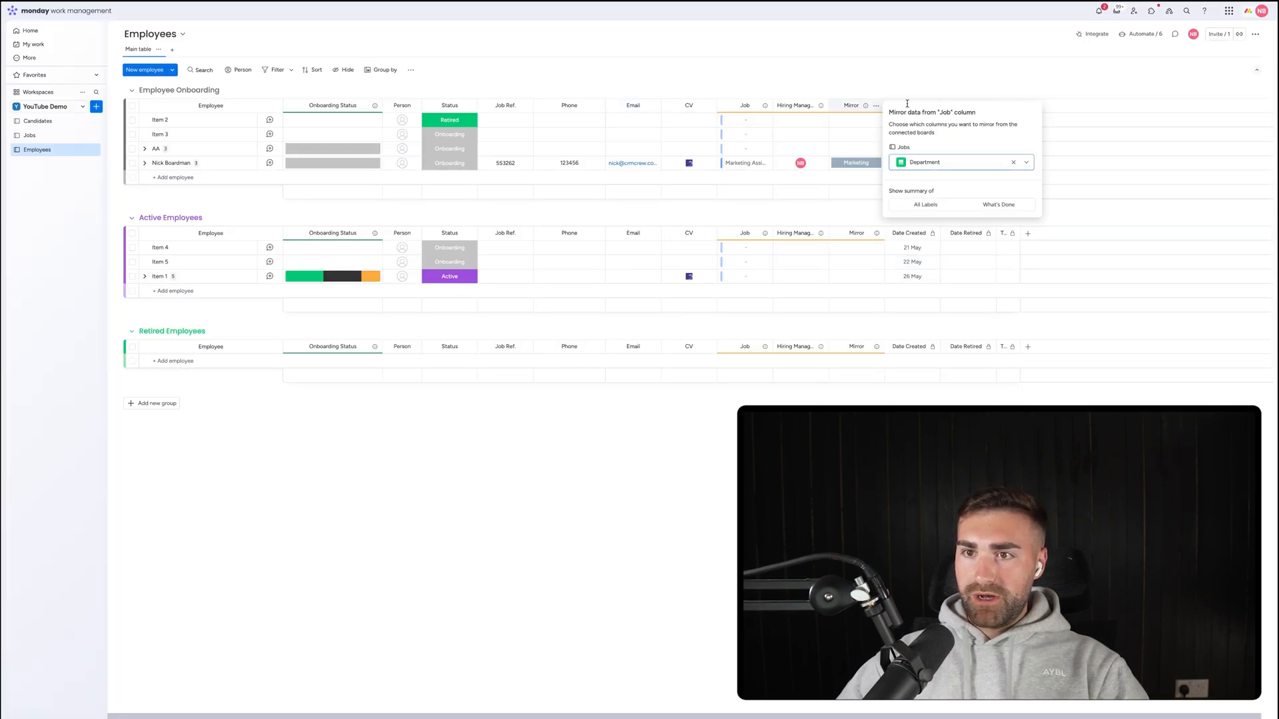
left_click(849, 122)
left_click(852, 105)
type("Dep")
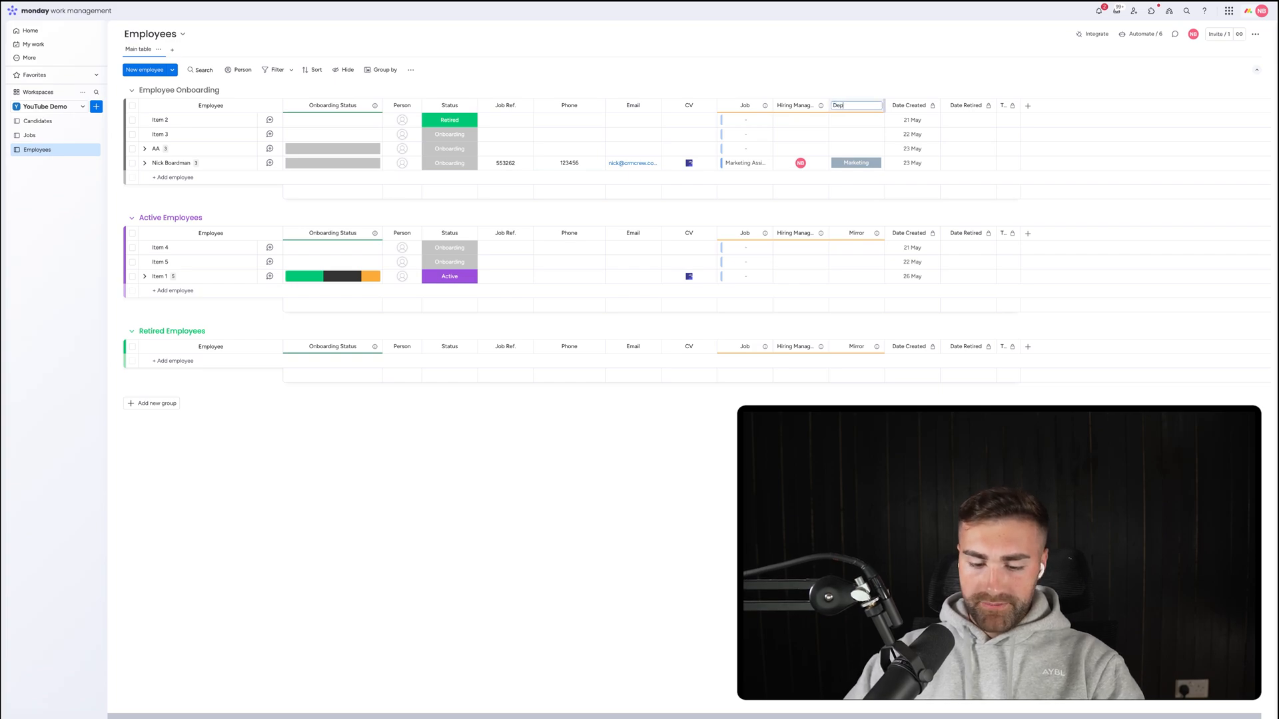
type("artment")
key("Return")
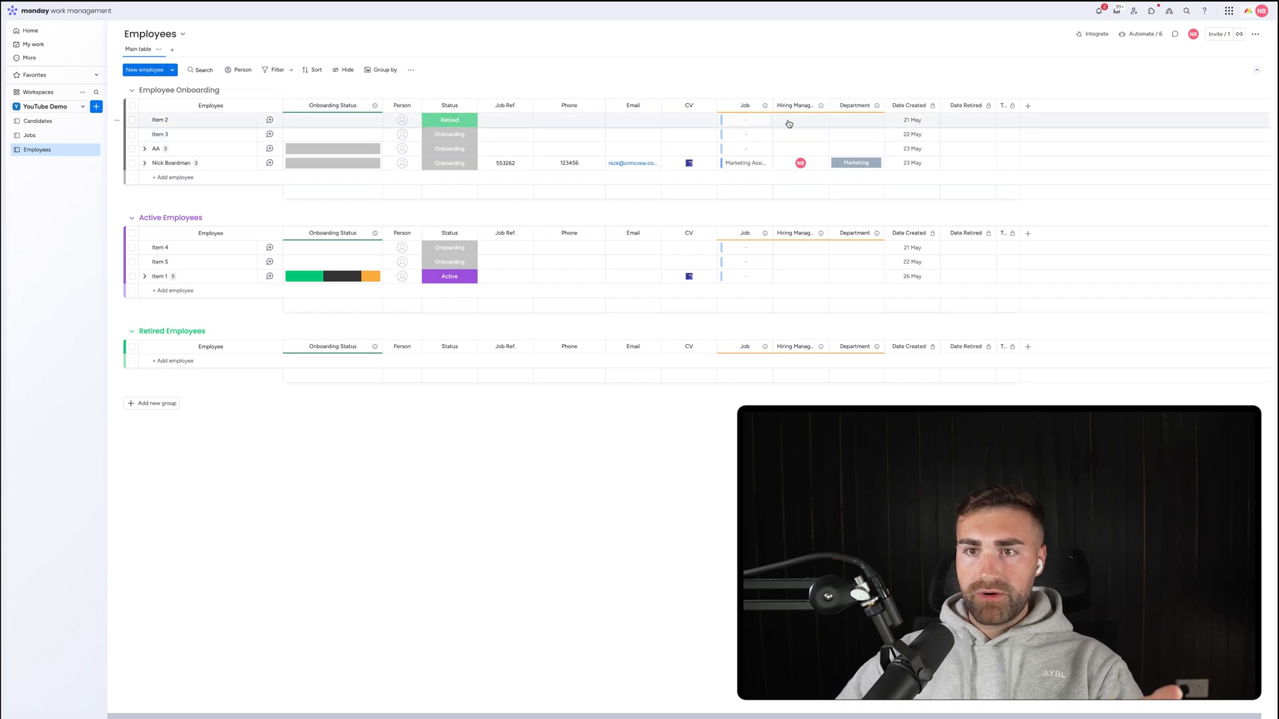
Move the Hiring Manager column after Person and filter employees to Department is Marketing.
left_click_drag(790, 106, 447, 105)
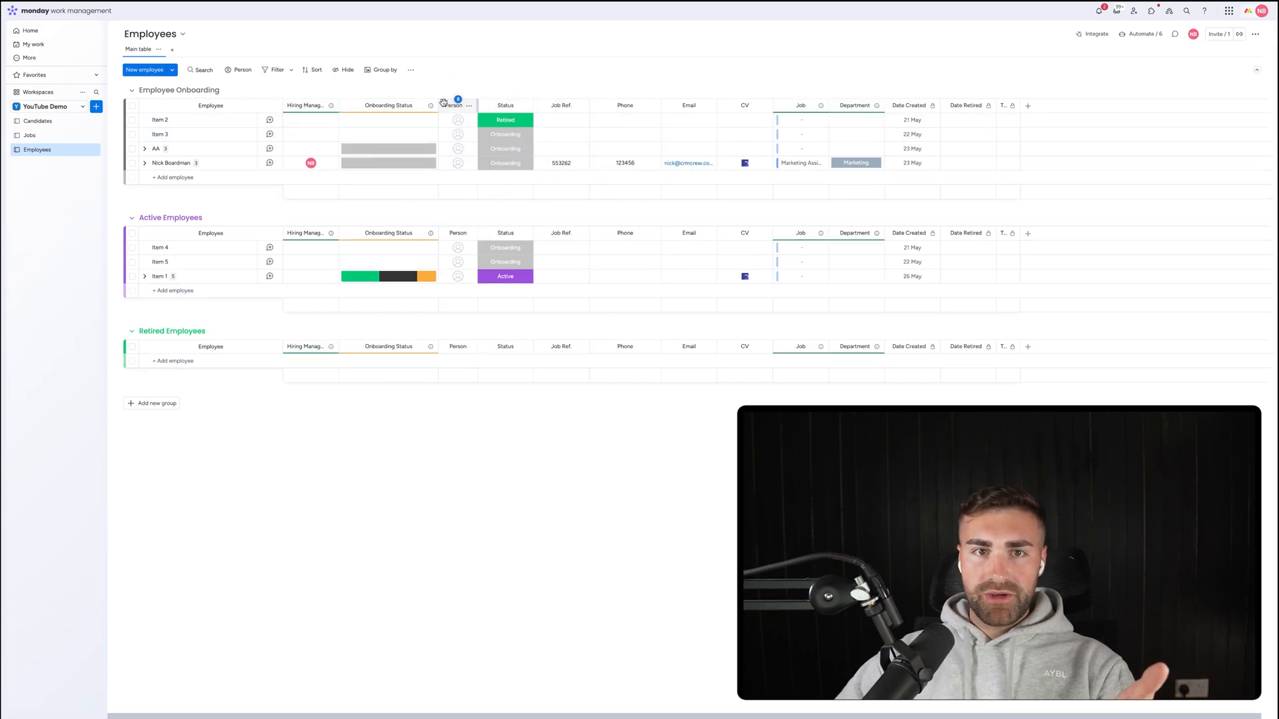
left_click(292, 69)
left_click(314, 115)
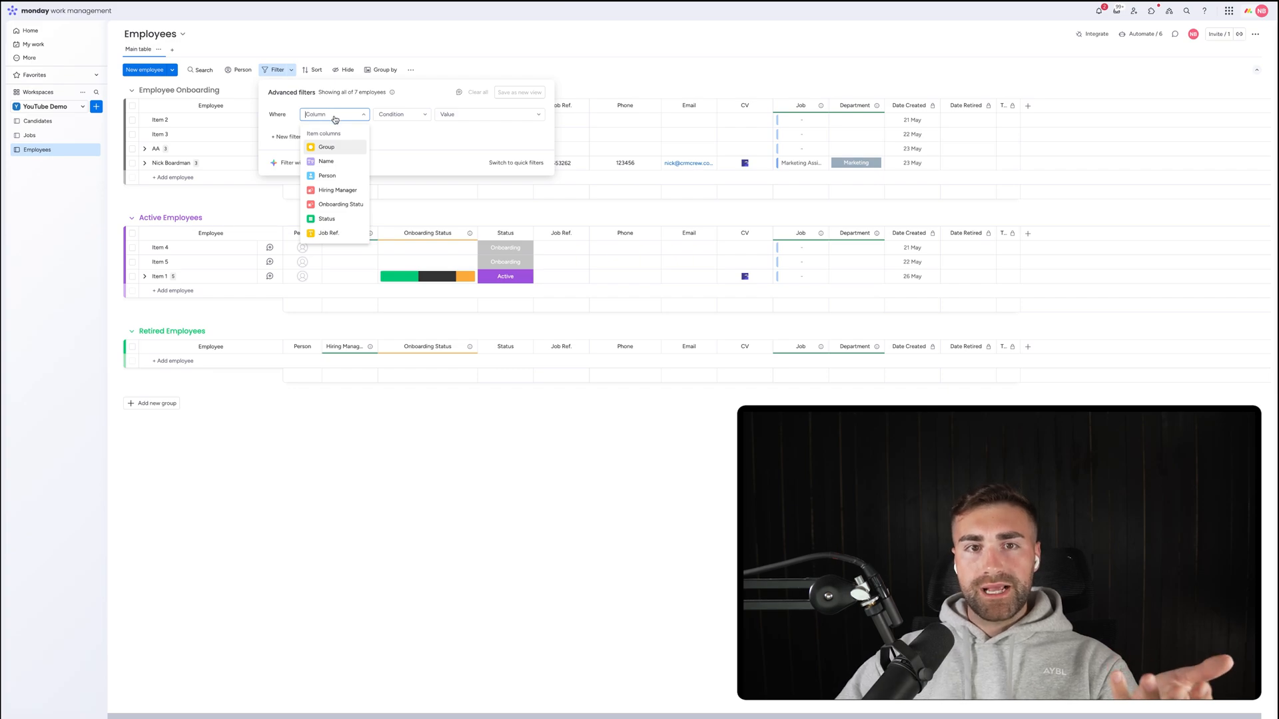
scroll(328, 208, "down", 2)
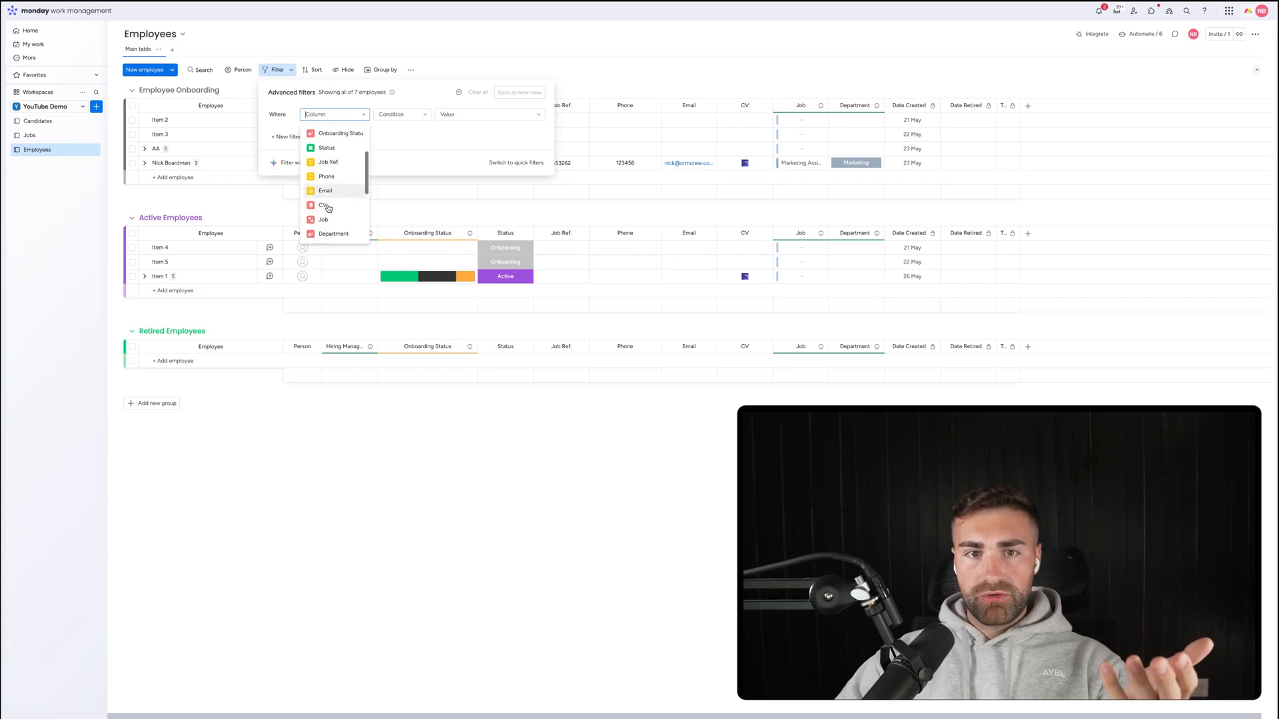
left_click(333, 233)
left_click(457, 114)
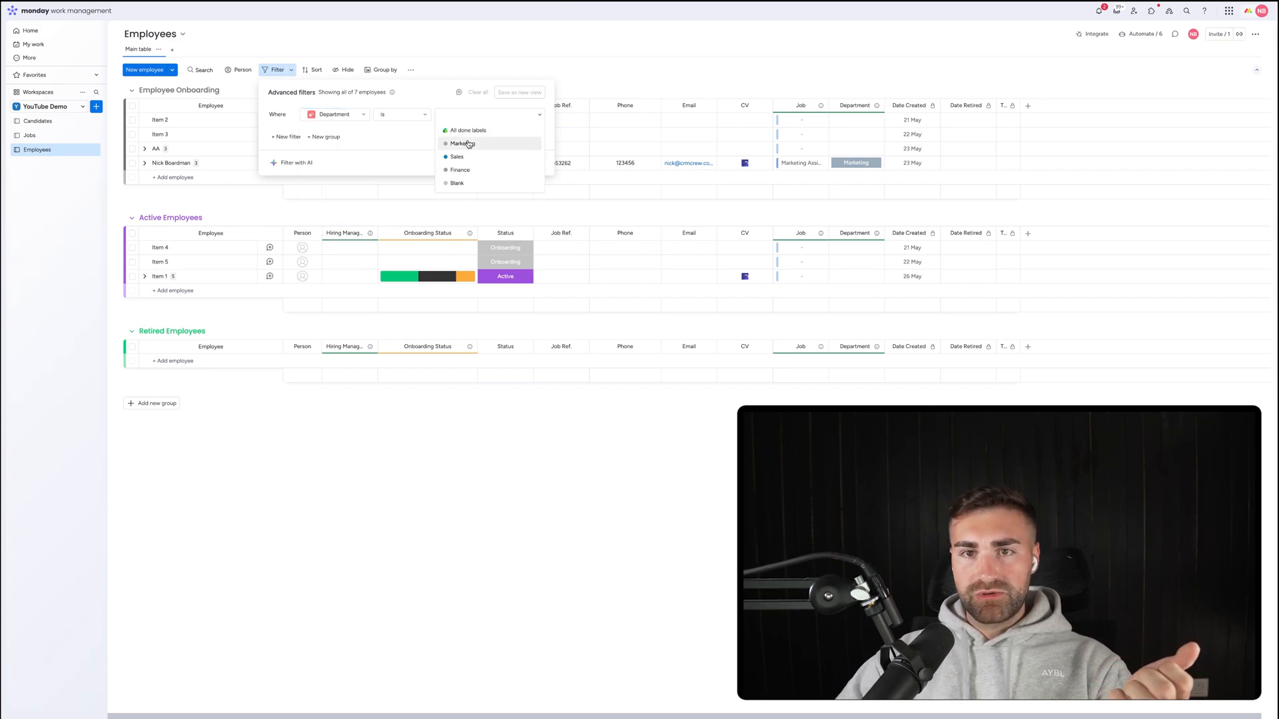
left_click(469, 144)
left_click(654, 78)
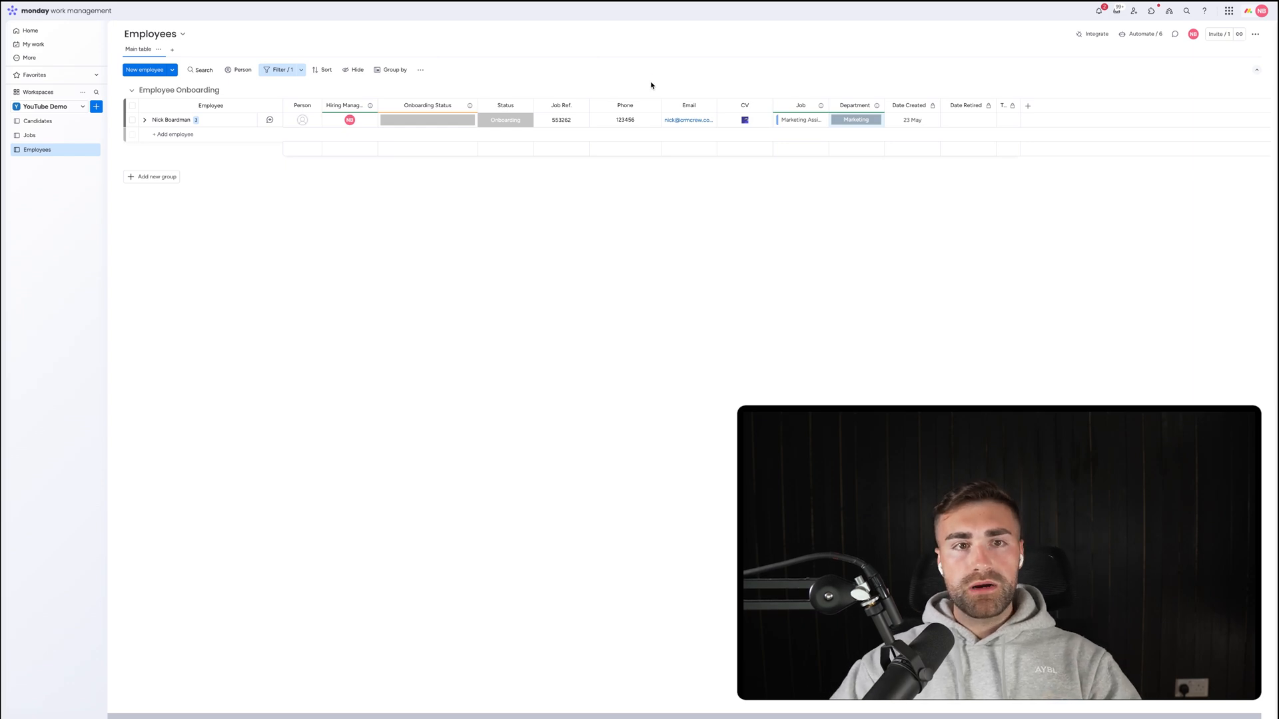
Remove the Department filter so all employees show again.
left_click(288, 70)
left_click(535, 116)
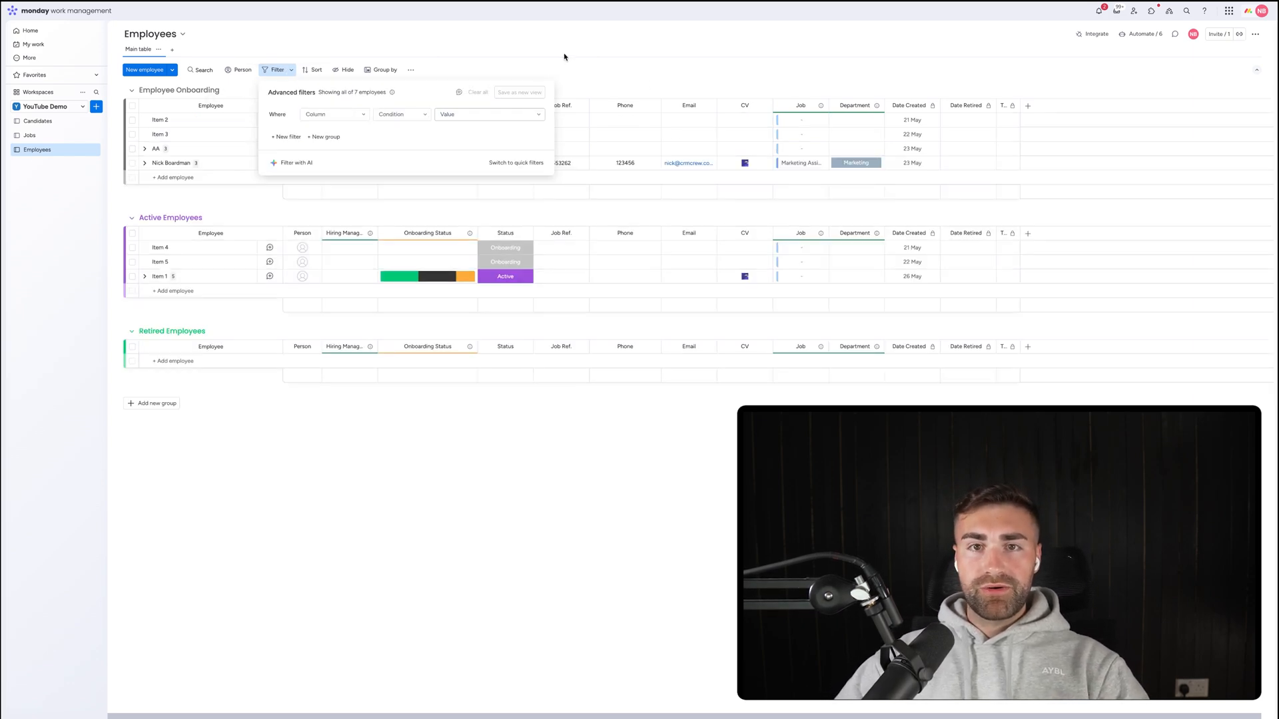
left_click(542, 74)
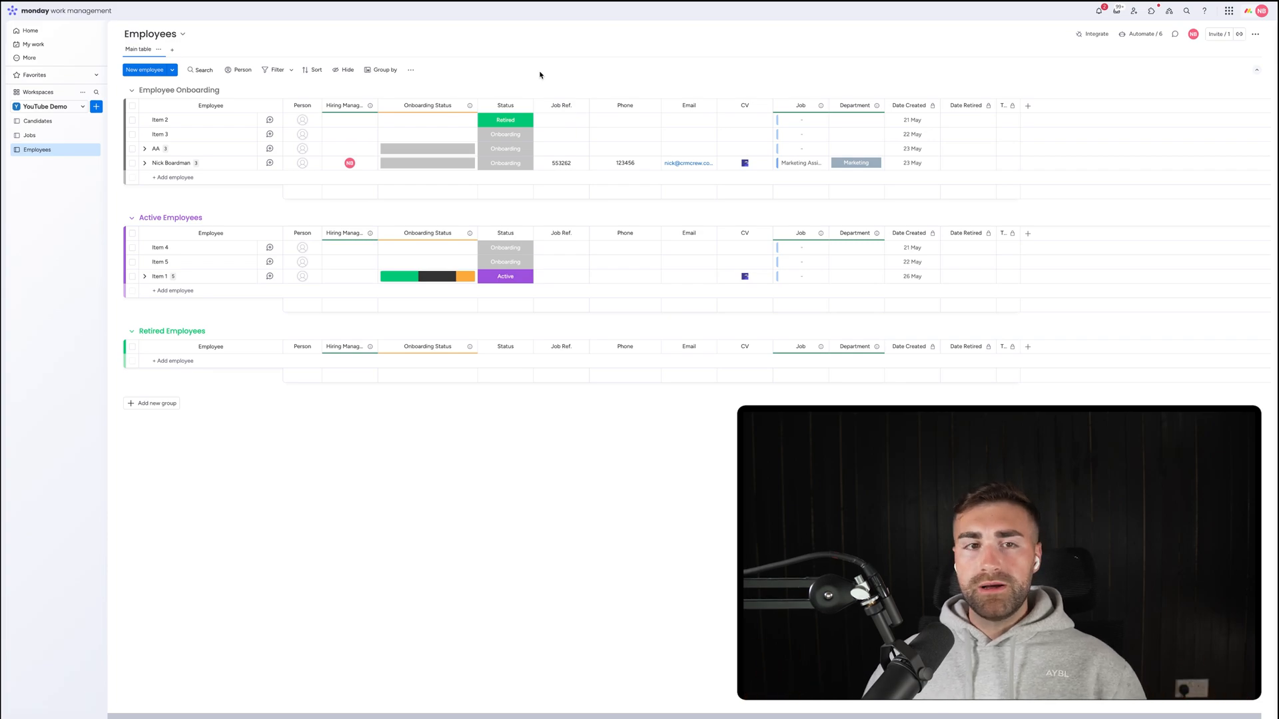
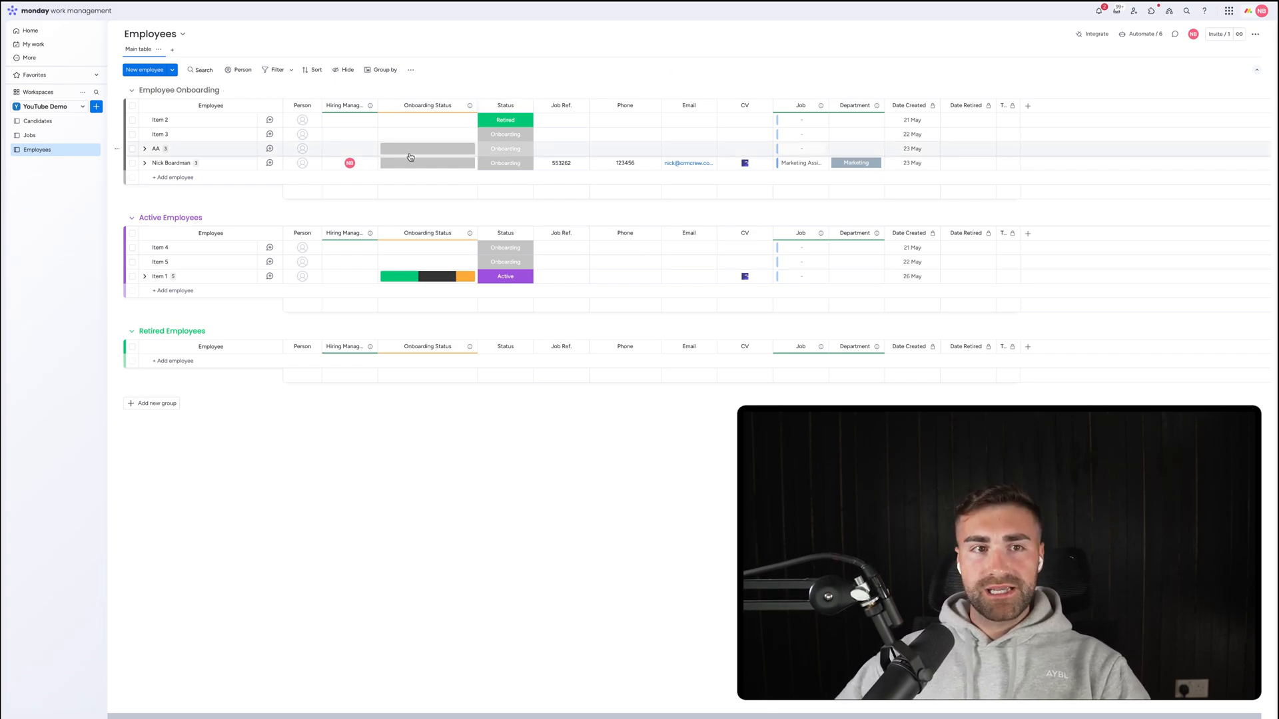
Create a new dashboard named 'Recruitment Dashboard'.
left_click(98, 107)
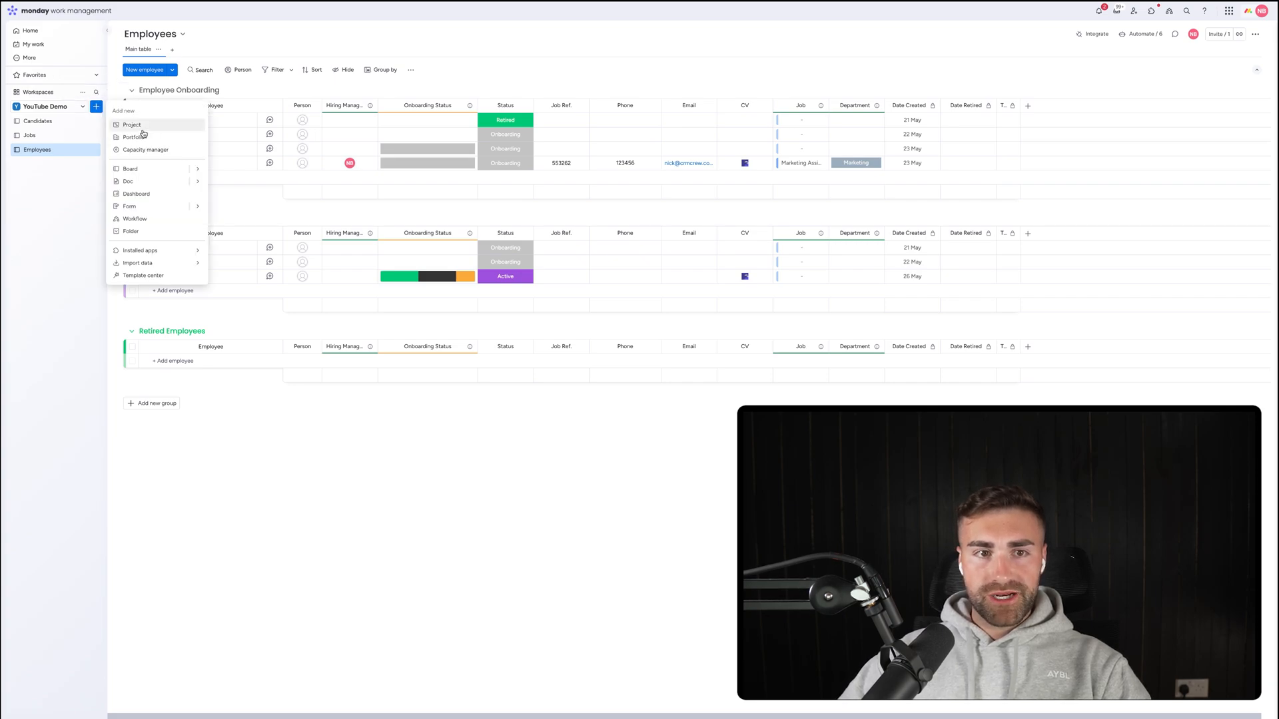
left_click(138, 194)
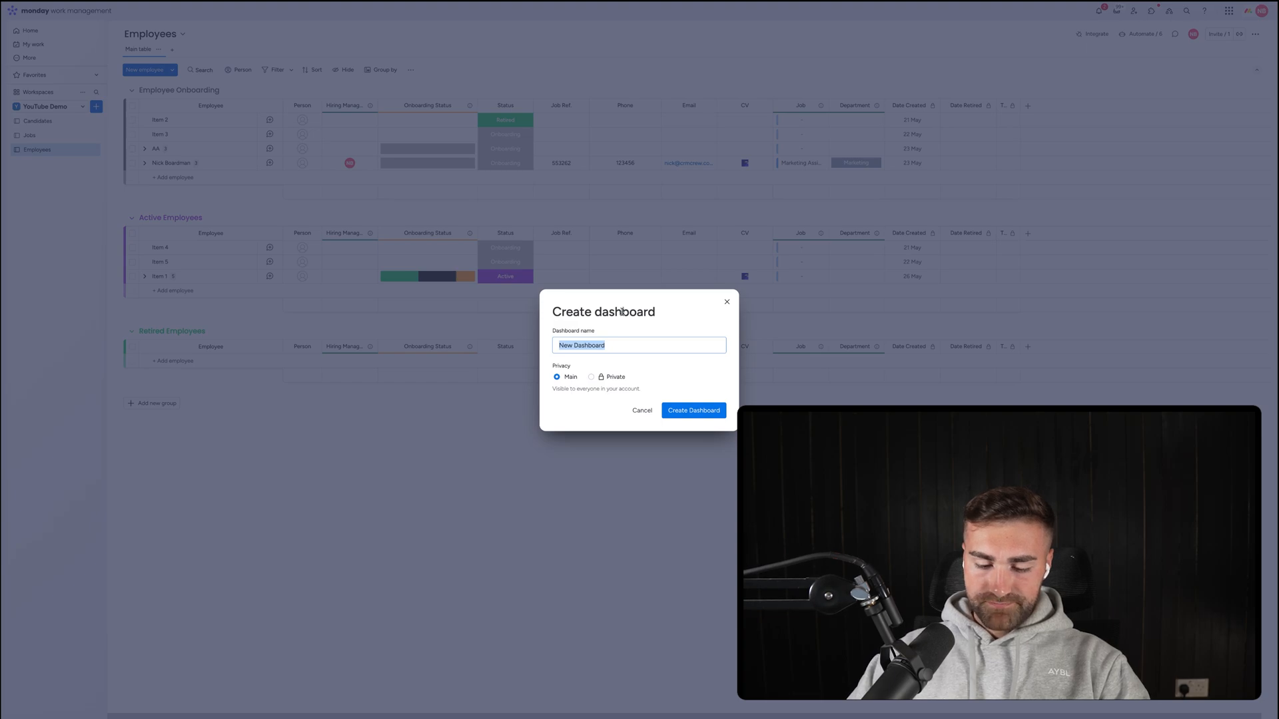
type("Recruitment Dashb")
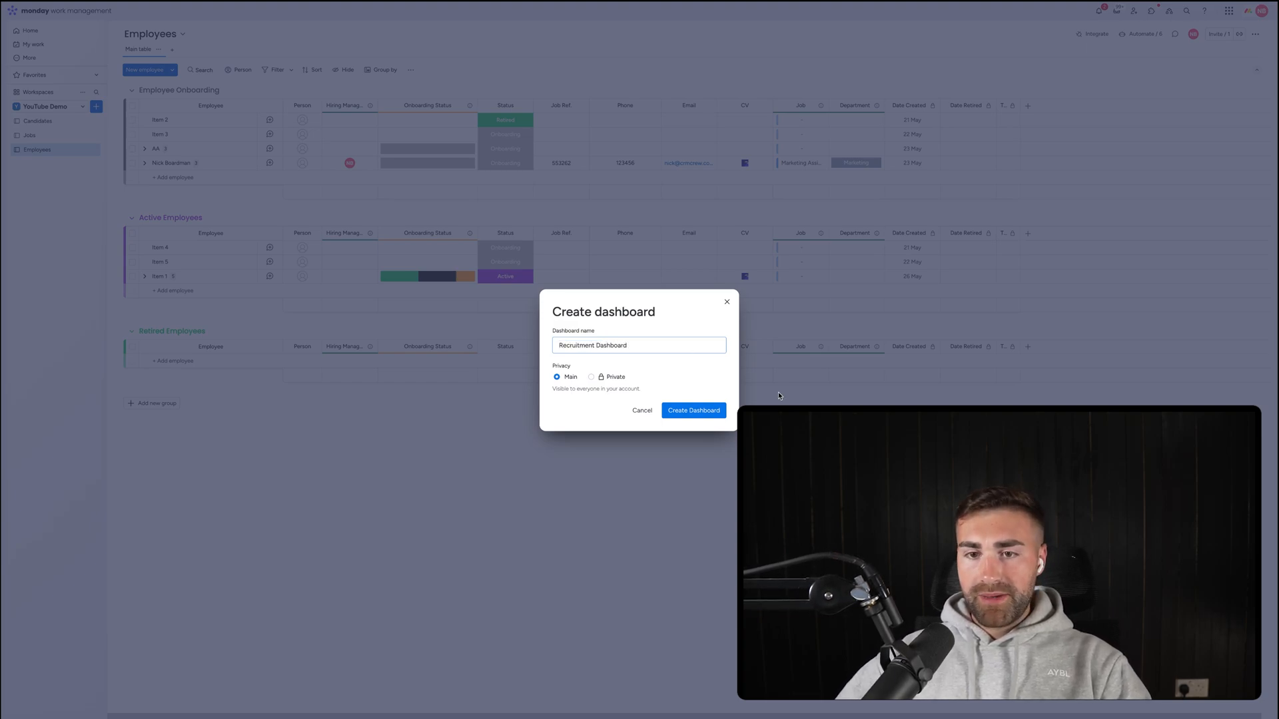
left_click(690, 411)
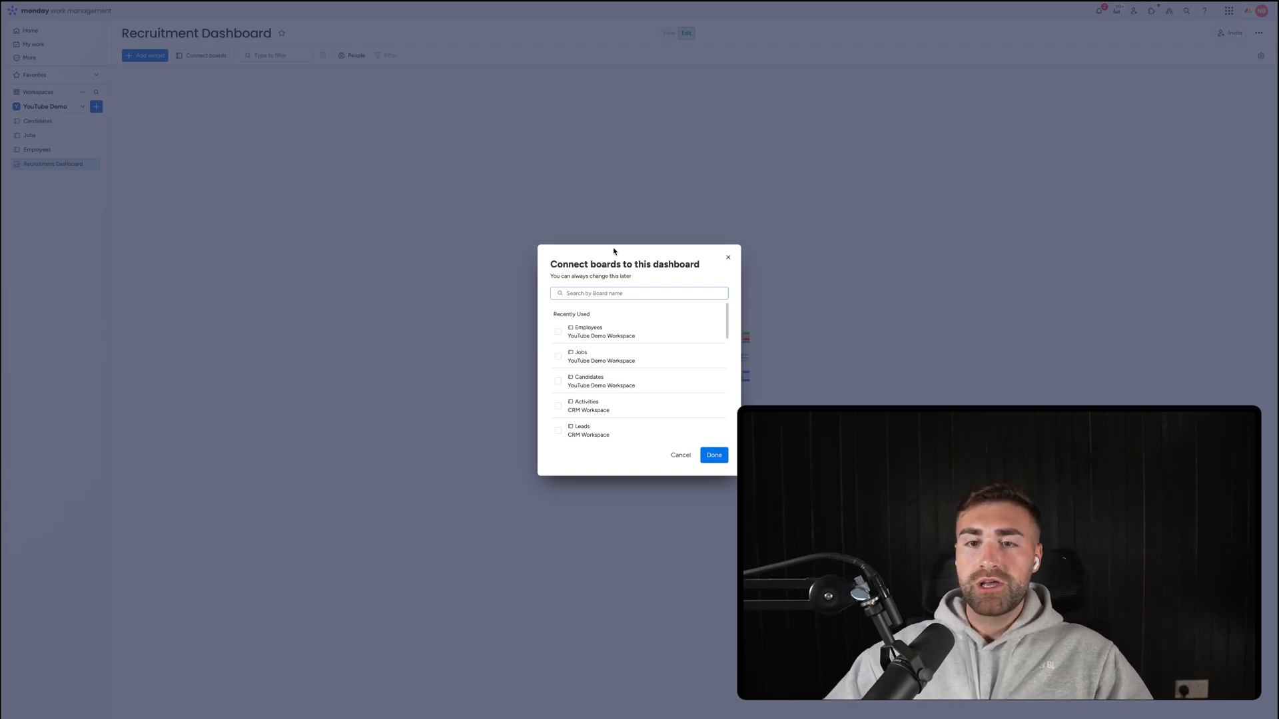
Connect the Employees, Jobs and Candidates boards to the dashboard.
left_click(621, 333)
left_click(610, 372)
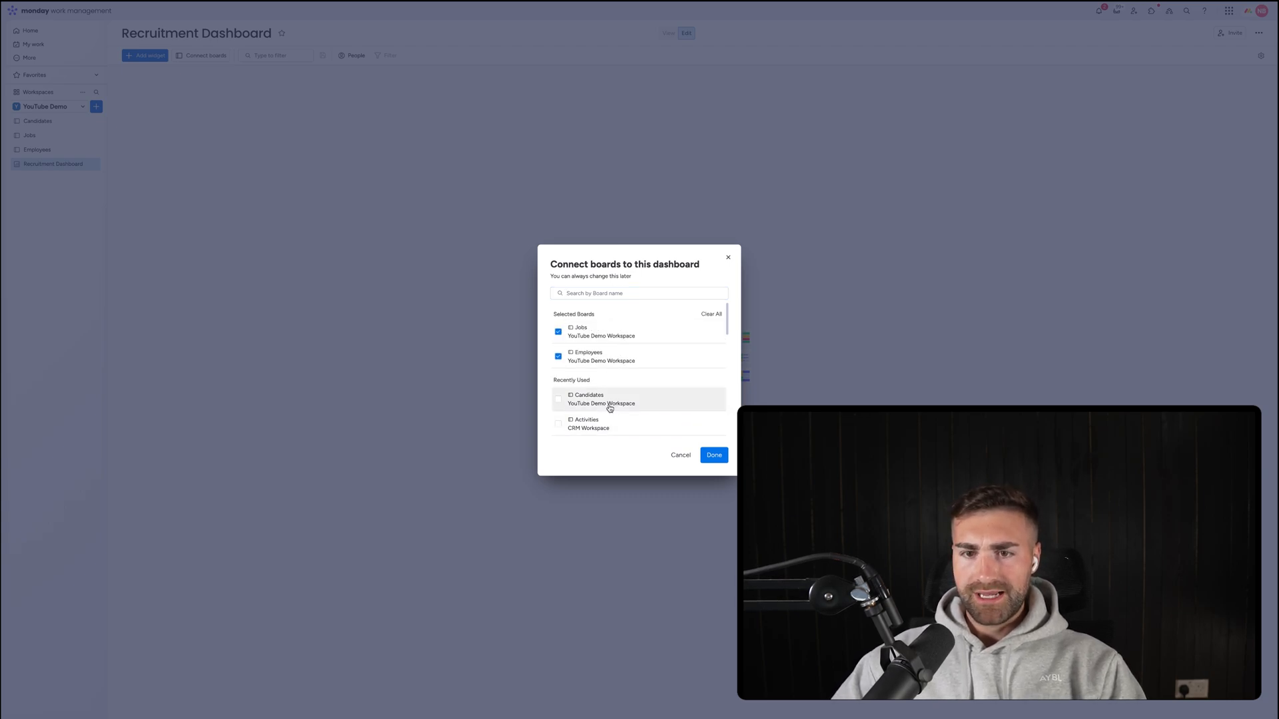
left_click(610, 403)
left_click(714, 456)
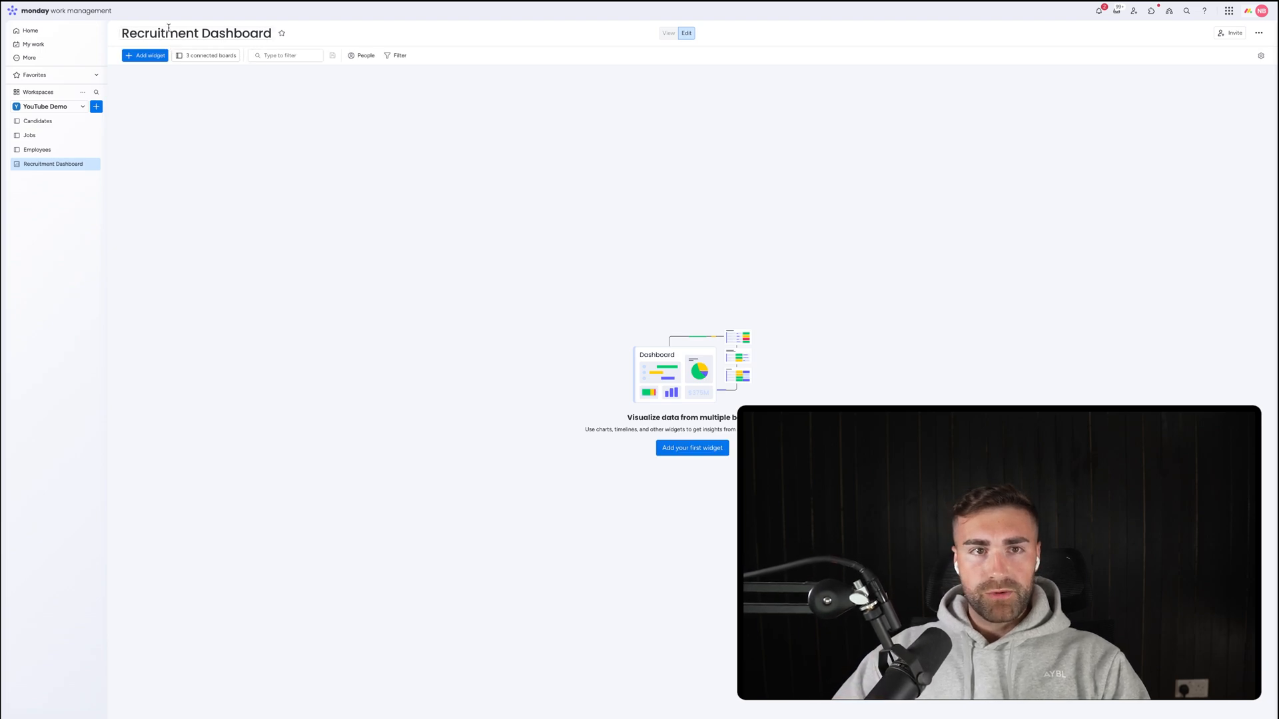
left_click(144, 56)
Add a Numbers widget titled 'Avg. Time To Hire Candidate' and open its settings.
left_click(167, 115)
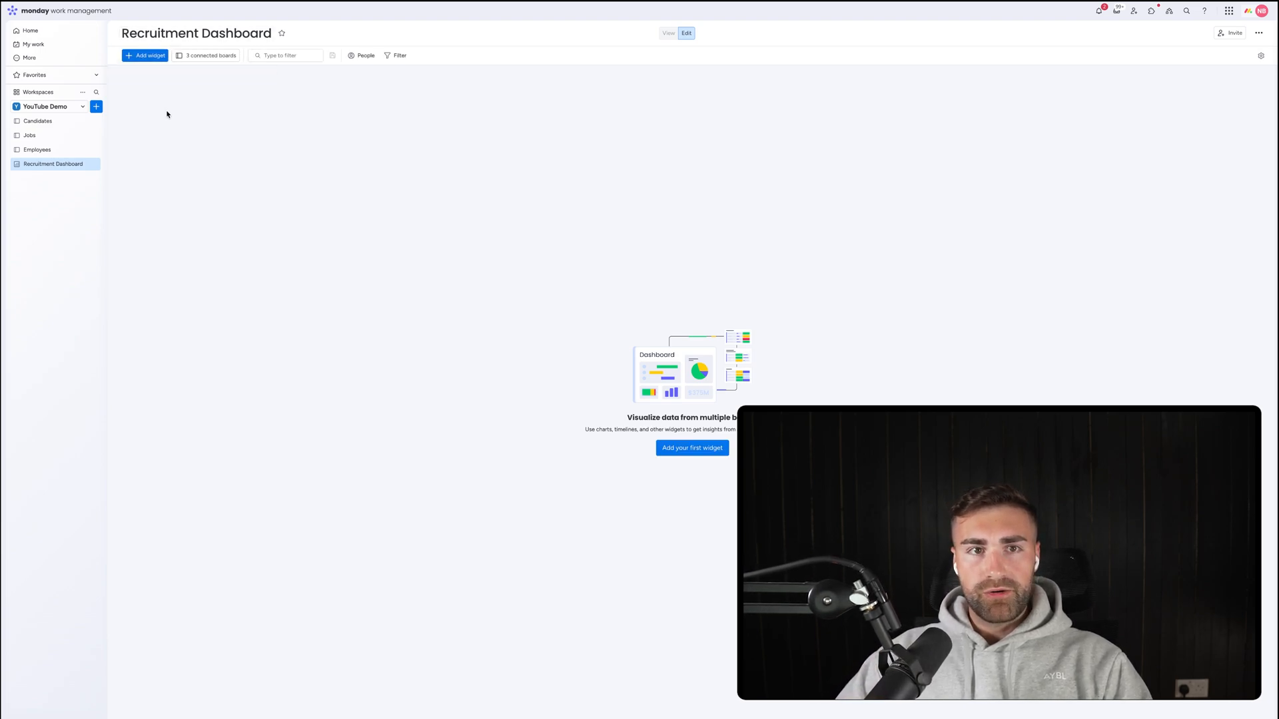
left_click(141, 81)
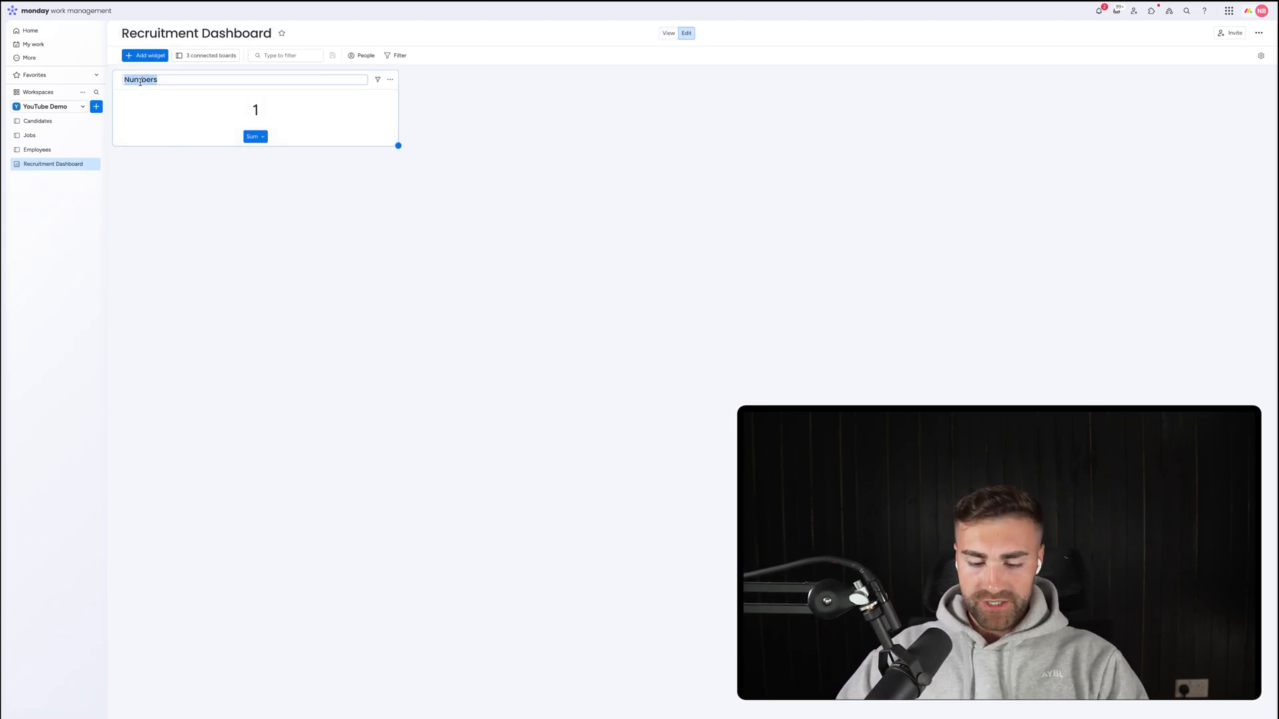
type("Avg. Time To Hire Candidate")
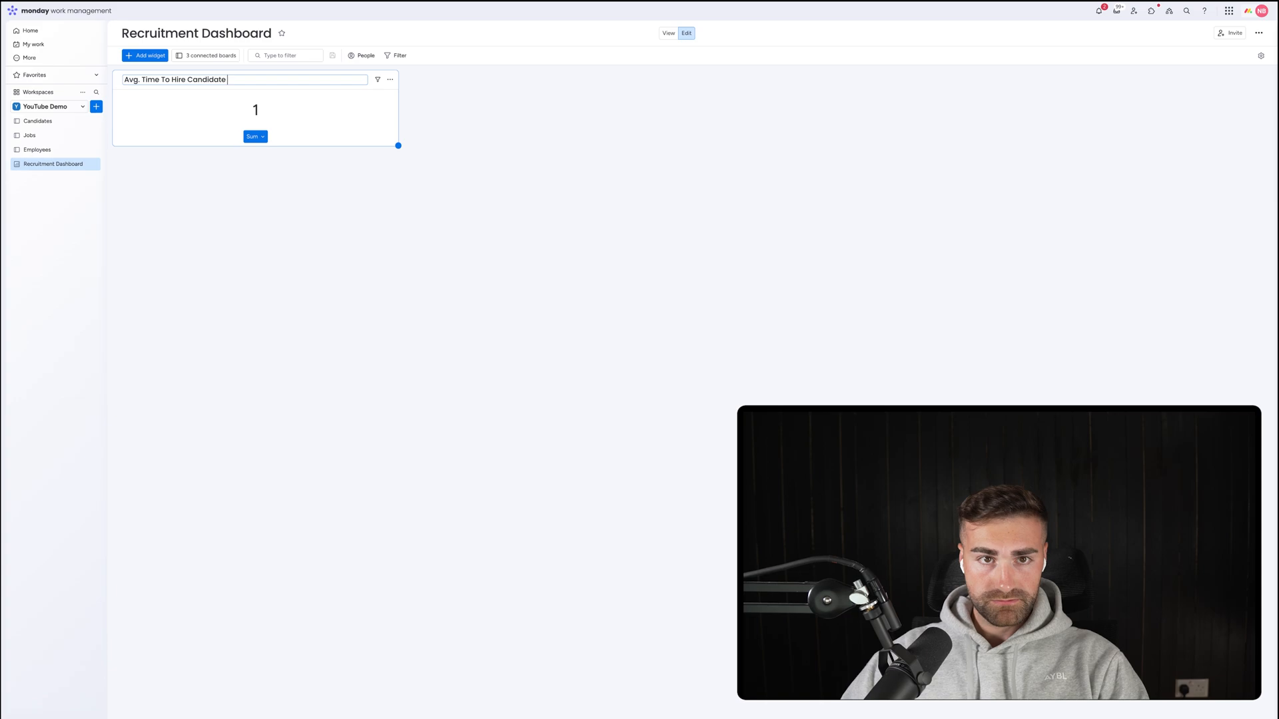
key("Return")
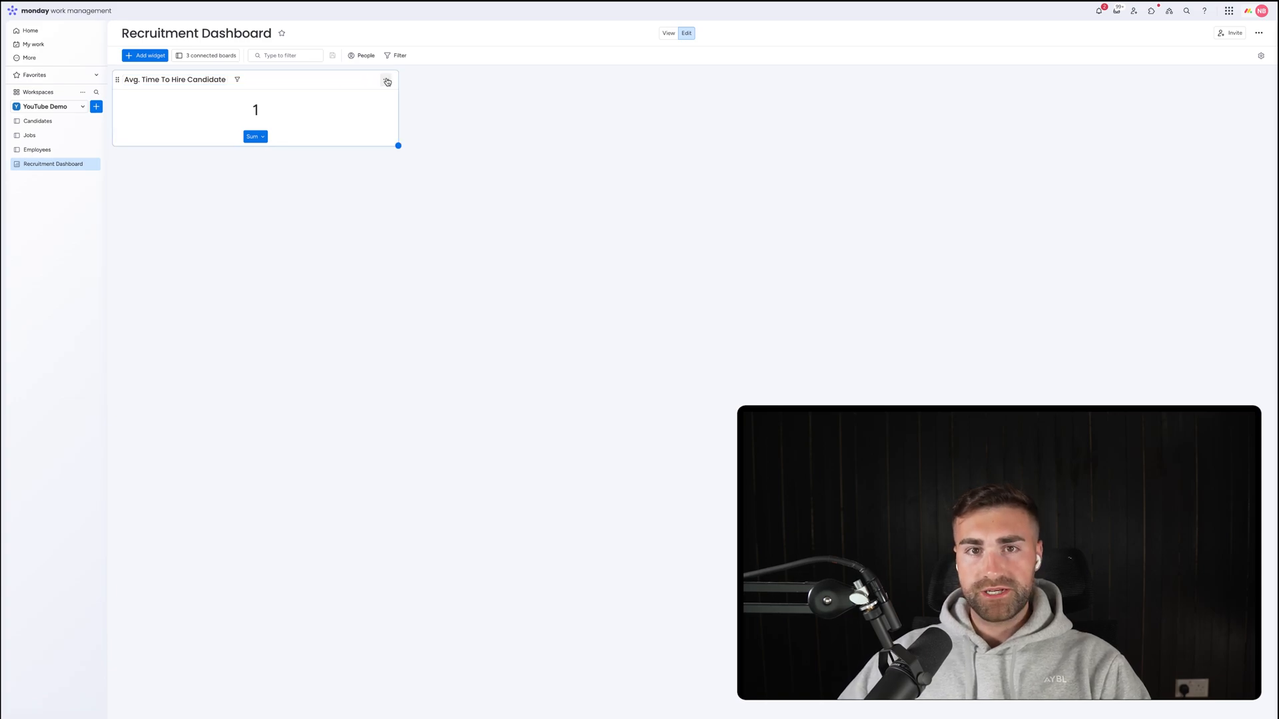
left_click(386, 79)
left_click(407, 112)
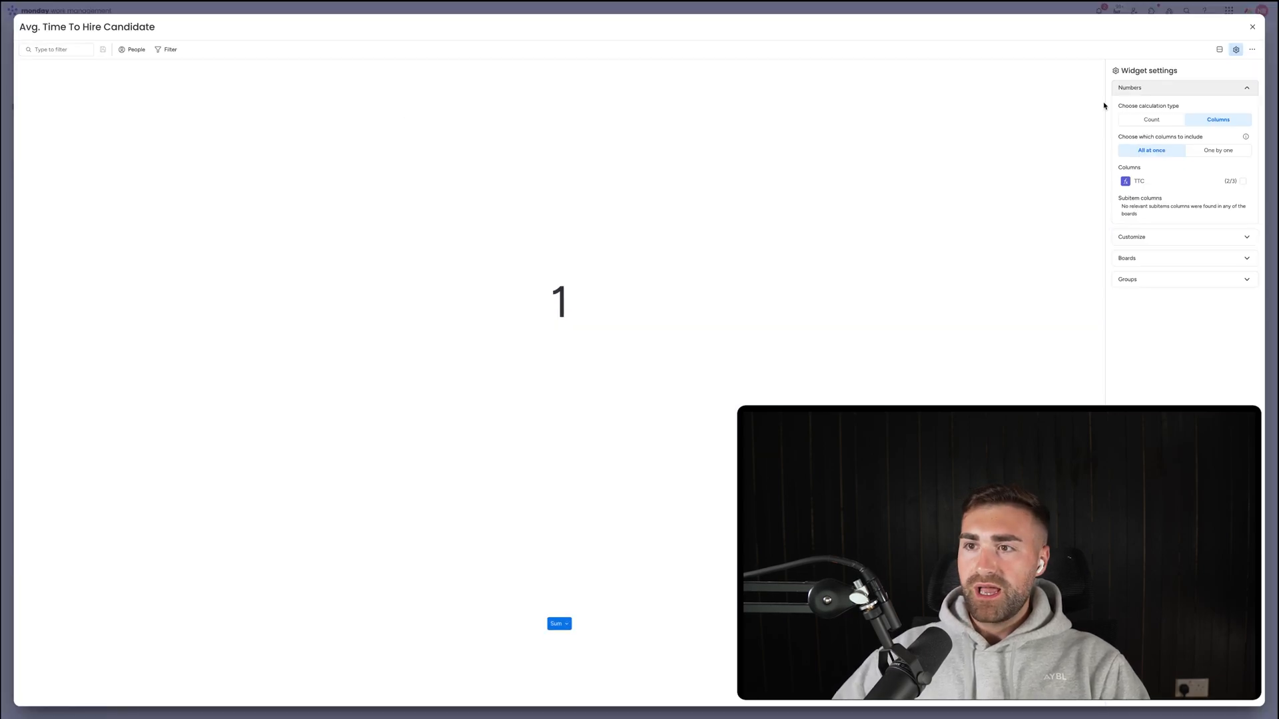
Calculate columns one by one, with Jobs and Employees excluded so only Candidates feeds it.
left_click(1182, 120)
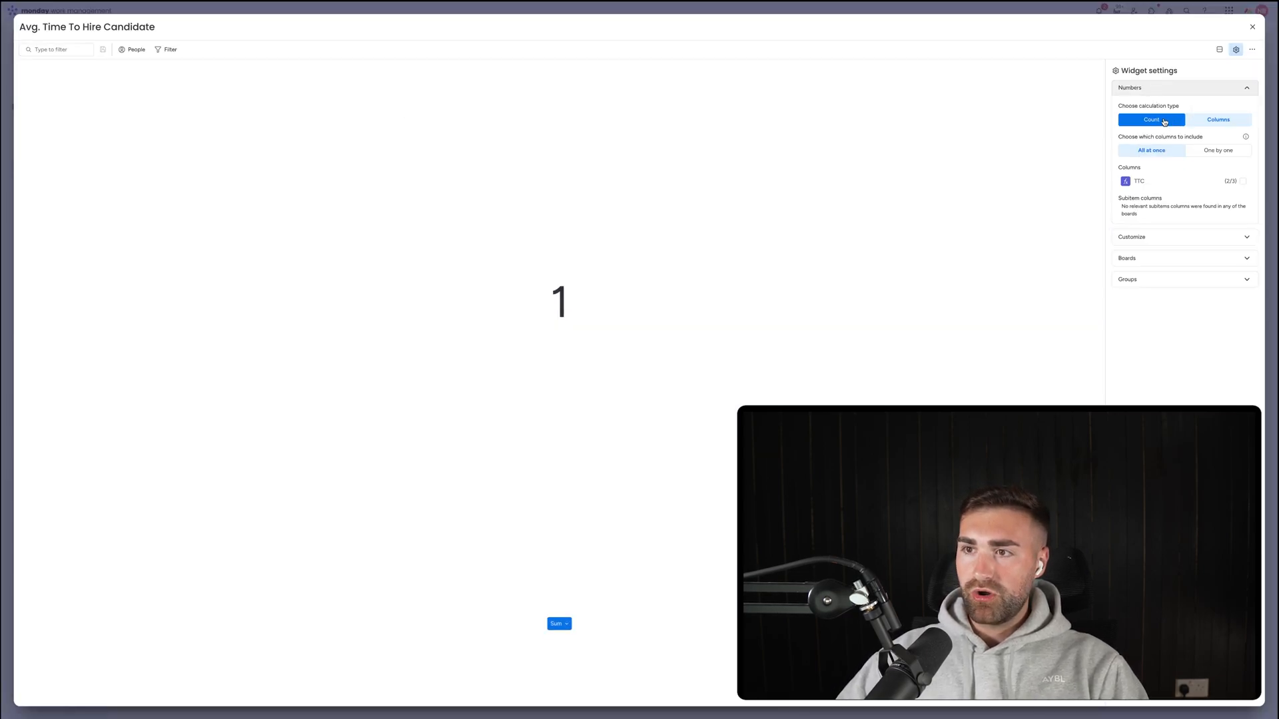
left_click(1218, 120)
left_click(1218, 150)
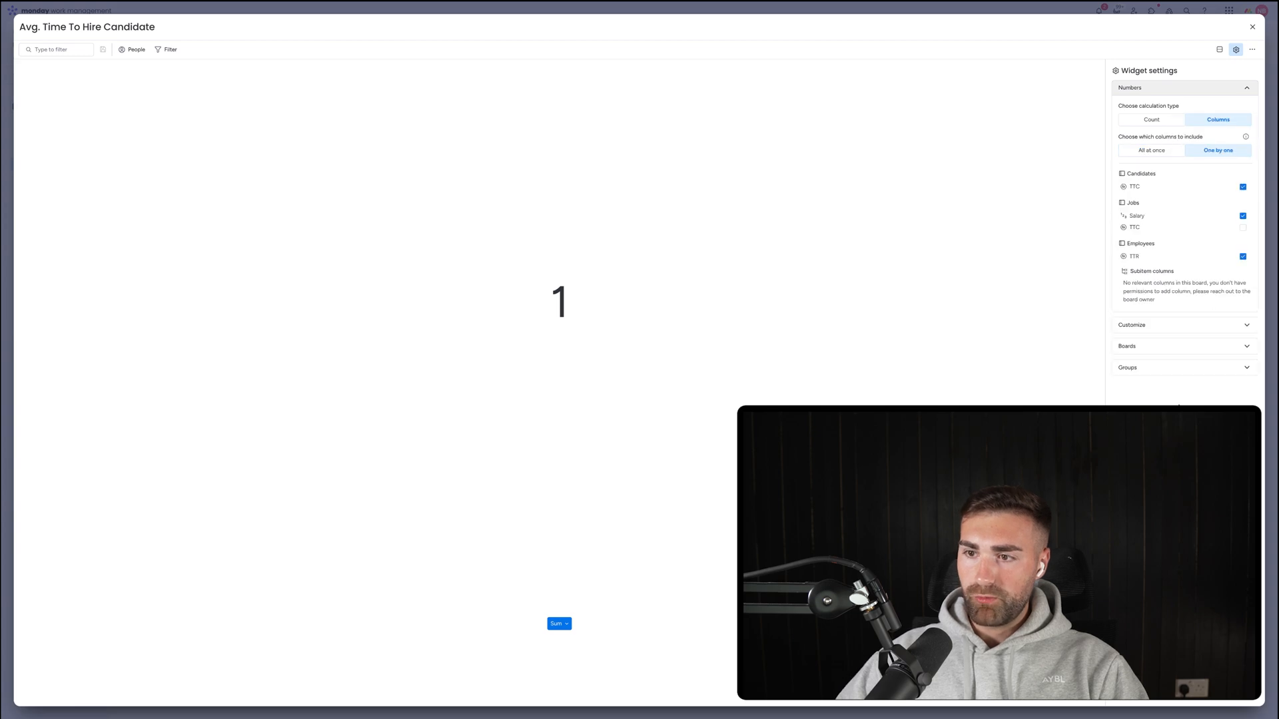
left_click(1171, 346)
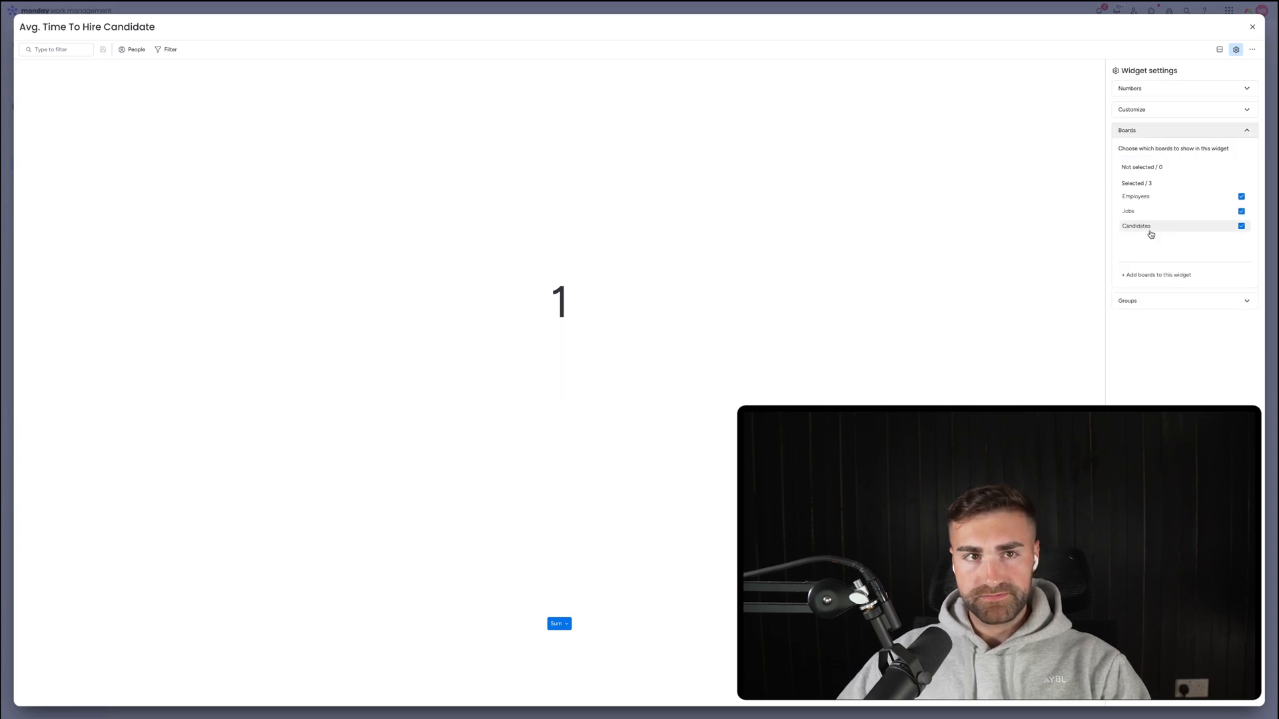
left_click(1147, 211)
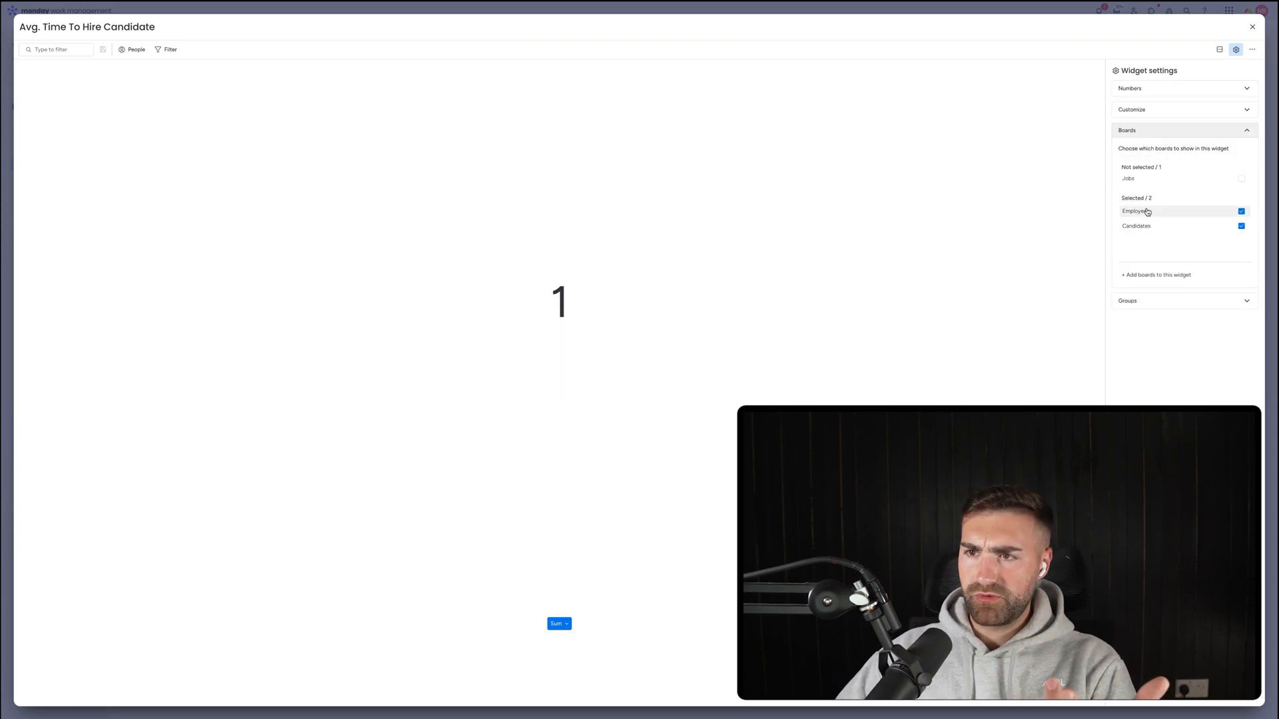
left_click(1147, 211)
left_click(1155, 132)
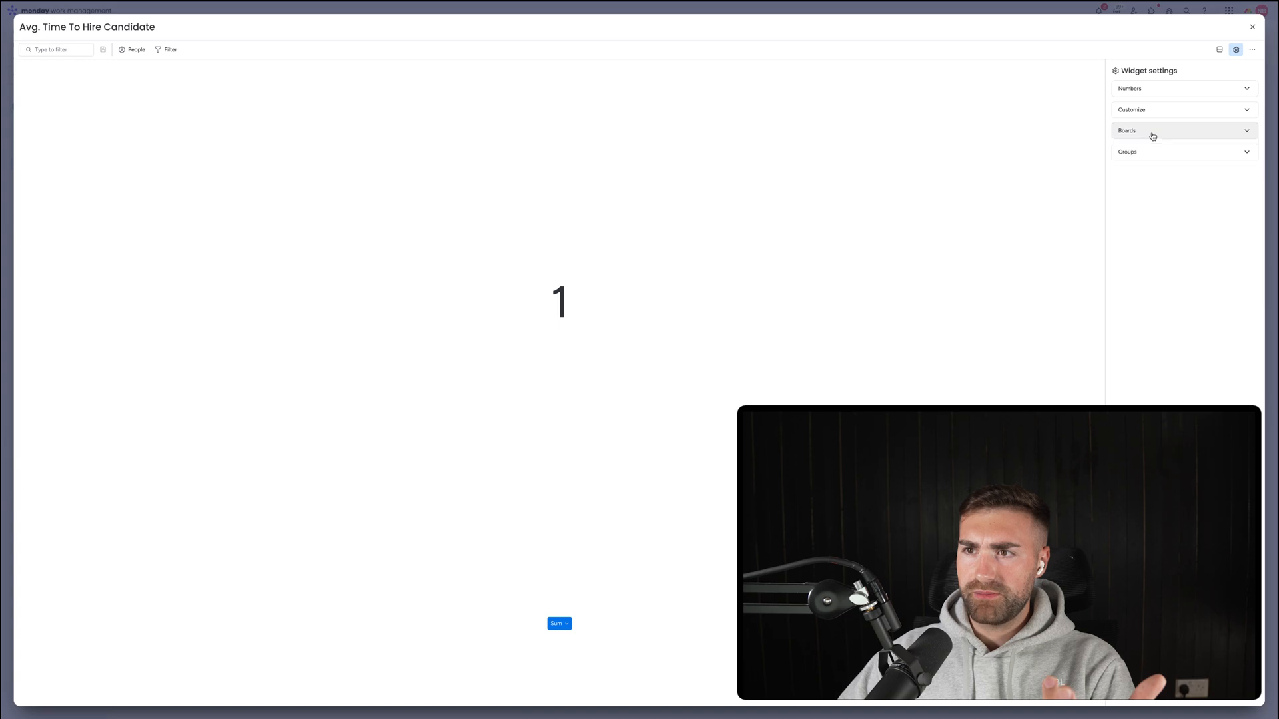
left_click(1150, 94)
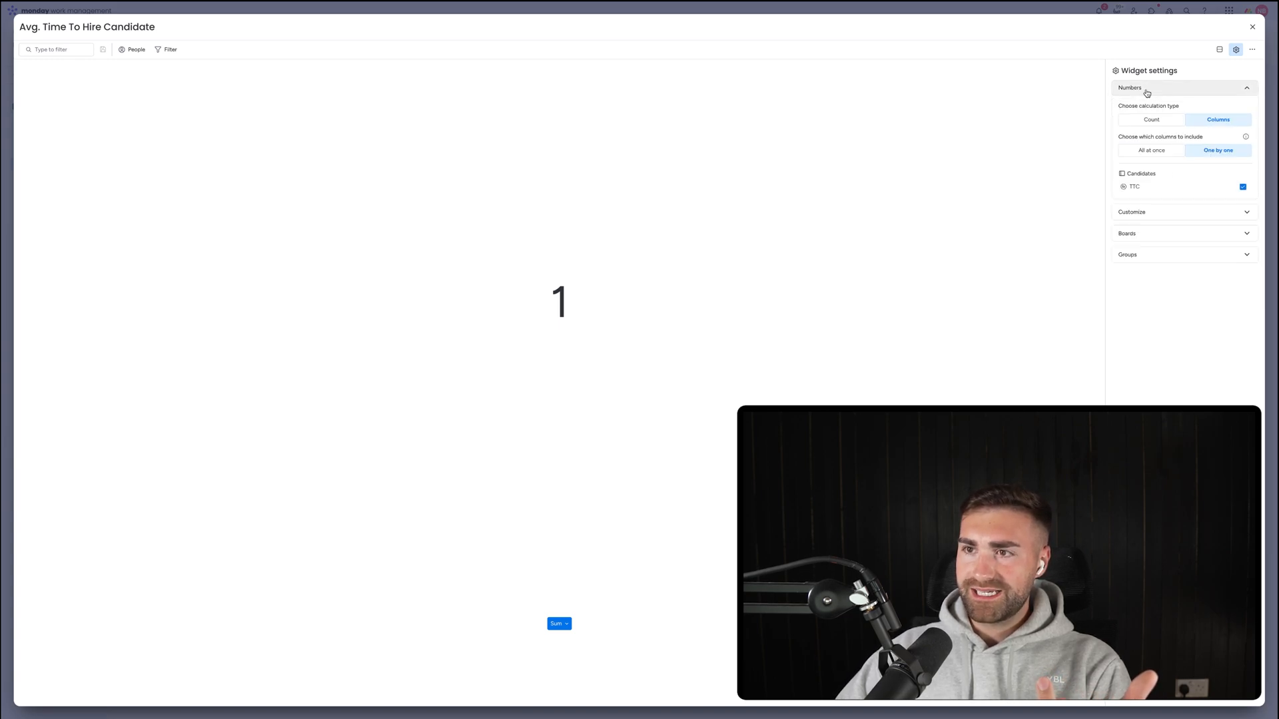
left_click(1147, 93)
Set the function to Average with manual 0 decimal places.
left_click(1147, 111)
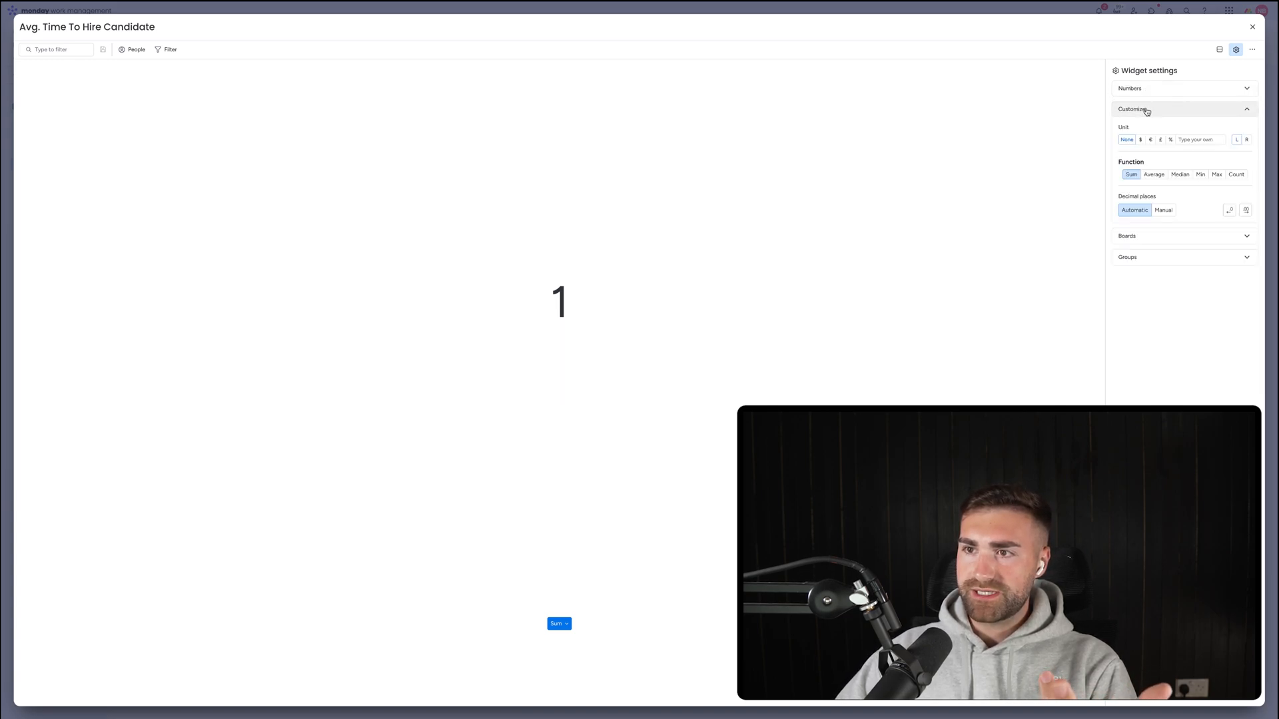
left_click(1153, 174)
left_click(1163, 210)
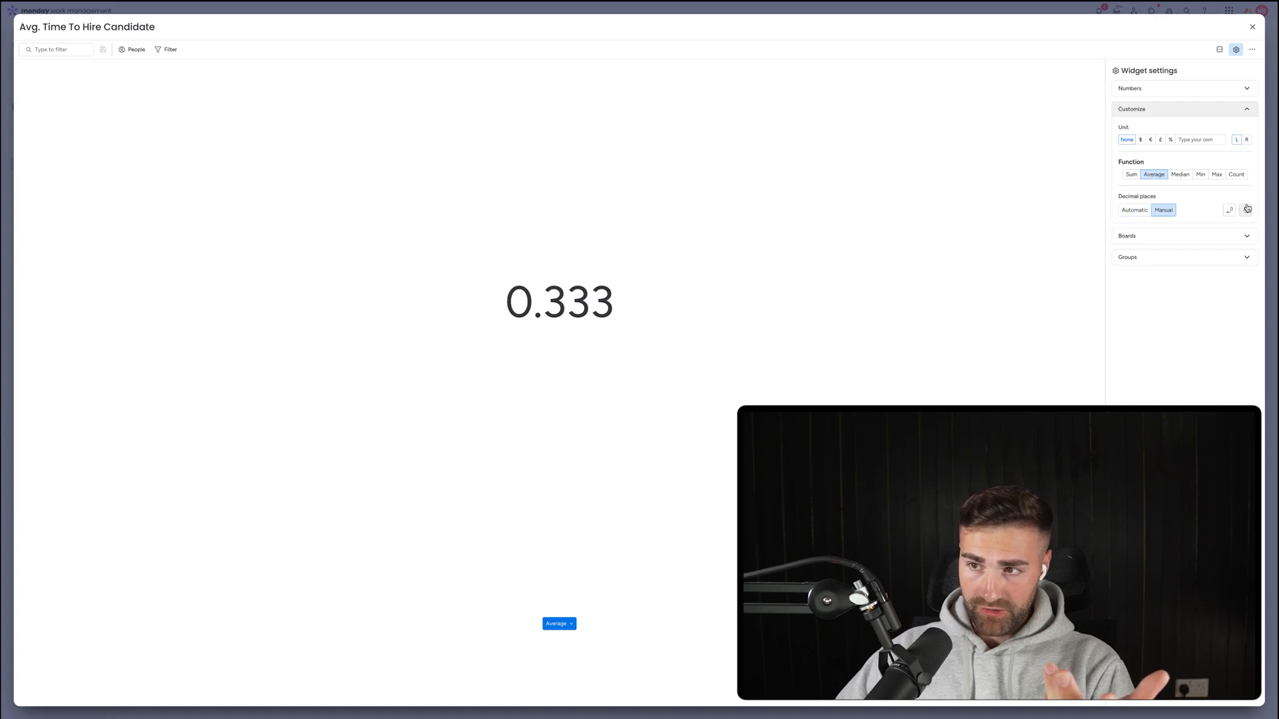
left_click(1230, 211)
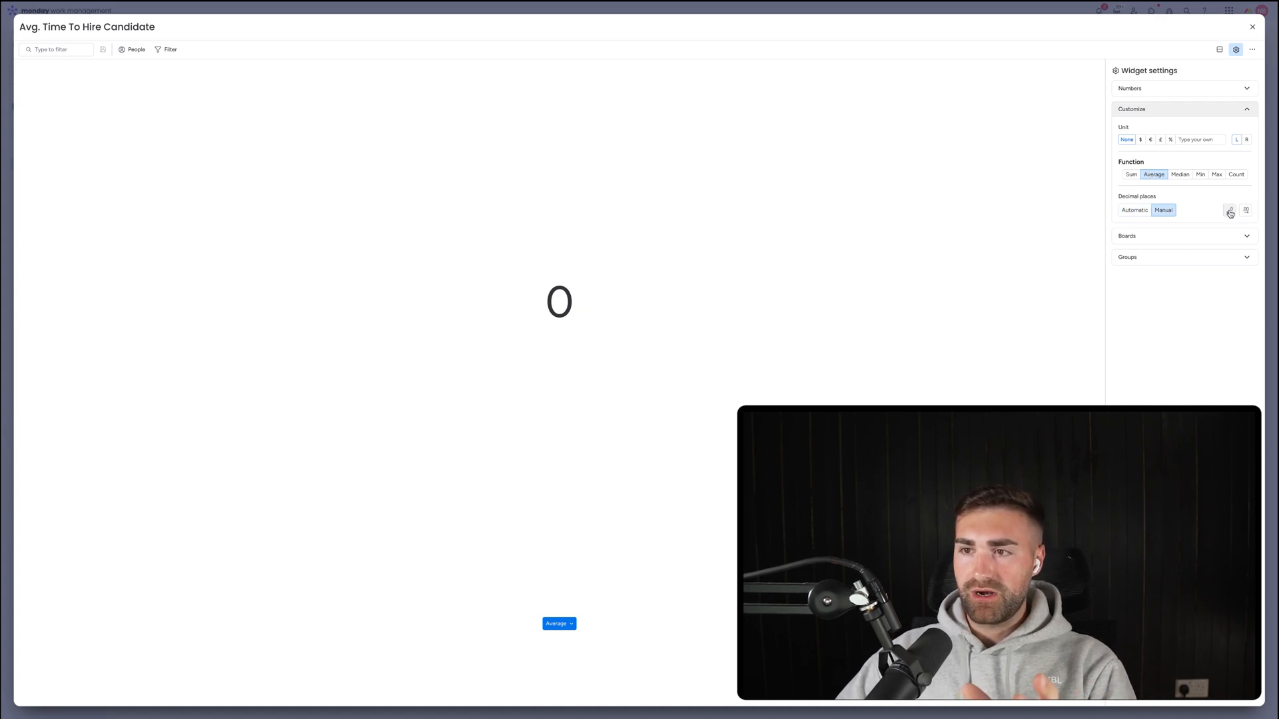
left_click(1196, 236)
Exclude Rejected, In Contract, Interview #2, Interview #1 and CV Screened, keeping New and Accepted.
left_click(1179, 299)
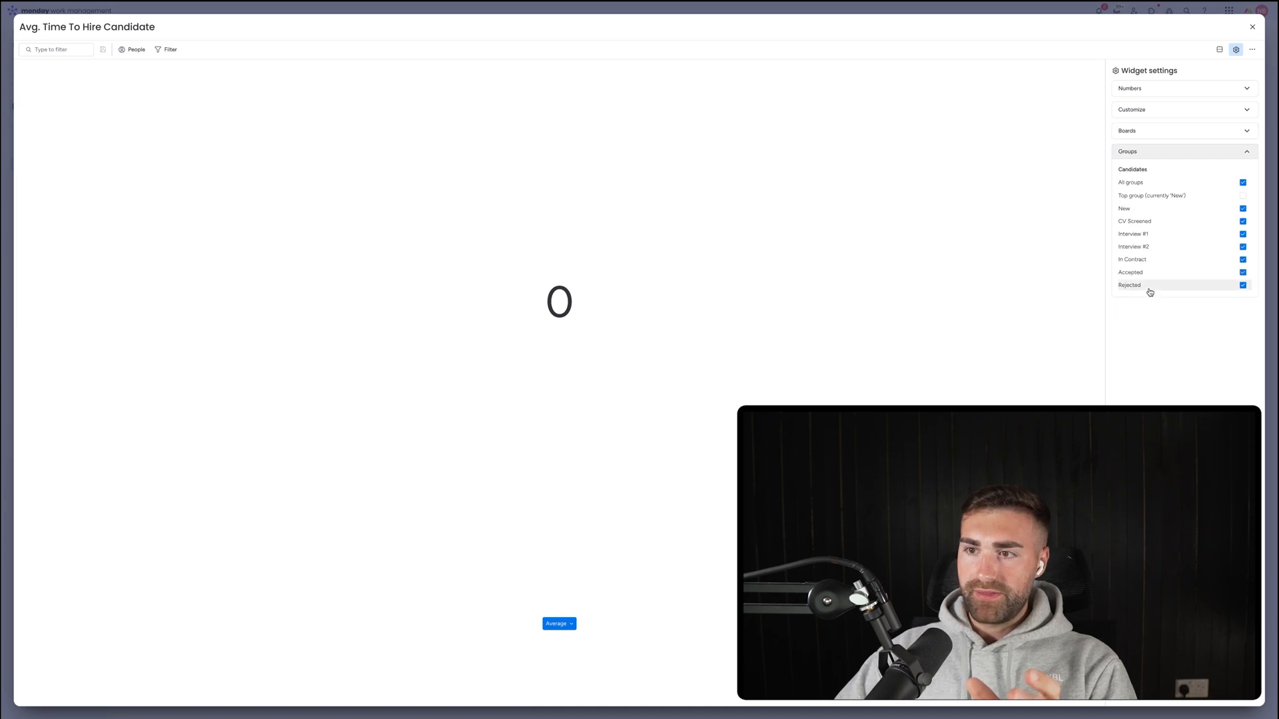
left_click(1149, 287)
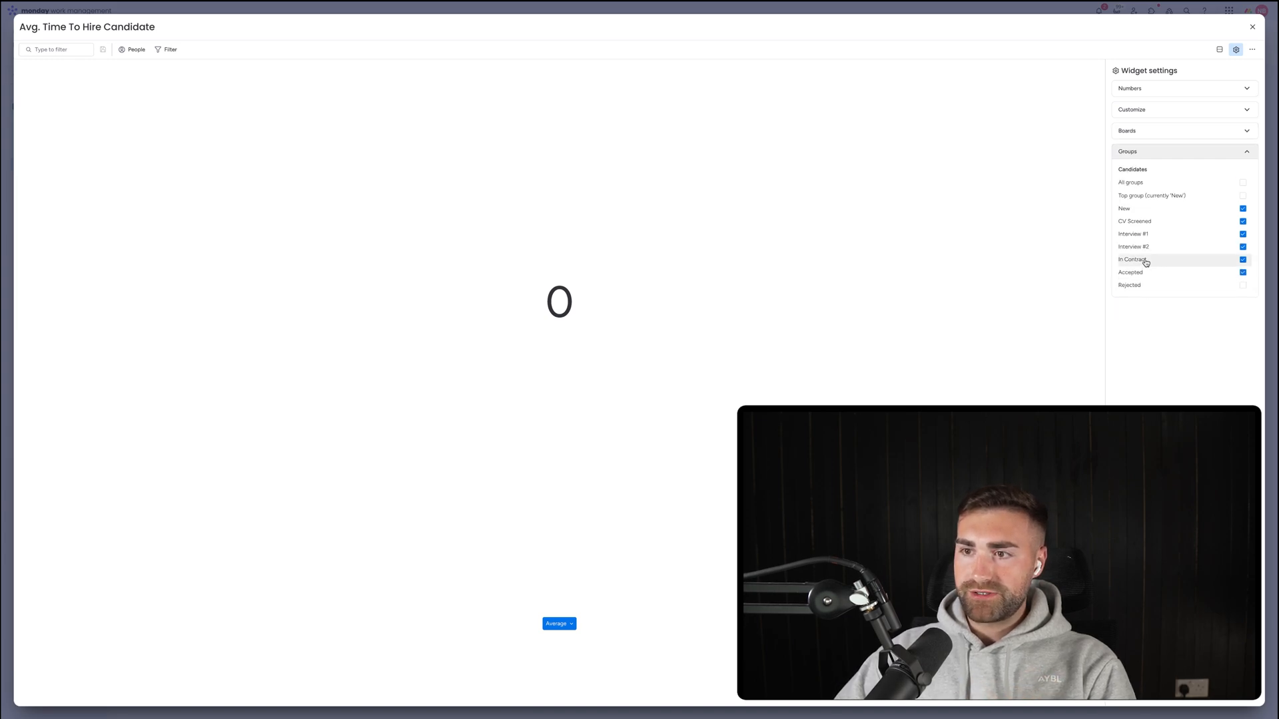
left_click(1144, 260)
left_click(1143, 248)
left_click(1141, 234)
left_click(1141, 224)
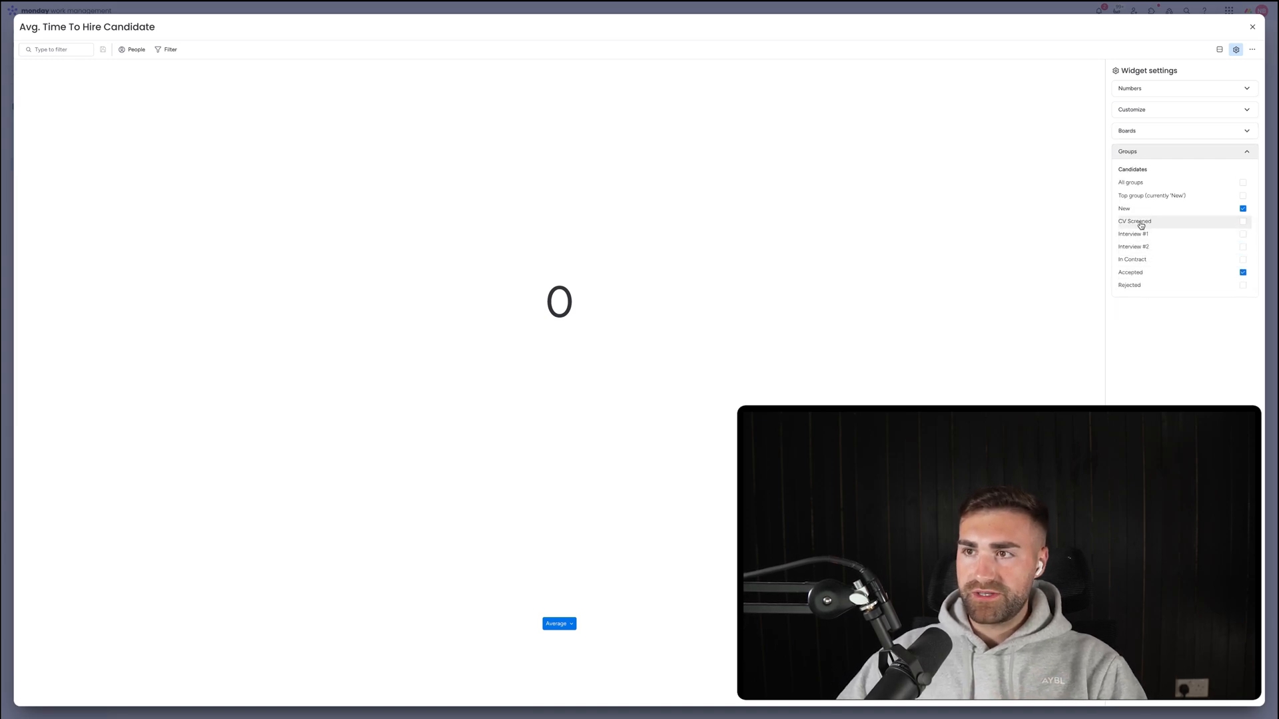
left_click(1253, 27)
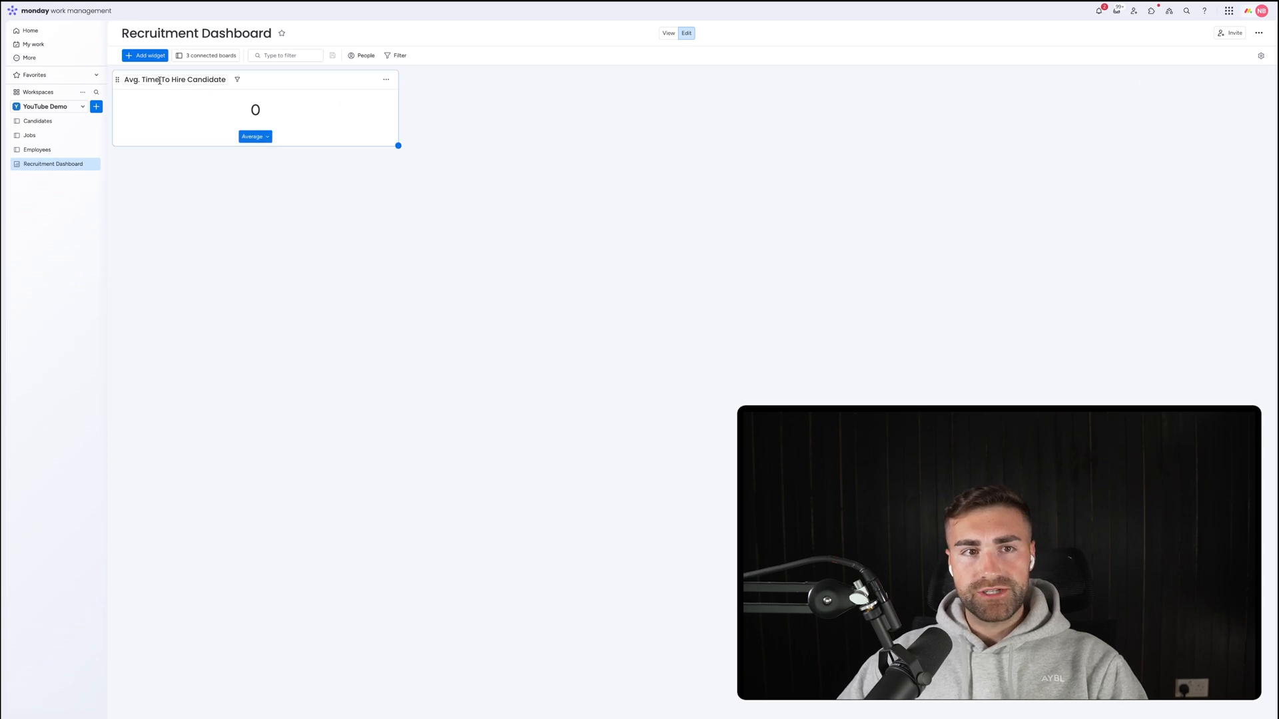
Check the TTC values on the Candidates board, then return to the Recruitment Dashboard.
left_click(39, 120)
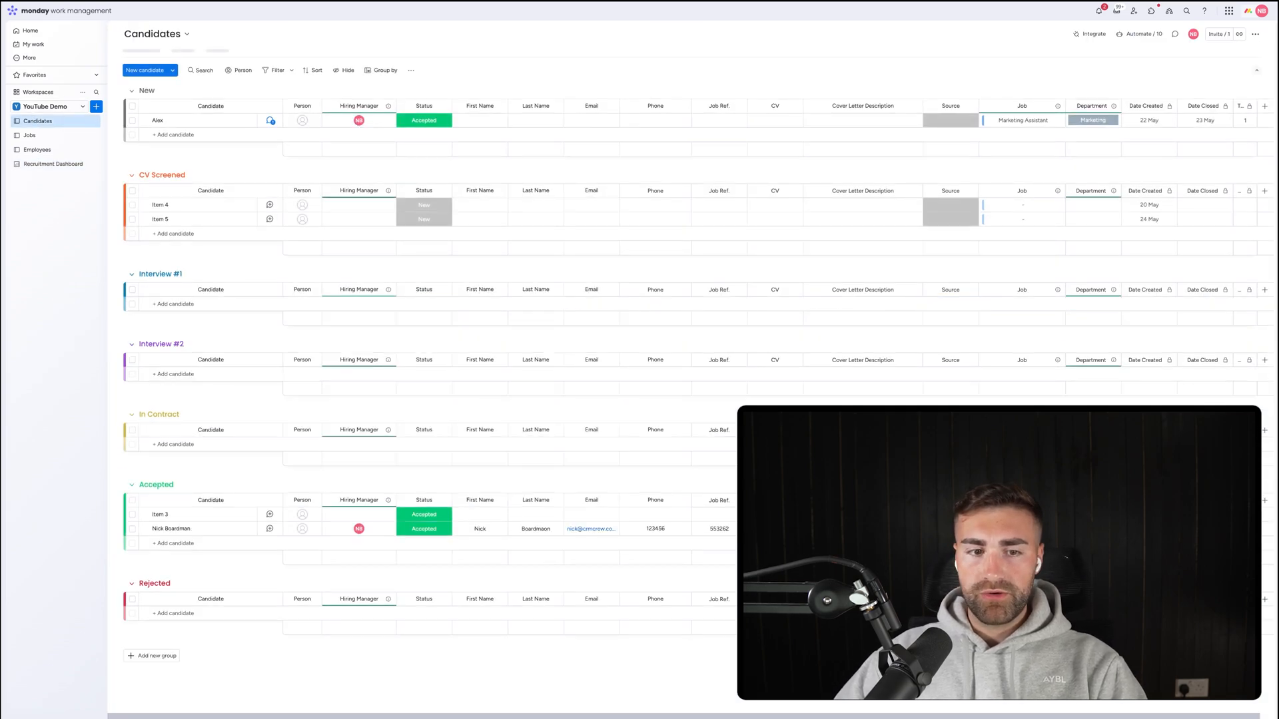
scroll(490, 485, "right", 1)
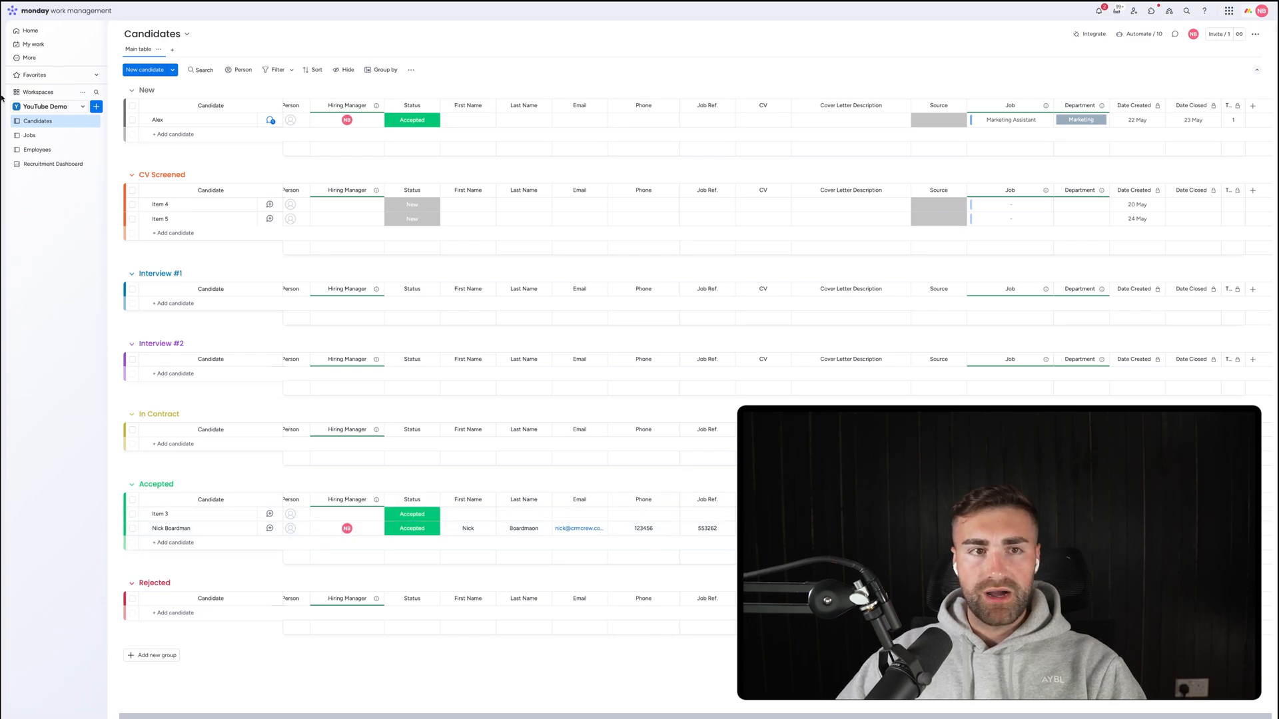
left_click(51, 164)
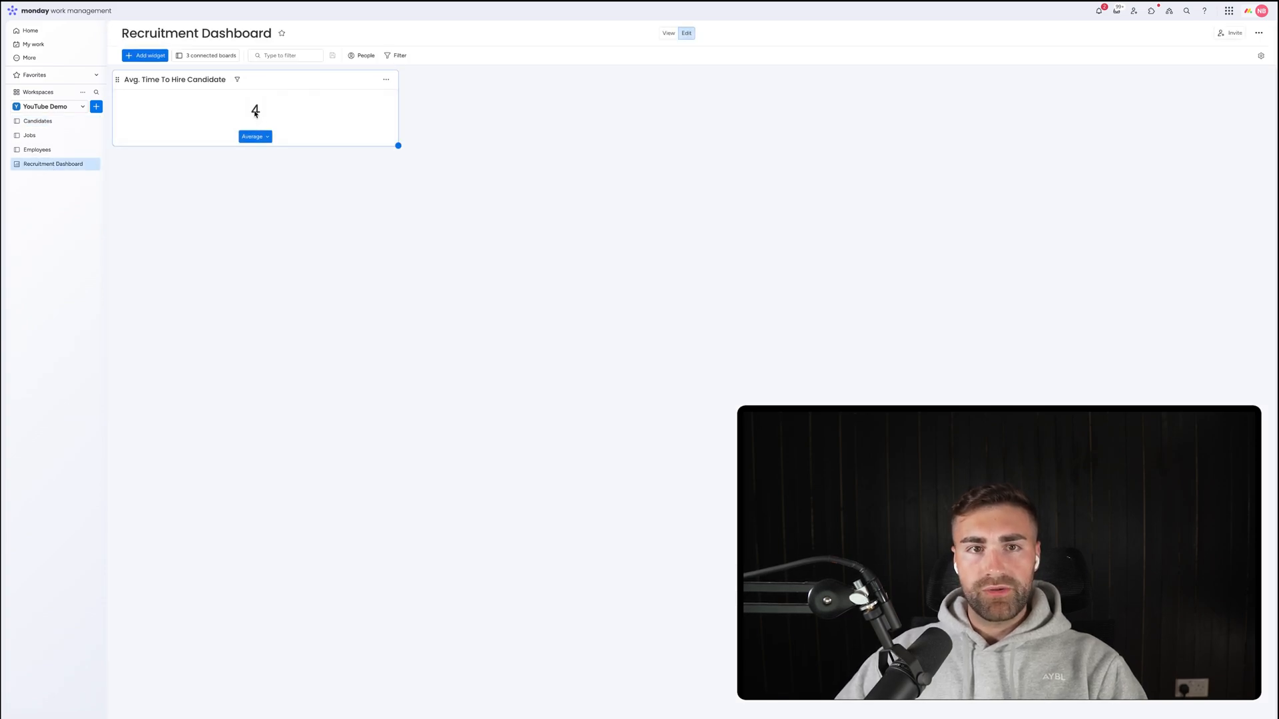
Give the Avg. Time To Hire Candidate widget the unit 'Days', so it reads 4 Days.
left_click(399, 100)
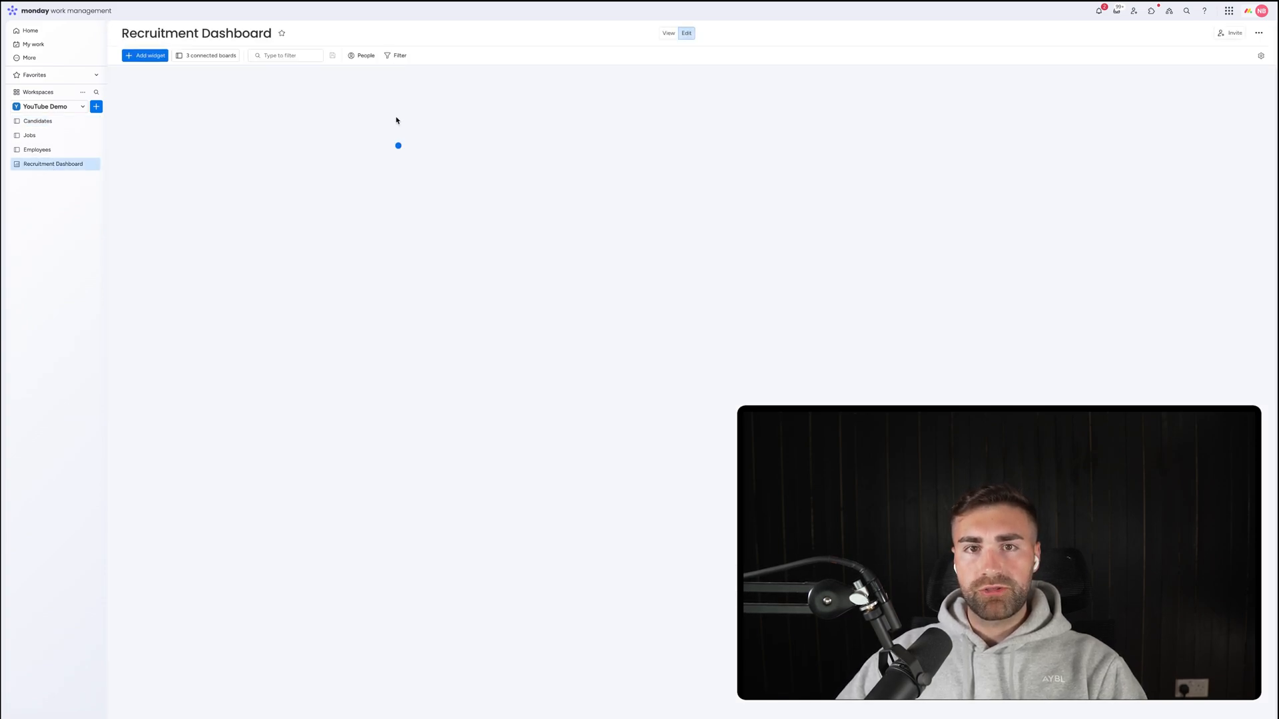
left_click(1151, 217)
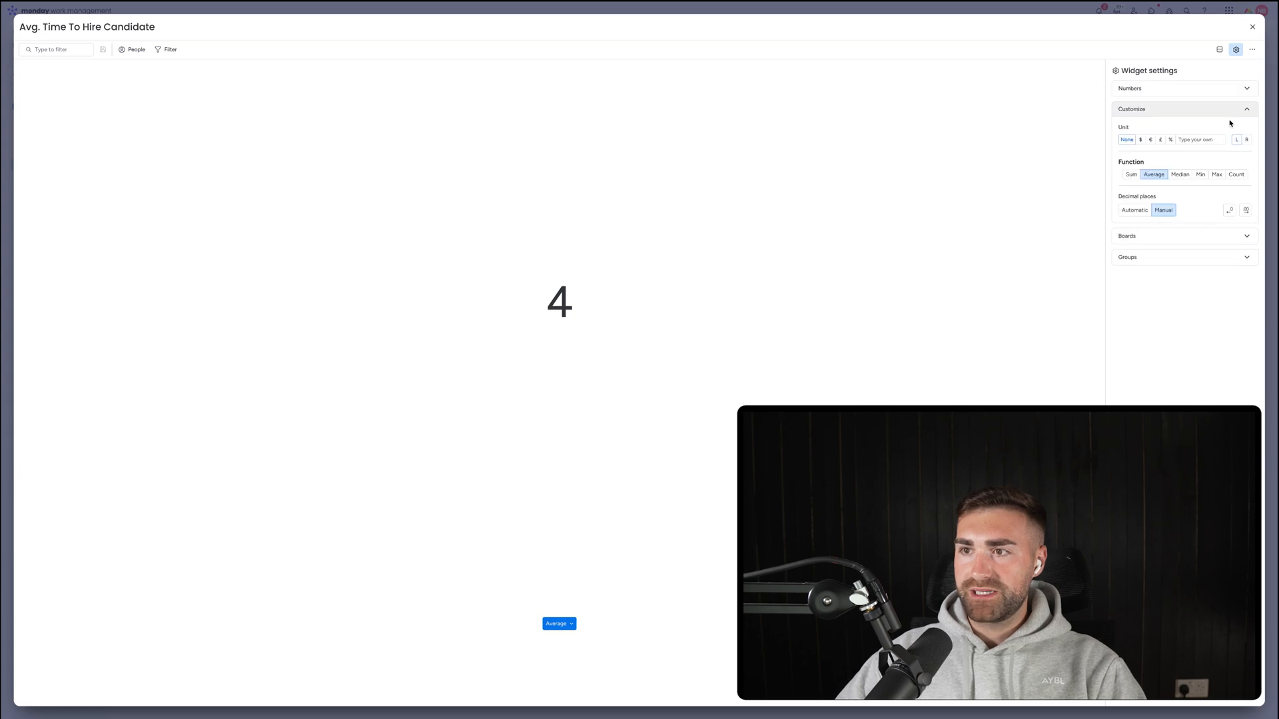
left_click(1204, 141)
type("Days")
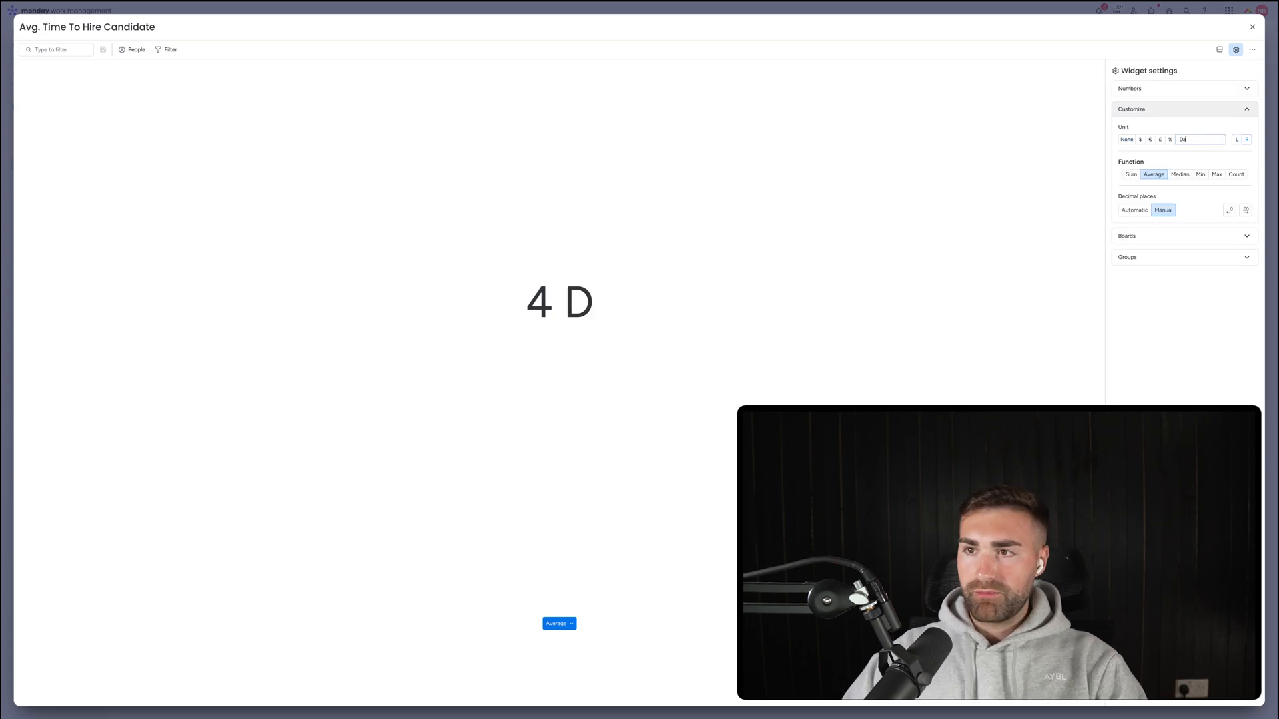
left_click(1252, 26)
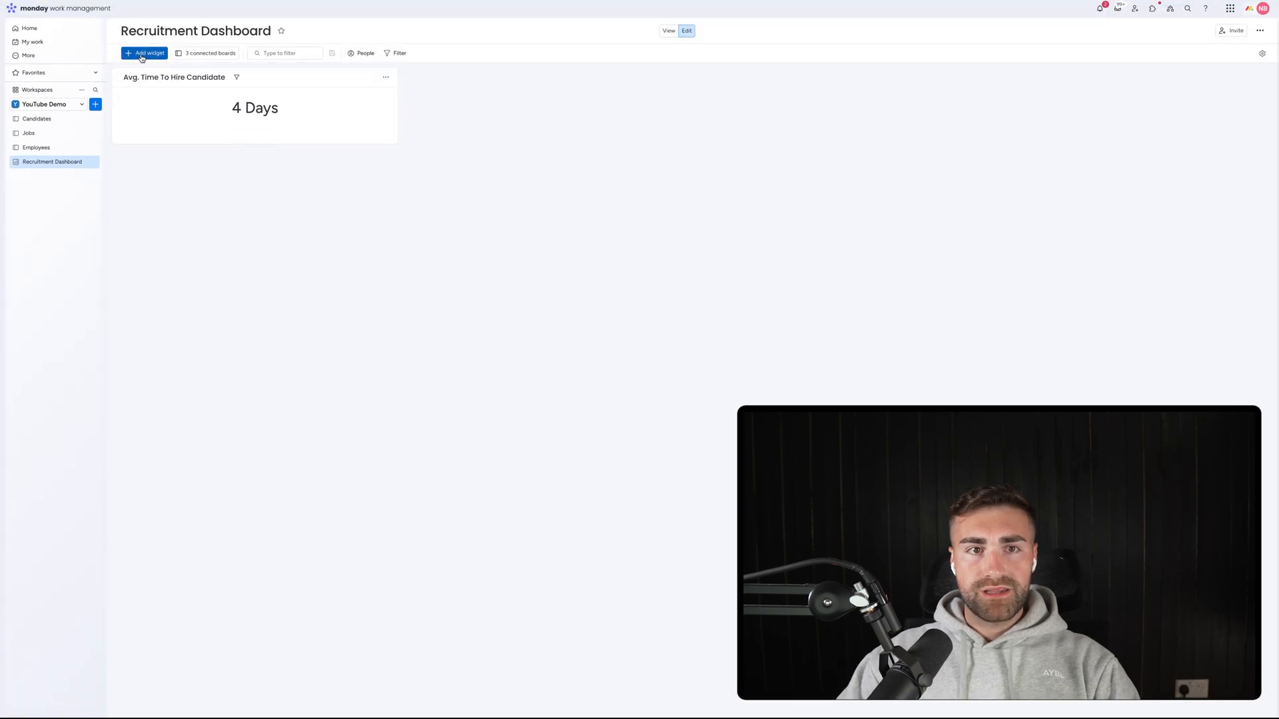
Add a Numbers widget titled 'Avg. Time To Close A Job' and open its settings.
left_click(141, 54)
left_click(167, 116)
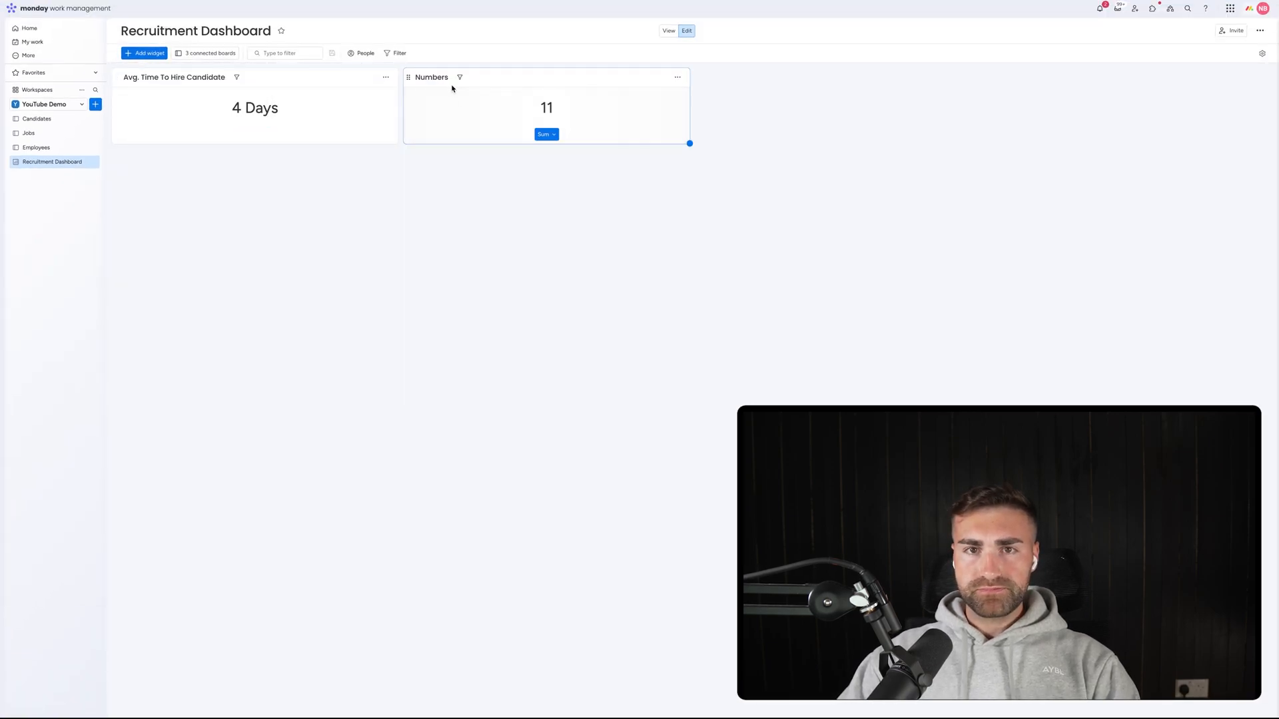
left_click(426, 77)
type("Avg. Time To Close A Job")
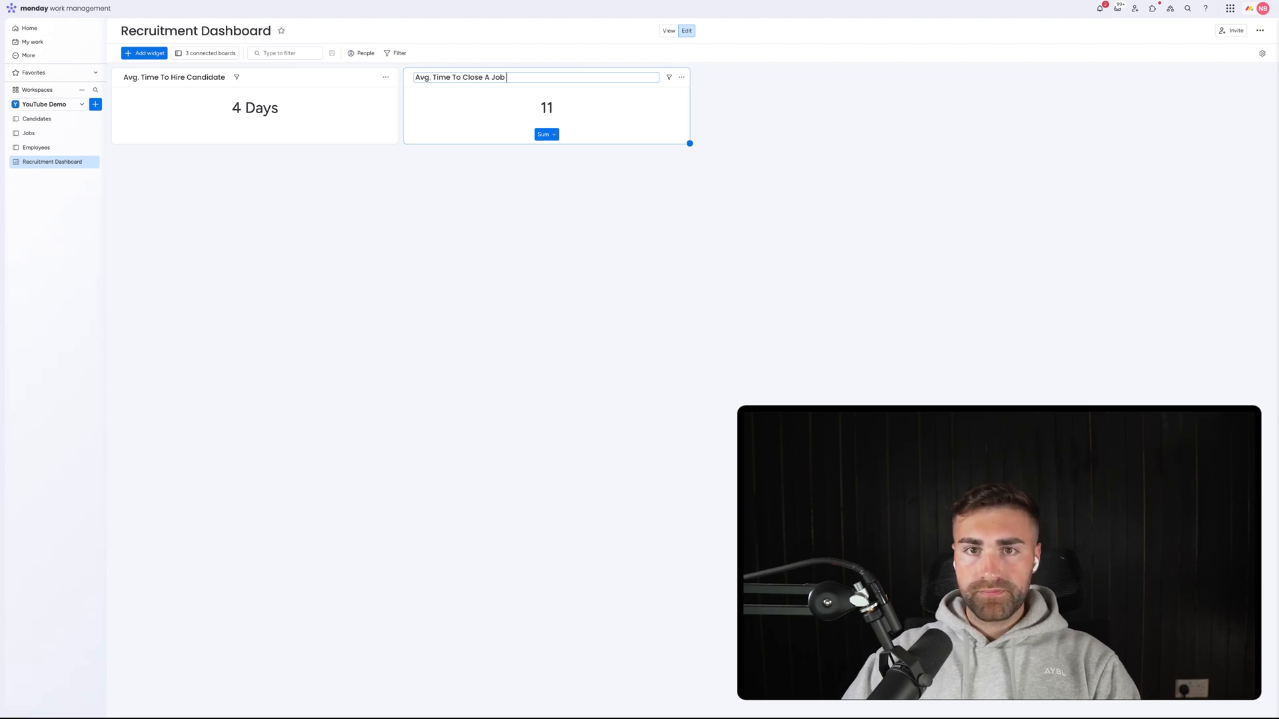
key("Return")
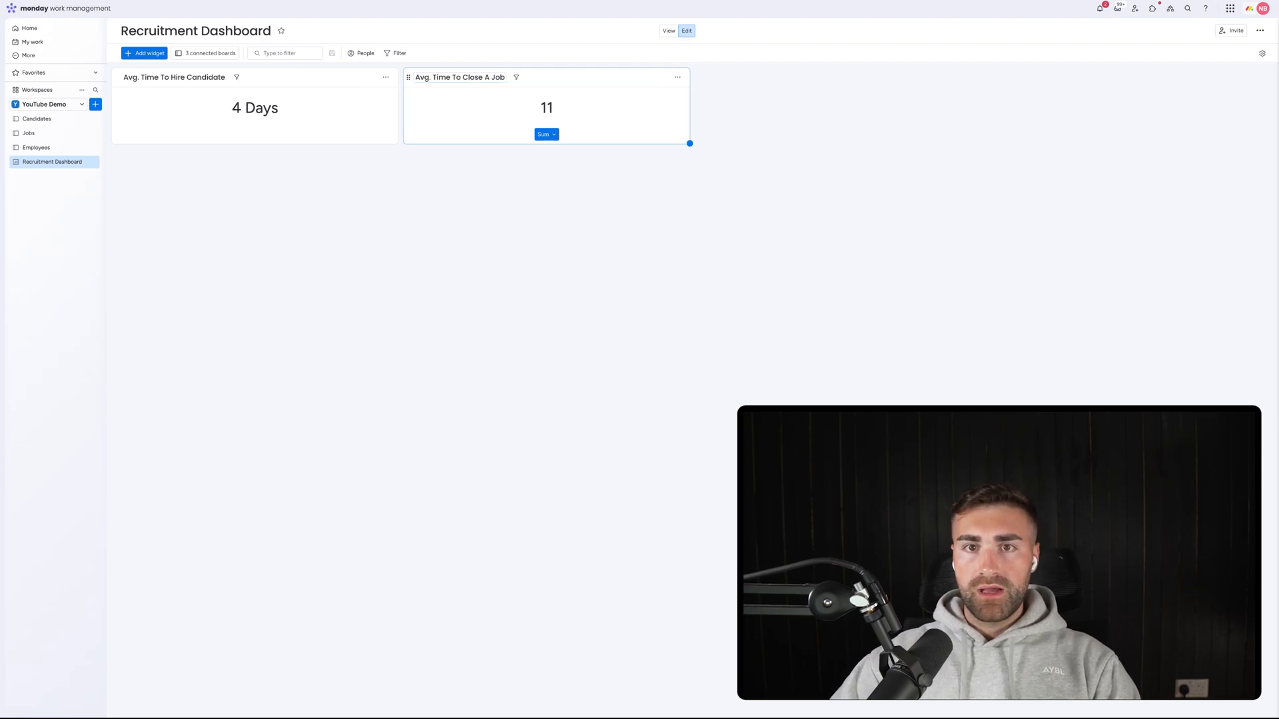
left_click(677, 77)
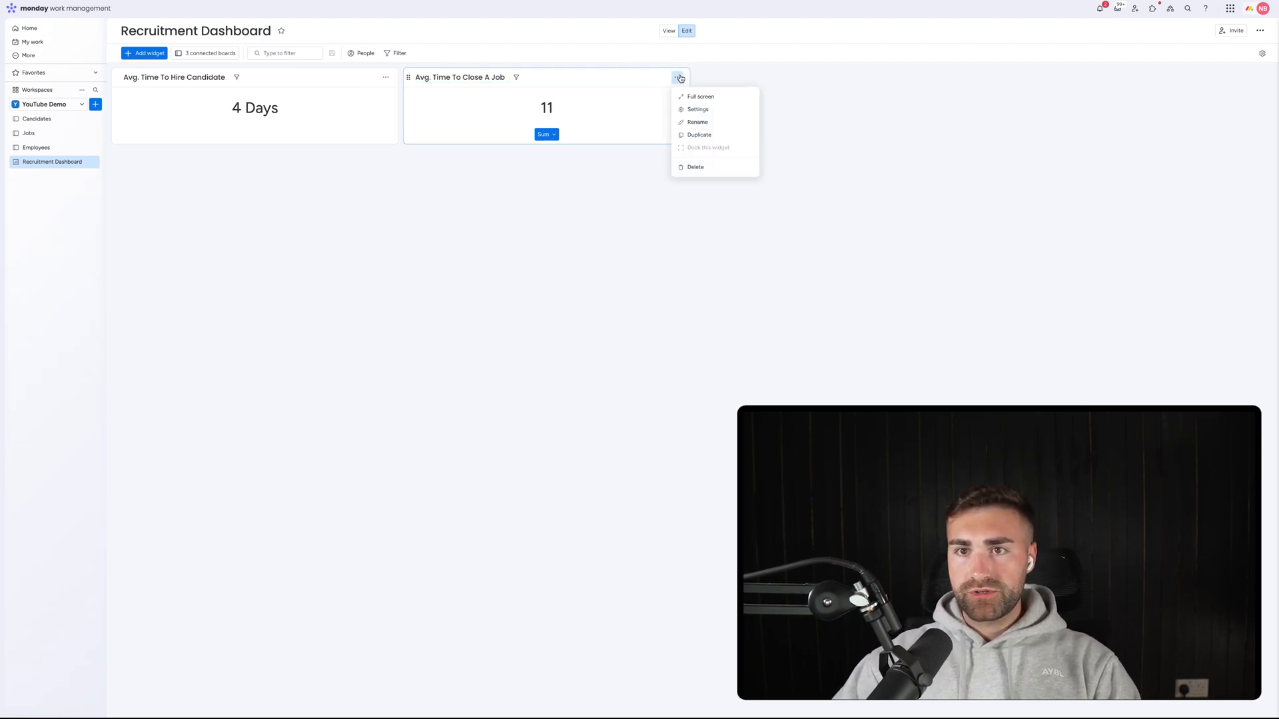
left_click(690, 110)
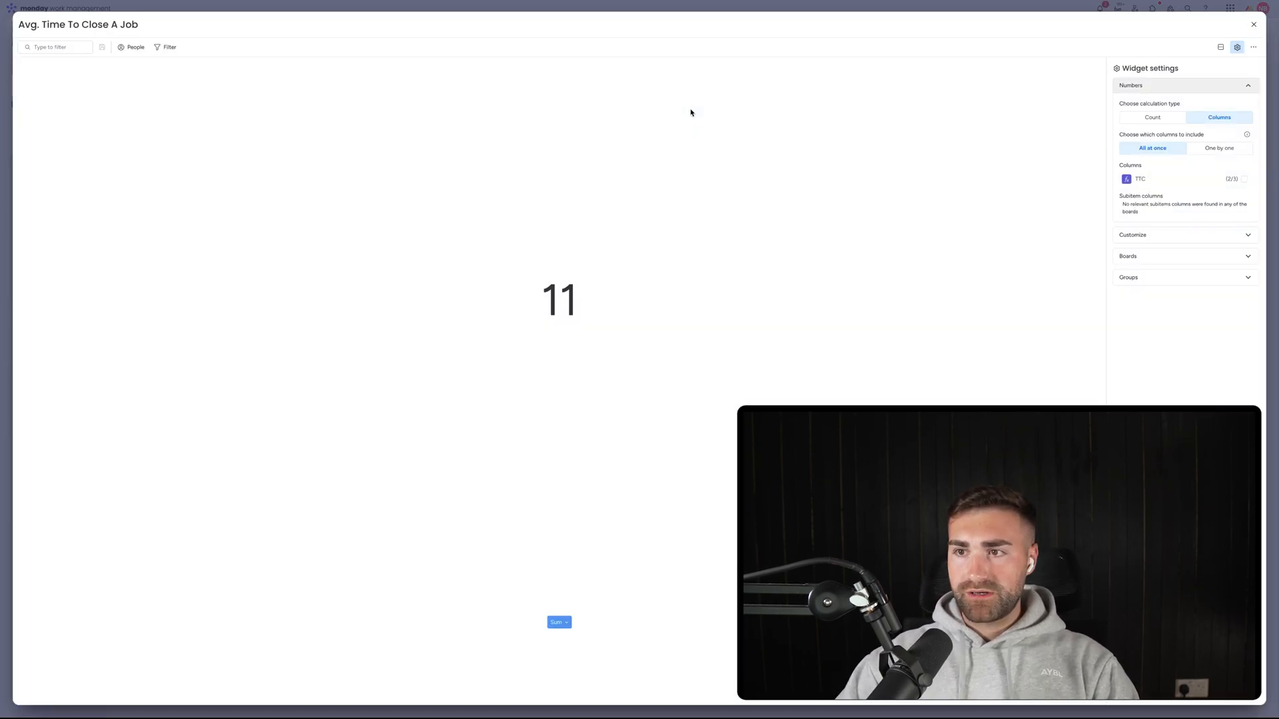
Keep only the Jobs board and calculate from the TTC column one by one.
left_click(1183, 259)
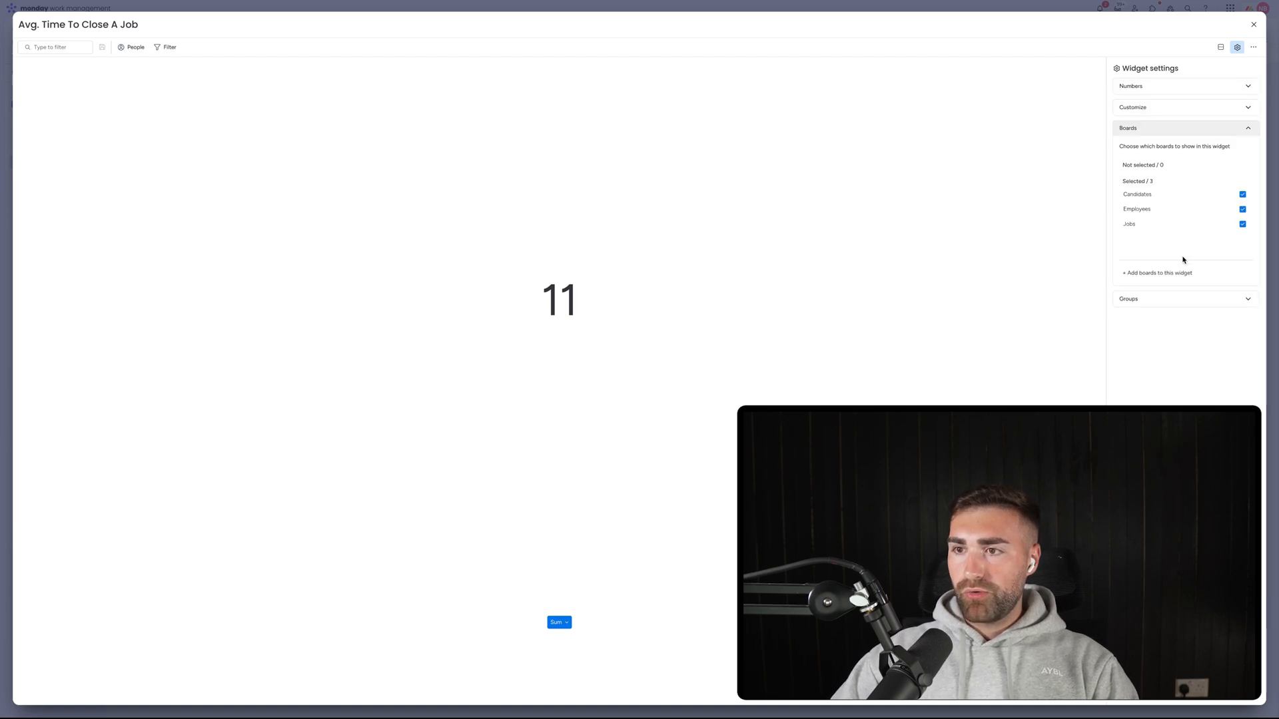
left_click(1151, 211)
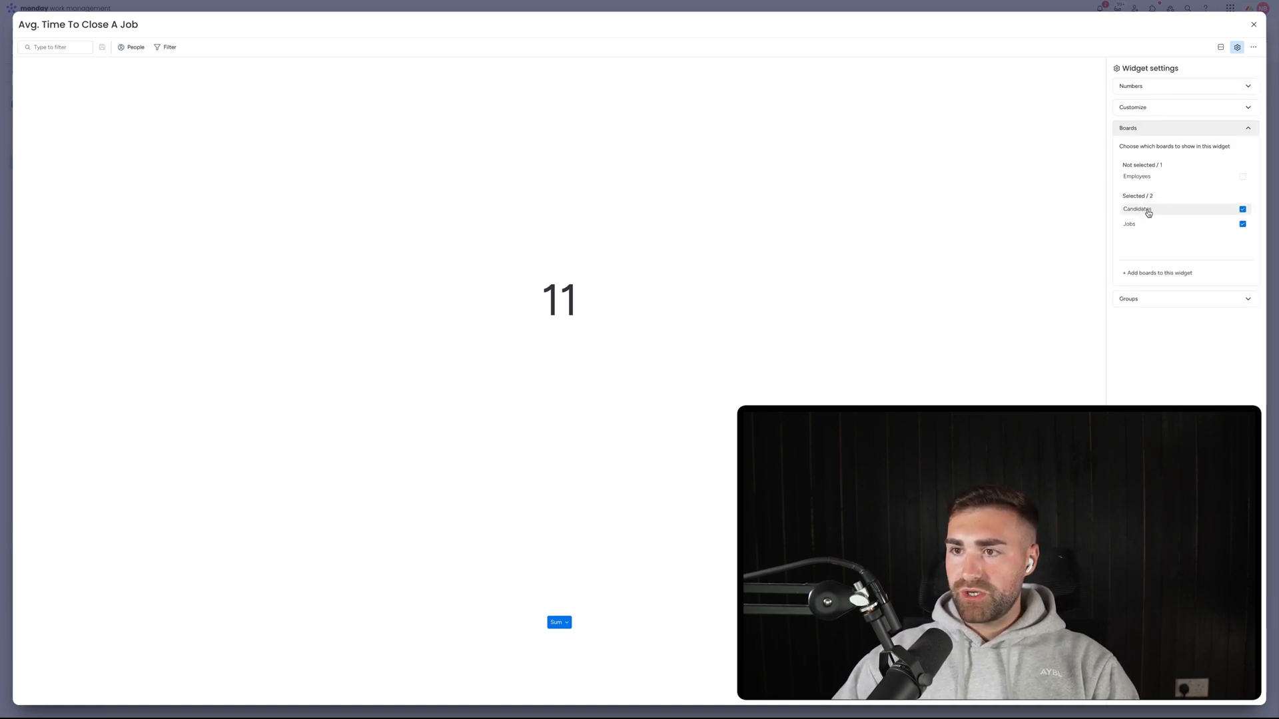
left_click(1147, 210)
left_click(1157, 129)
left_click(1157, 85)
left_click(1219, 148)
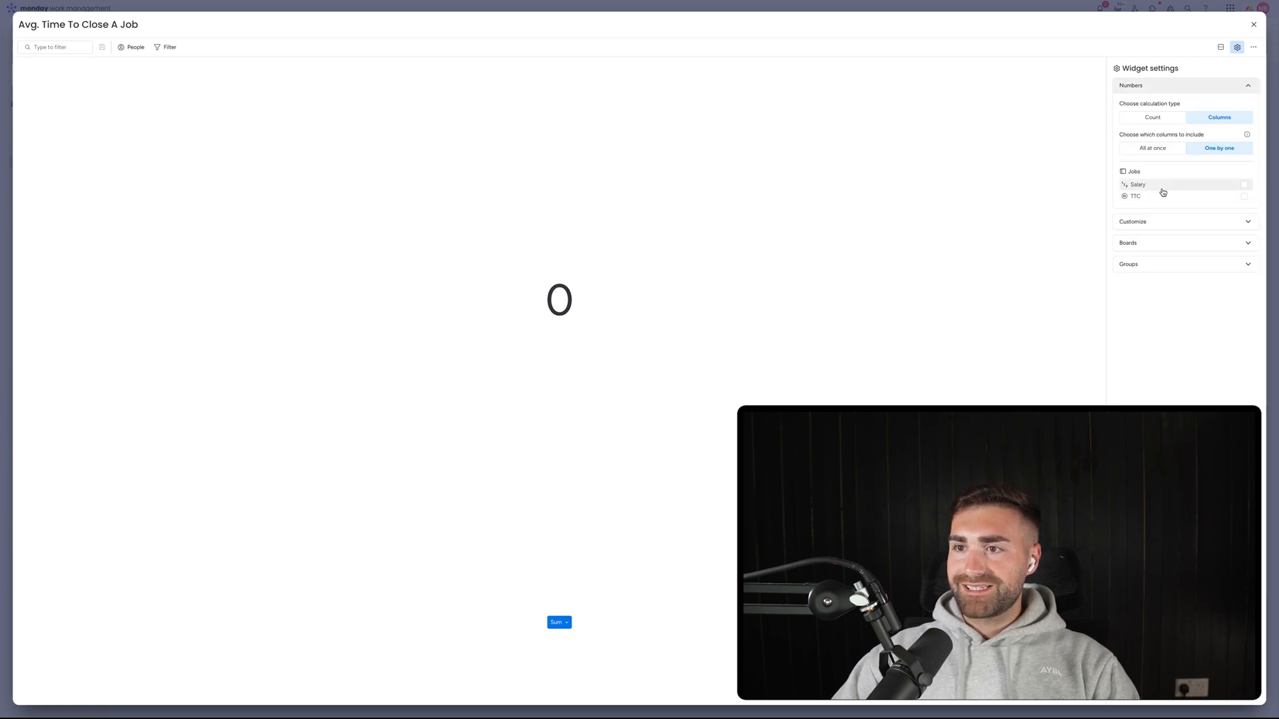
left_click(1160, 196)
Set Average with manual 0 decimals and the unit 'Days' after the number.
left_click(1160, 221)
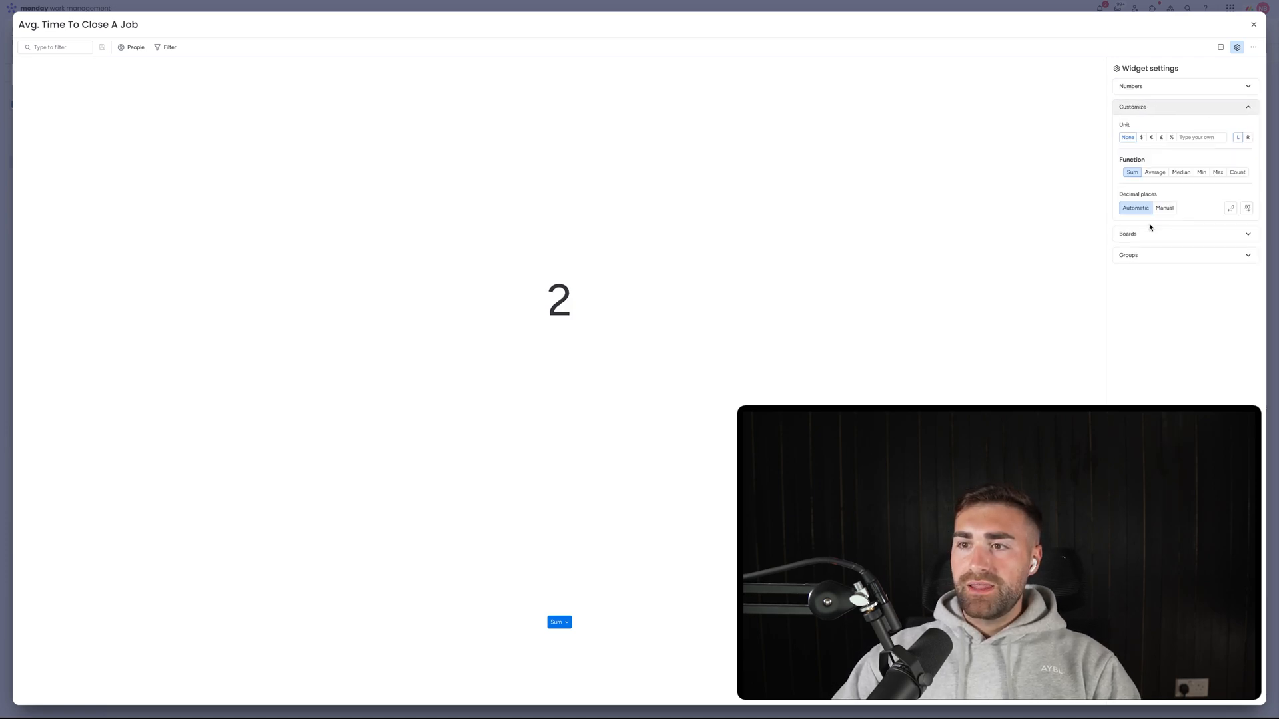
left_click(1155, 172)
left_click(1164, 209)
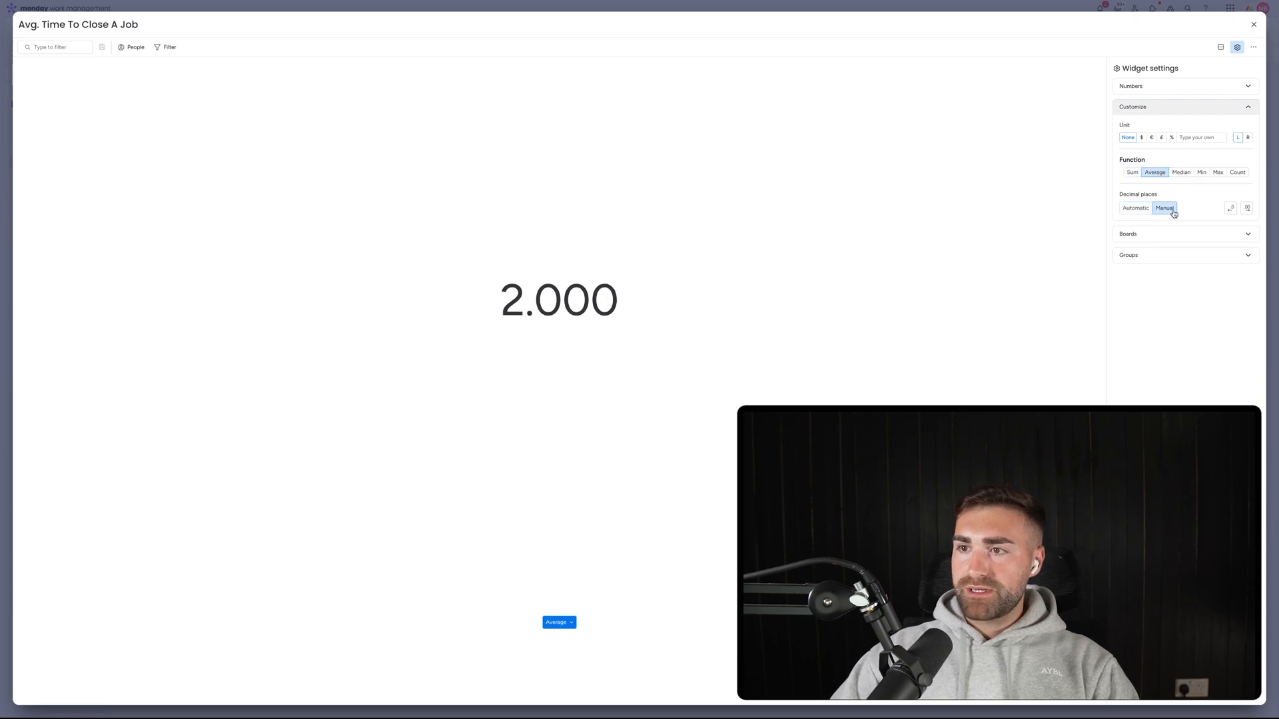
left_click(1232, 208)
left_click(1232, 209)
left_click(1232, 209)
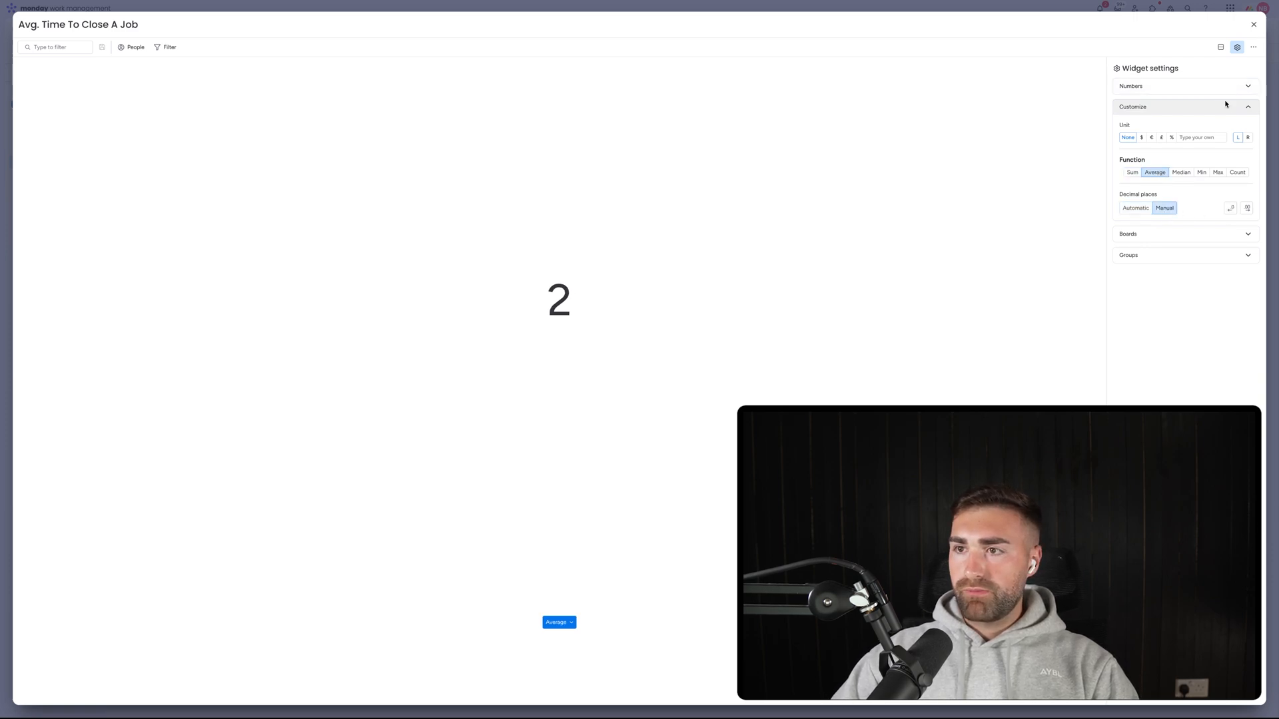
left_click(1206, 136)
type("Days")
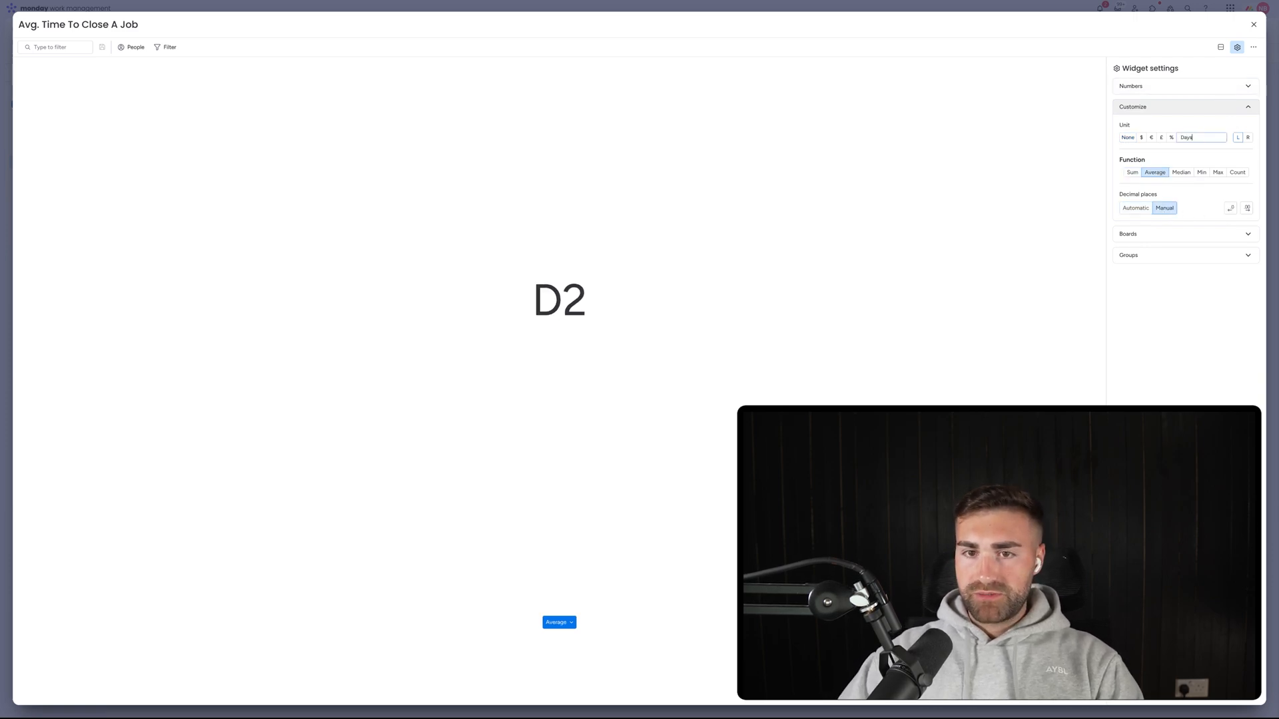
left_click(1247, 138)
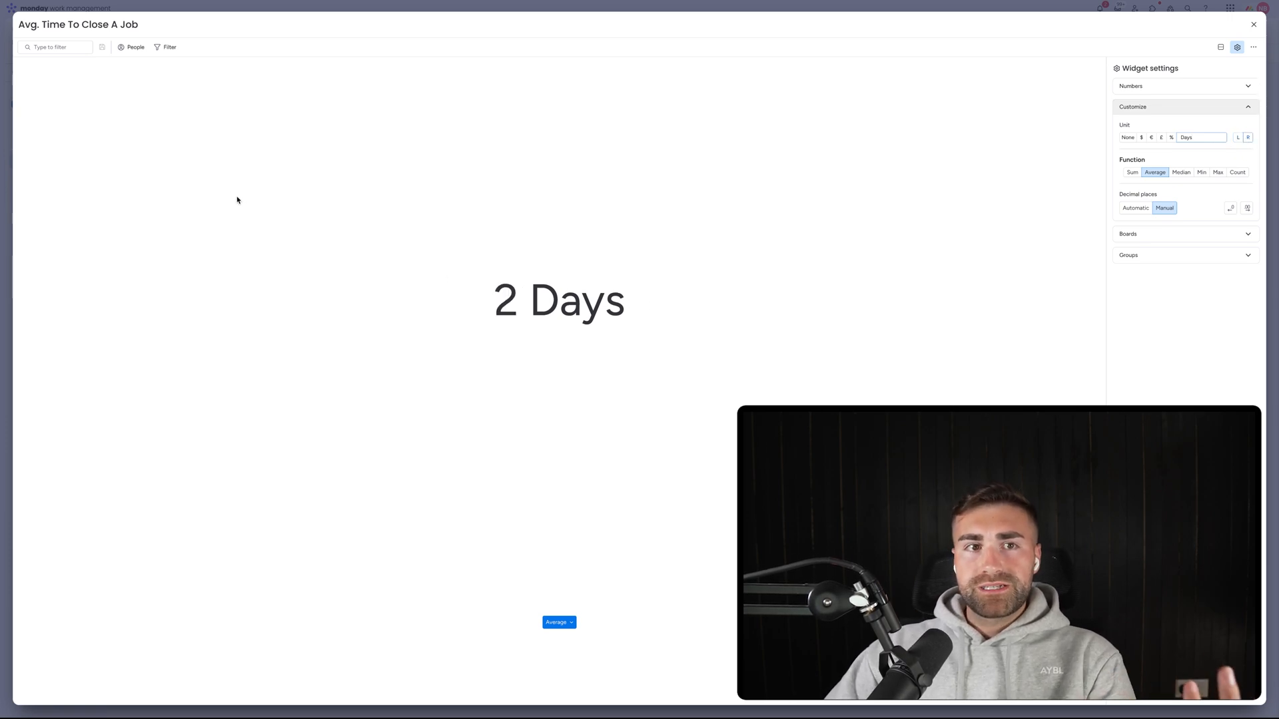
Exclude the Active and New groups so only Closed jobs count, then review the settings.
left_click(1141, 255)
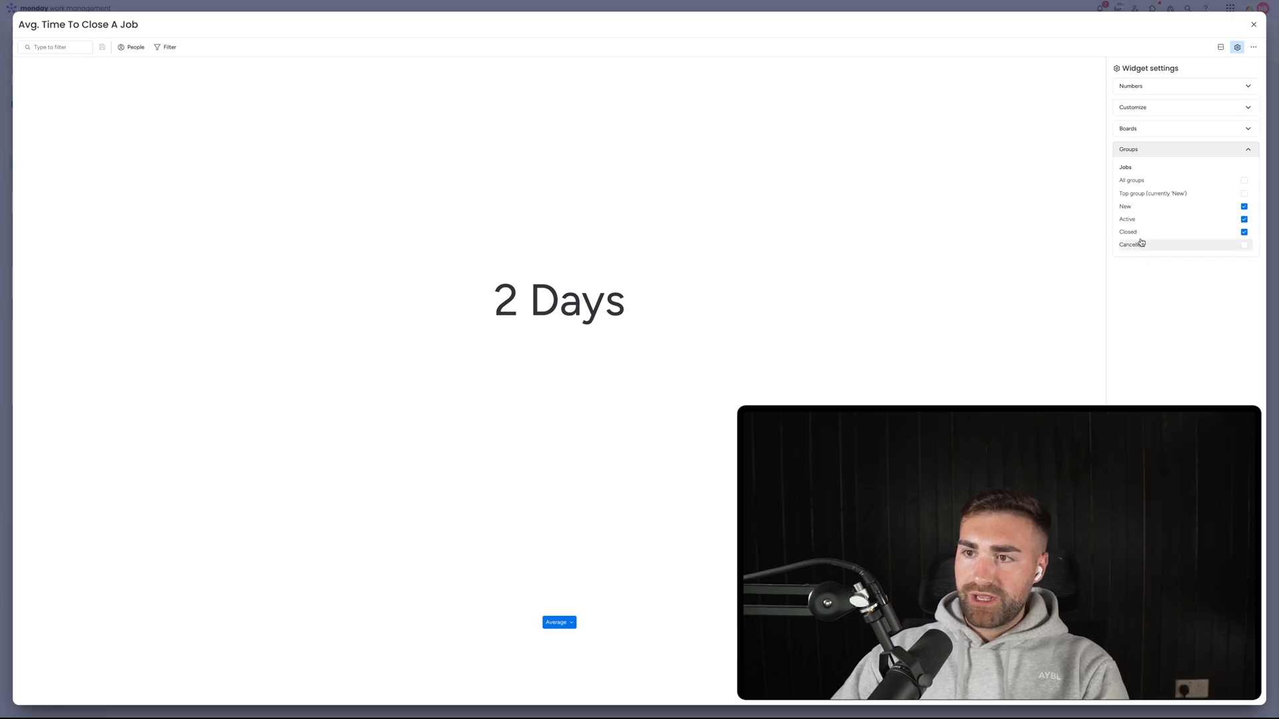
left_click(1138, 219)
left_click(1138, 207)
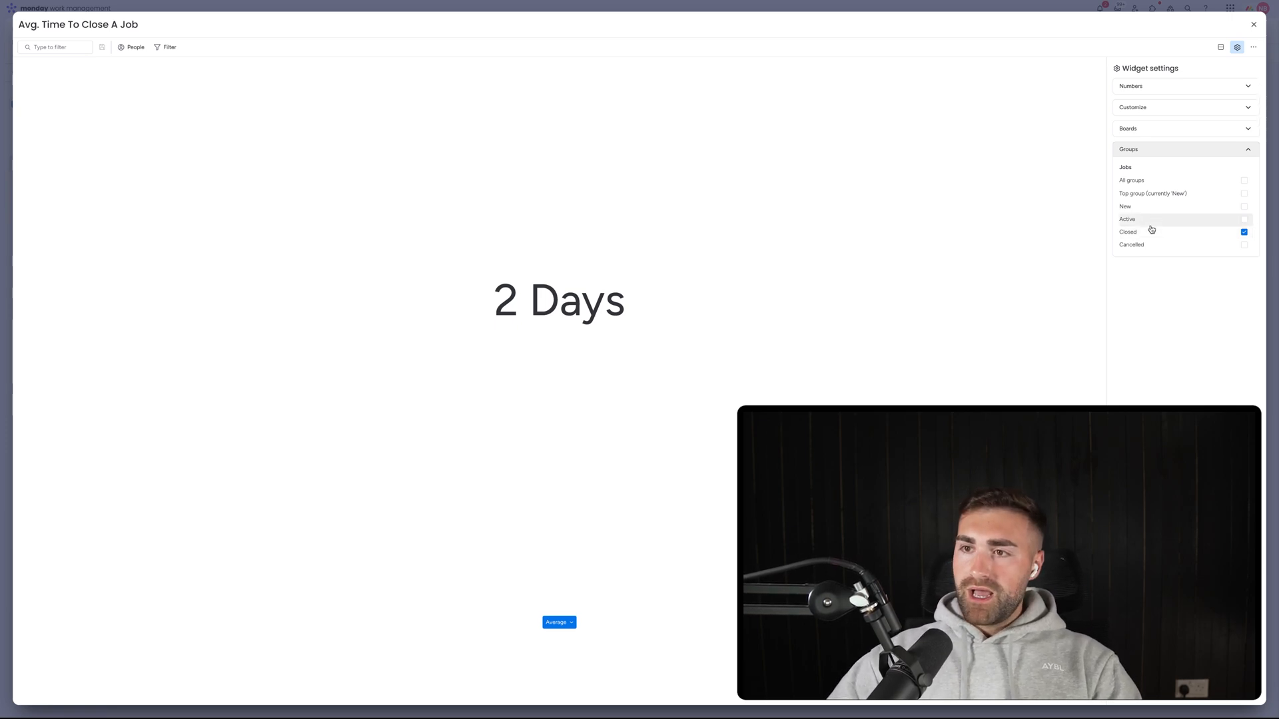
left_click(1140, 134)
left_click(1140, 132)
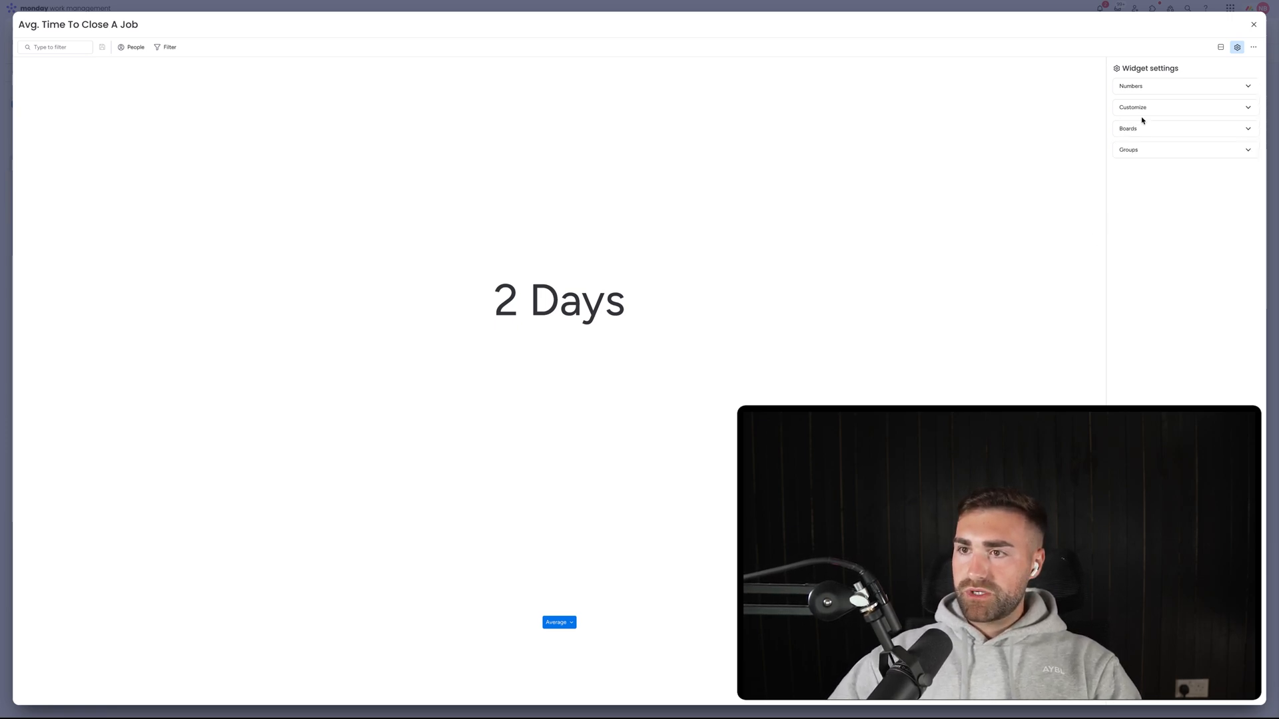
left_click(1142, 109)
left_click(1147, 108)
left_click(1148, 88)
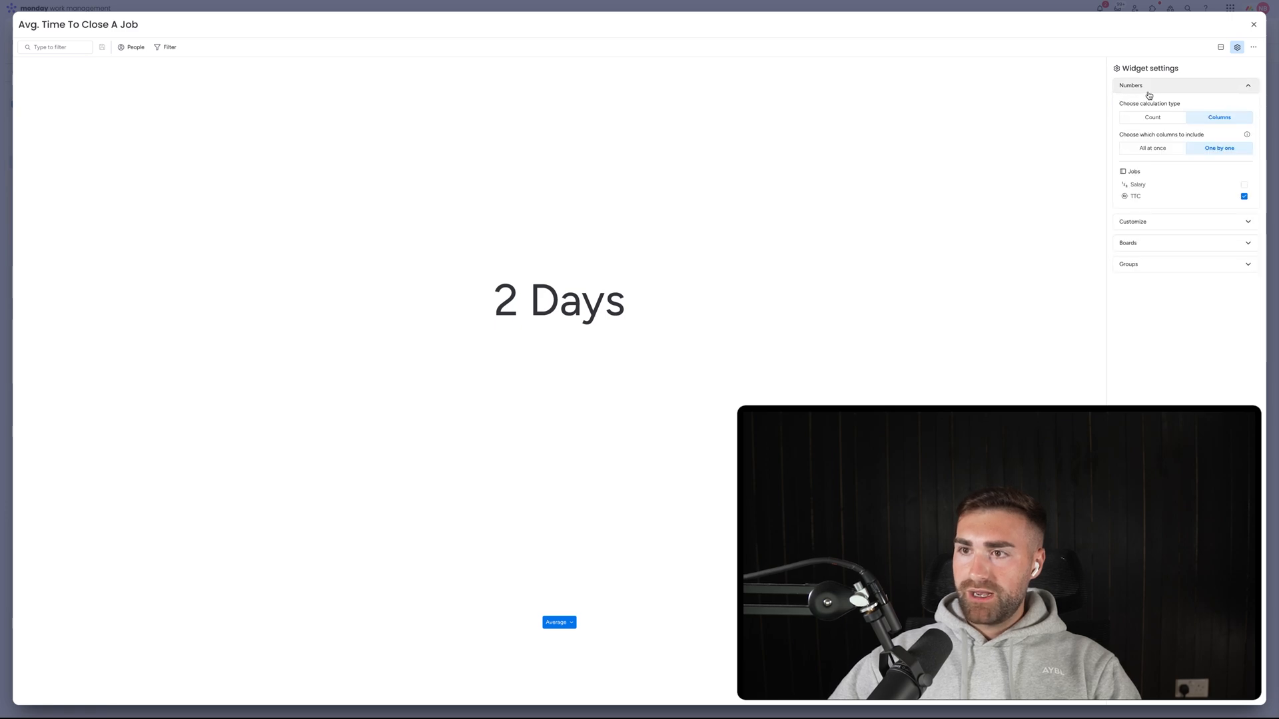
left_click(1254, 24)
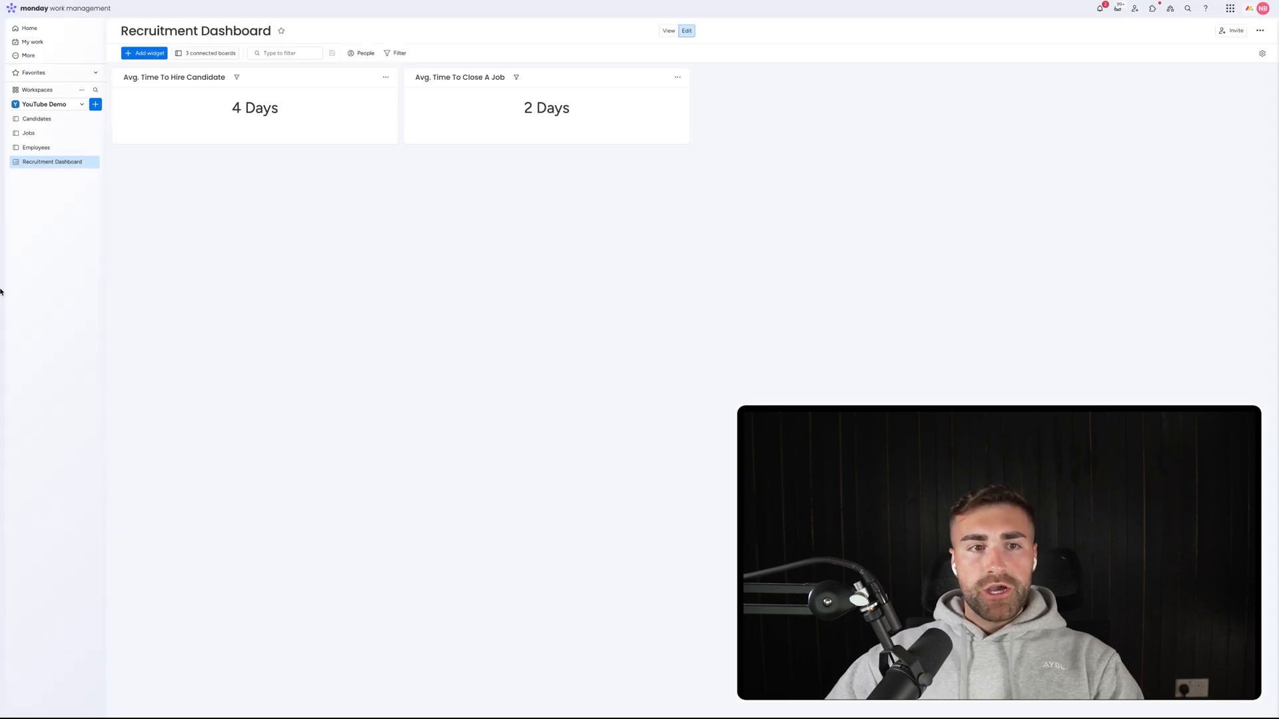
Add test job AA to the Jobs board's Active group with Date Created 1 April.
left_click(30, 133)
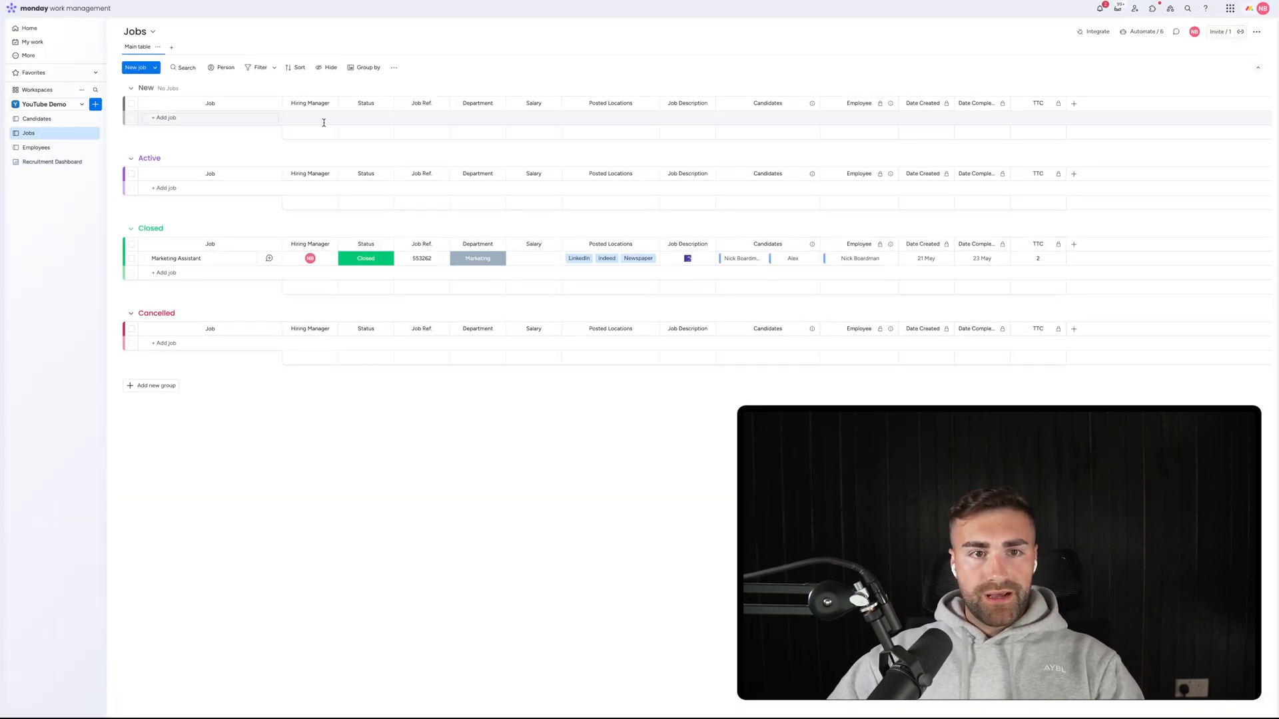
left_click(176, 187)
type("AA")
key("Return")
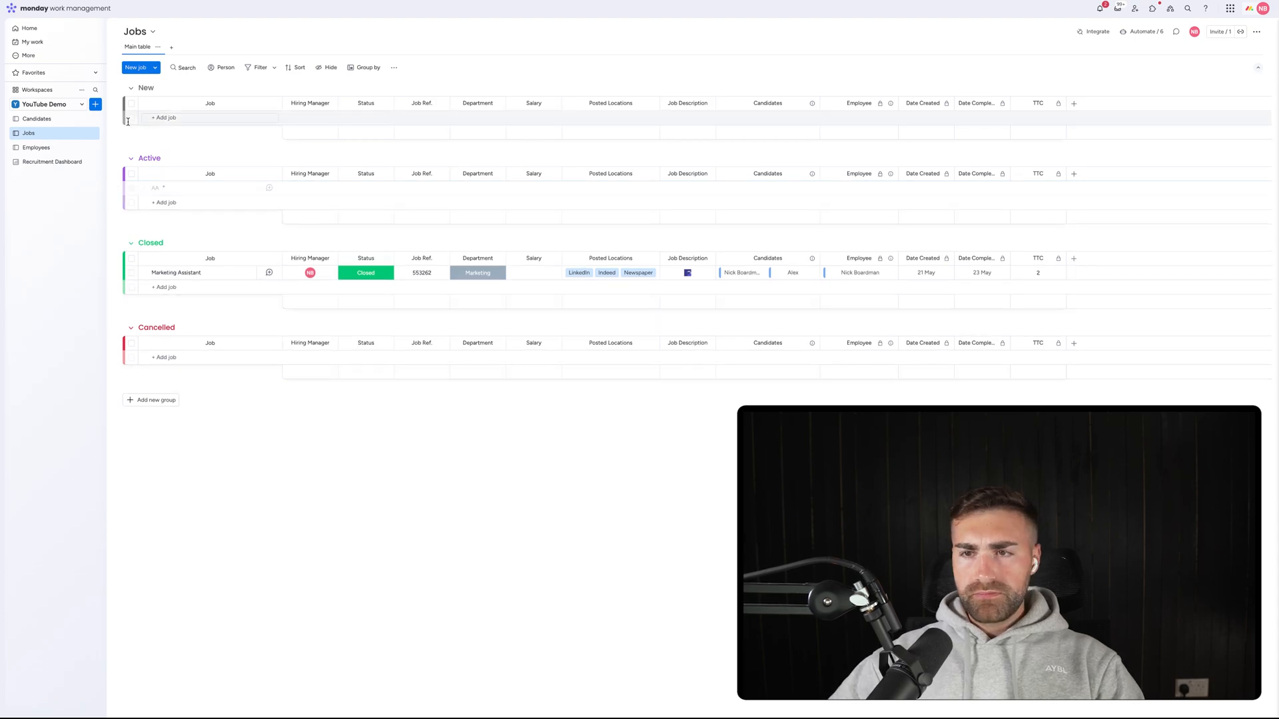
left_click(925, 188)
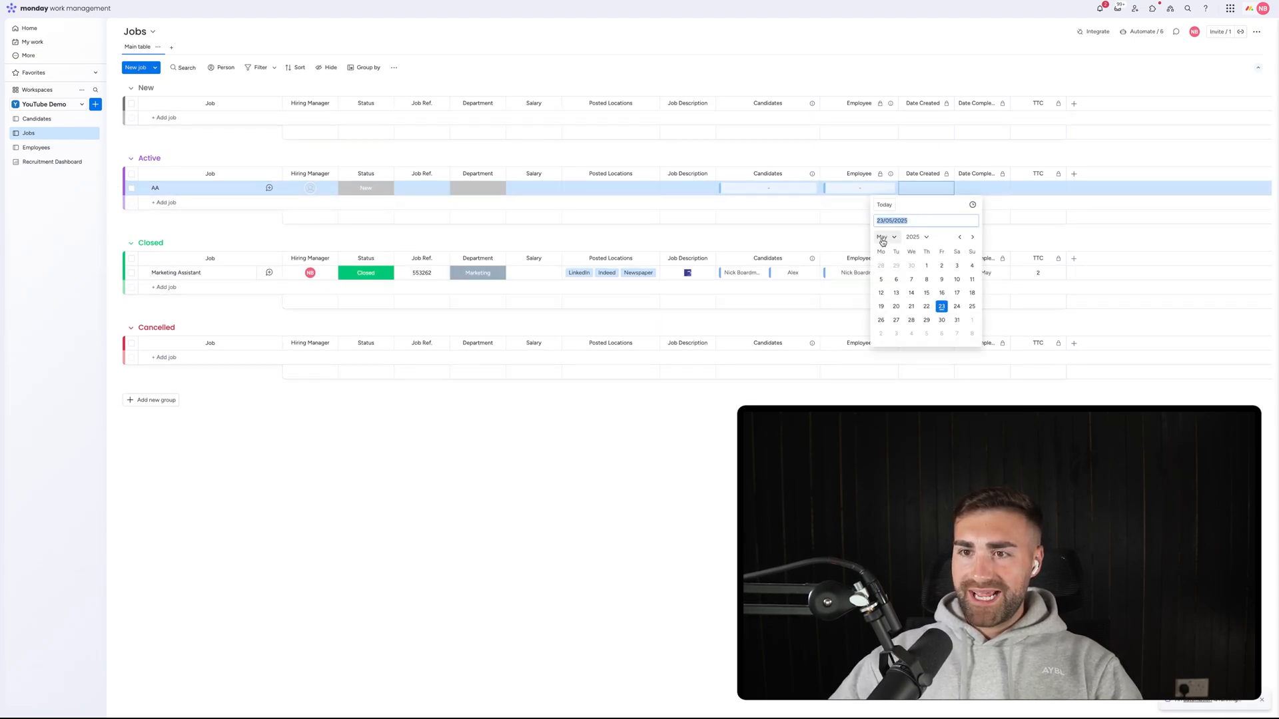
left_click(894, 238)
left_click(886, 292)
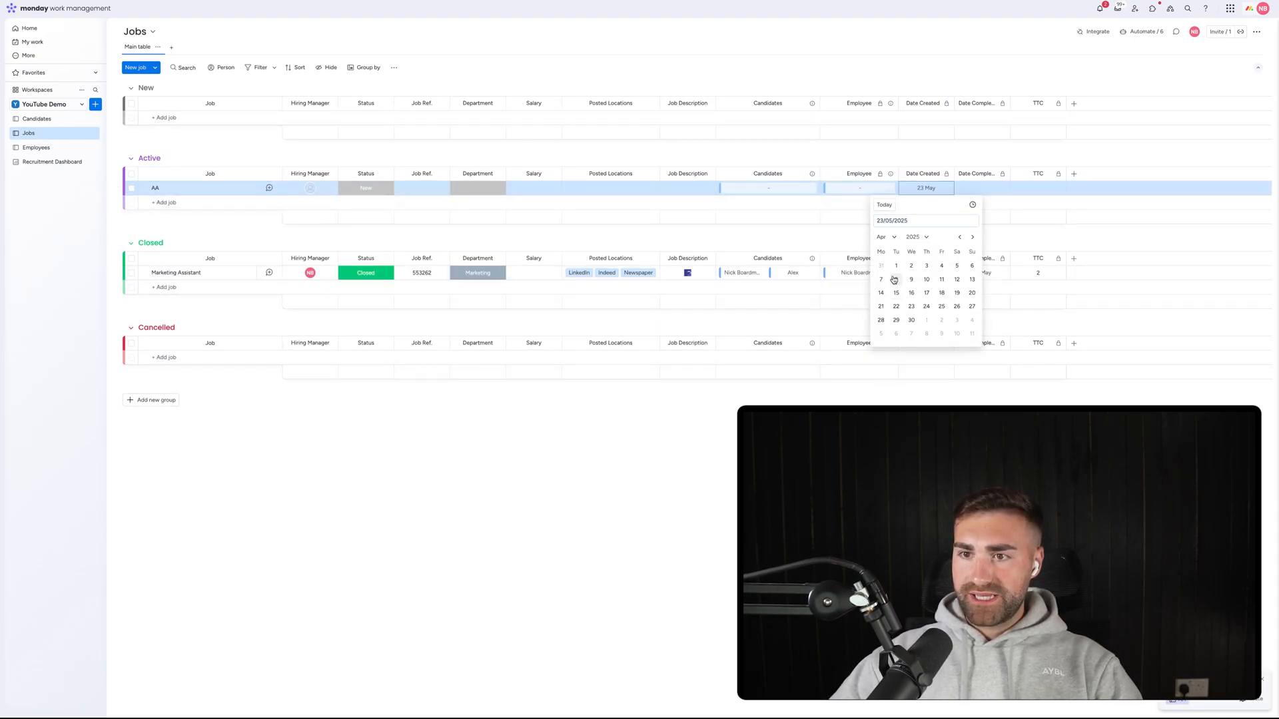
left_click(896, 266)
Set AA's completion date to 23 May, mark it Closed, and confirm the widget shows 27 Days.
left_click(982, 188)
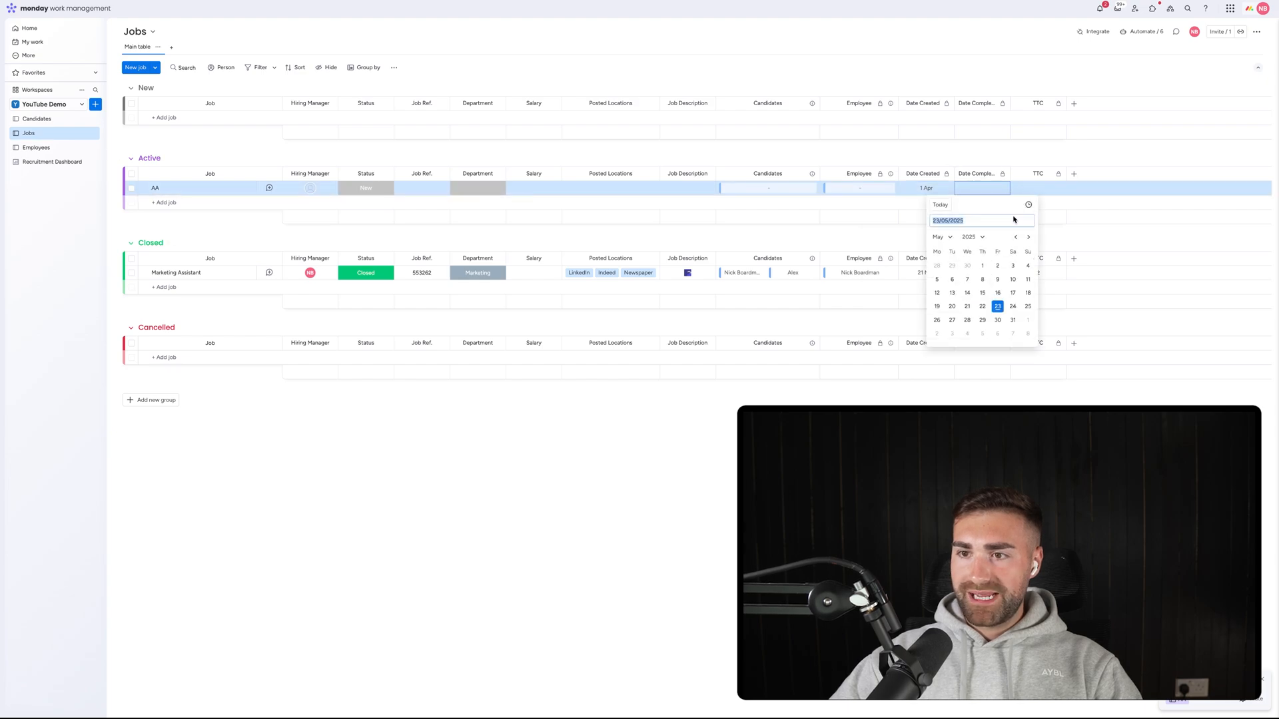
left_click(997, 311)
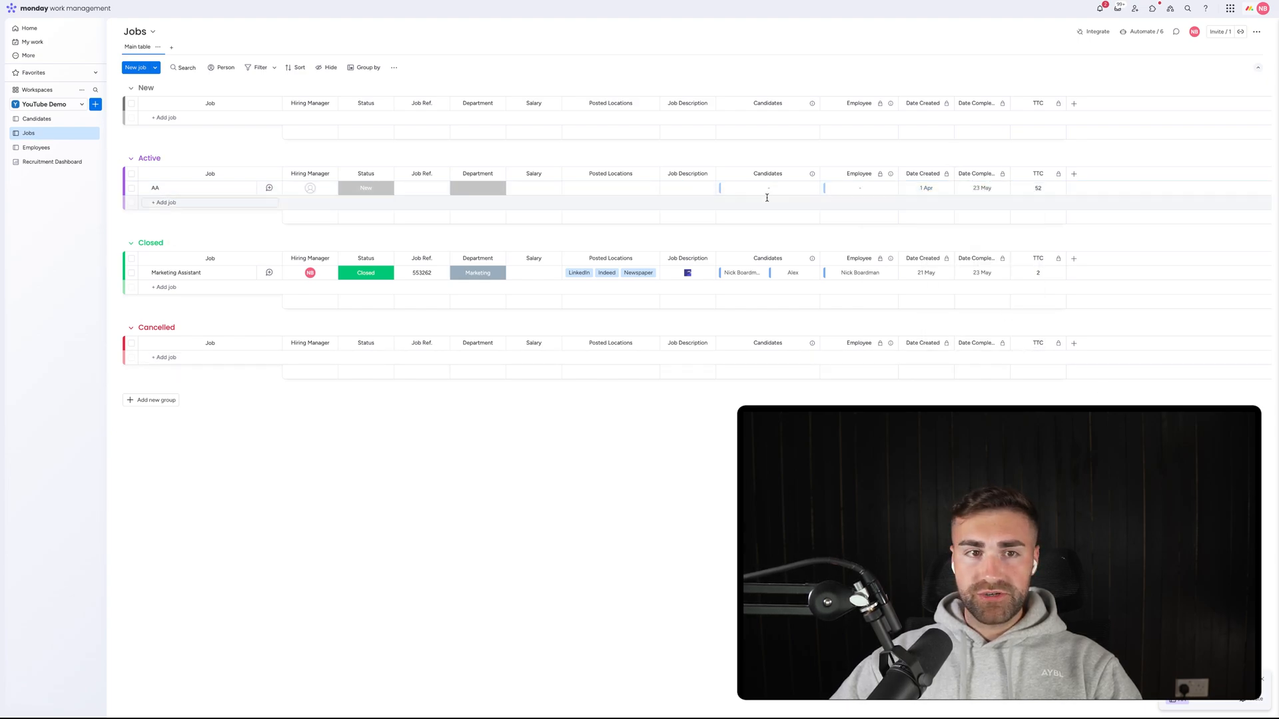
left_click(366, 188)
left_click(366, 246)
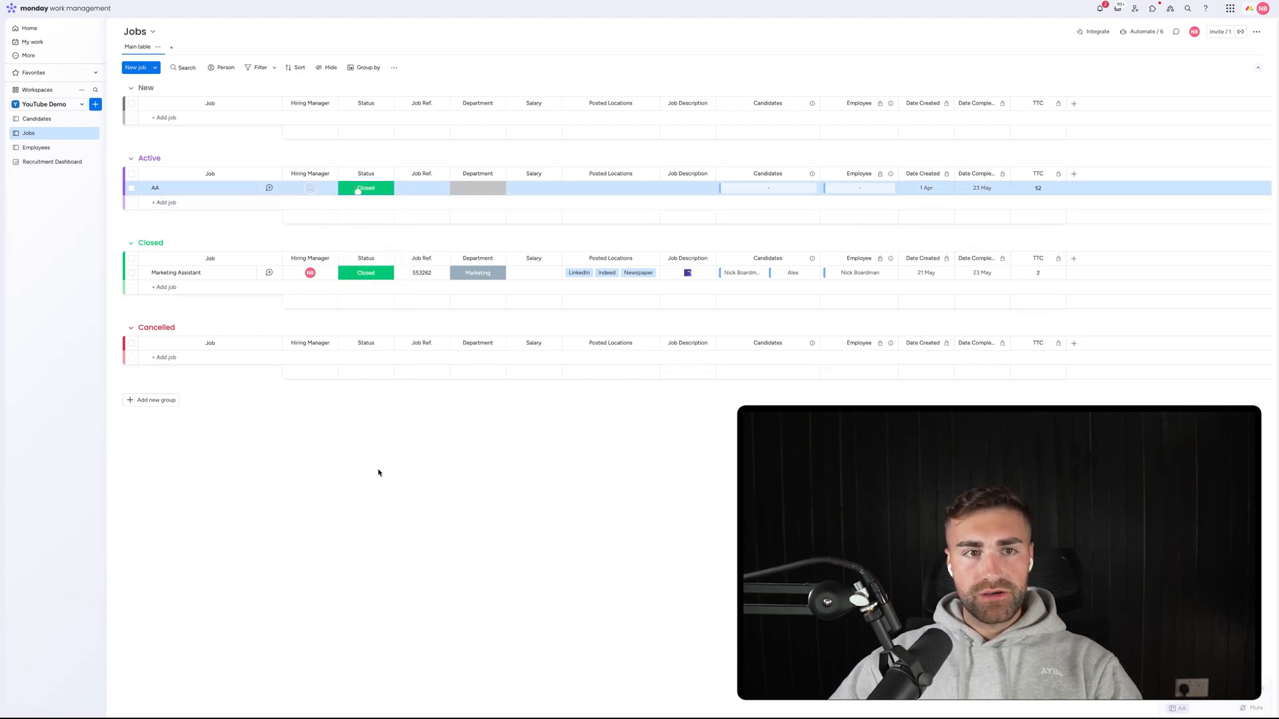
left_click(46, 162)
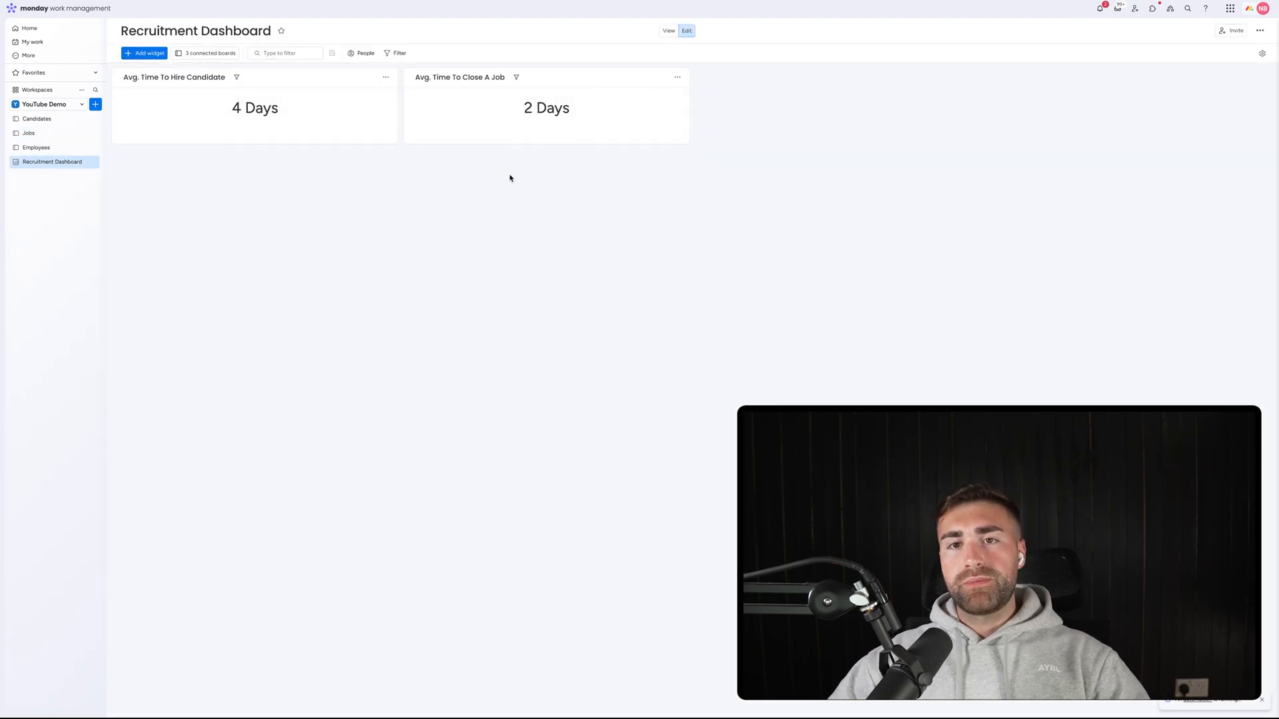
left_click(29, 134)
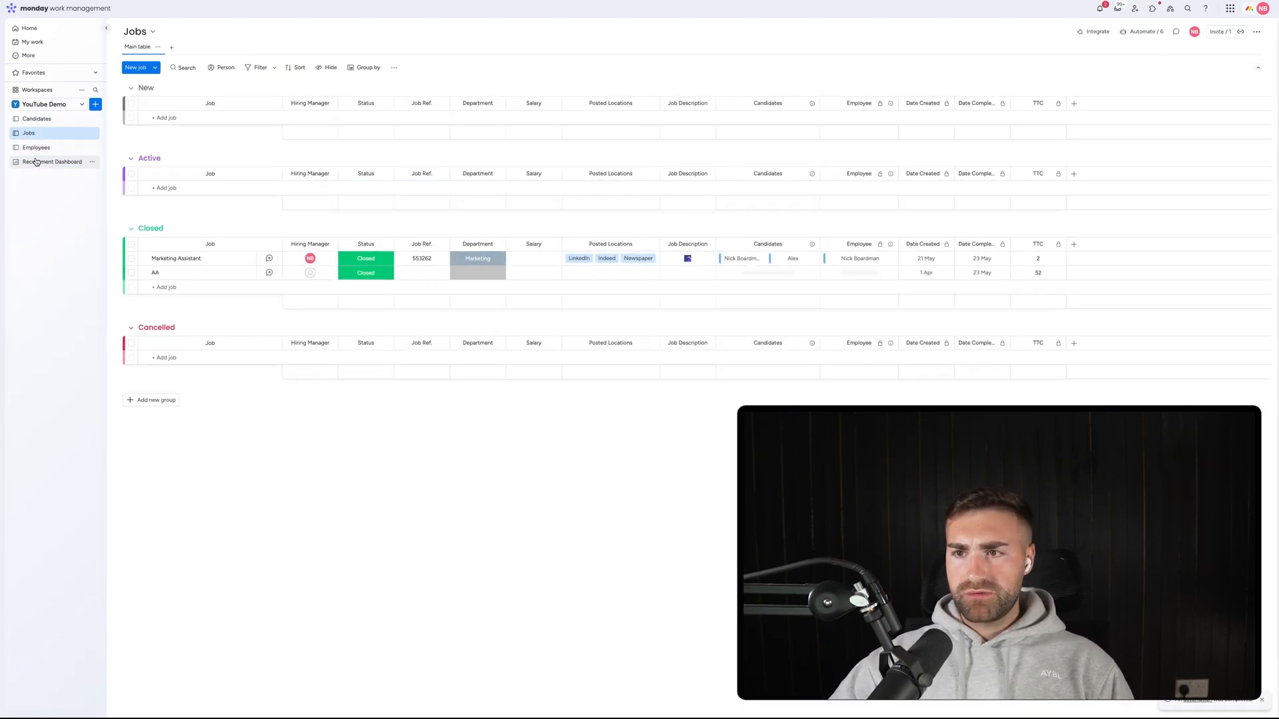
left_click(46, 162)
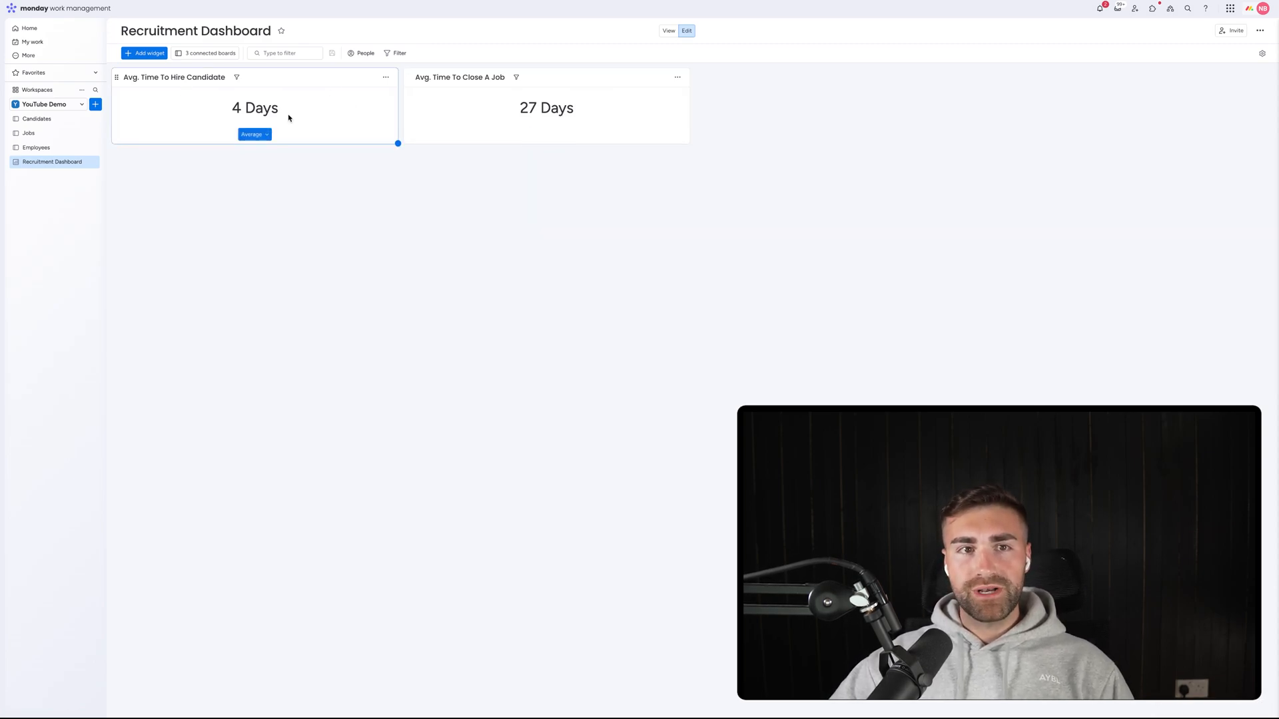
Add another Numbers widget fed only by the Employees board.
left_click(144, 53)
left_click(175, 124)
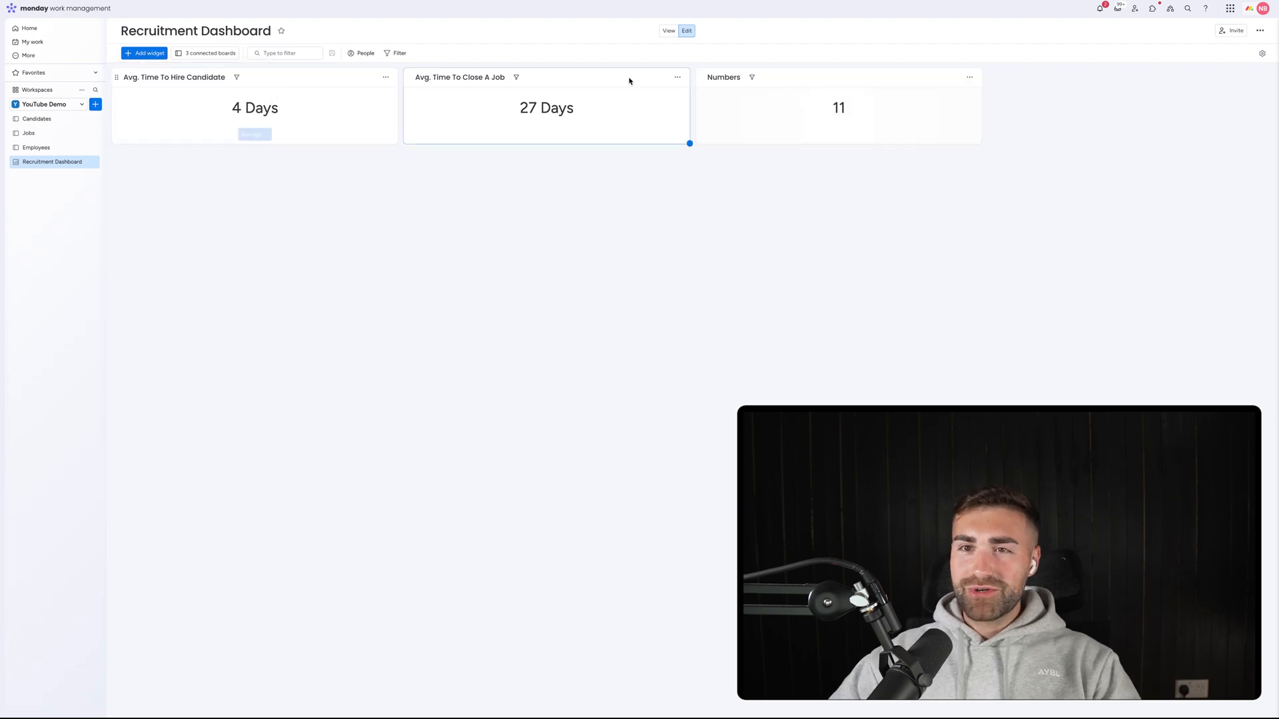
left_click(970, 77)
left_click(988, 109)
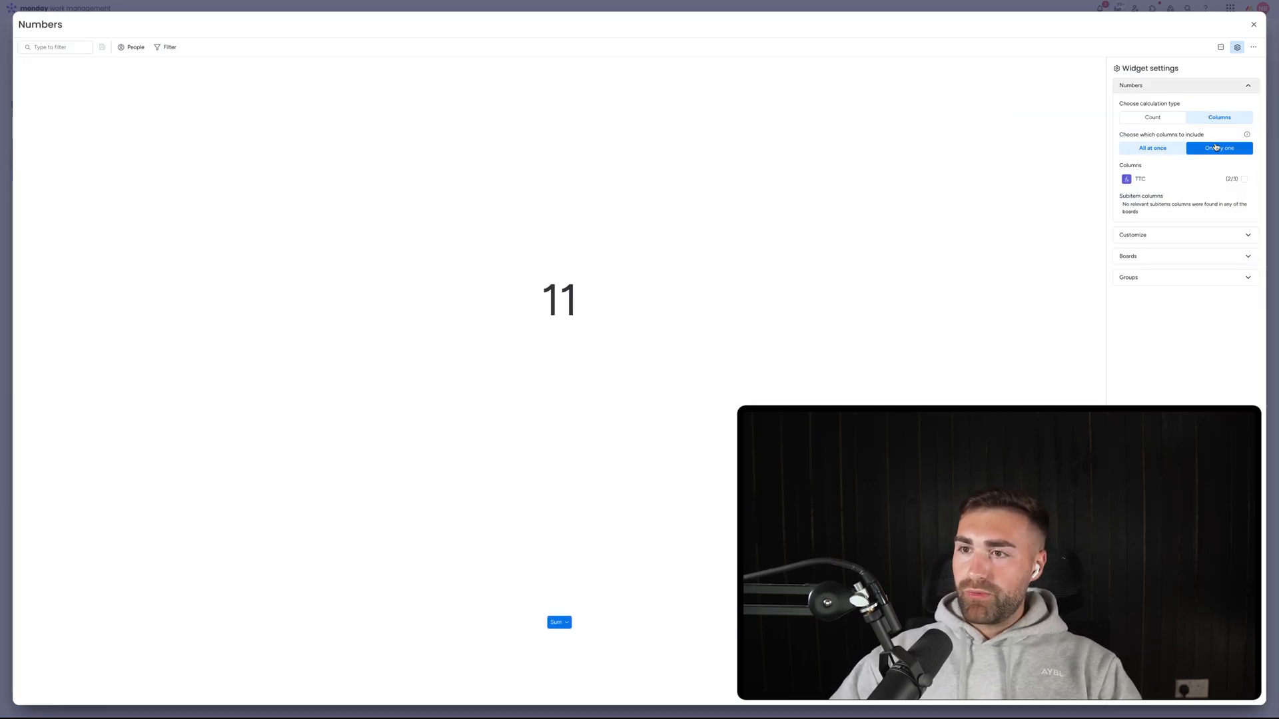
left_click(1175, 256)
left_click(1148, 210)
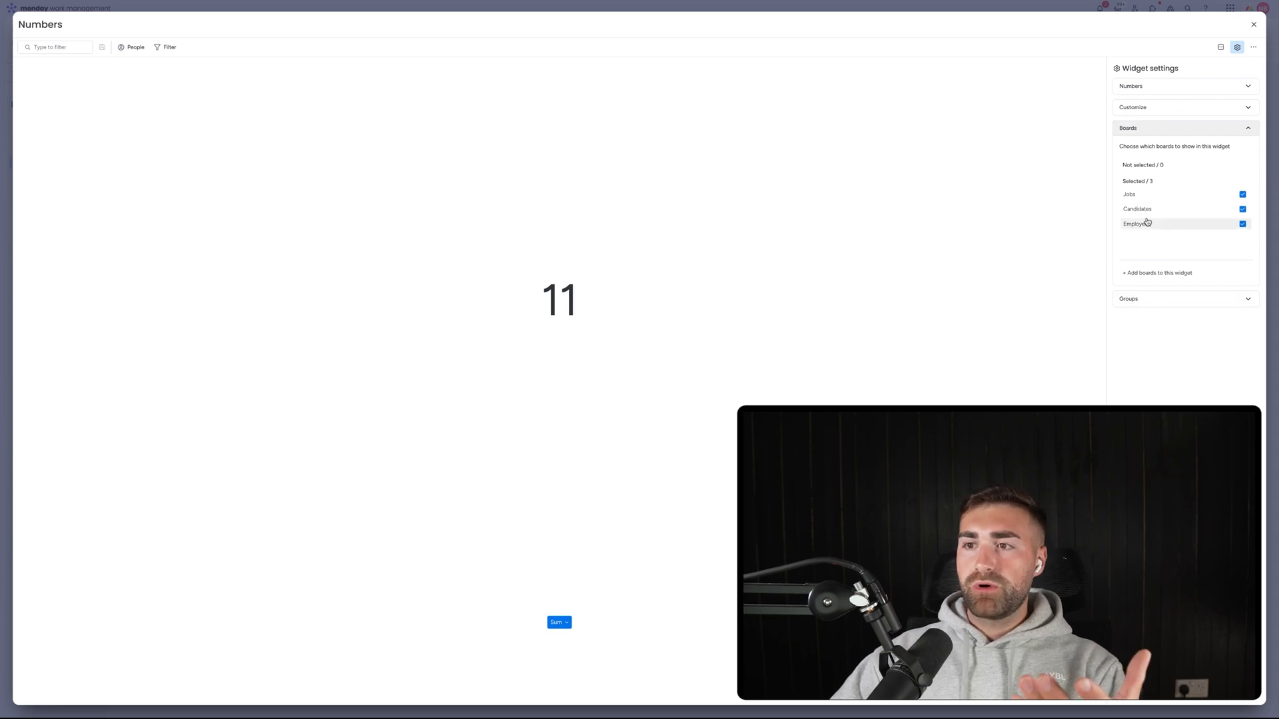
left_click(1145, 209)
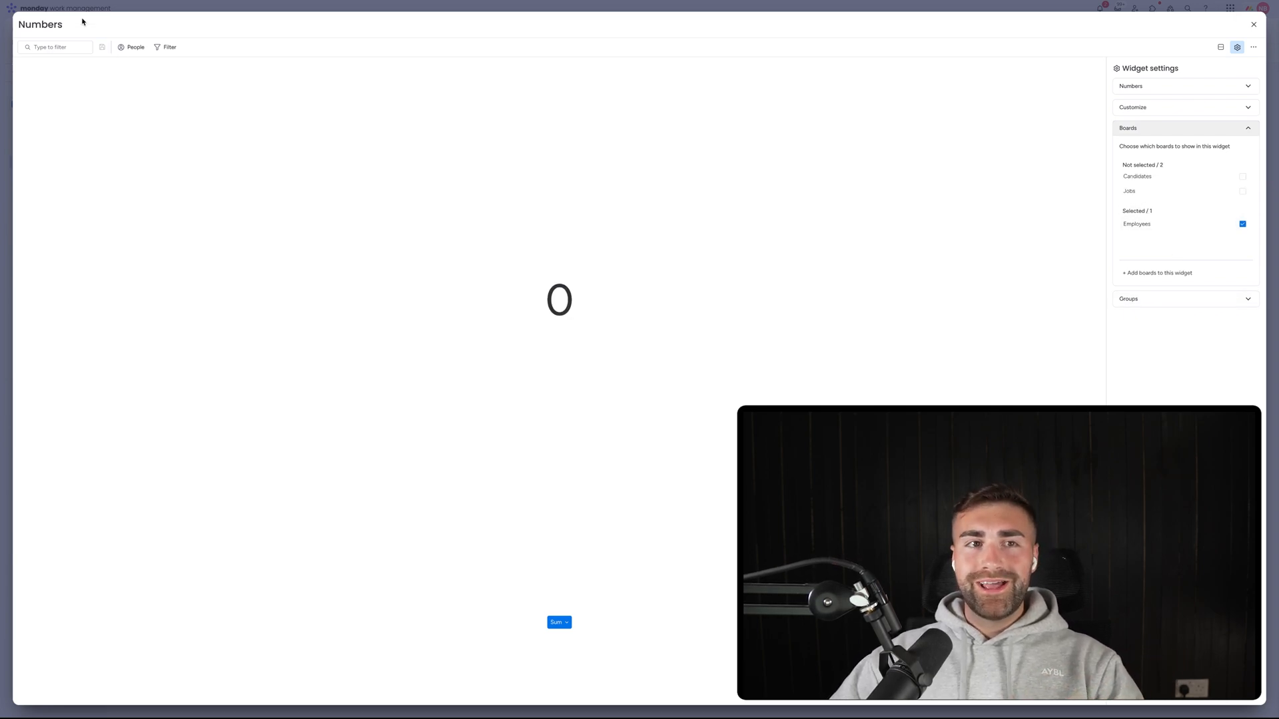
Title the widget 'Avg. Time For An Employee To Retire'.
left_click(49, 26)
type("Avg.")
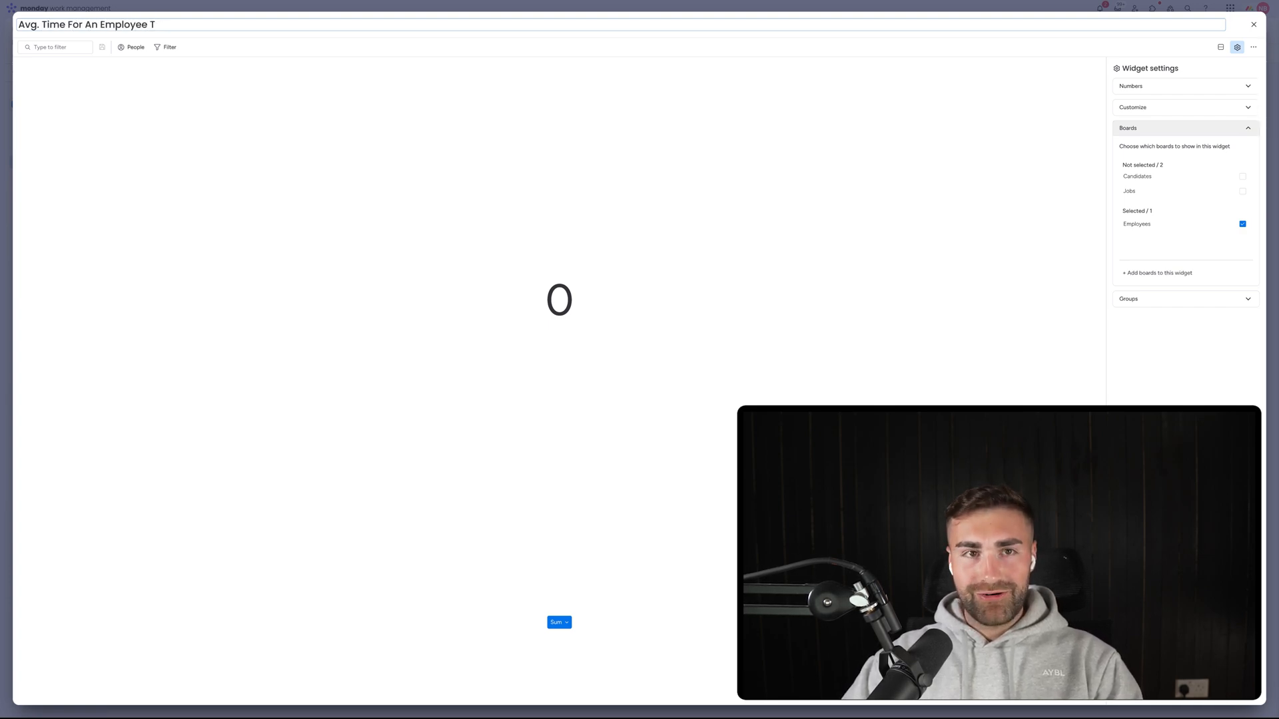
type("Time For An Employee To Reti")
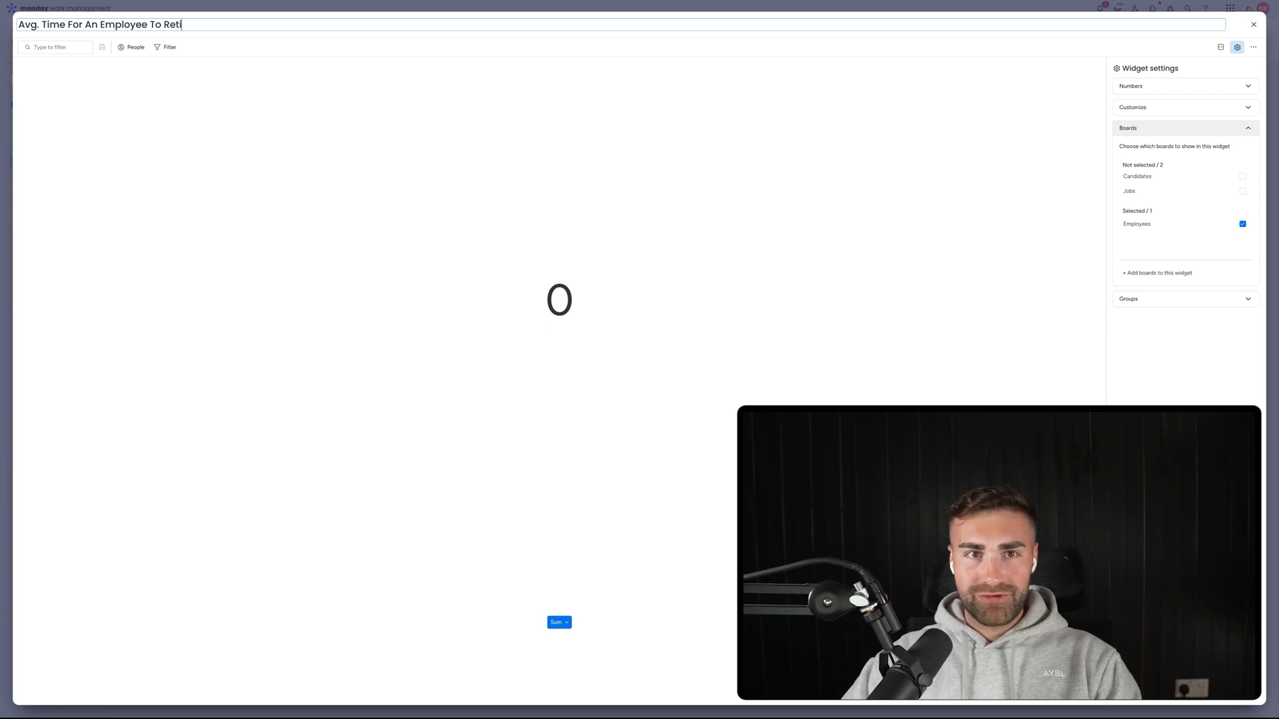
type("re")
left_click(645, 180)
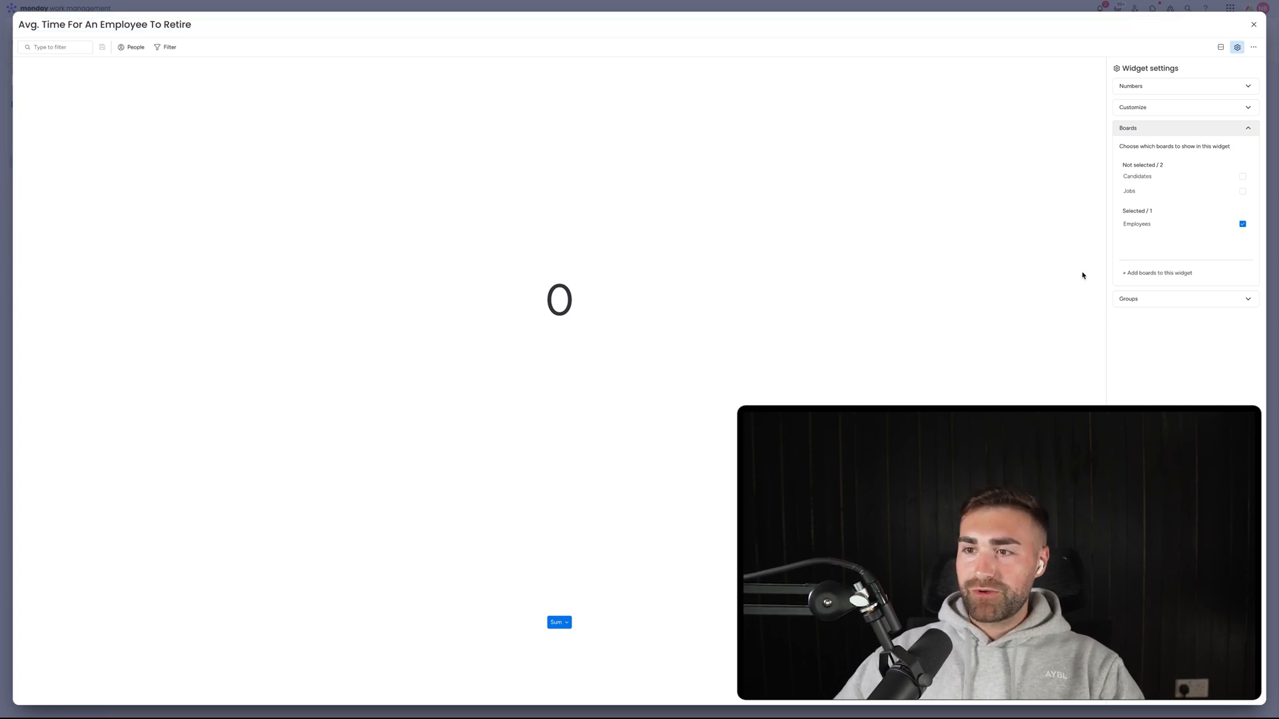
Calculate columns one by one using the TTR column.
left_click(1135, 299)
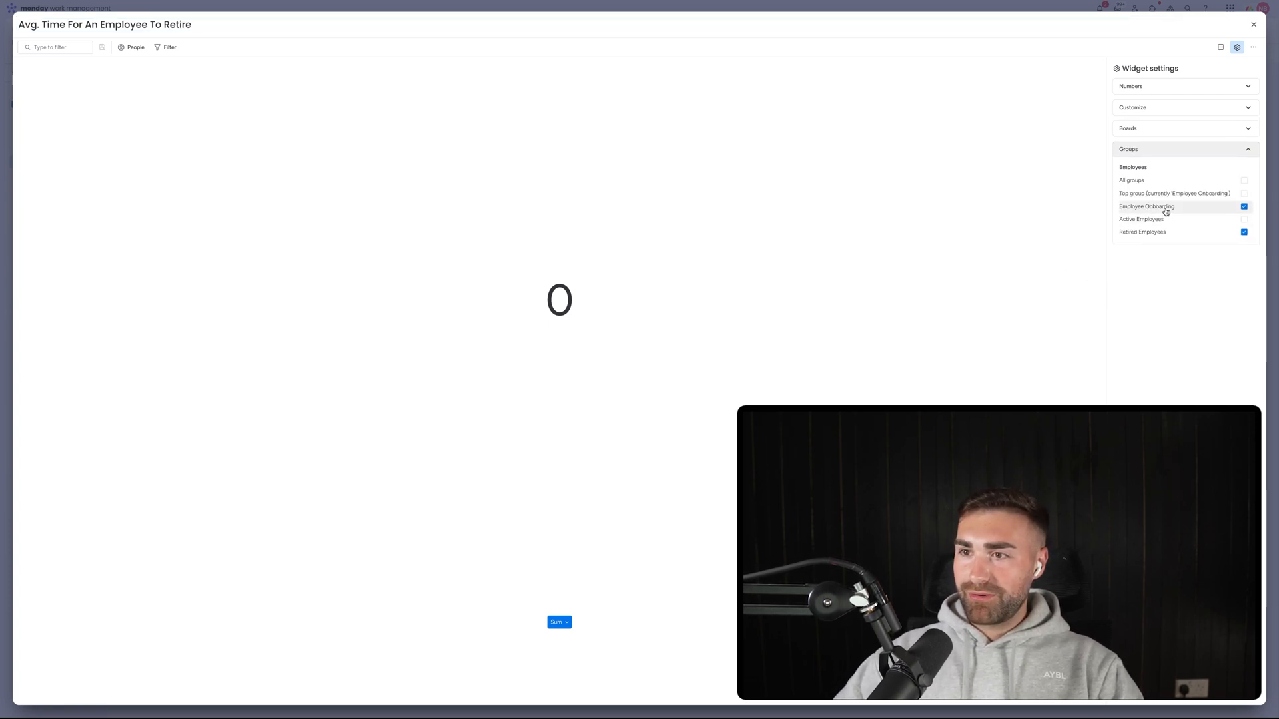
left_click(1157, 152)
left_click(1153, 87)
left_click(1219, 148)
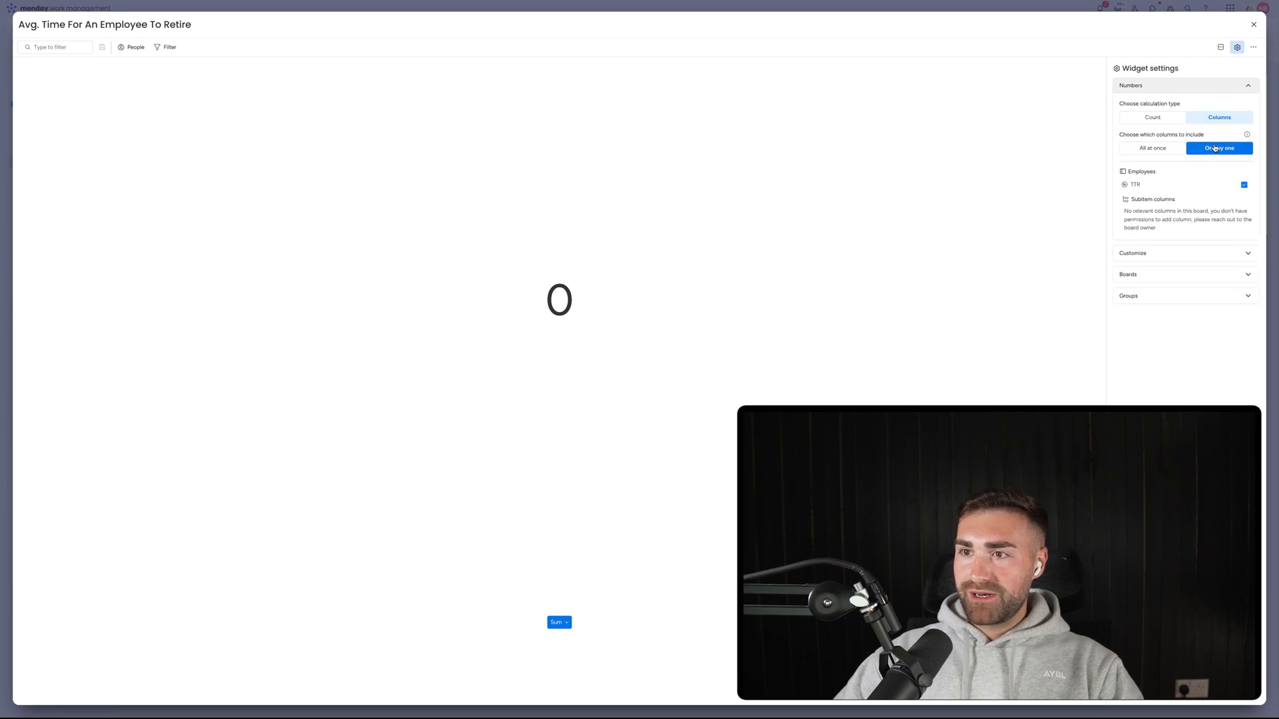
Set Average with manual 0 decimals and the unit 'Days' after the number.
left_click(1151, 260)
left_click(1155, 172)
left_click(1165, 208)
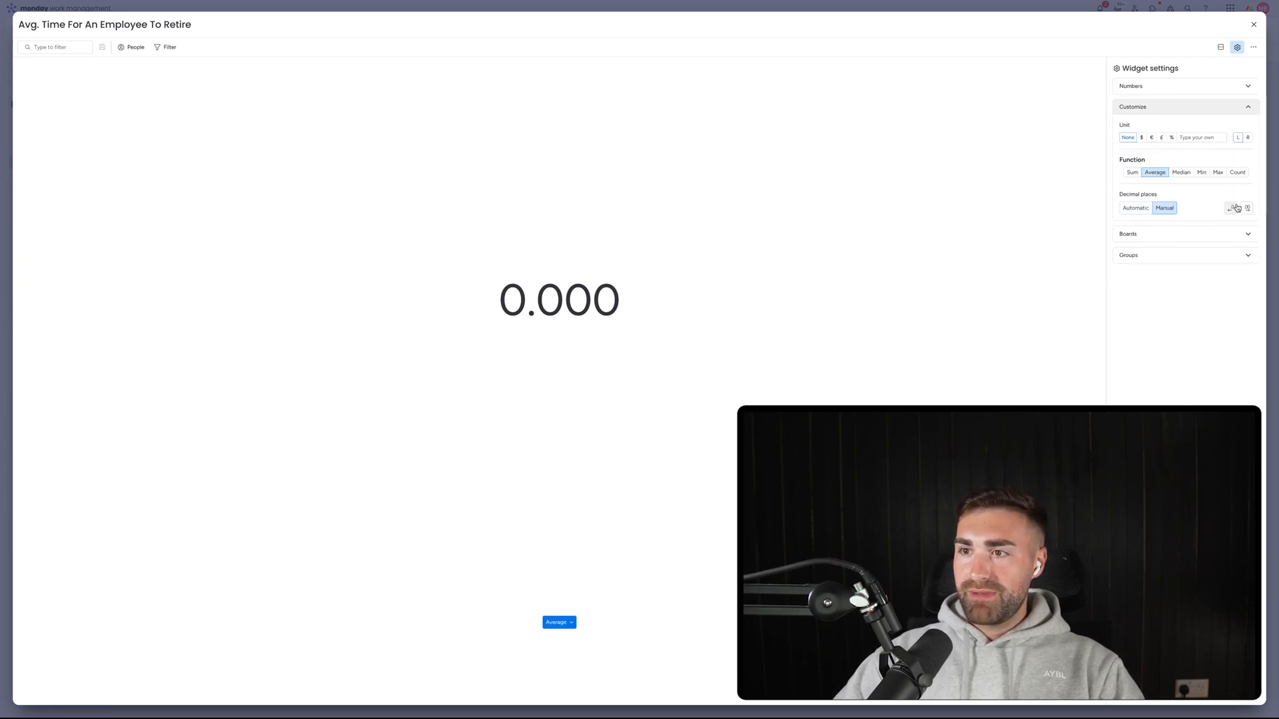
left_click(1230, 208)
left_click(1248, 137)
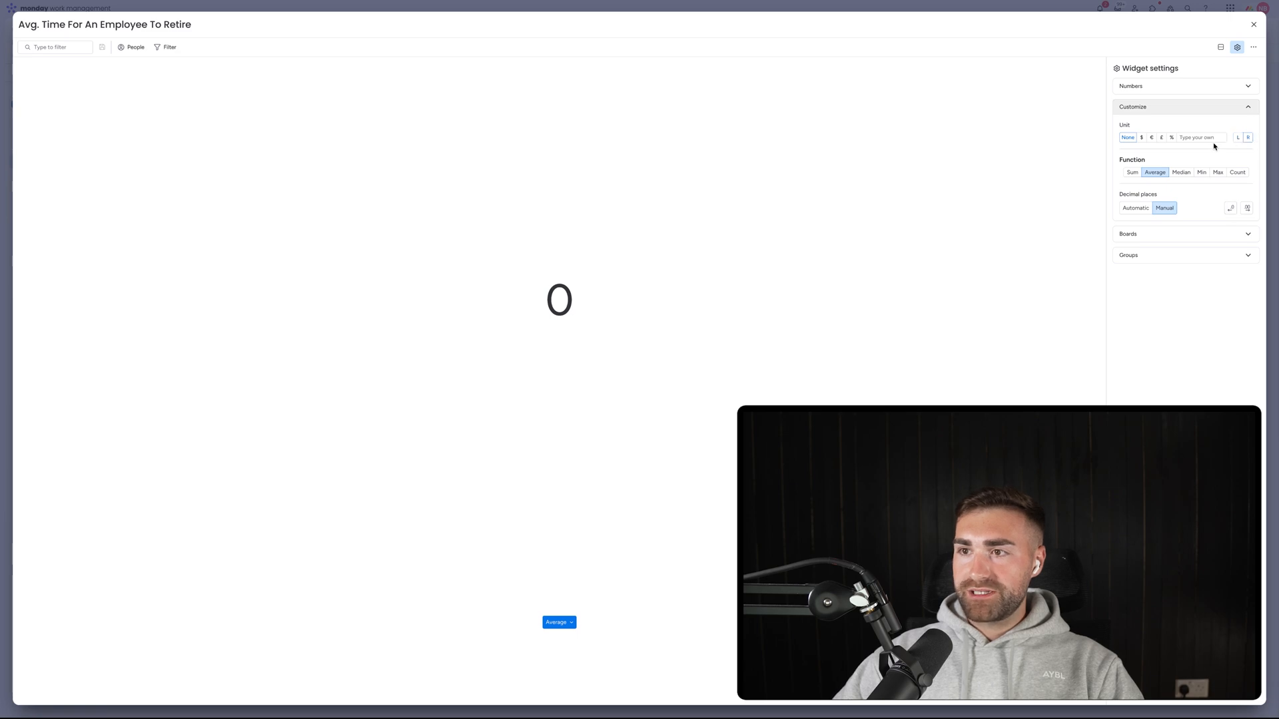
left_click(1209, 139)
type("Days")
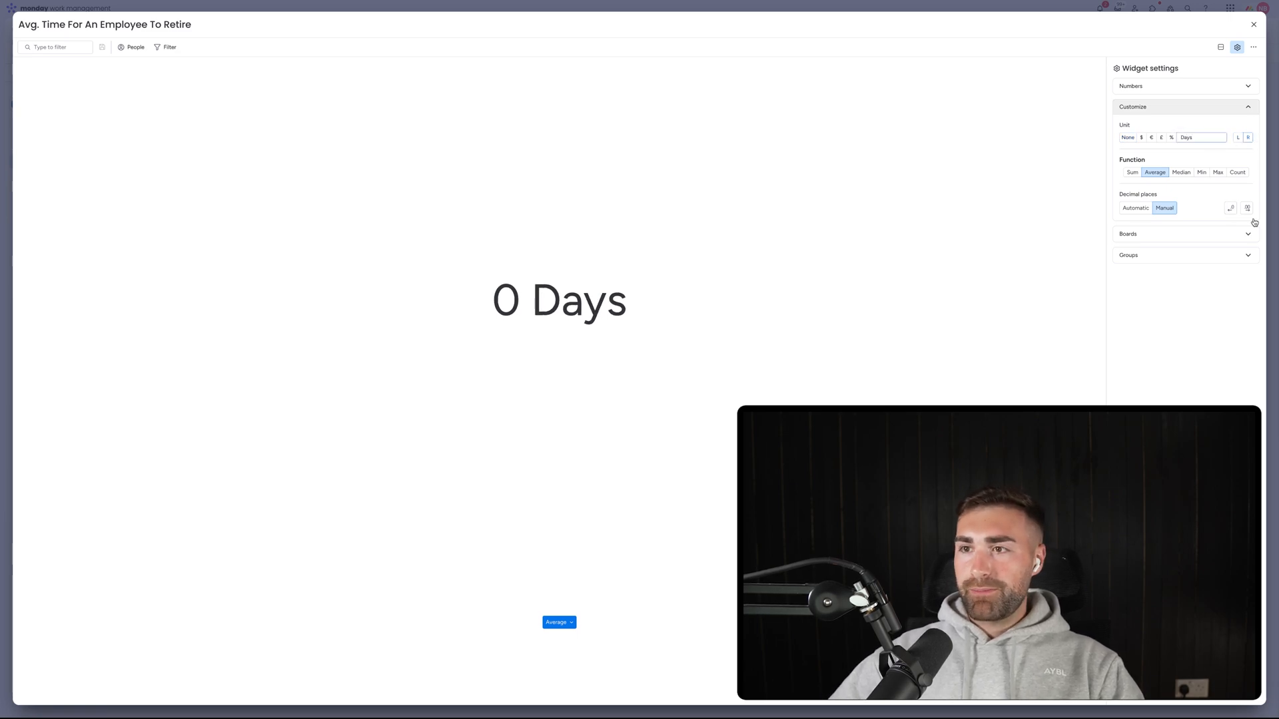
left_click(1253, 24)
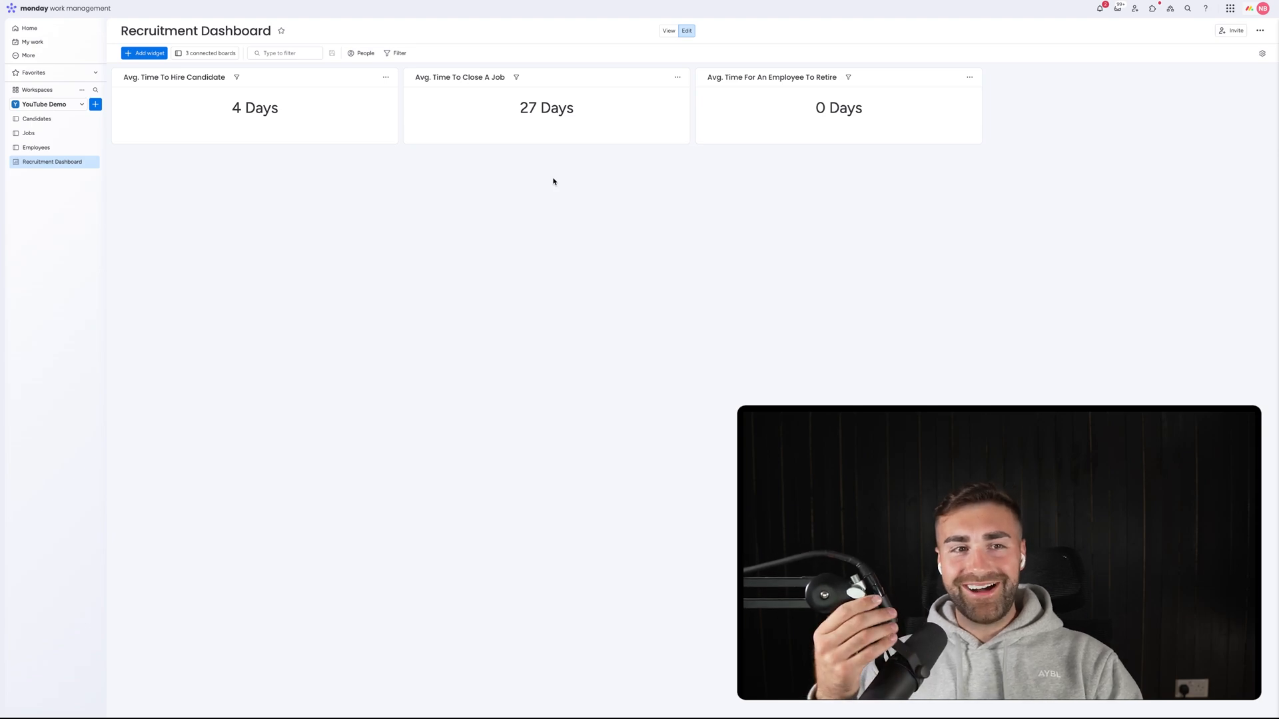
Give an employee Date Created 17 Mar, Date Retired 23 May and Status Retired.
left_click(34, 148)
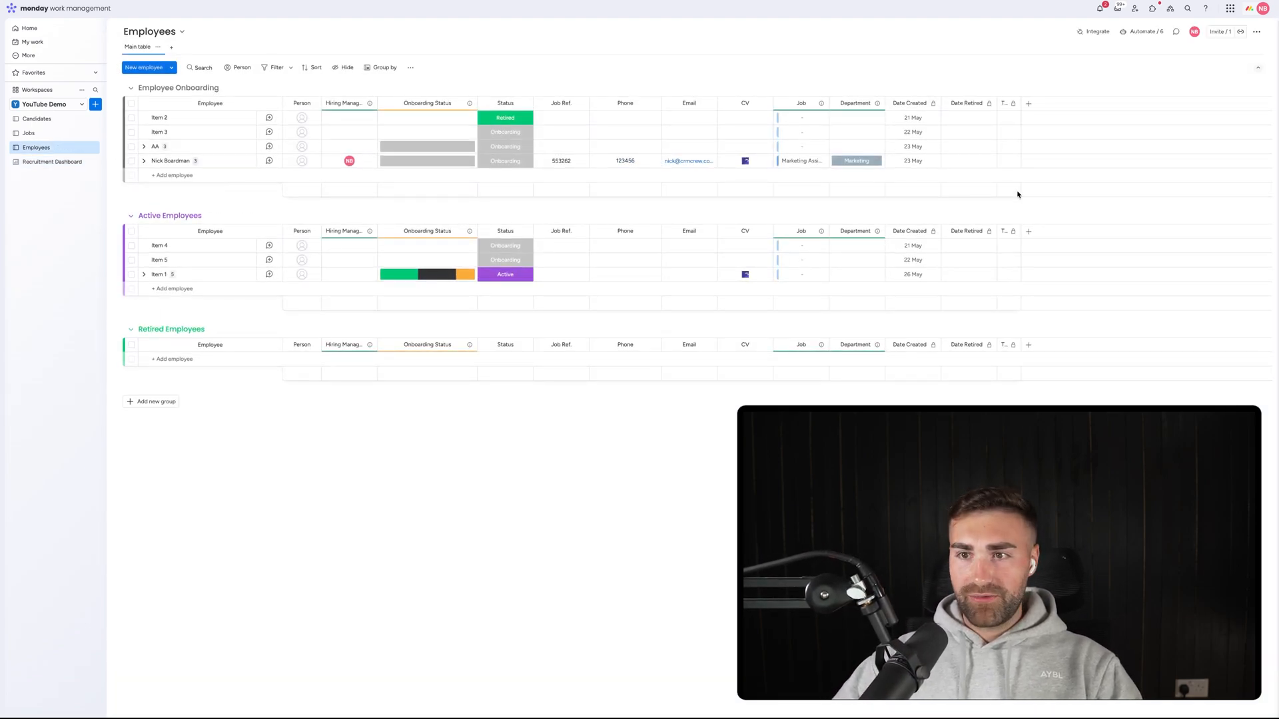
left_click(912, 161)
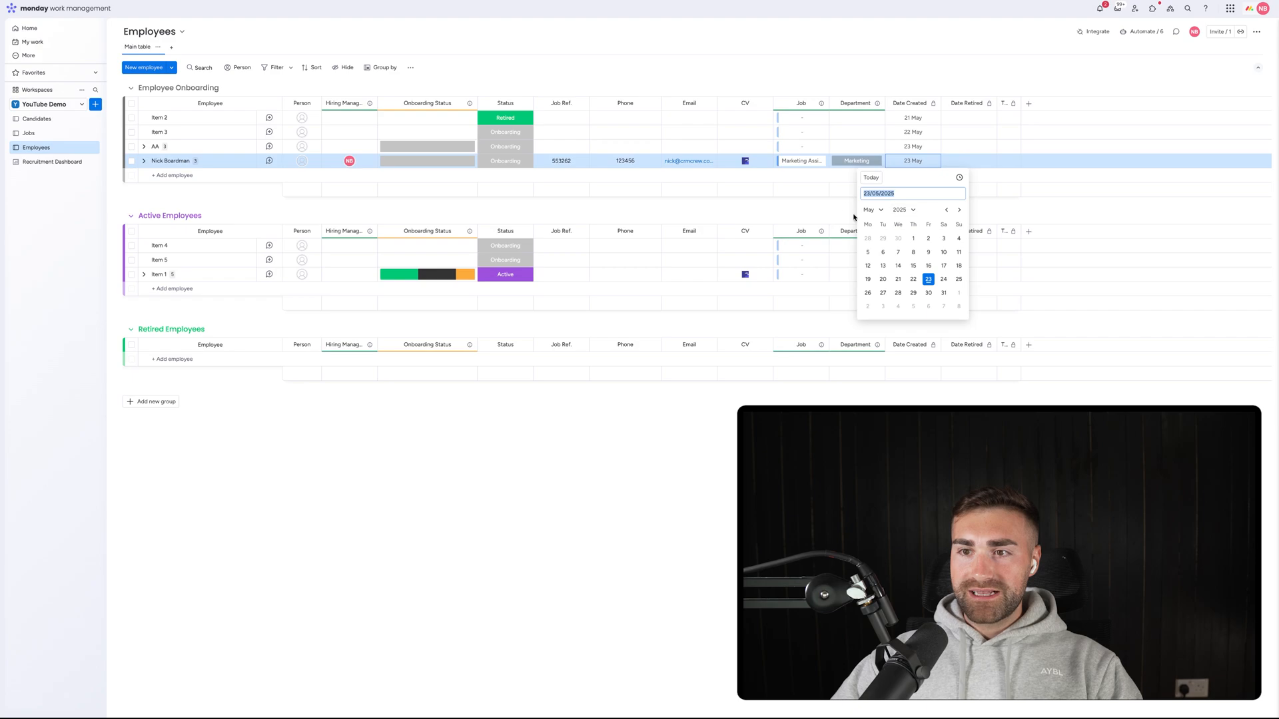
left_click(945, 211)
left_click(944, 210)
left_click(868, 279)
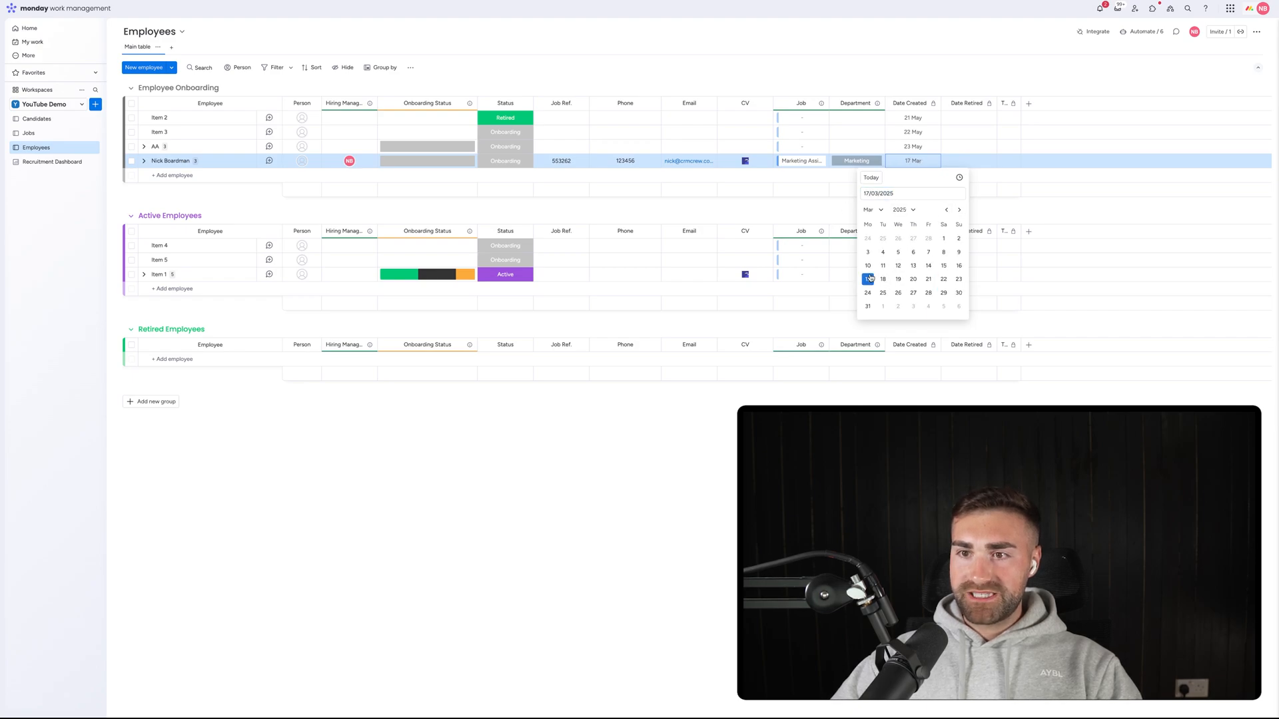
left_click(968, 162)
left_click(985, 273)
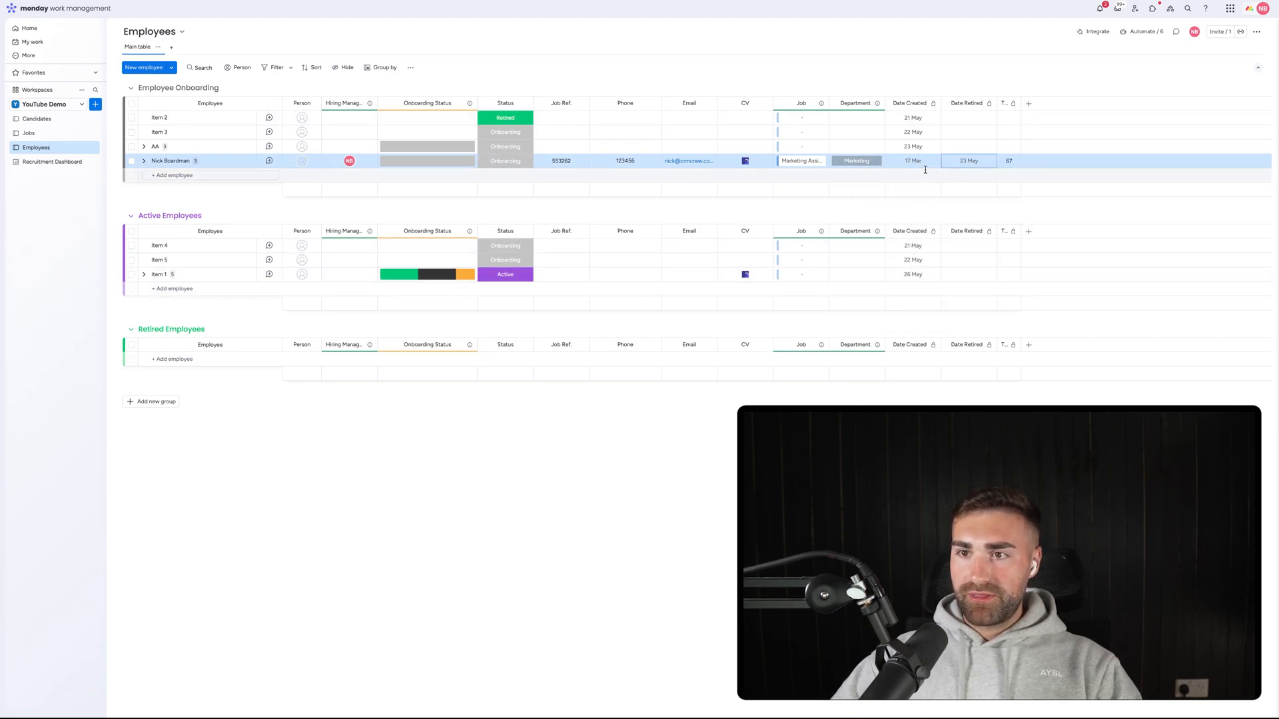
left_click(505, 161)
left_click(505, 218)
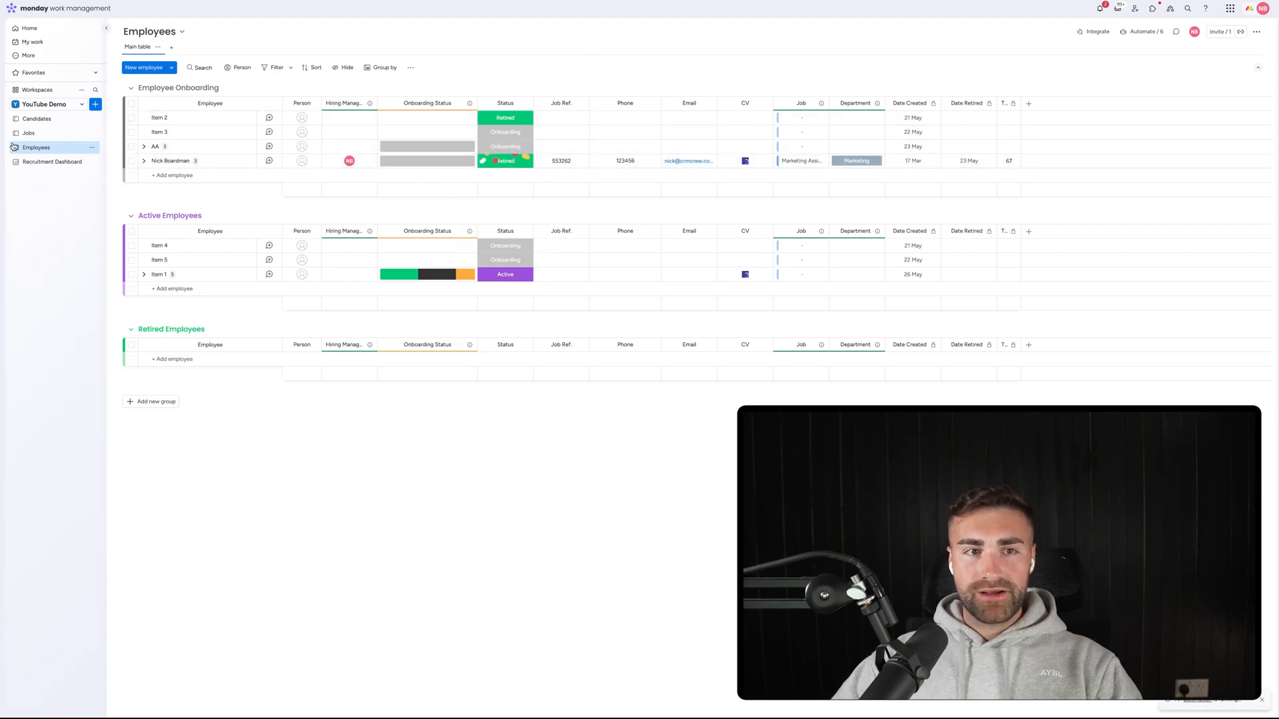
left_click(54, 163)
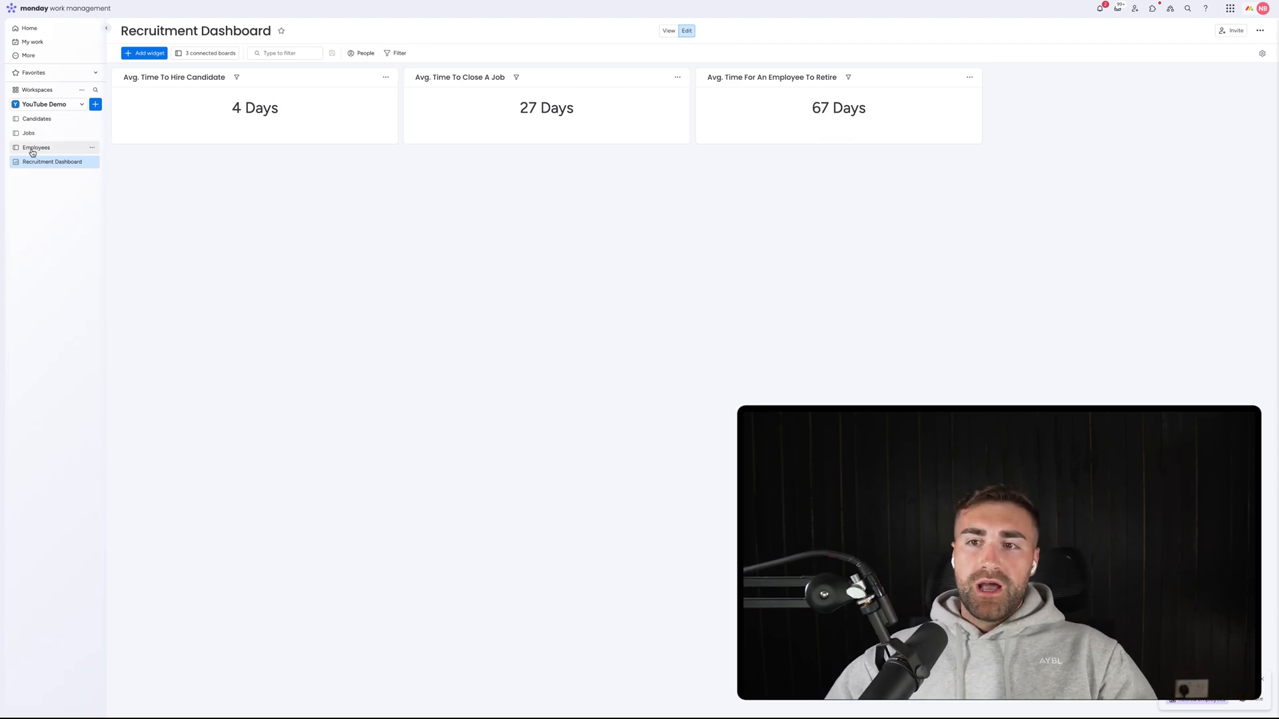
Add a Numbers widget that uses only the Employees board, excluding Jobs and Candidates.
left_click(142, 55)
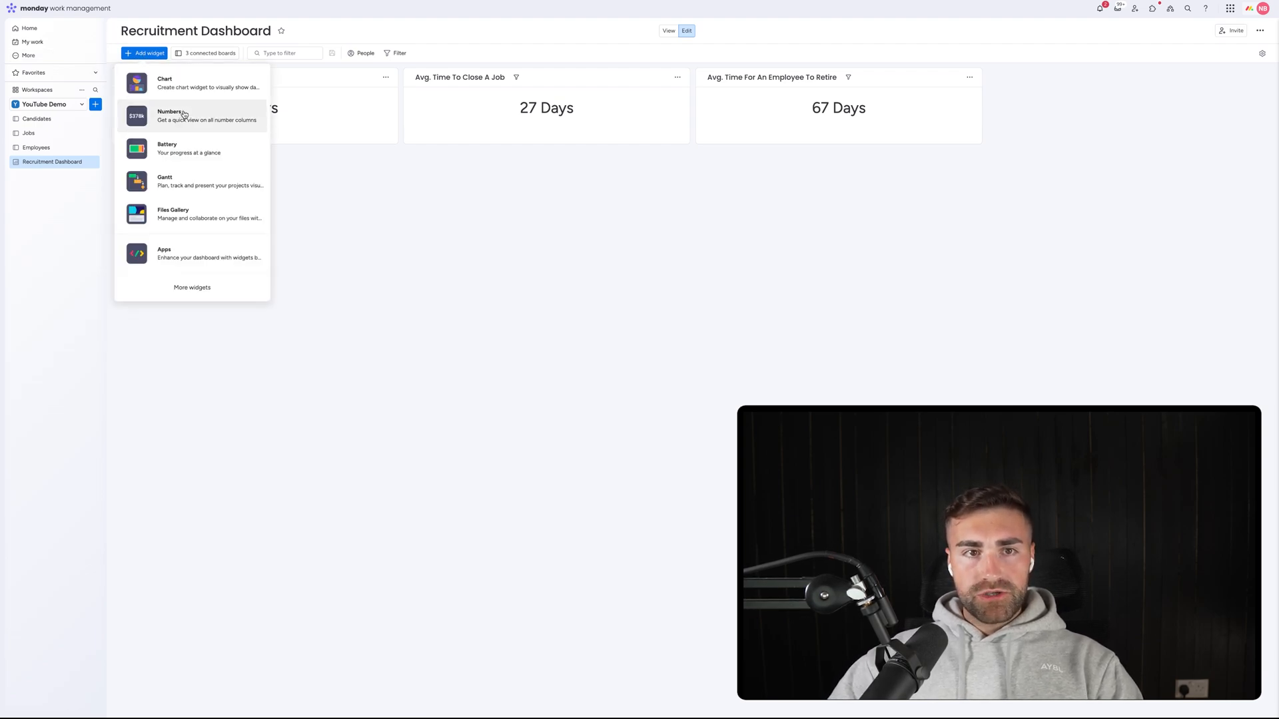
left_click(182, 118)
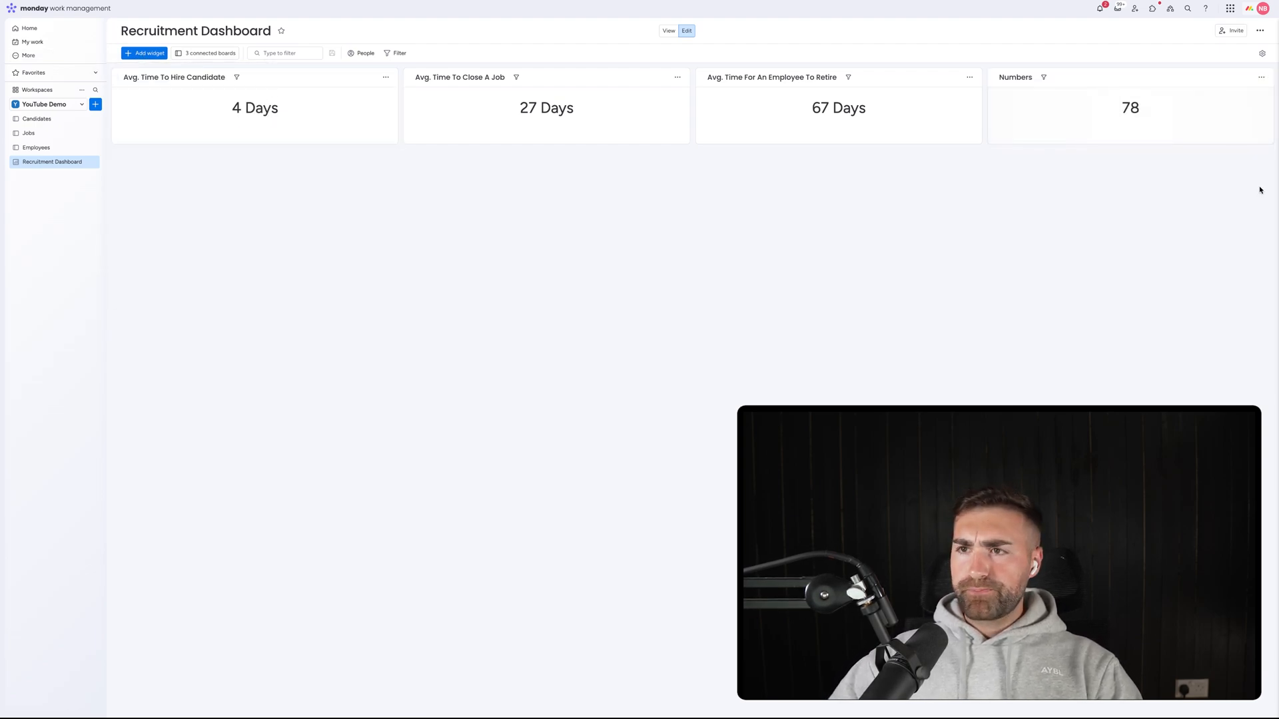
left_click(1262, 78)
left_click(1240, 108)
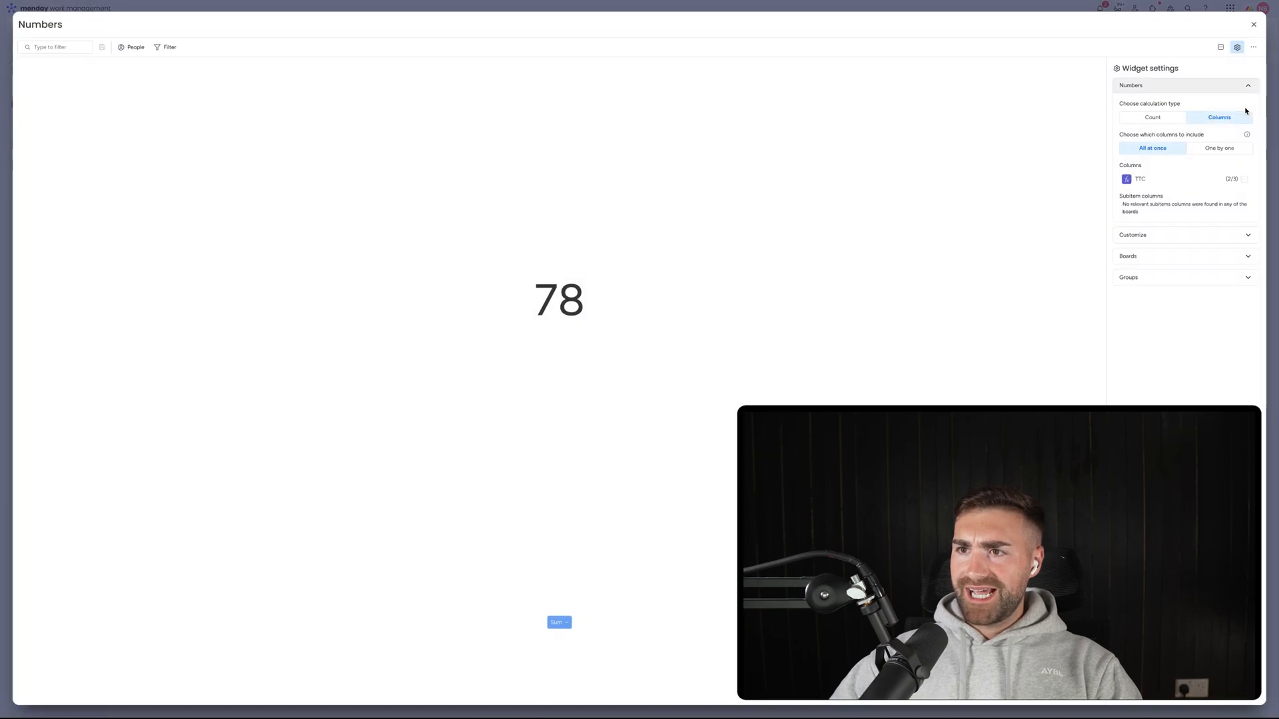
left_click(1144, 257)
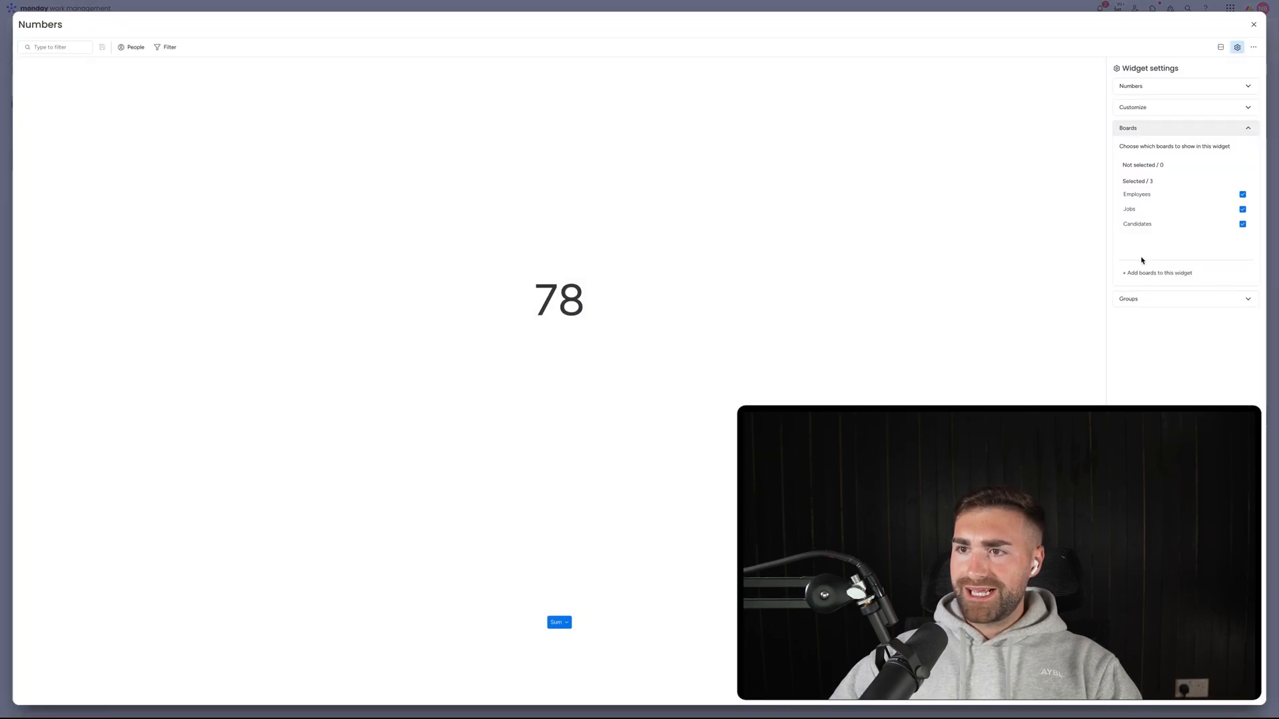
left_click(1156, 207)
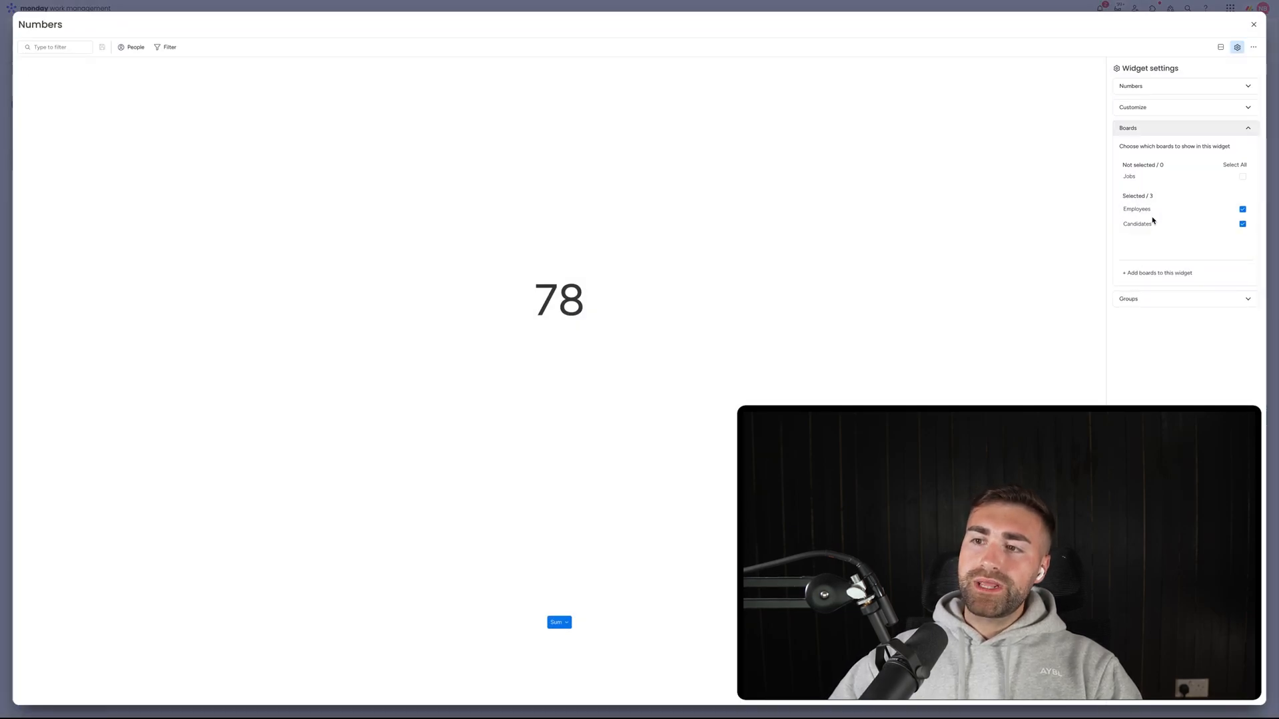
left_click(1150, 223)
Rename the widget to 'Avg. Employee Salary'.
left_click(60, 25)
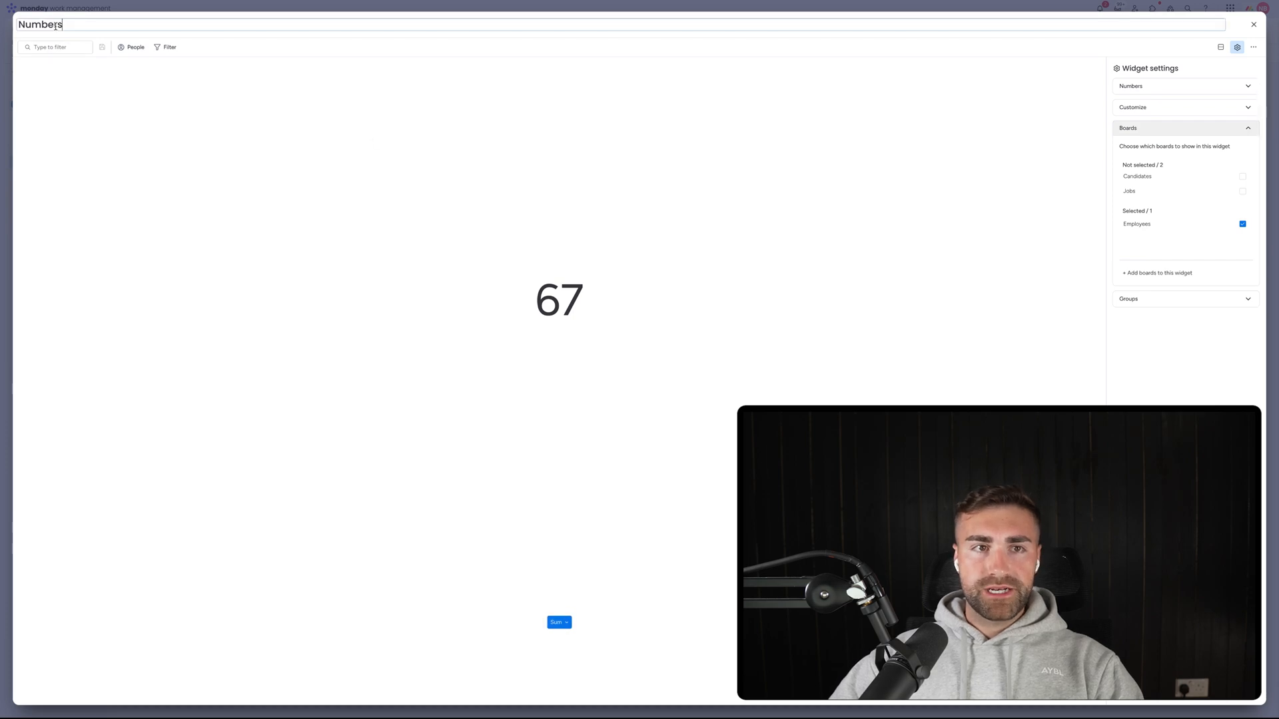
double_click(60, 26)
type("Avg. E")
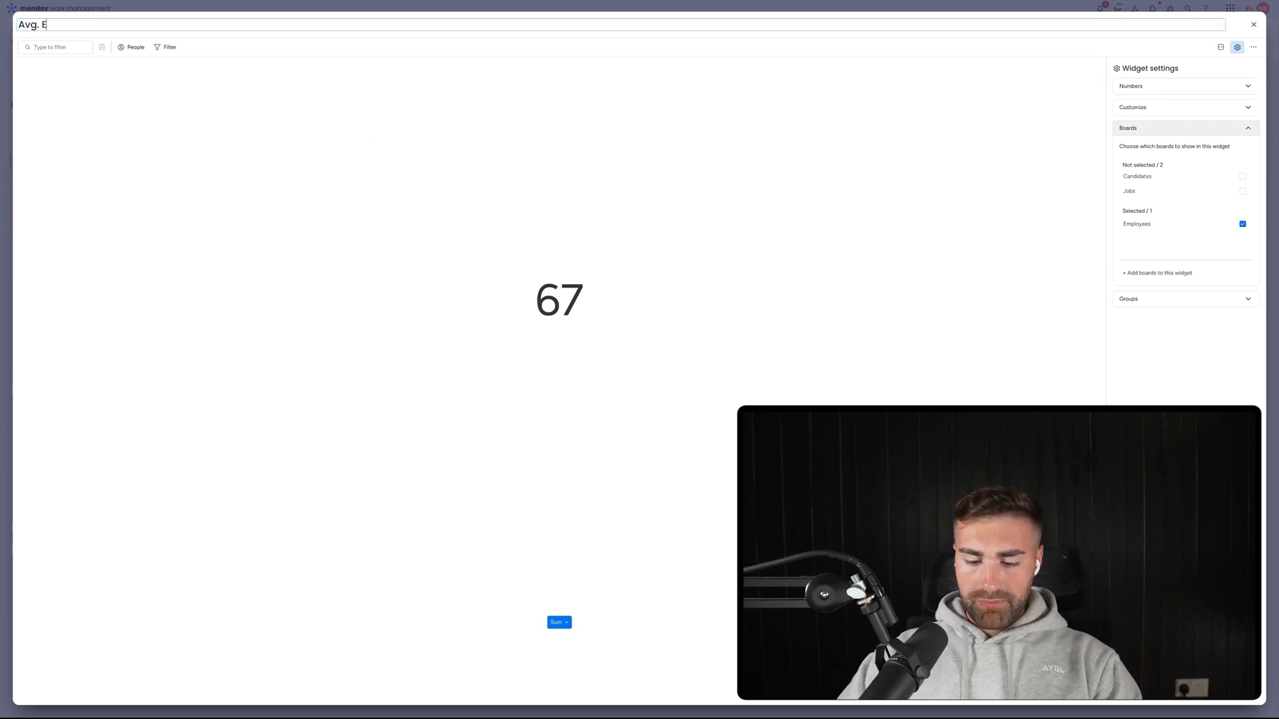
type("mplo")
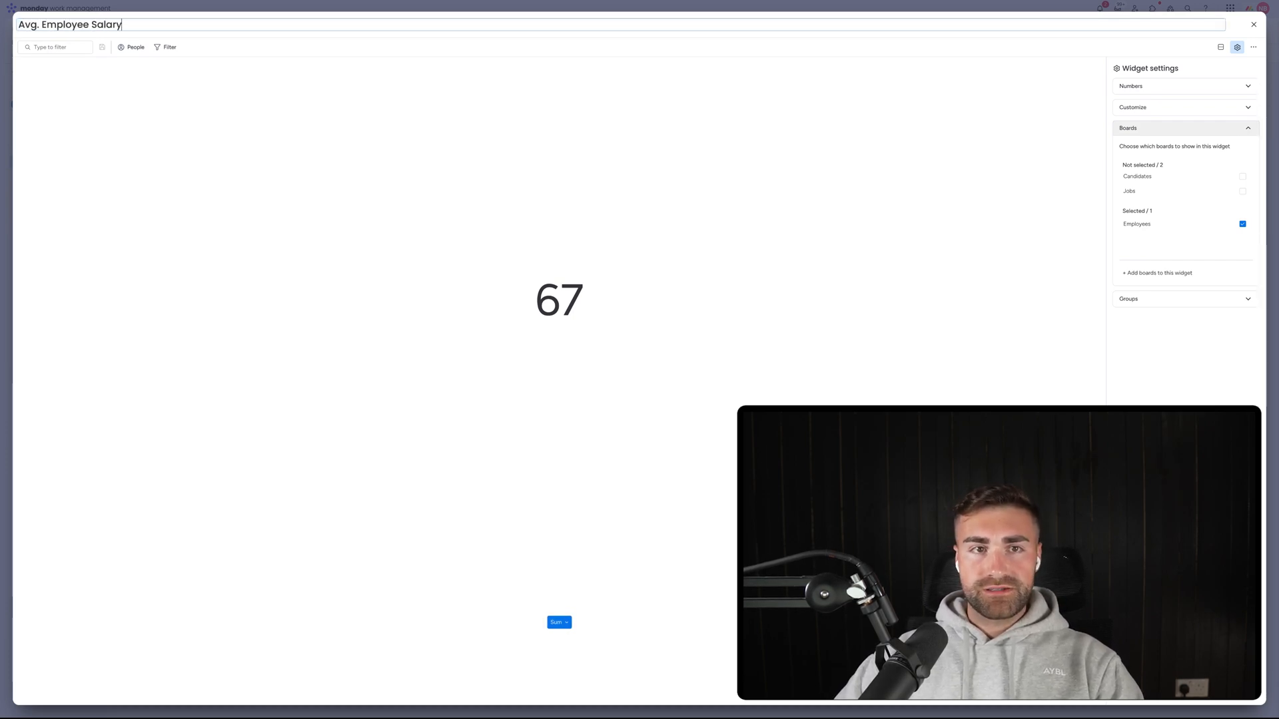
type("yee Salary")
key("Return")
Make the widget average its values, shown in pounds with manually set decimal places.
left_click(1153, 299)
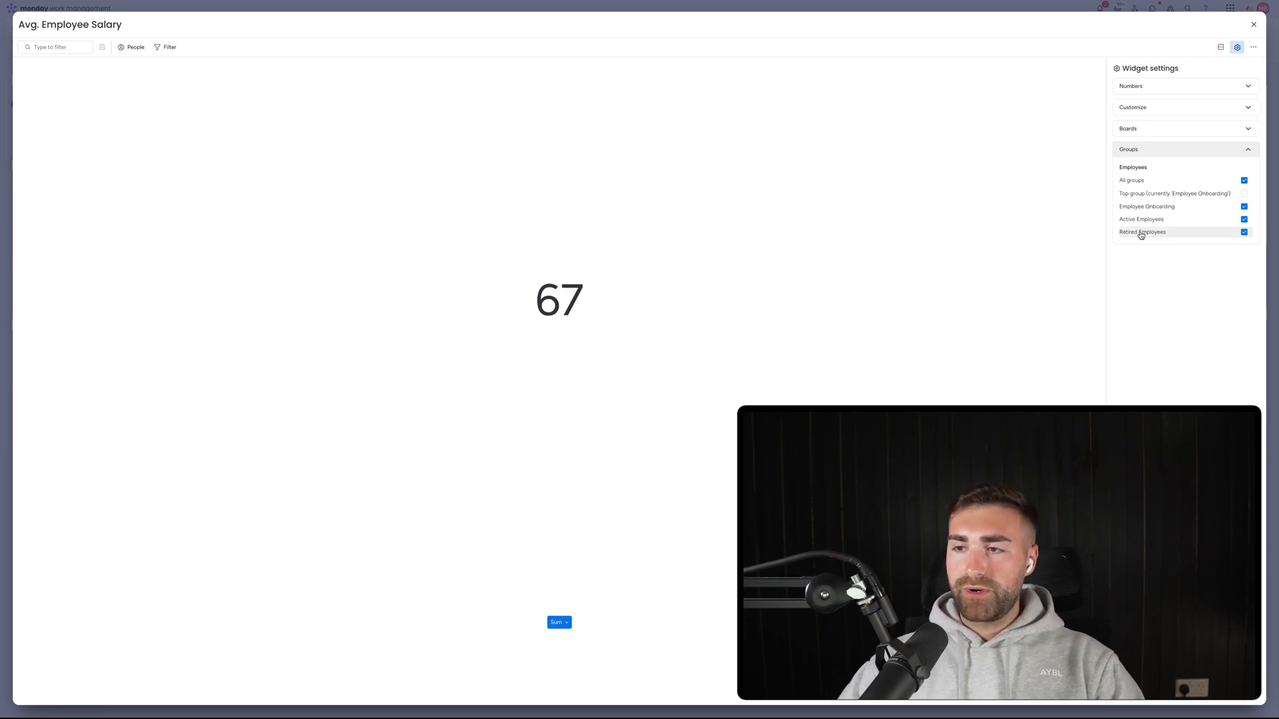
left_click(1137, 128)
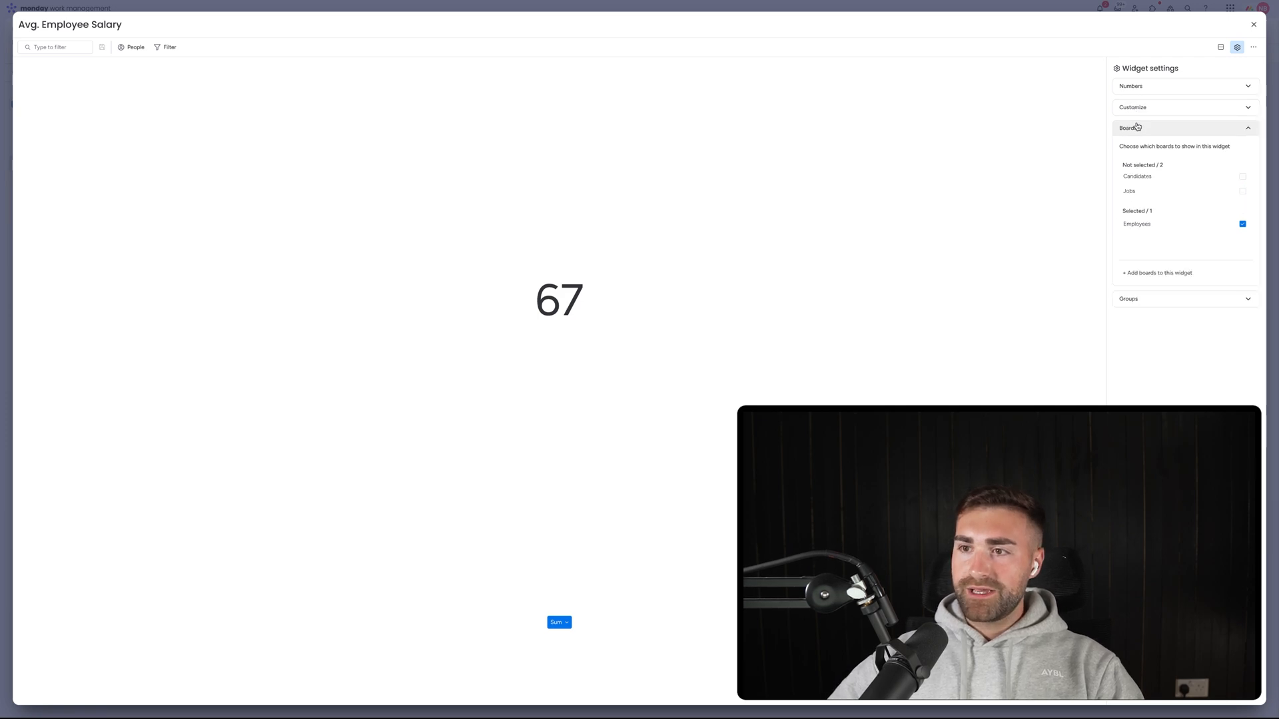
left_click(1148, 107)
left_click(1157, 173)
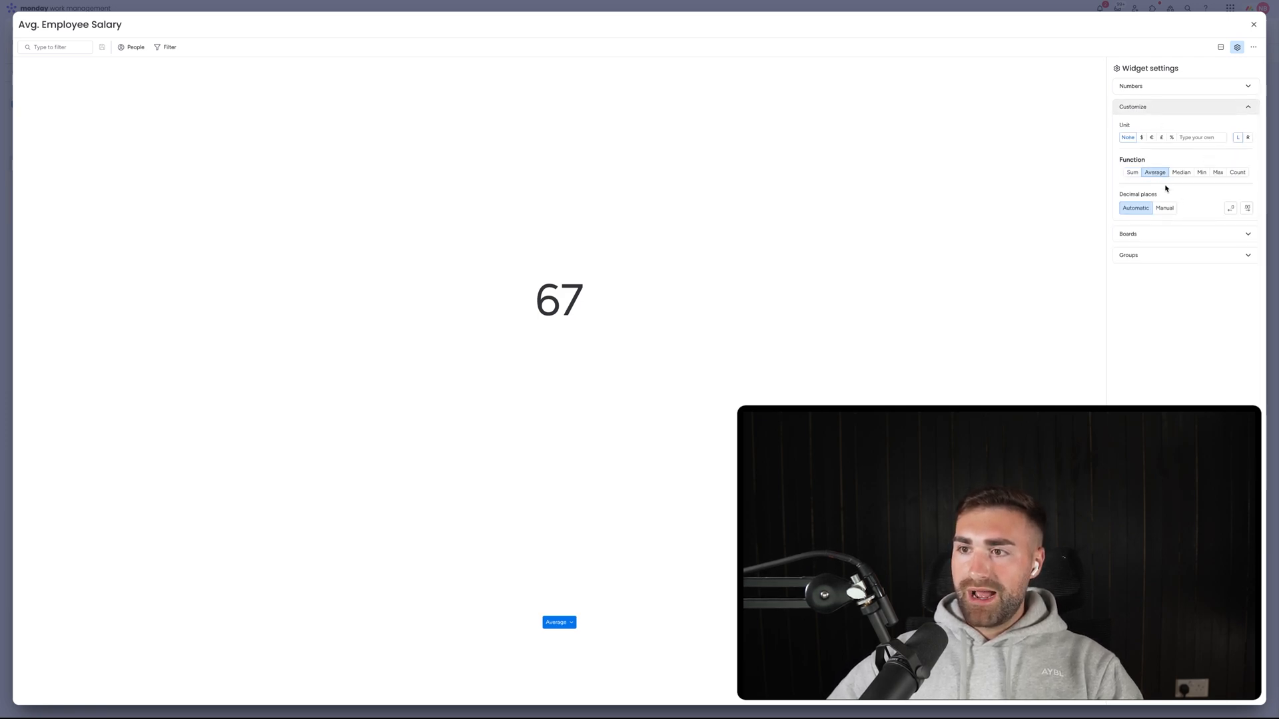
left_click(1165, 208)
left_click(1232, 210)
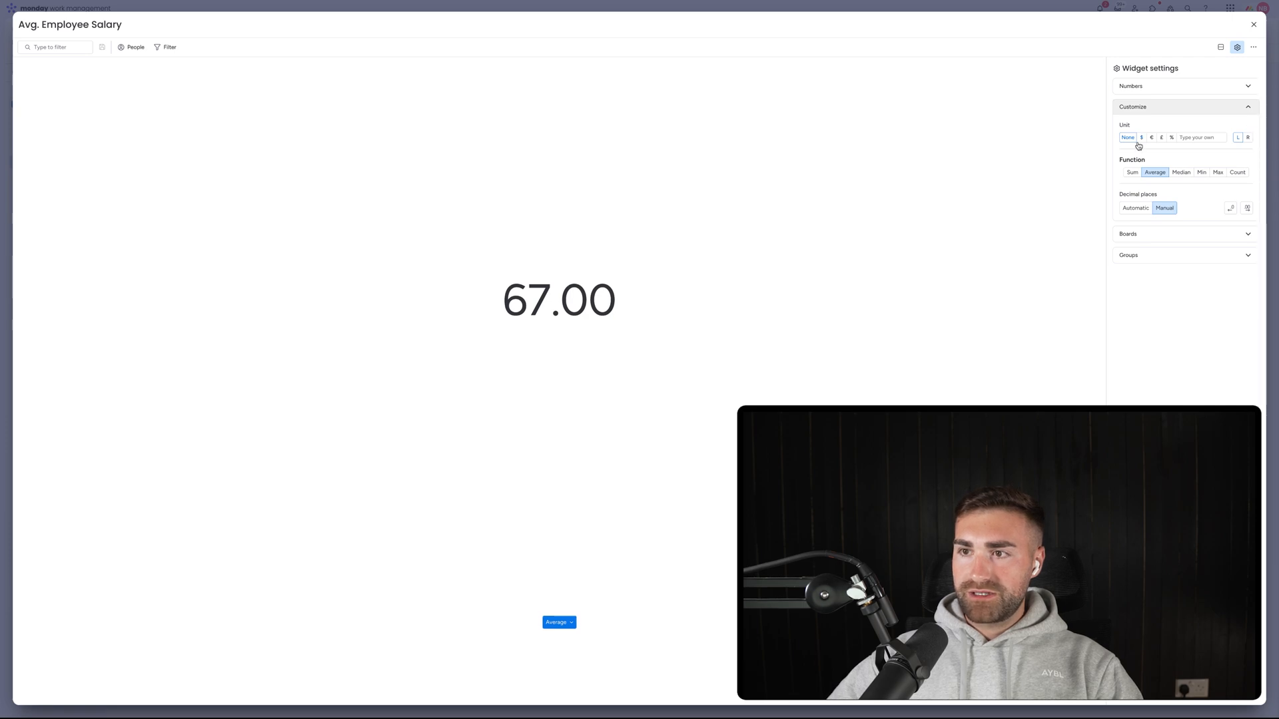
left_click(1161, 138)
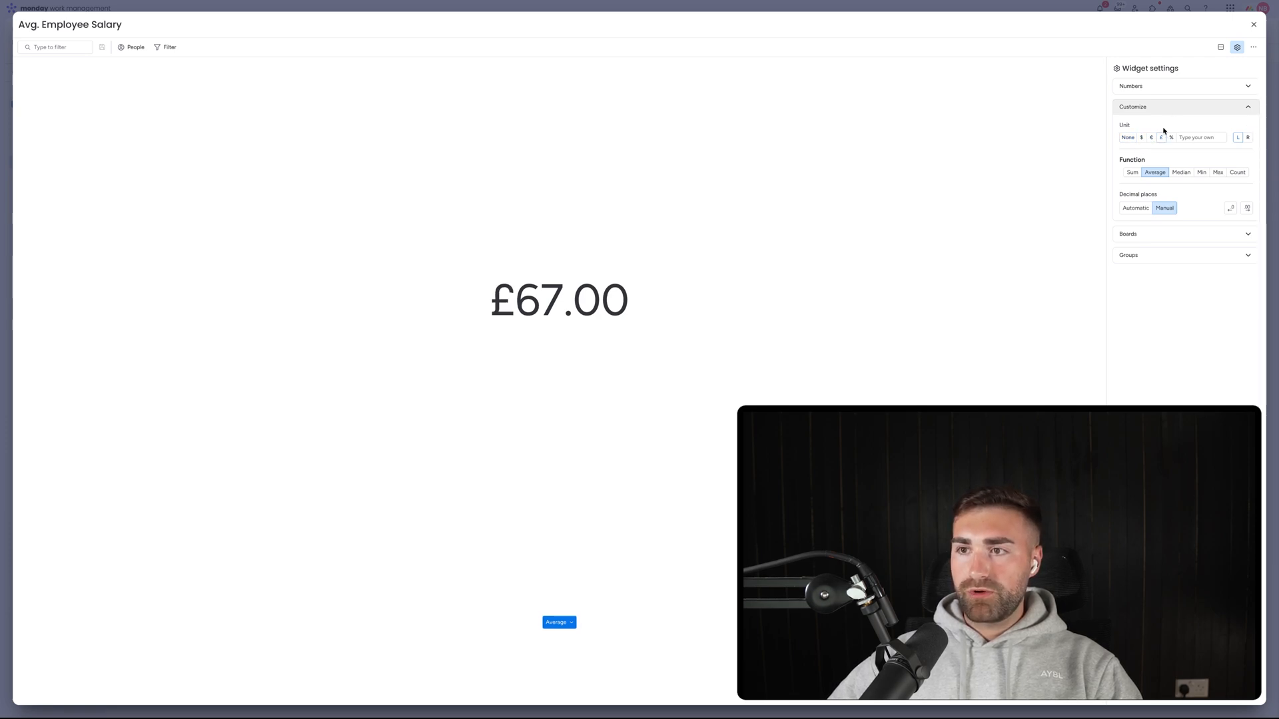
left_click(1143, 138)
left_click(1163, 138)
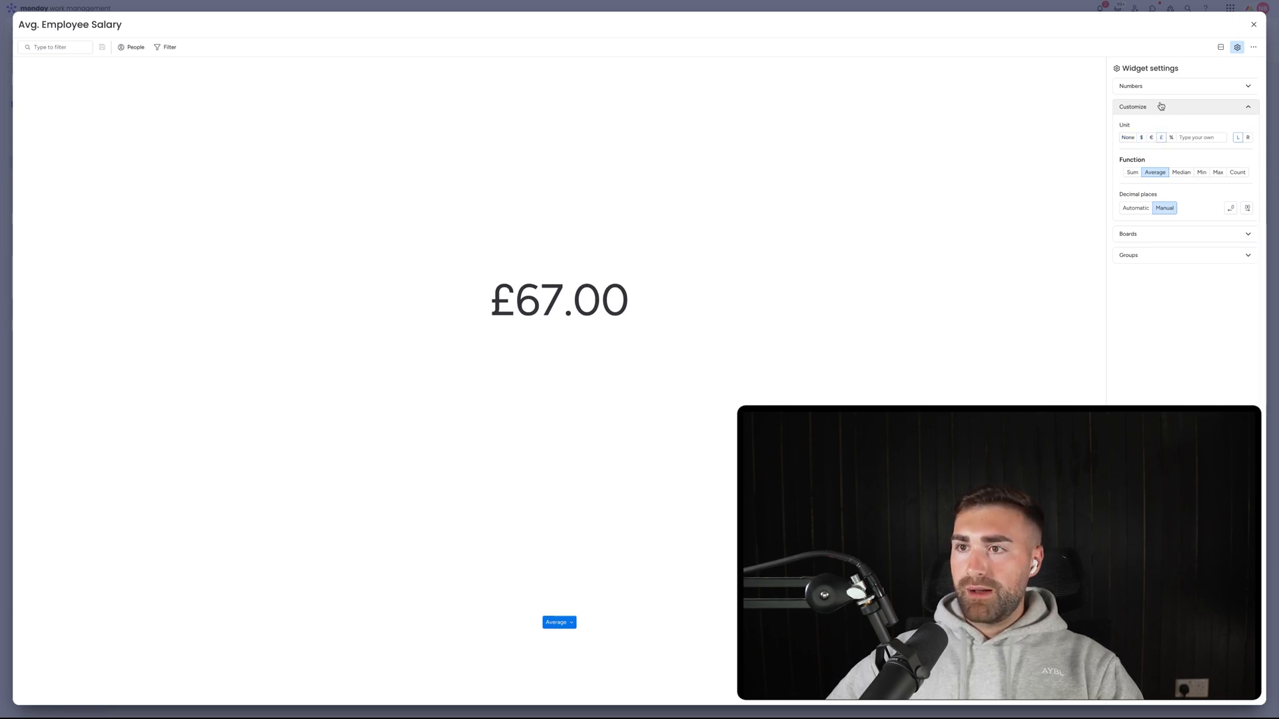
Calculate columns one by one, using the TTR column under Employees.
left_click(1159, 86)
left_click(1219, 149)
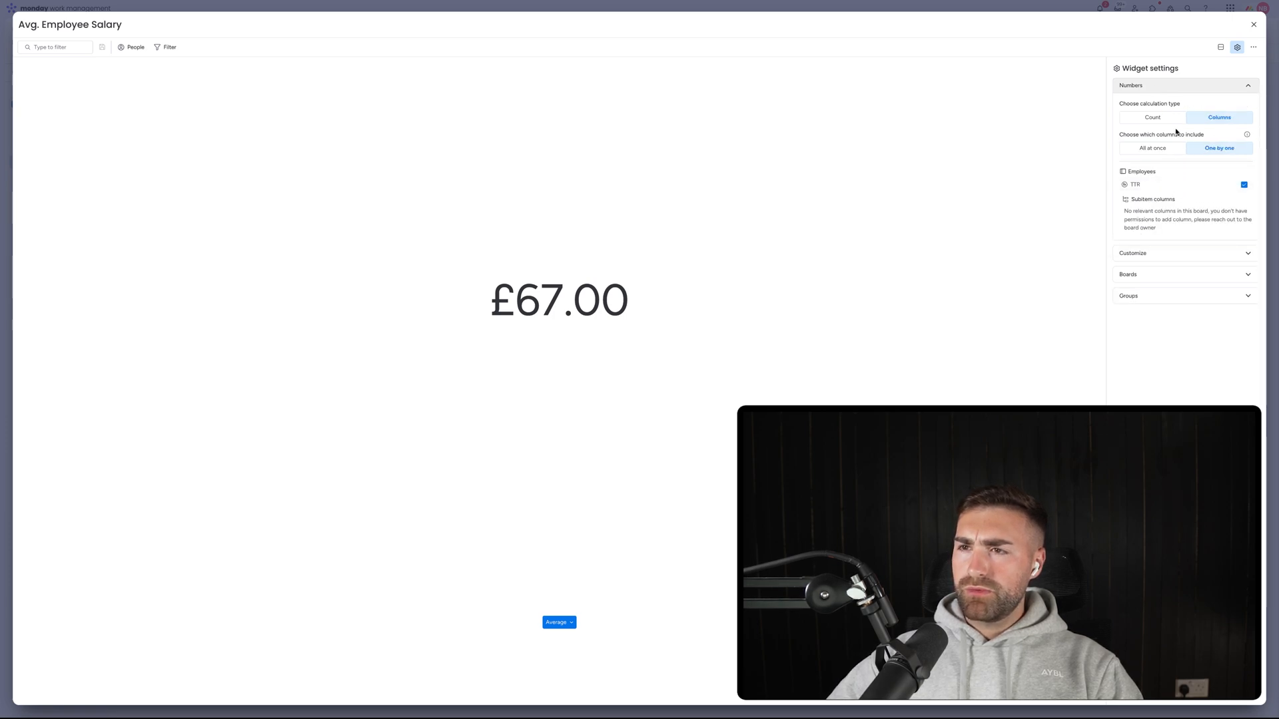
left_click(1157, 116)
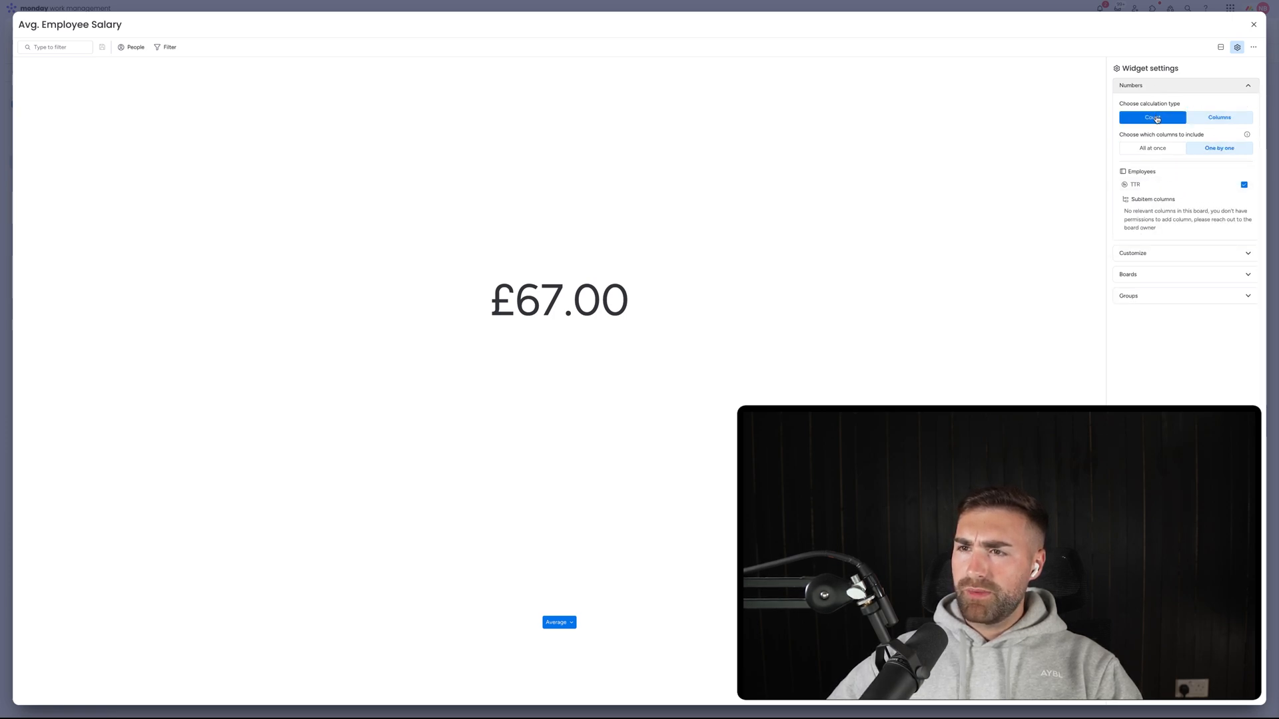
Return to the dashboard and add a Mirror column to the Employees board.
left_click(1254, 26)
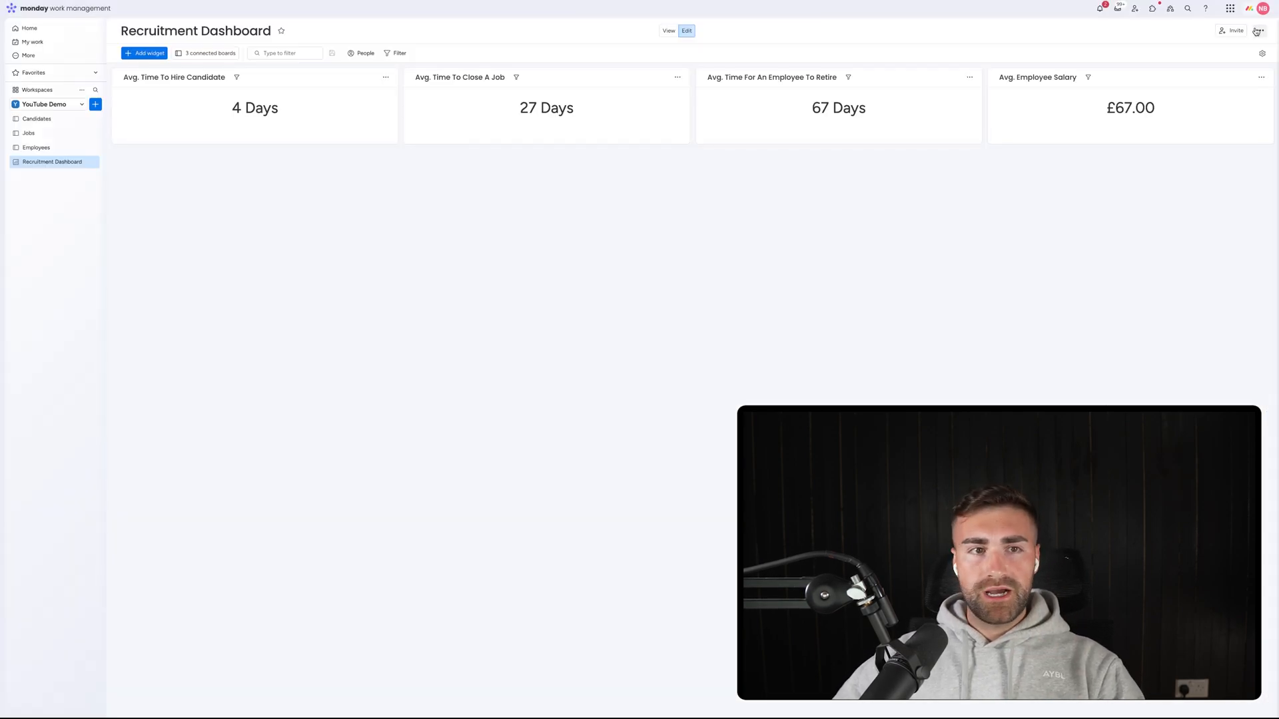
left_click(41, 147)
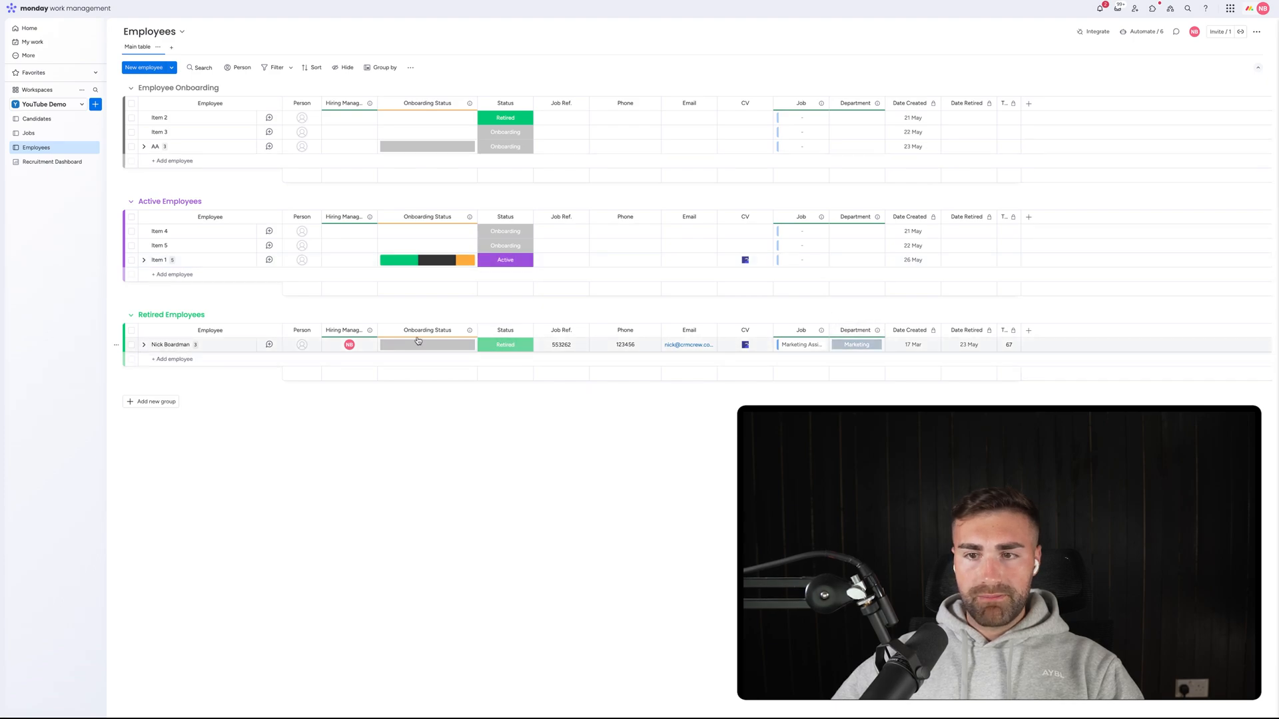
left_click(878, 332)
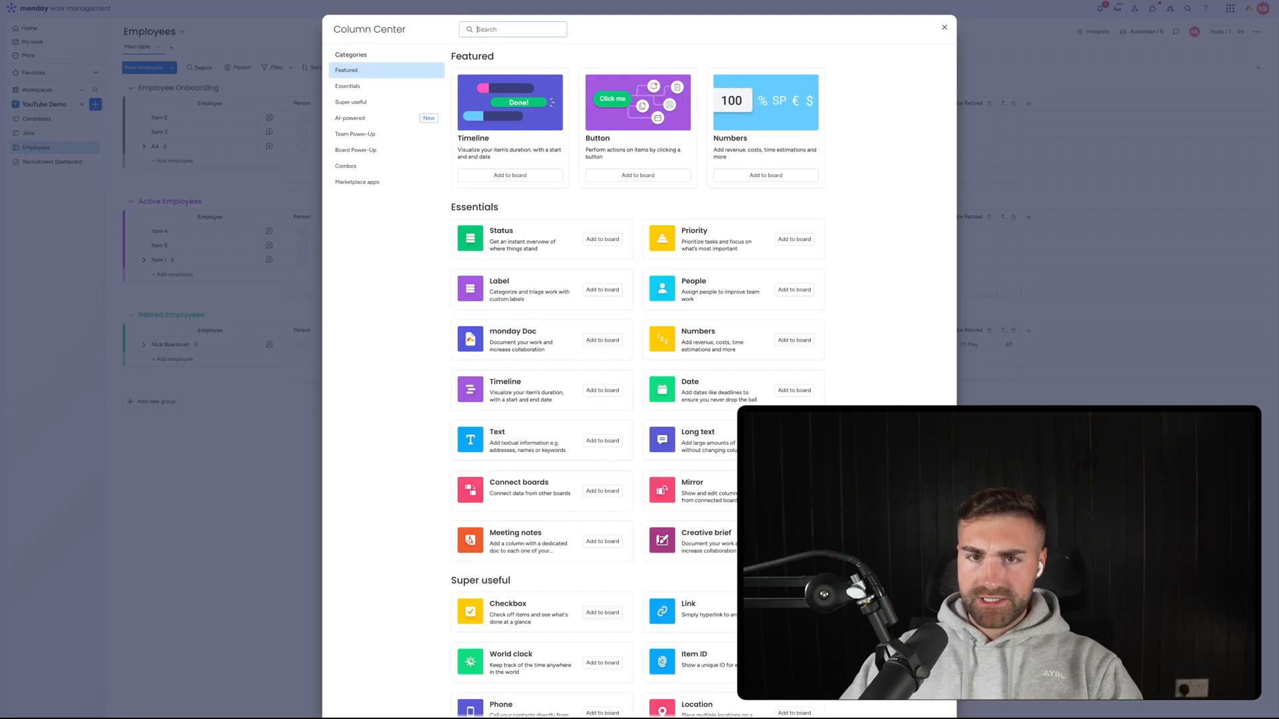
type("min")
left_click(602, 88)
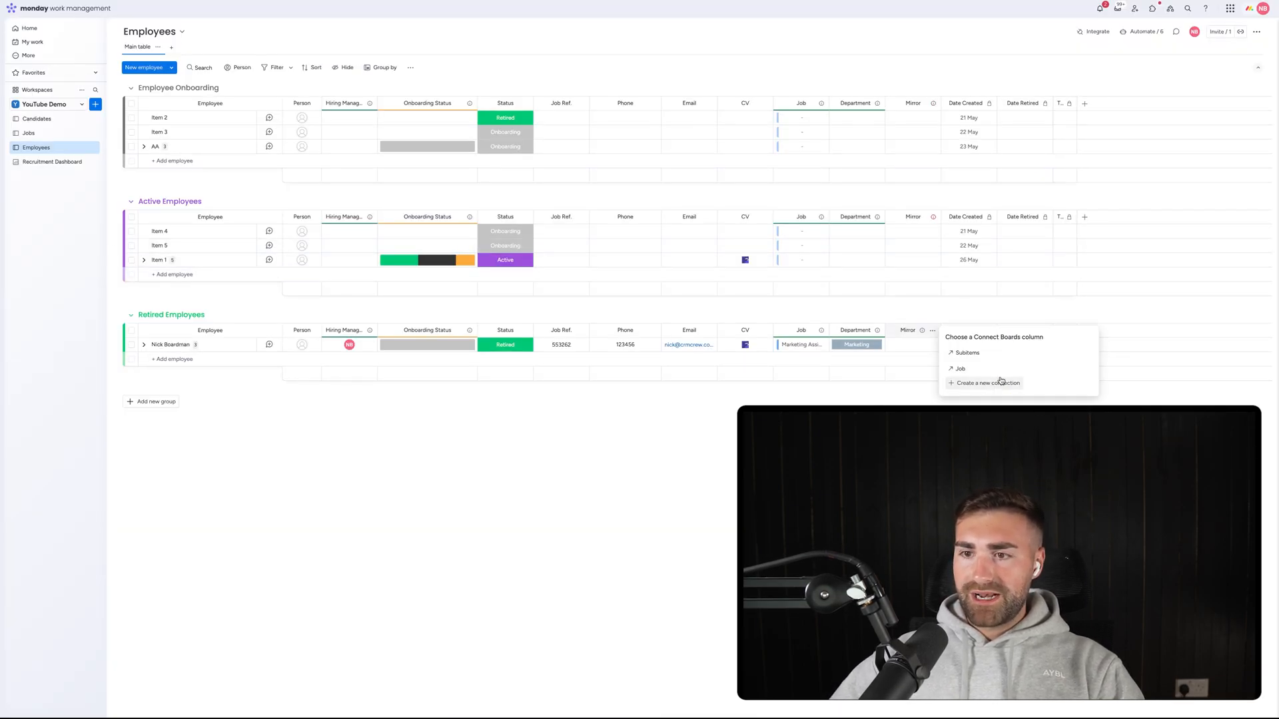
Mirror the Job connection's Salary column and rename the column 'Salary'.
left_click(982, 369)
left_click(973, 385)
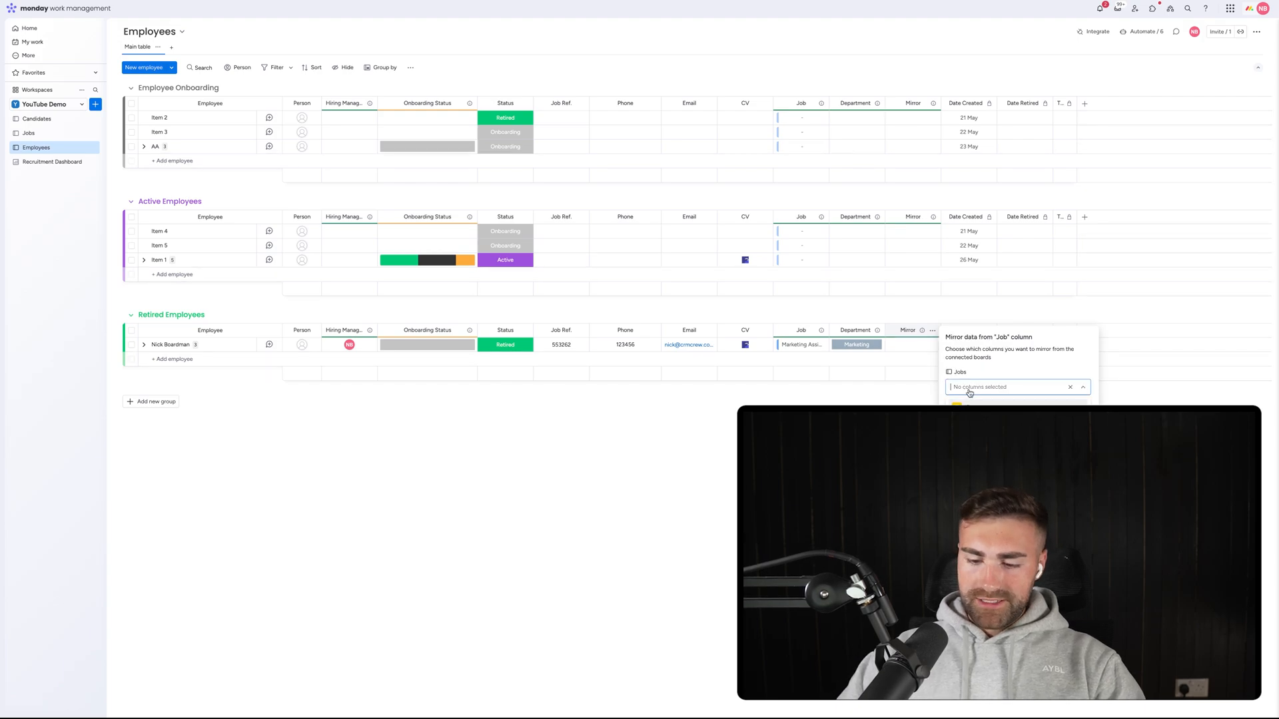
type("sala")
key("Return")
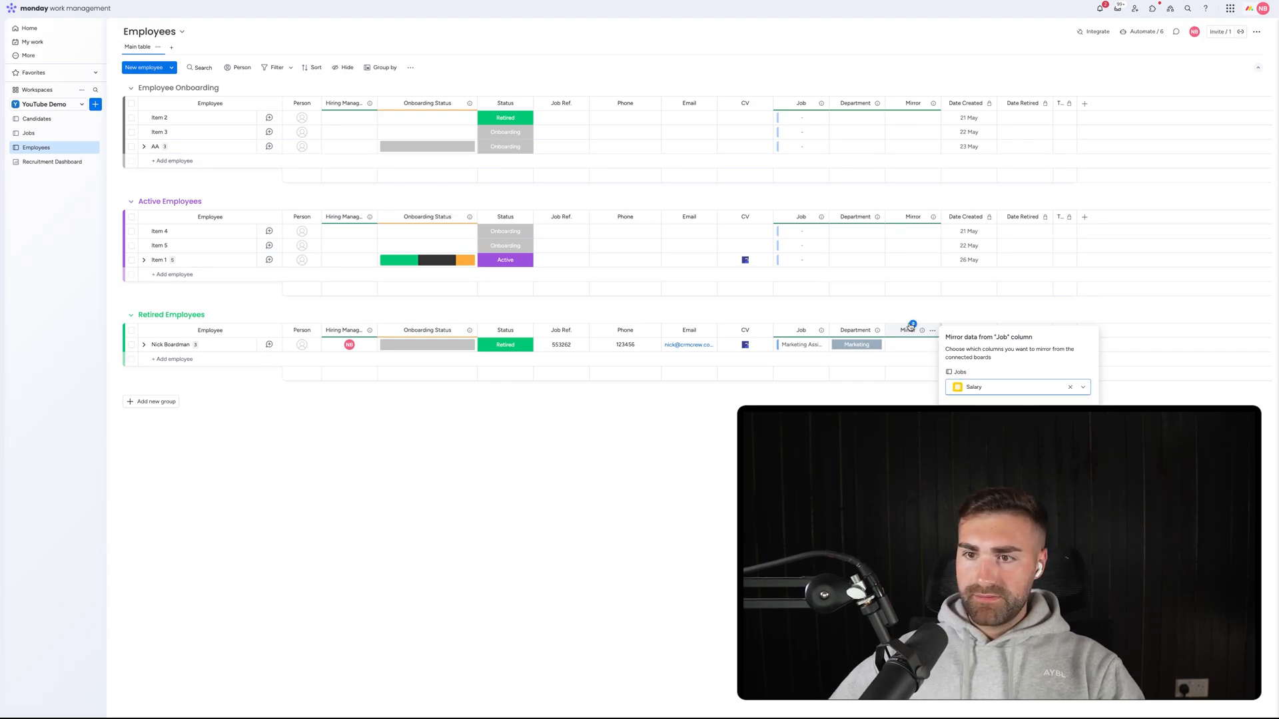
left_click(894, 335)
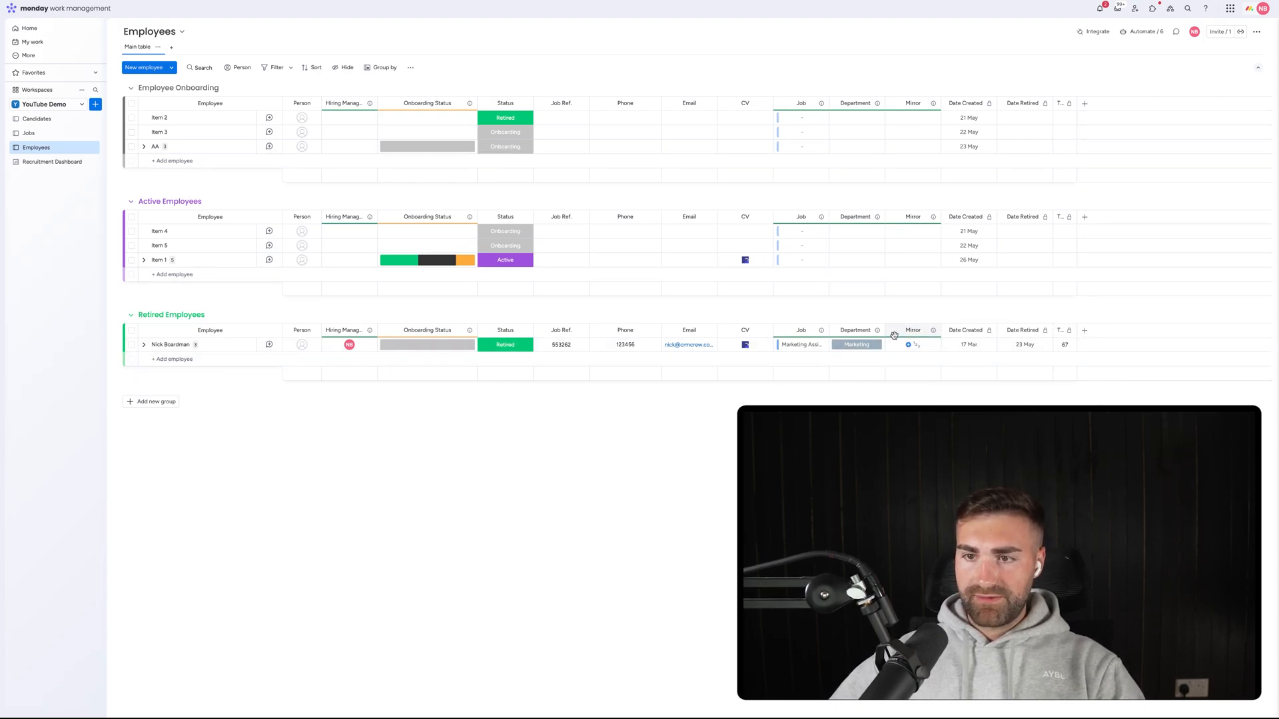
left_click(904, 331)
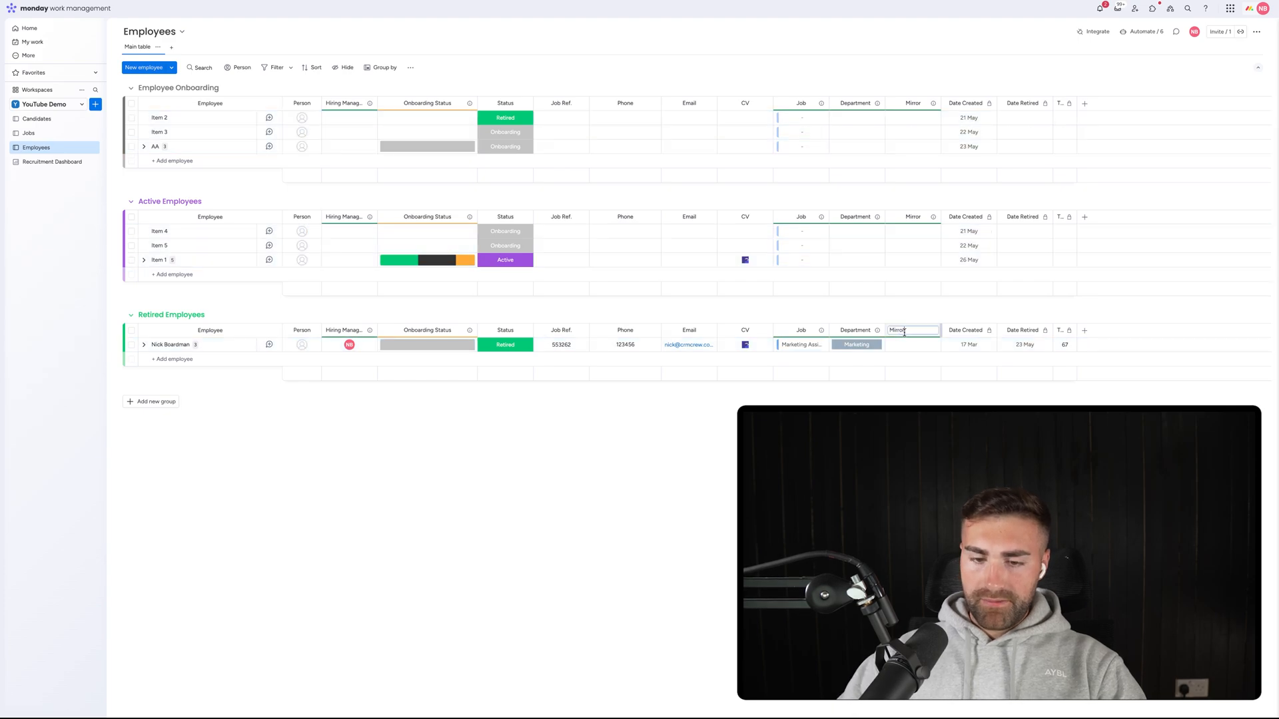
type("Salary")
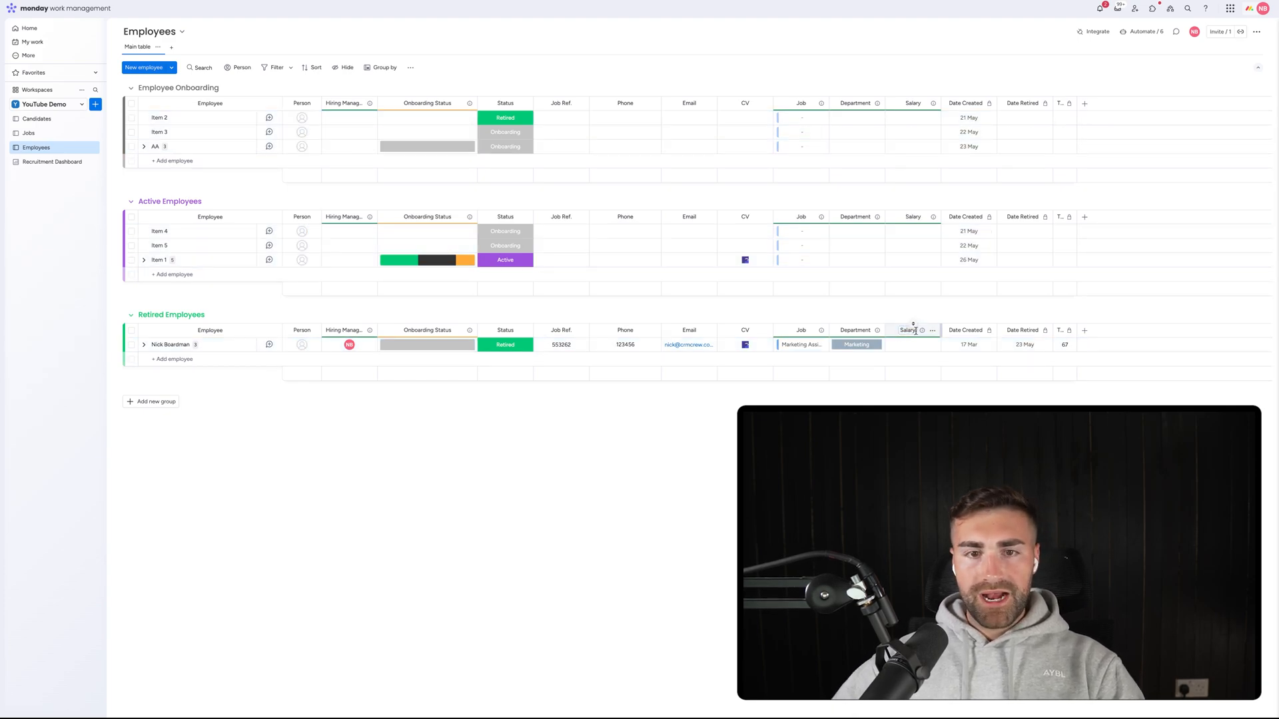
key("Return")
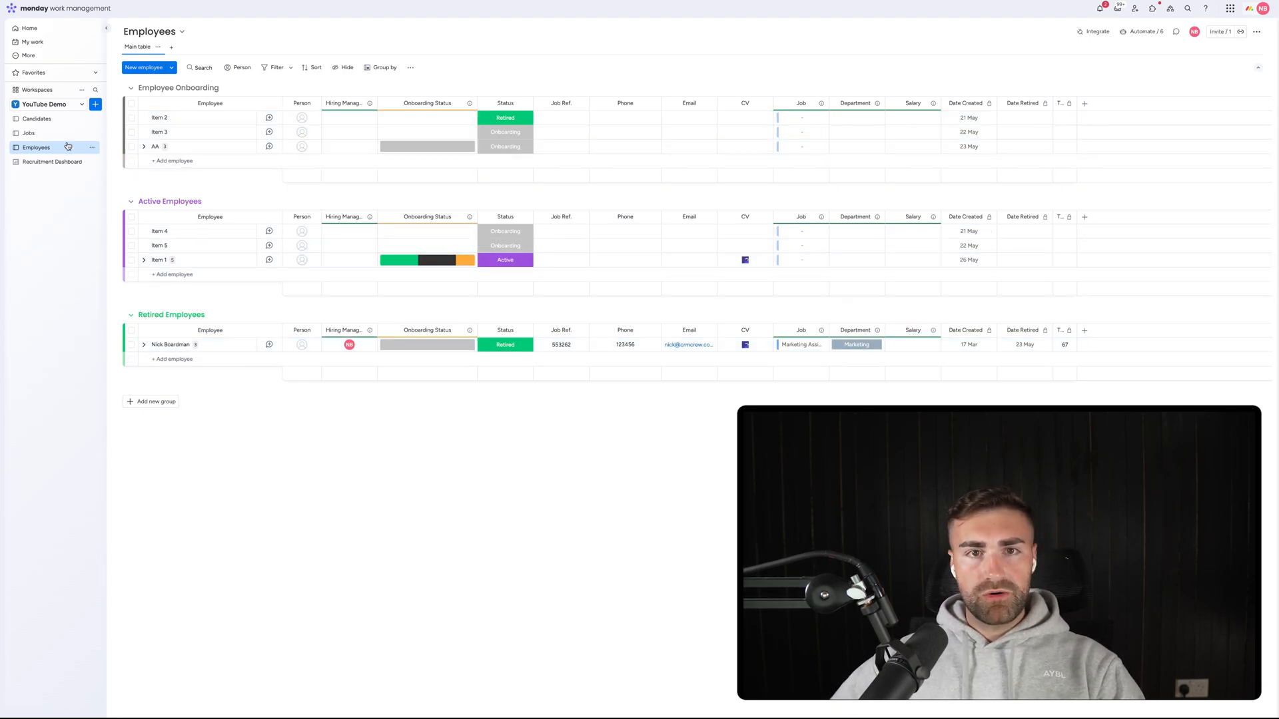
On the Jobs board, set Marketing Assistant's salary to 52,000 and AA's to 12,000.
left_click(46, 137)
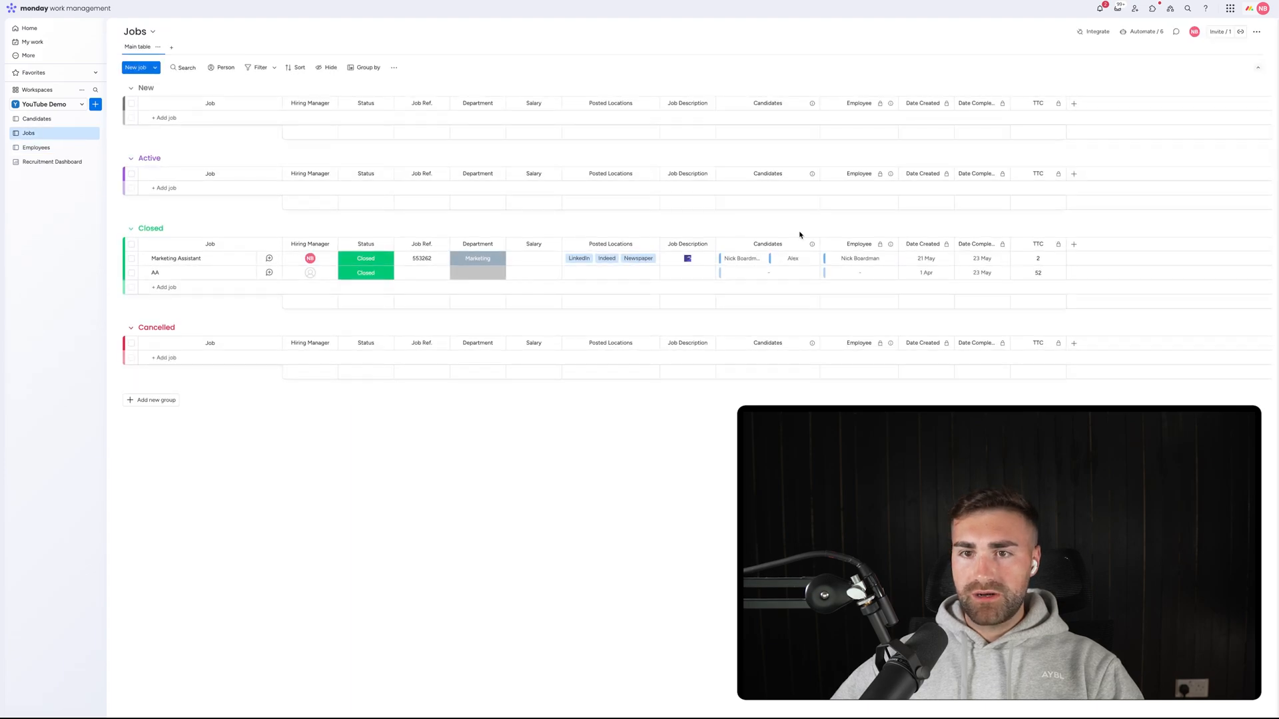
left_click(539, 259)
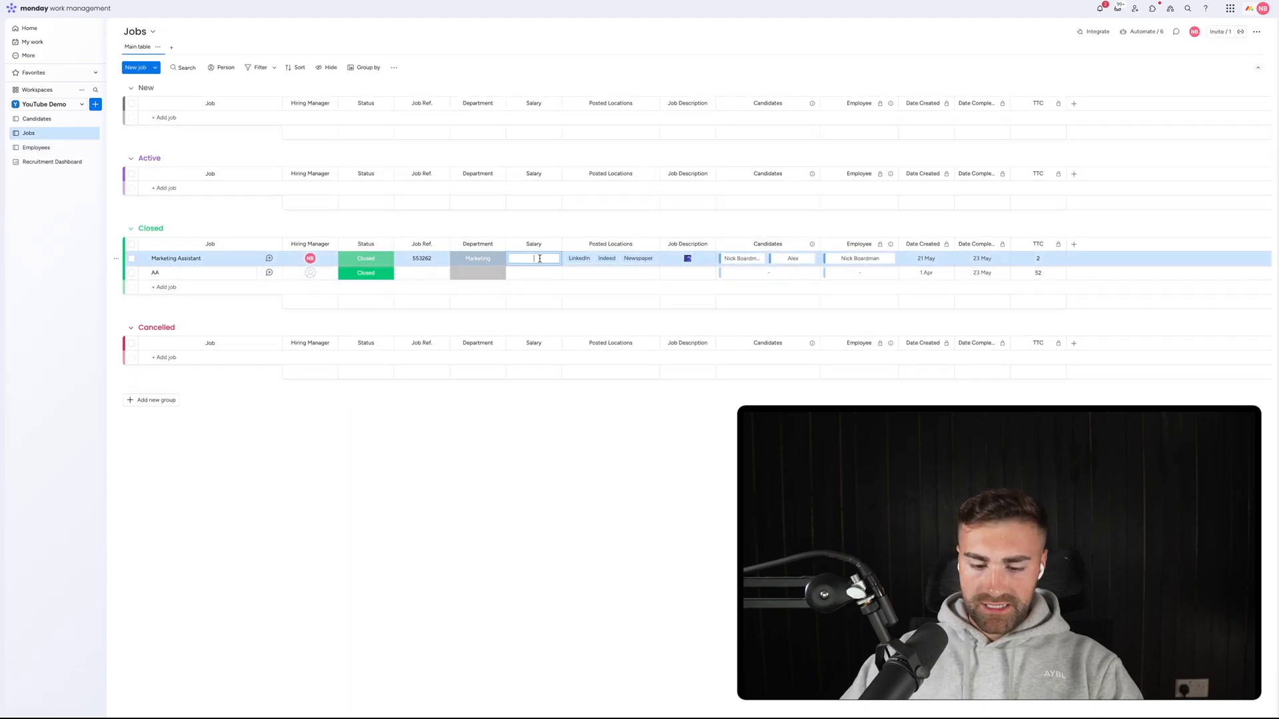
type("52,000")
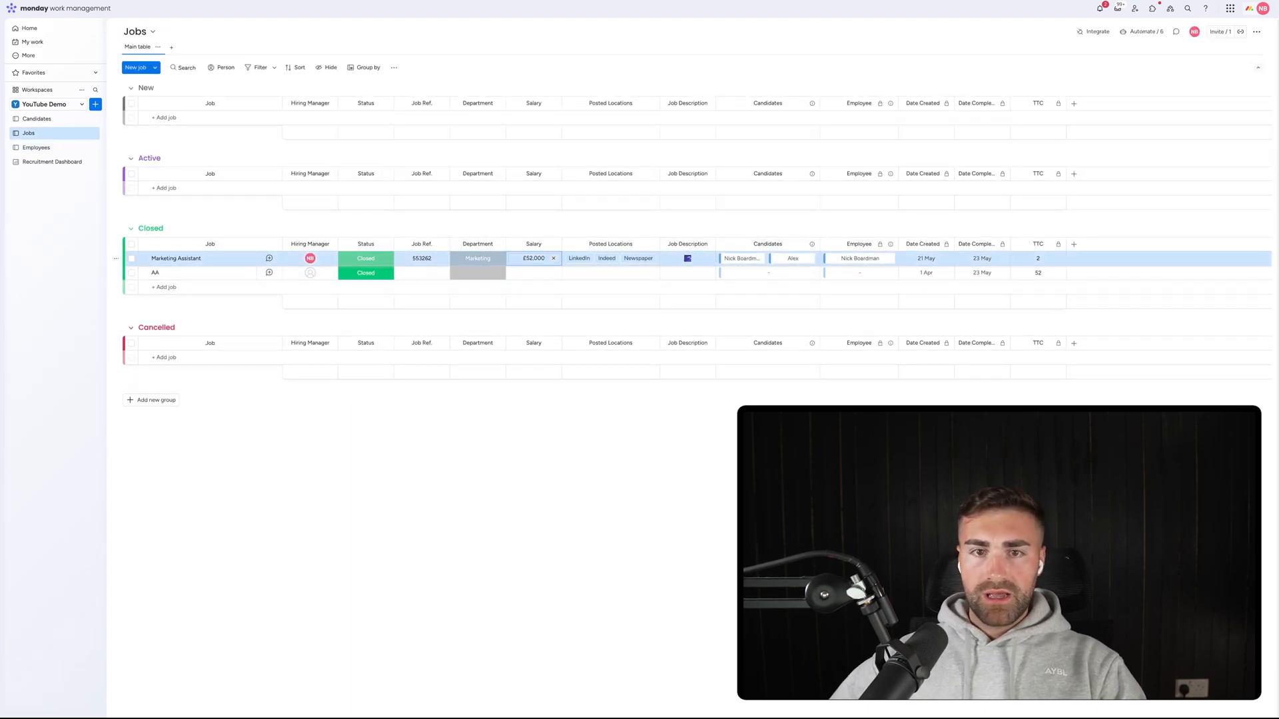
key("Return")
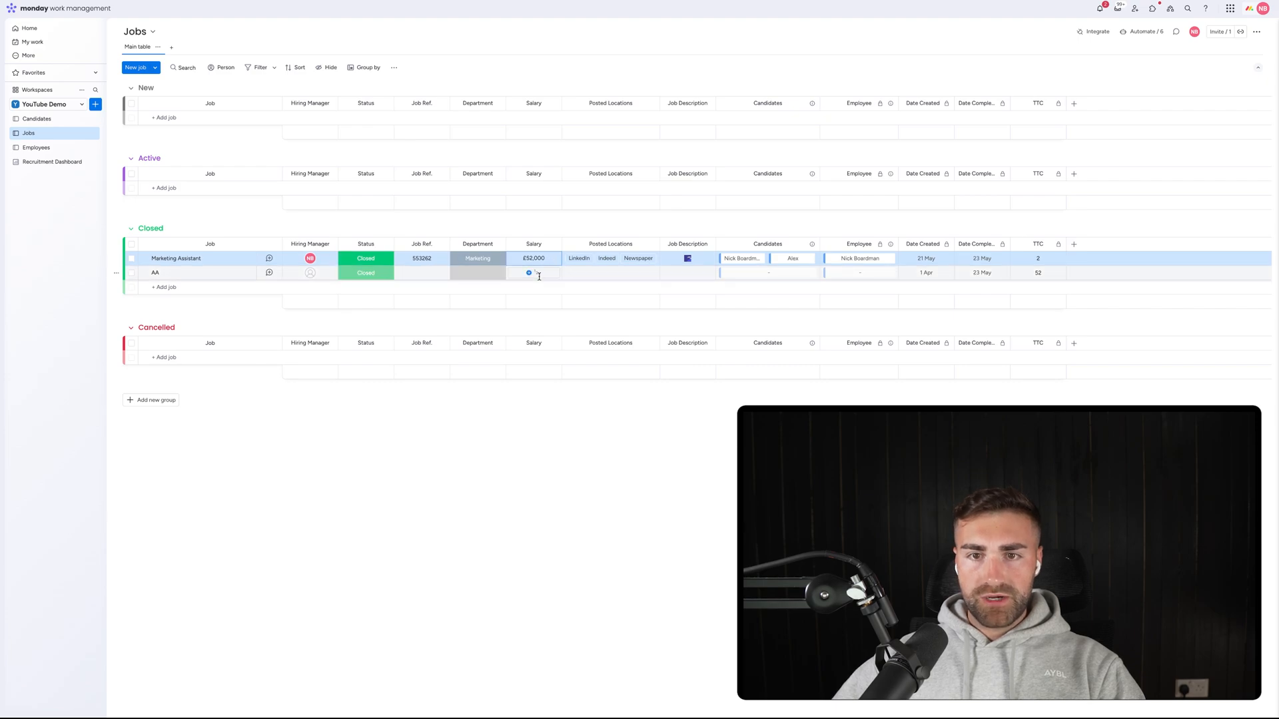
left_click(539, 274)
key("Return")
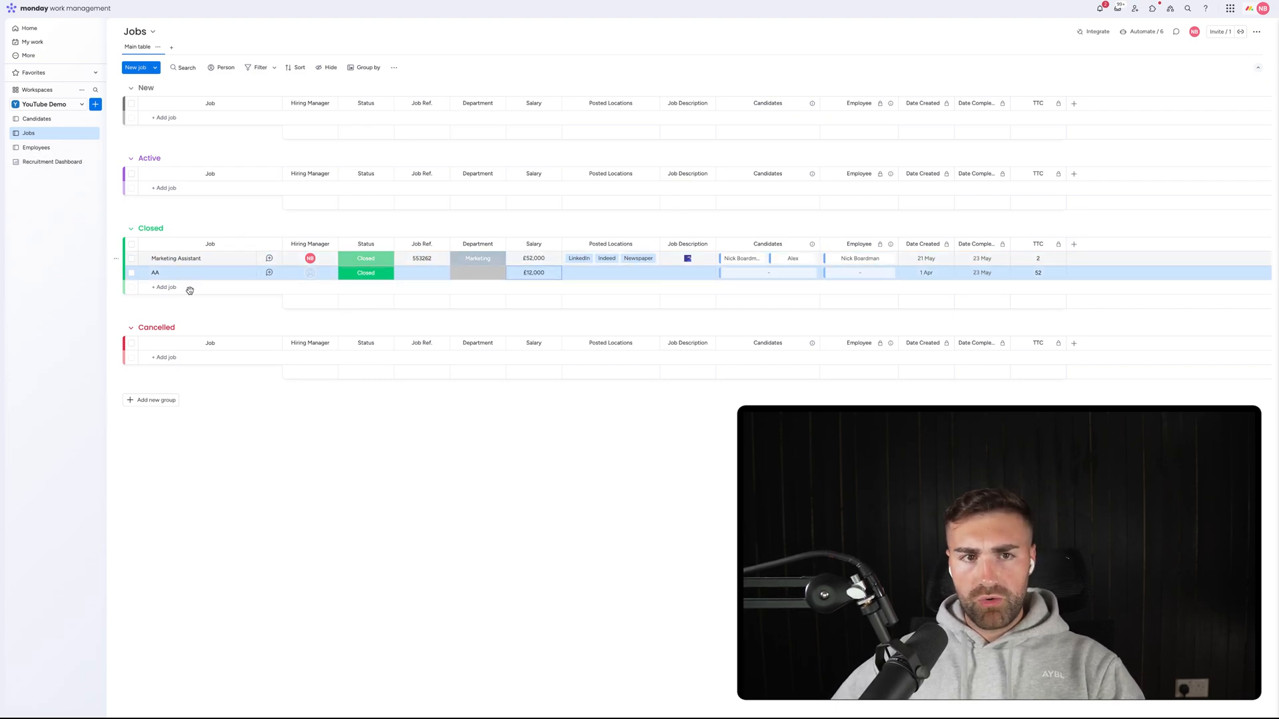
On Employees, move the retired employee to Active with Active status, and link Item 1 to job AA.
left_click(32, 148)
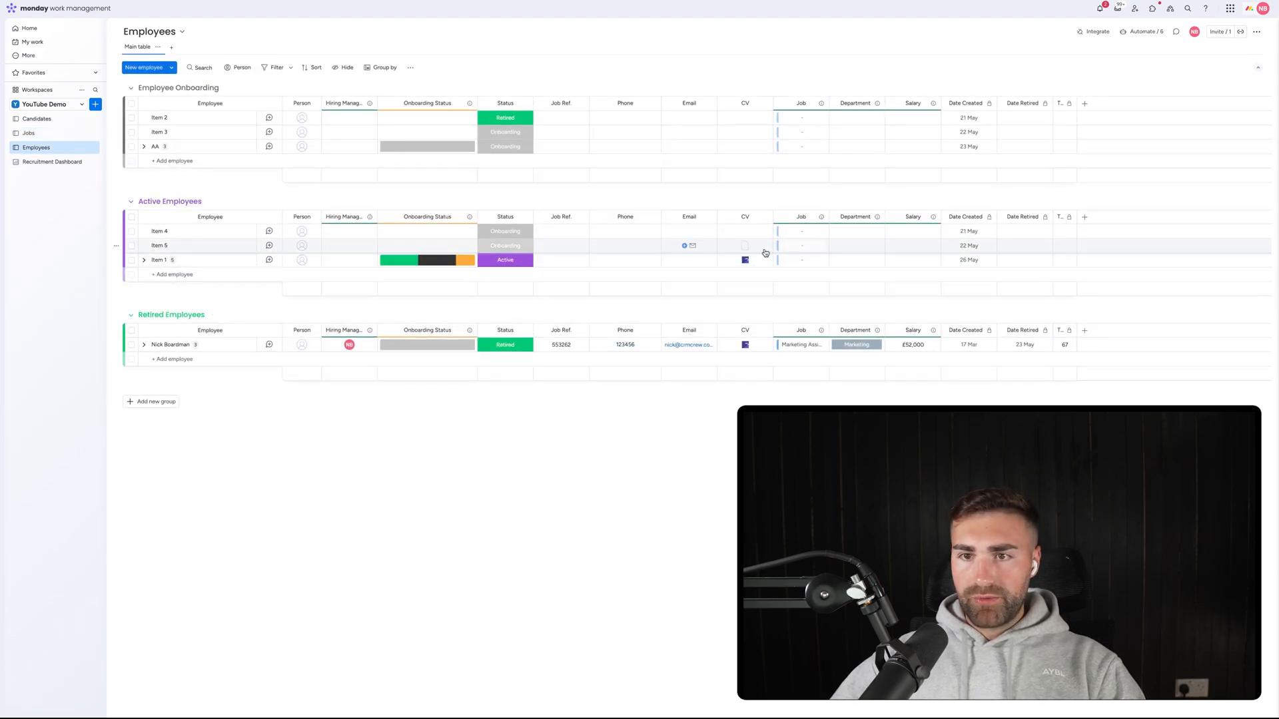
left_click_drag(224, 277, 214, 260)
left_click(505, 260)
left_click(499, 301)
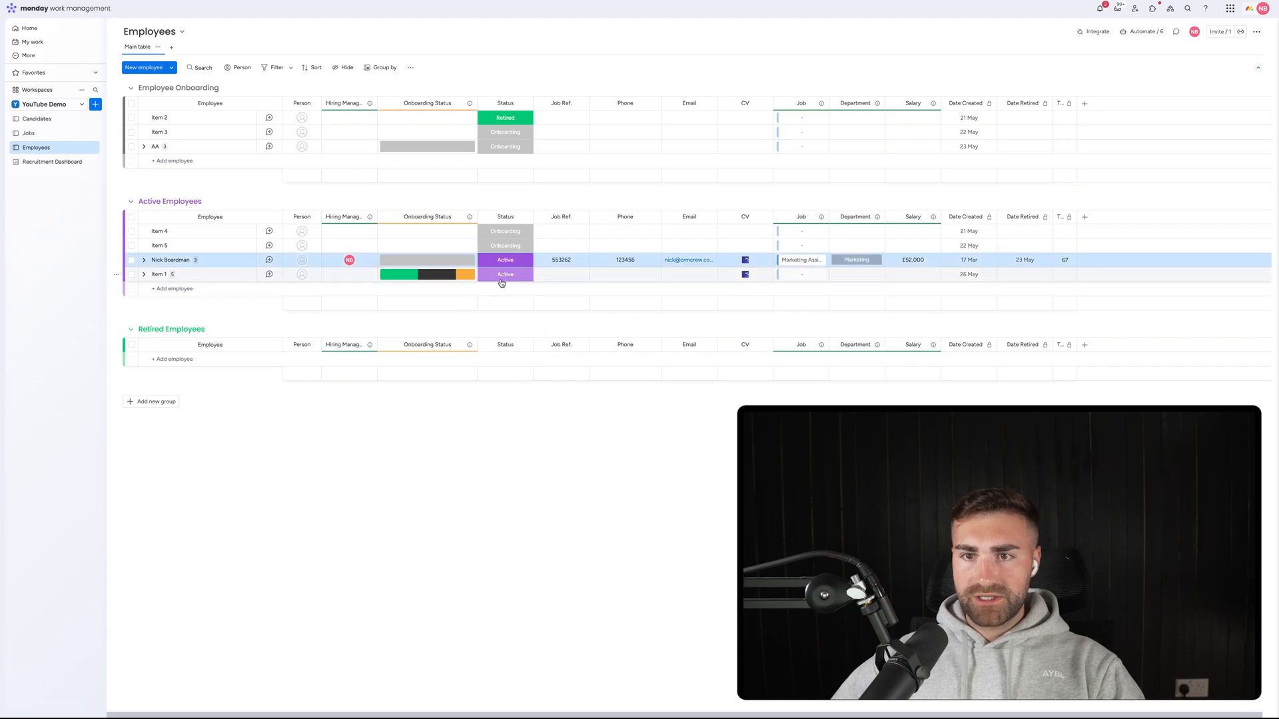
left_click(786, 275)
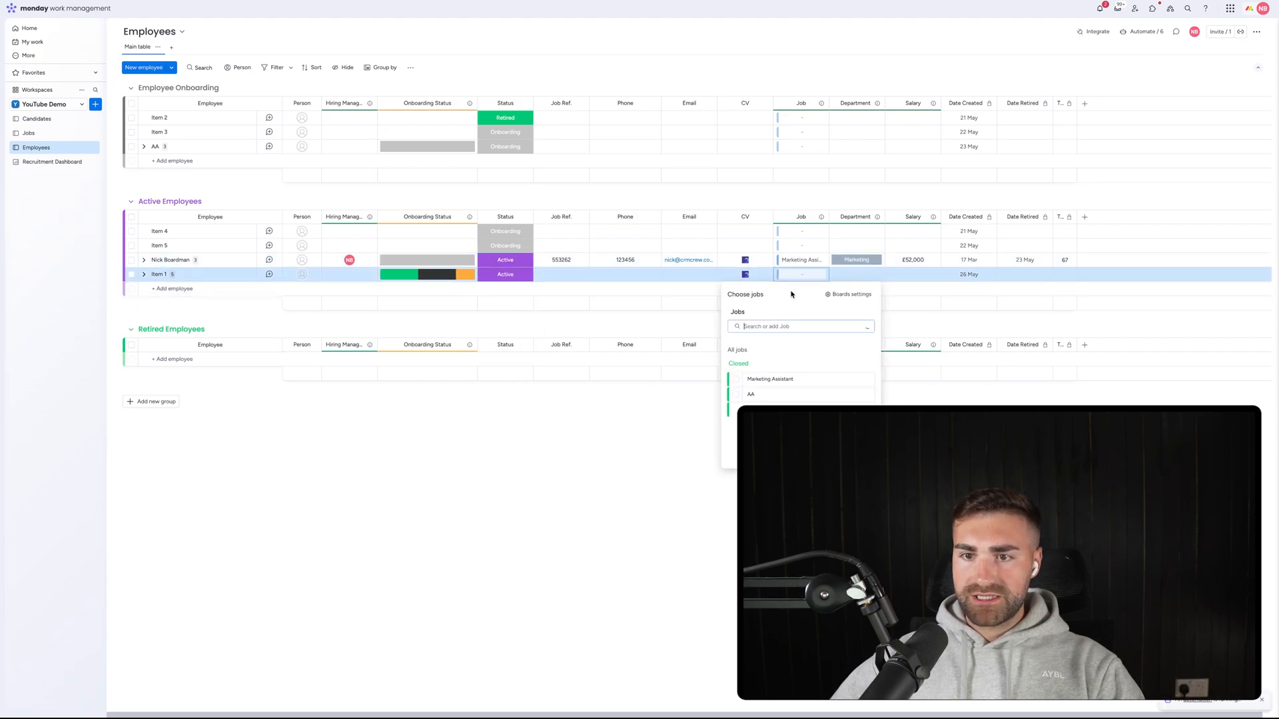
left_click(748, 393)
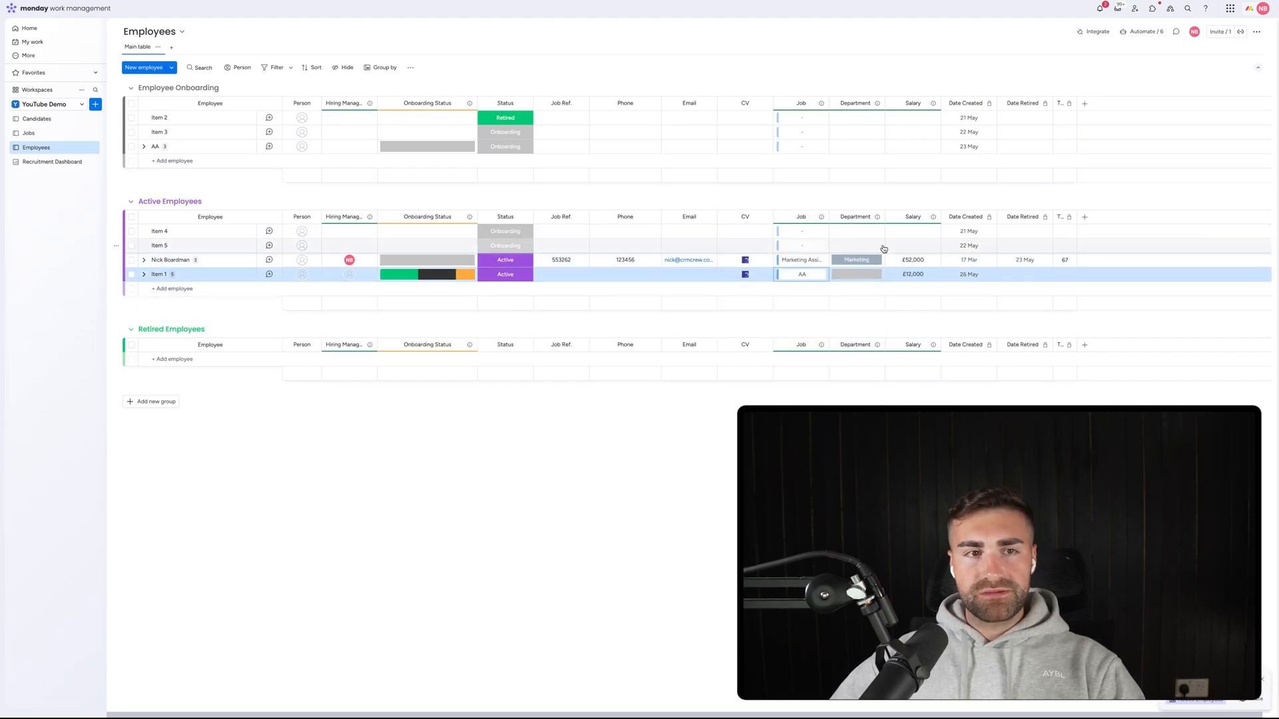
Untick TTR in the Avg. Employee Salary widget settings so it averages Salary.
left_click(60, 162)
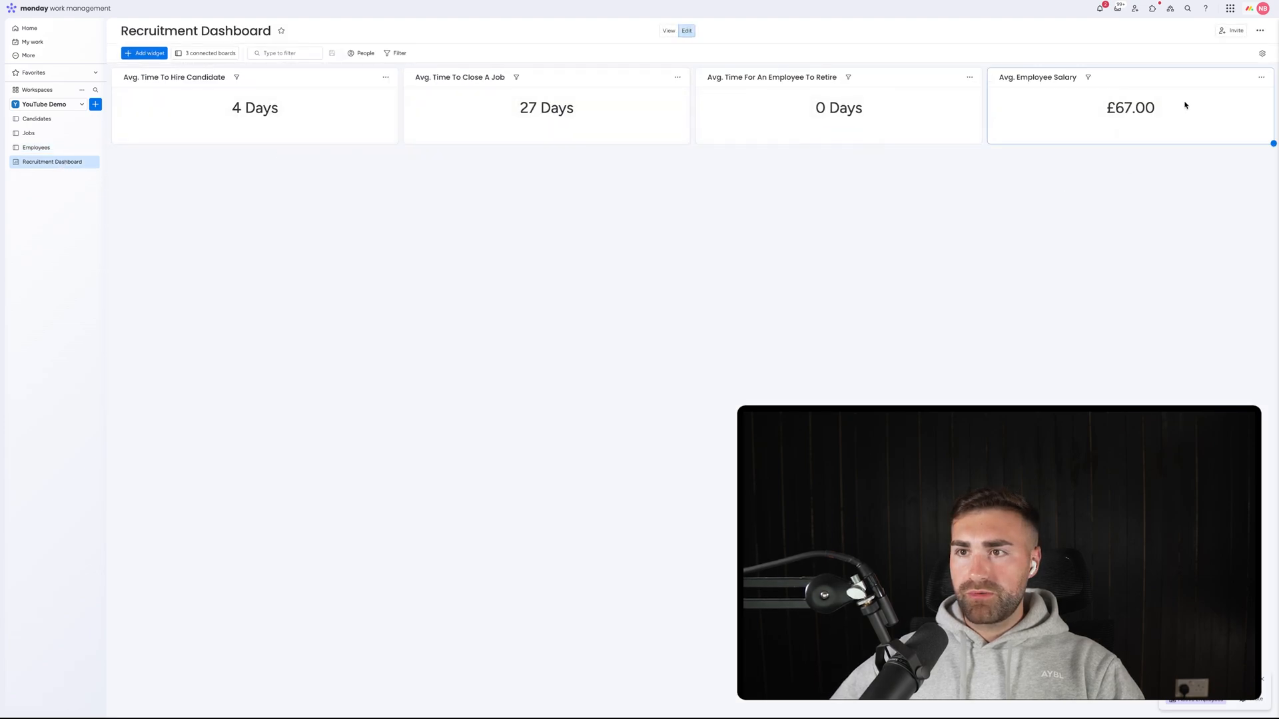
left_click(1261, 78)
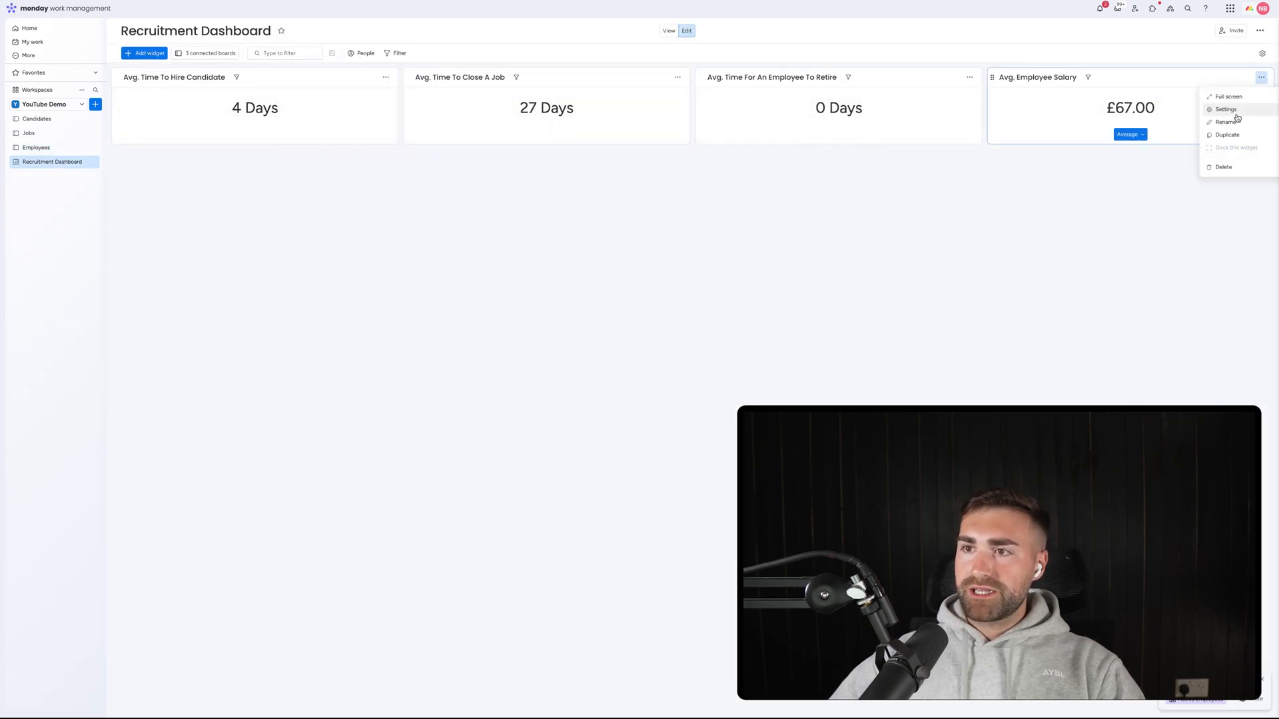
left_click(1235, 119)
left_click(1148, 195)
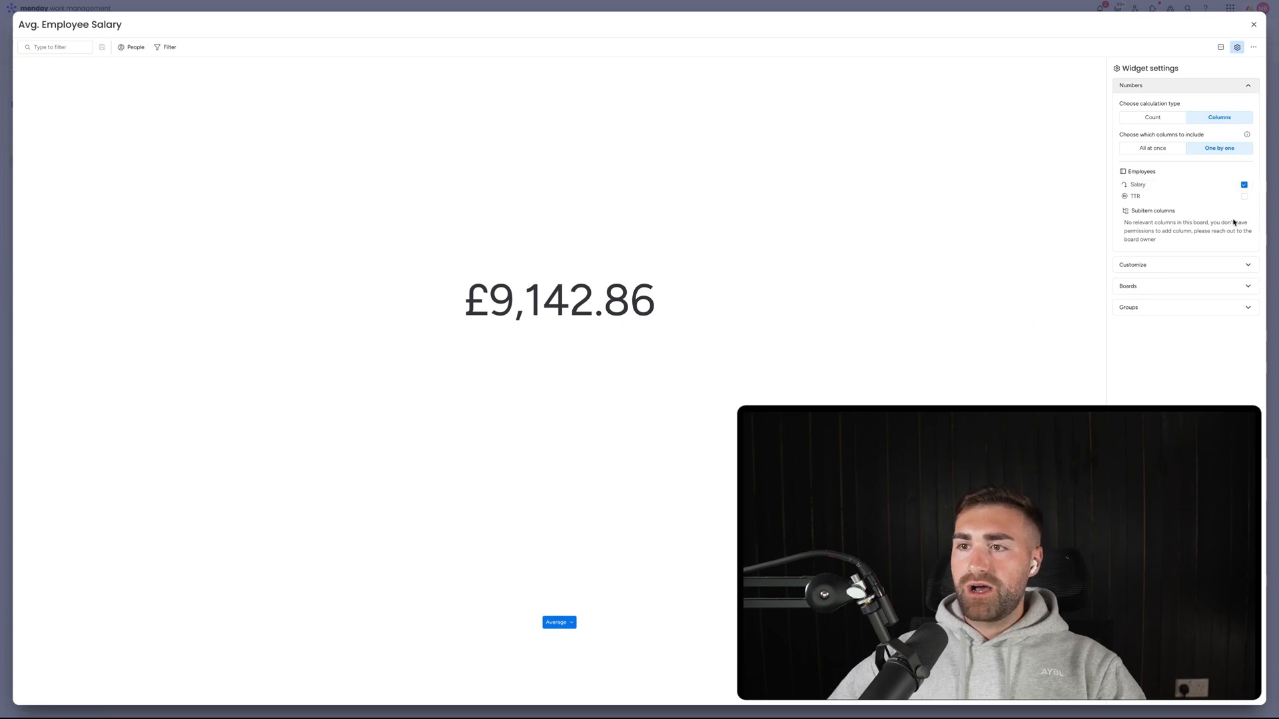
left_click(1253, 25)
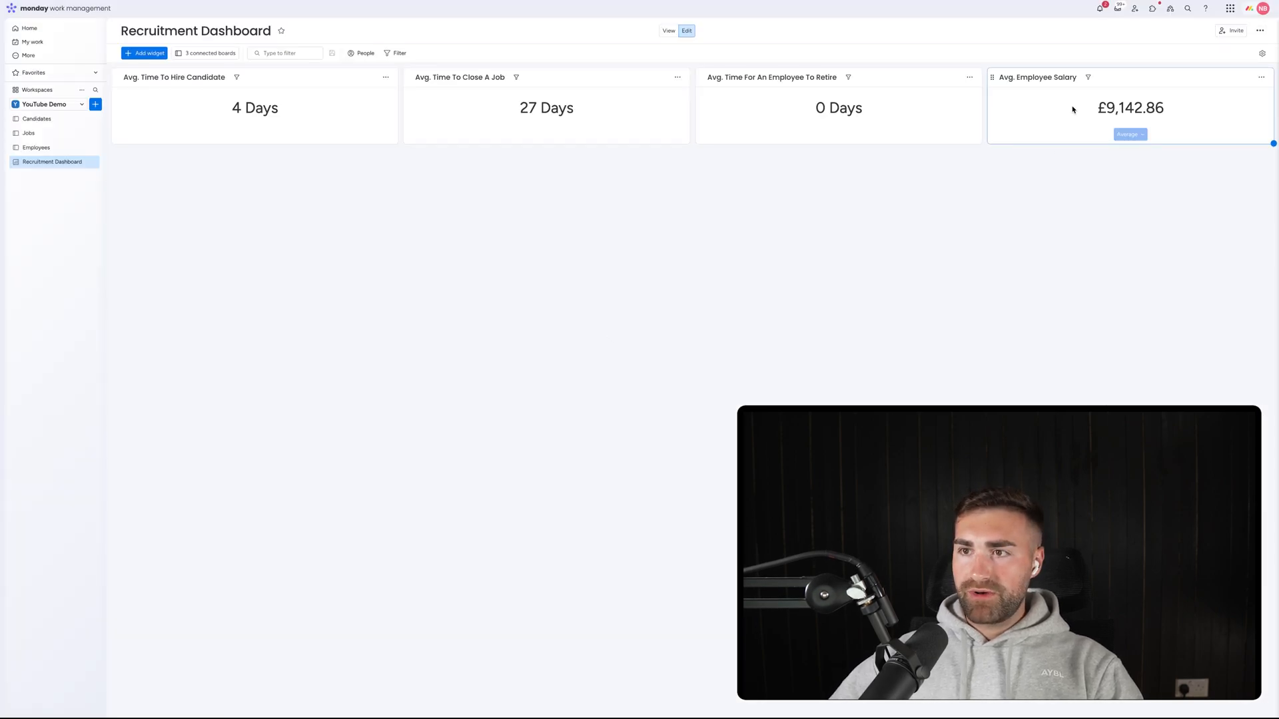
Change job AA's salary to 36000 and reload the dashboard to show £12,571.43.
left_click(28, 133)
left_click(557, 278)
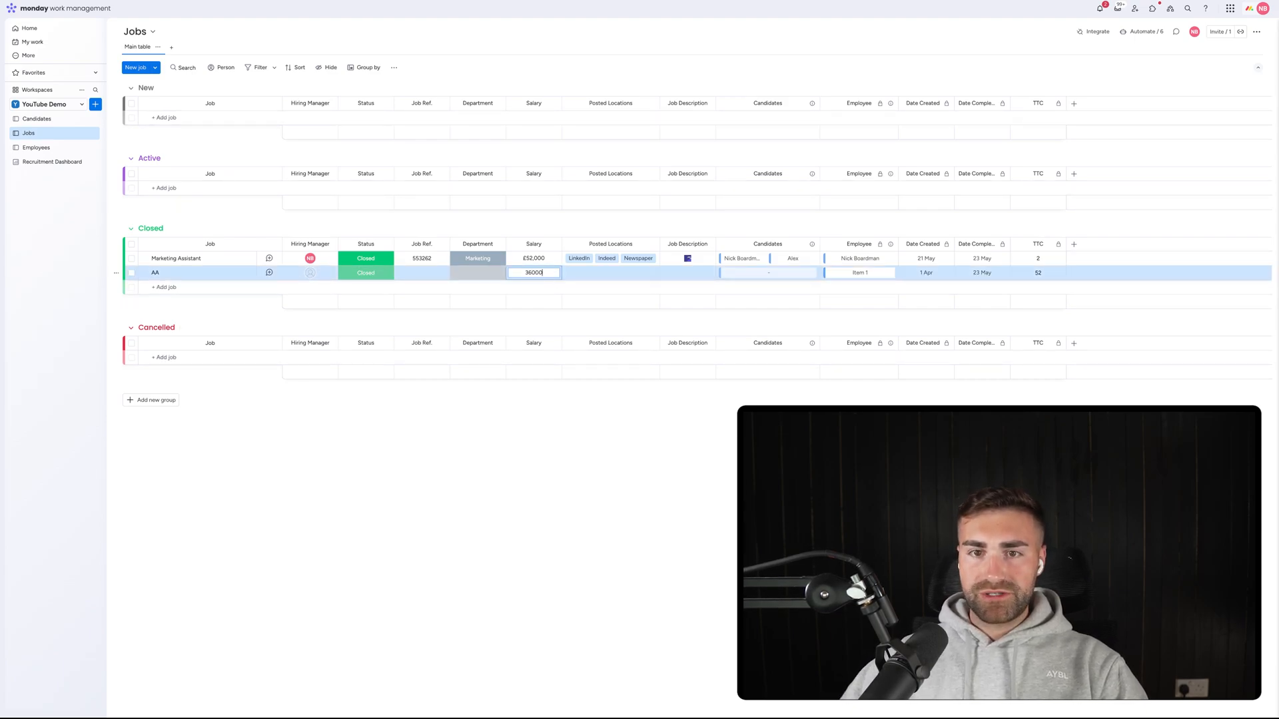
type("36000")
key("Return")
left_click(52, 162)
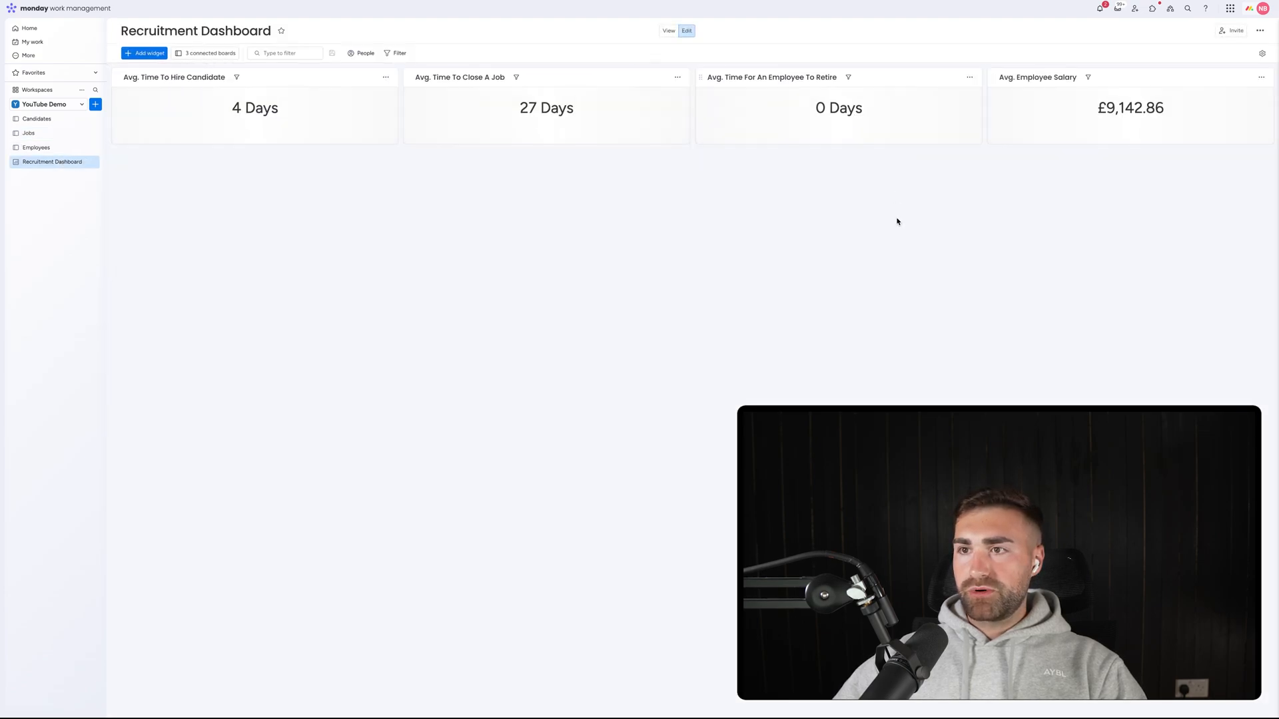
key("super+r")
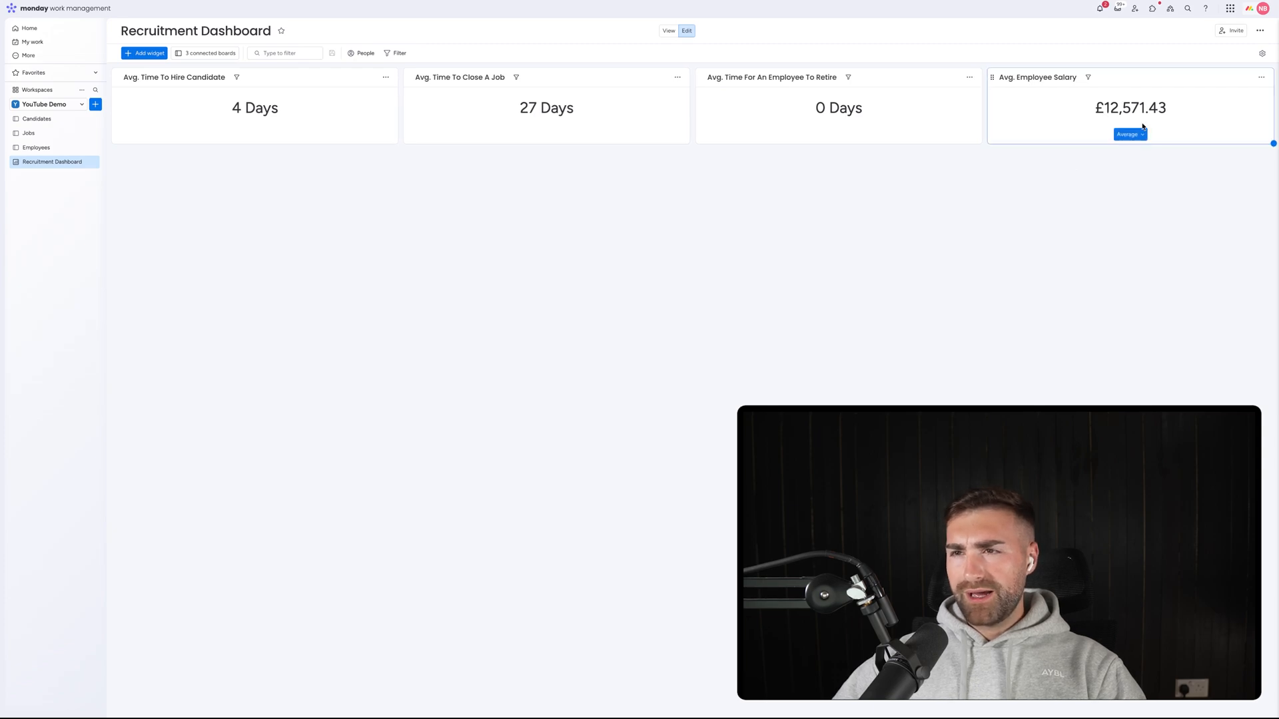
left_click(1140, 135)
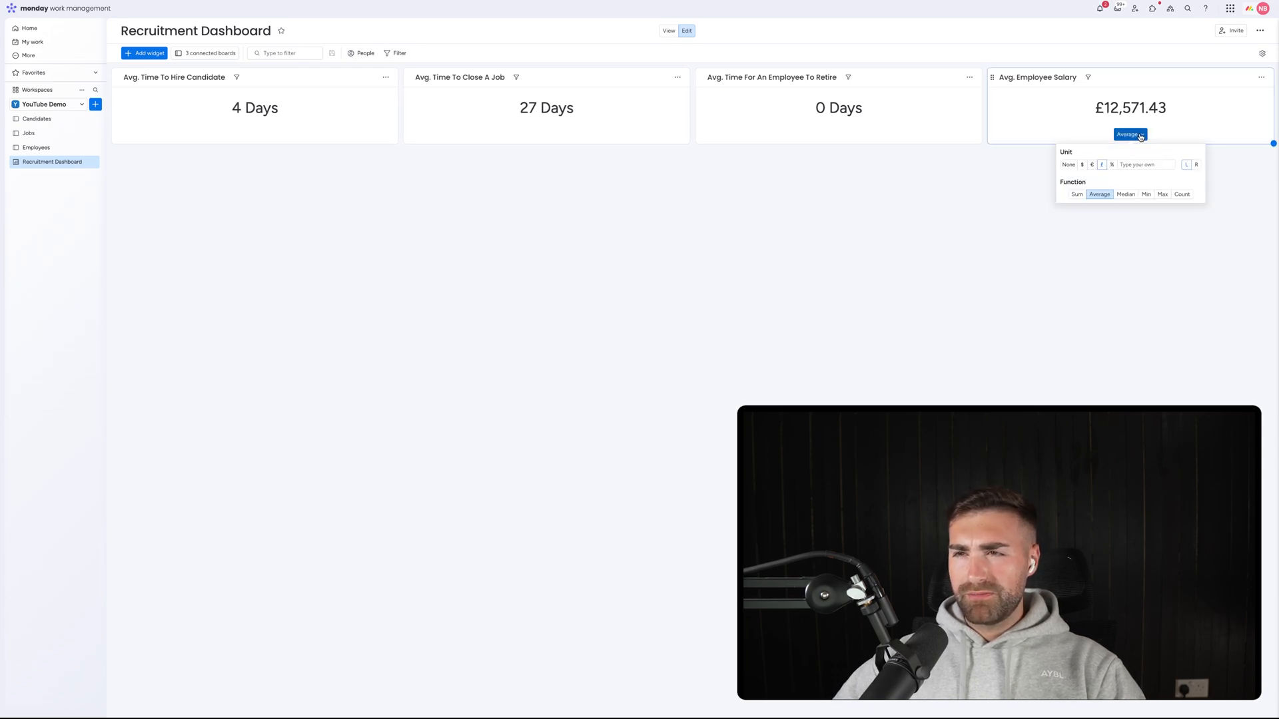
left_click(1140, 135)
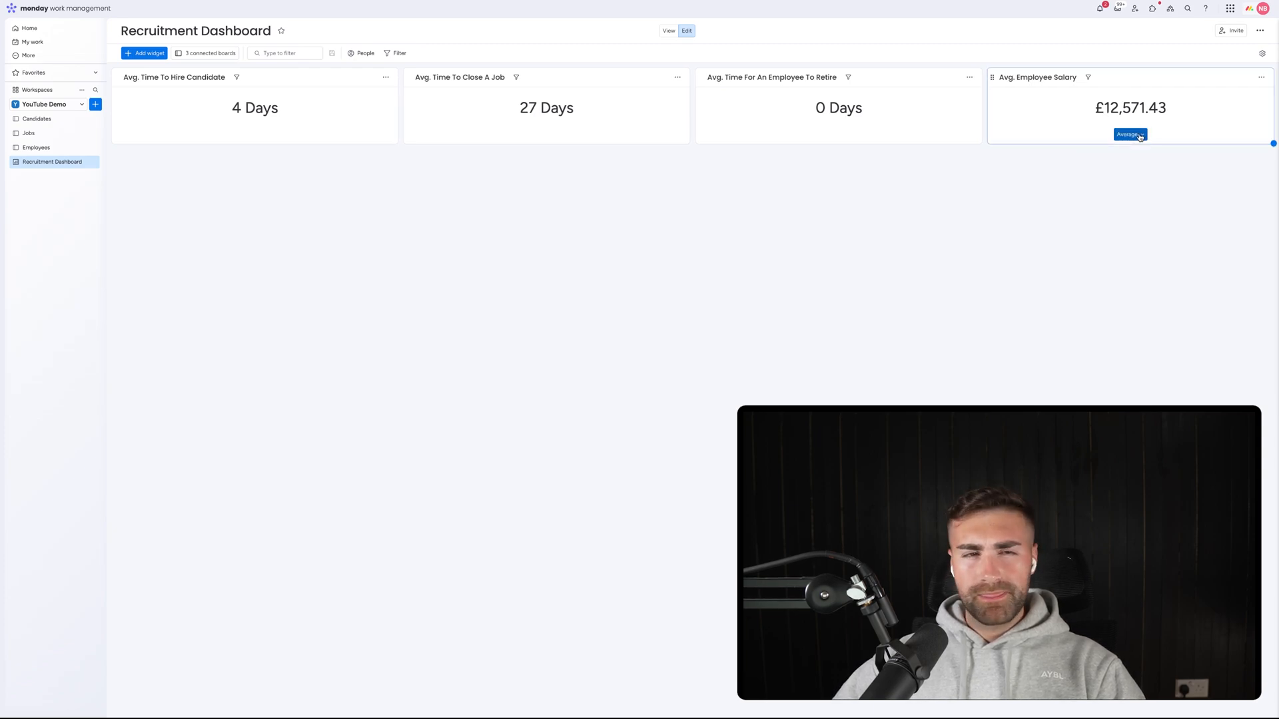
Set the Employees board's mirrored Salary column to summarise as Sum.
left_click(30, 147)
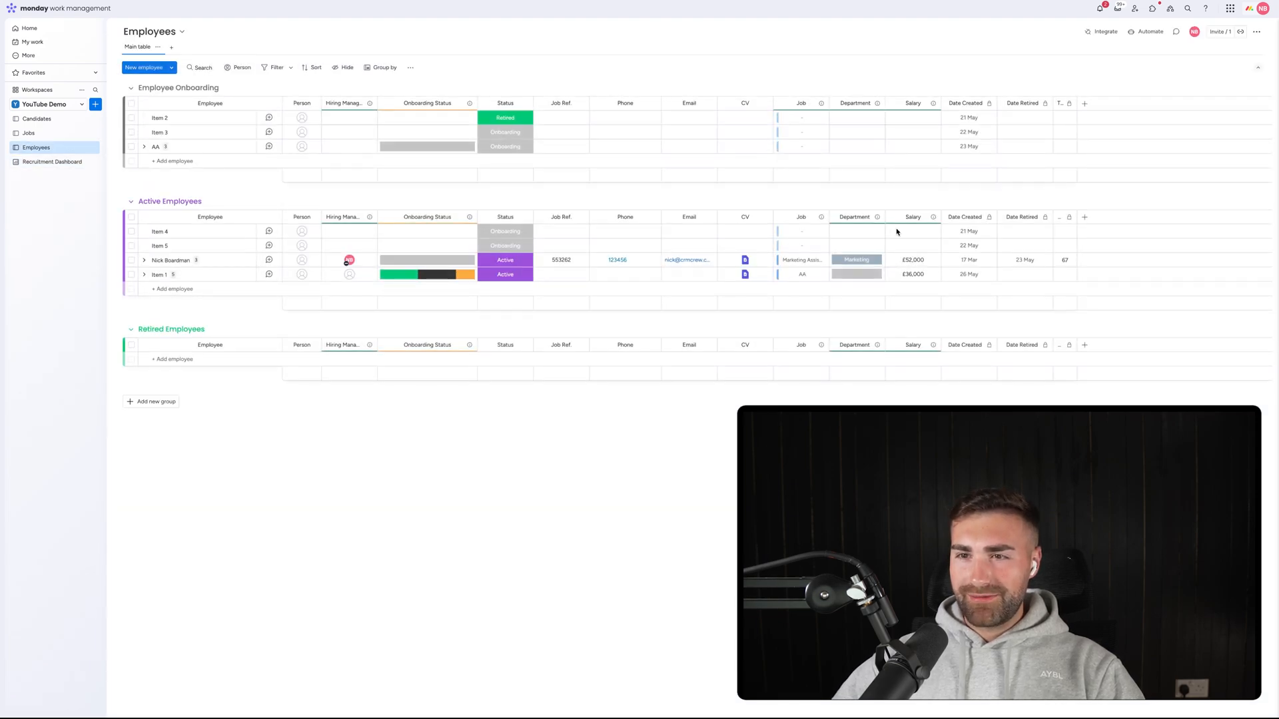
left_click(932, 217)
mouse_move(962, 220)
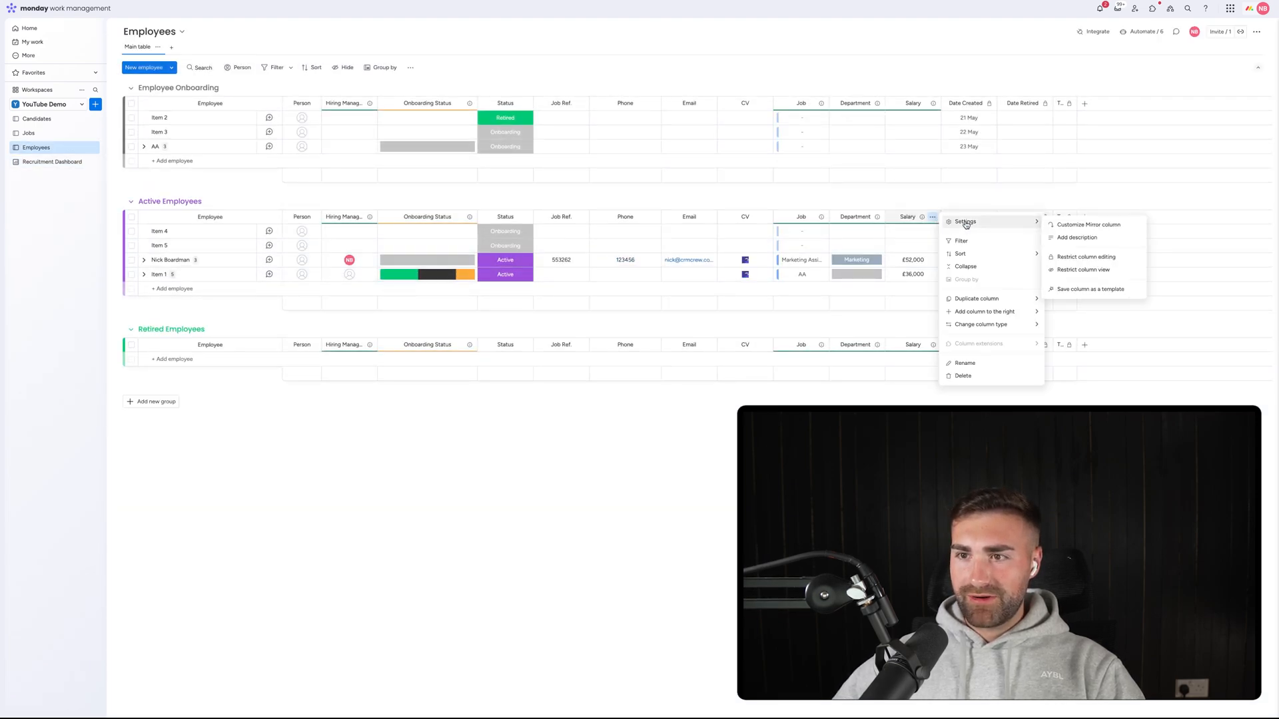
left_click(1090, 225)
left_click(964, 315)
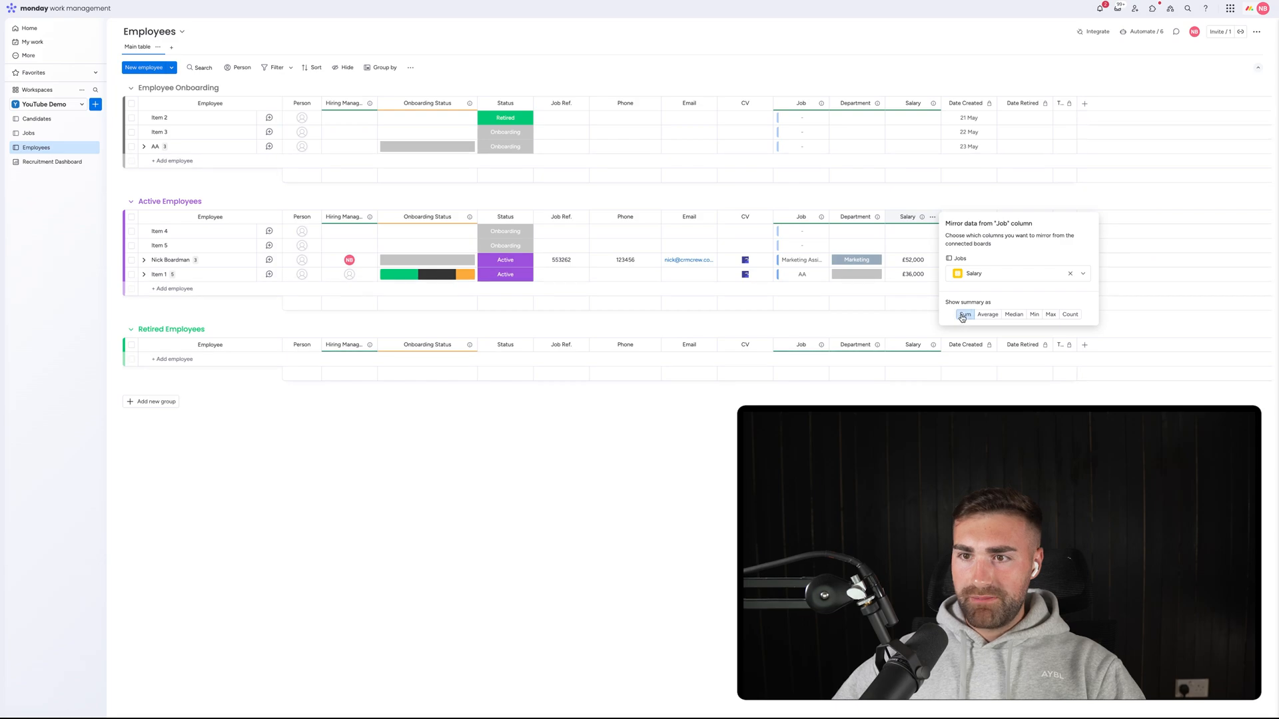
left_click(845, 341)
Exclude the Employee Onboarding group from the Avg. Employee Salary widget.
left_click(48, 163)
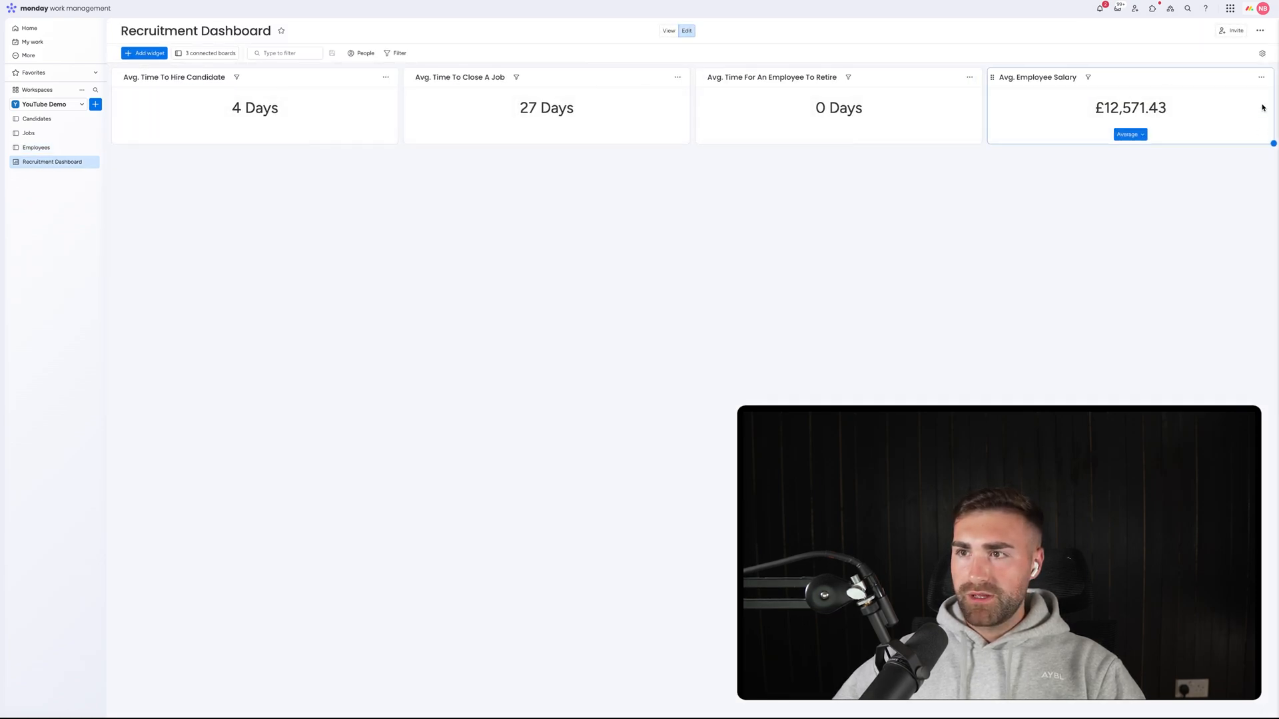
left_click(1261, 78)
left_click(1241, 109)
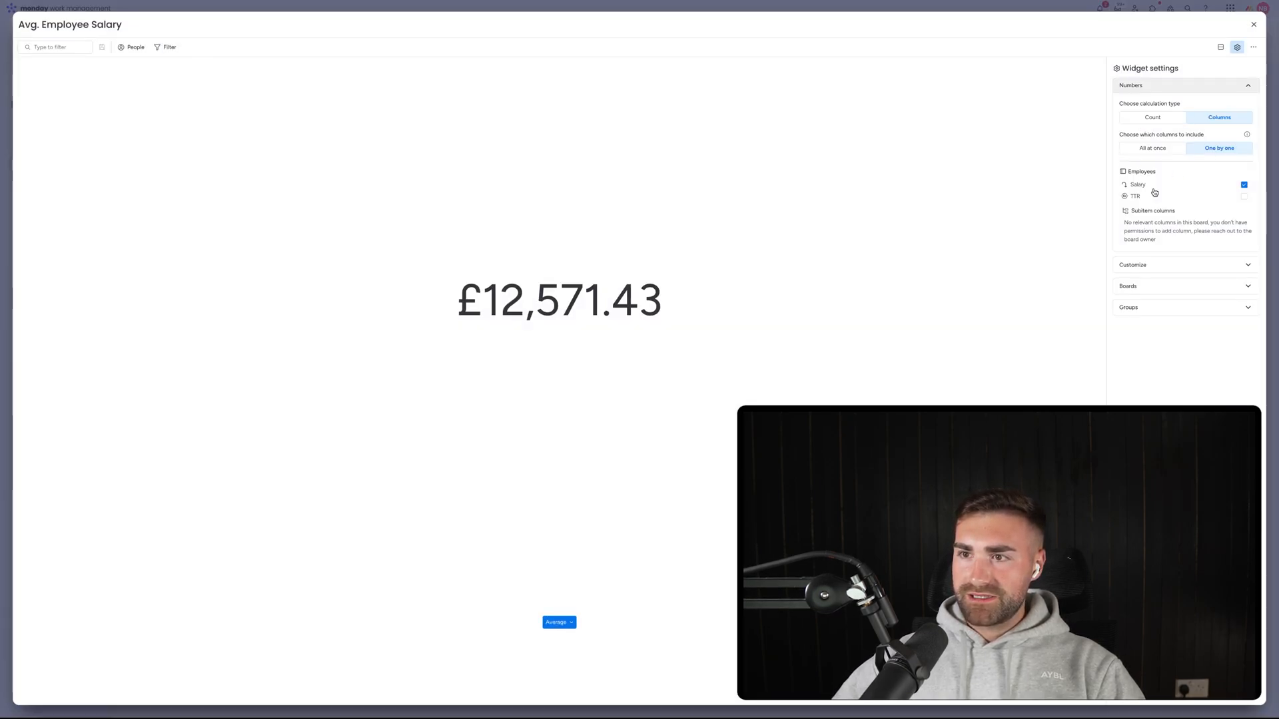
left_click(1184, 267)
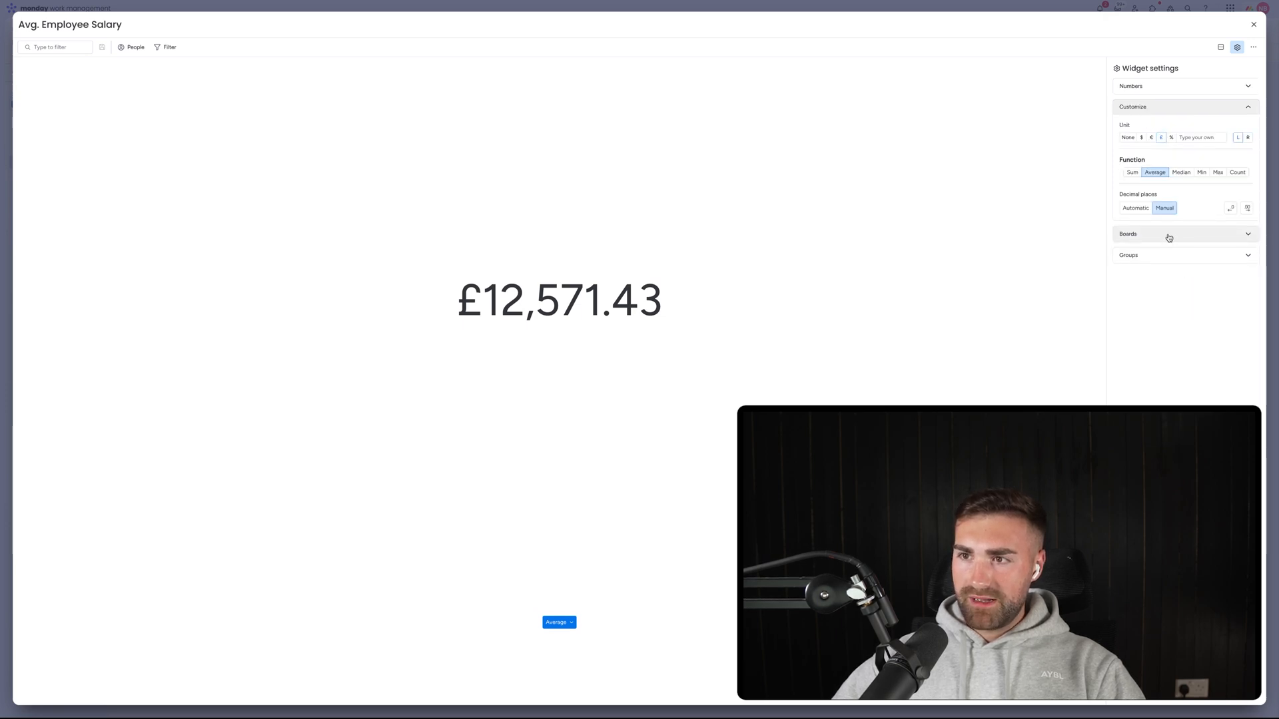
left_click(1168, 235)
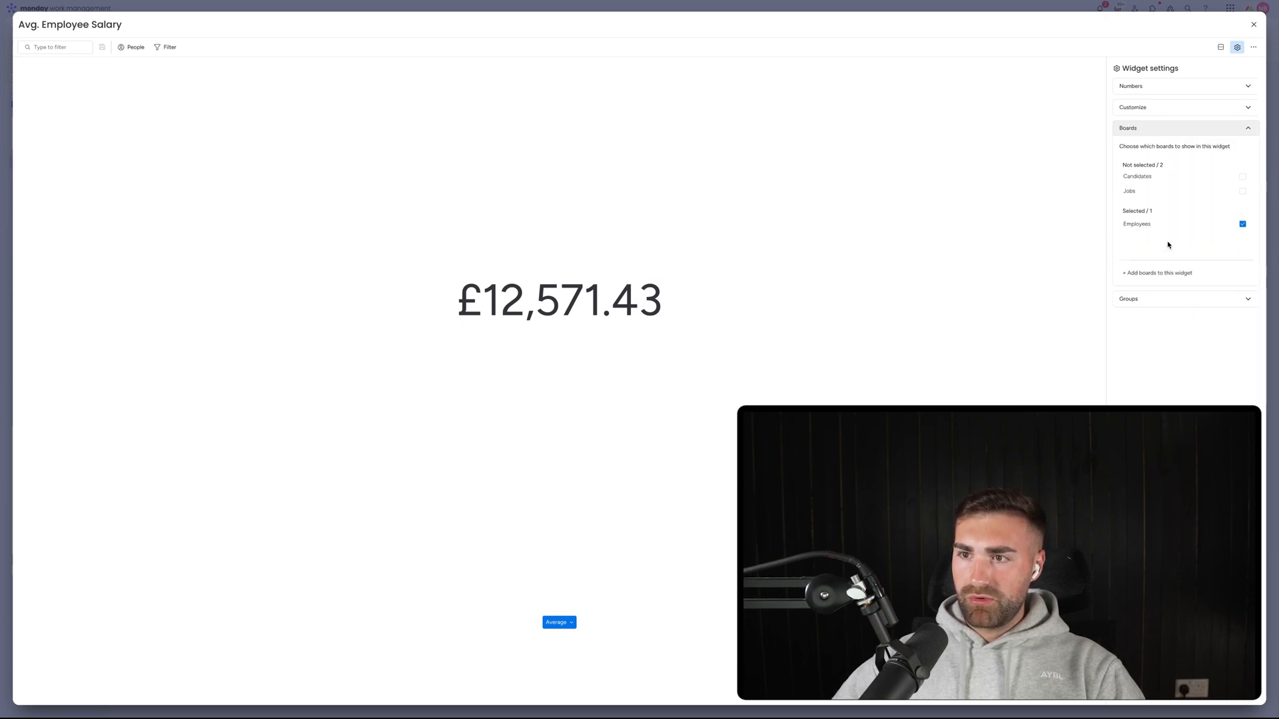
left_click(1159, 297)
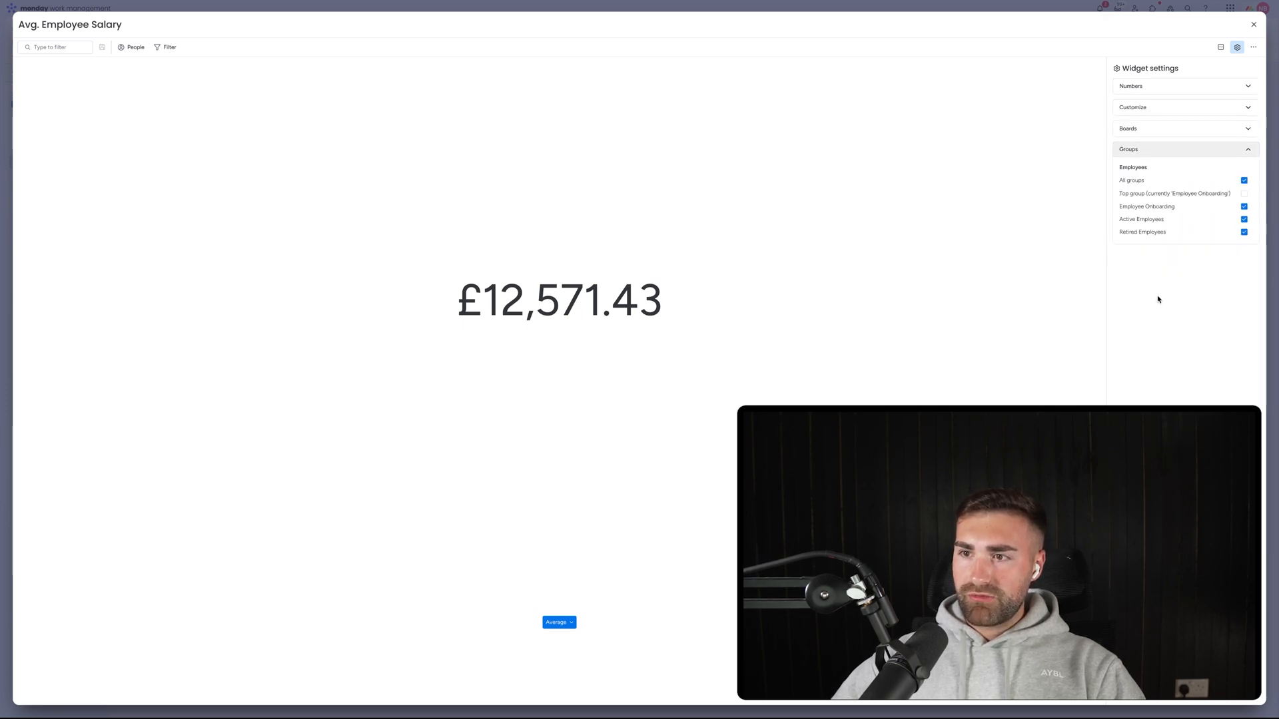
left_click(1157, 210)
left_click(1253, 24)
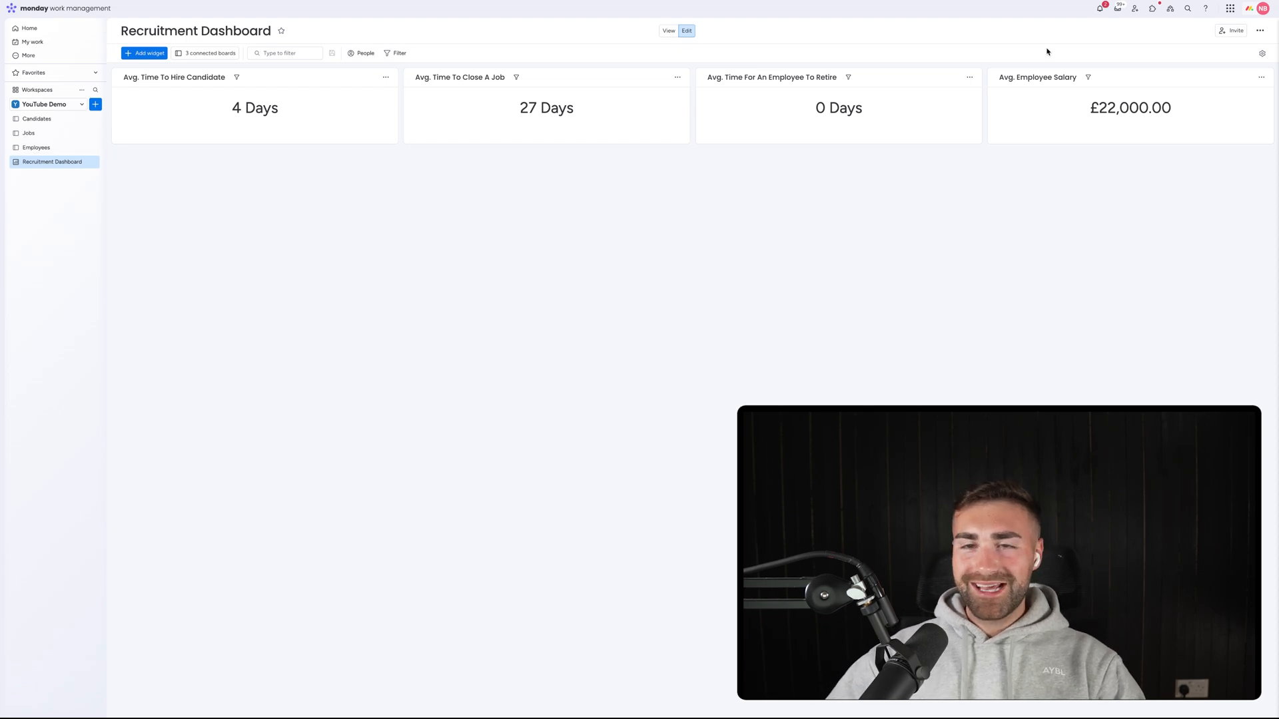
Delete employees Item 4, Item 5, Item 2, Item 3 and AA, then view the dashboard at £44,000.00.
left_click(43, 148)
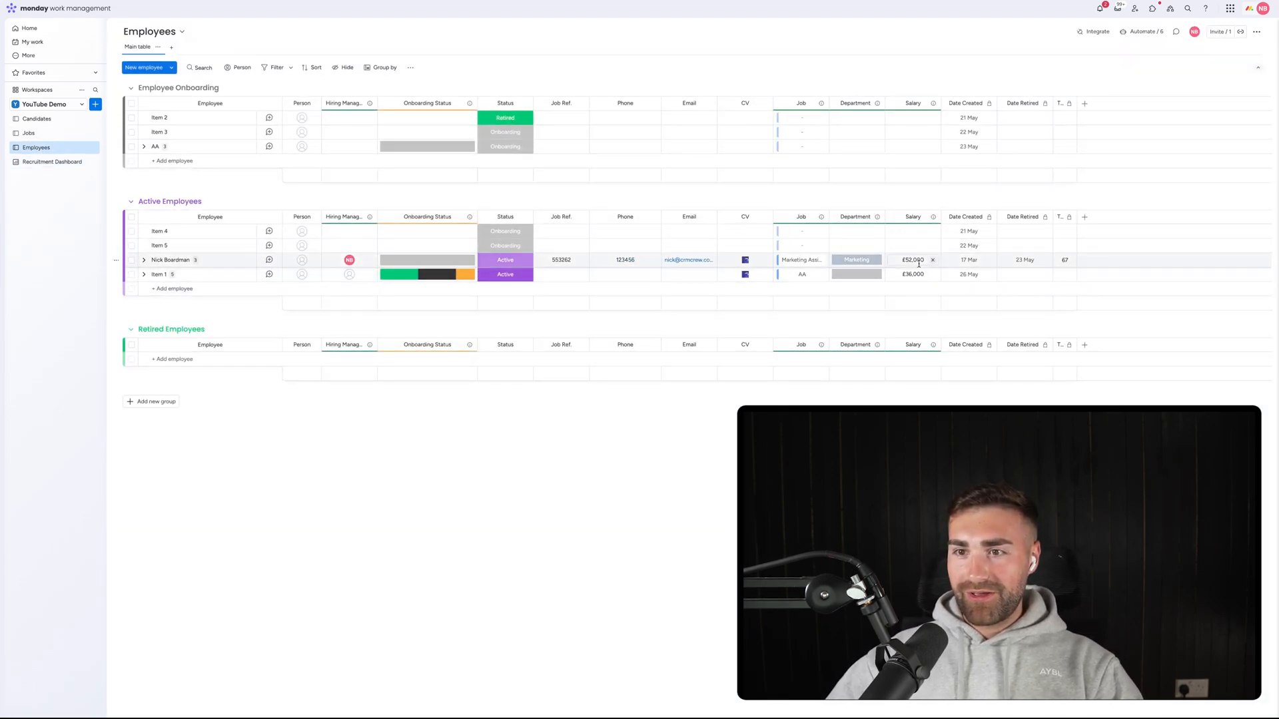
left_click(38, 161)
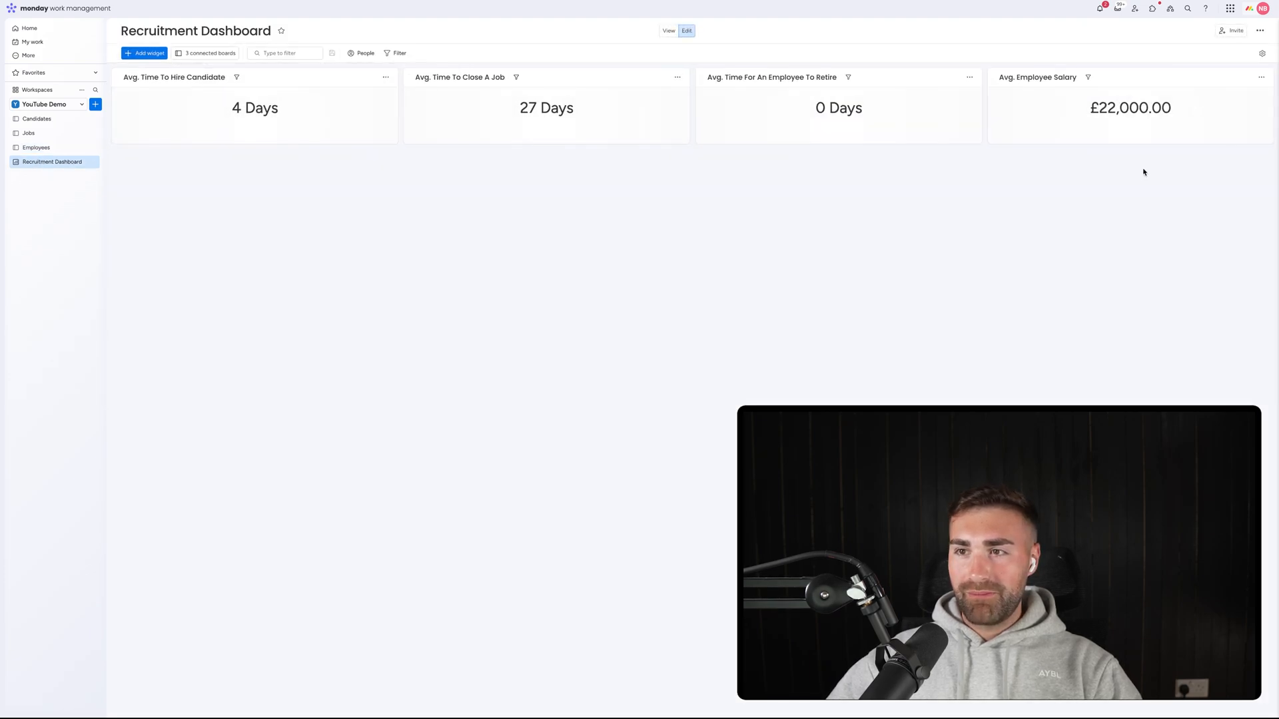
left_click(37, 136)
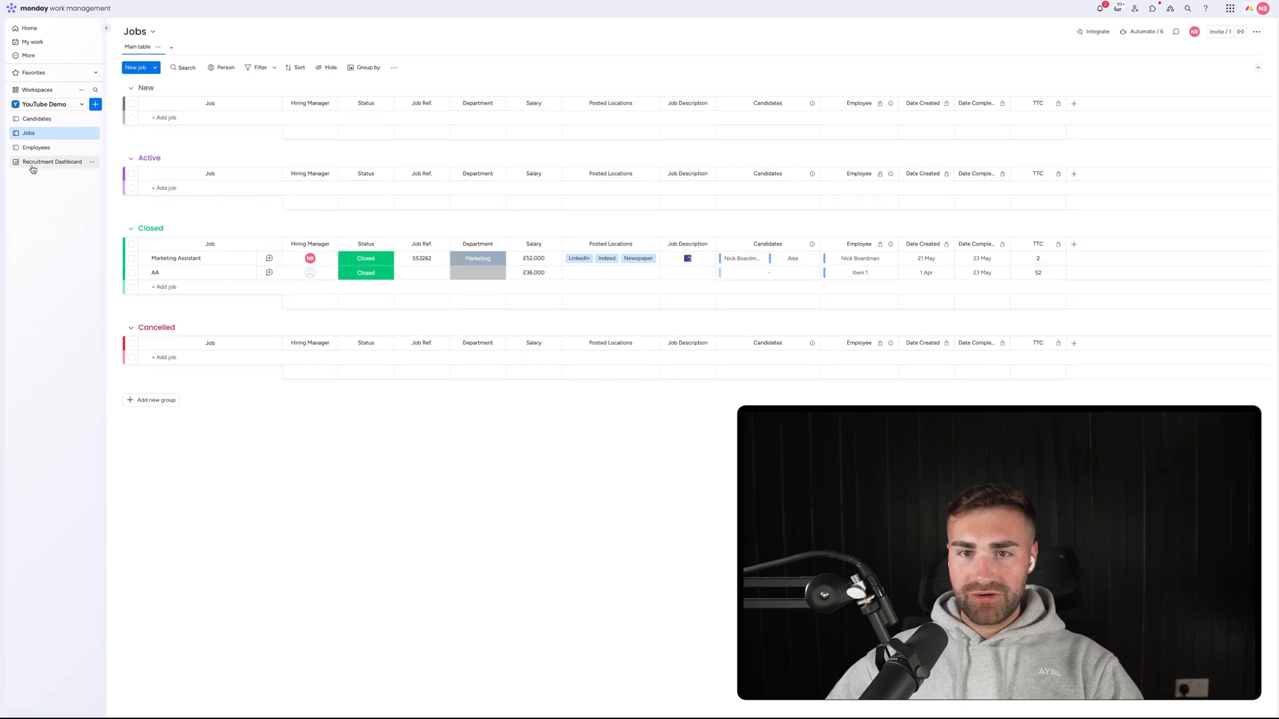
left_click(36, 147)
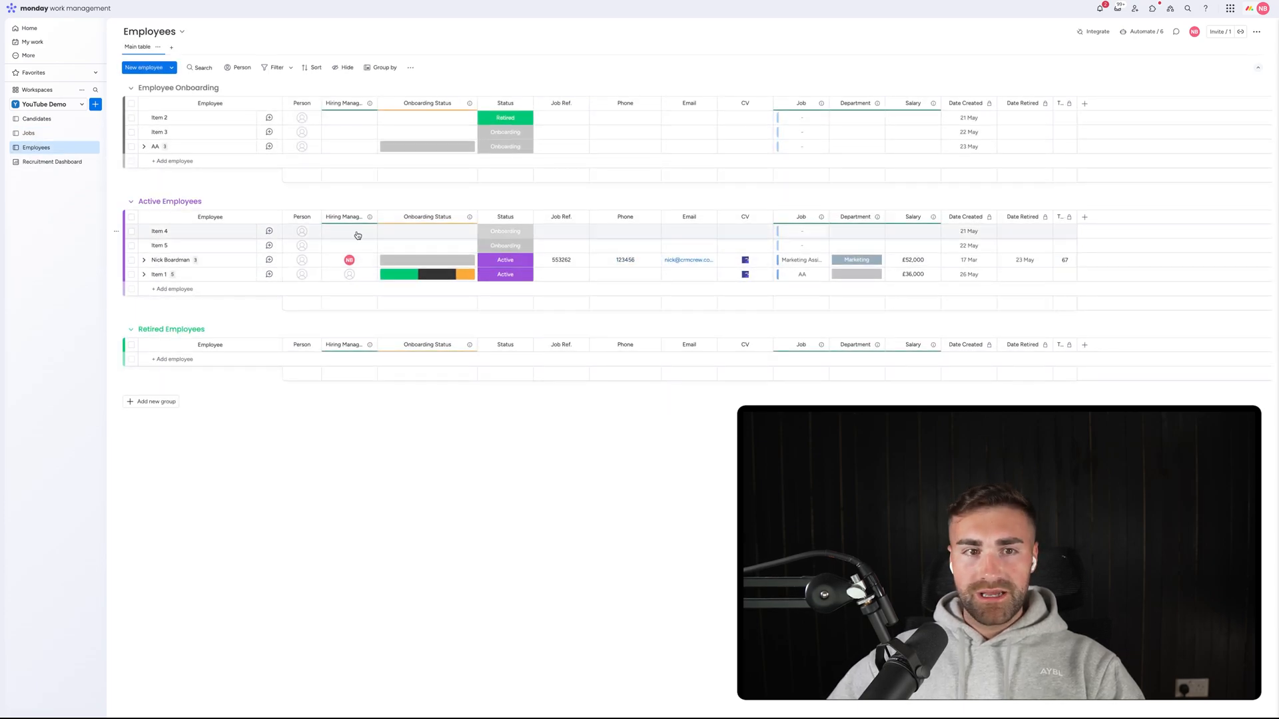
left_click(131, 231)
left_click(132, 245)
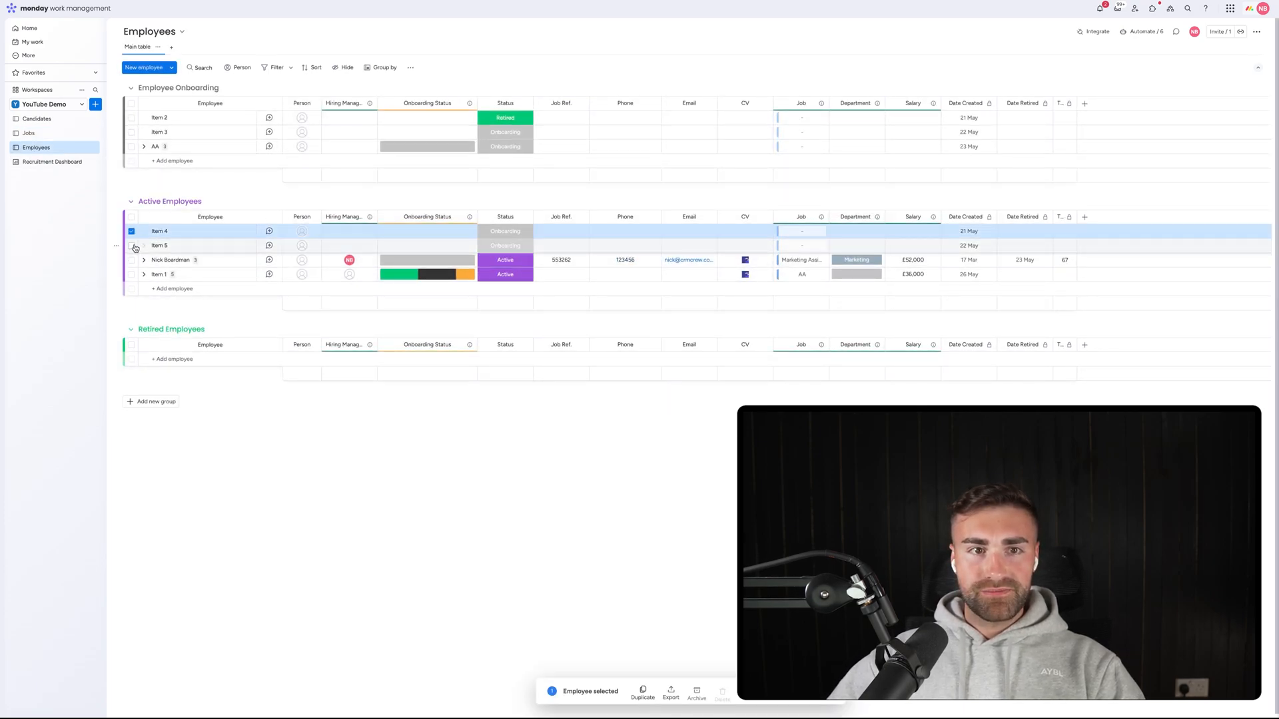
left_click(131, 146)
left_click(131, 132)
left_click(131, 118)
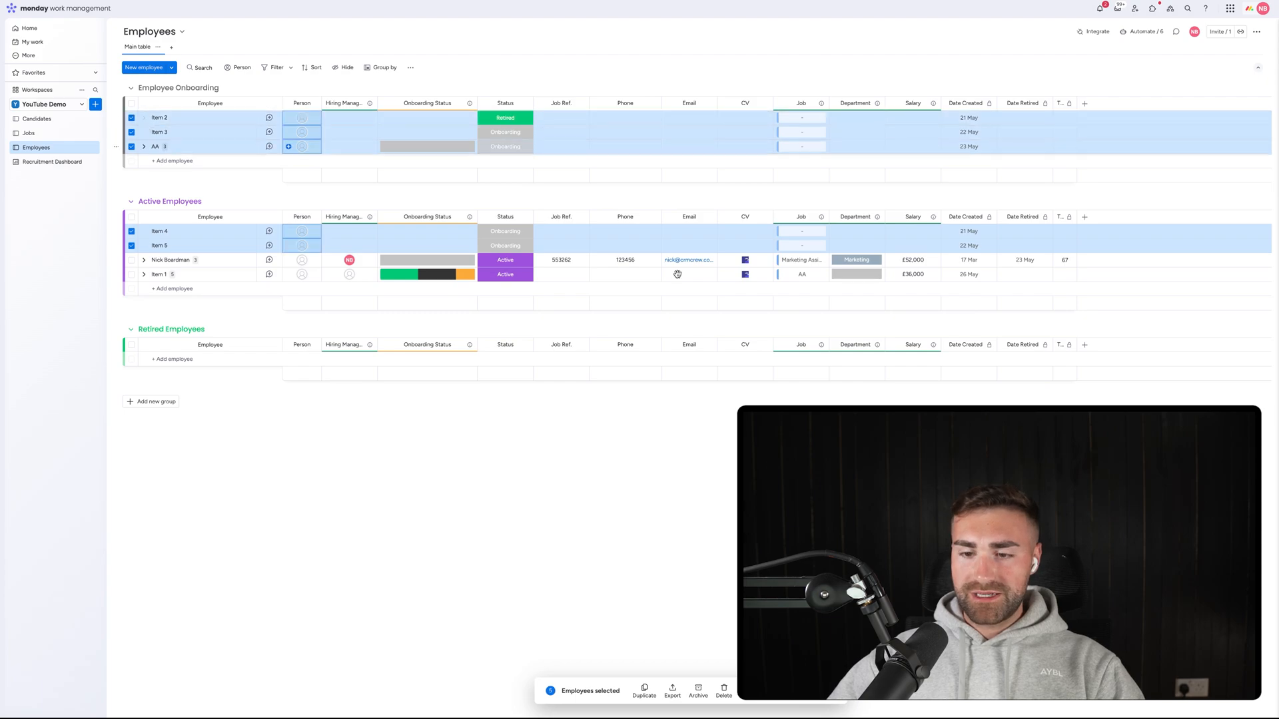
left_click(724, 692)
left_click(708, 389)
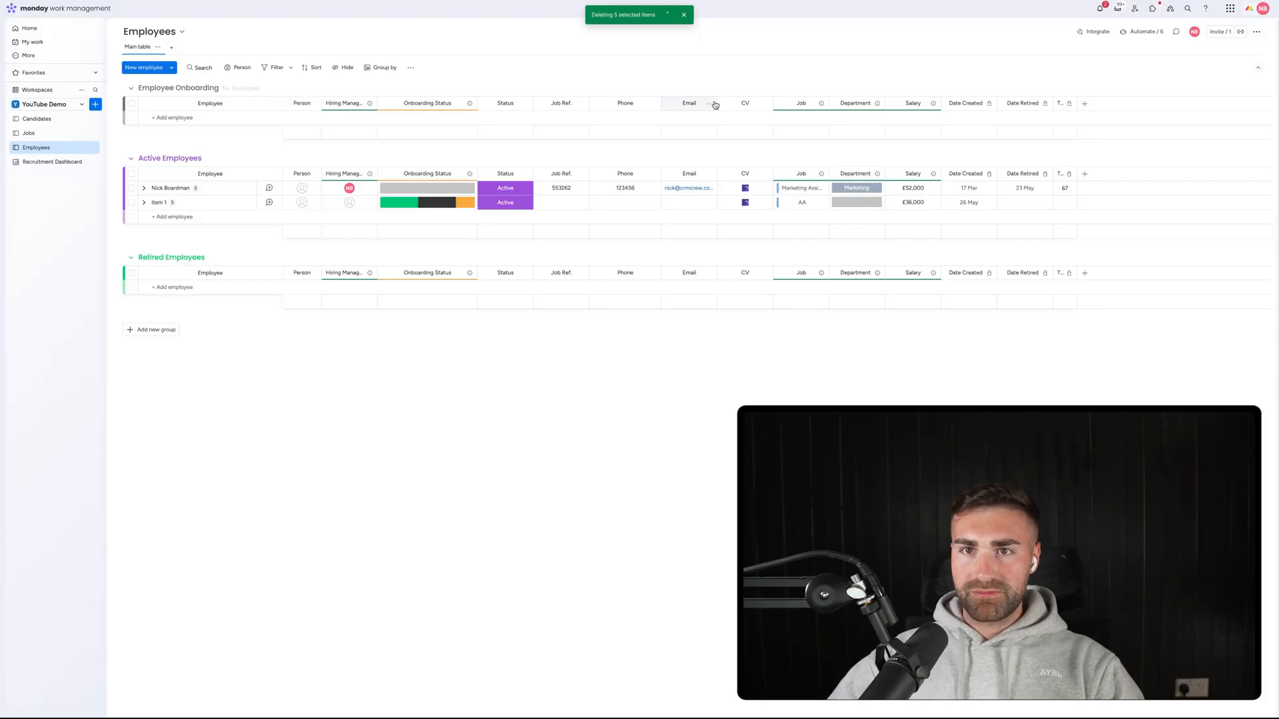
left_click(52, 162)
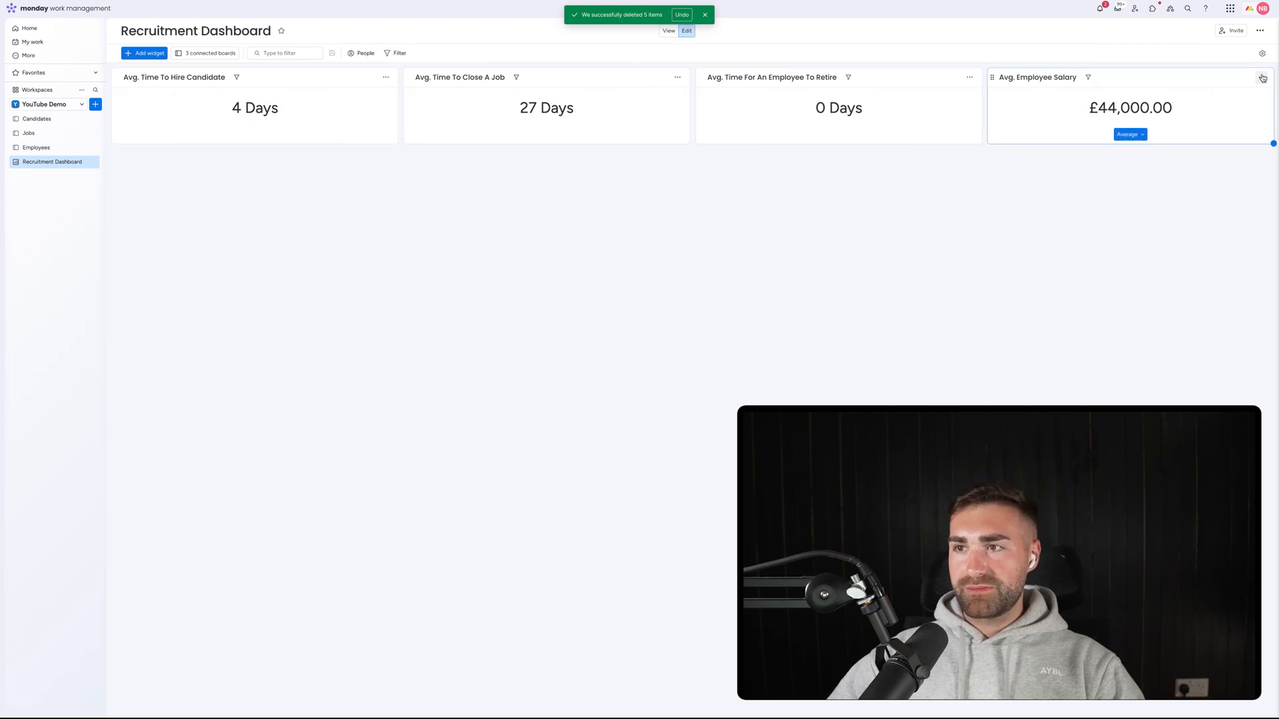
left_click(1262, 78)
left_click(1212, 109)
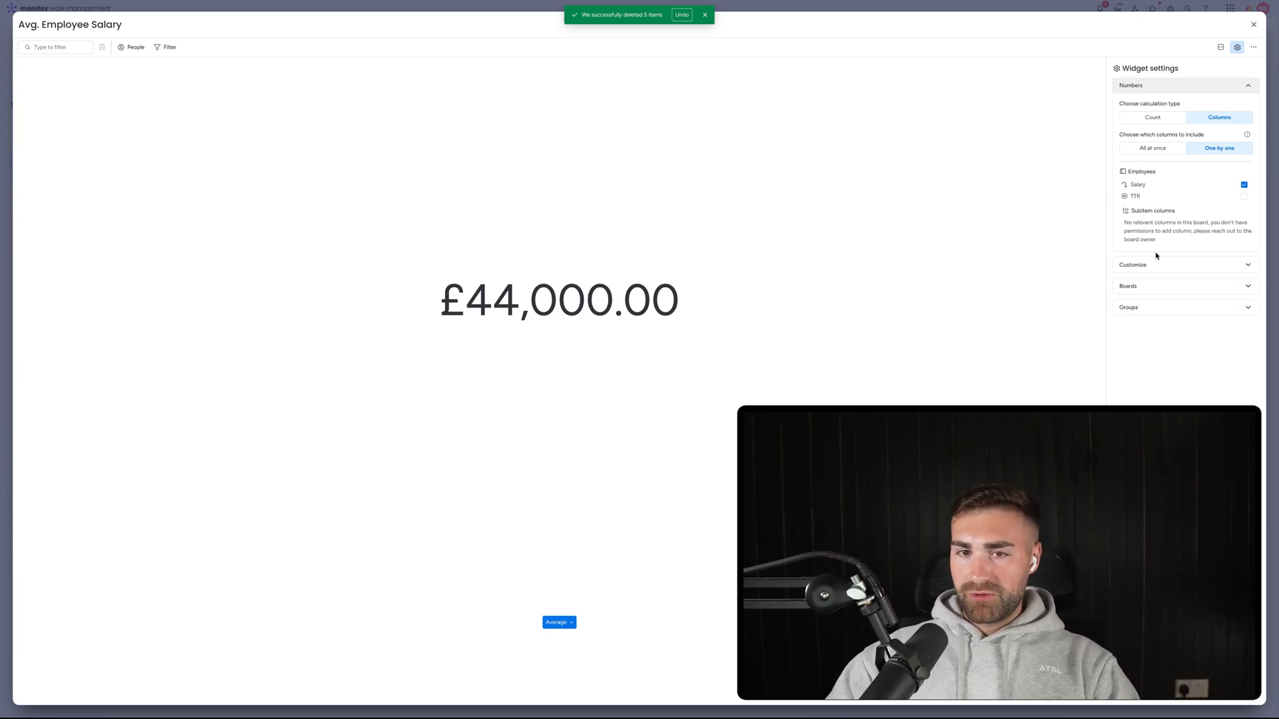
left_click(1253, 24)
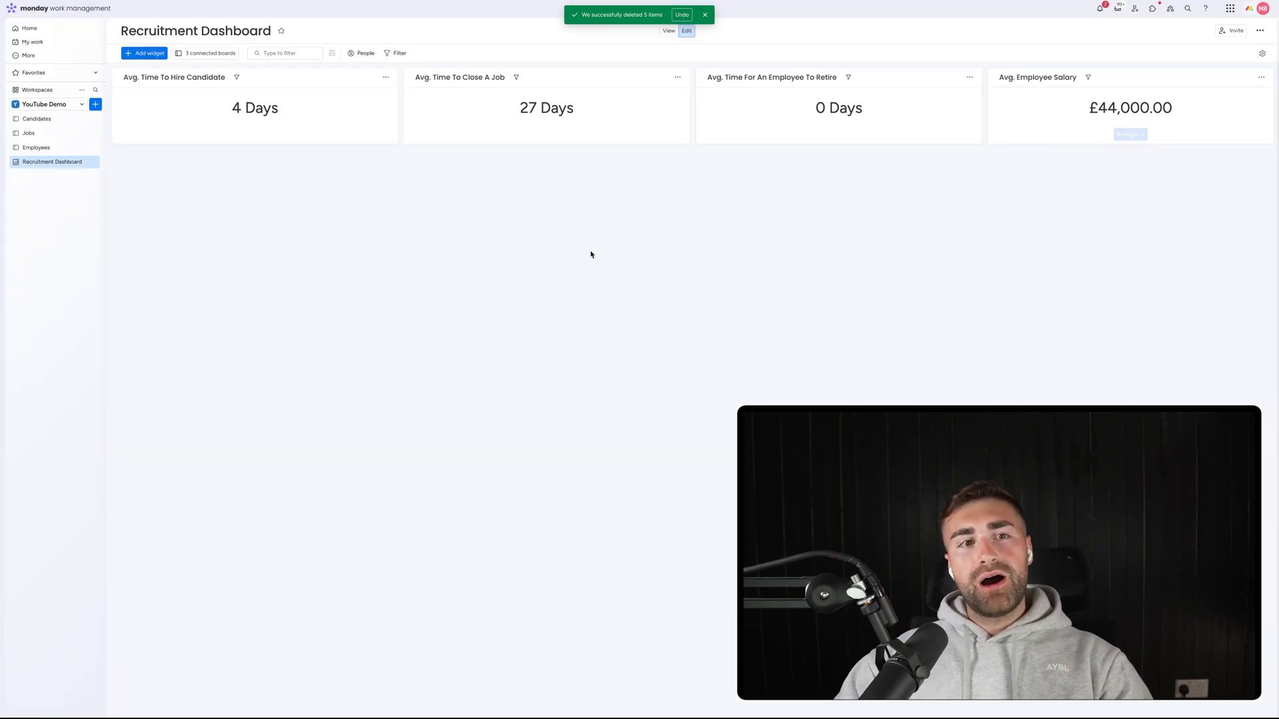
Add a Chart widget to the dashboard and title it 'Jobs Posted Per Month'.
left_click(160, 54)
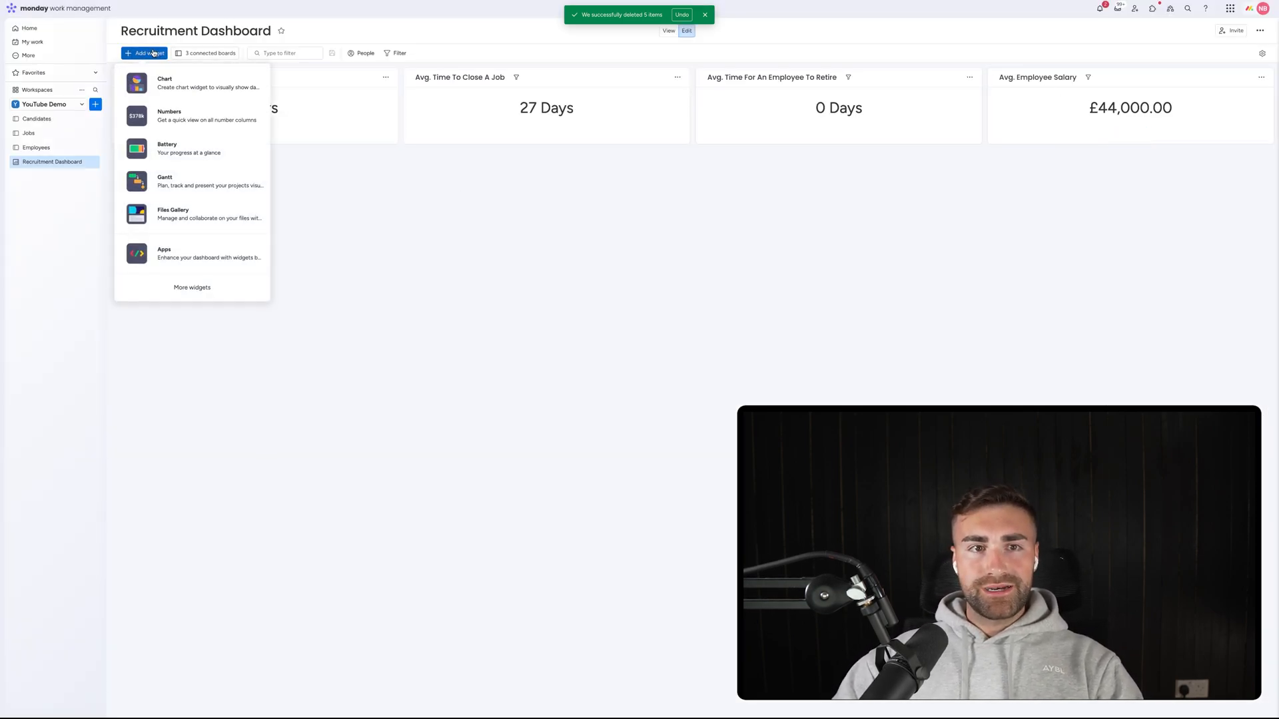
left_click(163, 82)
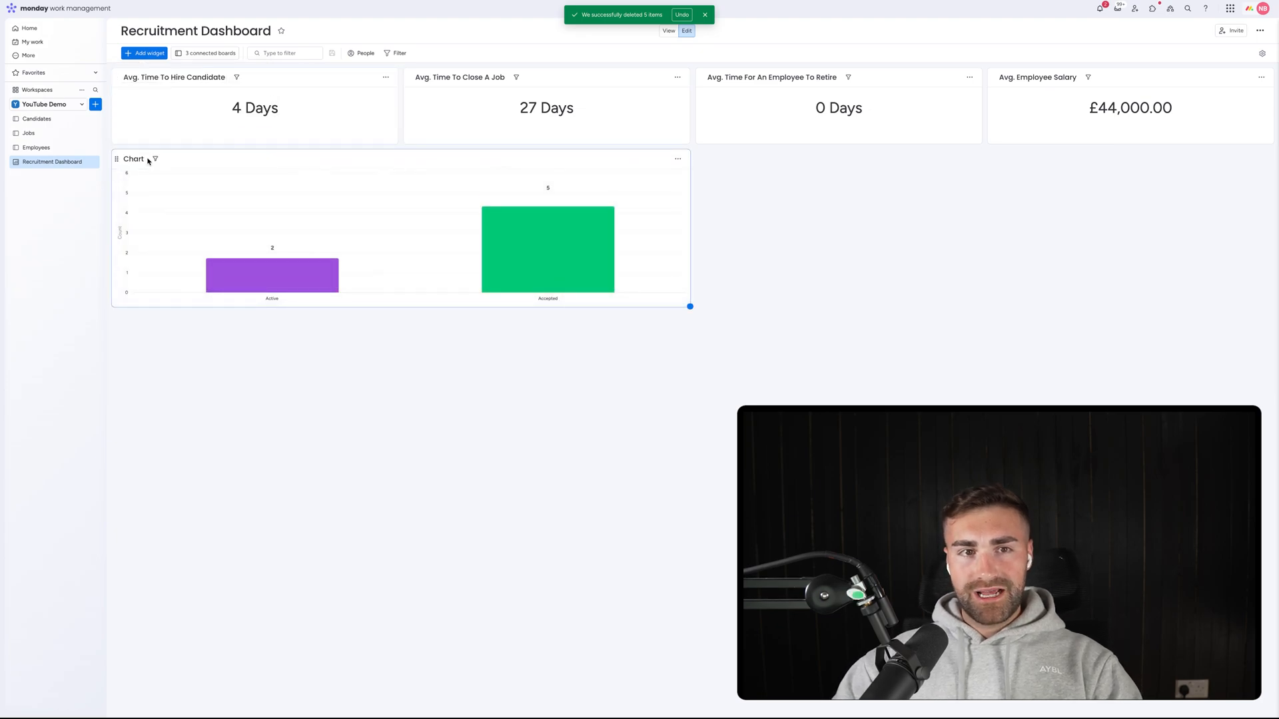
left_click(137, 157)
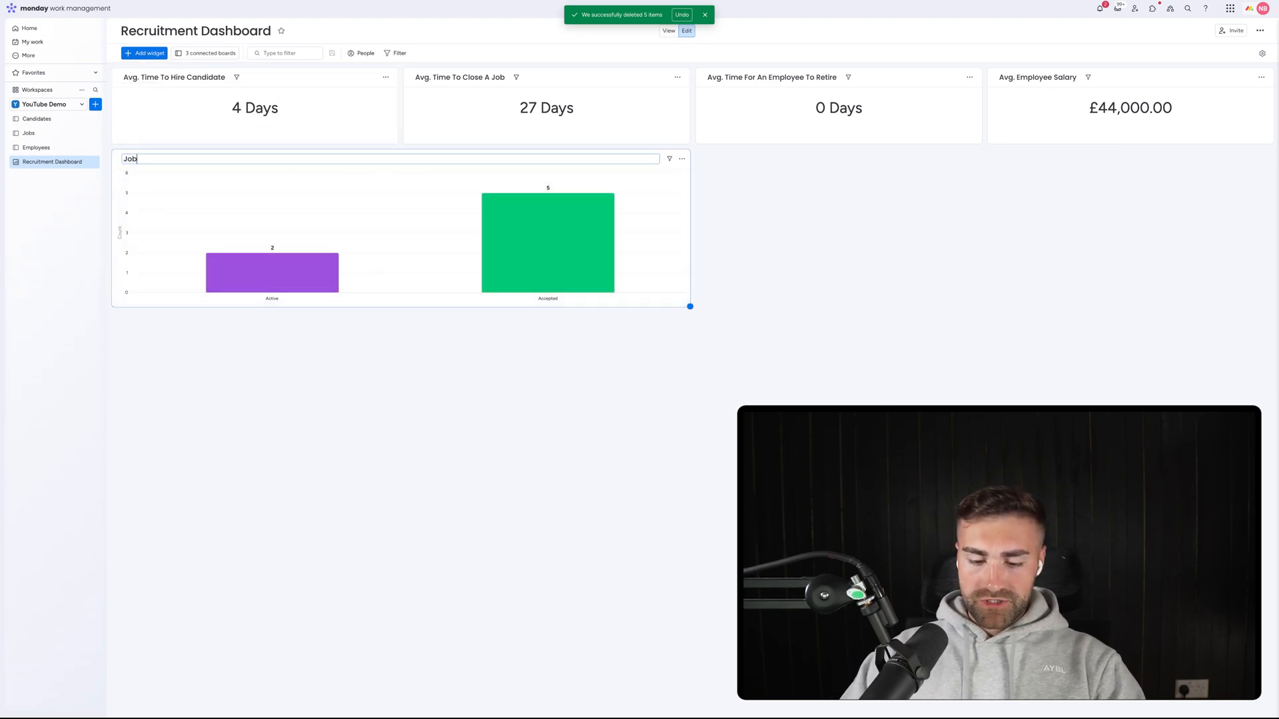
key("ctrl+a")
key("BackSpace")
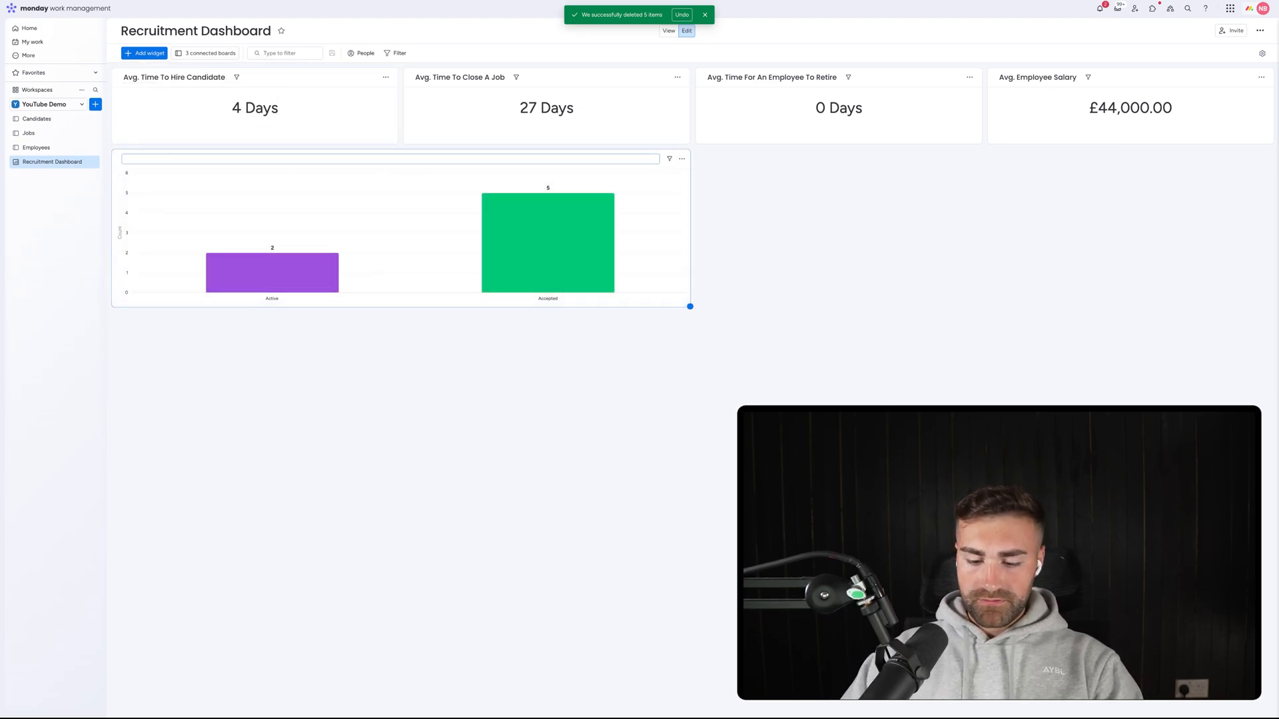
type("Jobs Posted Per")
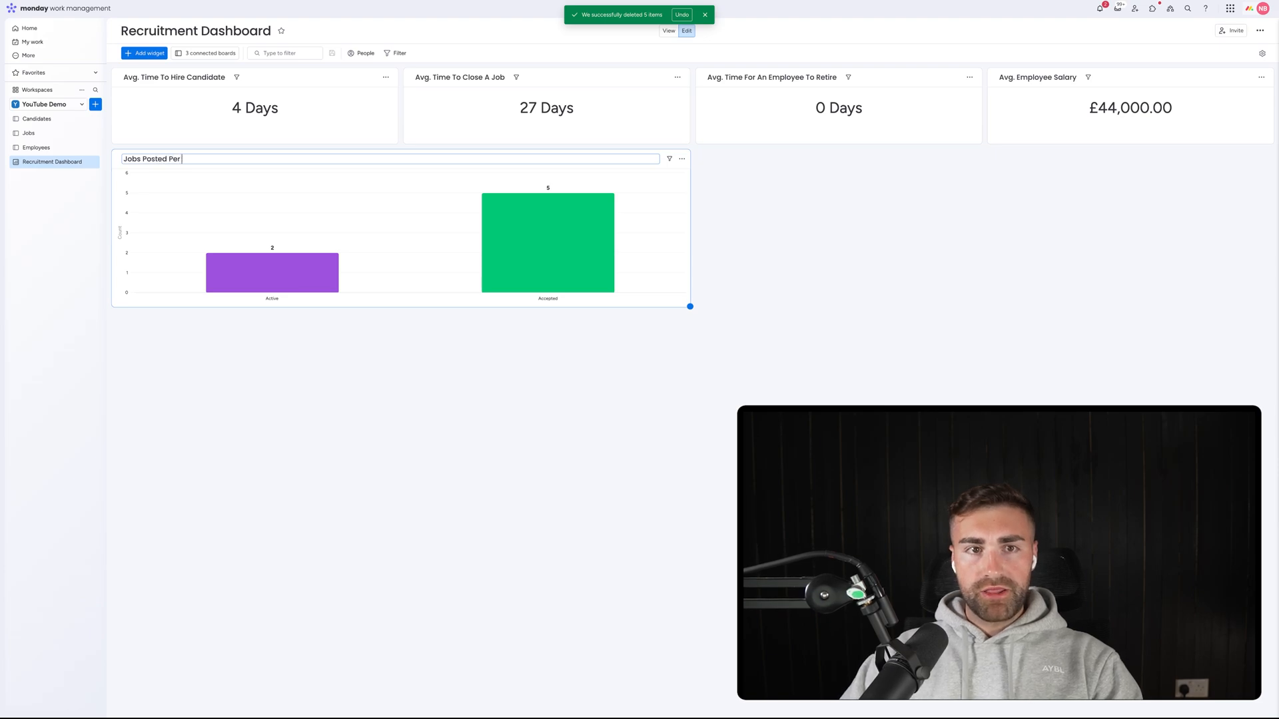
type(" Month")
key("Return")
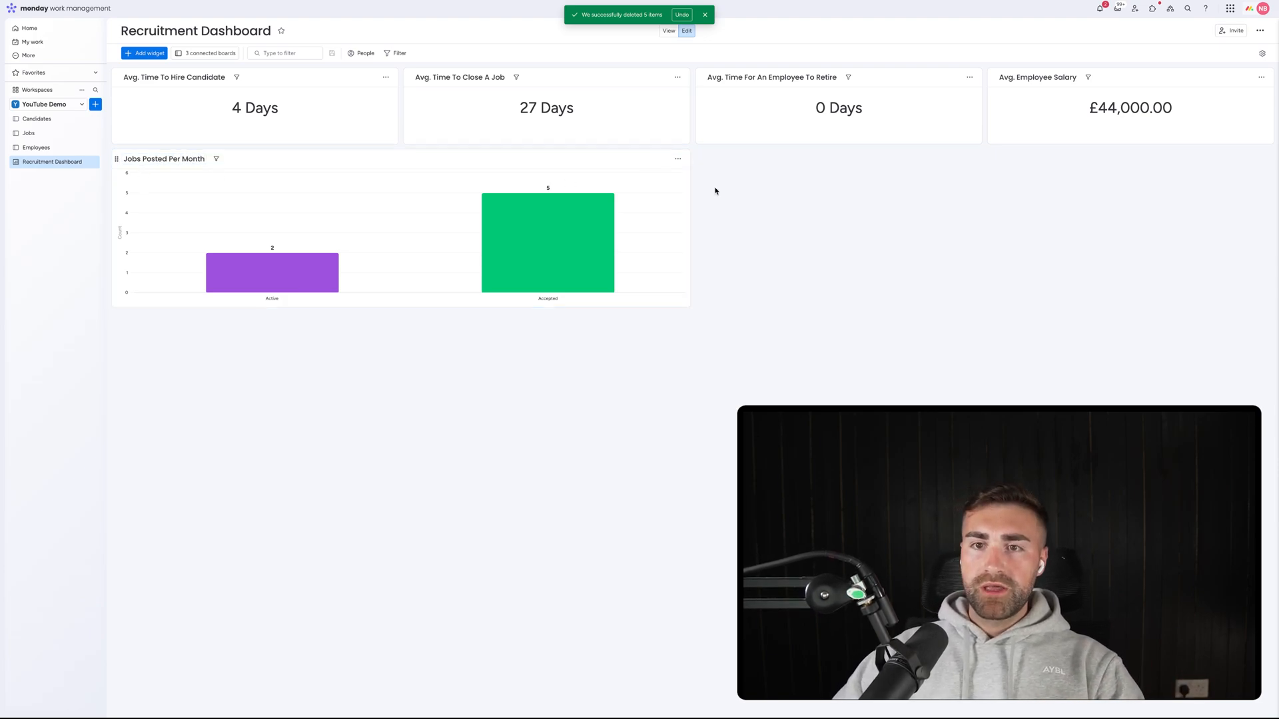
left_click(677, 160)
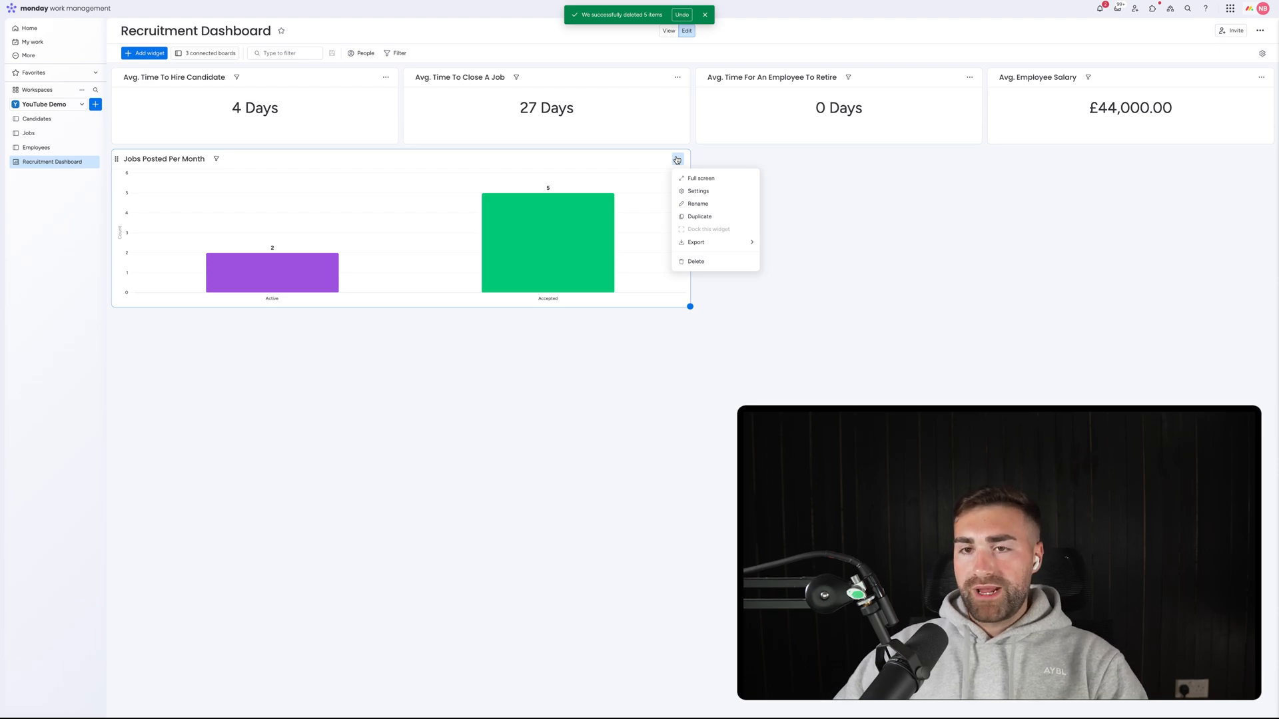
Set the chart's X-axis to One by one and feed it only from the Jobs board.
left_click(696, 191)
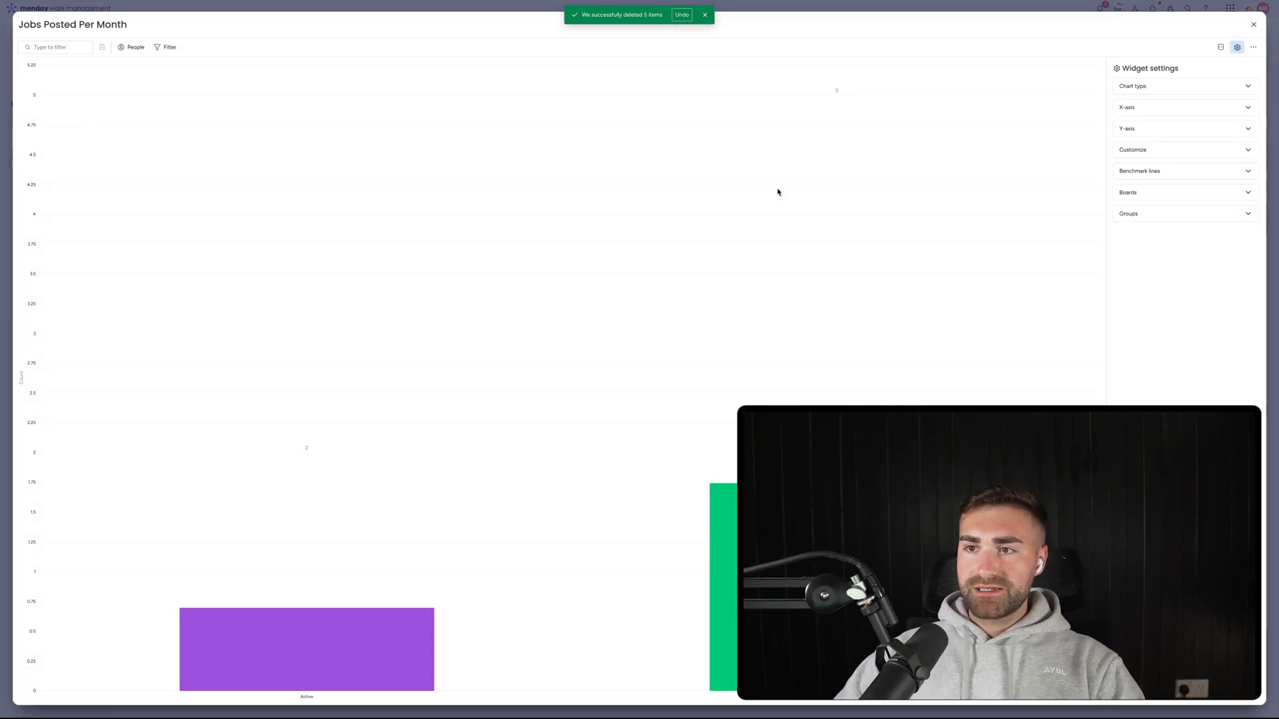
left_click(1166, 87)
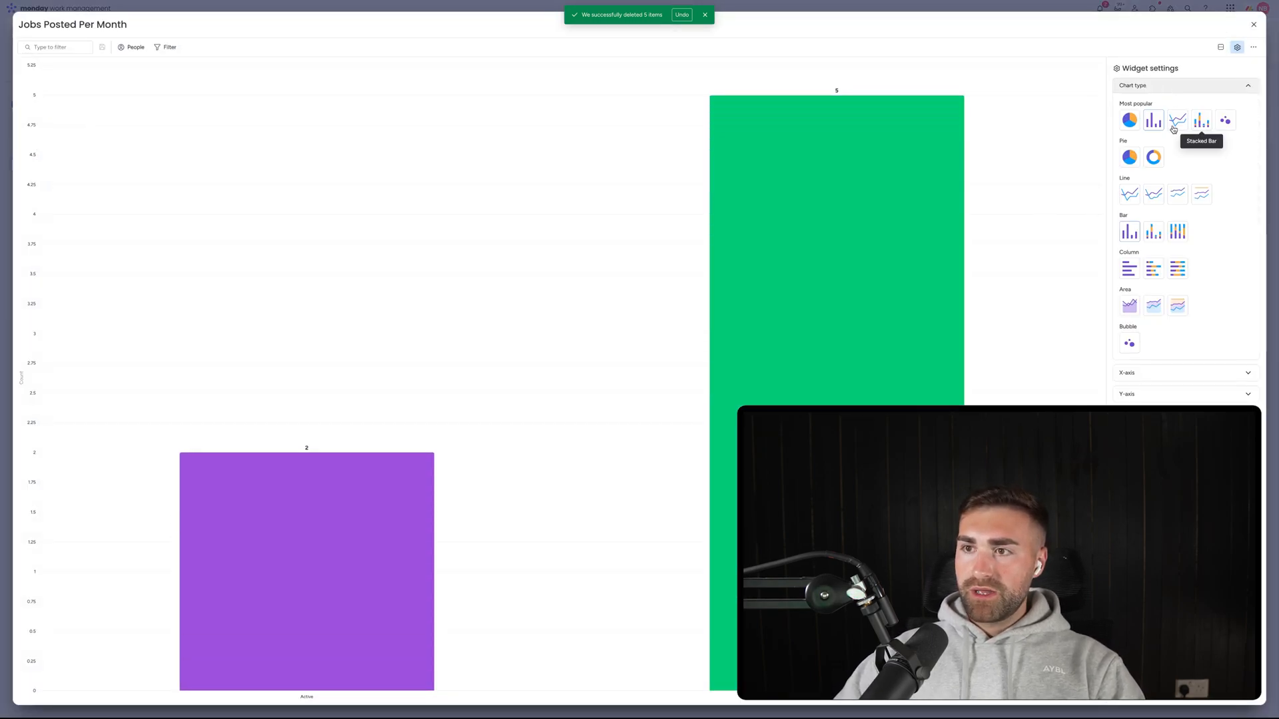
left_click(1145, 88)
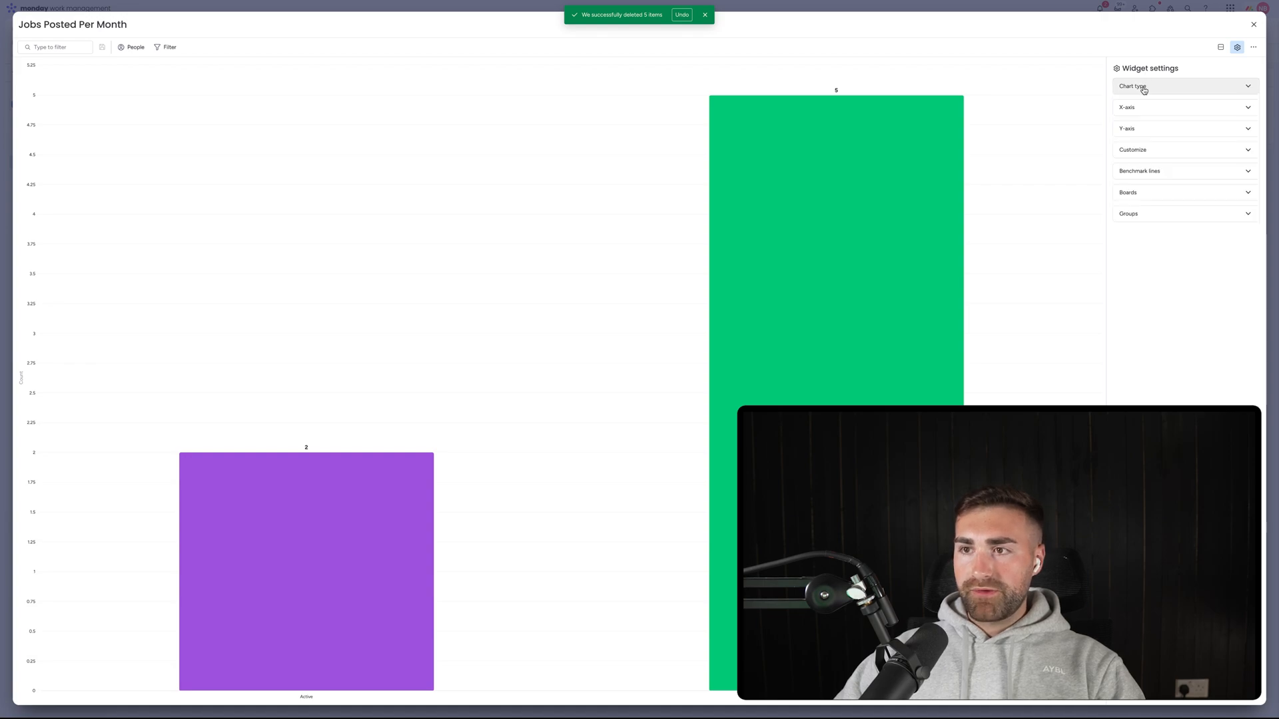
left_click(1145, 109)
left_click(1219, 127)
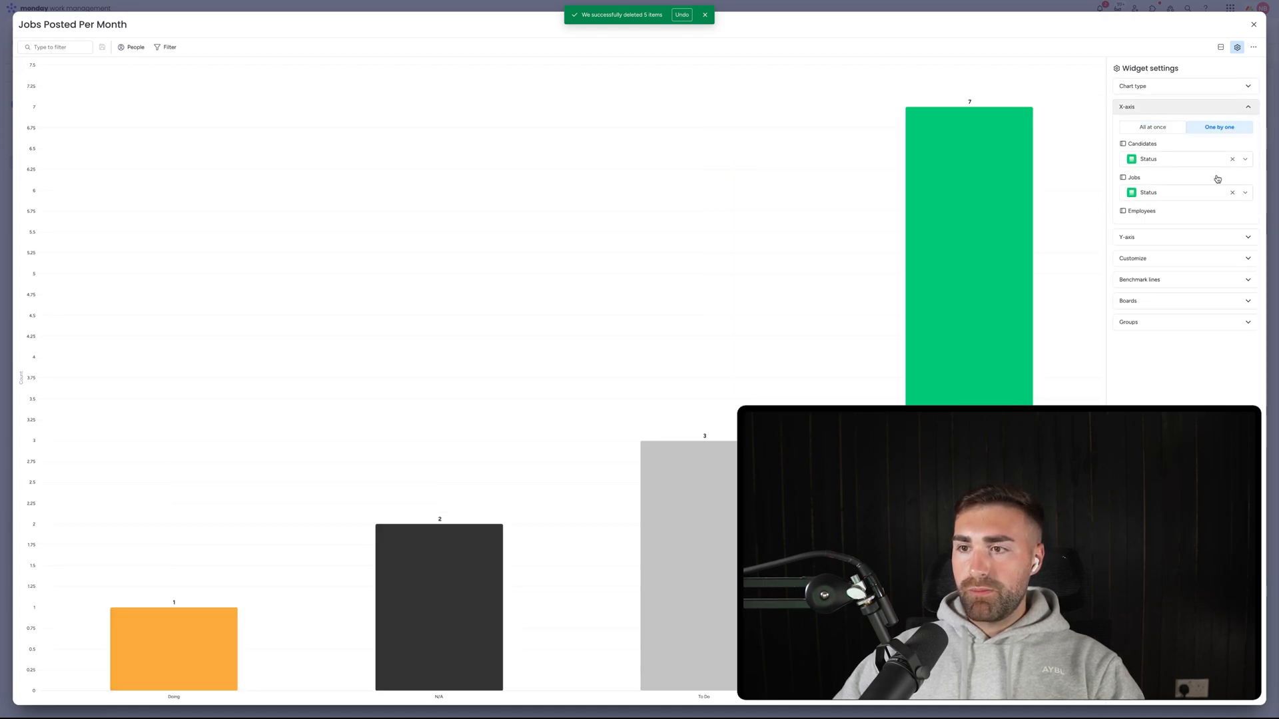
left_click(1153, 302)
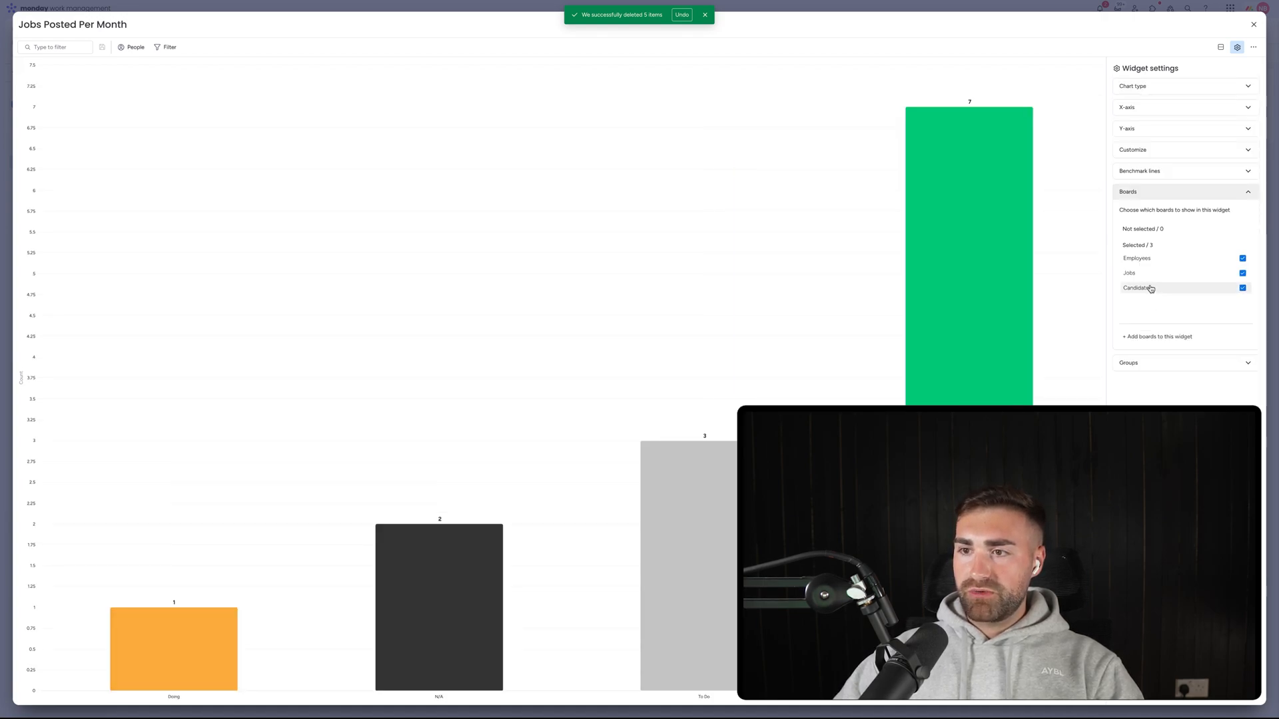
left_click(1146, 287)
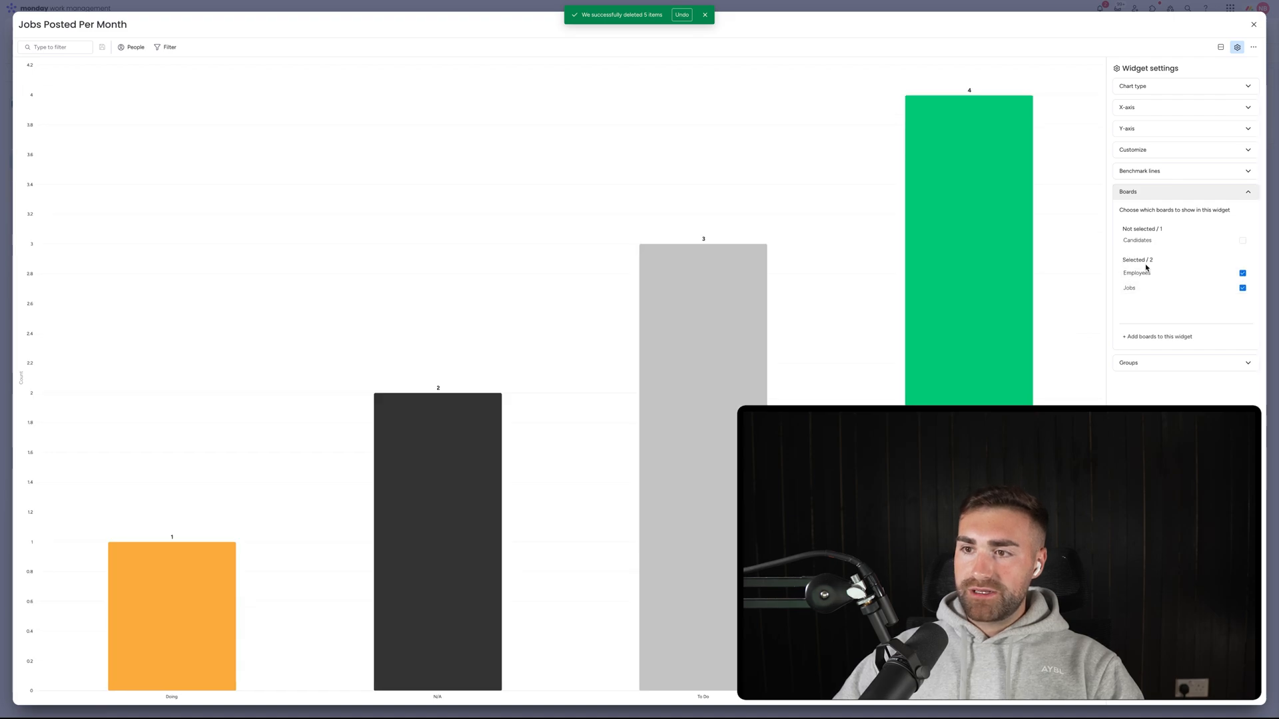
left_click(1146, 270)
Choose Date Completed as the Jobs X-axis column.
left_click(1150, 107)
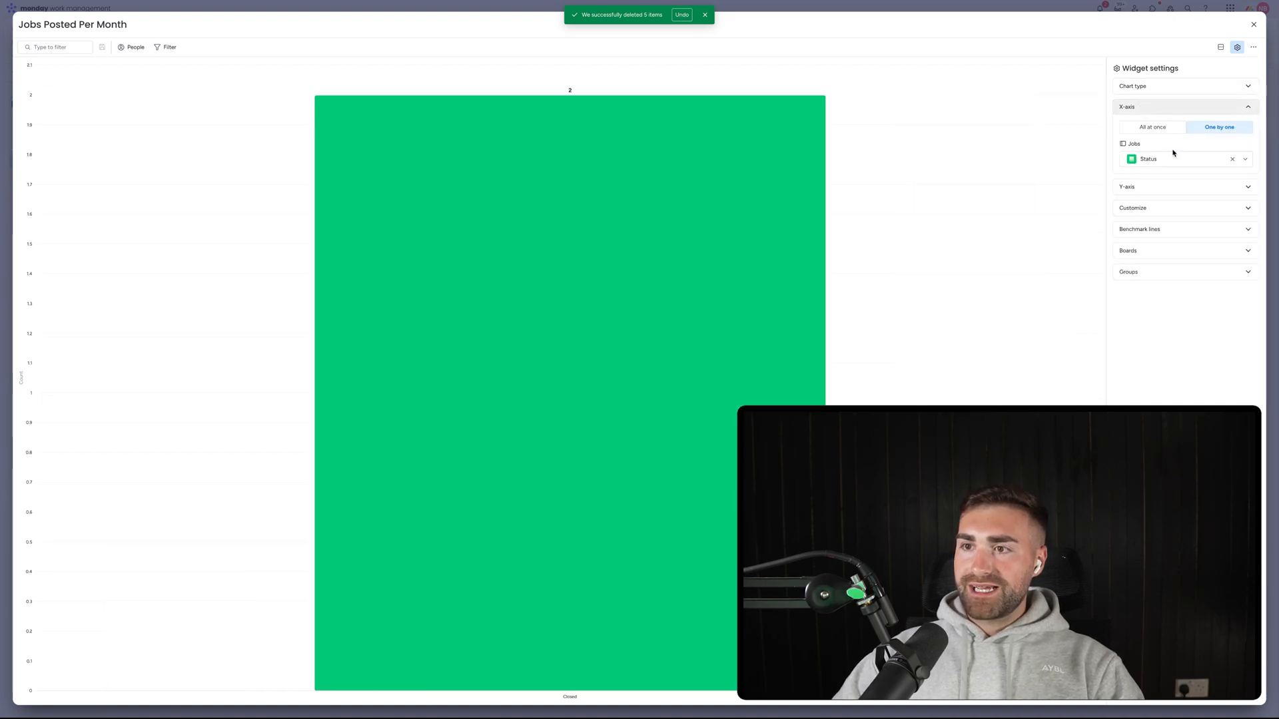
left_click(1173, 157)
type("date")
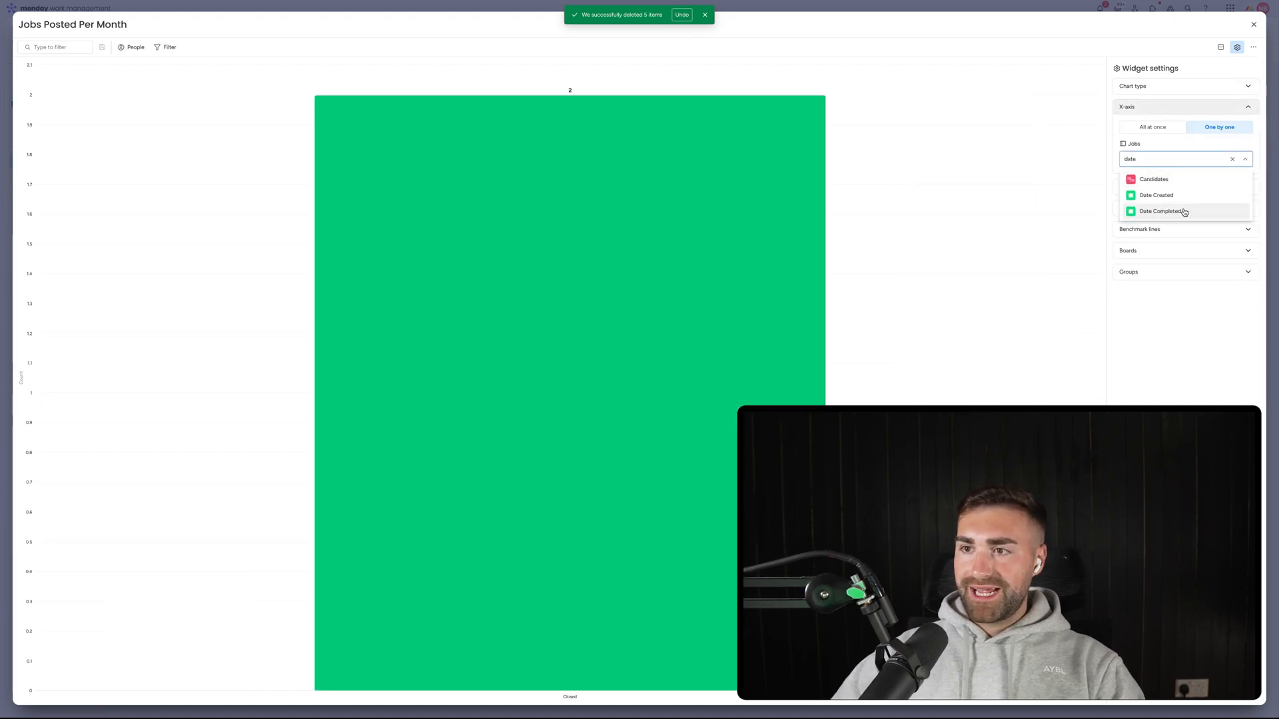
left_click(1184, 212)
left_click(1168, 107)
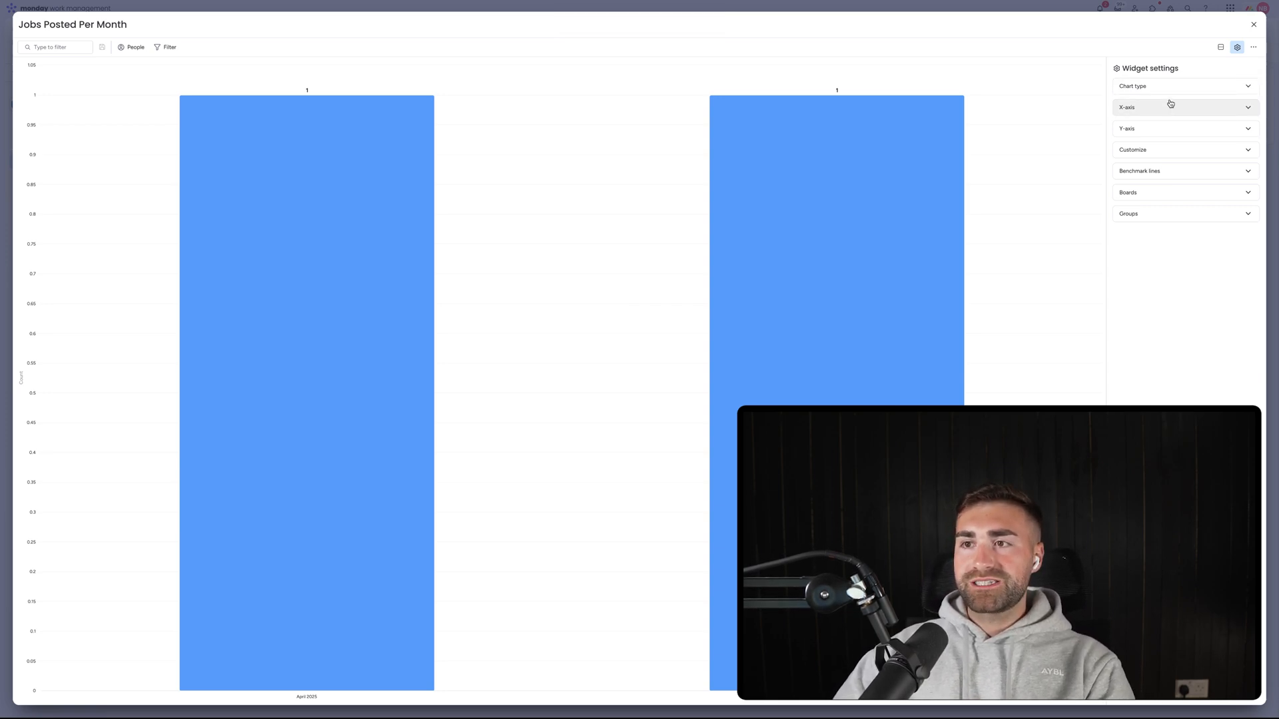
Review the chart type and the horizontal and vertical axis settings.
left_click(1169, 90)
left_click(1168, 89)
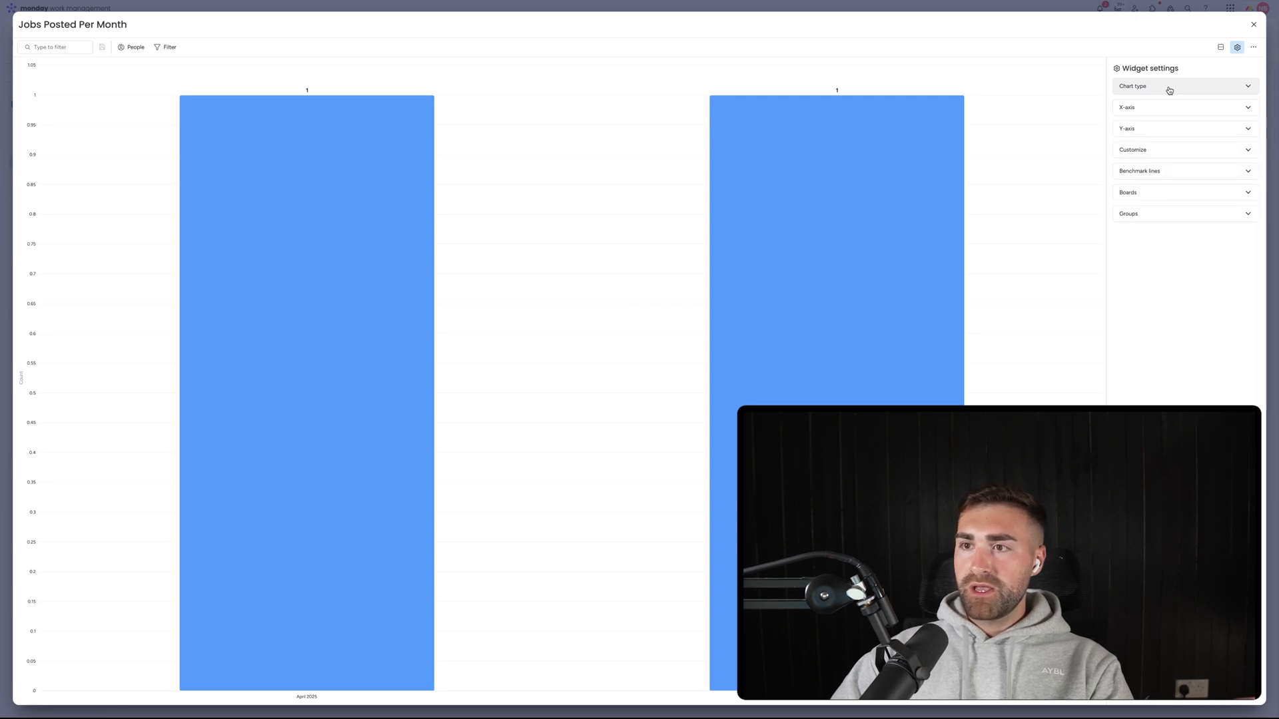
left_click(1162, 109)
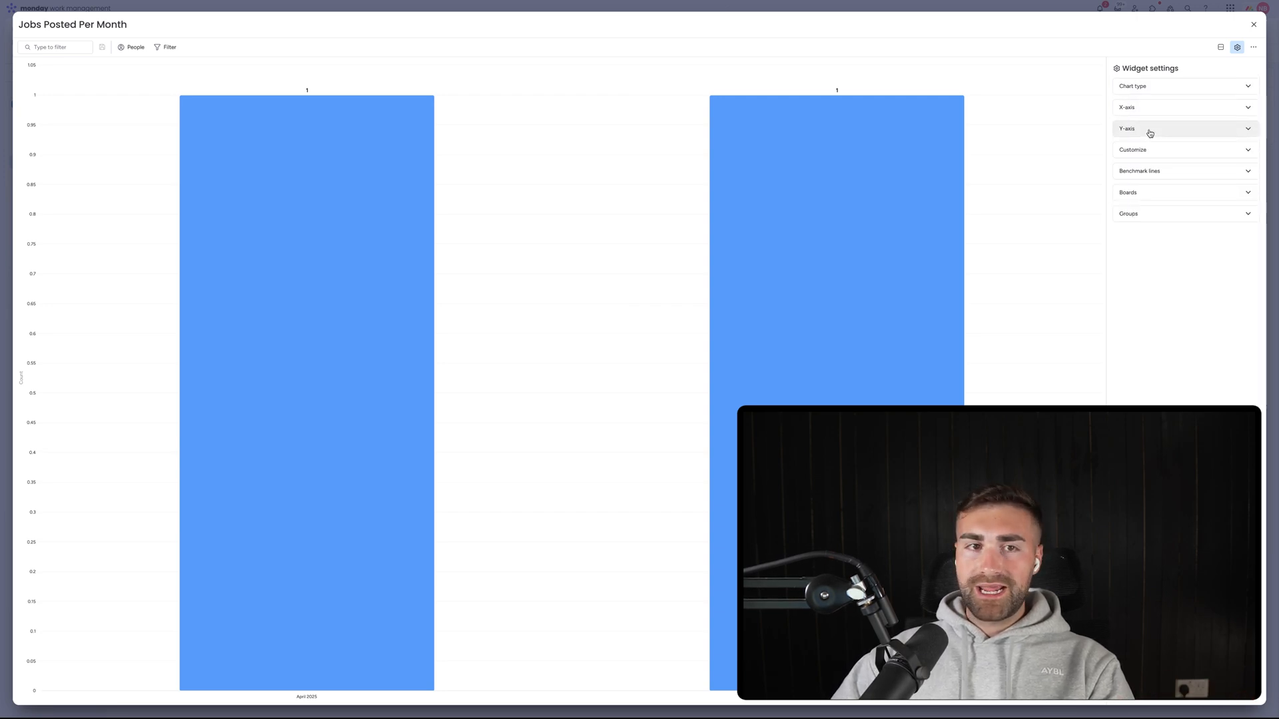
left_click(1145, 129)
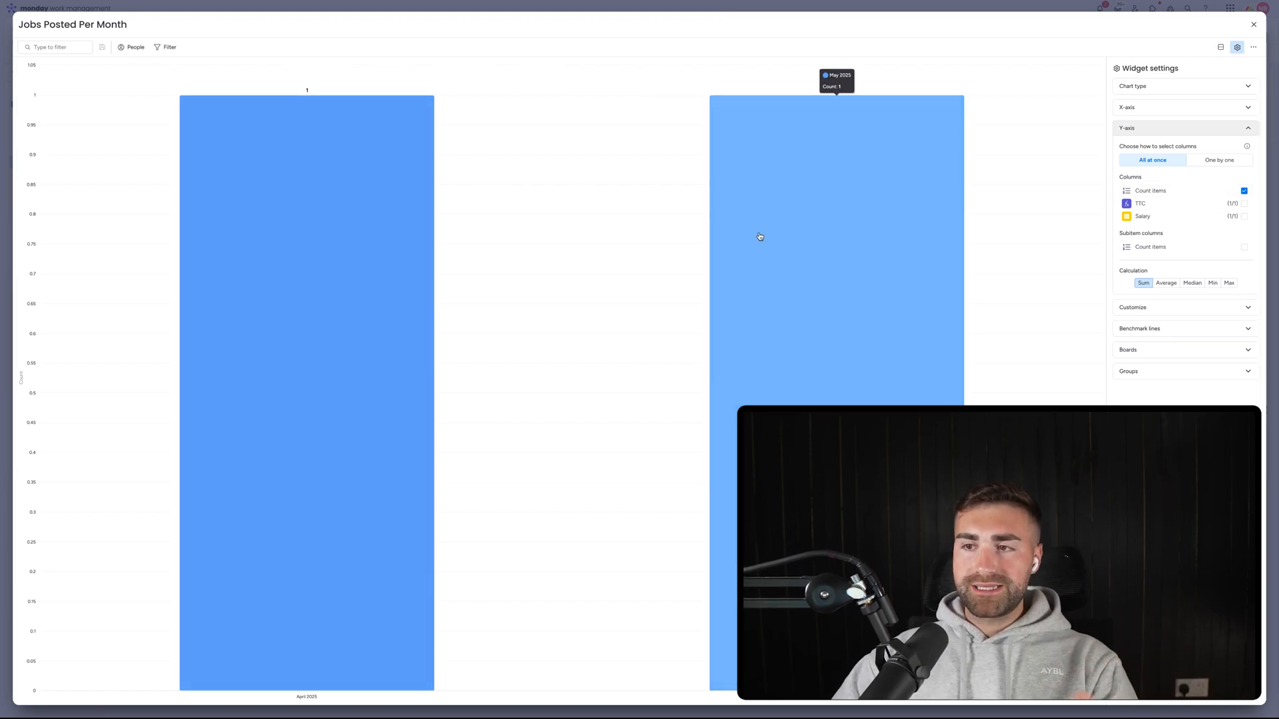
Try lime and pink bar colours, reset them to default blue, and show empty values.
left_click(1126, 307)
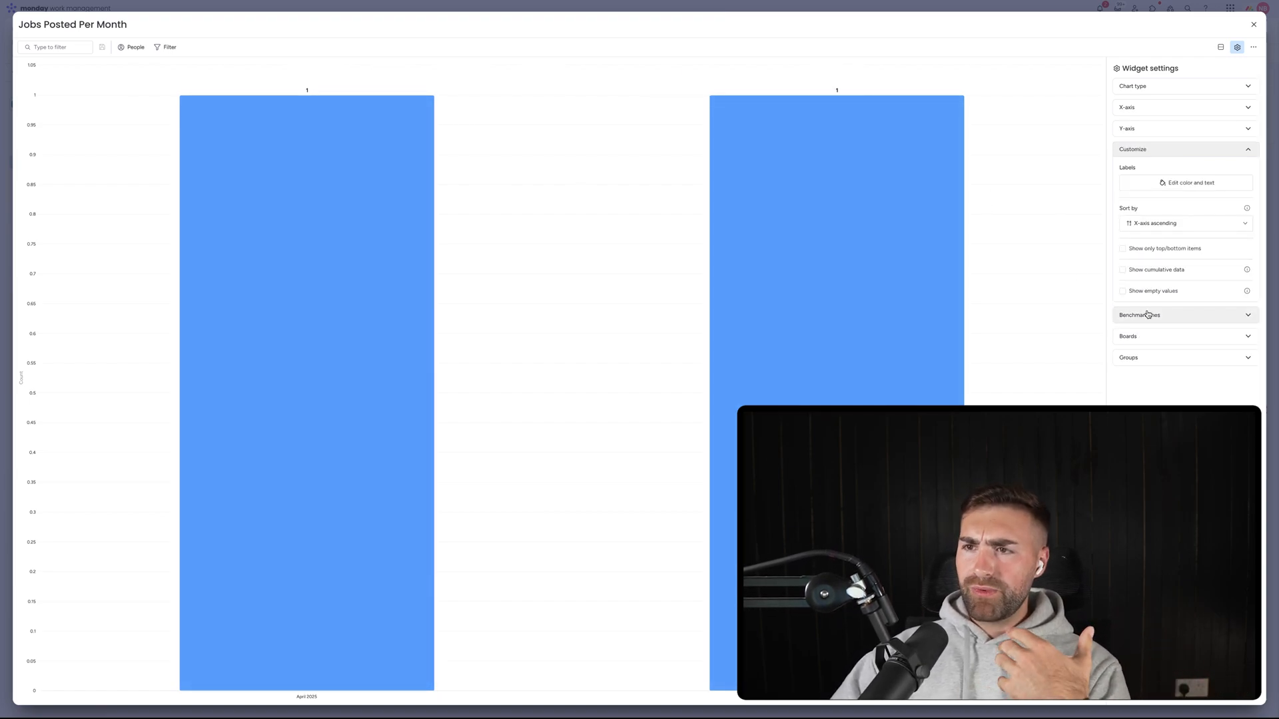
left_click(1155, 189)
left_click(1239, 251)
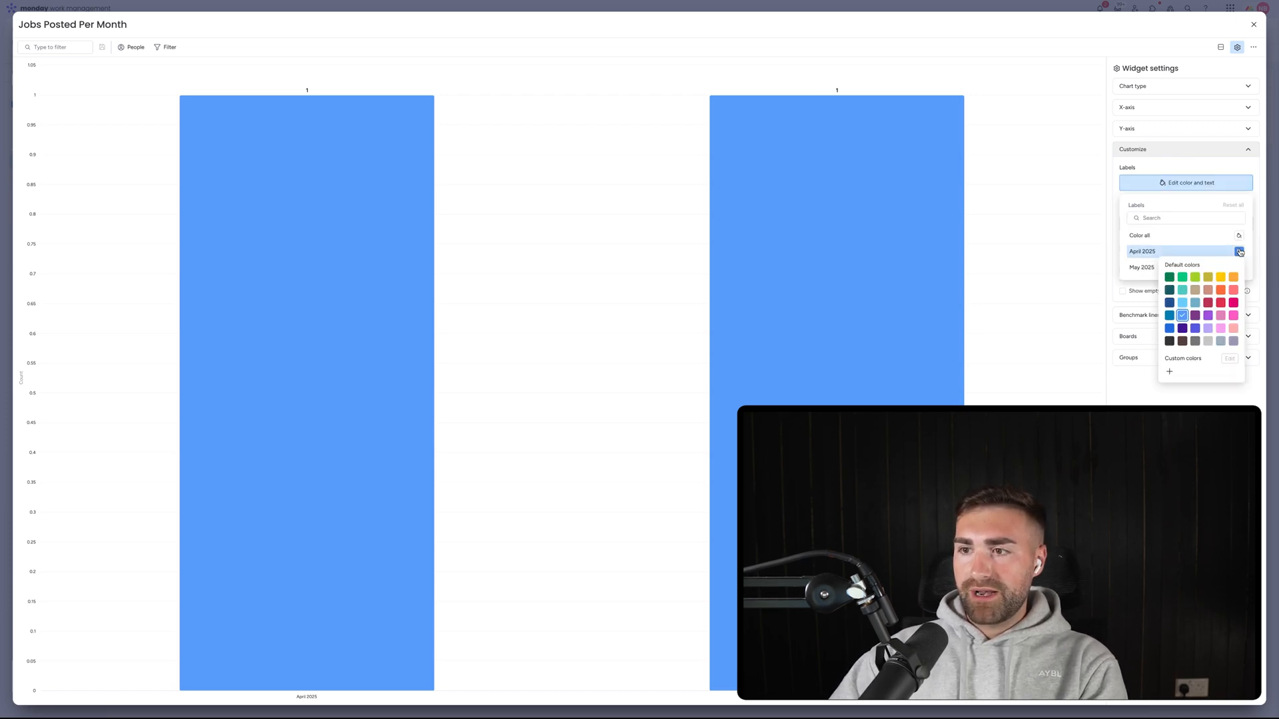
left_click(1195, 277)
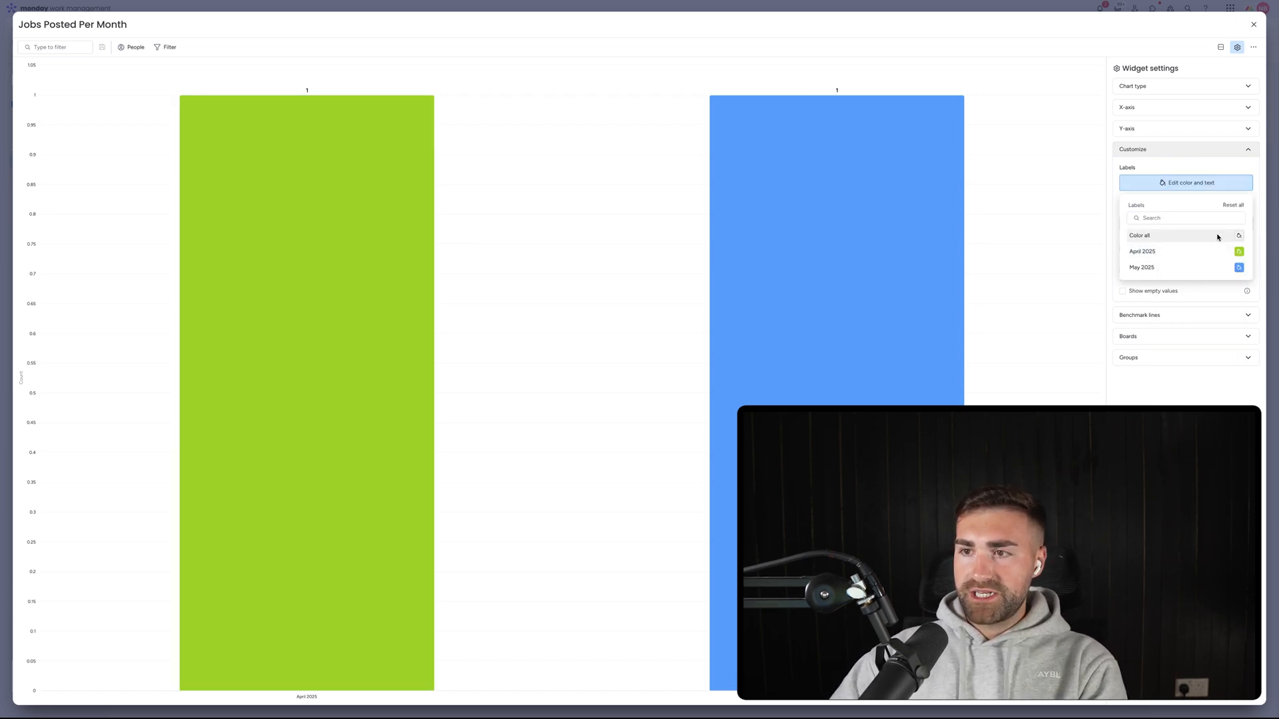
left_click(1239, 235)
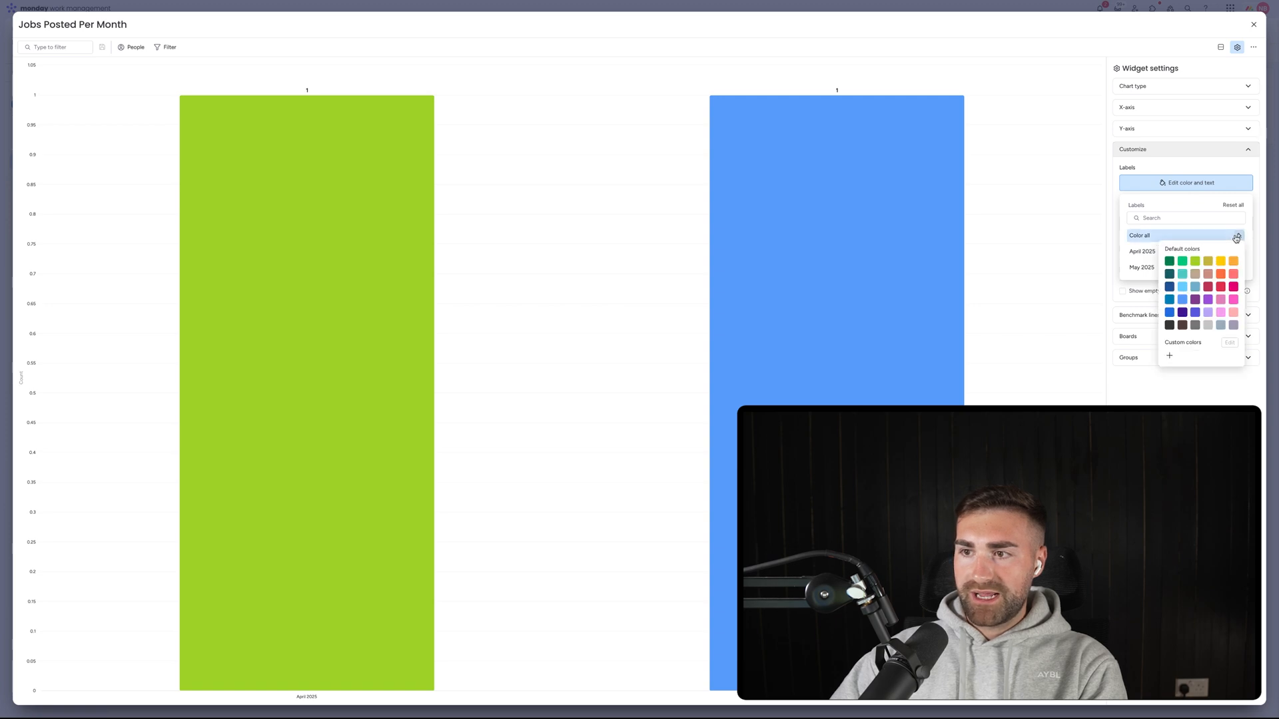
left_click(1235, 289)
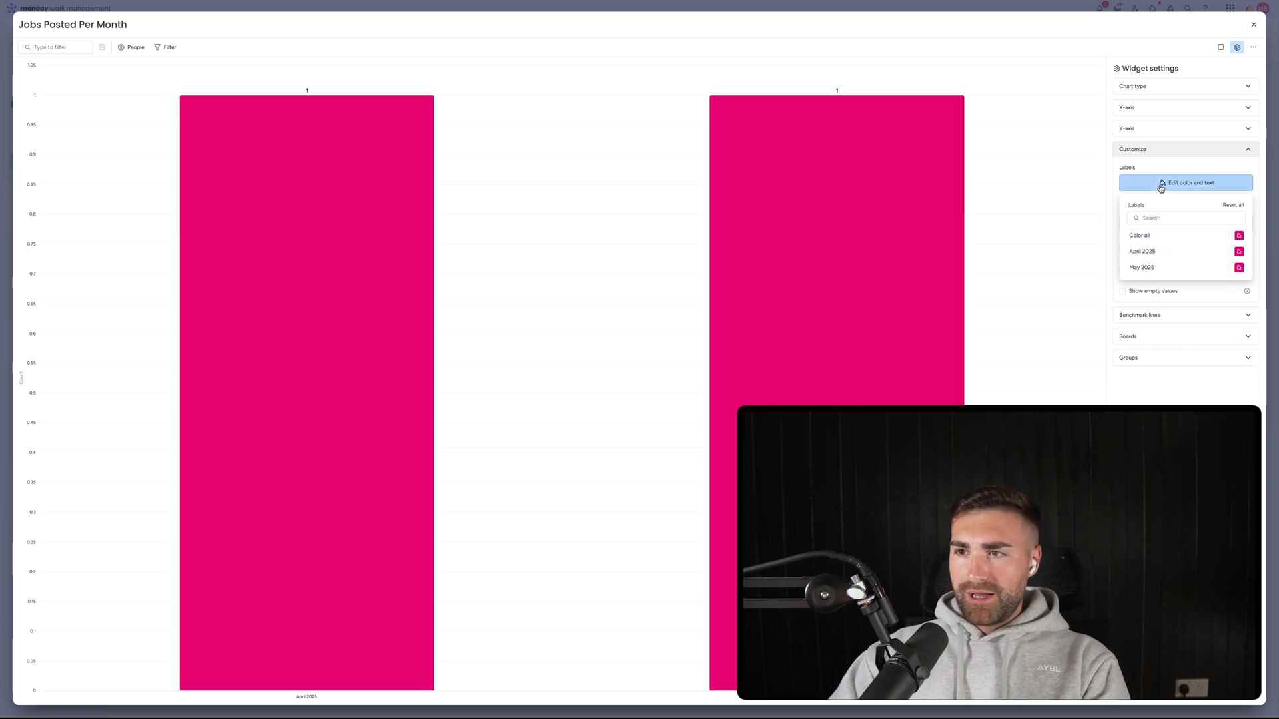
left_click(1242, 214)
left_click(1213, 182)
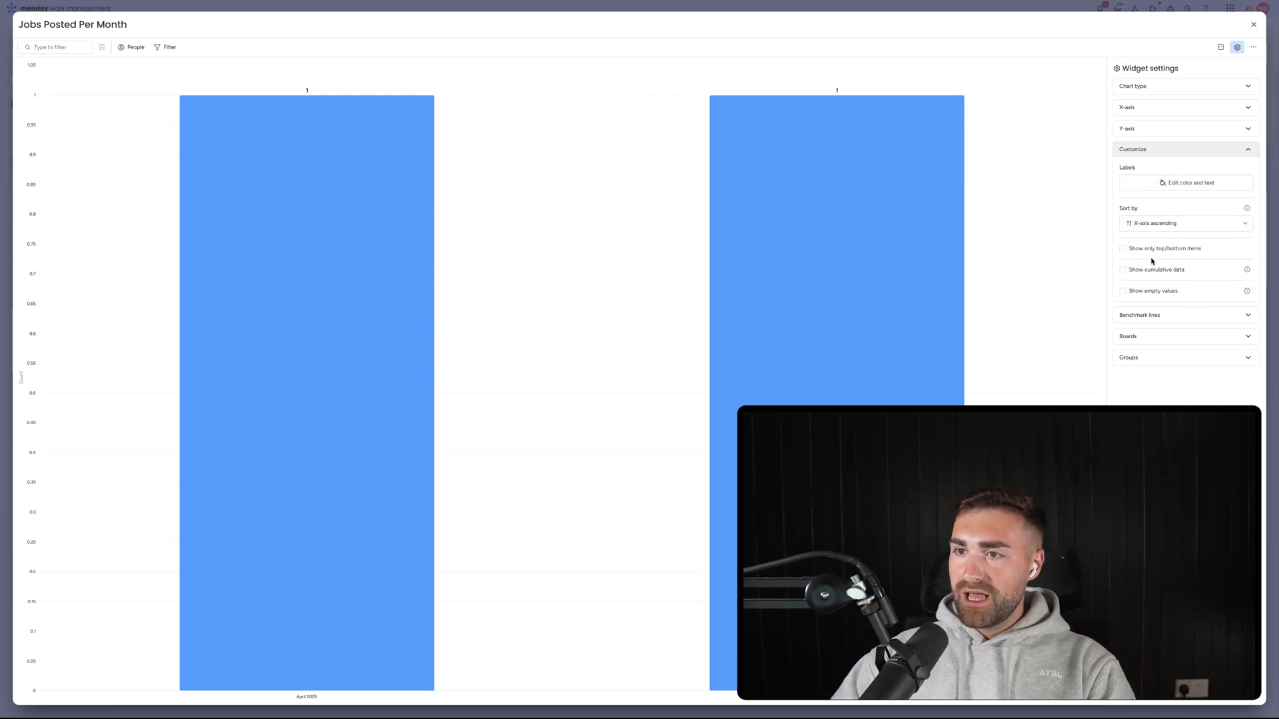
left_click(1153, 293)
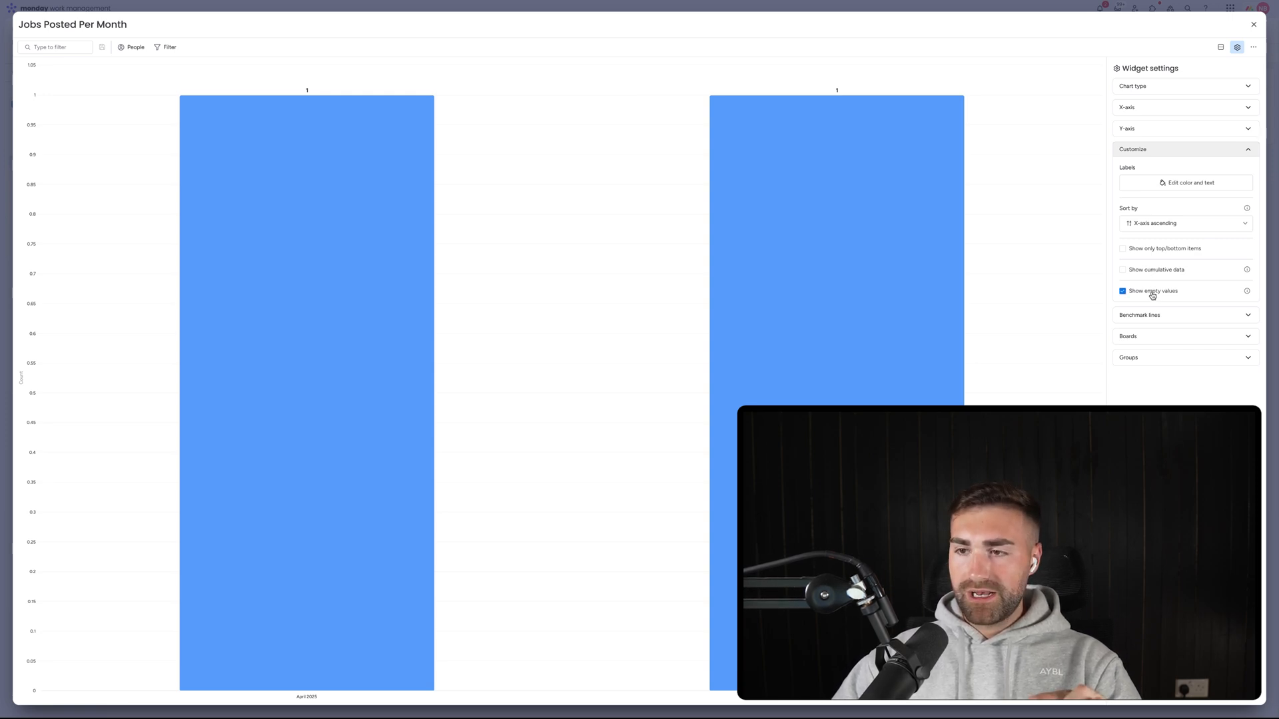
left_click(1141, 315)
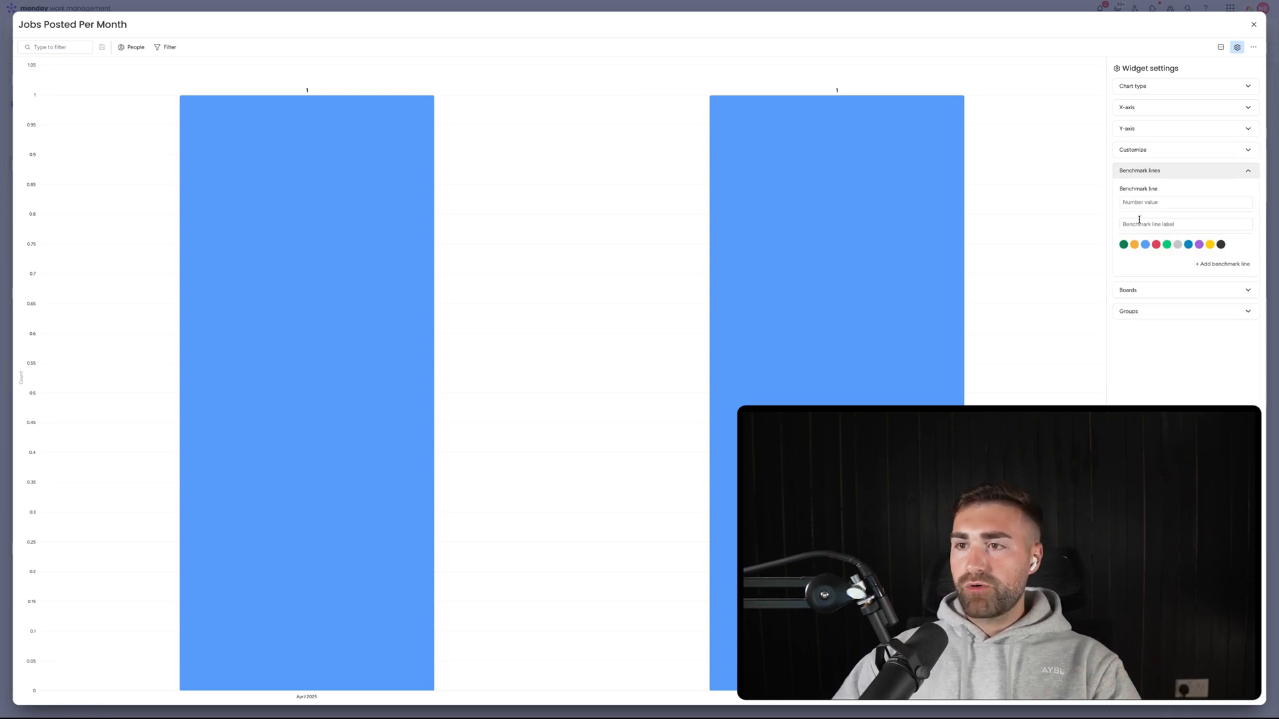
left_click(1139, 204)
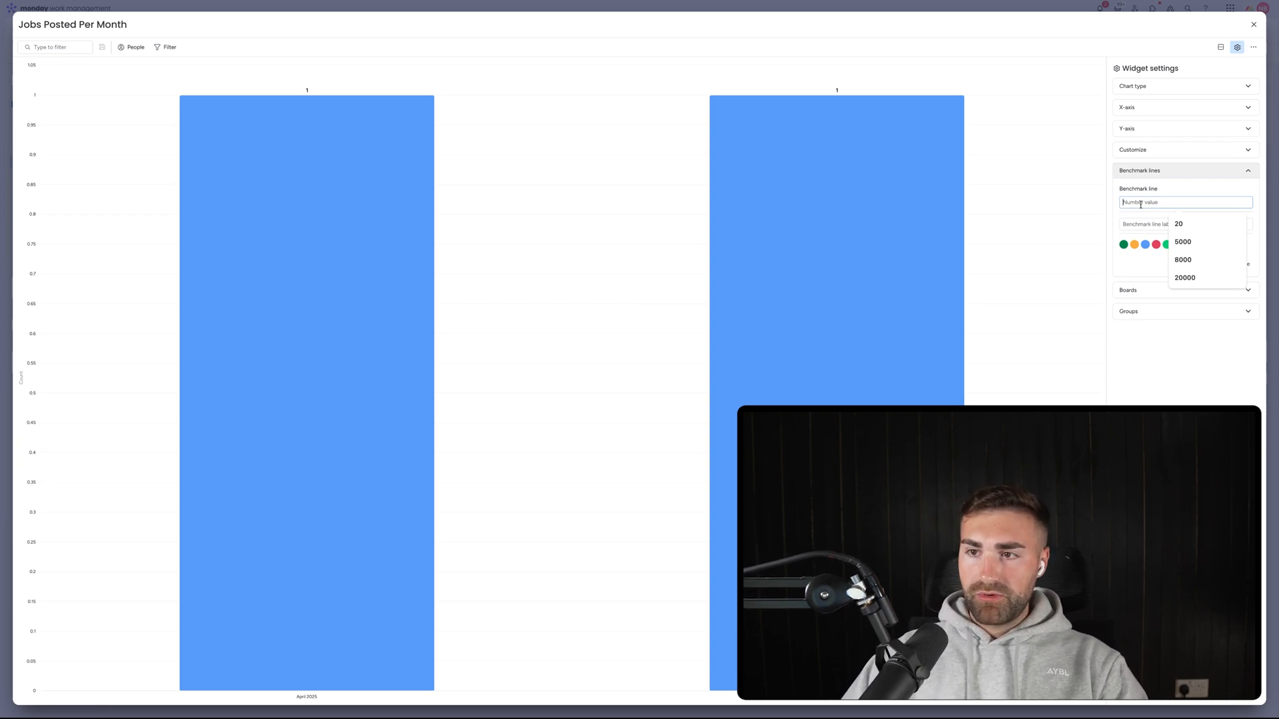
type("10")
left_click(1142, 224)
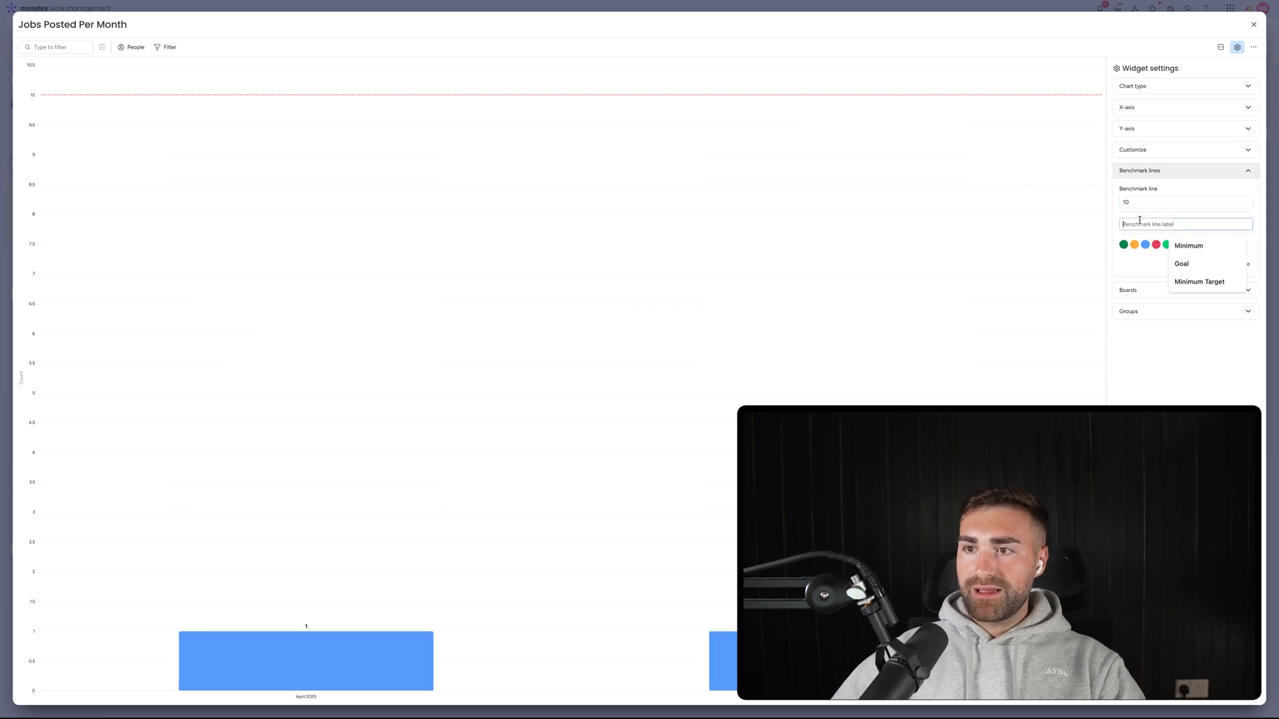
left_click(1202, 247)
left_click(1219, 266)
left_click(1144, 275)
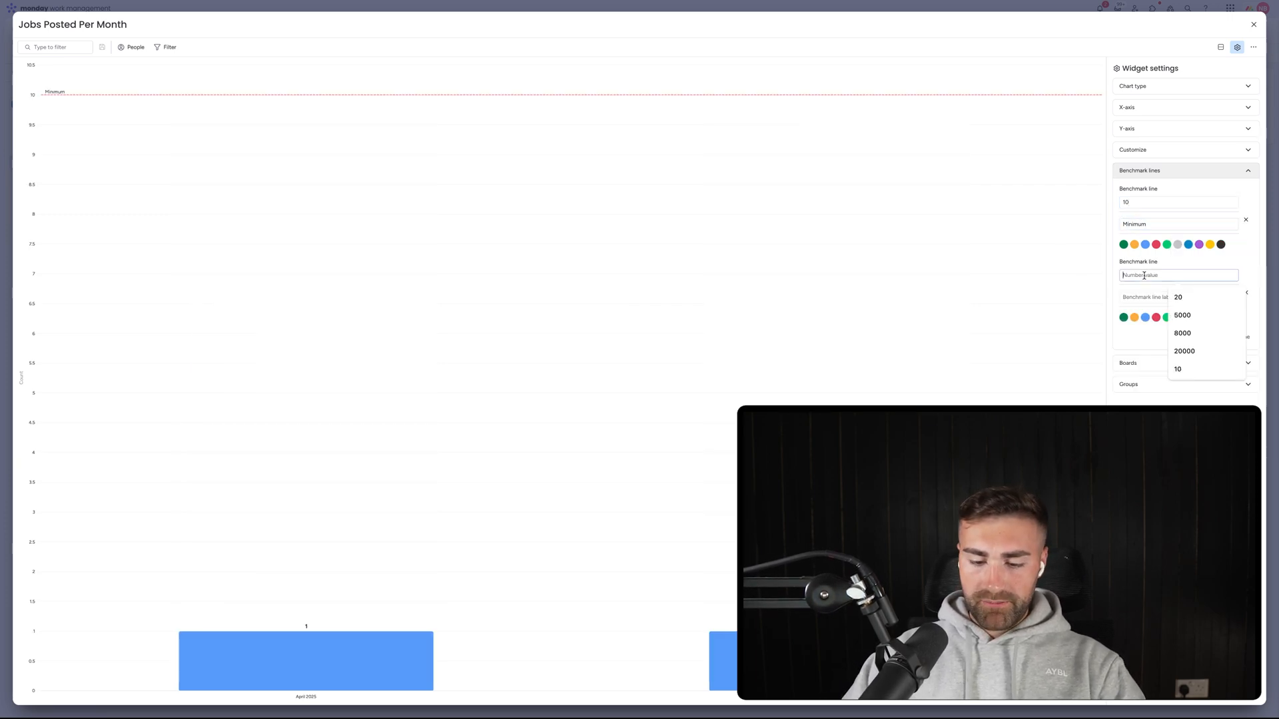
type("20")
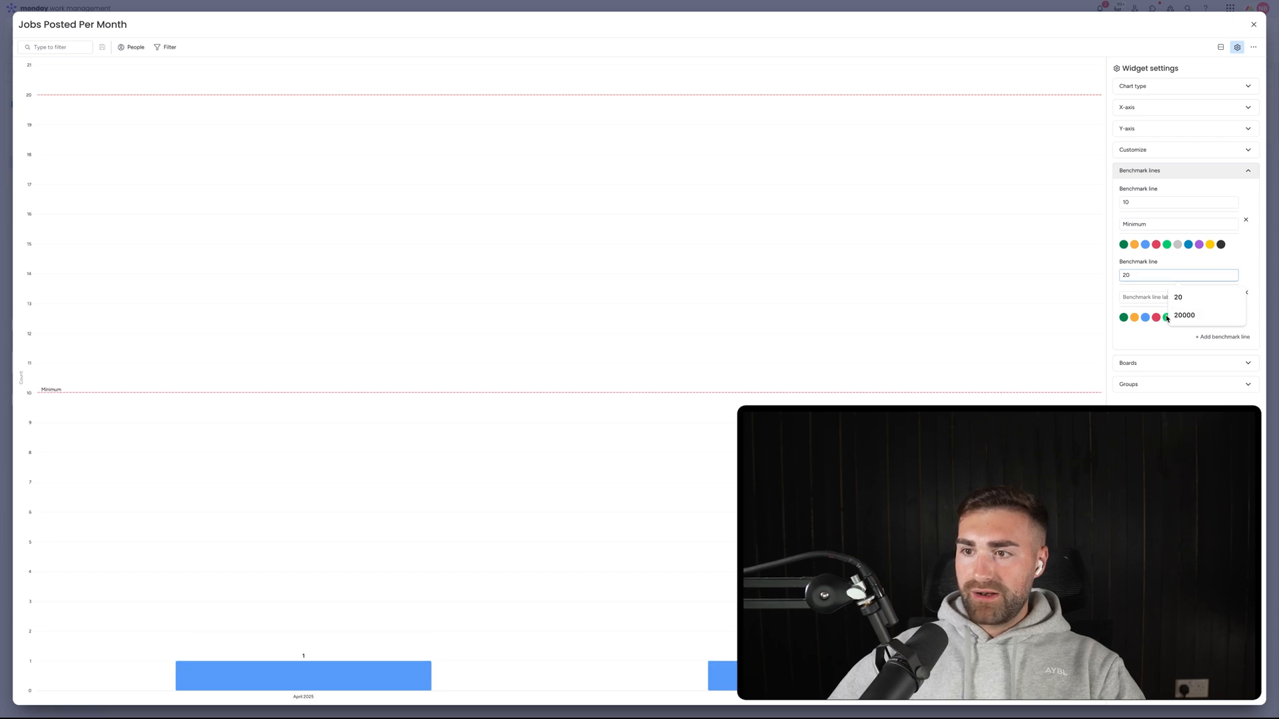
left_click(1166, 319)
left_click(1163, 299)
type("Goal")
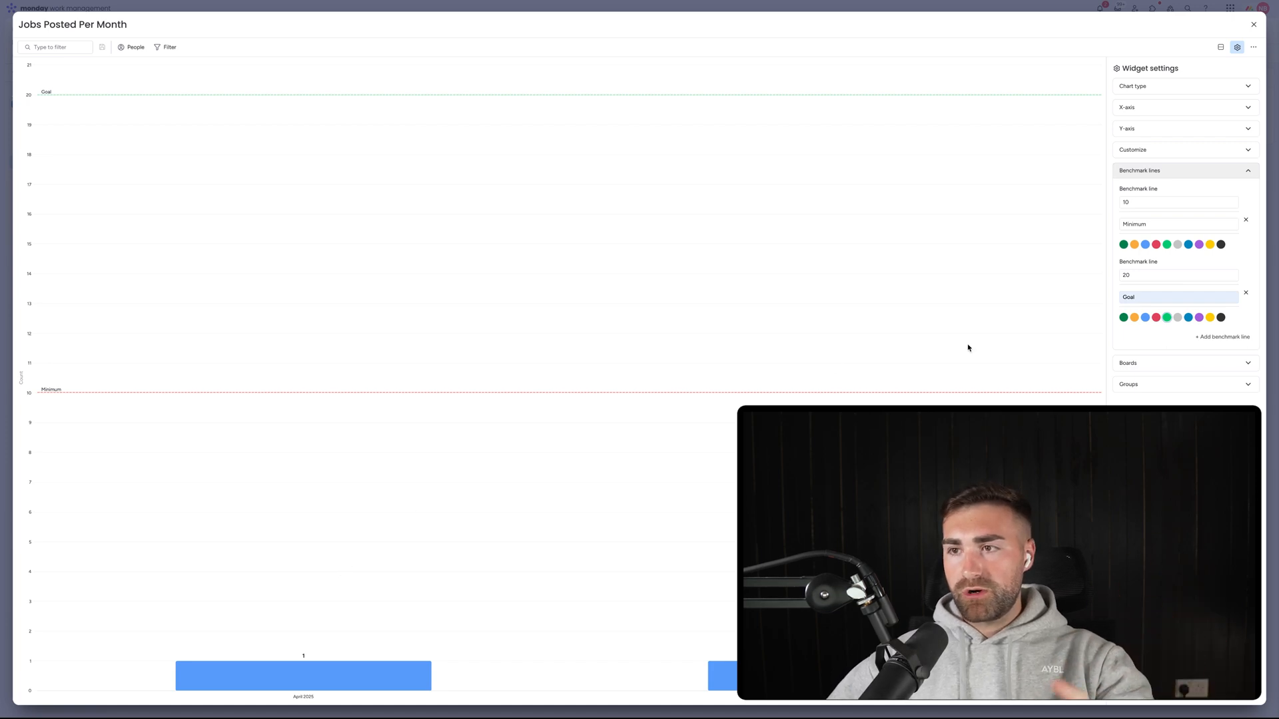
left_click(1247, 220)
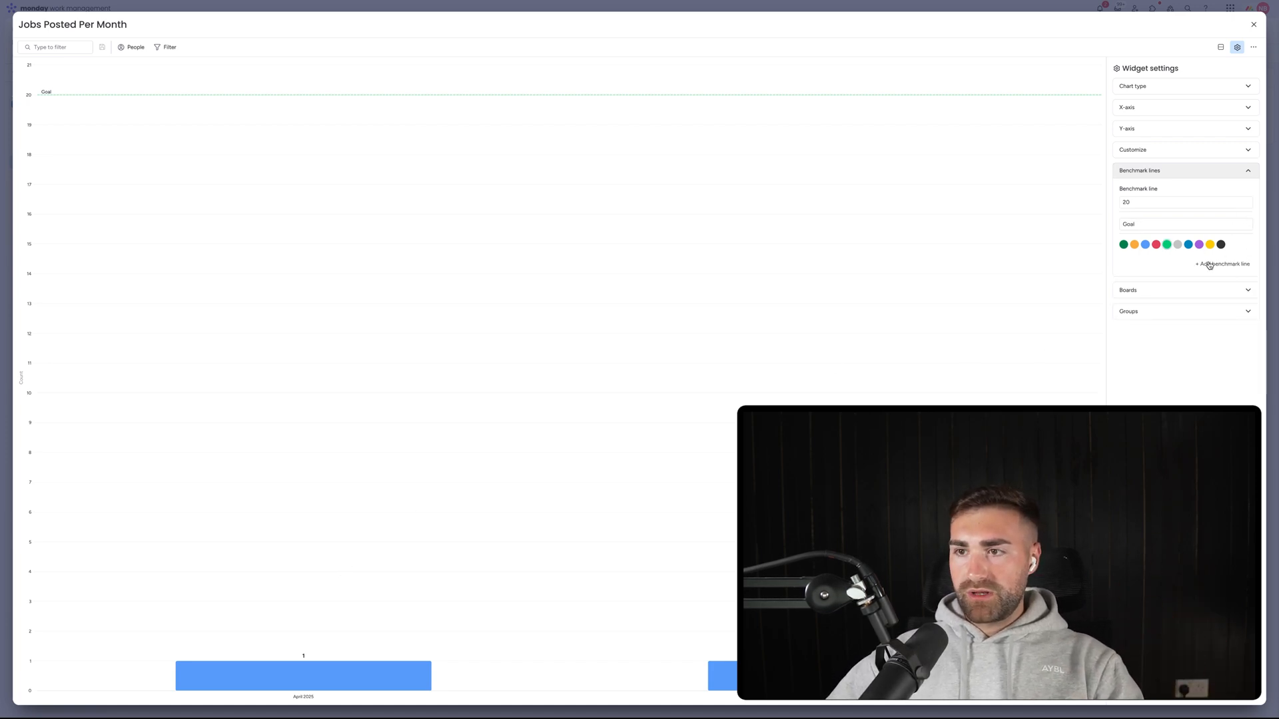
double_click(1177, 202)
key("BackSpace")
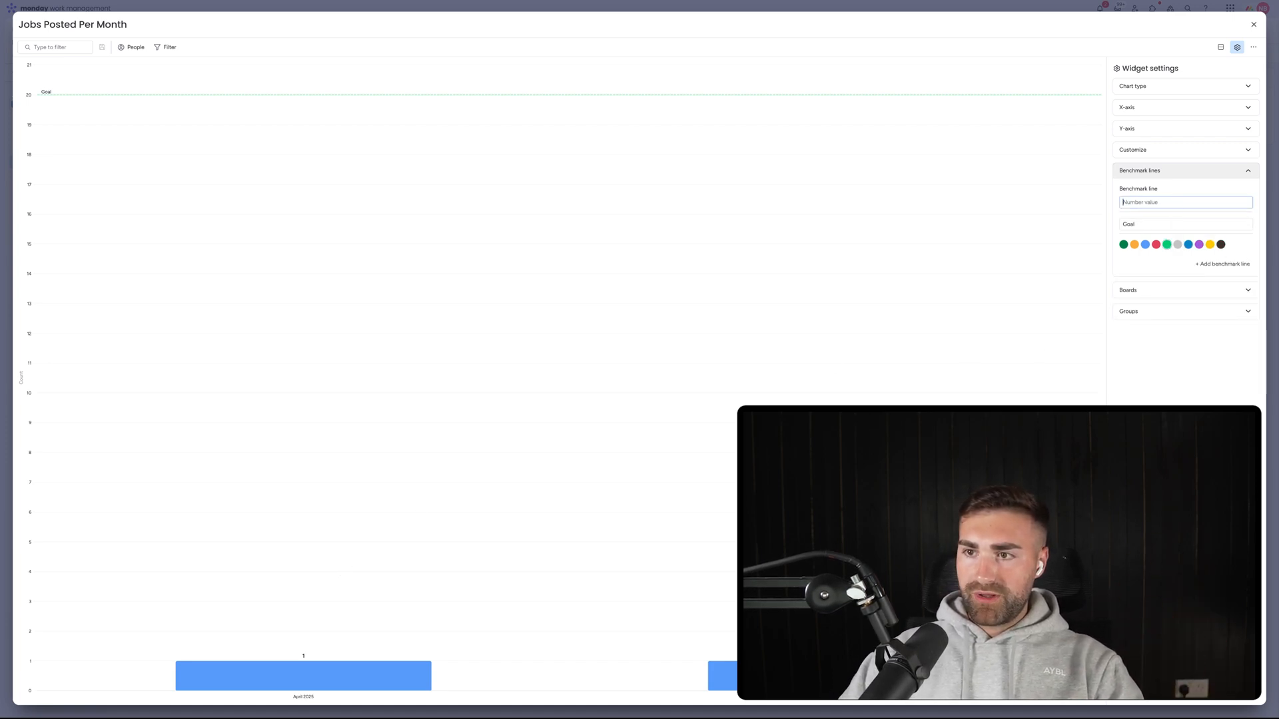
key("Tab")
key("BackSpace")
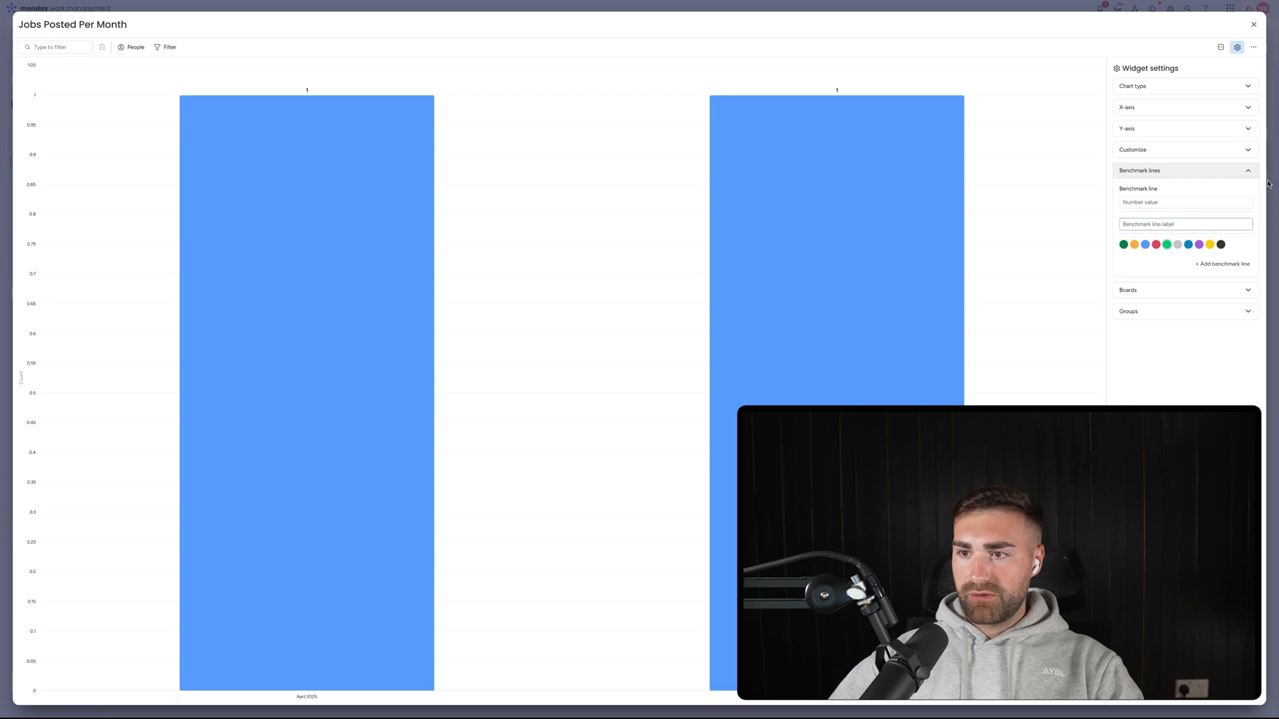
left_click(1140, 290)
left_click(1155, 364)
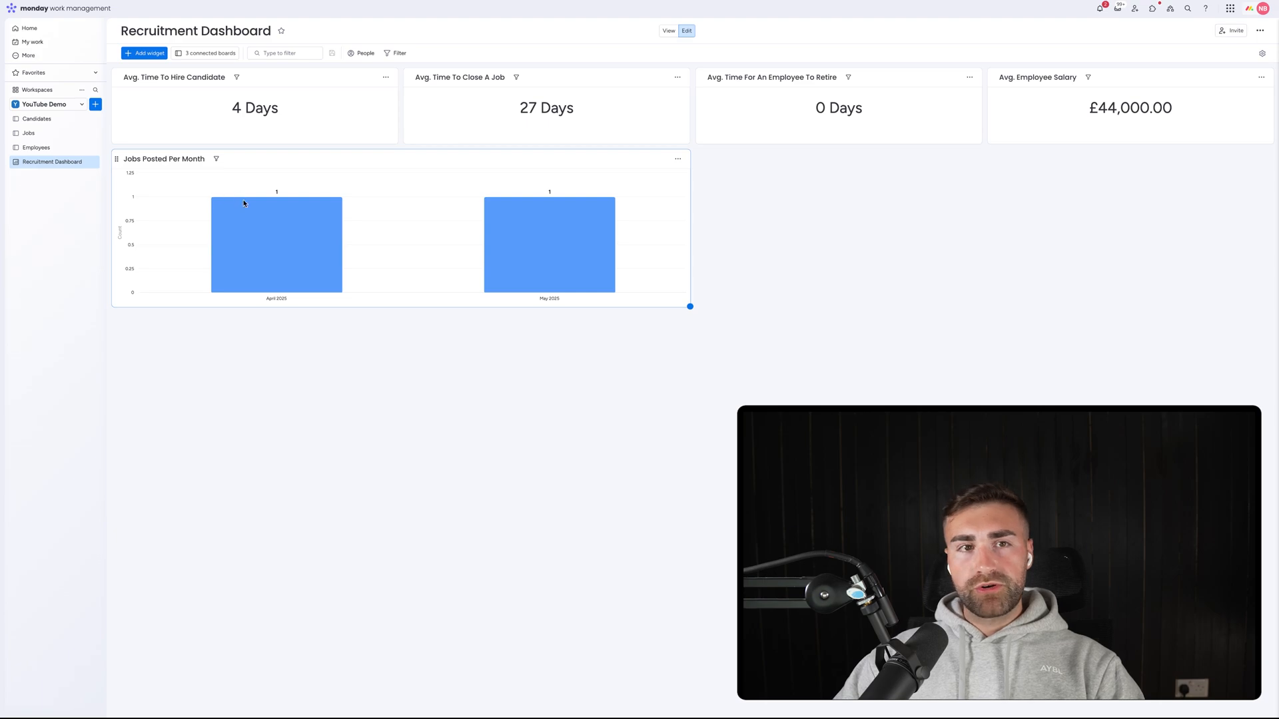
Add a new chart widget to the dashboard and open its settings.
left_click(151, 55)
left_click(167, 78)
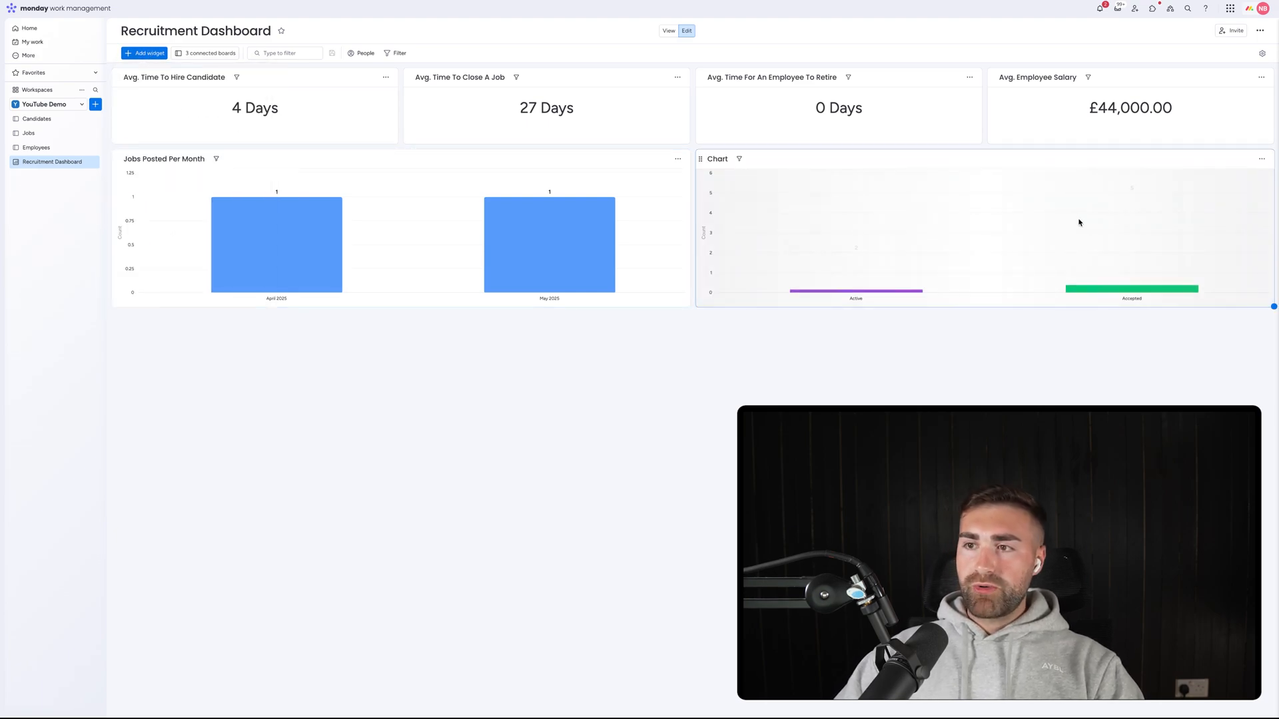
left_click(1261, 159)
left_click(1227, 191)
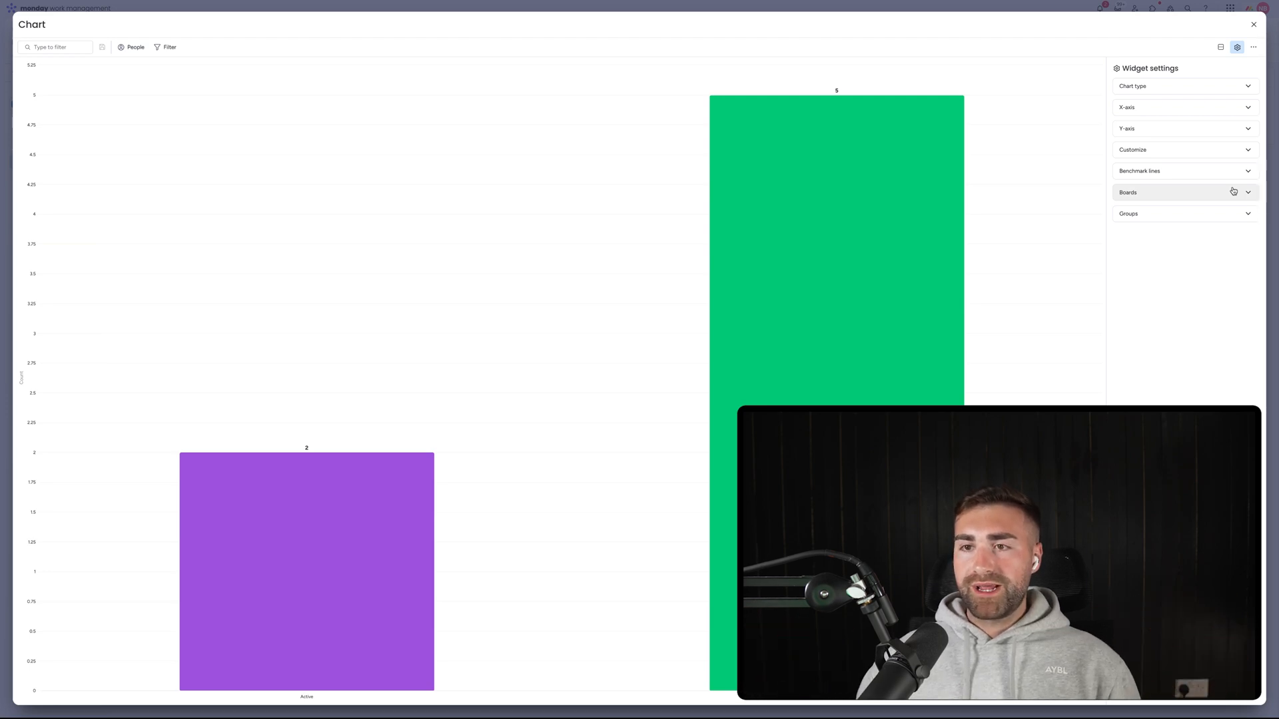
left_click(1160, 86)
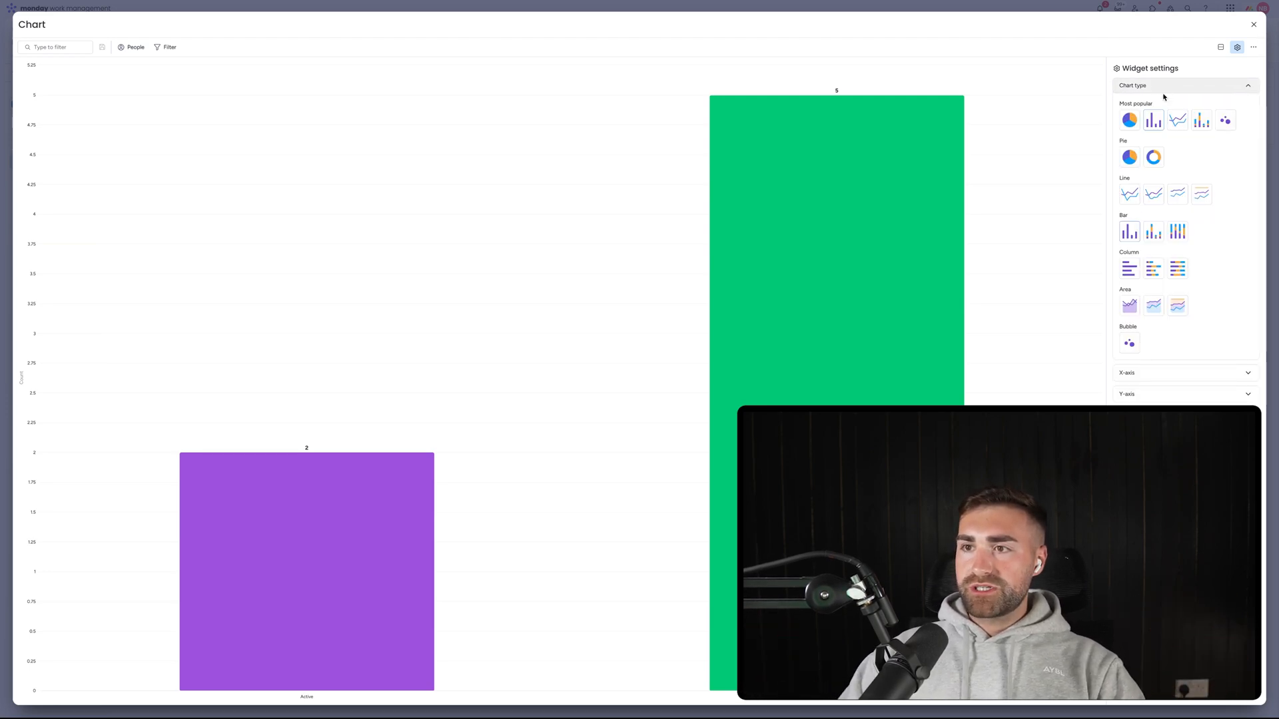
left_click(1140, 86)
Drop the Employees and Jobs boards, and set the Candidates X-axis to Date Created.
left_click(1145, 107)
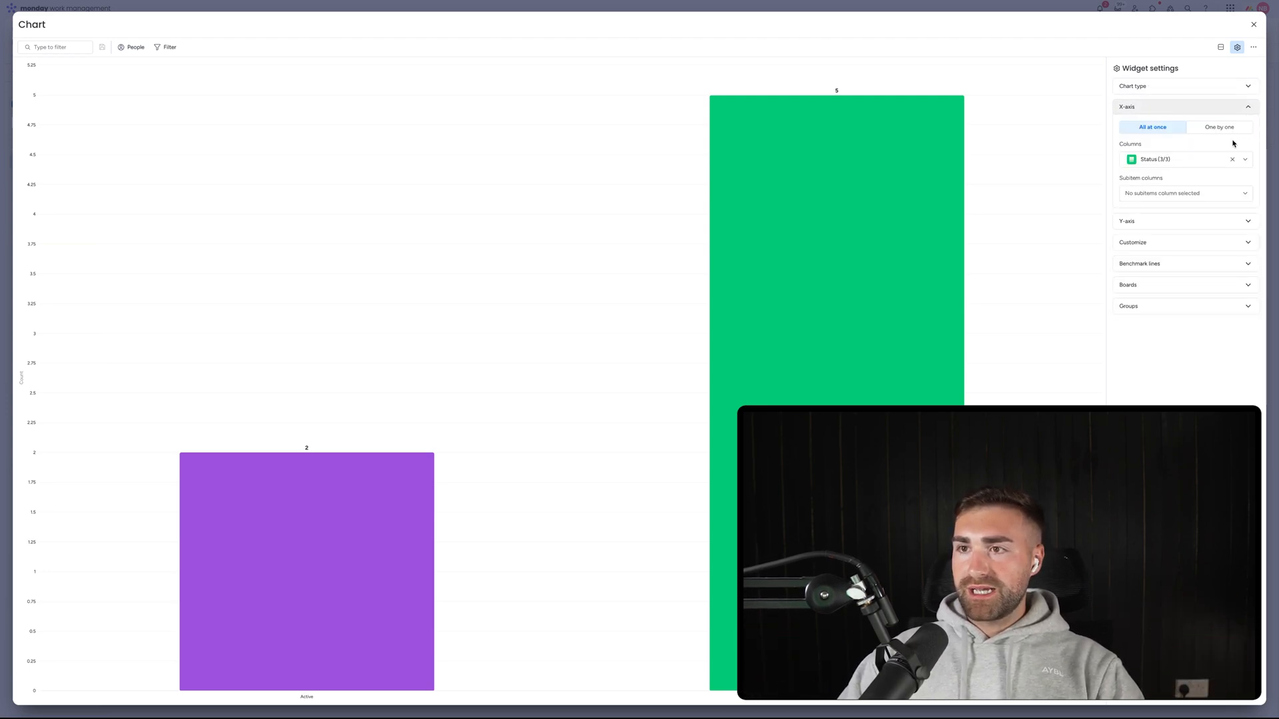
left_click(1219, 127)
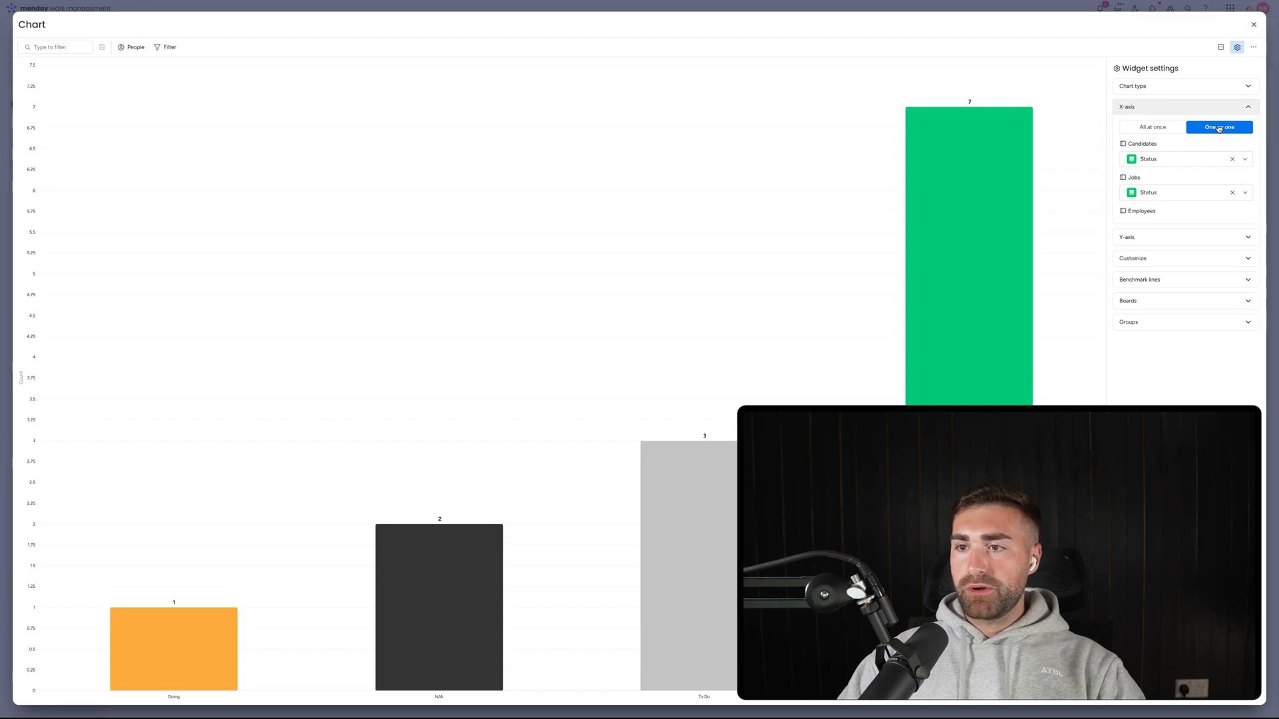
left_click(1159, 301)
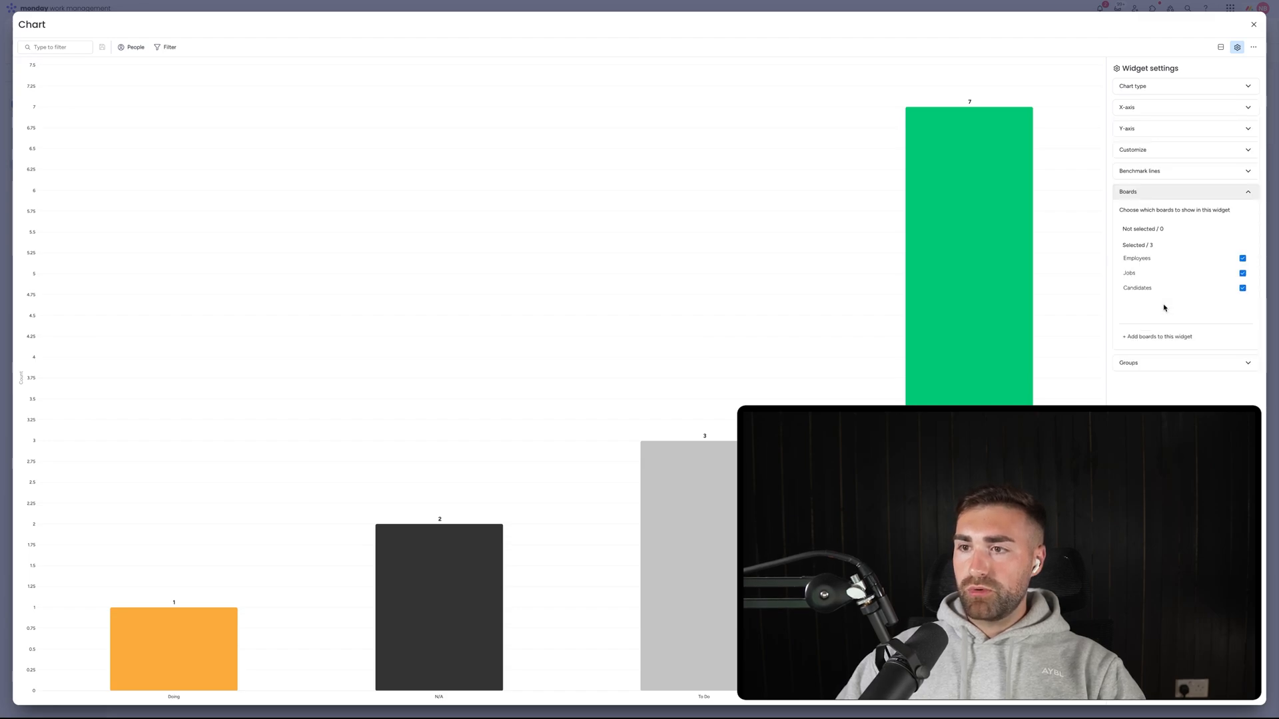
left_click(1156, 267)
left_click(1157, 271)
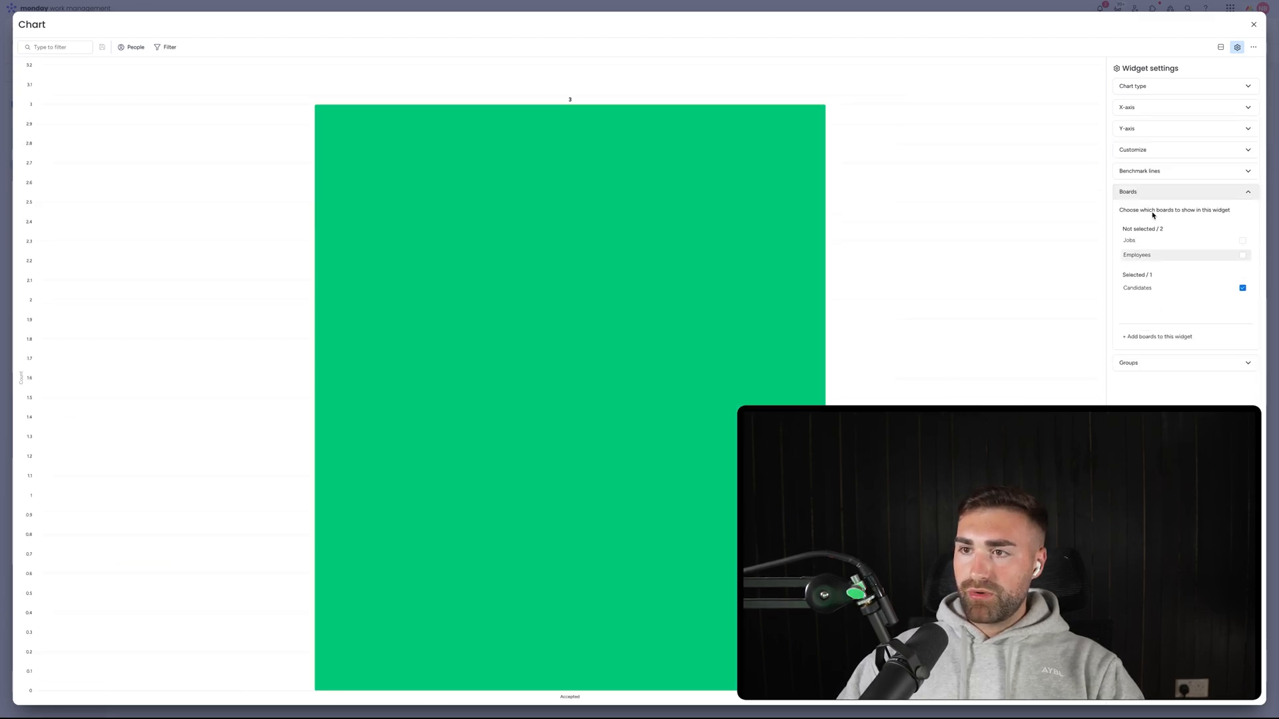
left_click(1142, 107)
left_click(1186, 158)
type("da")
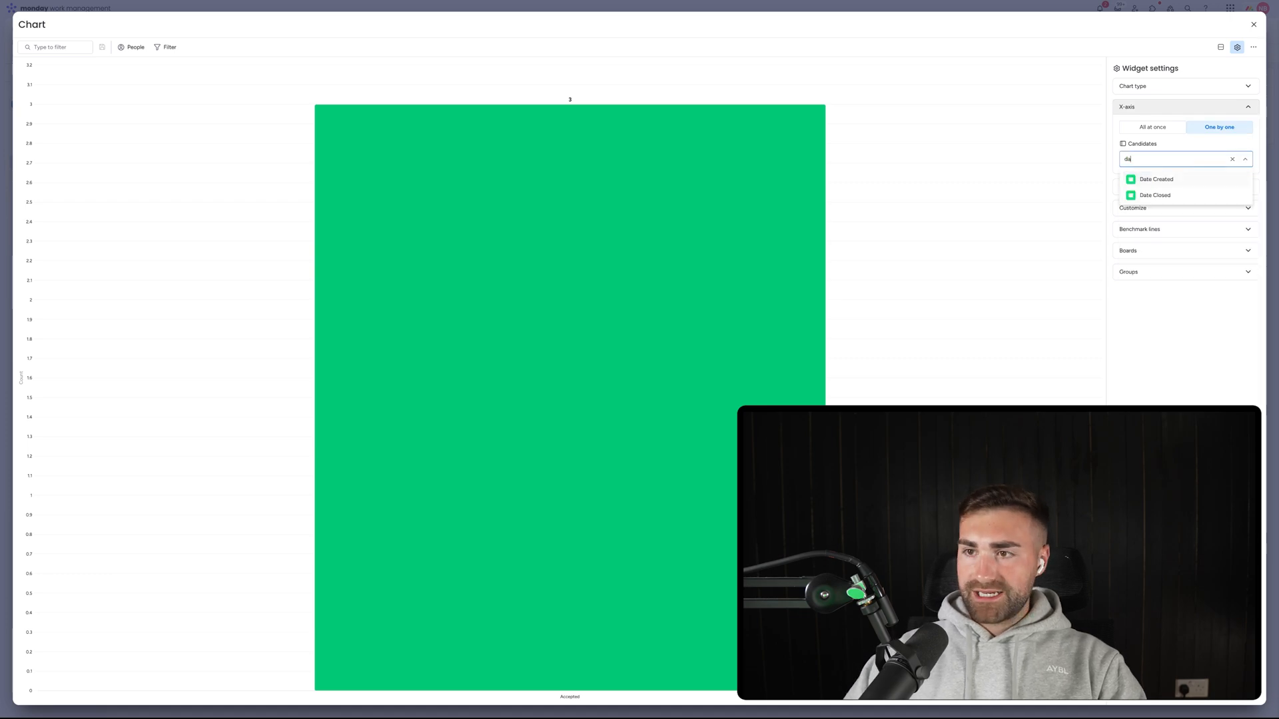
type("te")
left_click(1185, 186)
Keep the Y-axis counting items with all groups included, then close the settings.
left_click(1159, 266)
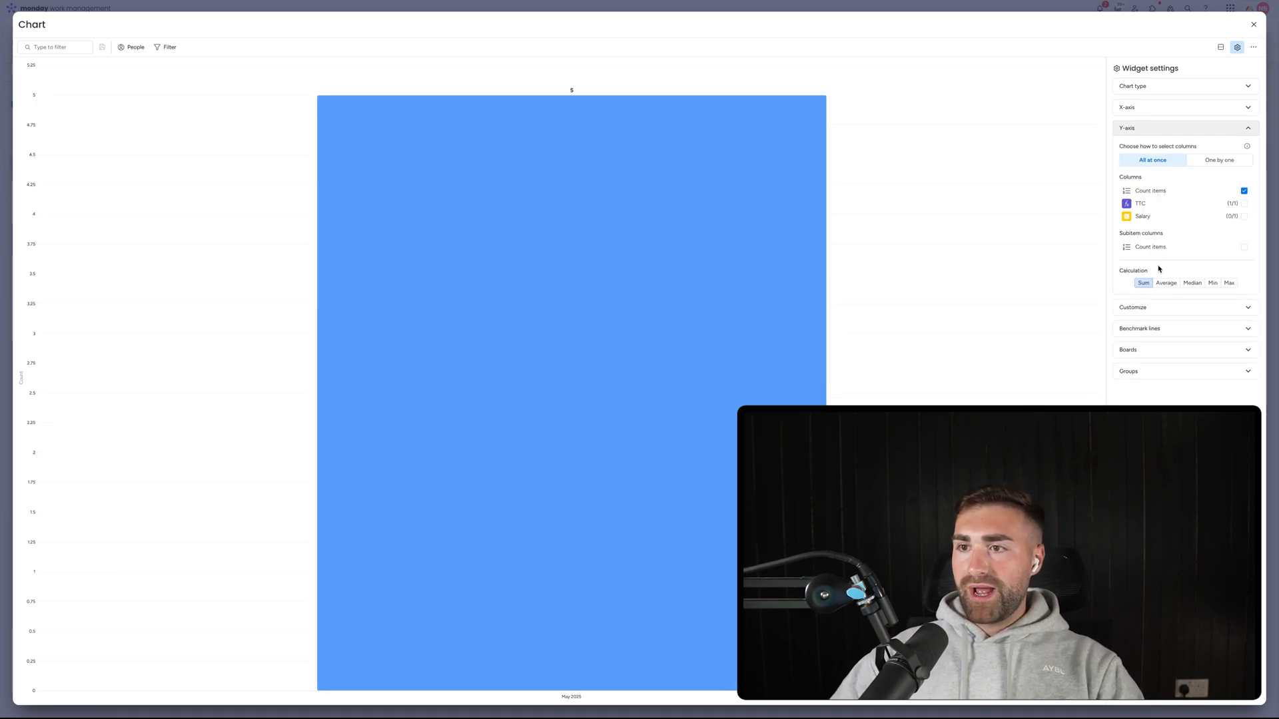
left_click(1153, 308)
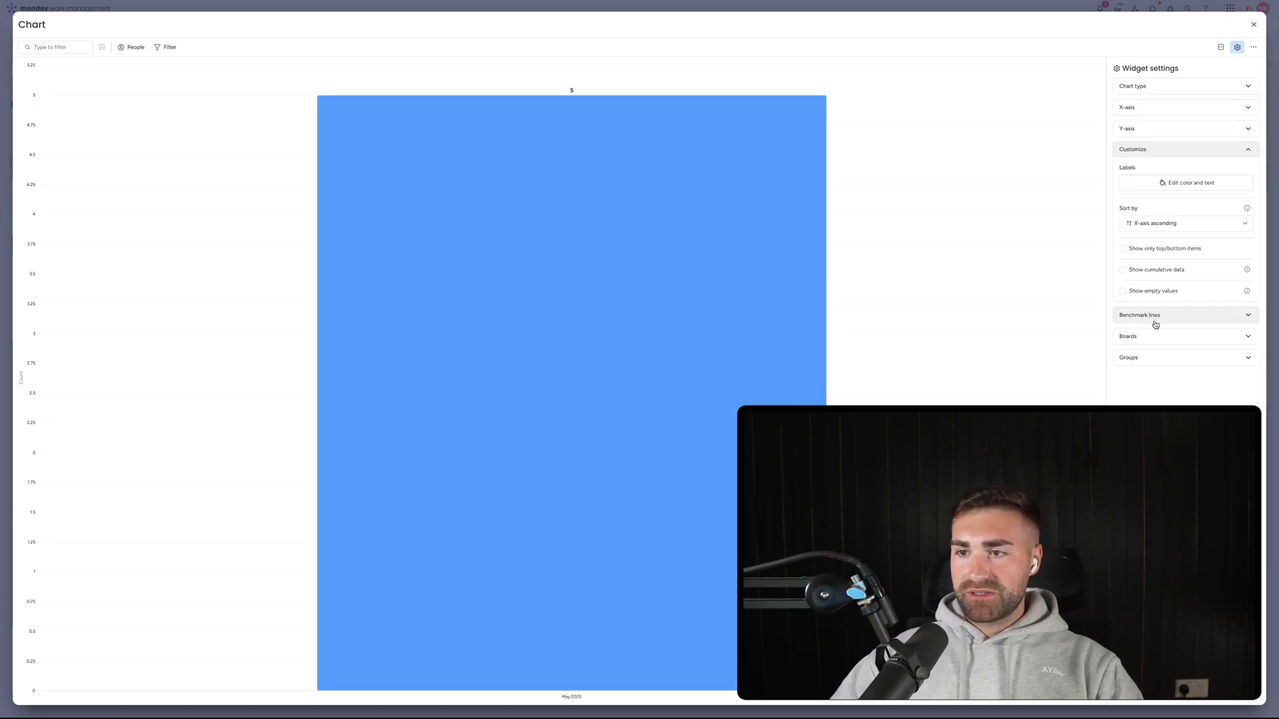
left_click(1155, 314)
left_click(1159, 298)
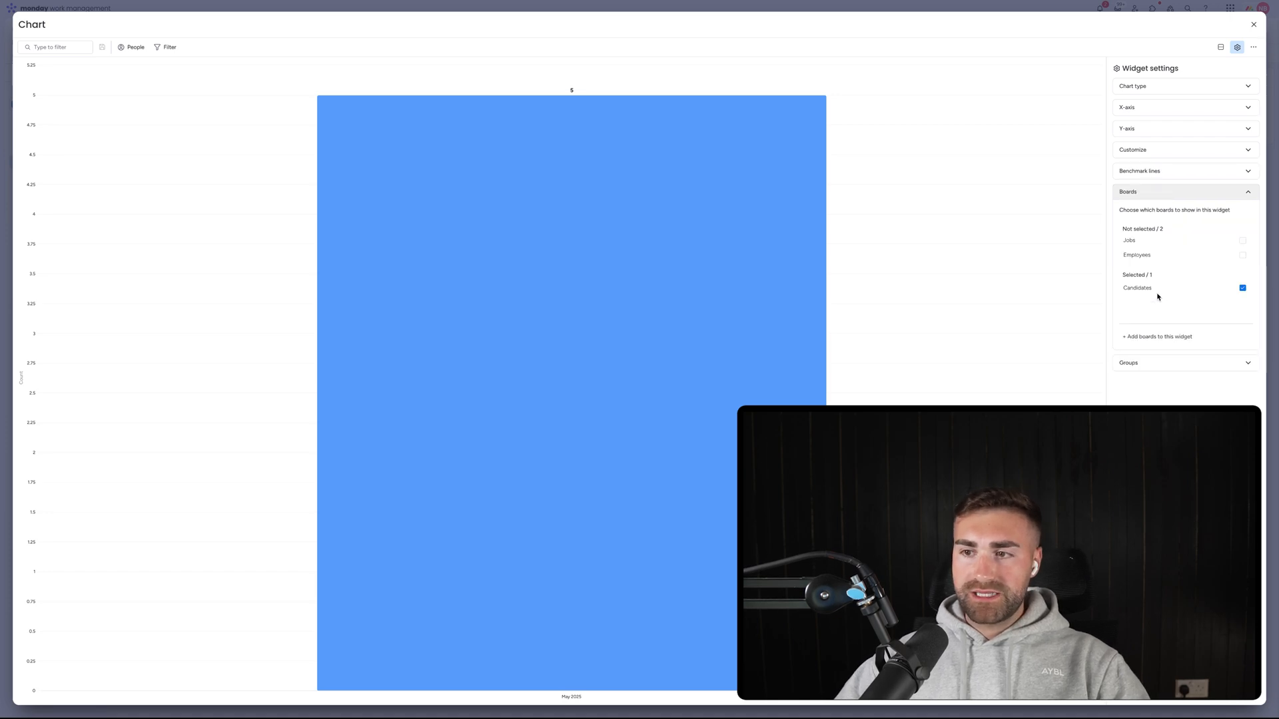
left_click(1145, 362)
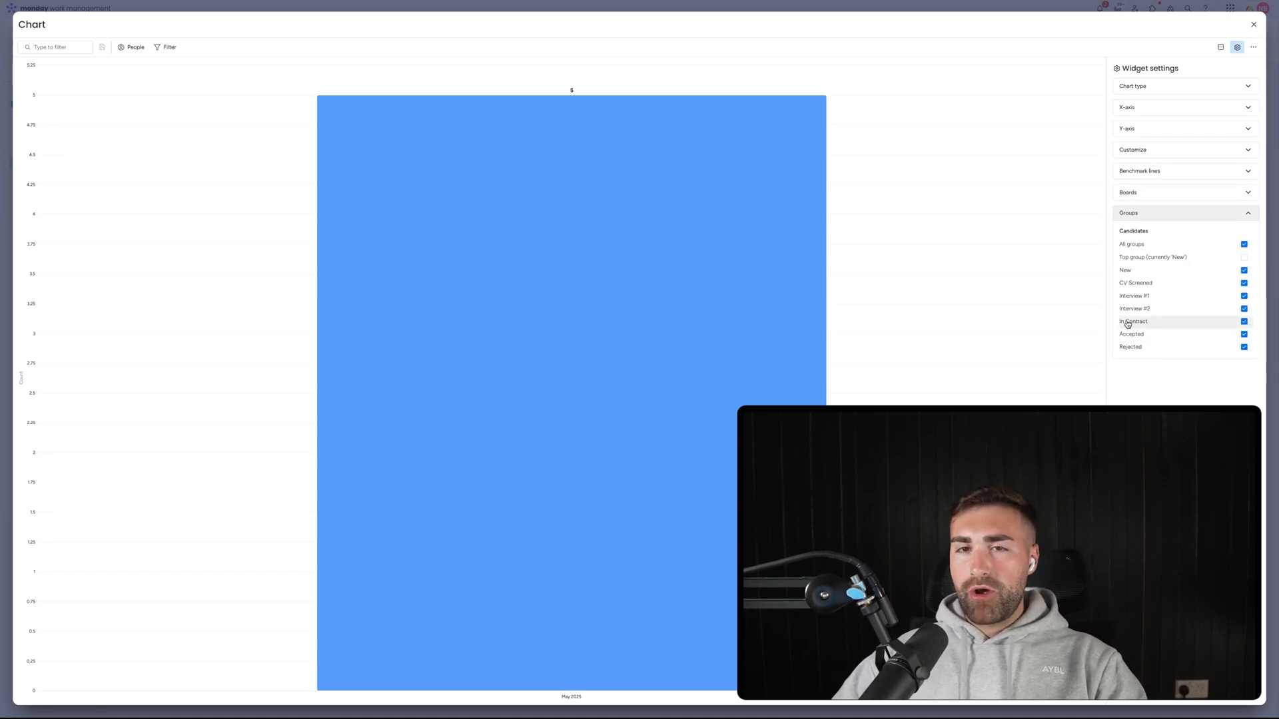
key("Escape")
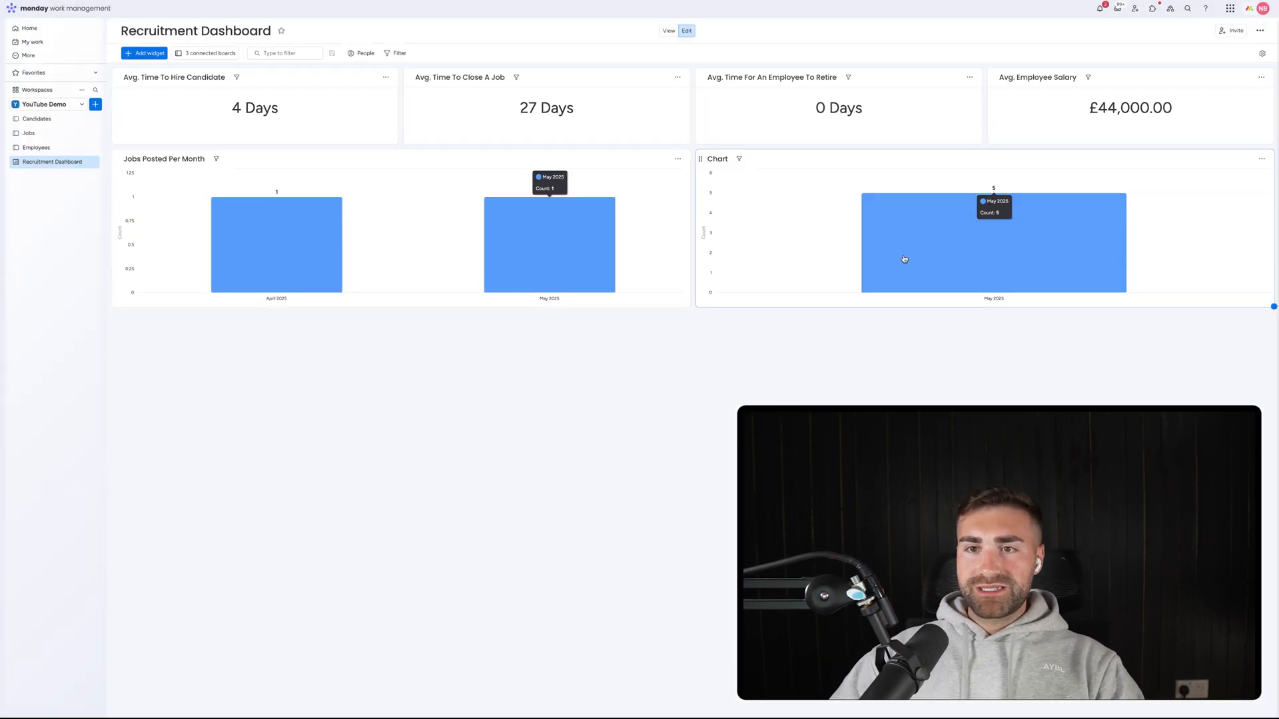
Replace the second chart's 'Chart' title with 'Candidates Created Per Month'.
left_click(718, 158)
double_click(718, 159)
type("Candi")
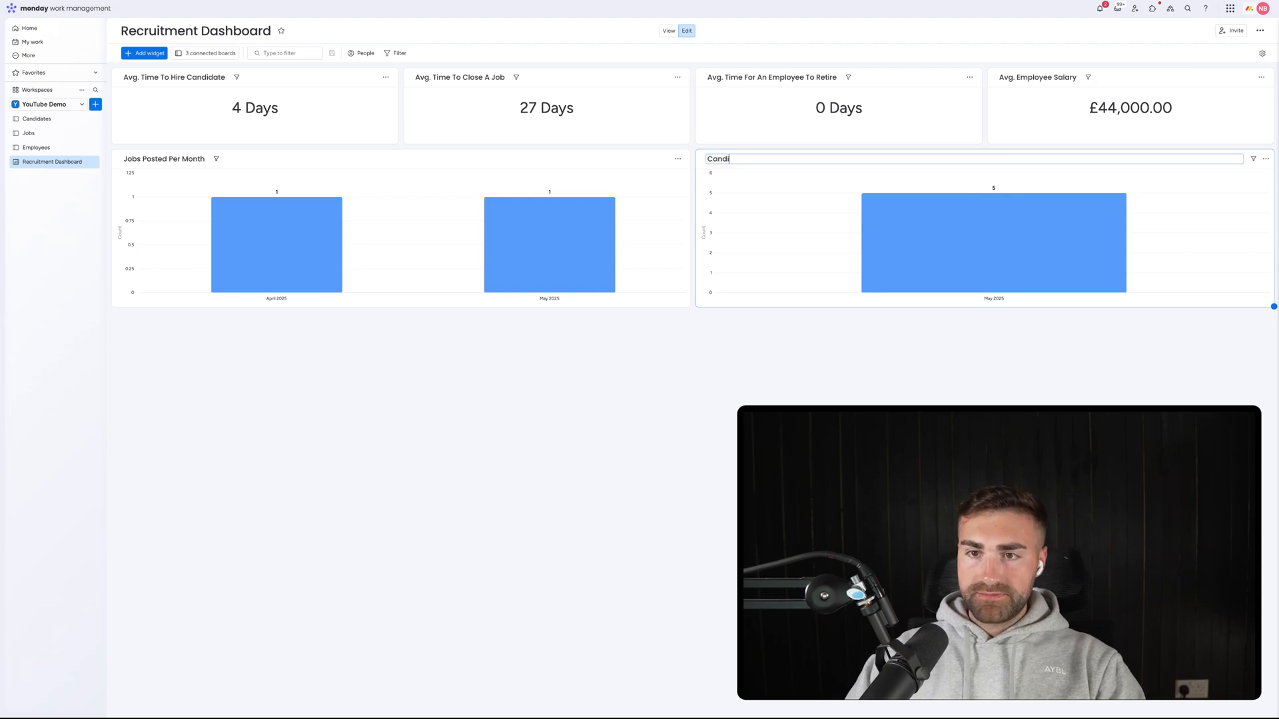
key("ctrl+a")
key("BackSpace")
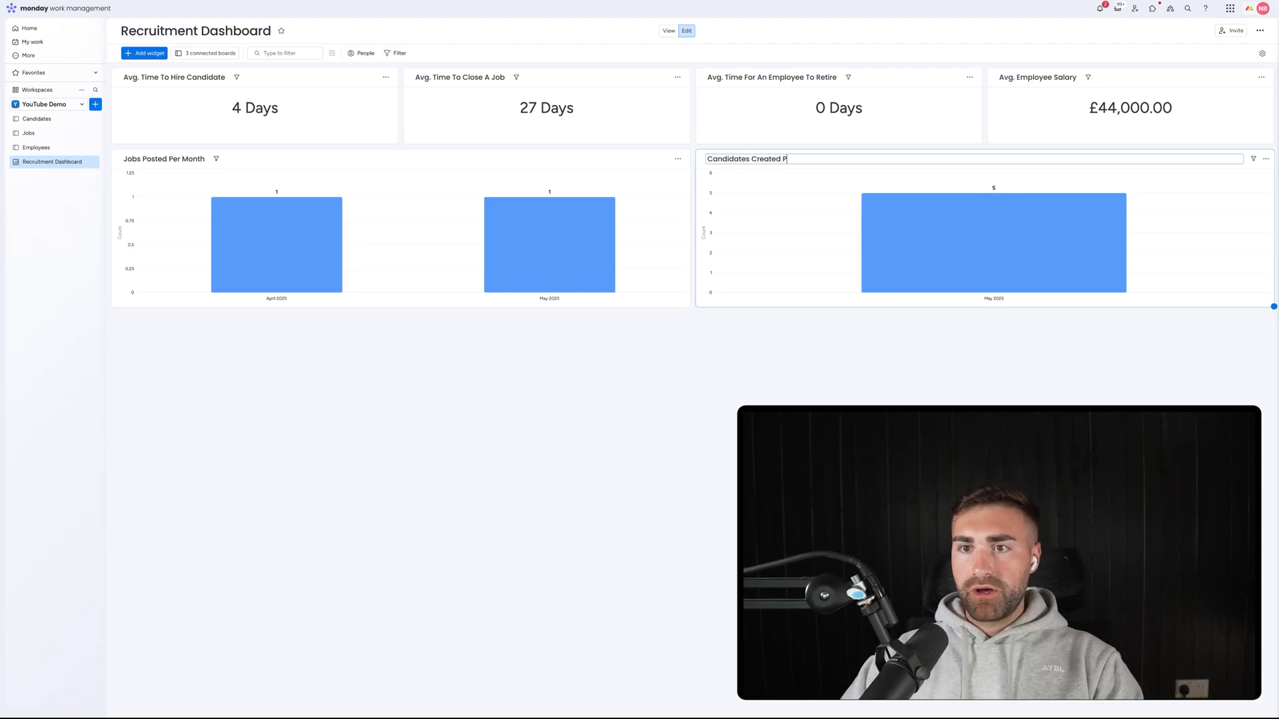
type("Candidates Created Per Month")
key("Return")
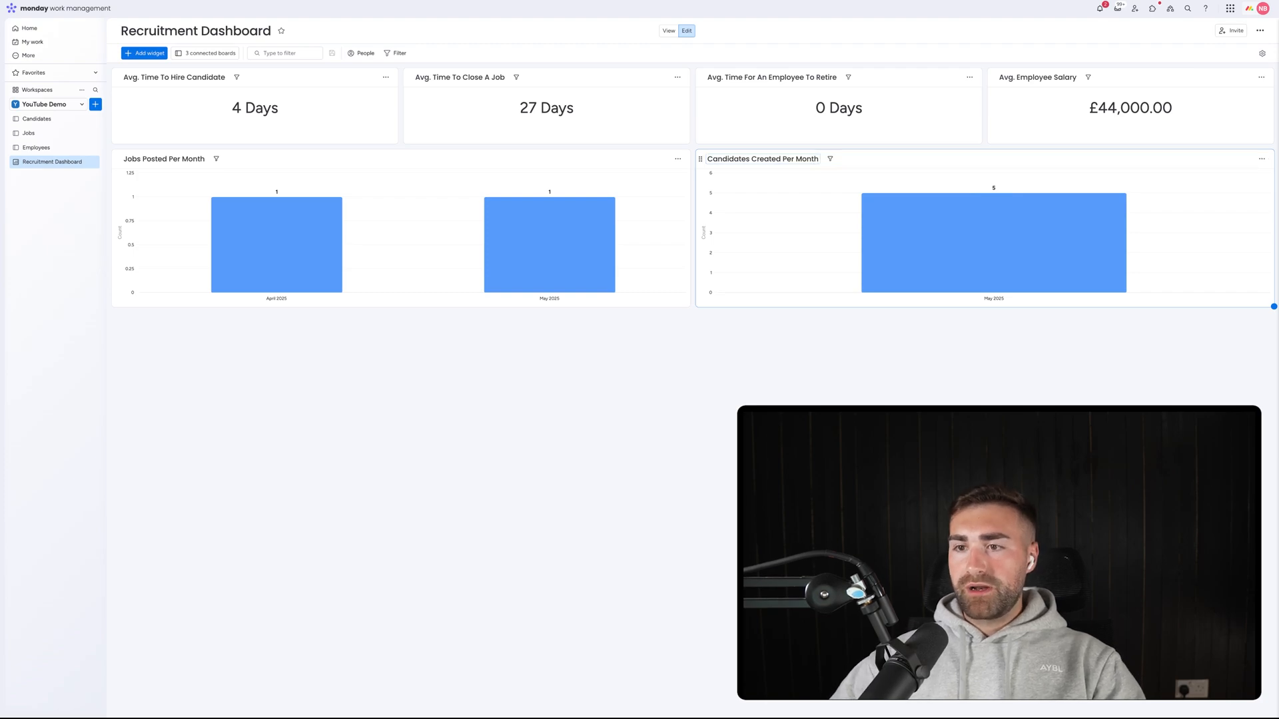
mouse_move(966, 236)
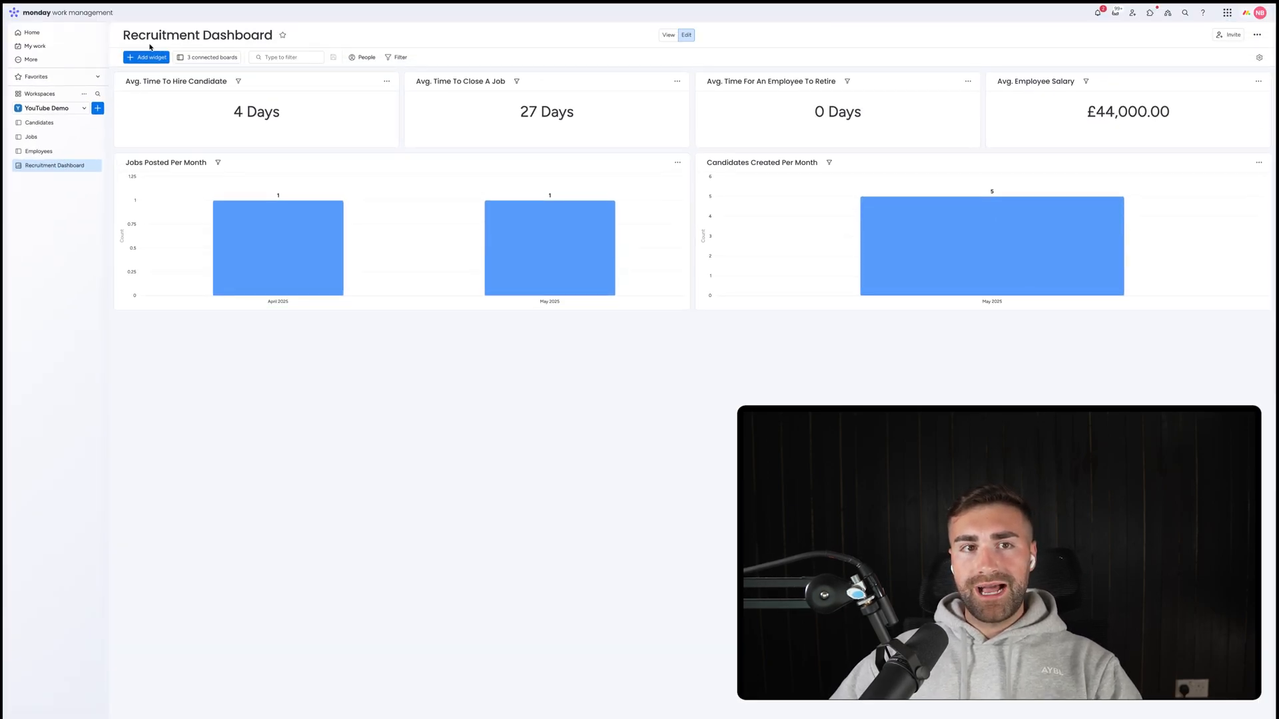
left_click(145, 55)
Add another chart widget and switch it to Stacked Bar.
left_click(166, 83)
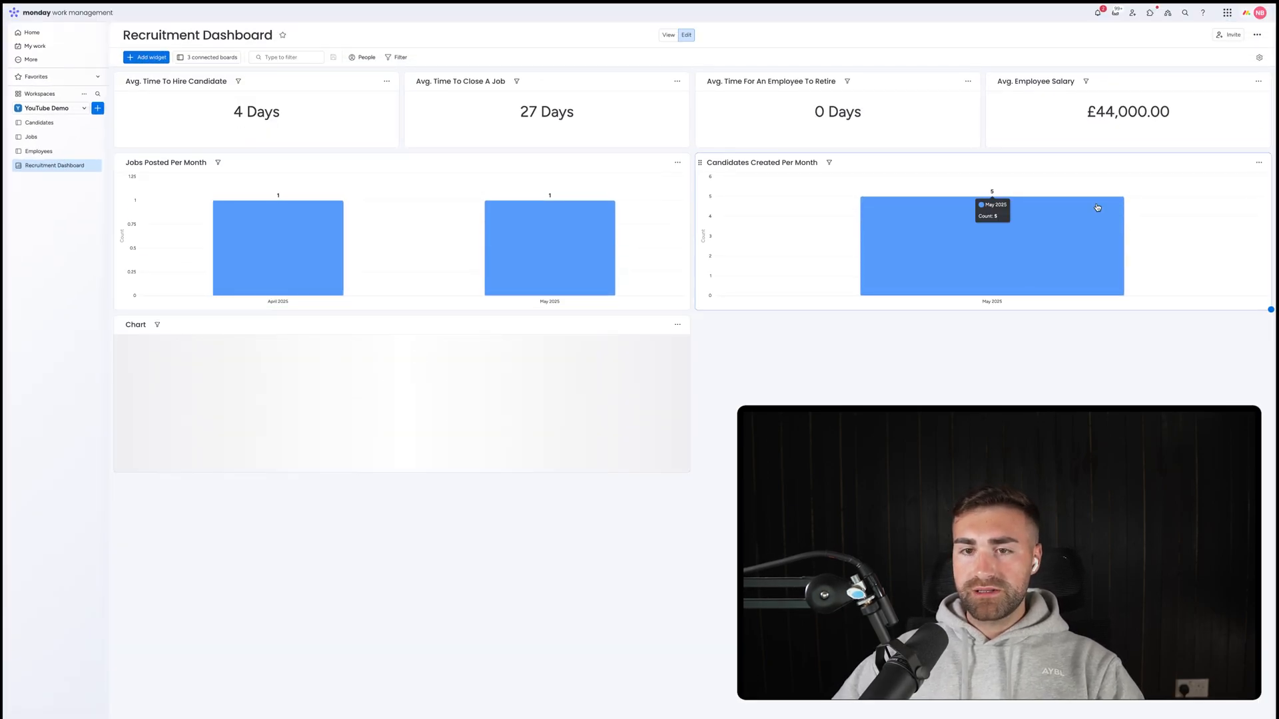
left_click(677, 325)
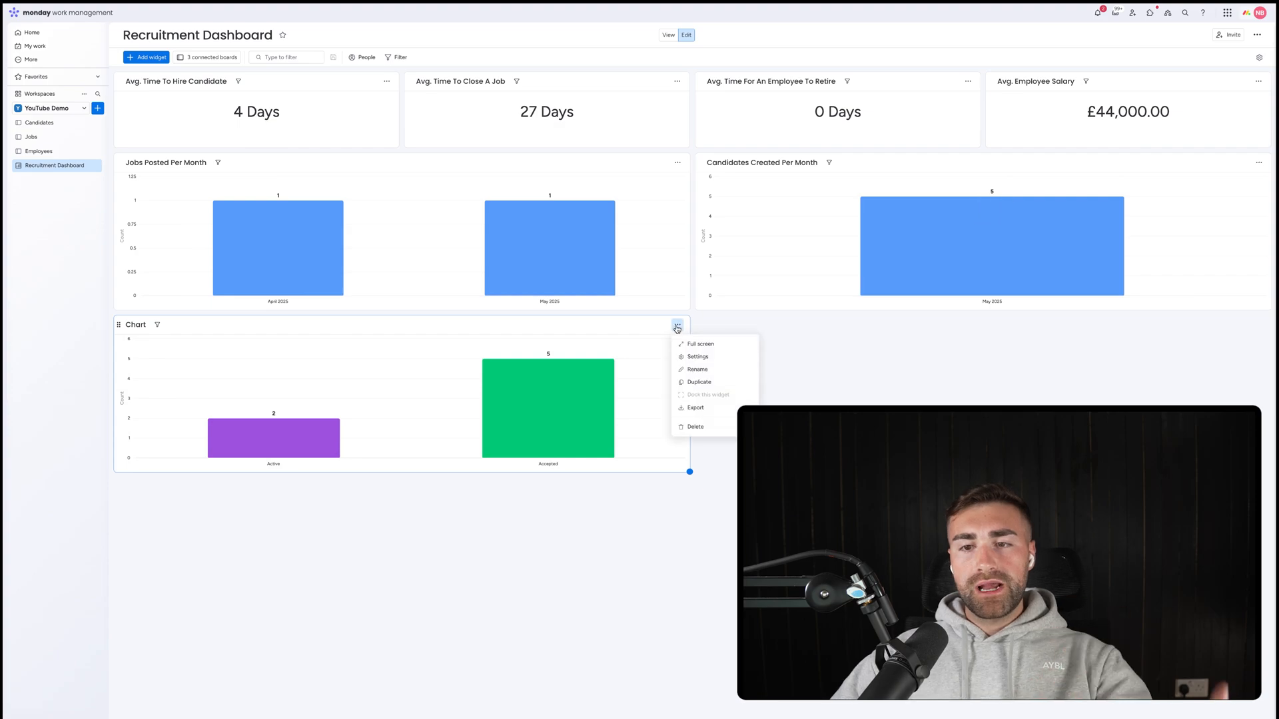
left_click(696, 357)
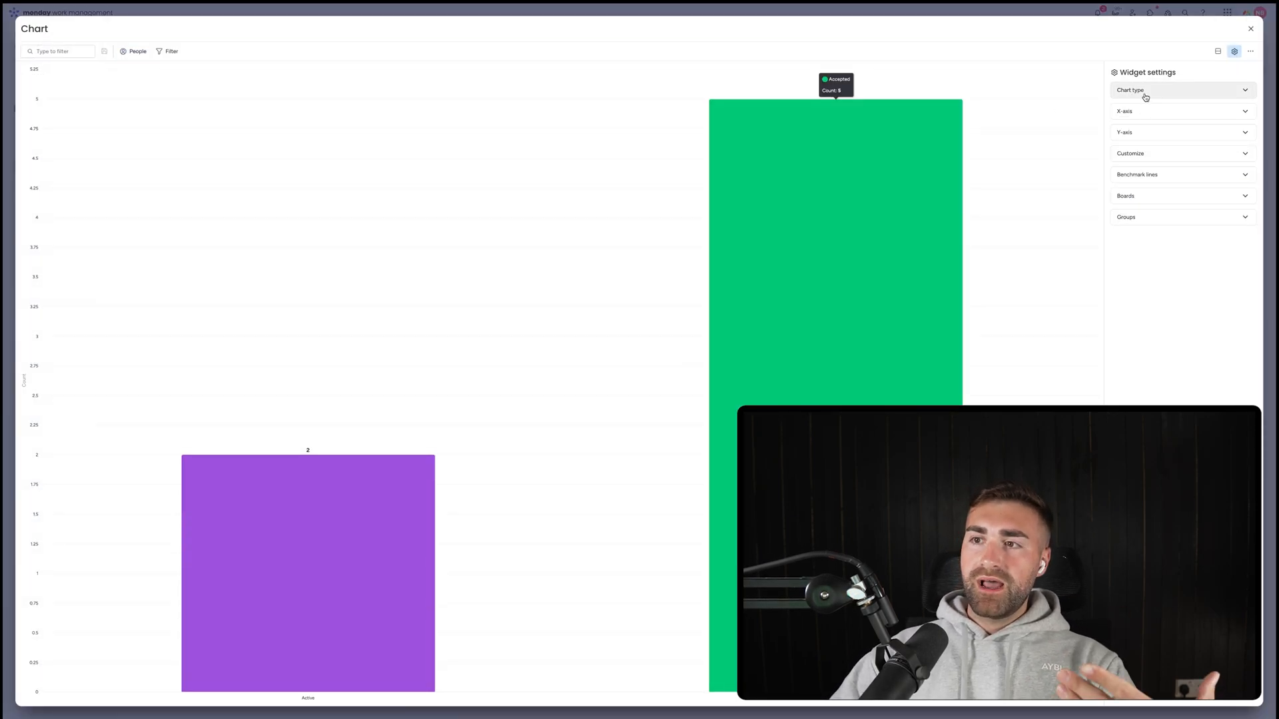
left_click(1140, 91)
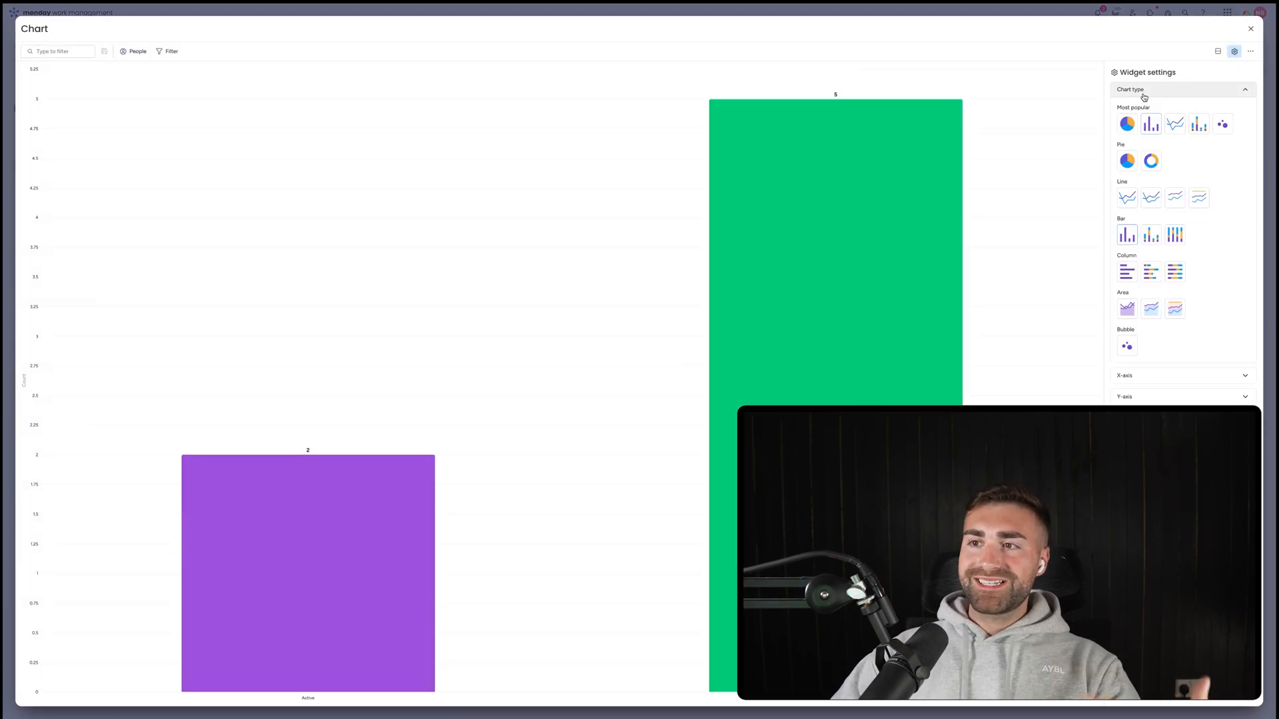
left_click(1199, 124)
left_click(1188, 90)
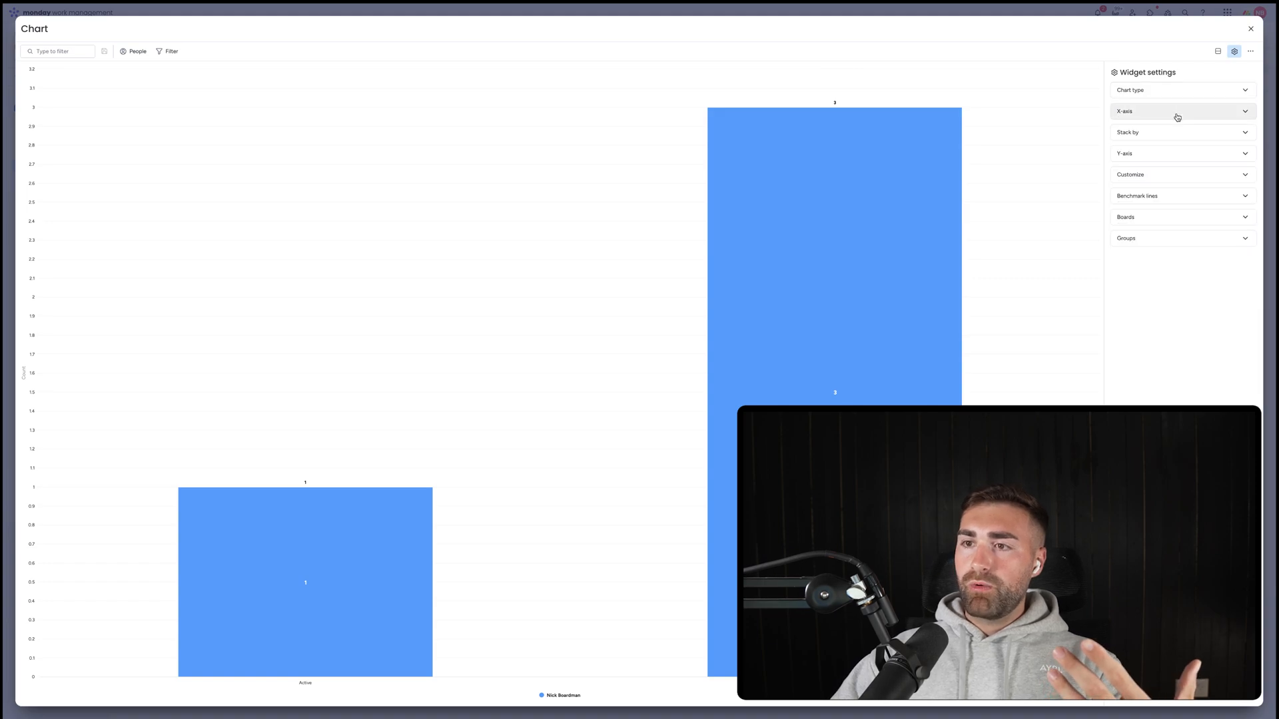
Exclude the Jobs and Employees boards and plot Candidates by Date Closed.
left_click(1163, 218)
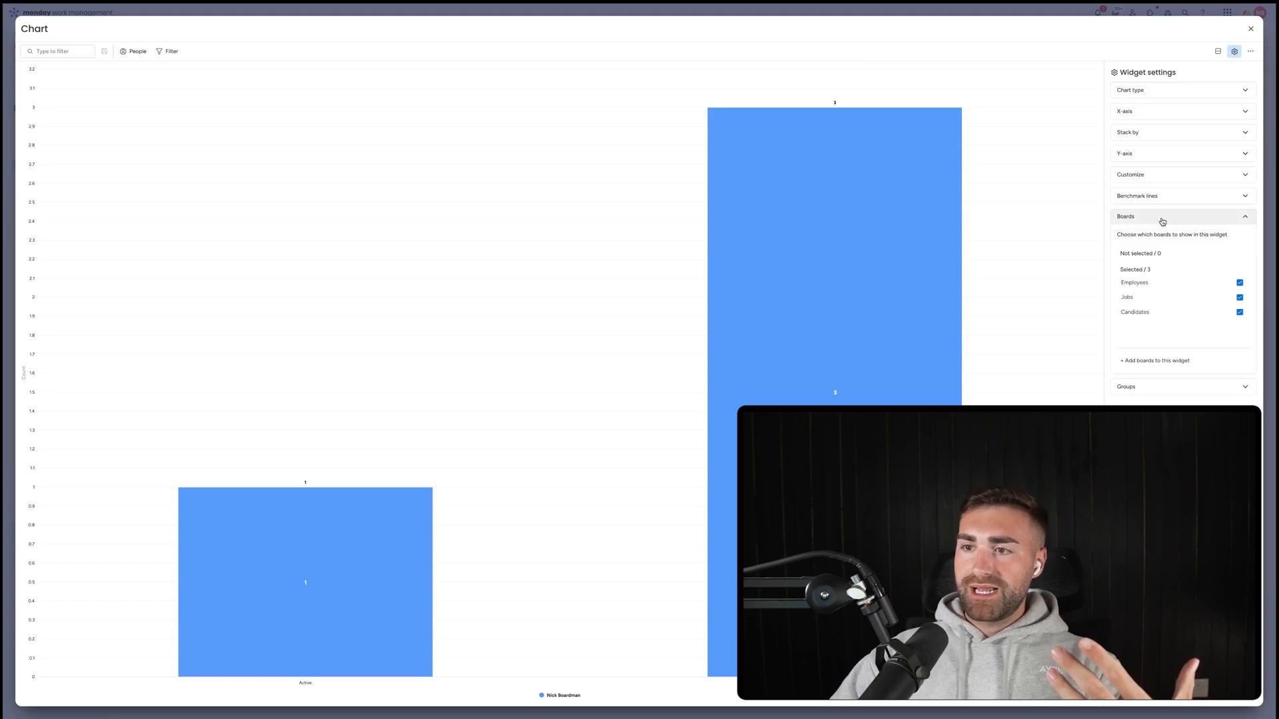
left_click(1140, 300)
left_click(1137, 297)
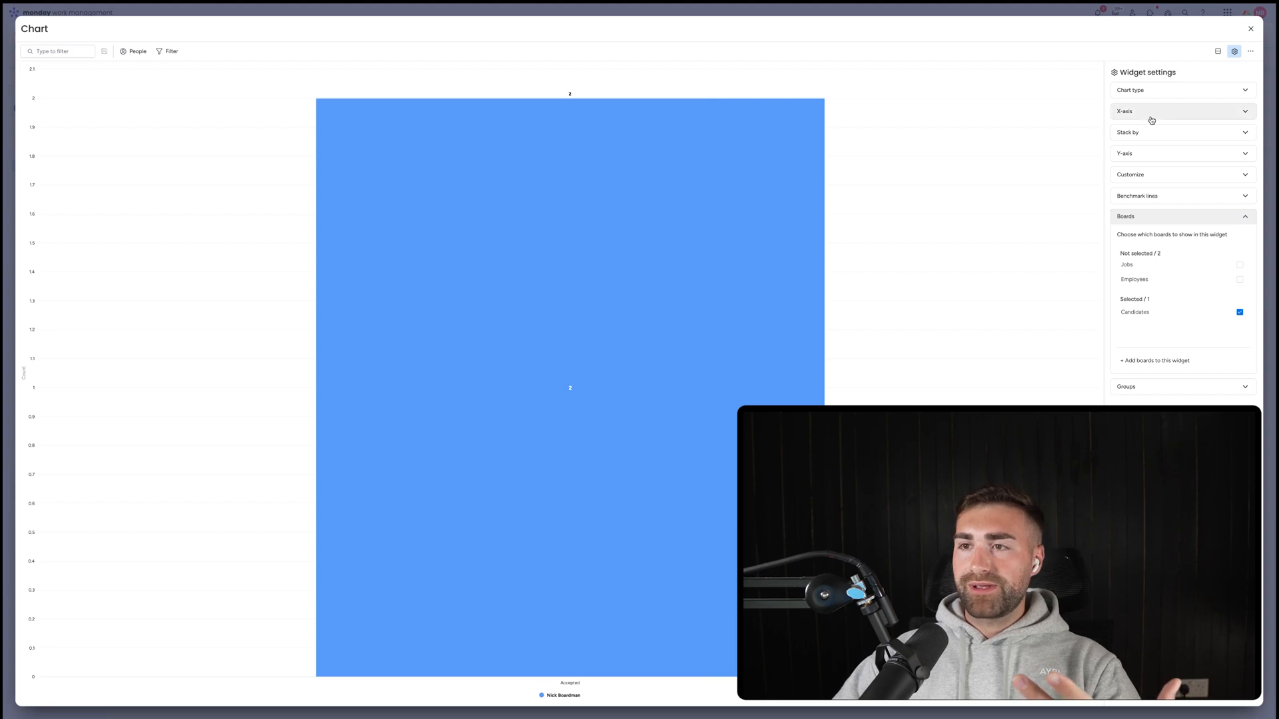
left_click(1152, 113)
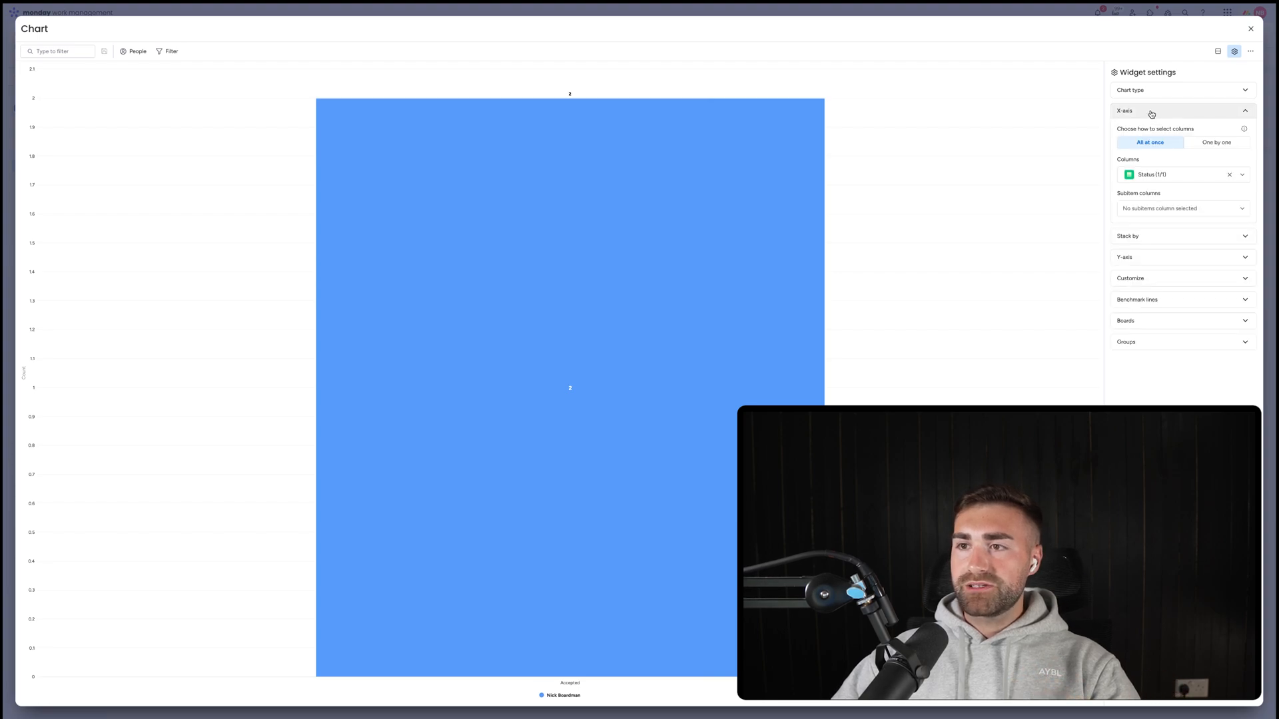
left_click(1228, 150)
left_click(1145, 163)
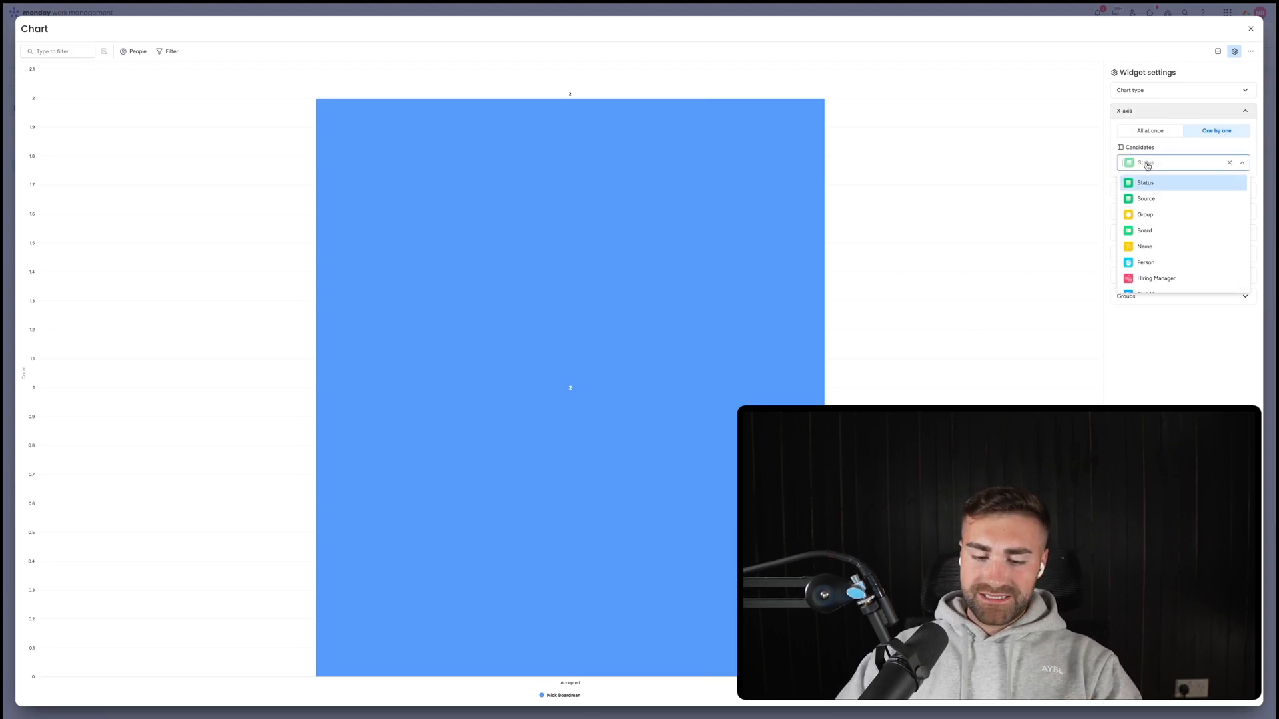
type("date")
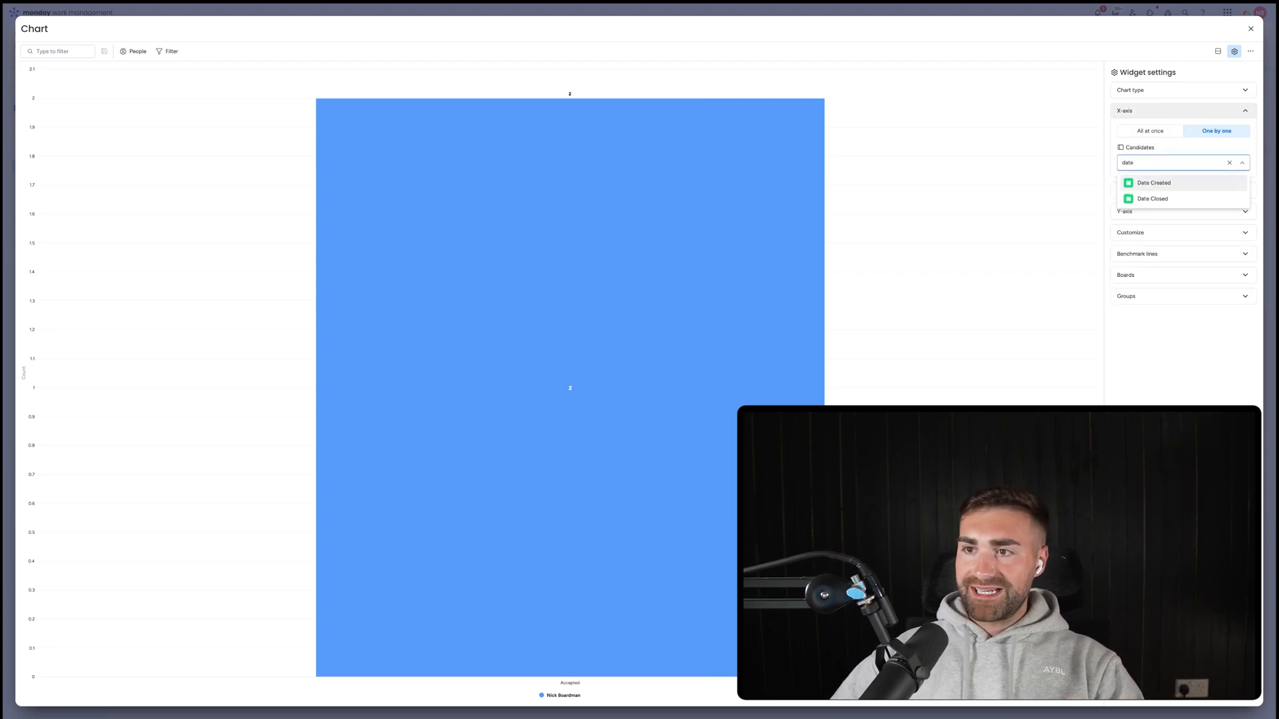
left_click(1153, 198)
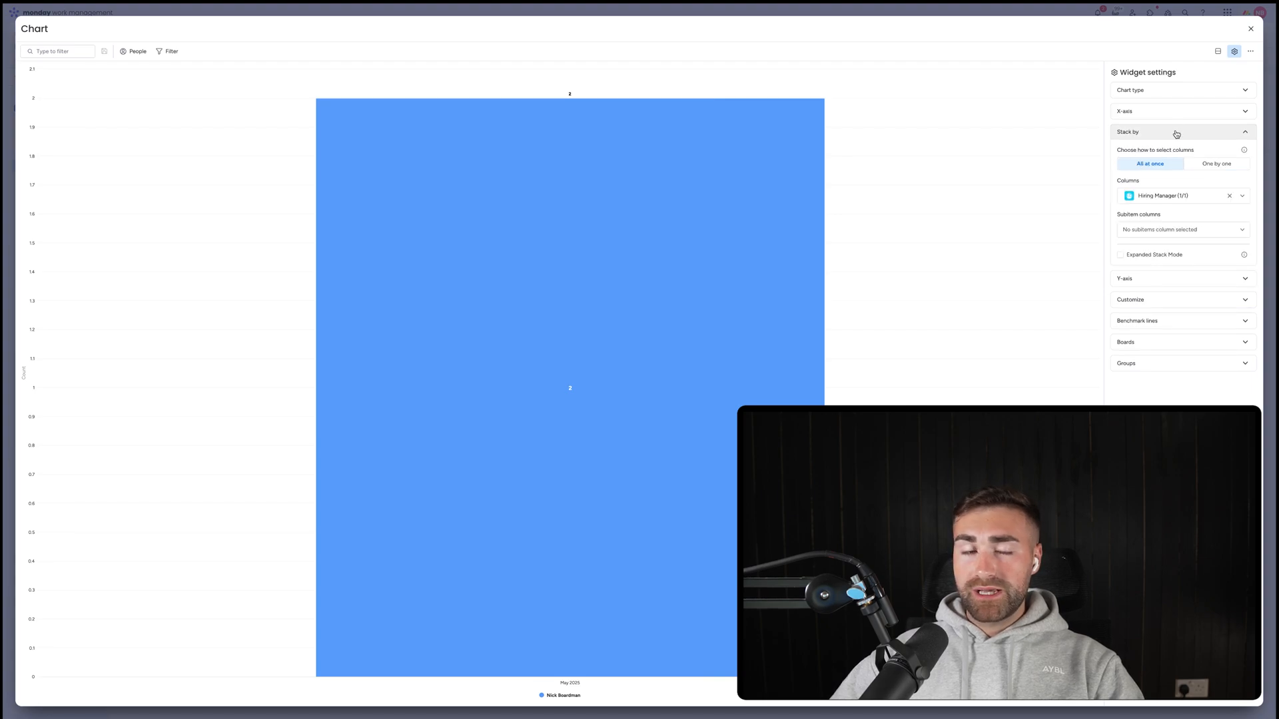
Stack the Candidates bars by Job, with expanded stack mode switched on.
left_click(1216, 163)
left_click(1176, 201)
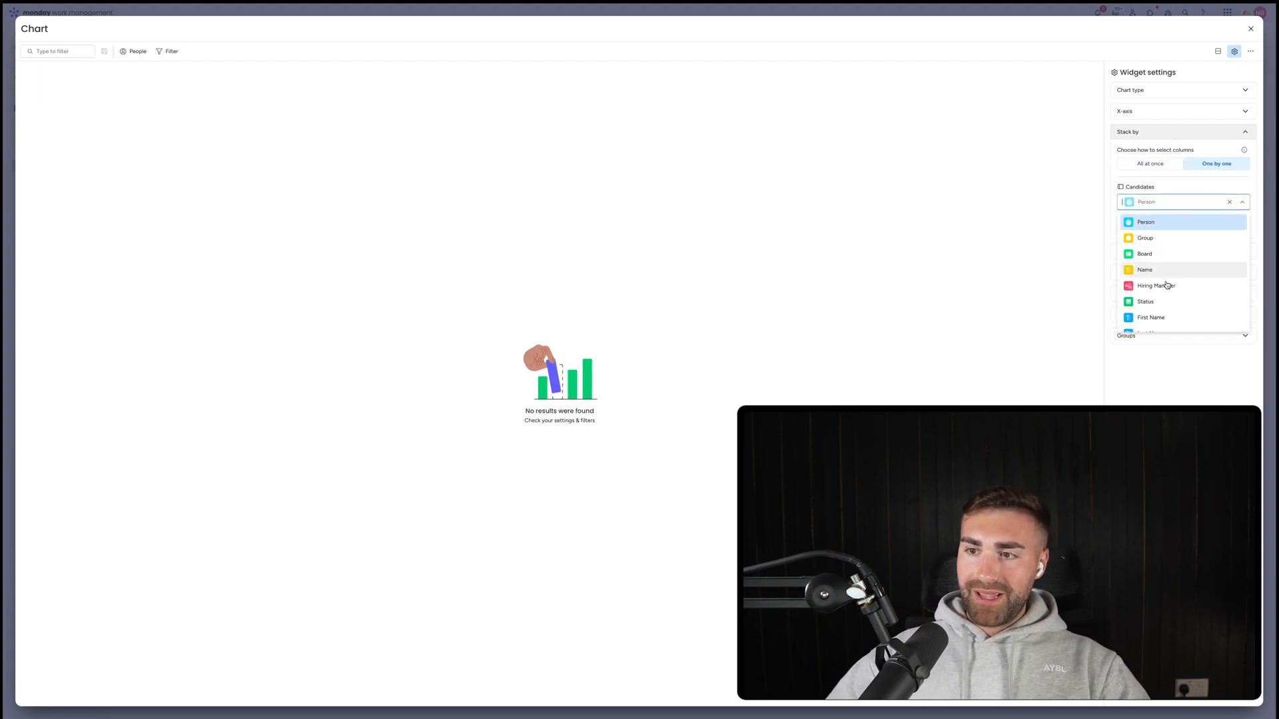
scroll(1163, 285, "down", 2)
left_click(1144, 311)
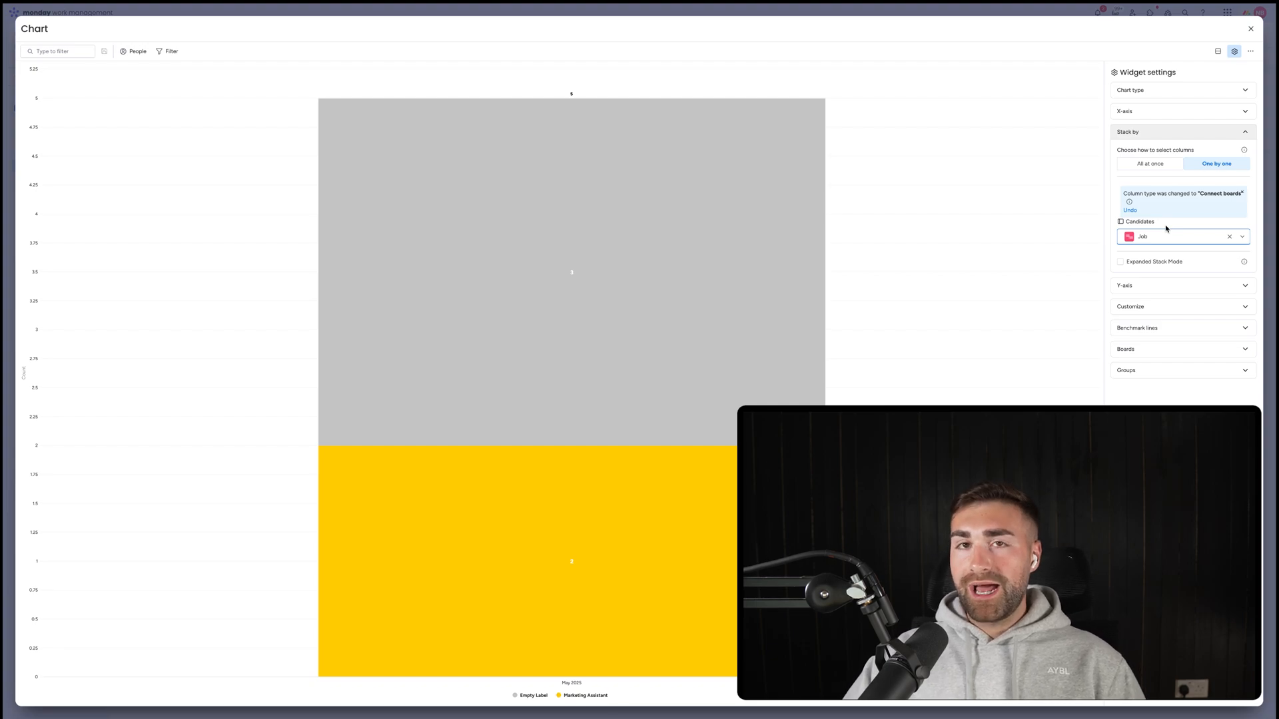
left_click(1137, 262)
mouse_move(656, 411)
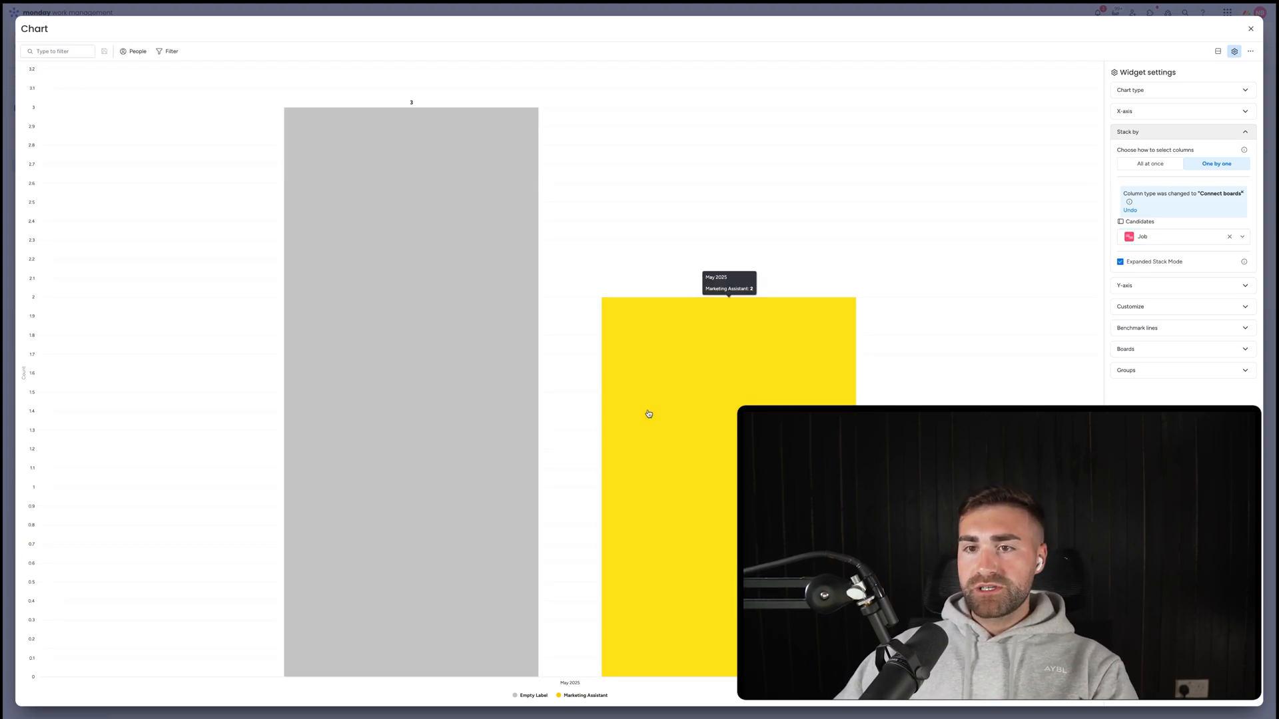
Set the Y-axis one board at a time, turn expanded stack mode off, and close settings.
left_click(1134, 285)
left_click(1216, 185)
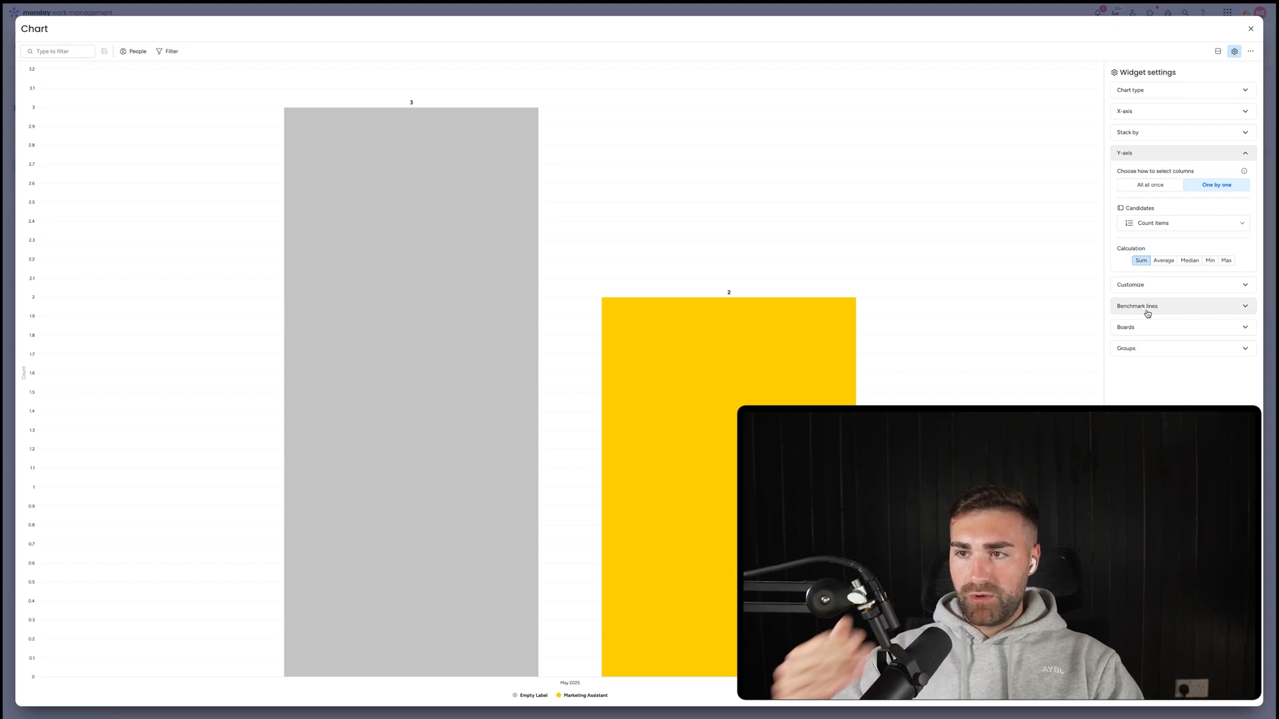
left_click(1174, 137)
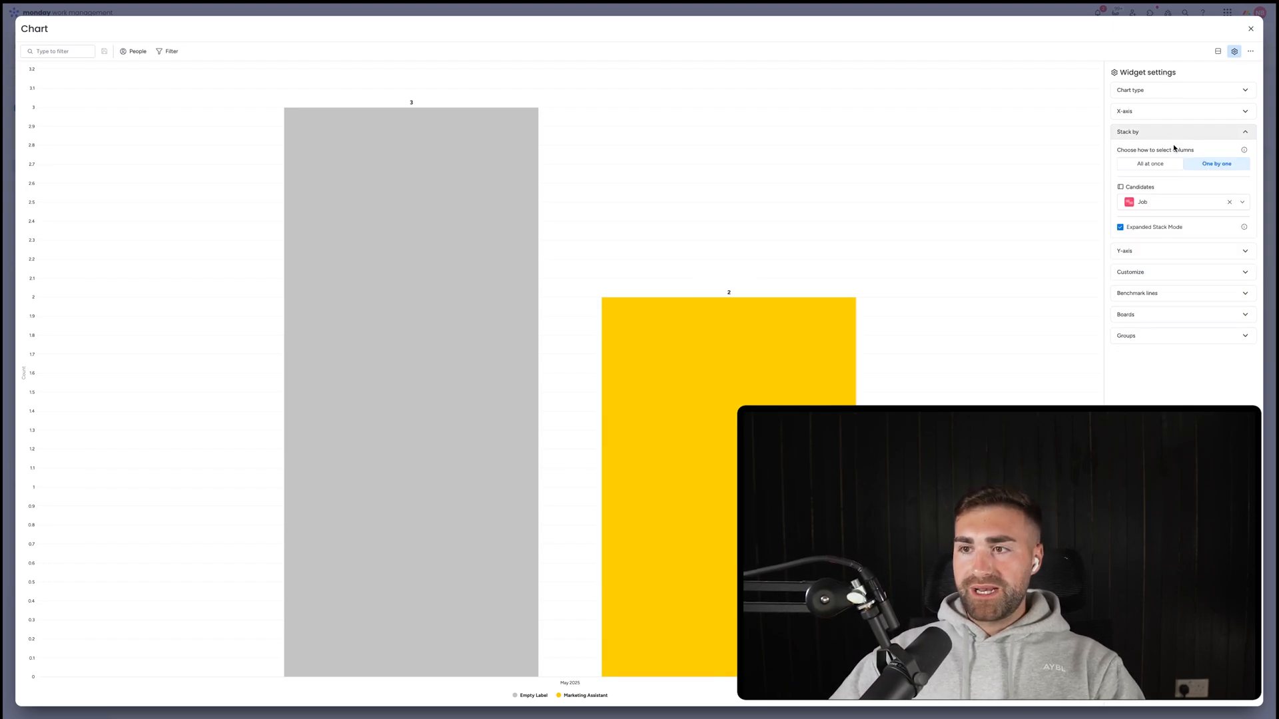
left_click(1142, 231)
left_click(1250, 28)
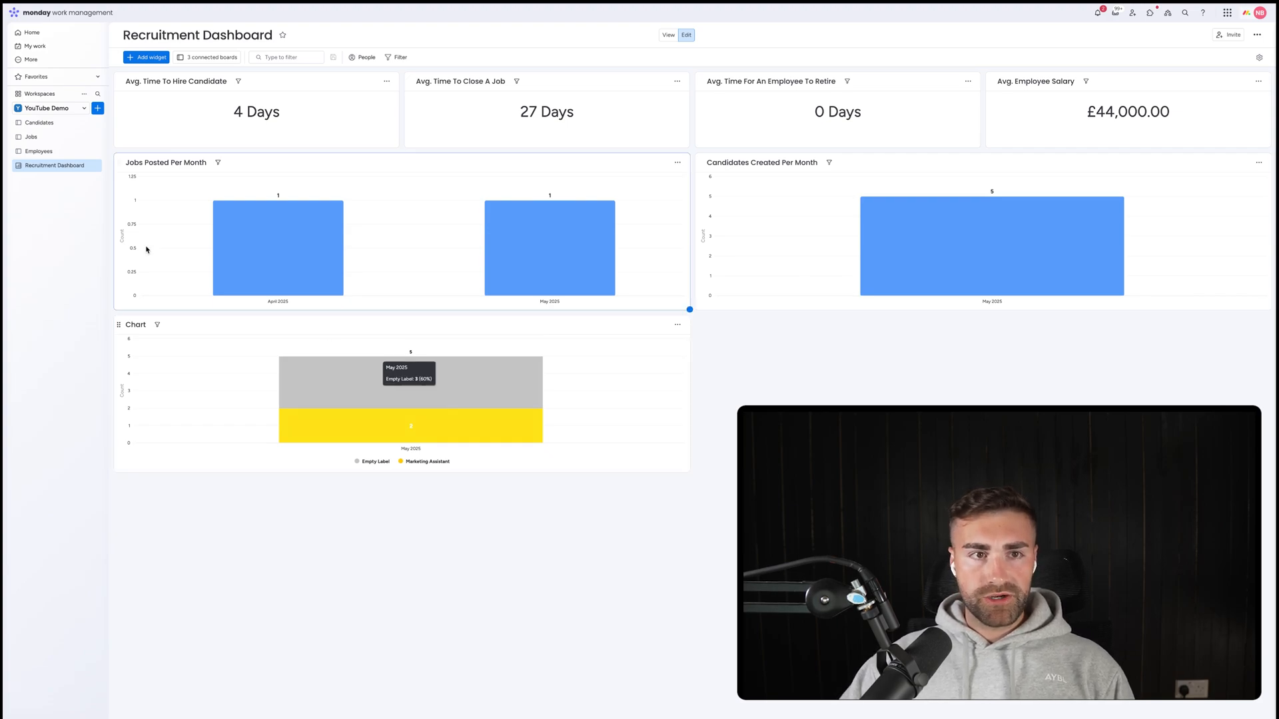
On the Candidates board, link Item 4 and Item 5 to the AA job.
left_click(48, 125)
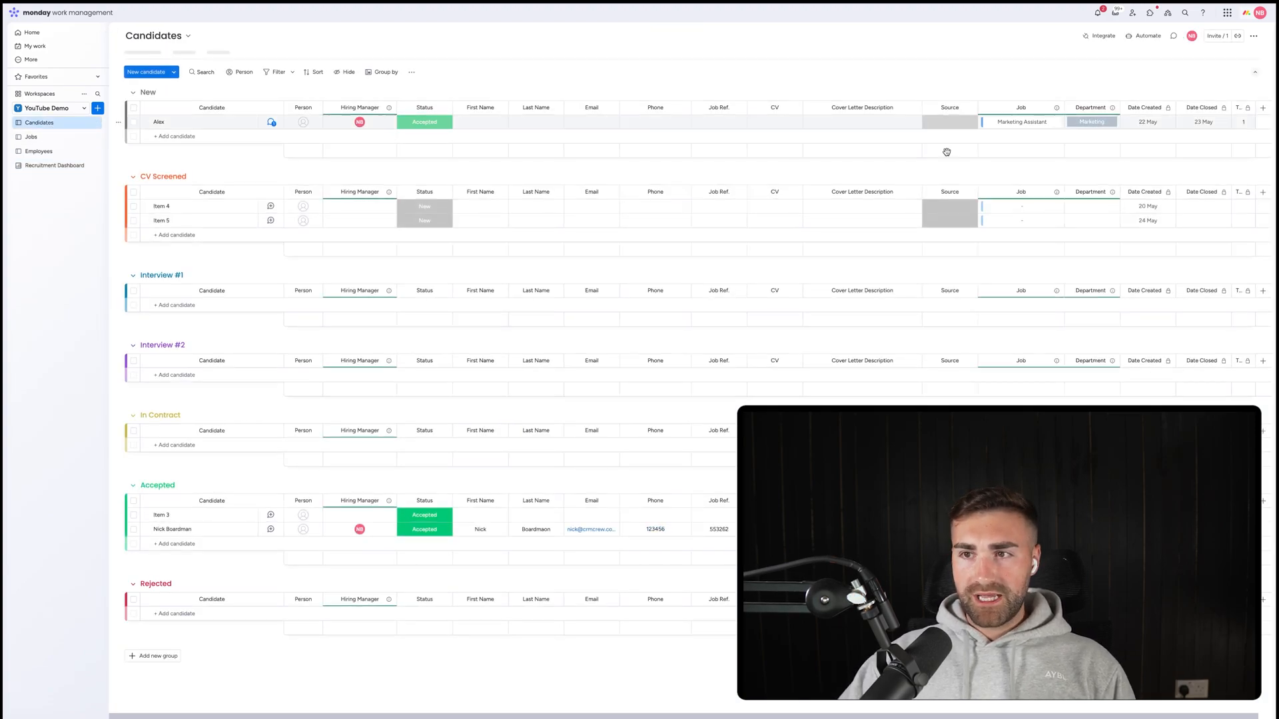
left_click(985, 208)
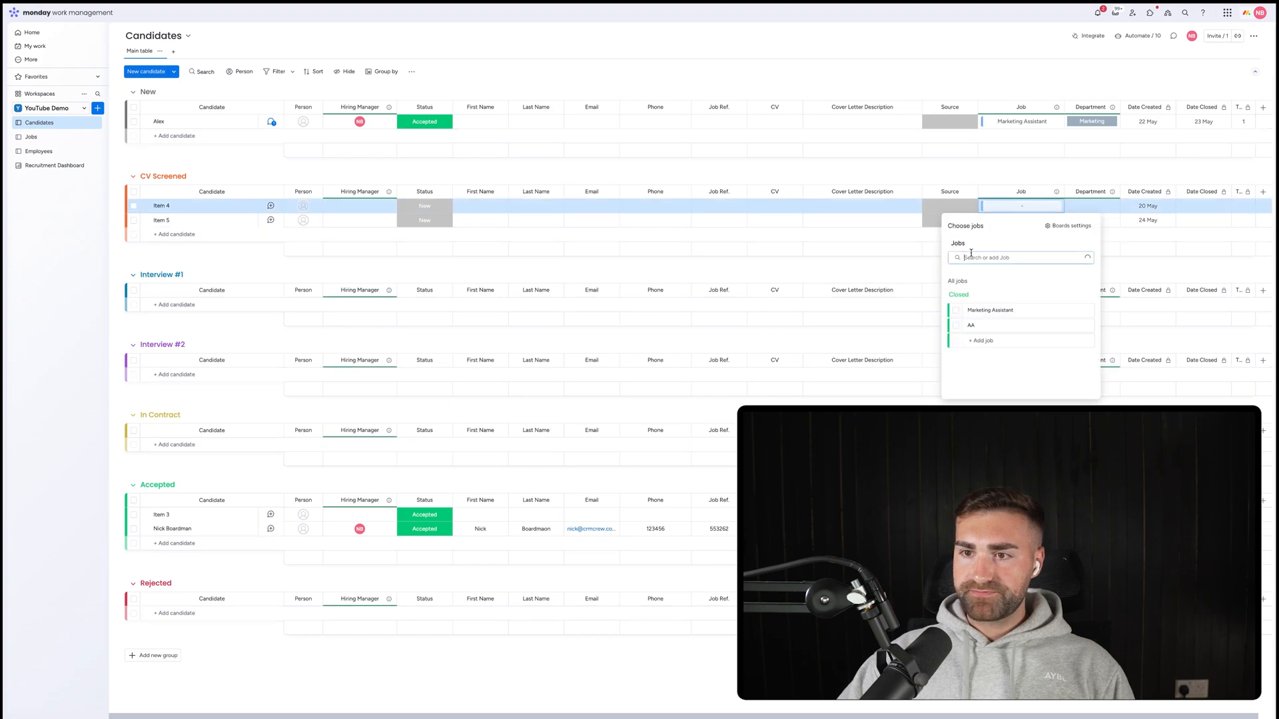
left_click(956, 326)
left_click(766, 273)
left_click(984, 222)
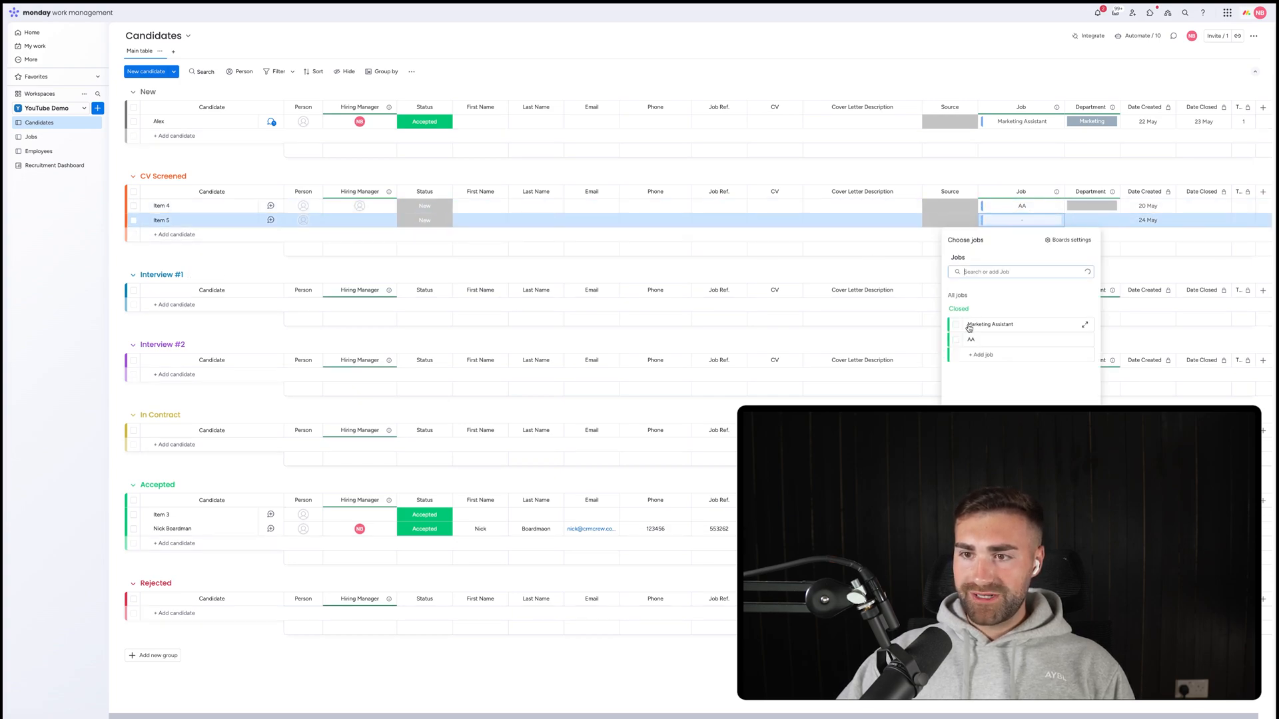
left_click(952, 341)
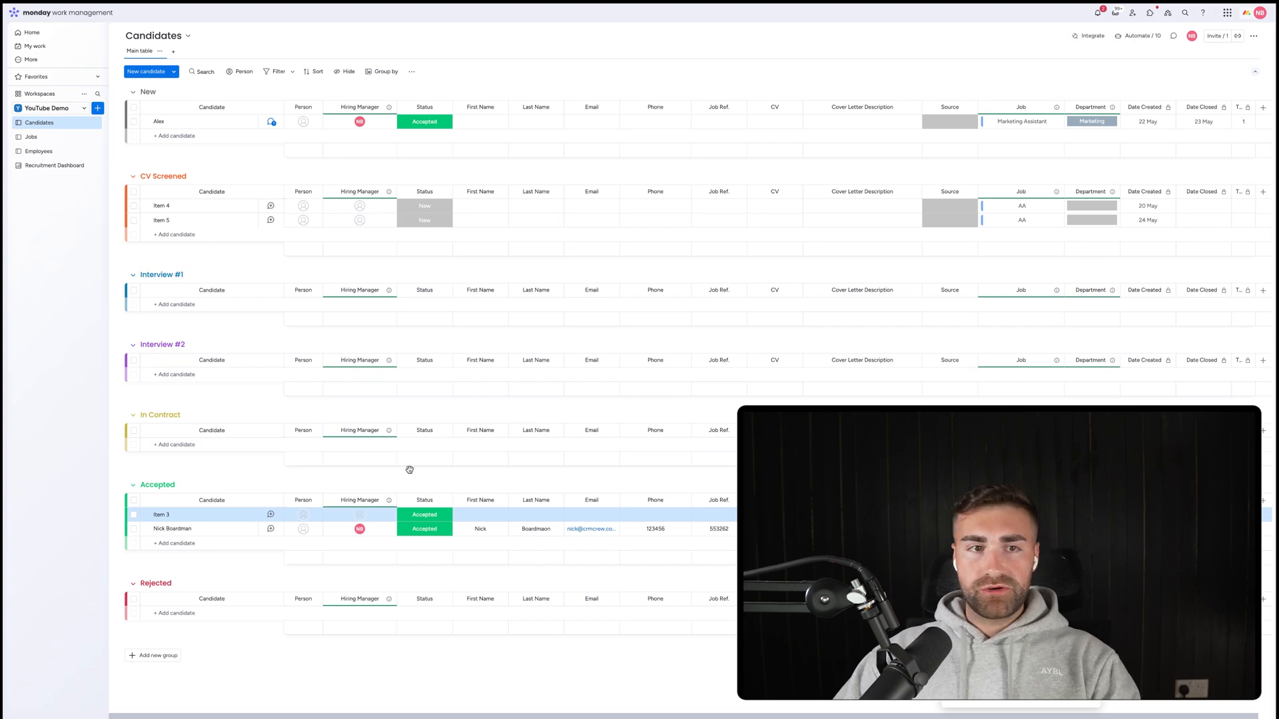
Rename the AA job to CEO on the Jobs board and return to the Recruitment Dashboard.
left_click(31, 137)
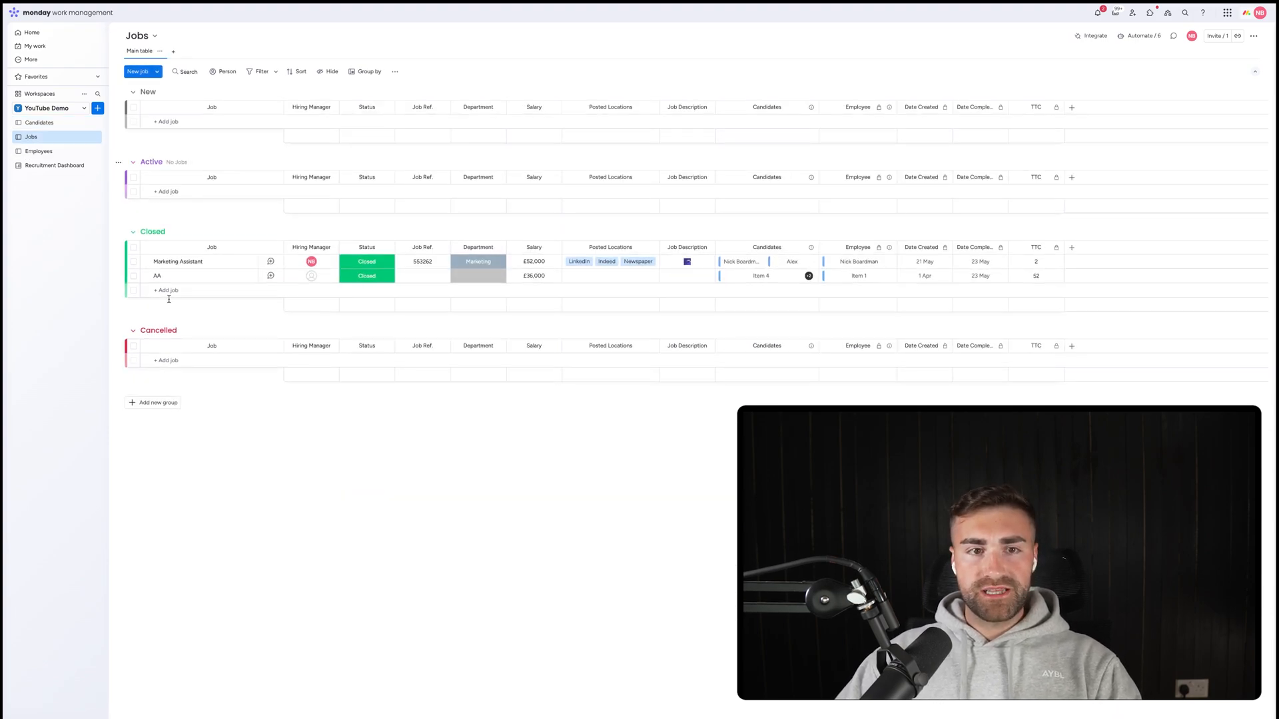
left_click(163, 275)
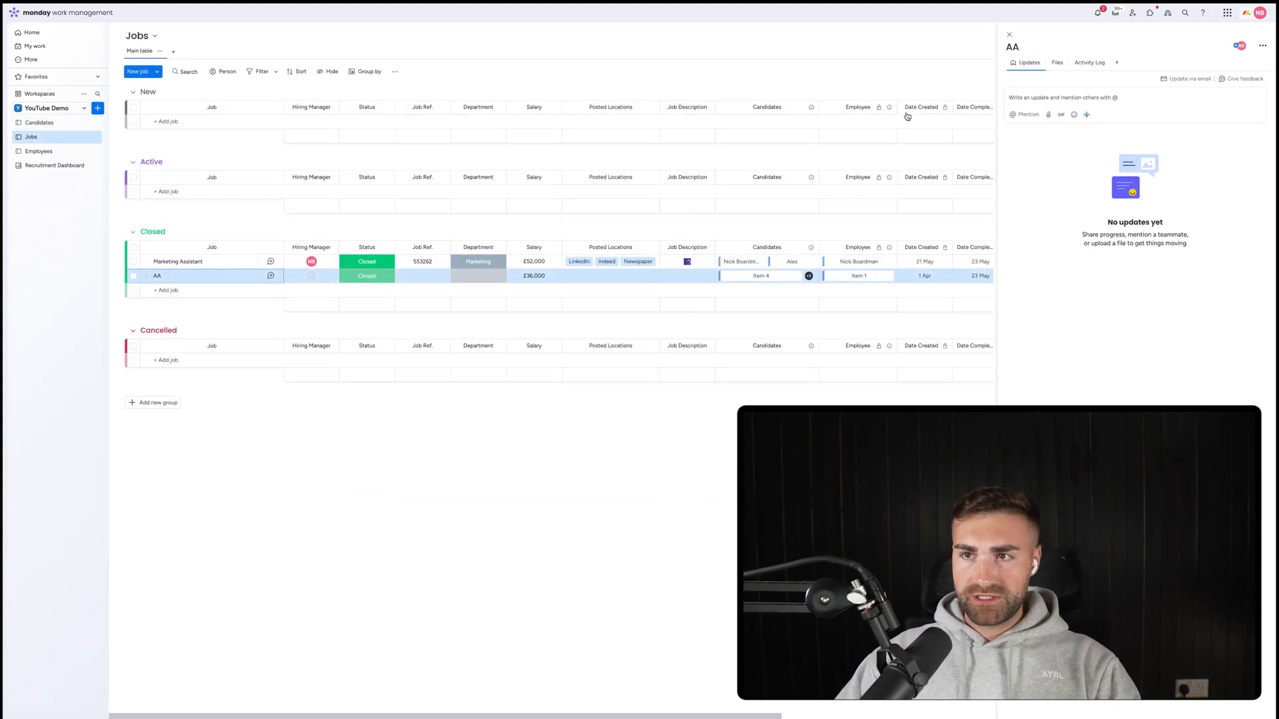
left_click(1010, 36)
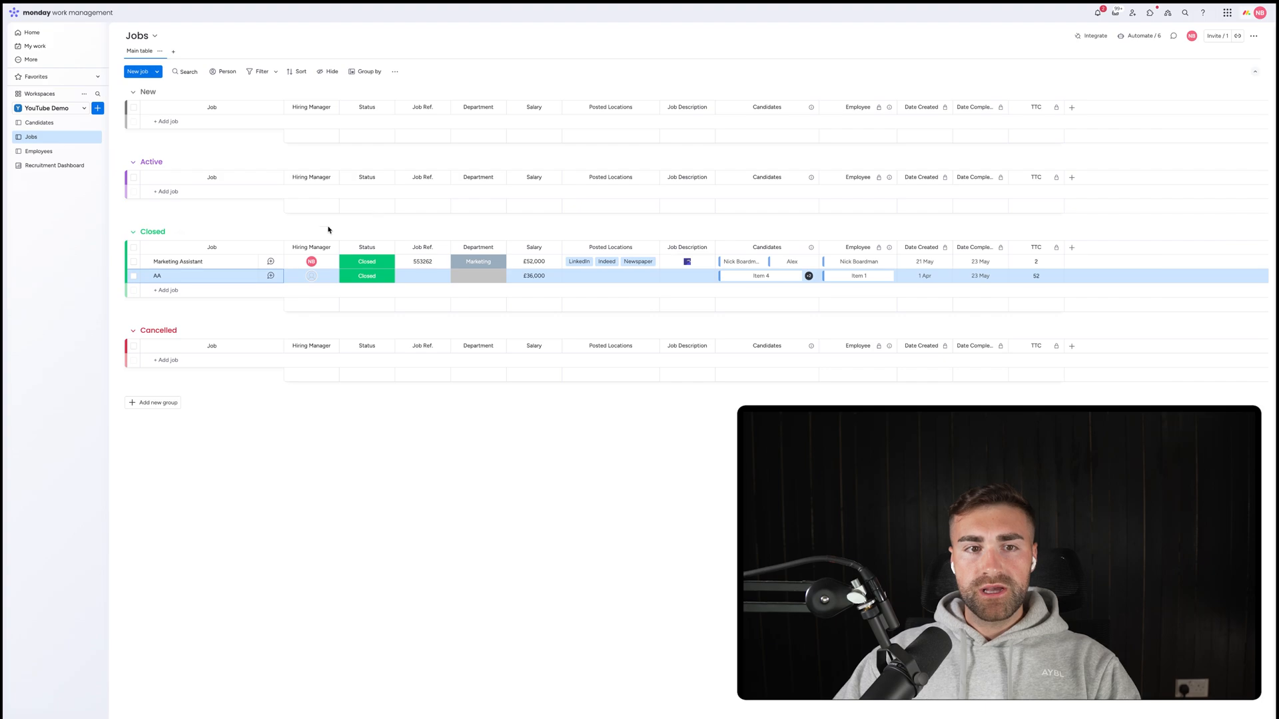
left_click(160, 276)
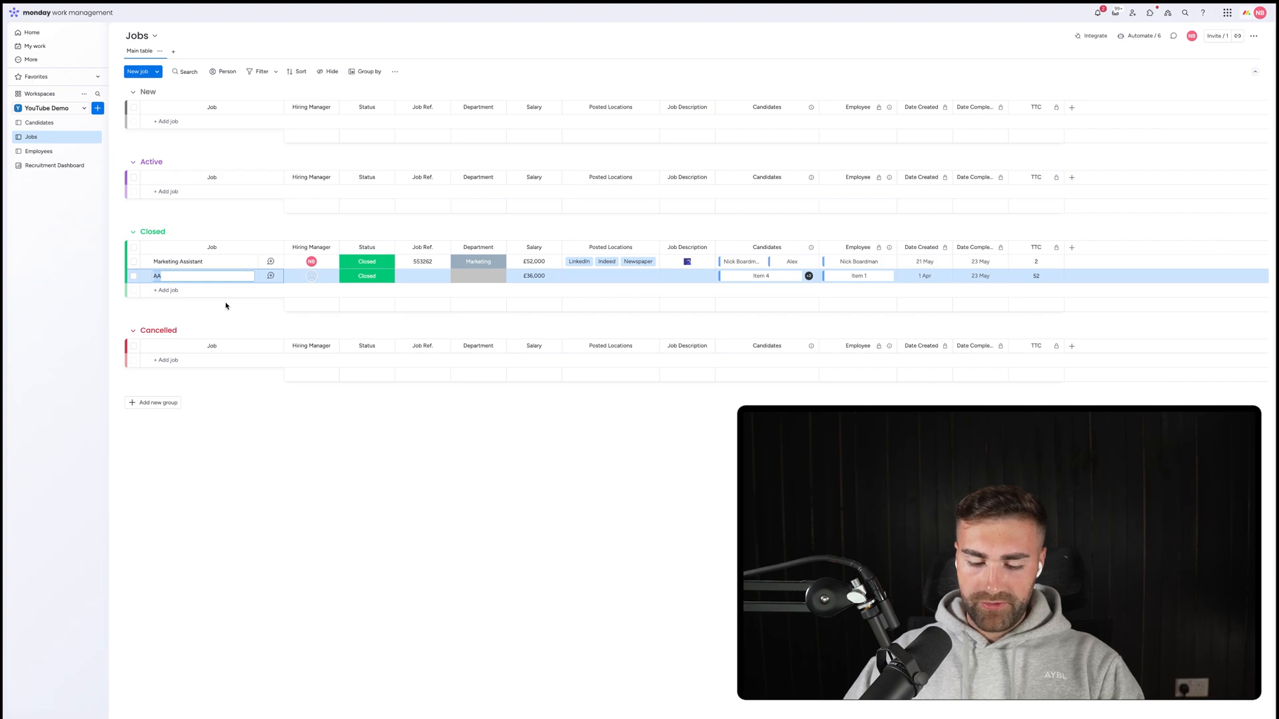
type("CEO")
key("Return")
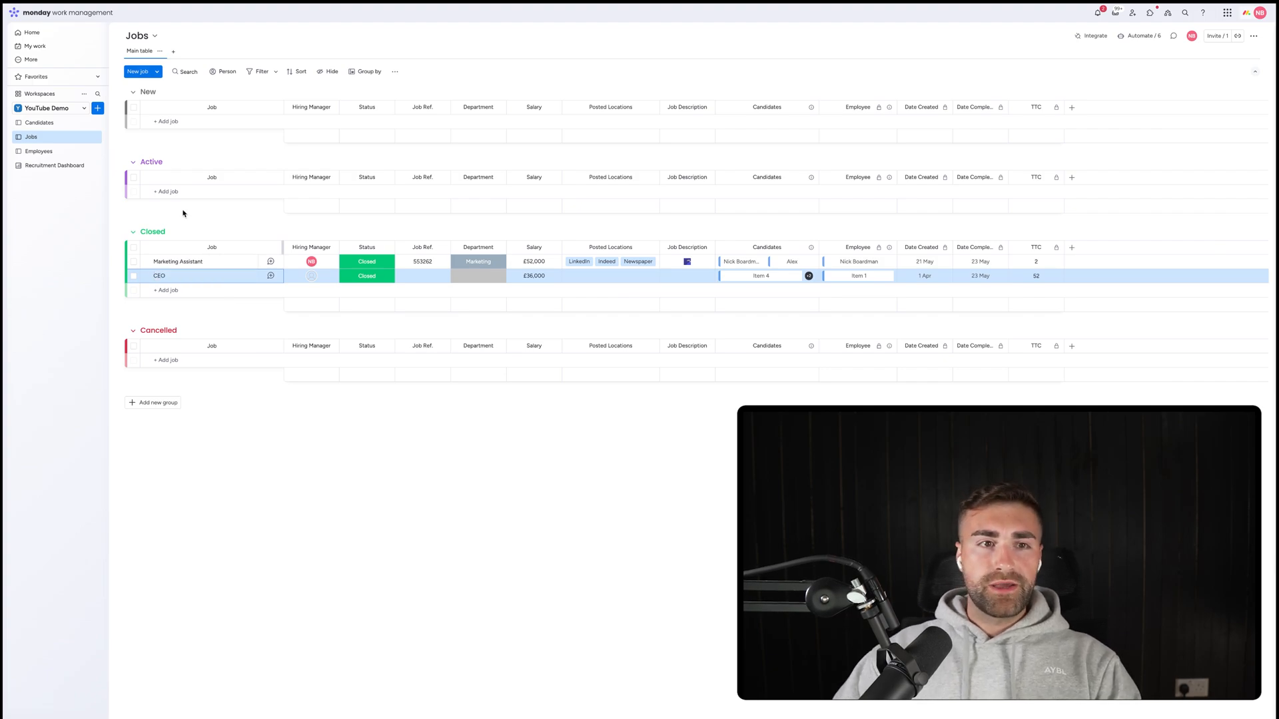
left_click(53, 166)
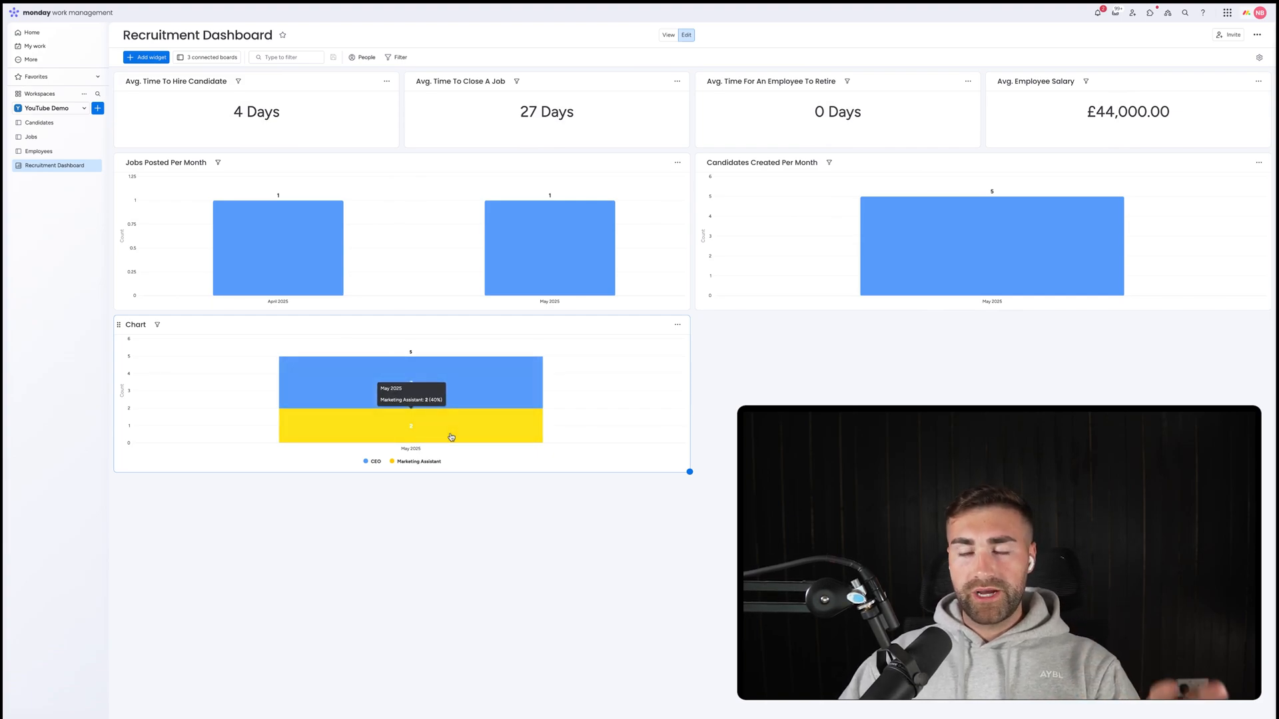
Change the third chart's title from Chart to 'Candidates Per Job Per Month'.
left_click(134, 323)
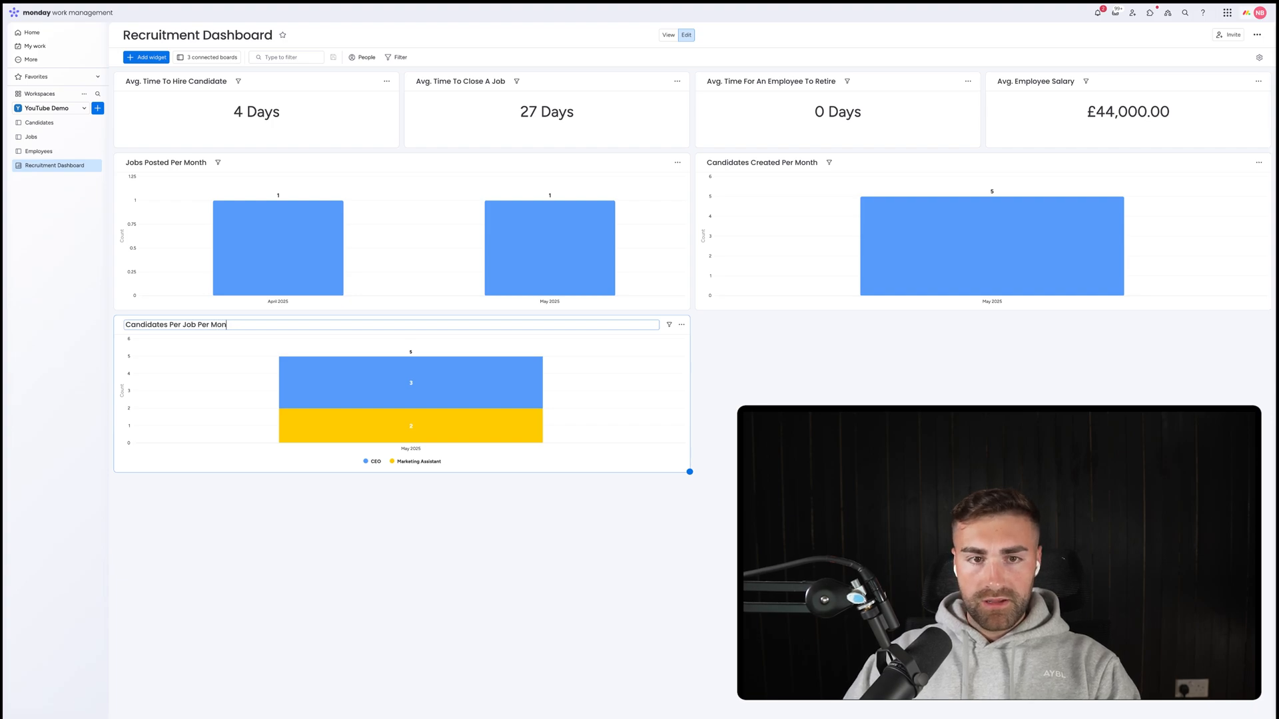
key("Return")
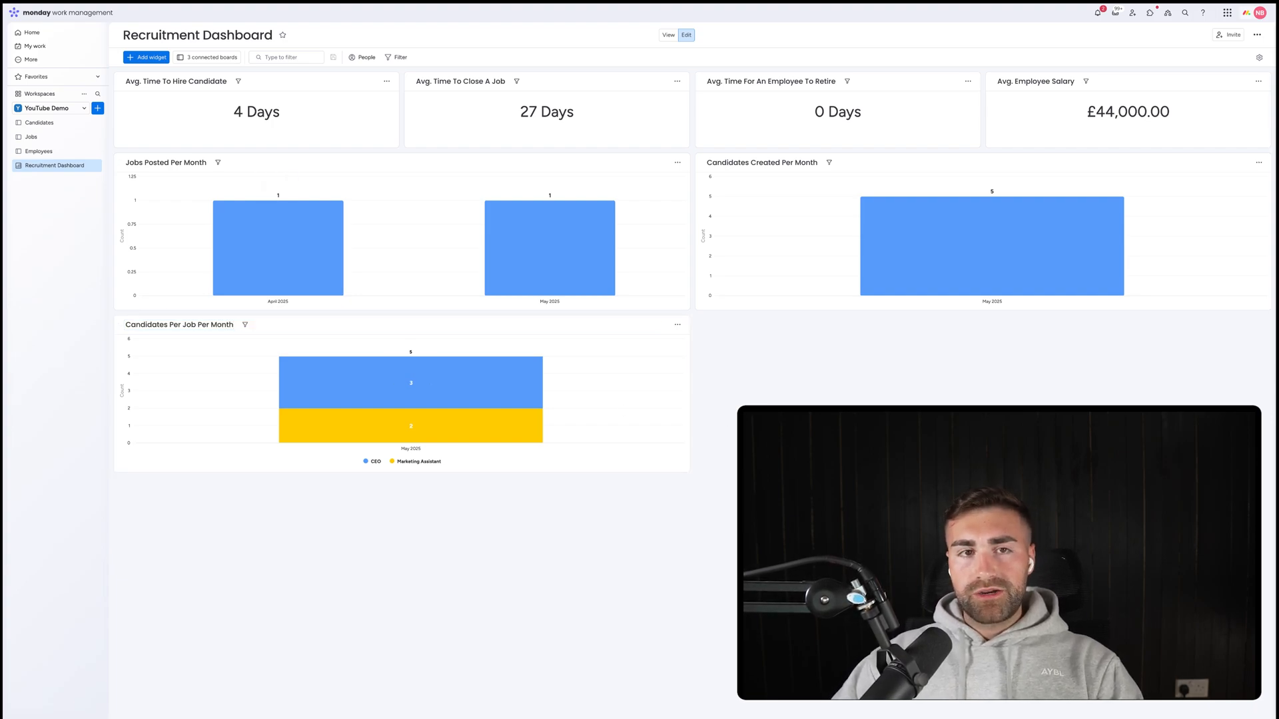
Add a new chart widget fed only by the Employees board.
left_click(148, 58)
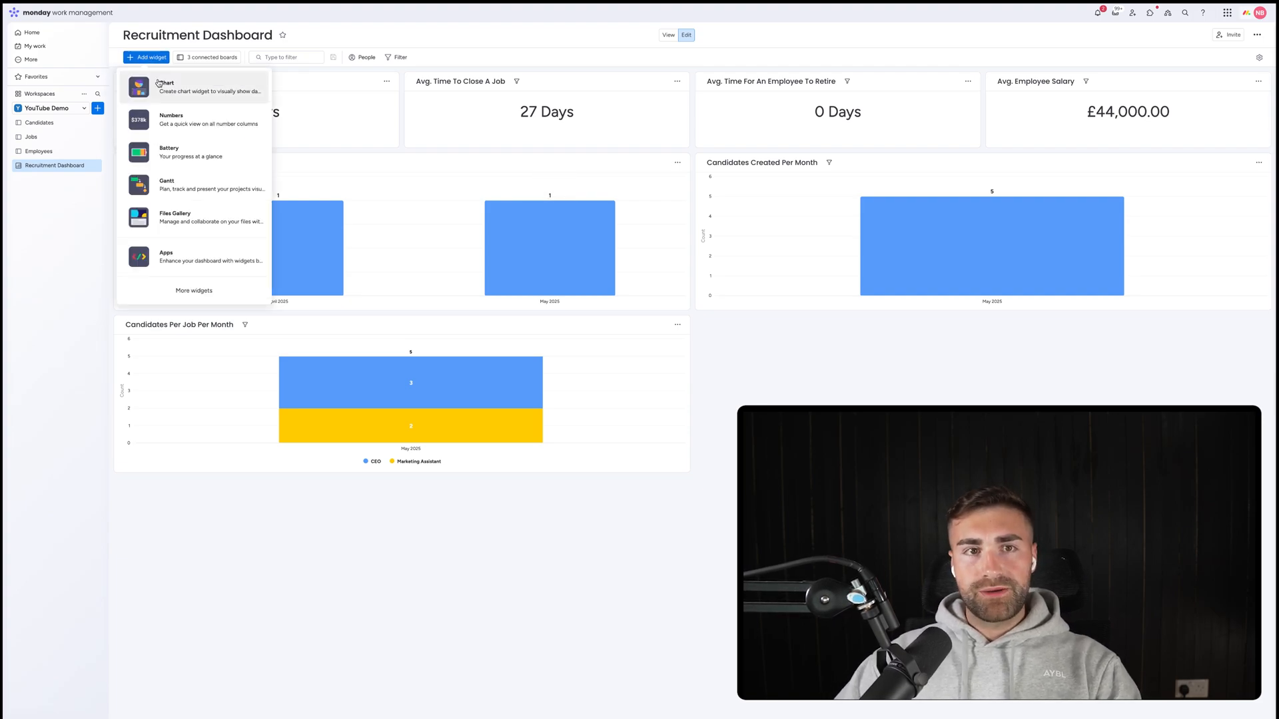
left_click(172, 85)
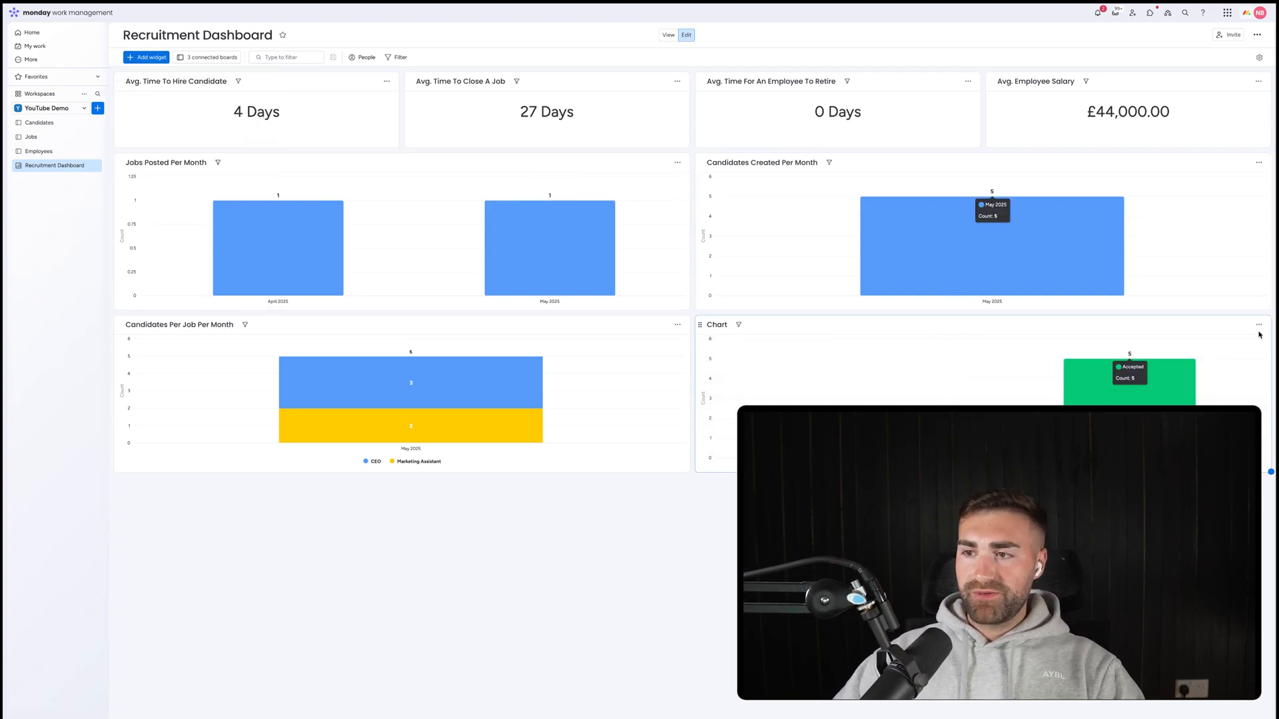
left_click(1258, 325)
left_click(1239, 355)
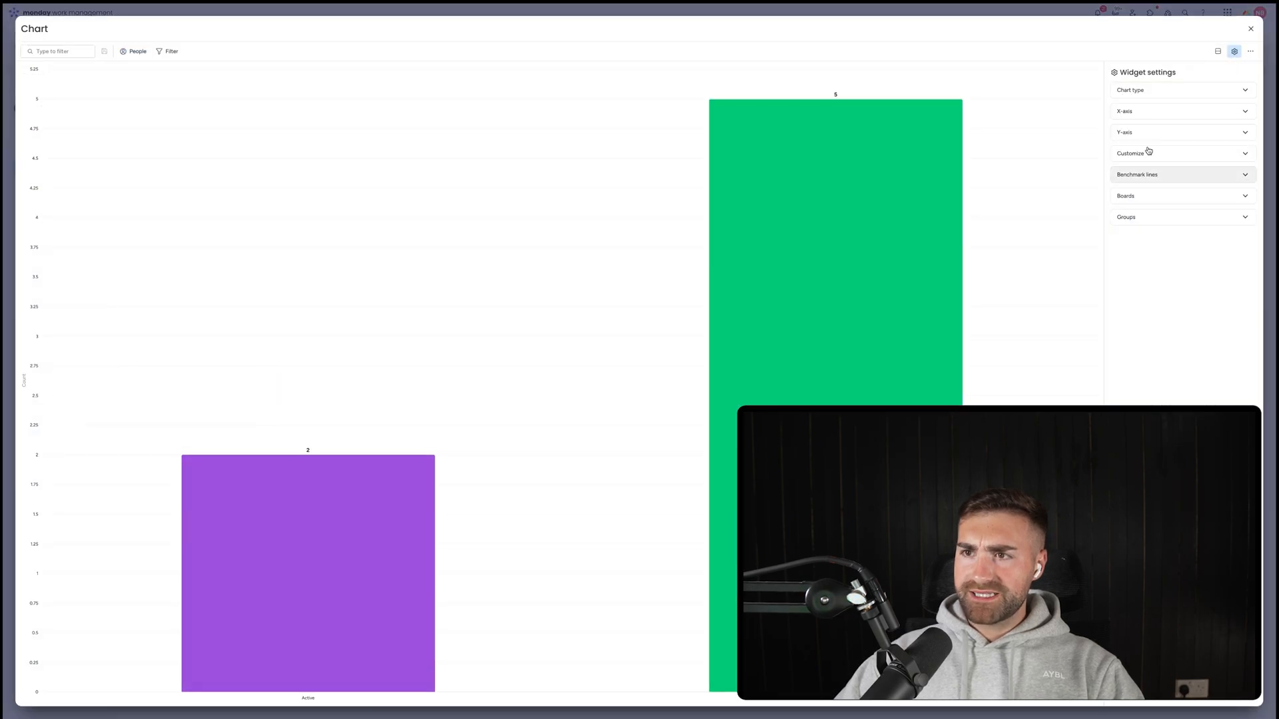
left_click(1167, 197)
left_click(1156, 276)
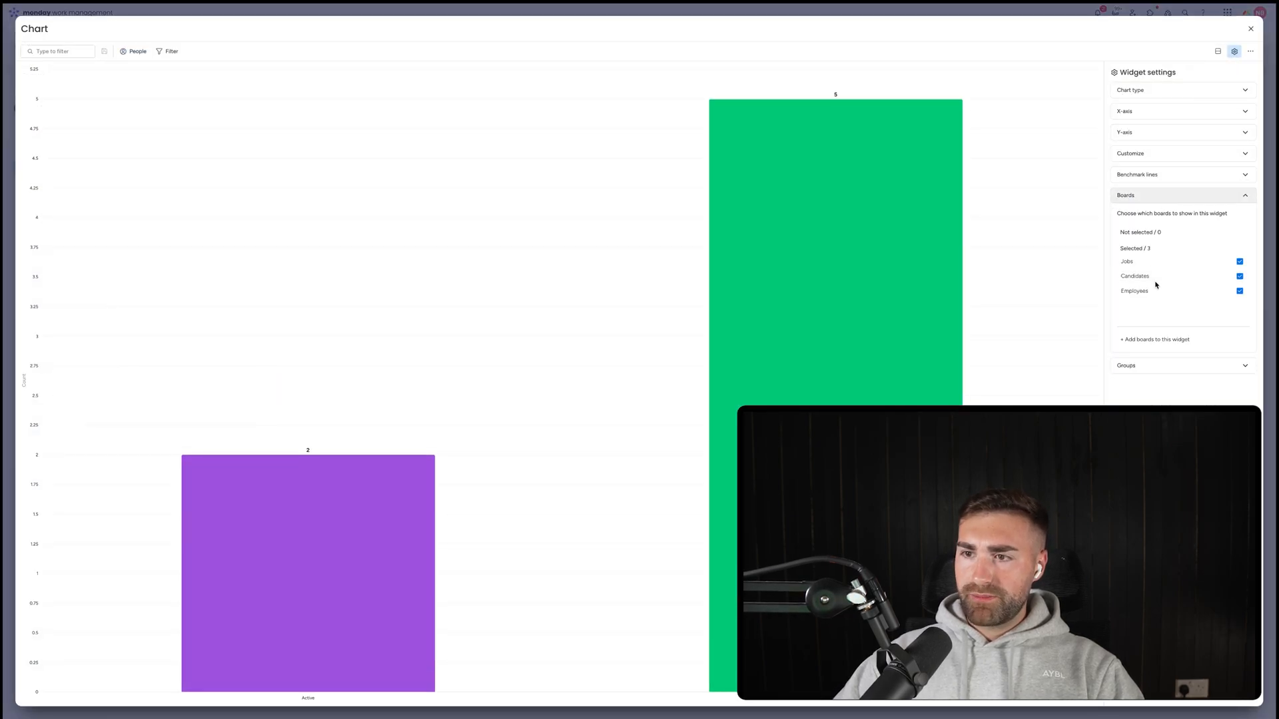
left_click(1153, 280)
left_click(1146, 90)
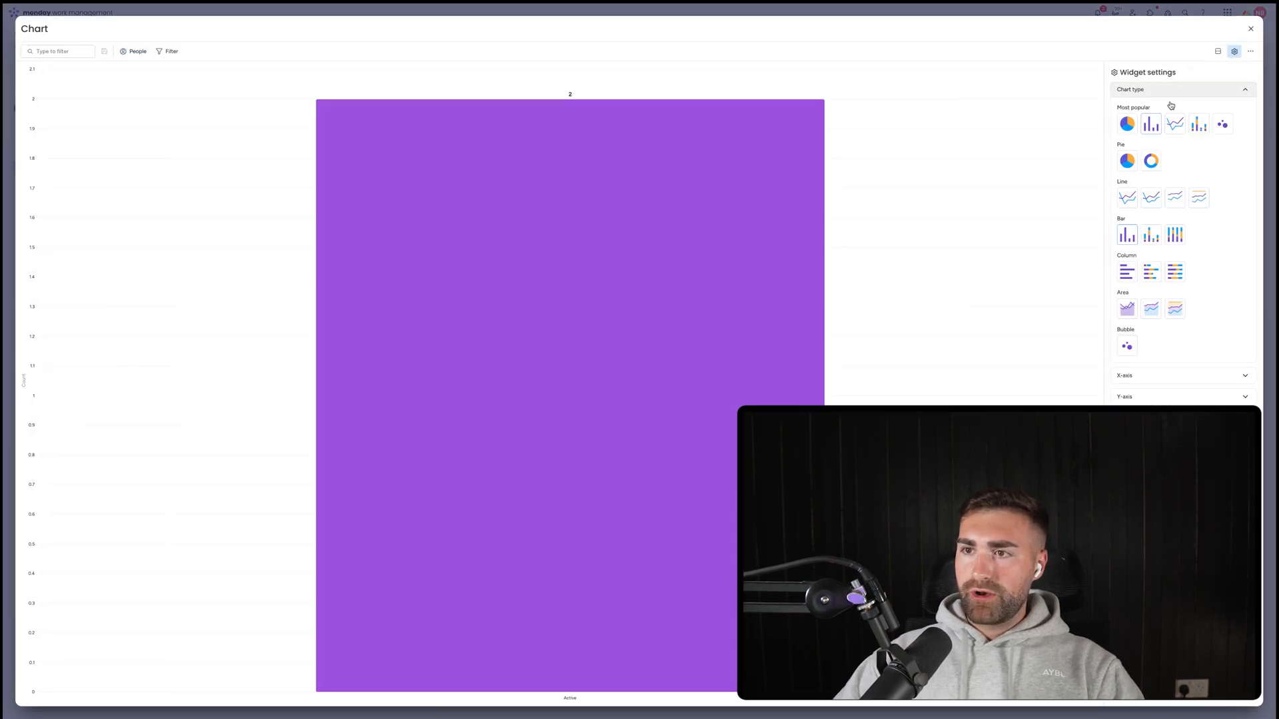
left_click(1134, 90)
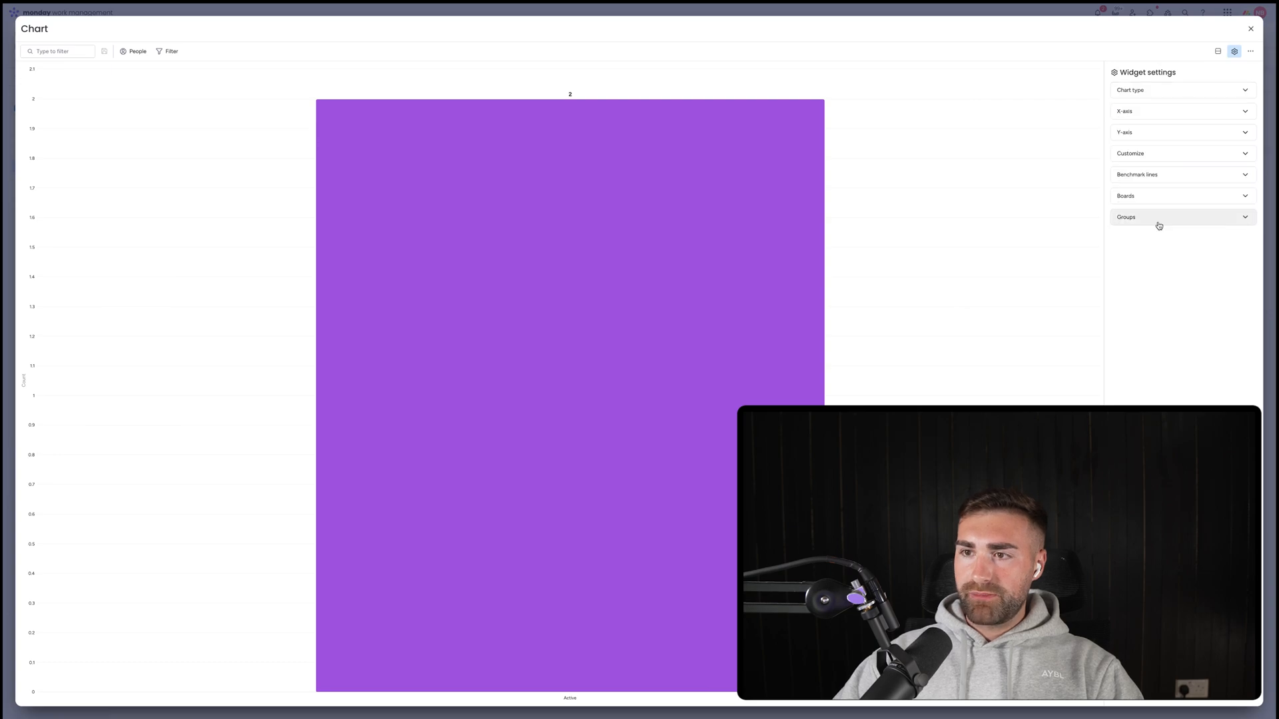
Plot employees by Date Created, with the Y-axis set per board, and close settings.
left_click(1165, 111)
left_click(1216, 132)
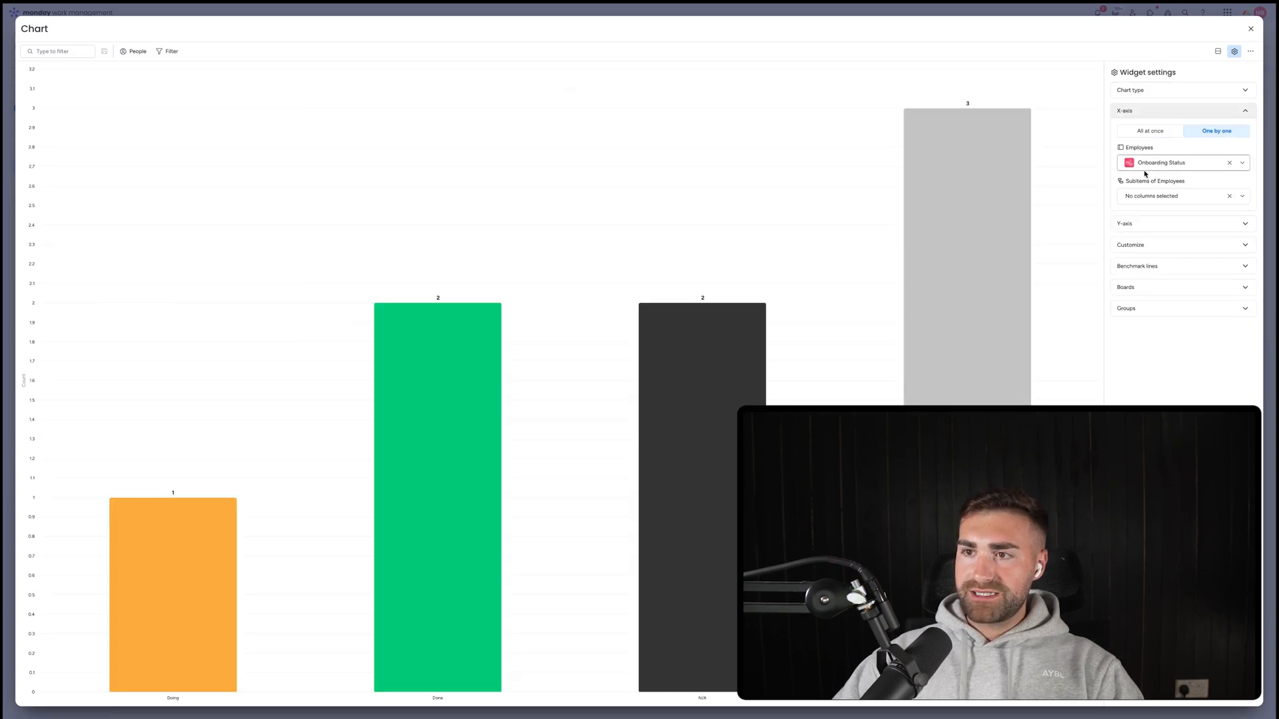
left_click(1158, 164)
type("date")
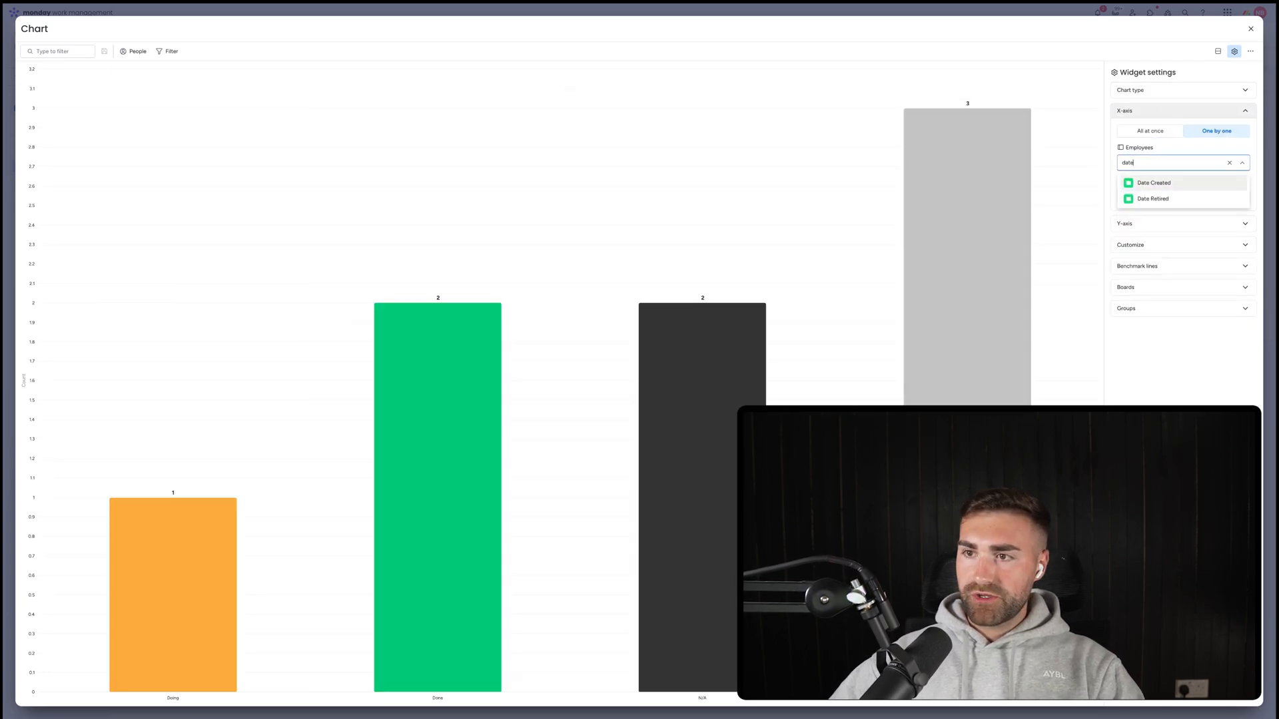
left_click(1152, 182)
left_click(1185, 302)
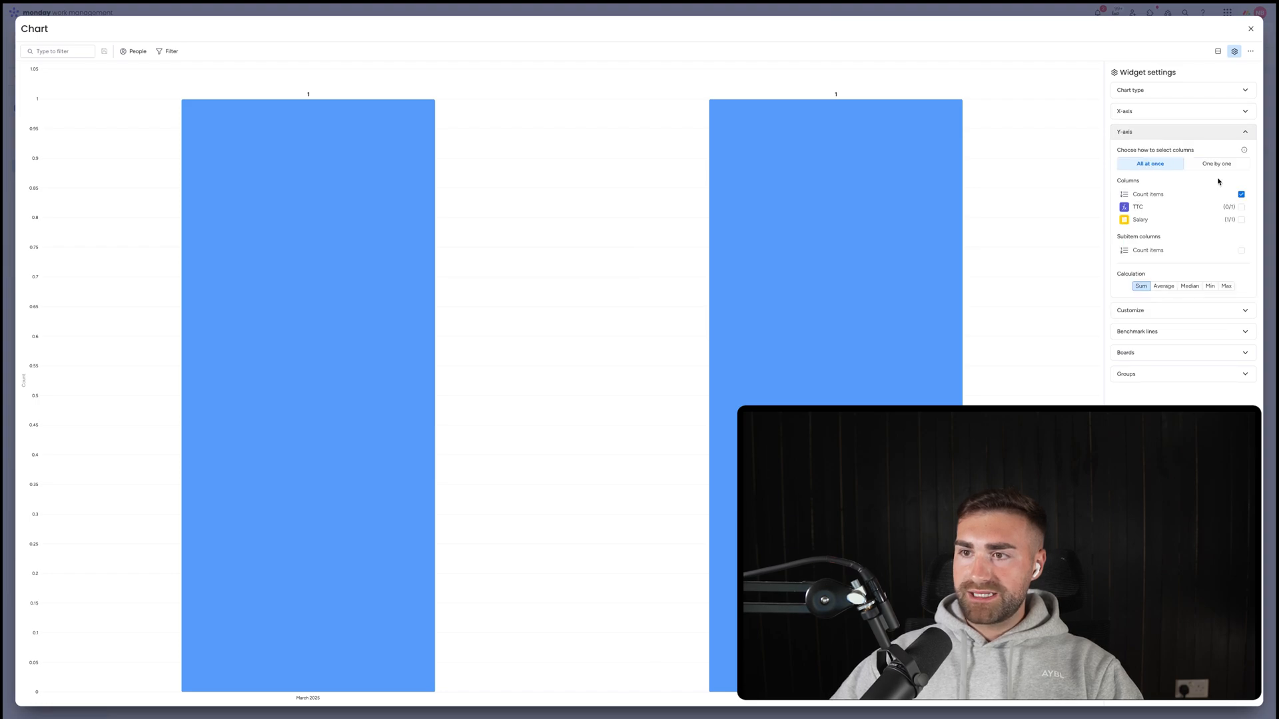
left_click(1216, 164)
left_click(1148, 283)
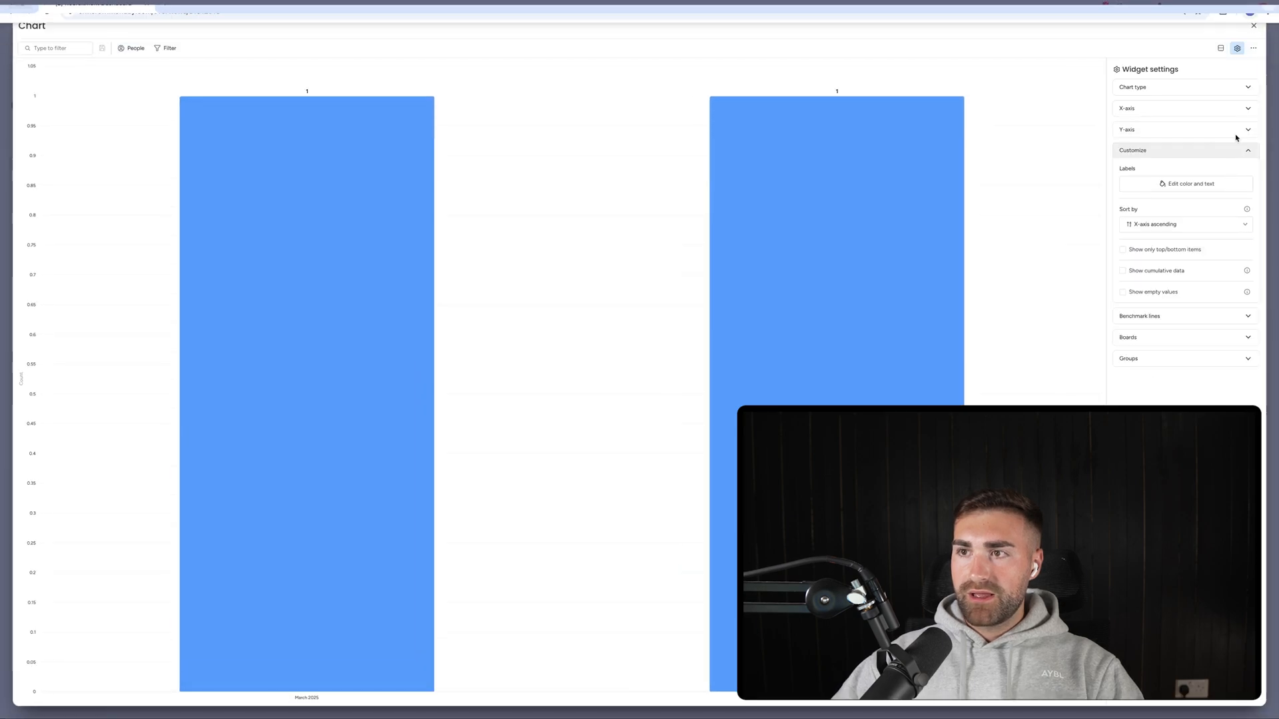
left_click(1253, 29)
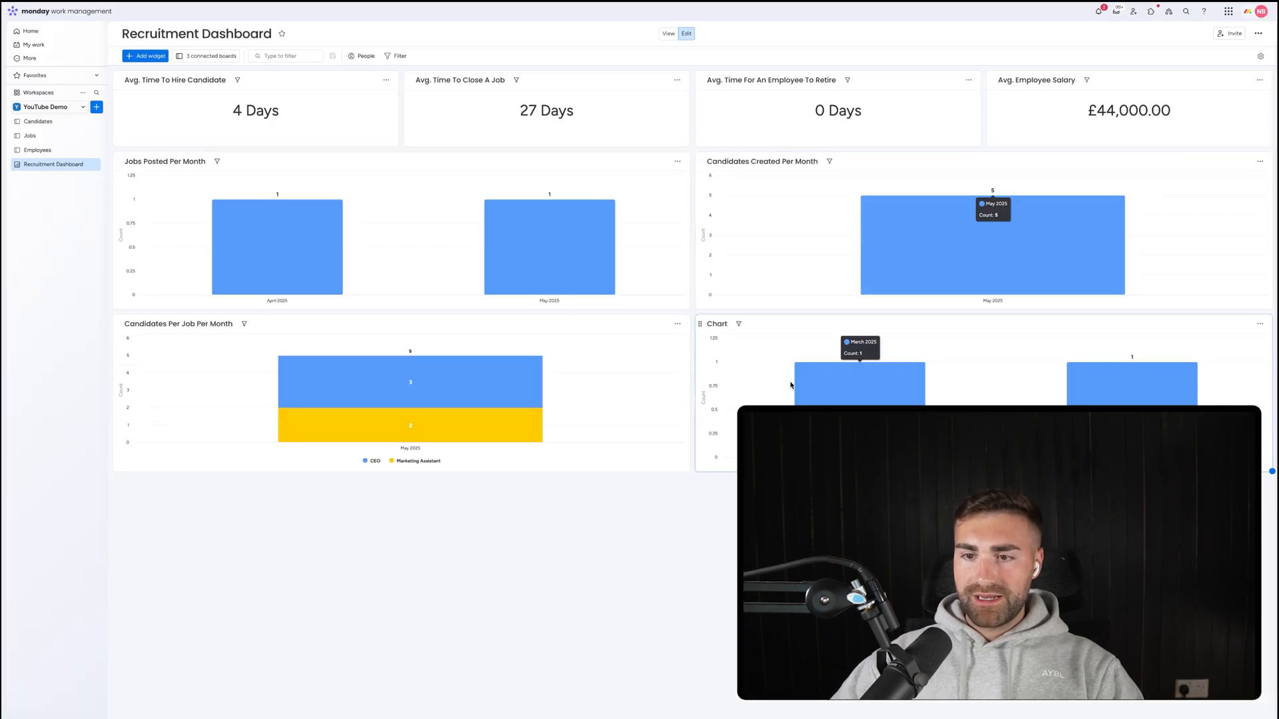
Title the chart 'No. Employees Per Month' and check the dates on the Employees board.
left_click(719, 324)
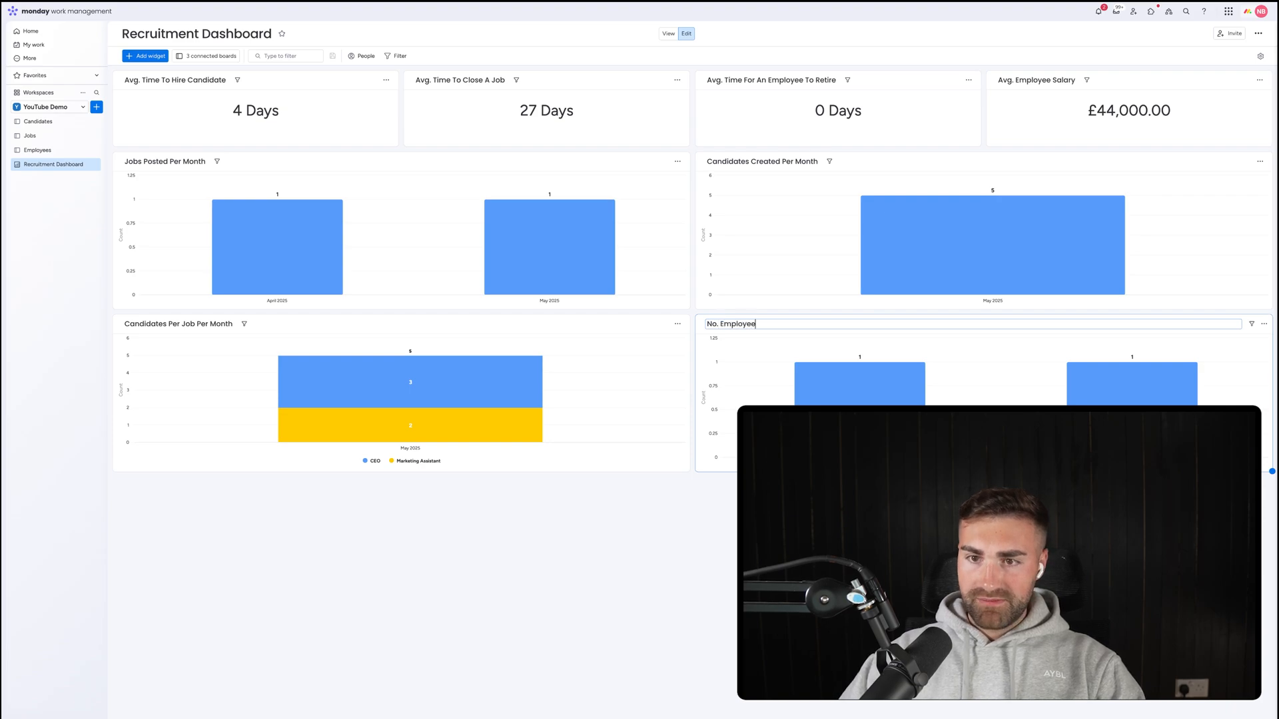
key("Return")
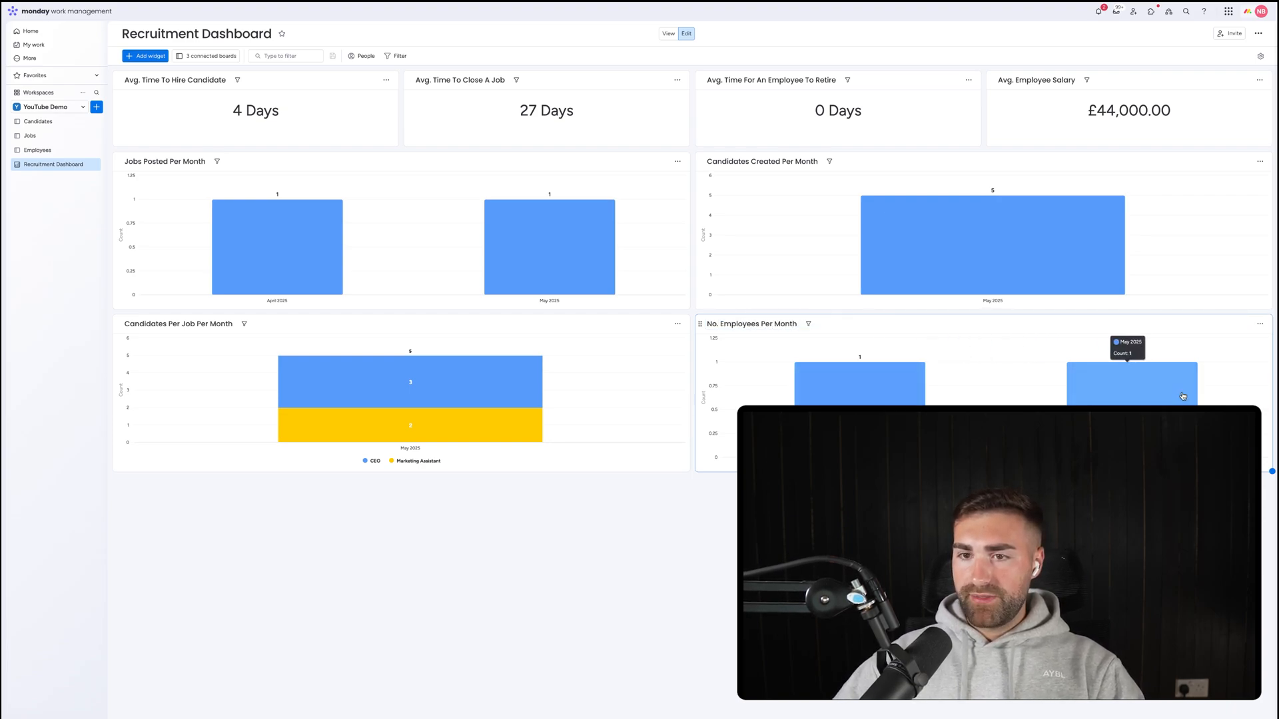
left_click(37, 150)
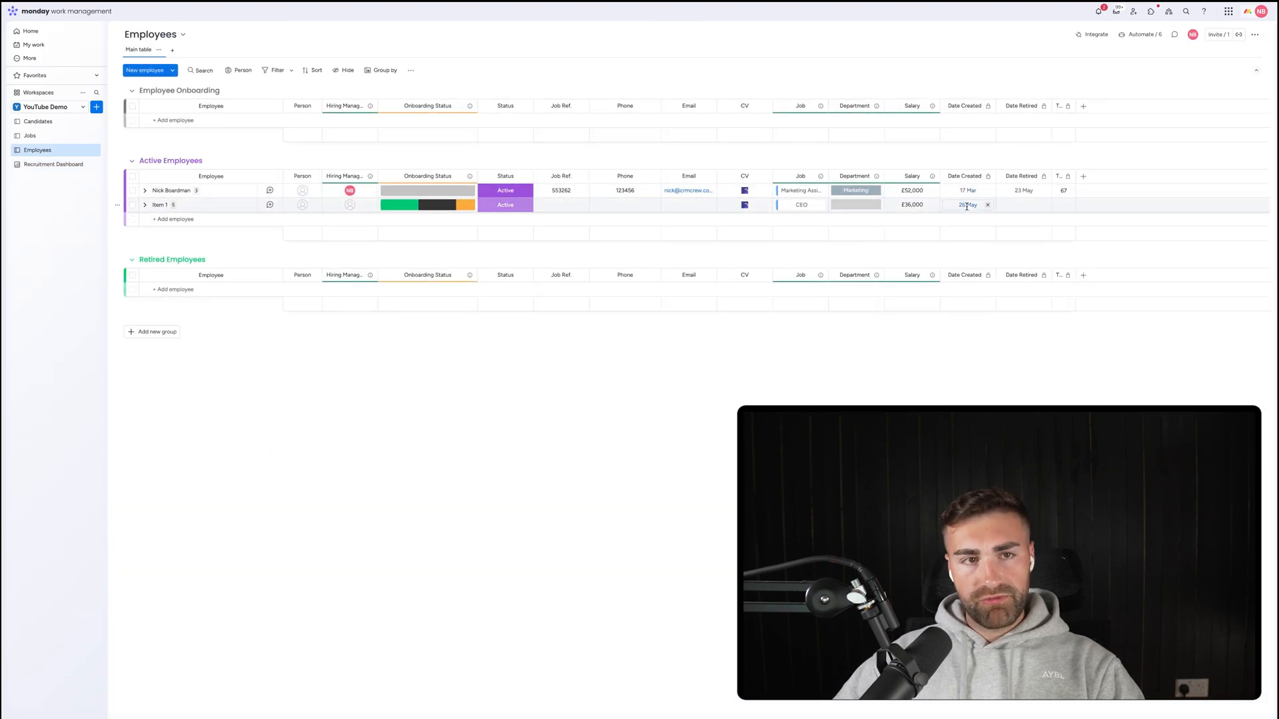
left_click(48, 165)
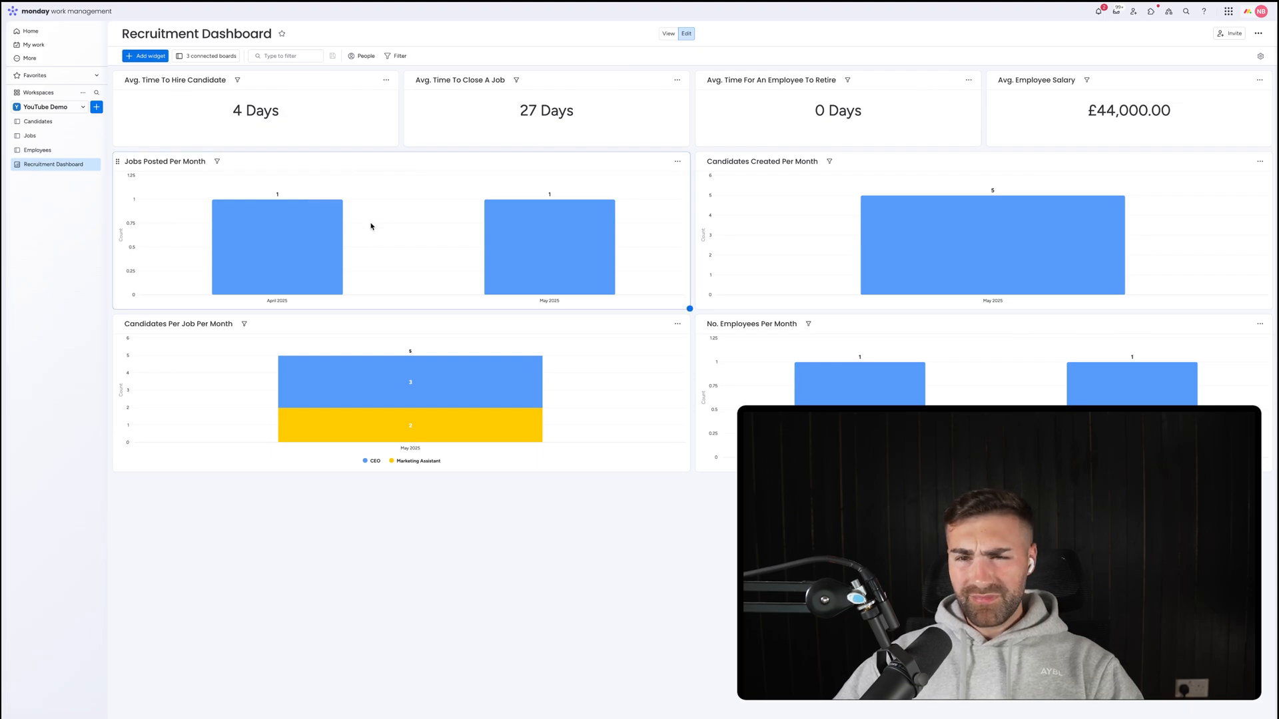
Add another chart widget and exclude the Candidates board from it.
left_click(147, 56)
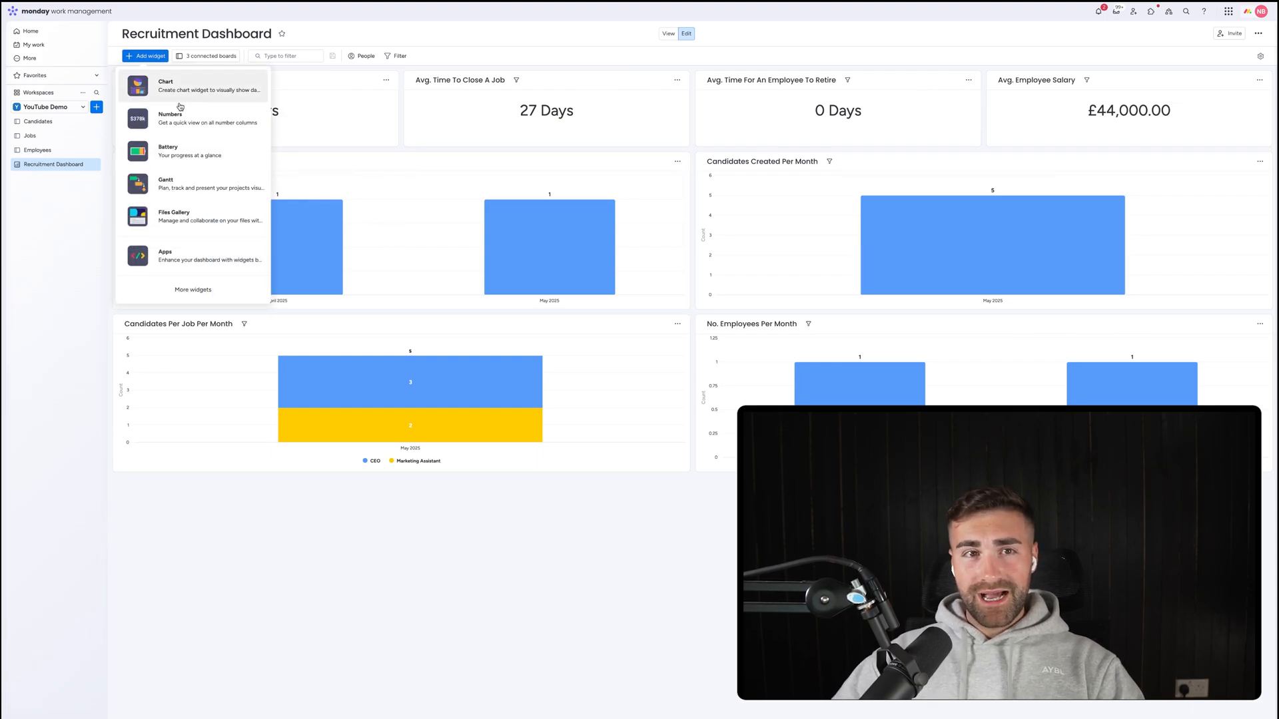
left_click(176, 92)
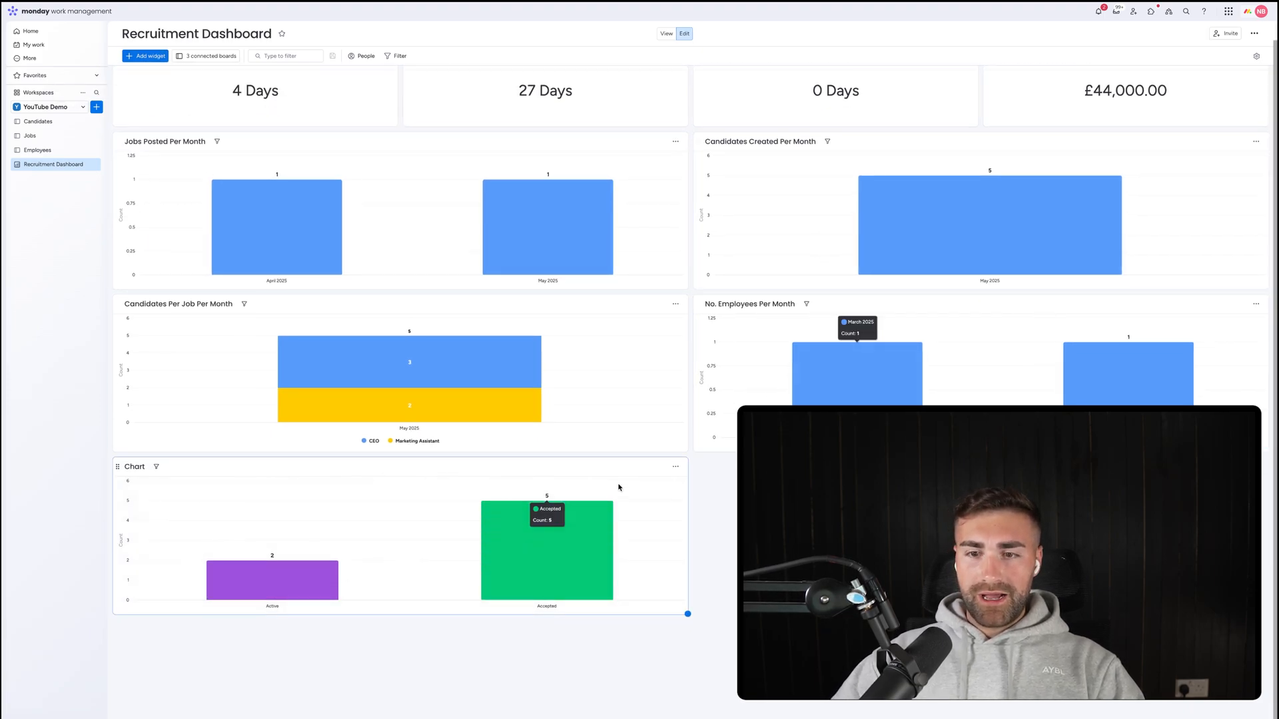
left_click(675, 468)
left_click(696, 505)
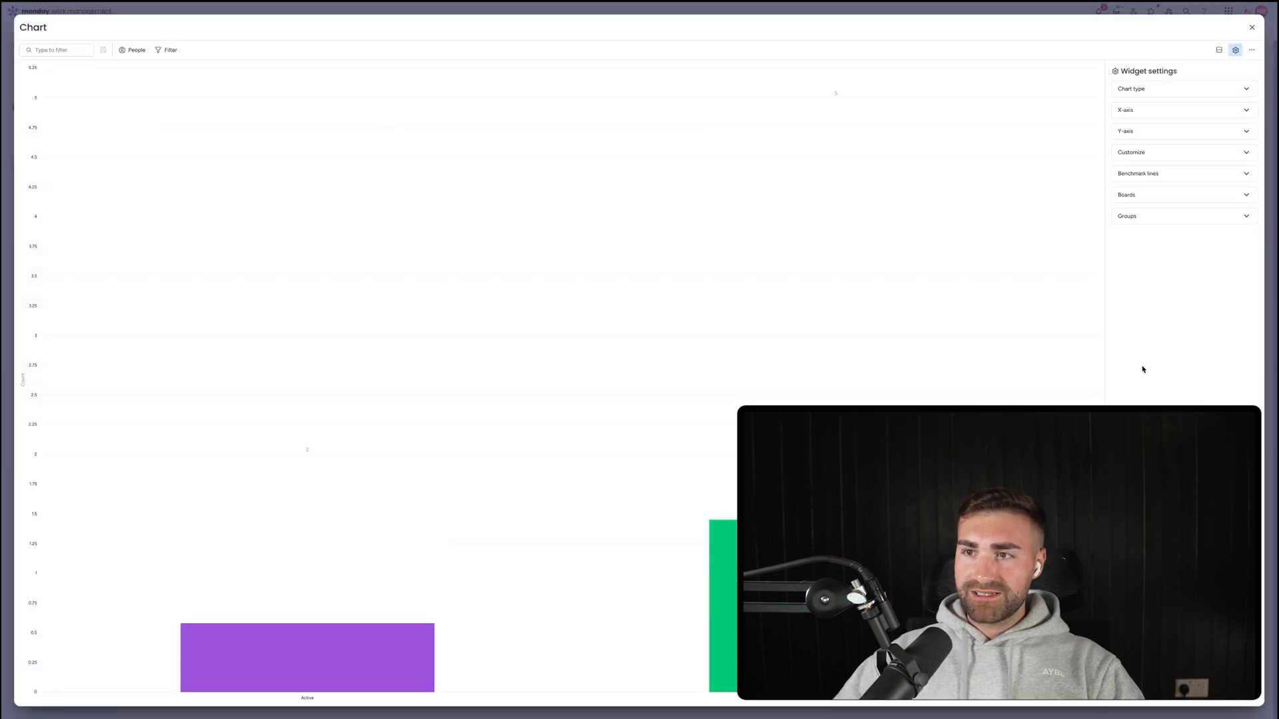
left_click(1201, 89)
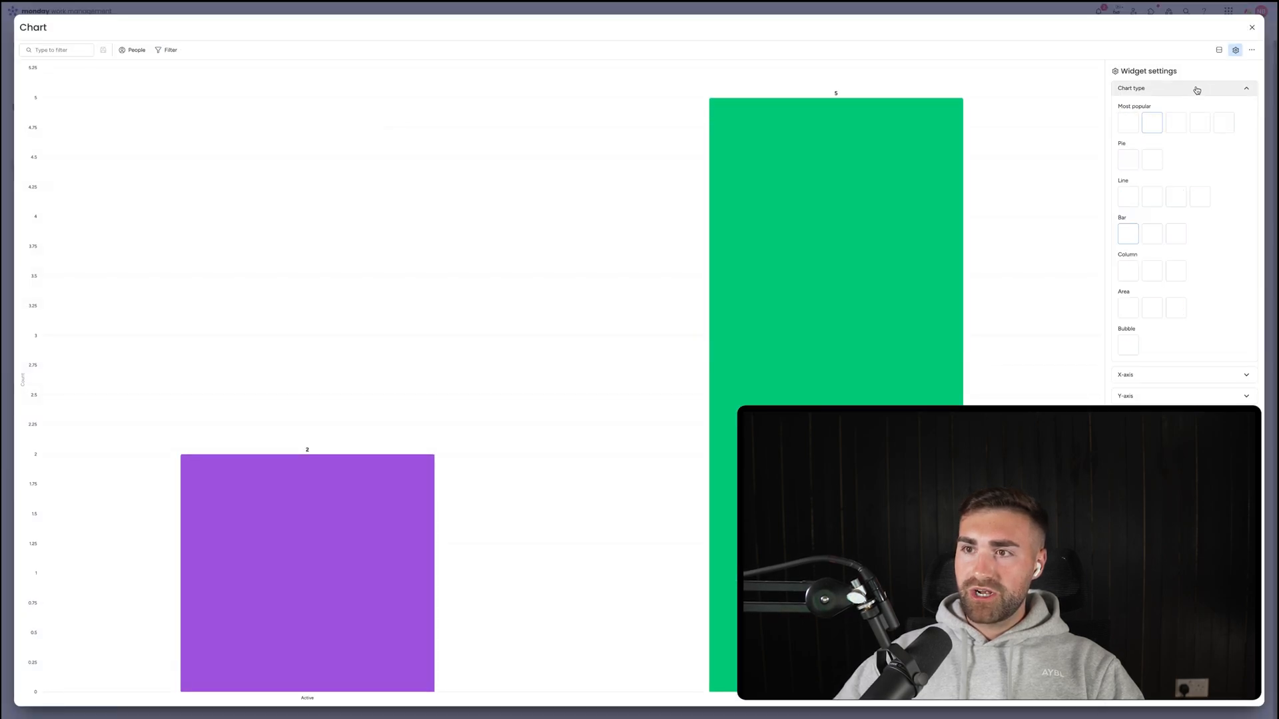
left_click(1158, 92)
left_click(1129, 197)
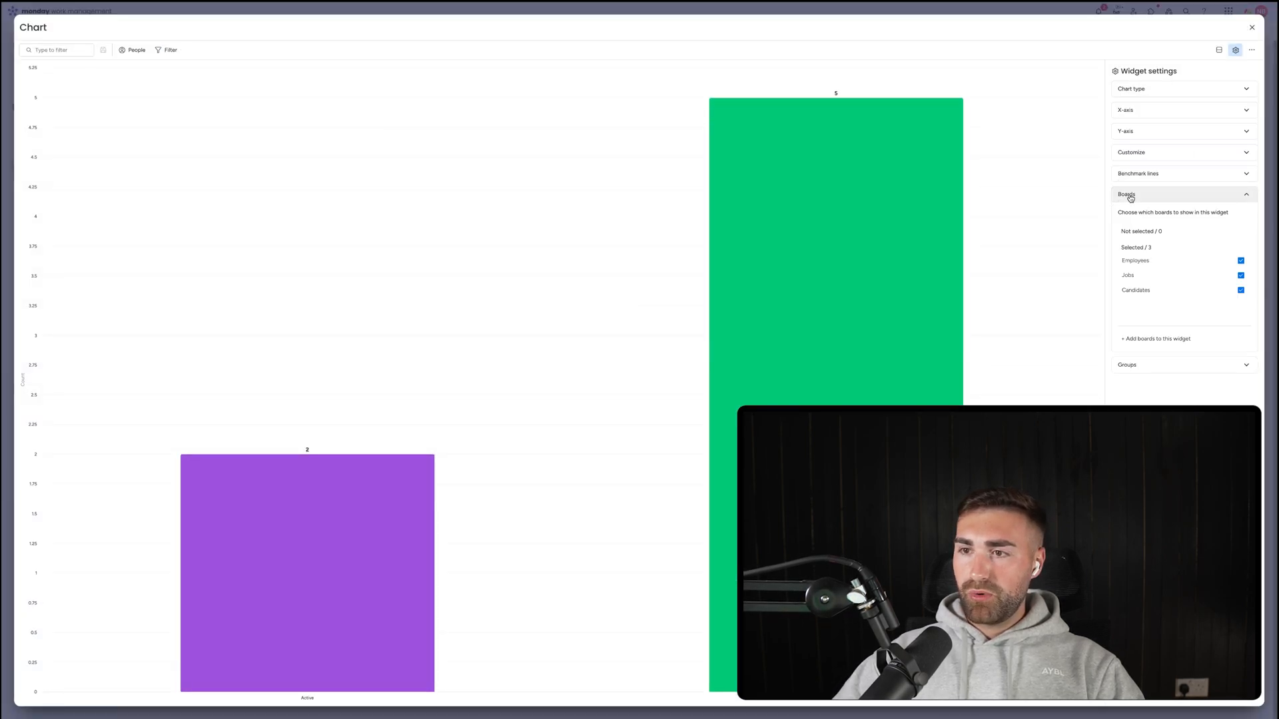
left_click(1141, 291)
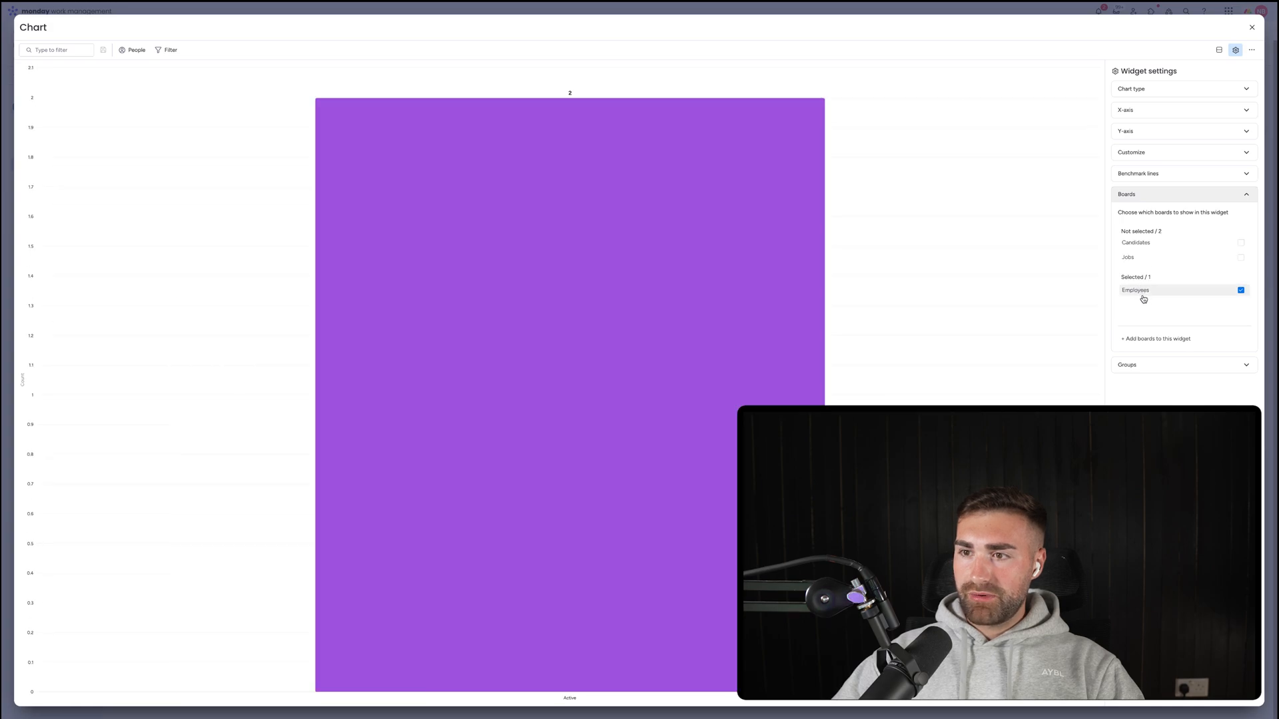
left_click(1138, 193)
Plot employees by Date Retired on the X-axis and return to the dashboard.
left_click(1143, 109)
left_click(1217, 140)
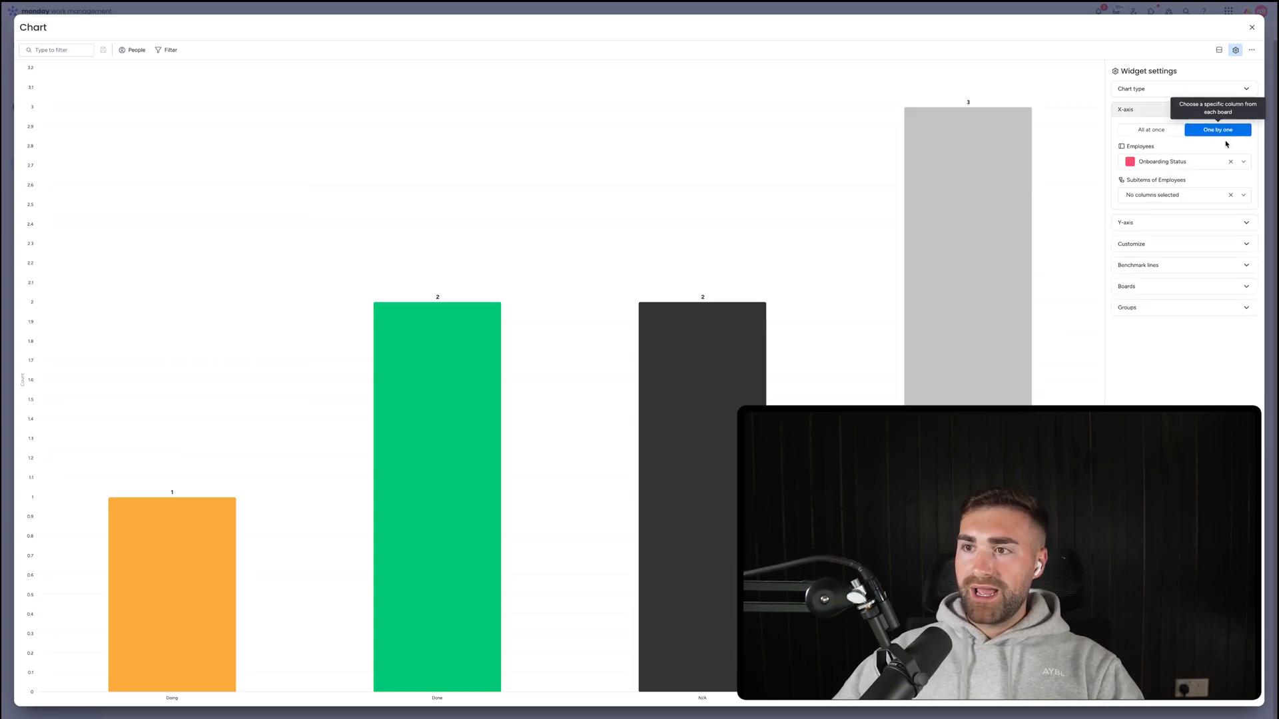
left_click(1172, 161)
type("dat")
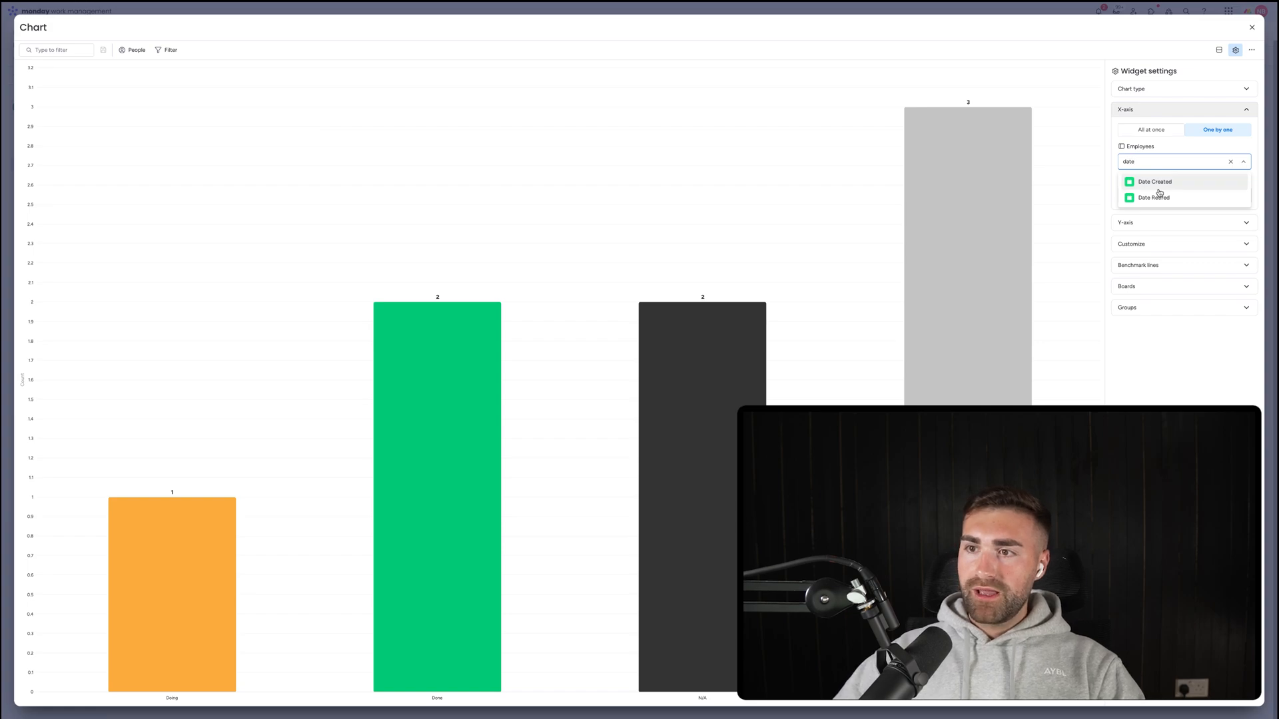
type("e")
left_click(1159, 195)
left_click(1153, 296)
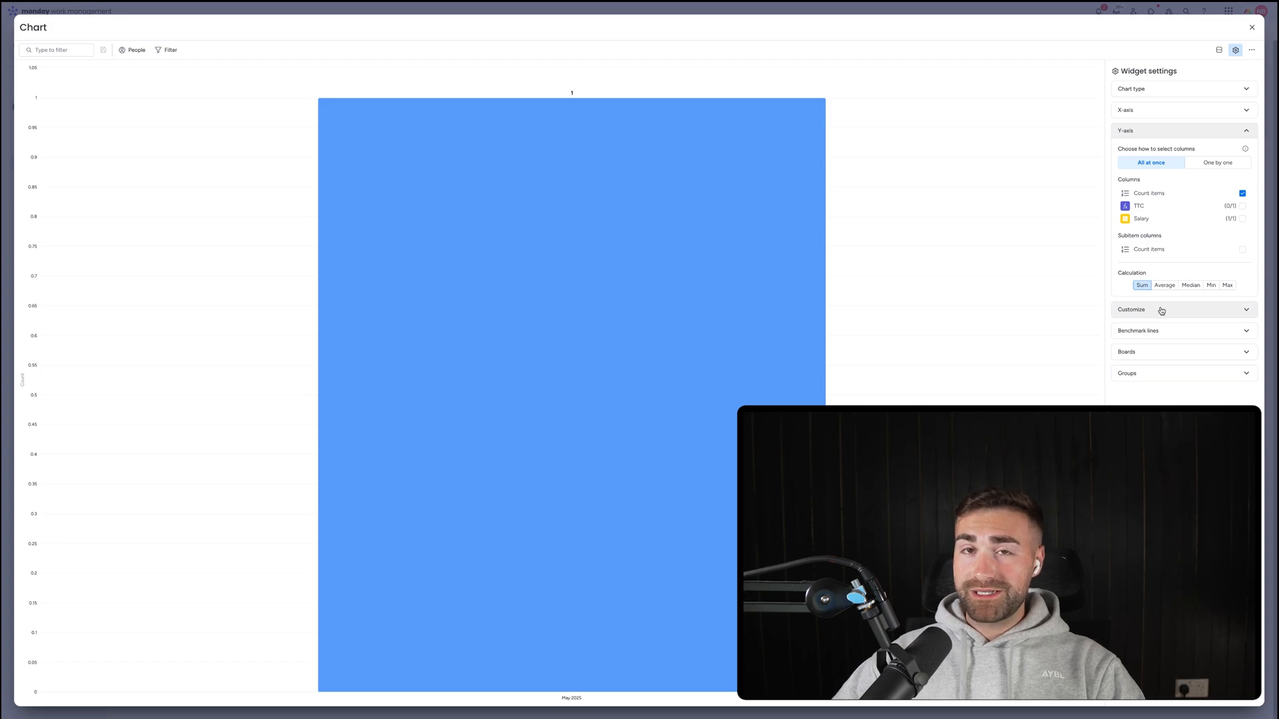
left_click(1252, 28)
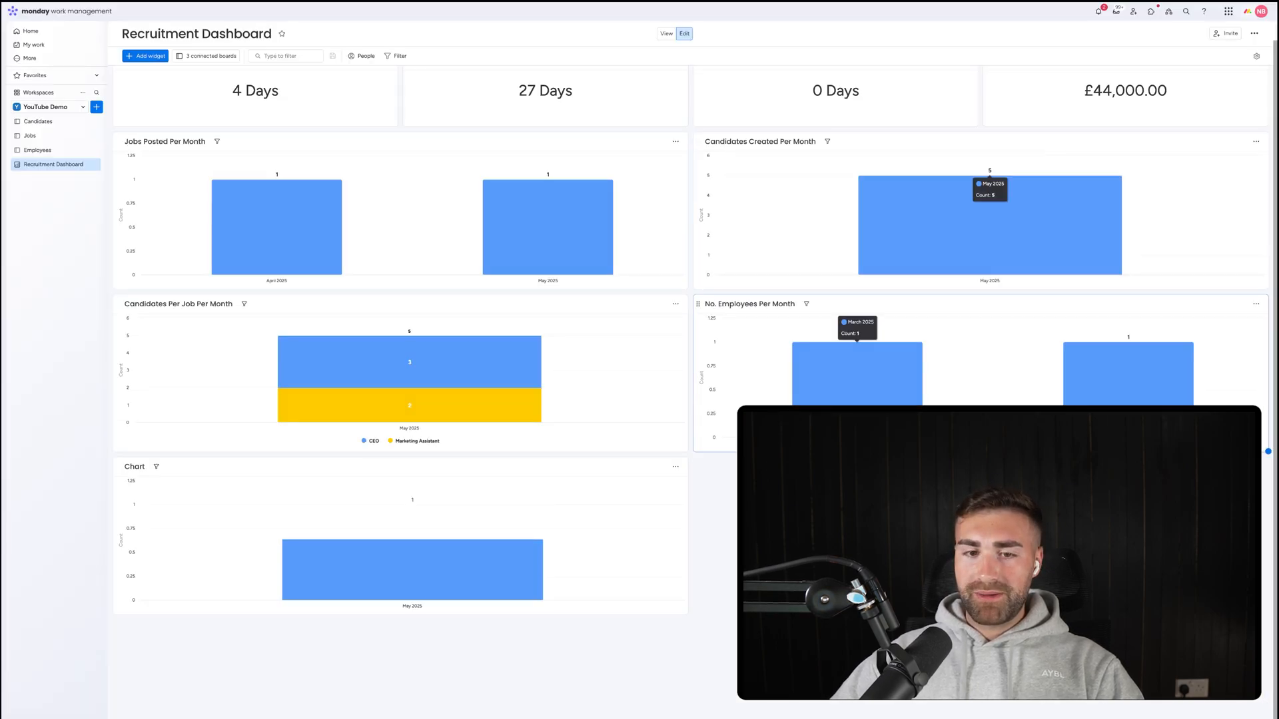
Title it 'No. Employees Retired Per Month' and rename the other employees chart 'No. Employees Joined Per Month'.
left_click(132, 468)
double_click(132, 468)
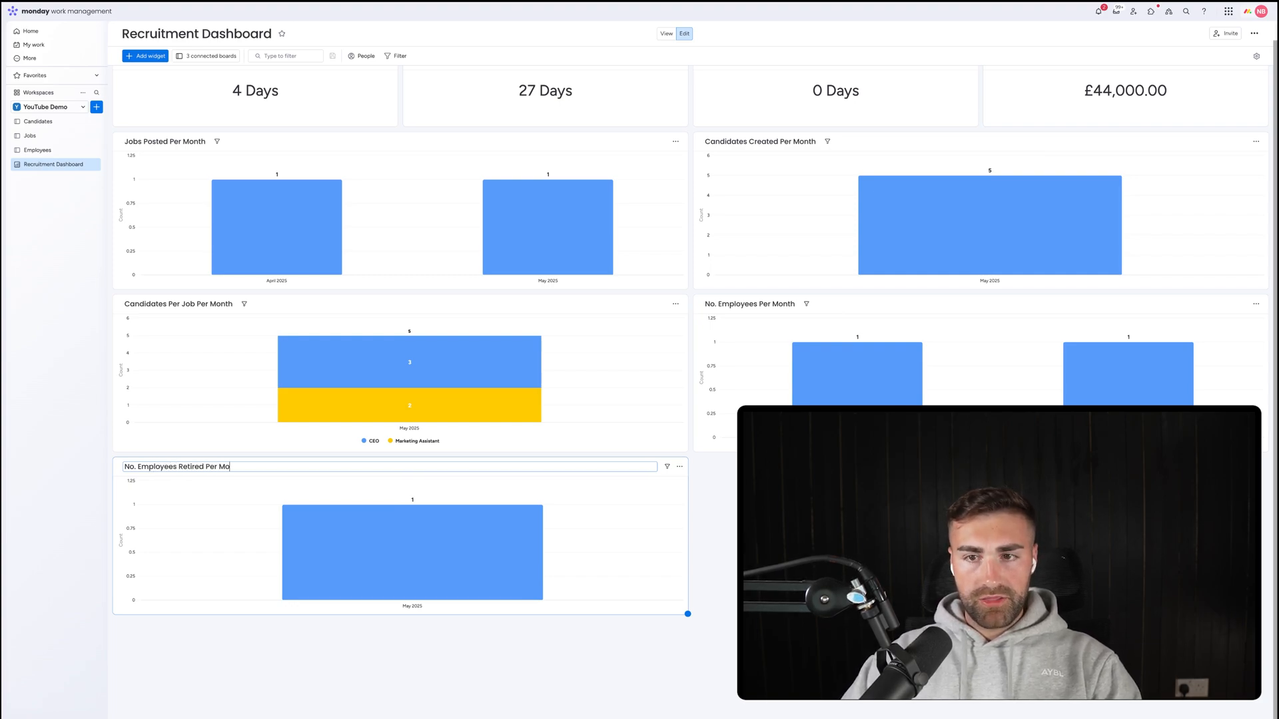
key("Return")
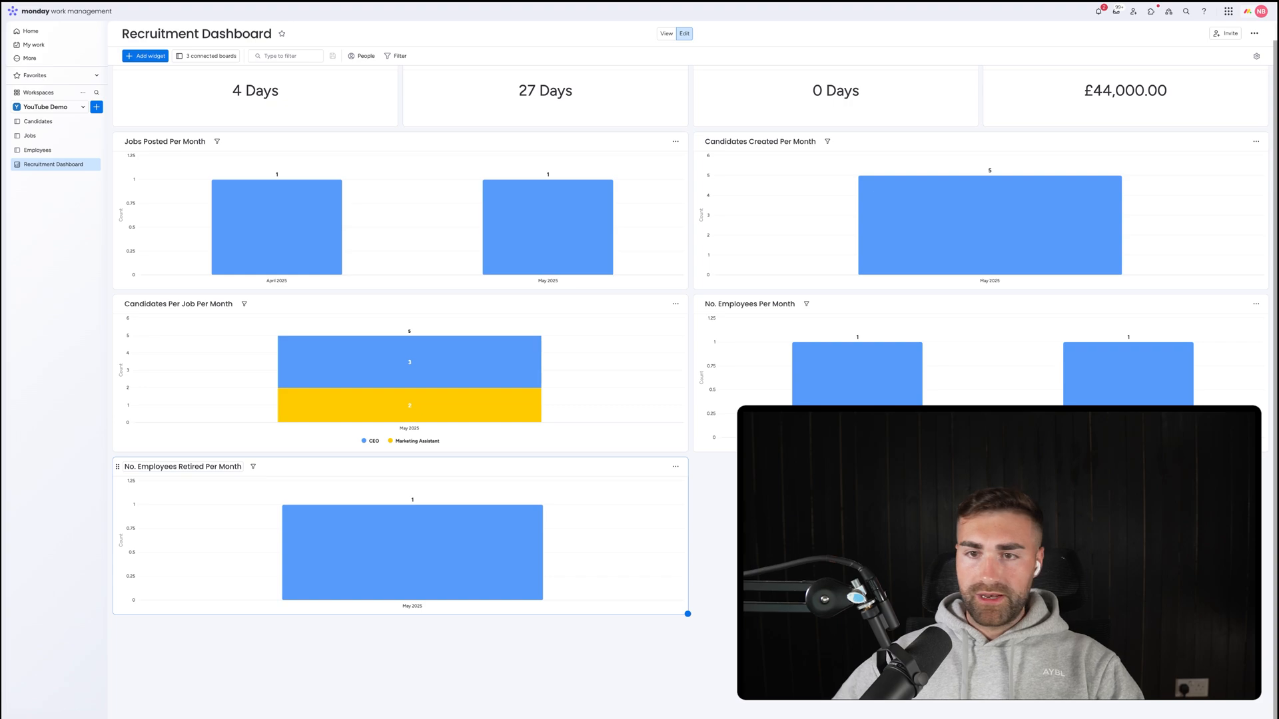
left_click(755, 303)
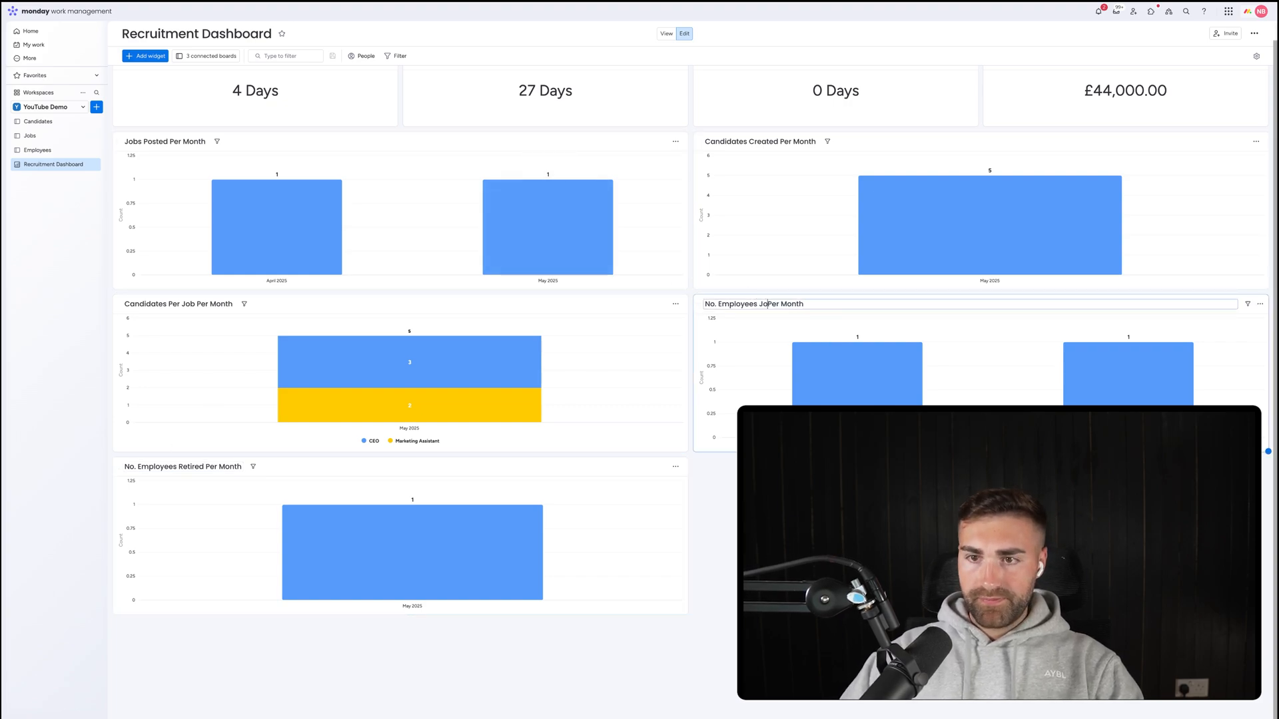
key("Return")
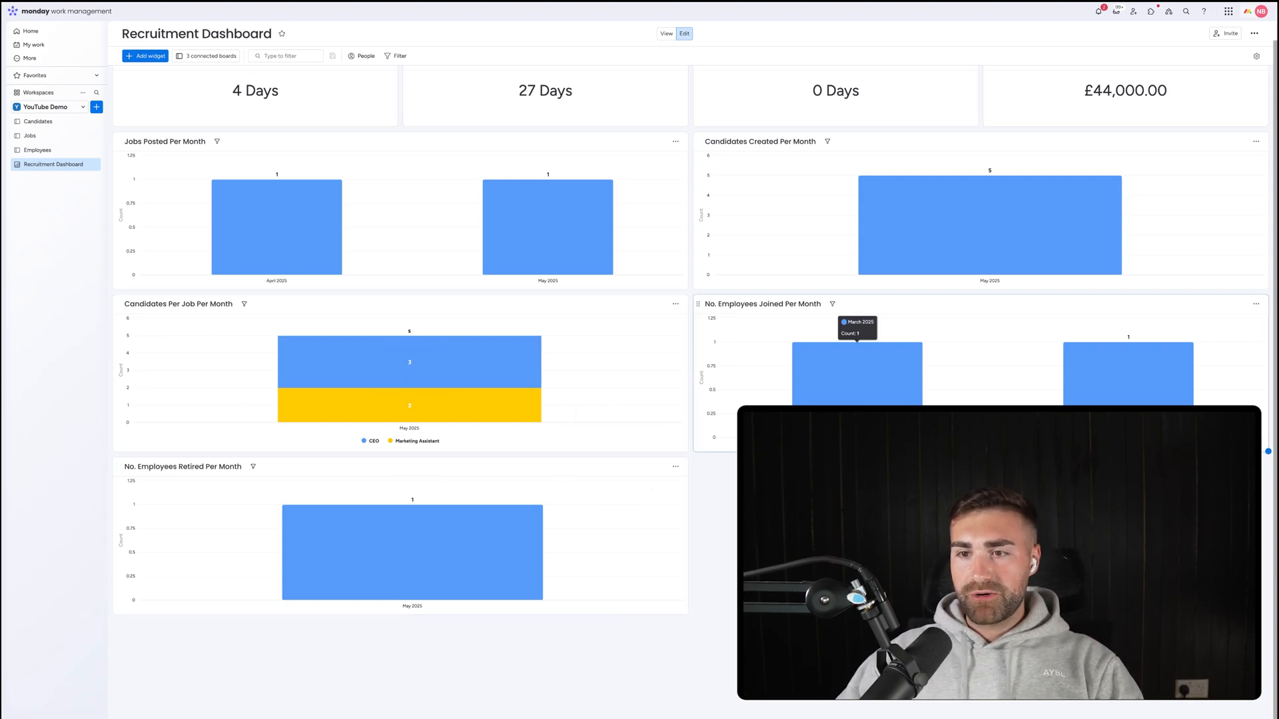
In the joined chart's Customize settings, use Color all to make every bar red.
left_click(869, 388)
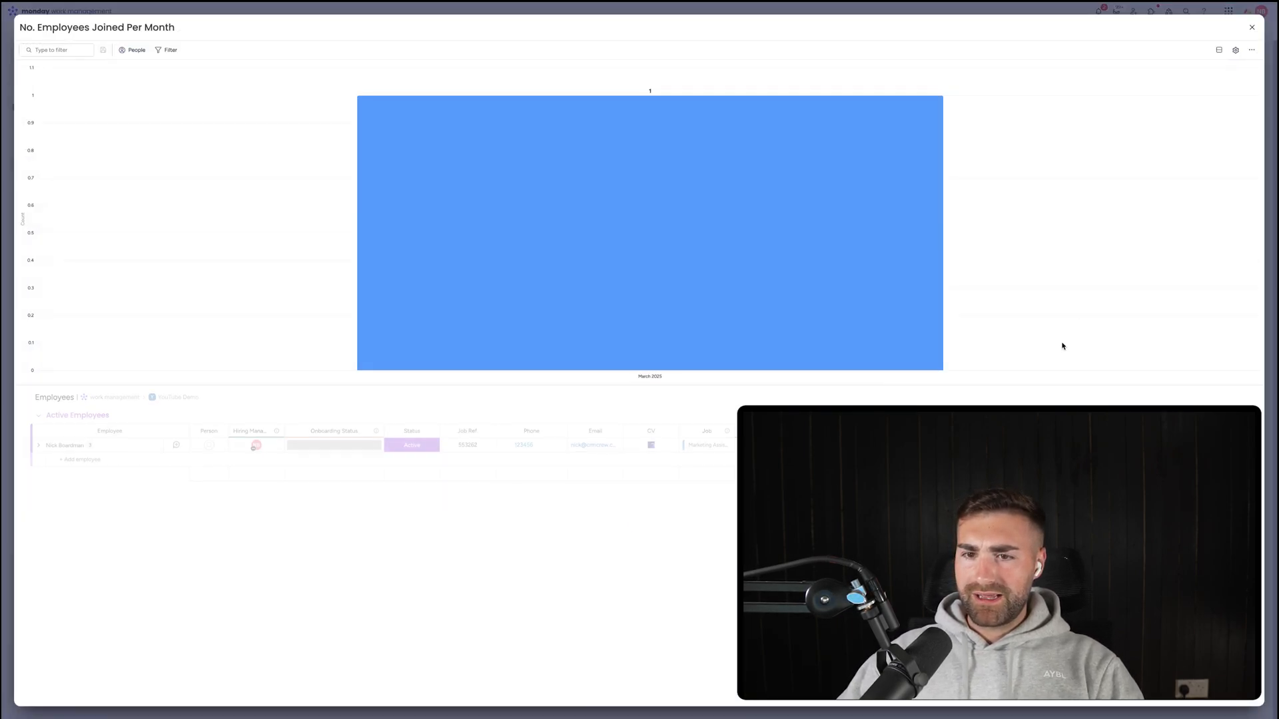
left_click(1252, 27)
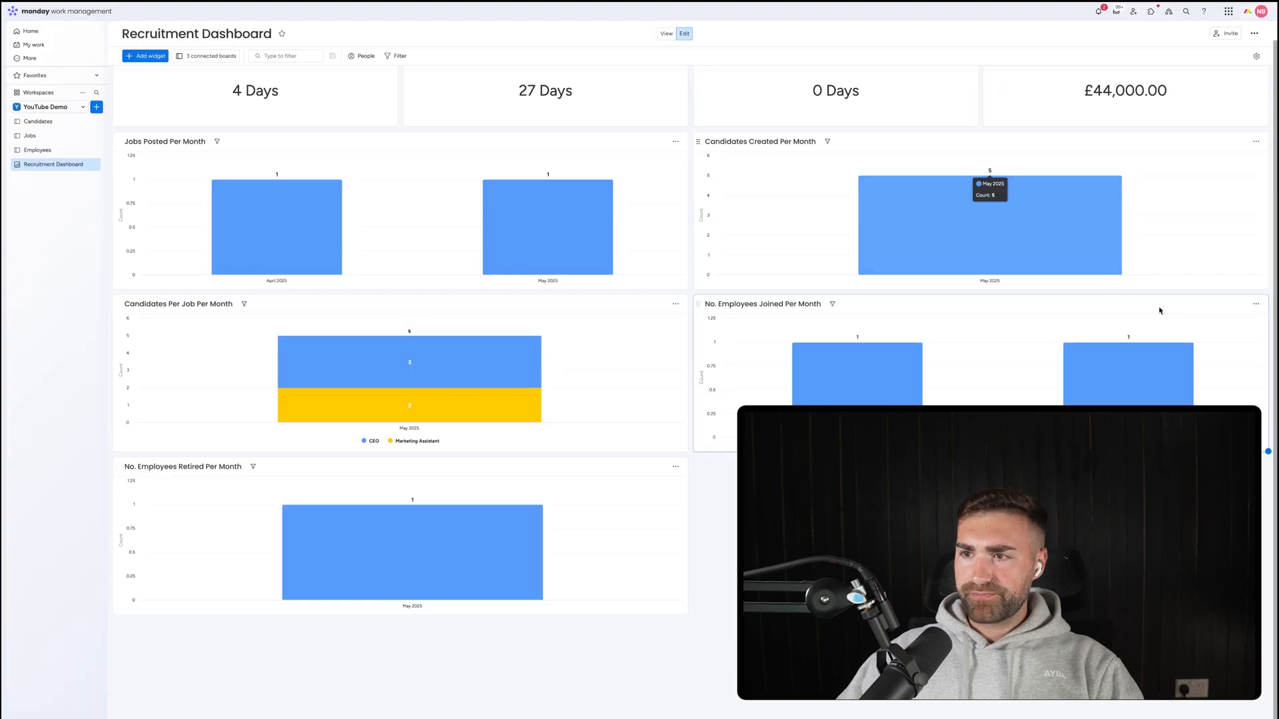
left_click(1255, 304)
left_click(1224, 337)
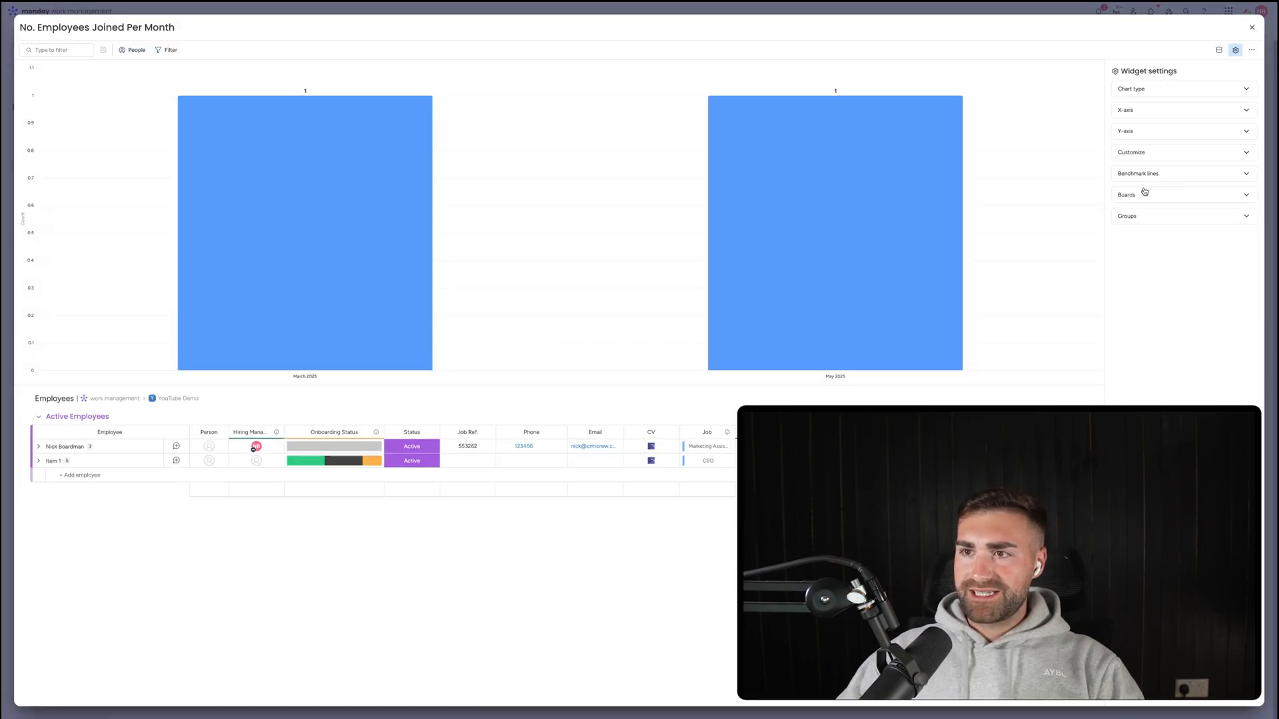
left_click(1159, 154)
left_click(1187, 185)
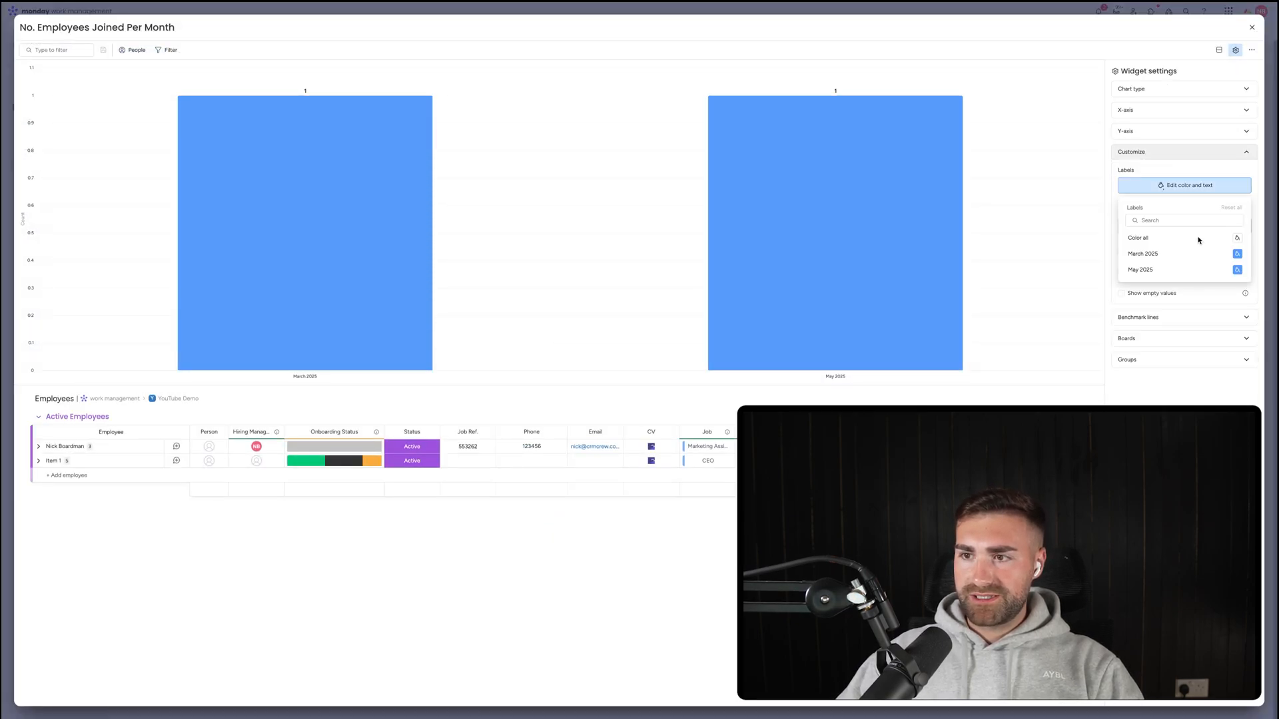
left_click(1237, 238)
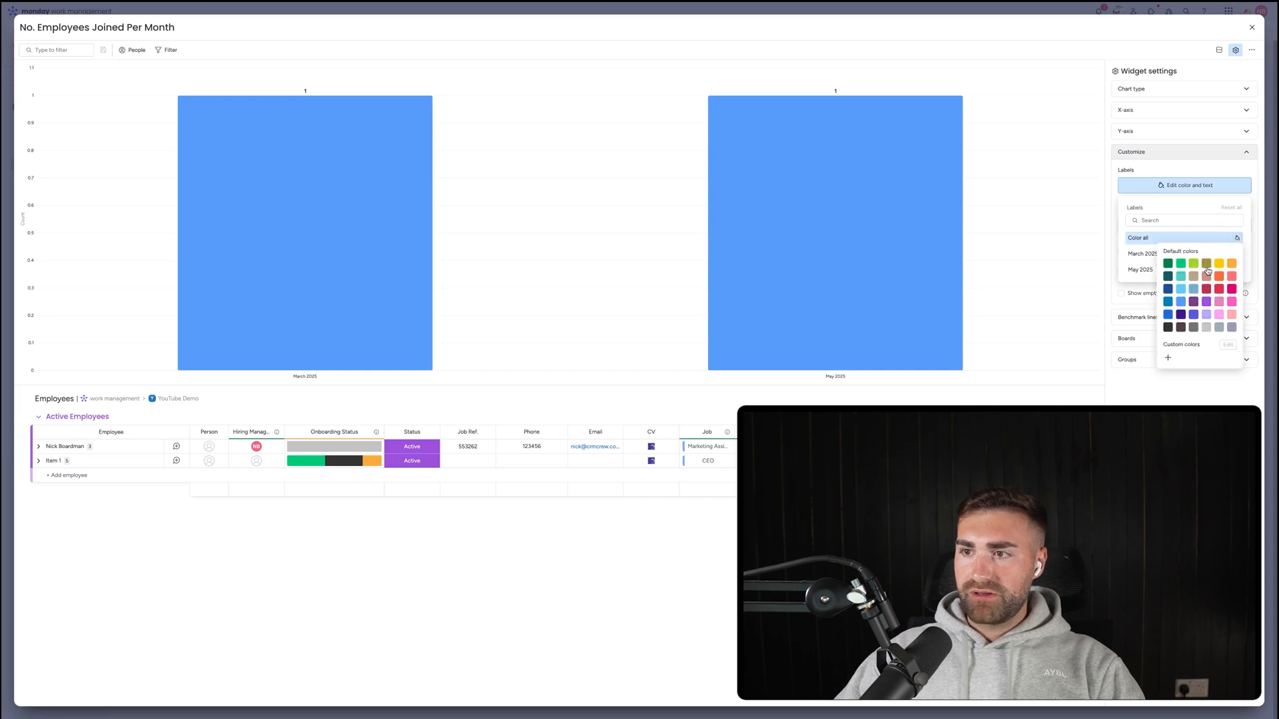
left_click(1220, 289)
left_click(1252, 29)
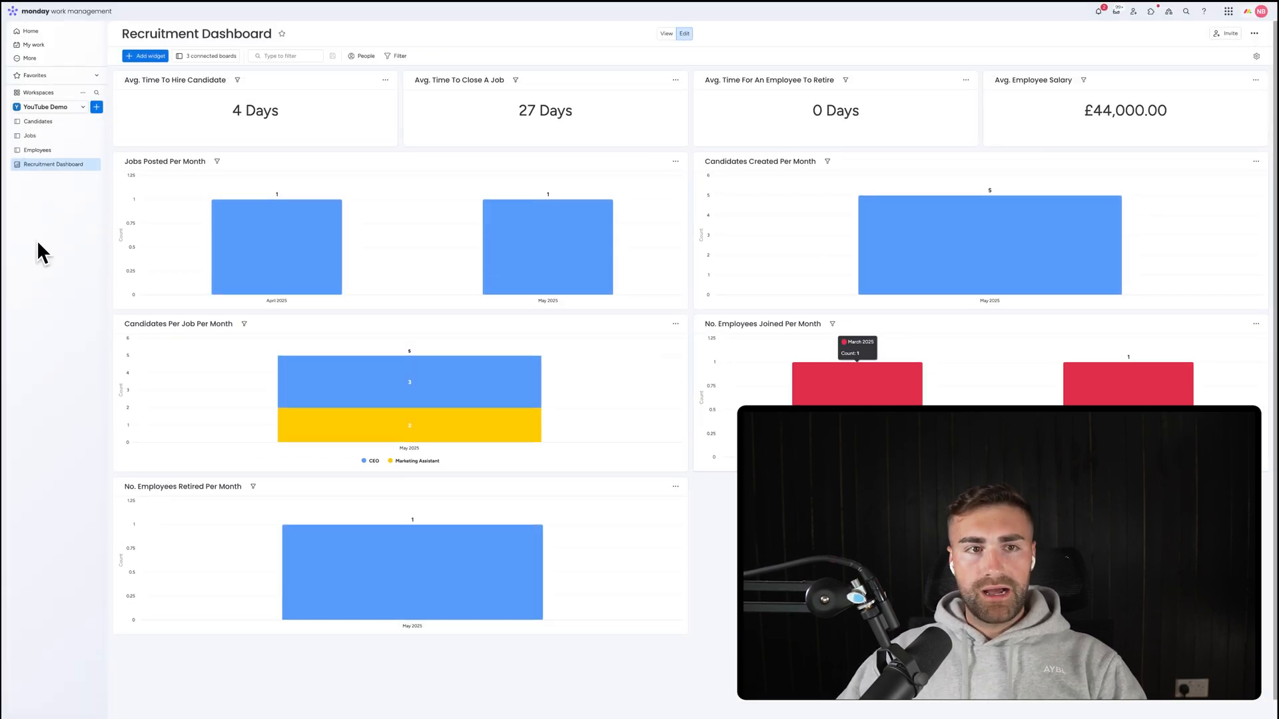
left_click(136, 59)
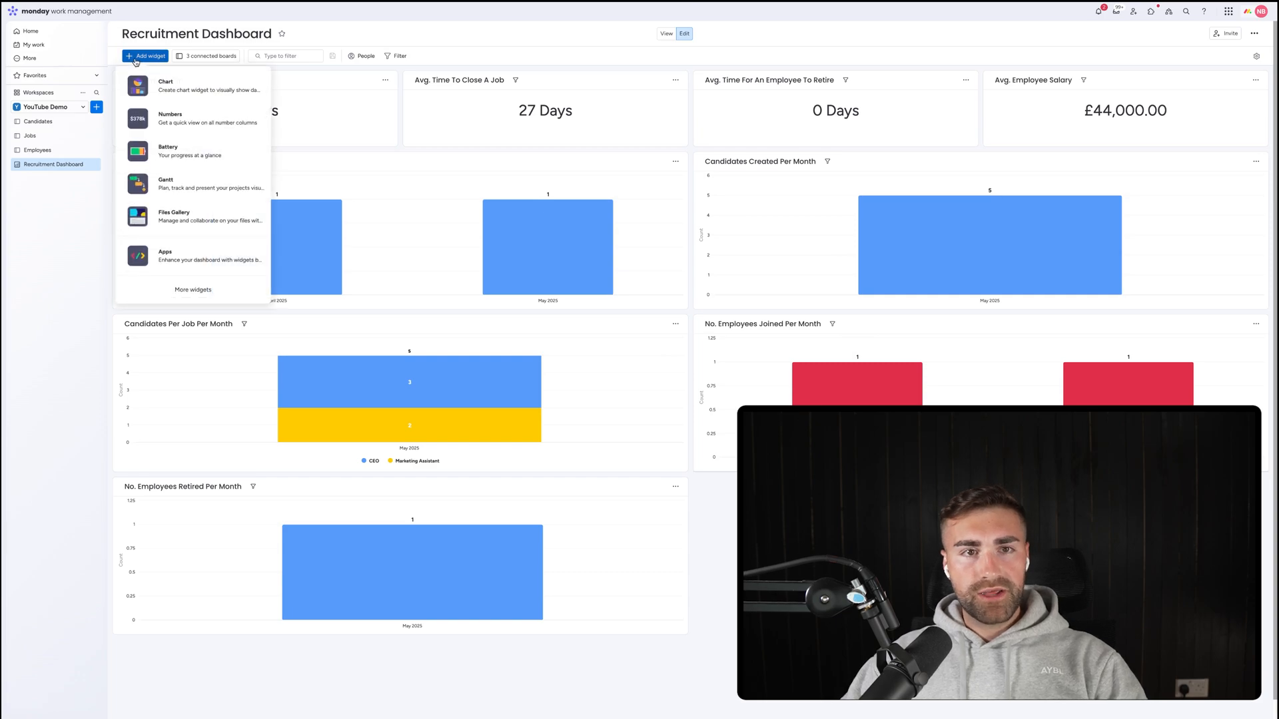
left_click(207, 89)
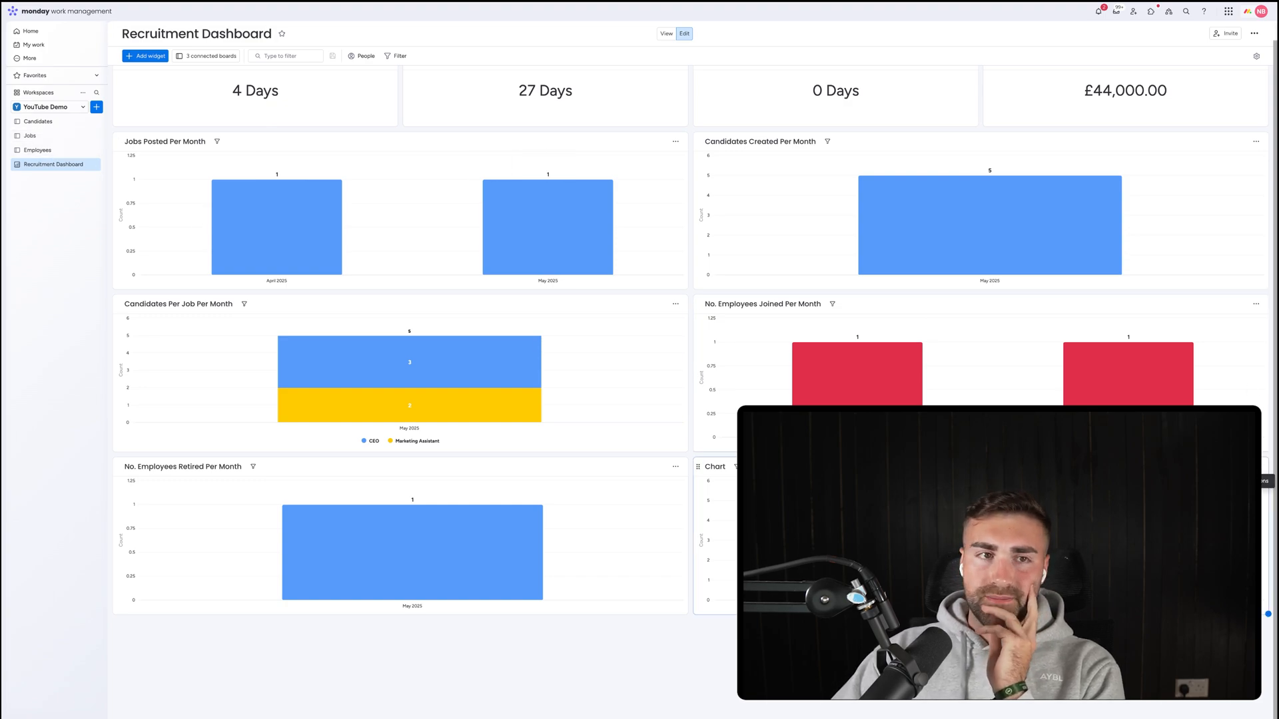
left_click(56, 122)
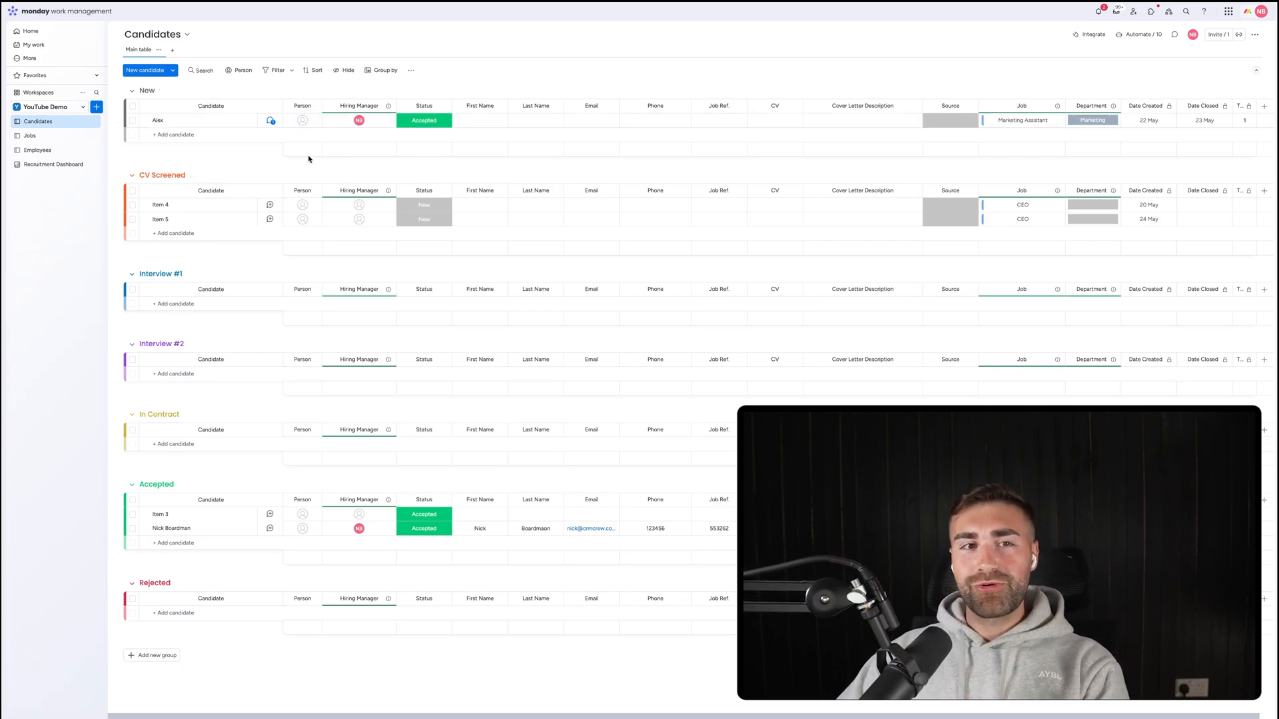
left_click(32, 136)
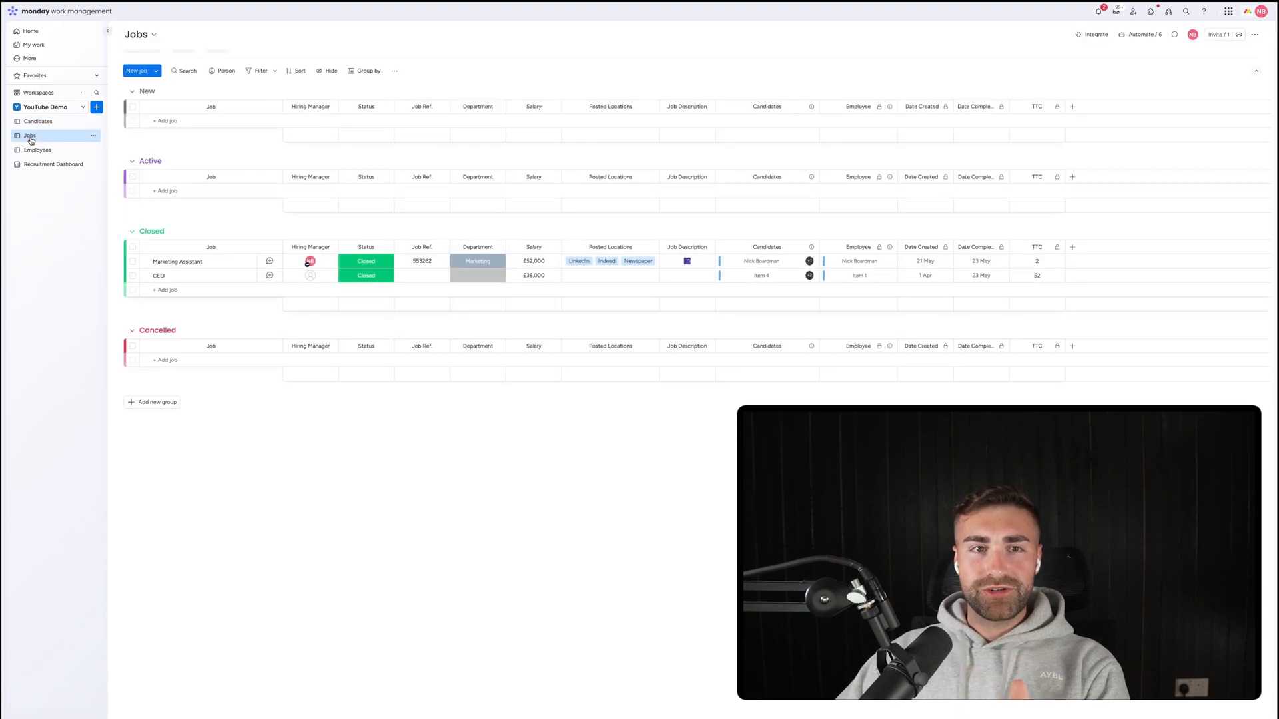
left_click(34, 155)
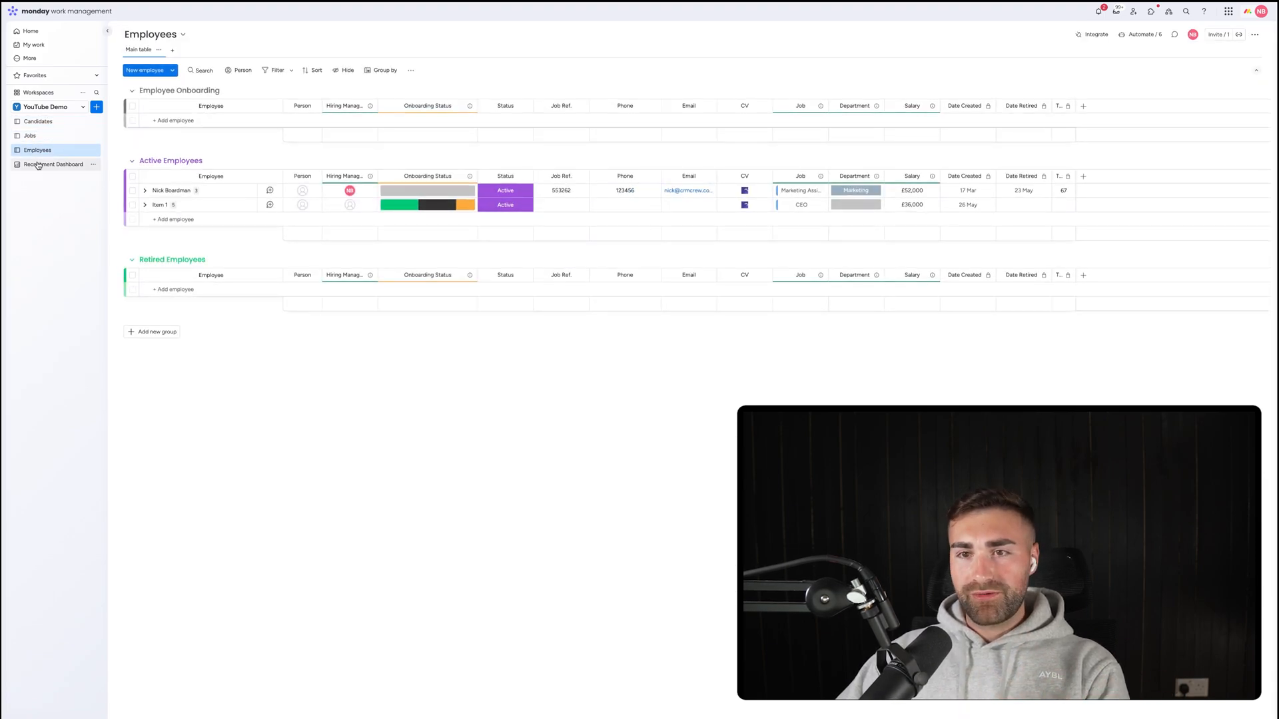
left_click(38, 164)
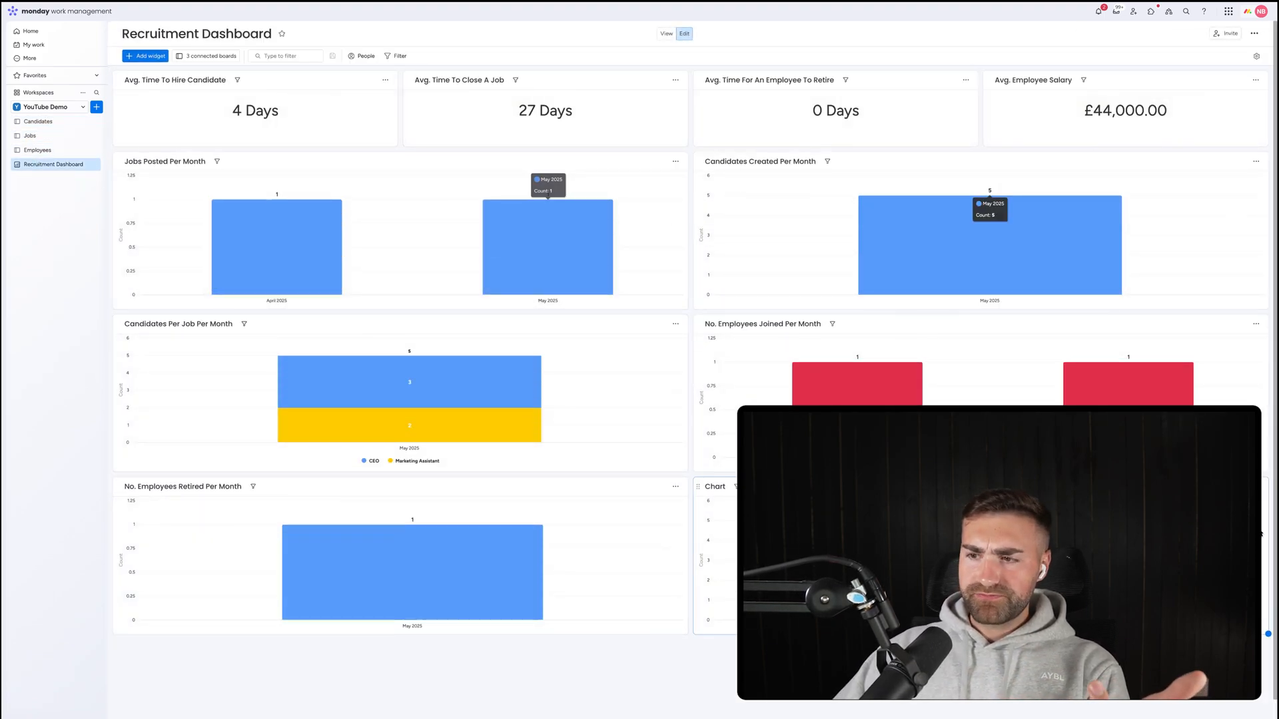
left_click(1258, 487)
left_click(1232, 590)
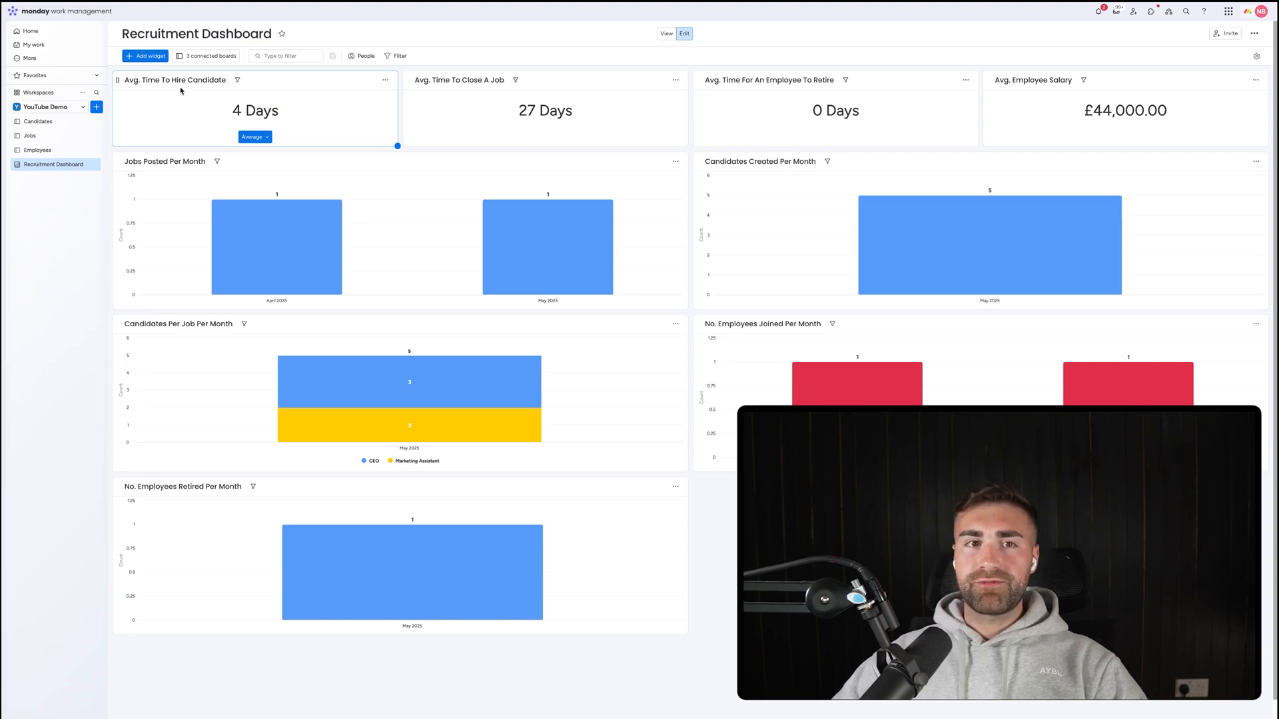
left_click(770, 83)
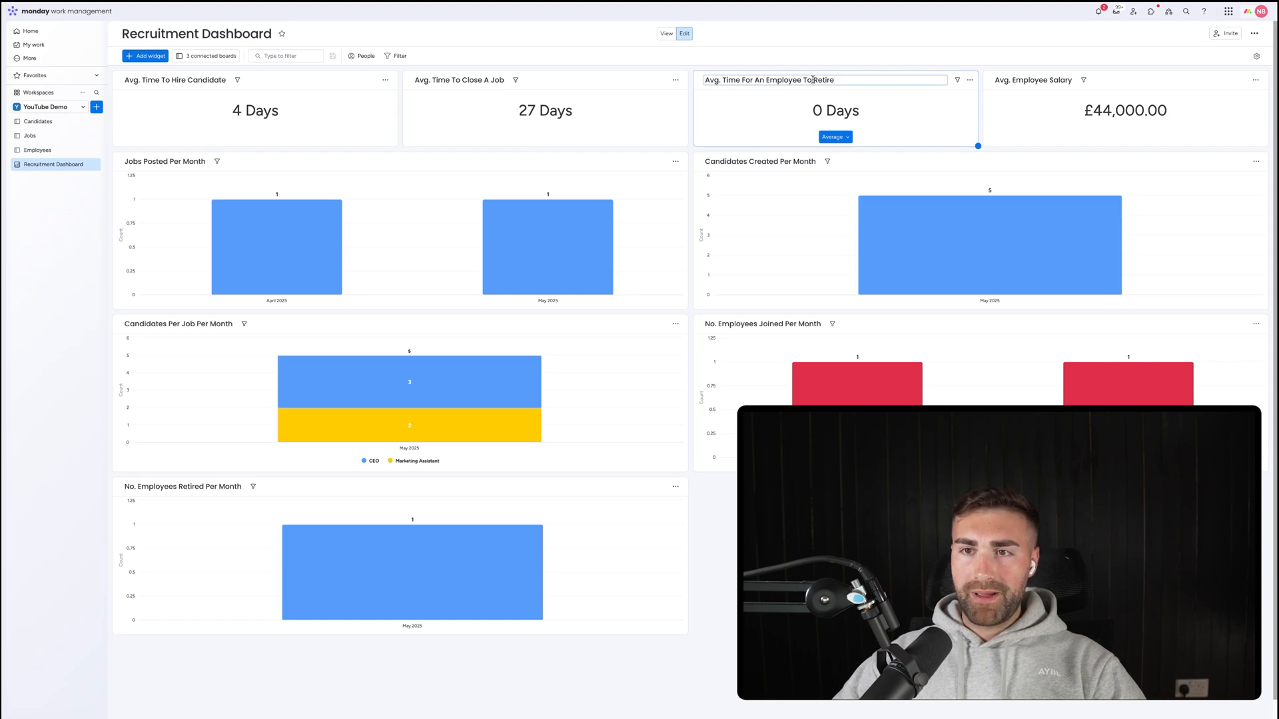
left_click_drag(821, 79, 738, 78)
left_click(741, 79)
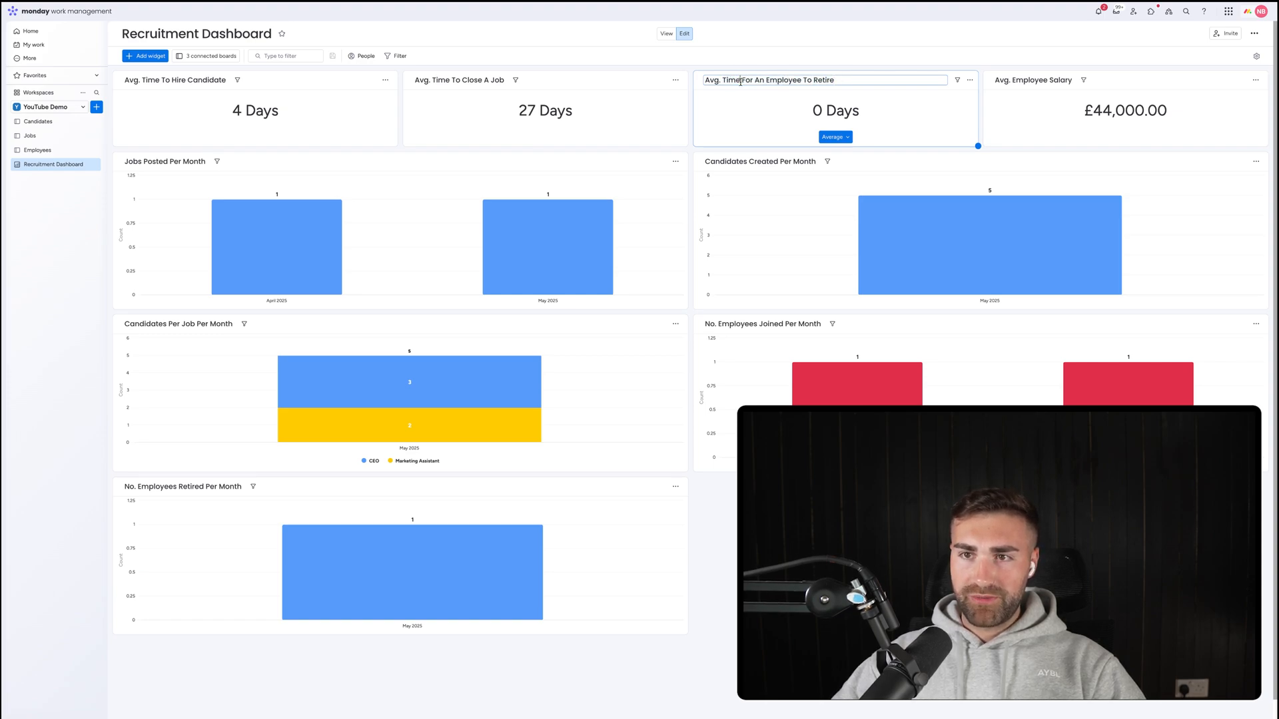
left_click(754, 134)
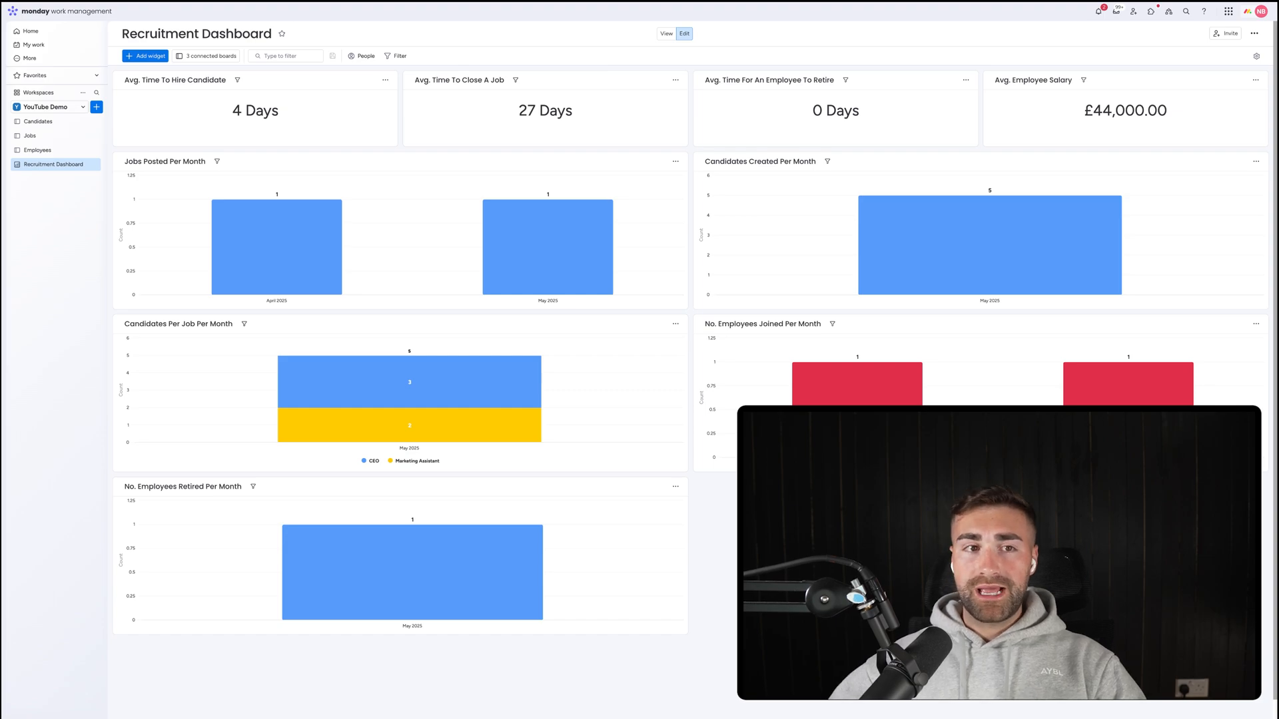
On the Jobs board, add a Label column named Seniority to the right of Department.
left_click(48, 136)
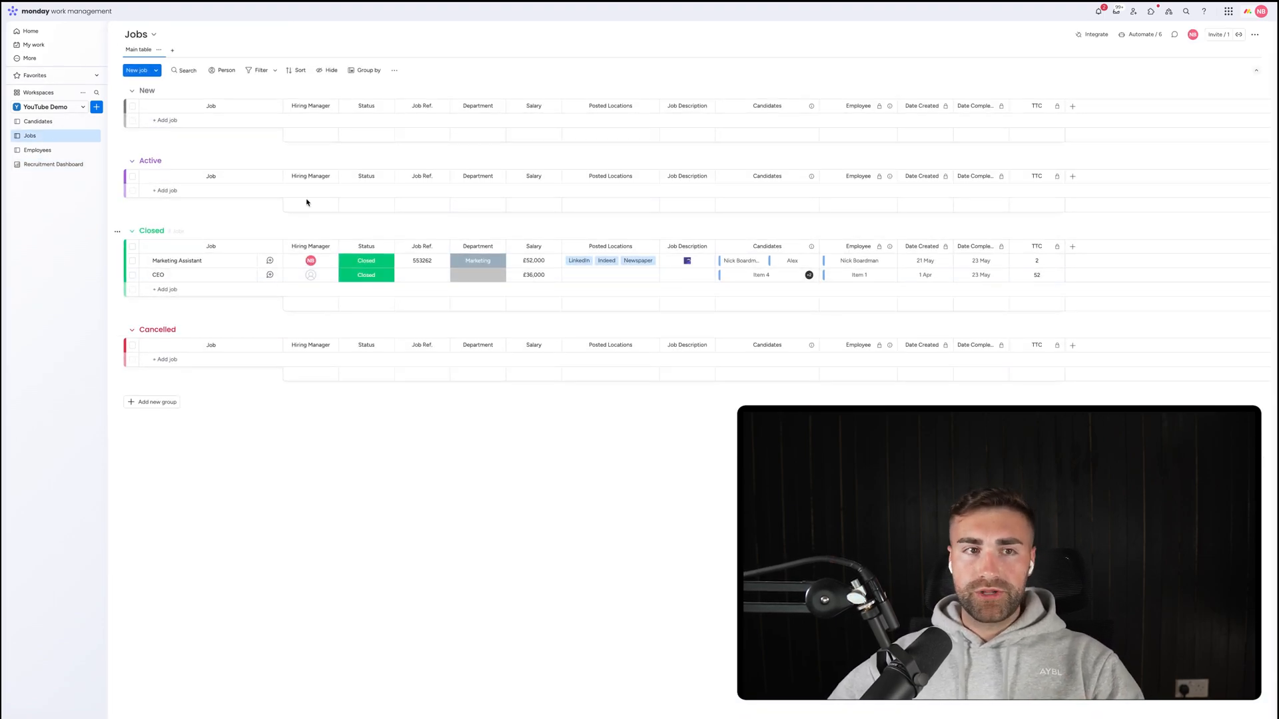
left_click(498, 247)
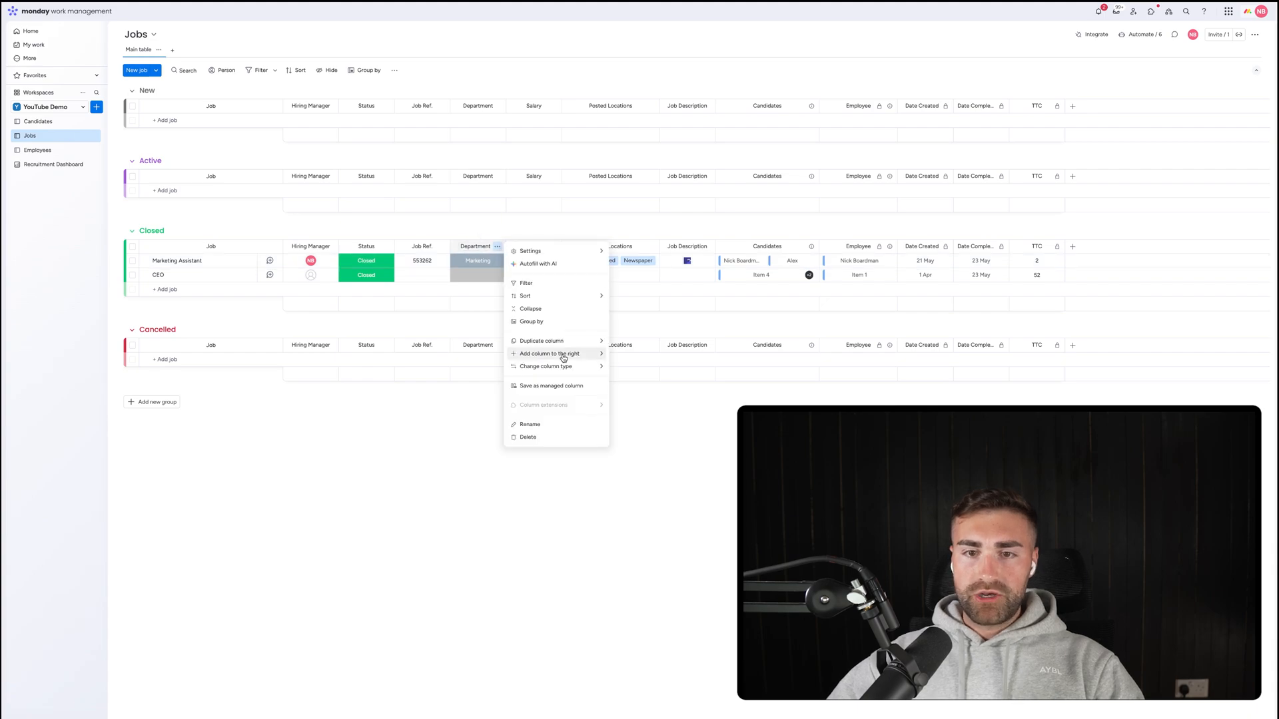
mouse_move(561, 359)
left_click(632, 452)
type("label")
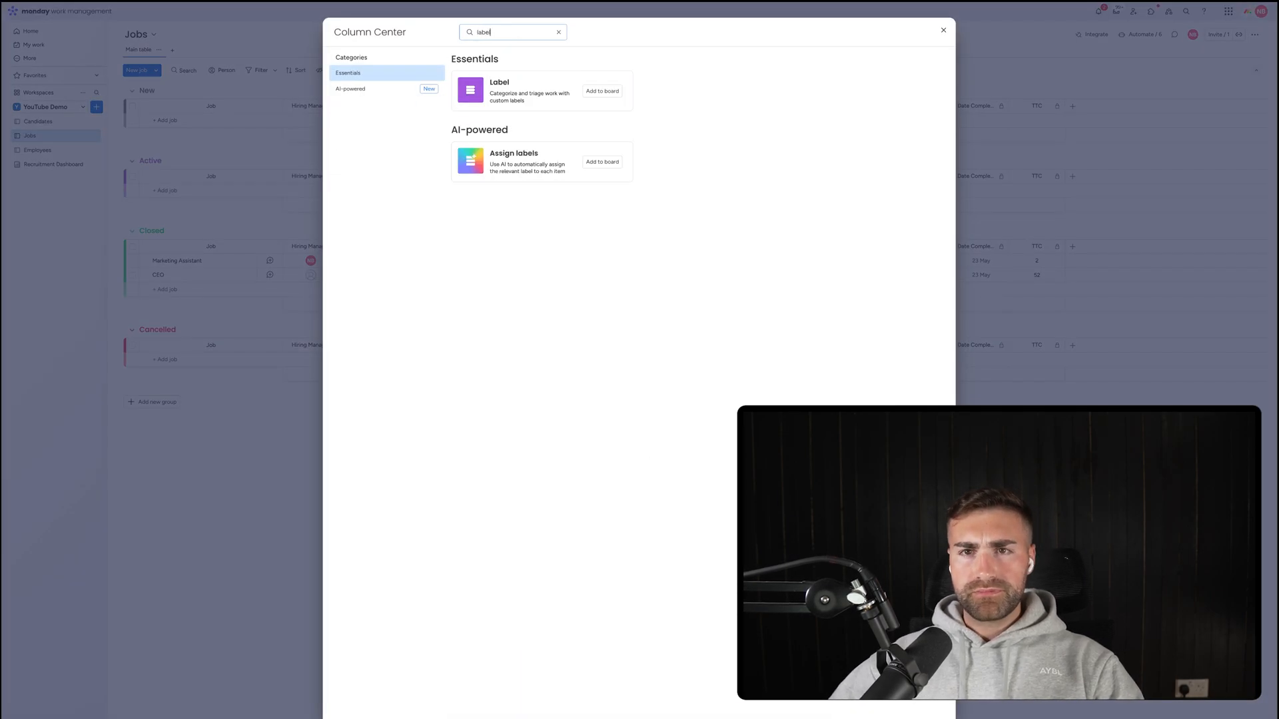
left_click(602, 91)
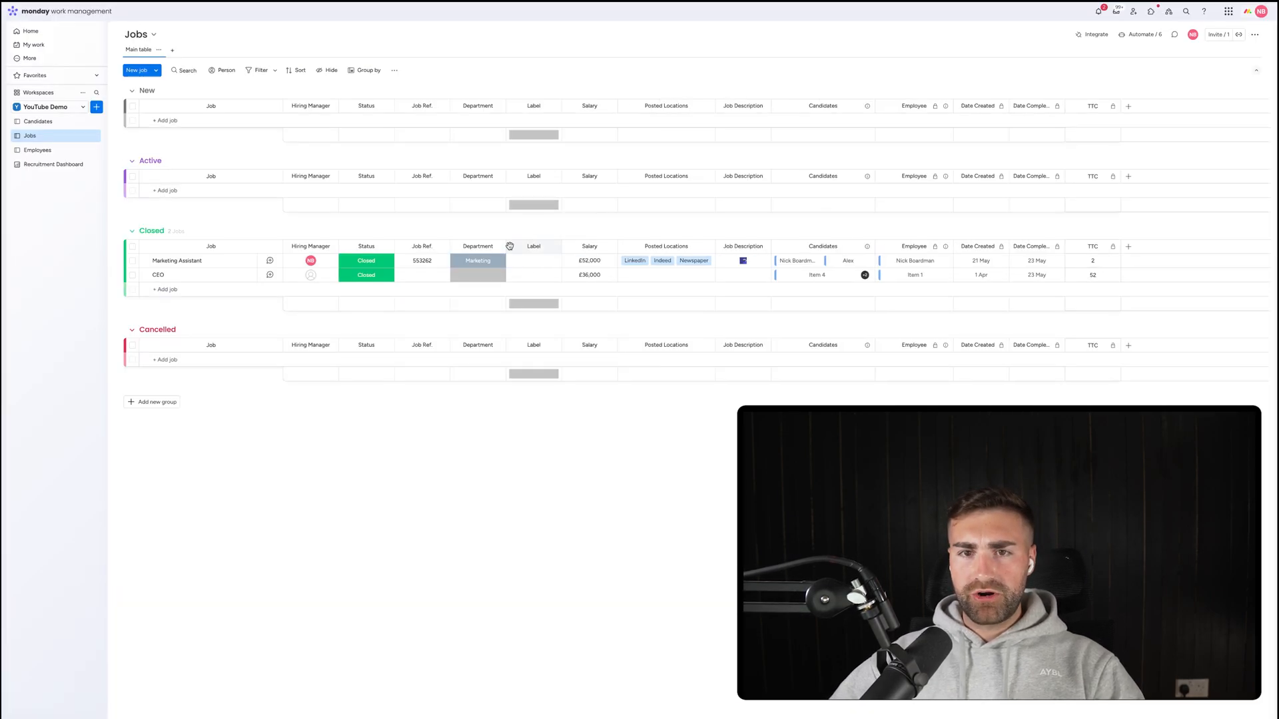
type("Seniority")
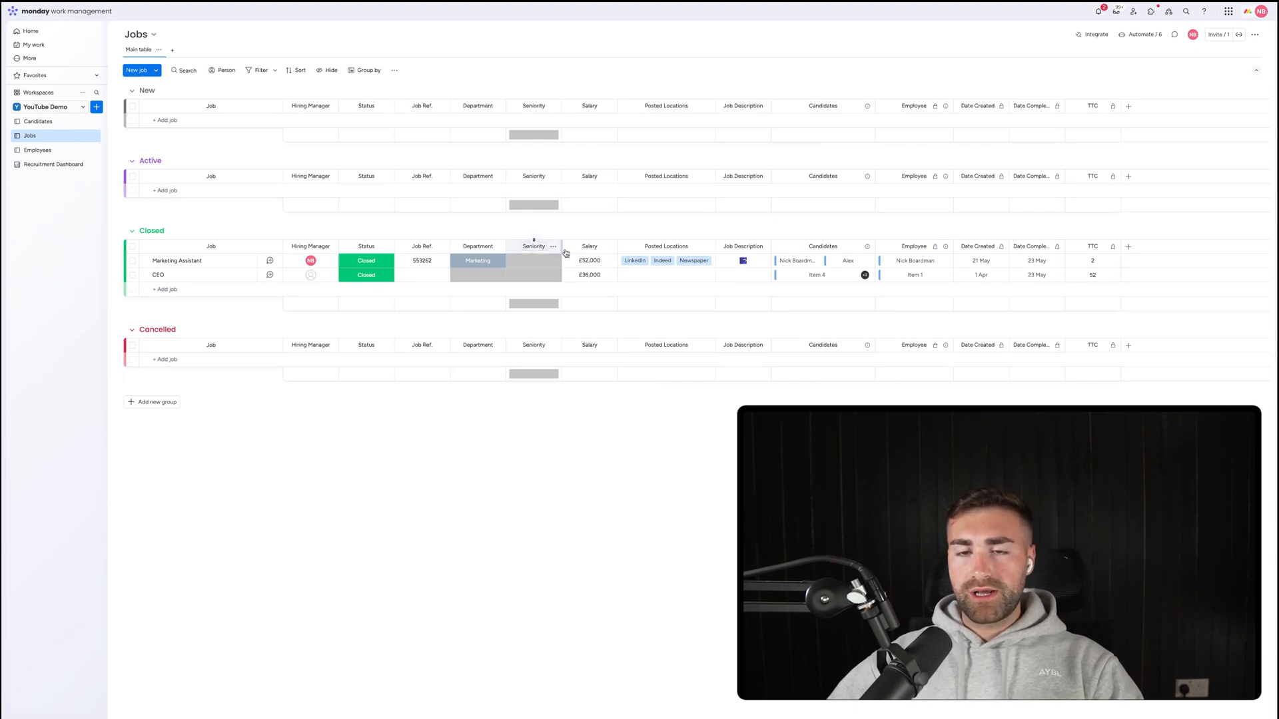
key("Return")
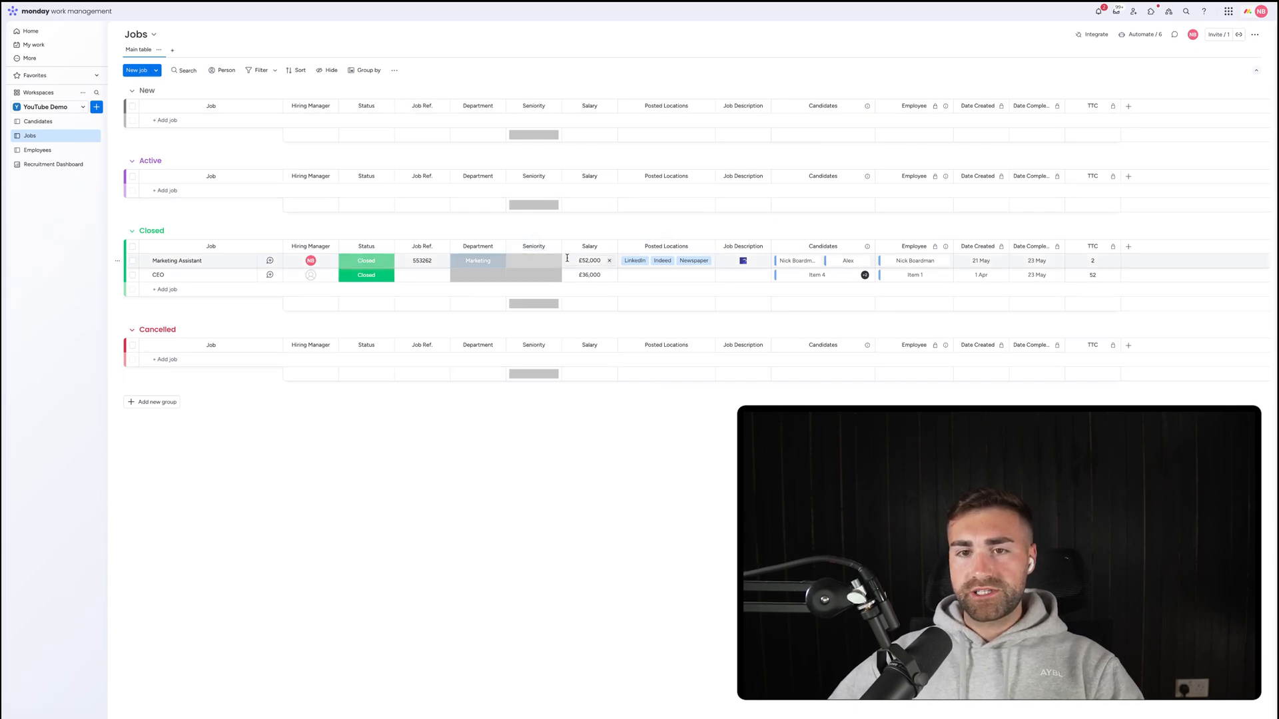
Look at Marketing Assistant's Department and Seniority choices, then return to the Recruitment Dashboard.
left_click(504, 262)
left_click(530, 264)
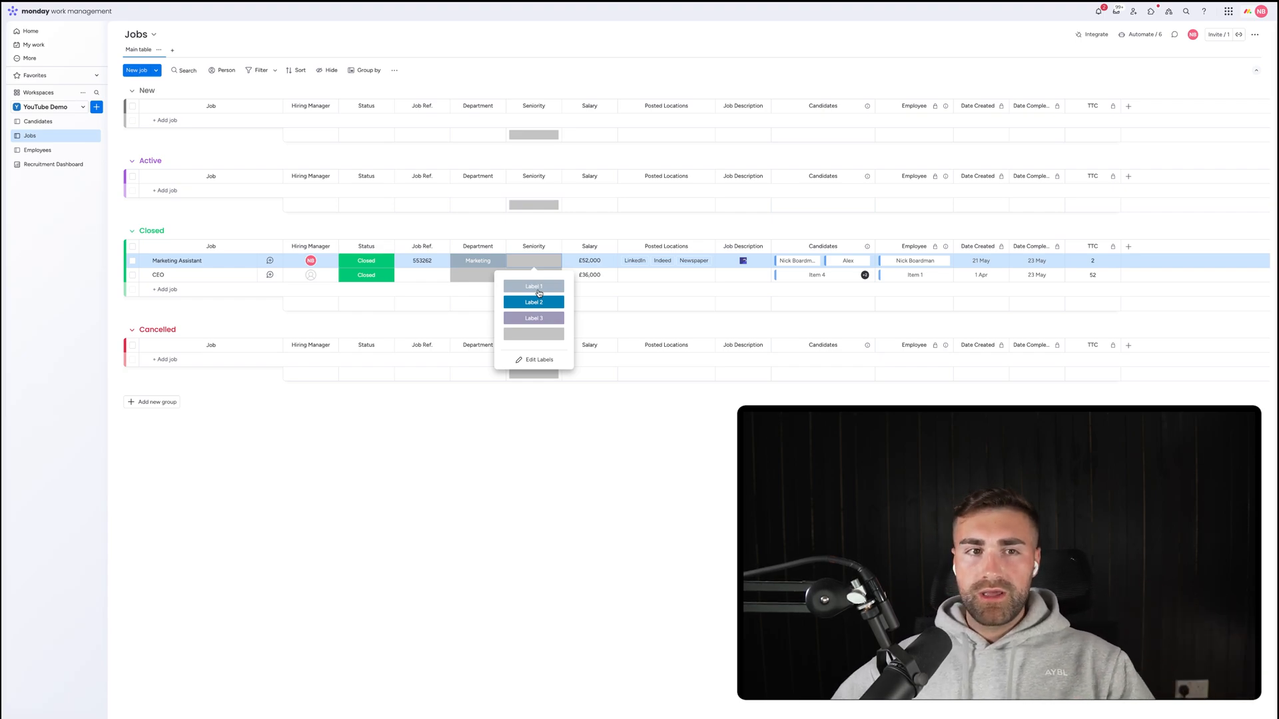
left_click(40, 164)
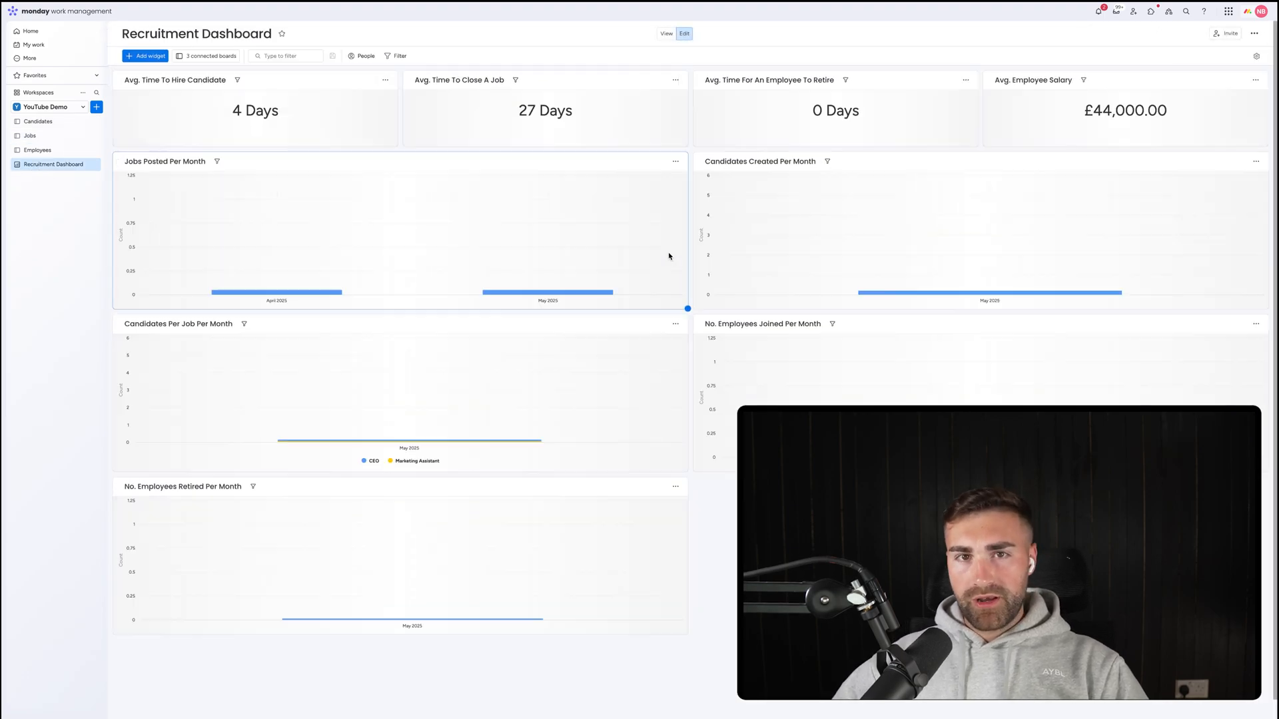